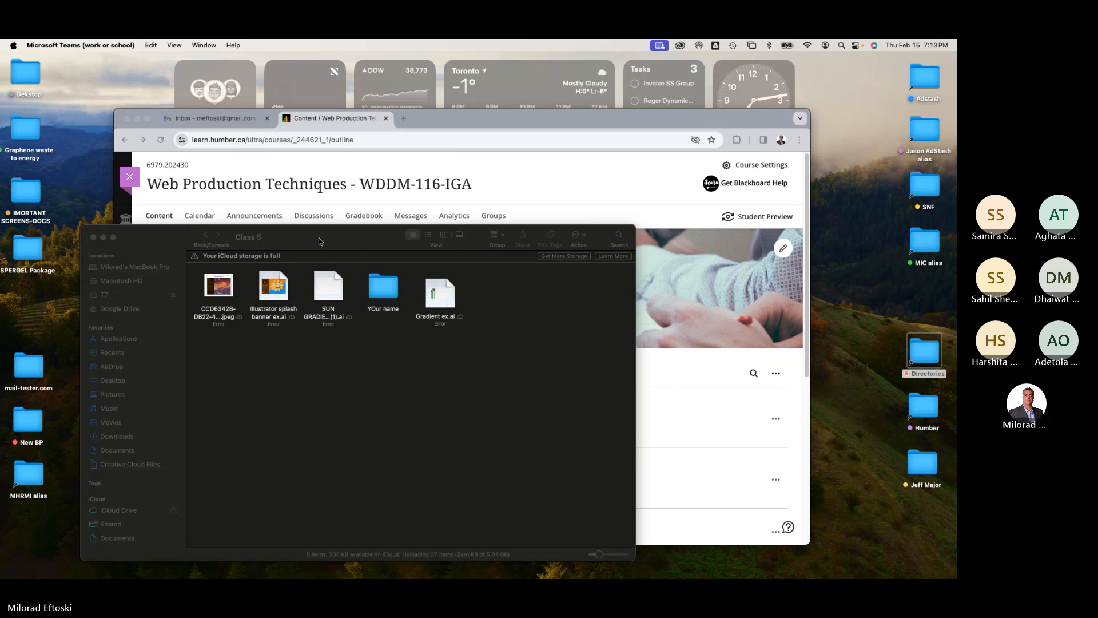
# Step: Preview the splash screen example files in the Class 5 folder with Quick Look
pyautogui.moveTo(320, 241); pyautogui.dragTo(437, 229)
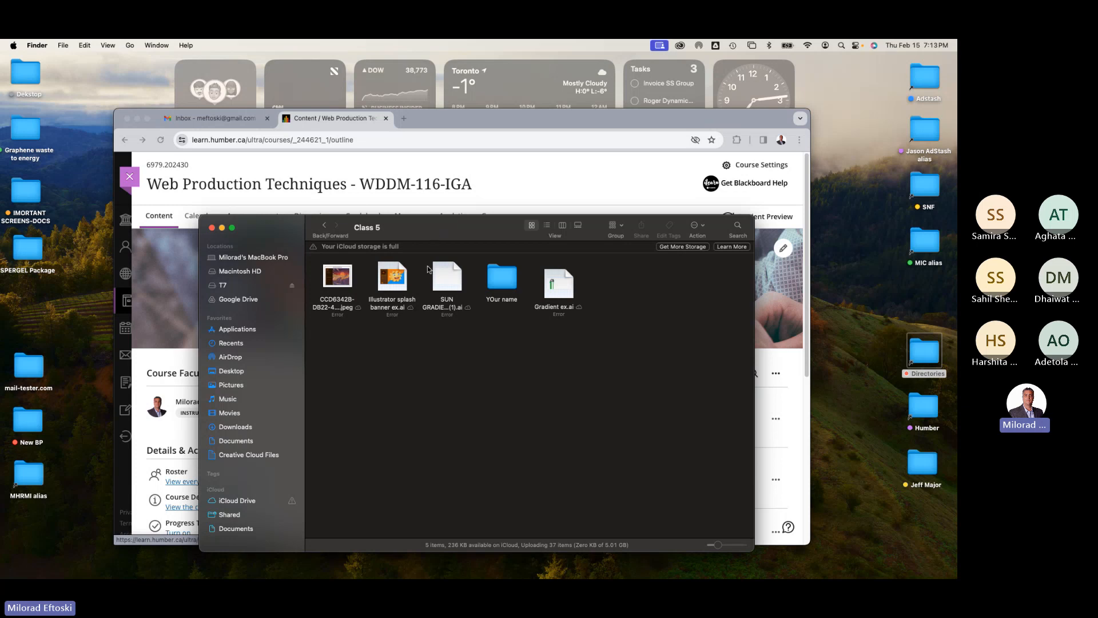
pyautogui.click(336, 286)
pyautogui.press('space')
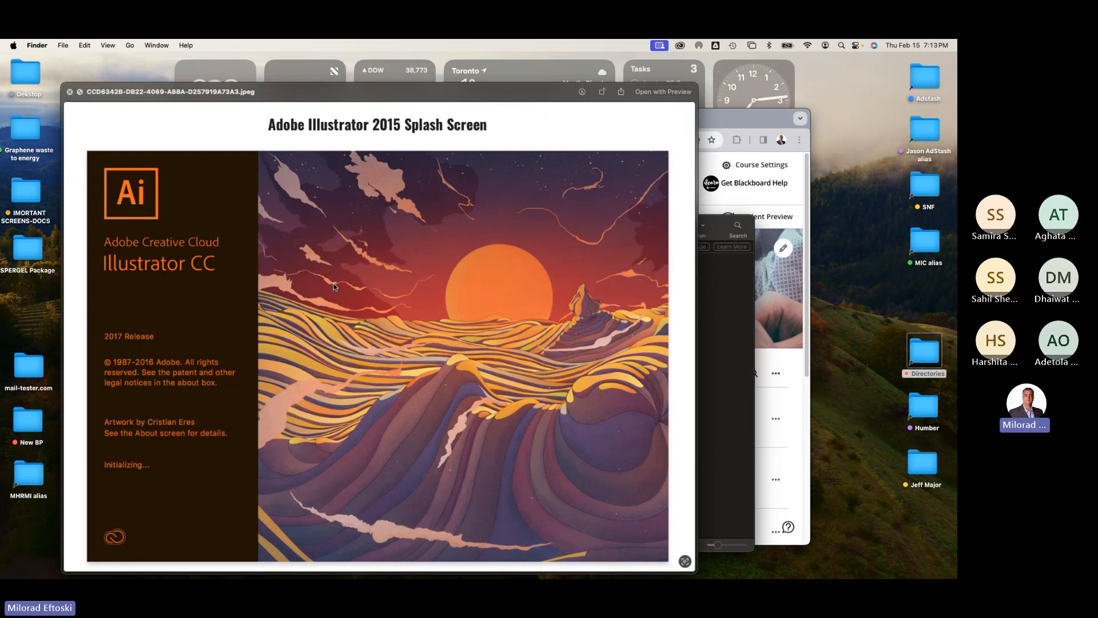
pyautogui.press('Down')
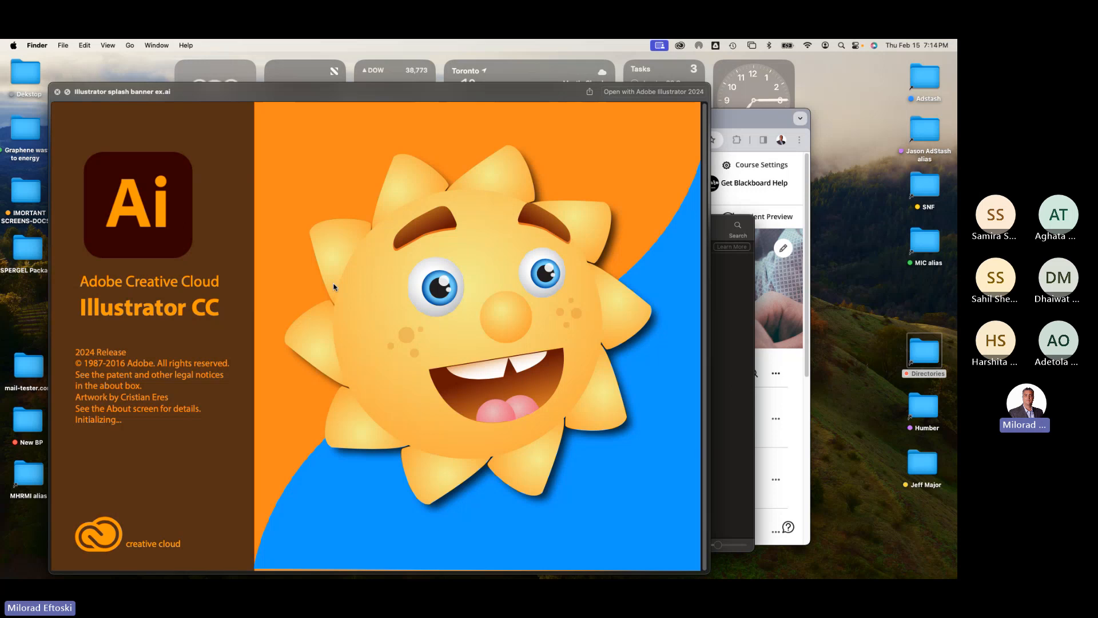
pyautogui.press('space')
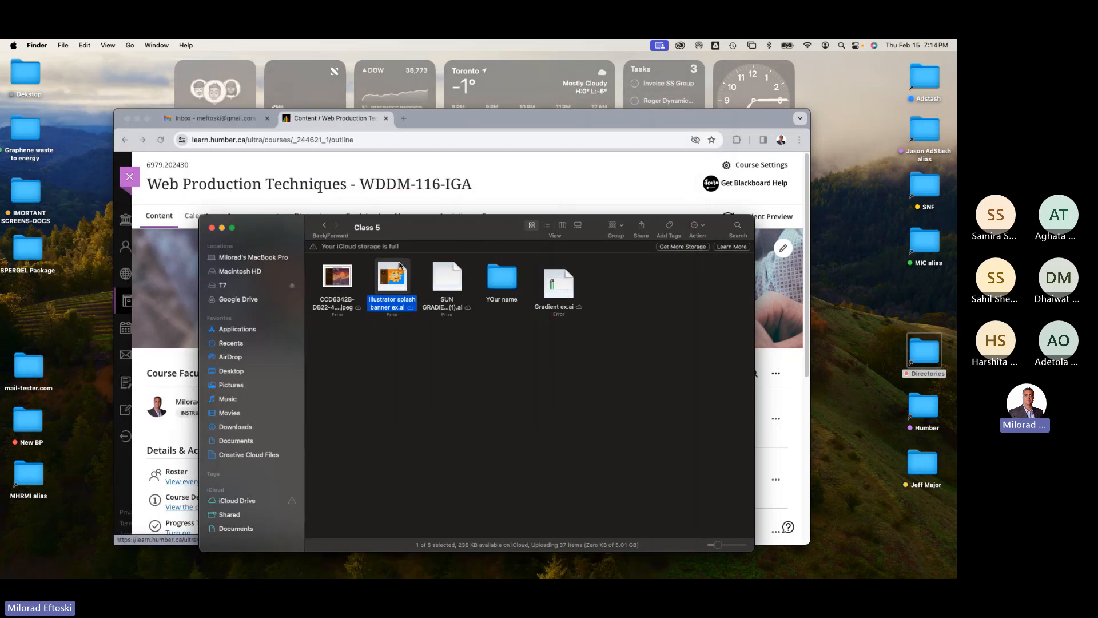
# Step: Select the Gradient ex.ai file in the Class 5 folder and toggle its Quick Look preview
pyautogui.moveTo(417, 238); pyautogui.dragTo(498, 236)
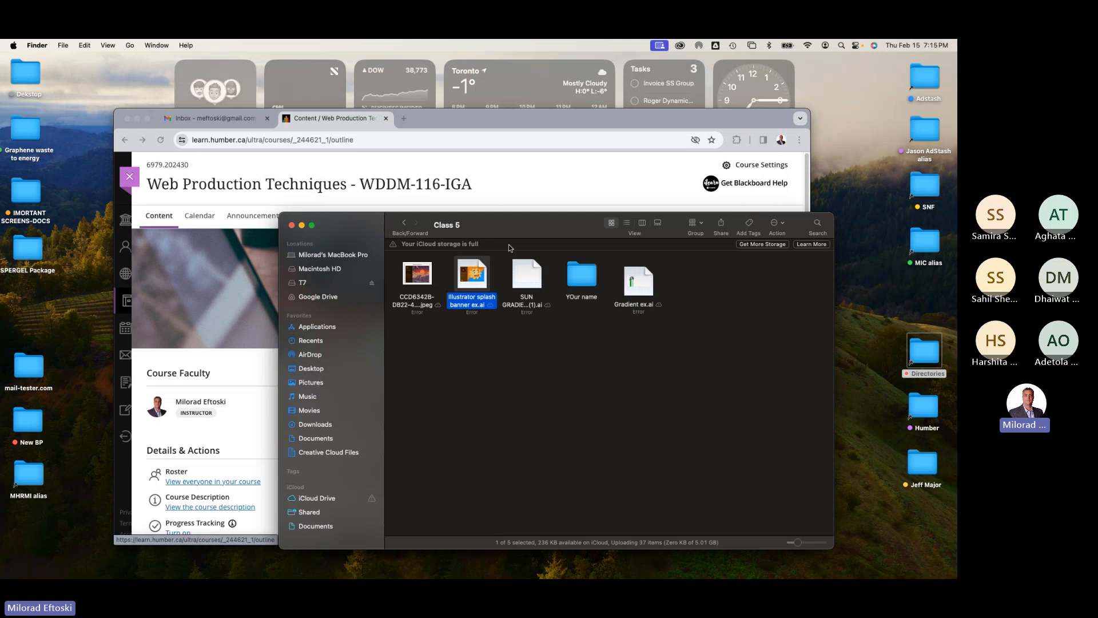
pyautogui.click(575, 371)
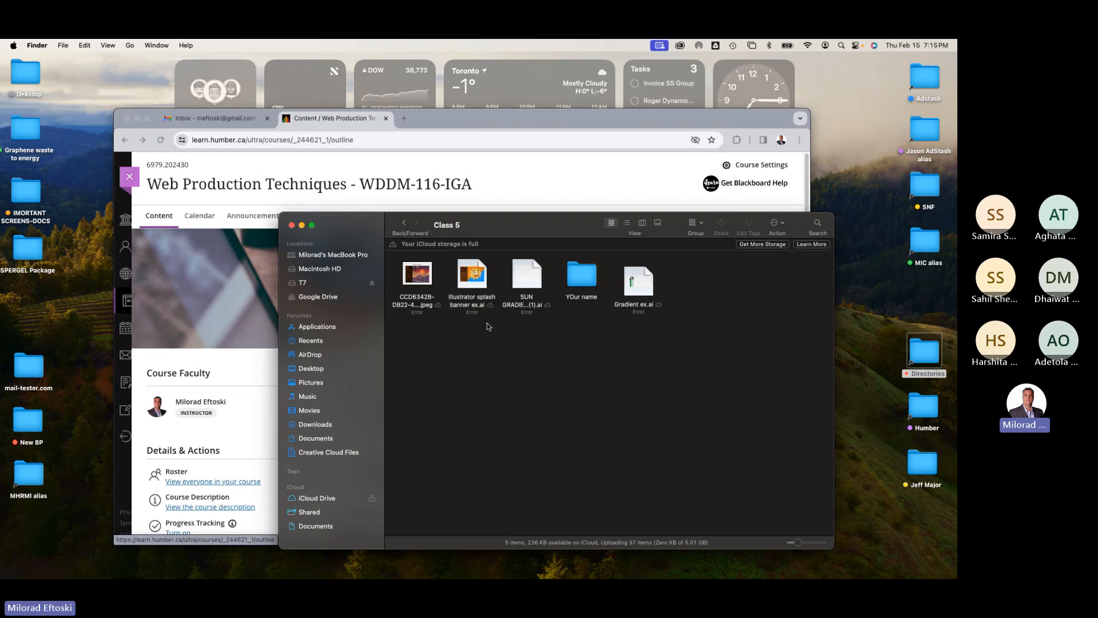
pyautogui.click(624, 291)
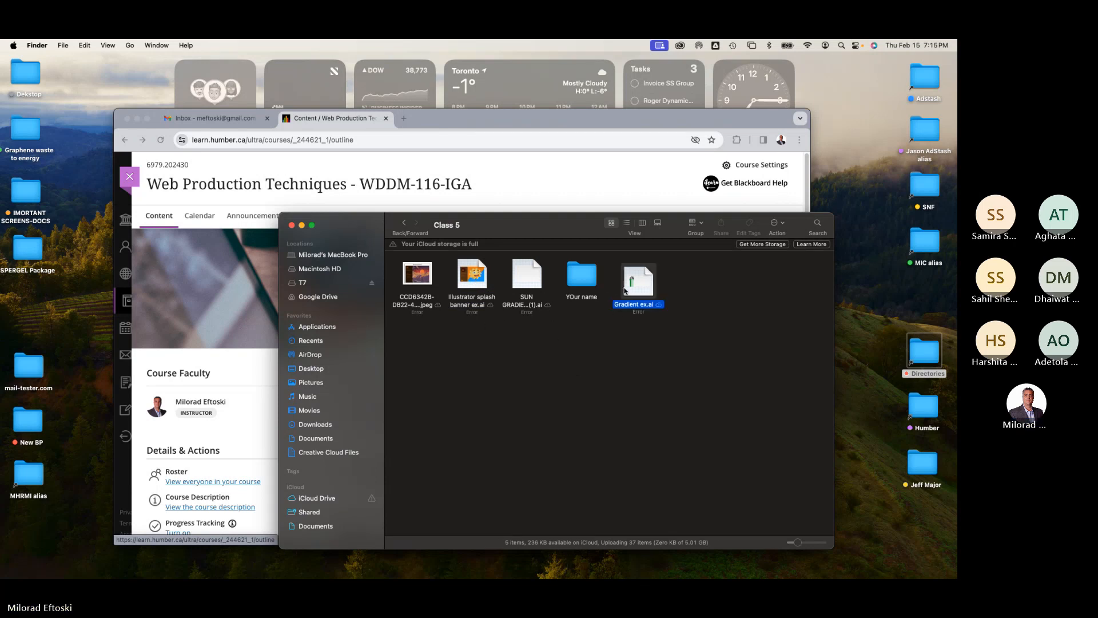
pyautogui.press('space')
pyautogui.press('space')
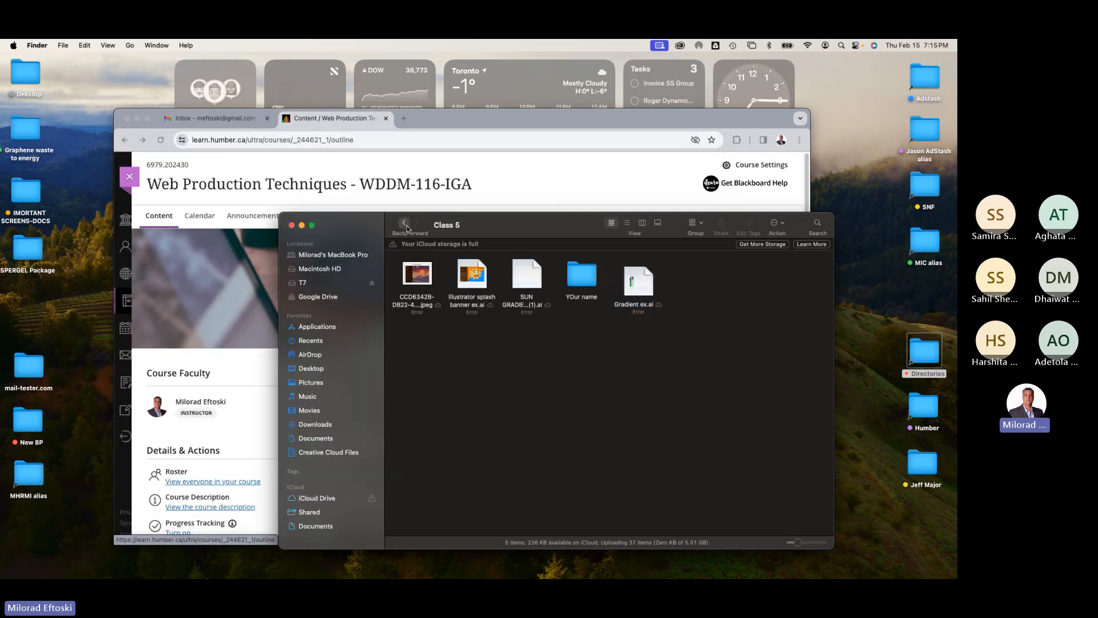
# Step: Go back to the WDDM W24 folder and preview the flat-design UI kit image with Quick Look
pyautogui.click(404, 223)
pyautogui.moveTo(548, 225); pyautogui.dragTo(563, 232)
pyautogui.click(626, 284)
pyautogui.press('space')
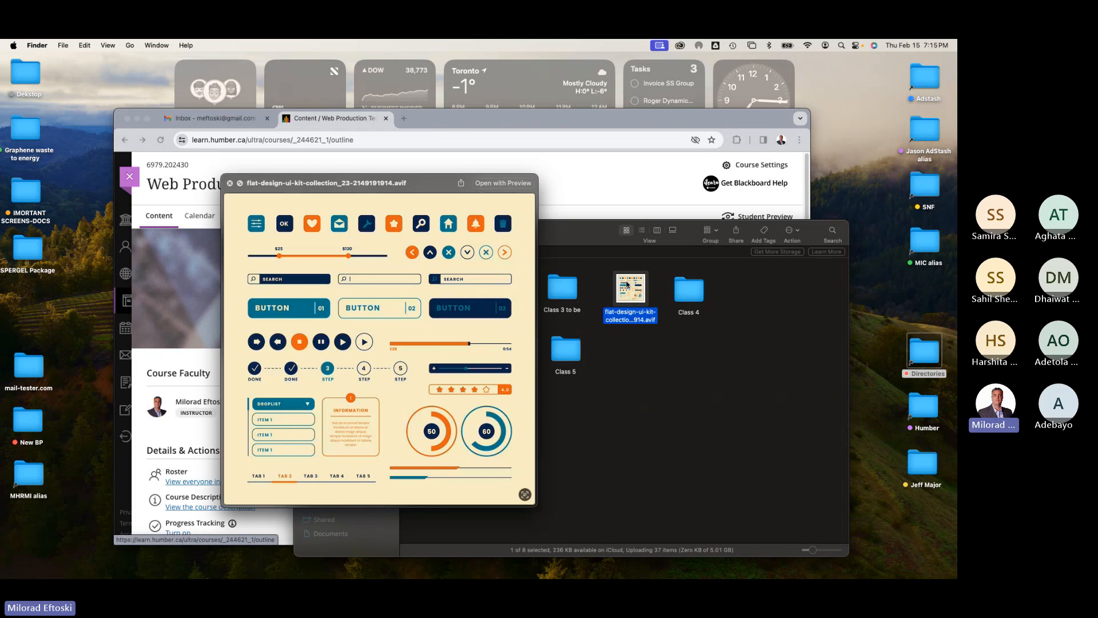
pyautogui.press('space')
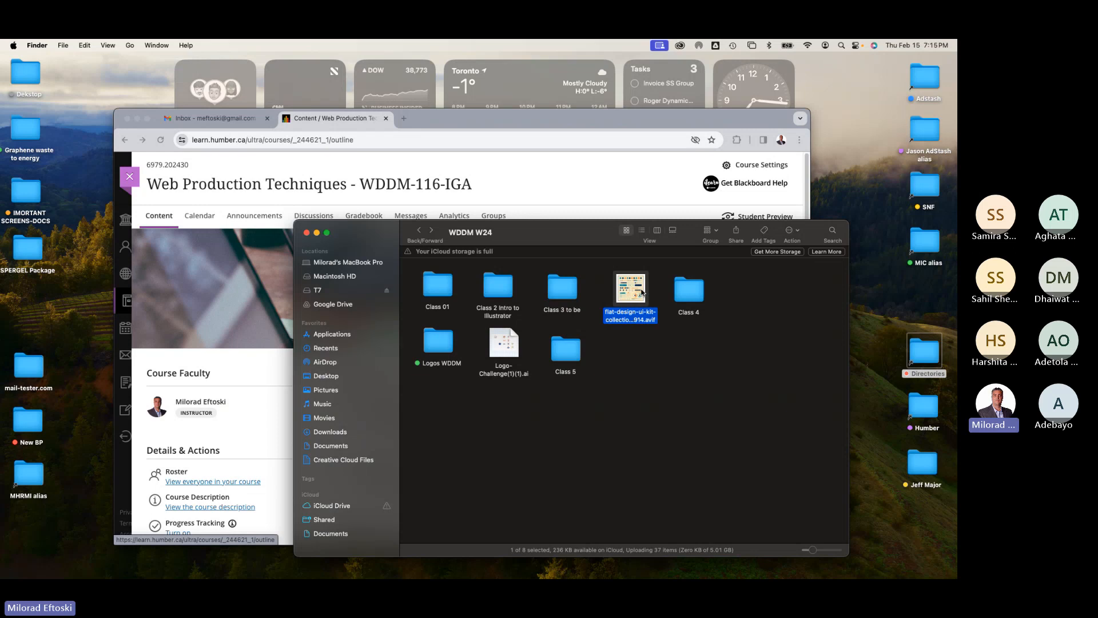
pyautogui.press('space')
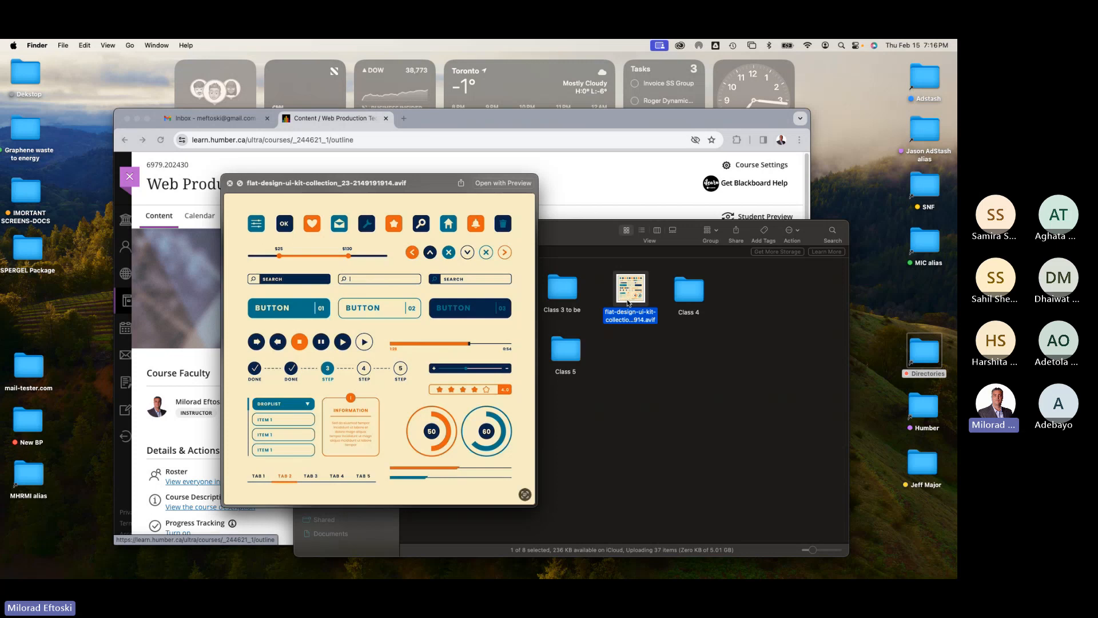
pyautogui.press('space')
pyautogui.click(608, 366)
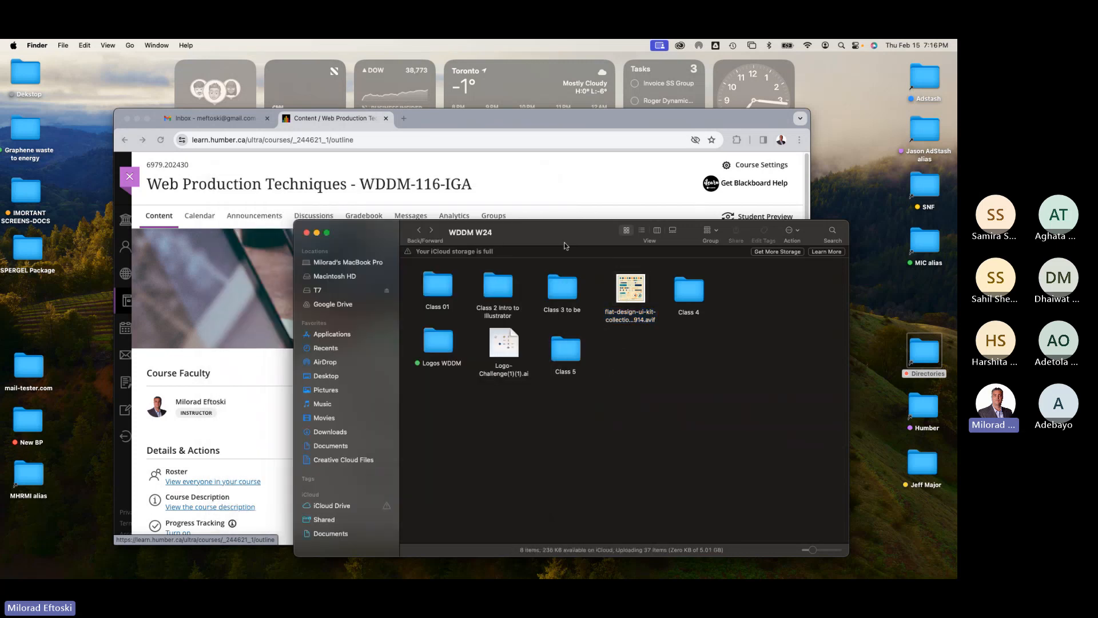
pyautogui.moveTo(564, 246); pyautogui.dragTo(611, 183)
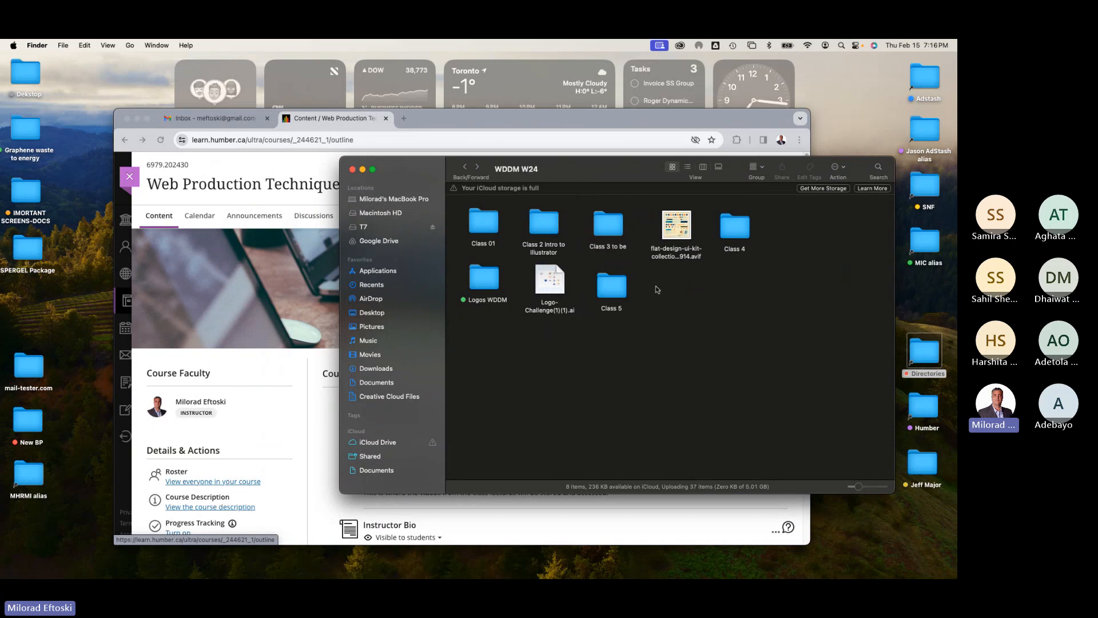
pyautogui.doubleClick(618, 290)
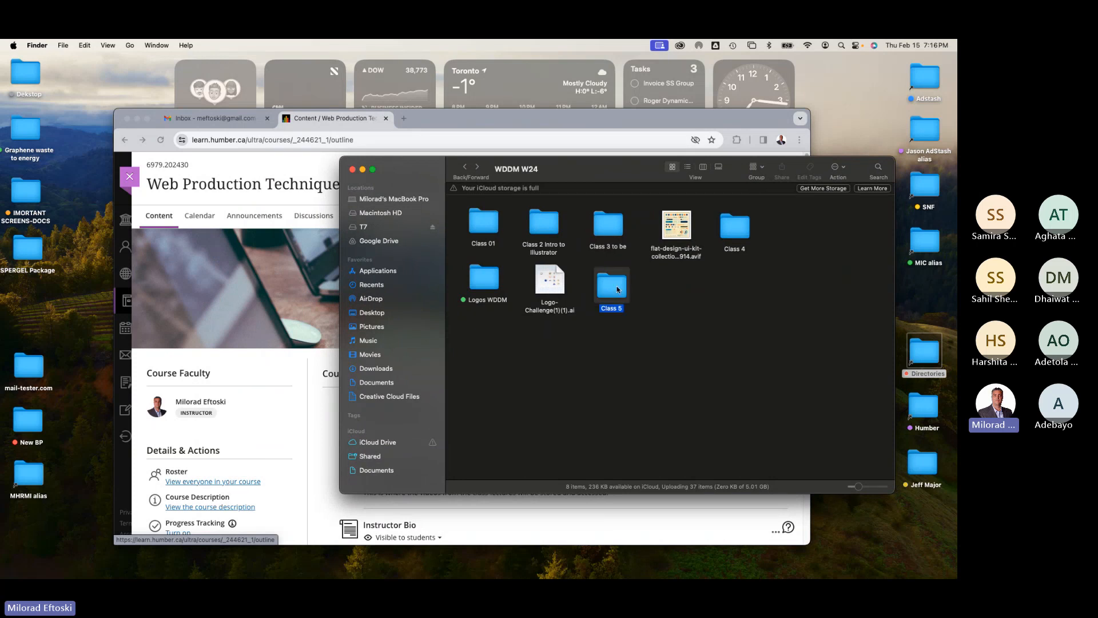
pyautogui.click(466, 168)
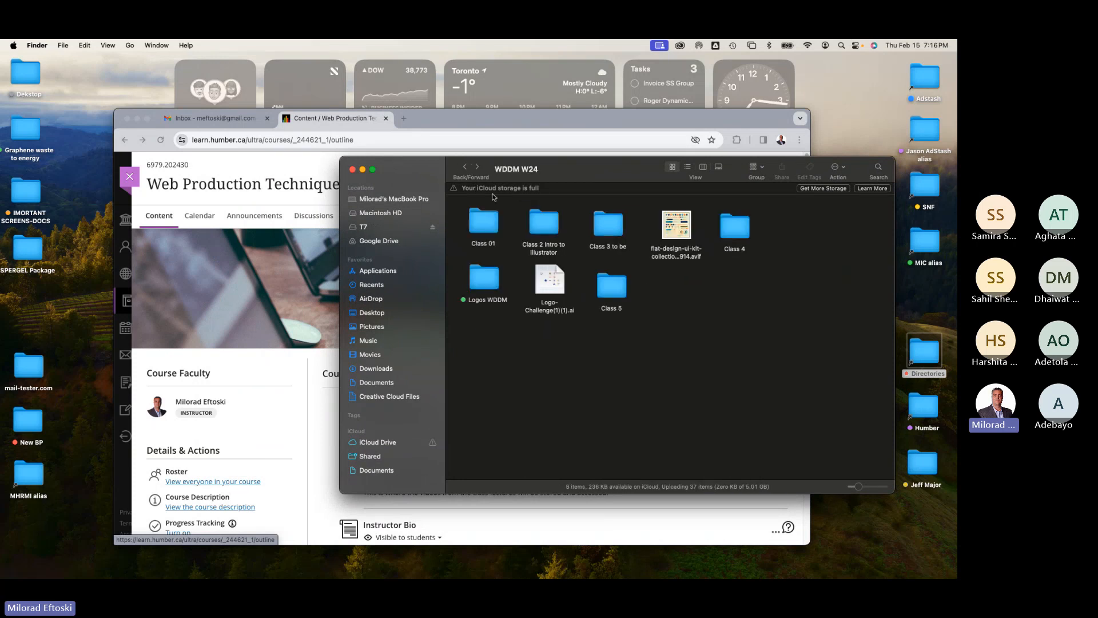
# Step: Open a new browser tab and search Google for "illustration splash banner art"
pyautogui.moveTo(458, 122); pyautogui.dragTo(438, 116)
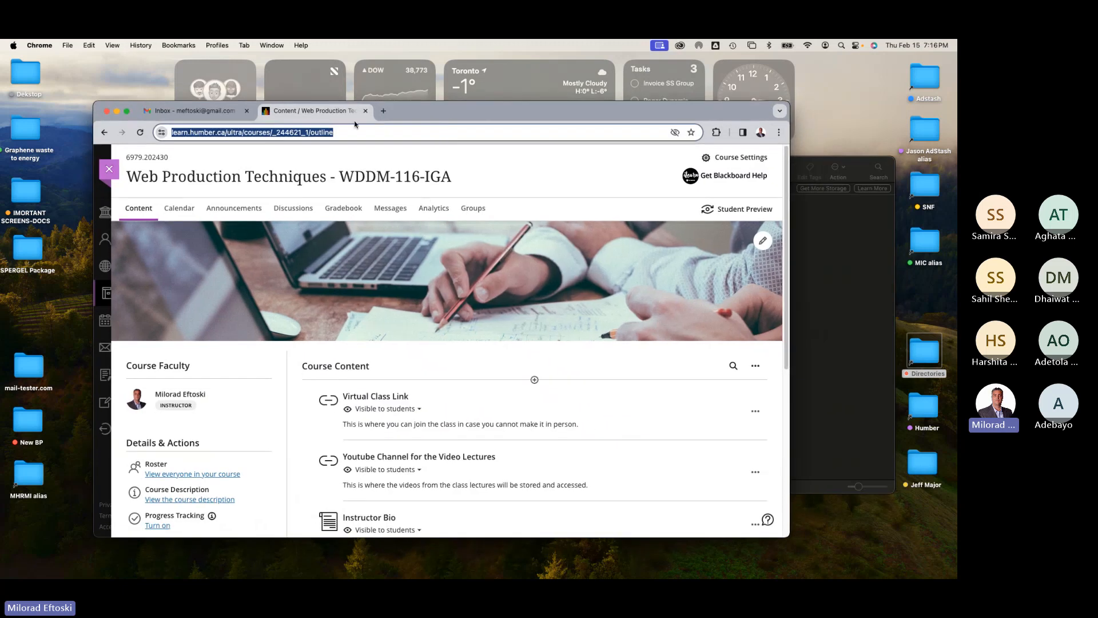
pyautogui.click(383, 110)
pyautogui.click(368, 134)
pyautogui.write('illu')
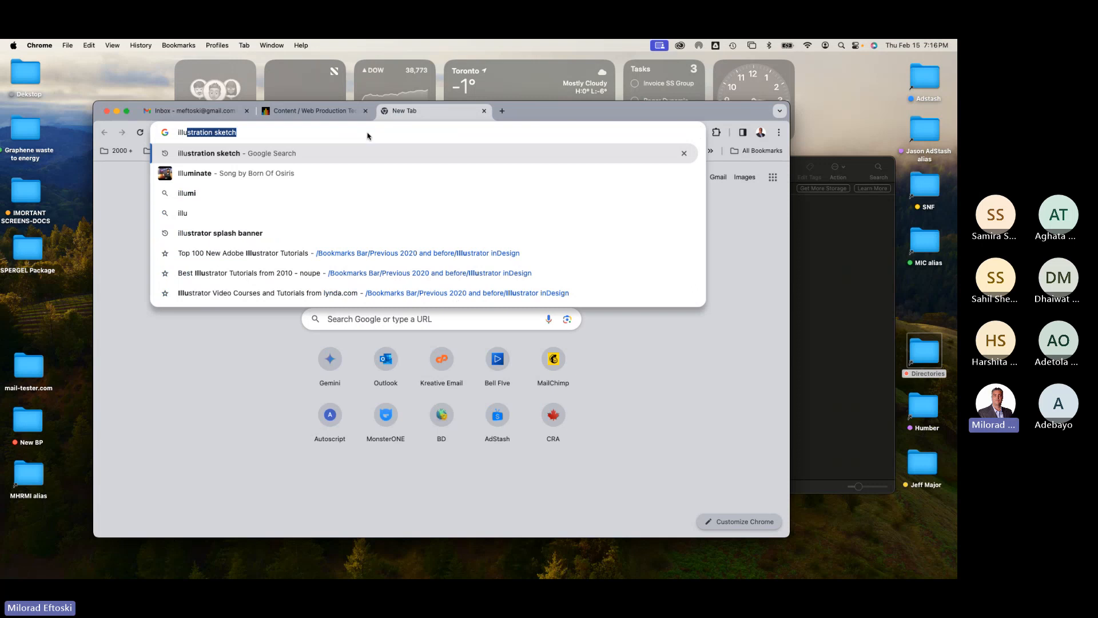
pyautogui.write('stration ')
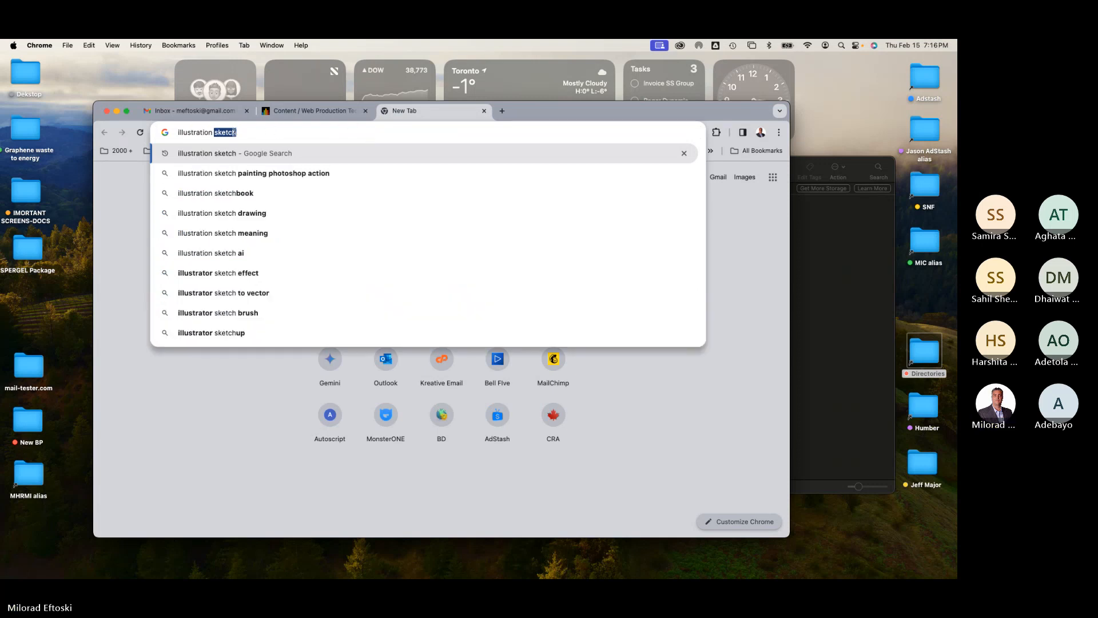
pyautogui.write('sp')
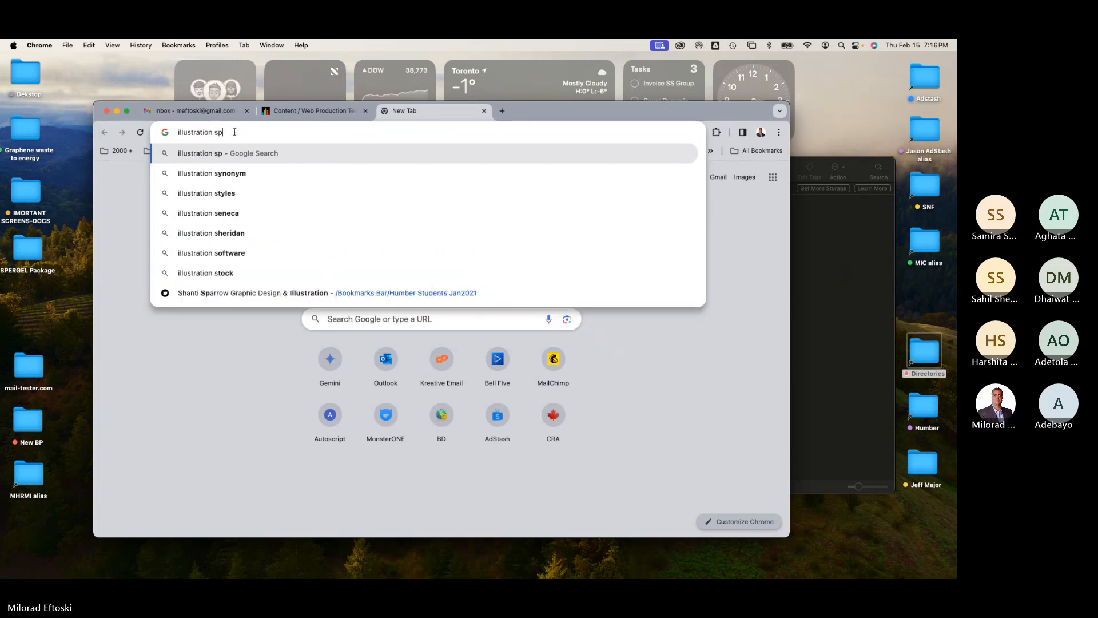
pyautogui.write('lash banner')
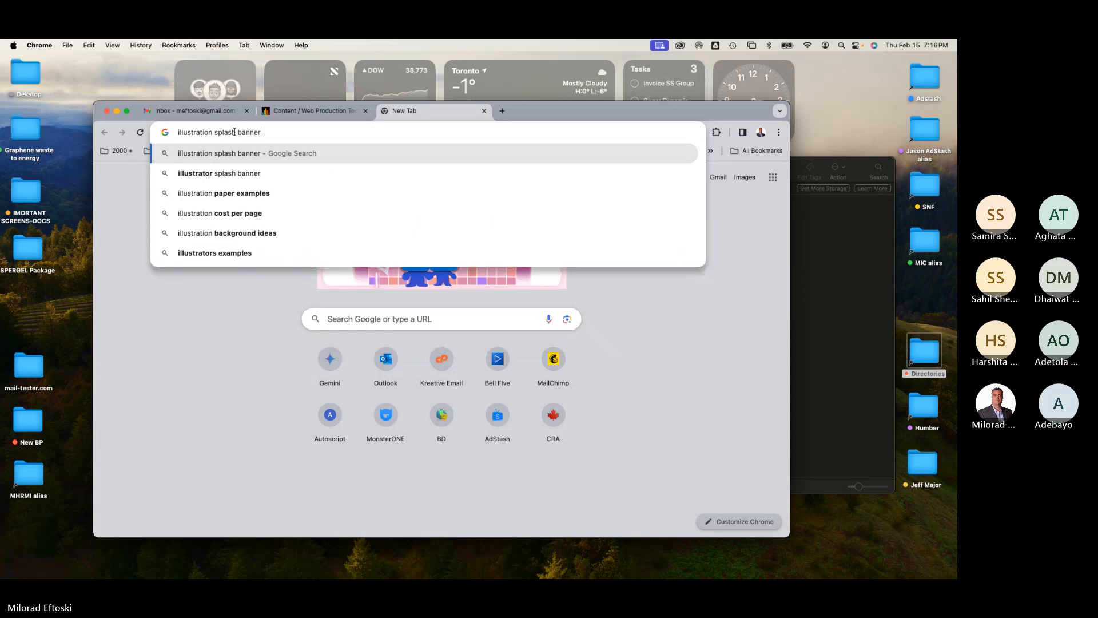
pyautogui.write(' ar')
pyautogui.write('t')
pyautogui.press('Return')
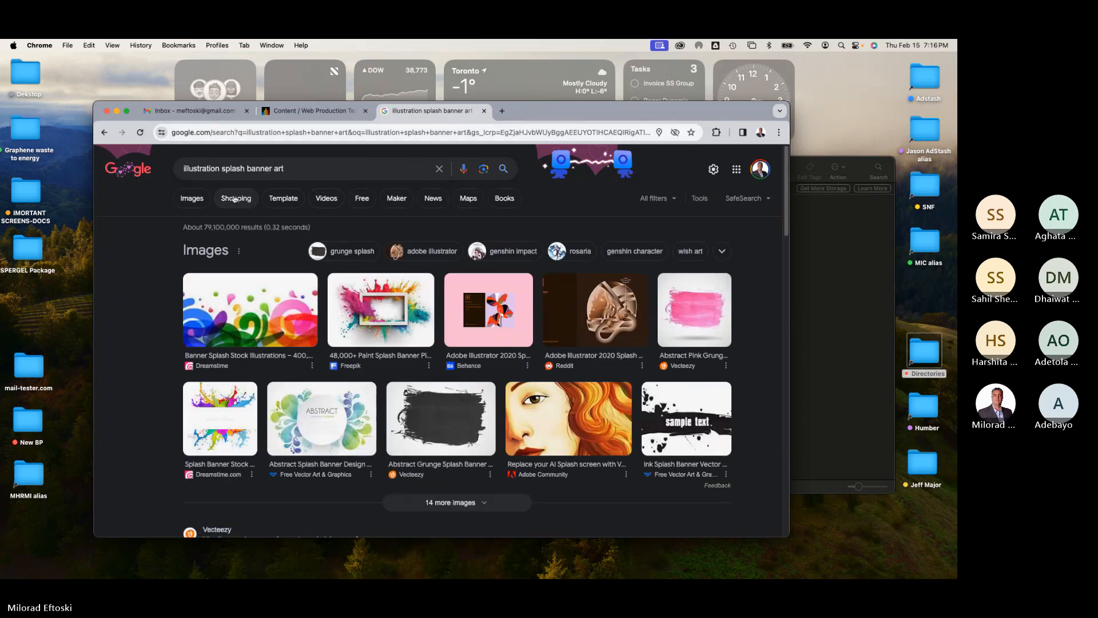
# Step: Switch to image results and enlarge the browser window to browse the splash banner examples
pyautogui.click(200, 203)
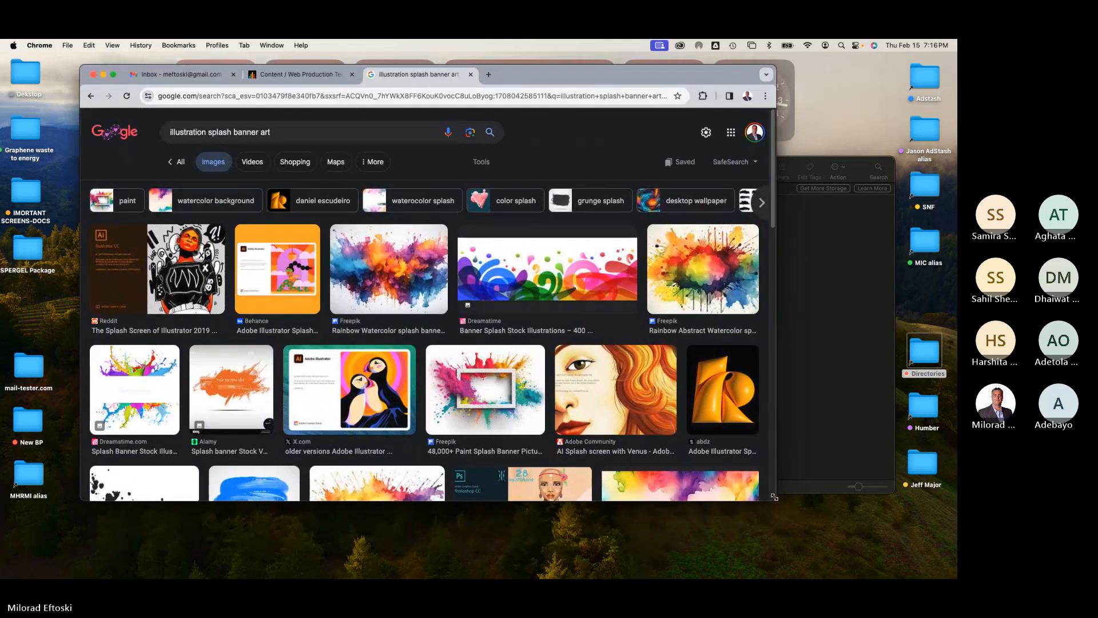
pyautogui.moveTo(775, 500); pyautogui.dragTo(885, 532)
pyautogui.scroll(-2, 808, 468)
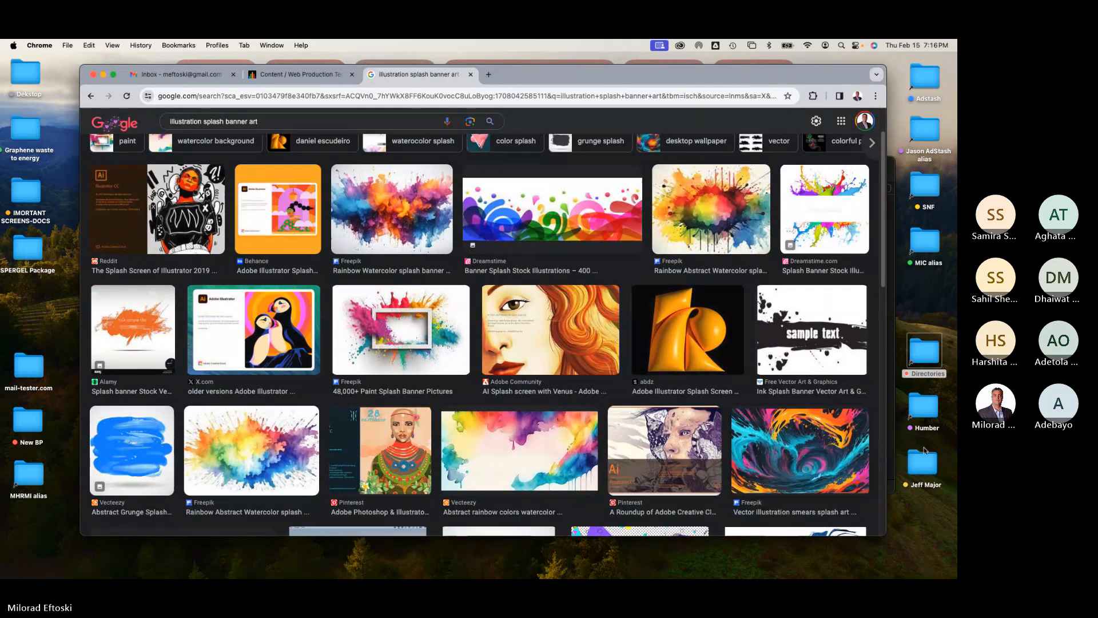
# Step: Bring the Teams meeting window forward and reposition it over the browser
pyautogui.click(725, 561)
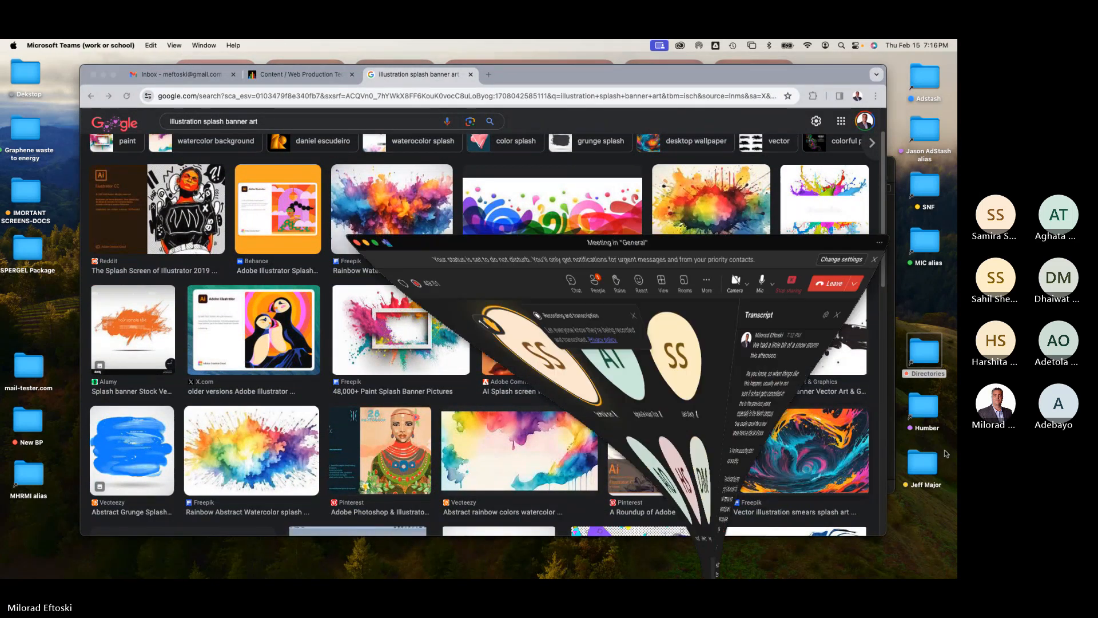
pyautogui.moveTo(558, 167); pyautogui.dragTo(534, 182)
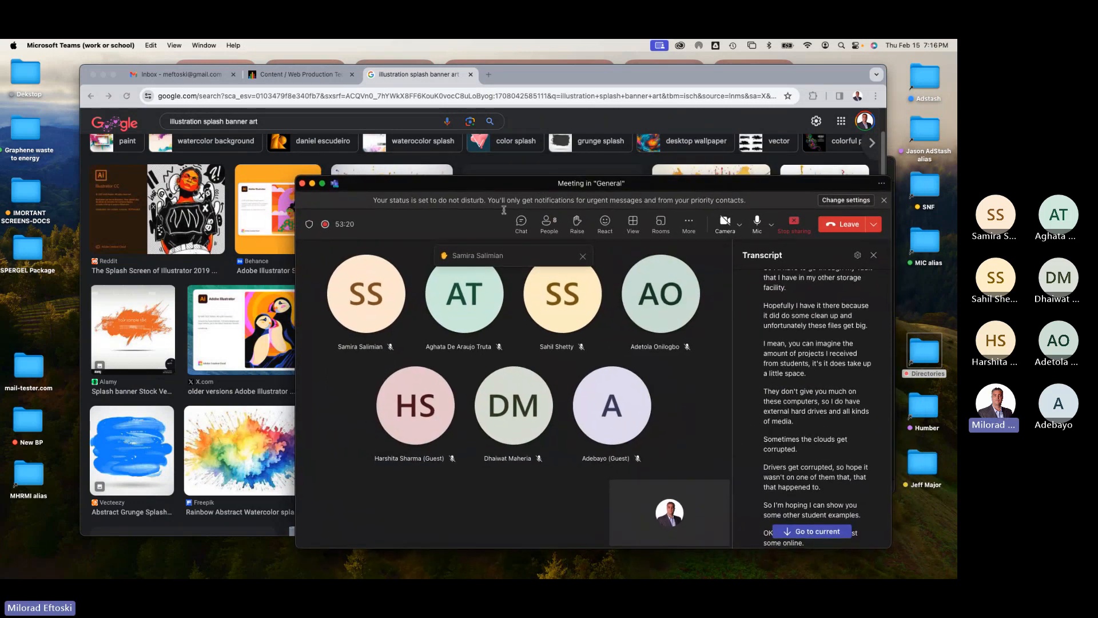
pyautogui.moveTo(525, 307)
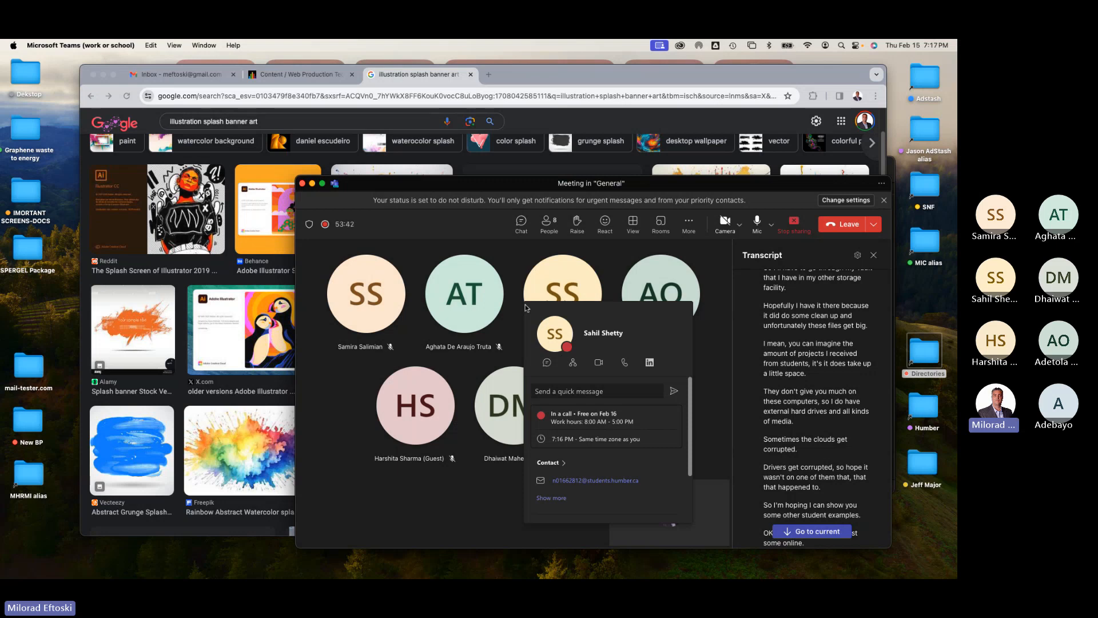
pyautogui.moveTo(447, 190); pyautogui.dragTo(450, 196)
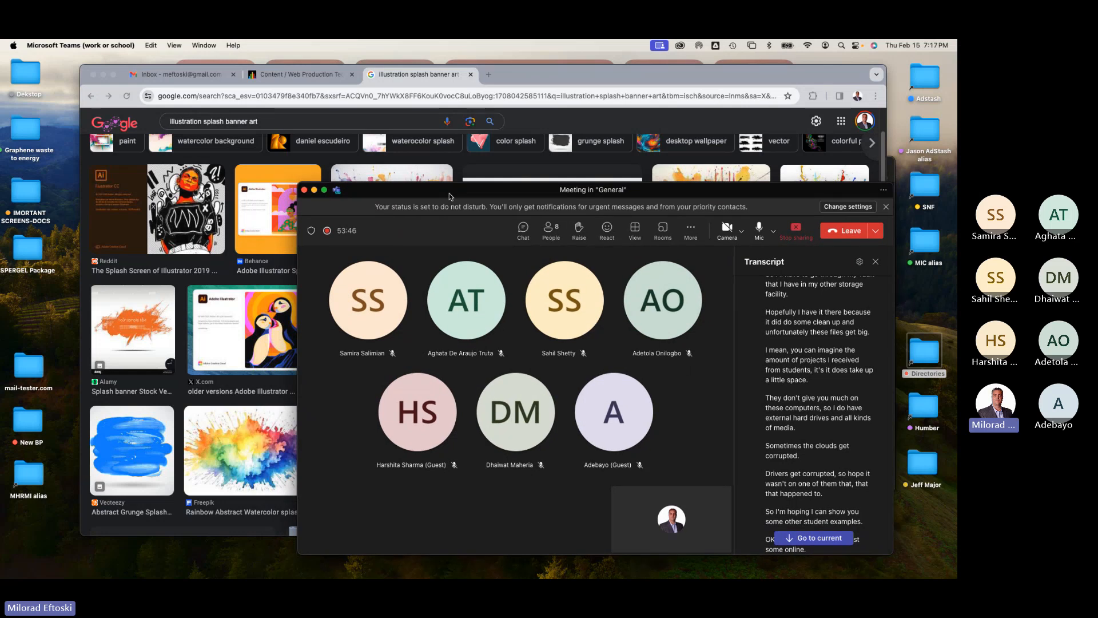
pyautogui.moveTo(457, 195); pyautogui.dragTo(474, 194)
# Step: Open the Web Production Techniques team's General channel in Teams, then move and close that window
pyautogui.click(204, 47)
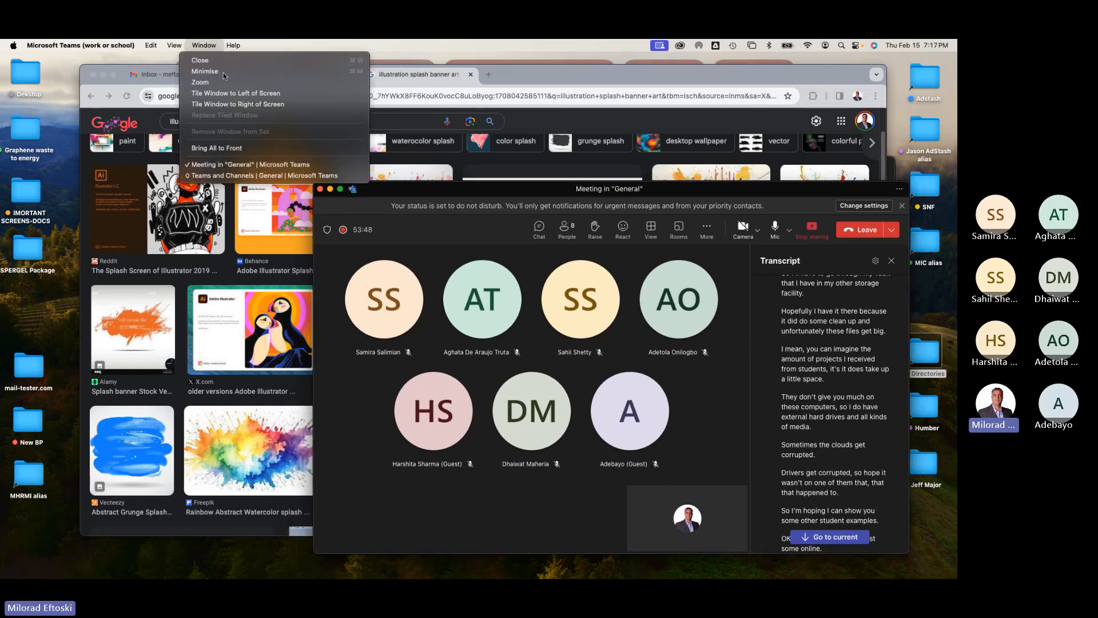
pyautogui.click(233, 169)
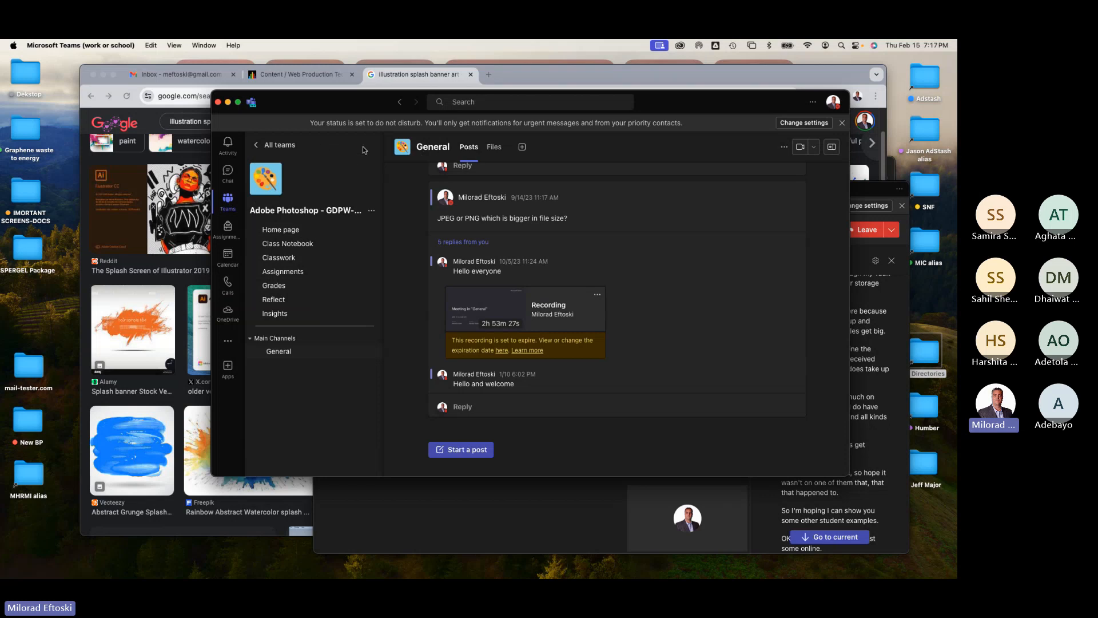
pyautogui.click(280, 144)
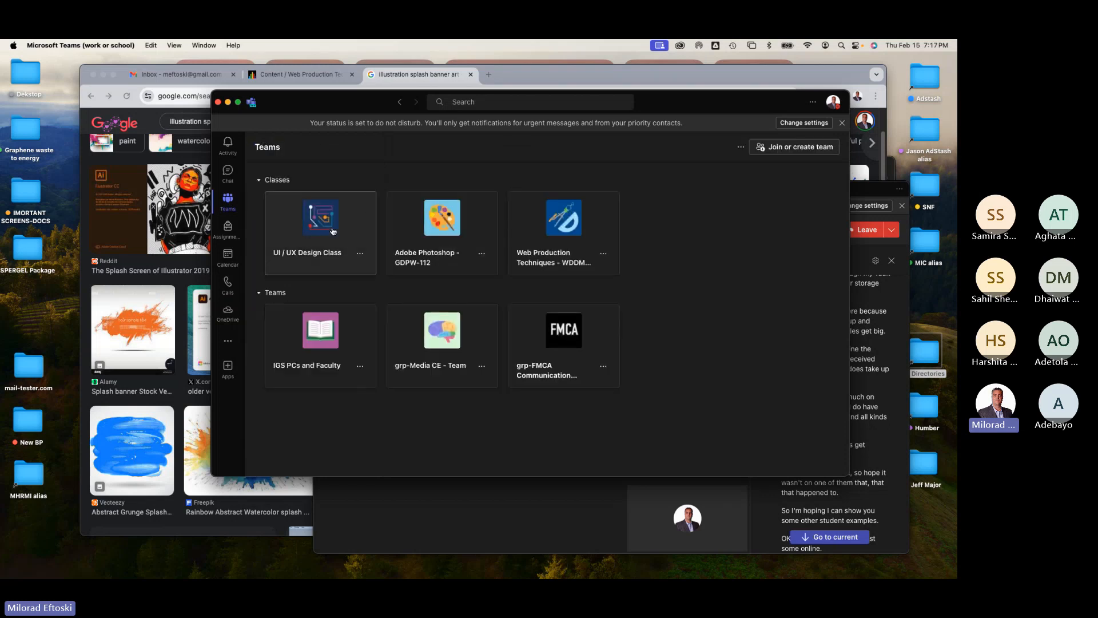
pyautogui.click(551, 239)
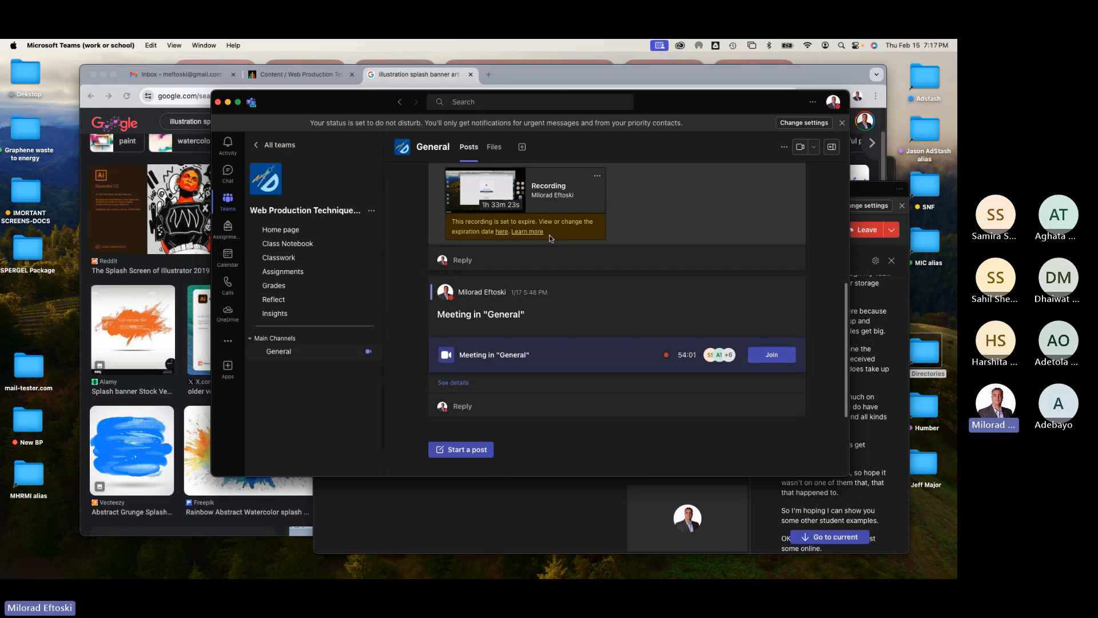
pyautogui.moveTo(339, 111); pyautogui.dragTo(265, 105)
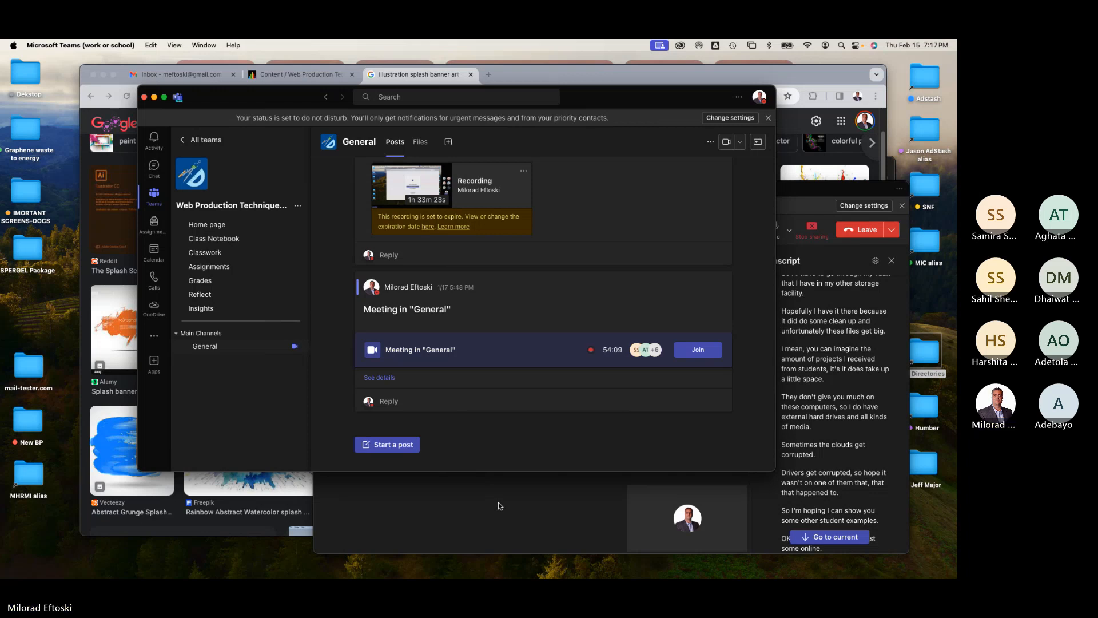
pyautogui.moveTo(215, 95); pyautogui.dragTo(137, 96)
pyautogui.click(77, 98)
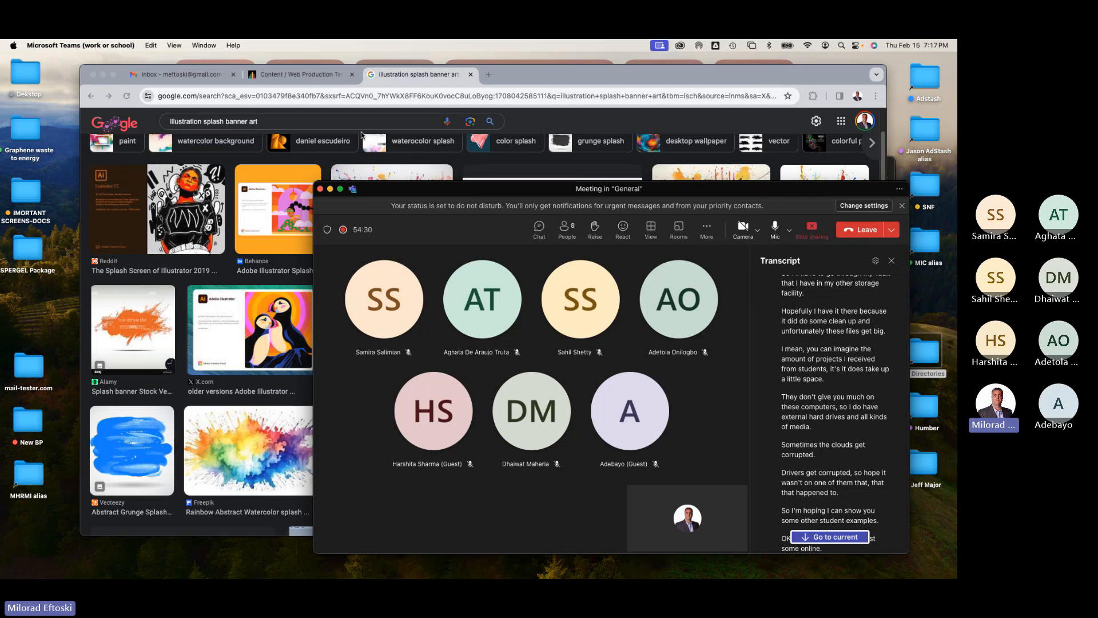
# Step: Switch to the course tab in the browser and open the course Messages page
pyautogui.click(325, 73)
pyautogui.click(325, 74)
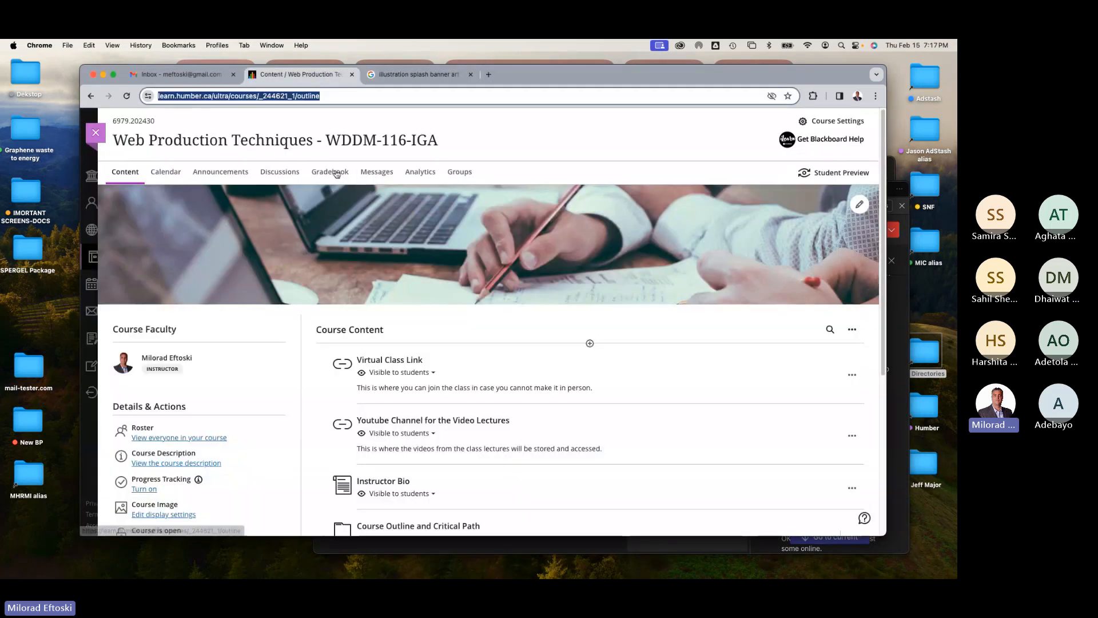
pyautogui.click(372, 174)
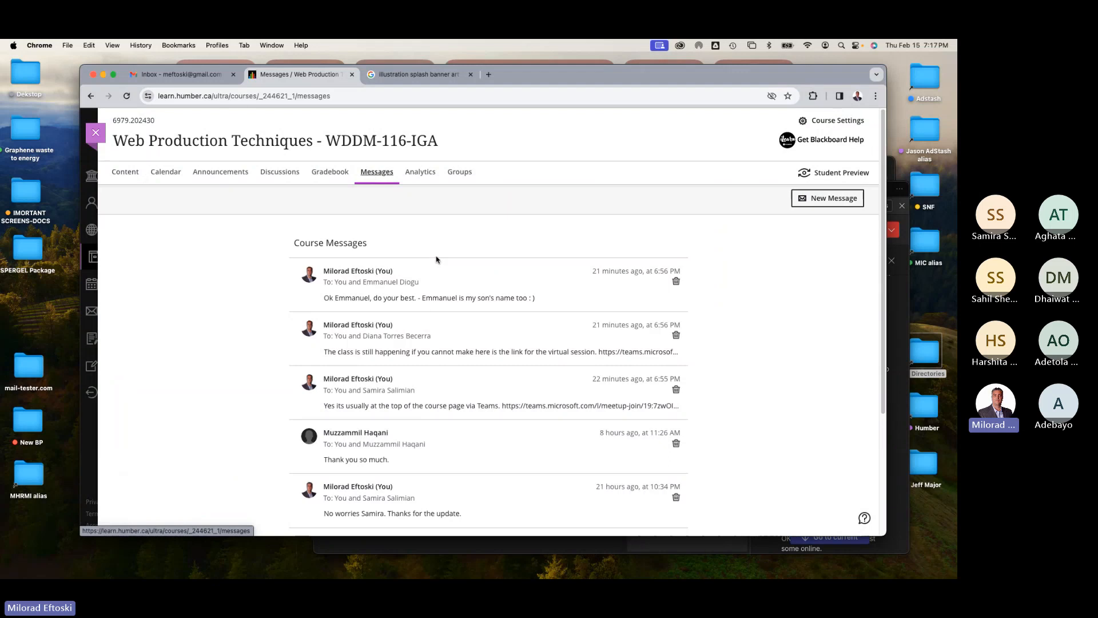
# Step: Close the Web Production Techniques course to return to the Courses list
pyautogui.click(95, 134)
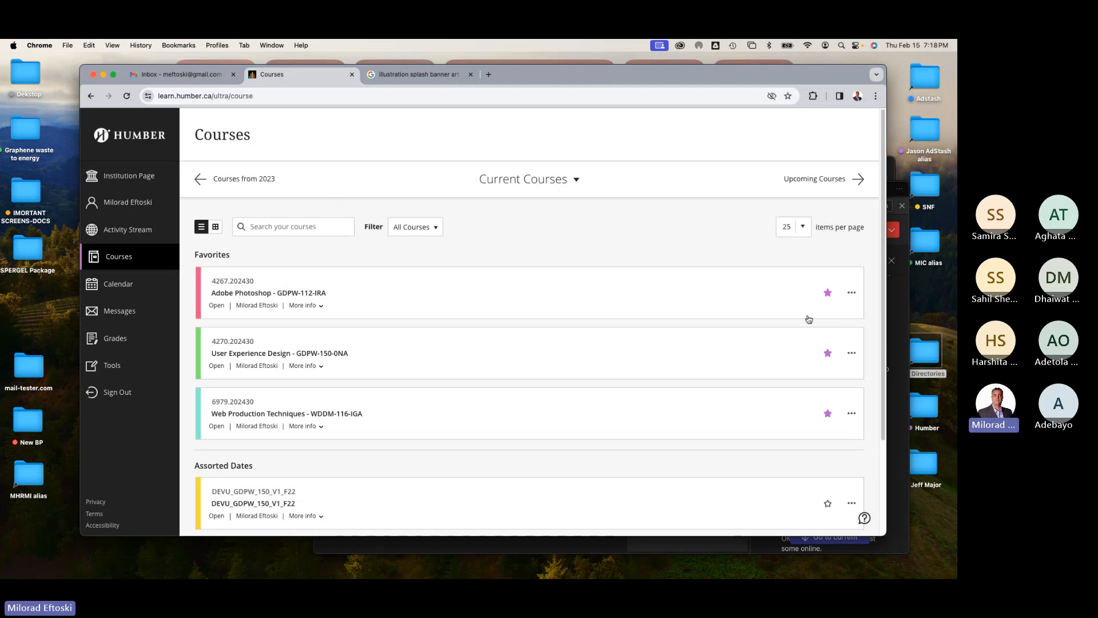
# Step: Bring the Teams meeting window forward and scroll through its live transcript
pyautogui.click(900, 321)
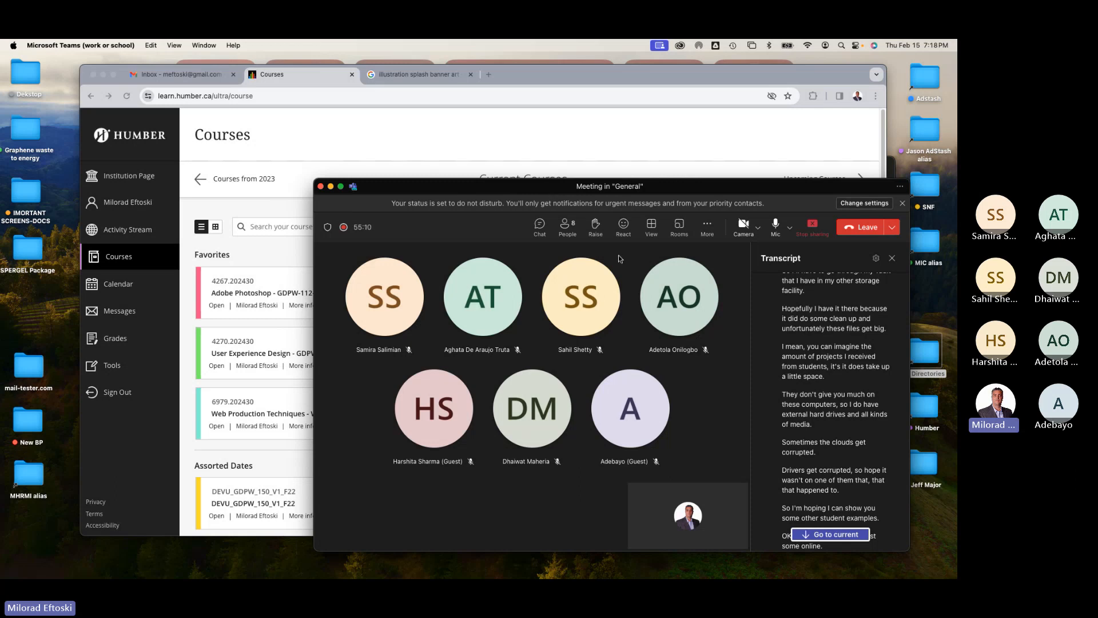
pyautogui.scroll(-10, 810, 366)
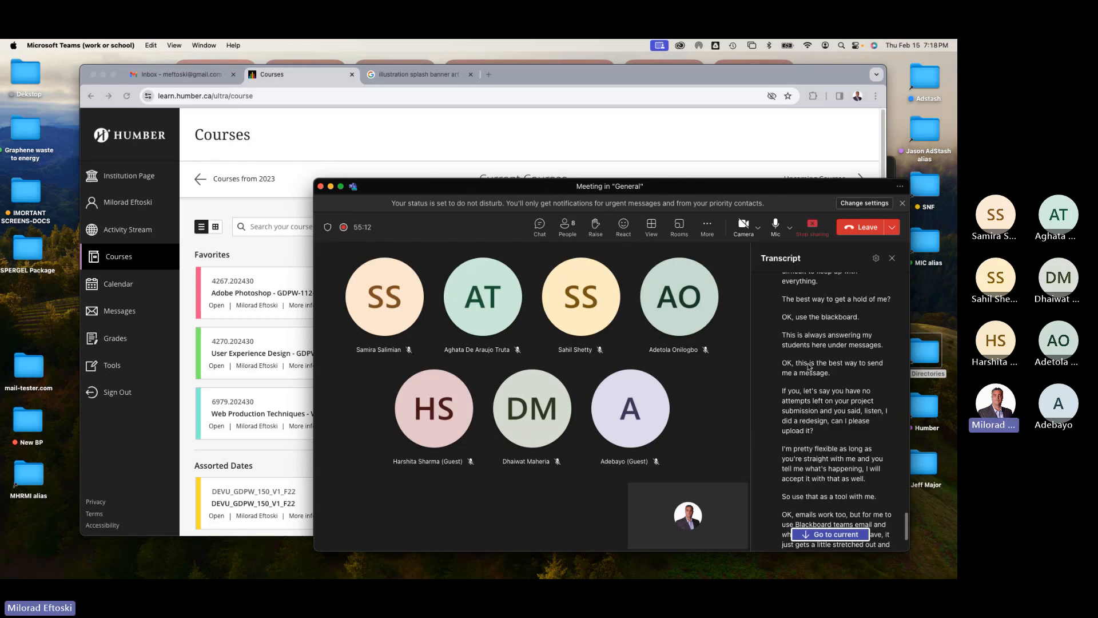
pyautogui.scroll(-3, 809, 366)
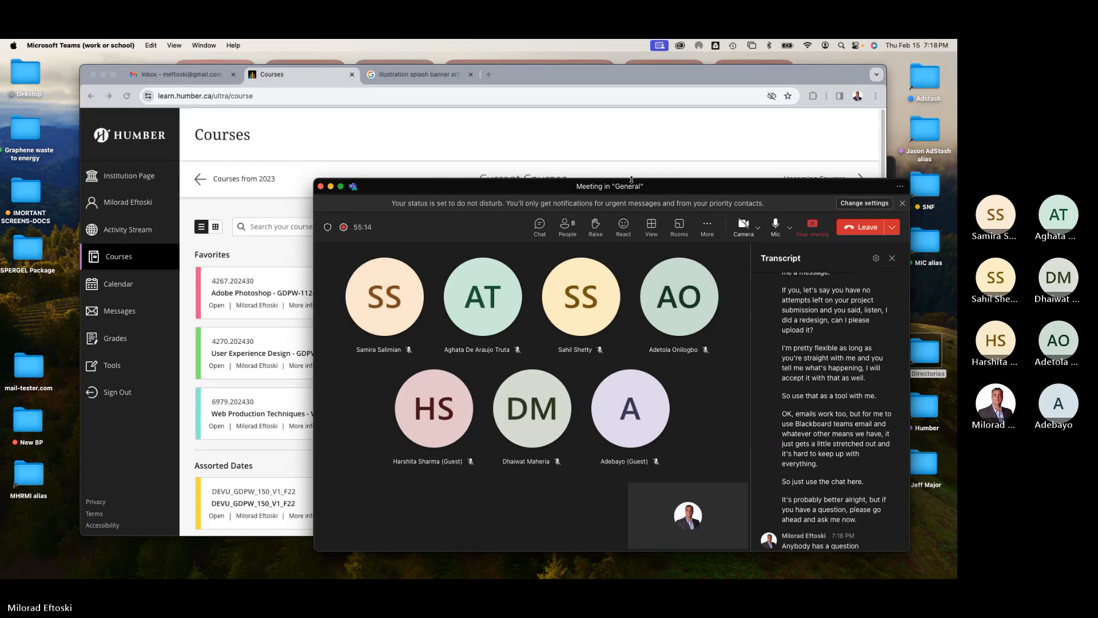
# Step: Return to the browser, switch to the splash banner image search tab and scroll through the results
pyautogui.click(523, 144)
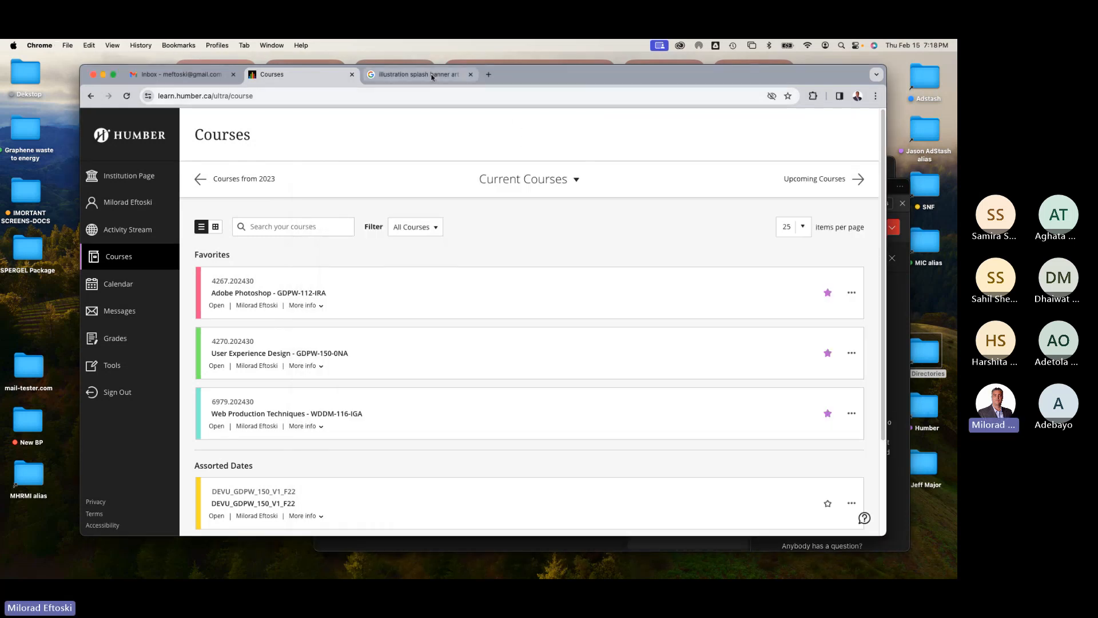
pyautogui.click(432, 76)
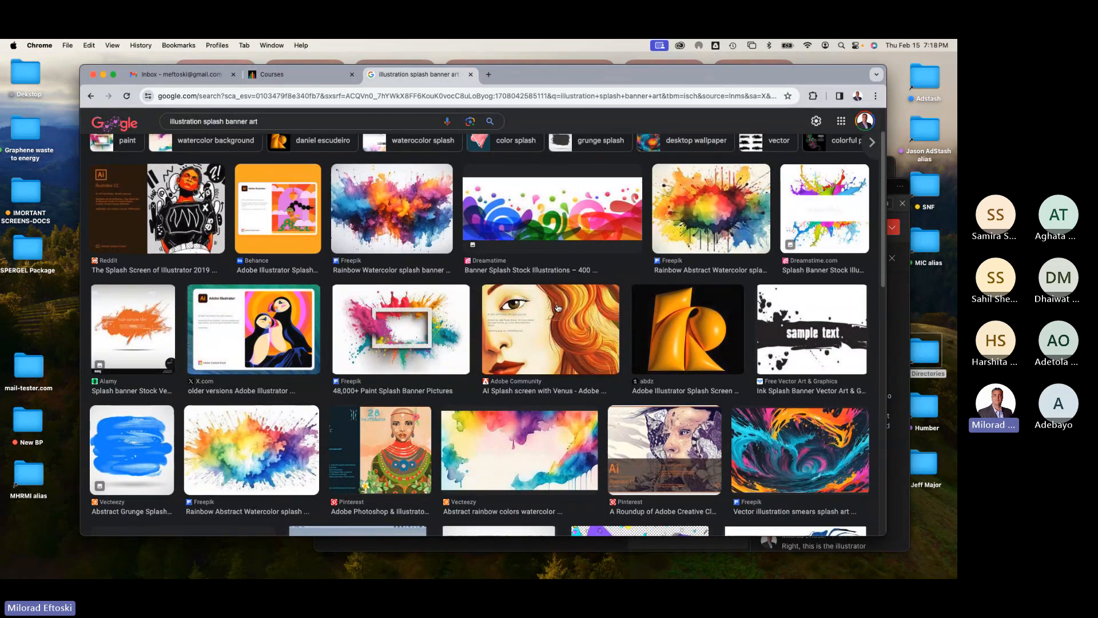
pyautogui.scroll(-5, 555, 307)
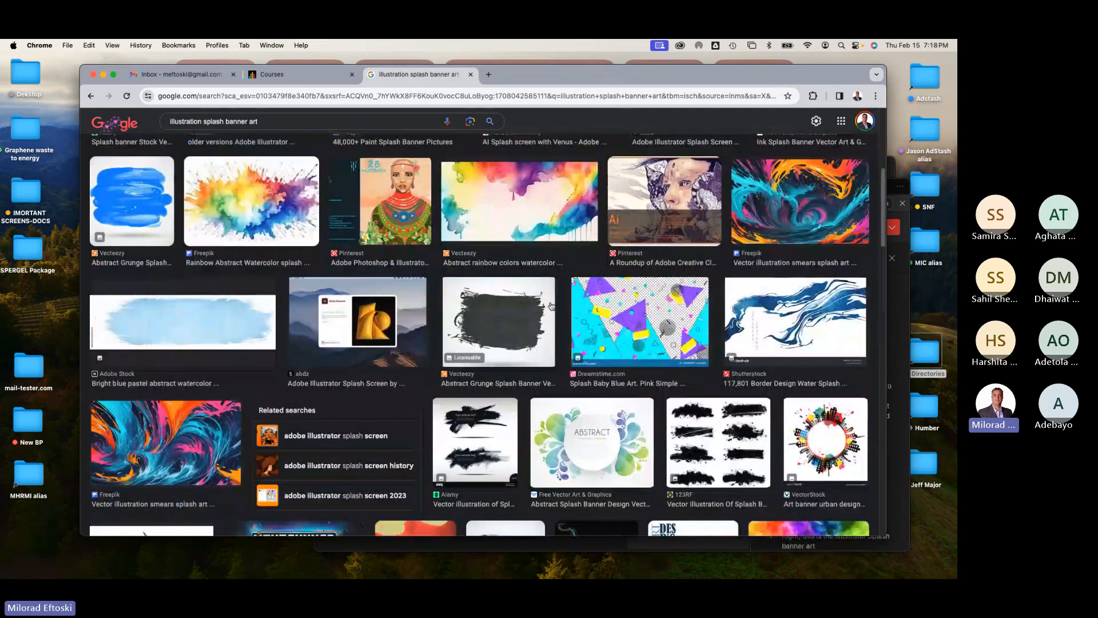
pyautogui.scroll(-6, 551, 307)
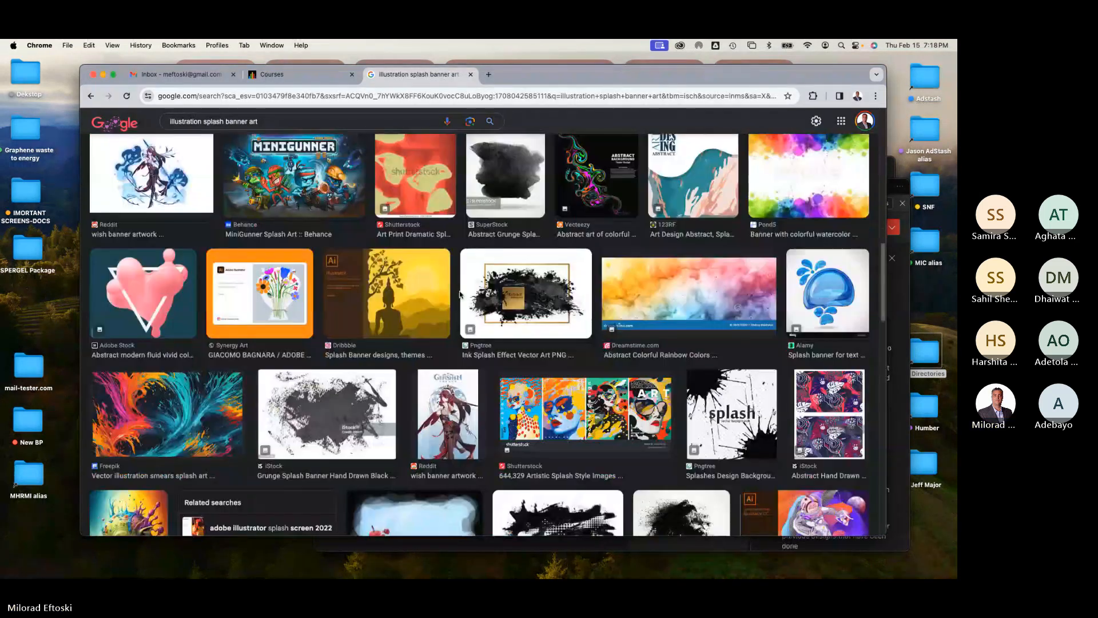
# Step: Preview several splash banner results, including the Dribbble Illustrator splash screen and the StarryAI splash art portrait
pyautogui.click(411, 296)
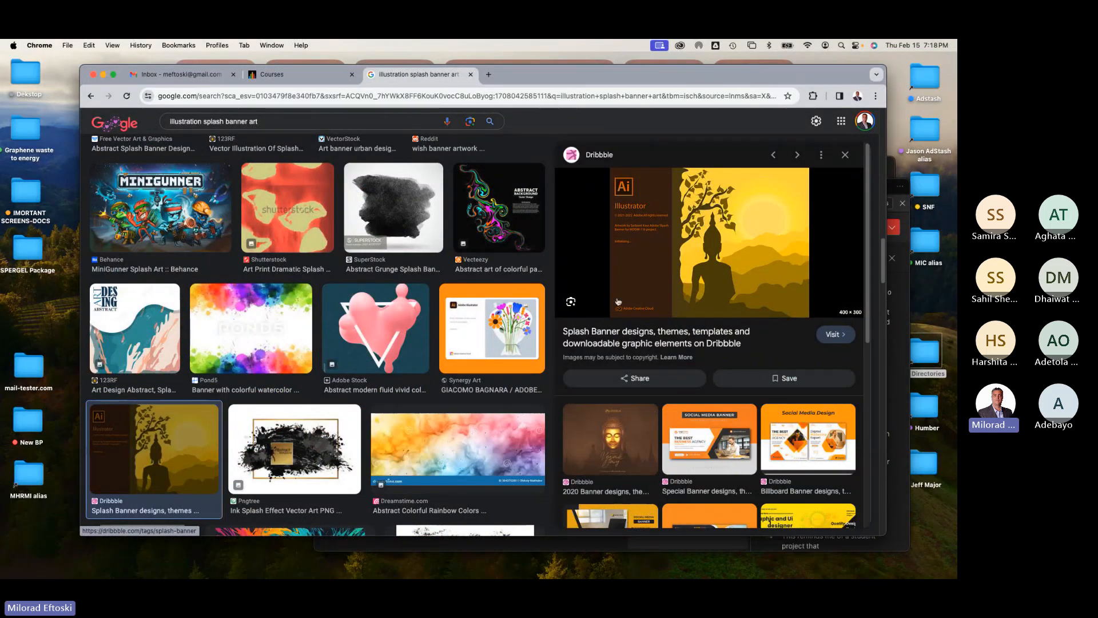
pyautogui.scroll(-1, 665, 308)
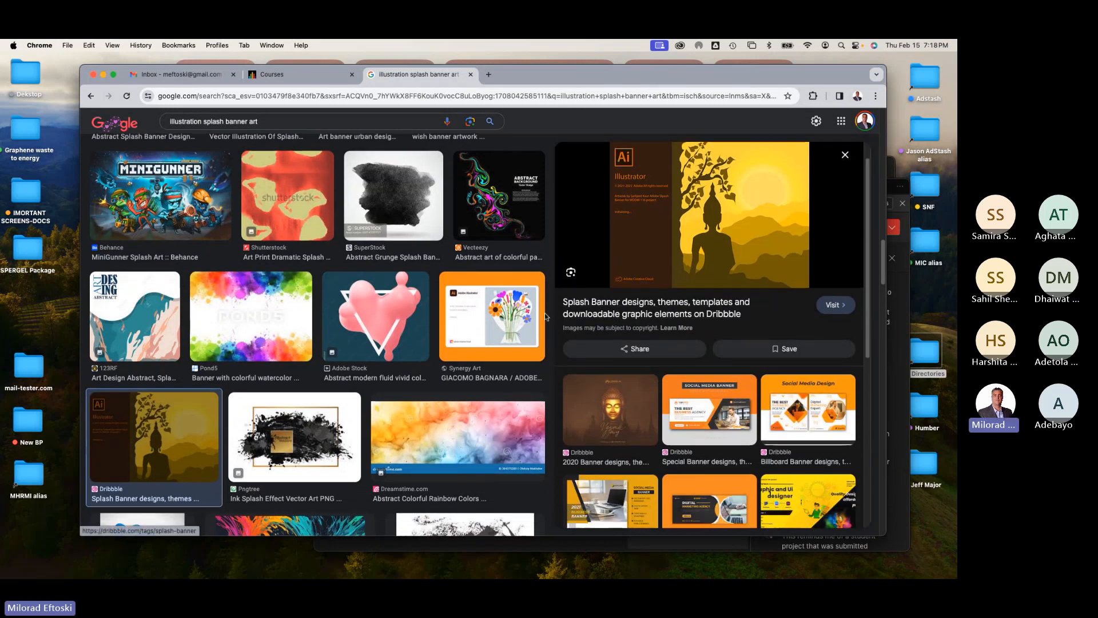
pyautogui.scroll(-6, 340, 363)
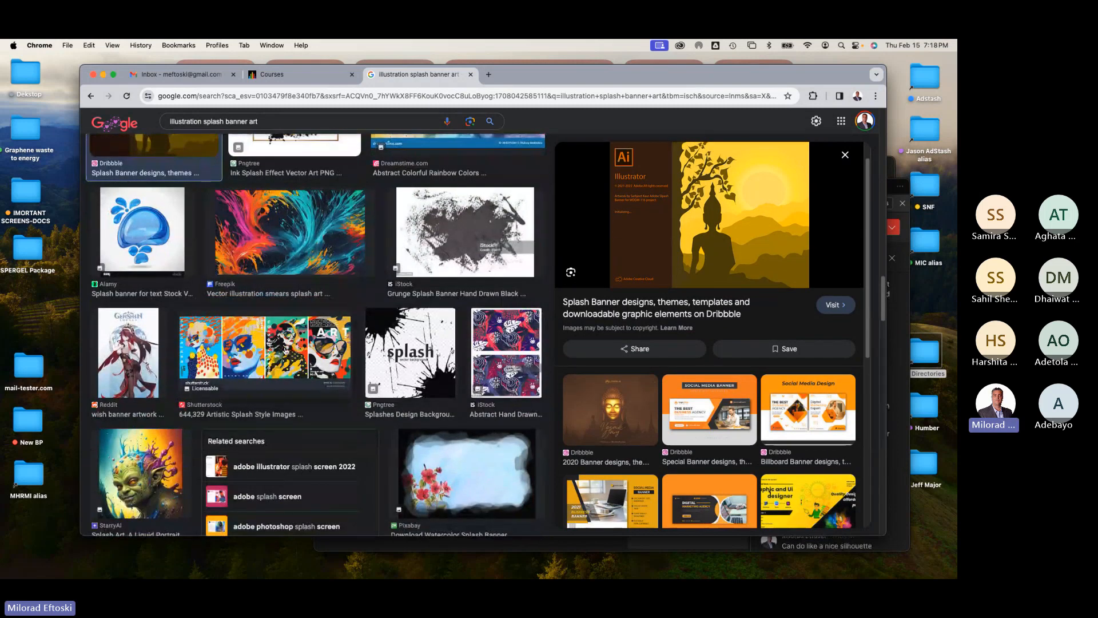
pyautogui.click(340, 364)
pyautogui.scroll(-3, 343, 337)
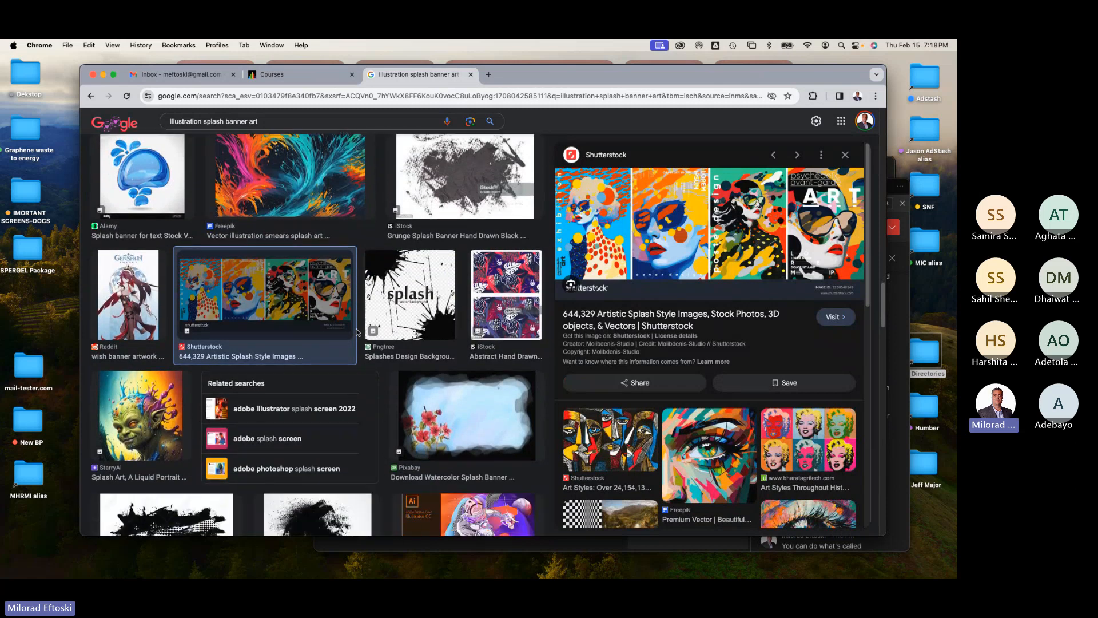
pyautogui.click(163, 327)
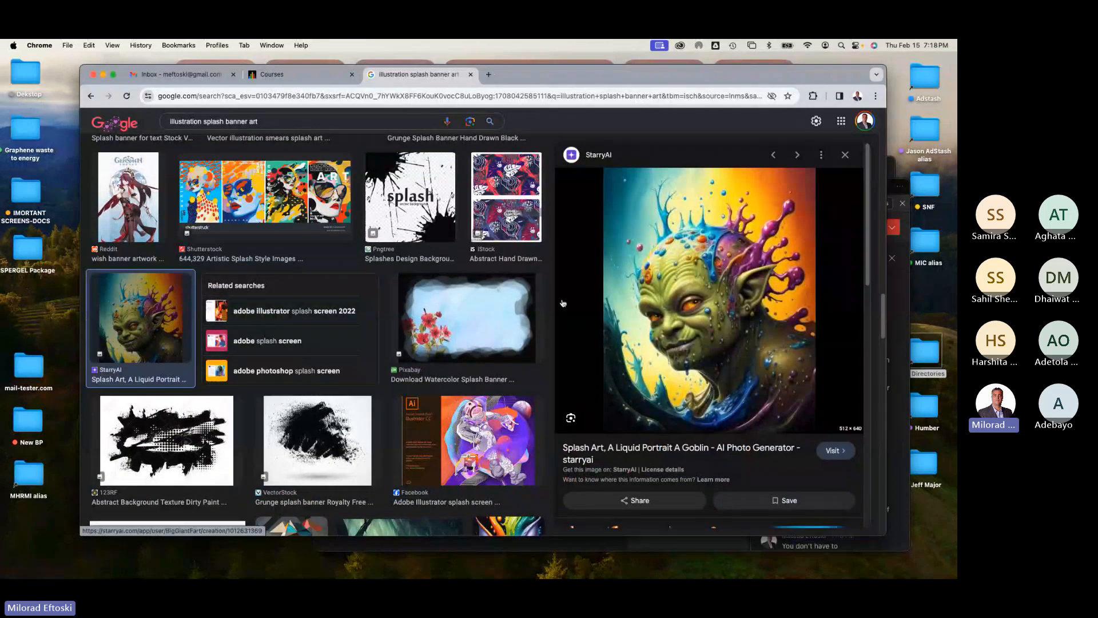
pyautogui.scroll(-2, 424, 342)
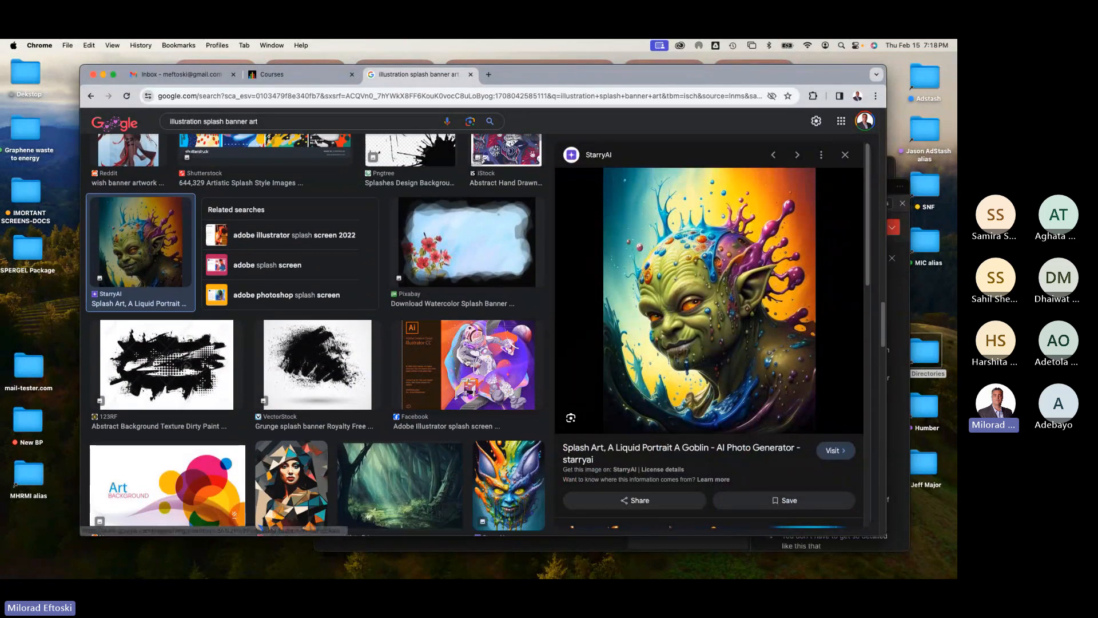
pyautogui.click(426, 355)
pyautogui.scroll(-5, 447, 356)
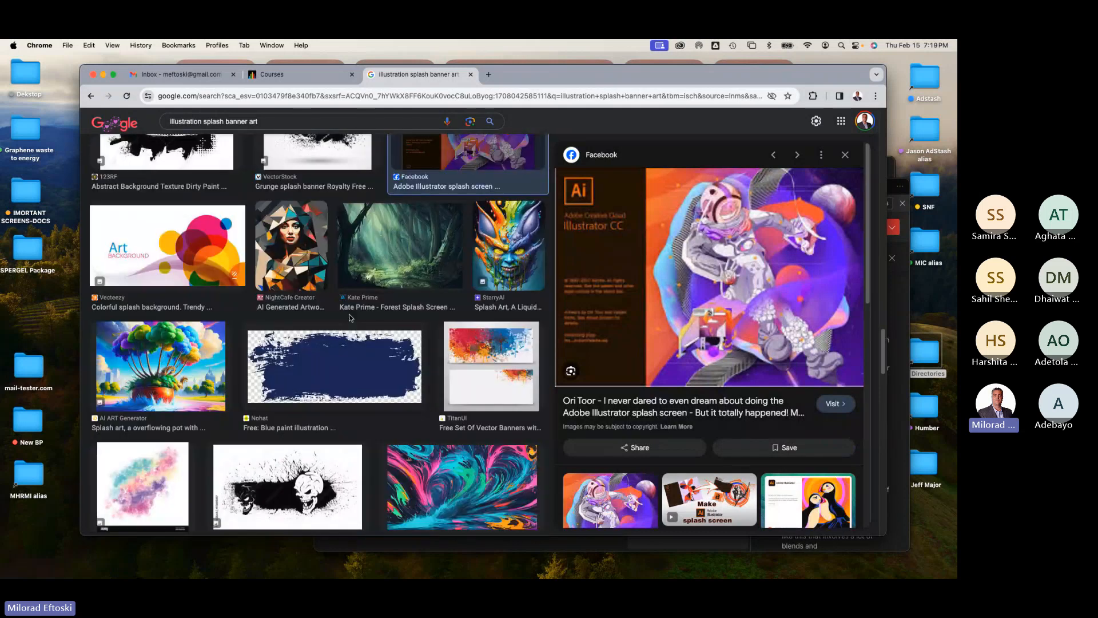
# Step: Keep scrolling and preview more examples, such as the Illustrator 2018, InDesign and After Effects splash screens
pyautogui.click(291, 263)
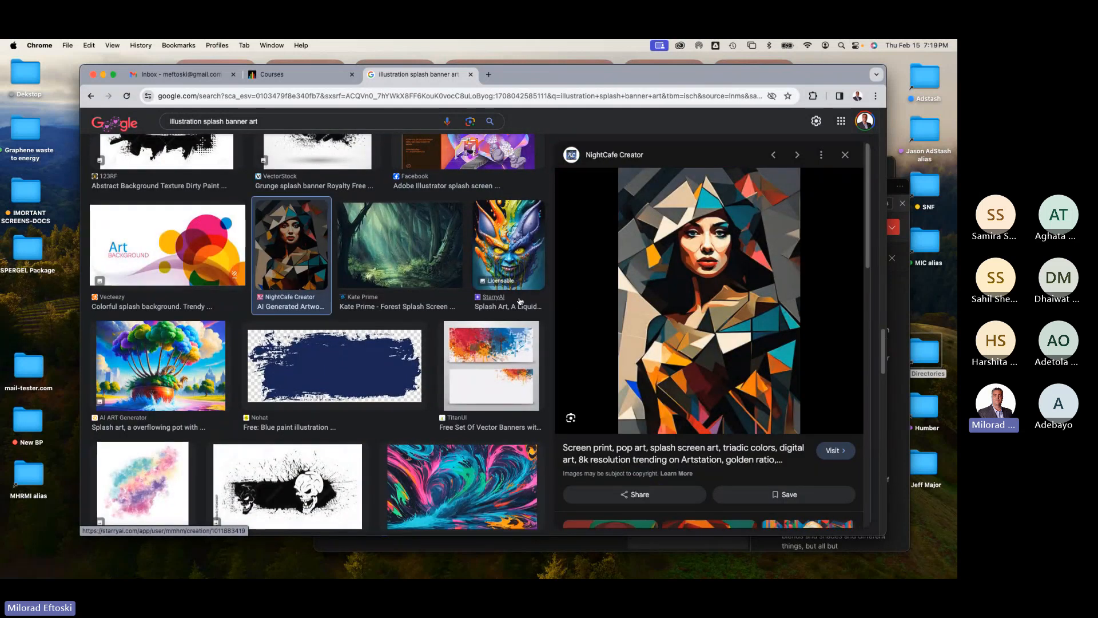
pyautogui.scroll(-5, 483, 343)
pyautogui.scroll(-1, 454, 333)
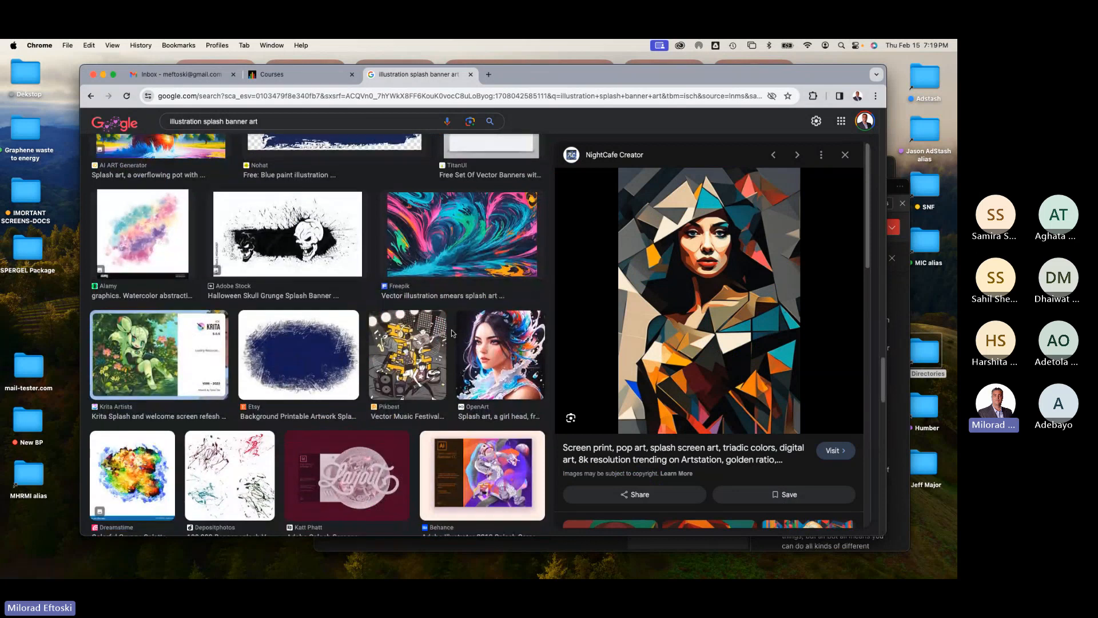
pyautogui.click(492, 433)
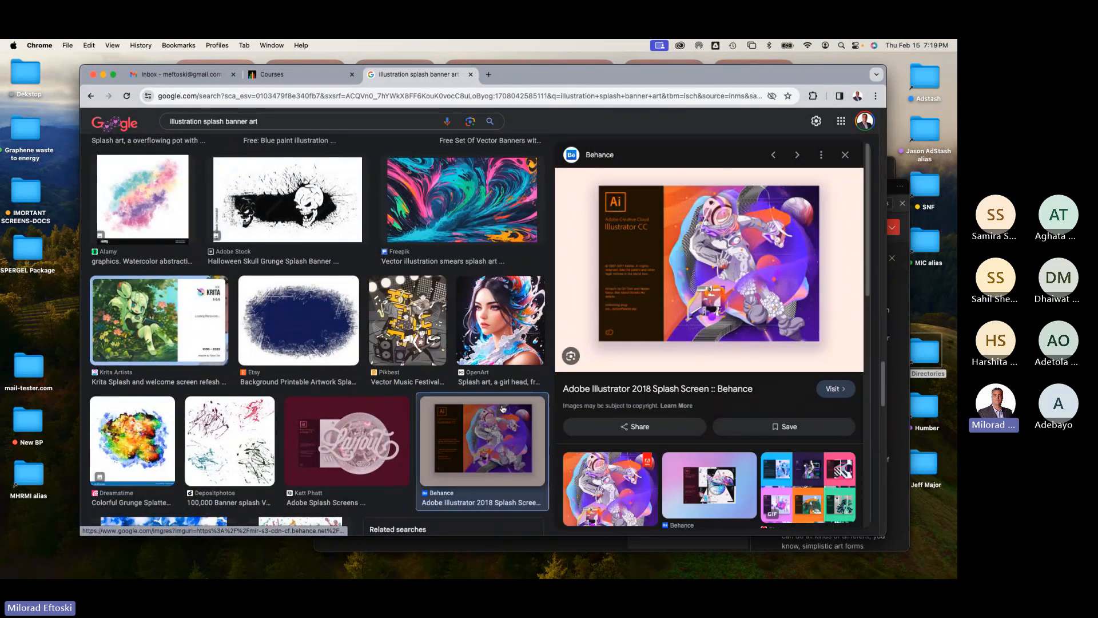
pyautogui.scroll(-7, 495, 423)
pyautogui.scroll(-4, 496, 410)
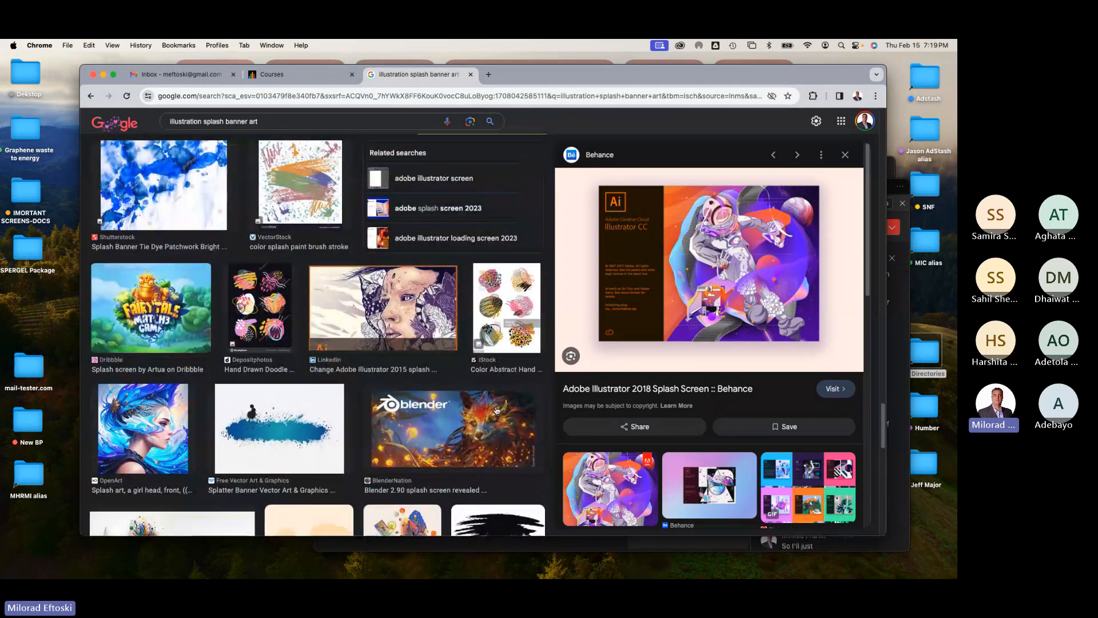
pyautogui.scroll(-6, 485, 407)
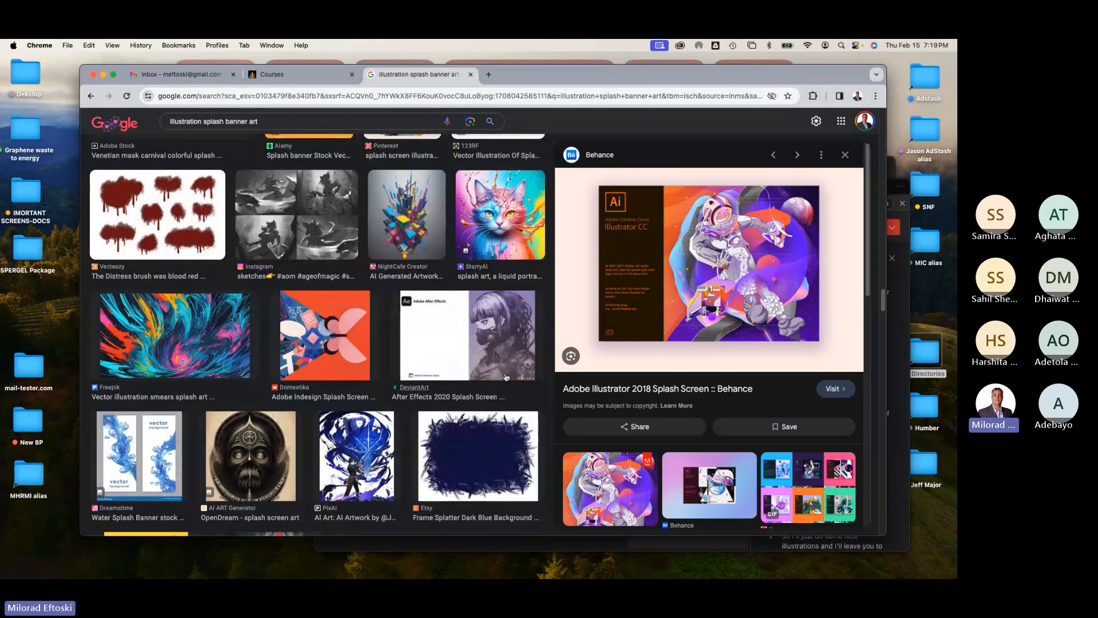
pyautogui.click(492, 245)
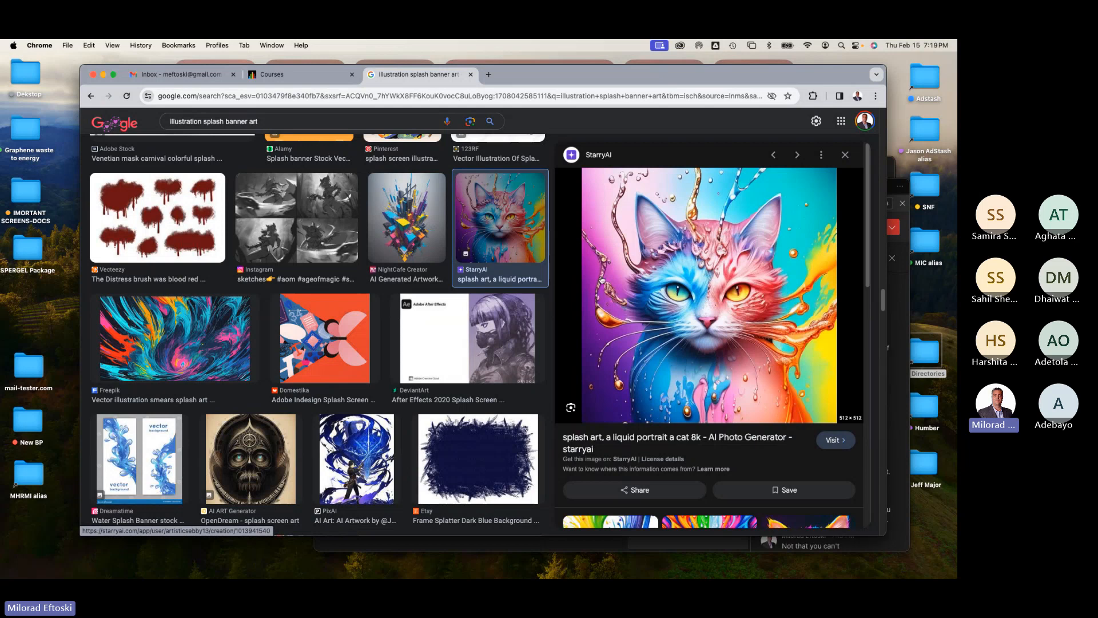
pyautogui.click(325, 354)
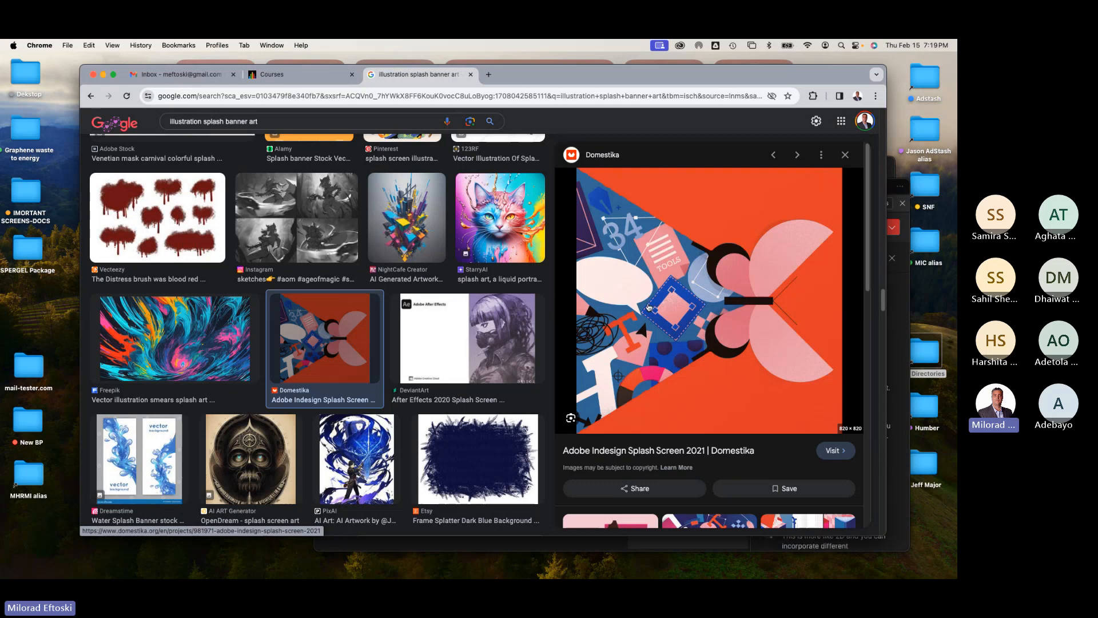
pyautogui.click(489, 329)
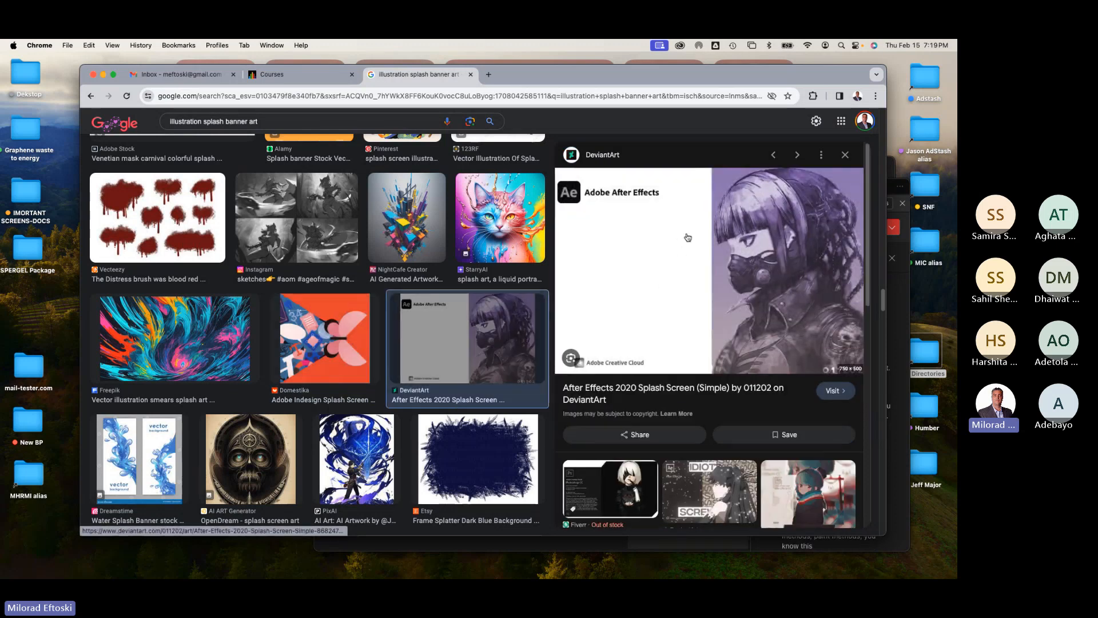
# Step: Scroll back to the top of the results and preview the Illustrator 2019 and 2021 splash screens
pyautogui.scroll(-5, 485, 323)
pyautogui.scroll(-3, 485, 323)
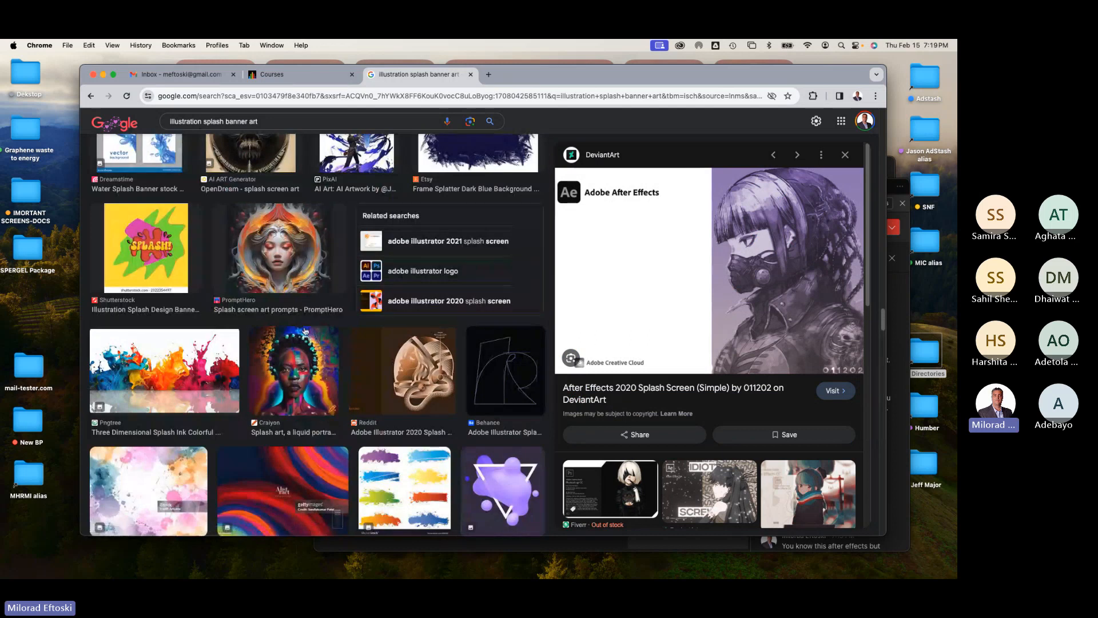
pyautogui.scroll(-4, 313, 332)
pyautogui.scroll(15, 314, 332)
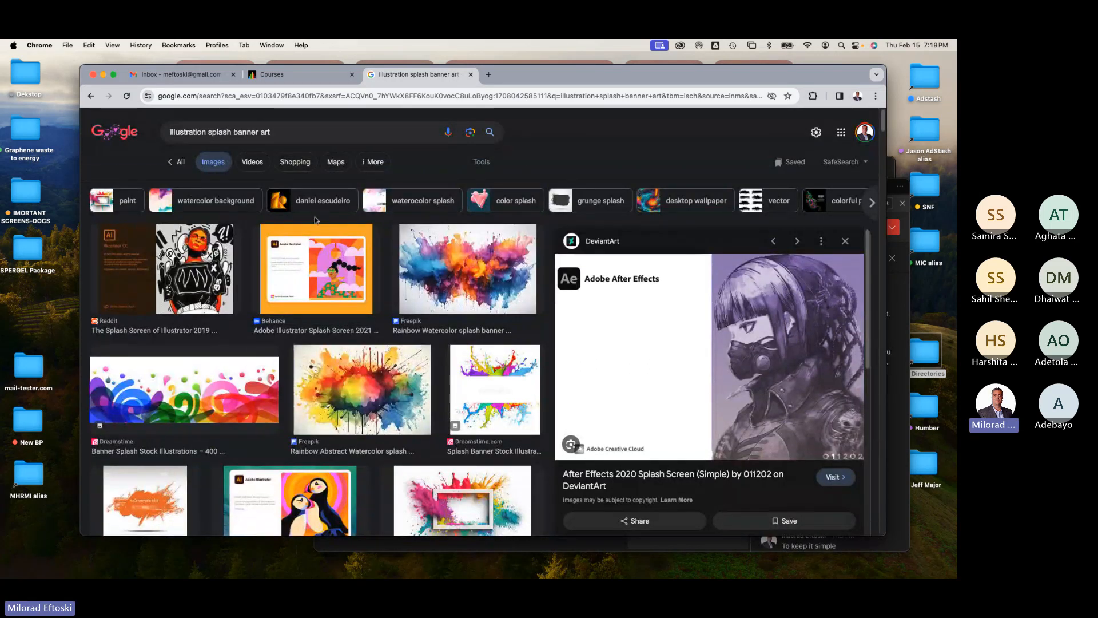
pyautogui.click(194, 280)
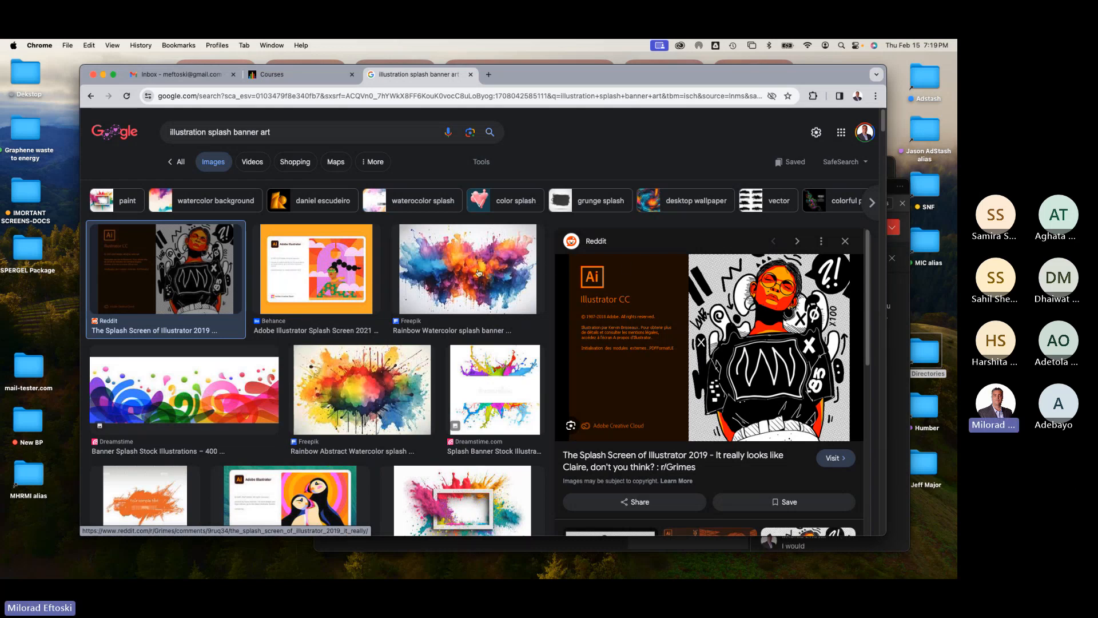
pyautogui.press('Right')
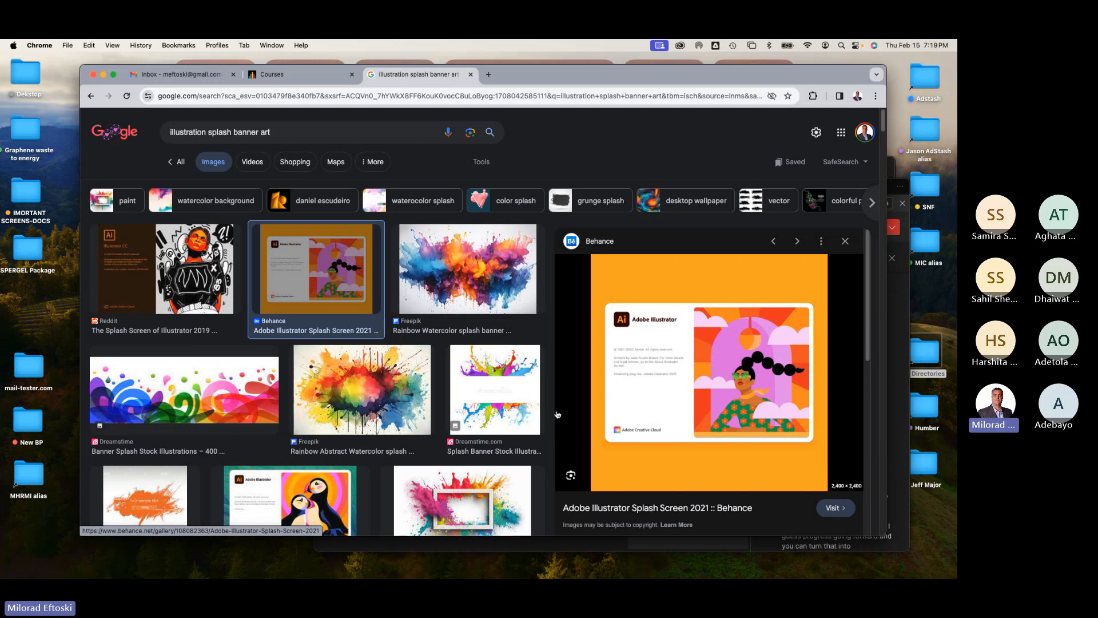
# Step: Preview the older Illustrator puffin splash screen and several Photoshop splash screen examples and their related images
pyautogui.click(327, 492)
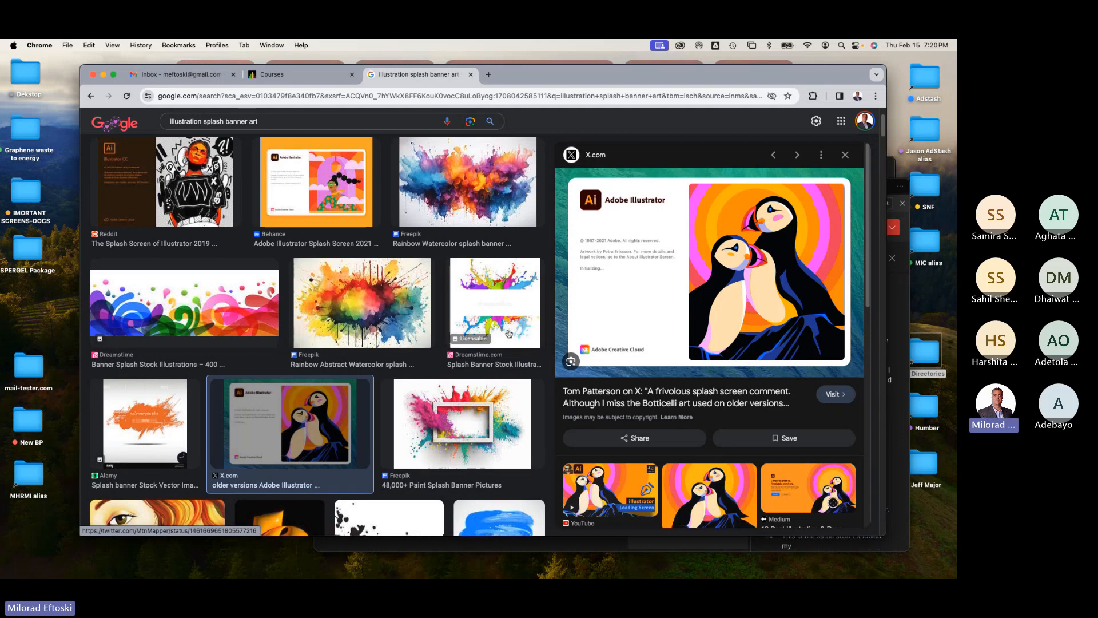
pyautogui.scroll(-2, 509, 334)
pyautogui.scroll(-5, 508, 333)
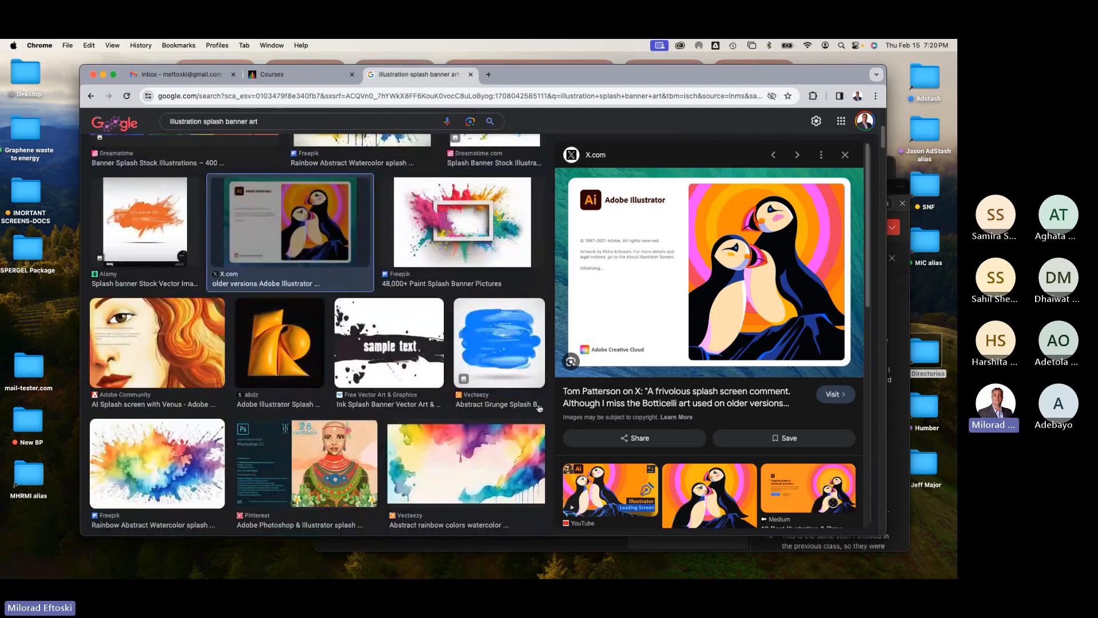
pyautogui.click(359, 462)
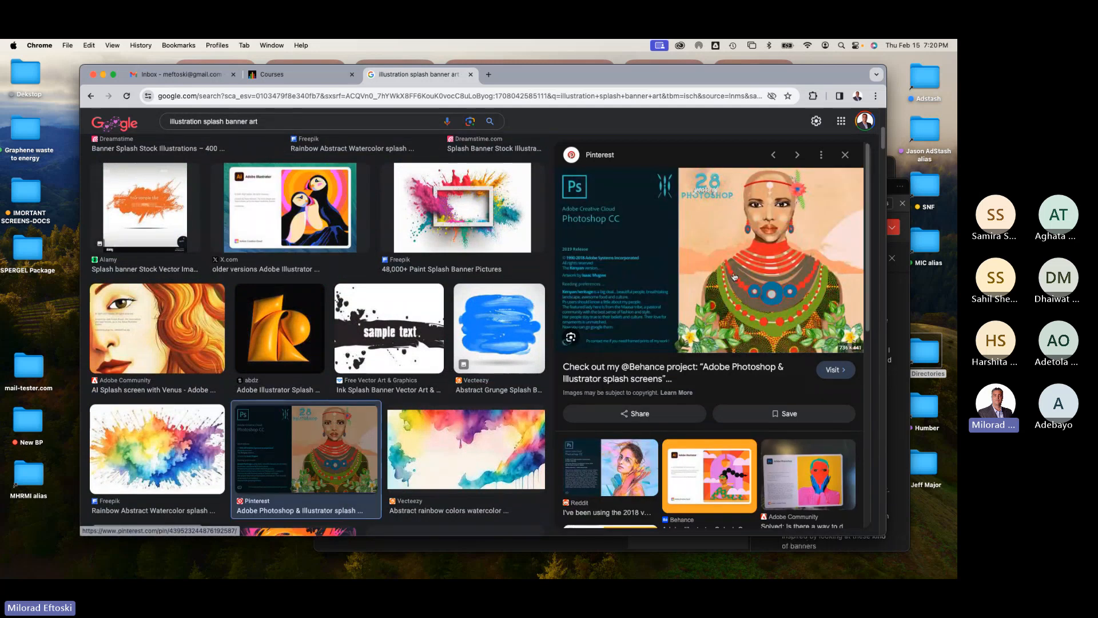
pyautogui.click(615, 471)
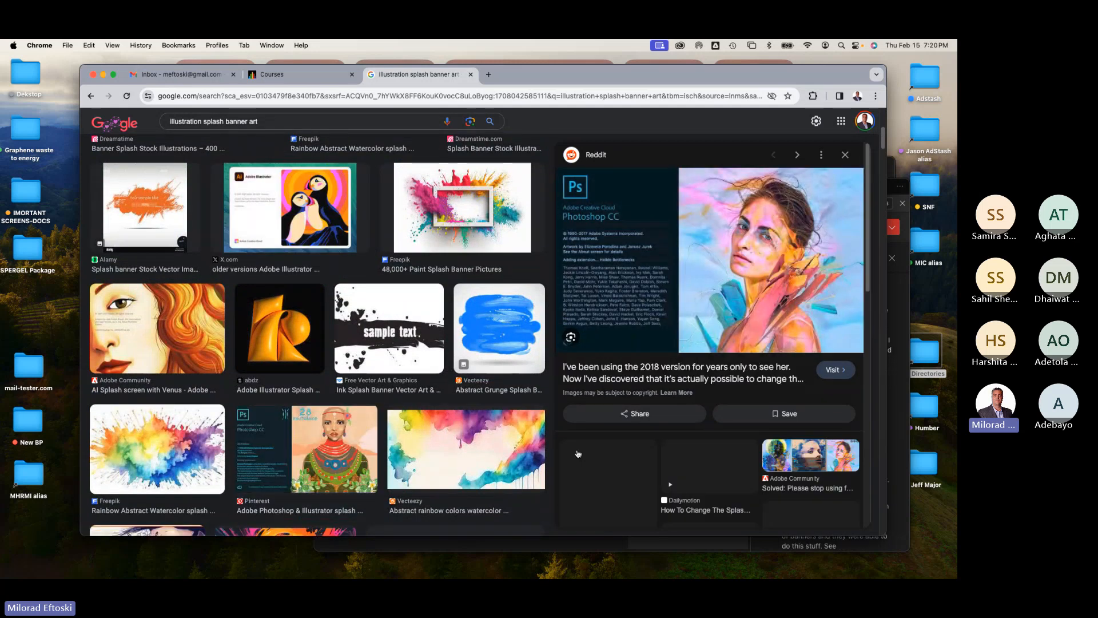
pyautogui.scroll(-3, 716, 396)
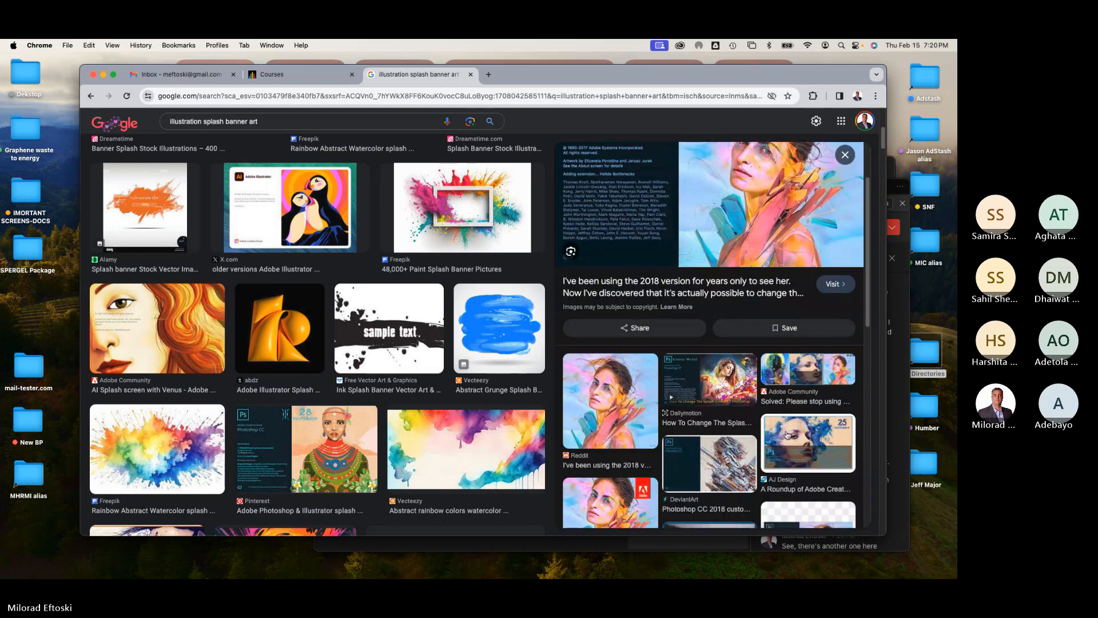
pyautogui.click(797, 437)
pyautogui.scroll(-1, 731, 421)
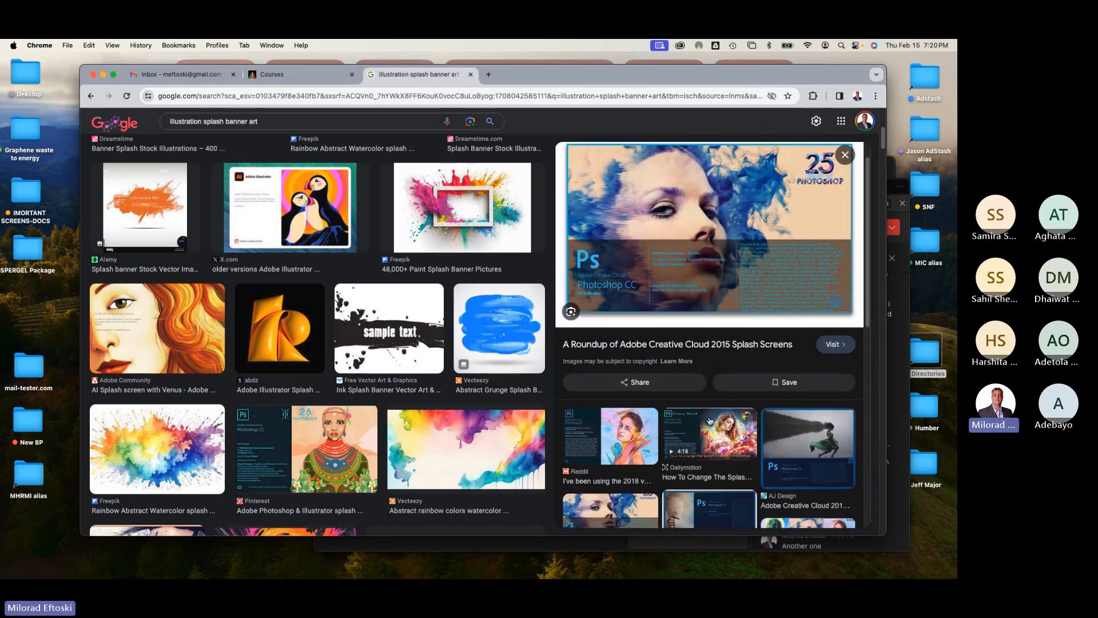
pyautogui.click(621, 438)
pyautogui.scroll(-5, 738, 366)
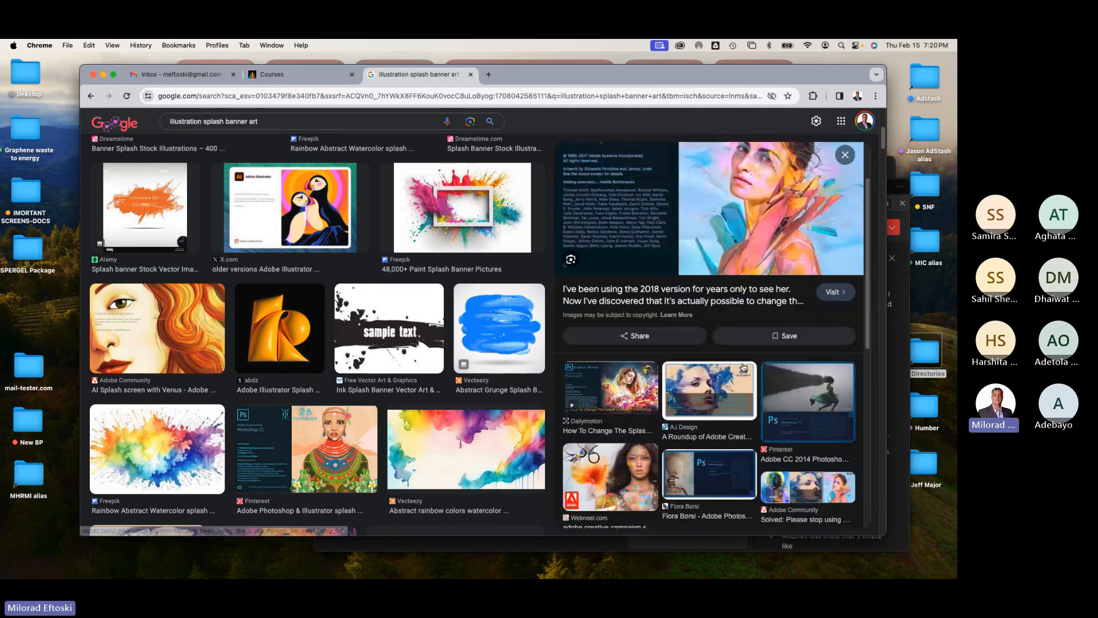
pyautogui.scroll(-2, 725, 369)
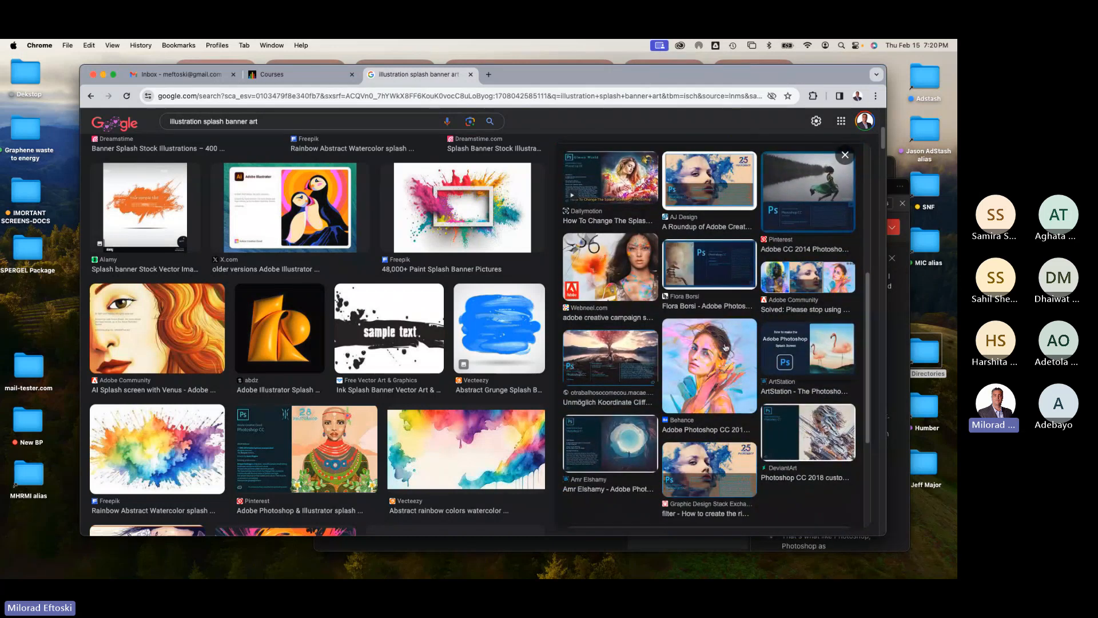
# Step: Preview more Photoshop splash screen examples, including the ArtStation Photoshop splash screen and Photoshop 7.0
pyautogui.click(832, 338)
pyautogui.scroll(-3, 732, 373)
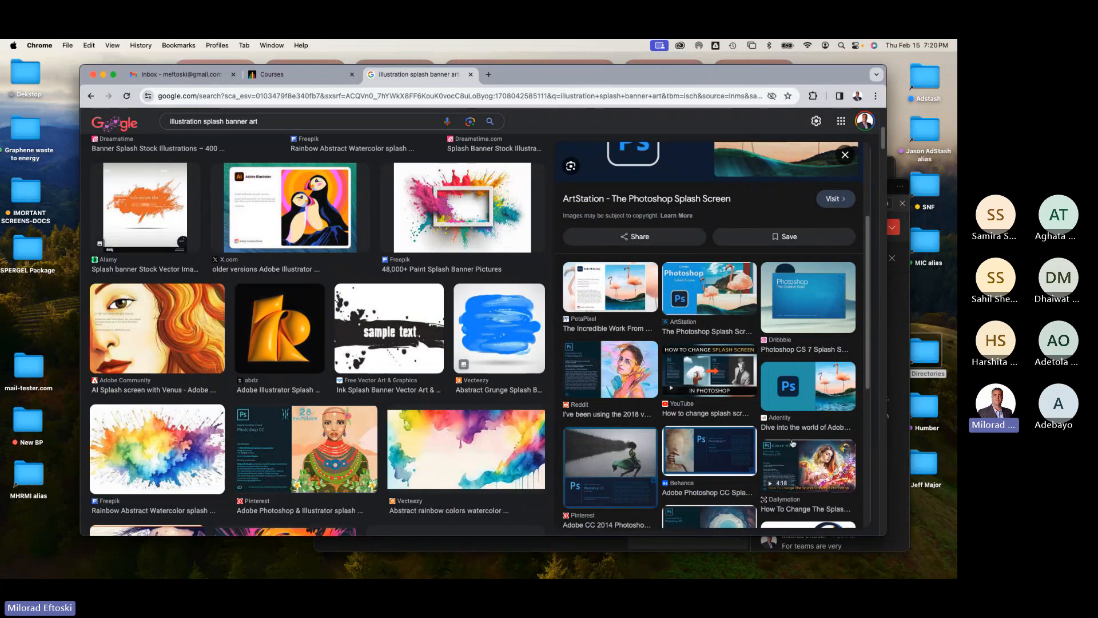
pyautogui.scroll(-5, 815, 437)
pyautogui.click(815, 437)
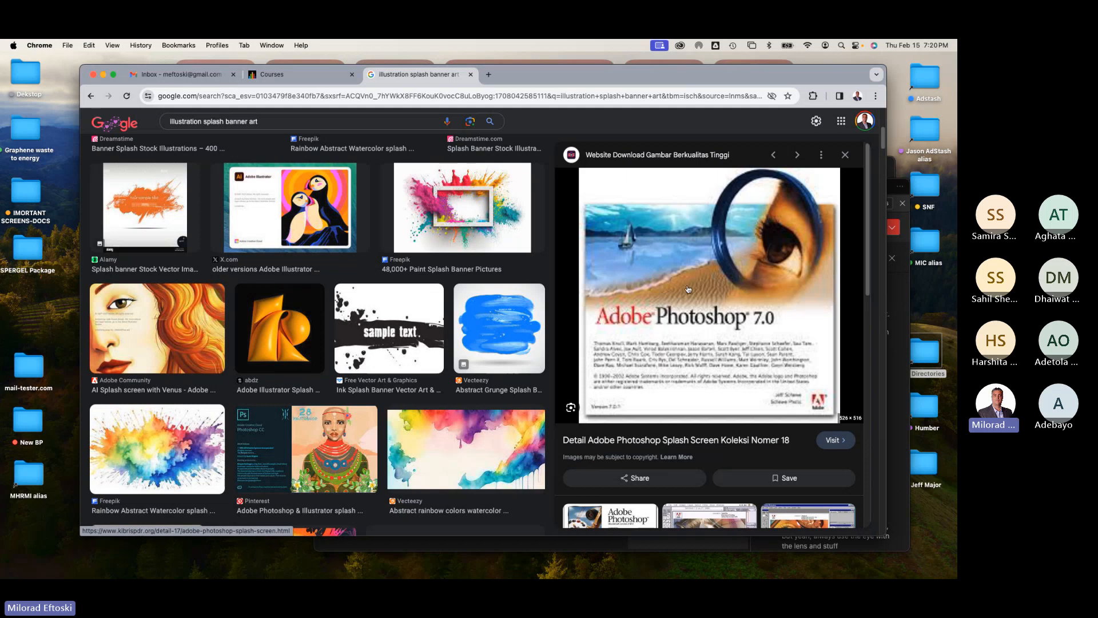
# Step: Open the Application Splash Banner assignment from the Main Projects folder of the Web Production Techniques course
pyautogui.click(314, 77)
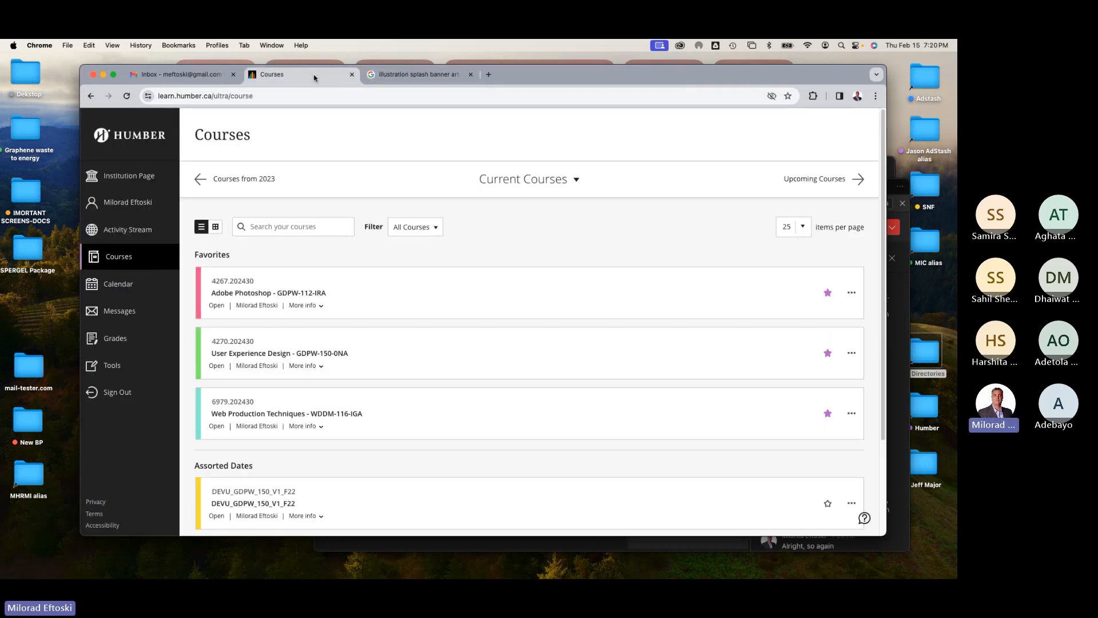
pyautogui.click(464, 405)
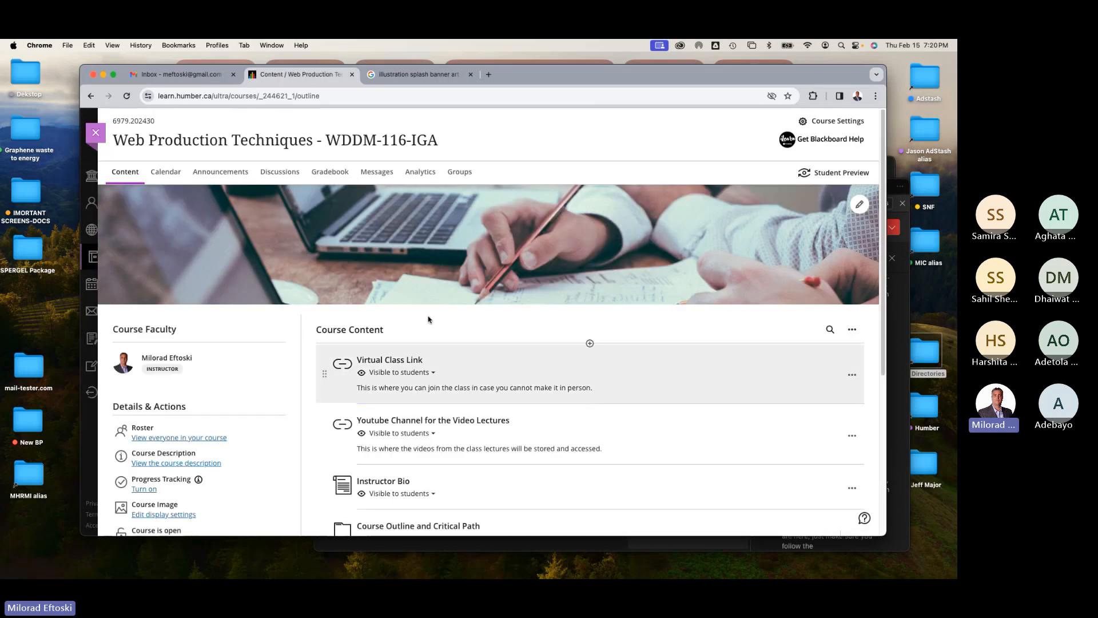
pyautogui.scroll(-5, 477, 331)
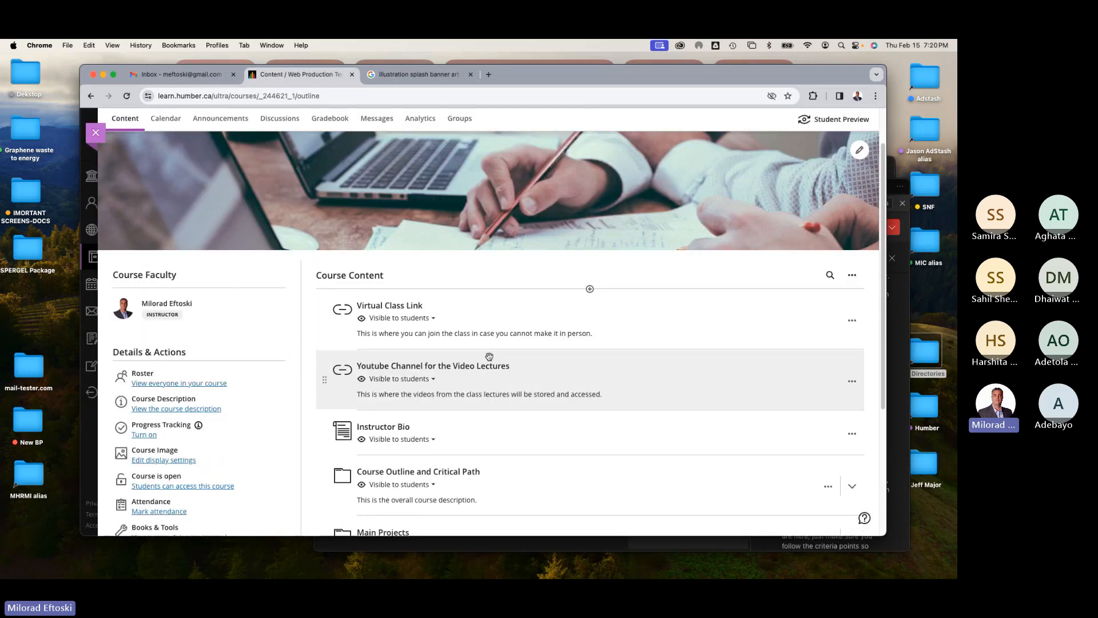
pyautogui.click(494, 375)
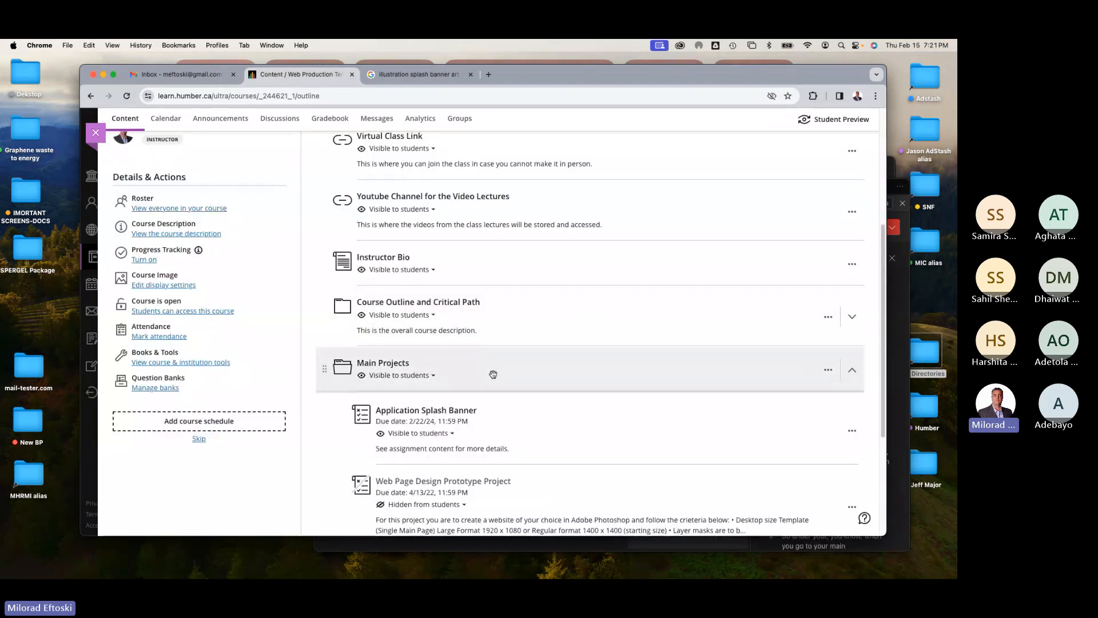
pyautogui.scroll(-3, 492, 375)
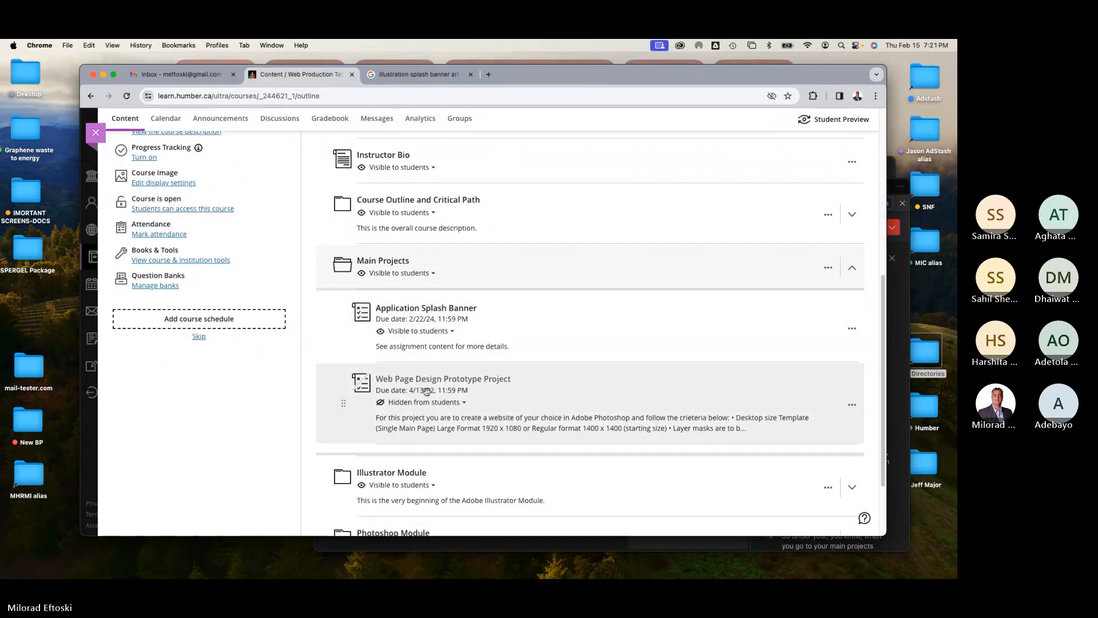
pyautogui.click(439, 312)
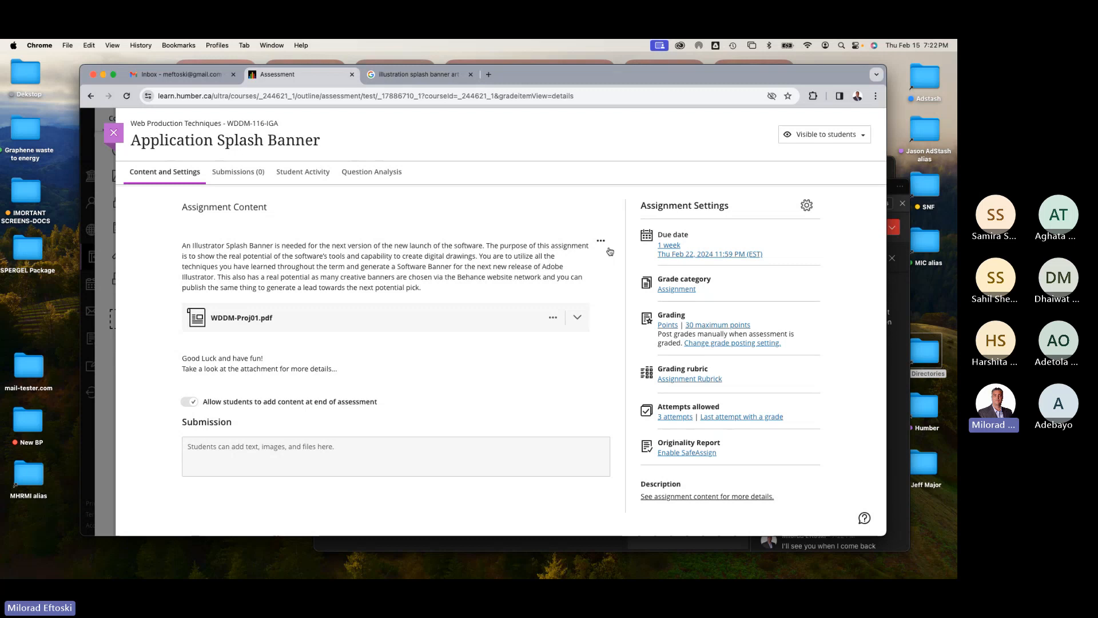
# Step: Change the assignment's due date to February 29, 2024, leaving class conversations off, and save the settings
pyautogui.click(712, 255)
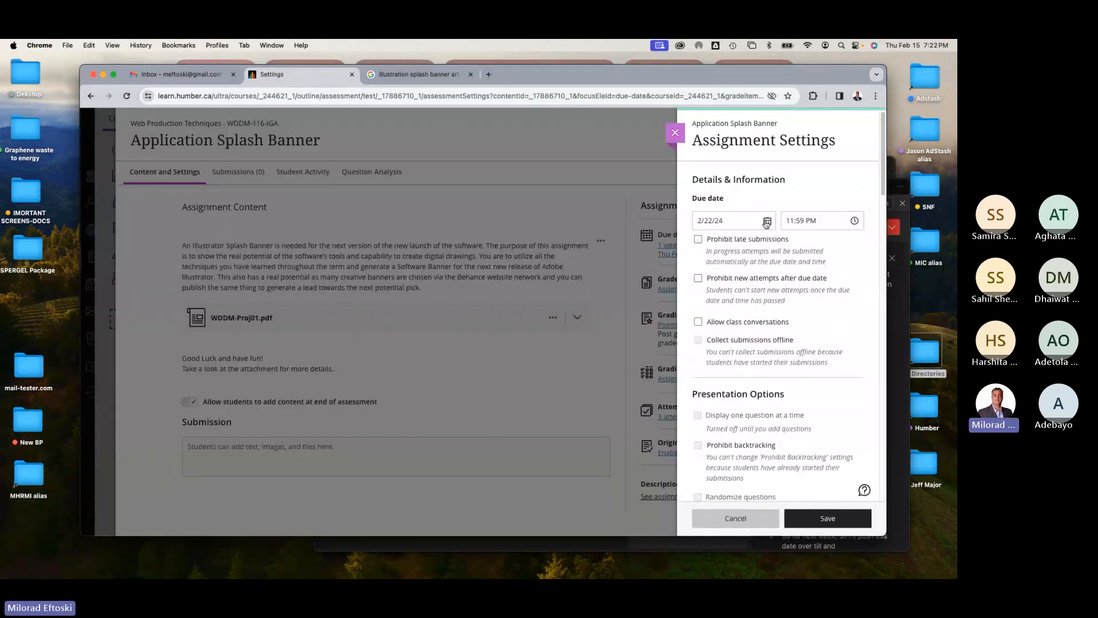
pyautogui.click(768, 221)
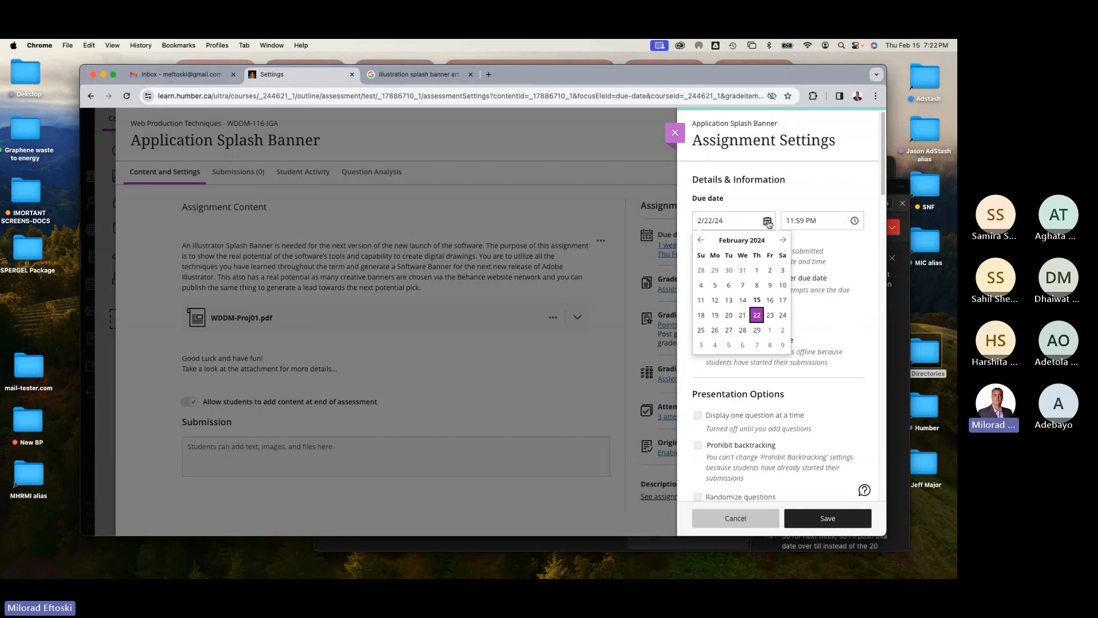
pyautogui.click(759, 330)
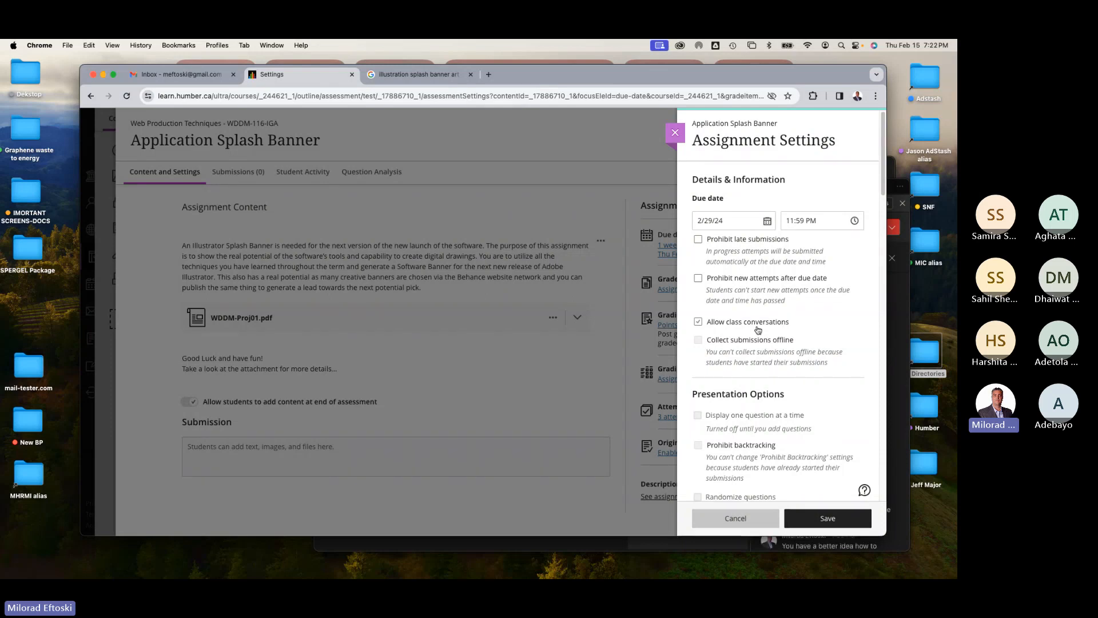
pyautogui.click(758, 327)
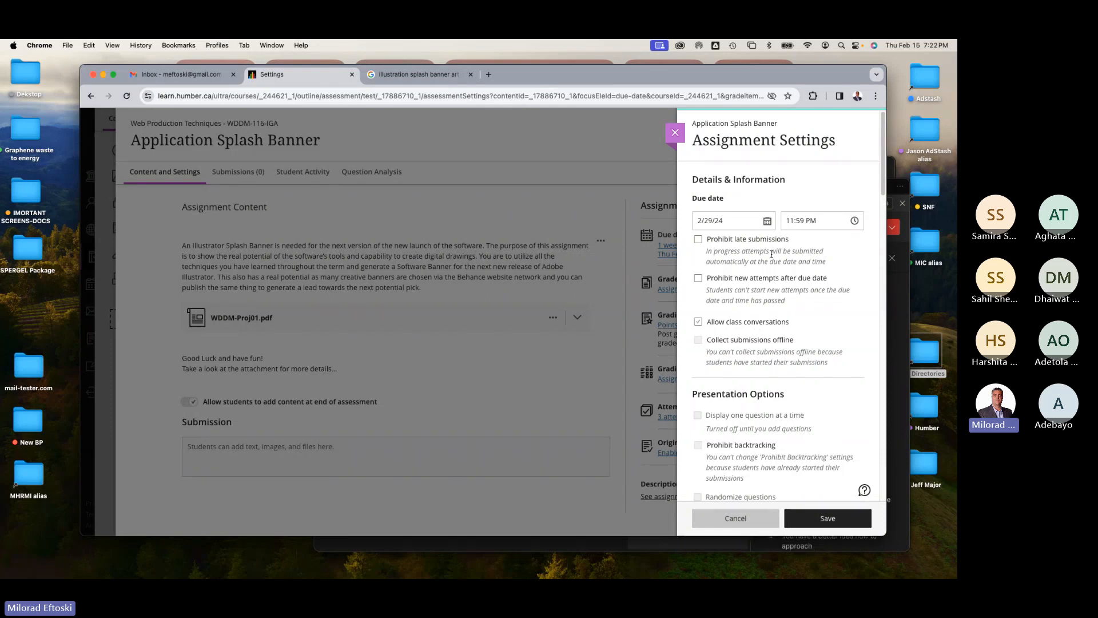
pyautogui.click(837, 518)
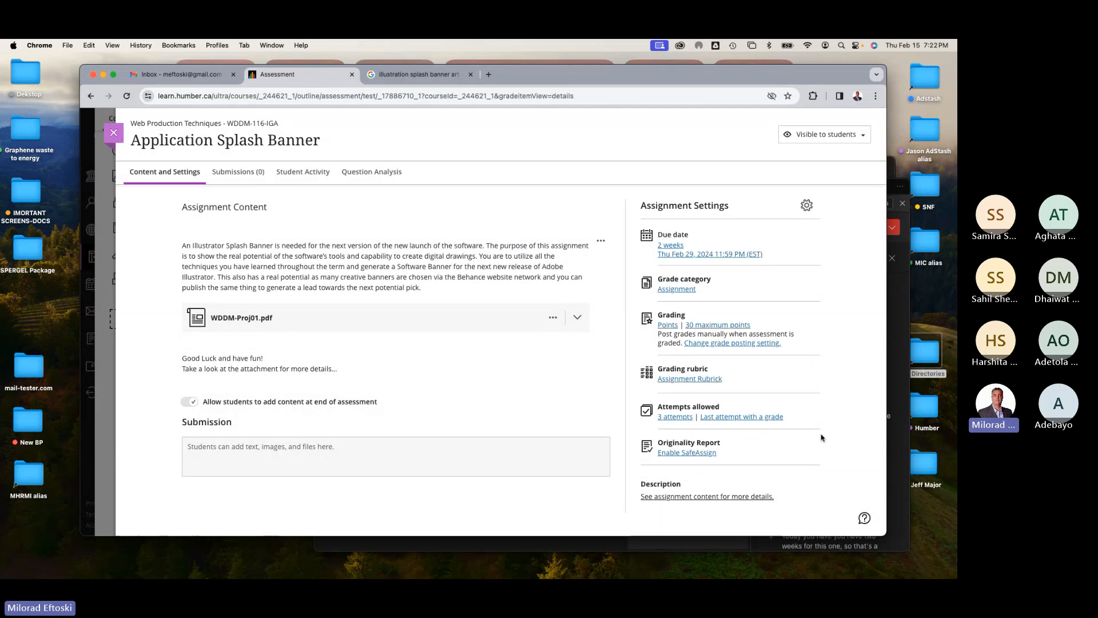
# Step: Expand the WDDM-Proj01.pdf attachment and review its project description and banner delivery size
pyautogui.click(337, 318)
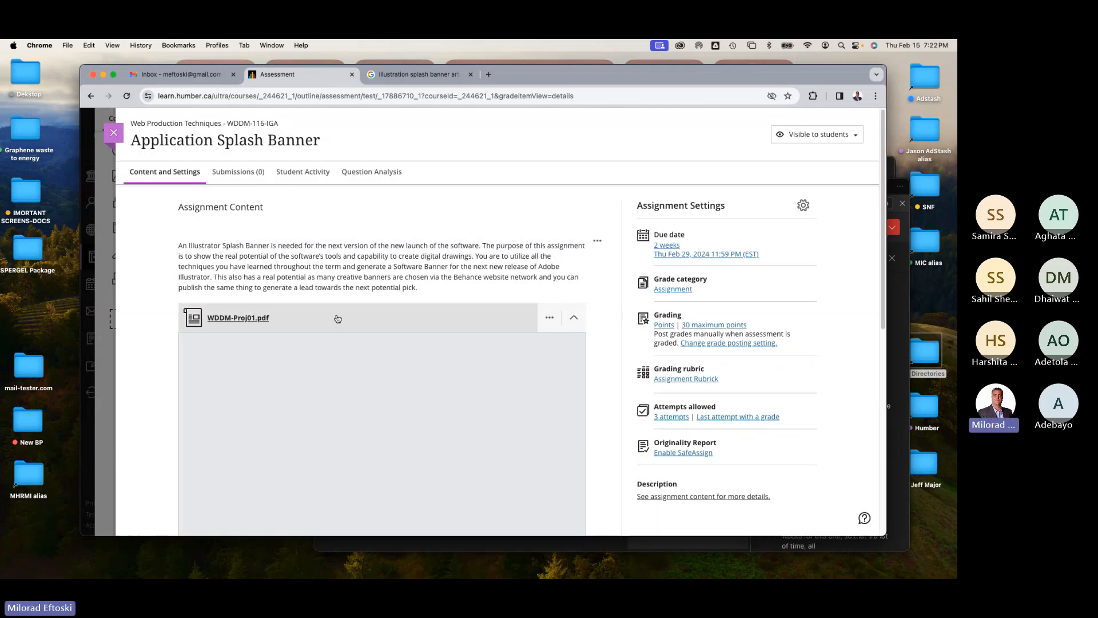
pyautogui.scroll(-5, 572, 392)
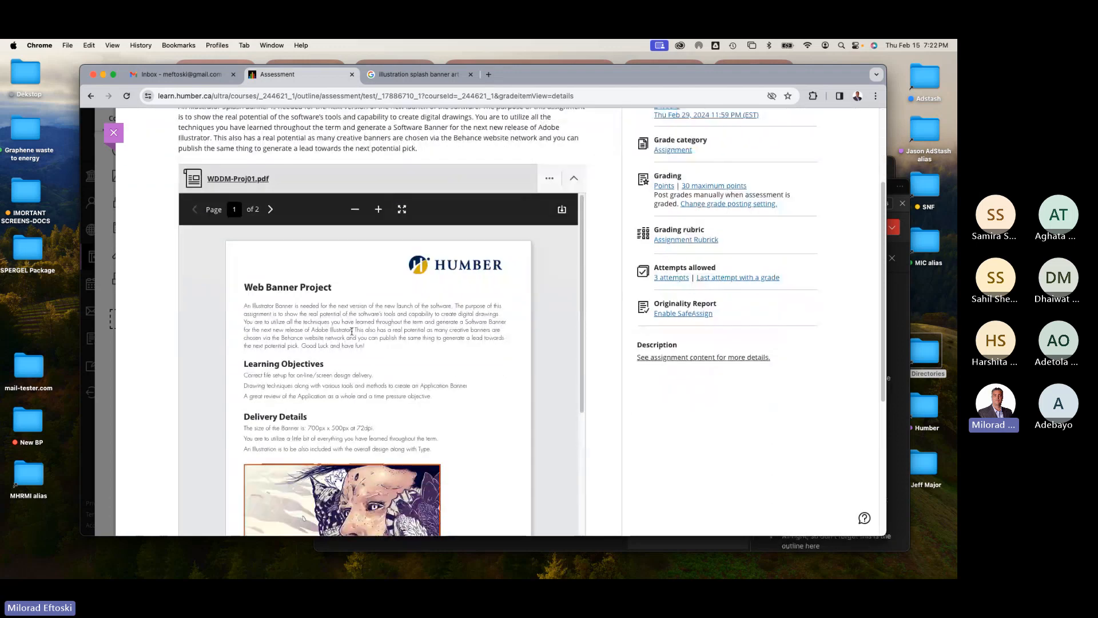
pyautogui.scroll(-3, 352, 331)
pyautogui.moveTo(308, 351); pyautogui.dragTo(352, 350)
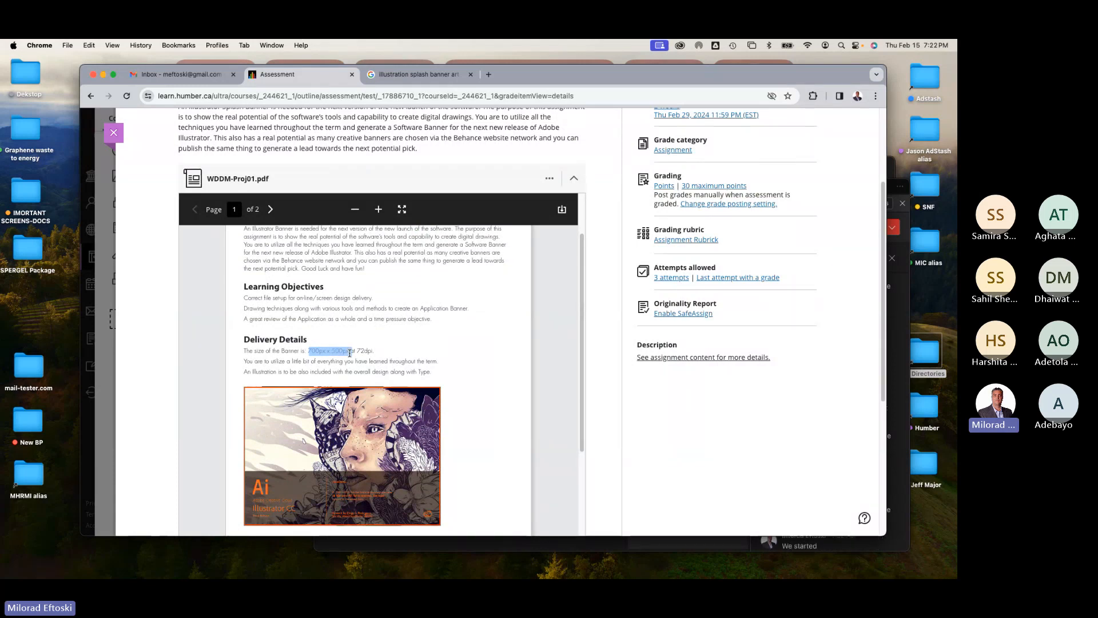
pyautogui.click(352, 350)
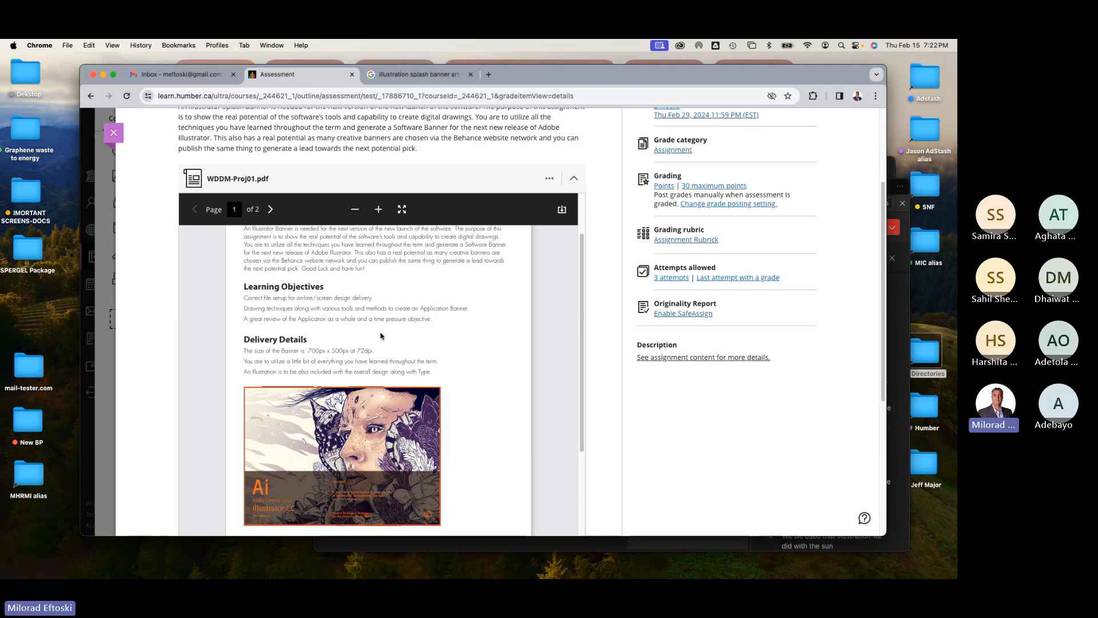
pyautogui.scroll(3, 381, 336)
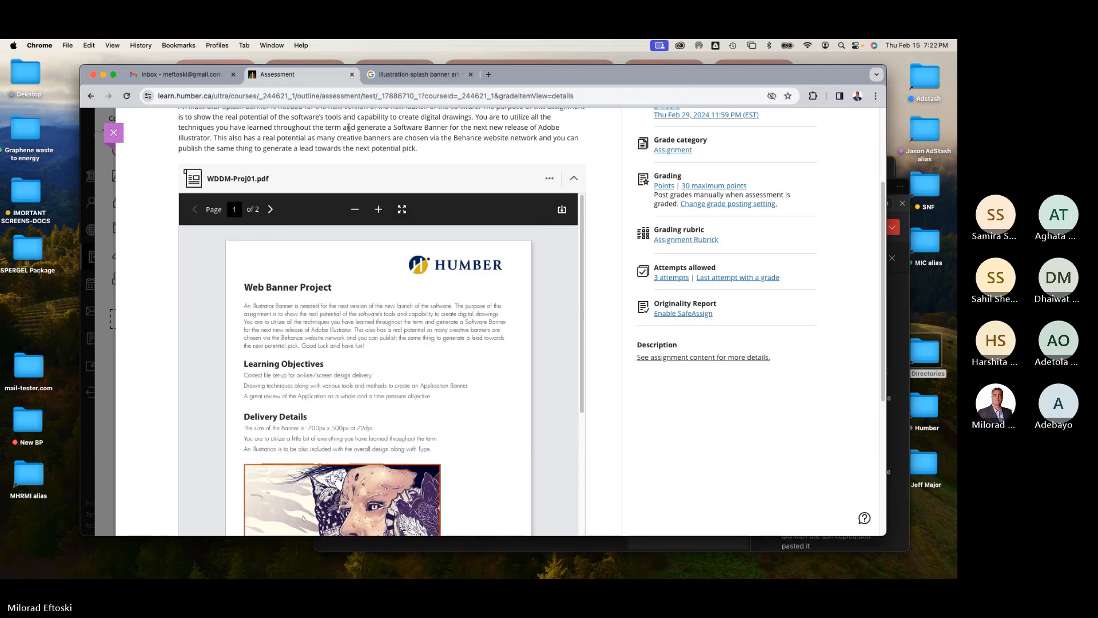
# Step: Return to the course content and open the YouTube Channel for the Video Lectures playlist
pyautogui.click(114, 134)
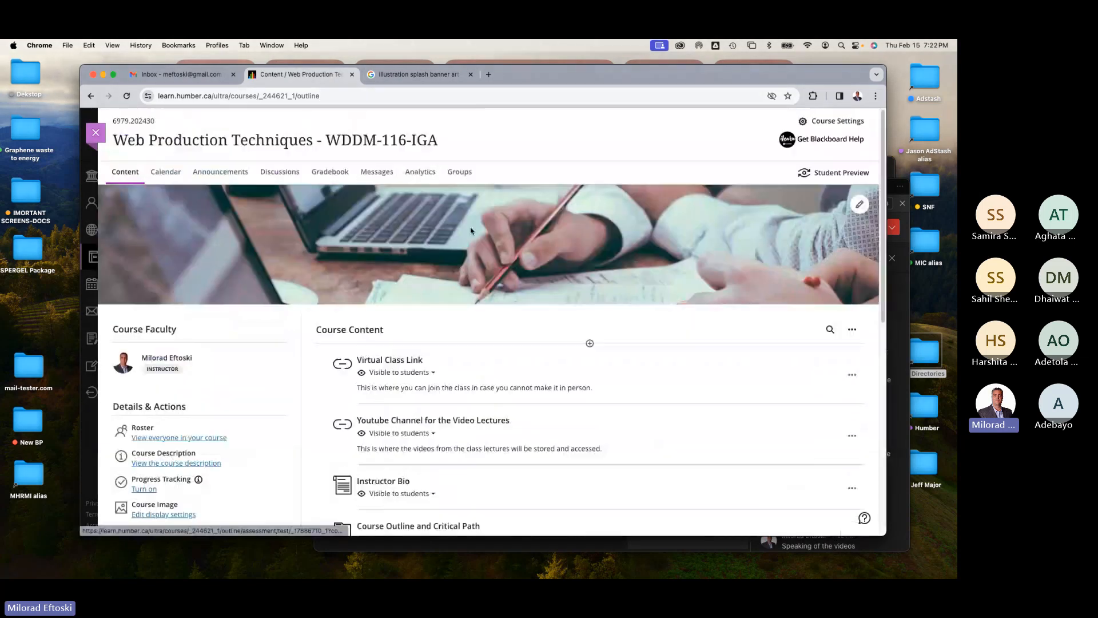
pyautogui.scroll(-3, 503, 266)
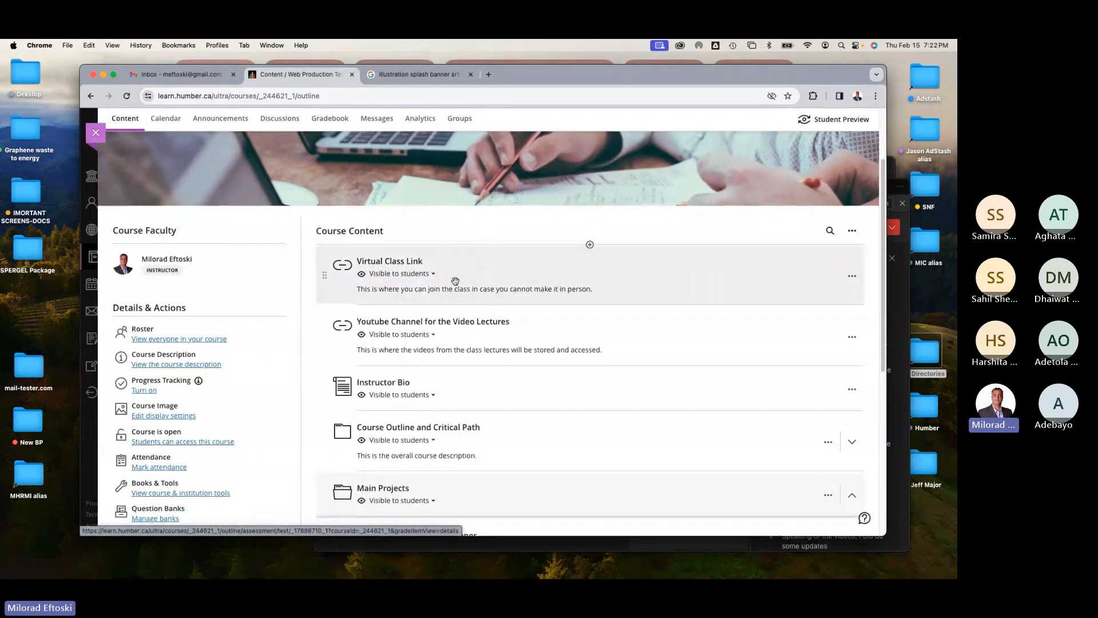
pyautogui.click(533, 342)
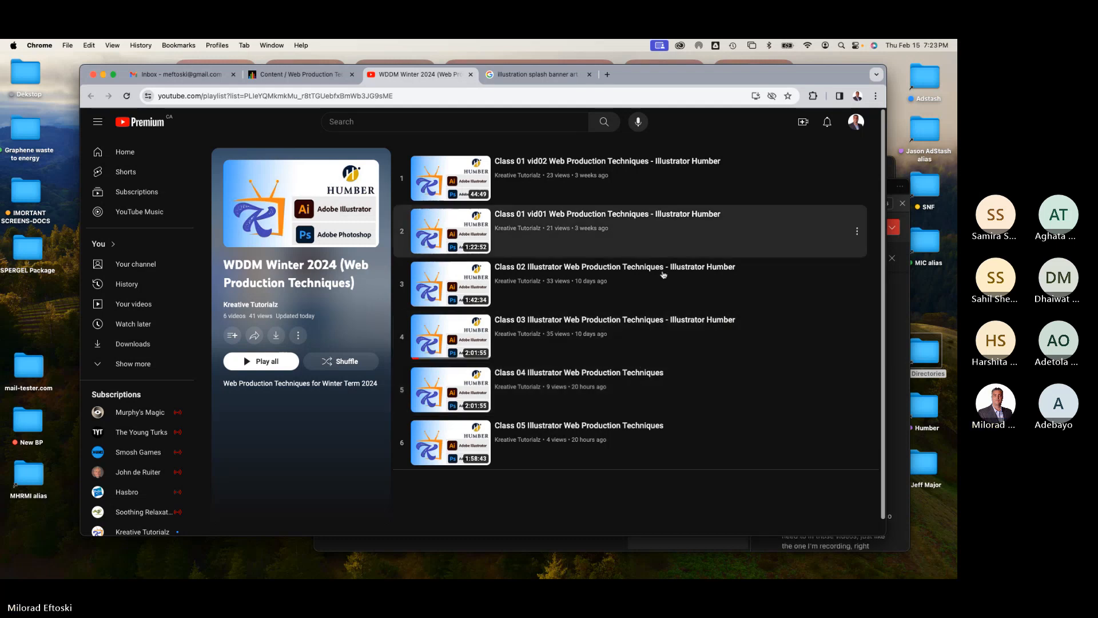
# Step: Close the Google image search tab and return to the course content page
pyautogui.click(535, 76)
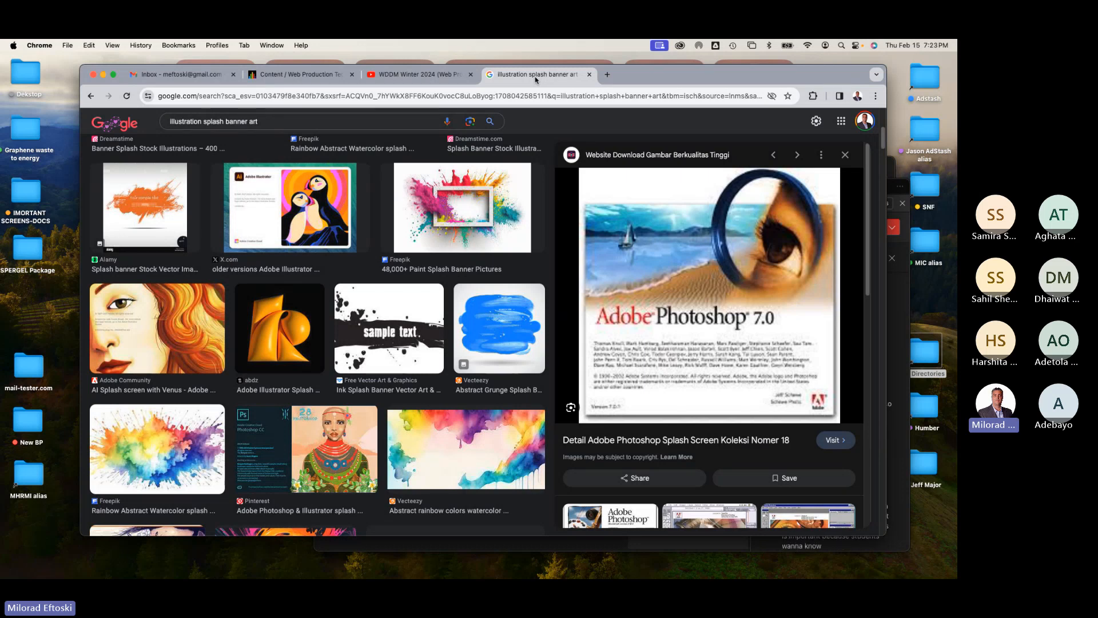
pyautogui.click(589, 74)
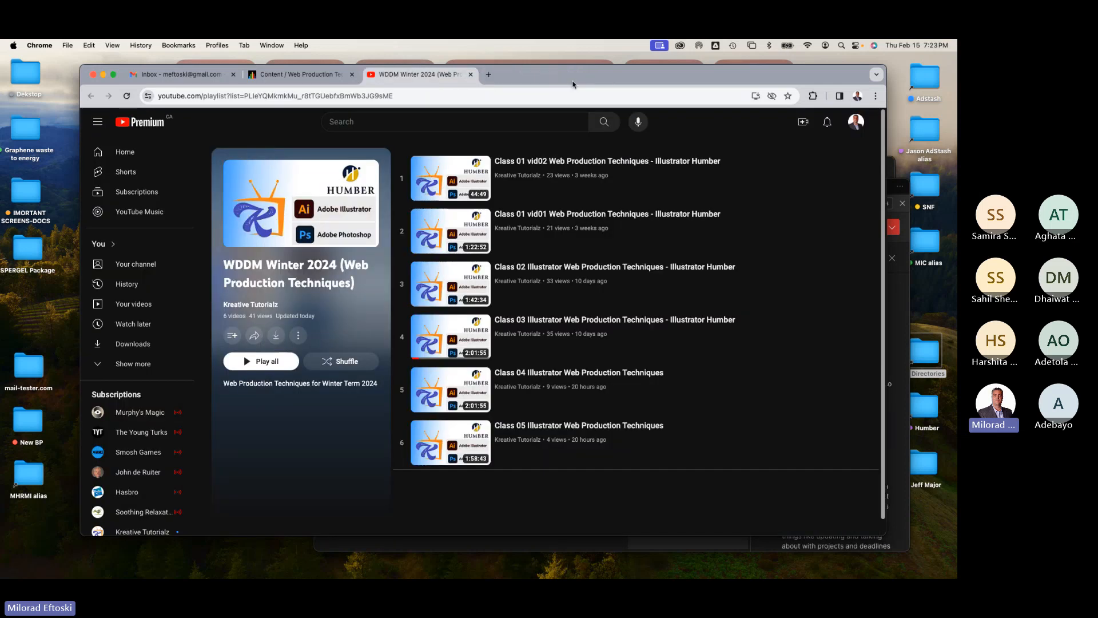
pyautogui.click(298, 74)
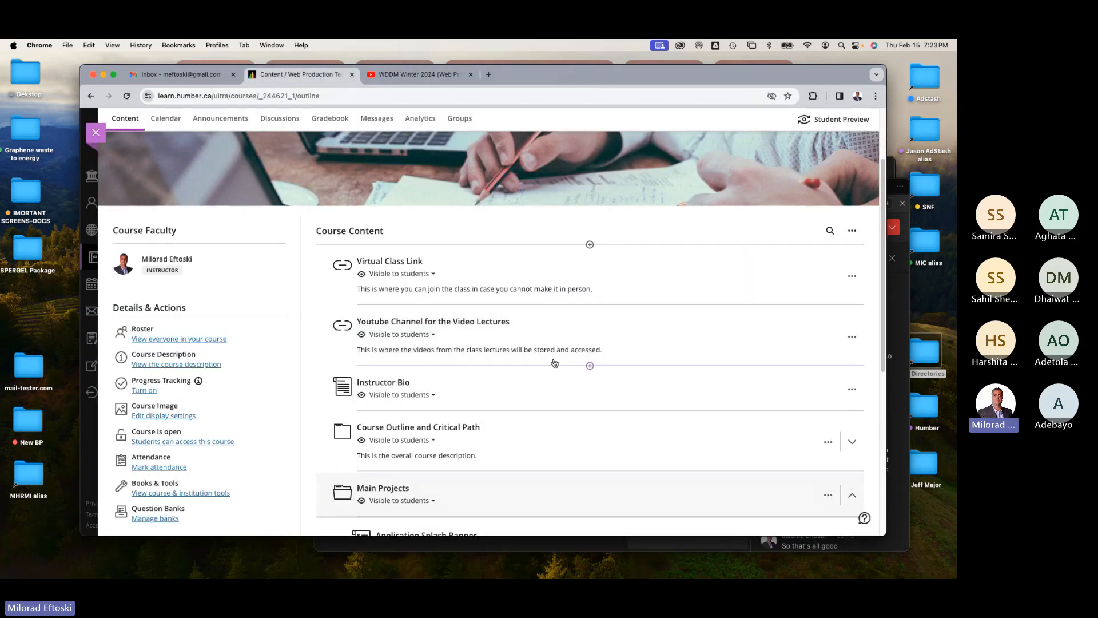
# Step: Expand the Illustrator Module and scroll through its files and assignments
pyautogui.scroll(-5, 555, 363)
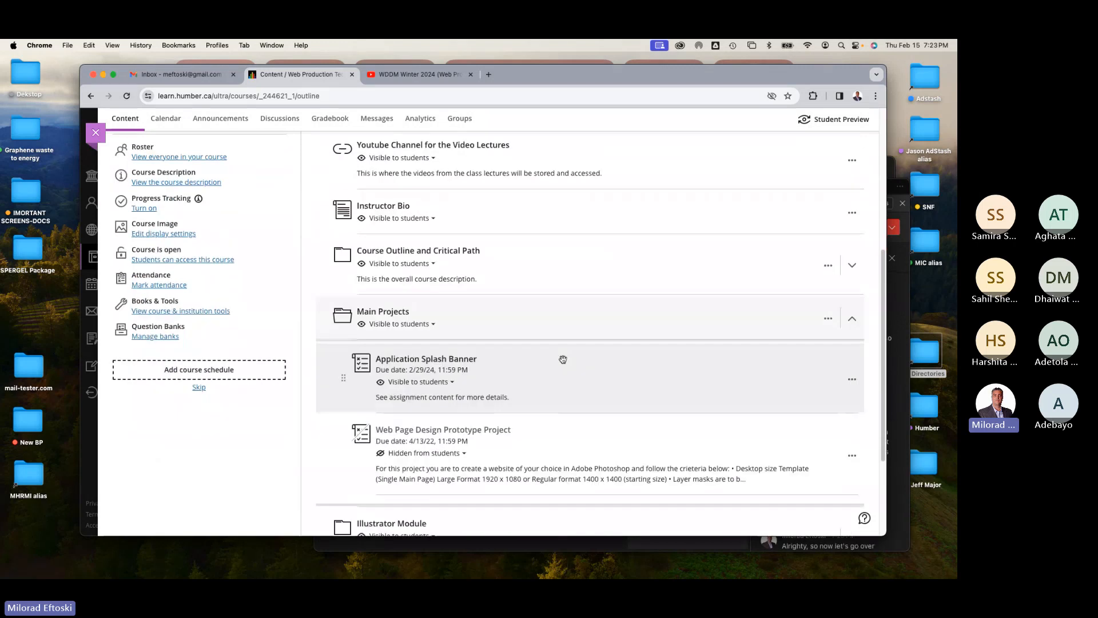
pyautogui.scroll(-4, 589, 373)
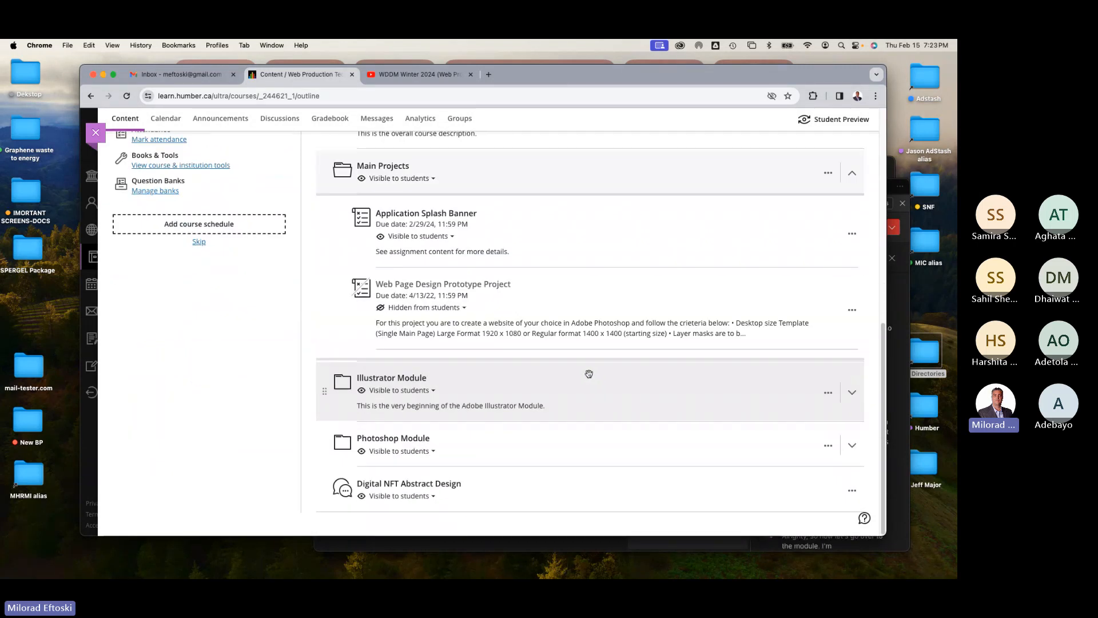
pyautogui.click(565, 383)
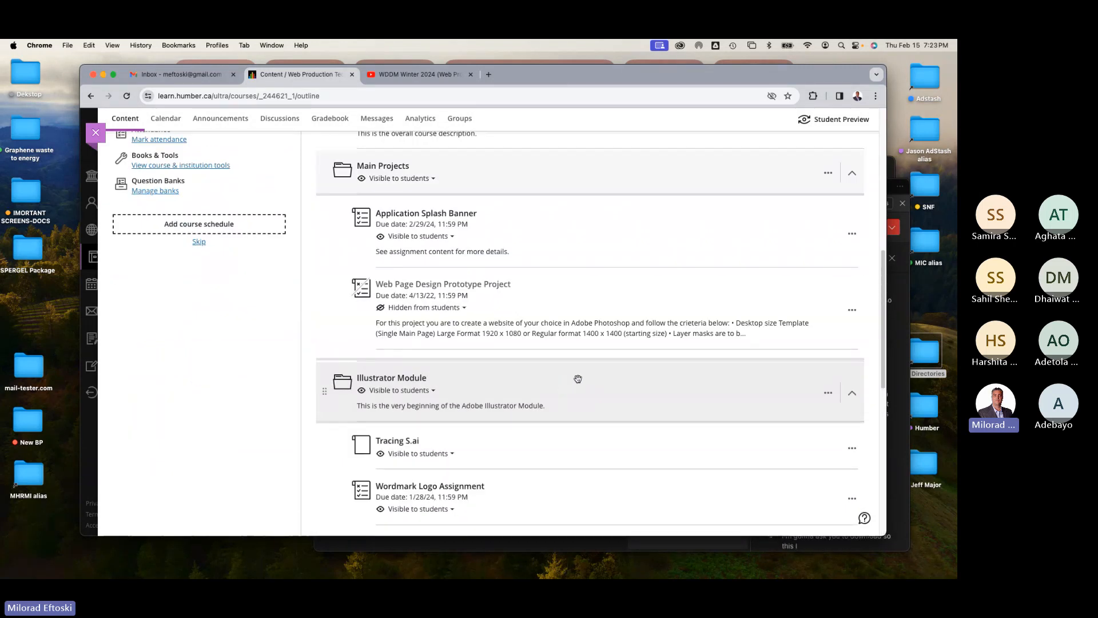
pyautogui.scroll(-6, 576, 378)
pyautogui.scroll(-2, 575, 378)
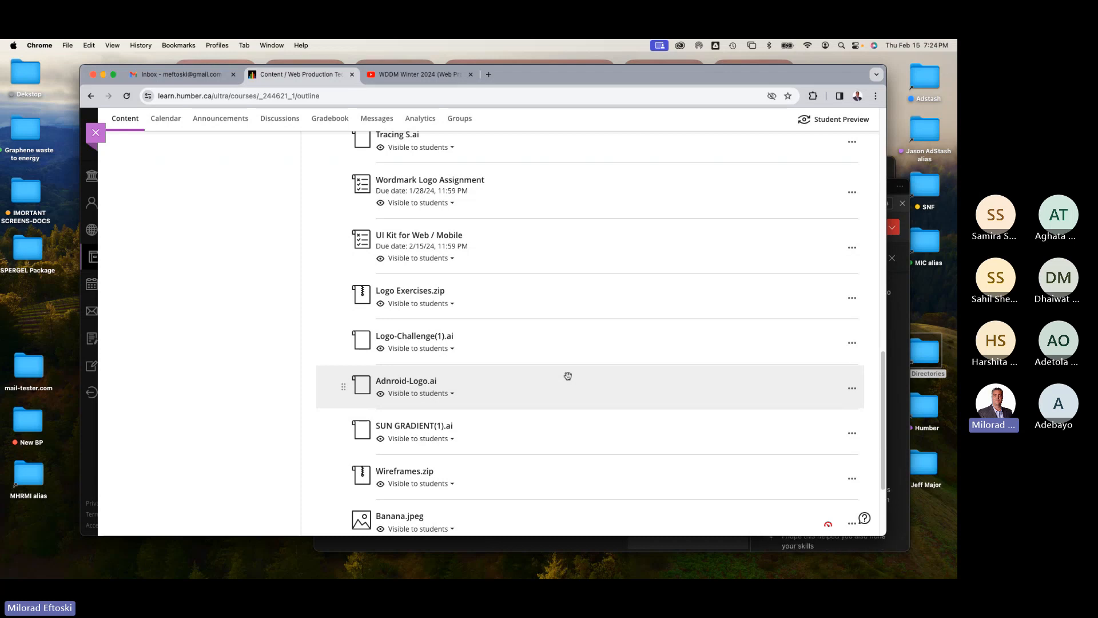
pyautogui.scroll(-2, 610, 389)
pyautogui.scroll(-2, 611, 392)
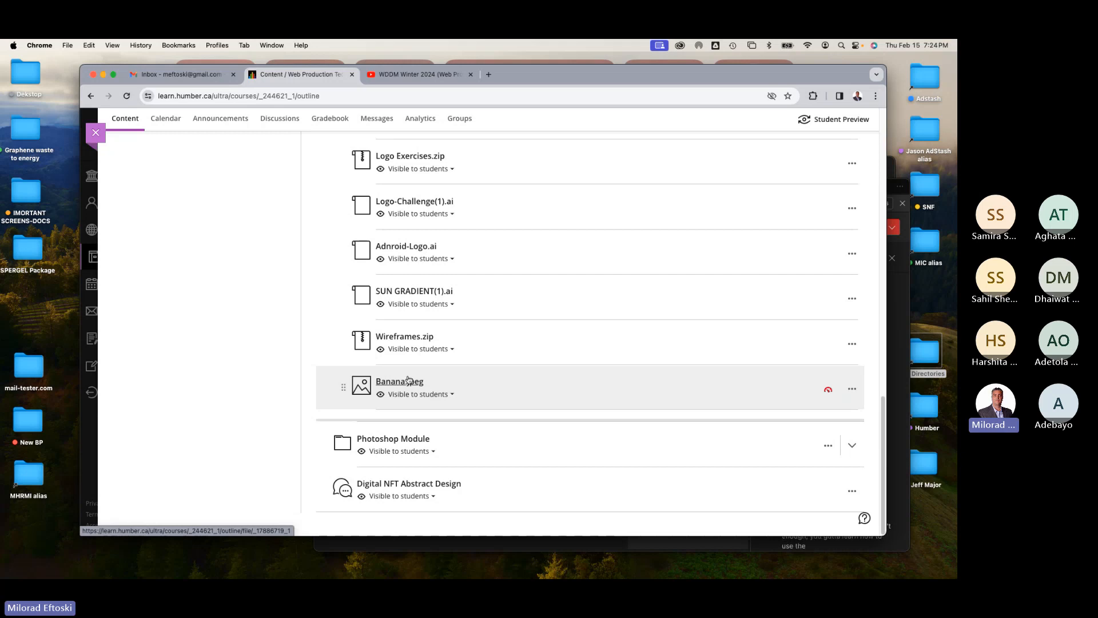
# Step: Download Wireframes.zip from the Illustrator Module to the Desktop
pyautogui.click(408, 338)
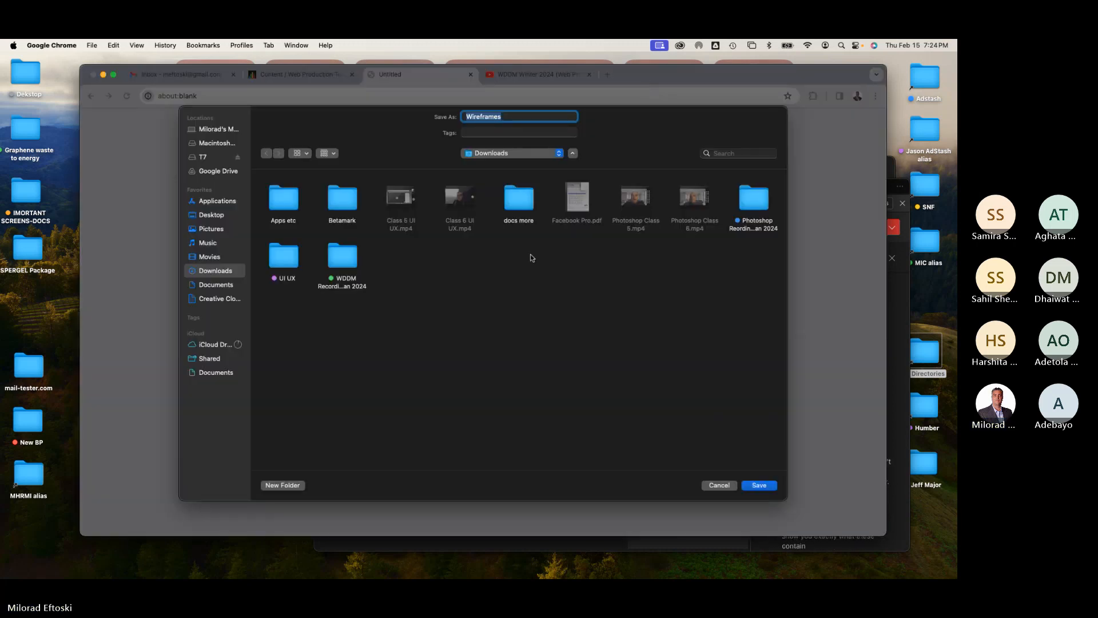
pyautogui.press('super+shift+d')
pyautogui.click(759, 485)
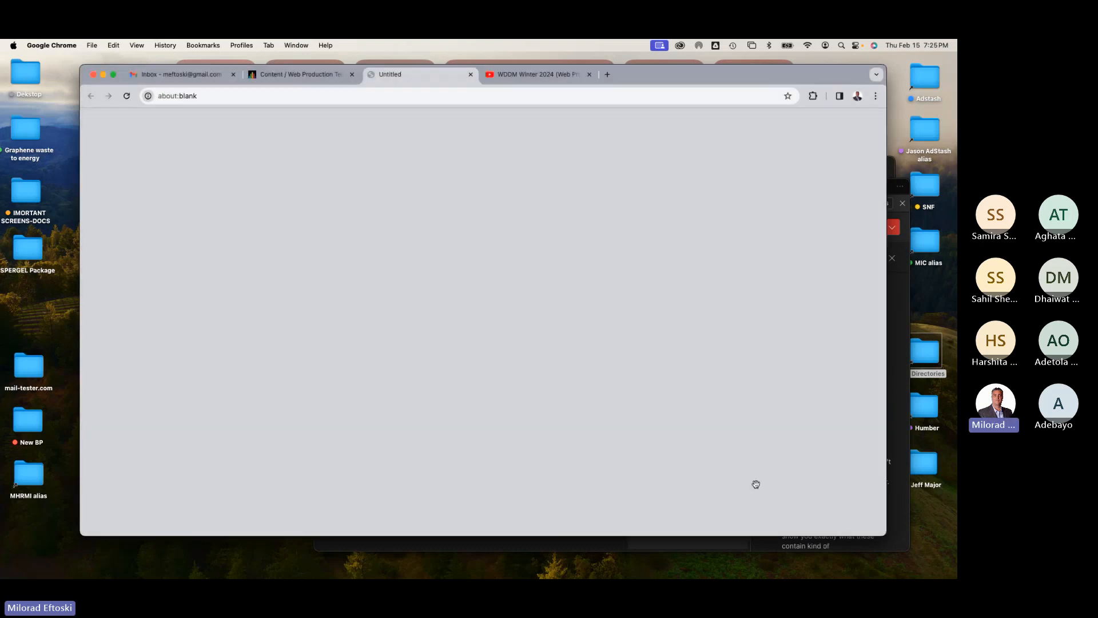
# Step: Open Banana.jpeg from the Illustrator Module and save the image to the Desktop, then close the file view
pyautogui.click(417, 388)
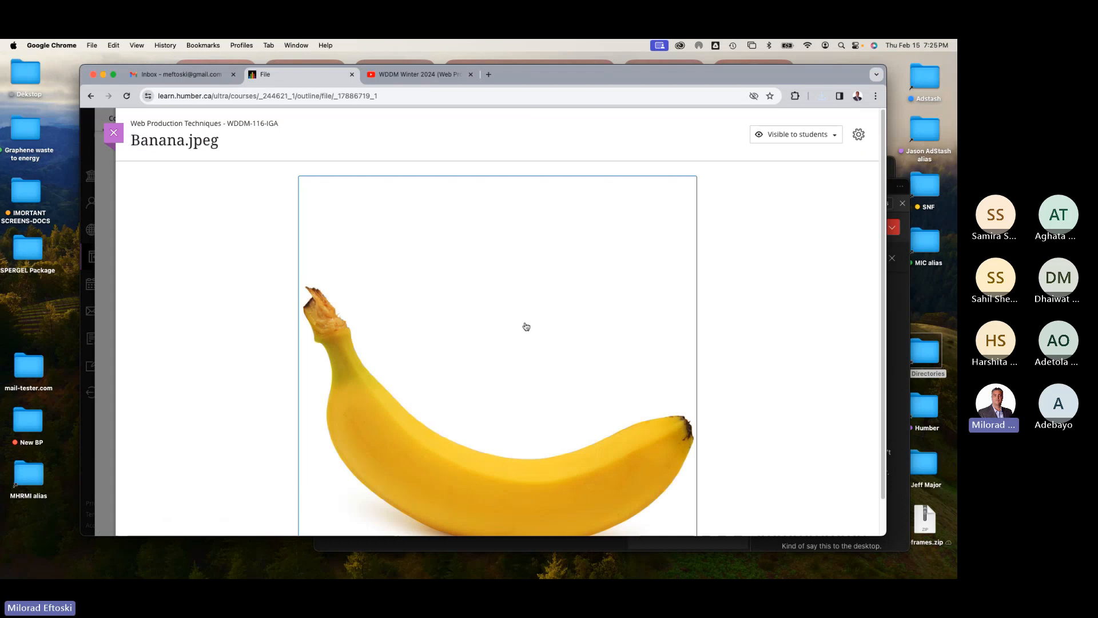
pyautogui.click(521, 321)
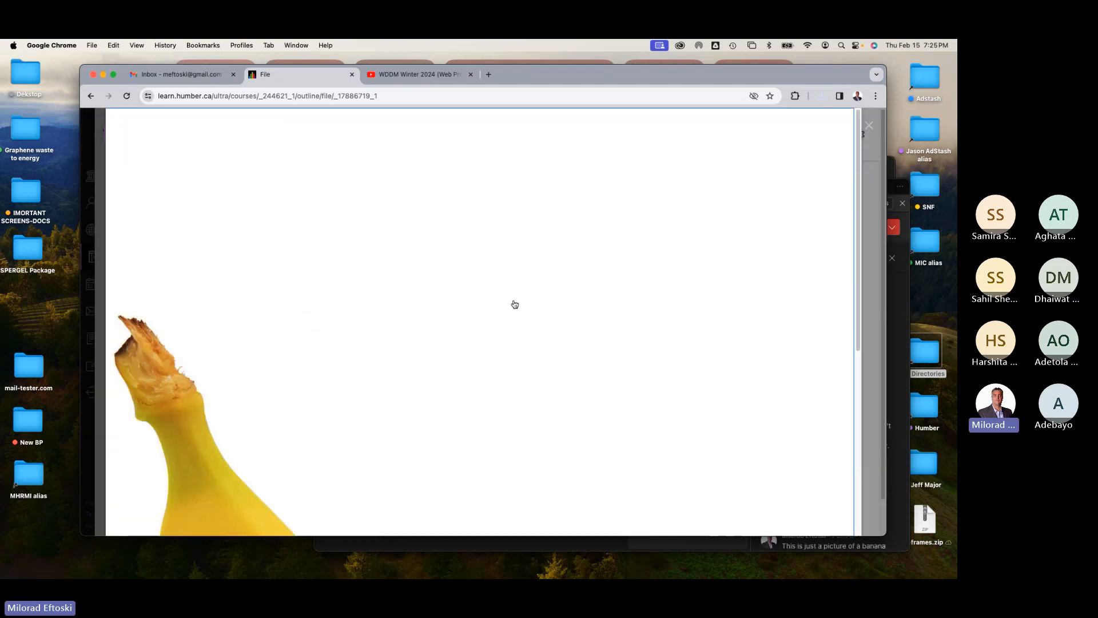
pyautogui.rightClick(417, 246)
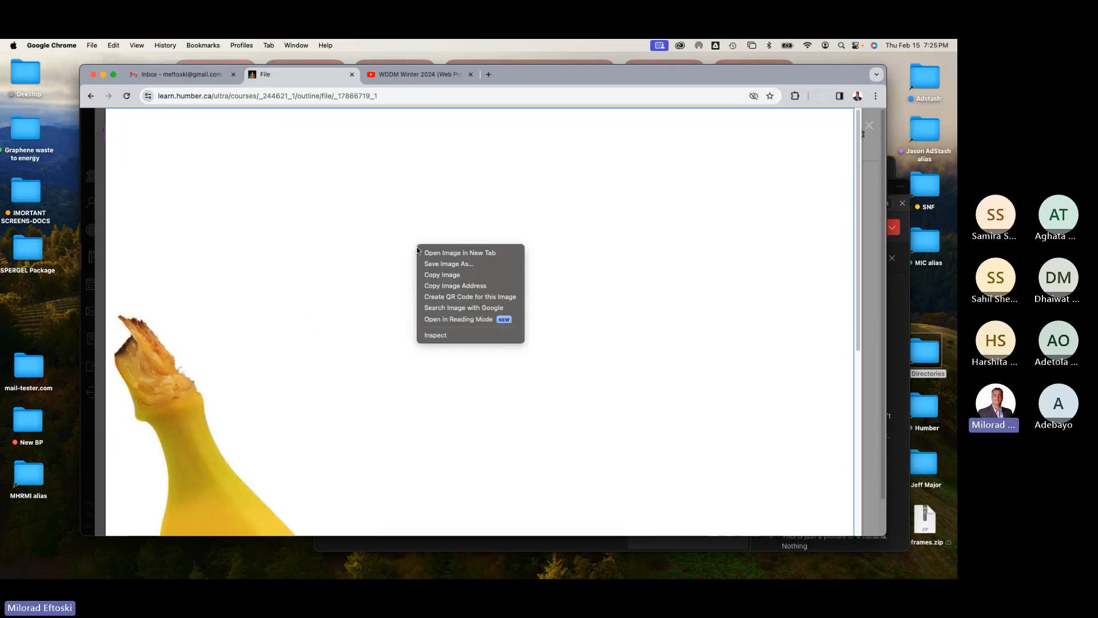
pyautogui.click(441, 263)
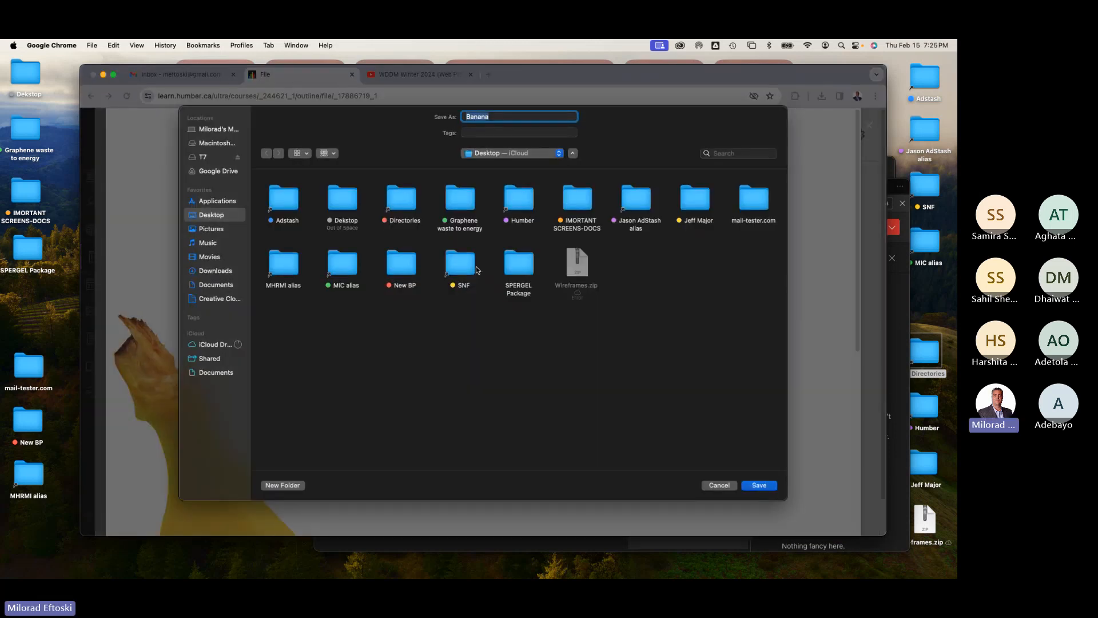
pyautogui.click(759, 486)
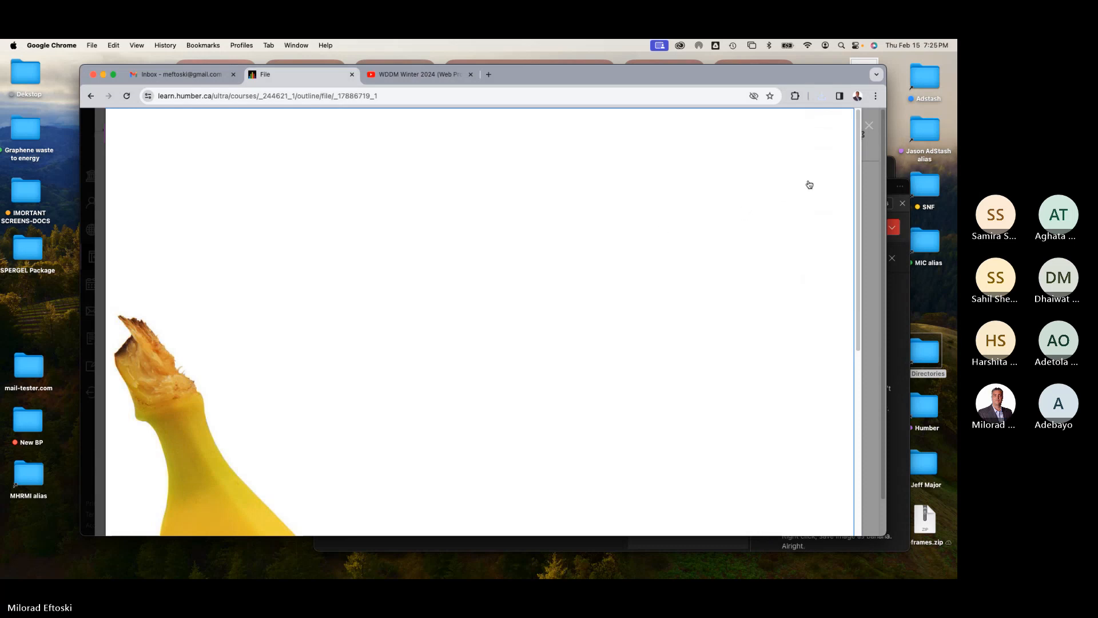
pyautogui.click(870, 126)
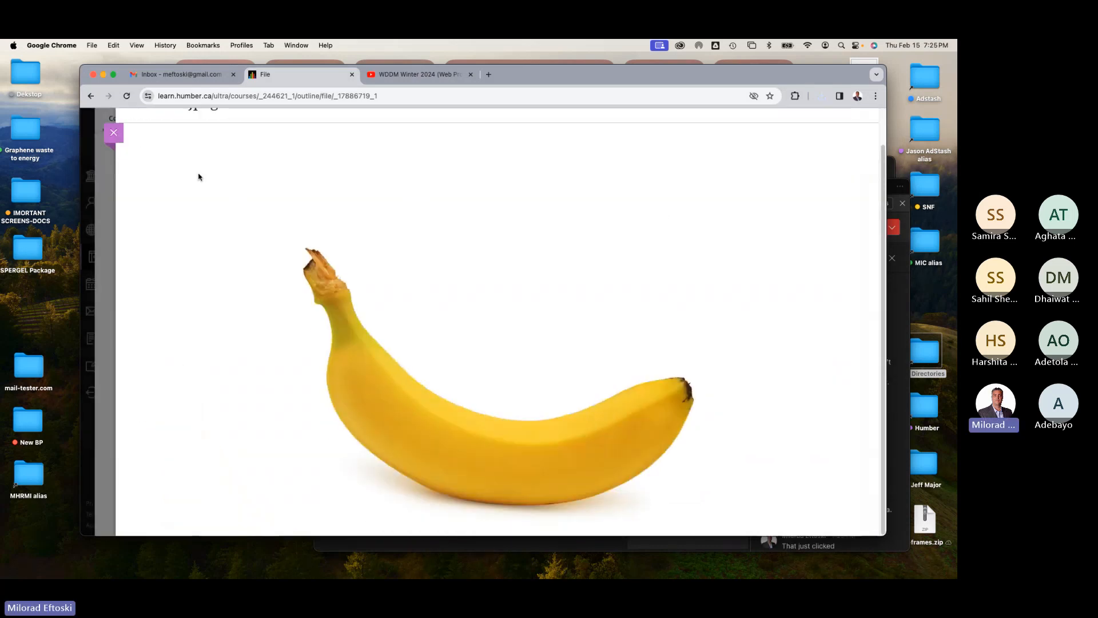
pyautogui.click(113, 132)
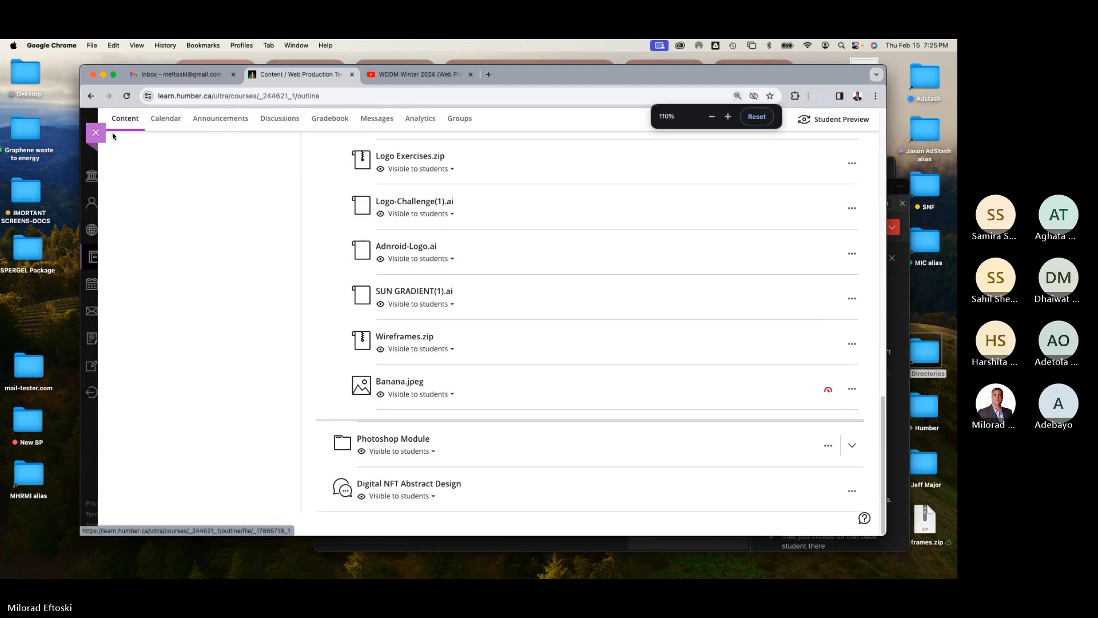
# Step: Reset the page zoom to 100% and leave the course for the Courses list
pyautogui.press('super+minus')
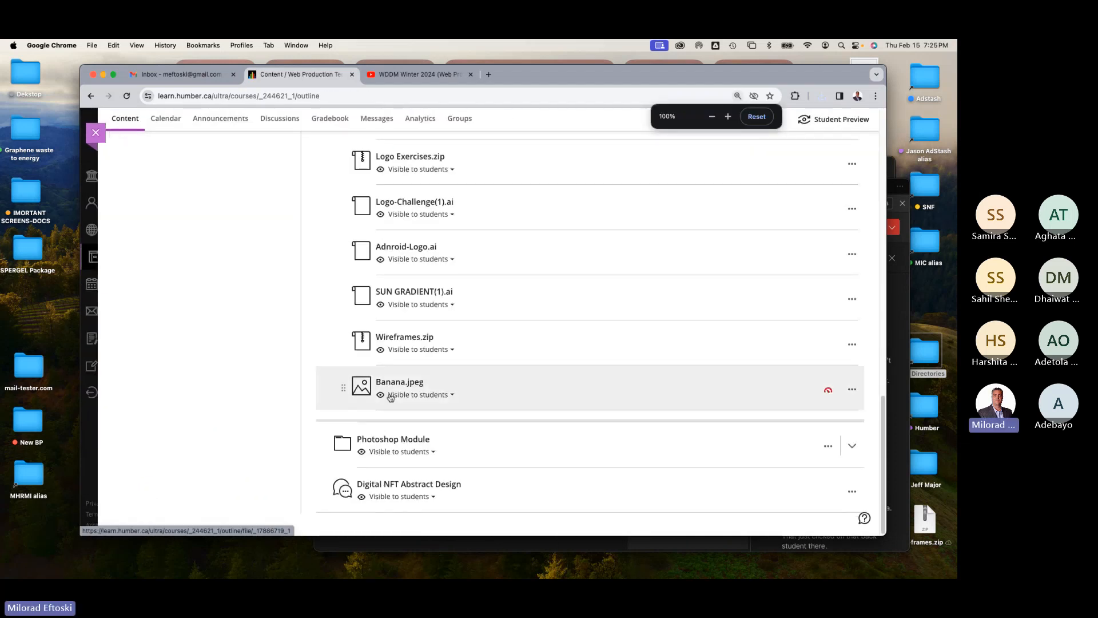
pyautogui.scroll(15, 305, 208)
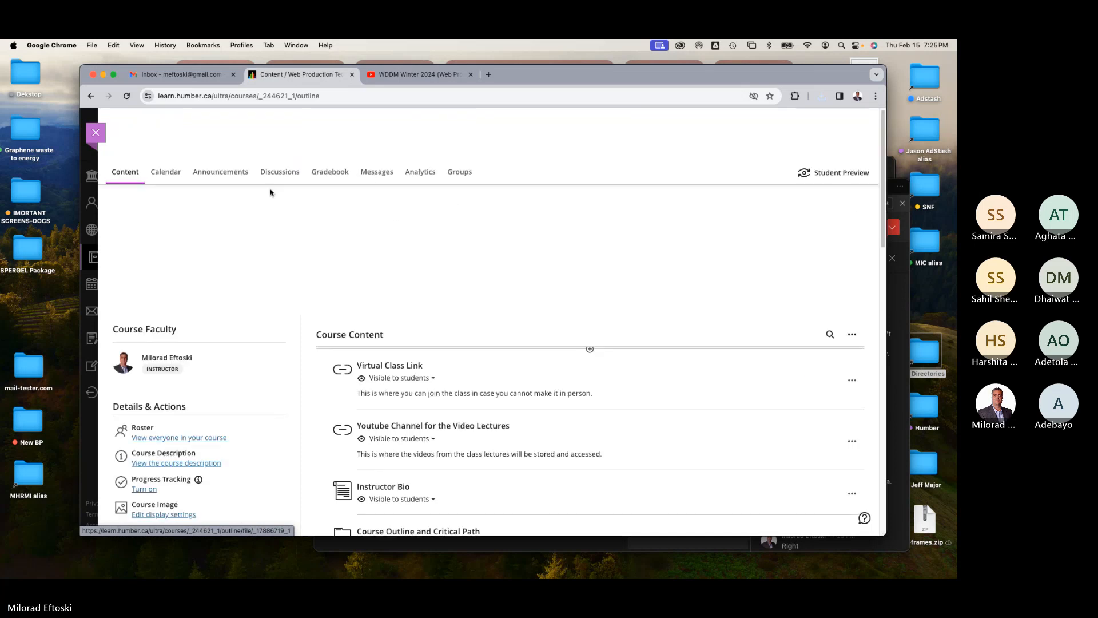
pyautogui.click(97, 134)
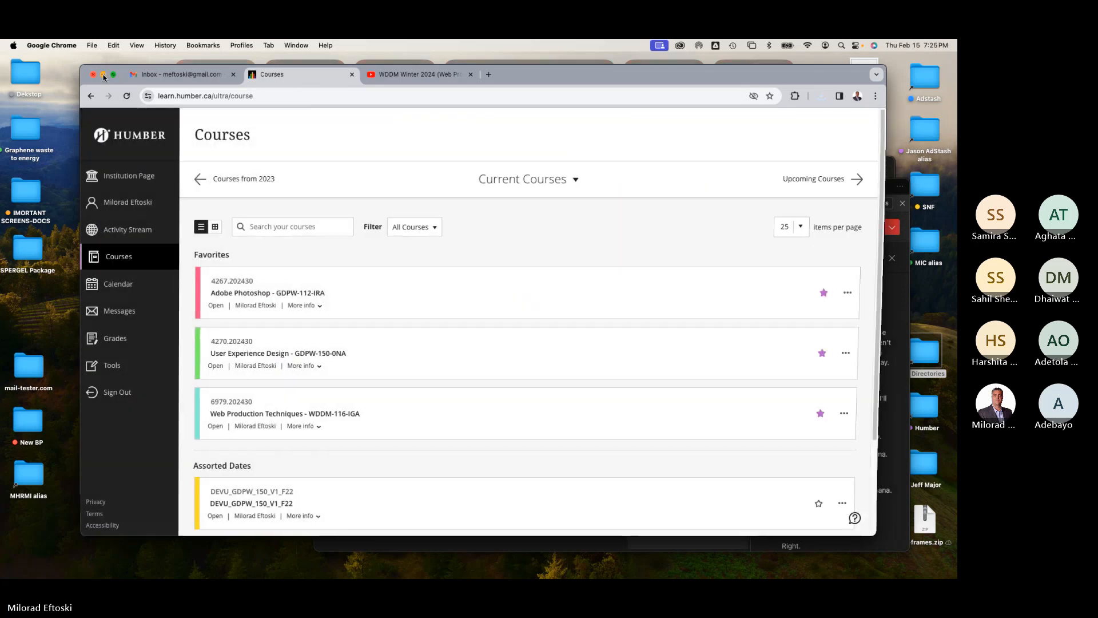
# Step: Minimize the browser and close the WDDM W24 Finder window
pyautogui.press('super+m')
pyautogui.moveTo(456, 195); pyautogui.dragTo(295, 203)
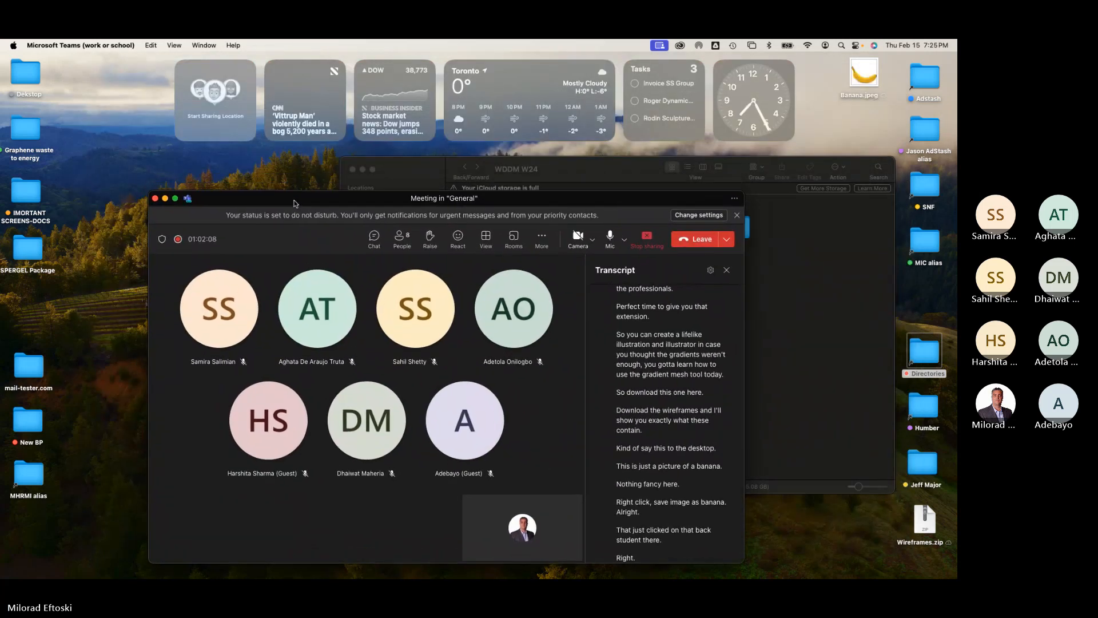
pyautogui.click(585, 170)
pyautogui.moveTo(585, 171); pyautogui.dragTo(541, 163)
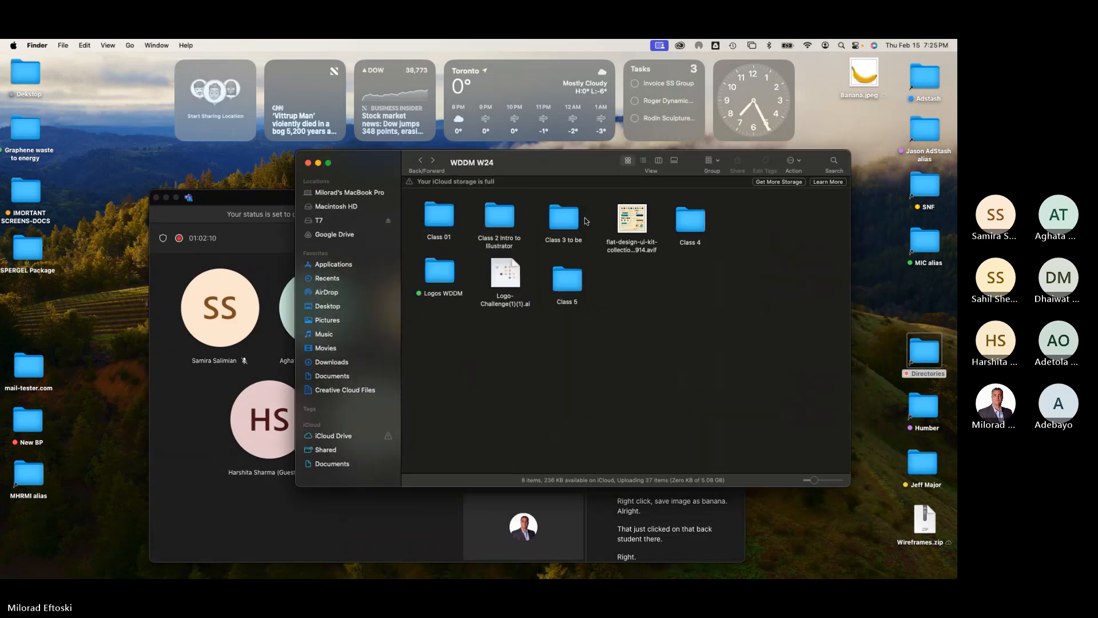
pyautogui.click(308, 163)
pyautogui.click(798, 199)
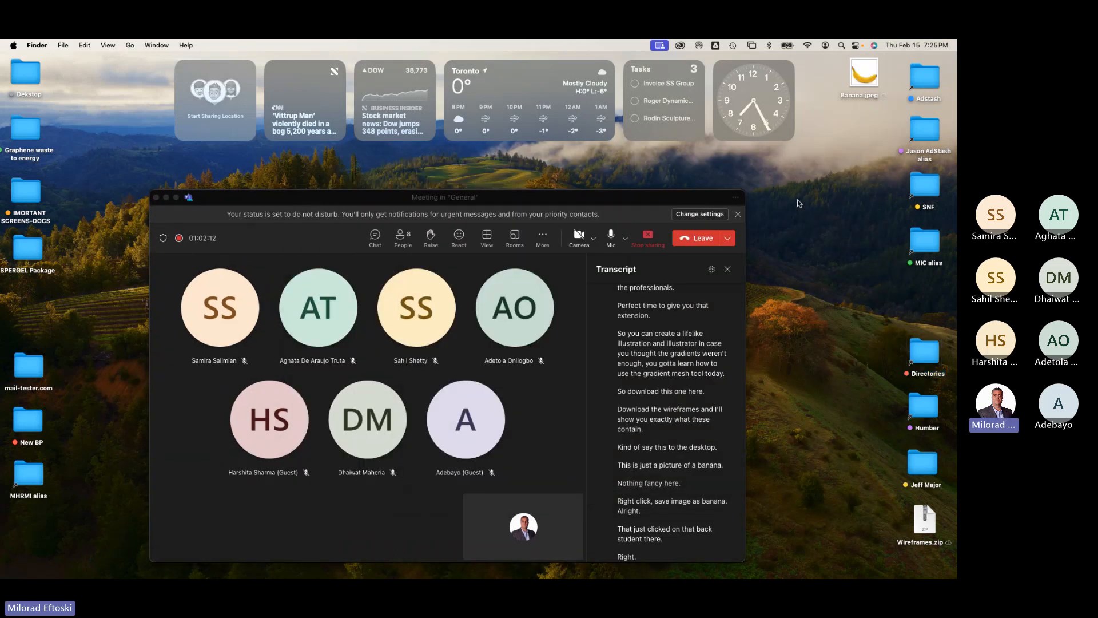
# Step: Unzip Wireframes.zip on the Desktop and open the extracted Wireframes folder
pyautogui.moveTo(924, 519); pyautogui.dragTo(863, 189)
pyautogui.doubleClick(863, 134)
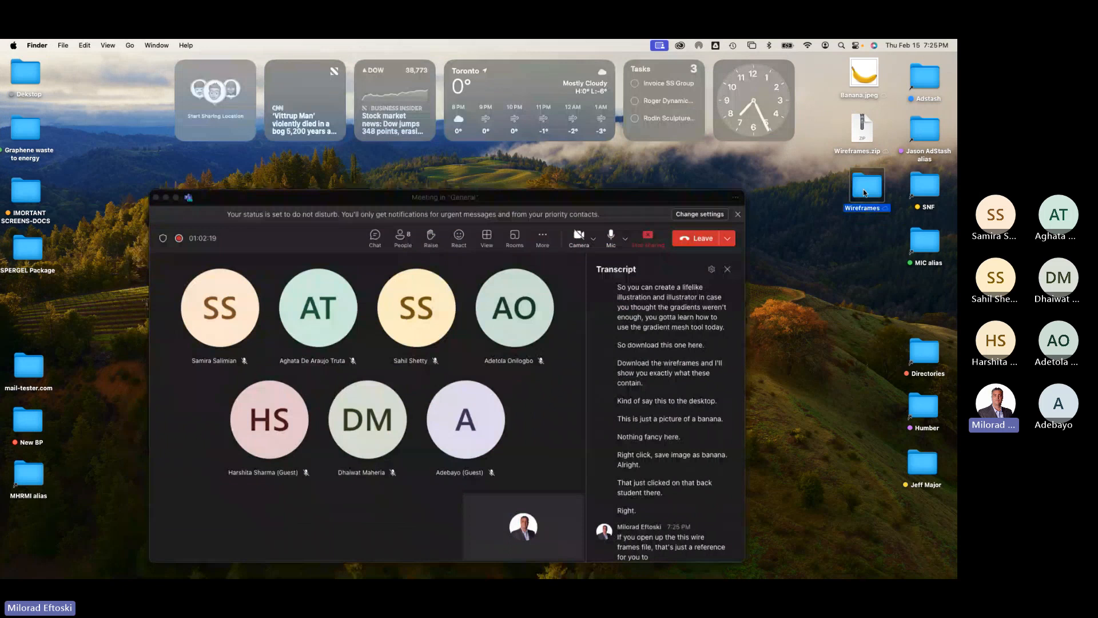
pyautogui.doubleClick(863, 189)
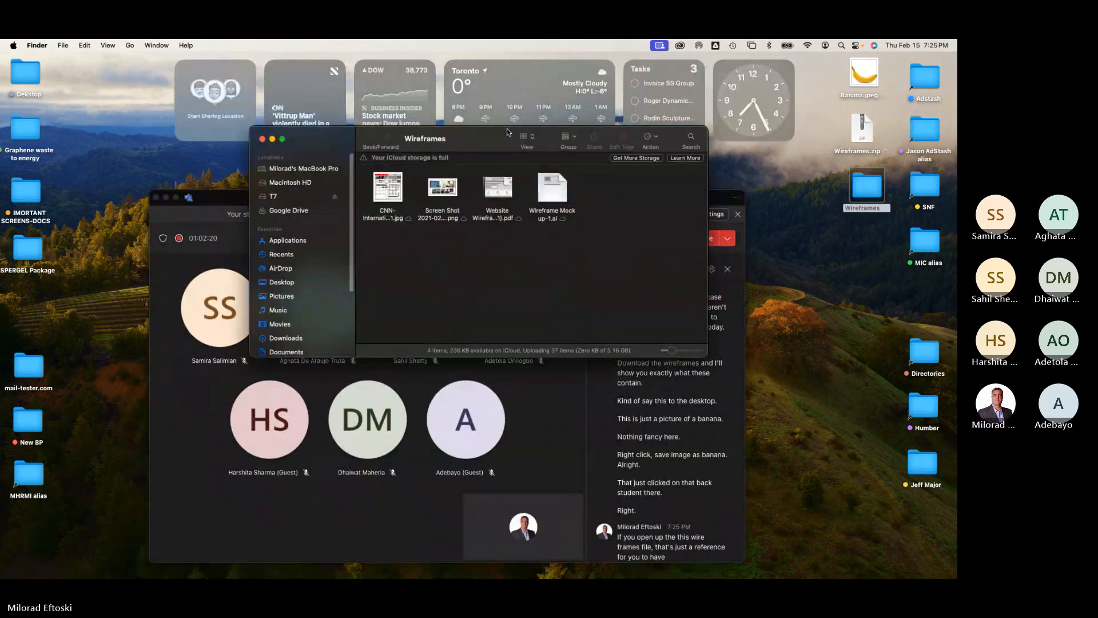
pyautogui.moveTo(487, 137); pyautogui.dragTo(590, 141)
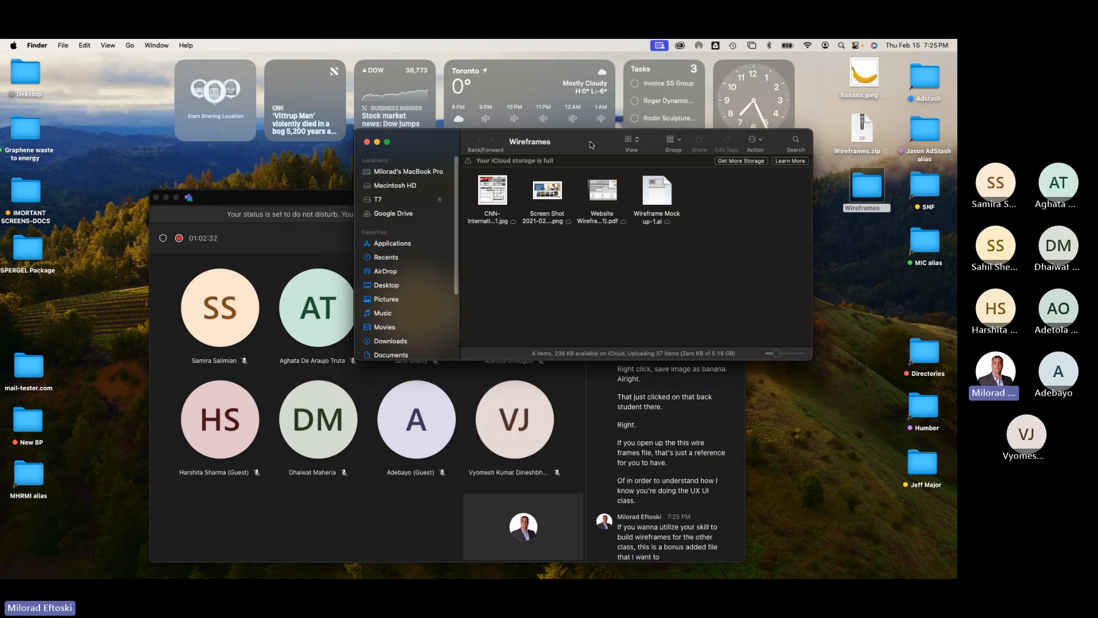
# Step: Preview the CNN wireframe image in Quick Look, stepping between the folder's files
pyautogui.click(548, 194)
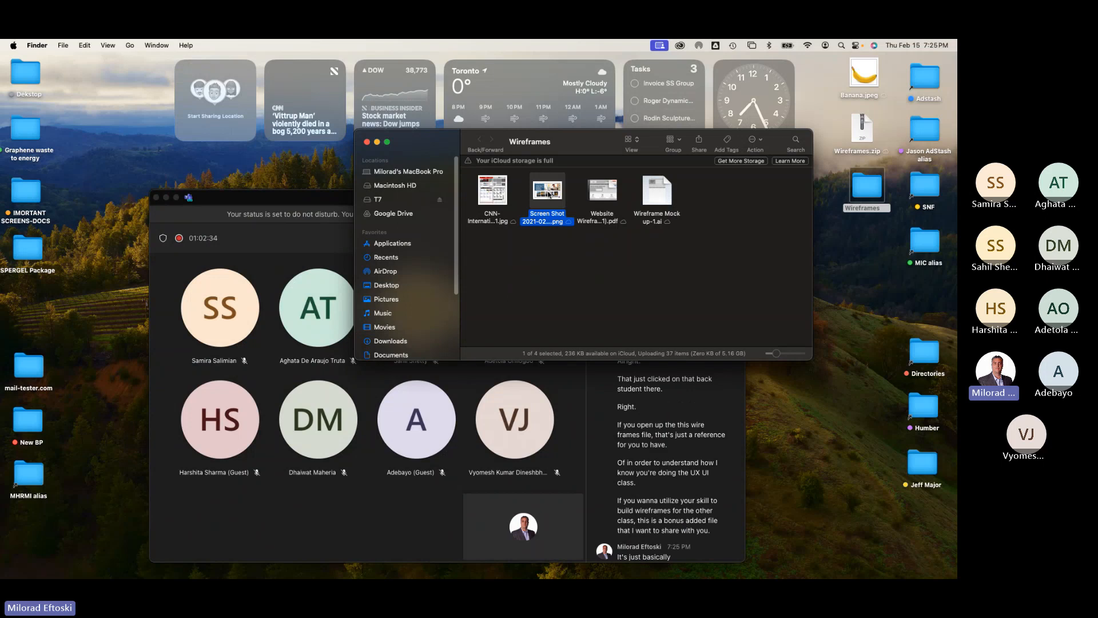
pyautogui.press('space')
pyautogui.press('Left')
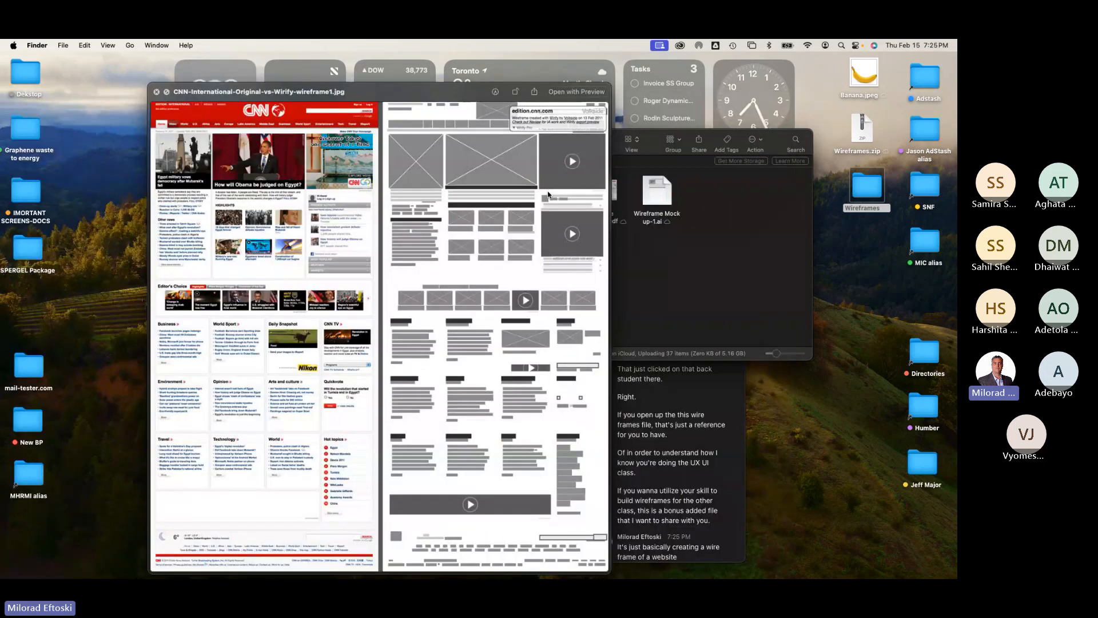
pyautogui.press('Right')
pyautogui.press('Left')
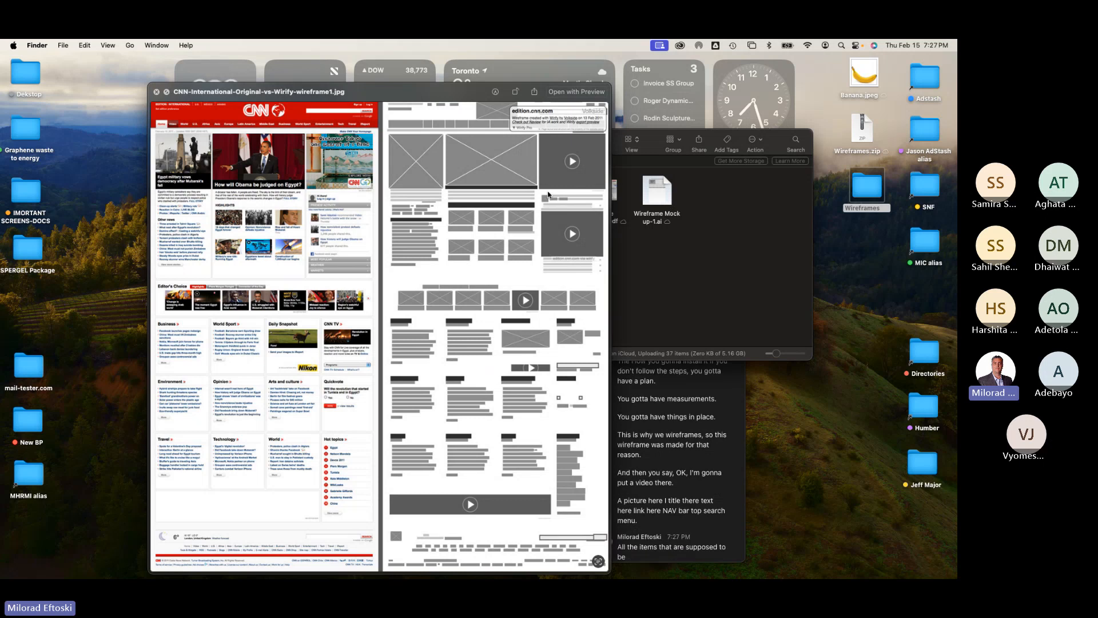
pyautogui.press('space')
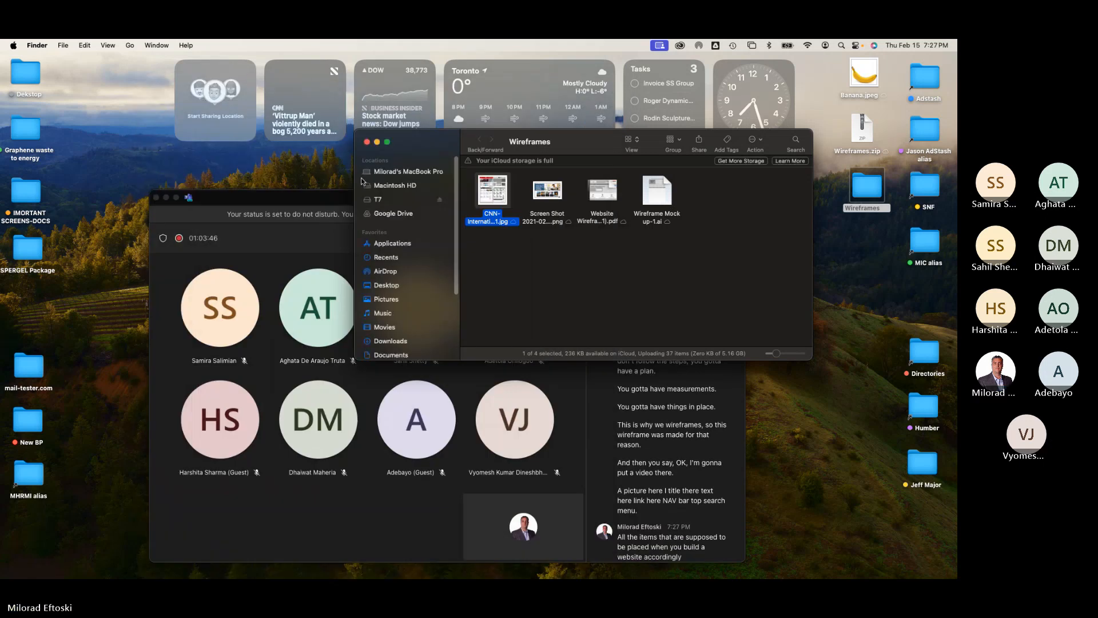
# Step: Preview the Website Wireframe Grayscale PDF in Quick Look and compare its grayscale and colour pages
pyautogui.click(605, 189)
pyautogui.press('space')
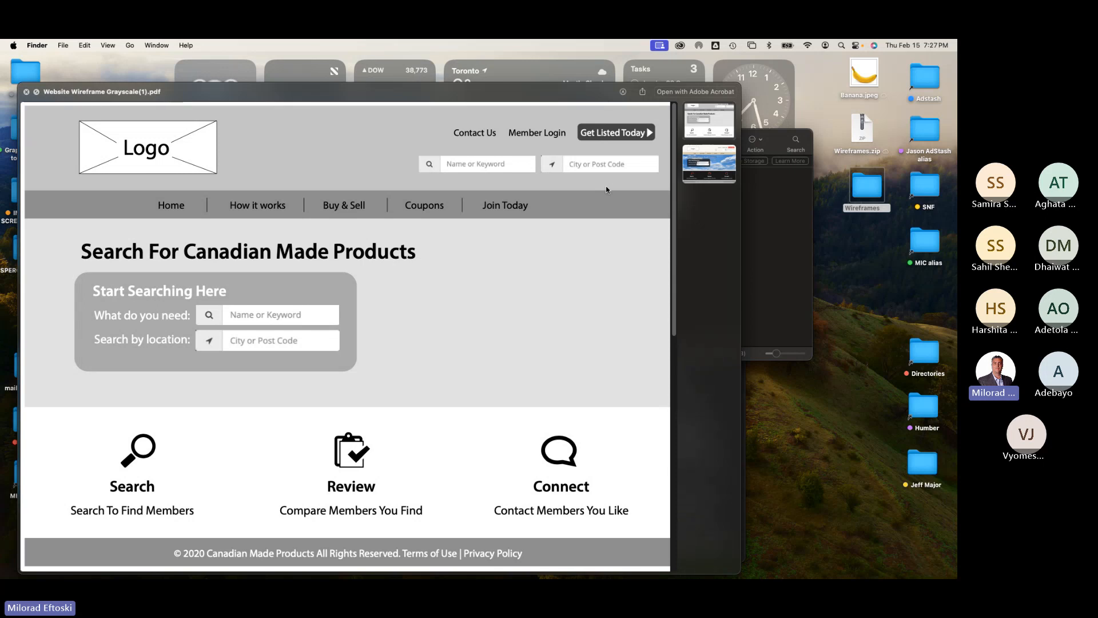
pyautogui.click(709, 175)
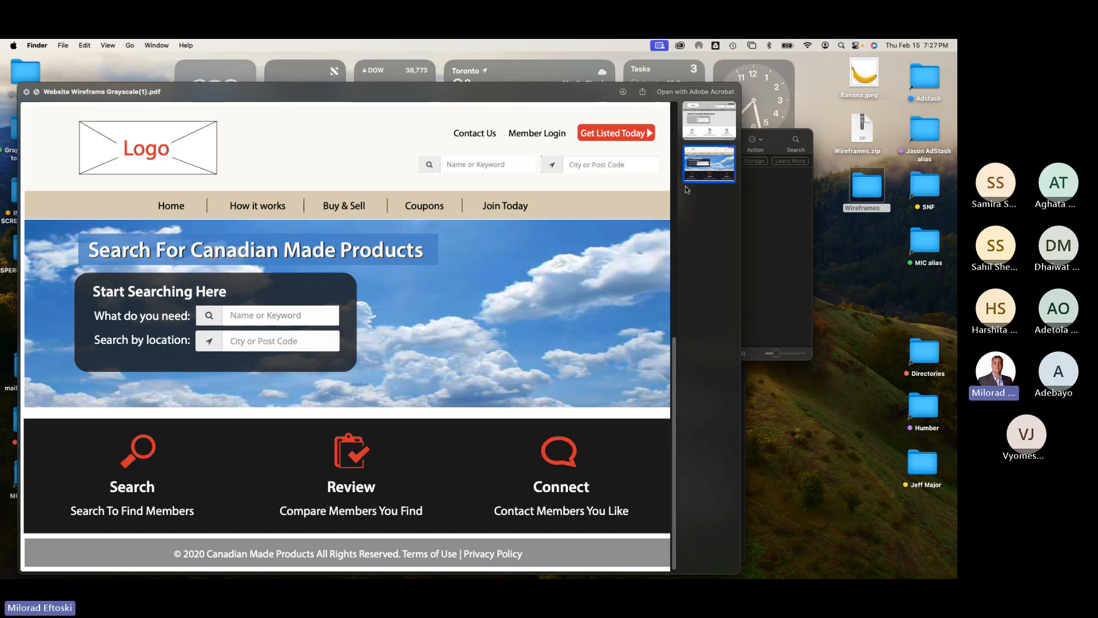
pyautogui.click(711, 111)
pyautogui.click(708, 153)
pyautogui.click(710, 126)
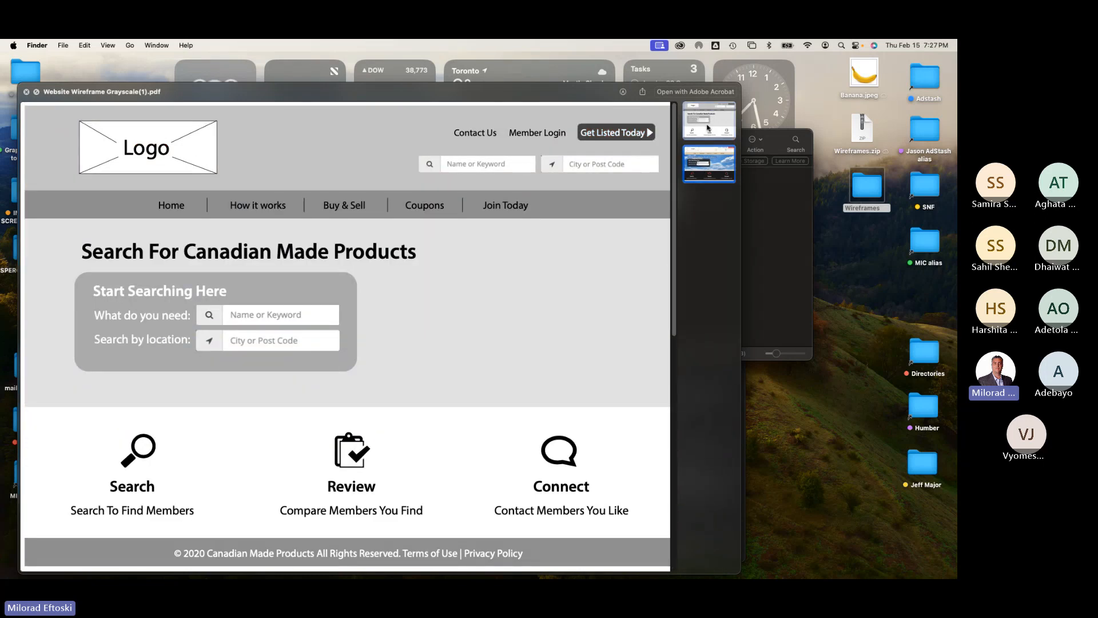
pyautogui.click(719, 162)
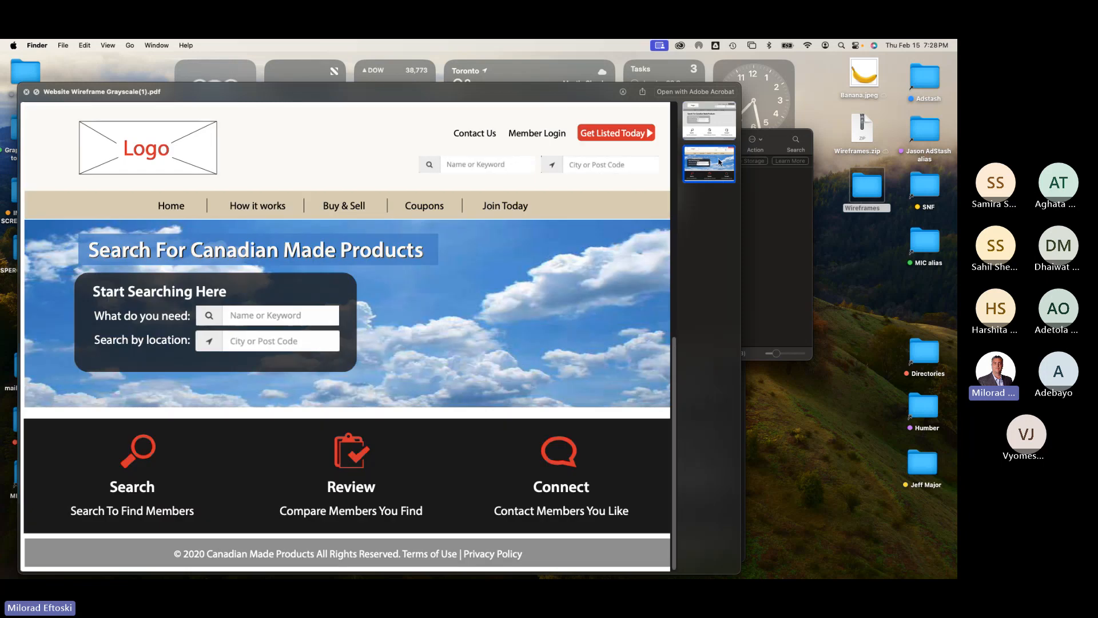
pyautogui.click(705, 122)
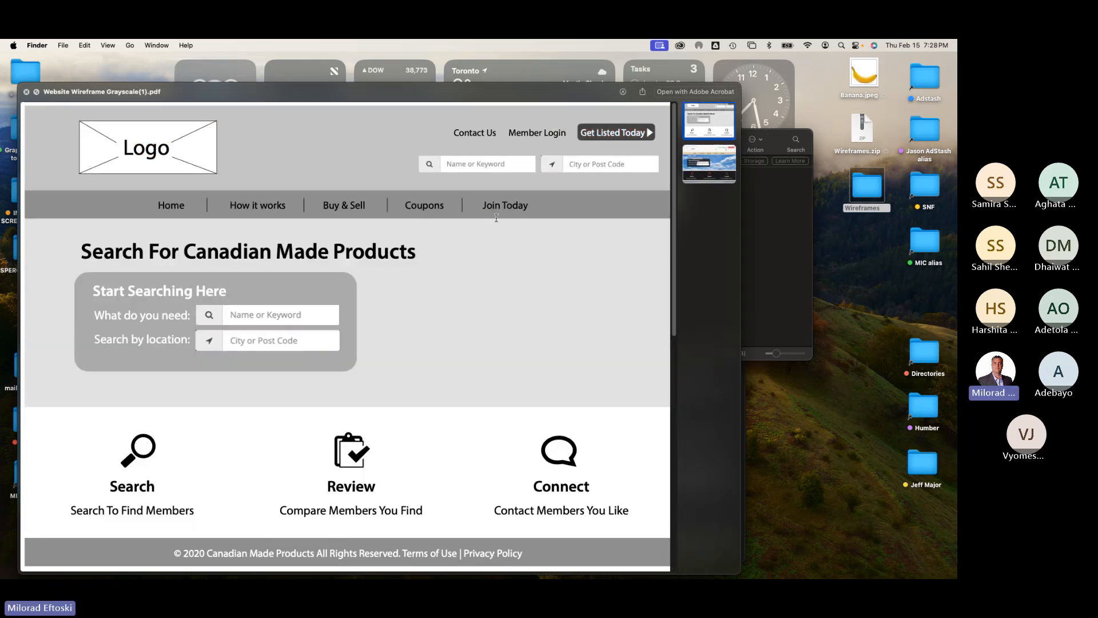
pyautogui.press('space')
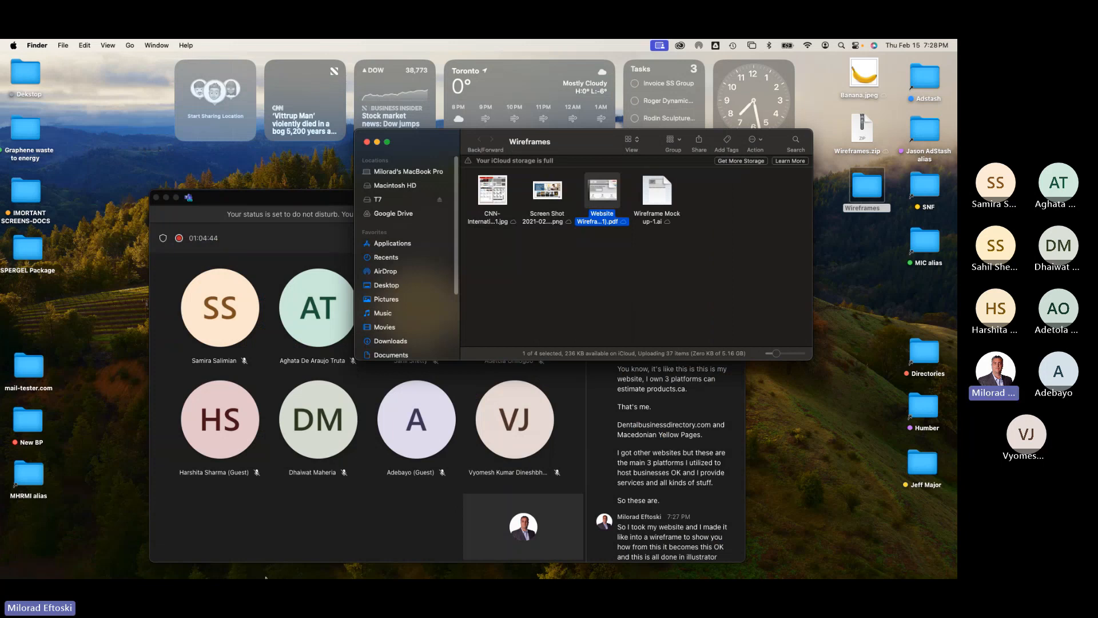
# Step: Return to the browser and open canadianmadeproducts.ca in a new tab
pyautogui.click(107, 563)
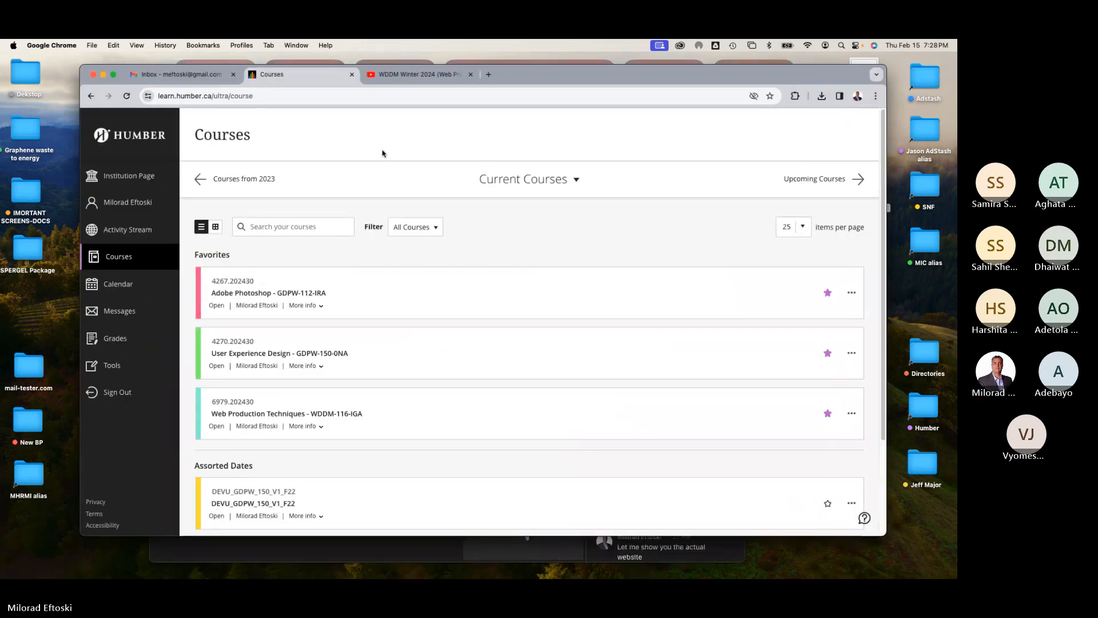
pyautogui.click(489, 74)
pyautogui.write('canadianmadeproducts.ca')
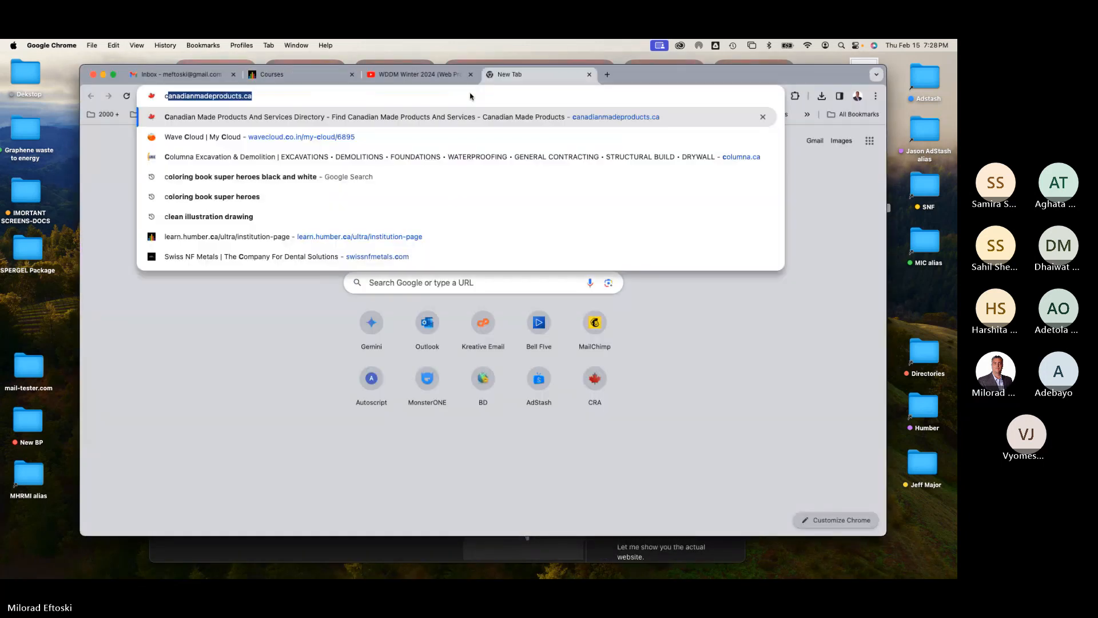
pyautogui.press('Return')
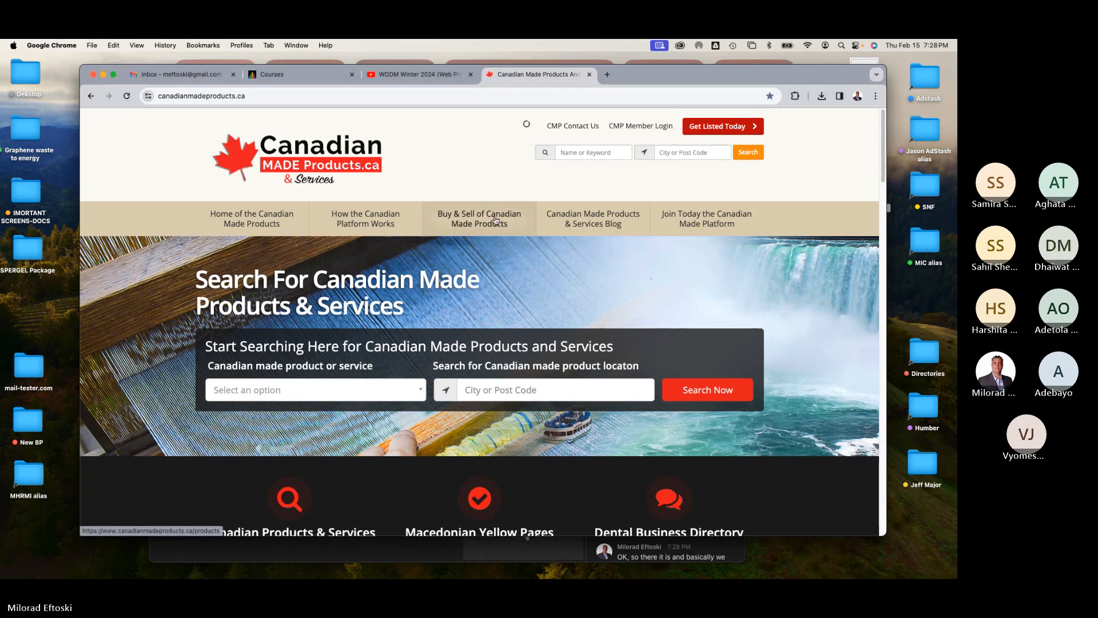
# Step: Resize the browser window and scroll through the canadianmadeproducts.ca homepage
pyautogui.moveTo(661, 80); pyautogui.dragTo(650, 77)
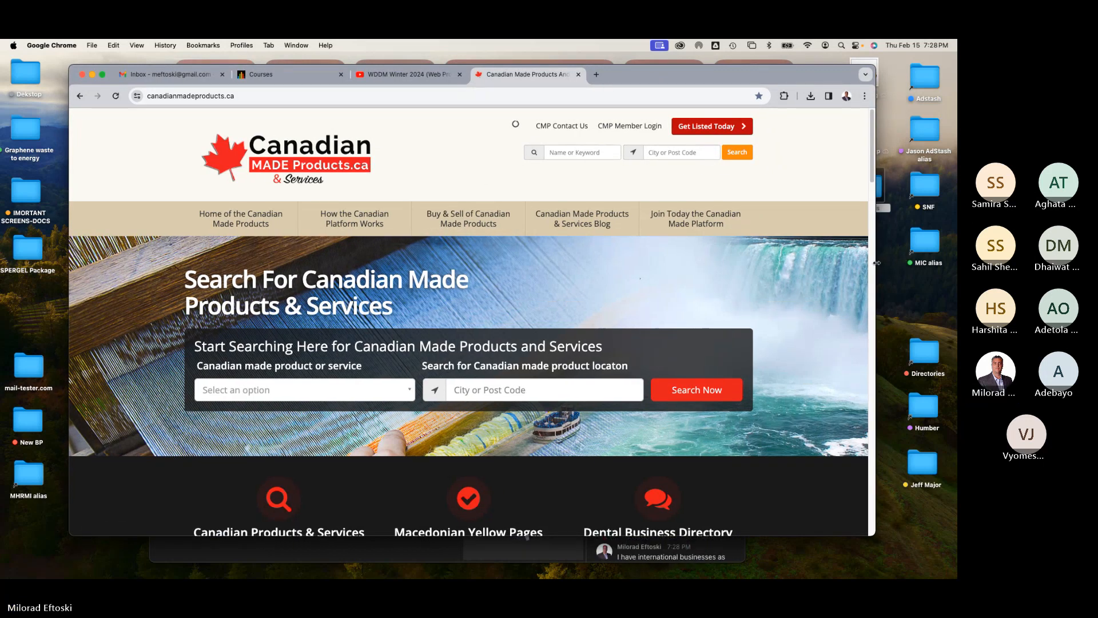
pyautogui.moveTo(876, 264); pyautogui.dragTo(894, 264)
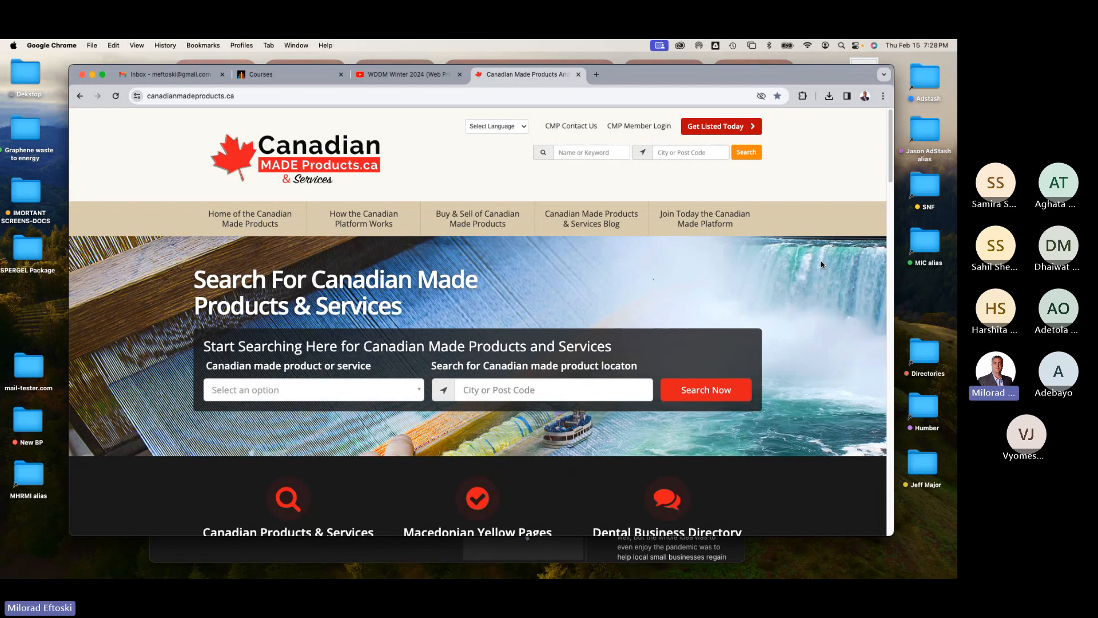
pyautogui.scroll(-1, 850, 373)
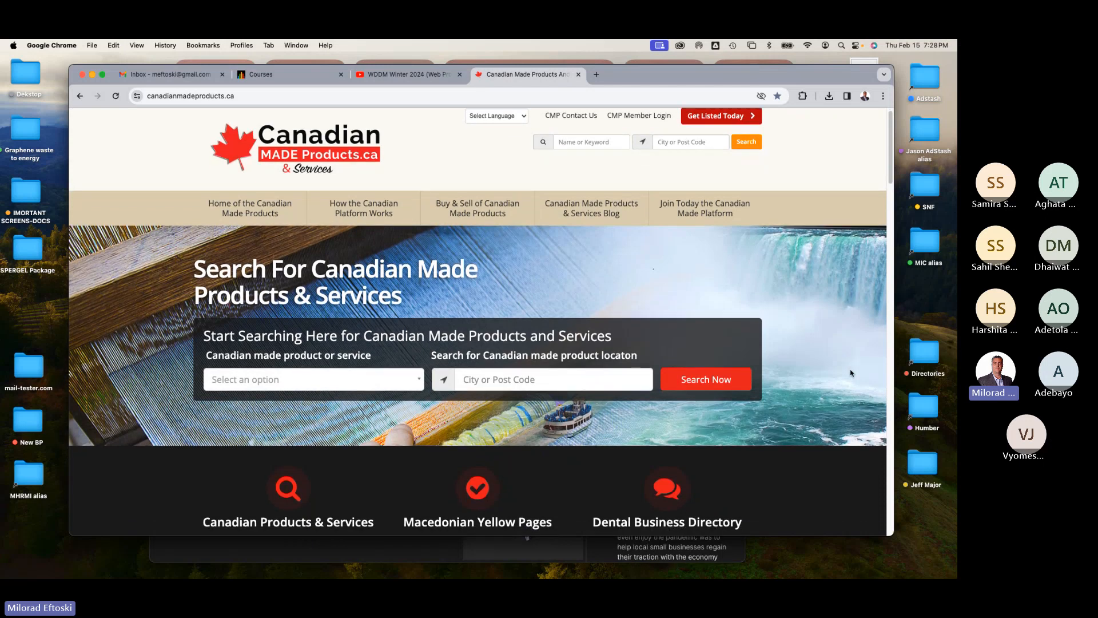
pyautogui.scroll(-15, 851, 373)
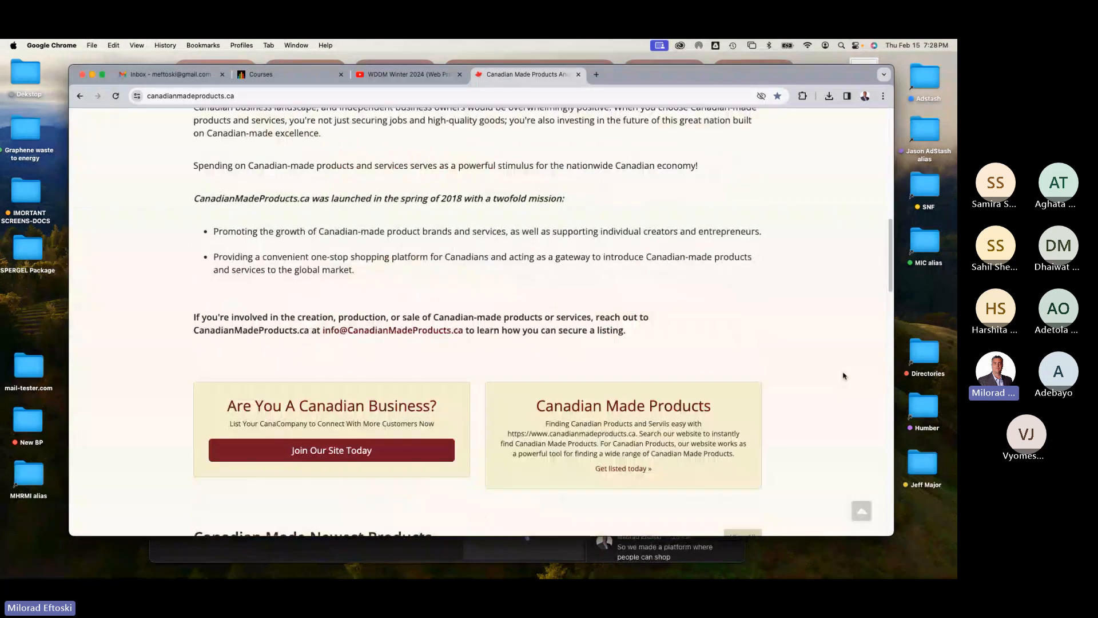
pyautogui.scroll(-5, 843, 376)
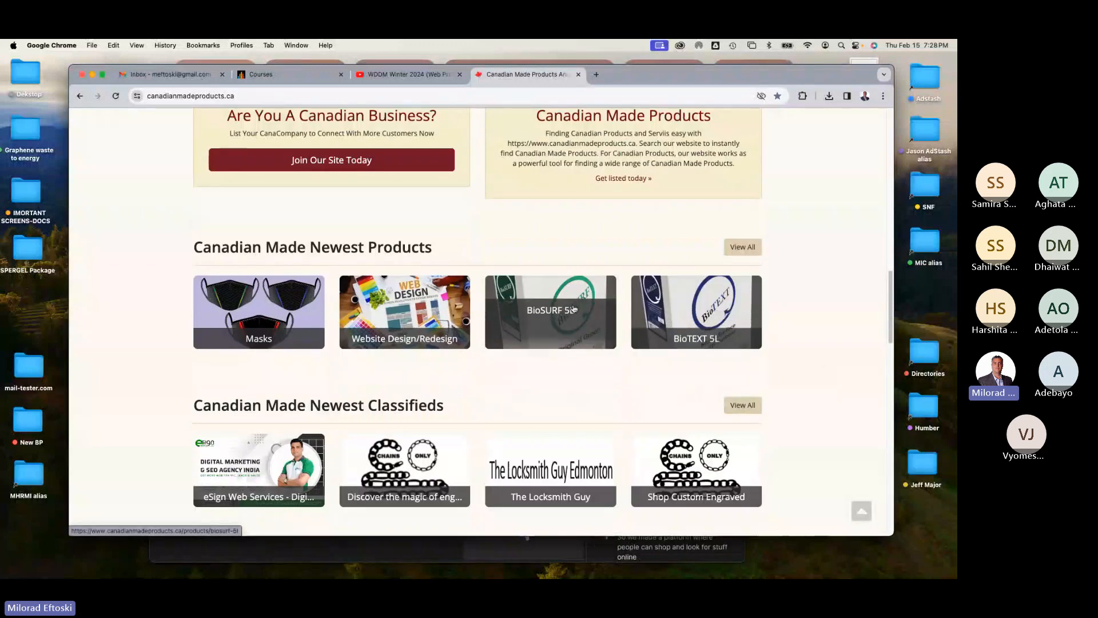
pyautogui.scroll(-2, 709, 321)
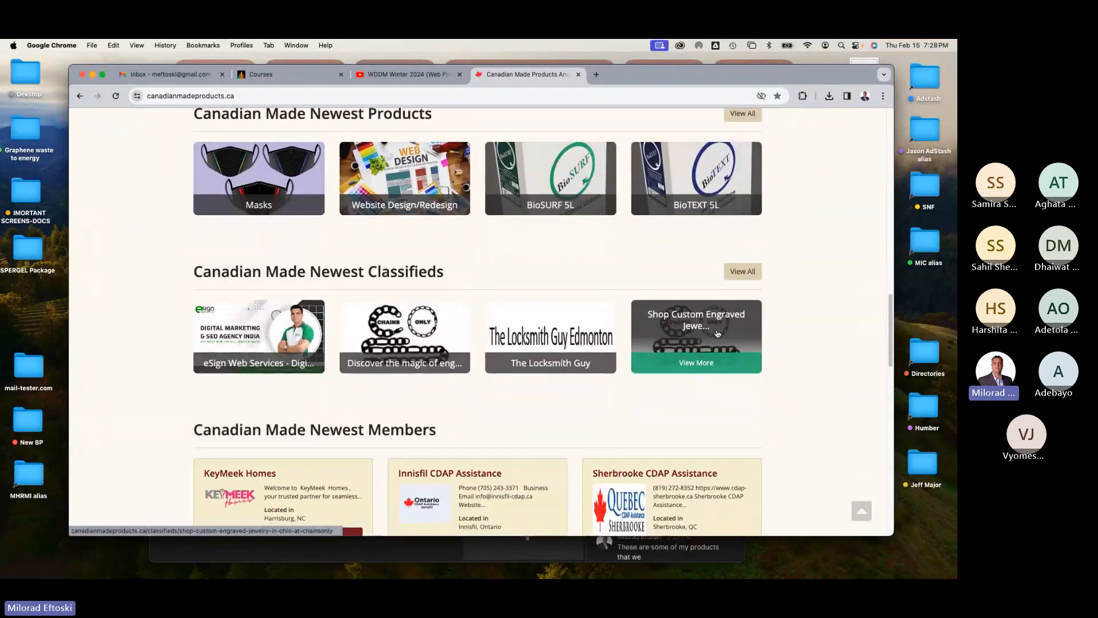
# Step: Scroll through the rest of the homepage's products, classifieds, reviews and blog sections, then back to the top
pyautogui.scroll(-4, 715, 331)
pyautogui.scroll(-6, 646, 290)
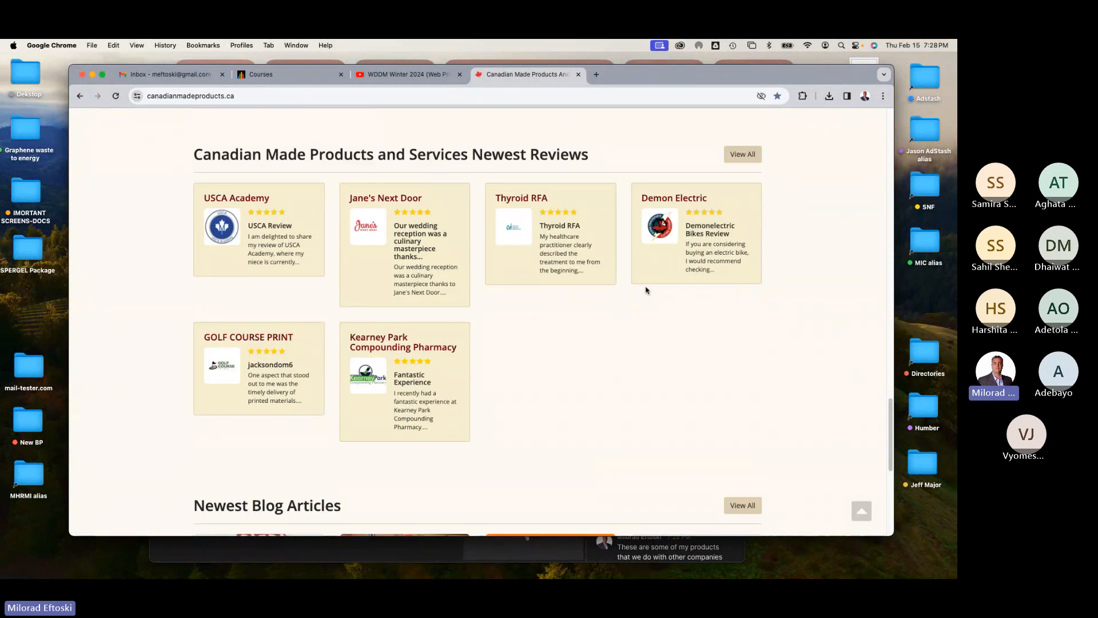
pyautogui.scroll(-8, 646, 290)
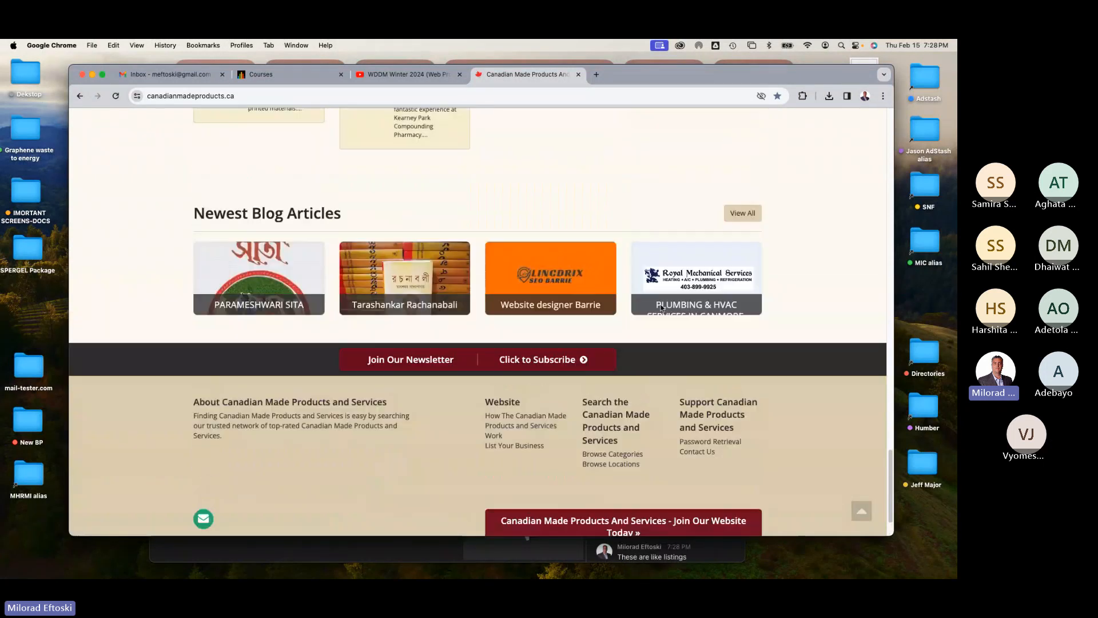
pyautogui.scroll(12, 661, 308)
pyautogui.scroll(5, 585, 267)
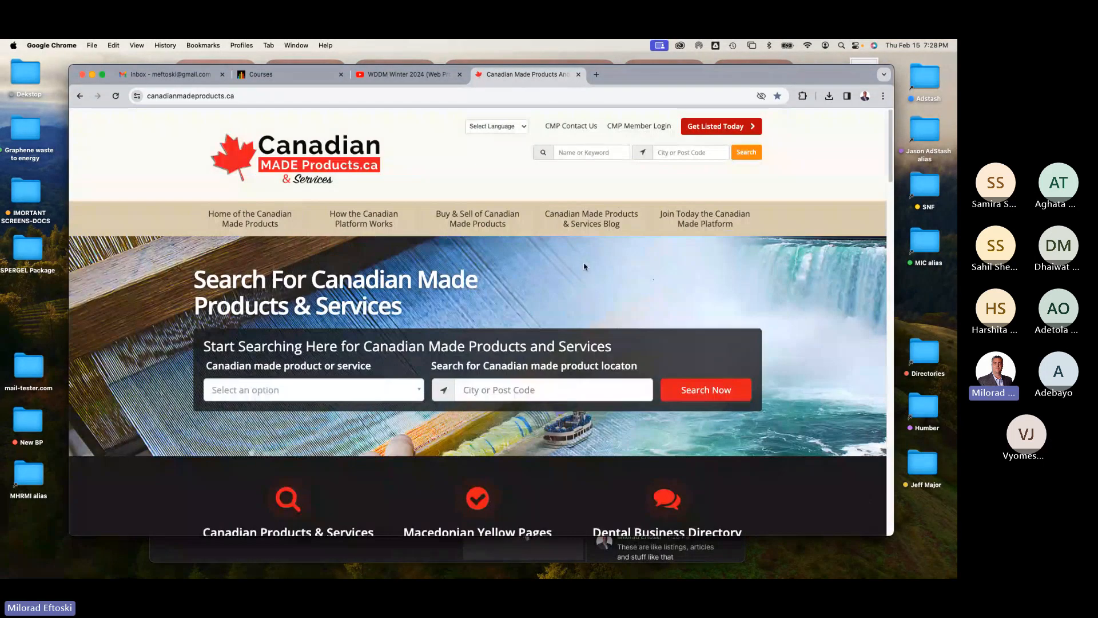
# Step: Run a search from the homepage search box and scroll through the list of results
pyautogui.click(719, 395)
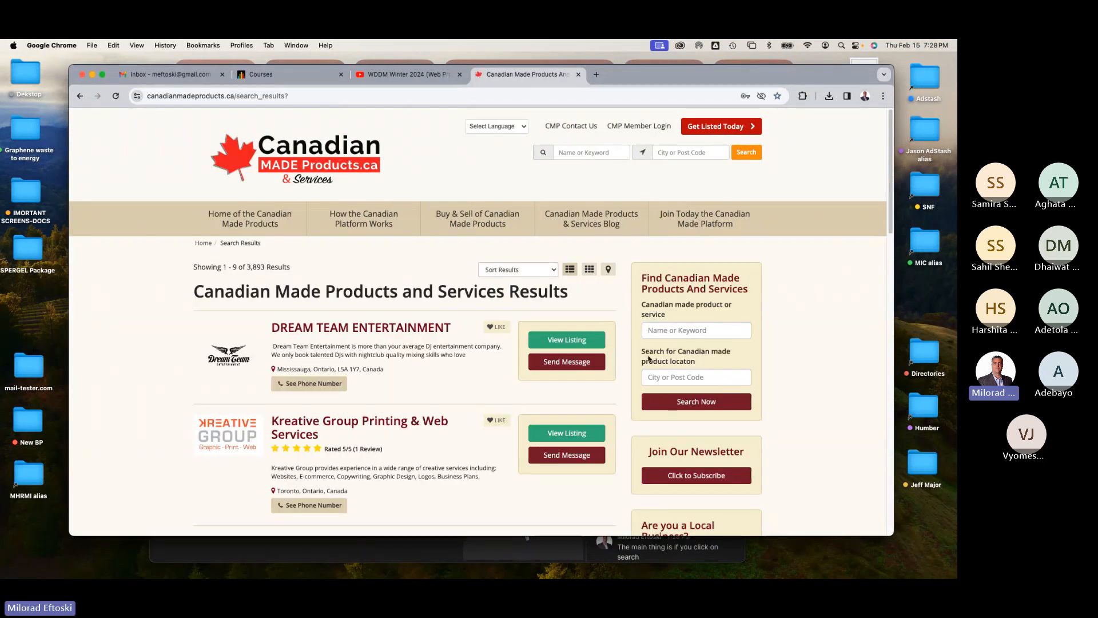
pyautogui.scroll(-6, 639, 355)
pyautogui.scroll(-5, 638, 357)
pyautogui.scroll(10, 635, 352)
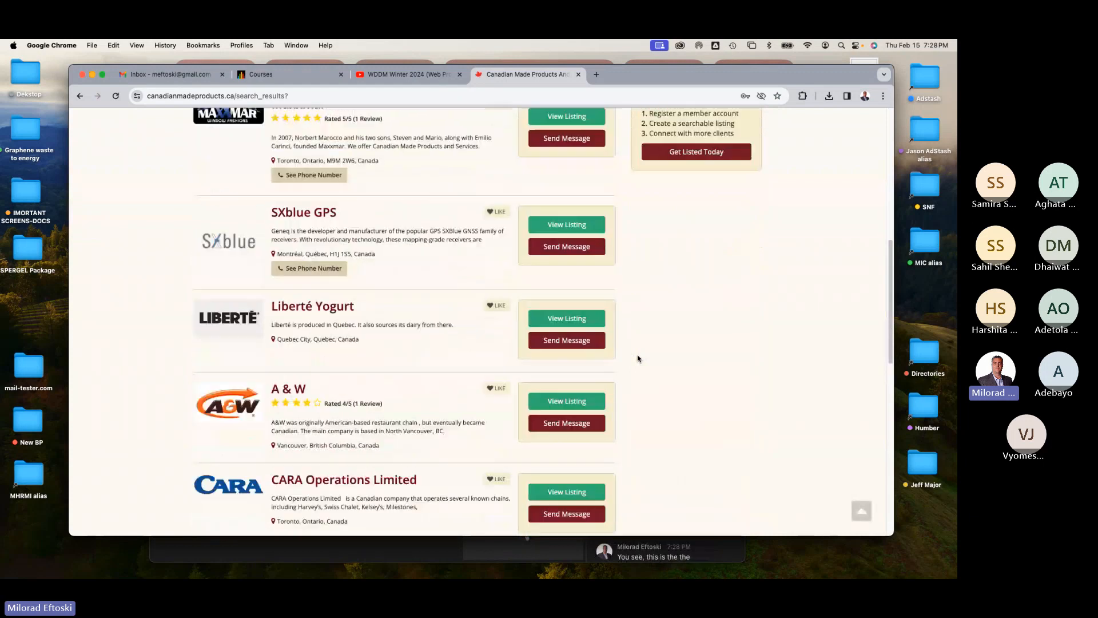
# Step: Switch the search results to grid view, then to map view, and open a business marker on the map
pyautogui.click(590, 269)
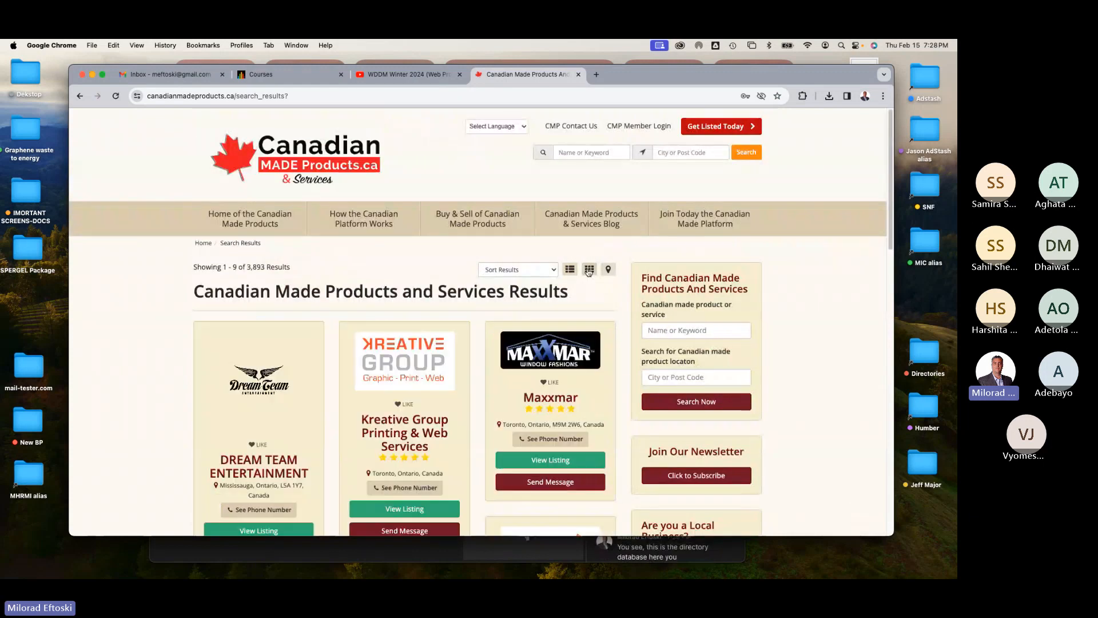
pyautogui.click(608, 269)
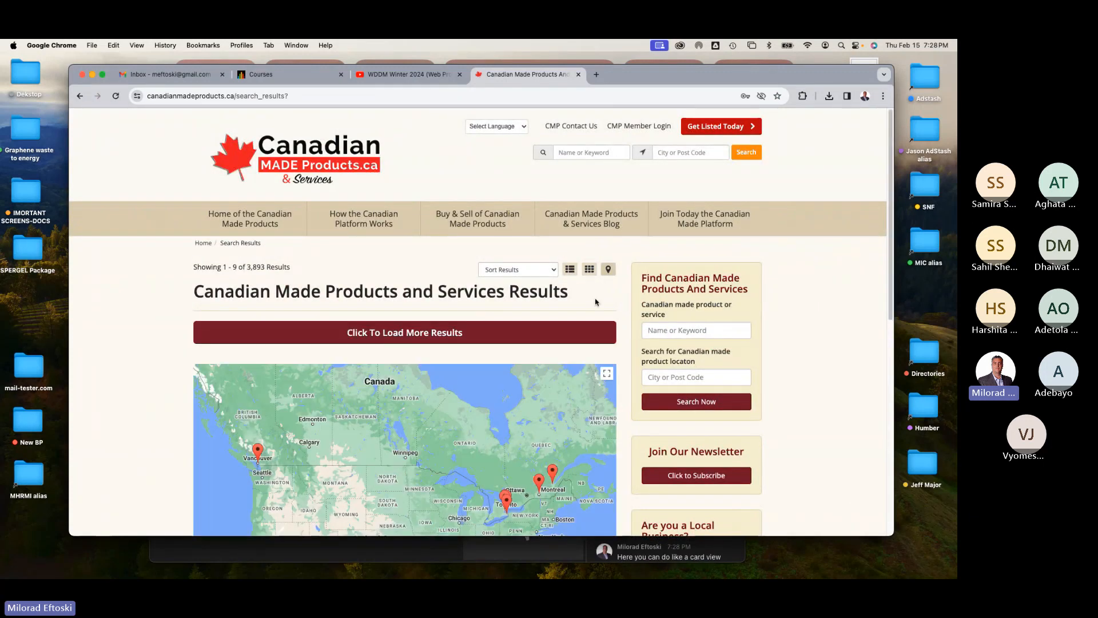
pyautogui.scroll(-3, 777, 422)
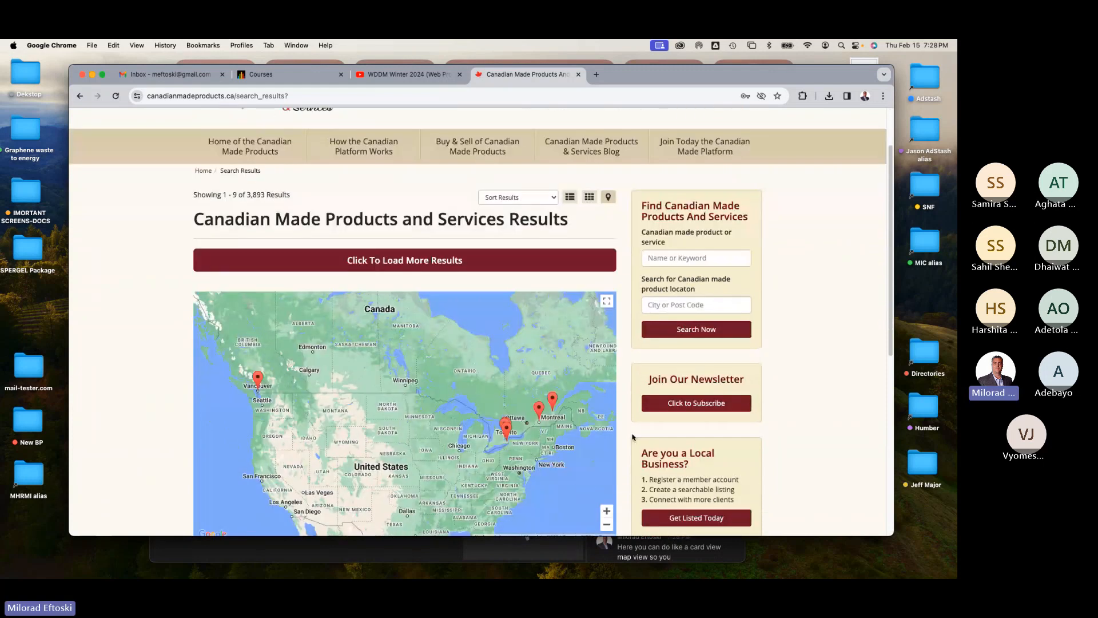
pyautogui.click(539, 427)
pyautogui.scroll(-1, 481, 453)
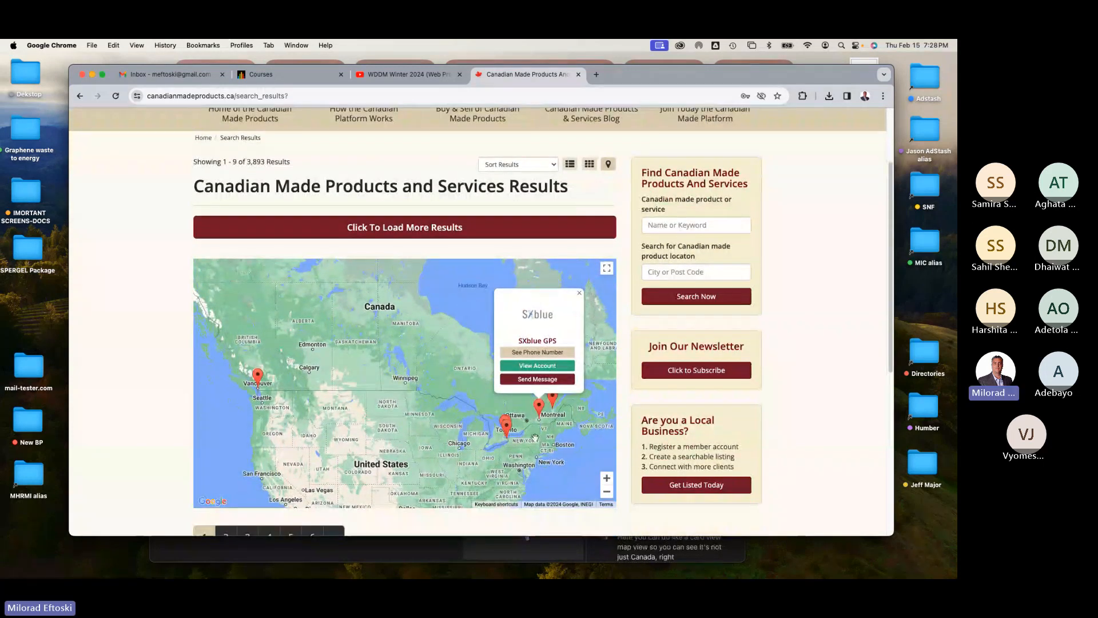
# Step: Pan and zoom the results map into southern Ontario and open the CARA Operations marker
pyautogui.moveTo(535, 438); pyautogui.dragTo(445, 437)
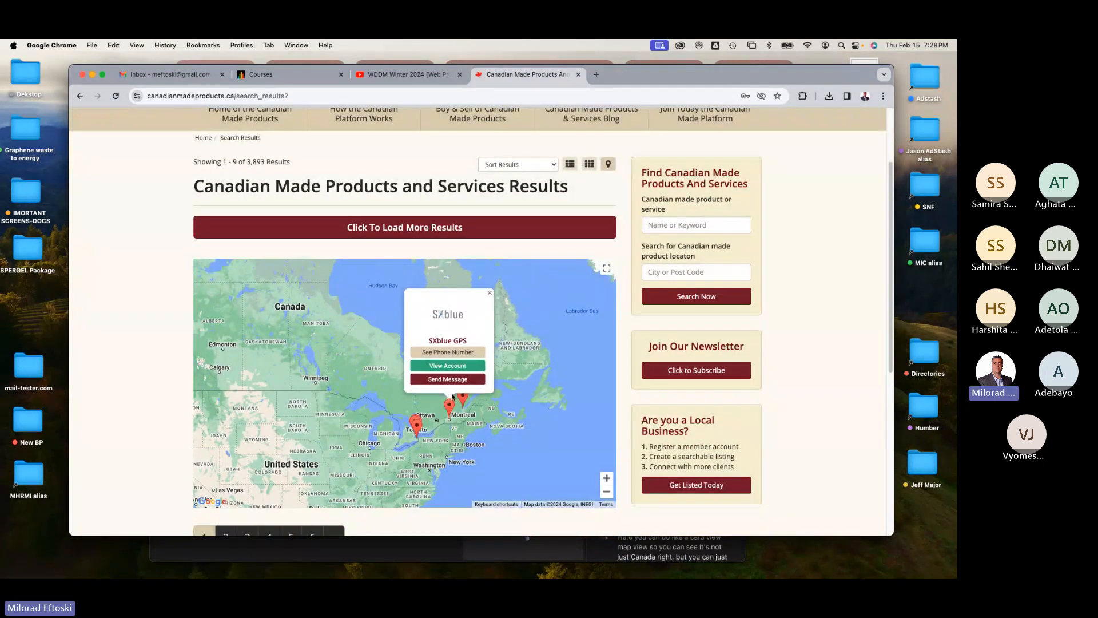
pyautogui.click(607, 478)
pyautogui.click(607, 478)
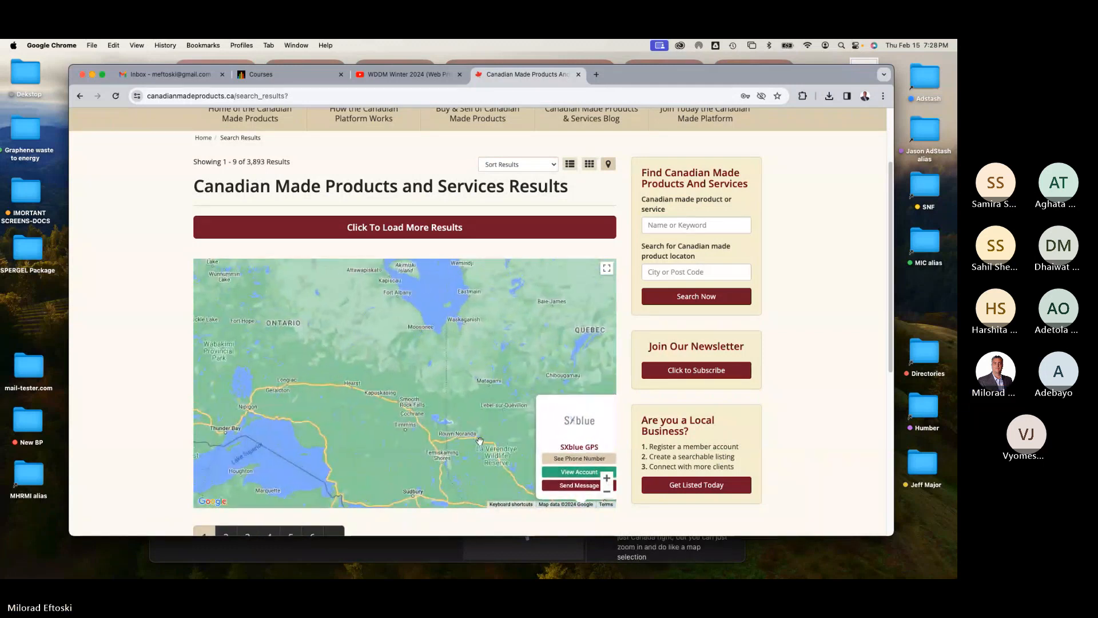
pyautogui.moveTo(532, 497); pyautogui.dragTo(418, 391)
pyautogui.click(322, 444)
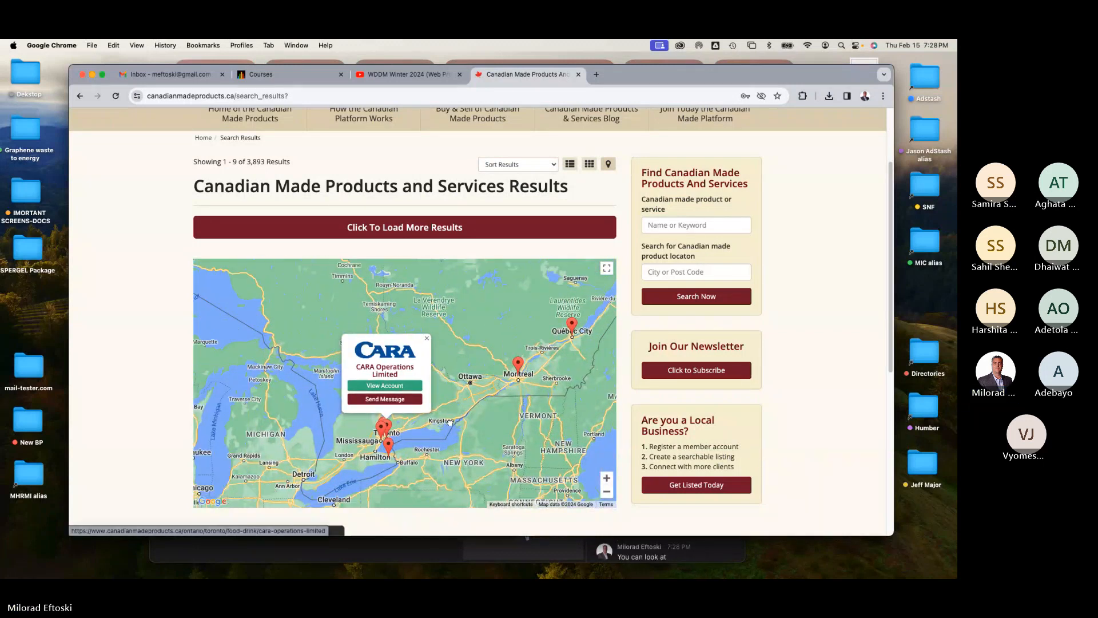
pyautogui.click(611, 480)
pyautogui.click(611, 481)
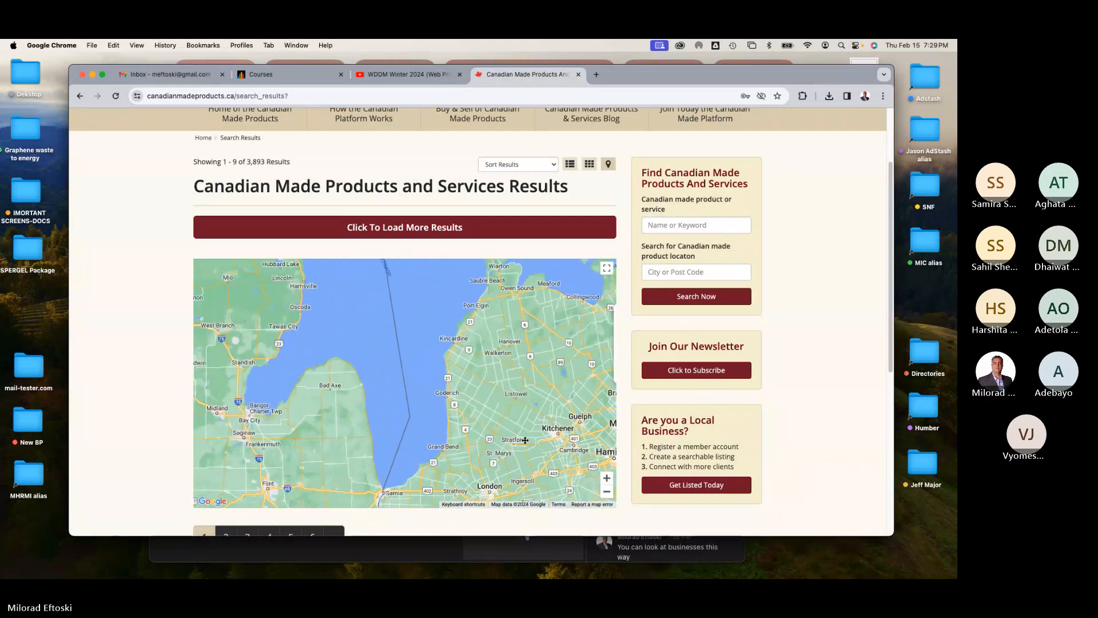
pyautogui.moveTo(524, 441); pyautogui.dragTo(269, 398)
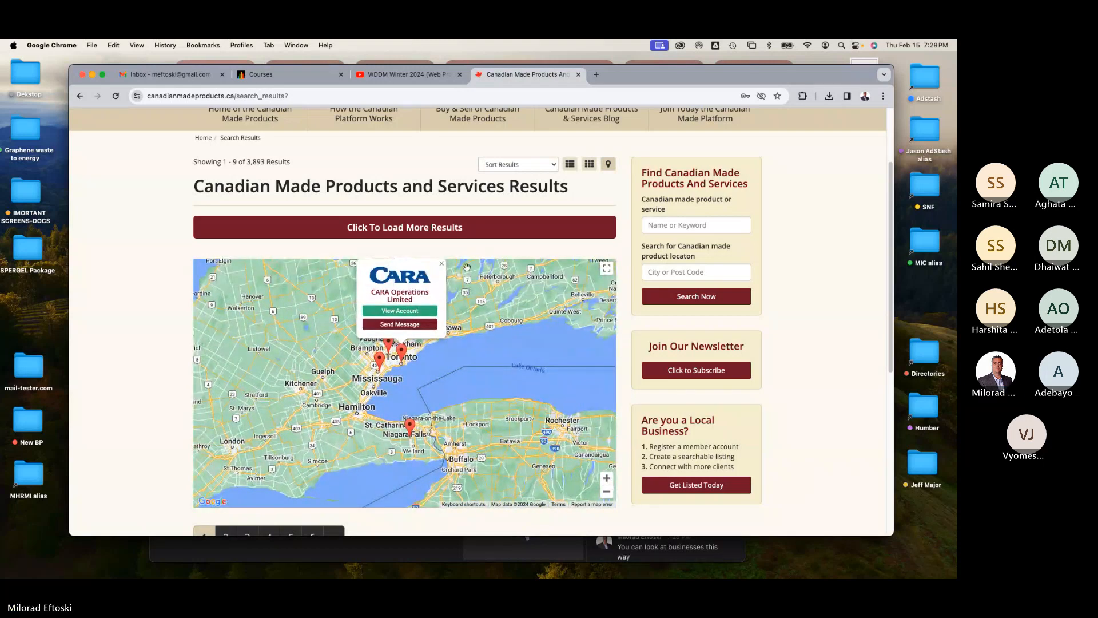
# Step: Switch the results back to list view and highlight the total results count
pyautogui.click(589, 166)
pyautogui.click(569, 165)
pyautogui.scroll(3, 491, 207)
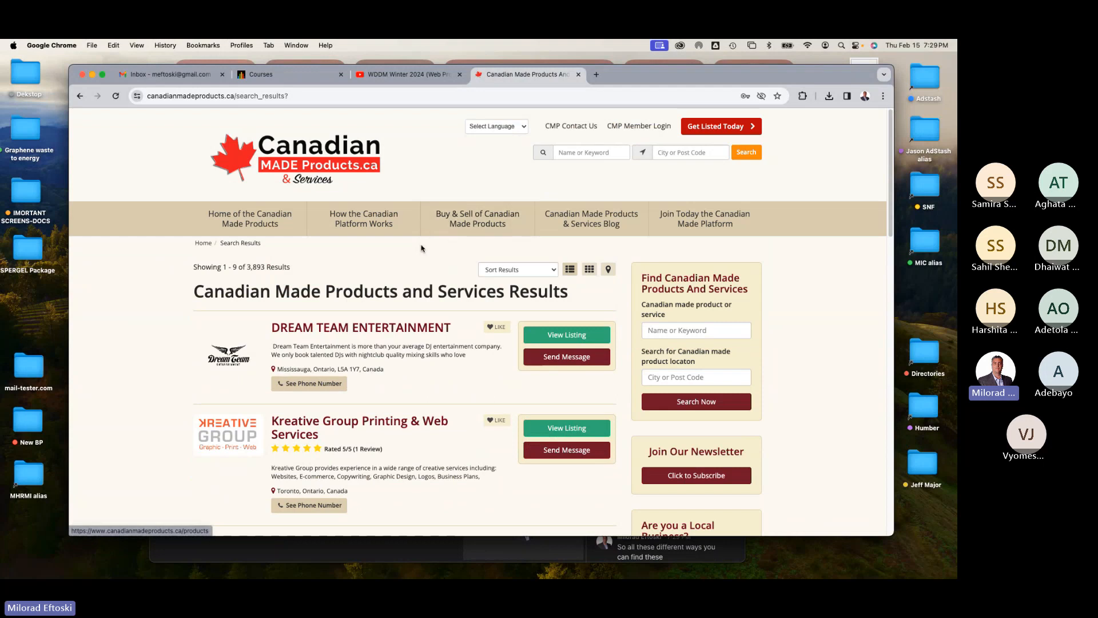
pyautogui.moveTo(247, 267); pyautogui.dragTo(297, 271)
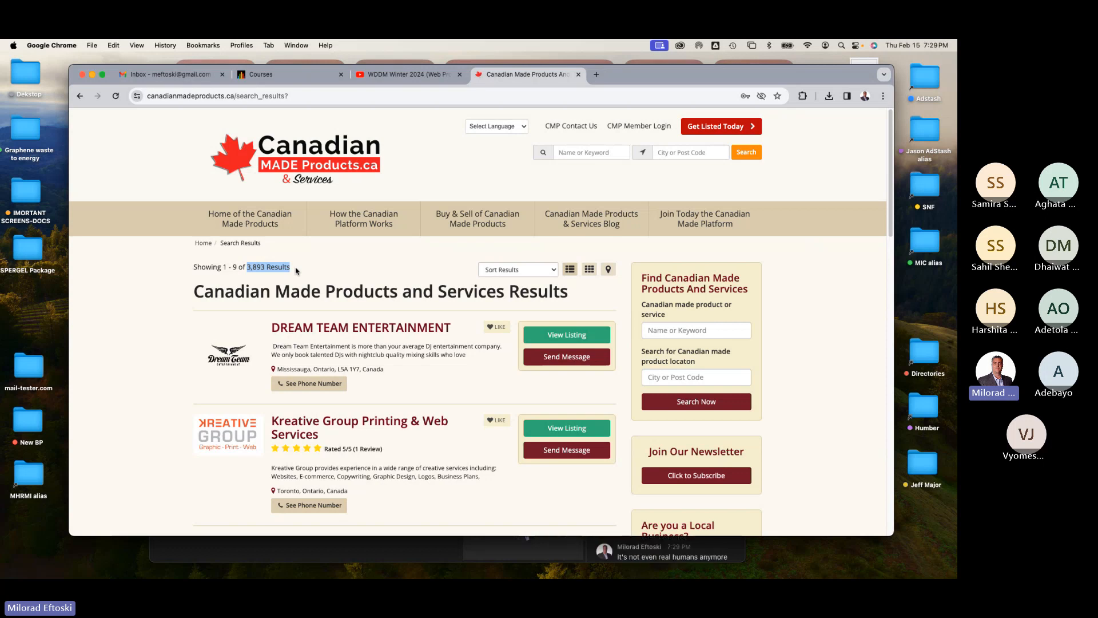
pyautogui.click(306, 280)
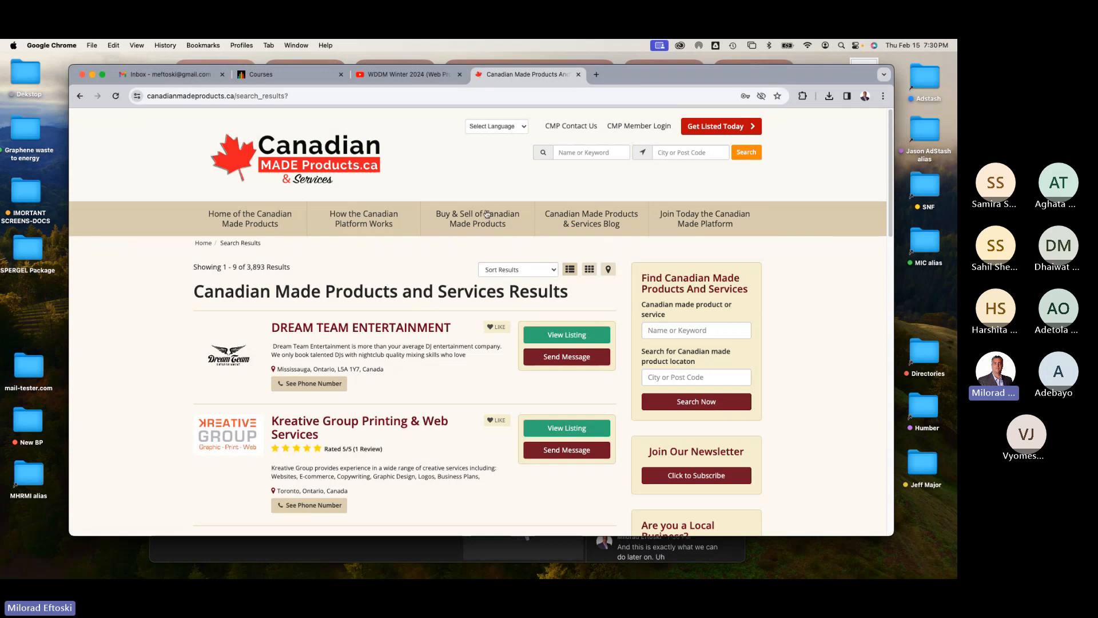
# Step: Return to the homepage and check its responsive layout by narrowing and widening the browser window
pyautogui.click(339, 163)
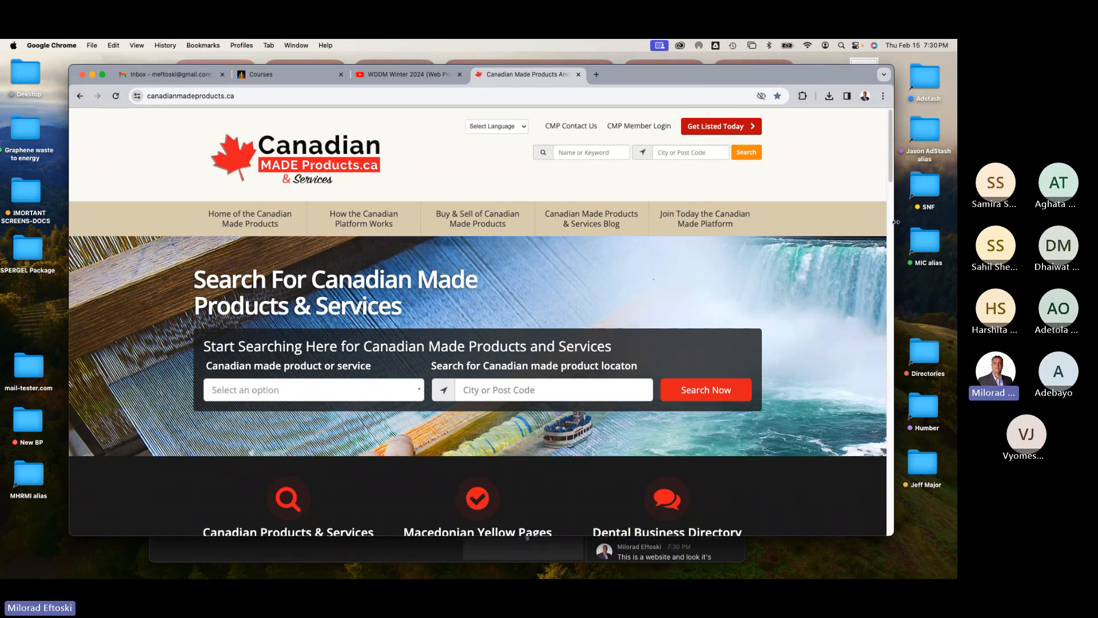
pyautogui.moveTo(896, 222); pyautogui.dragTo(339, 213)
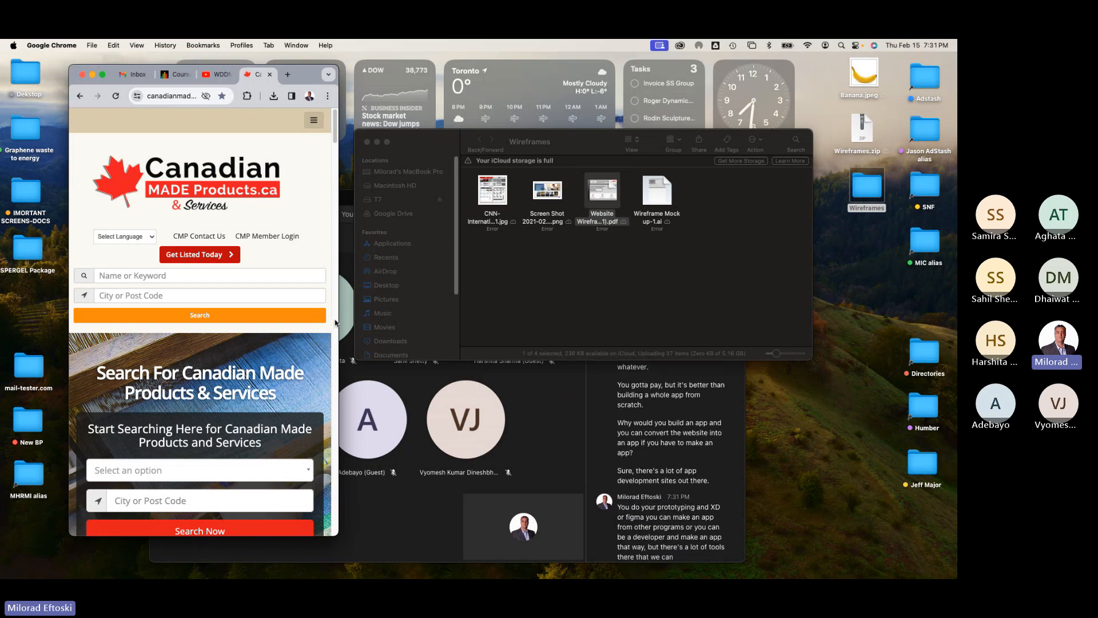
pyautogui.moveTo(338, 323); pyautogui.dragTo(885, 342)
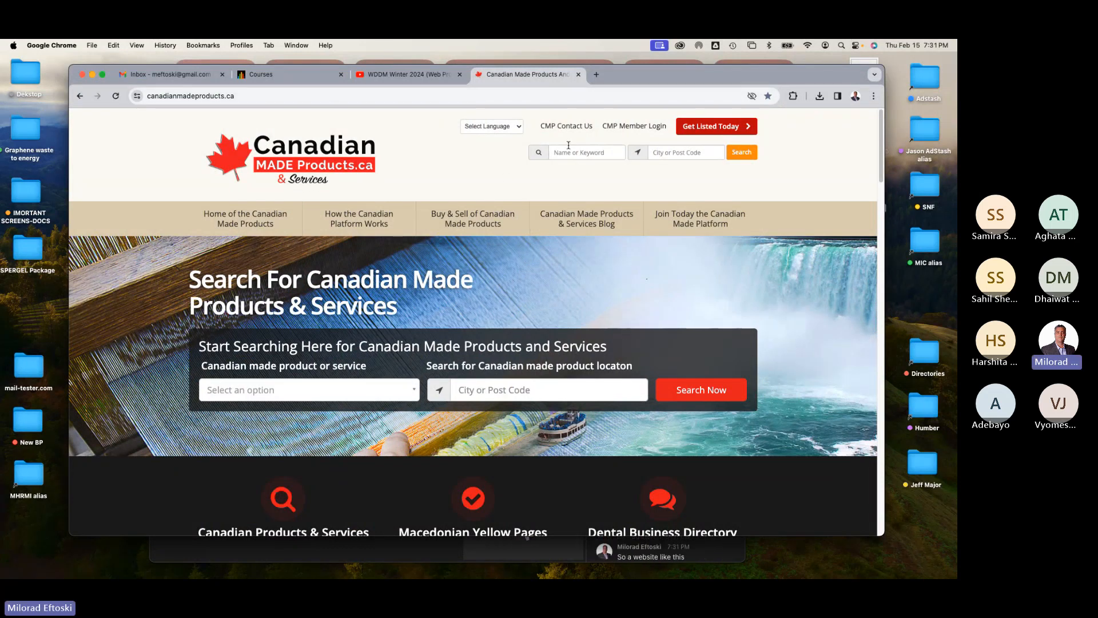
# Step: Minimize the browser and preview the Website Wireframe Grayscale PDF in Quick Look
pyautogui.moveTo(632, 80)
pyautogui.mouseDown()
pyautogui.moveTo(635, 103)
pyautogui.moveTo(634, 90)
pyautogui.mouseUp()
pyautogui.click(95, 85)
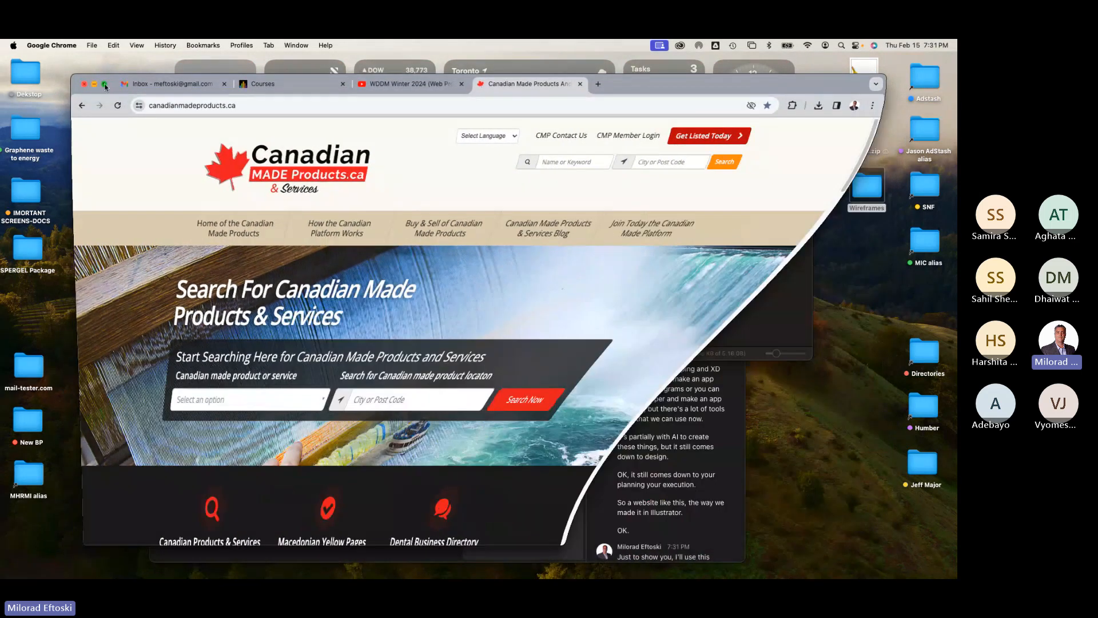
pyautogui.click(600, 206)
pyautogui.press('space')
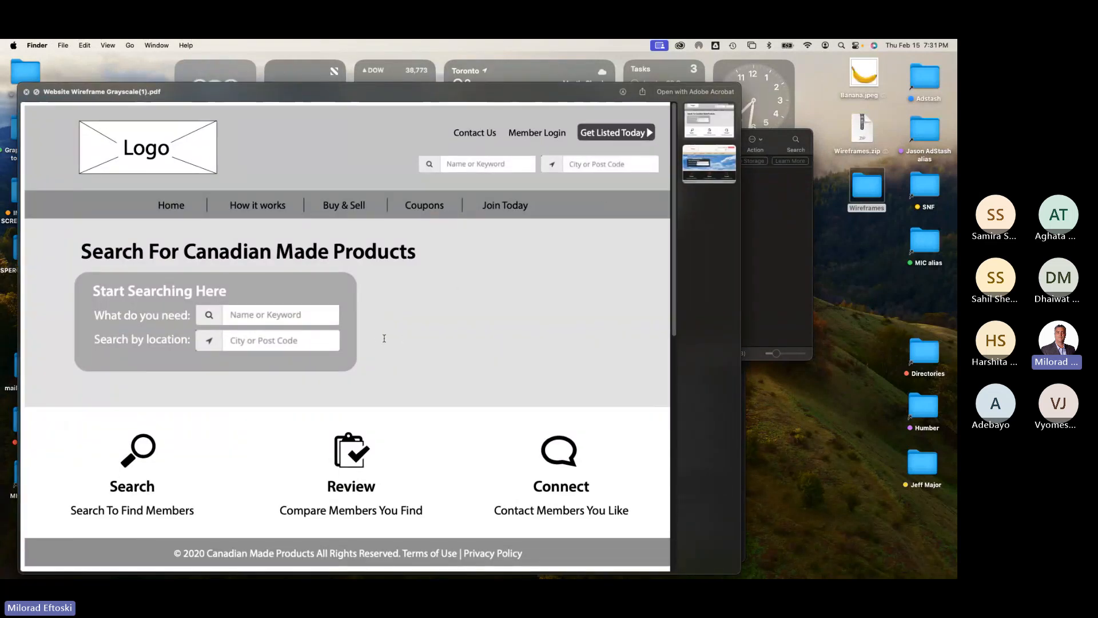
pyautogui.press('space')
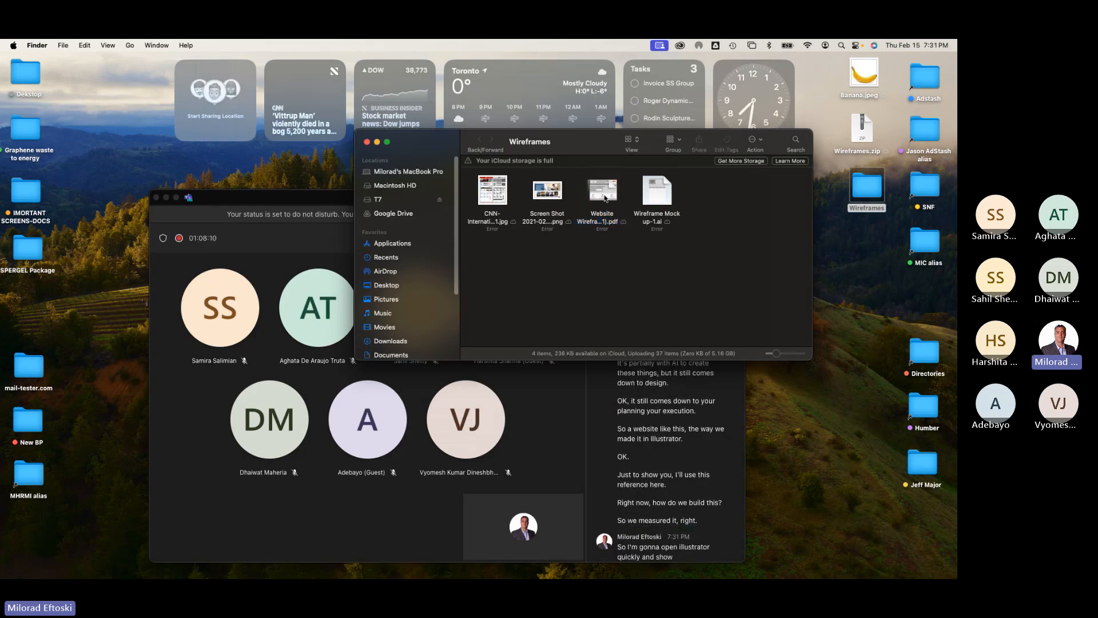
# Step: Launch Illustrator and bring the browser back to the front
pyautogui.moveTo(246, 572)
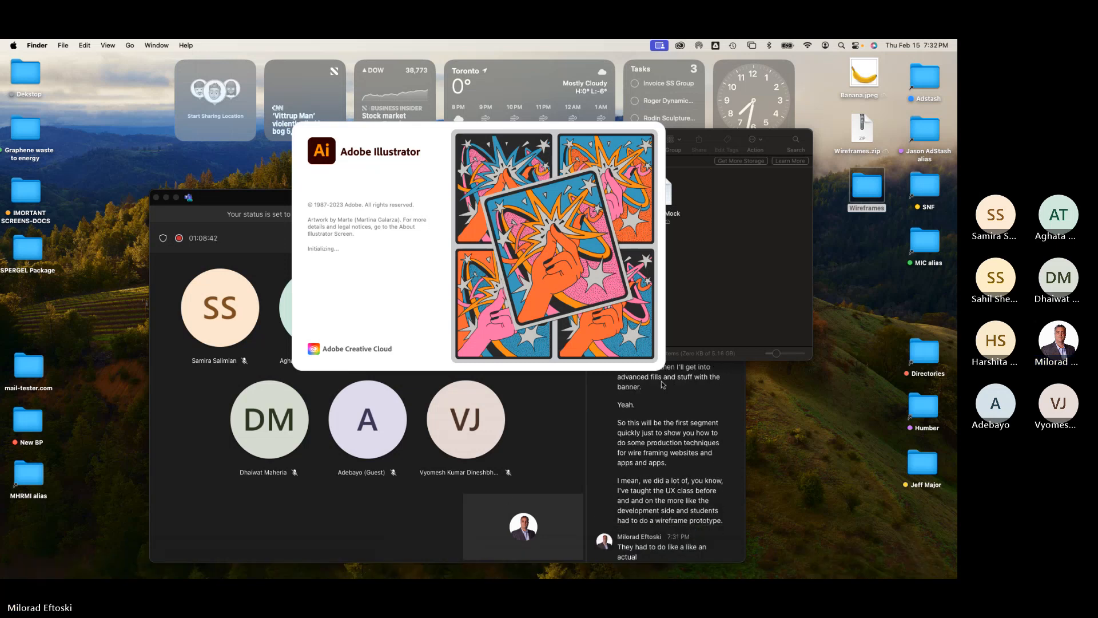
pyautogui.click(776, 257)
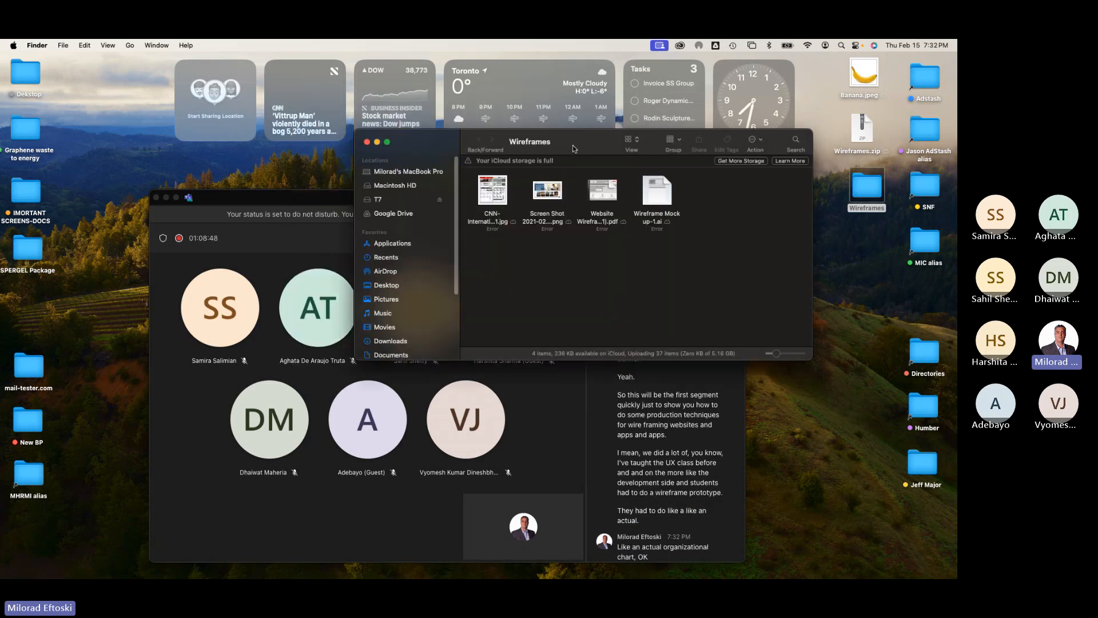
pyautogui.moveTo(575, 148); pyautogui.dragTo(601, 146)
pyautogui.moveTo(186, 572)
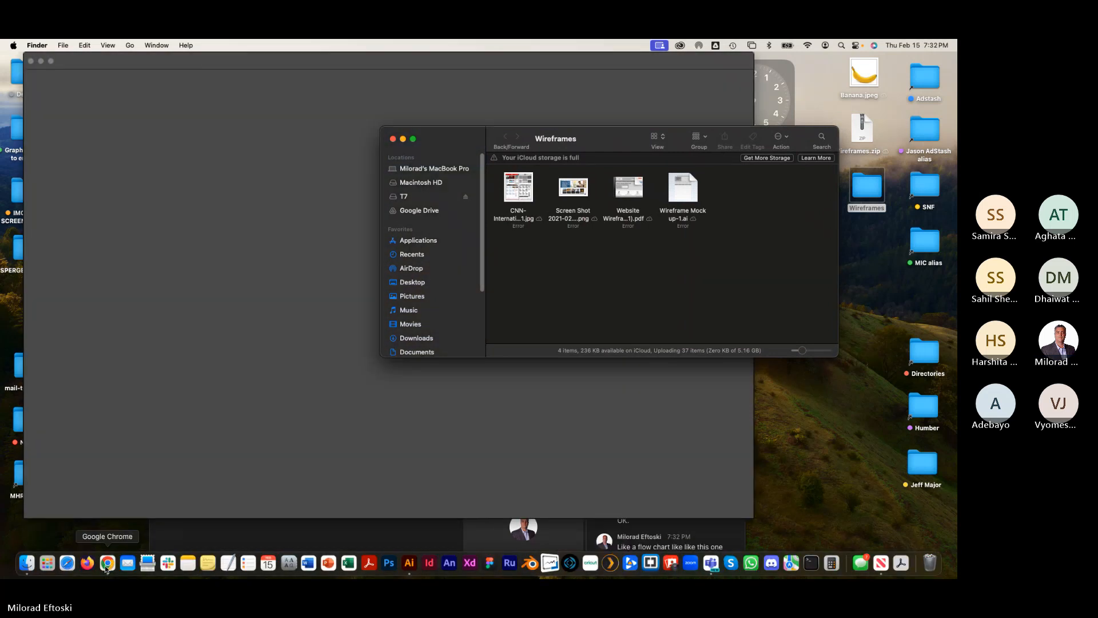
pyautogui.click(106, 564)
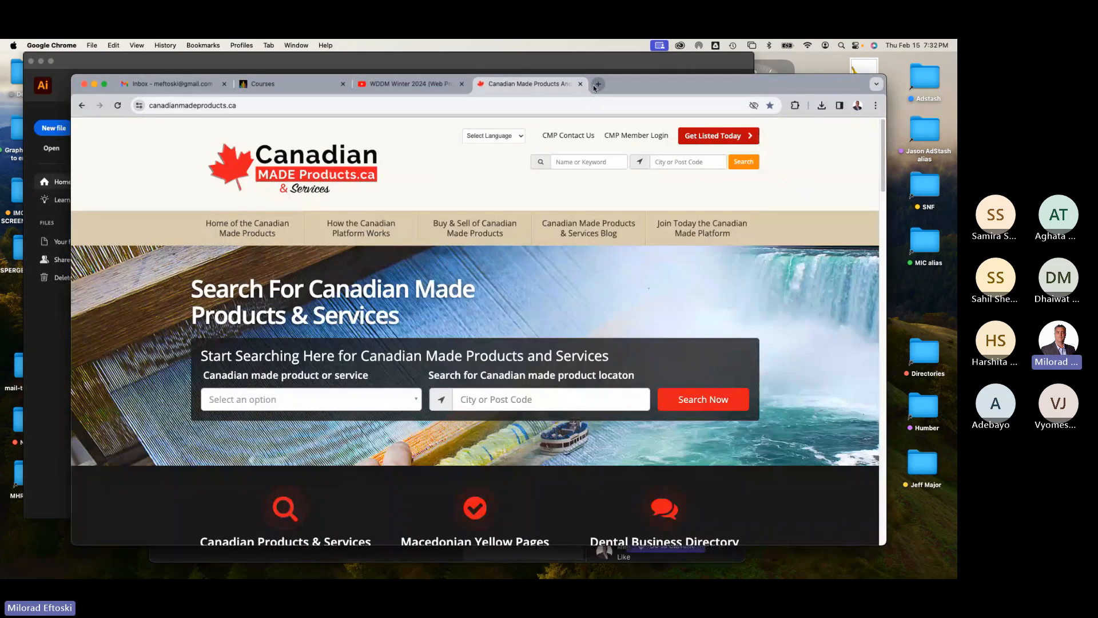
# Step: Open a new browser tab and search Google for ia chart
pyautogui.click(598, 85)
pyautogui.click(423, 294)
pyautogui.write('ia')
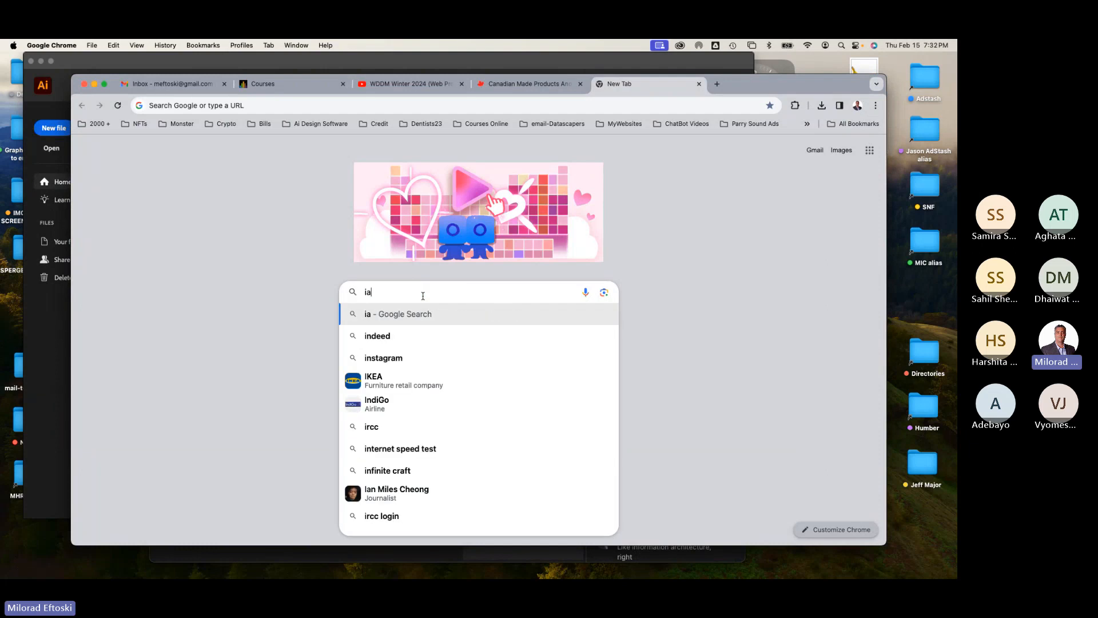
pyautogui.write(' chart')
pyautogui.press('Return')
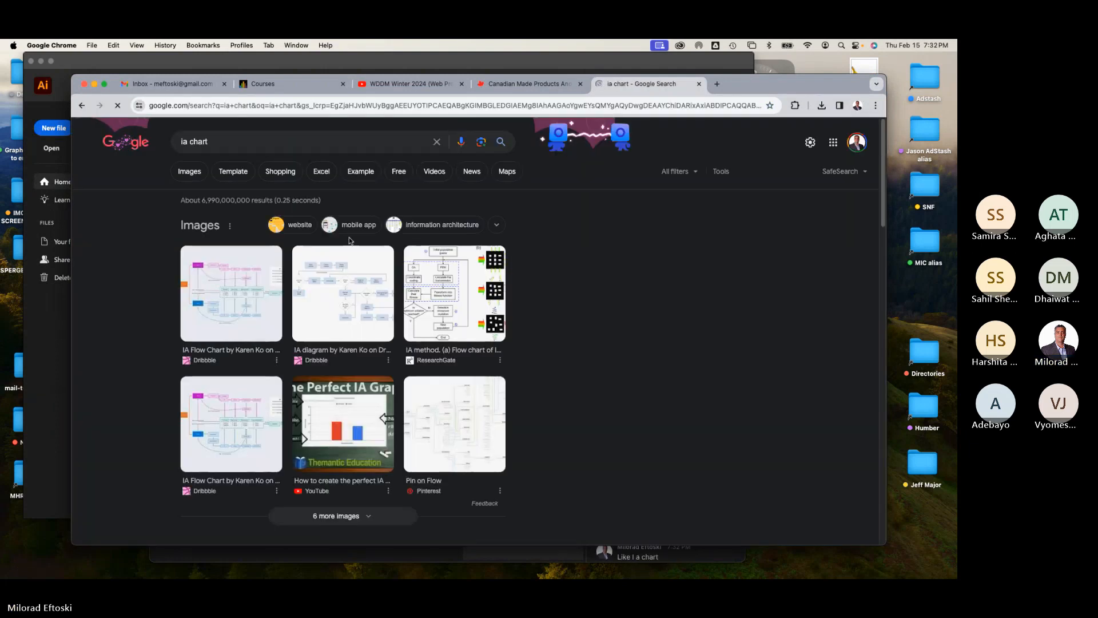
# Step: Browse the image results for ia chart and preview several information architecture flowcharts
pyautogui.click(195, 171)
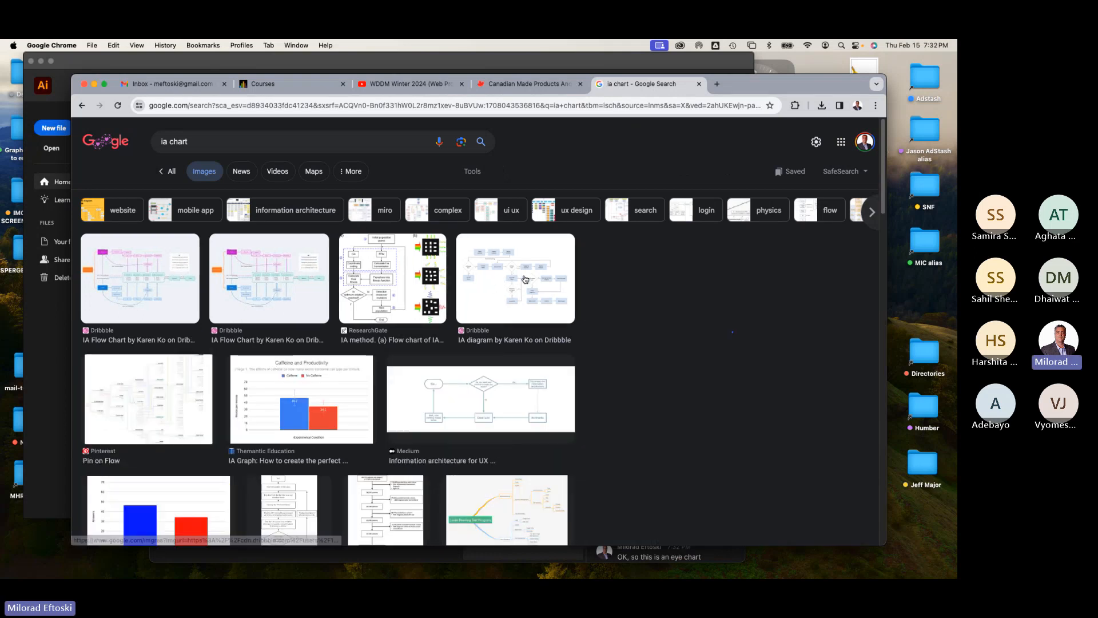
pyautogui.click(525, 280)
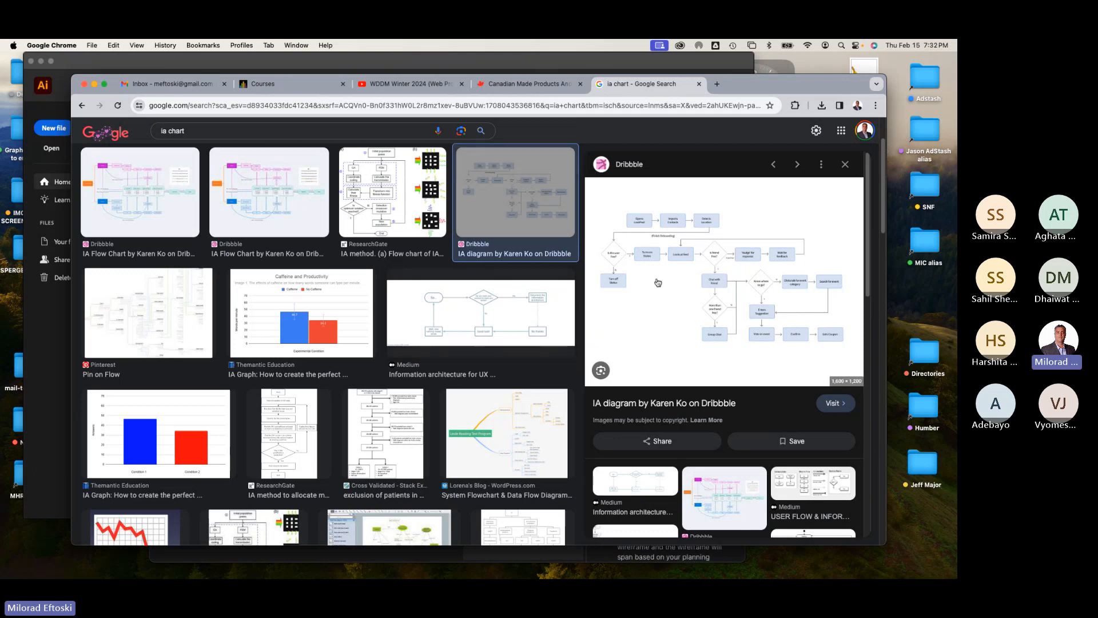
pyautogui.scroll(-2, 676, 301)
pyautogui.scroll(-5, 676, 301)
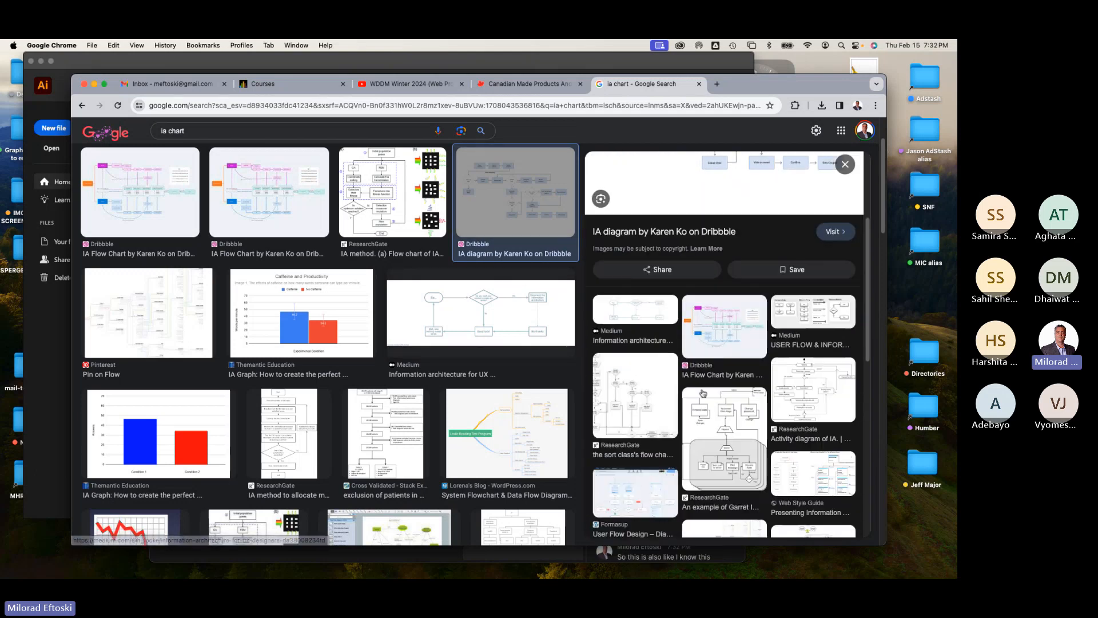
pyautogui.click(719, 345)
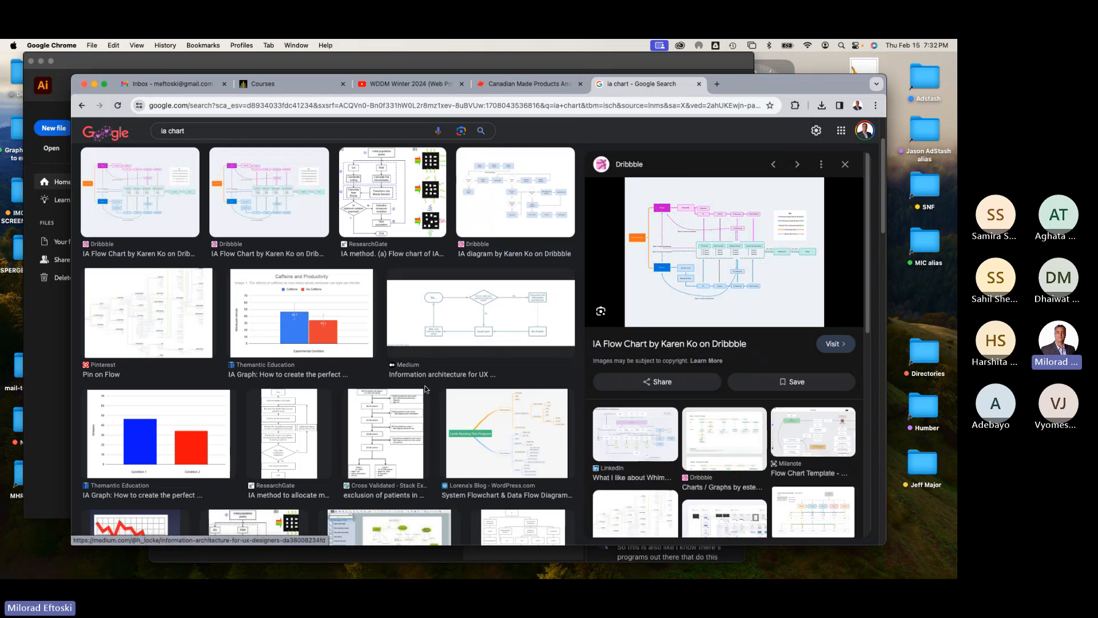
pyautogui.click(182, 335)
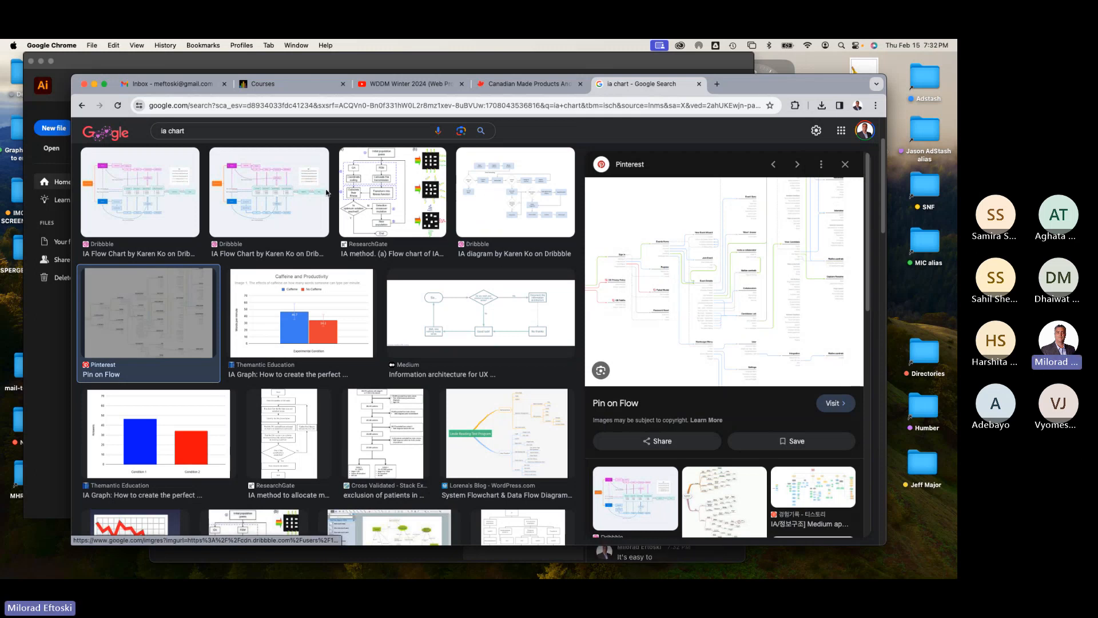
pyautogui.click(298, 196)
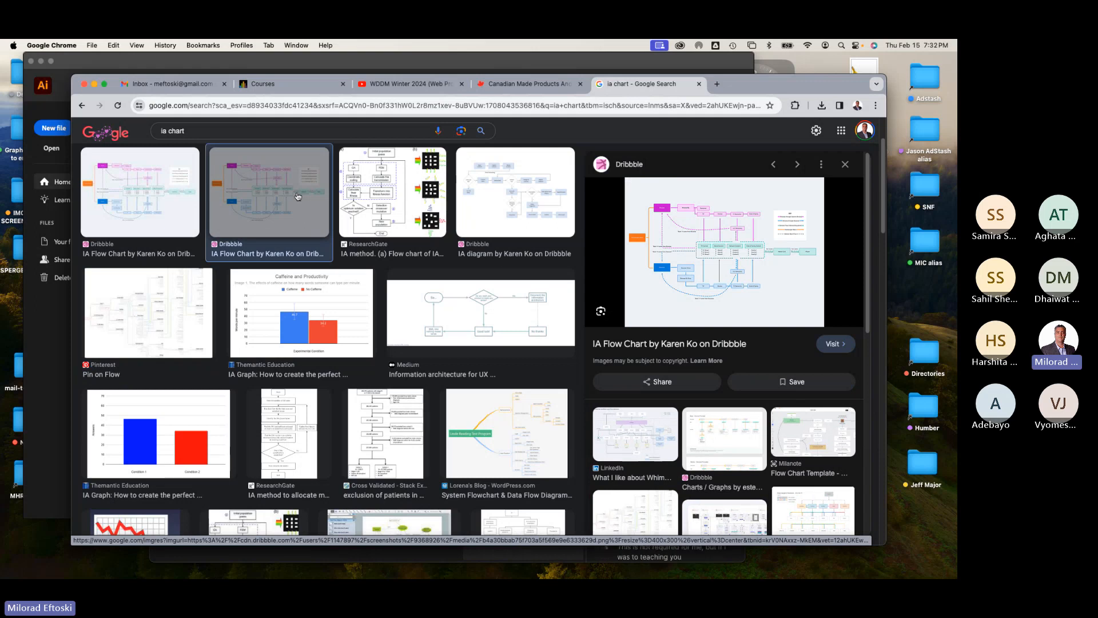
# Step: Preview two more IA flow chart results, then close the image search tab
pyautogui.click(140, 195)
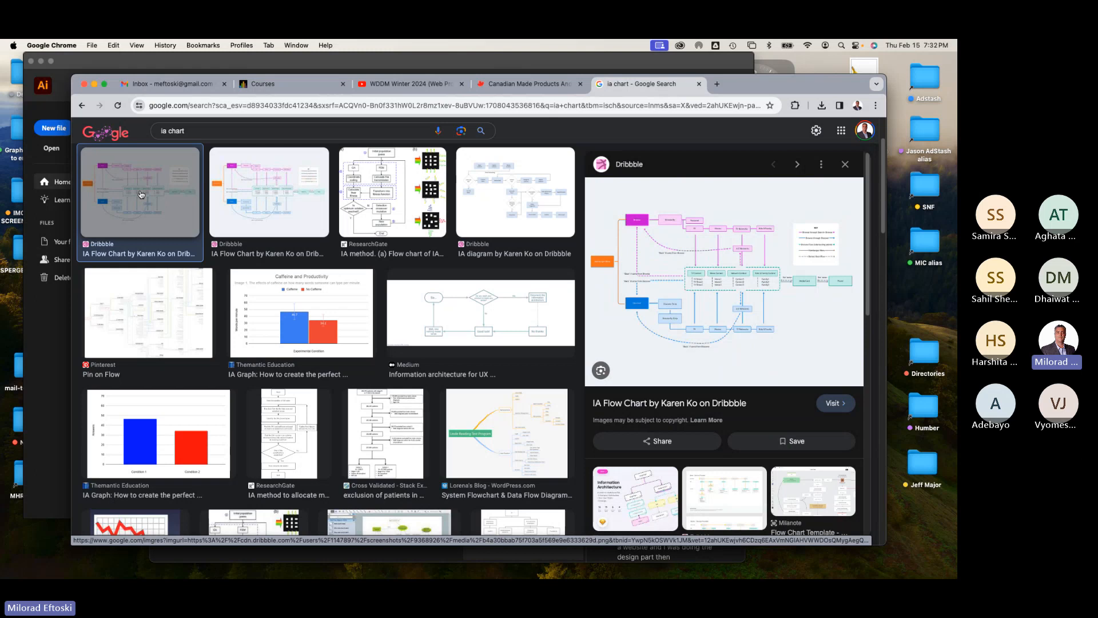
pyautogui.click(260, 185)
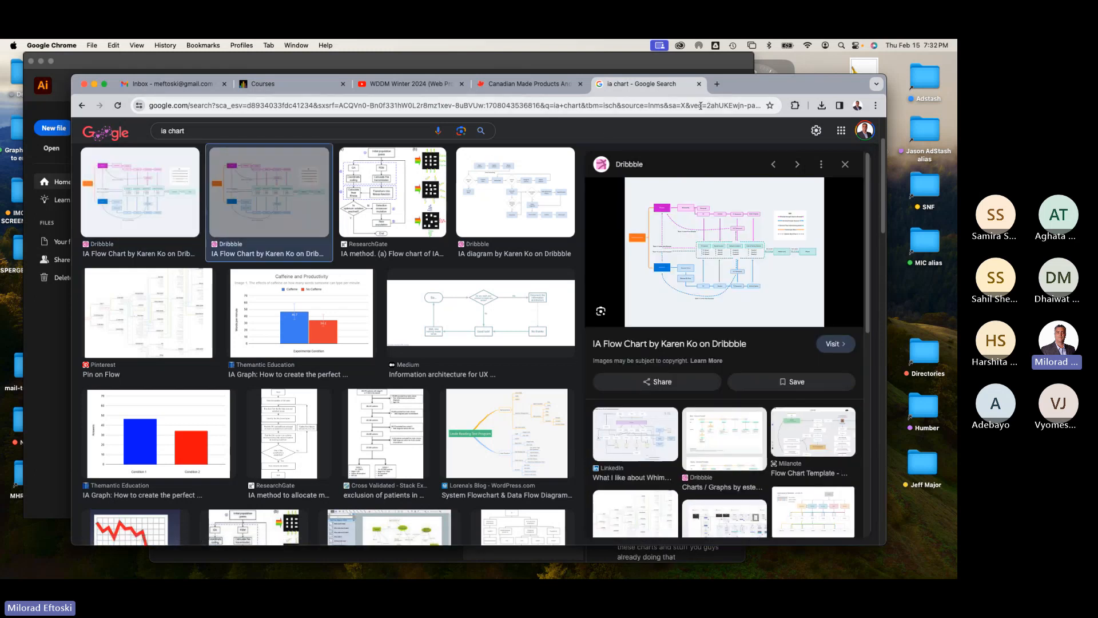
pyautogui.click(699, 84)
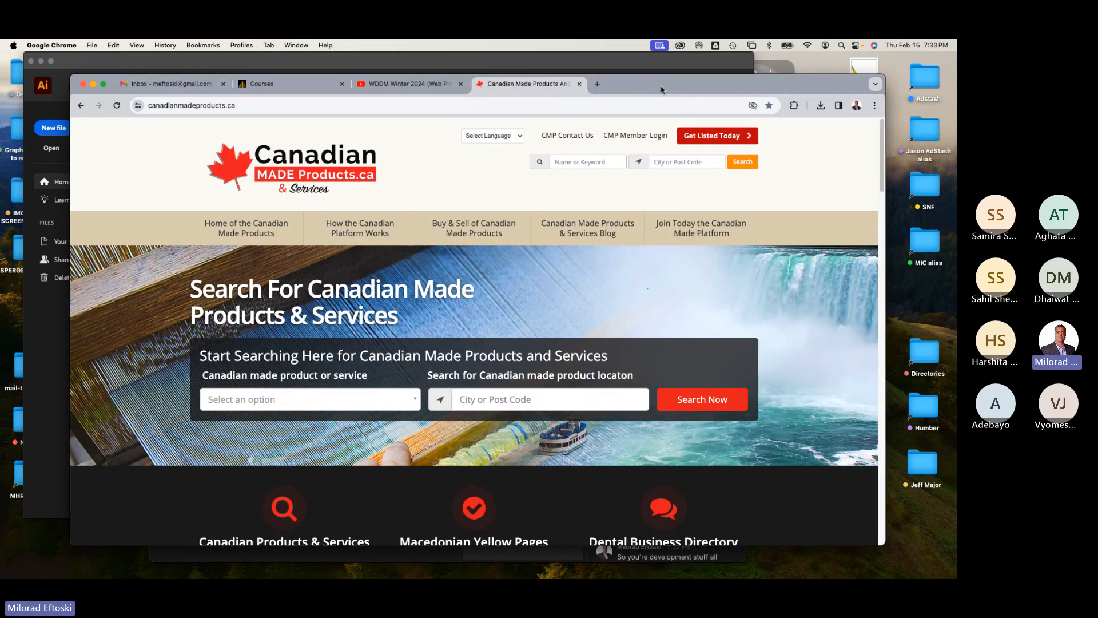
# Step: Start a new Illustrator document using the Web-Large preset at 1920 x 1080 px
pyautogui.moveTo(666, 84)
pyautogui.mouseDown()
pyautogui.moveTo(654, 61)
pyautogui.moveTo(658, 82)
pyautogui.mouseUp()
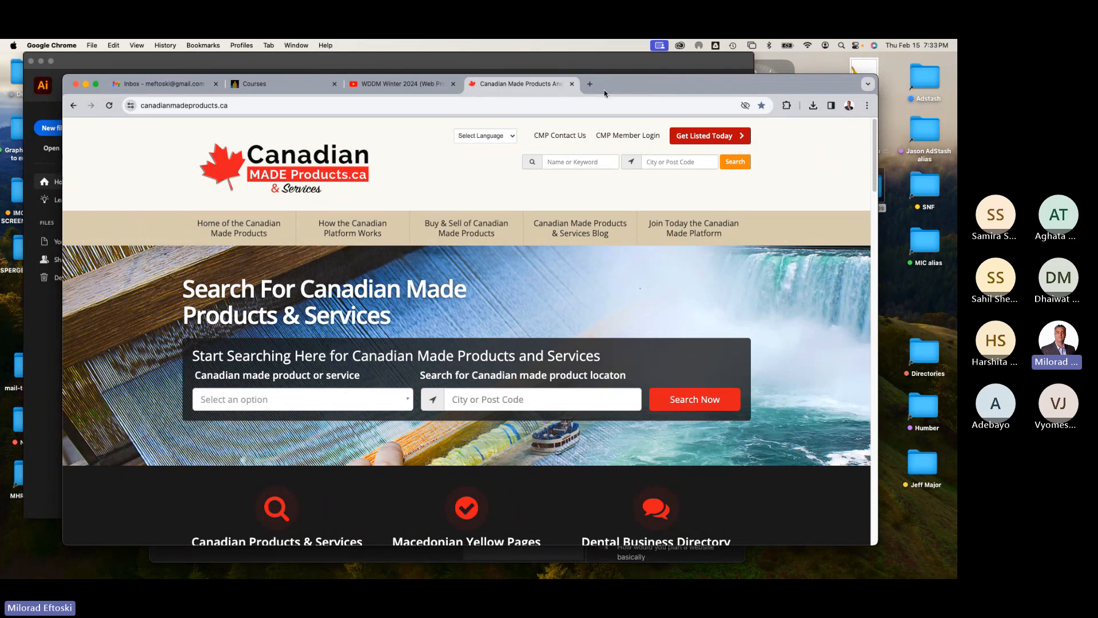
pyautogui.click(329, 189)
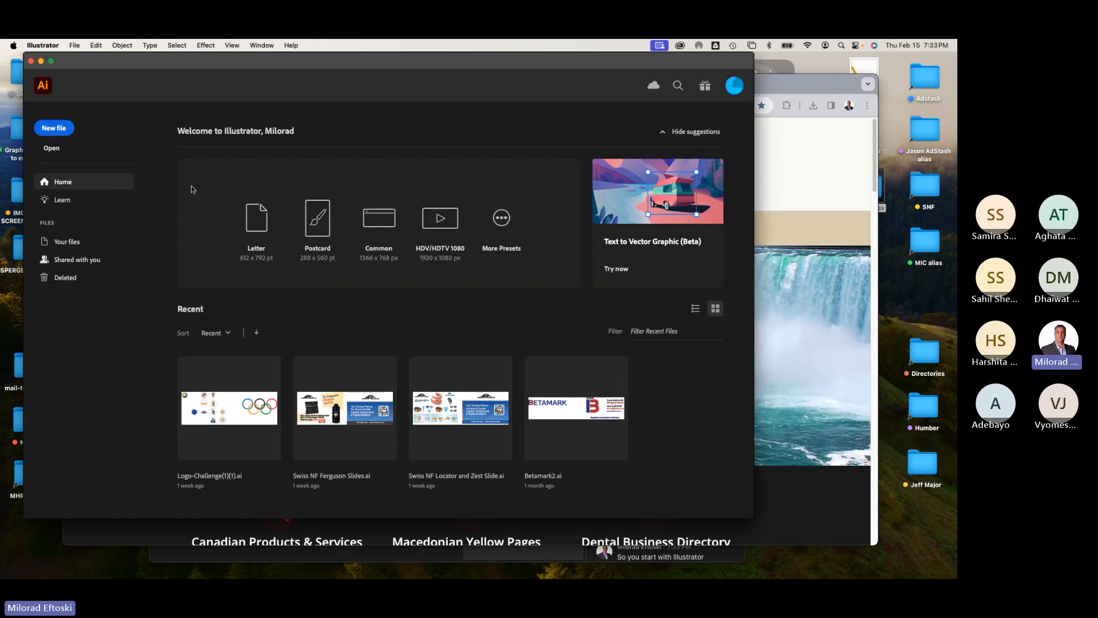
pyautogui.click(59, 132)
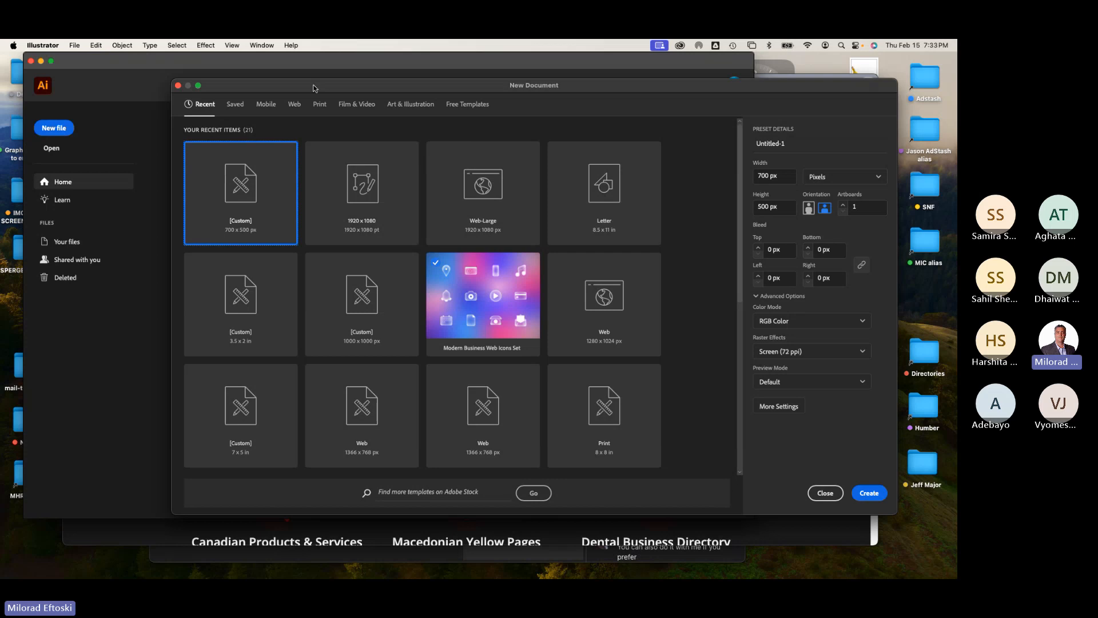
pyautogui.moveTo(314, 86)
pyautogui.mouseDown()
pyautogui.moveTo(329, 84)
pyautogui.moveTo(312, 85)
pyautogui.mouseUp()
pyautogui.click(296, 106)
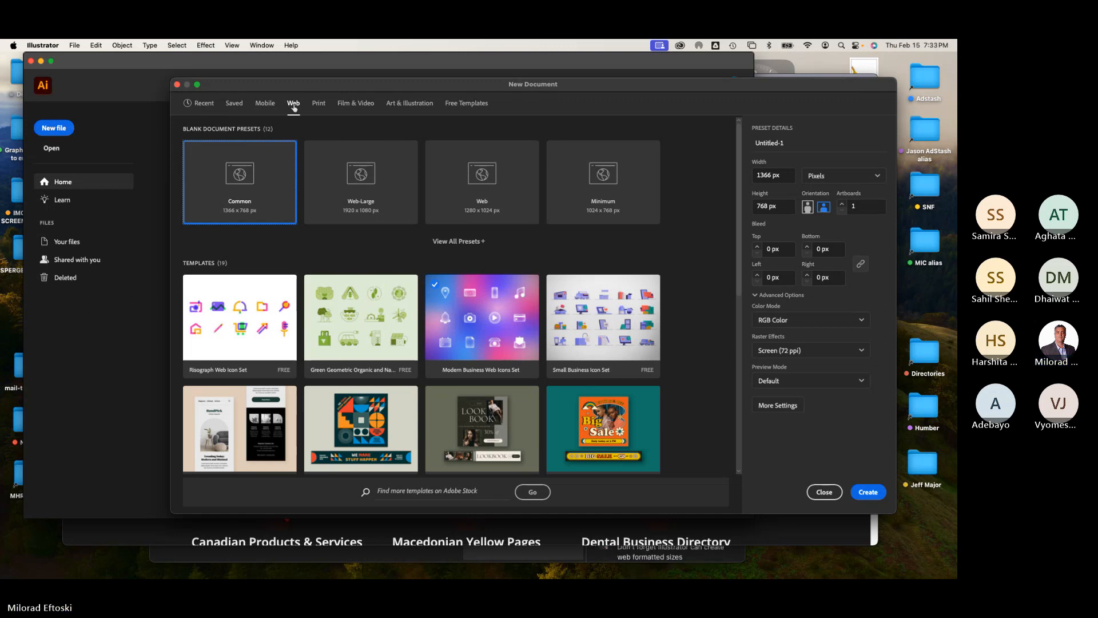
pyautogui.click(341, 195)
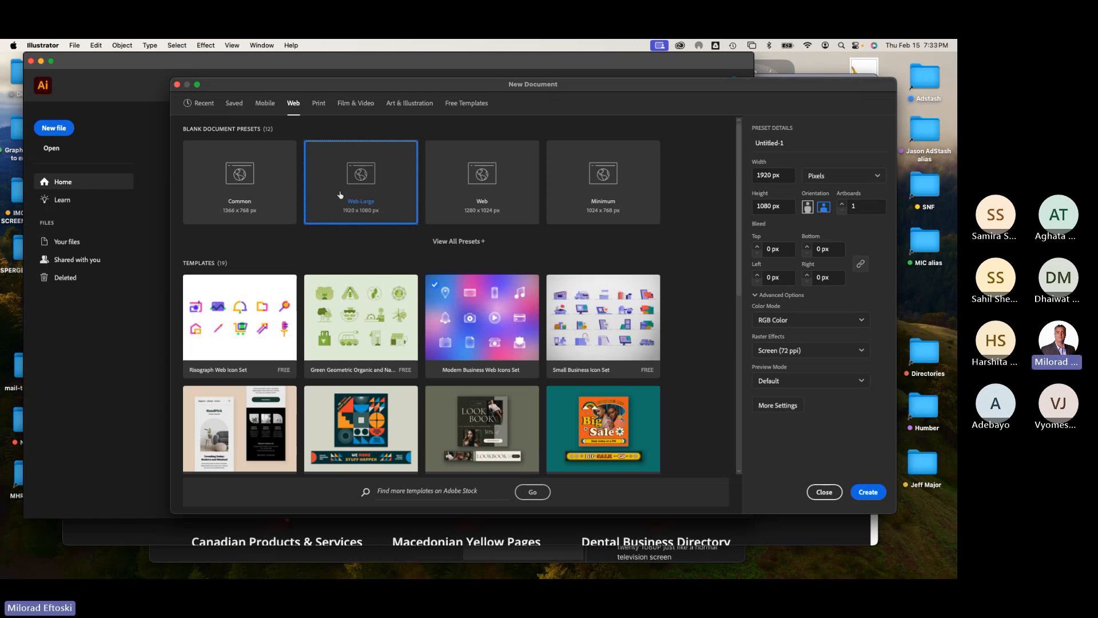
pyautogui.click(778, 176)
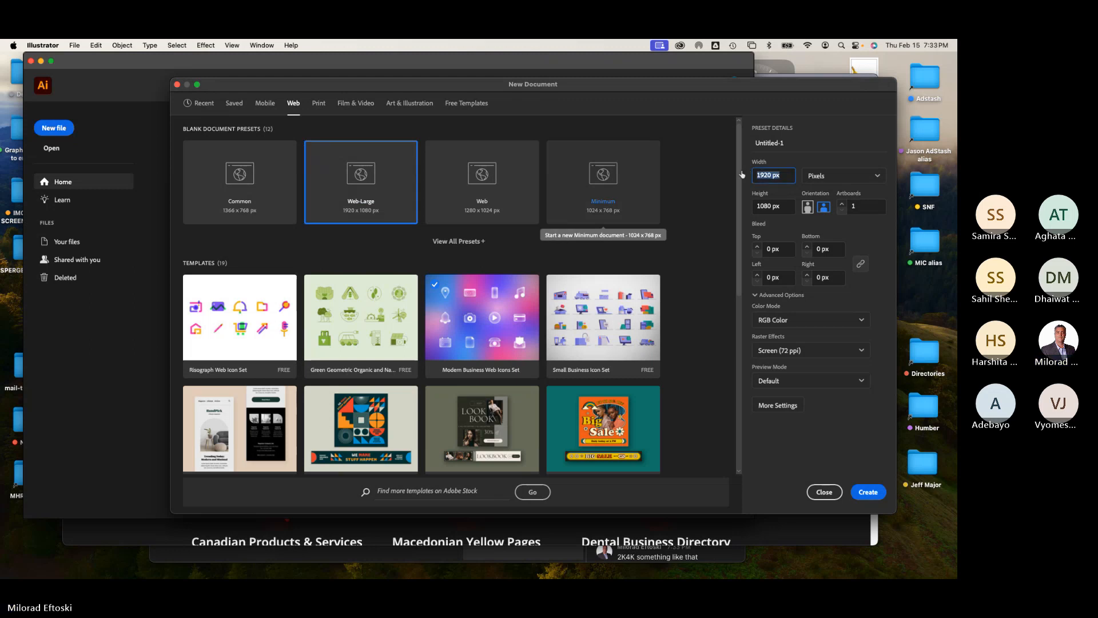
pyautogui.click(784, 207)
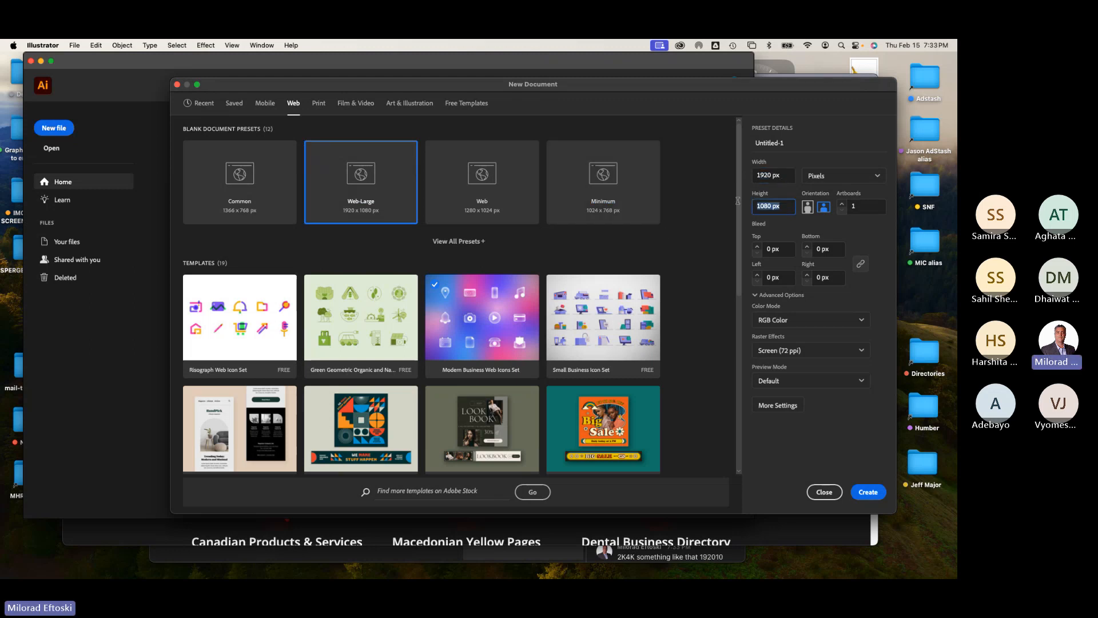
pyautogui.click(868, 492)
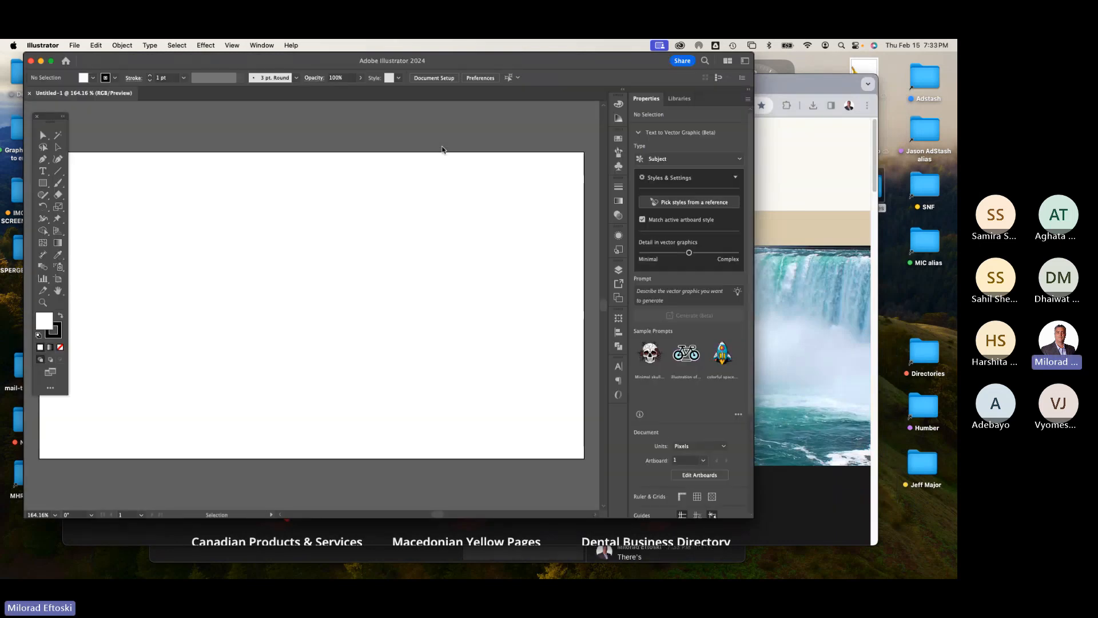
# Step: Rearrange the Illustrator window, bring the browser forward, search Google for amazon in a new tab and open Amazon.ca
pyautogui.moveTo(308, 62); pyautogui.dragTo(376, 62)
pyautogui.moveTo(821, 517); pyautogui.dragTo(883, 536)
pyautogui.click(759, 541)
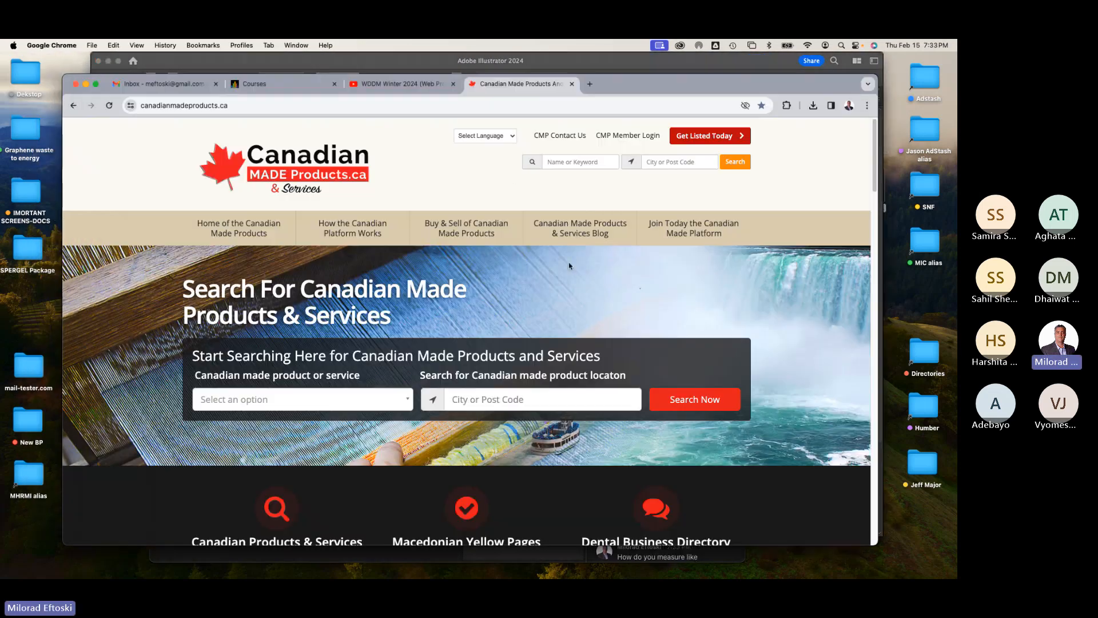
pyautogui.click(590, 85)
pyautogui.write('amazon')
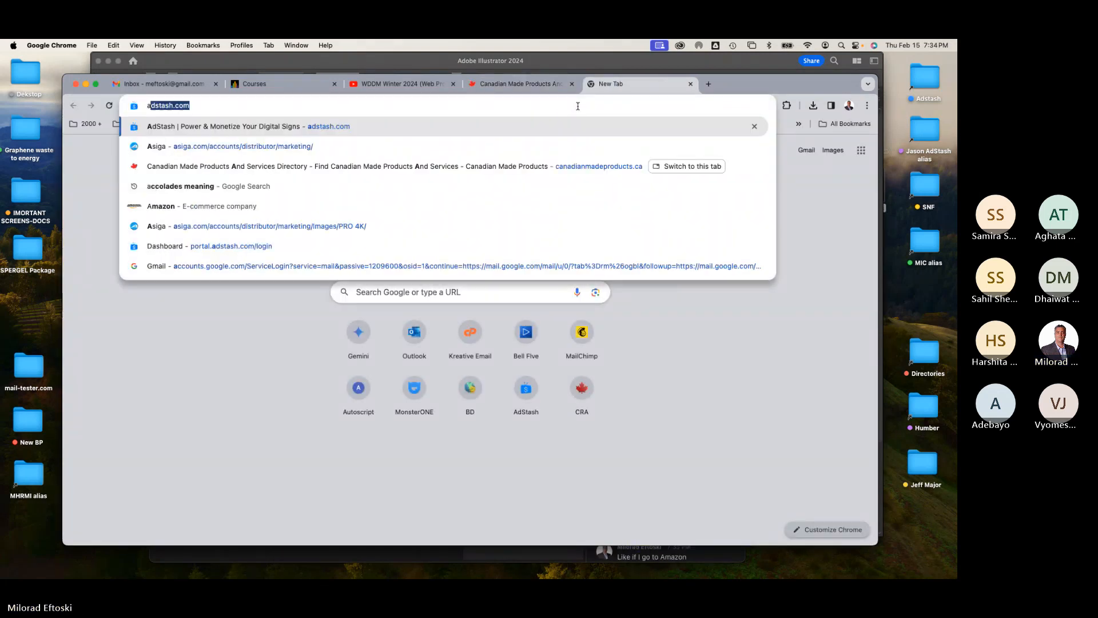
pyautogui.press('Return')
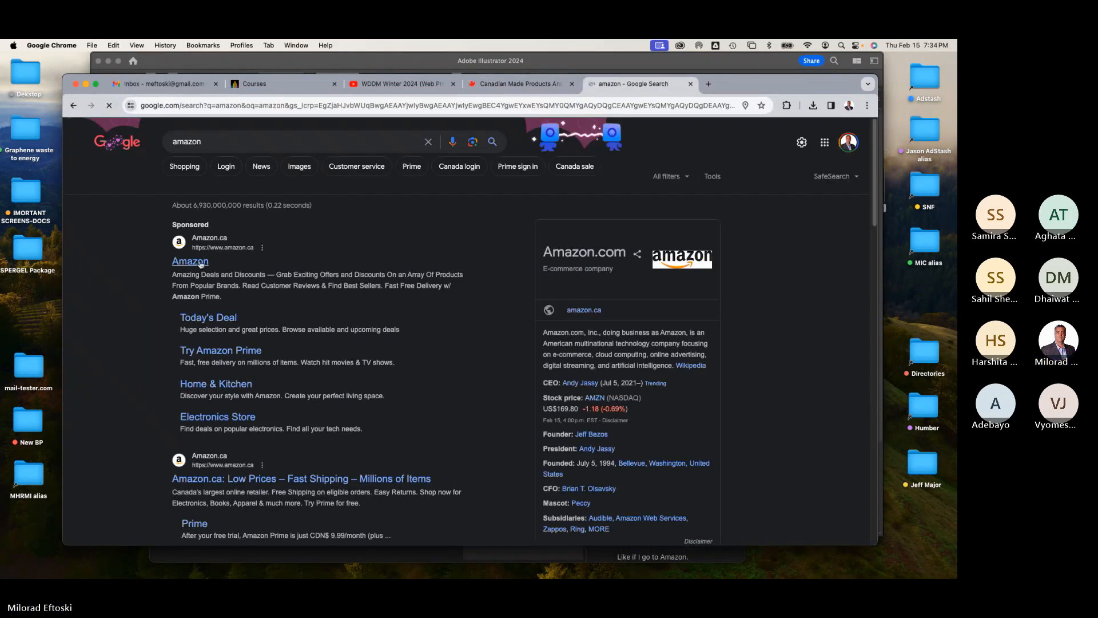
pyautogui.click(190, 260)
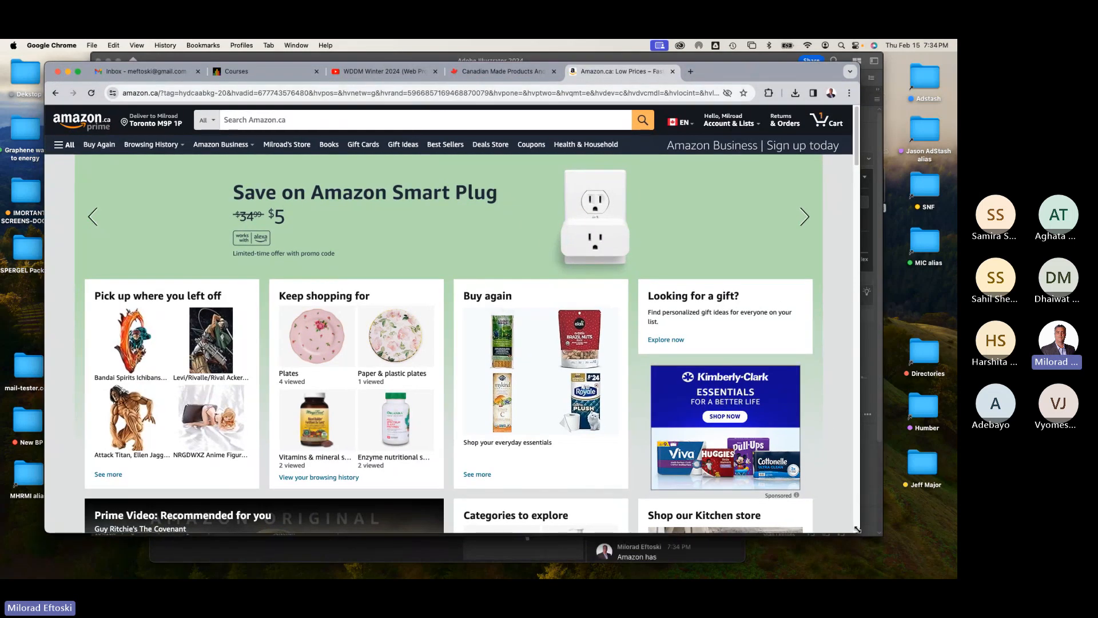
# Step: Enlarge the browser window, scroll through the Amazon.ca home page and measure its content area
pyautogui.moveTo(858, 532); pyautogui.dragTo(950, 559)
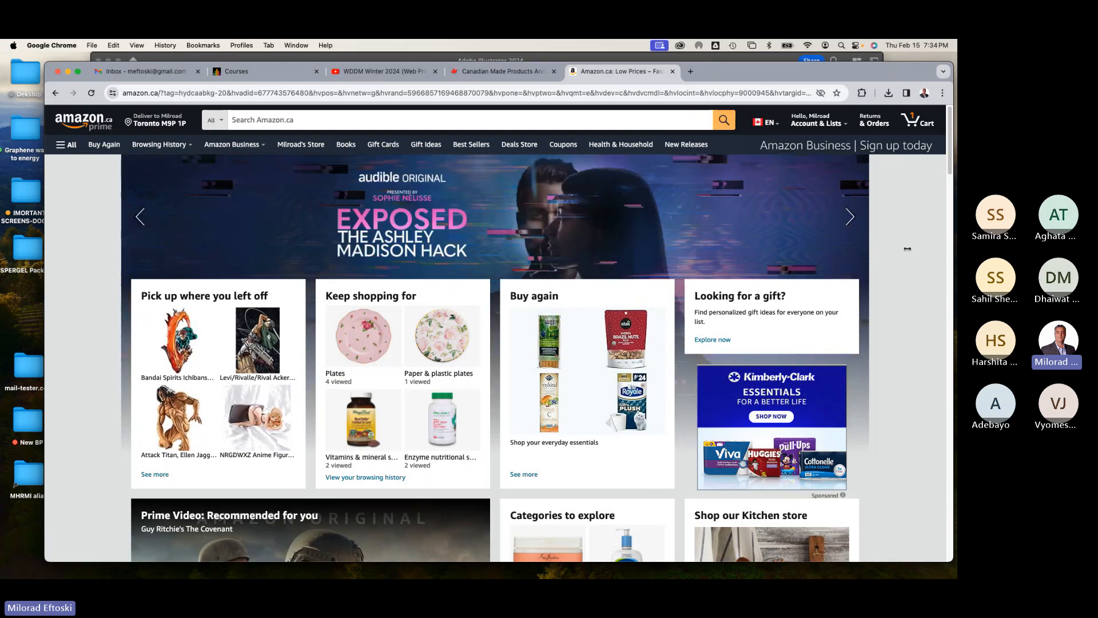
pyautogui.moveTo(908, 249)
pyautogui.mouseDown()
pyautogui.moveTo(943, 259)
pyautogui.moveTo(898, 255)
pyautogui.mouseUp()
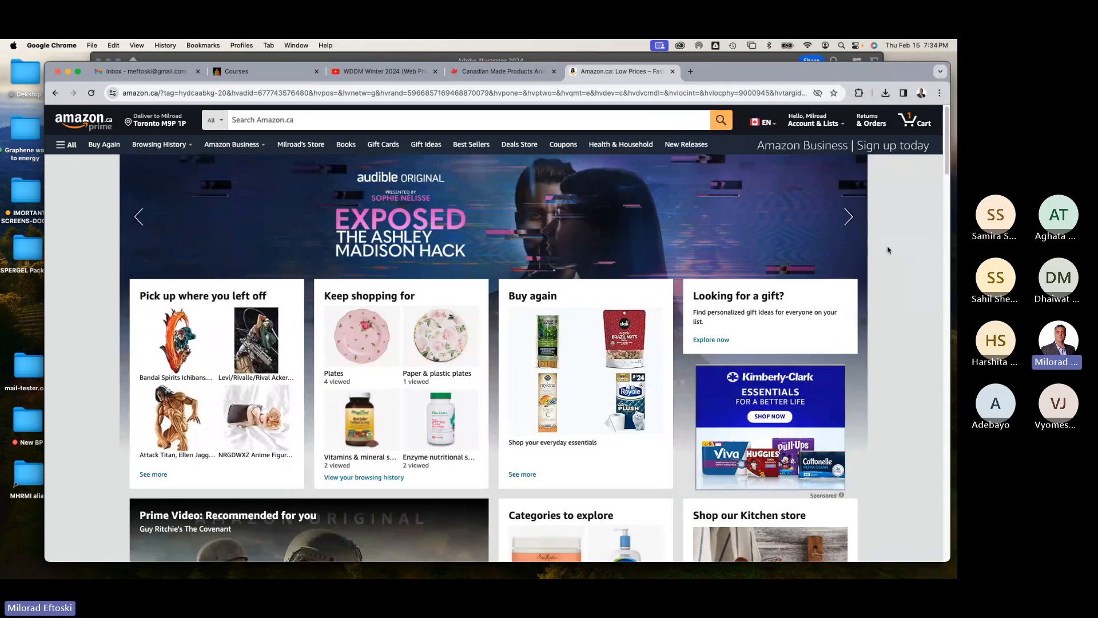
pyautogui.scroll(-10, 885, 284)
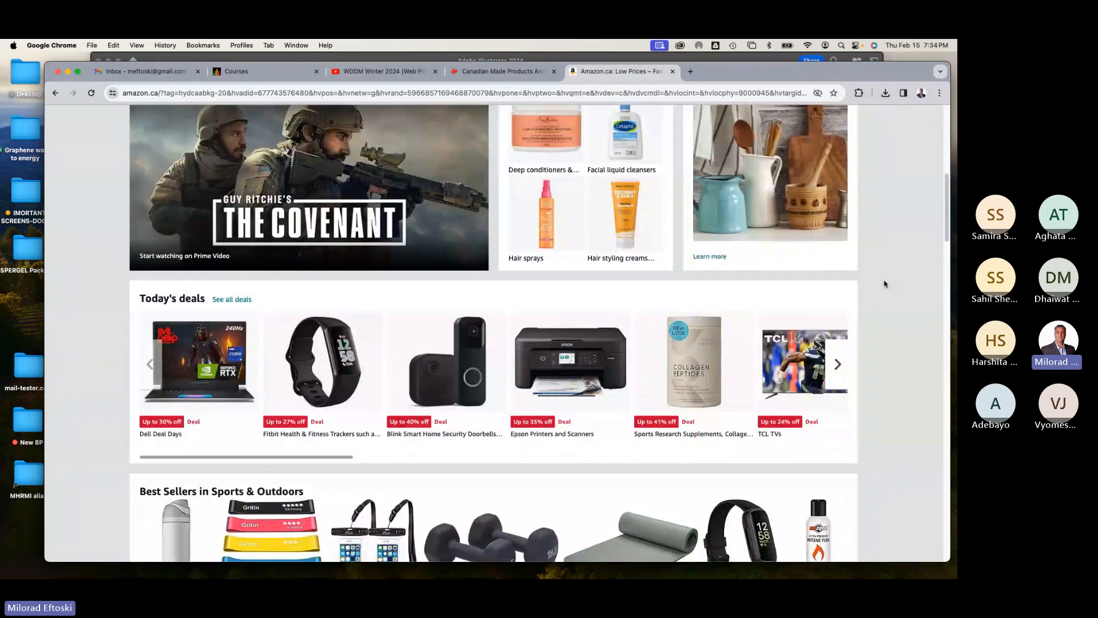
pyautogui.scroll(-12, 884, 284)
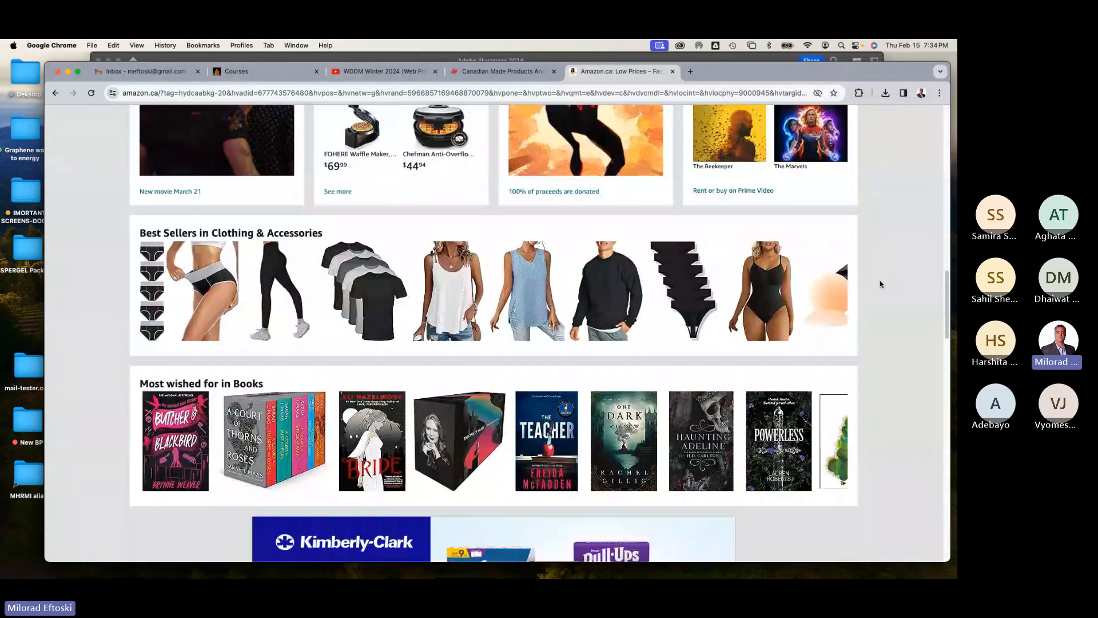
pyautogui.scroll(20, 880, 283)
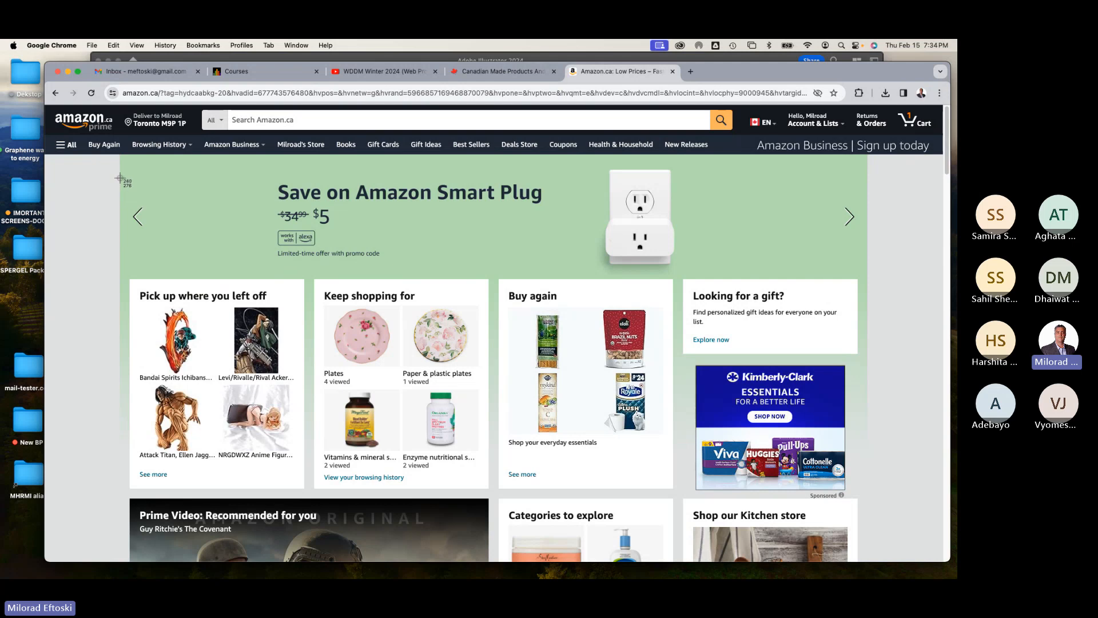
pyautogui.moveTo(120, 178); pyautogui.dragTo(868, 359)
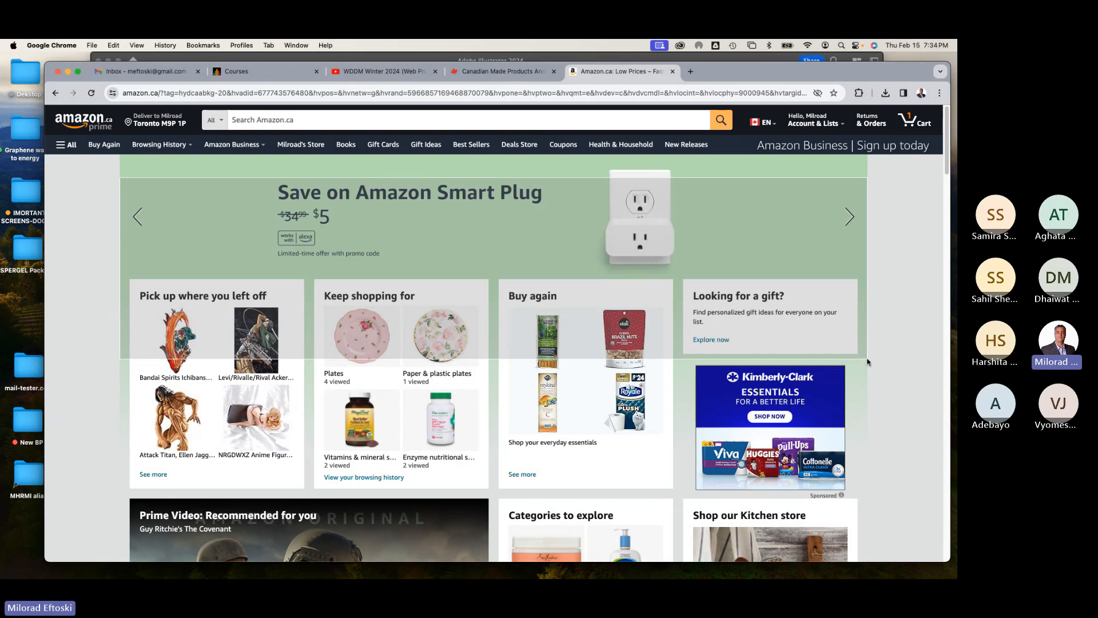
pyautogui.moveTo(867, 362); pyautogui.dragTo(867, 361)
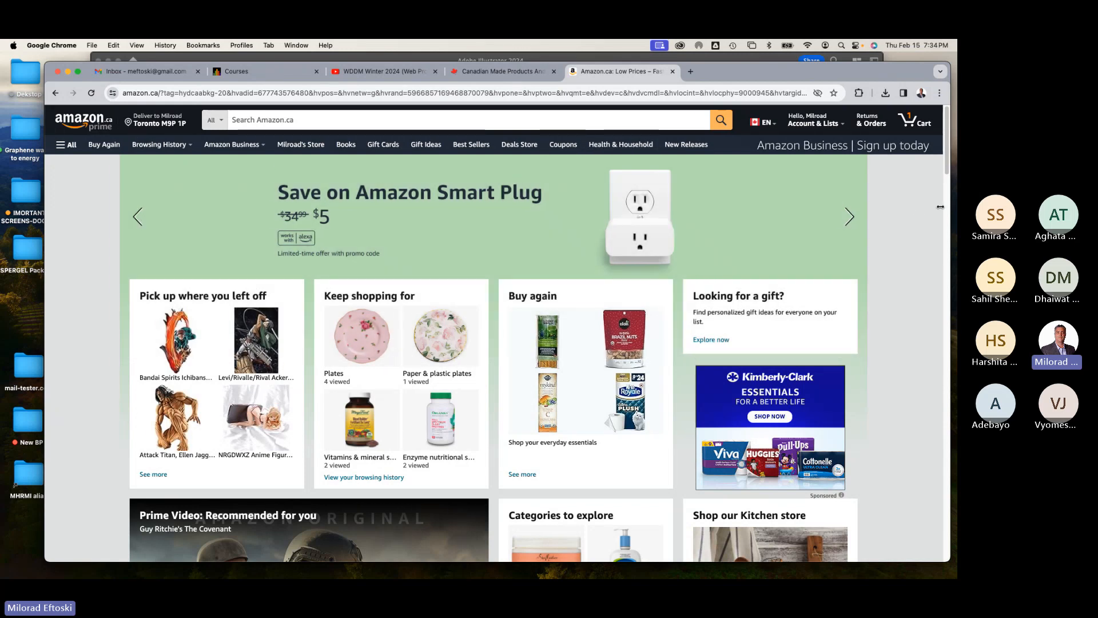
# Step: Narrow the browser window and widen it again to show the Amazon page's responsive layout
pyautogui.moveTo(941, 207); pyautogui.dragTo(343, 207)
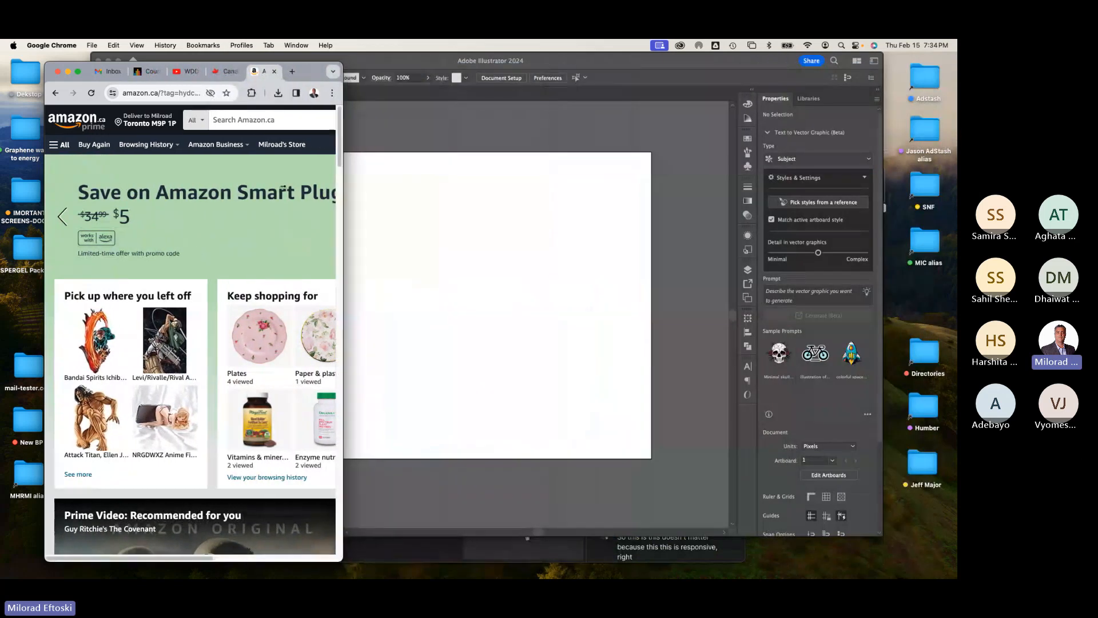
pyautogui.moveTo(284, 187); pyautogui.dragTo(218, 187)
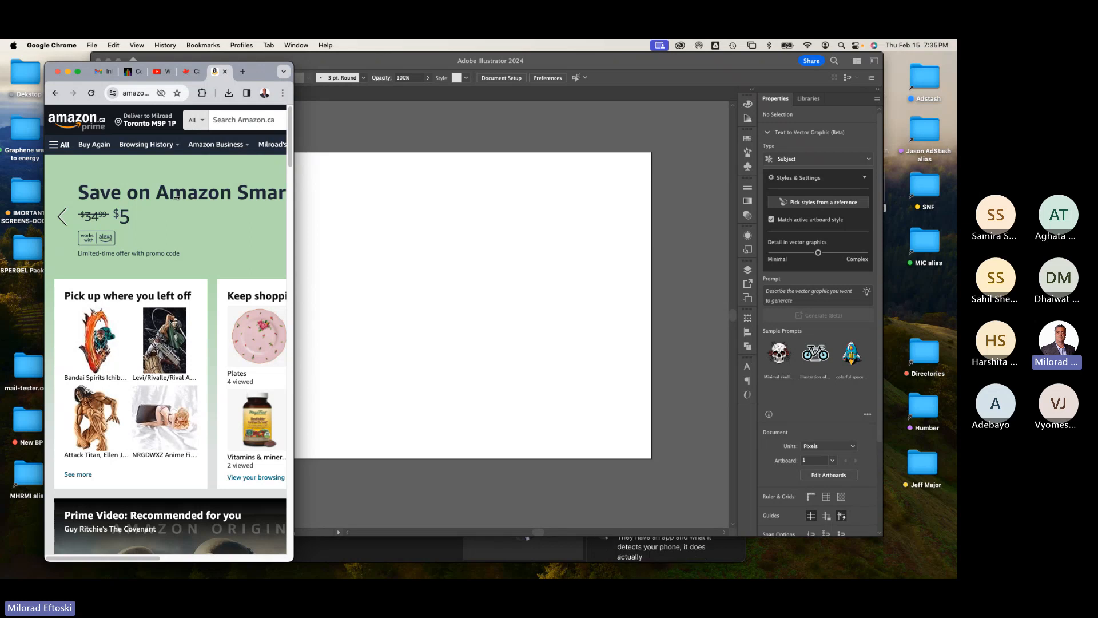
pyautogui.moveTo(293, 203); pyautogui.dragTo(850, 222)
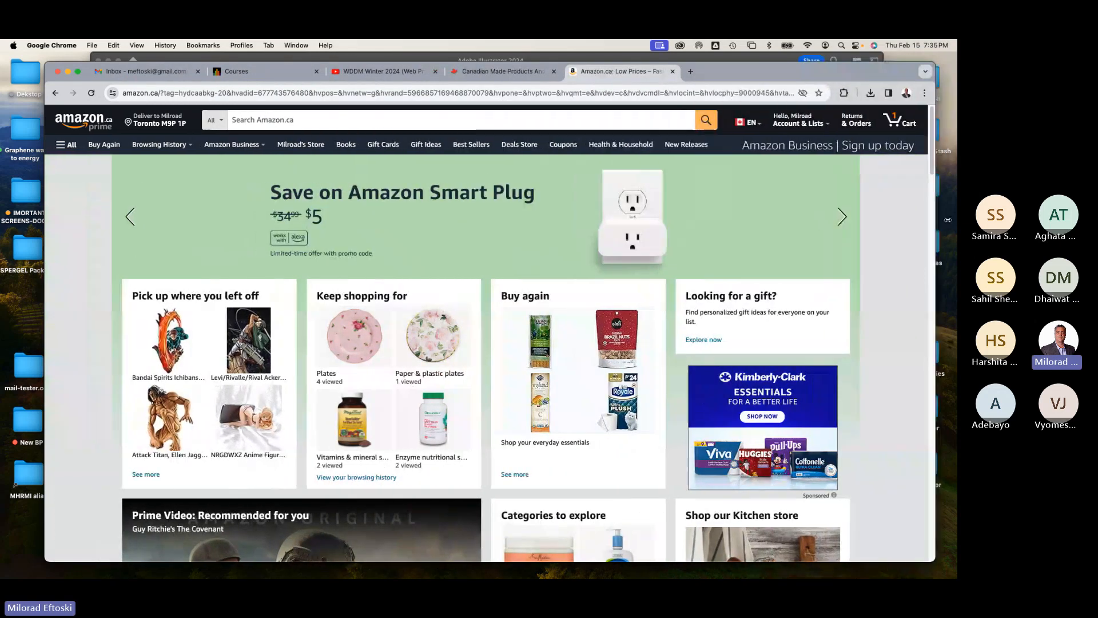
# Step: Open the Amazon page's source code and zoom the source view in
pyautogui.rightClick(900, 221)
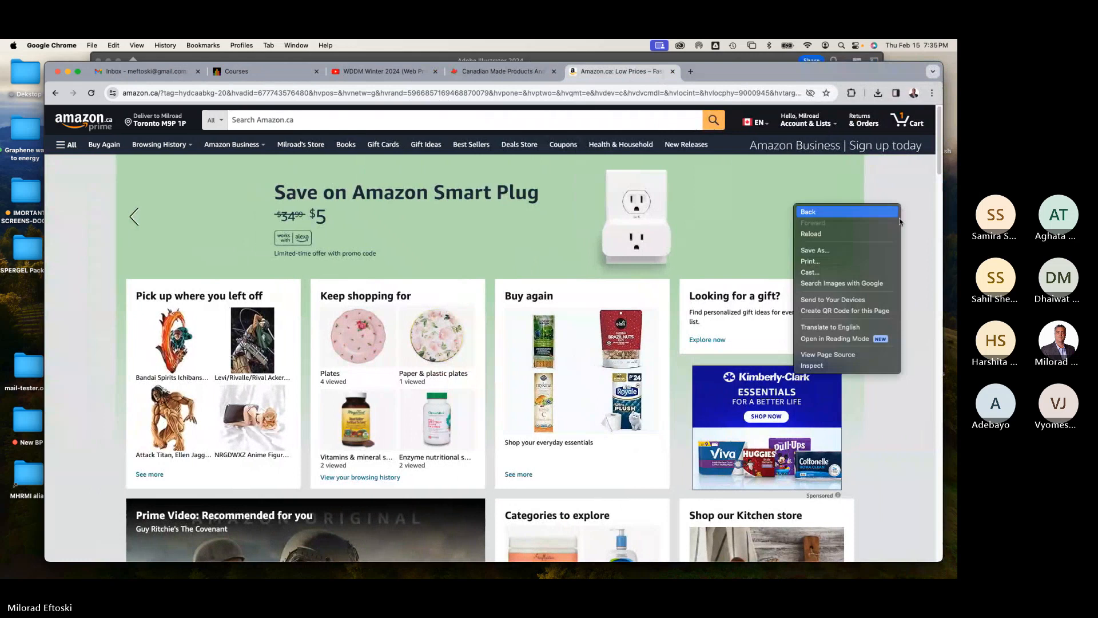
pyautogui.click(831, 355)
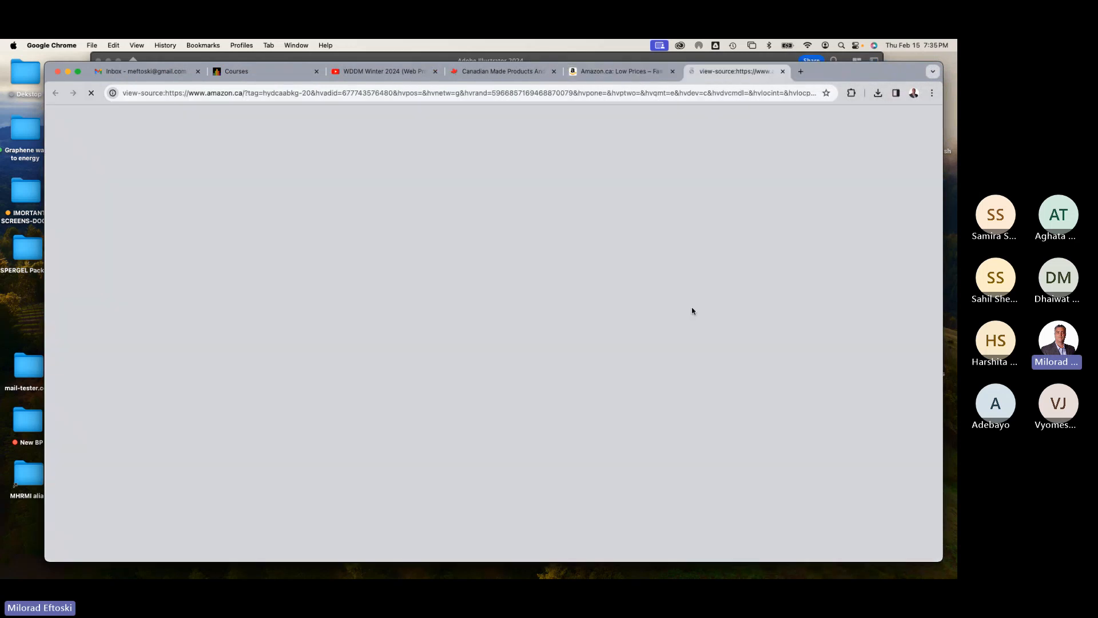
pyautogui.press('super+equal')
pyautogui.press('super+equal')
pyautogui.press('super+equal')
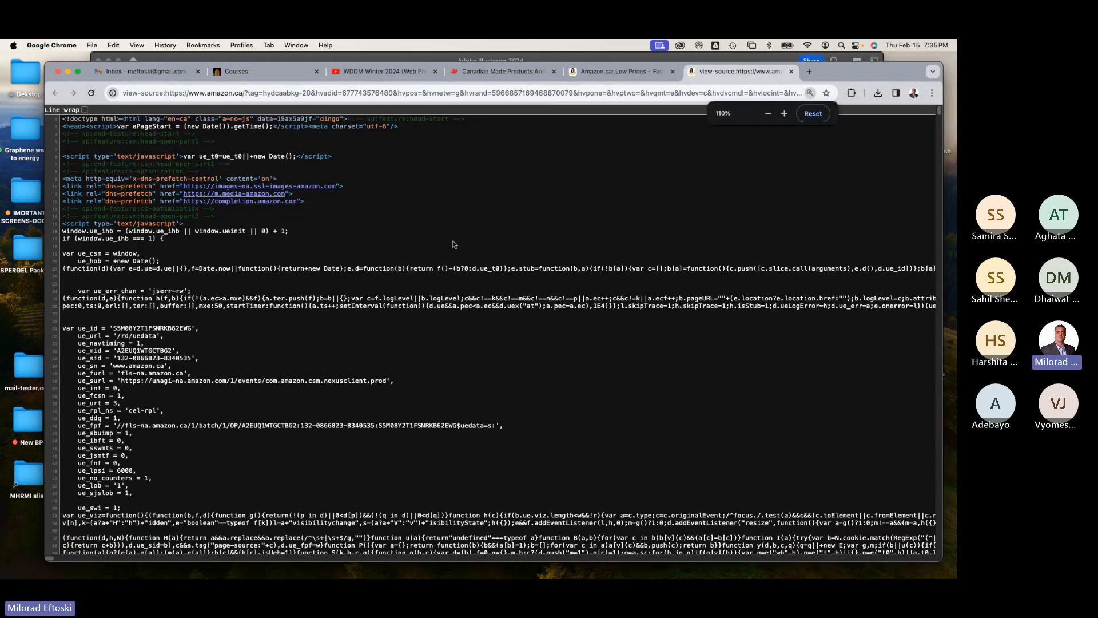
# Step: Scroll through the Amazon page source code
pyautogui.scroll(-10, 545, 365)
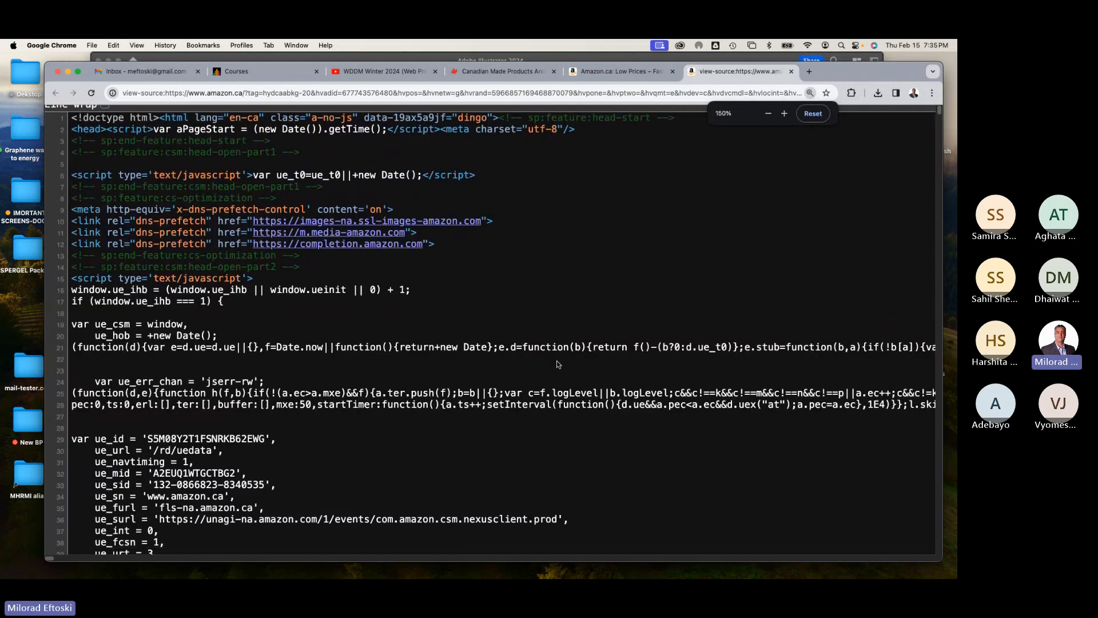
pyautogui.scroll(-20, 545, 364)
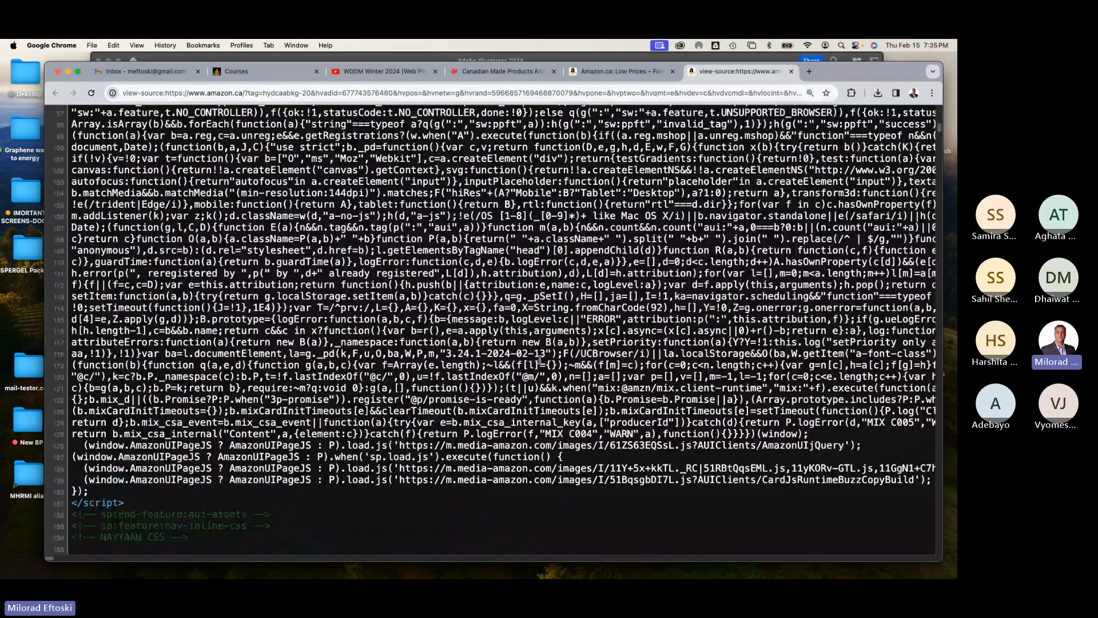
pyautogui.scroll(-20, 533, 359)
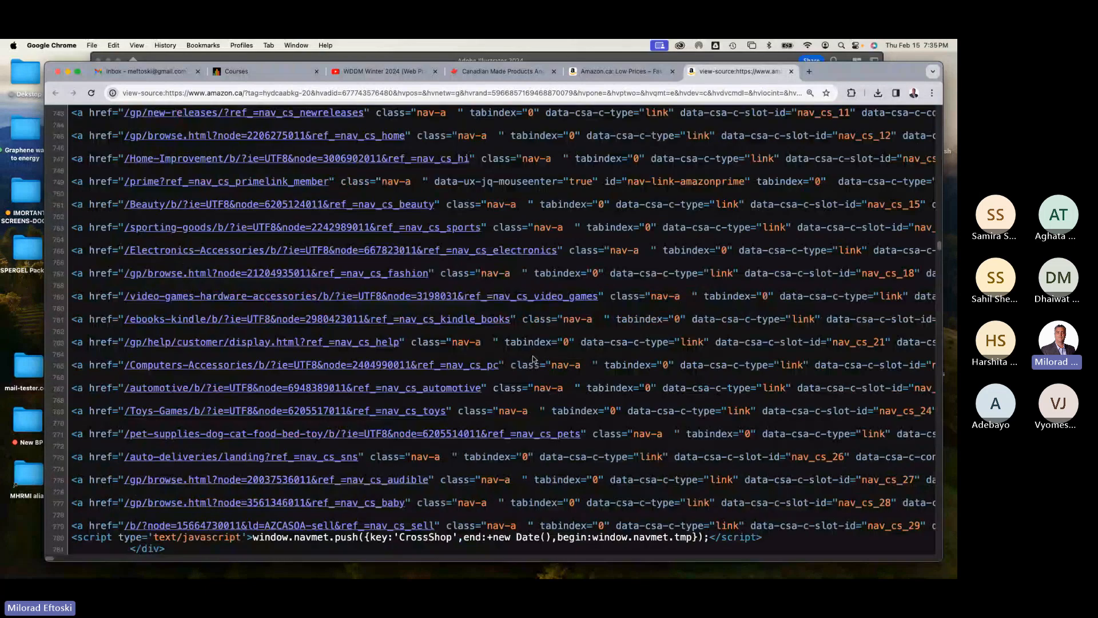
pyautogui.scroll(-16, 533, 359)
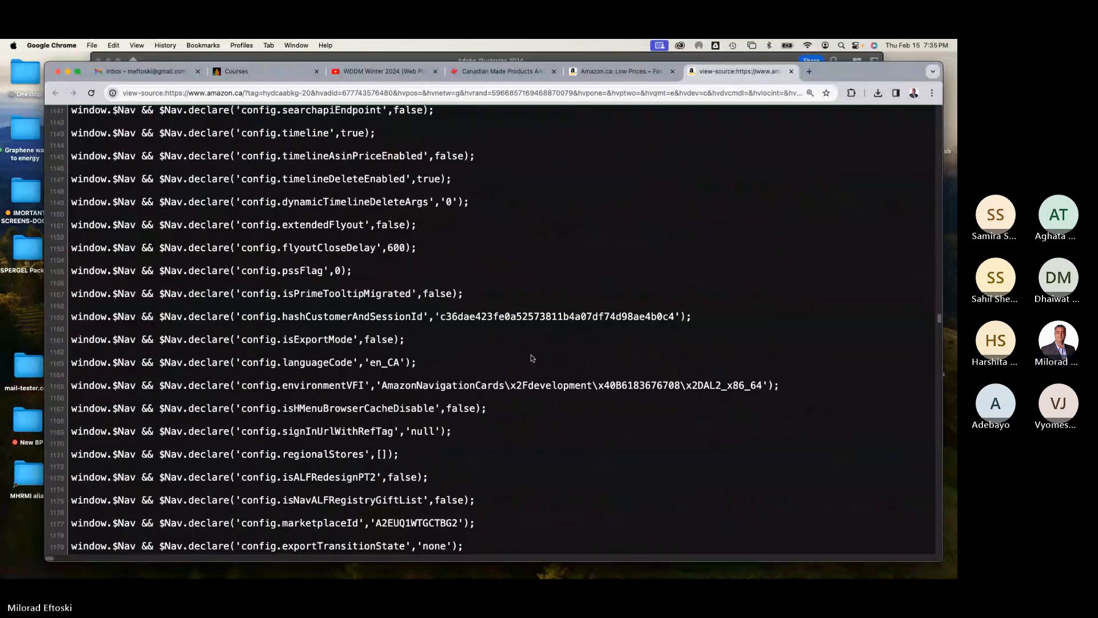
pyautogui.scroll(-20, 529, 354)
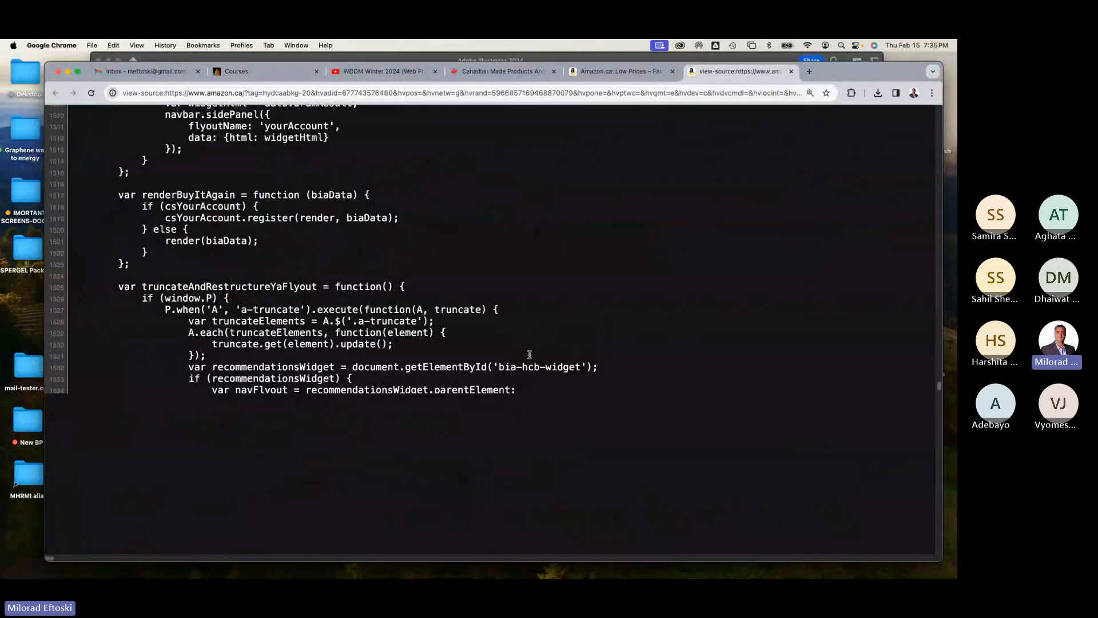
pyautogui.scroll(-20, 526, 352)
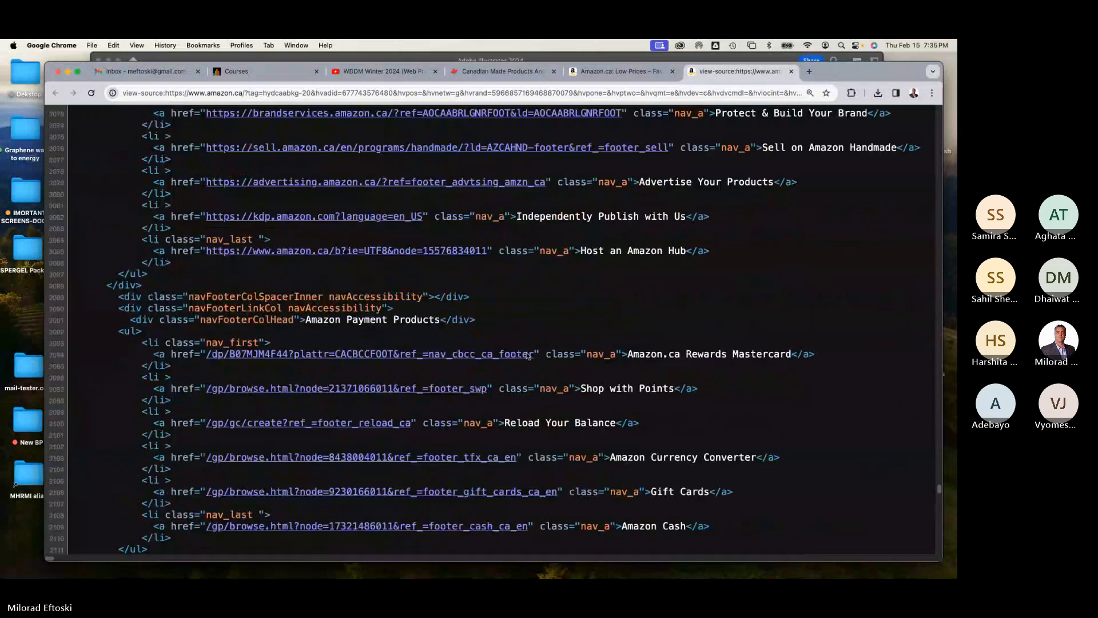
pyautogui.scroll(-5, 514, 357)
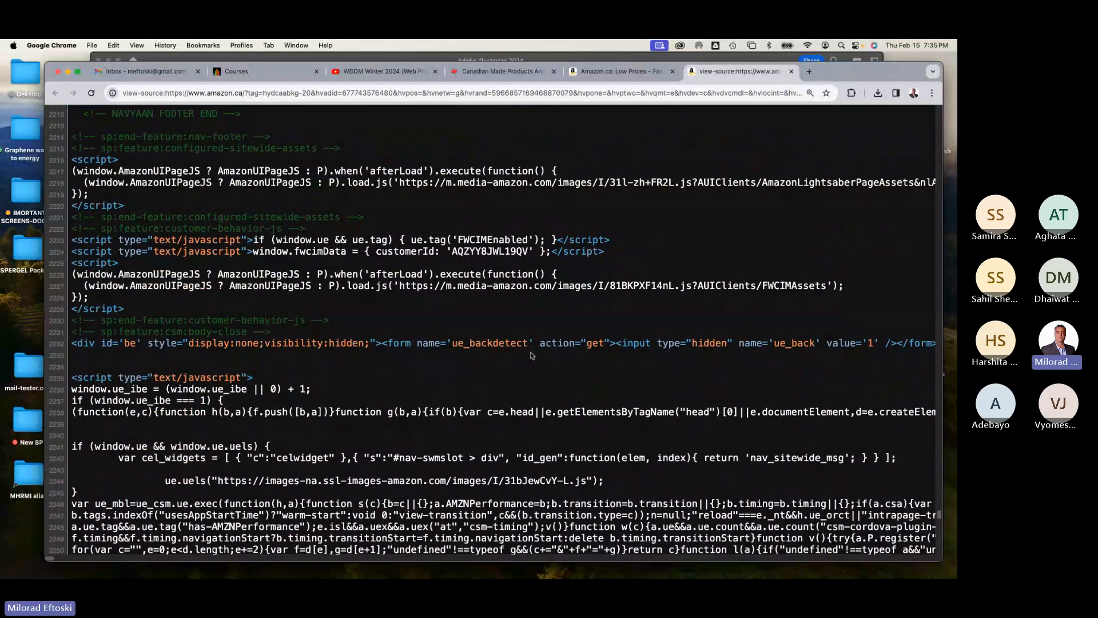
# Step: Highlight the ASCII cat comment at the end of the Amazon page source and close the source tab
pyautogui.scroll(-3, 520, 353)
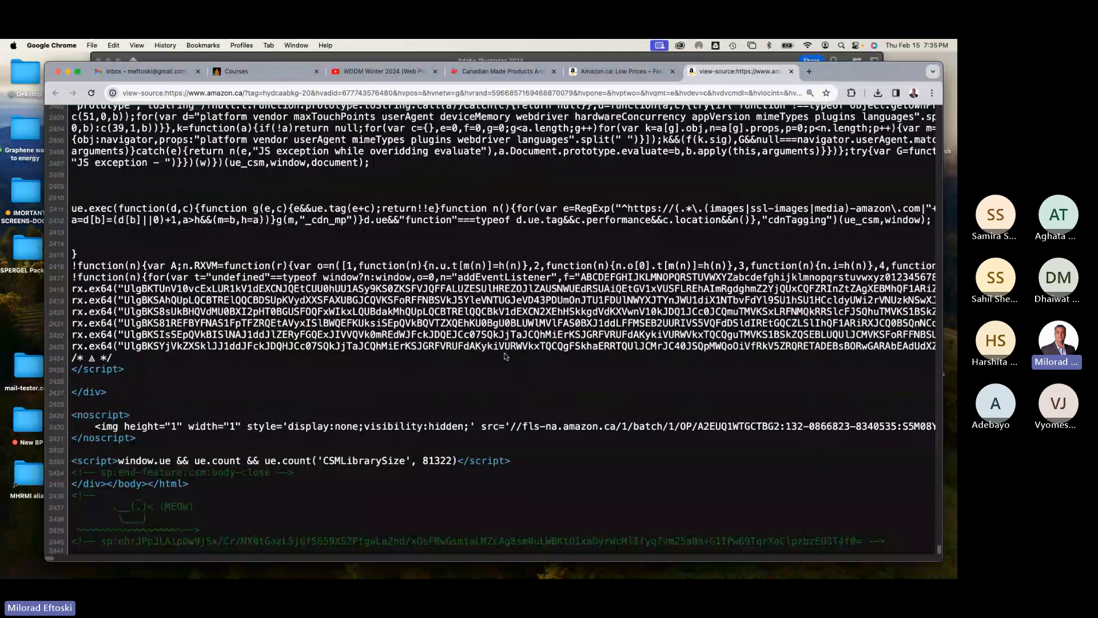
pyautogui.moveTo(208, 524); pyautogui.dragTo(94, 498)
pyautogui.click(161, 502)
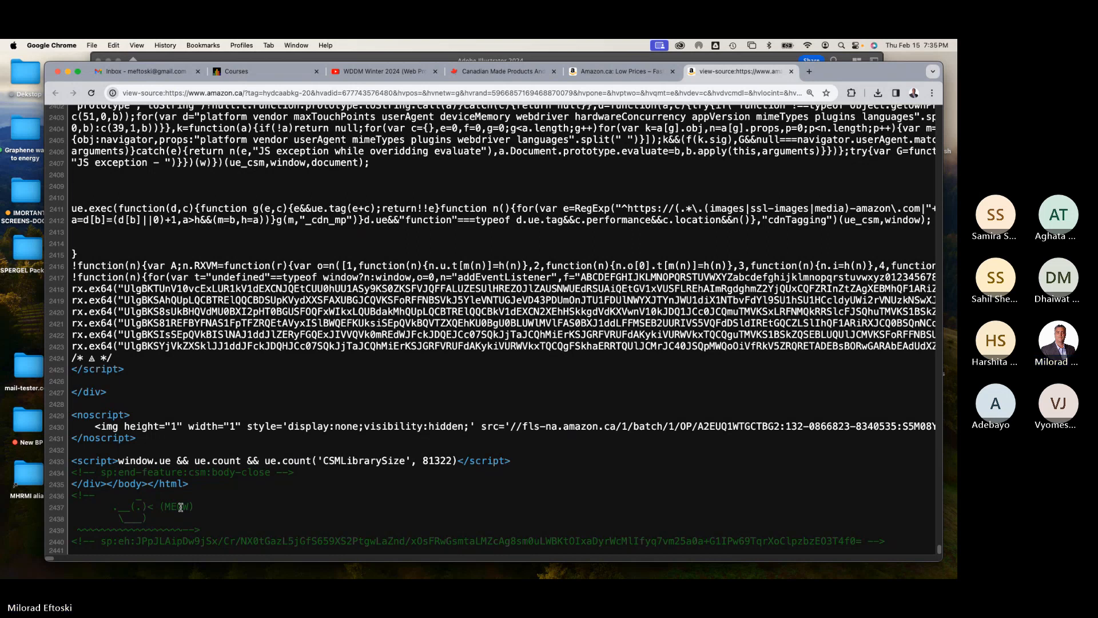
pyautogui.moveTo(119, 504); pyautogui.dragTo(191, 523)
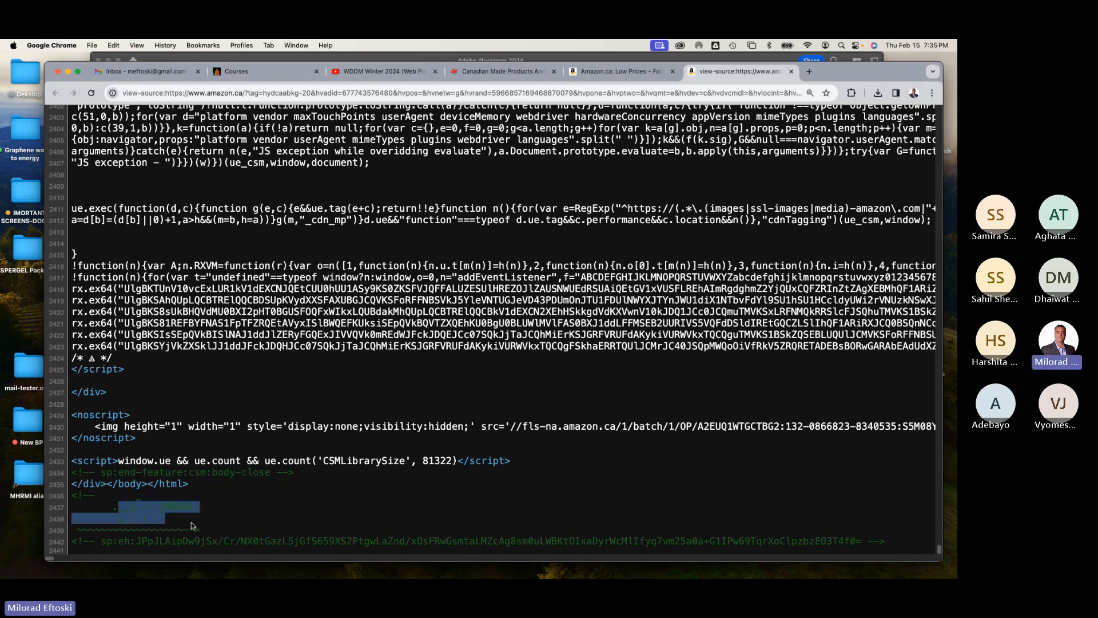
pyautogui.rightClick(191, 523)
pyautogui.click(174, 507)
pyautogui.click(157, 508)
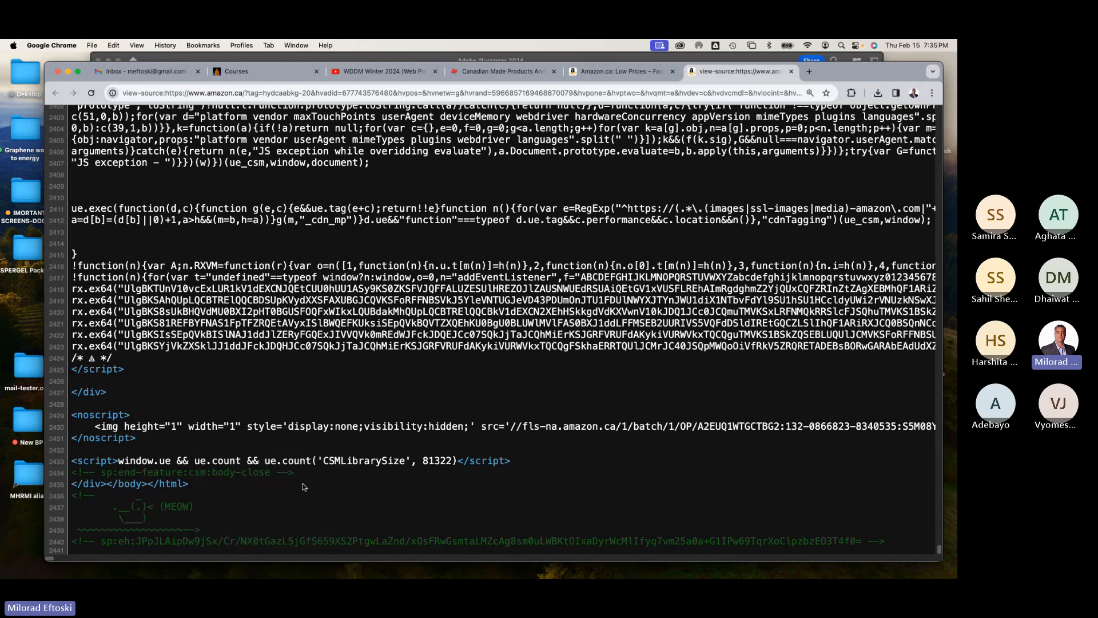
pyautogui.scroll(20, 304, 487)
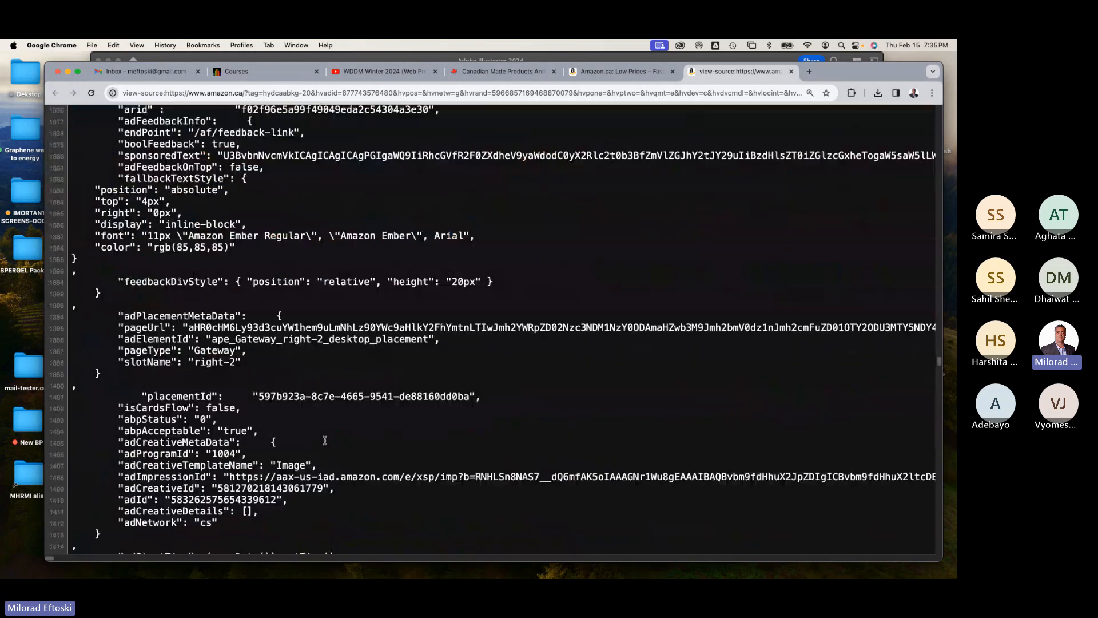
pyautogui.scroll(10, 329, 436)
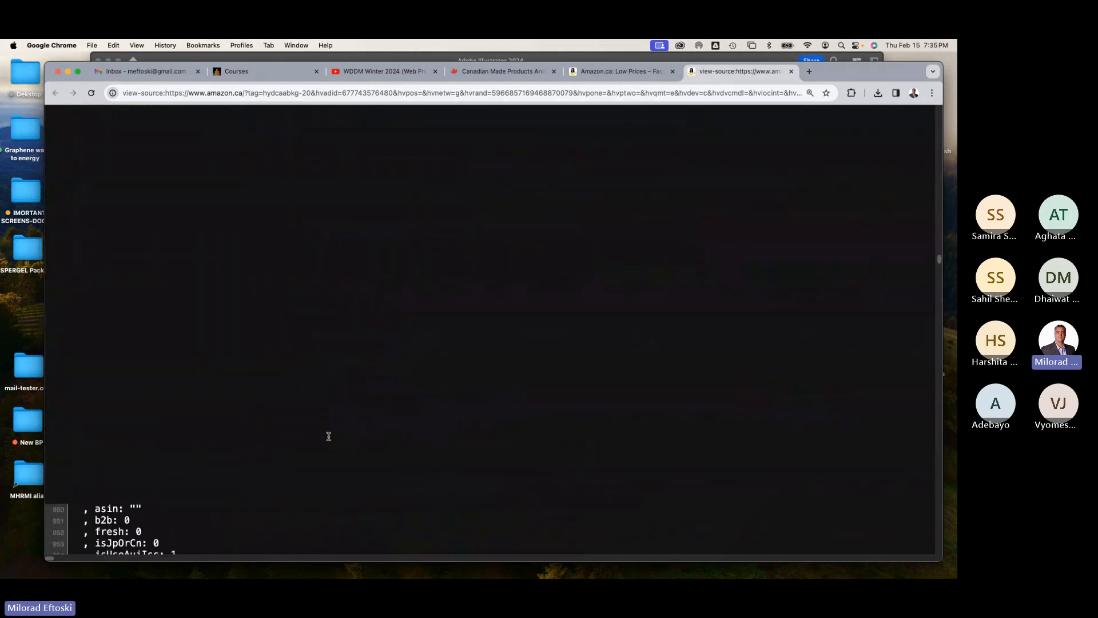
pyautogui.click(792, 72)
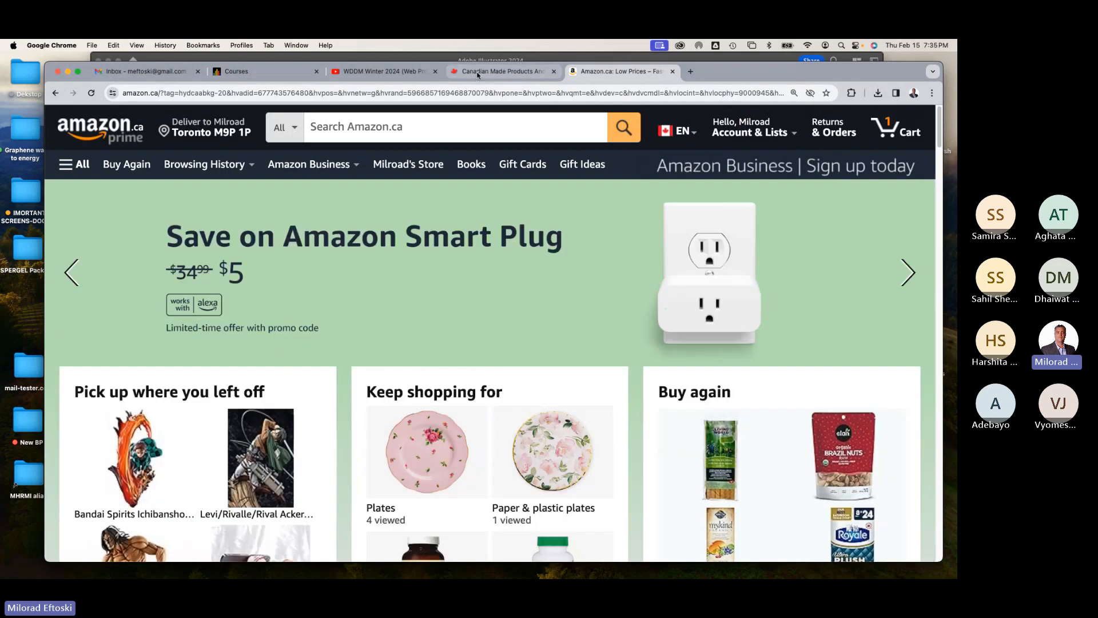
# Step: Switch to the canadianmadeproducts.ca tab and scroll through its home page sections
pyautogui.click(479, 74)
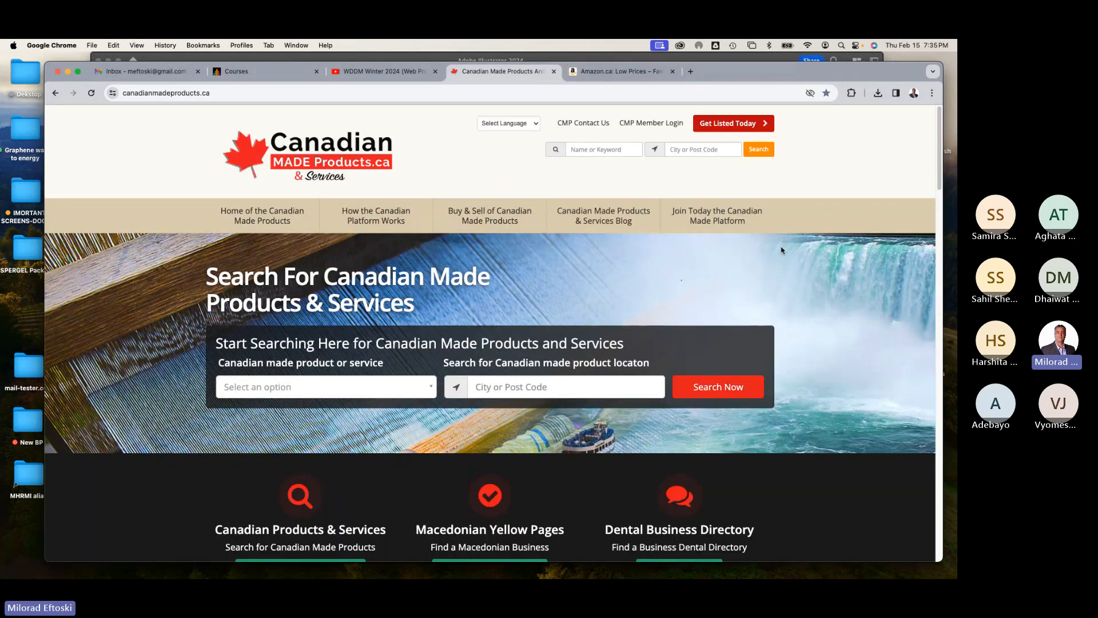
pyautogui.moveTo(943, 261)
pyautogui.mouseDown()
pyautogui.moveTo(915, 262)
pyautogui.moveTo(938, 263)
pyautogui.mouseUp()
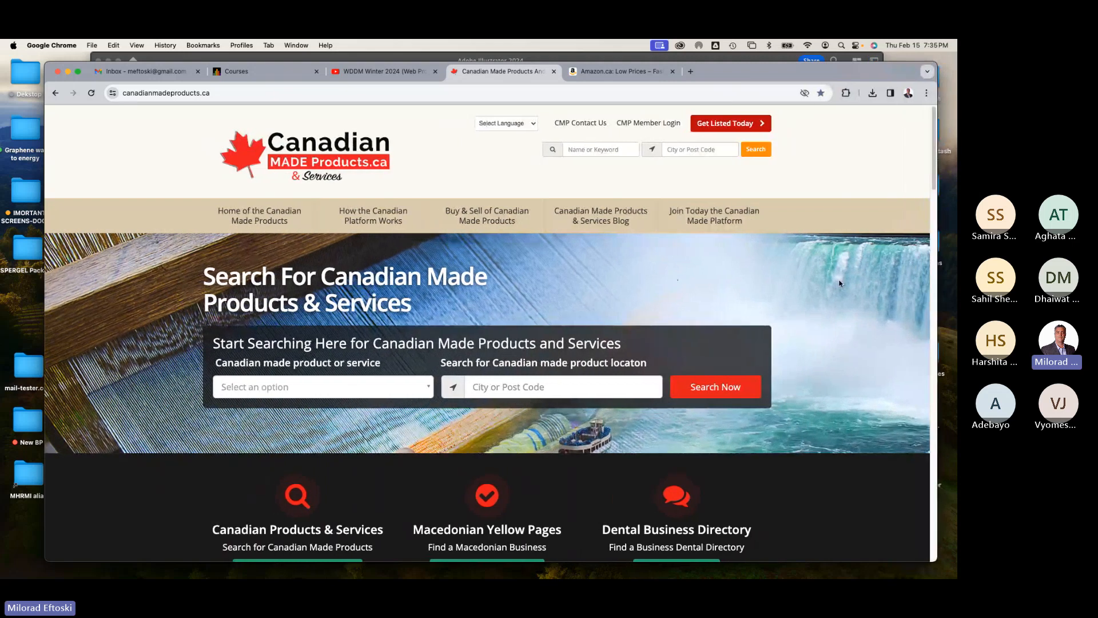
pyautogui.scroll(-10, 840, 283)
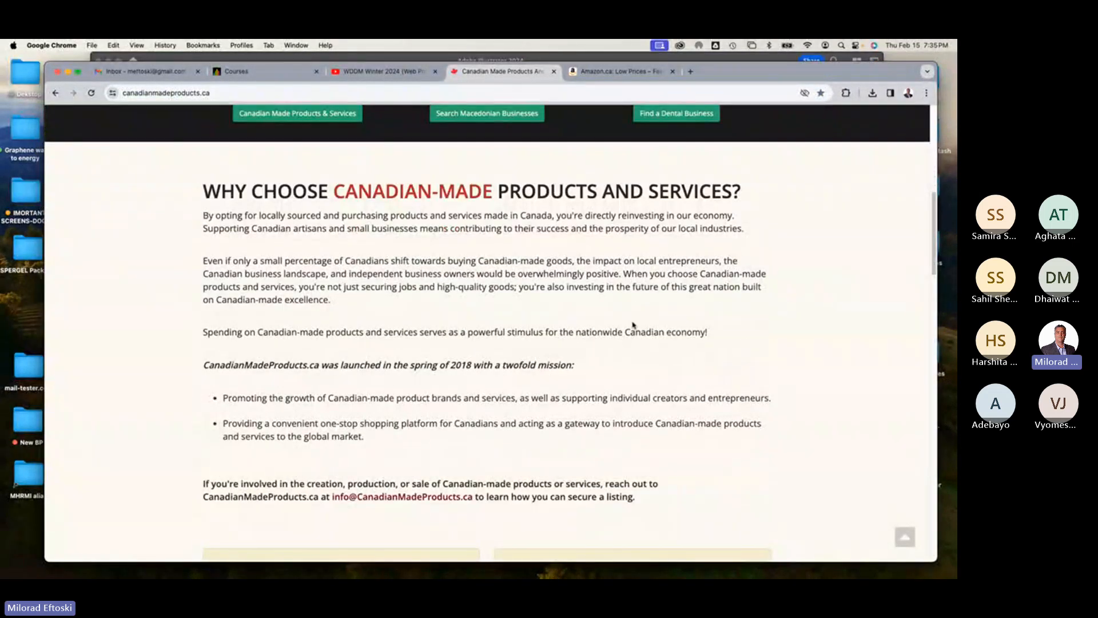
pyautogui.scroll(-12, 633, 325)
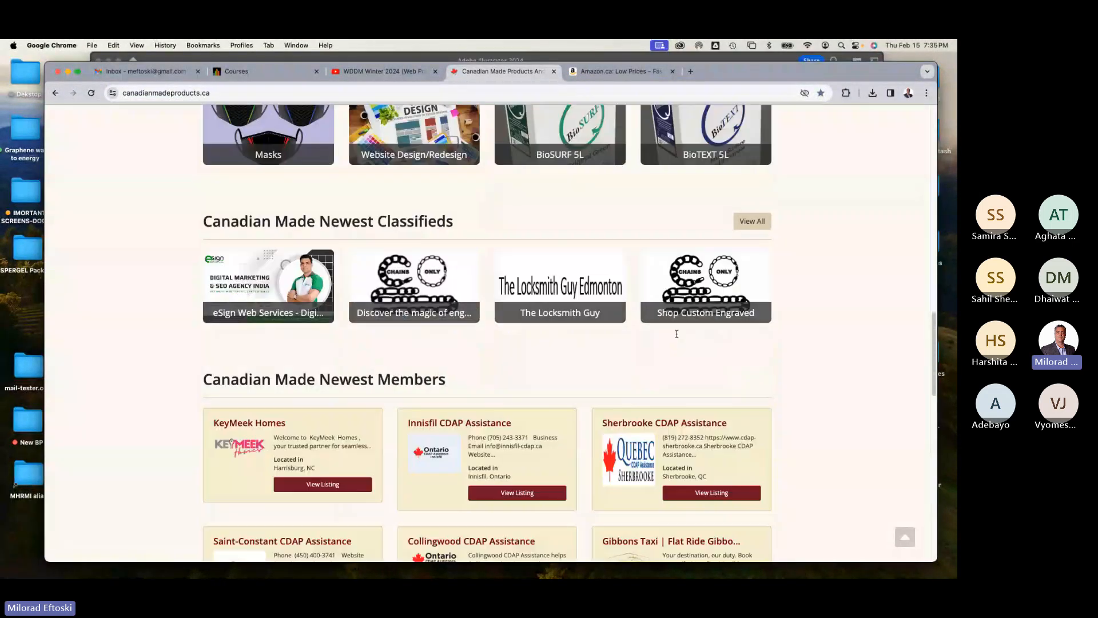
pyautogui.scroll(-3, 677, 334)
pyautogui.scroll(2, 770, 329)
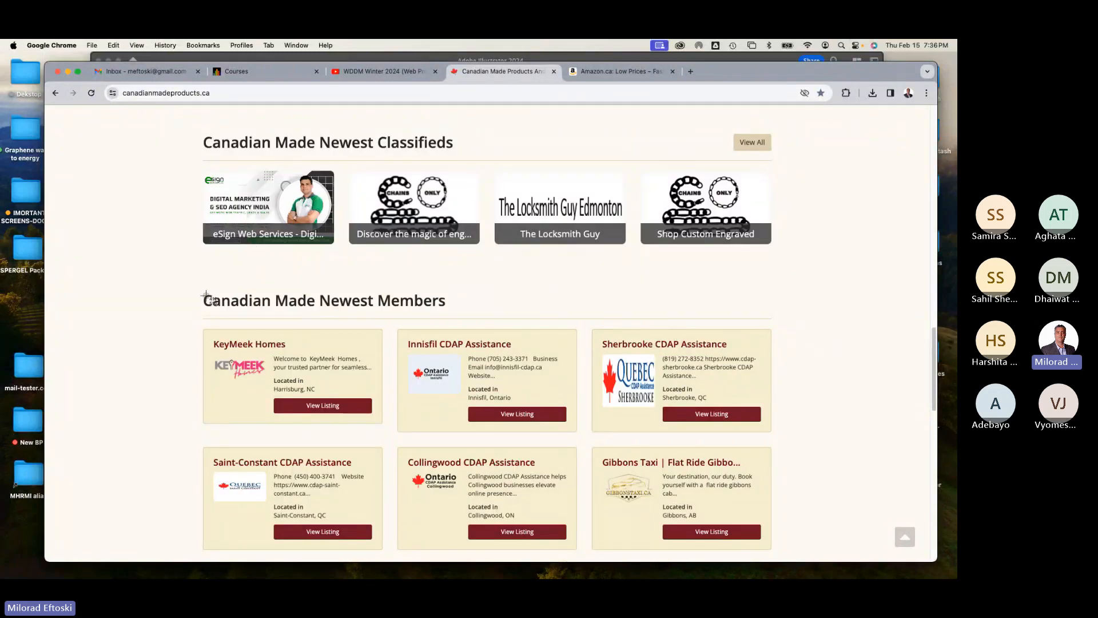
pyautogui.moveTo(197, 290); pyautogui.dragTo(779, 330)
pyautogui.scroll(-10, 744, 342)
pyautogui.scroll(20, 743, 342)
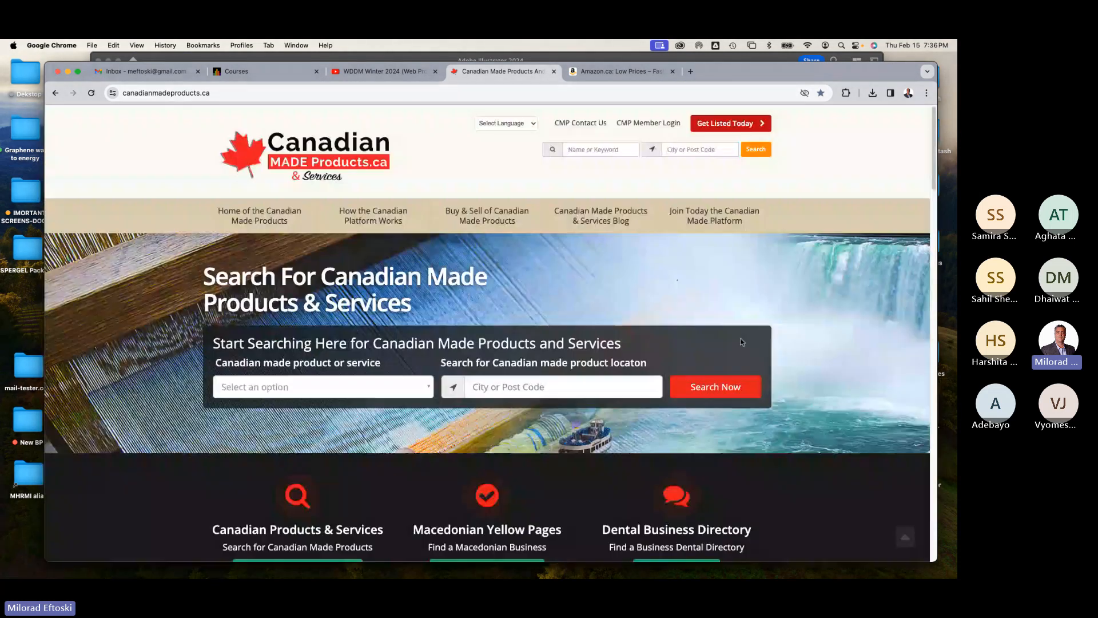
# Step: Minimize the browser and reposition the Illustrator document window and tools panel
pyautogui.click(67, 72)
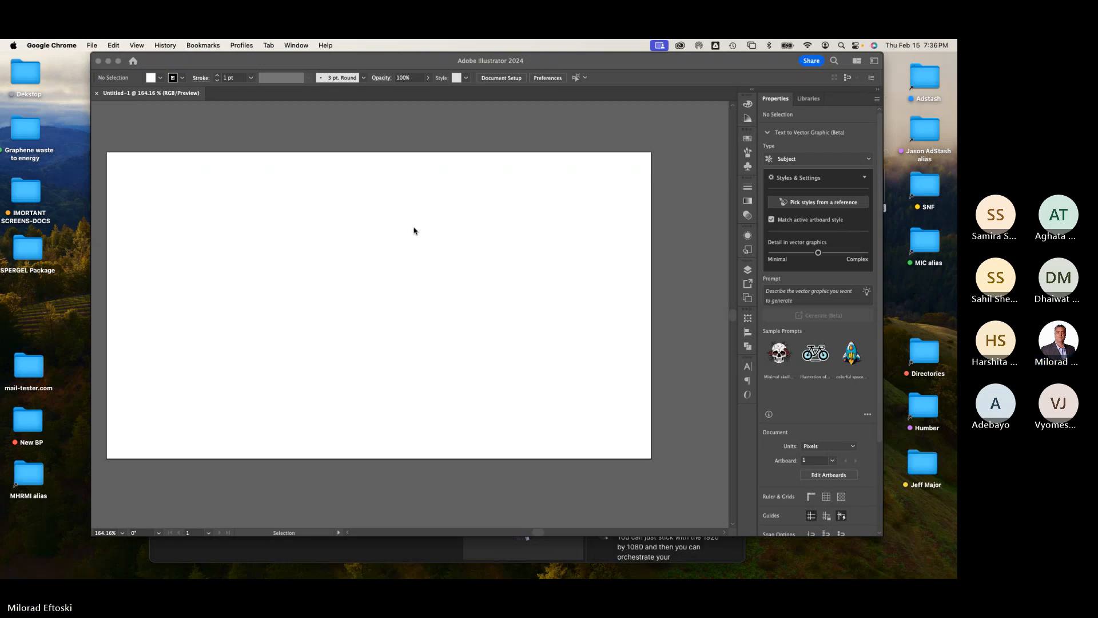
pyautogui.click(417, 230)
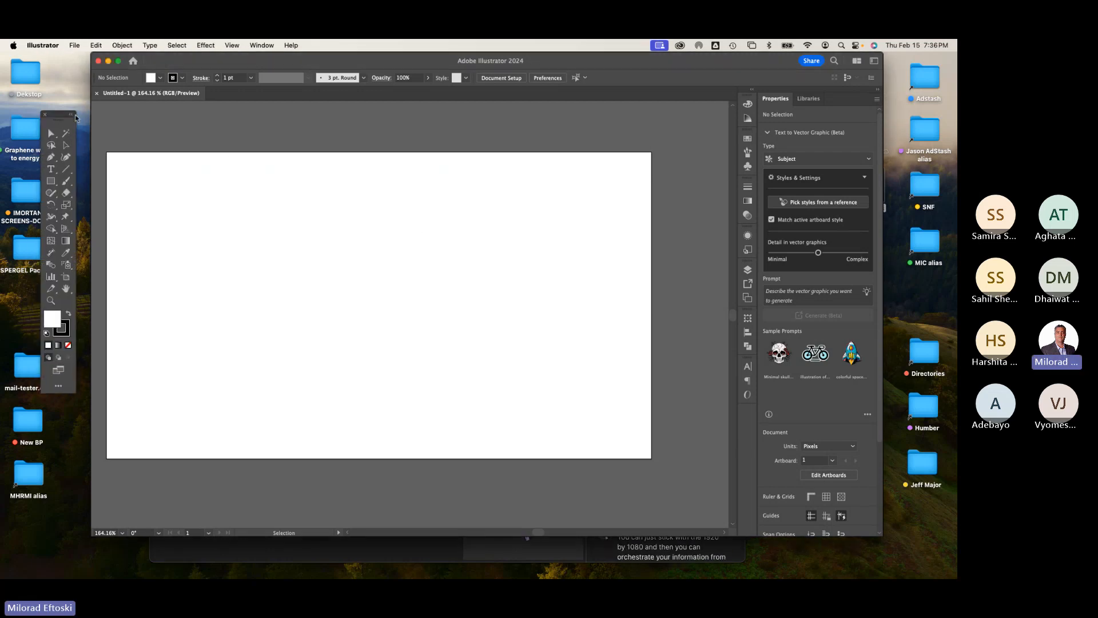
pyautogui.moveTo(92, 122)
pyautogui.mouseDown()
pyautogui.moveTo(58, 121)
pyautogui.moveTo(81, 111)
pyautogui.mouseUp()
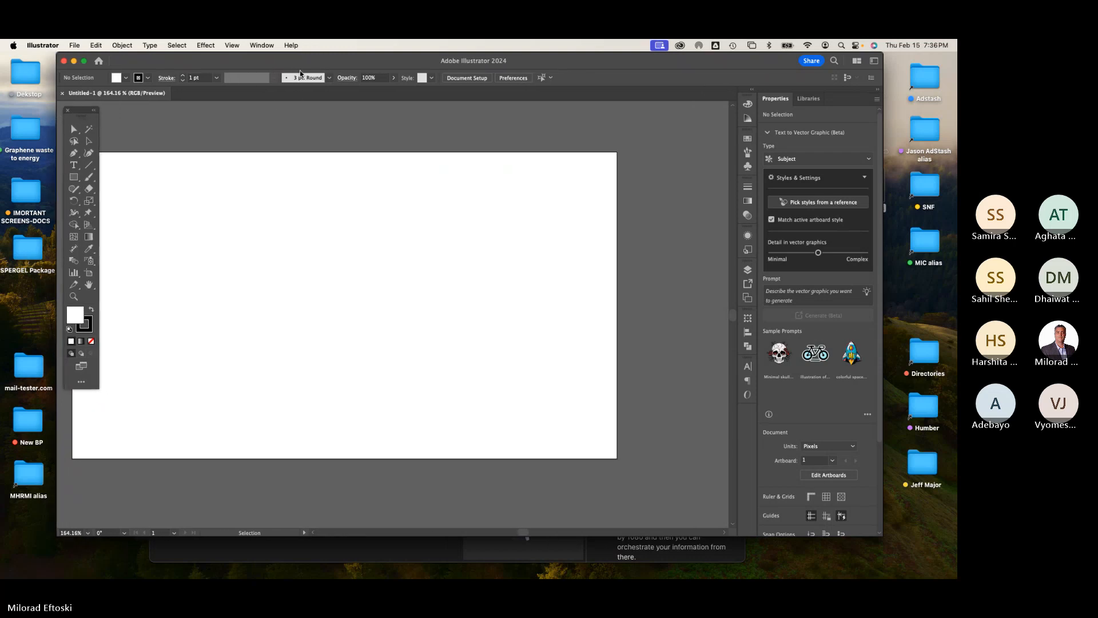
pyautogui.moveTo(316, 138); pyautogui.dragTo(366, 129)
pyautogui.moveTo(333, 63); pyautogui.dragTo(334, 62)
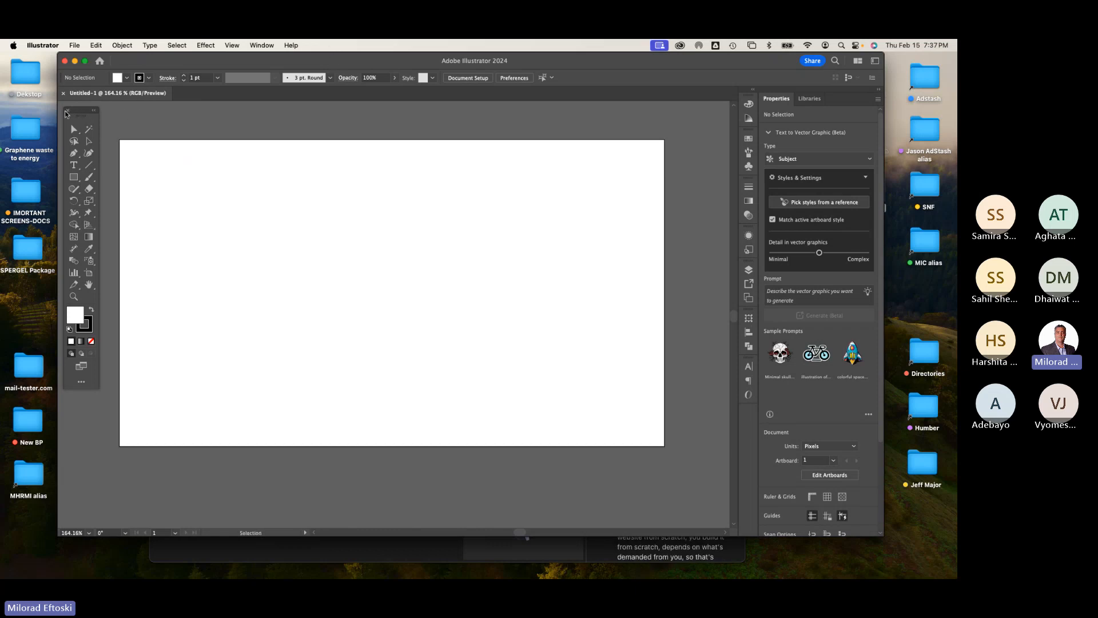
pyautogui.moveTo(52, 111); pyautogui.dragTo(43, 111)
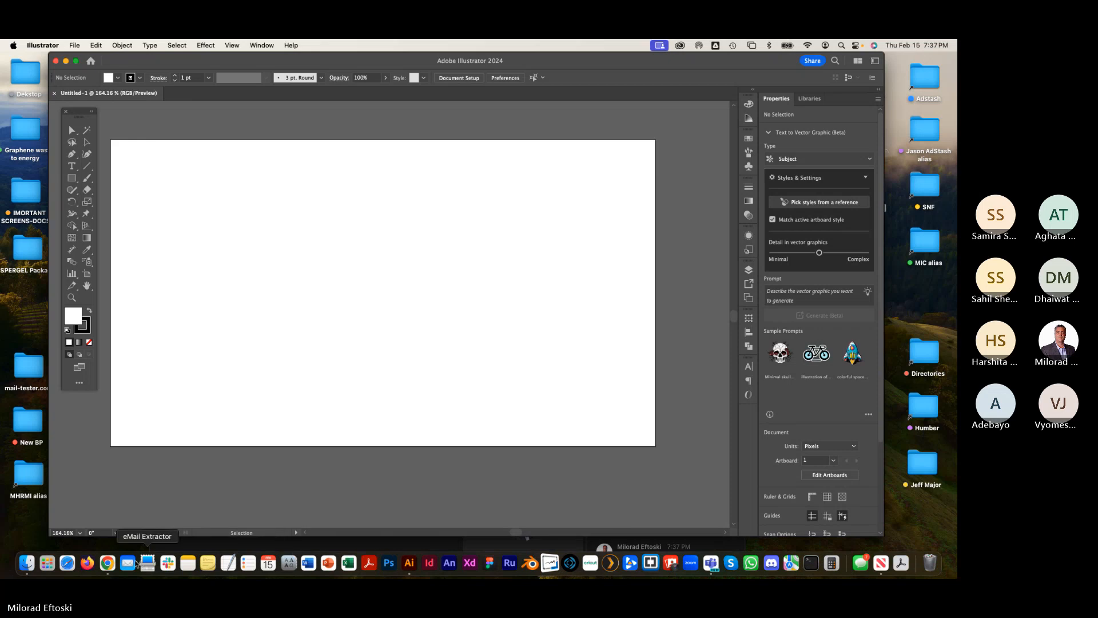
# Step: Capture a screenshot of the canadianmadeproducts.ca home page's top section and minimize the browser again
pyautogui.click(107, 563)
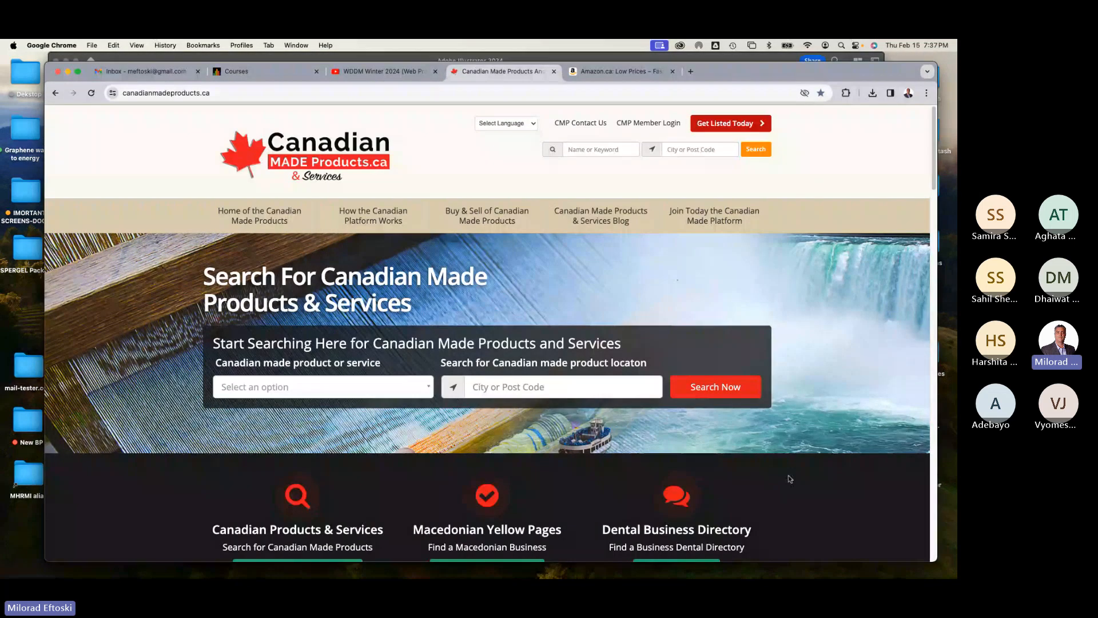
pyautogui.press('super+shift+4')
pyautogui.moveTo(155, 109); pyautogui.dragTo(846, 560)
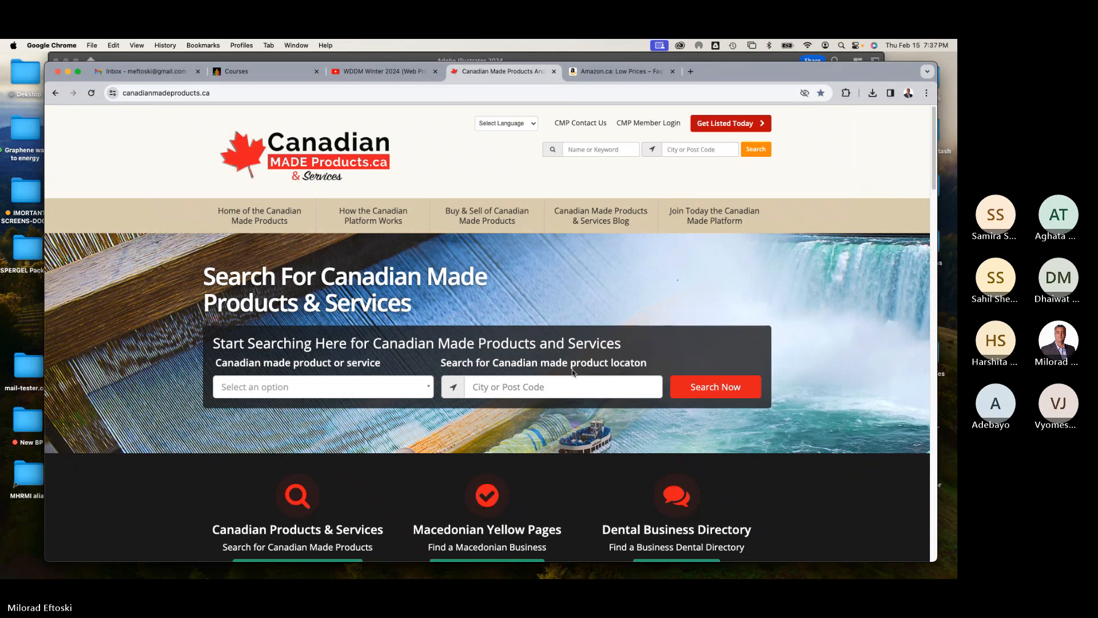
pyautogui.click(591, 72)
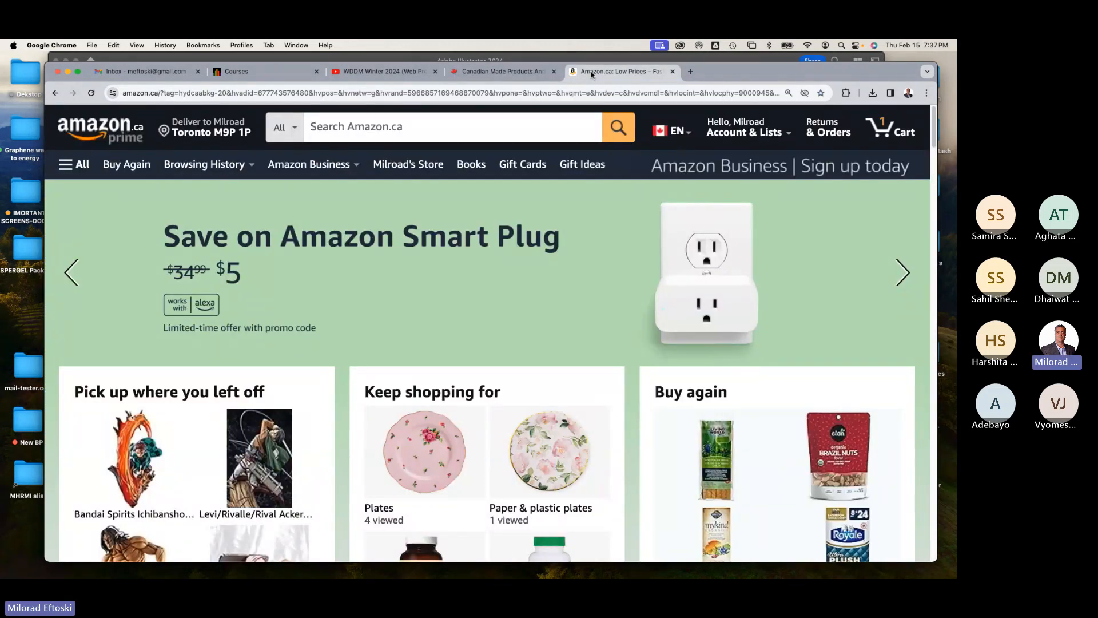
pyautogui.click(538, 72)
pyautogui.click(67, 72)
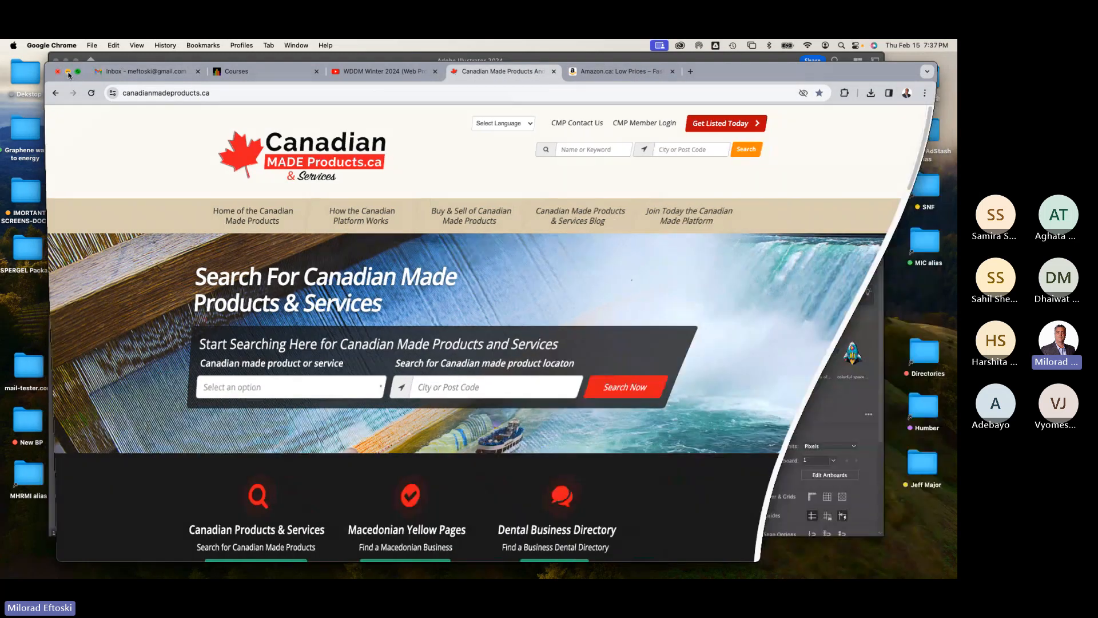
# Step: Paste the screenshot into the Illustrator document and move it above the artboard as a reference
pyautogui.click(276, 255)
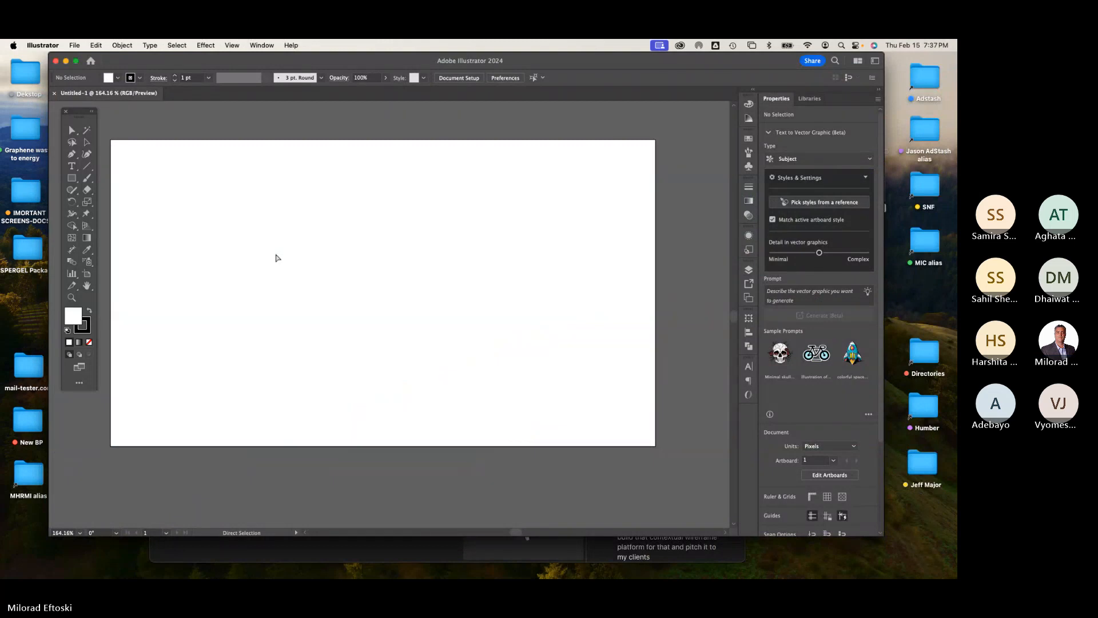
pyautogui.press('super+v')
pyautogui.moveTo(357, 239); pyautogui.dragTo(335, 214)
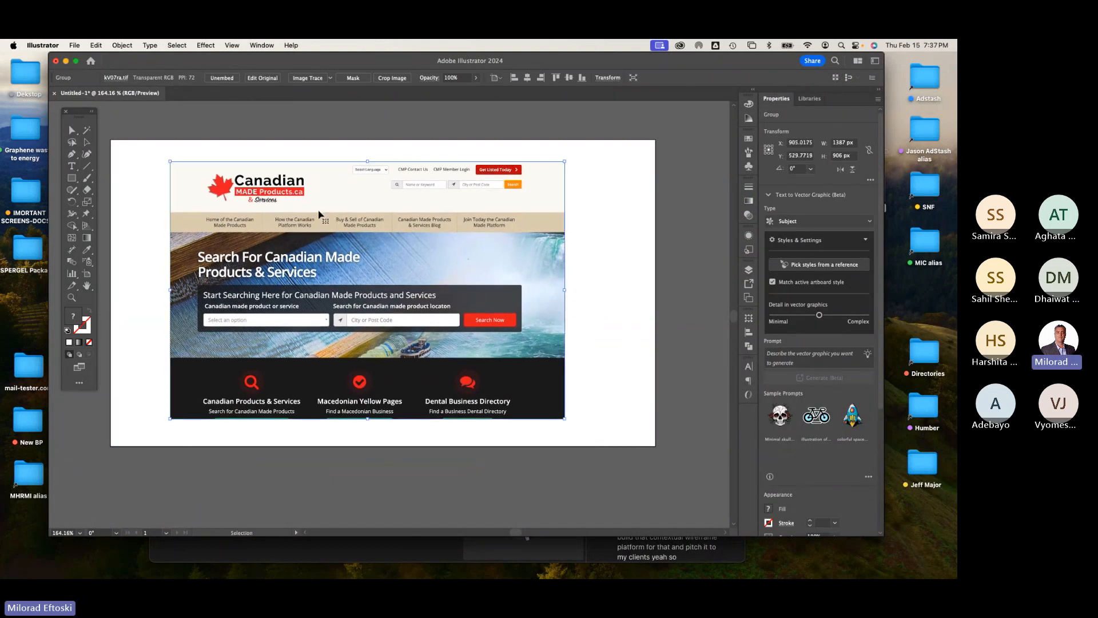
pyautogui.press('super+minus')
pyautogui.scroll(2, 362, 290)
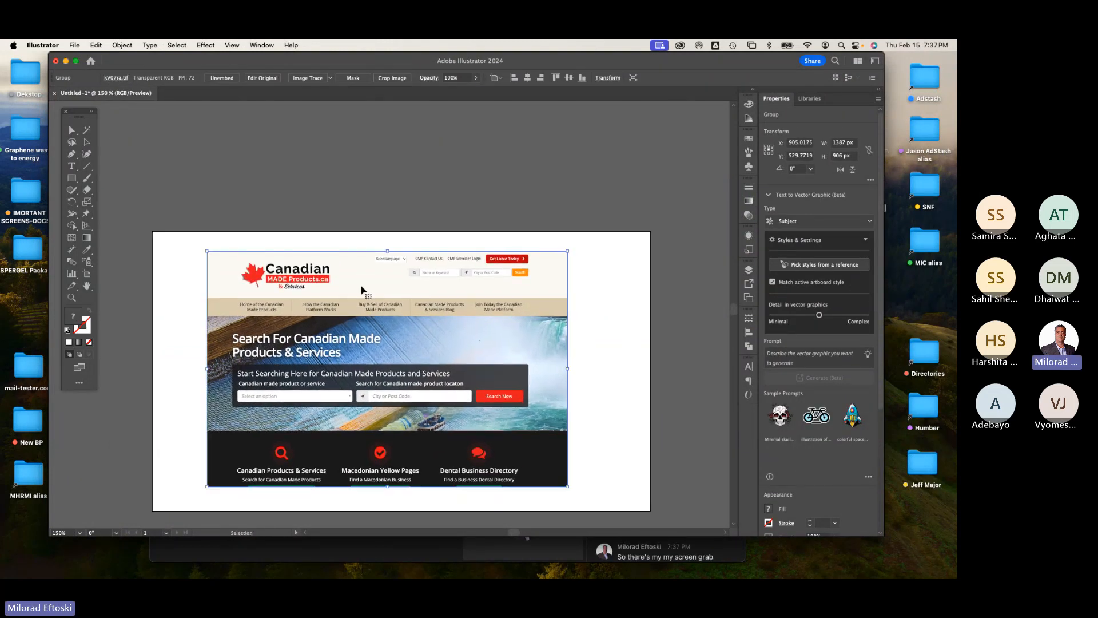
pyautogui.press('super+minus')
pyautogui.scroll(2, 366, 290)
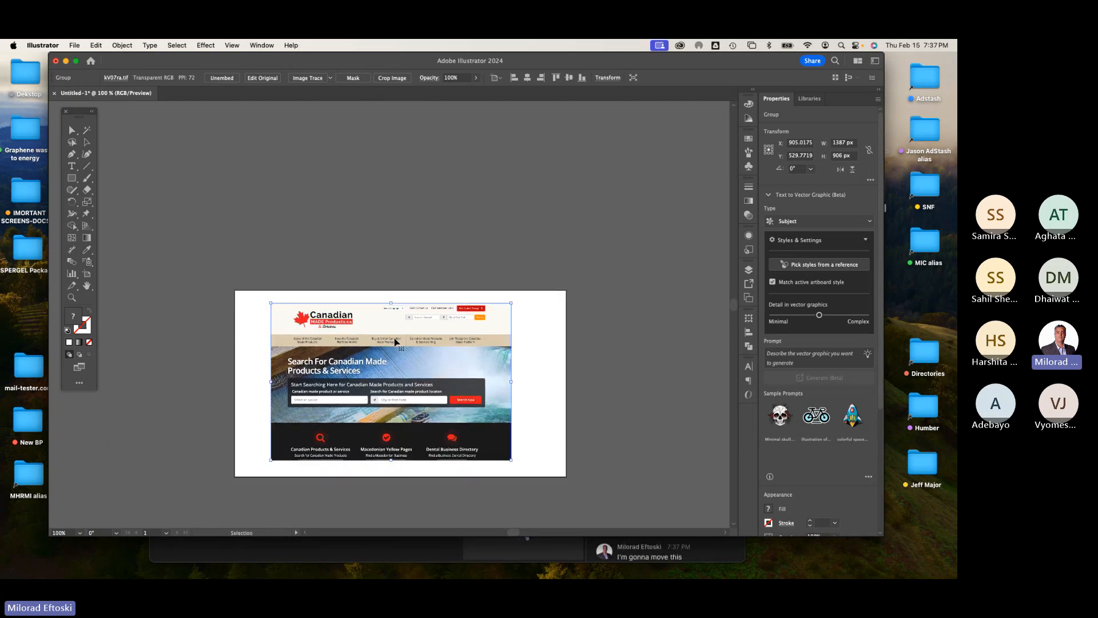
pyautogui.moveTo(394, 342); pyautogui.dragTo(397, 167)
pyautogui.click(639, 268)
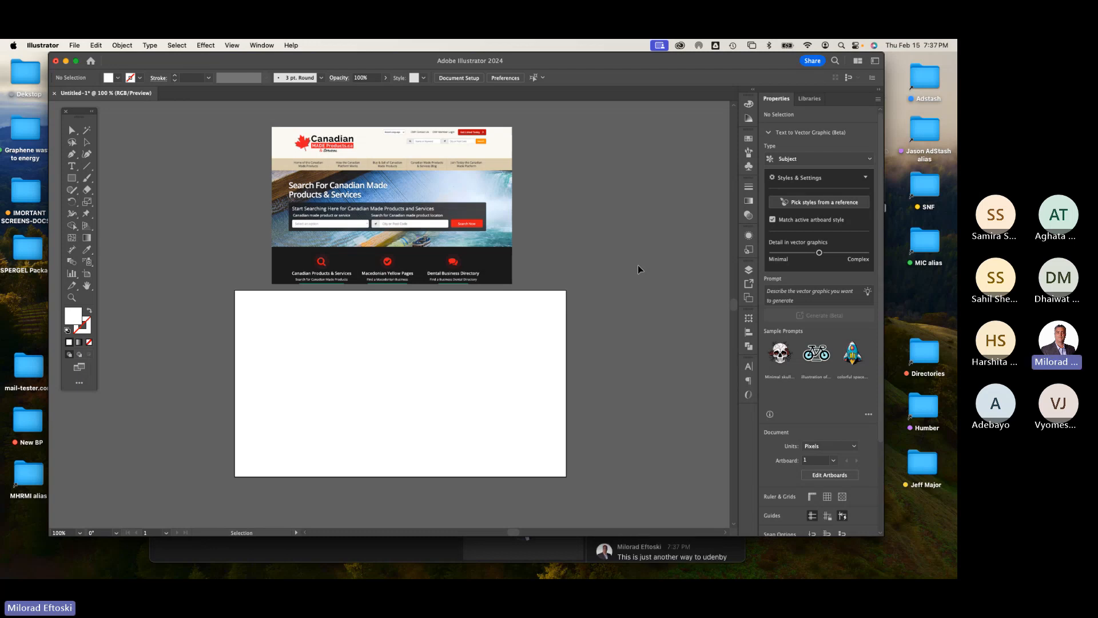
# Step: Open the Layers panel and rename Layer 1 as Header
pyautogui.click(750, 271)
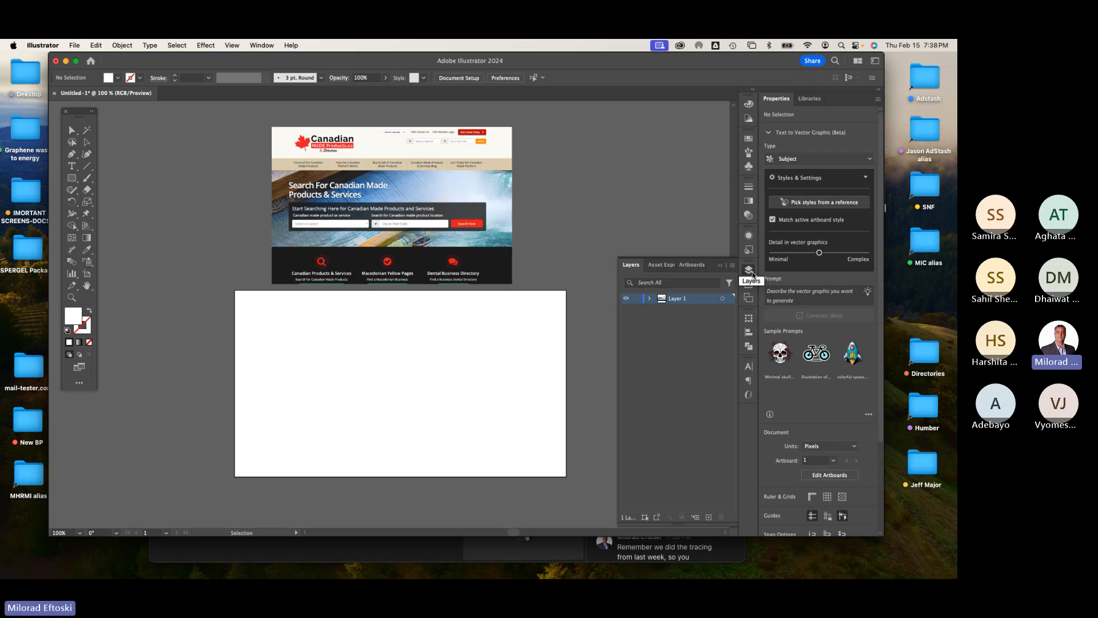
pyautogui.click(752, 272)
pyautogui.click(752, 272)
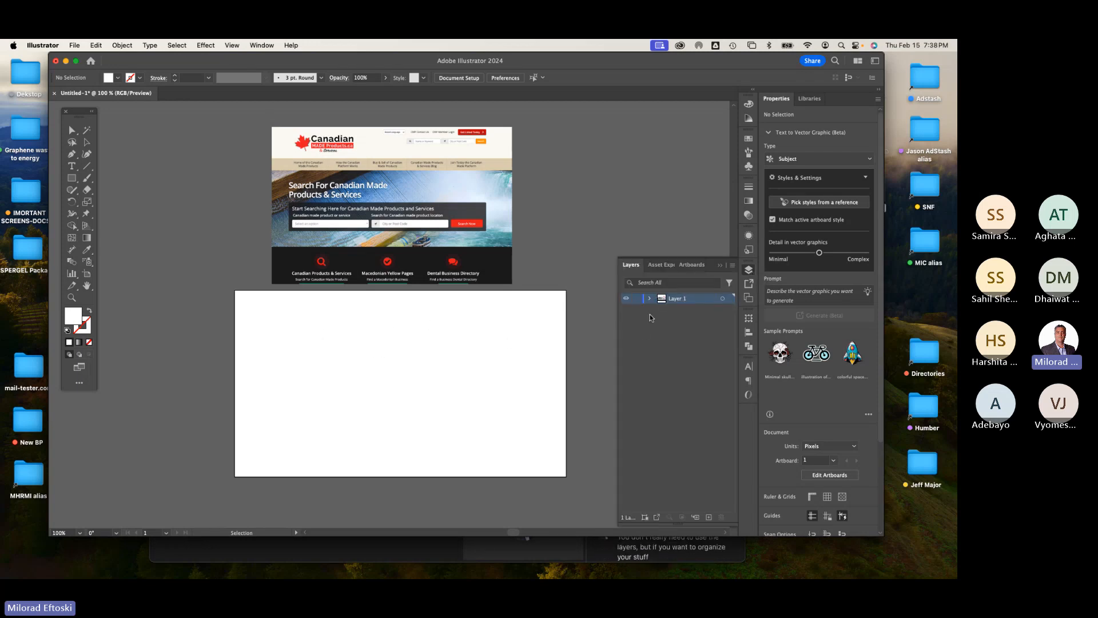
pyautogui.click(748, 273)
pyautogui.click(748, 273)
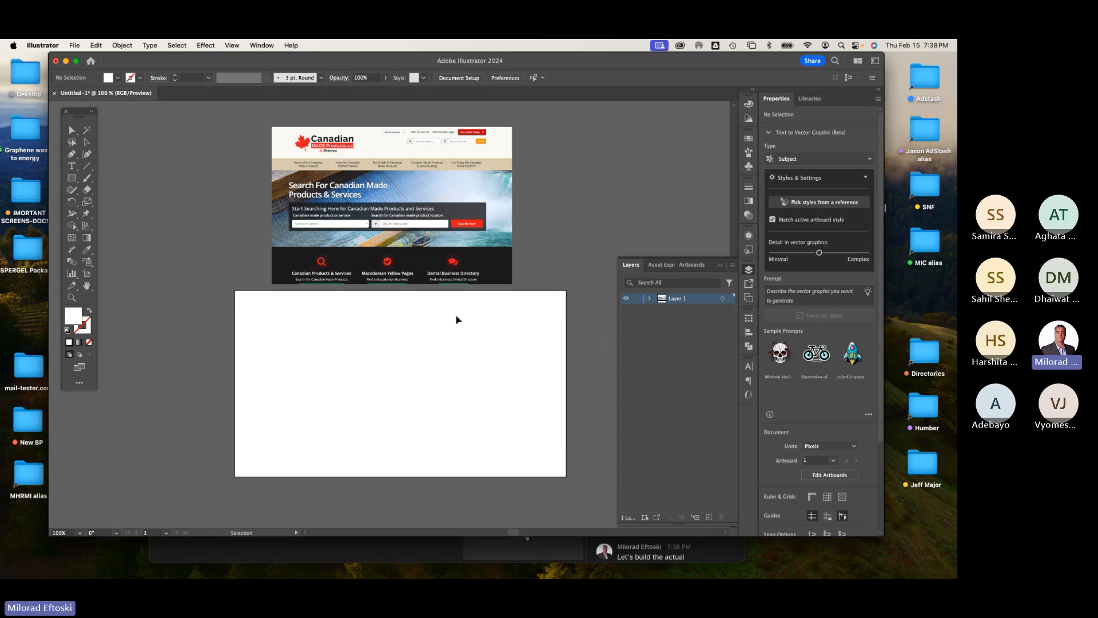
pyautogui.doubleClick(676, 300)
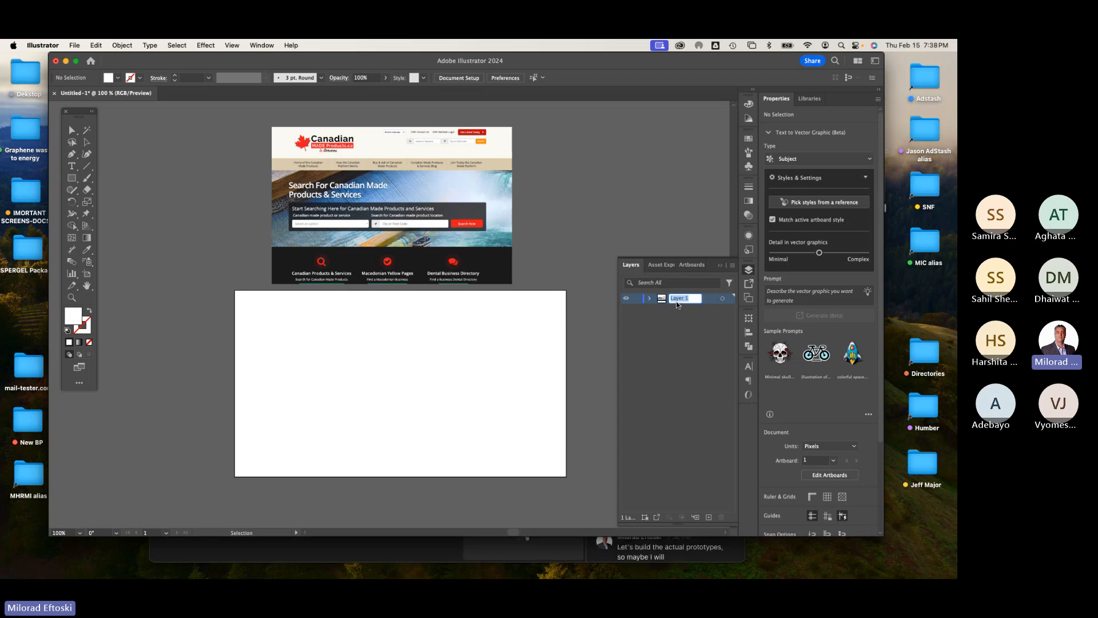
pyautogui.click(556, 259)
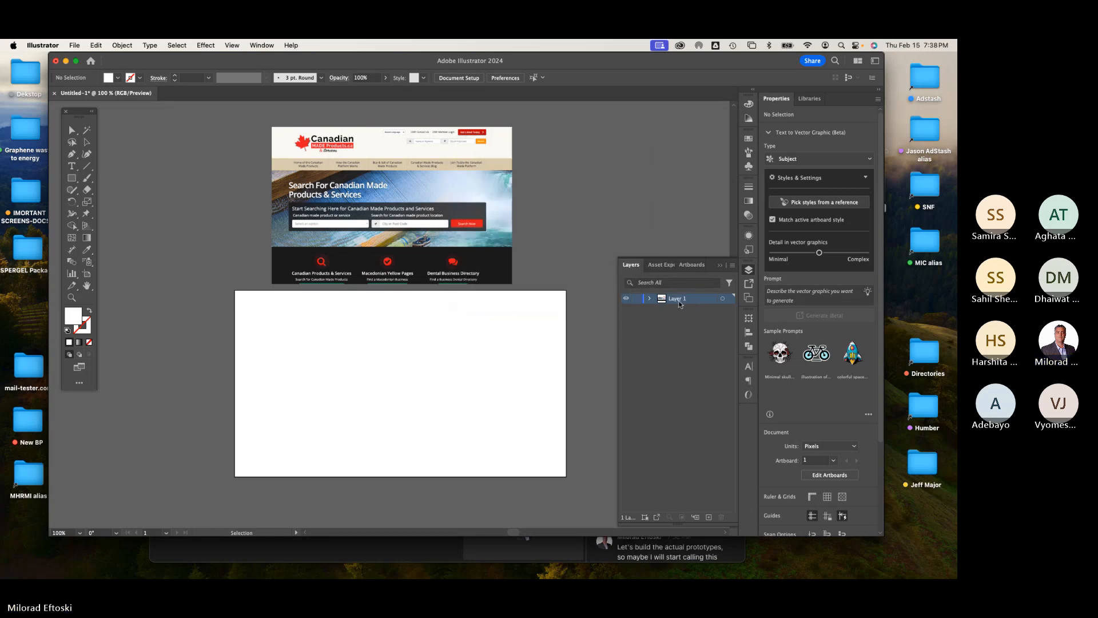
pyautogui.doubleClick(677, 298)
pyautogui.write('Header')
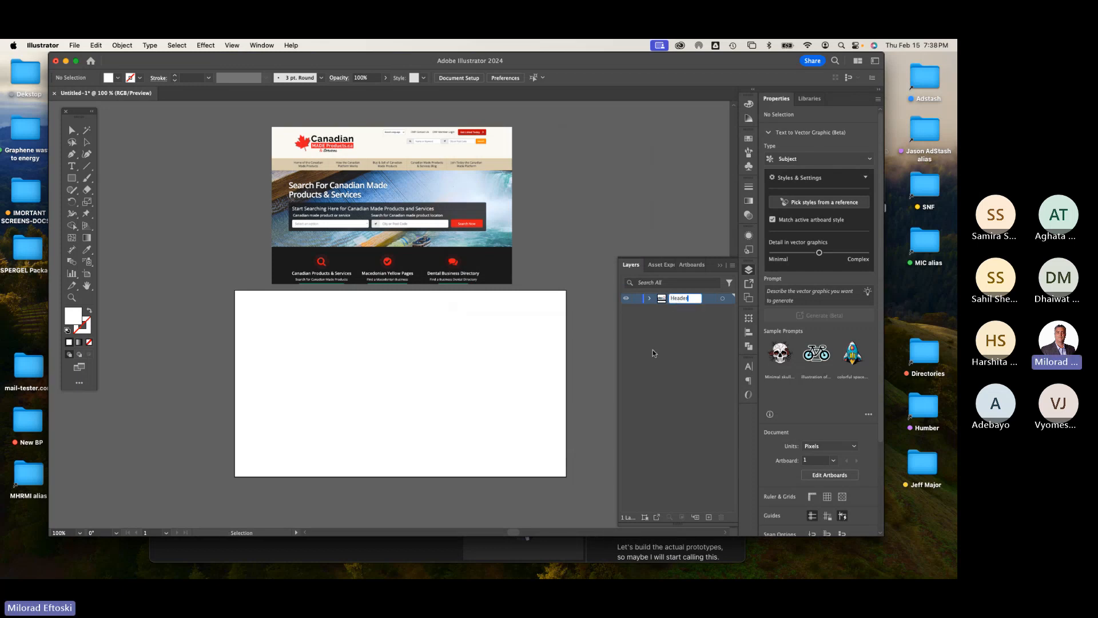
pyautogui.click(653, 350)
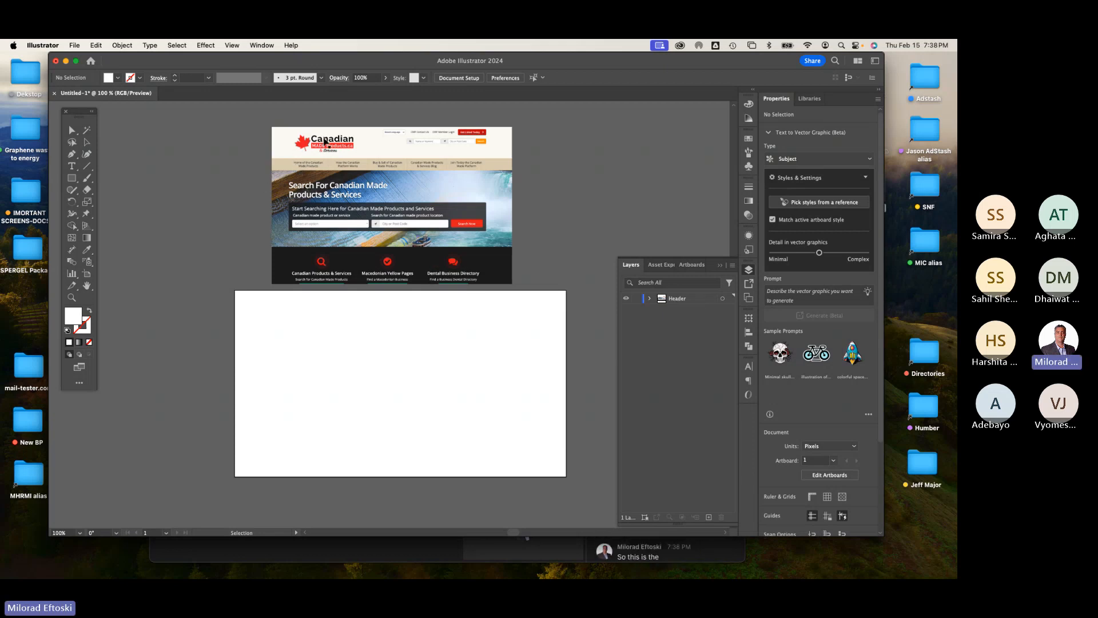
# Step: Show the rulers and drag two vertical guides onto the artboard, about 200 px apart from the left edge and 1600 px
pyautogui.click(71, 178)
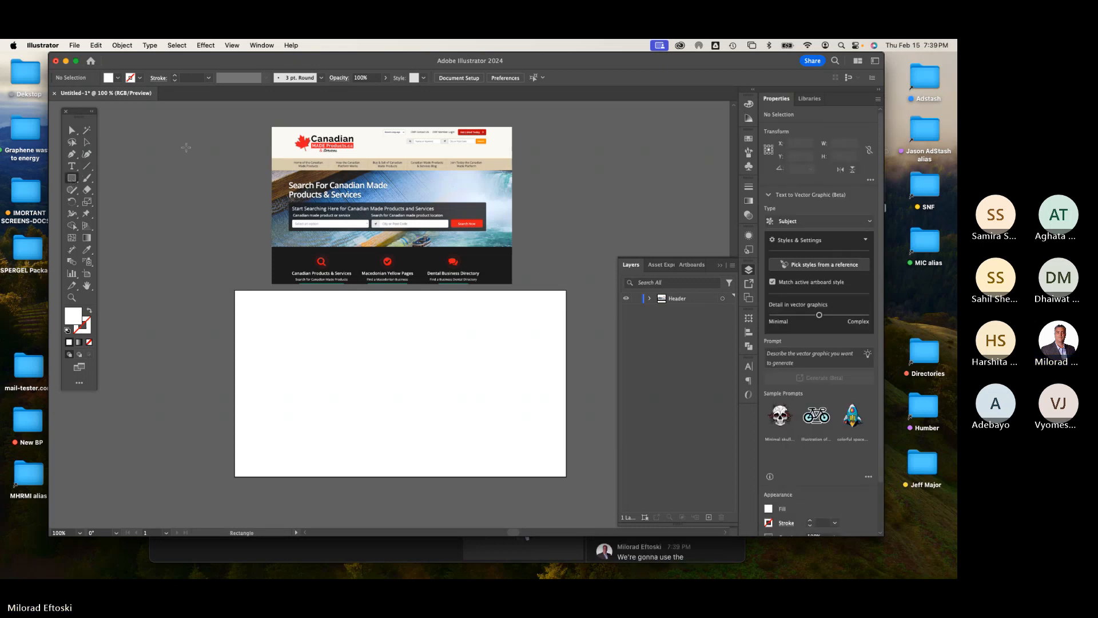
pyautogui.press('super+r')
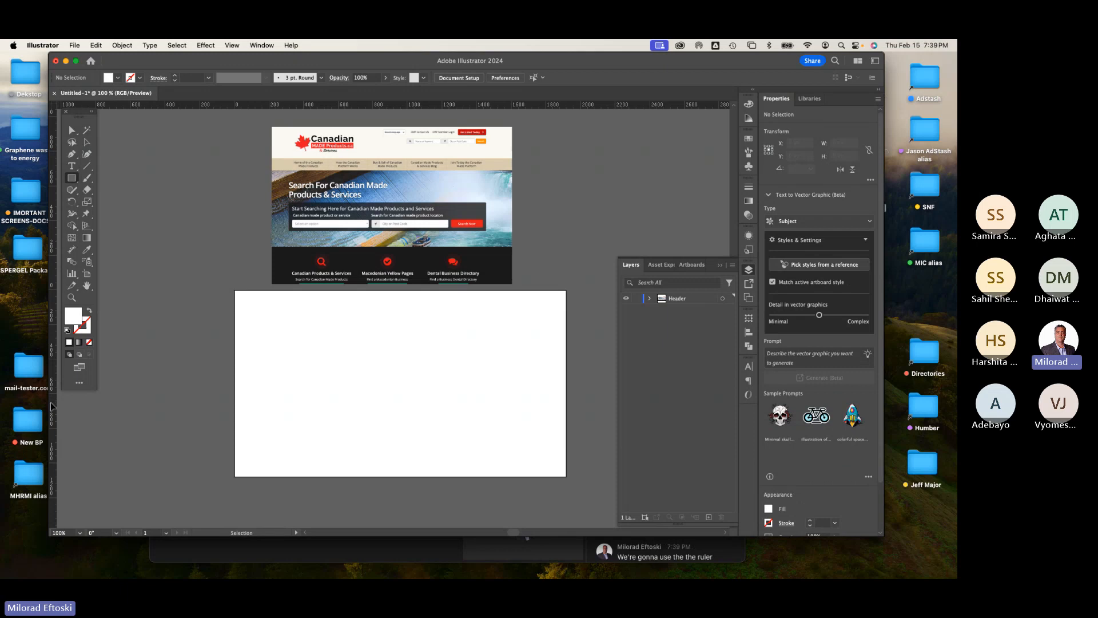
pyautogui.moveTo(52, 406); pyautogui.dragTo(297, 403)
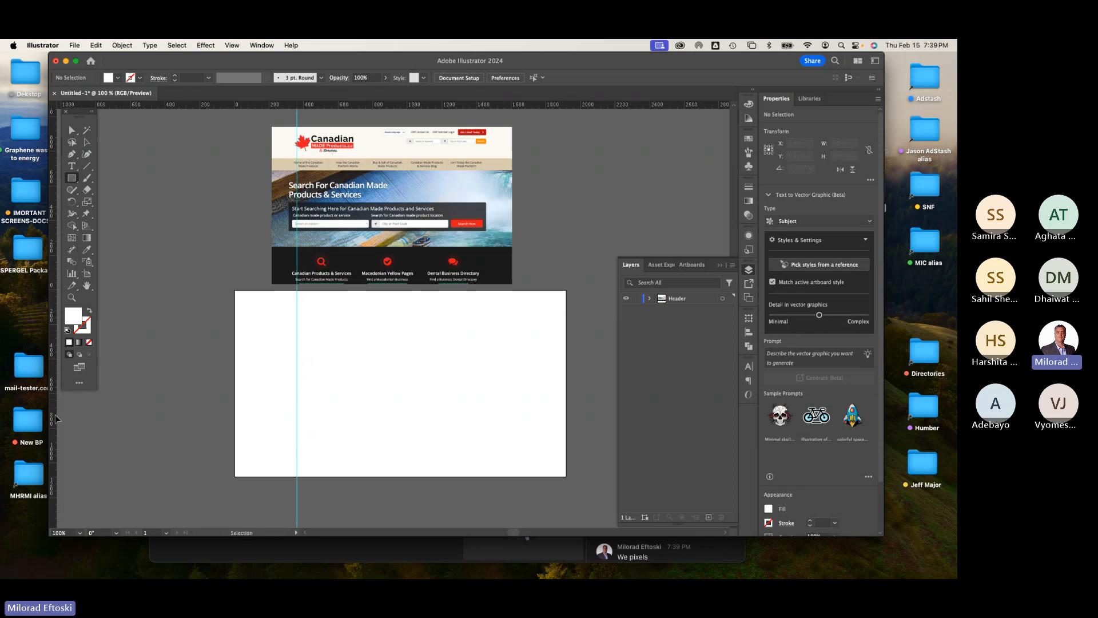
pyautogui.moveTo(56, 419); pyautogui.dragTo(510, 414)
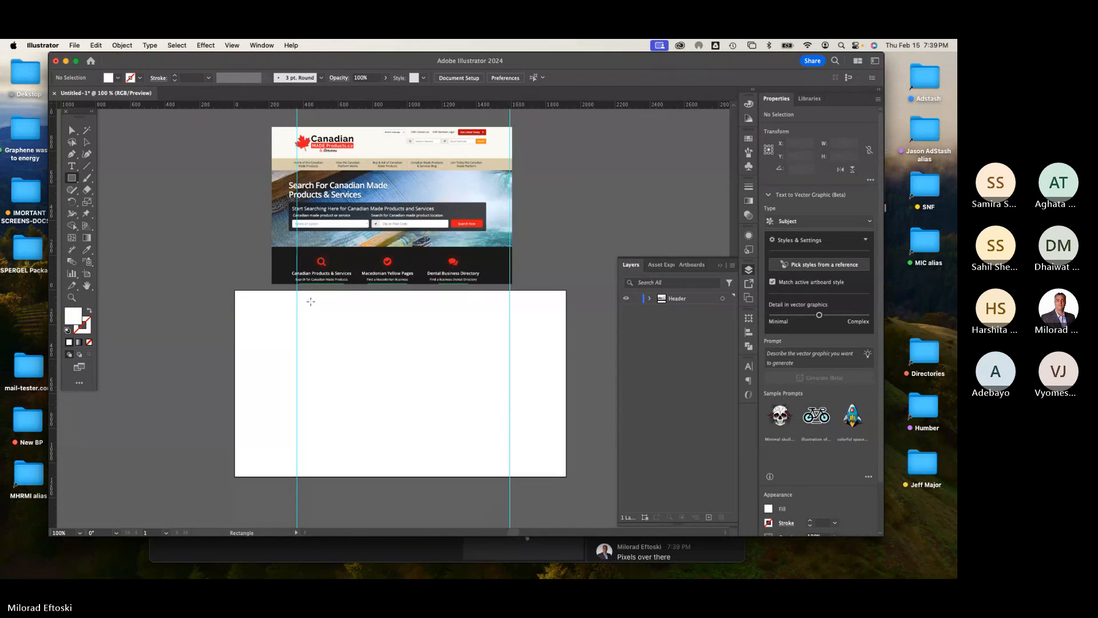
pyautogui.press('v')
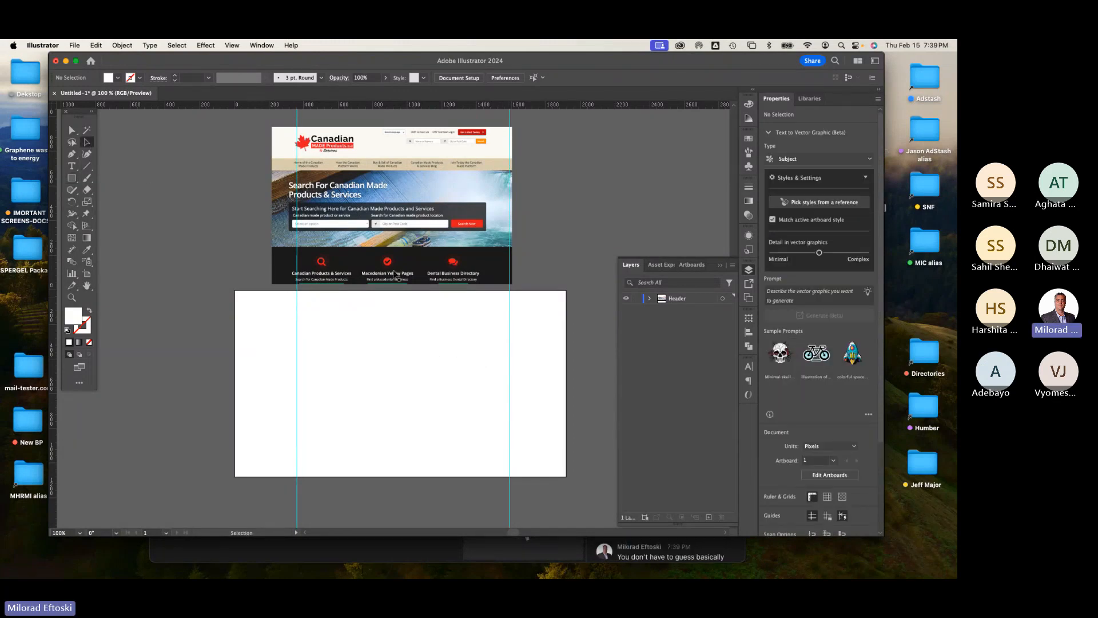
# Step: Turn on the document grid
pyautogui.click(266, 44)
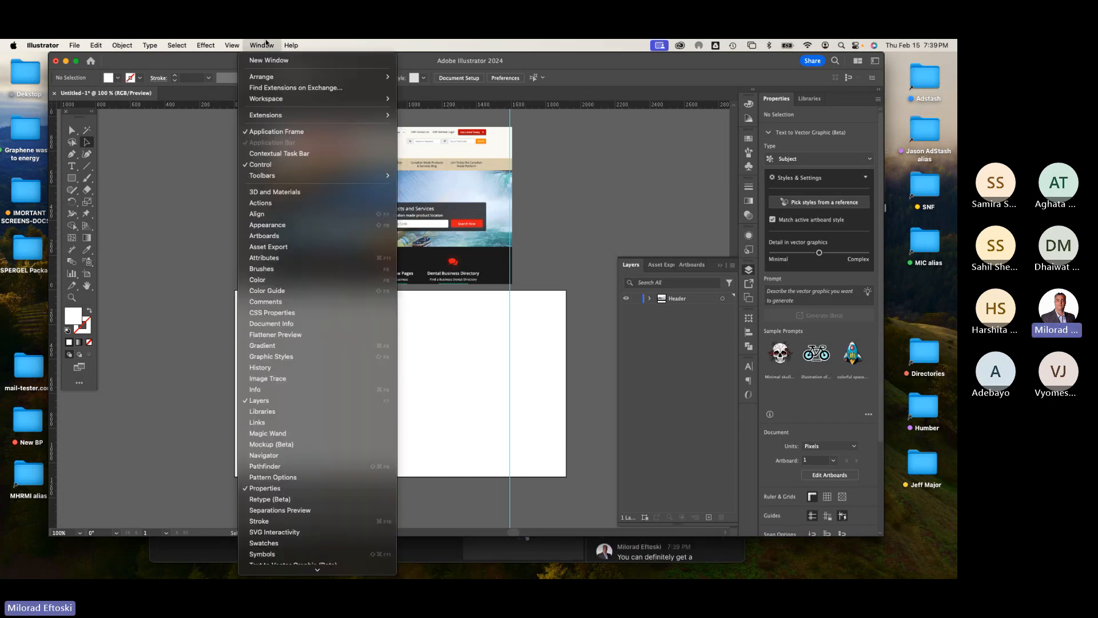
pyautogui.click(266, 46)
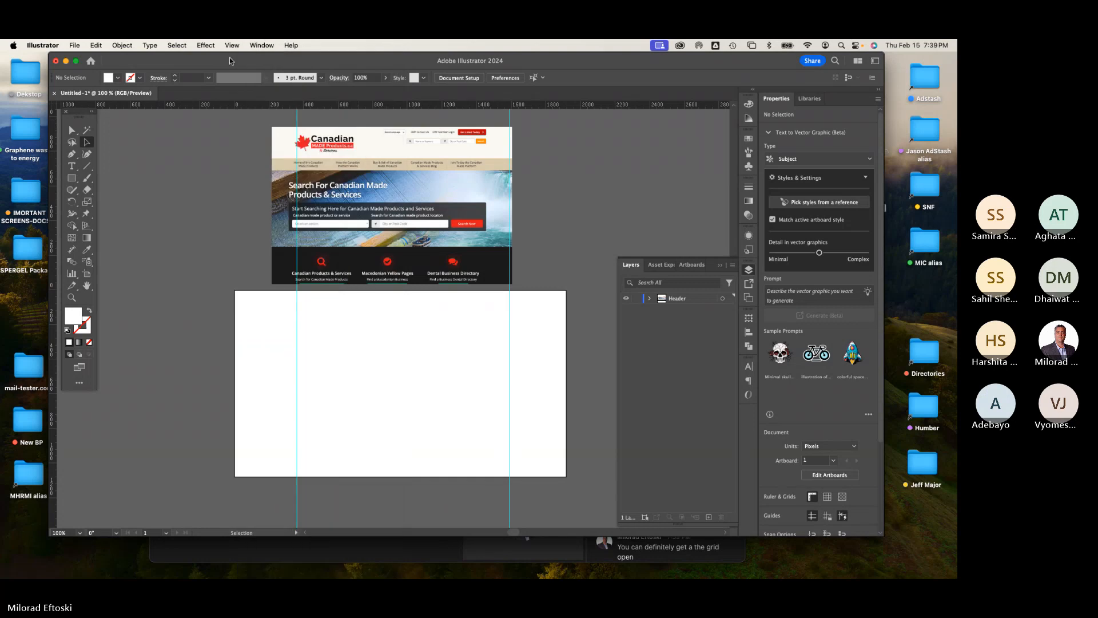
pyautogui.click(266, 45)
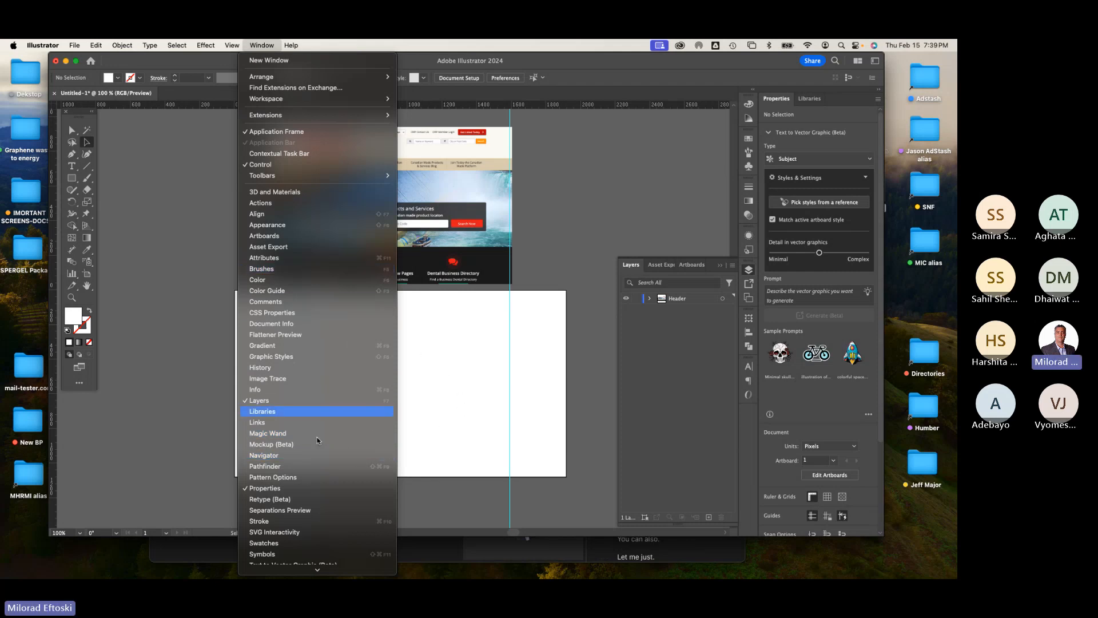
pyautogui.moveTo(205, 44)
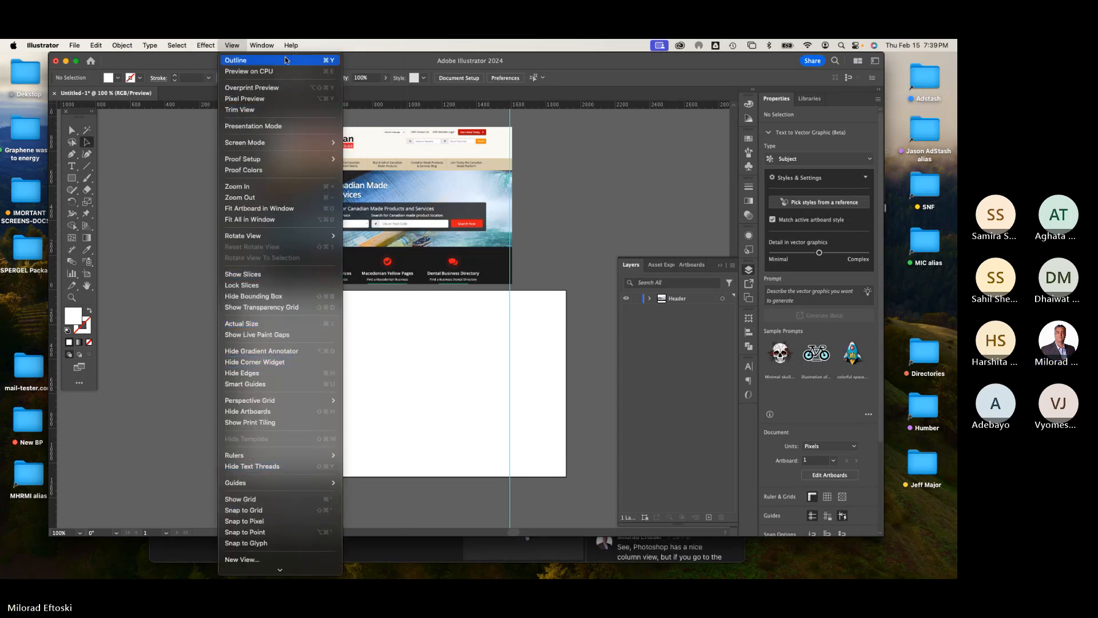
pyautogui.moveTo(261, 45)
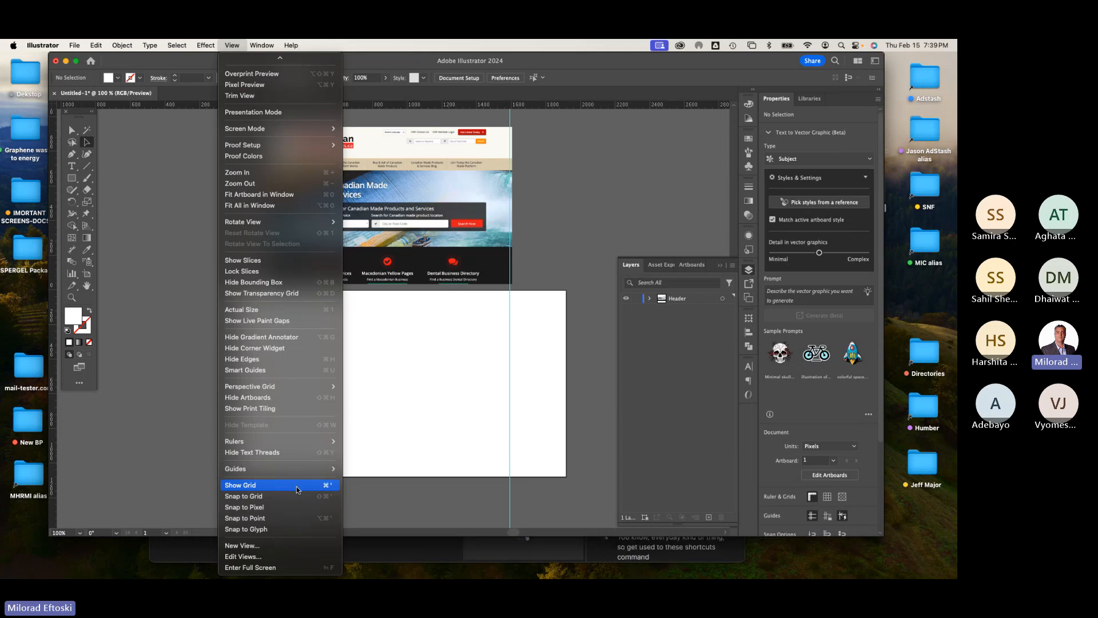
pyautogui.click(297, 487)
pyautogui.press('a')
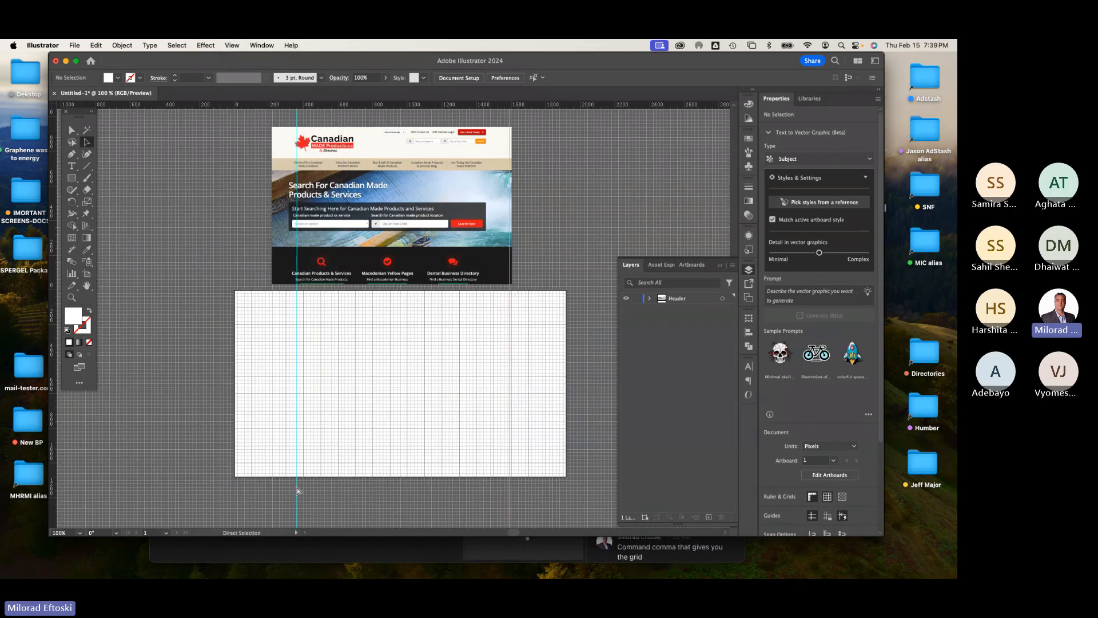
# Step: Open and cancel Preferences, then toggle the grid off again
pyautogui.press('super+comma')
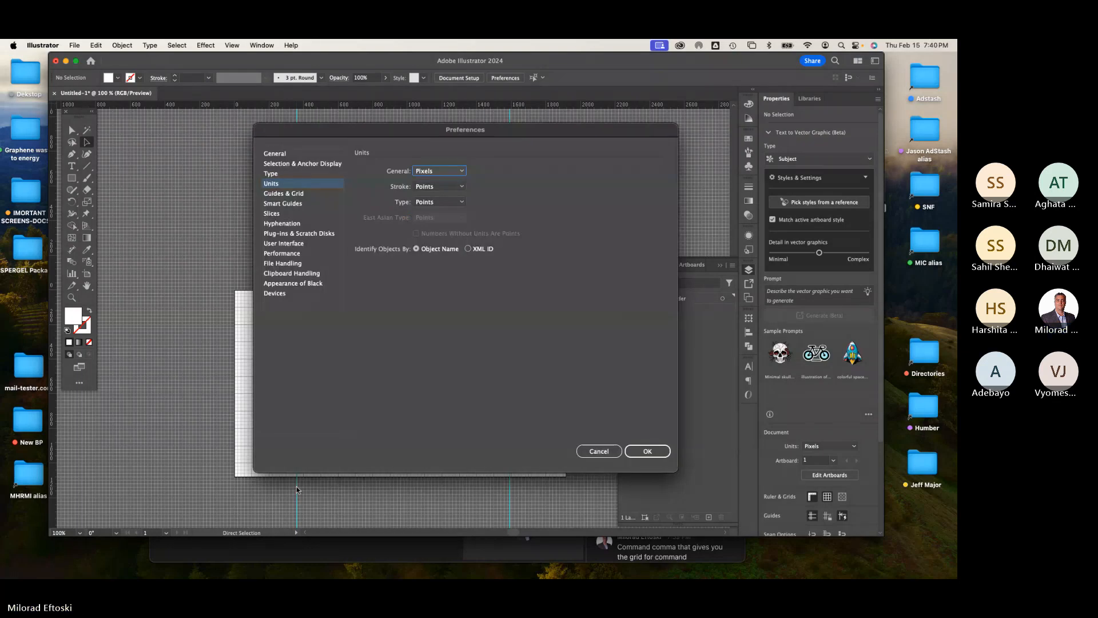
pyautogui.click(599, 451)
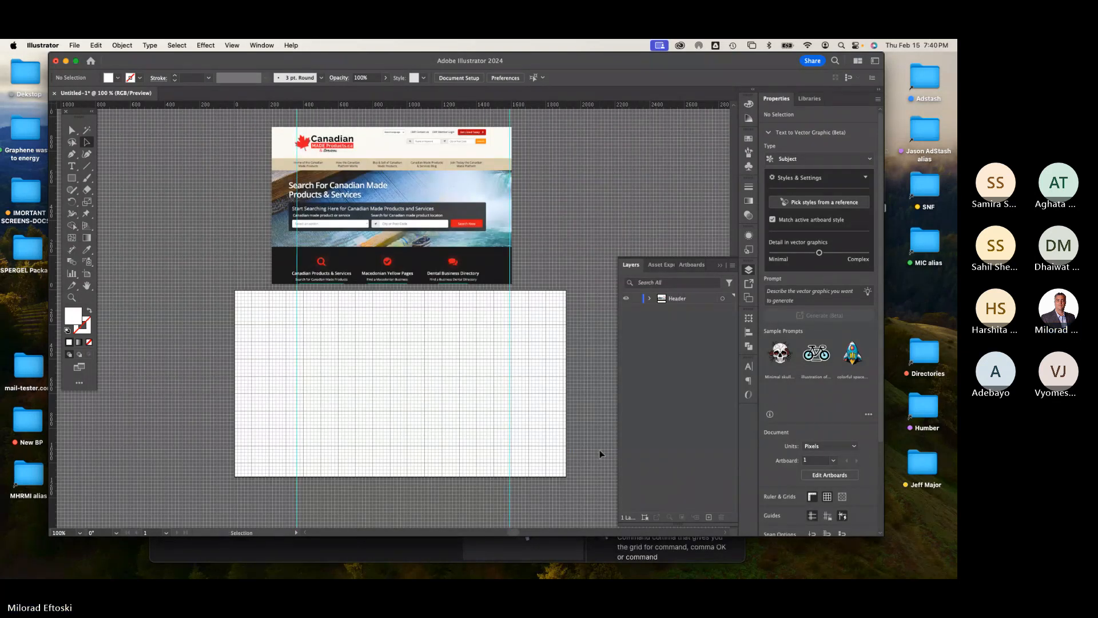
pyautogui.press('super+apostrophe')
pyautogui.press('super+apostrophe')
pyautogui.press('super+apostrophe')
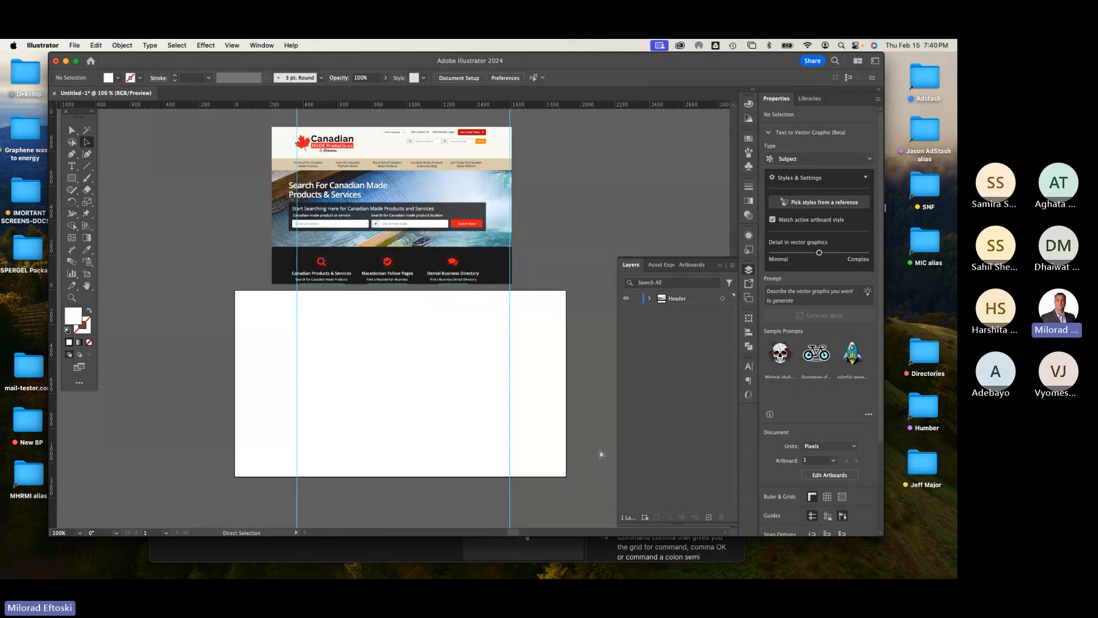
pyautogui.press('super+apostrophe')
pyautogui.press('super+apostrophe')
pyautogui.press('v')
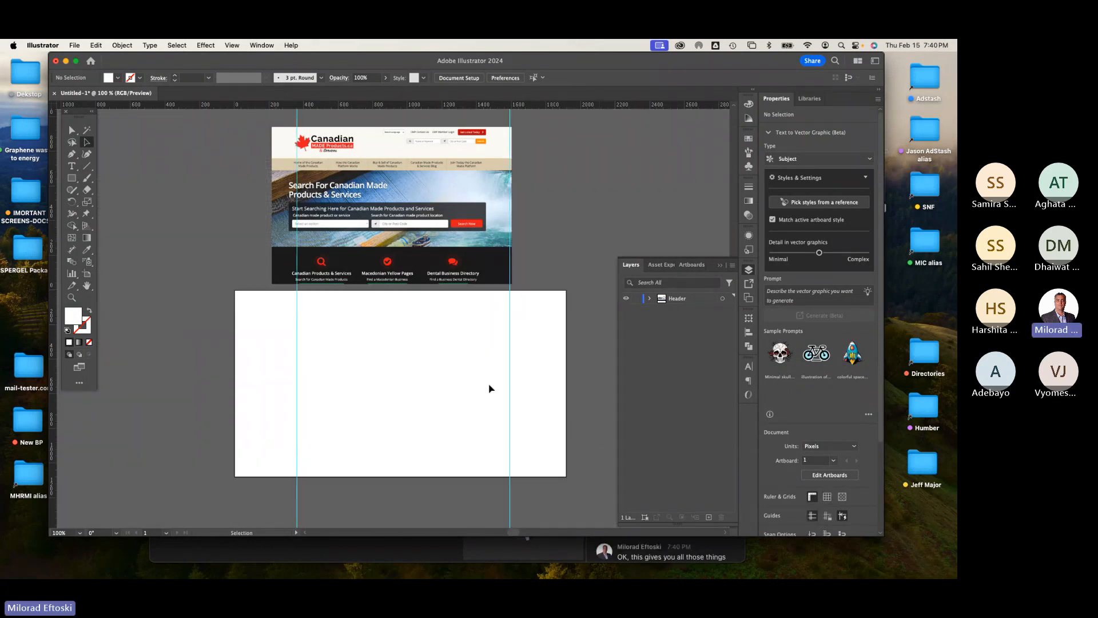
# Step: Unlock the guides
pyautogui.click(232, 45)
pyautogui.moveTo(281, 482)
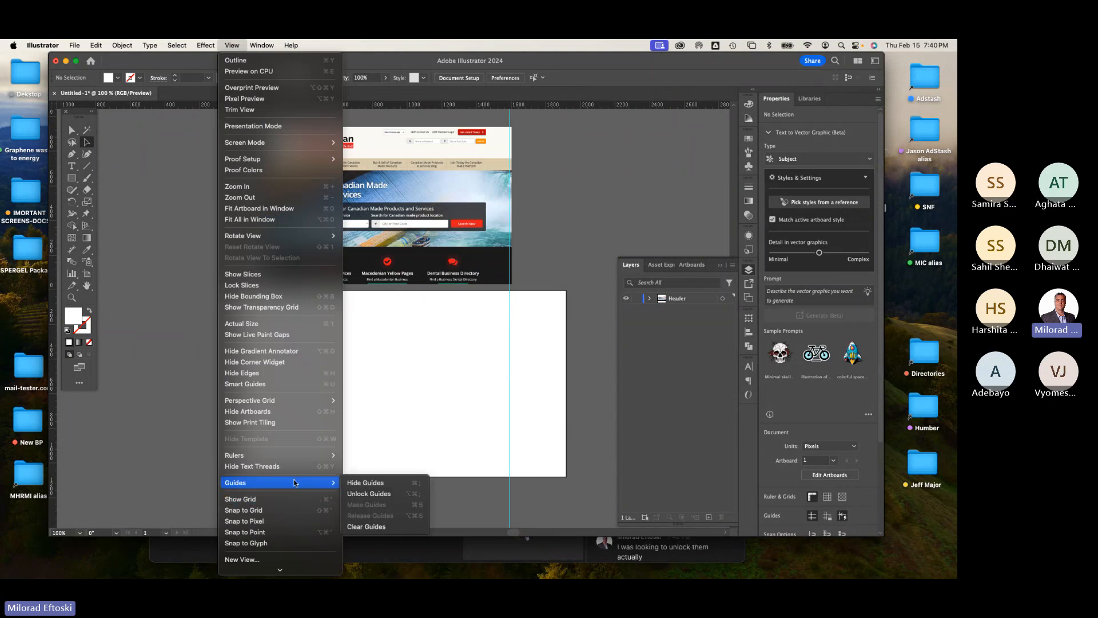
pyautogui.click(381, 496)
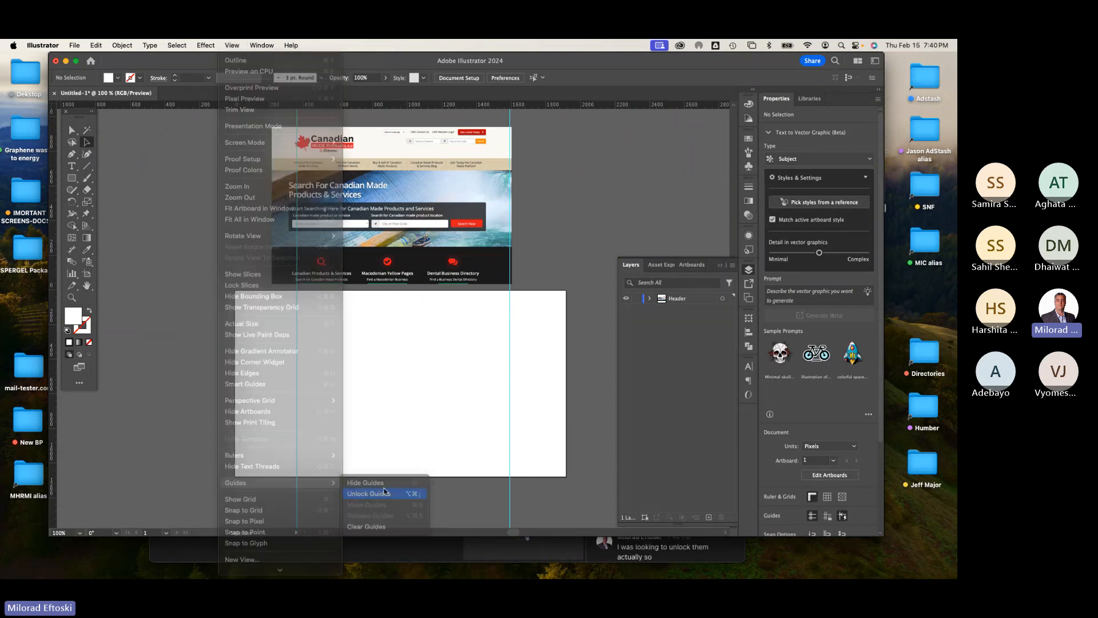
# Step: Move the left guide slightly left and the right guide slightly right
pyautogui.click(298, 407)
pyautogui.moveTo(288, 408); pyautogui.dragTo(280, 407)
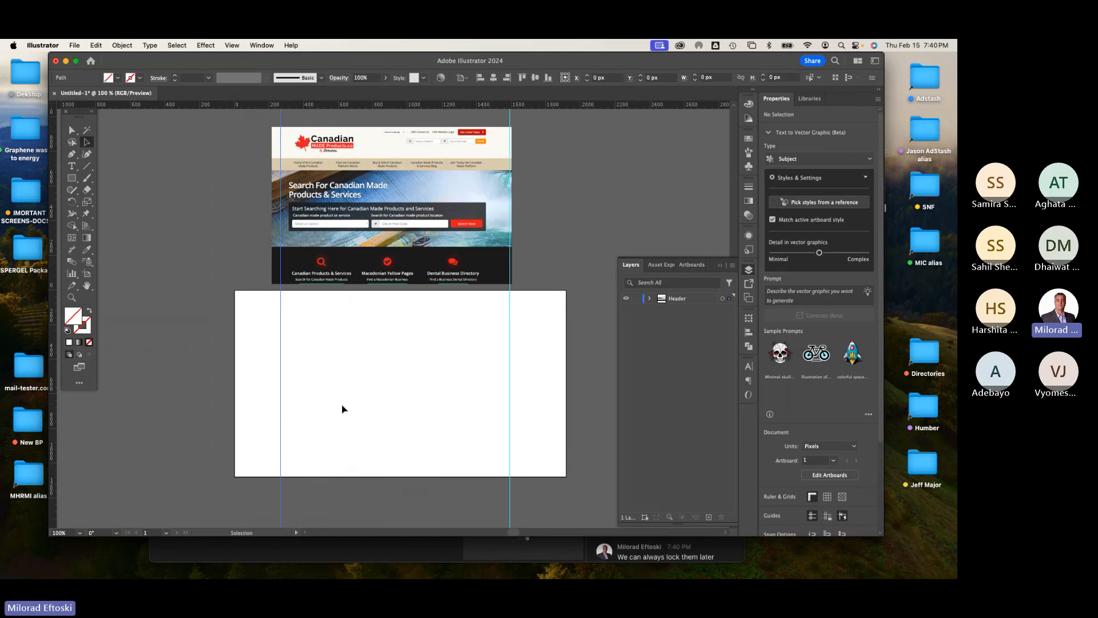
pyautogui.click(510, 413)
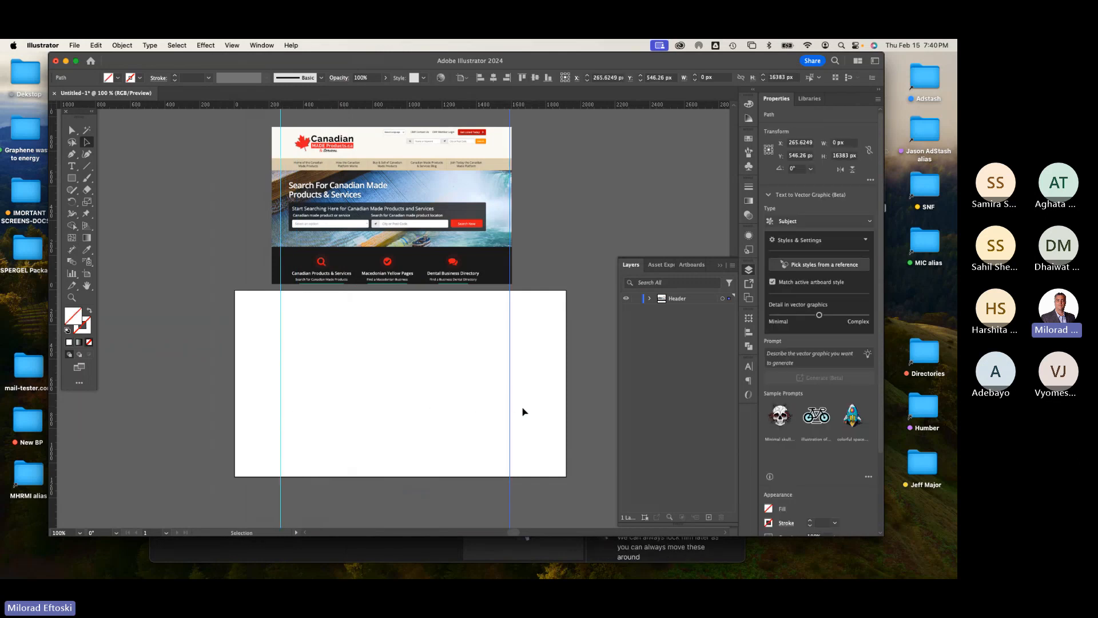
pyautogui.moveTo(510, 417); pyautogui.dragTo(525, 415)
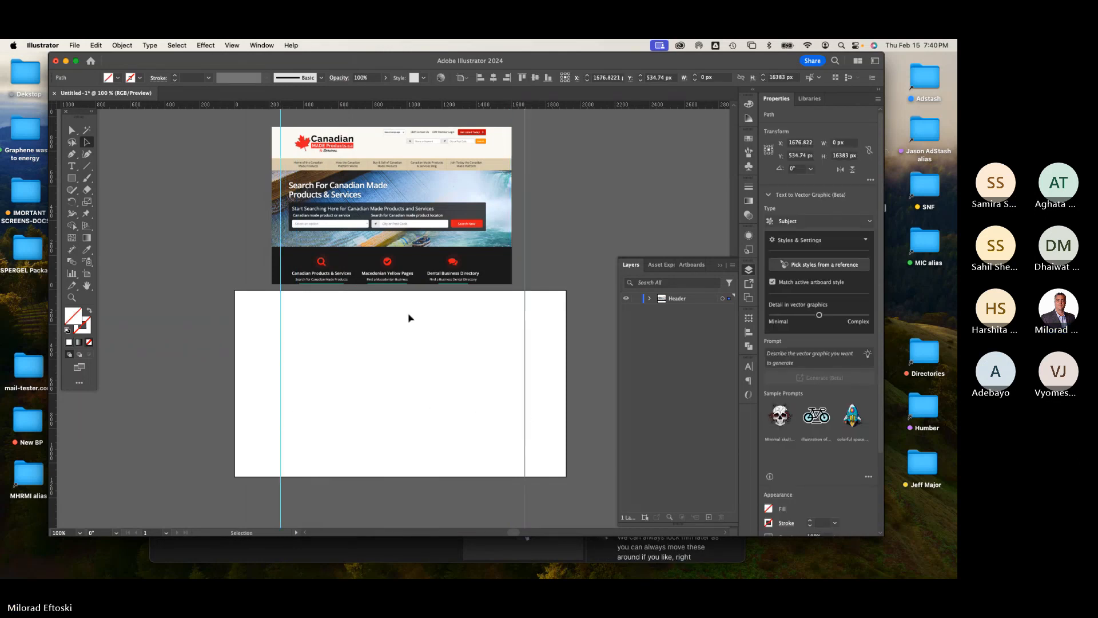
# Step: Center the screenshot horizontally on the artboard and snap the right guide to its right edge
pyautogui.moveTo(345, 259); pyautogui.dragTo(353, 262)
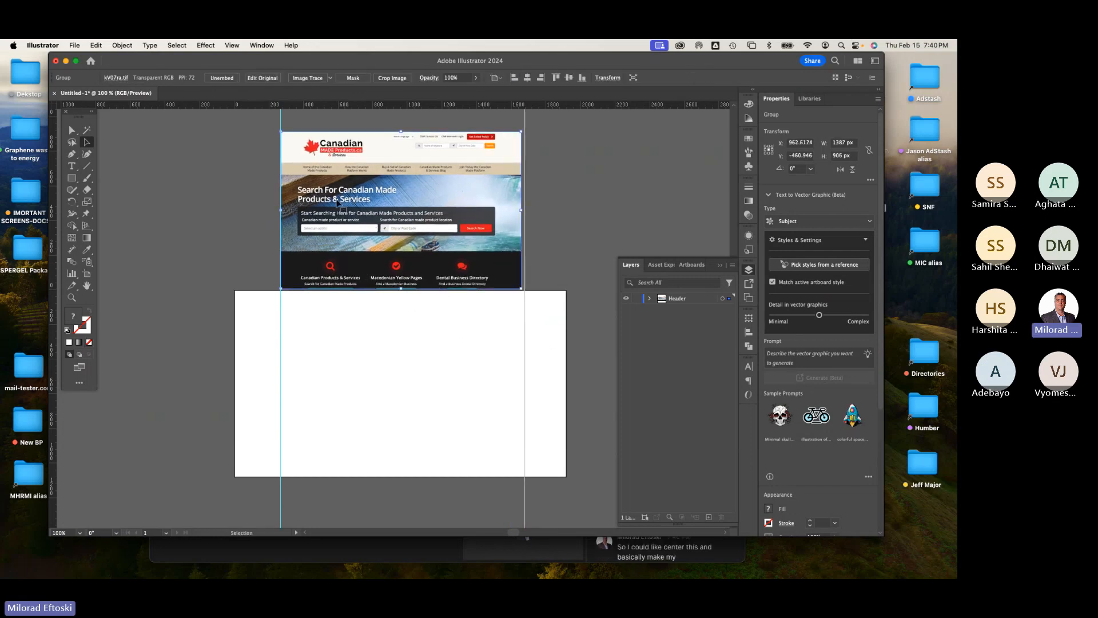
pyautogui.moveTo(355, 203)
pyautogui.mouseDown()
pyautogui.moveTo(366, 205)
pyautogui.moveTo(352, 207)
pyautogui.moveTo(368, 349)
pyautogui.moveTo(355, 200)
pyautogui.mouseUp()
pyautogui.click(527, 78)
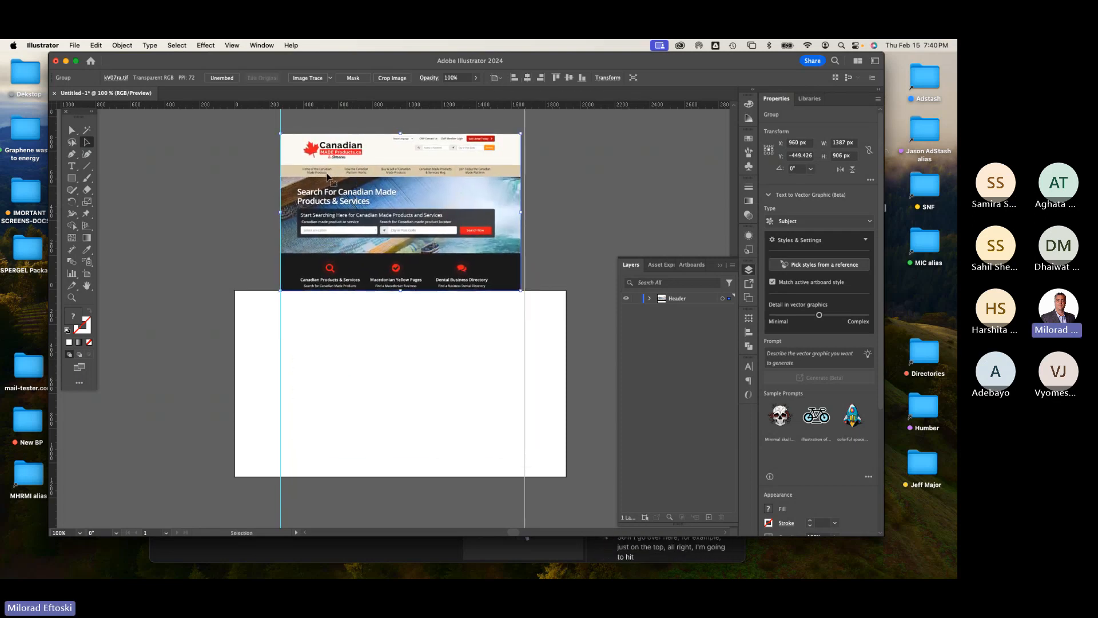
pyautogui.click(503, 114)
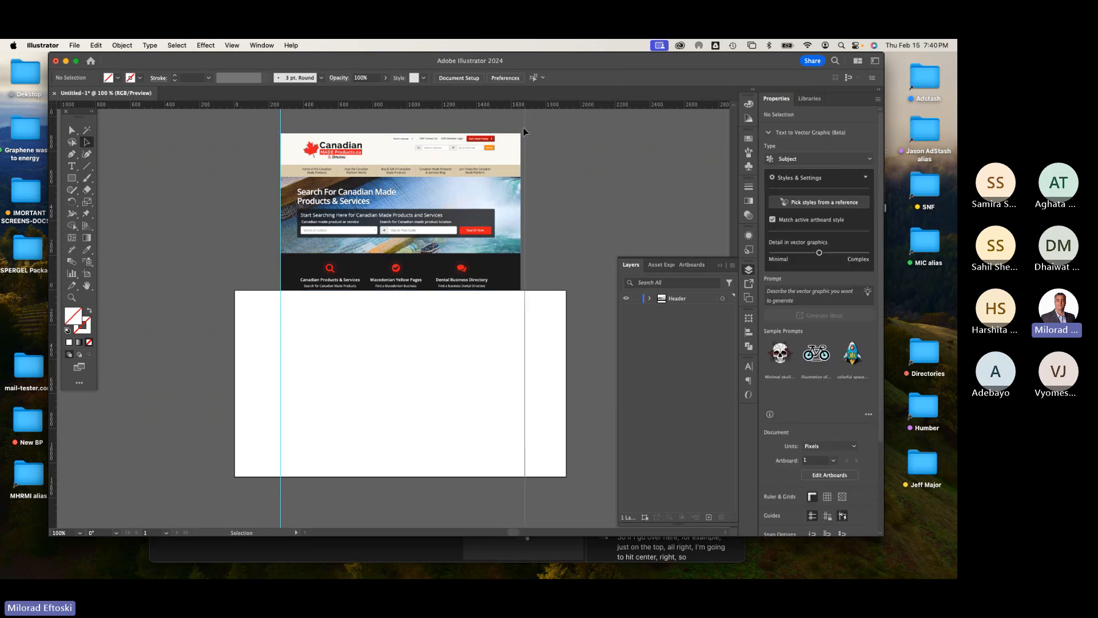
pyautogui.moveTo(523, 129); pyautogui.dragTo(521, 132)
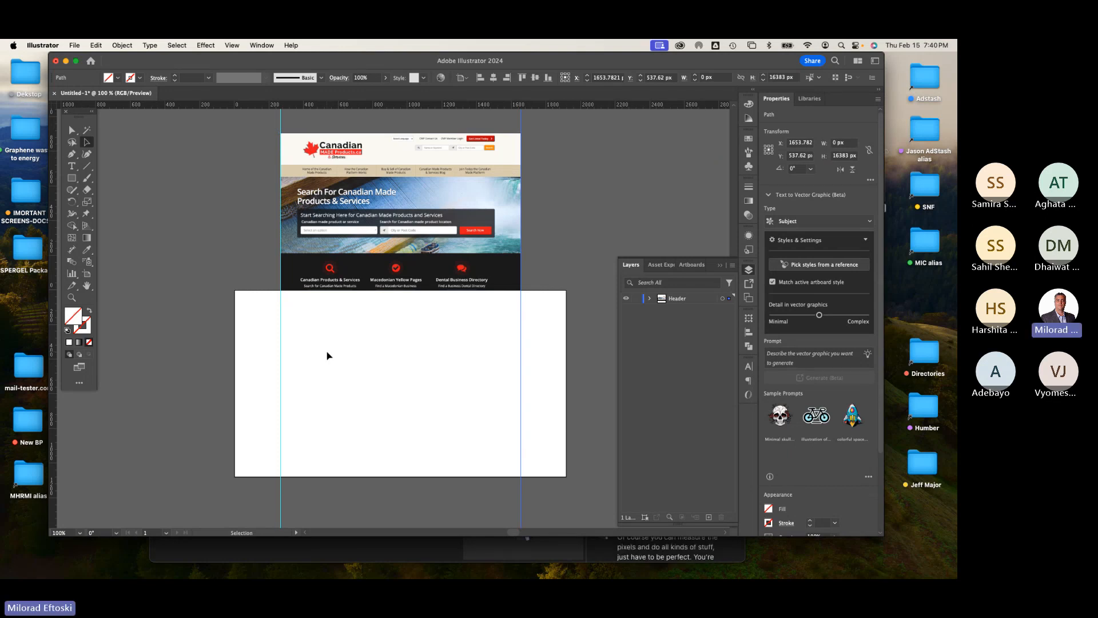
pyautogui.click(344, 334)
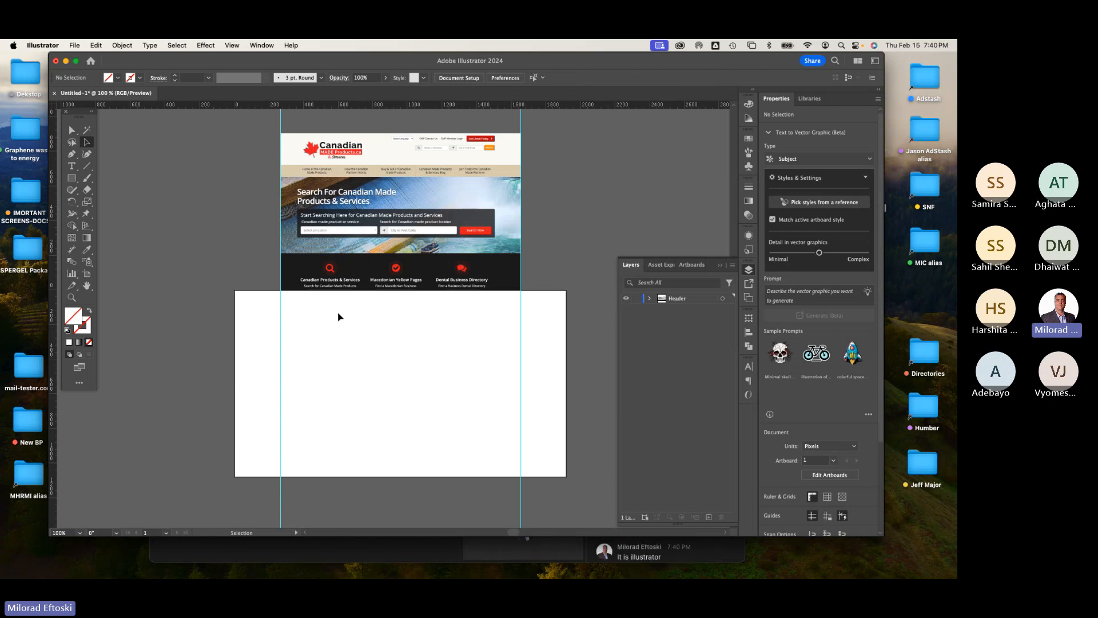
# Step: Draw a rectangle about 1382 x 251 px between the guides at the artboard's top and fill it light gray
pyautogui.click(72, 178)
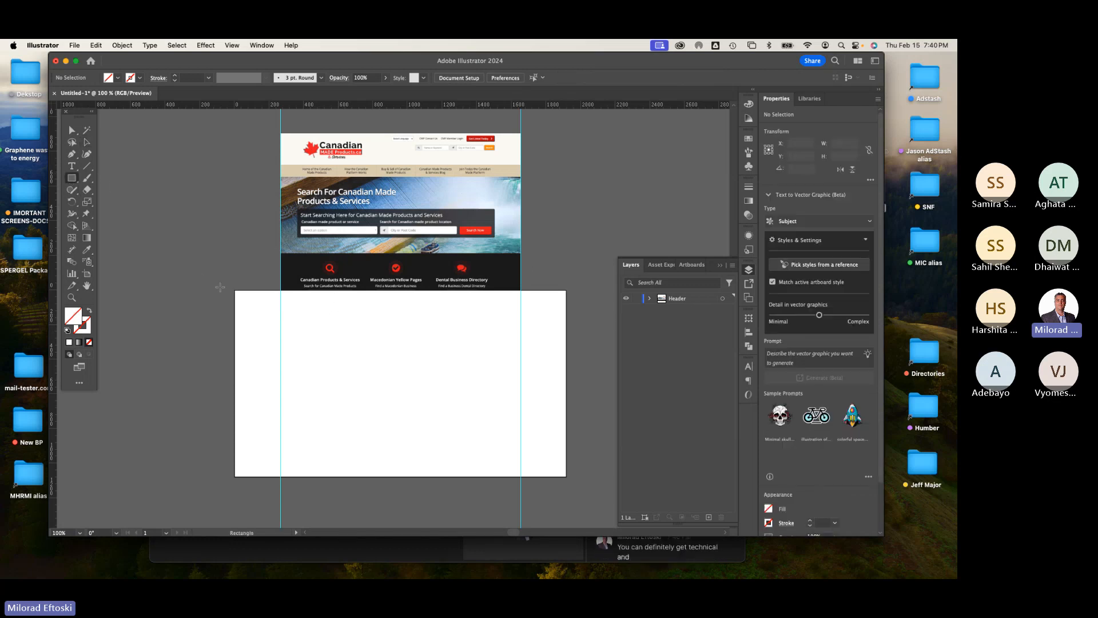
pyautogui.moveTo(282, 293); pyautogui.dragTo(520, 334)
pyautogui.click(117, 78)
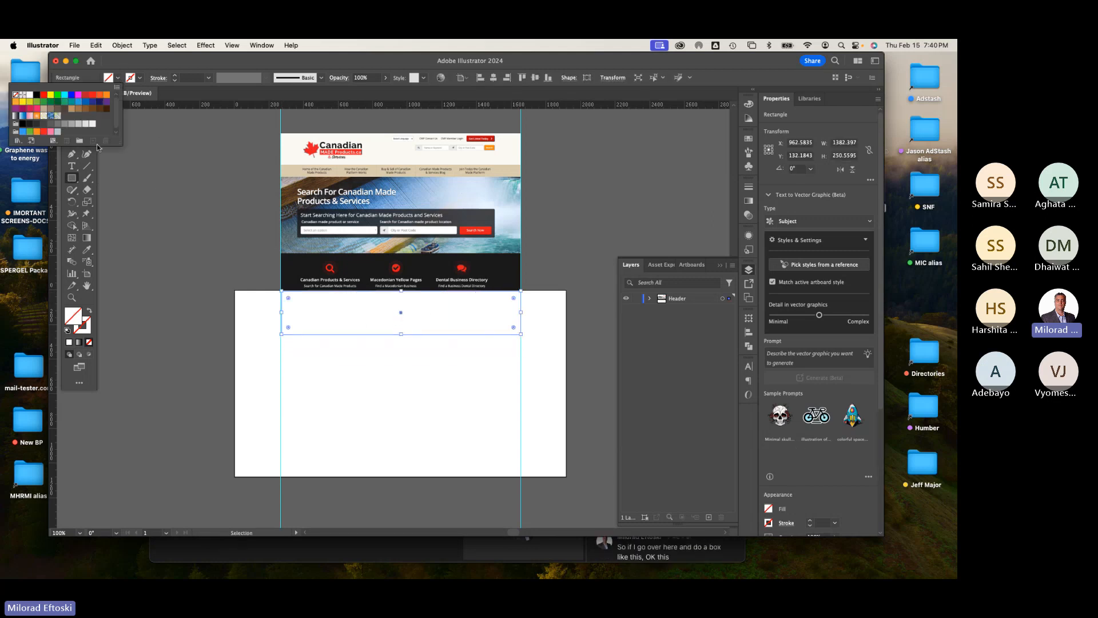
pyautogui.click(80, 125)
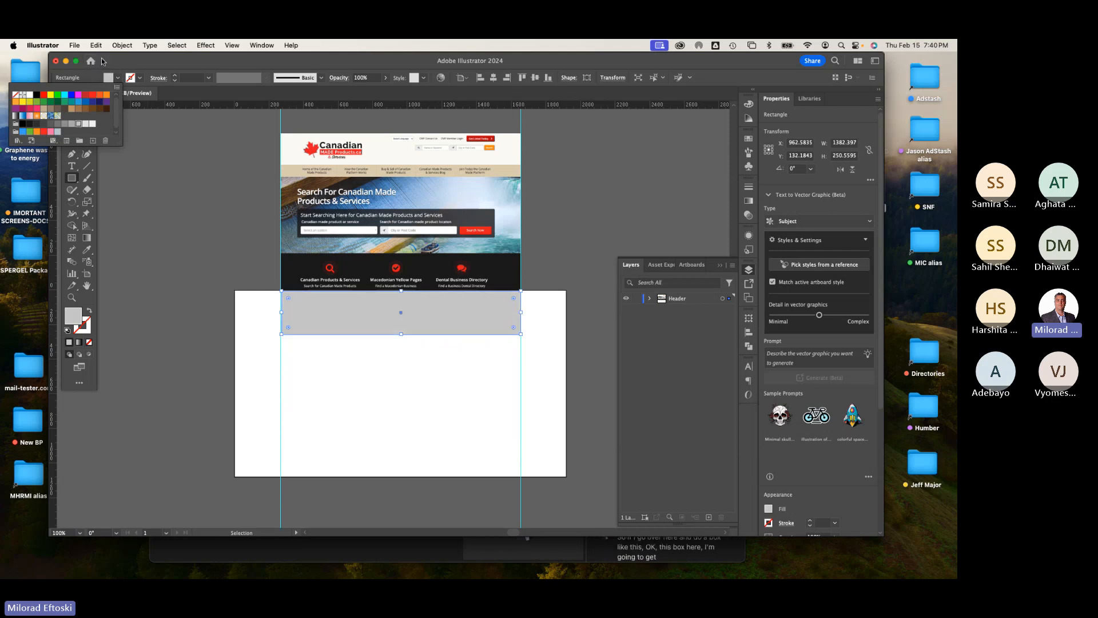
pyautogui.click(86, 144)
pyautogui.click(169, 176)
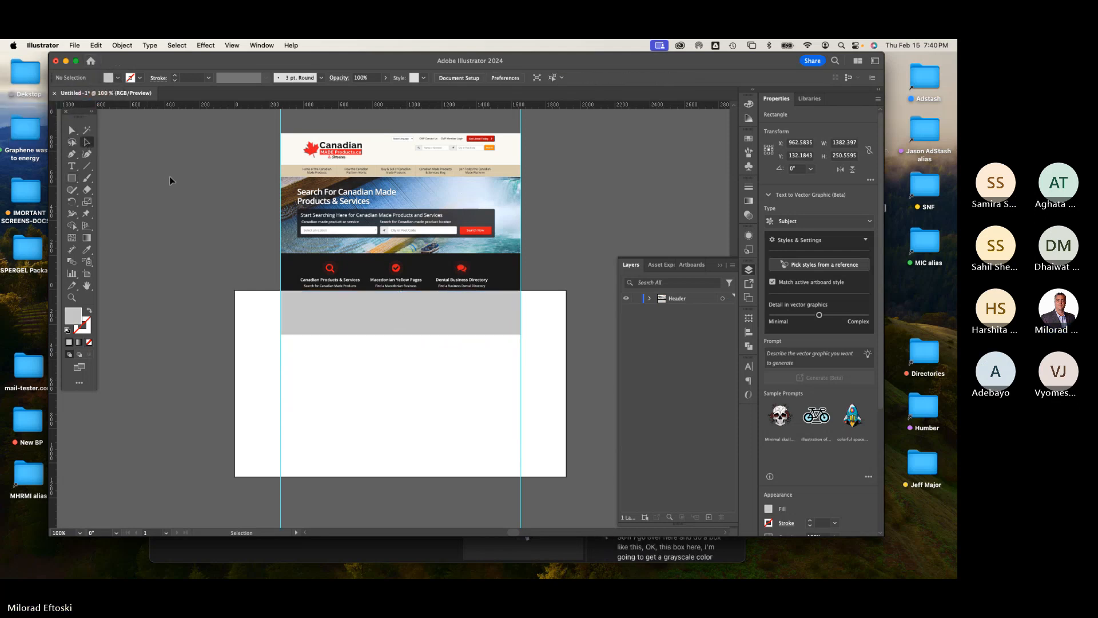
pyautogui.click(325, 312)
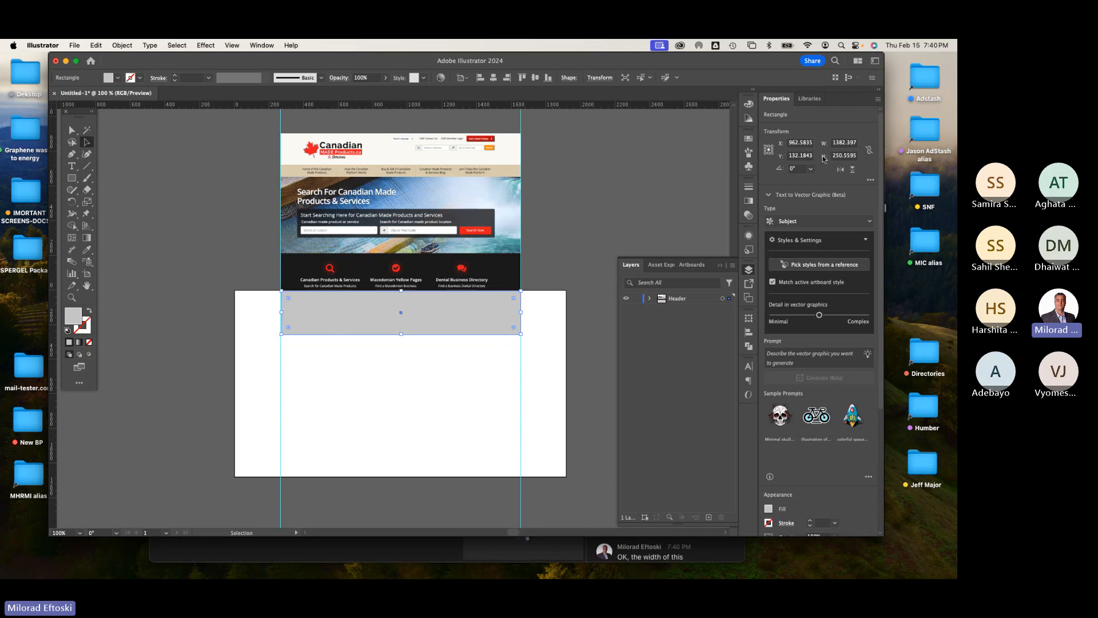
# Step: Set the gray rectangle's width to 1400 px and height to 250 px
pyautogui.click(844, 143)
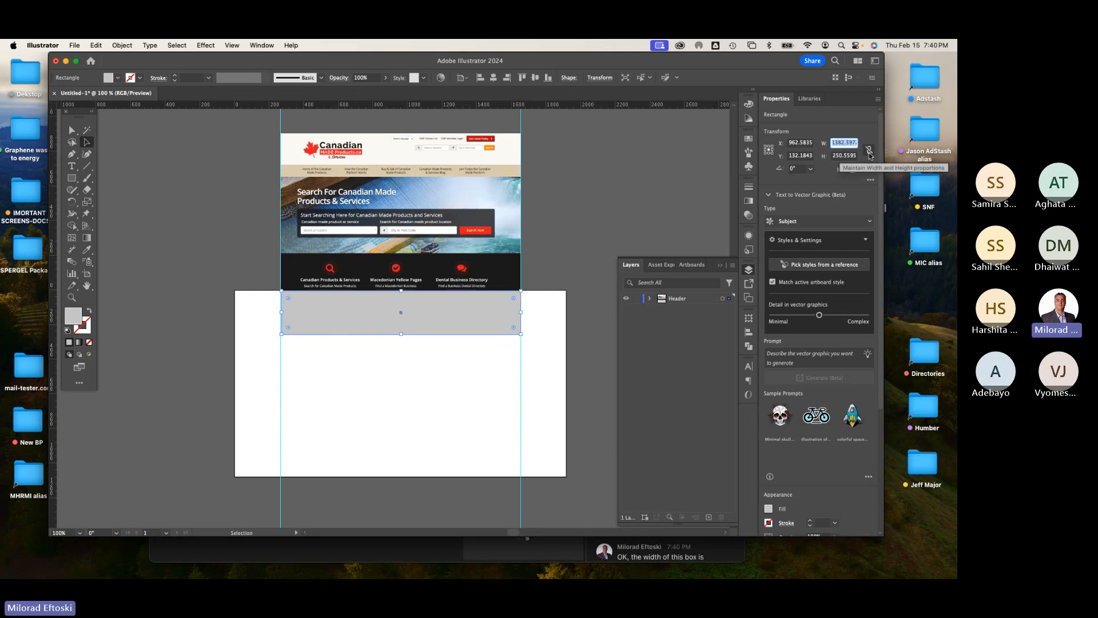
pyautogui.write('1400')
pyautogui.press('Return')
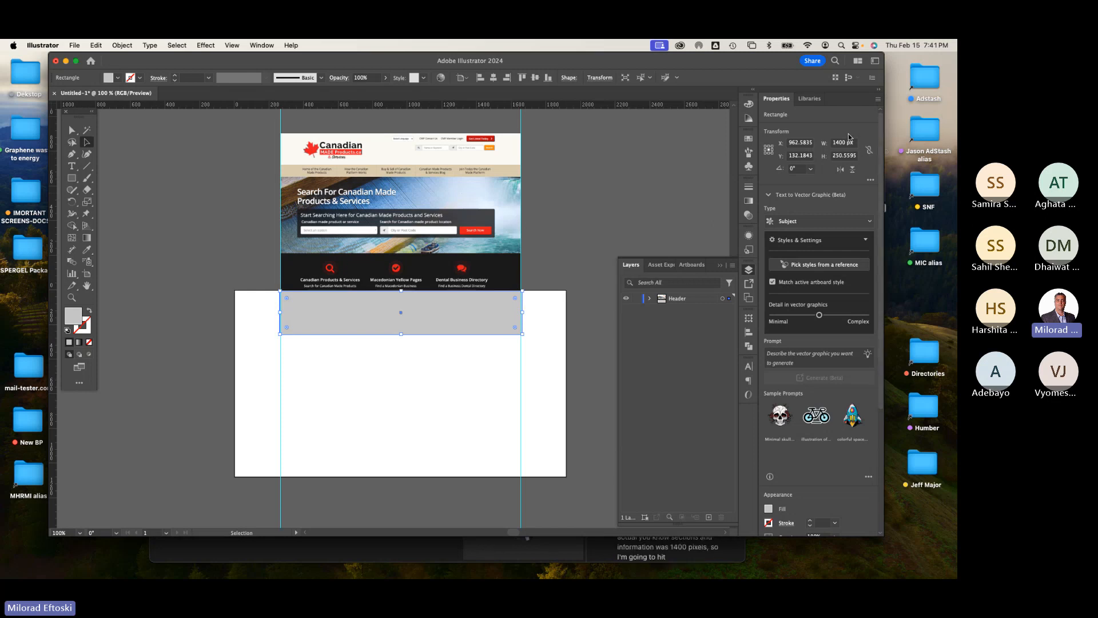
pyautogui.click(845, 156)
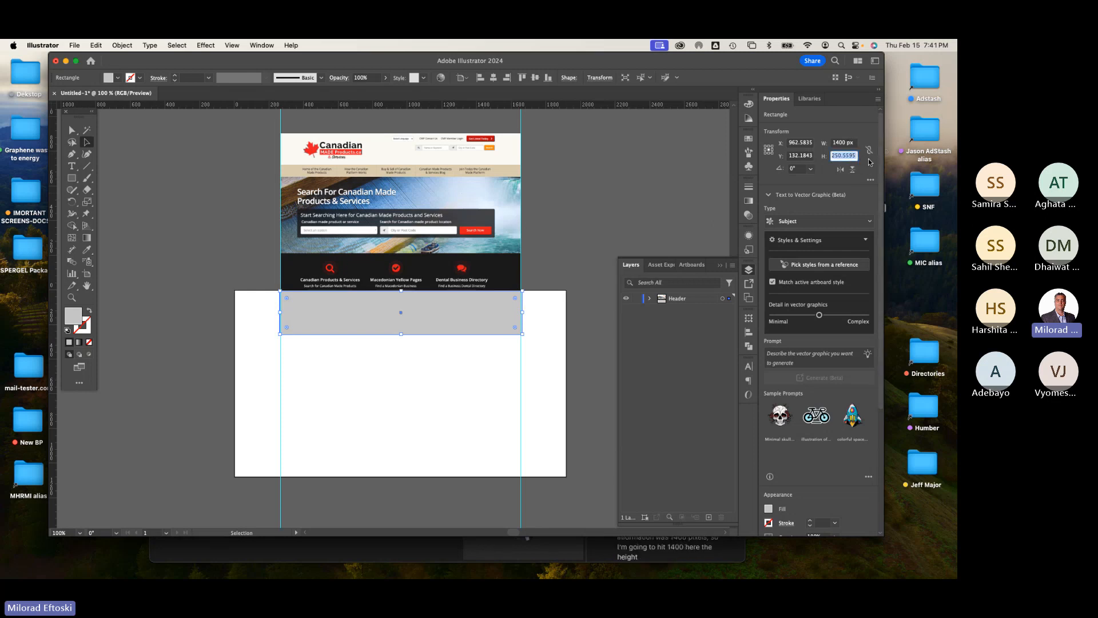
pyautogui.write('250')
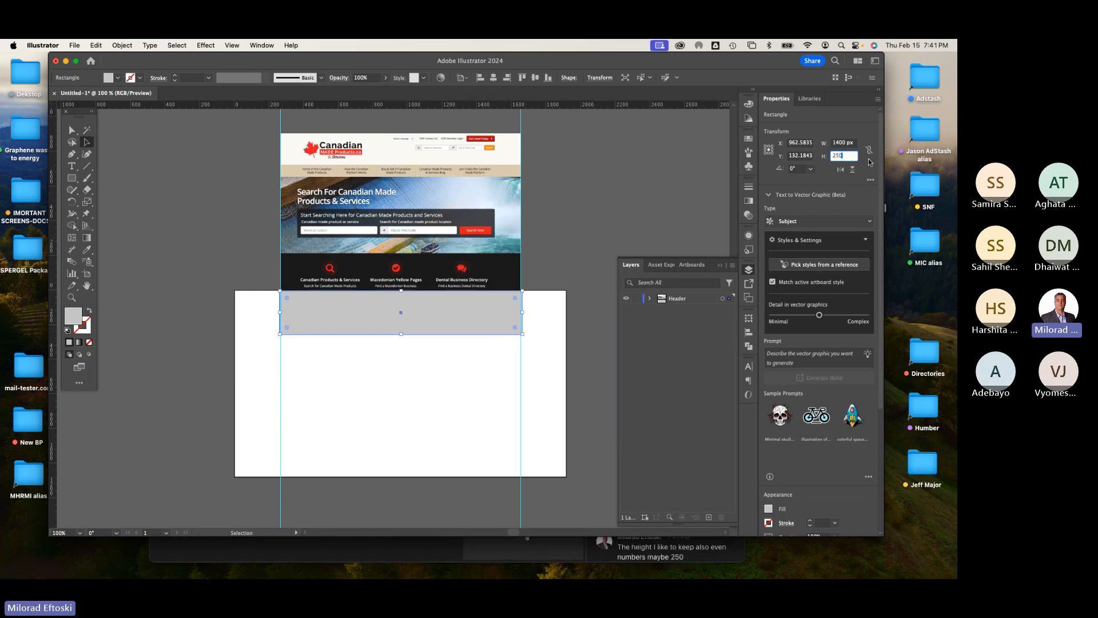
pyautogui.press('Return')
pyautogui.click(375, 358)
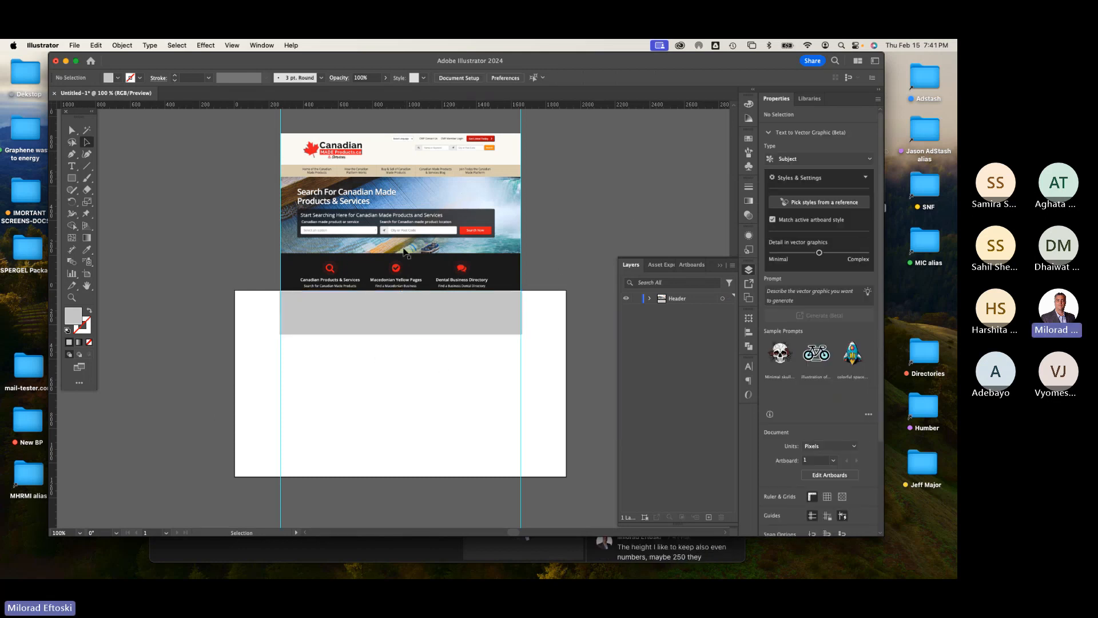
# Step: Nudge the pasted website screenshot slightly upward and deselect it
pyautogui.moveTo(405, 240)
pyautogui.mouseDown()
pyautogui.moveTo(604, 261)
pyautogui.moveTo(644, 239)
pyautogui.moveTo(389, 234)
pyautogui.moveTo(400, 238)
pyautogui.mouseUp()
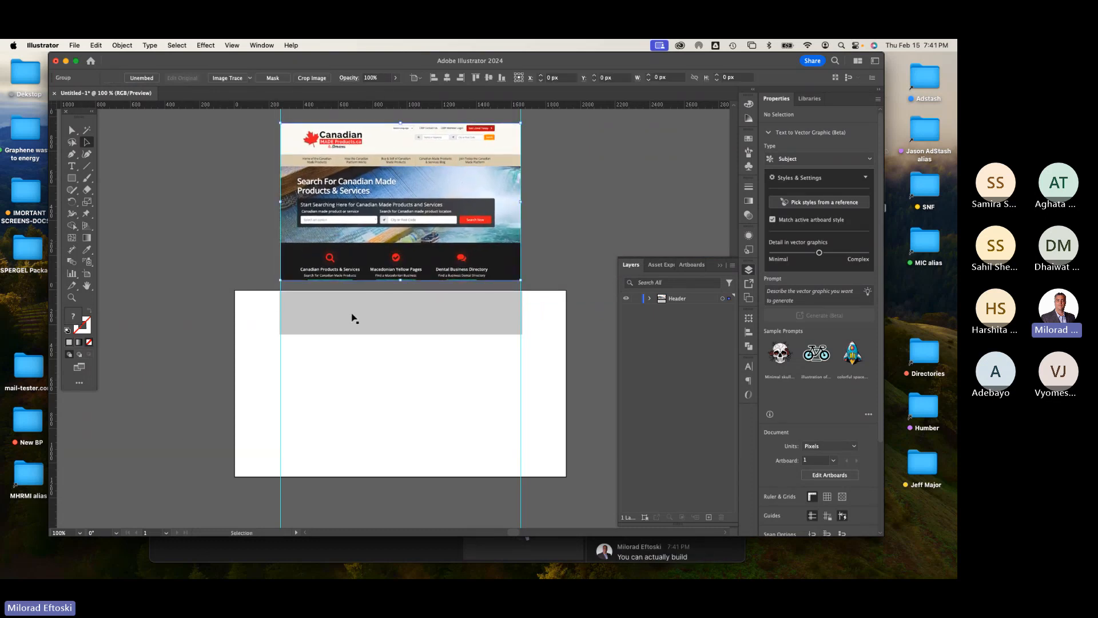
pyautogui.click(403, 362)
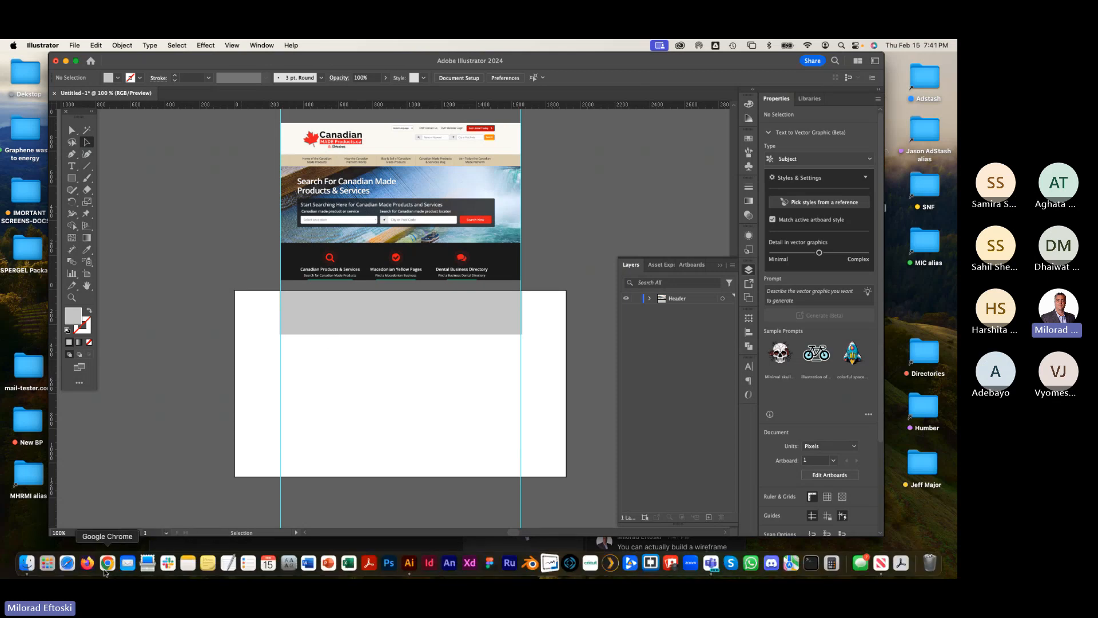
# Step: Switch to Google Chrome, open a new tab and search Google Images for wireframe sketches
pyautogui.click(107, 564)
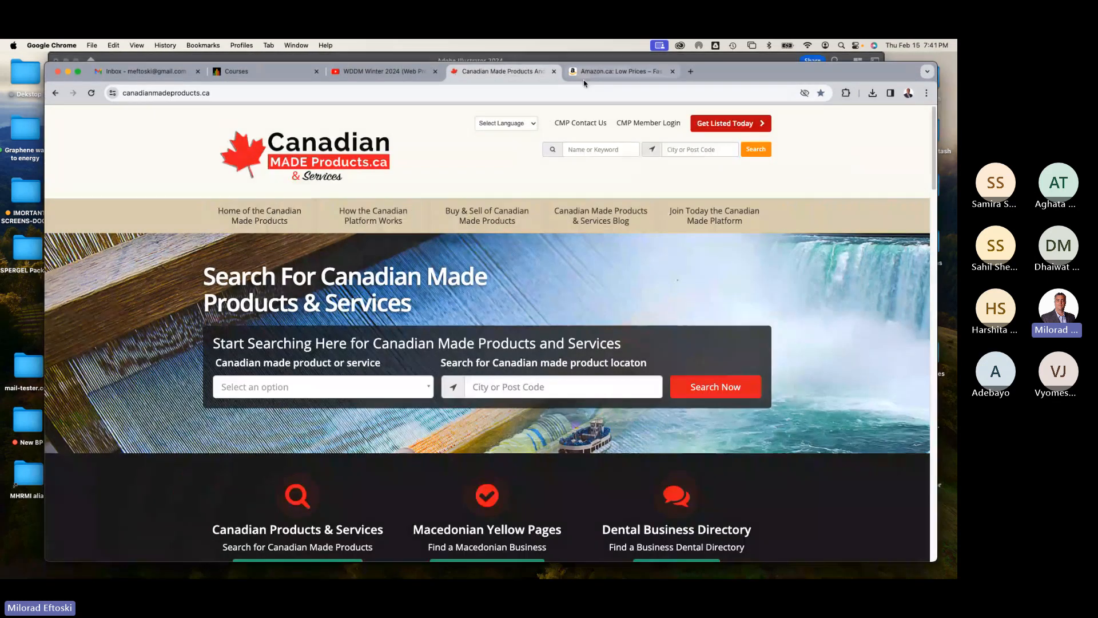
pyautogui.press('super+t')
pyautogui.click(544, 93)
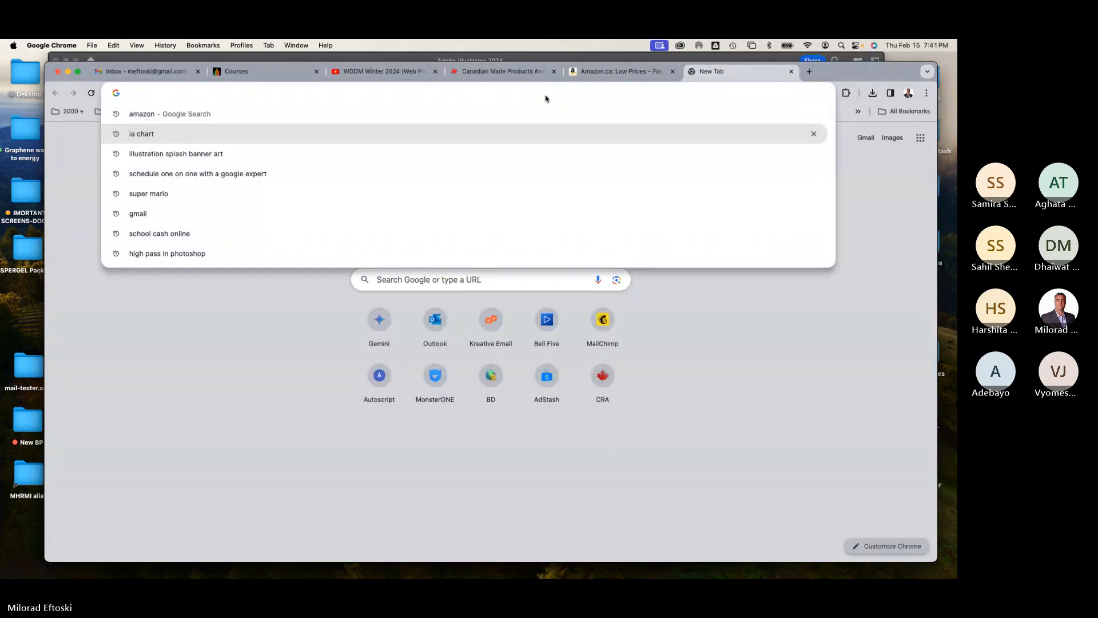
pyautogui.write('wirf')
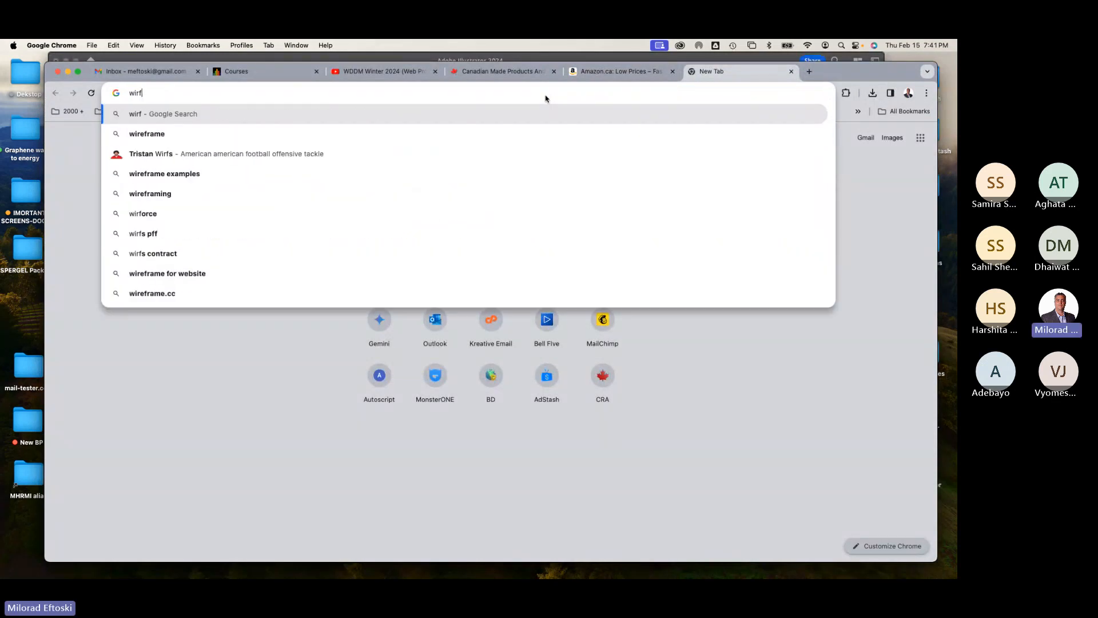
pyautogui.press('BackSpace')
pyautogui.write('ef')
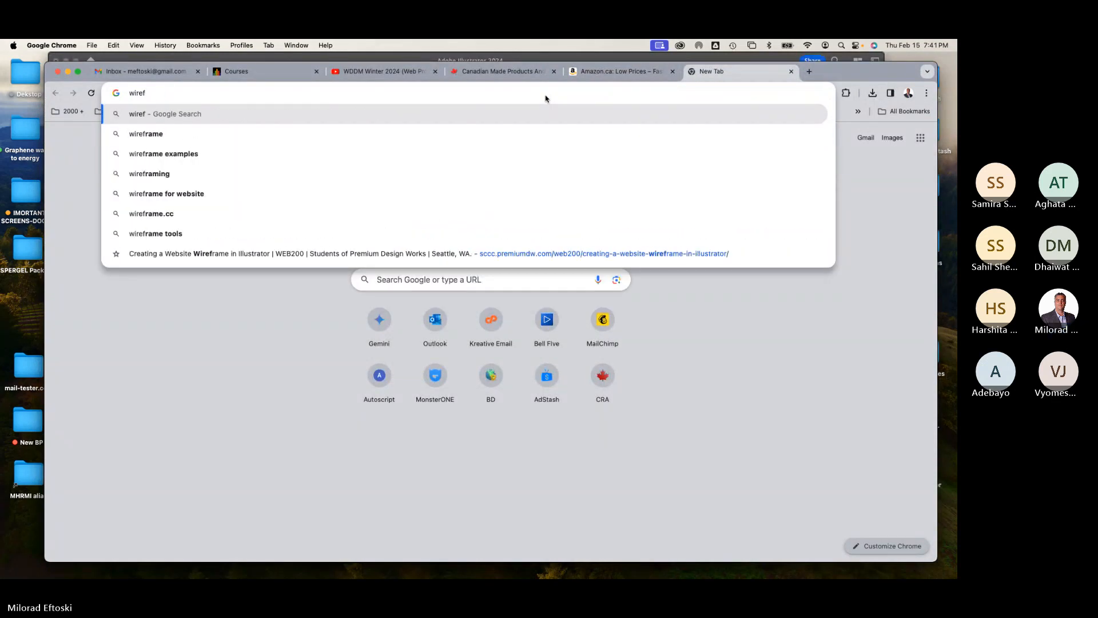
pyautogui.write('rame sketche')
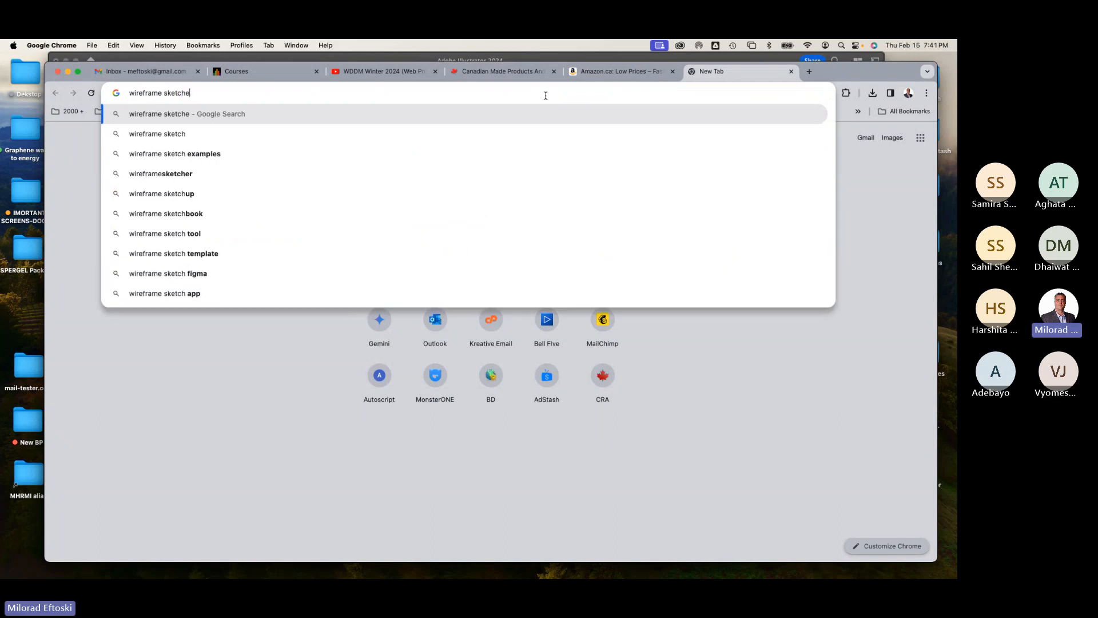
pyautogui.write('s')
pyautogui.press('Return')
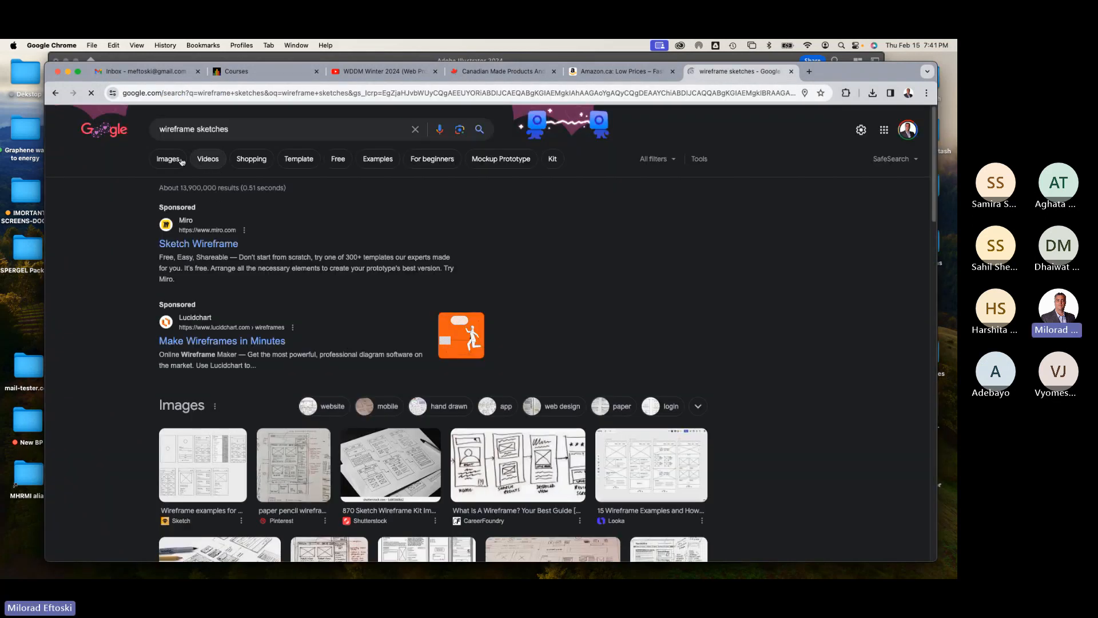
pyautogui.click(181, 160)
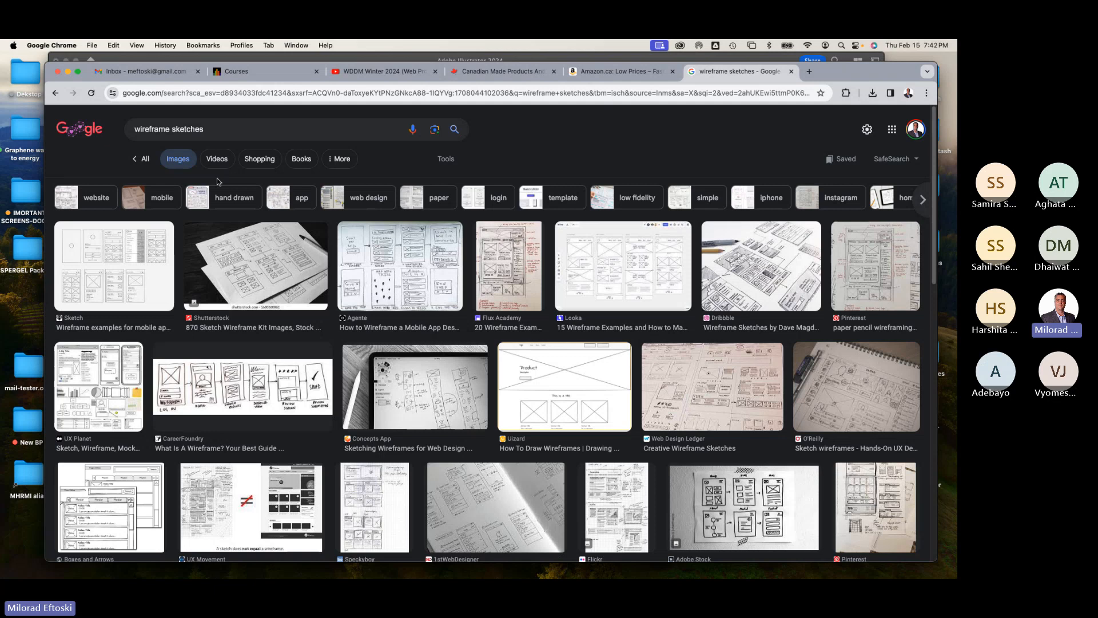
# Step: Browse the image results, previewing several wireframe sketch examples
pyautogui.click(705, 385)
pyautogui.scroll(1, 519, 419)
pyautogui.scroll(-1, 441, 444)
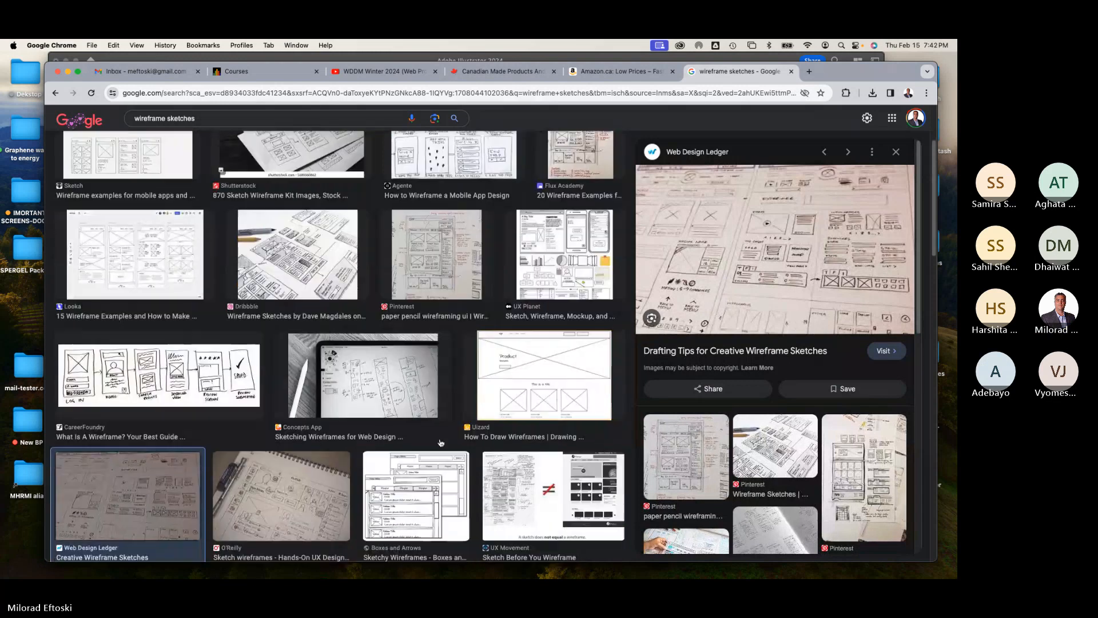
pyautogui.click(324, 291)
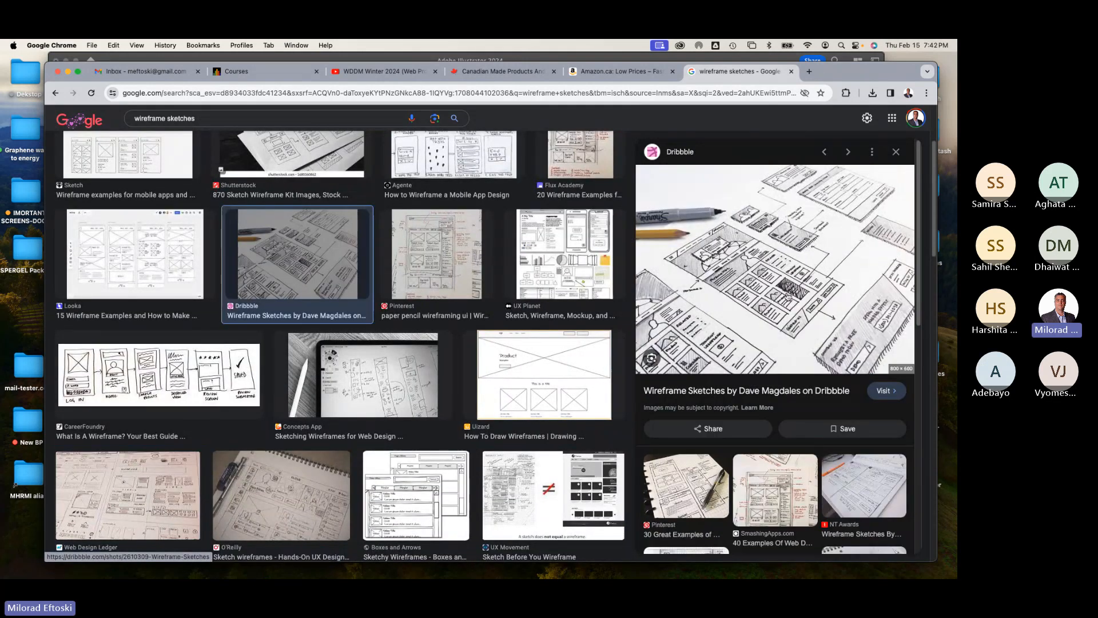
pyautogui.scroll(-1, 612, 370)
pyautogui.scroll(-2, 611, 370)
pyautogui.click(546, 269)
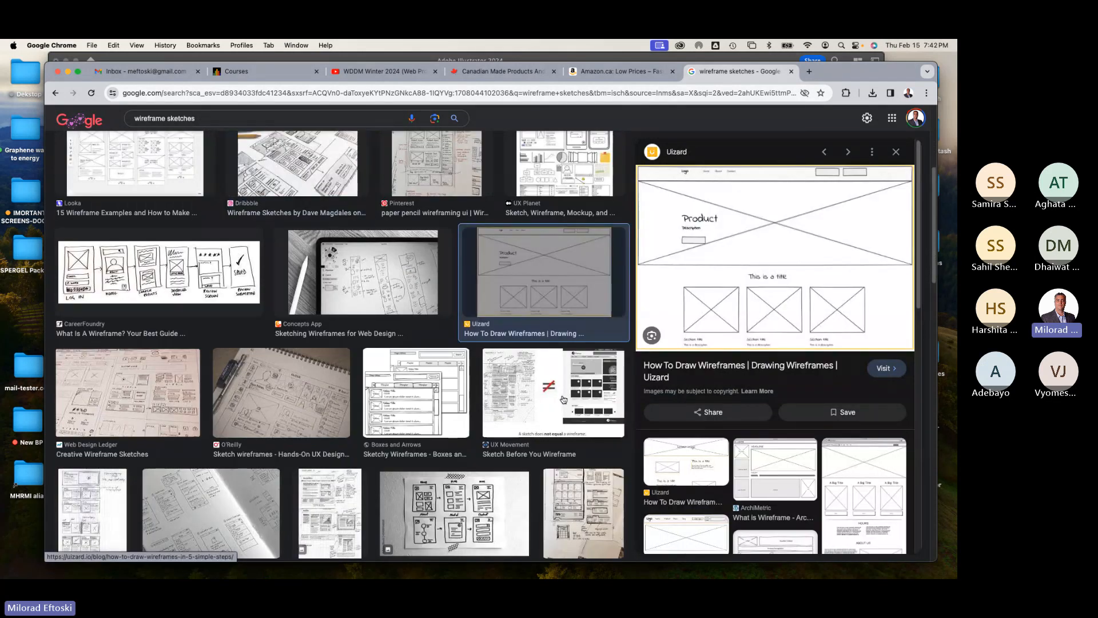
pyautogui.scroll(-2, 529, 426)
pyautogui.click(578, 423)
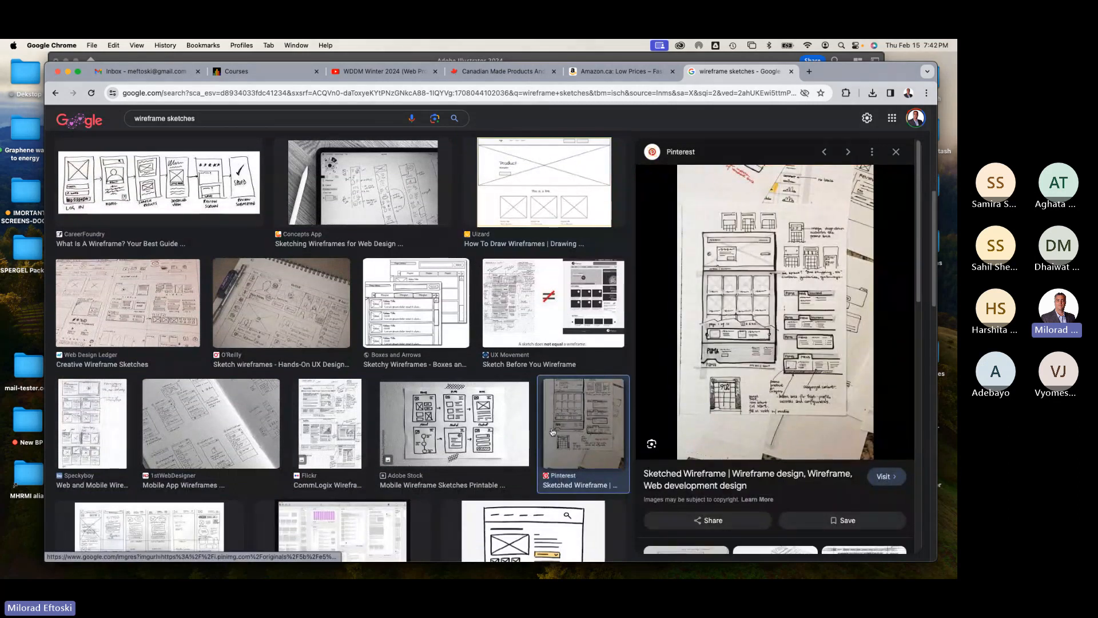
pyautogui.click(353, 432)
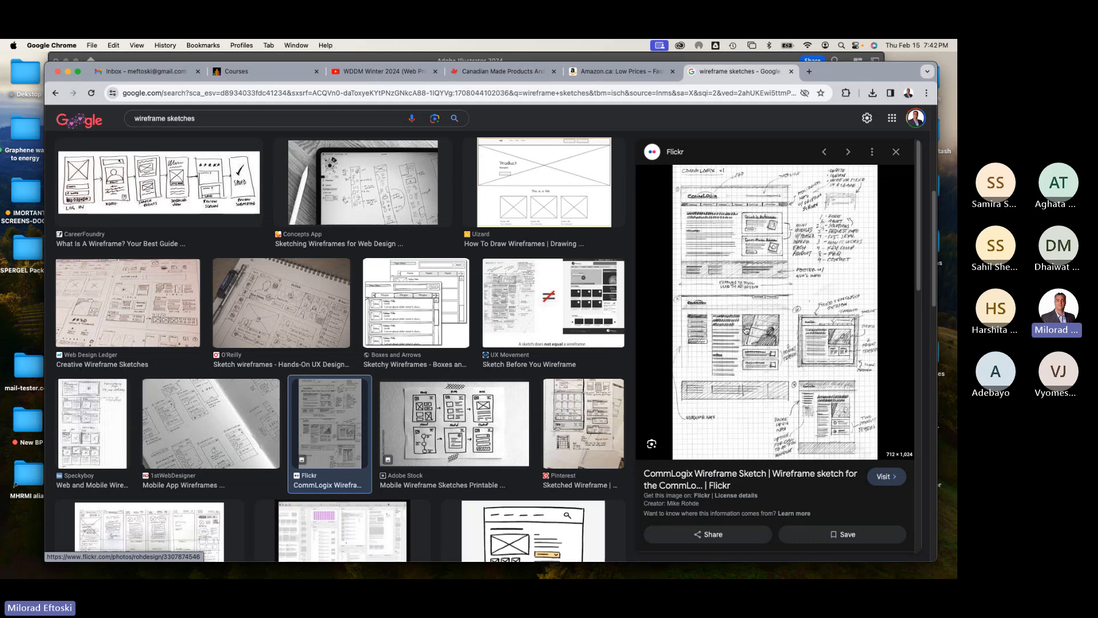
# Step: Scroll further through the image results and preview more wireframe sketch examples
pyautogui.scroll(-3, 309, 395)
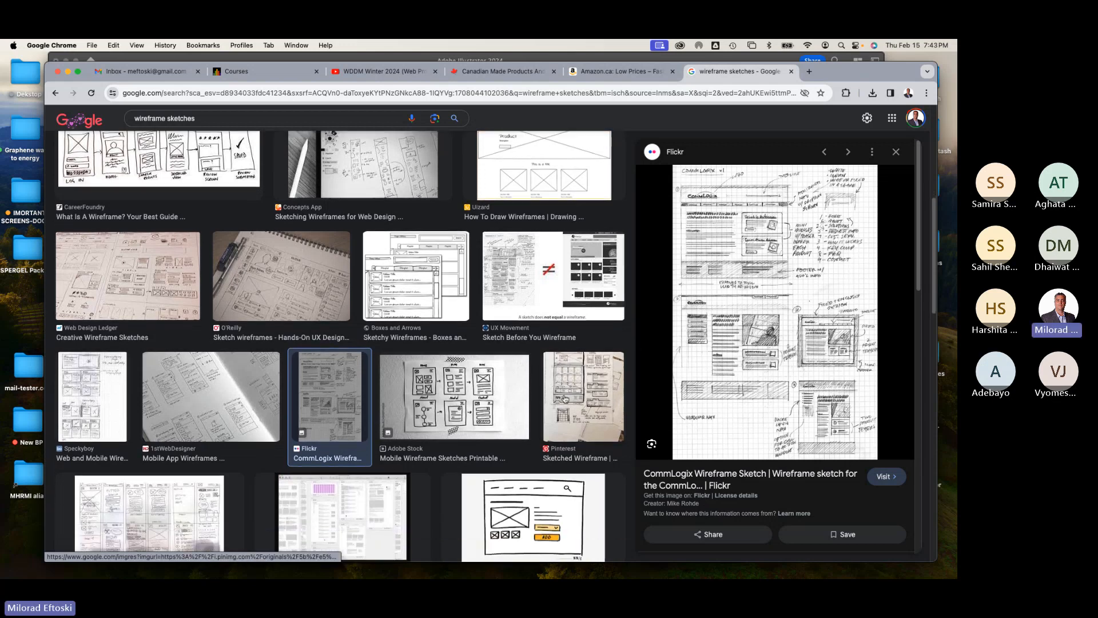
pyautogui.click(221, 400)
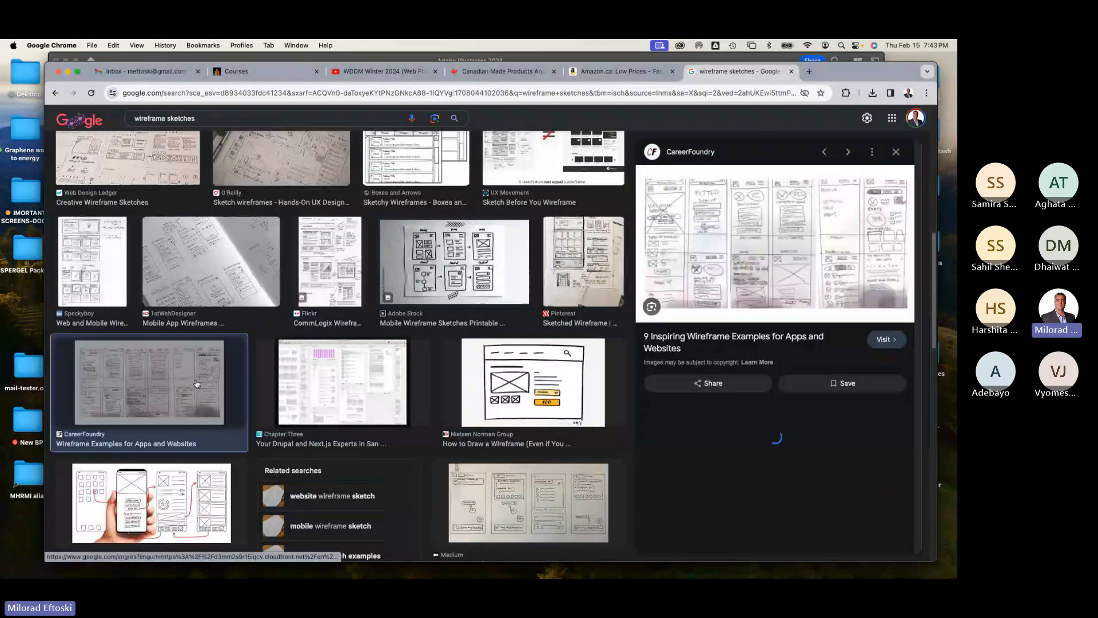
pyautogui.click(169, 487)
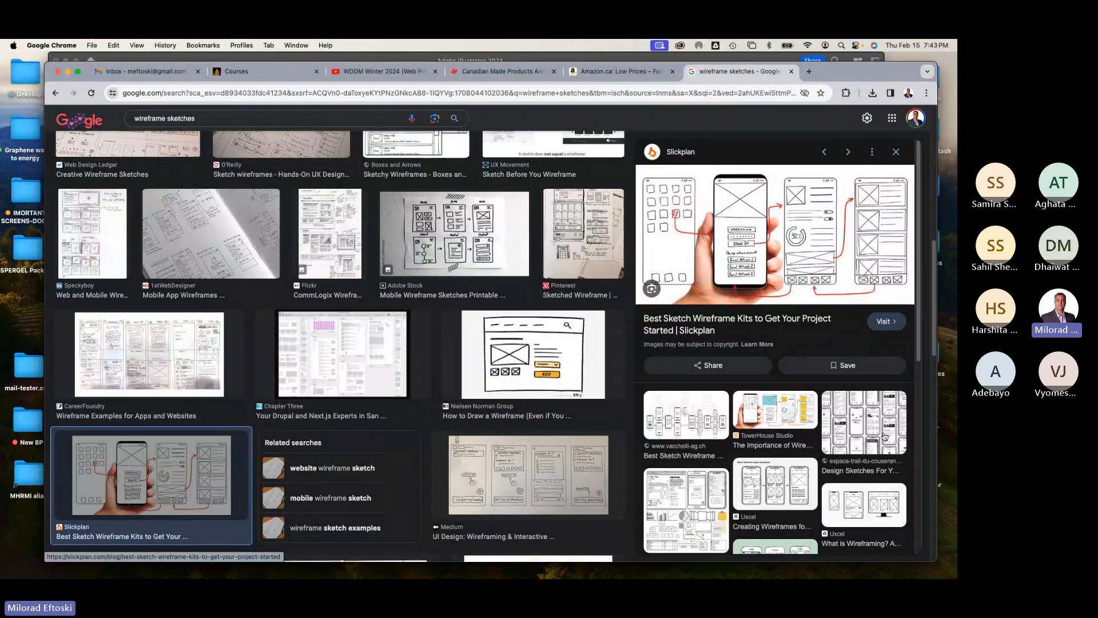
pyautogui.click(845, 383)
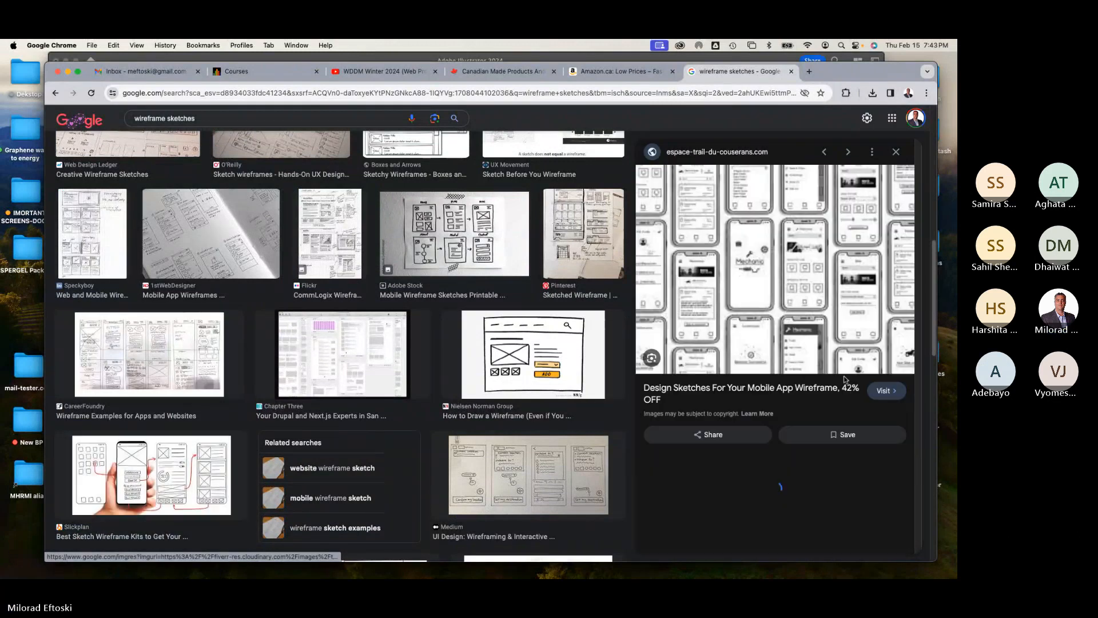
# Step: Return to Illustrator and draw a second rectangle about 1388 x 112 px just below the header block
pyautogui.click(67, 73)
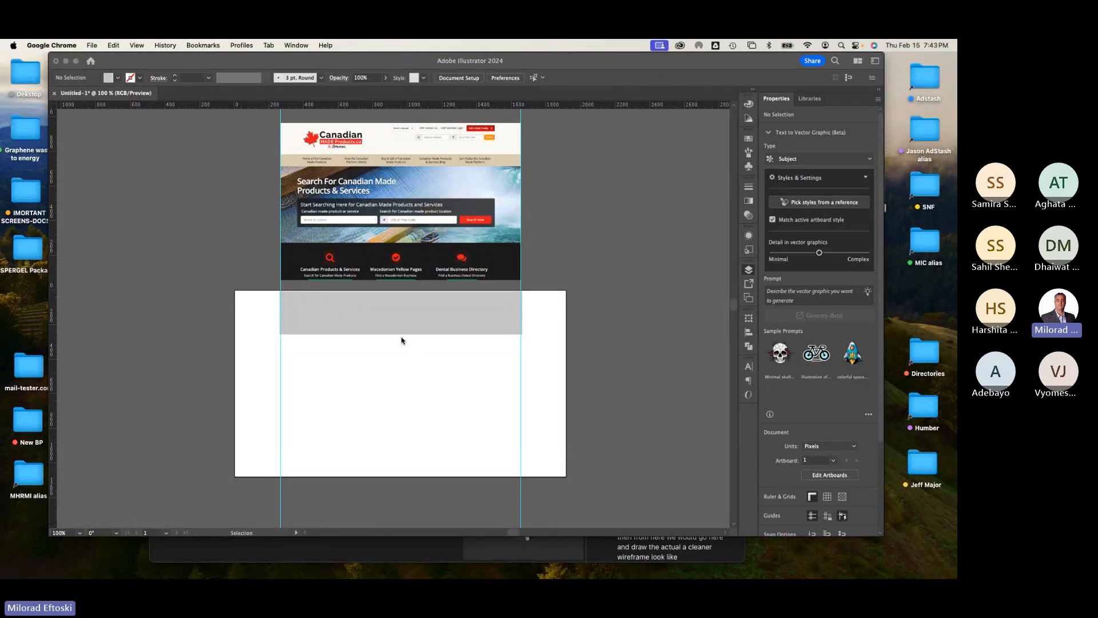
pyautogui.click(479, 389)
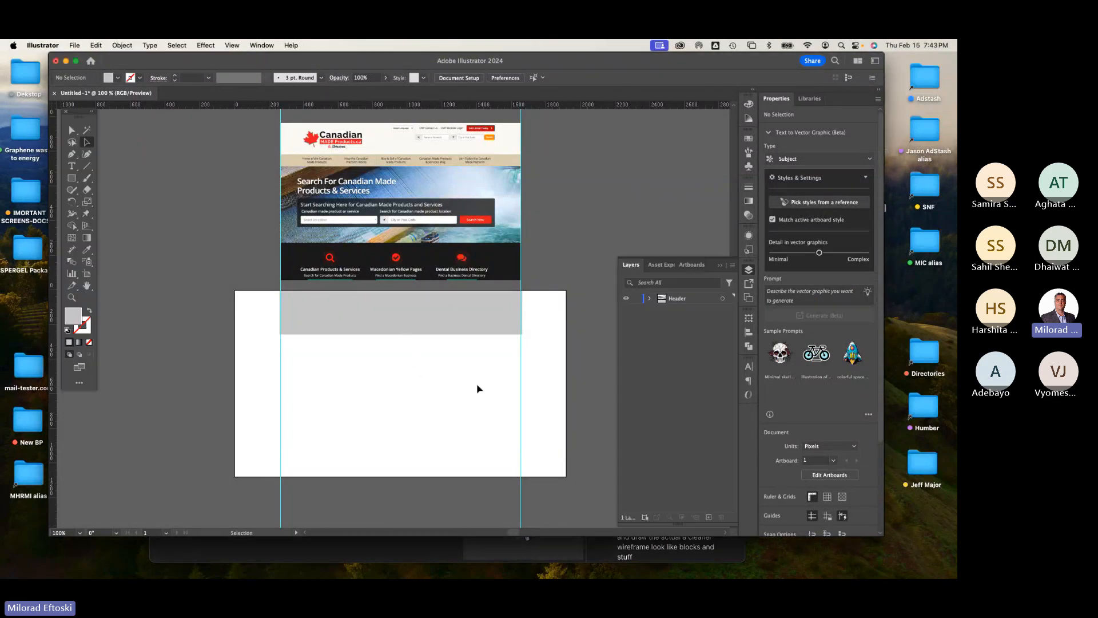
pyautogui.click(443, 322)
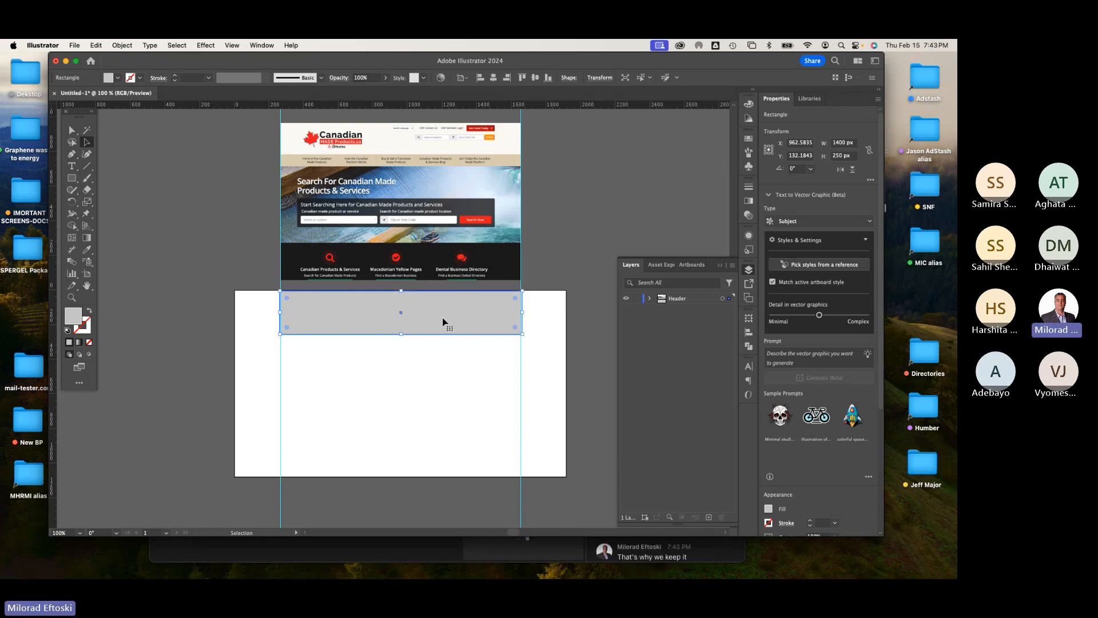
pyautogui.click(424, 395)
pyautogui.press('m')
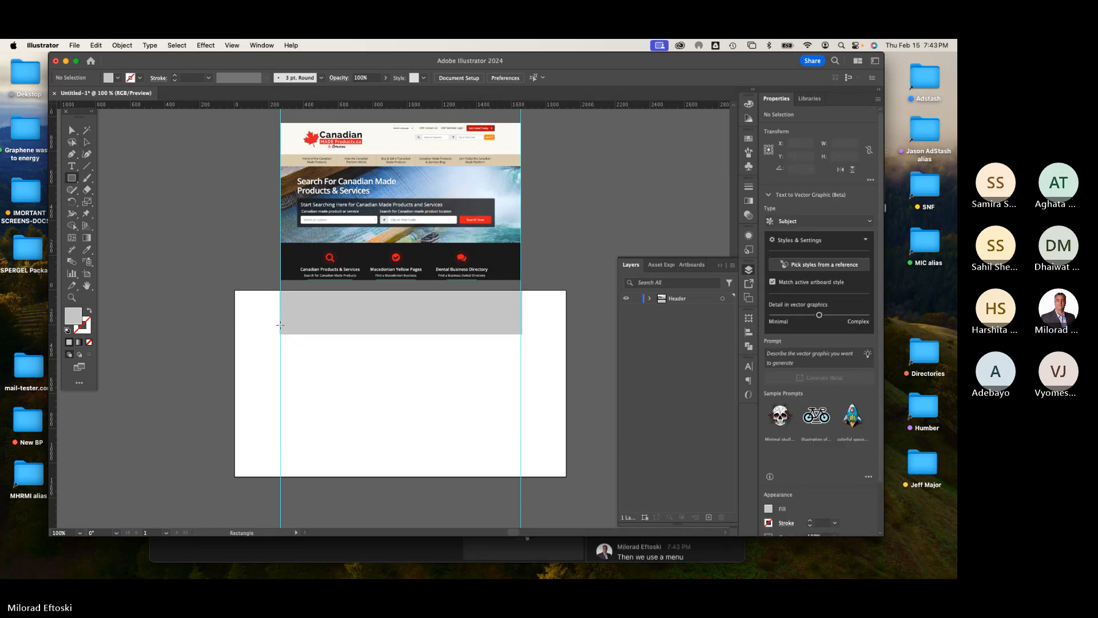
pyautogui.moveTo(280, 324); pyautogui.dragTo(521, 344)
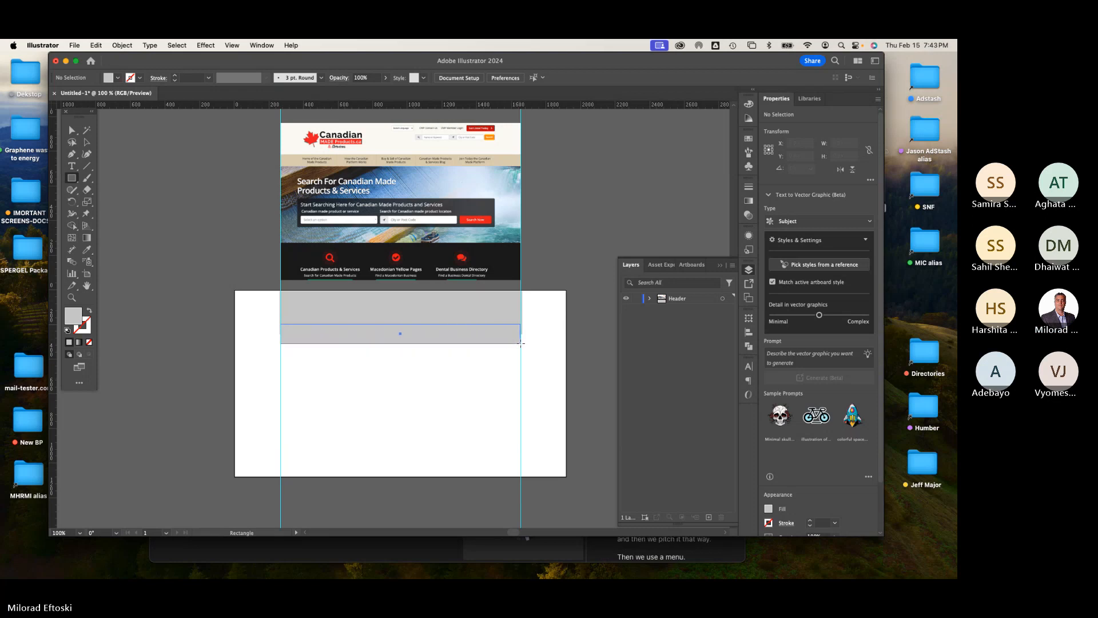
pyautogui.click(232, 45)
pyautogui.moveTo(284, 485)
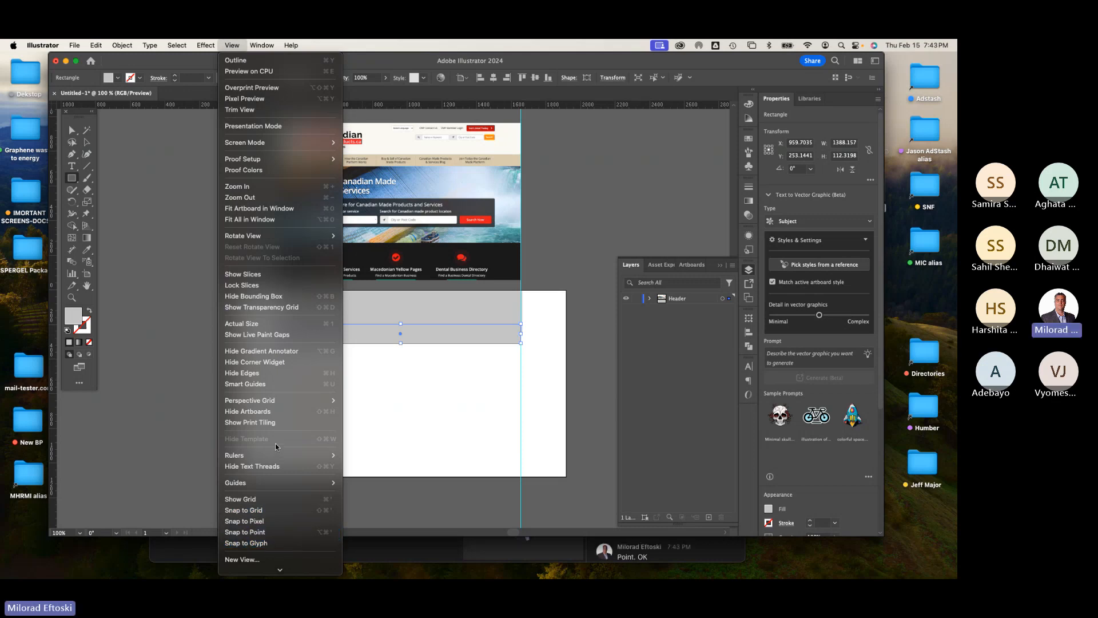
pyautogui.click(232, 44)
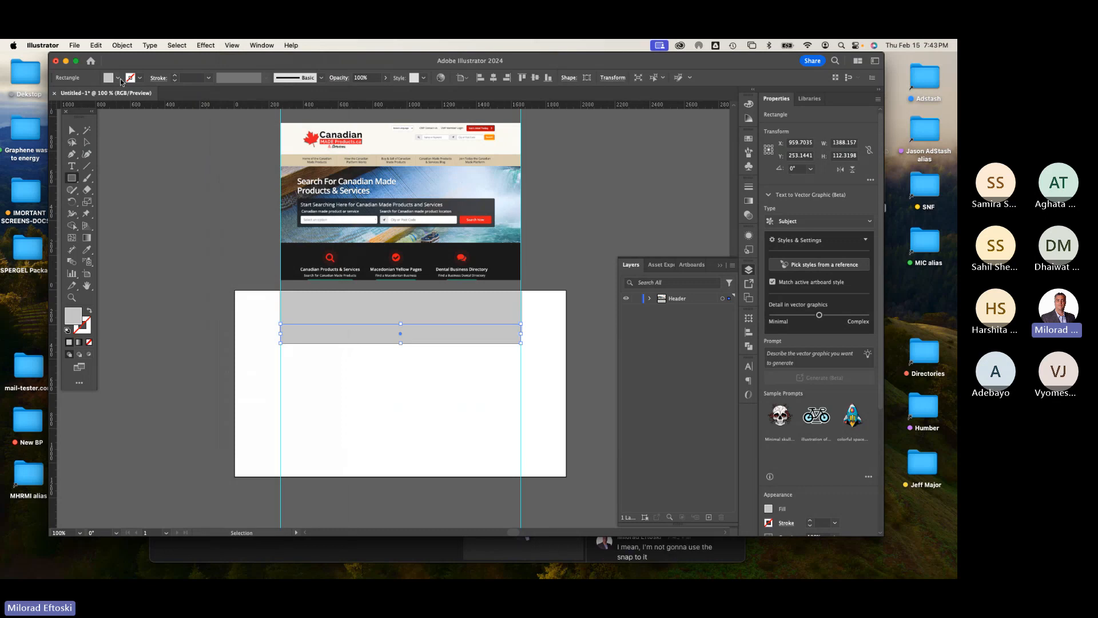
# Step: Fill the new bar with a darker gray swatch
pyautogui.click(117, 77)
pyautogui.click(65, 123)
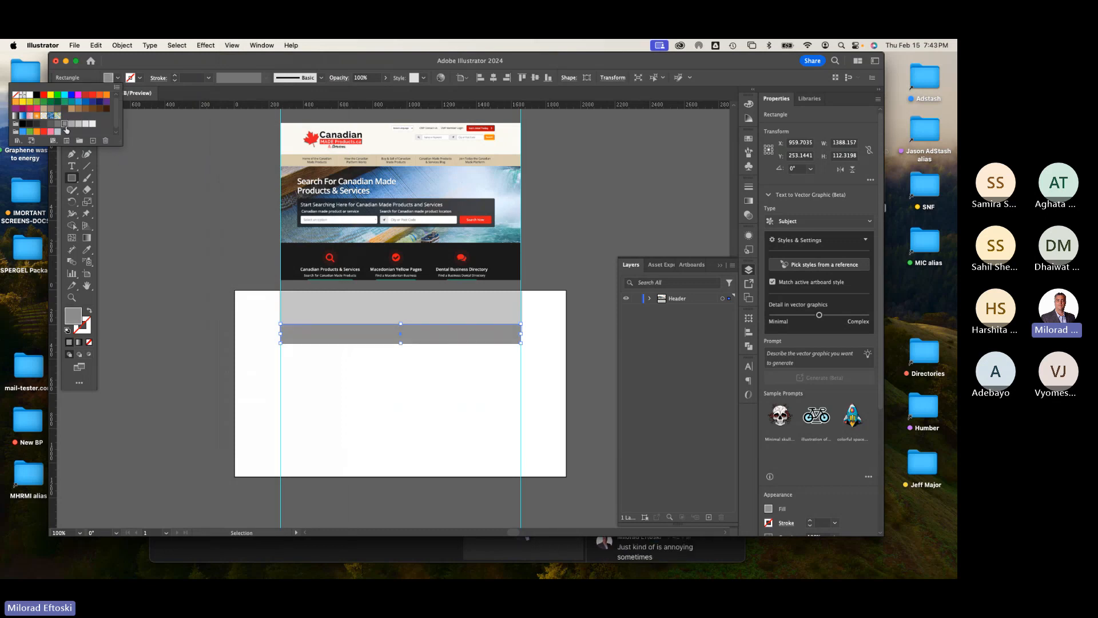
pyautogui.click(254, 61)
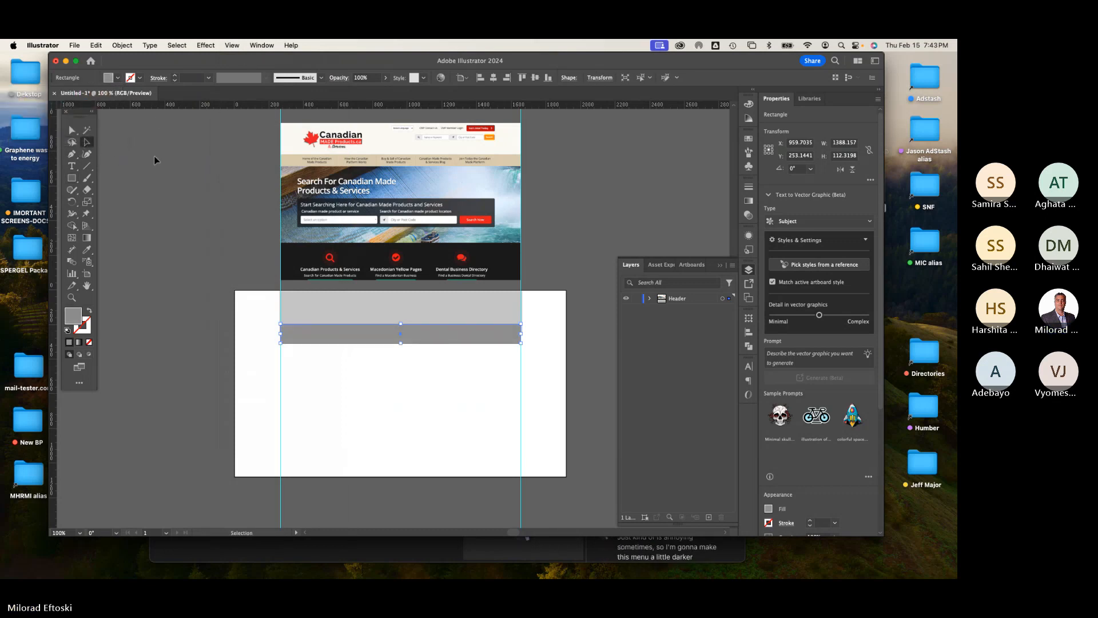
pyautogui.click(274, 318)
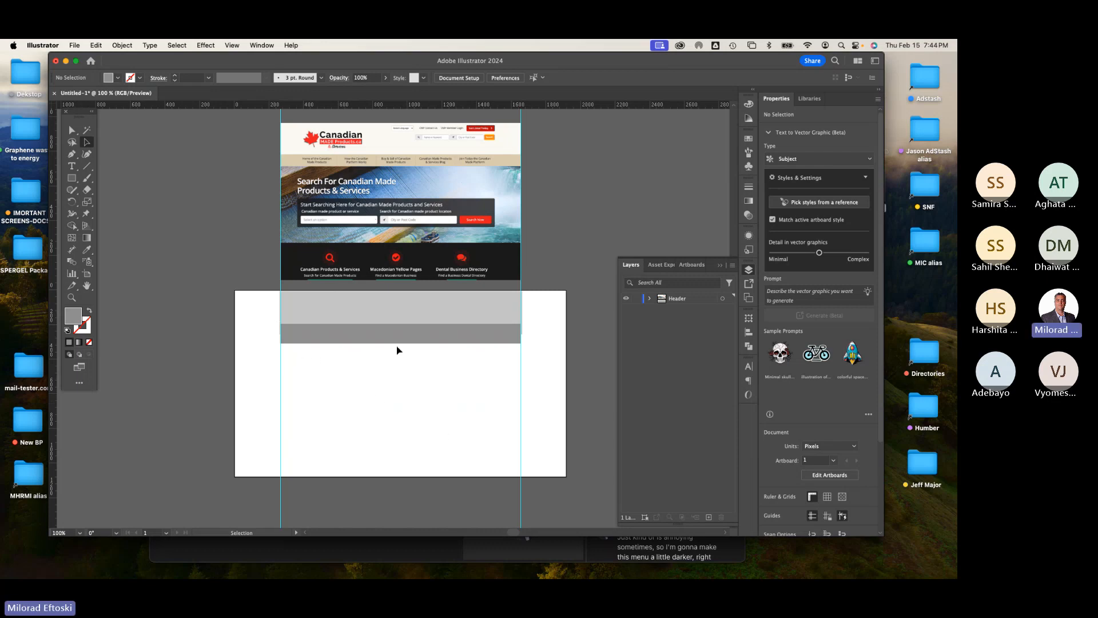
# Step: Adjust the header rectangle's left and right edges to about 1392 px wide to match the guides
pyautogui.click(71, 178)
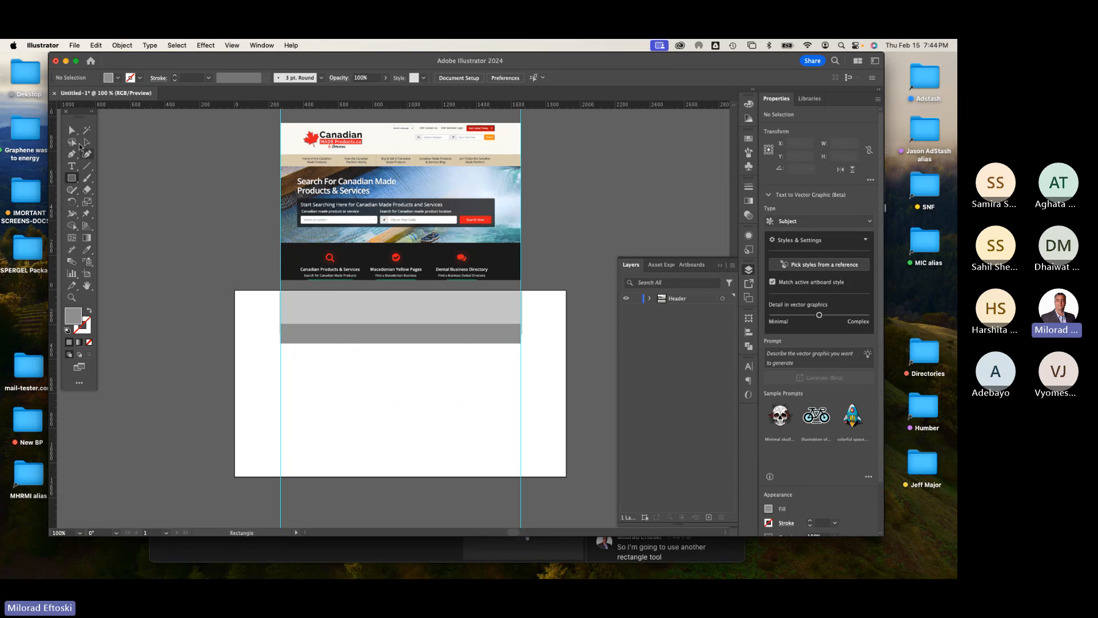
pyautogui.click(85, 143)
pyautogui.click(336, 314)
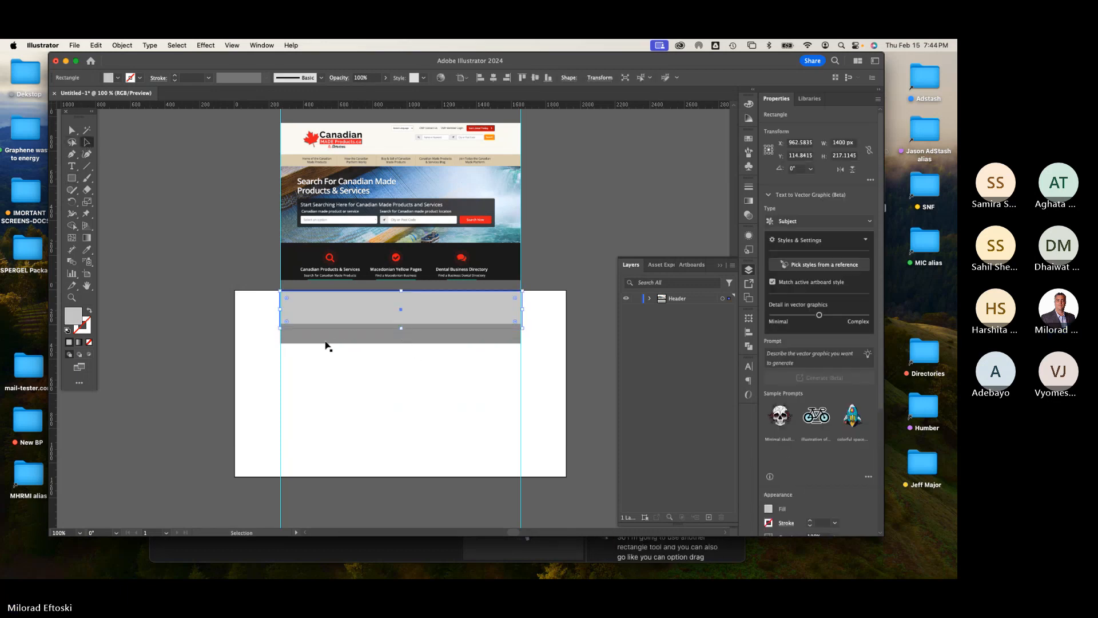
pyautogui.click(290, 342)
pyautogui.moveTo(281, 335); pyautogui.dragTo(281, 335)
pyautogui.click(520, 318)
pyautogui.moveTo(525, 310); pyautogui.dragTo(523, 311)
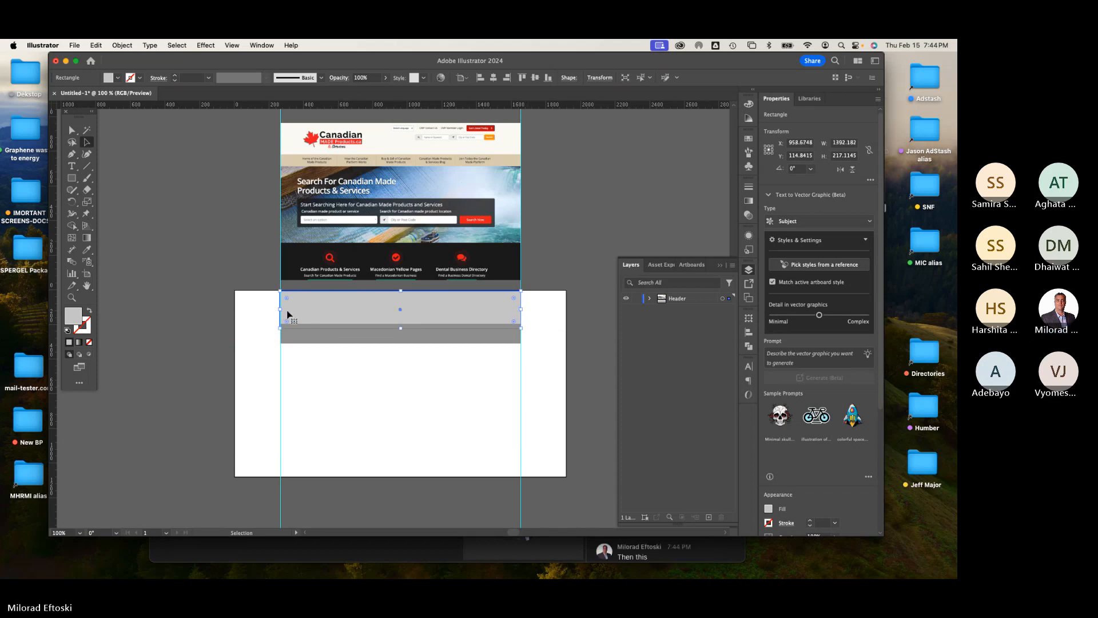
pyautogui.click(324, 378)
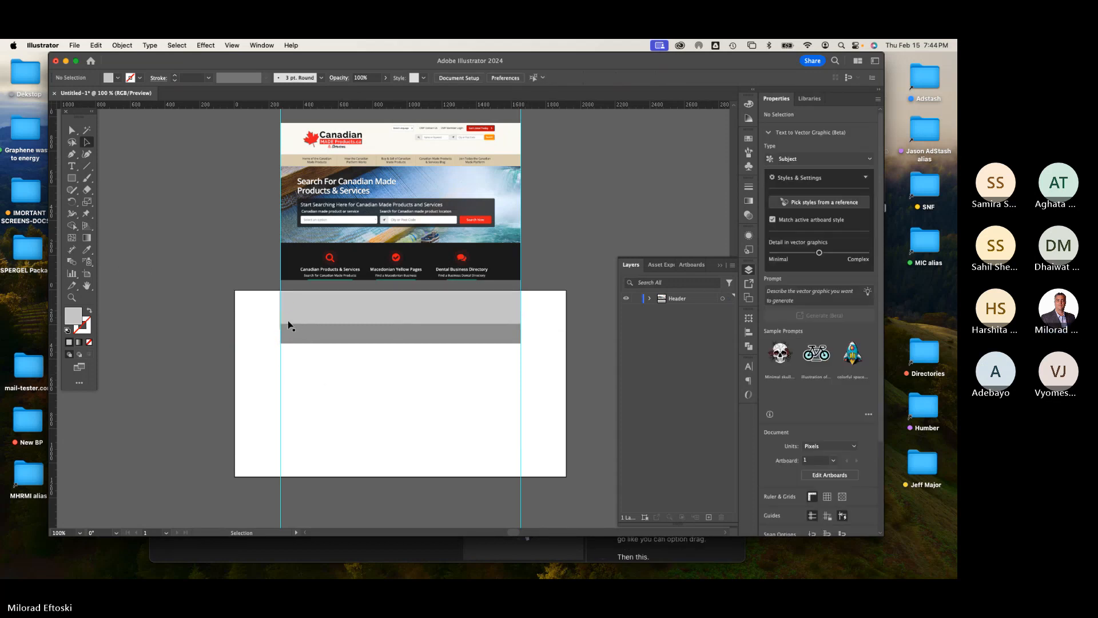
# Step: Nudge the header rectangle's left edge precisely onto the left guide
pyautogui.press('a')
pyautogui.hscroll(2, 288, 321)
pyautogui.scroll(4, 227, 313)
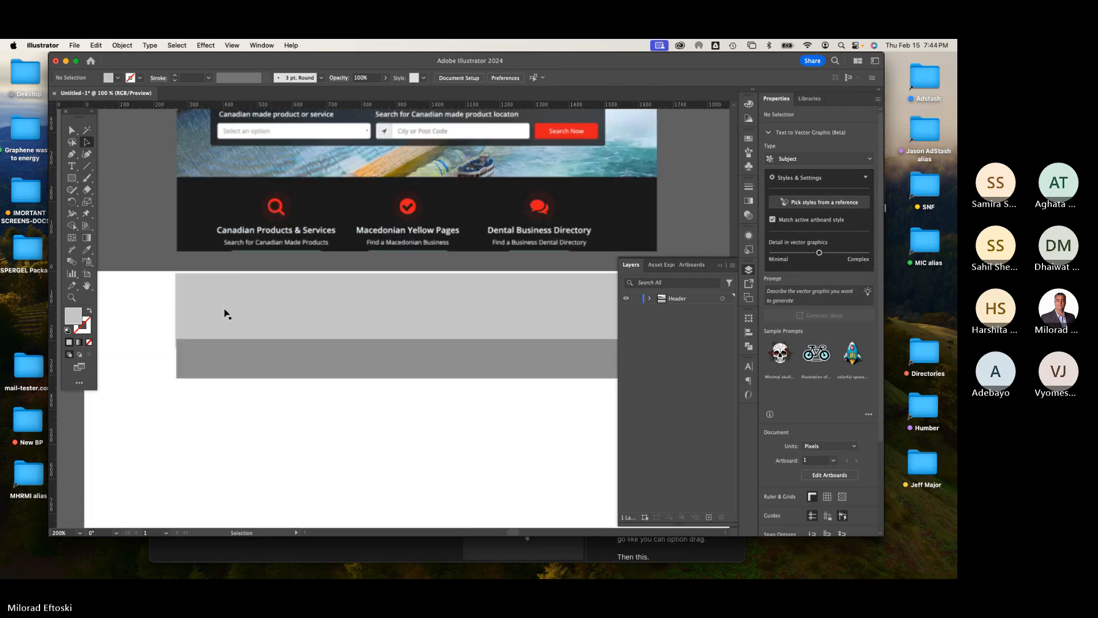
pyautogui.click(221, 315)
pyautogui.moveTo(126, 312); pyautogui.dragTo(130, 313)
pyautogui.click(113, 316)
pyautogui.scroll(1, 223, 341)
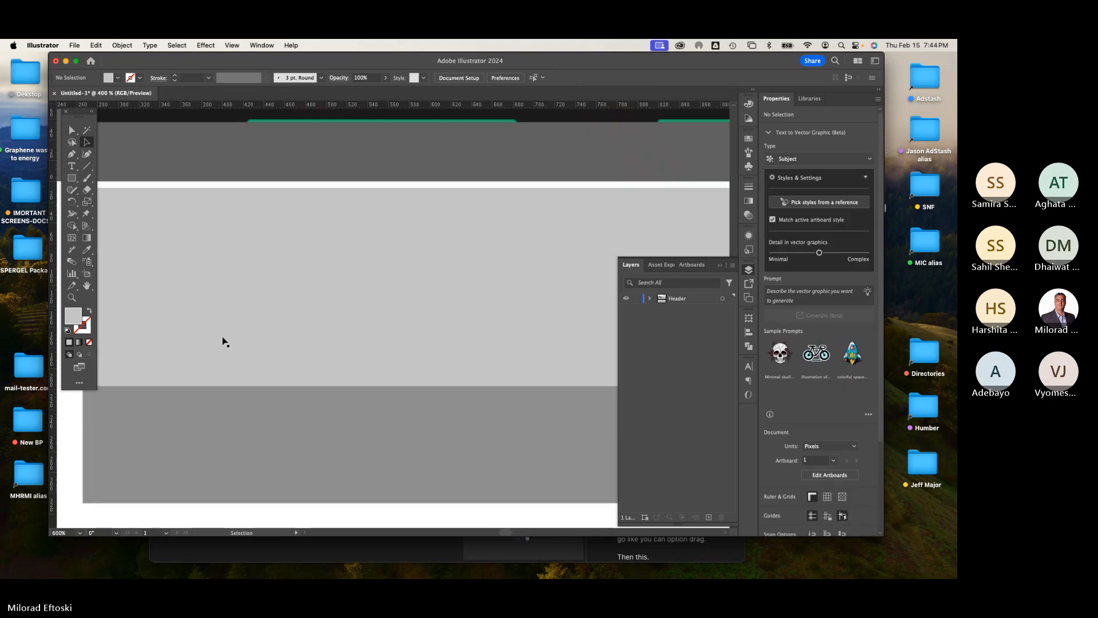
pyautogui.scroll(-3, 223, 341)
pyautogui.press('space')
pyautogui.moveTo(355, 407); pyautogui.dragTo(326, 380)
pyautogui.scroll(-3, 326, 380)
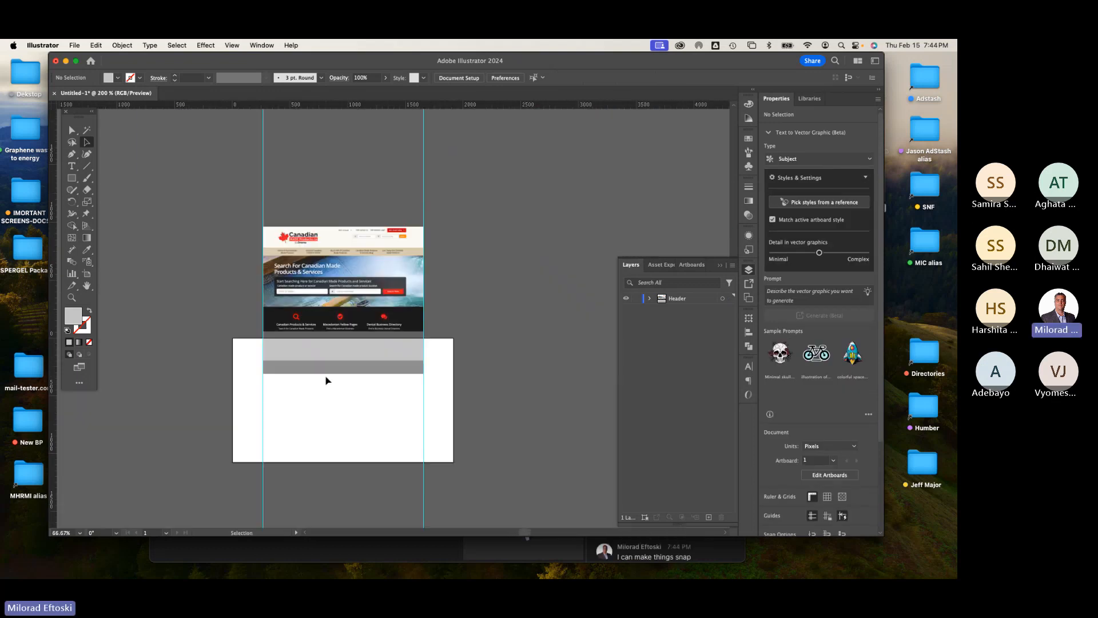
pyautogui.scroll(1, 326, 380)
# Step: Add a content block about 1388 x 424 px below the dark bar and fill it with light gray
pyautogui.moveTo(352, 341); pyautogui.dragTo(355, 446)
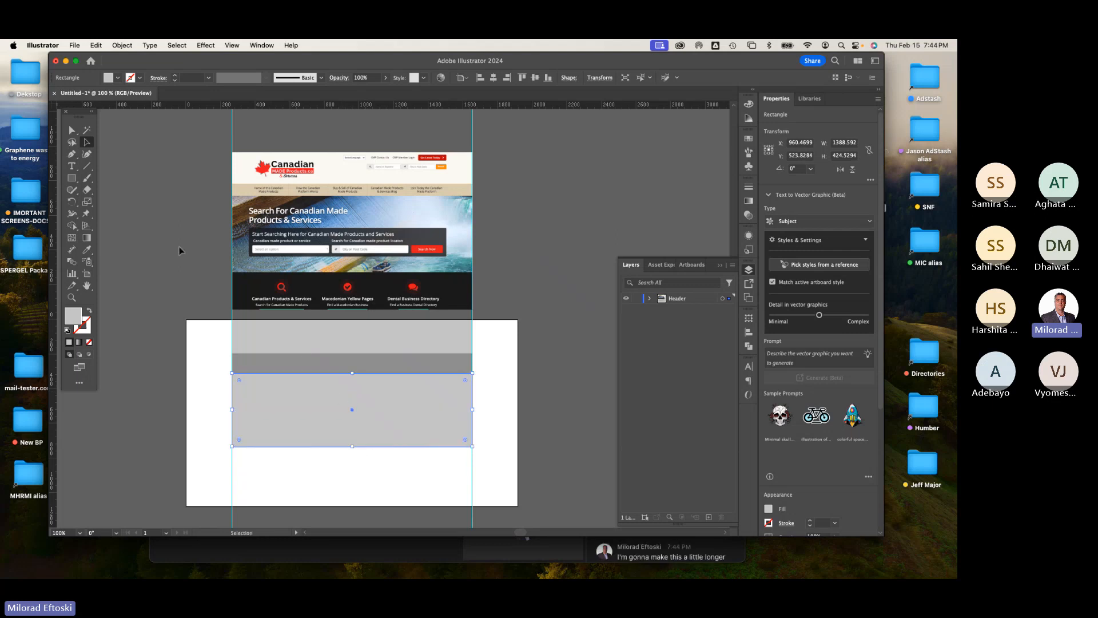
pyautogui.click(118, 77)
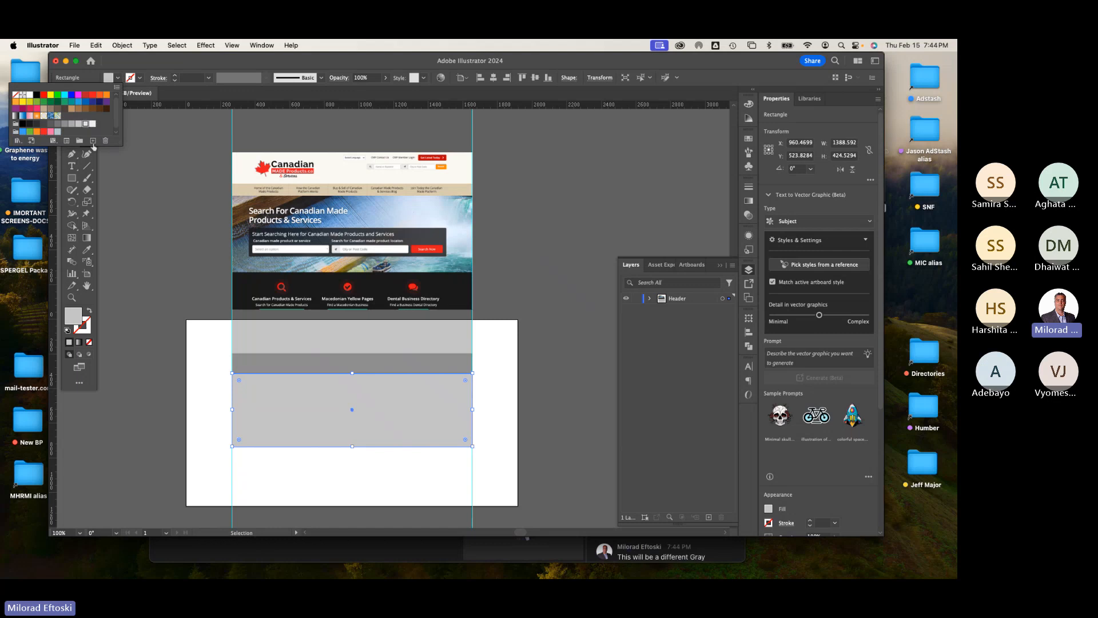
pyautogui.click(84, 124)
pyautogui.click(175, 227)
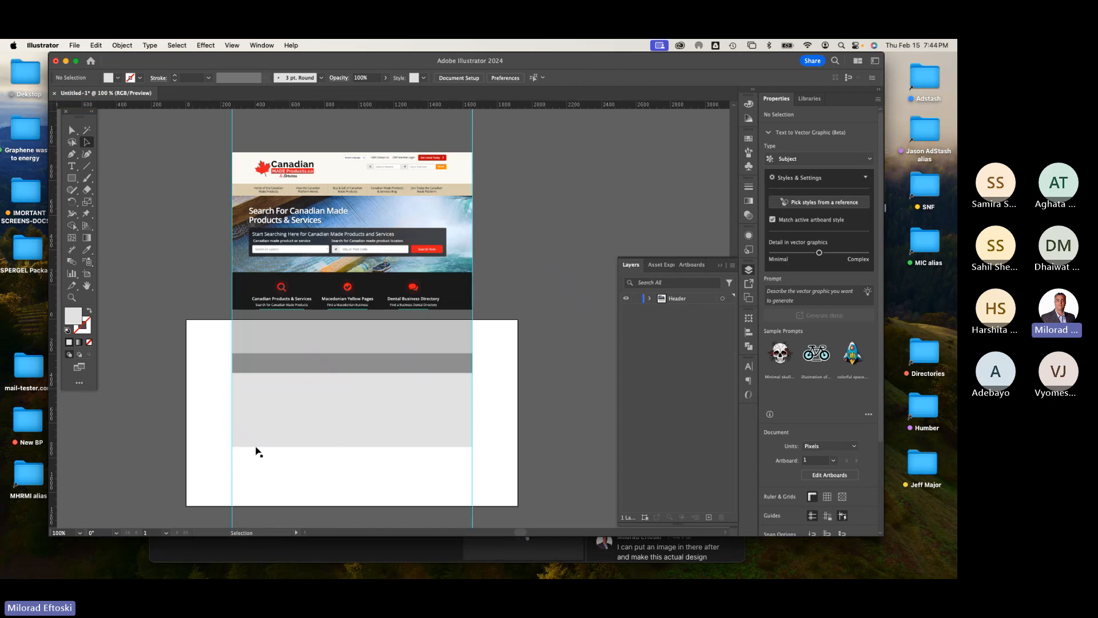
# Step: Duplicate the dark gray bar lower down and stretch the copy to the artboard's full width, about 1647 x 196 px
pyautogui.click(288, 368)
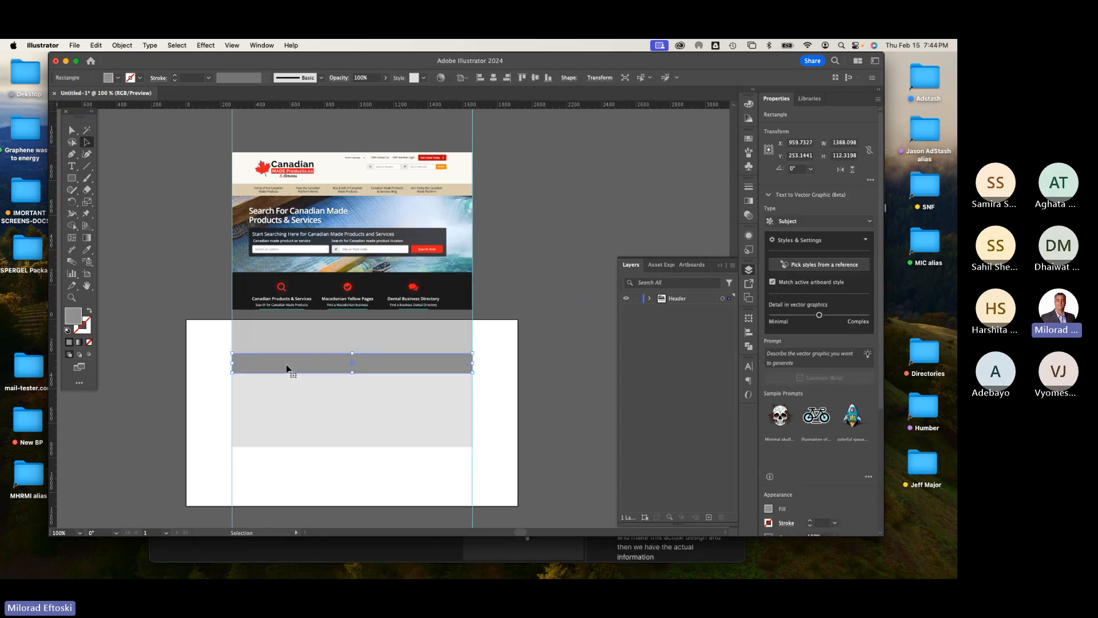
pyautogui.moveTo(288, 368); pyautogui.dragTo(187, 480)
pyautogui.moveTo(476, 466); pyautogui.dragTo(519, 468)
pyautogui.click(548, 469)
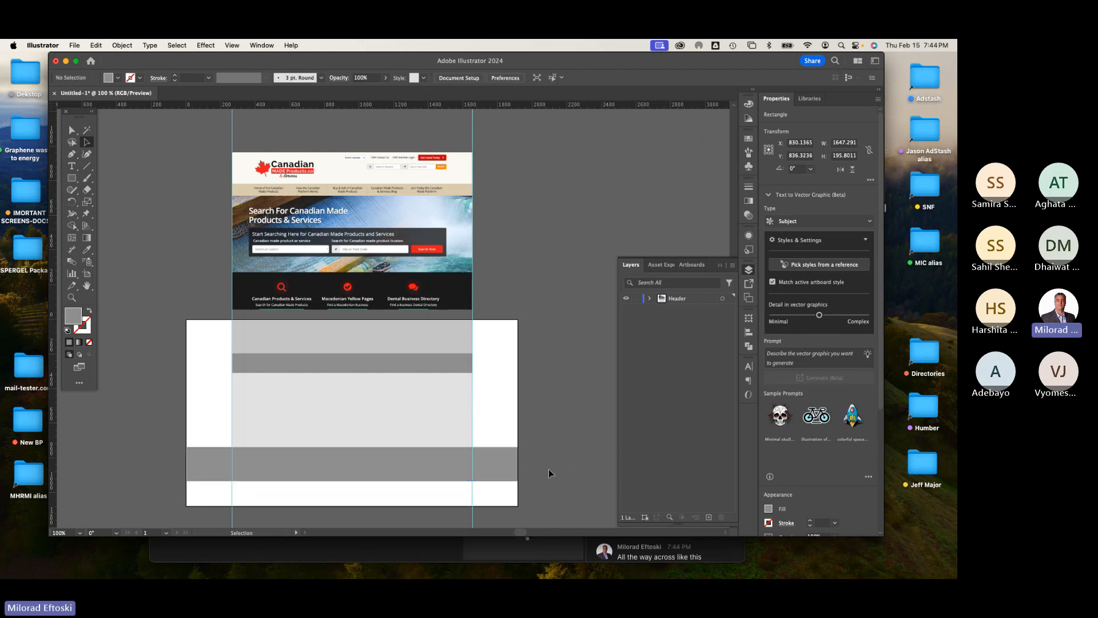
# Step: Extend the artboard's height to about 1382 px with the Artboard tool
pyautogui.scroll(-3, 425, 338)
pyautogui.hscroll(-1, 425, 338)
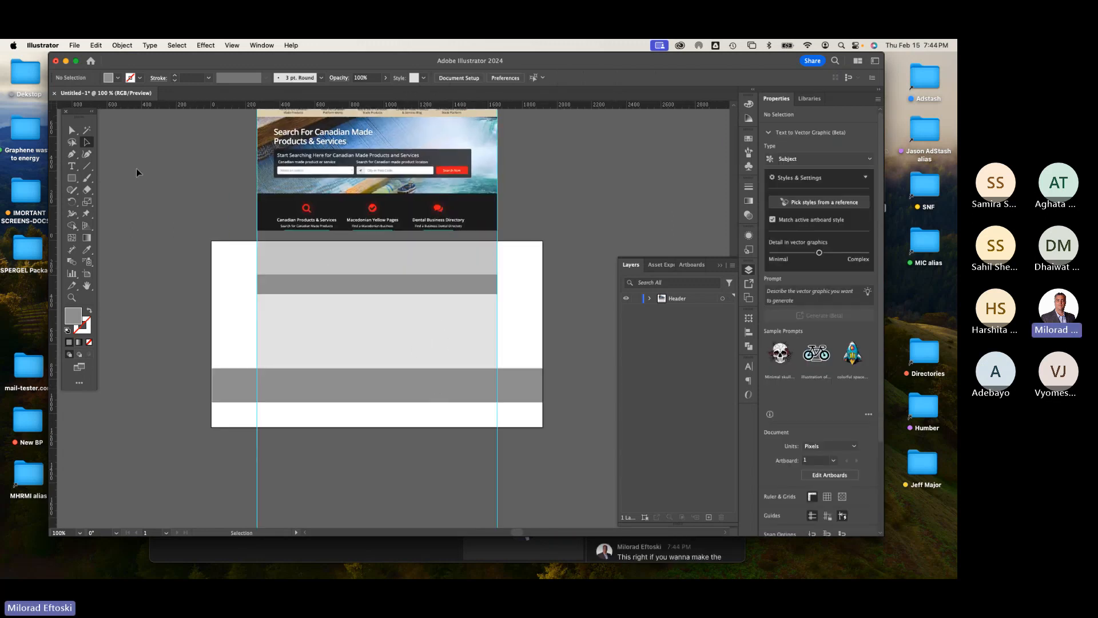
pyautogui.click(84, 274)
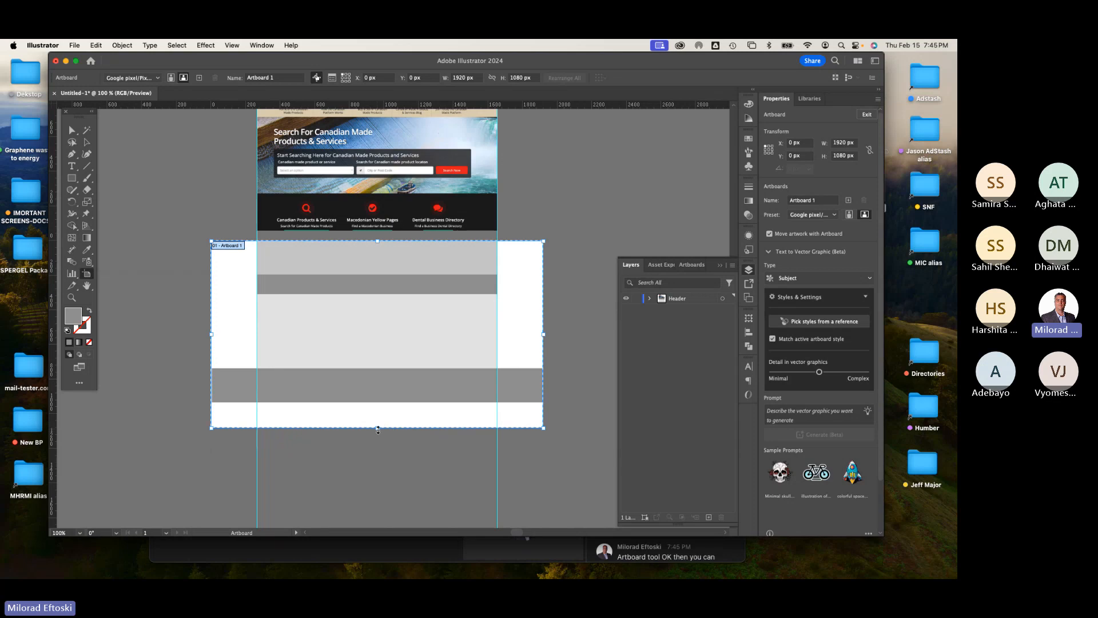
pyautogui.moveTo(377, 428); pyautogui.dragTo(377, 480)
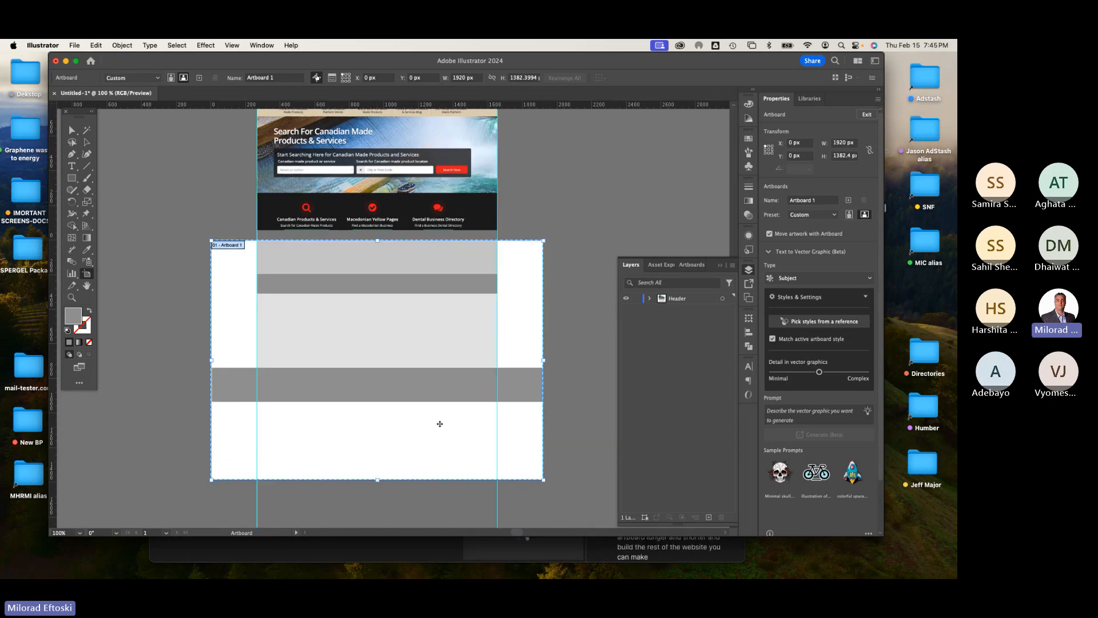
pyautogui.scroll(-1, 439, 422)
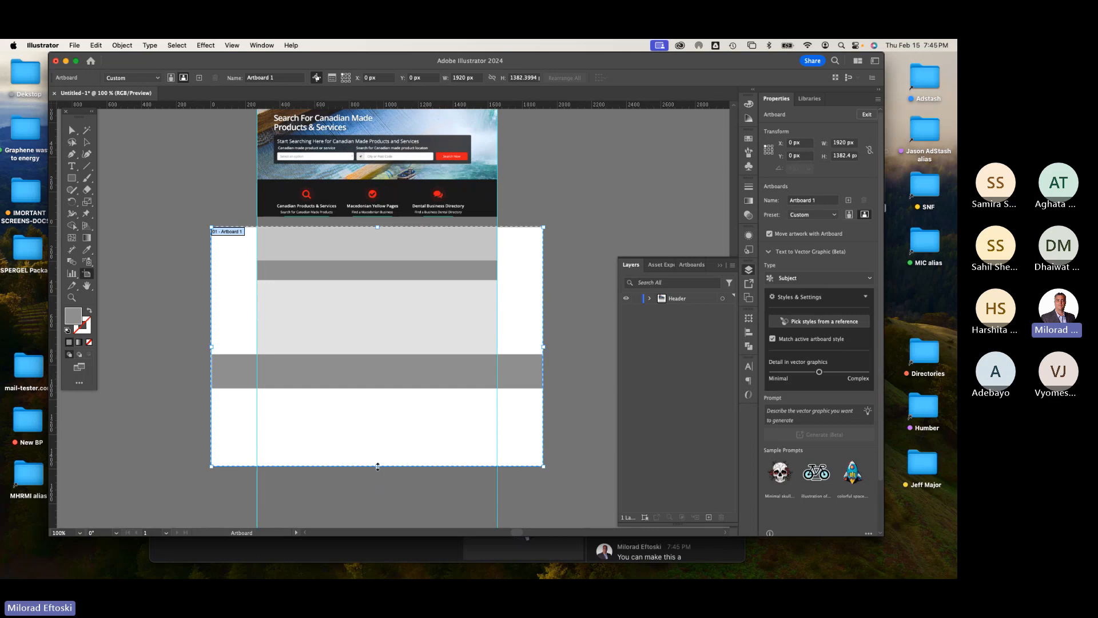
pyautogui.click(902, 322)
pyautogui.click(857, 320)
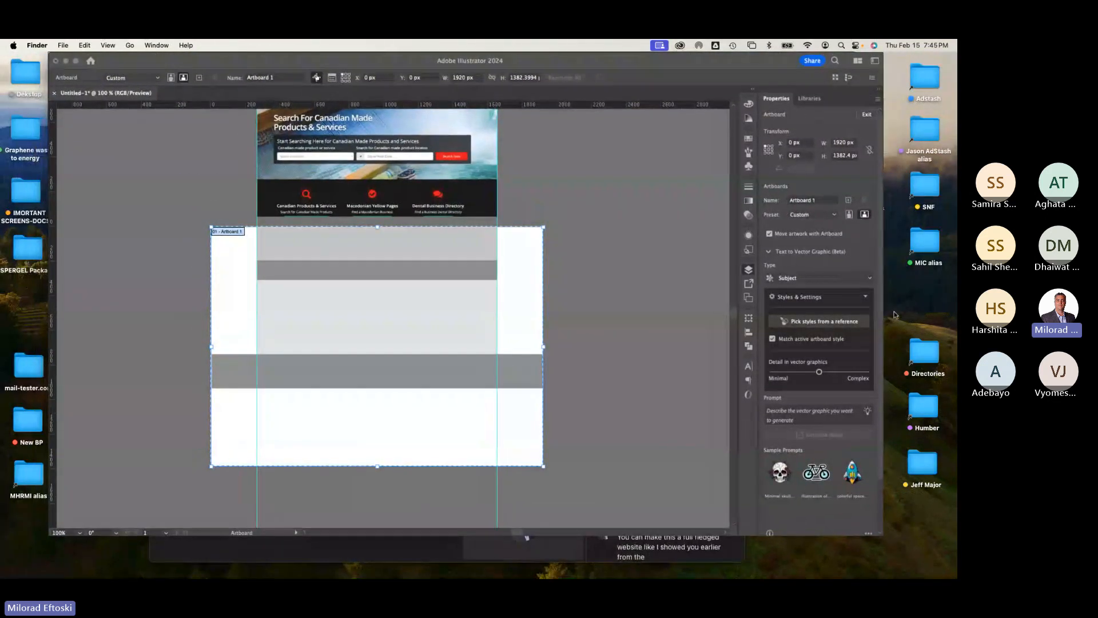
pyautogui.click(896, 314)
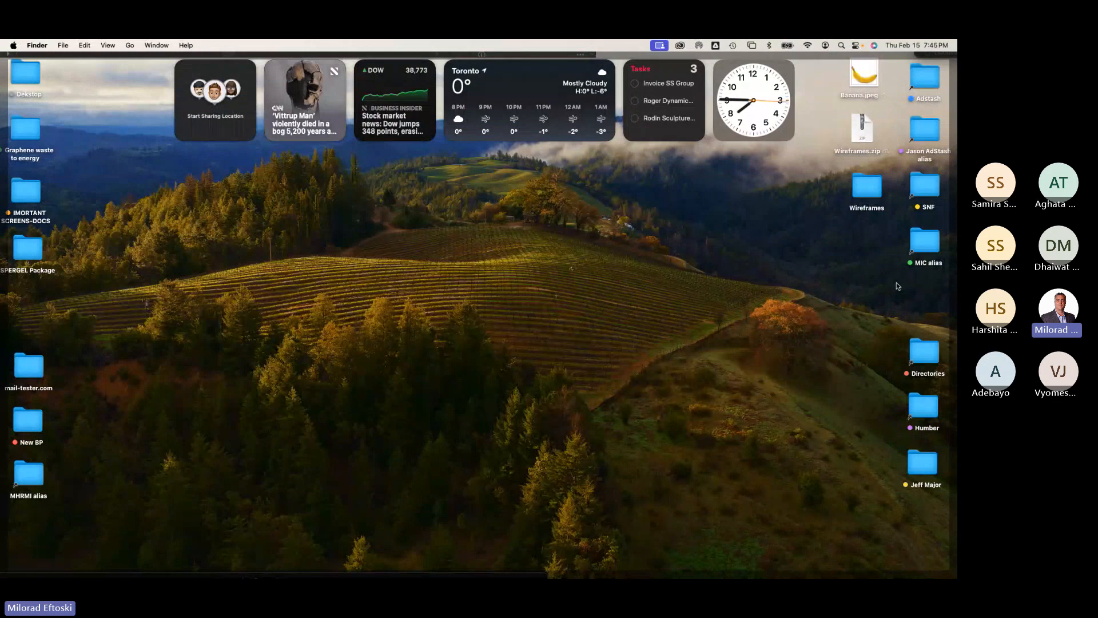
pyautogui.click(896, 285)
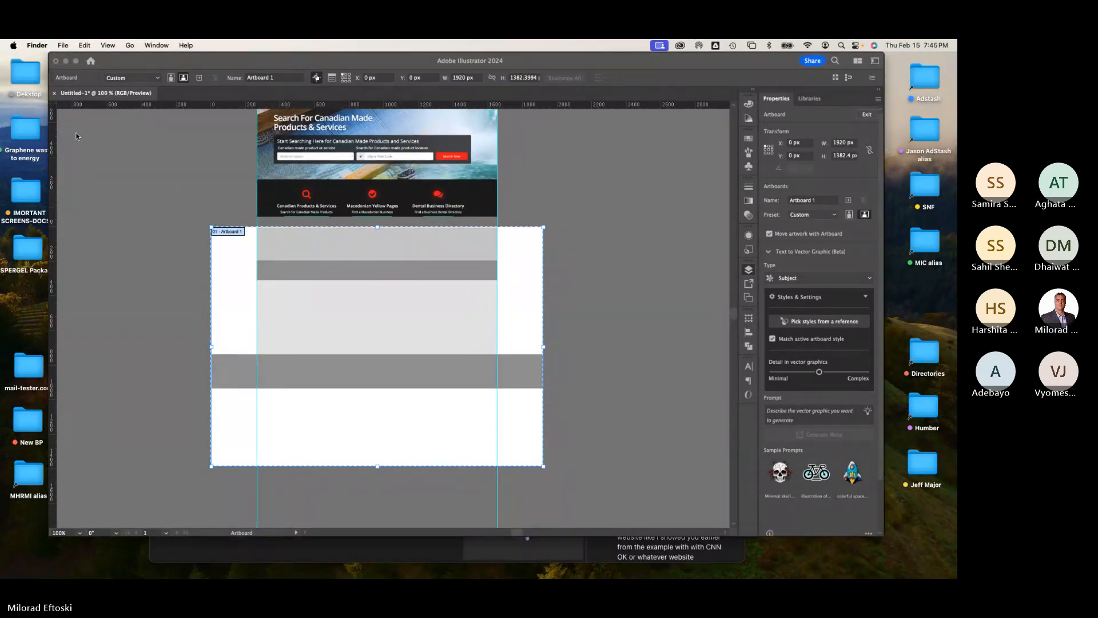
pyautogui.click(129, 153)
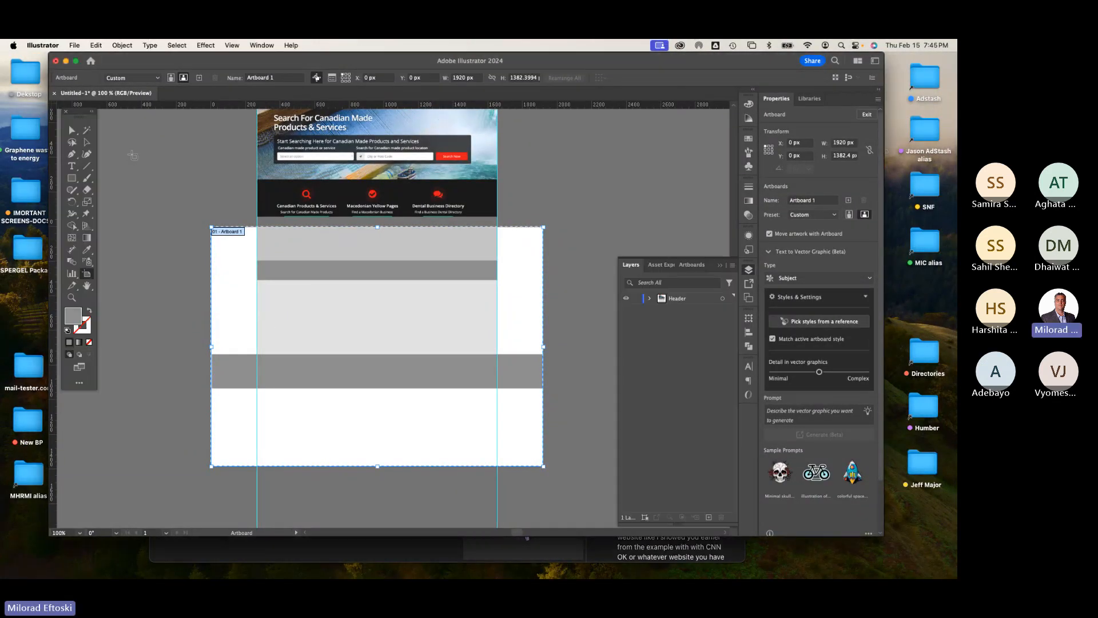
# Step: Draw three equal gray boxes side by side in the white area below the full-width bar
pyautogui.click(72, 179)
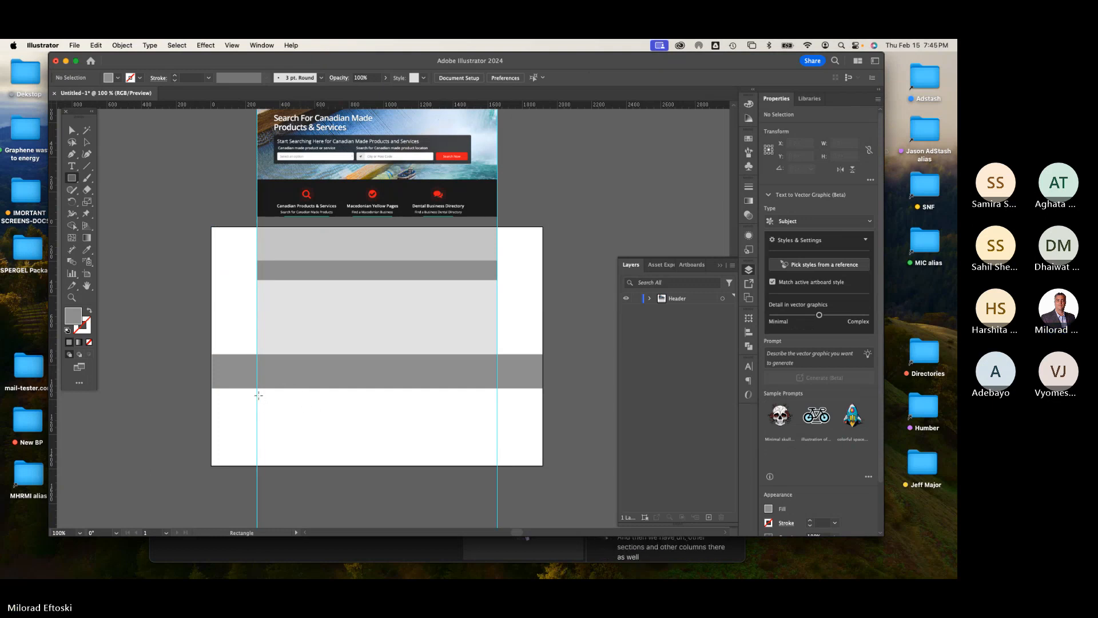
pyautogui.moveTo(258, 403); pyautogui.dragTo(456, 446)
pyautogui.click(87, 145)
pyautogui.press('Delete')
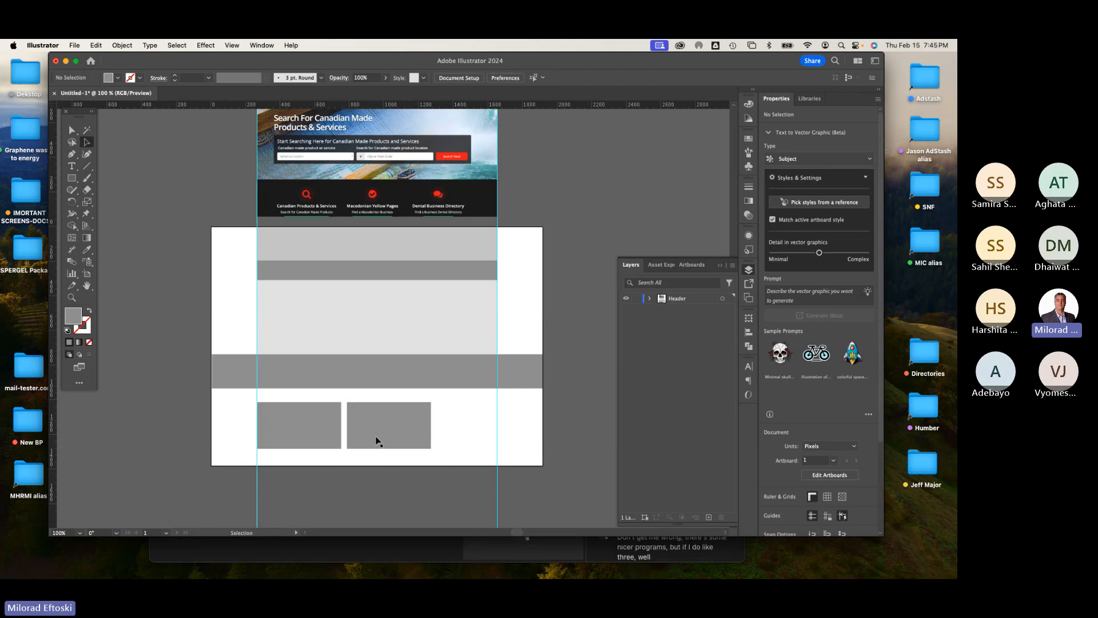
pyautogui.click(367, 439)
pyautogui.press('Delete')
pyautogui.moveTo(335, 439); pyautogui.dragTo(395, 443)
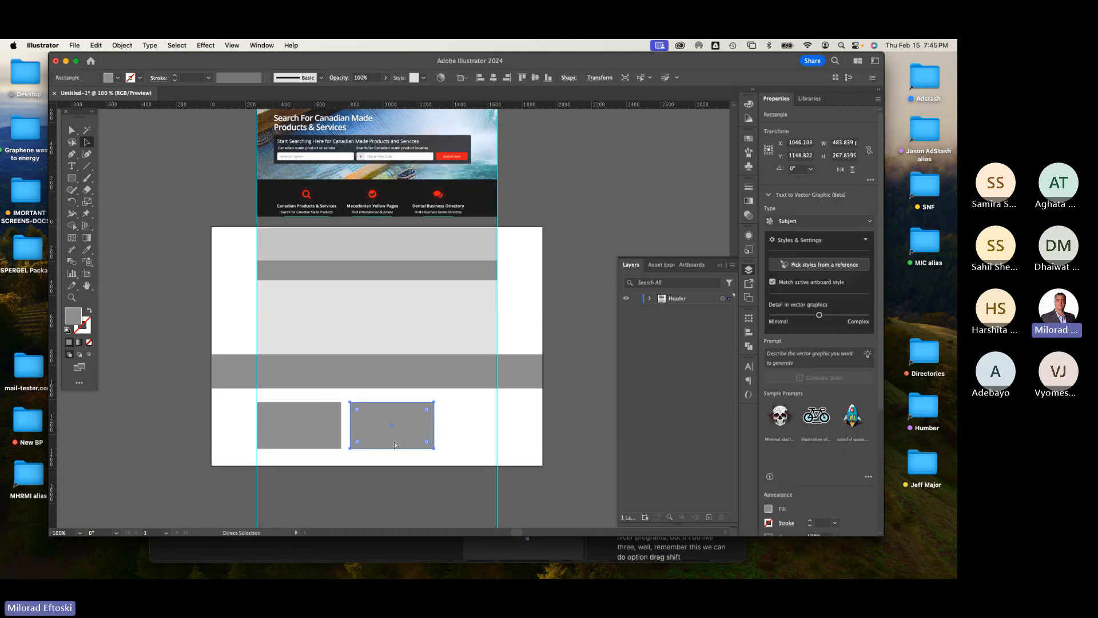
pyautogui.press('super+d')
pyautogui.click(433, 441)
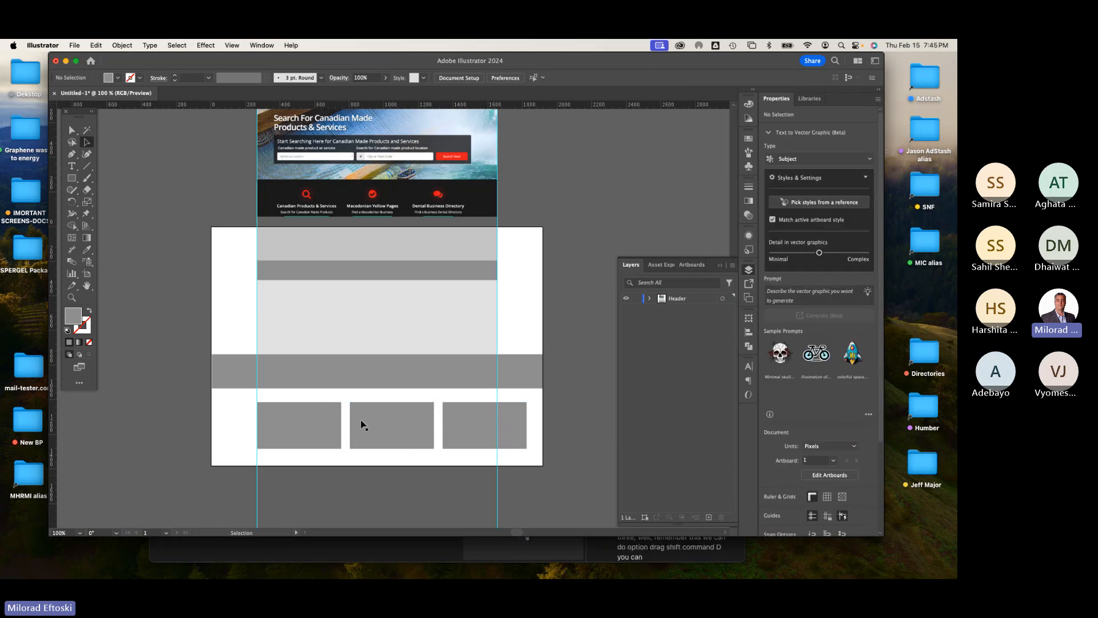
# Step: Scale the three boxes together so the row spans exactly between the two guides
pyautogui.click(328, 429)
pyautogui.keyDown('shift'); pyautogui.click(385, 433); pyautogui.keyUp('shift')
pyautogui.keyDown('shift'); pyautogui.click(453, 438); pyautogui.keyUp('shift')
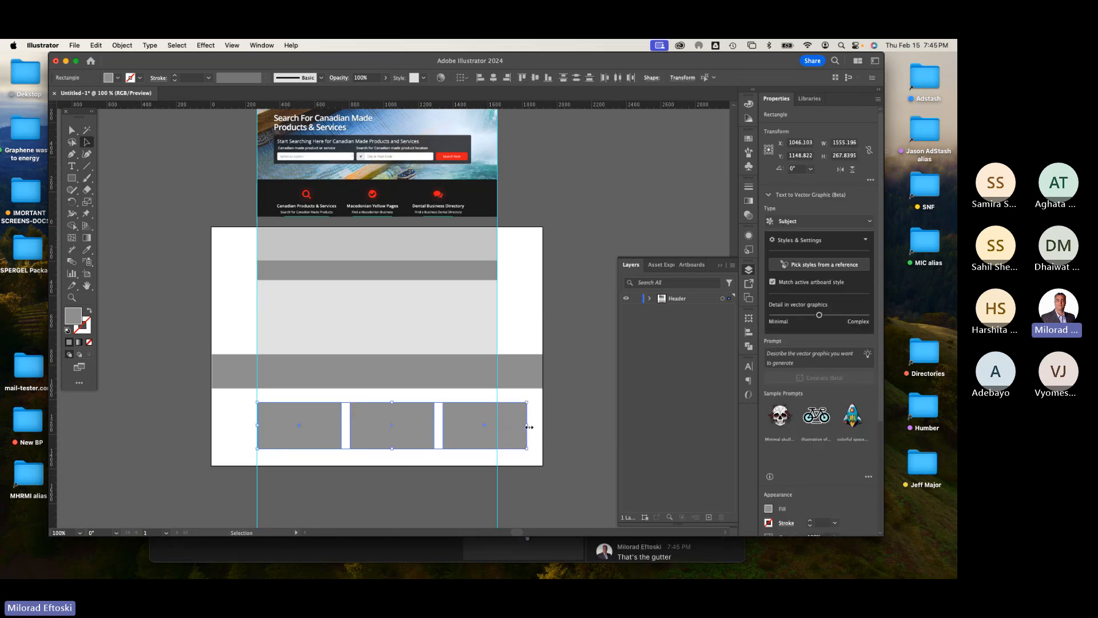
pyautogui.moveTo(527, 425); pyautogui.dragTo(497, 427)
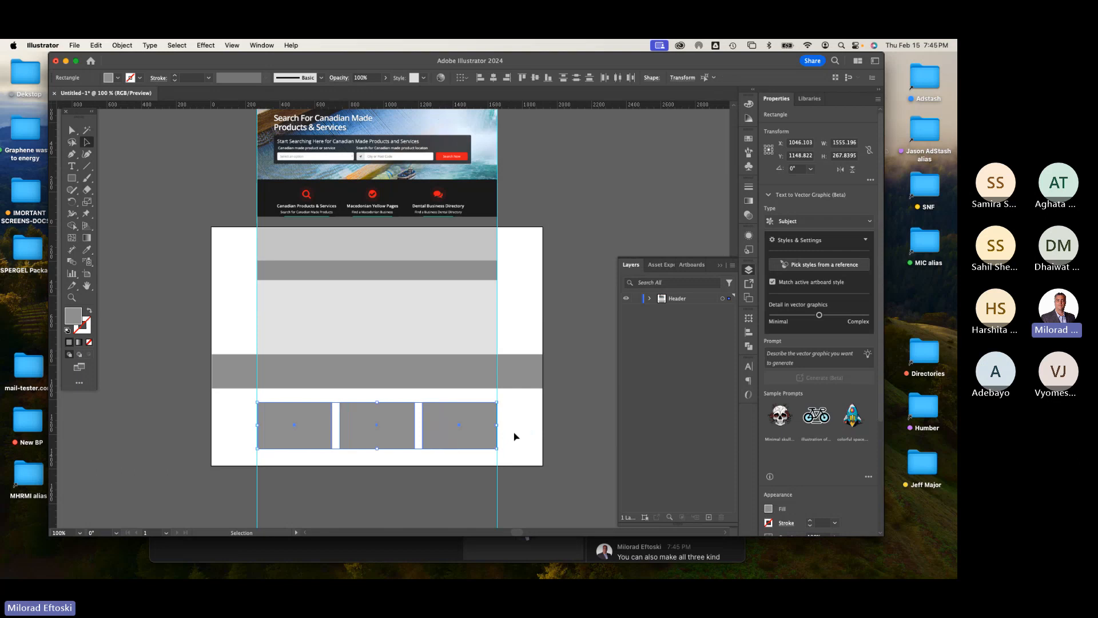
pyautogui.click(479, 449)
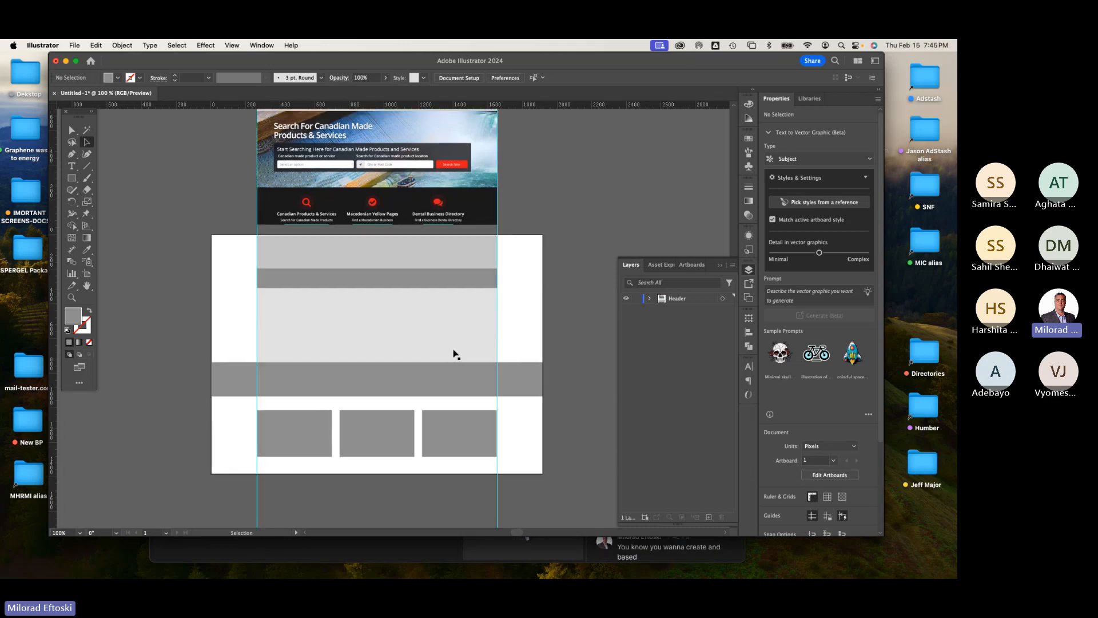
pyautogui.scroll(3, 455, 354)
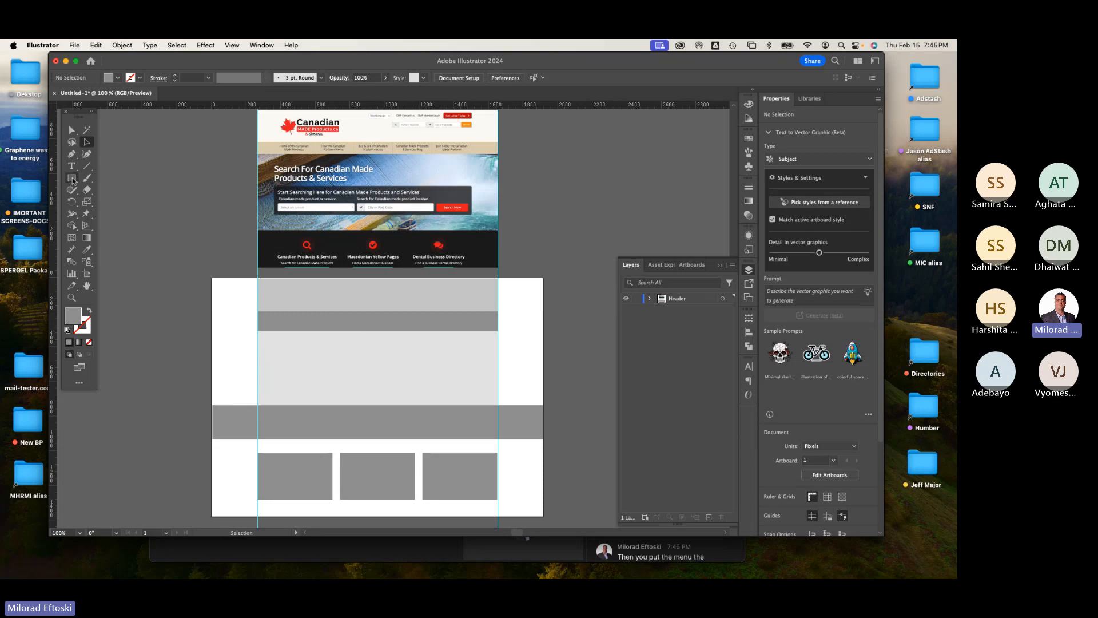
pyautogui.click(72, 178)
pyautogui.moveTo(269, 288); pyautogui.dragTo(321, 304)
pyautogui.click(89, 146)
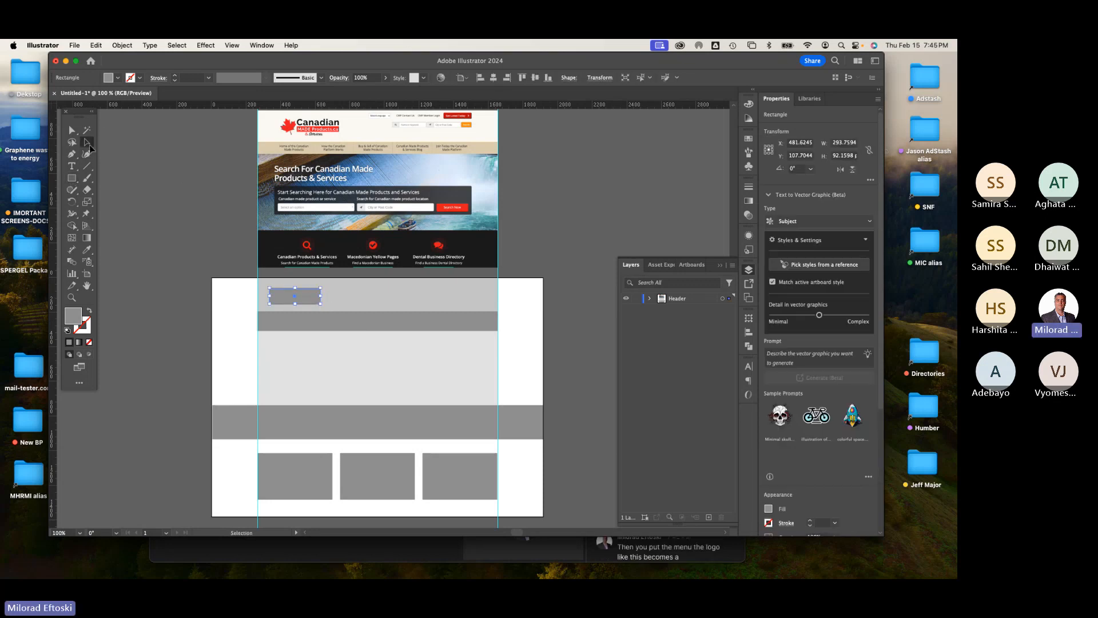
pyautogui.press('super+z')
# Step: Add a "logo" text label at the header's left side and scale it up
pyautogui.click(72, 166)
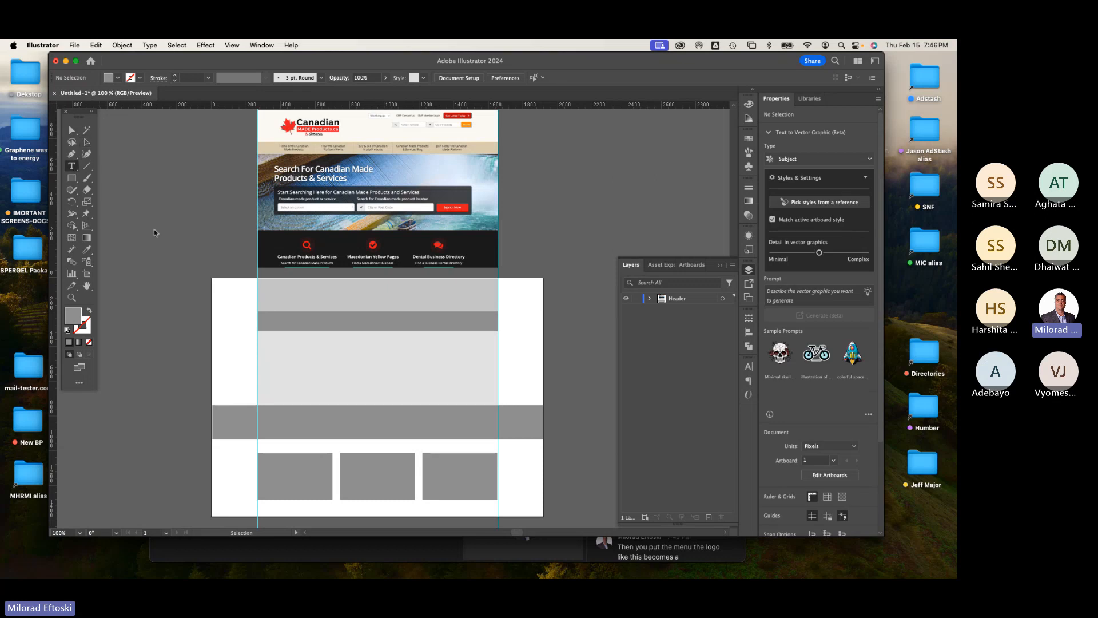
pyautogui.click(273, 295)
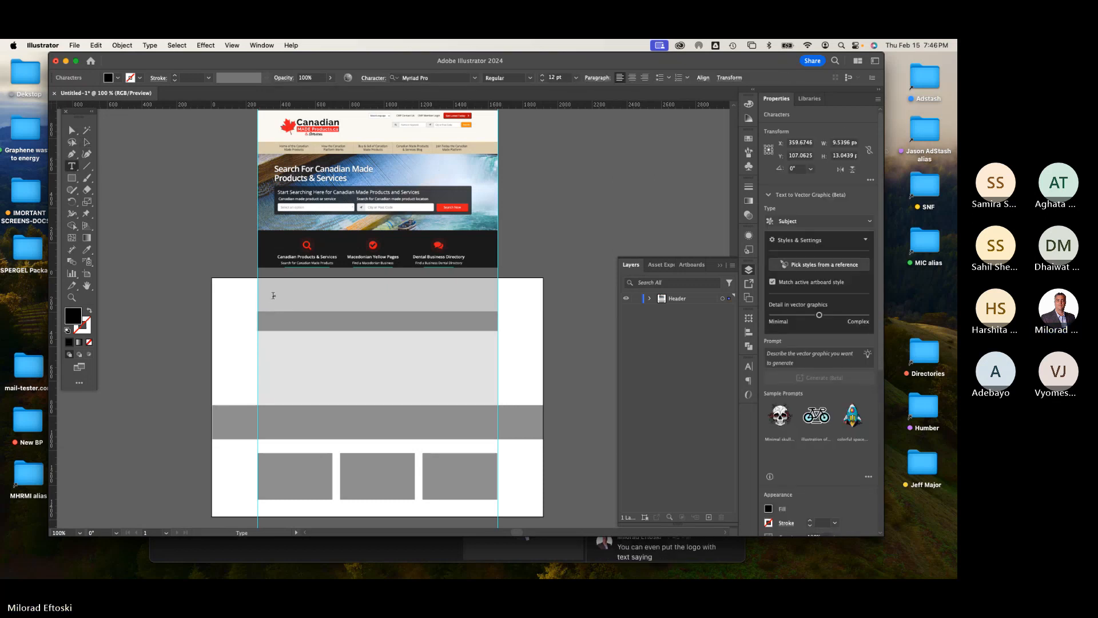
pyautogui.write('logo')
pyautogui.click(87, 141)
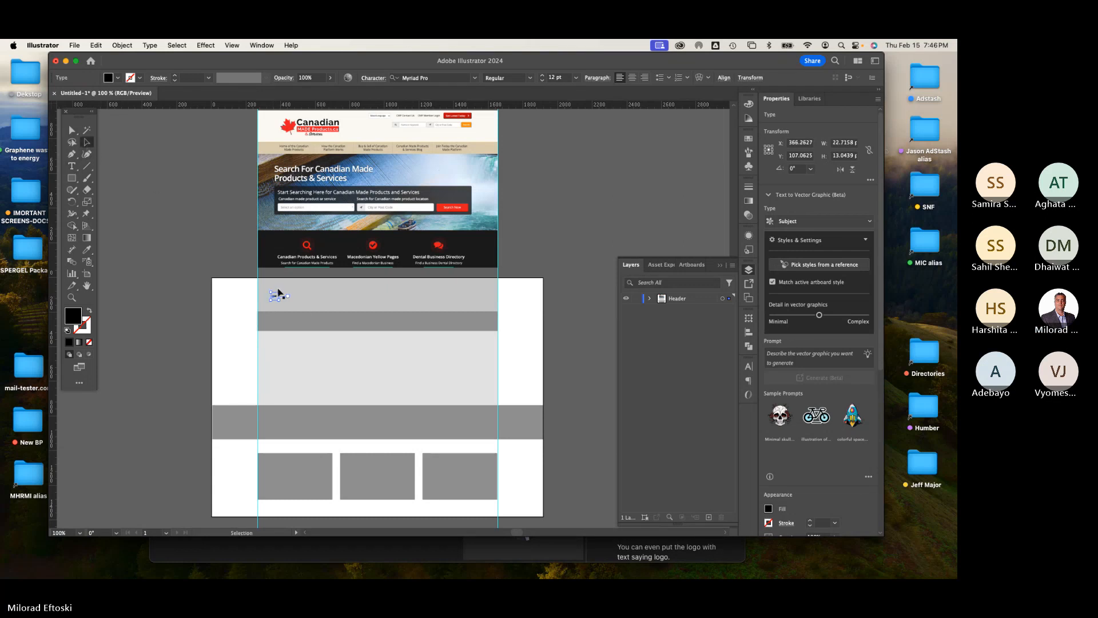
pyautogui.moveTo(330, 285); pyautogui.dragTo(304, 307)
pyautogui.click(184, 243)
pyautogui.click(288, 298)
pyautogui.click(208, 246)
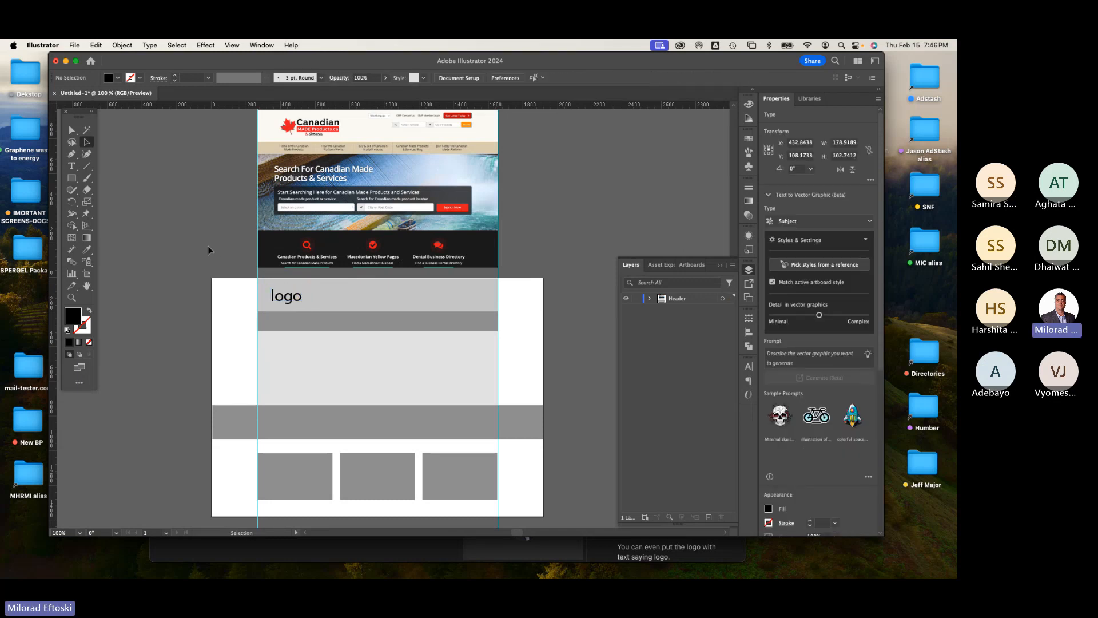
# Step: Draw a small rectangle about 297 x 49 px at the header's right and fill it white
pyautogui.press('m')
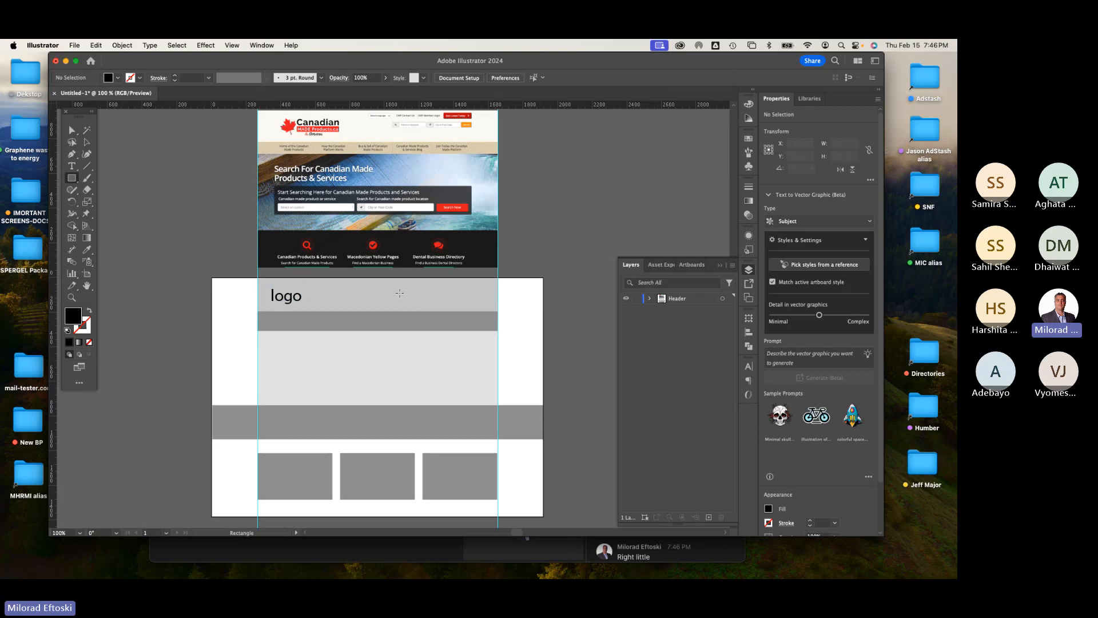
pyautogui.moveTo(399, 292); pyautogui.dragTo(452, 301)
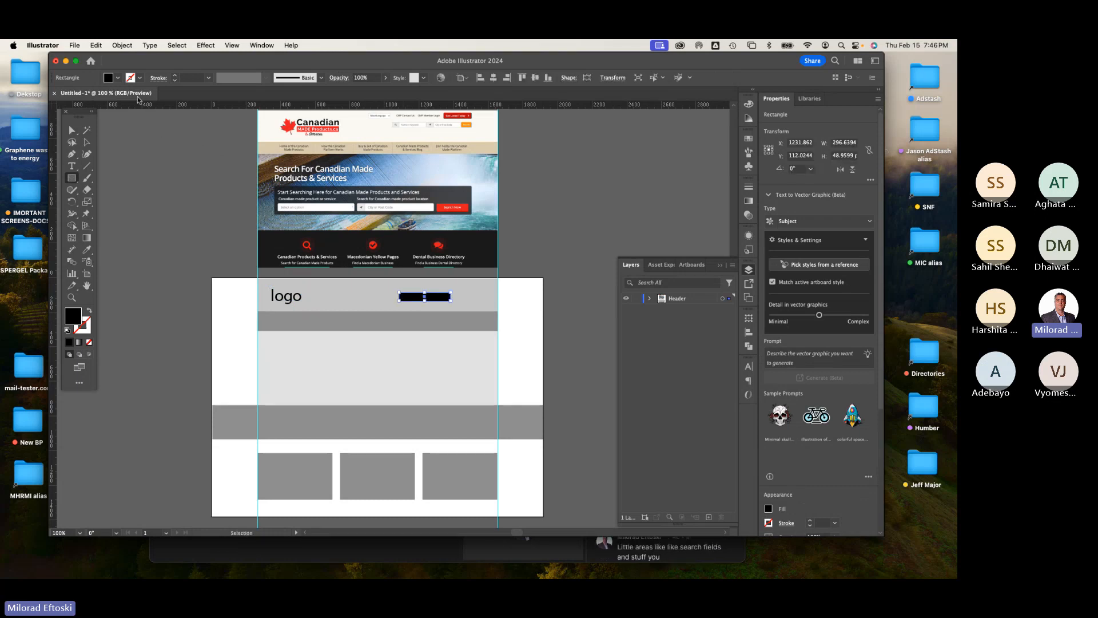
pyautogui.click(119, 79)
pyautogui.click(32, 98)
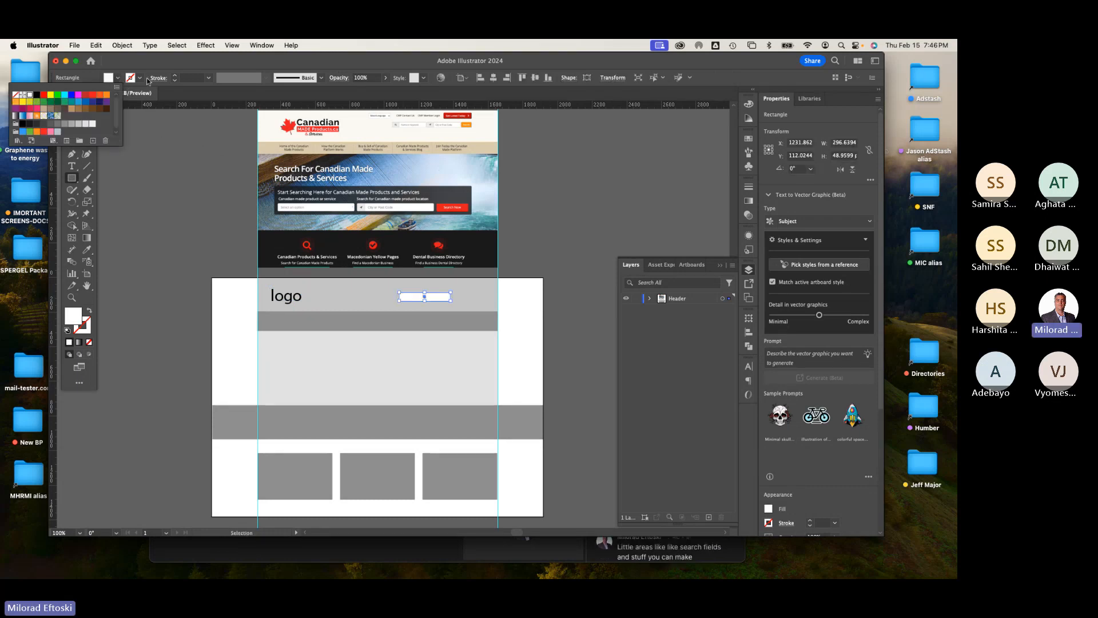
pyautogui.click(87, 141)
pyautogui.click(118, 147)
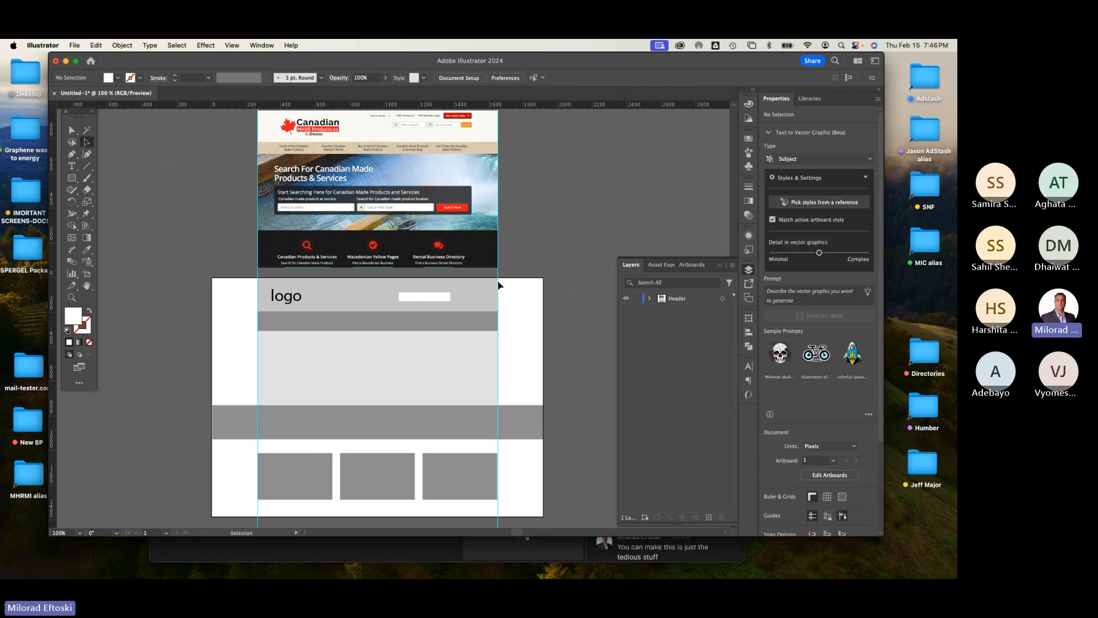
# Step: Resize the white field to about 224 x 37 px and duplicate it to its right
pyautogui.scroll(2, 435, 298)
pyautogui.click(466, 304)
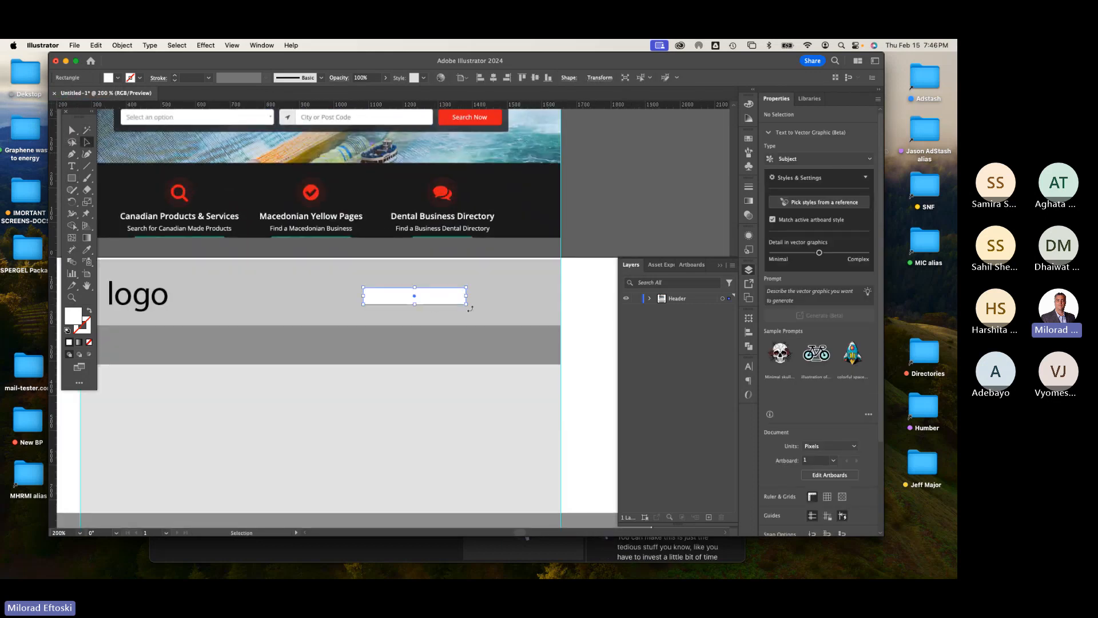
pyautogui.moveTo(466, 306); pyautogui.dragTo(408, 297)
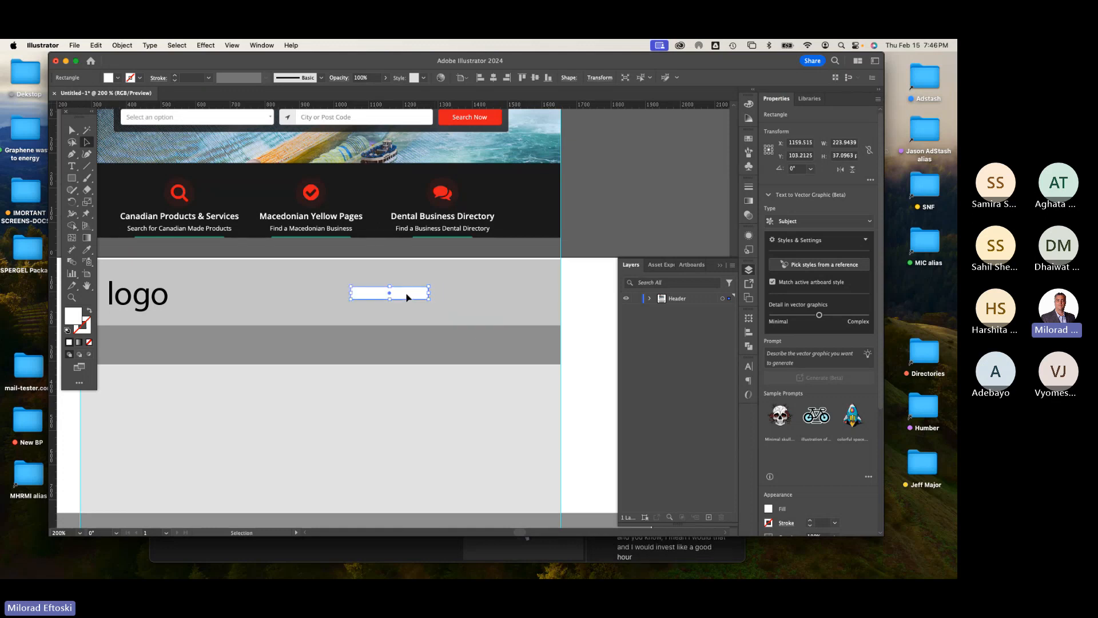
pyautogui.moveTo(408, 297); pyautogui.dragTo(496, 299)
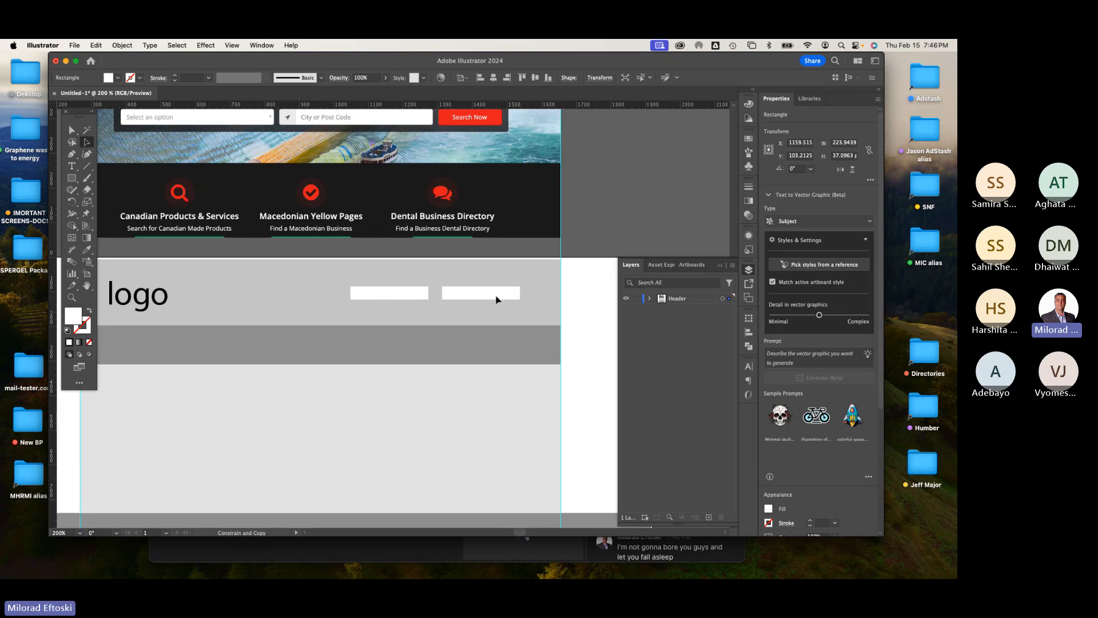
pyautogui.click(573, 241)
pyautogui.scroll(-2, 463, 325)
pyautogui.scroll(-2, 401, 300)
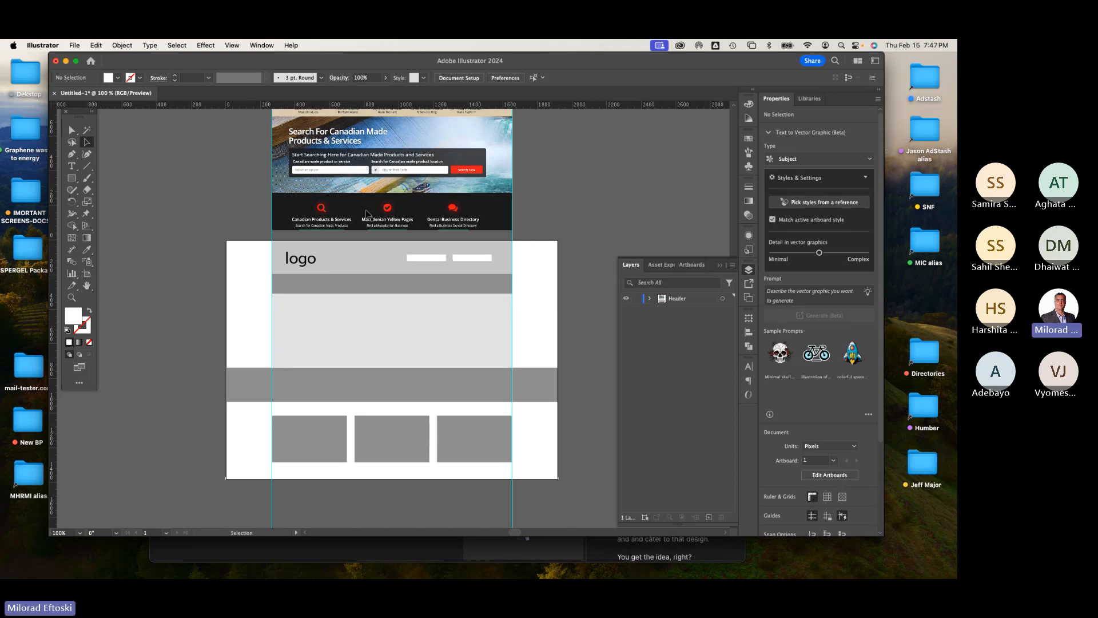
pyautogui.scroll(2, 411, 261)
pyautogui.scroll(-4, 411, 260)
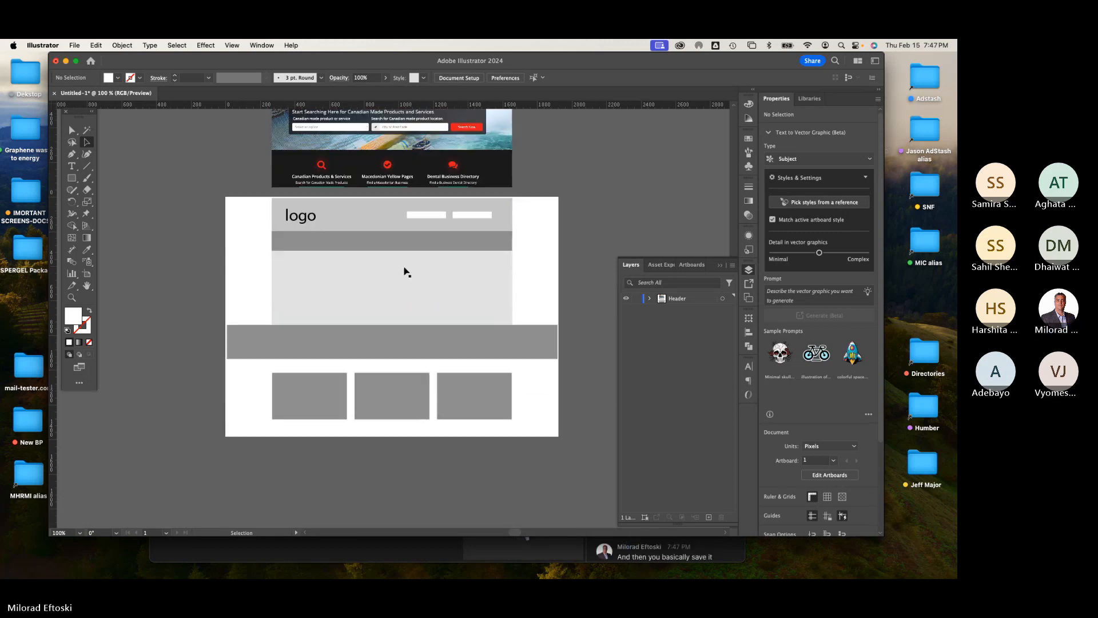
pyautogui.click(389, 303)
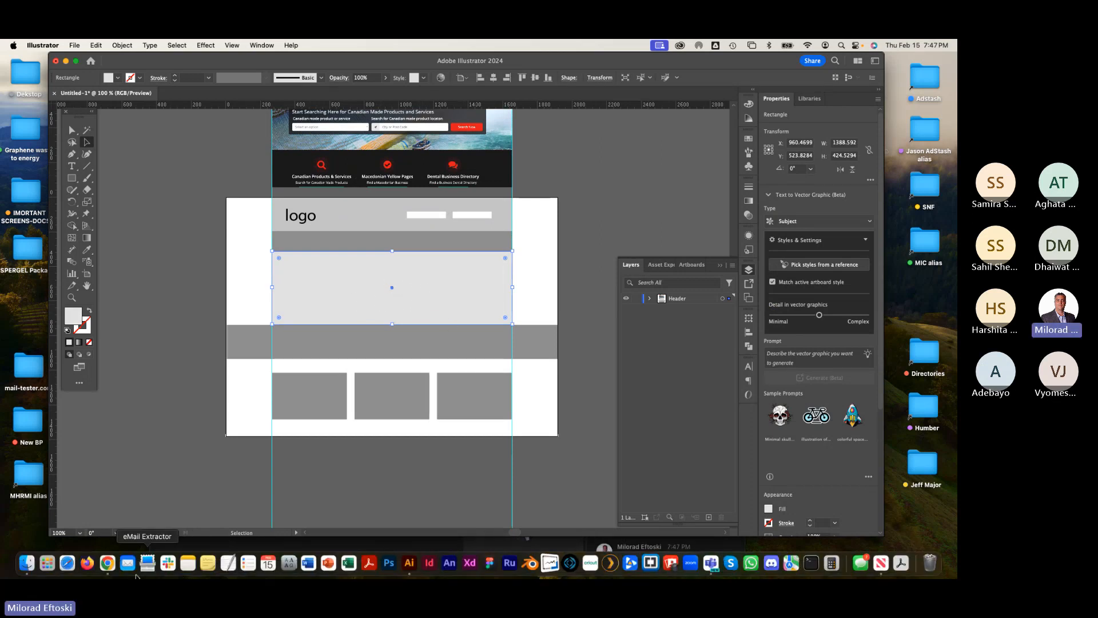
# Step: Switch to Chrome, search Google Images for hero banners, and open one example result
pyautogui.click(115, 563)
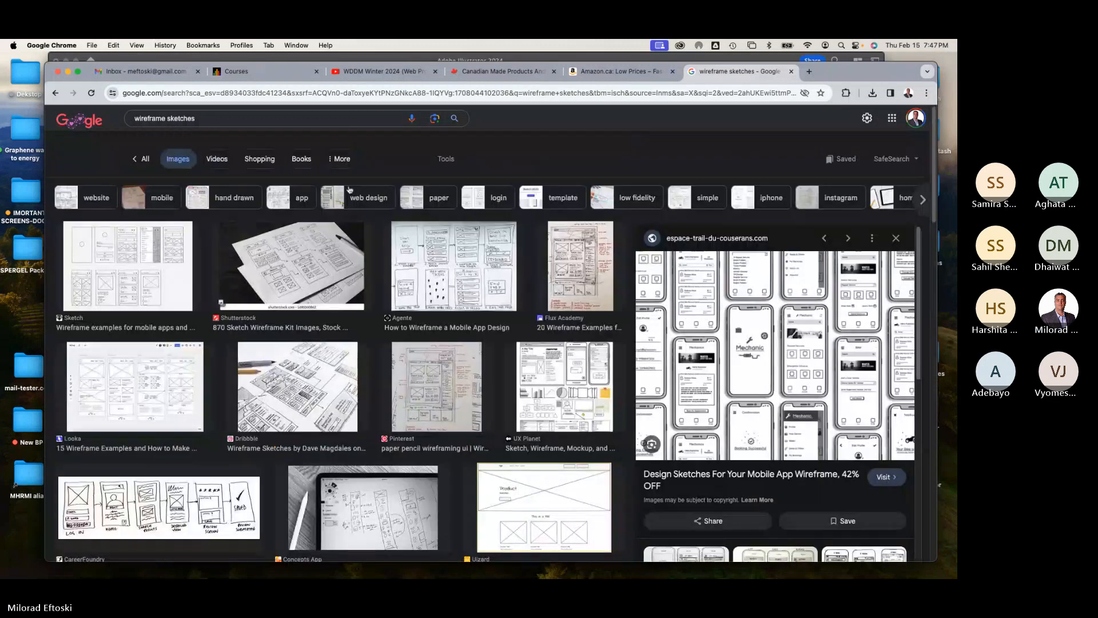
pyautogui.moveTo(212, 128); pyautogui.dragTo(122, 125)
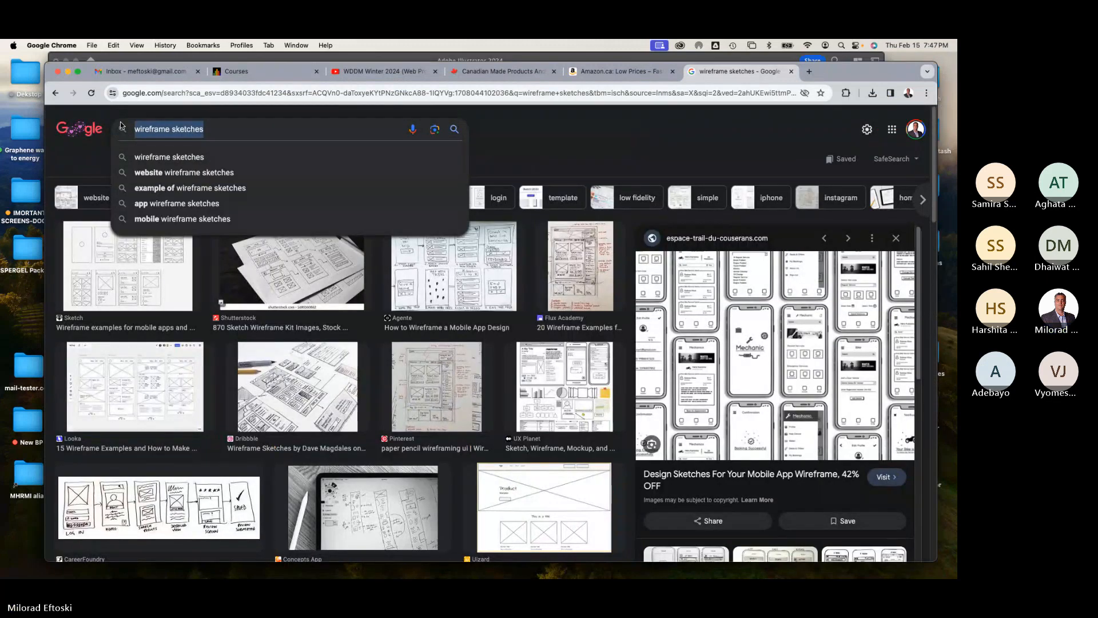
pyautogui.write('hero')
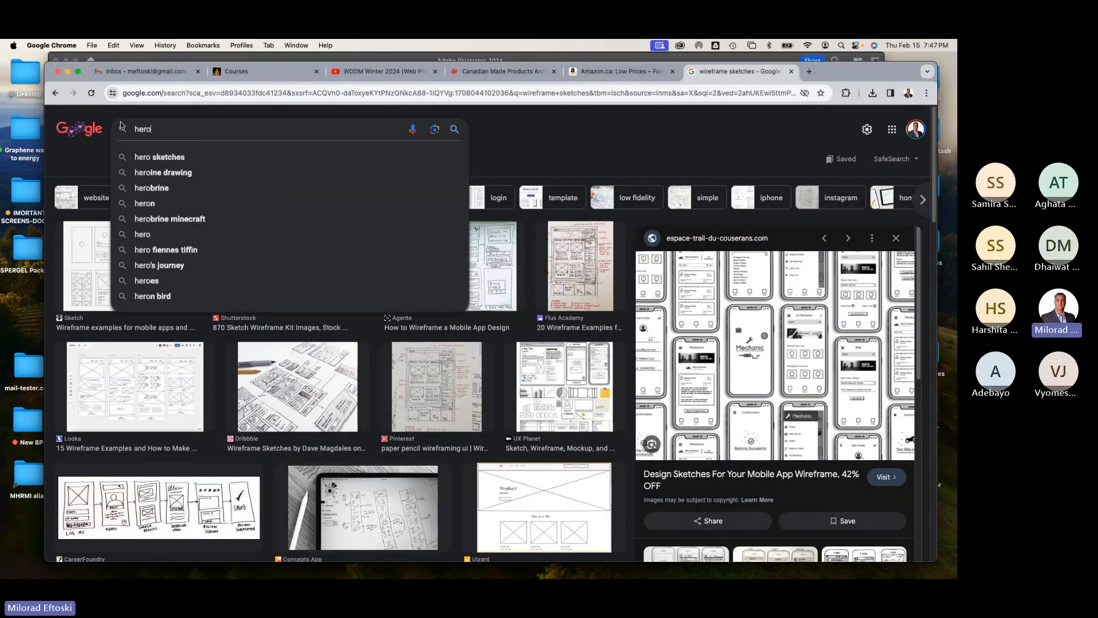
pyautogui.write(' banners')
pyautogui.press('Return')
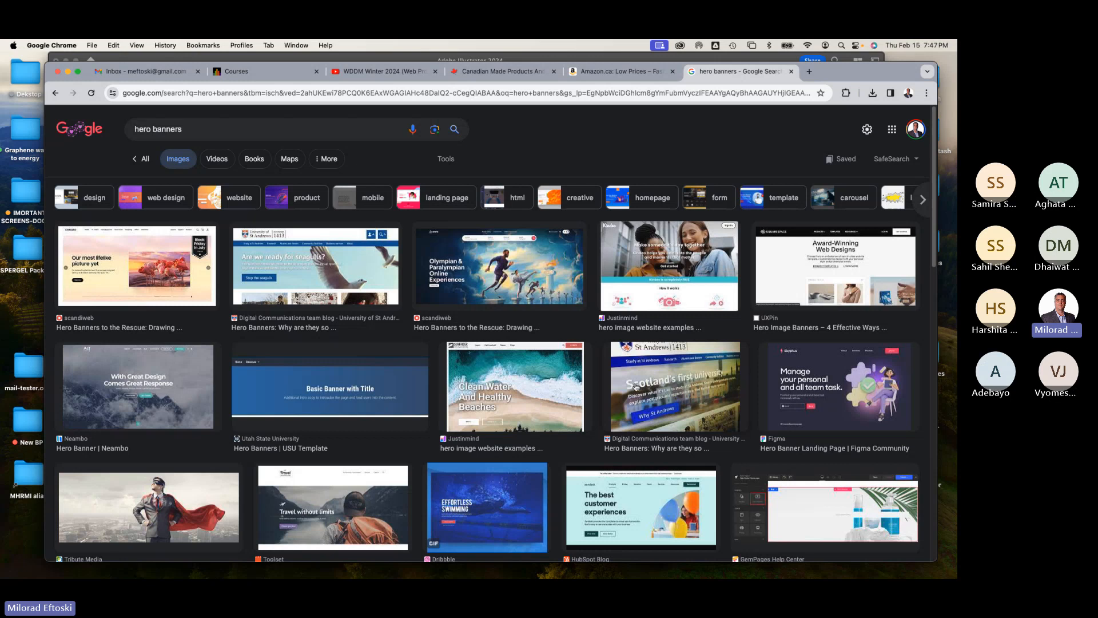
pyautogui.scroll(-1, 689, 441)
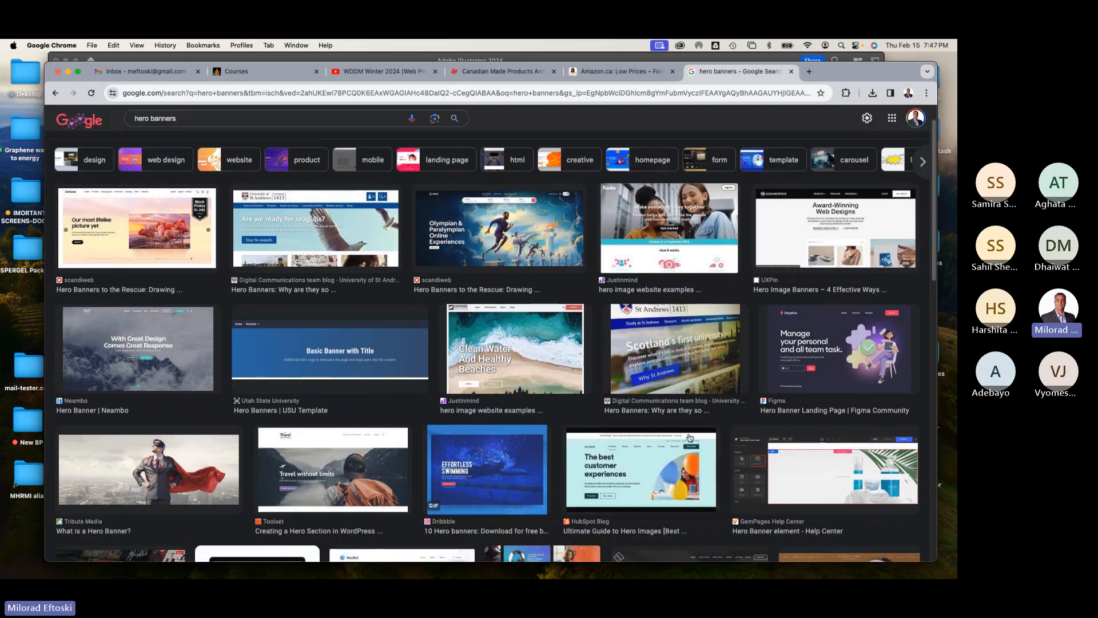
pyautogui.scroll(-2, 675, 433)
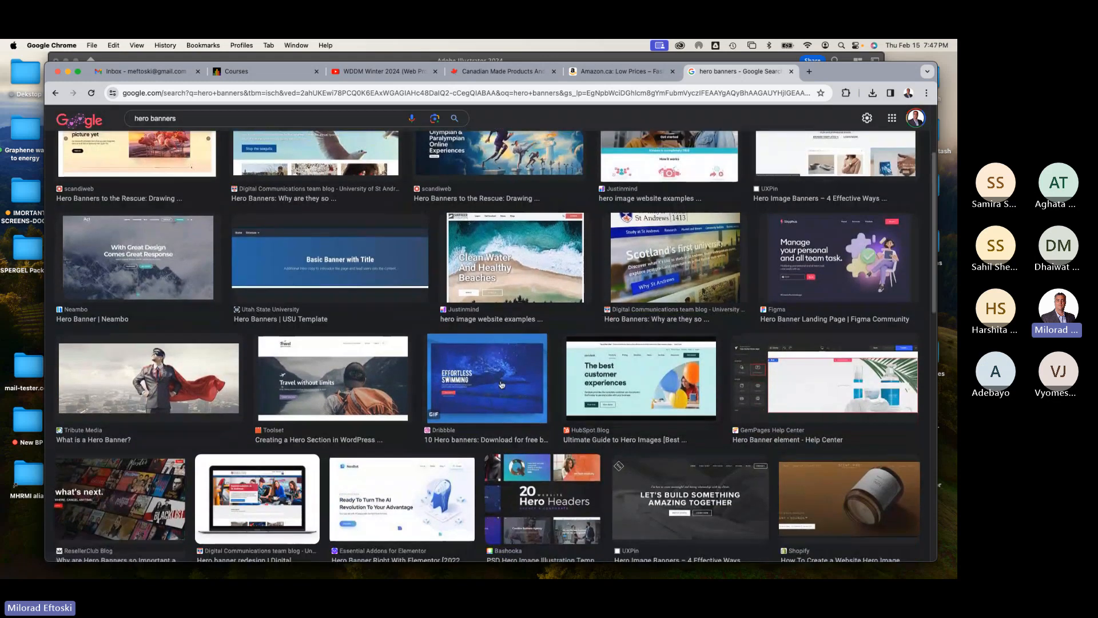
pyautogui.click(502, 384)
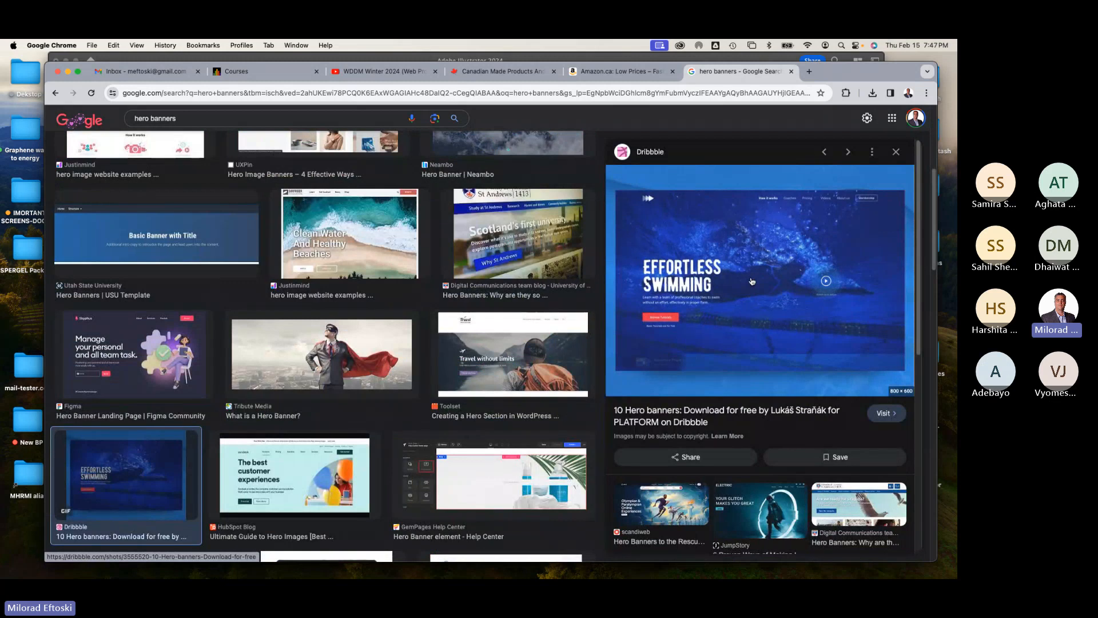
# Step: Browse the hero banner image results and open the superhero banner example
pyautogui.scroll(-1, 310, 439)
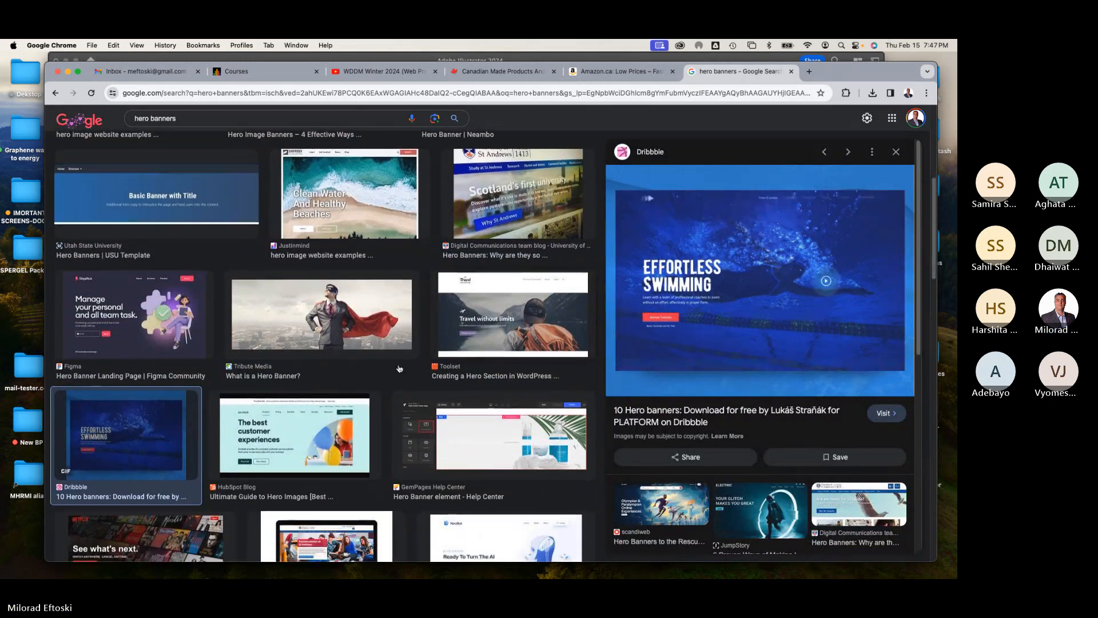
pyautogui.click(309, 438)
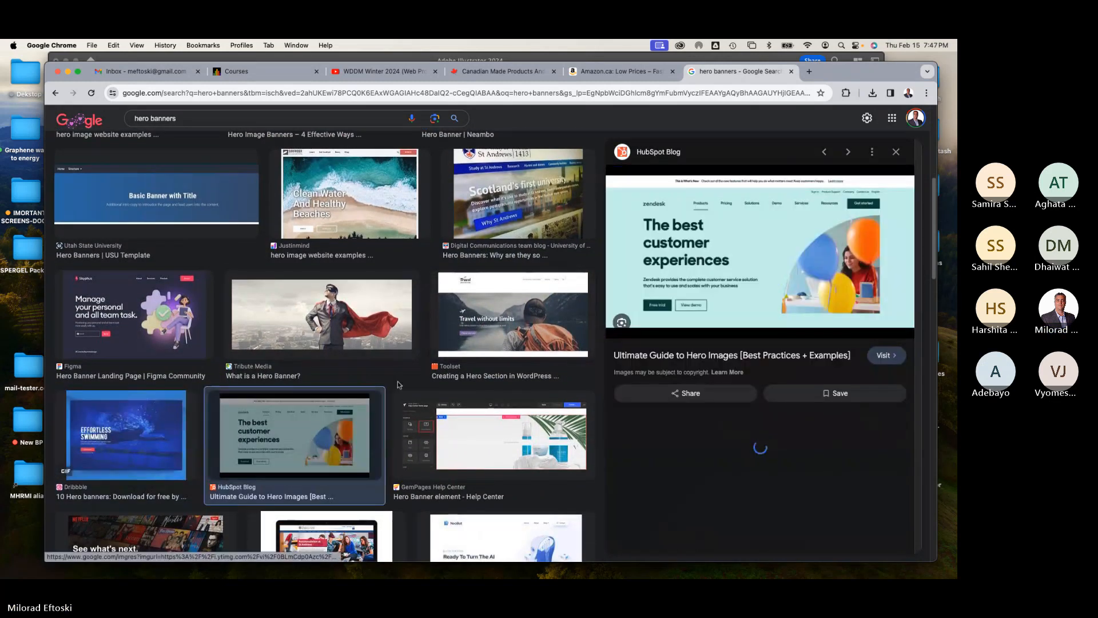
pyautogui.rightClick(759, 251)
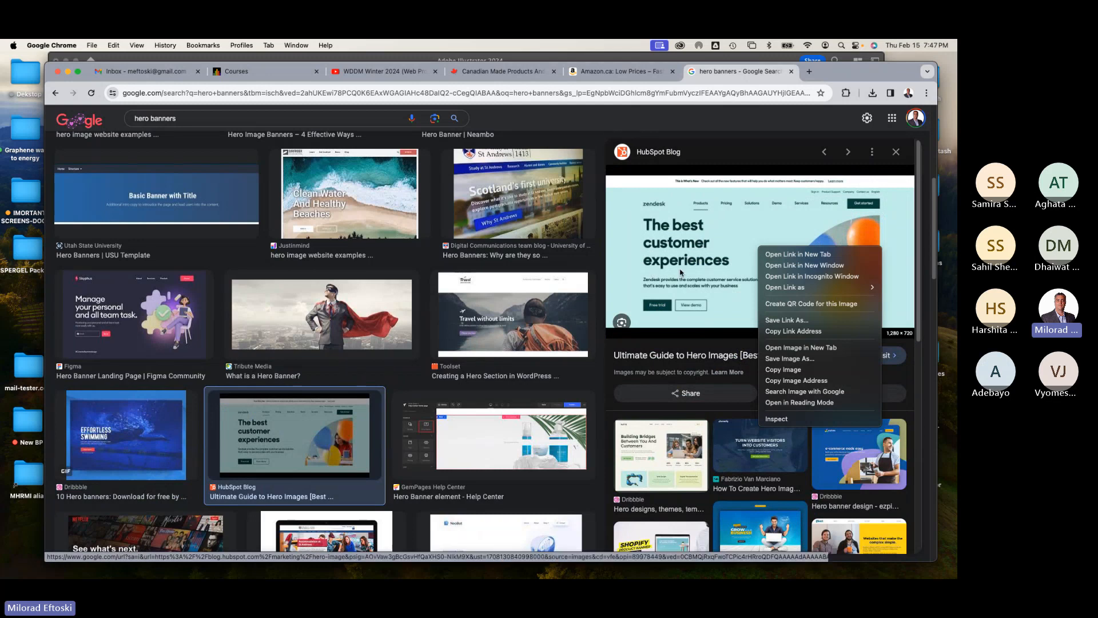
pyautogui.click(316, 314)
pyautogui.click(316, 314)
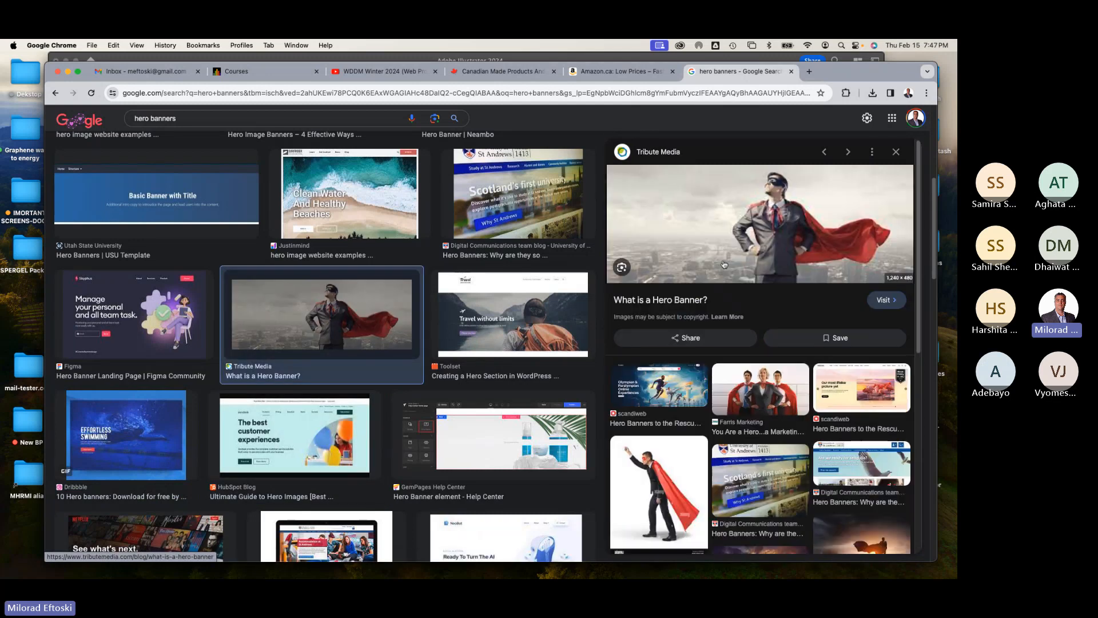
# Step: Save the superhero banner image to the Desktop as super hero and return to Illustrator
pyautogui.rightClick(759, 228)
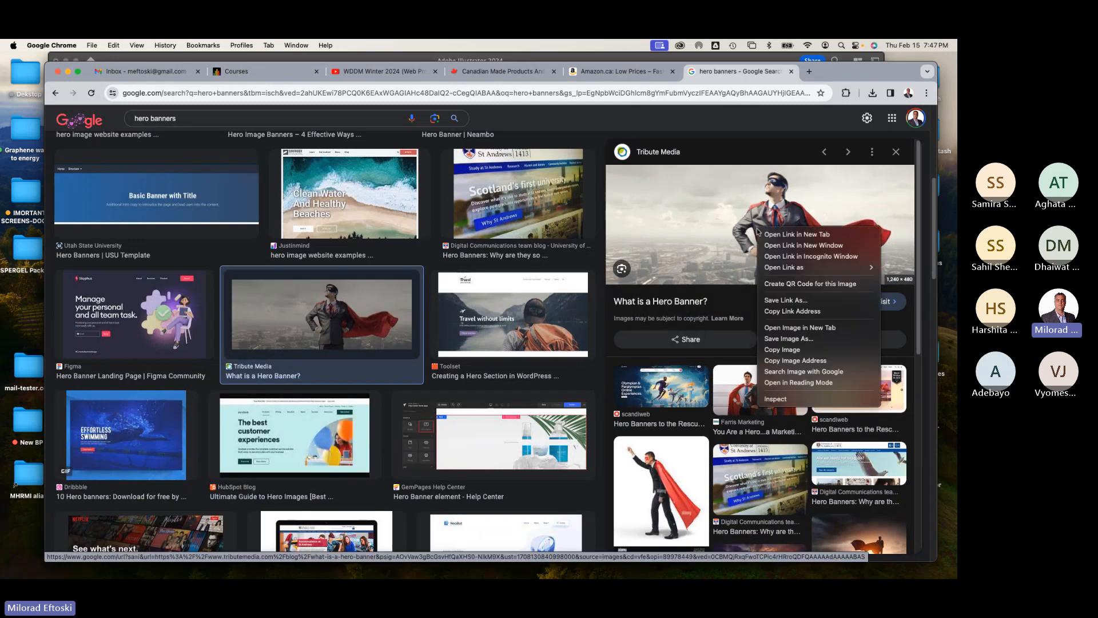
pyautogui.click(800, 351)
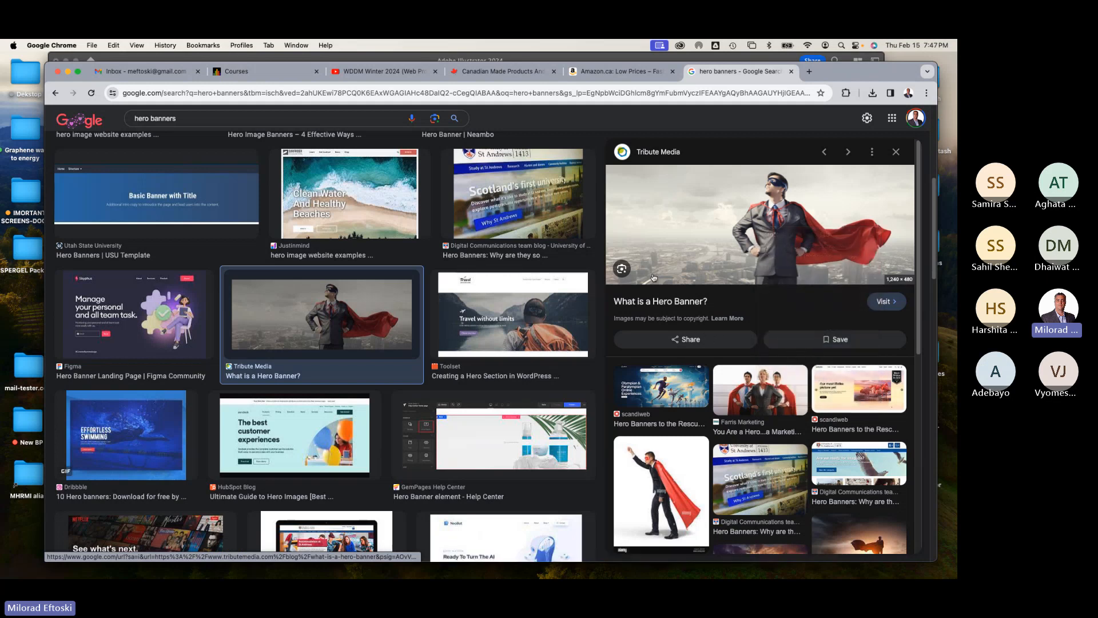
pyautogui.rightClick(706, 235)
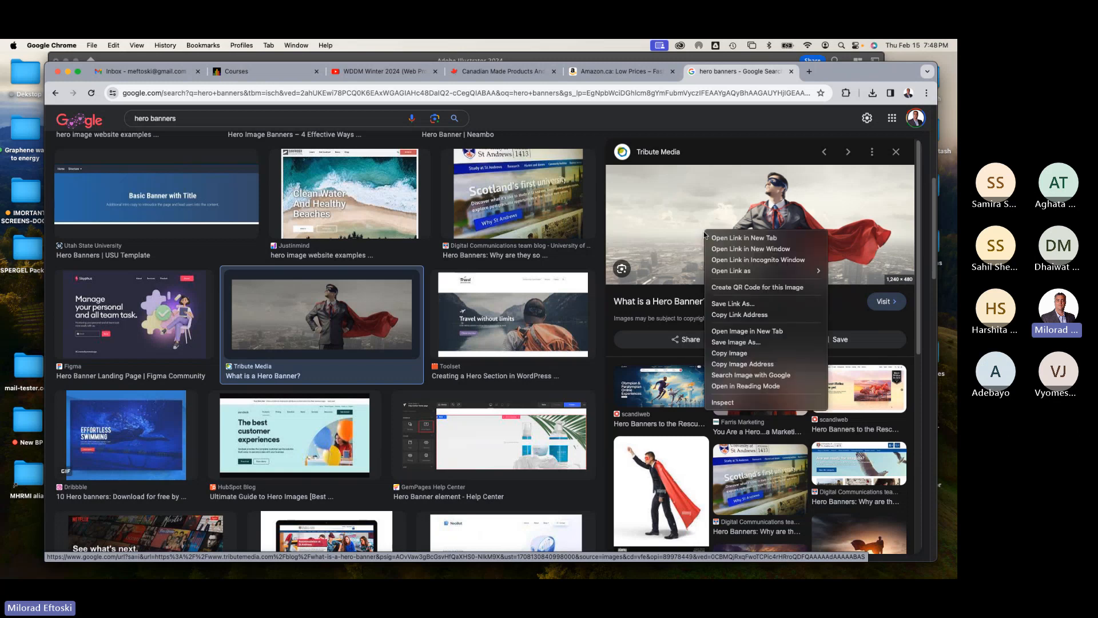
pyautogui.click(747, 342)
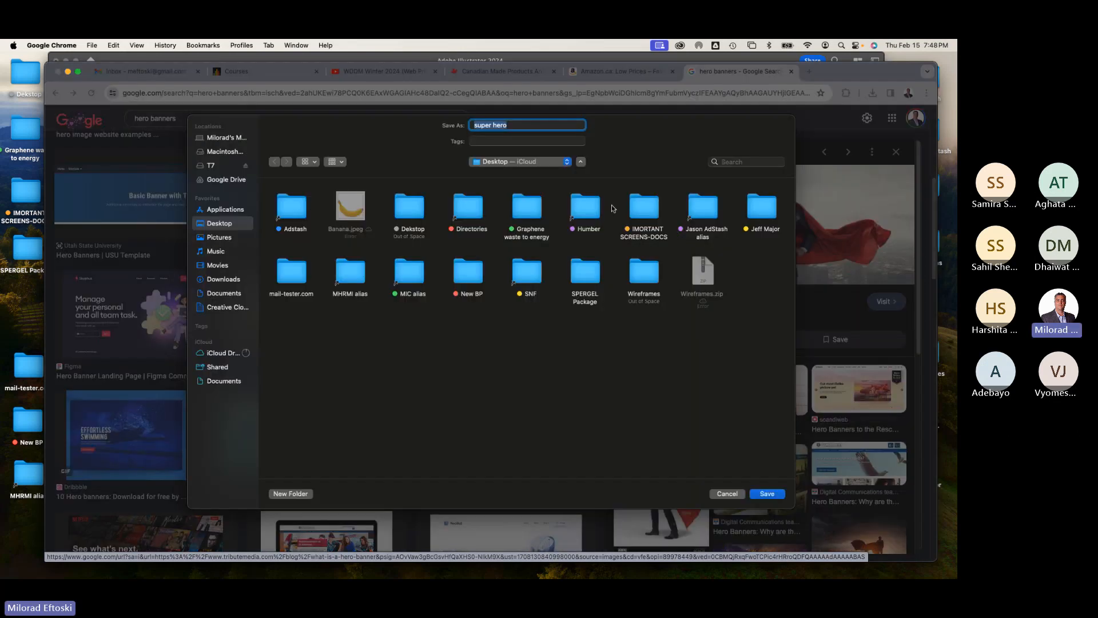
pyautogui.click(767, 493)
pyautogui.click(410, 564)
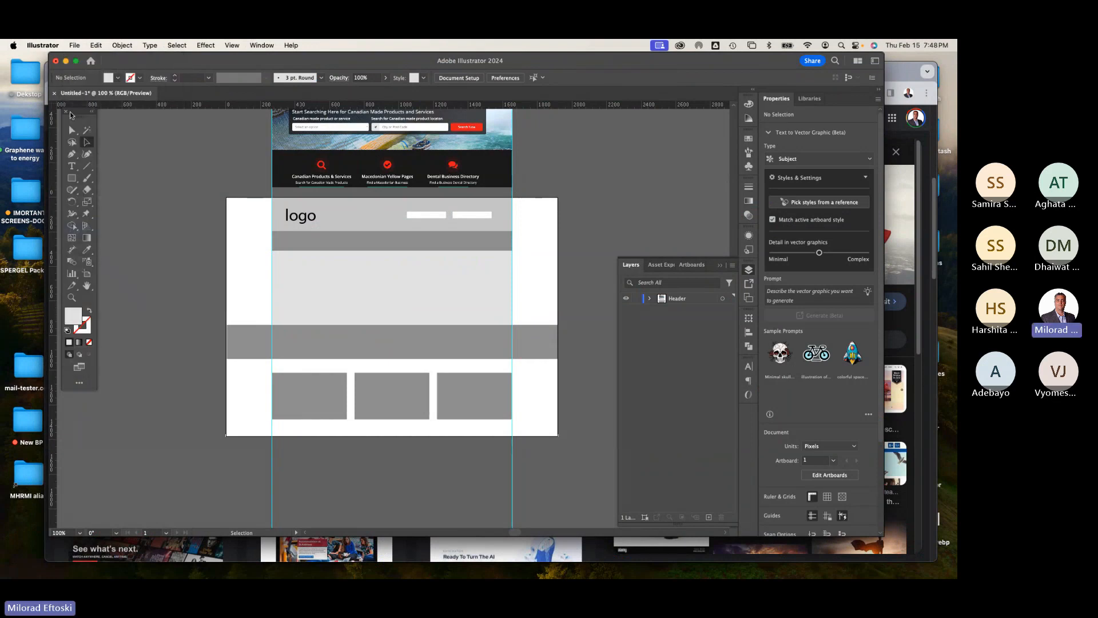
pyautogui.press('super+shift+p')
pyautogui.click(75, 45)
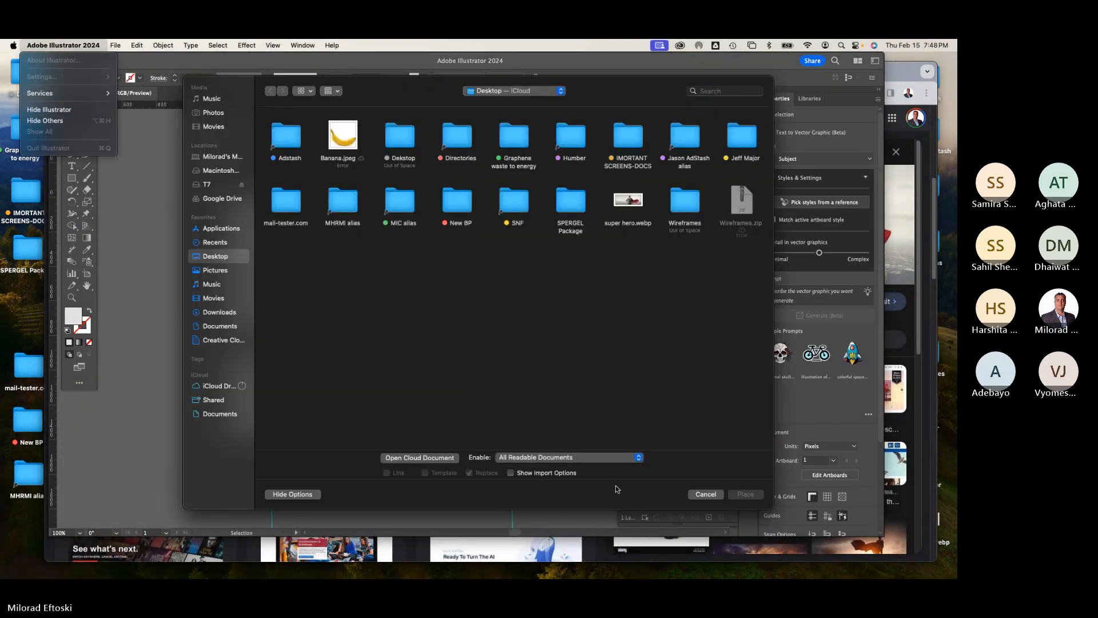
pyautogui.click(620, 417)
pyautogui.click(705, 495)
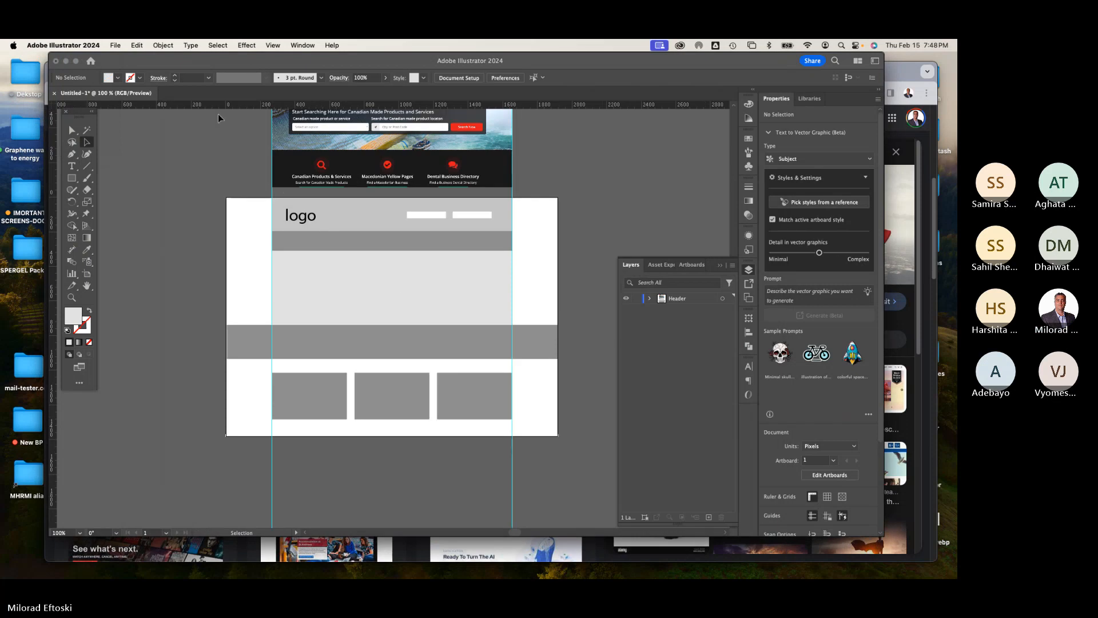
pyautogui.click(115, 46)
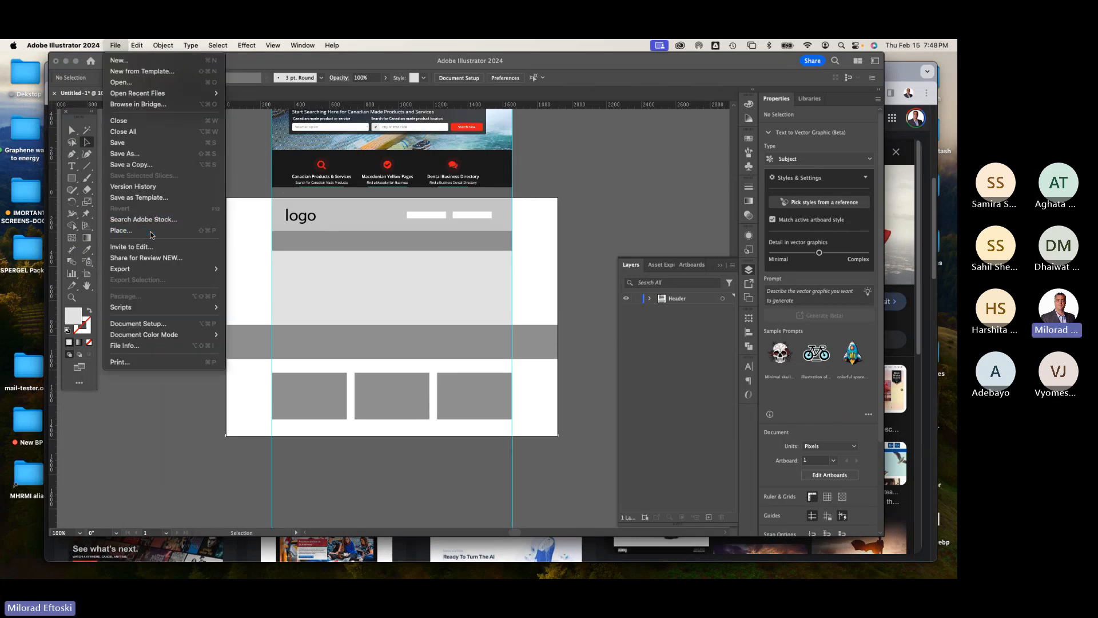
pyautogui.click(382, 219)
# Step: Place super hero.webp from the Desktop onto the artboard at about 1564 x 605 px
pyautogui.press('super+shift+p')
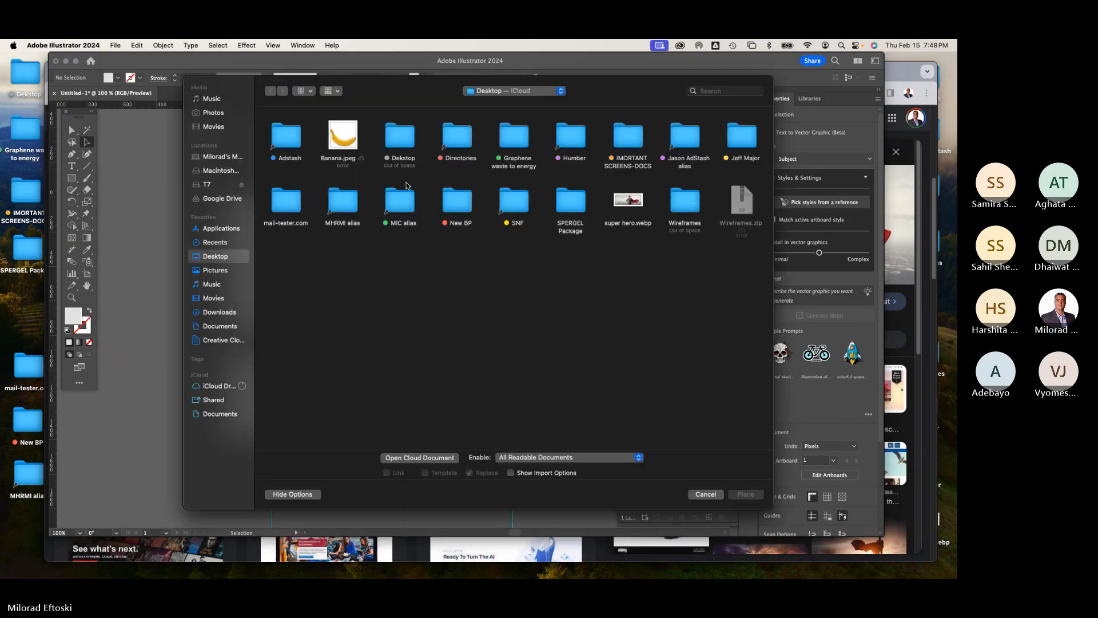
pyautogui.click(628, 203)
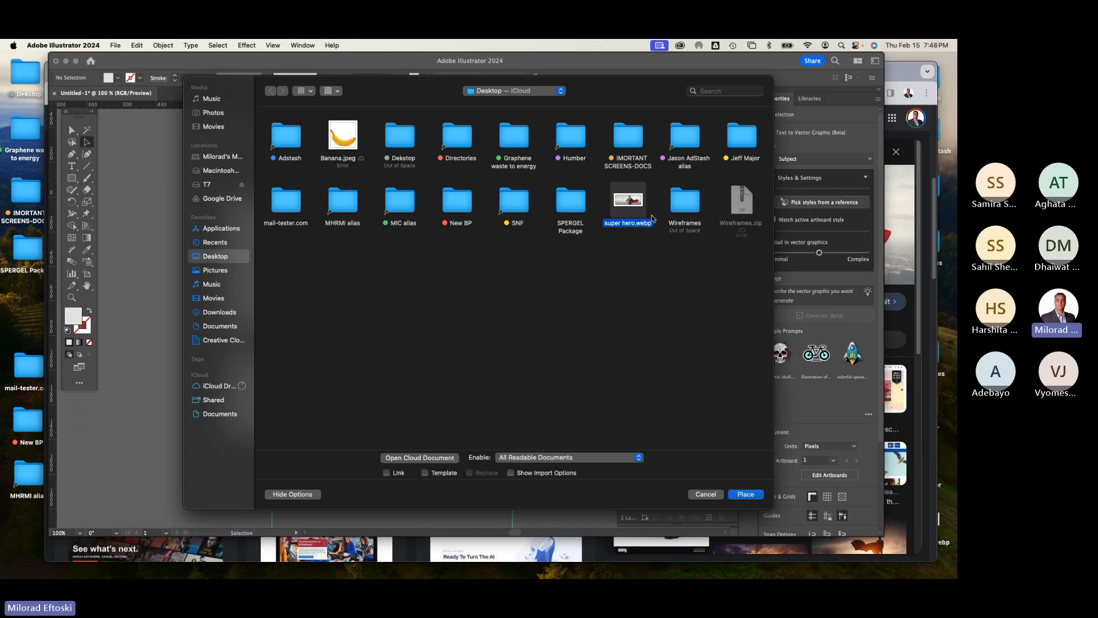
pyautogui.doubleClick(630, 203)
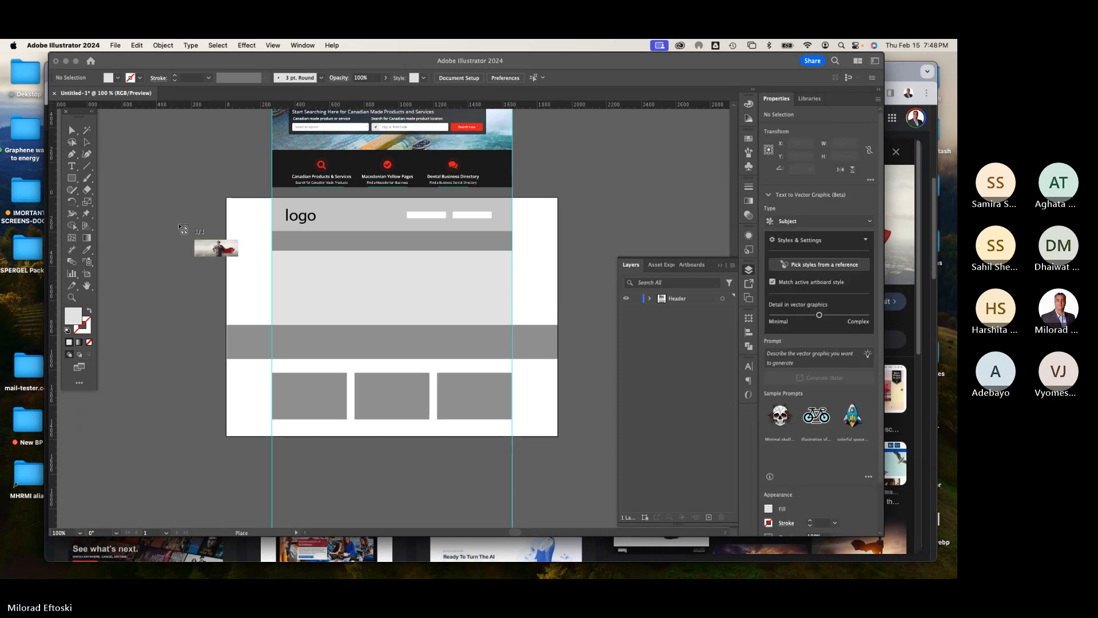
pyautogui.moveTo(272, 279); pyautogui.dragTo(450, 329)
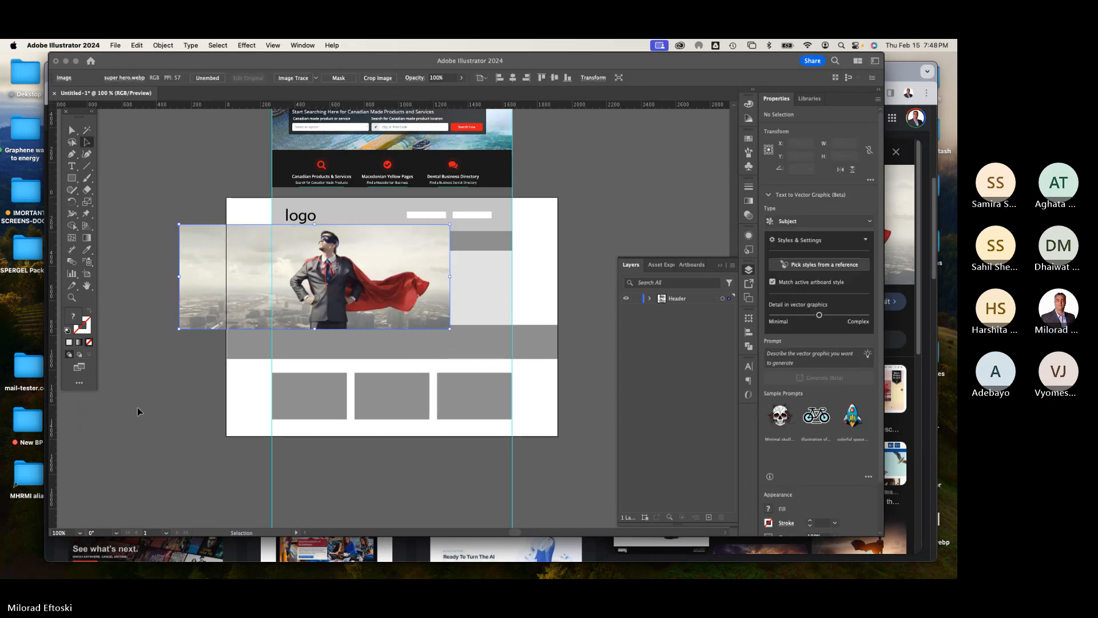
# Step: Move the placed superhero image over the wireframe's hero area
pyautogui.moveTo(303, 348); pyautogui.dragTo(304, 347)
pyautogui.moveTo(213, 319); pyautogui.dragTo(297, 363)
pyautogui.click(173, 329)
pyautogui.press('super+z')
pyautogui.press('super+z')
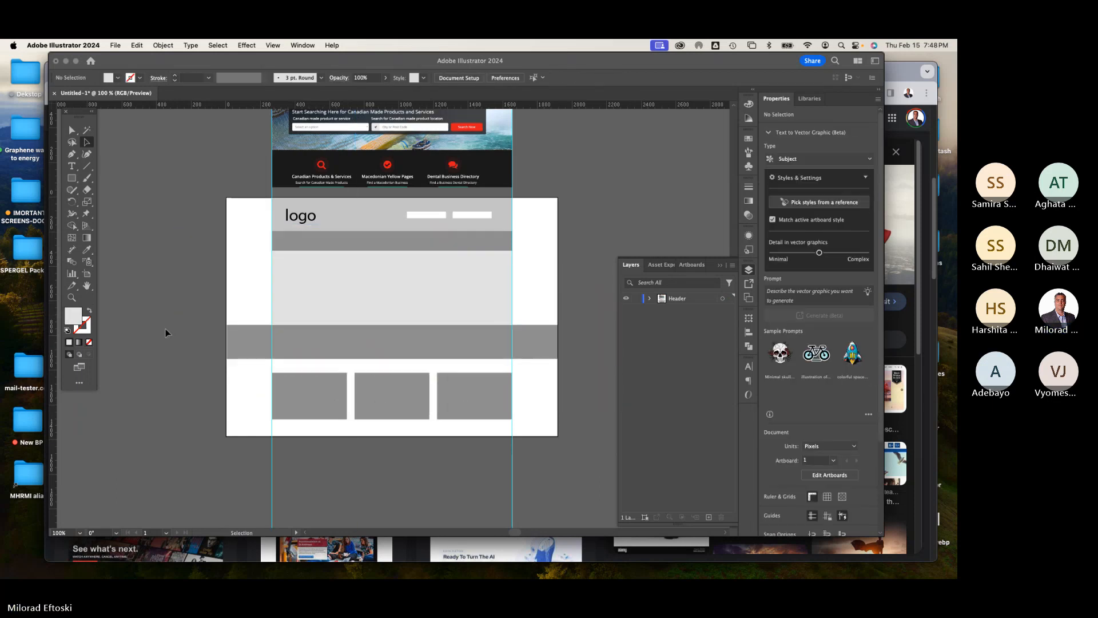
pyautogui.press('super+shift+z')
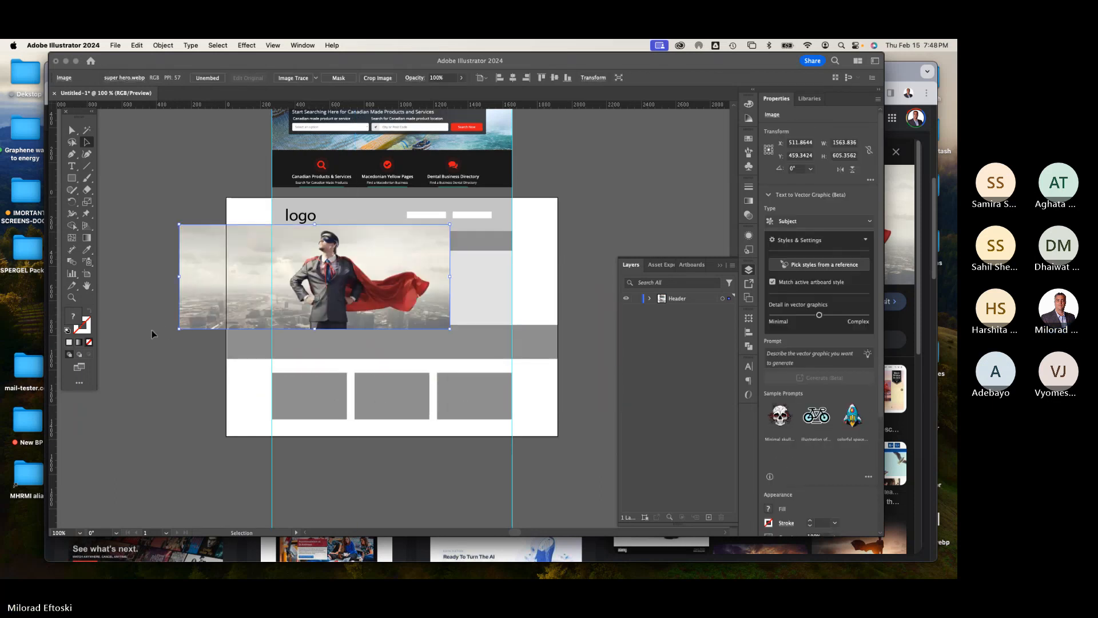
pyautogui.press('super+shift+z')
pyautogui.moveTo(315, 363); pyautogui.dragTo(292, 312)
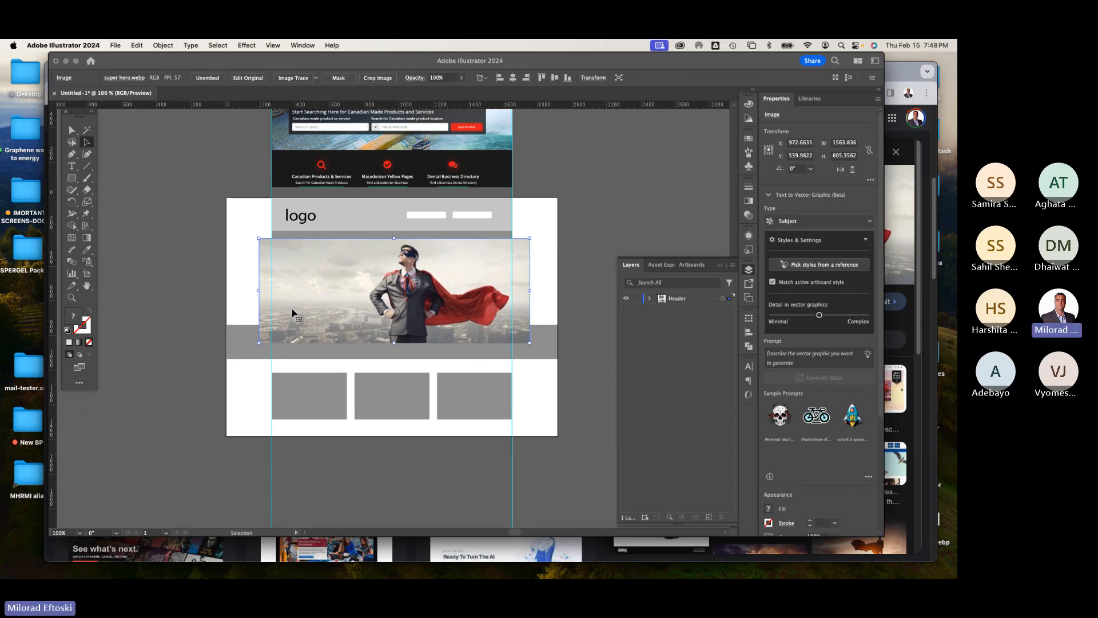
# Step: Inspect the hero area's overlapping objects in outline view, zoomed in
pyautogui.press('super+y')
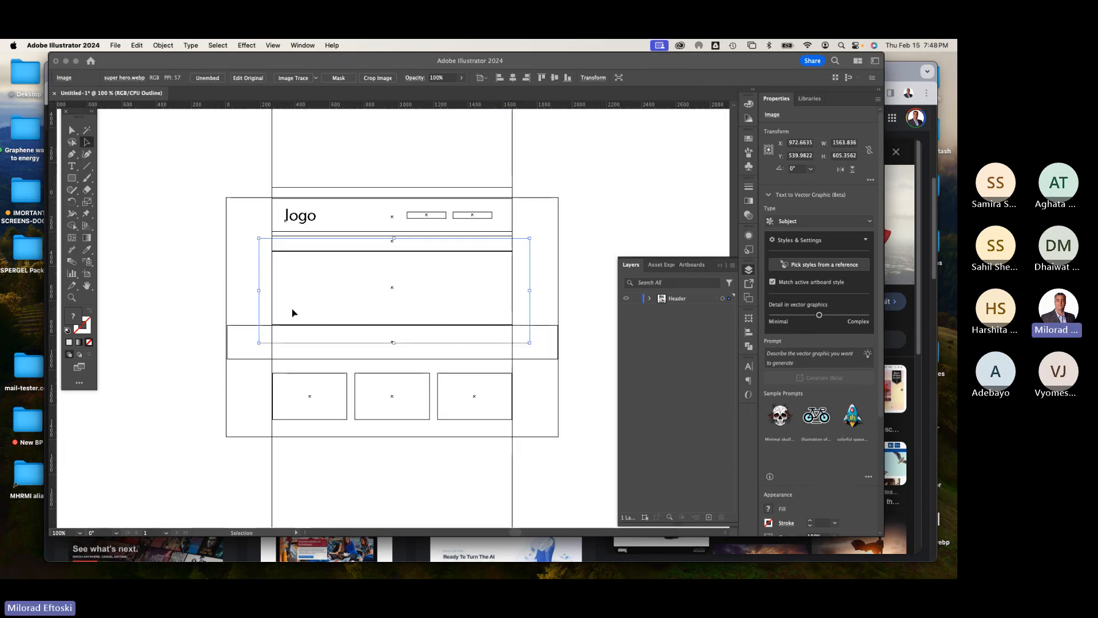
pyautogui.press('super+equal')
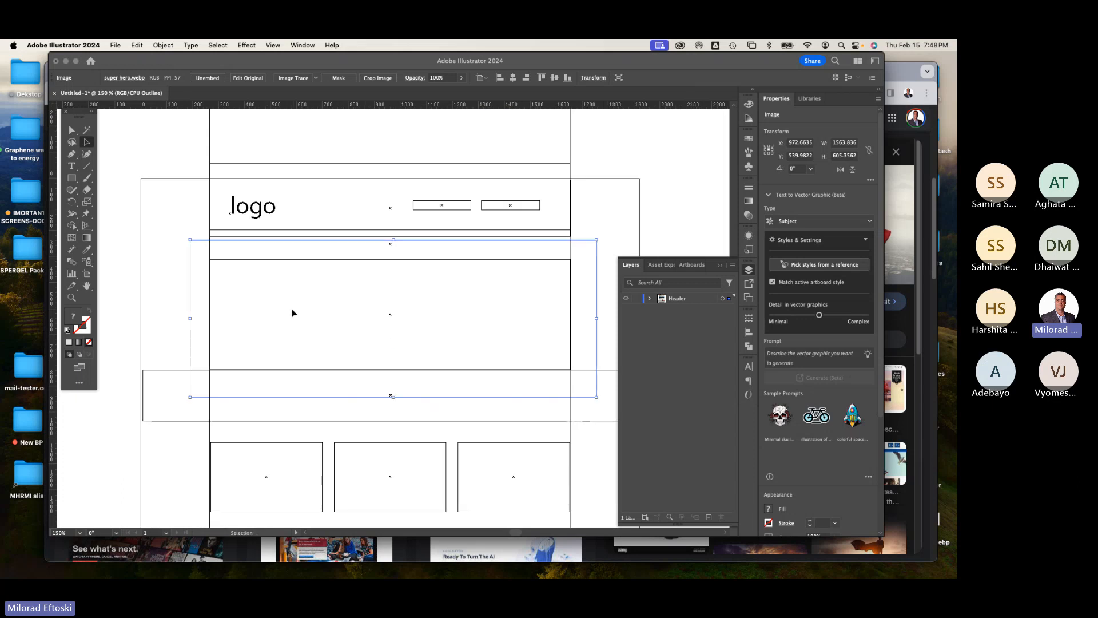
pyautogui.click(270, 261)
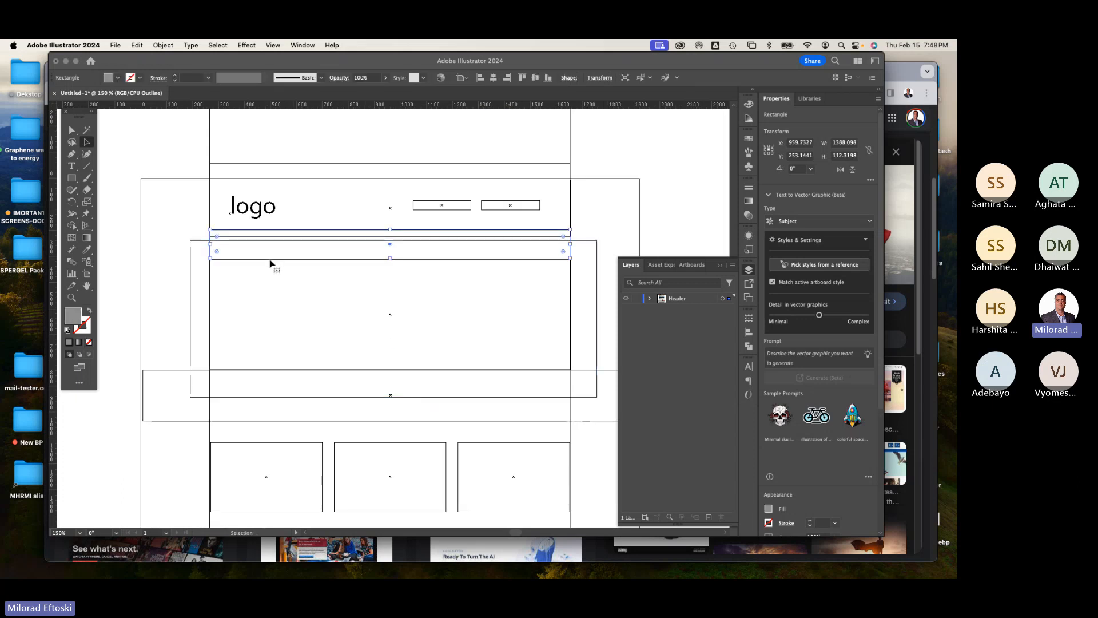
pyautogui.press('super+y')
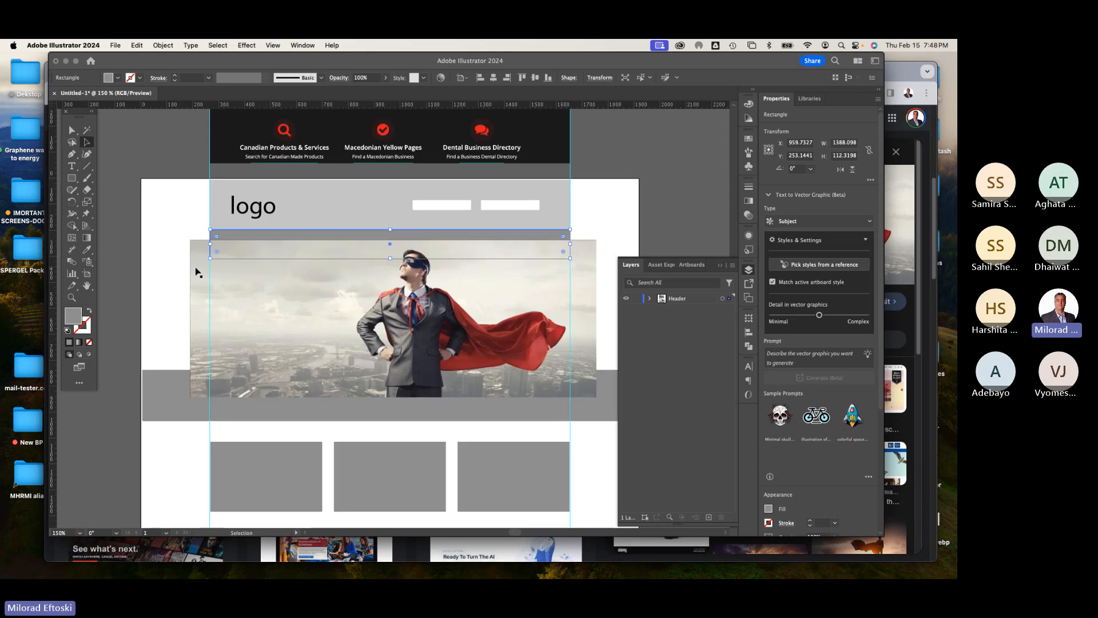
pyautogui.click(172, 231)
pyautogui.moveTo(386, 329); pyautogui.dragTo(396, 260)
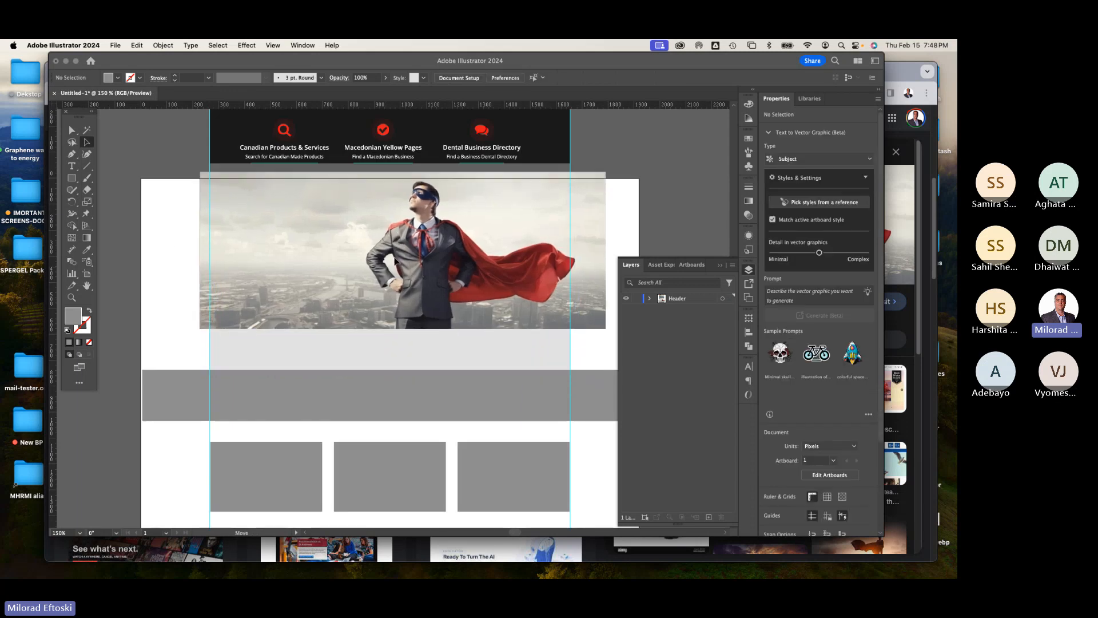
# Step: Fill the light gray hero rectangle with yellow
pyautogui.click(328, 349)
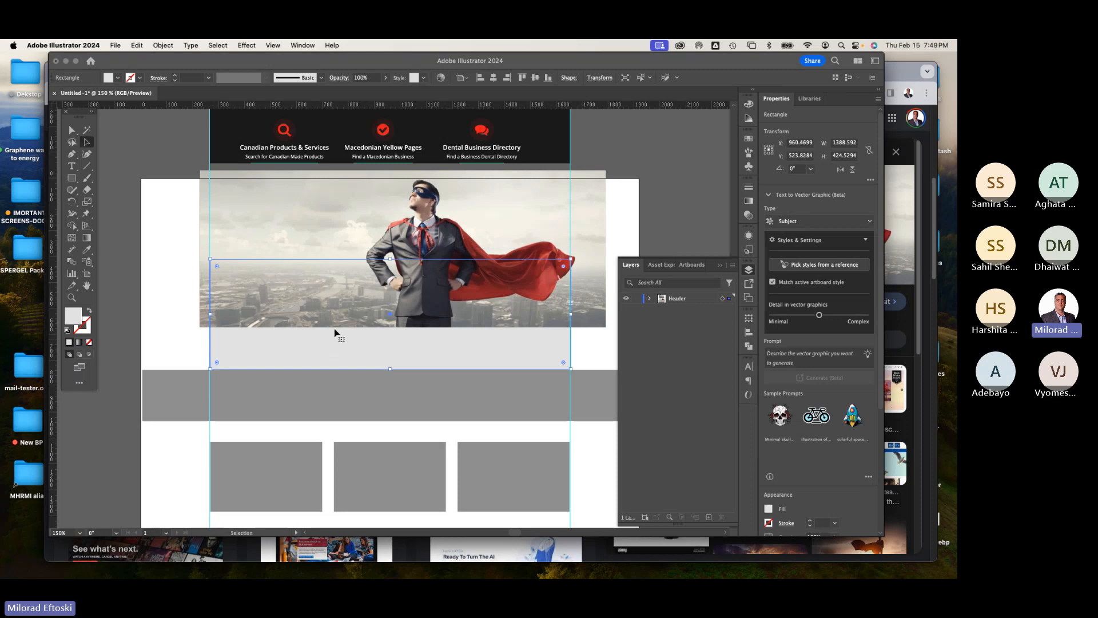
pyautogui.click(117, 78)
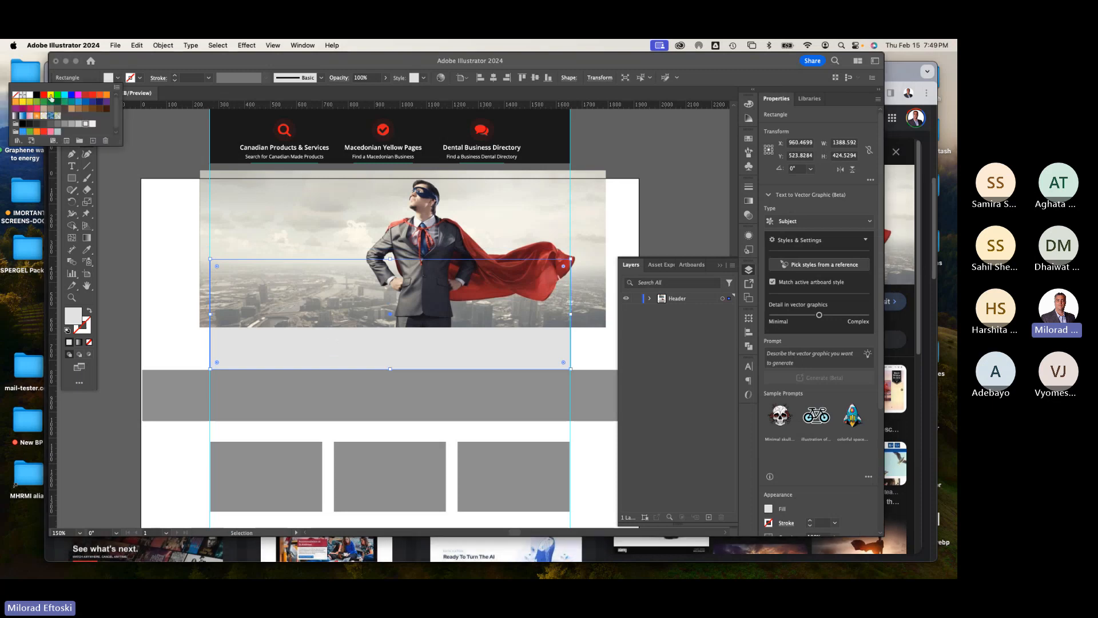
pyautogui.click(151, 210)
# Step: Bring the yellow hero rectangle to the front, above the superhero image
pyautogui.moveTo(278, 232); pyautogui.dragTo(258, 242)
pyautogui.click(288, 351)
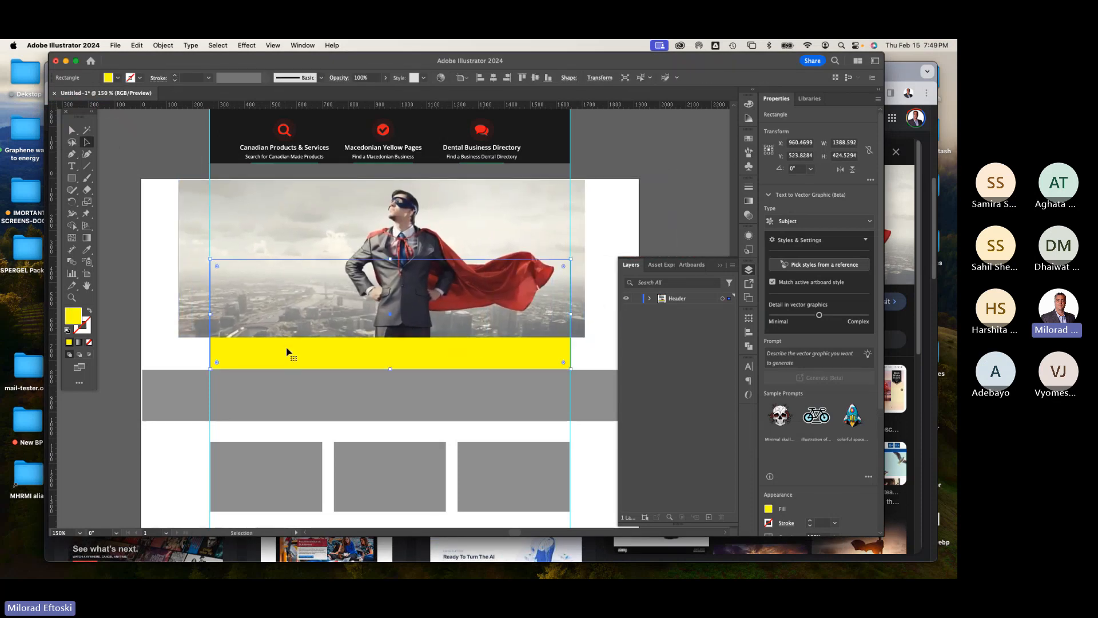
pyautogui.rightClick(287, 349)
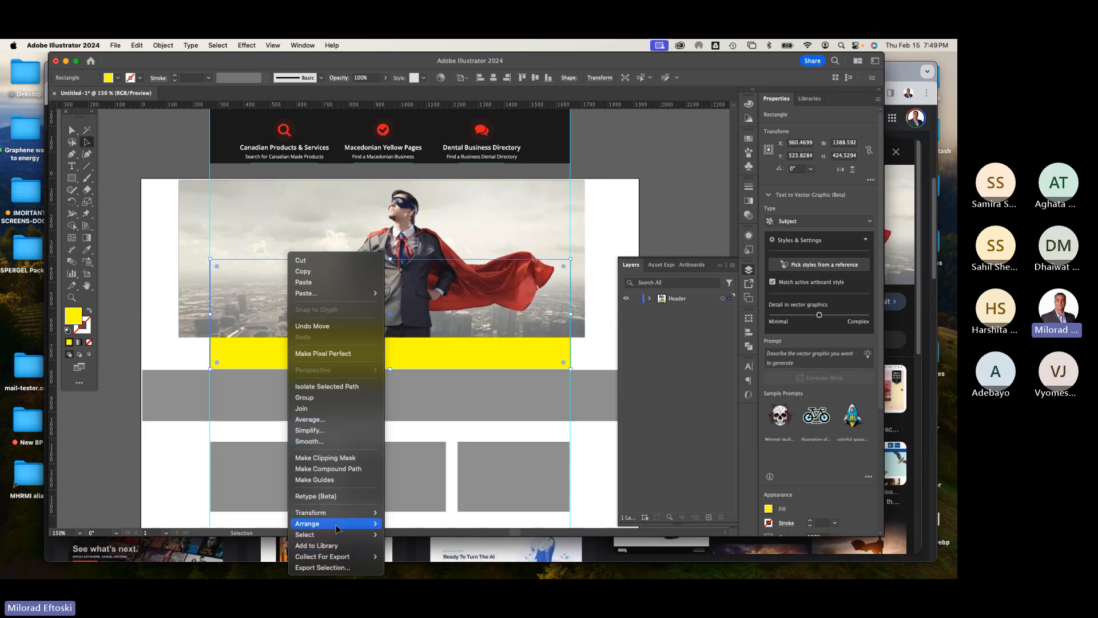
pyautogui.moveTo(335, 524)
pyautogui.click(413, 521)
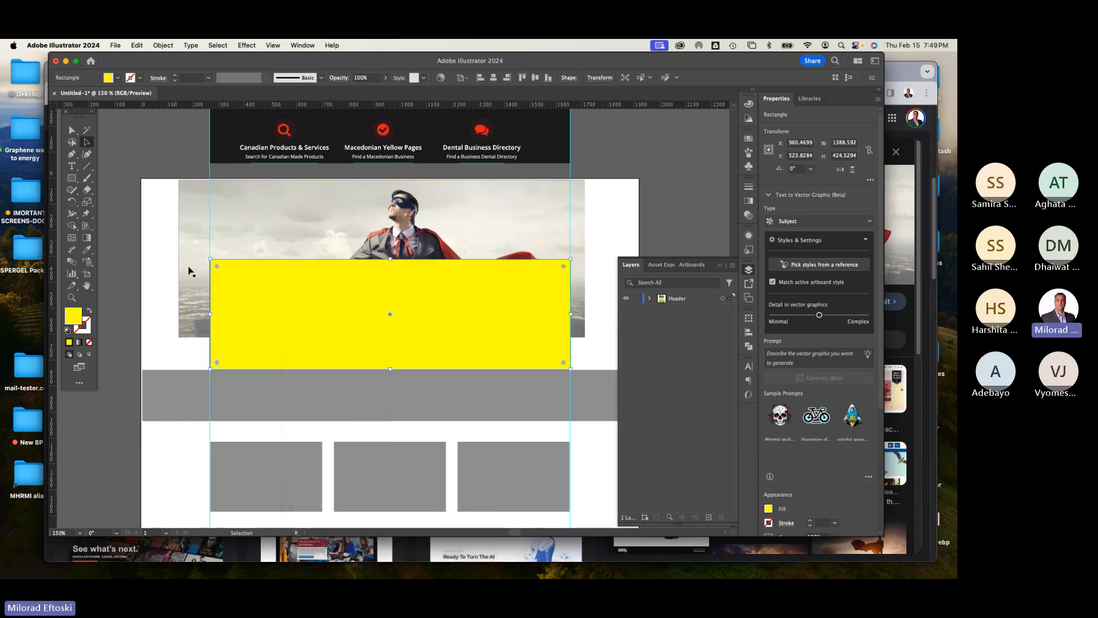
# Step: Position the image beneath the yellow rectangle and make a clipping mask from both objects
pyautogui.moveTo(276, 238); pyautogui.dragTo(284, 302)
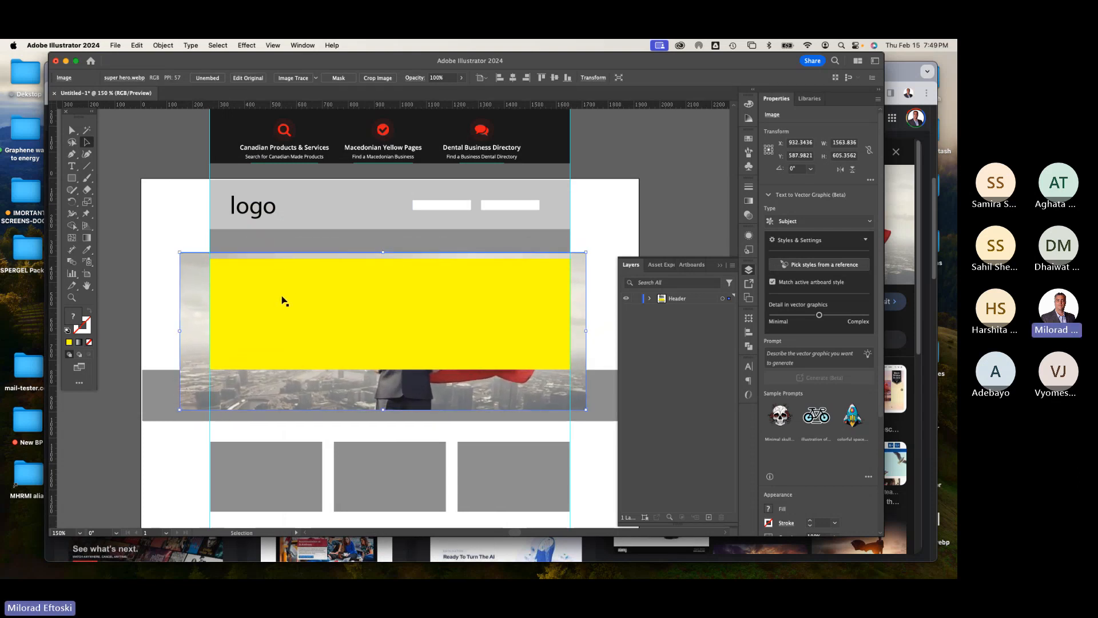
pyautogui.keyDown('shift'); pyautogui.click(272, 307); pyautogui.keyUp('shift')
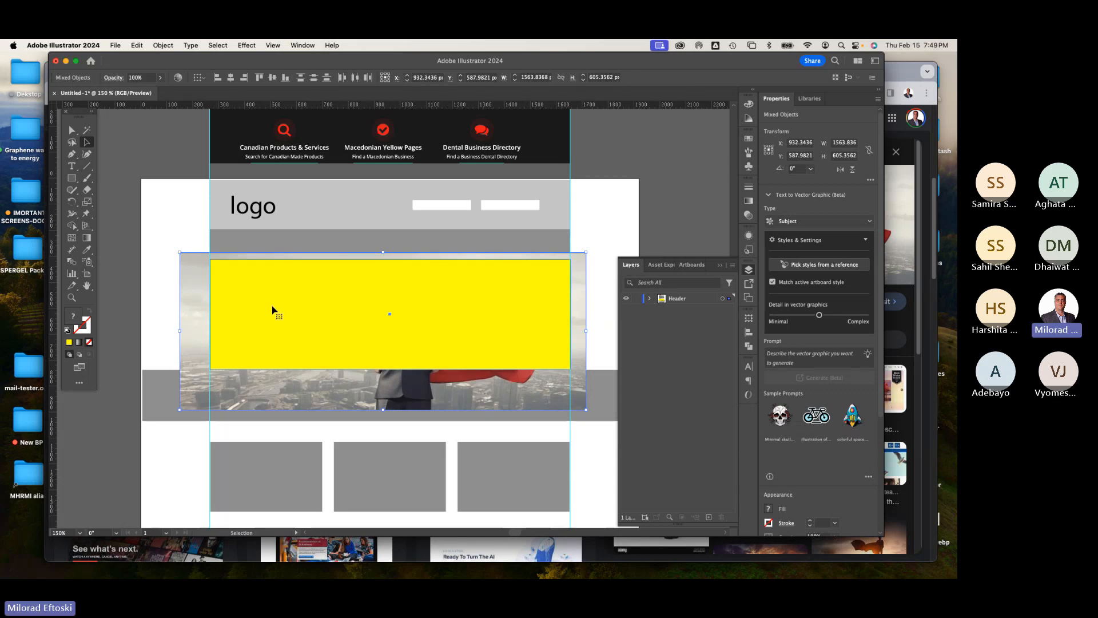
pyautogui.rightClick(274, 308)
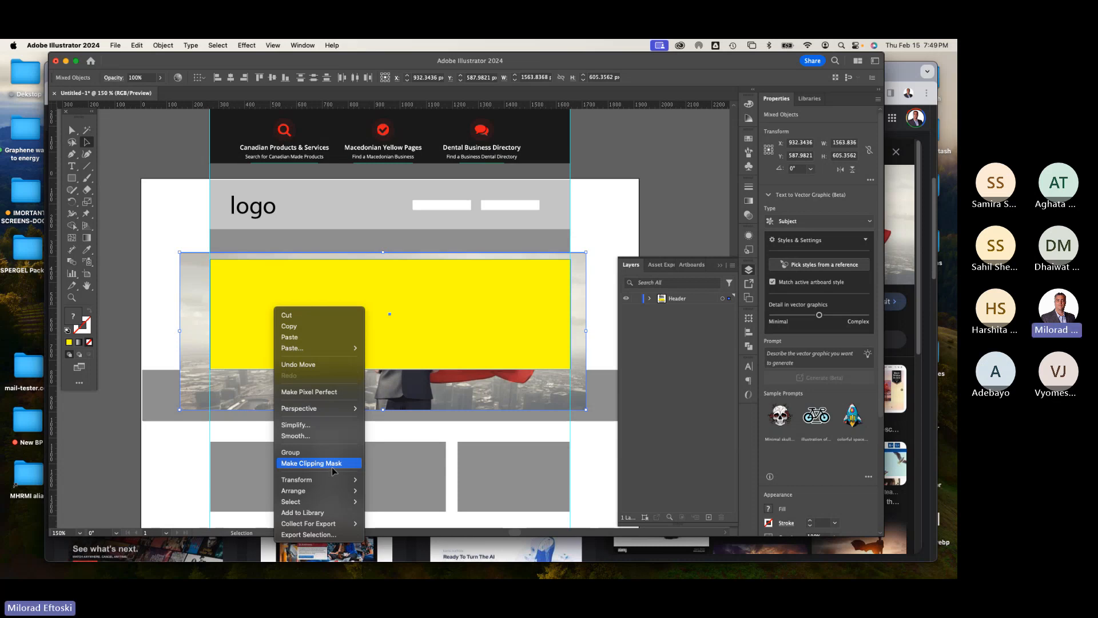
pyautogui.click(330, 466)
pyautogui.click(180, 280)
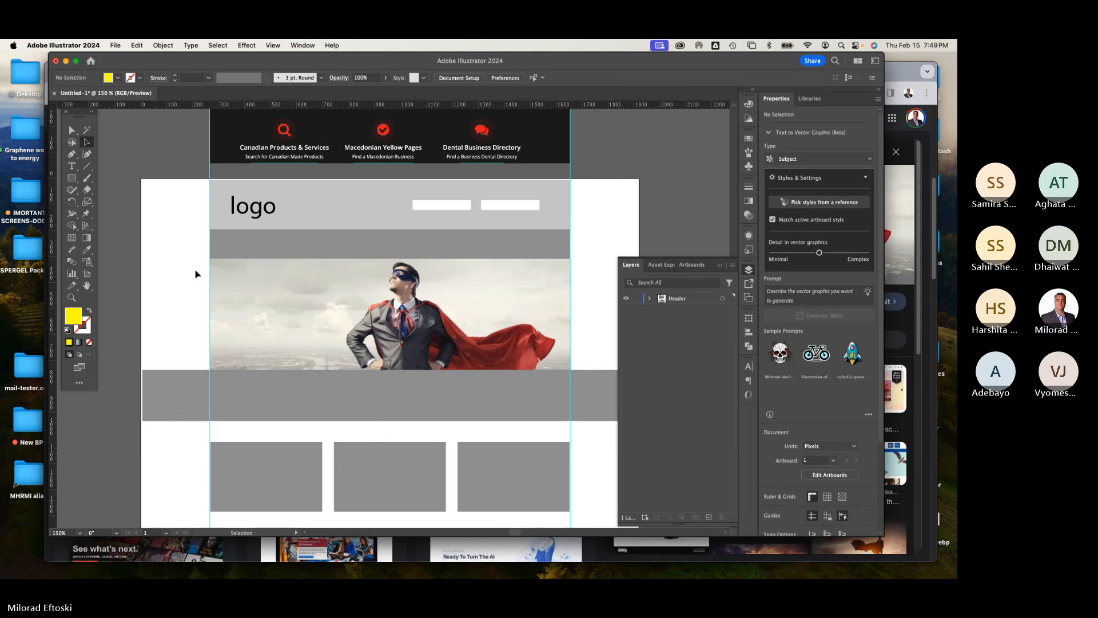
# Step: Add a white "Home" text label at the left of the gray navigation bar
pyautogui.scroll(5, 173, 198)
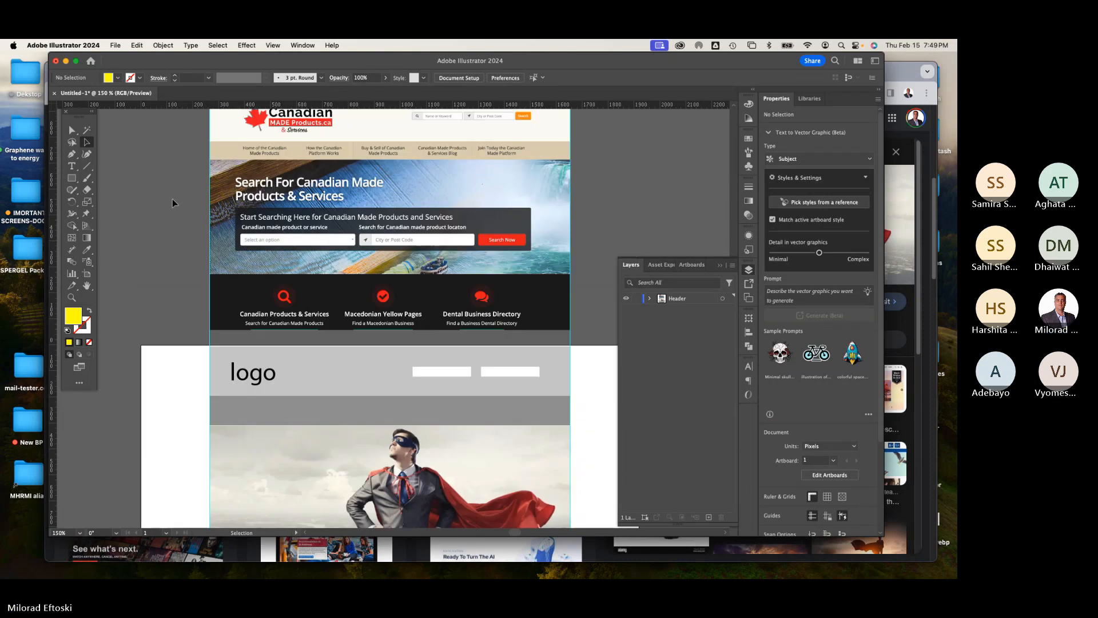
pyautogui.scroll(-2, 173, 198)
pyautogui.press('t')
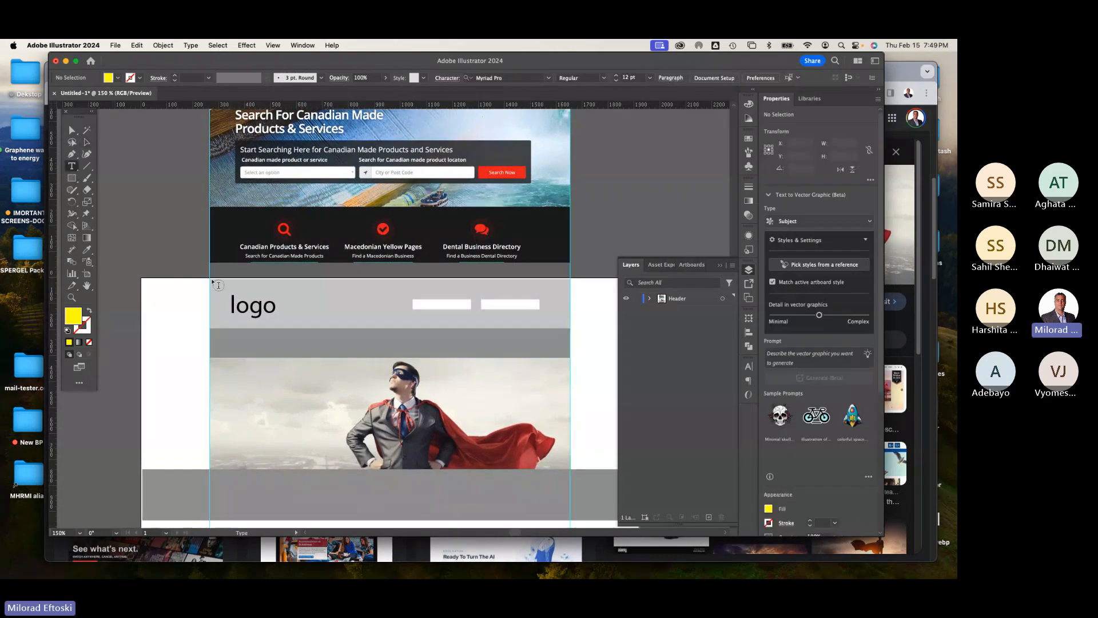
pyautogui.click(178, 319)
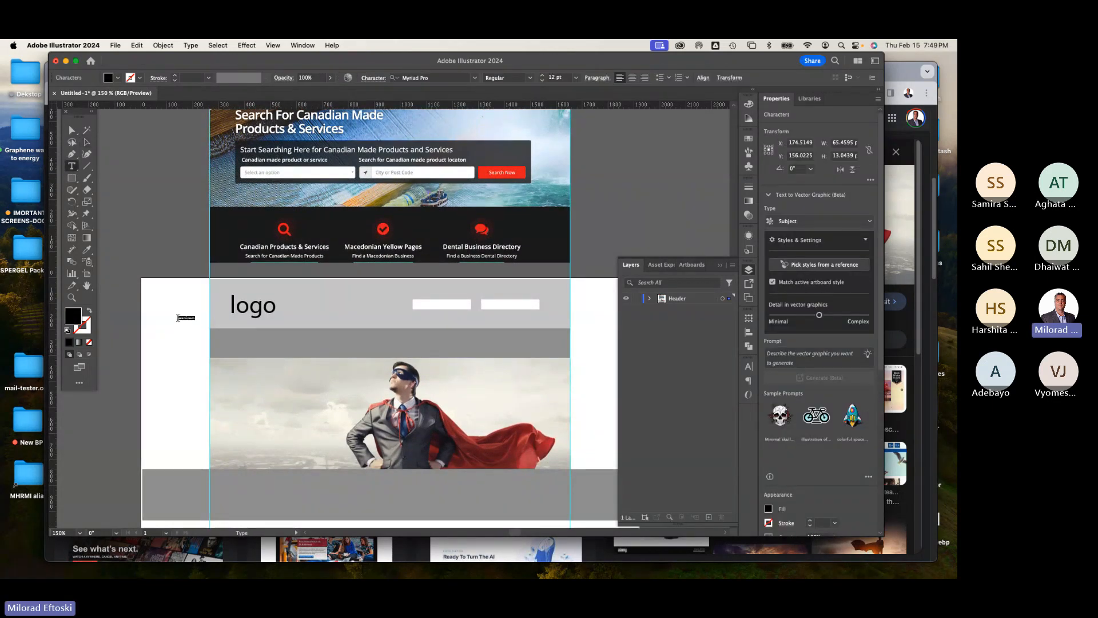
pyautogui.click(86, 142)
pyautogui.moveTo(187, 322); pyautogui.dragTo(257, 345)
pyautogui.click(166, 365)
pyautogui.click(252, 344)
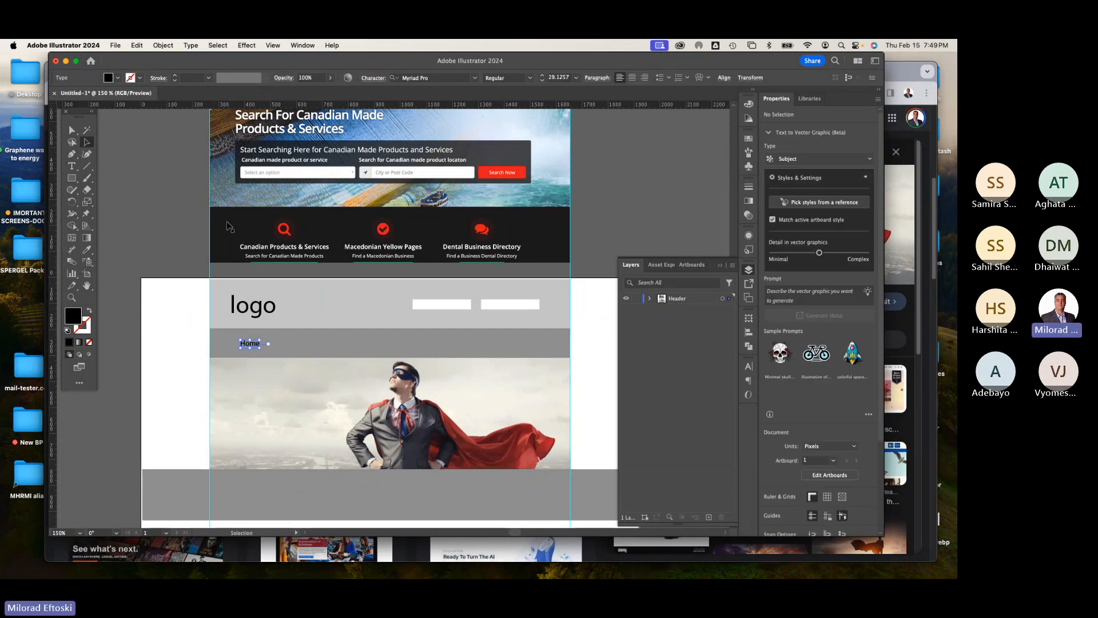
pyautogui.click(118, 78)
pyautogui.click(28, 95)
pyautogui.click(143, 181)
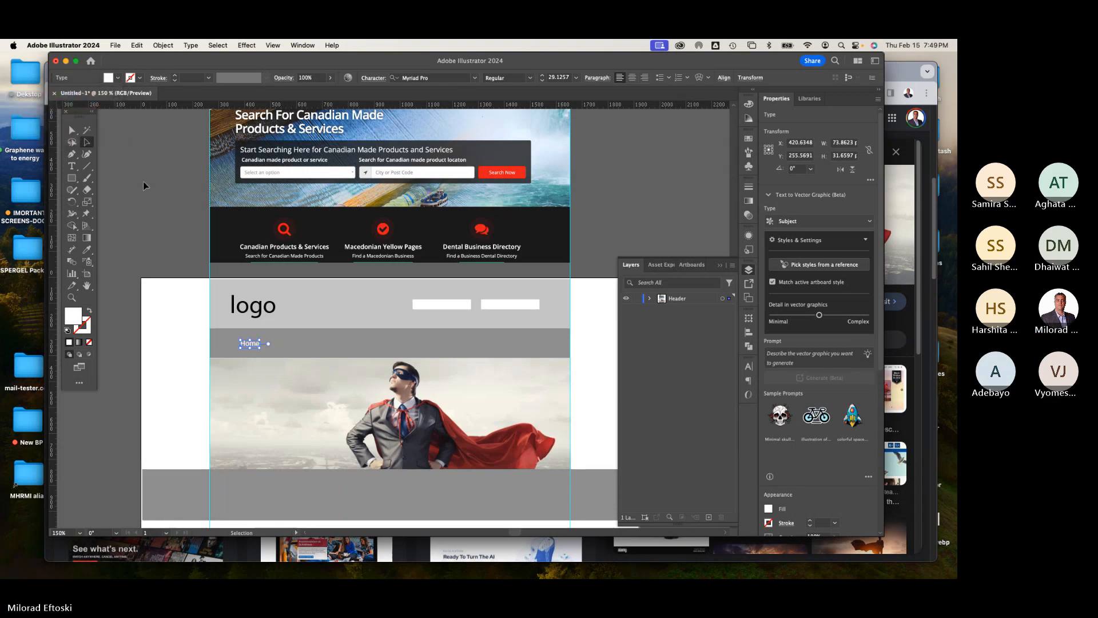
# Step: Duplicate the Home label repeatedly to make a row of evenly spaced nav labels across the bar
pyautogui.click(252, 344)
pyautogui.moveTo(255, 344); pyautogui.dragTo(303, 349)
pyautogui.moveTo(299, 350); pyautogui.dragTo(303, 350)
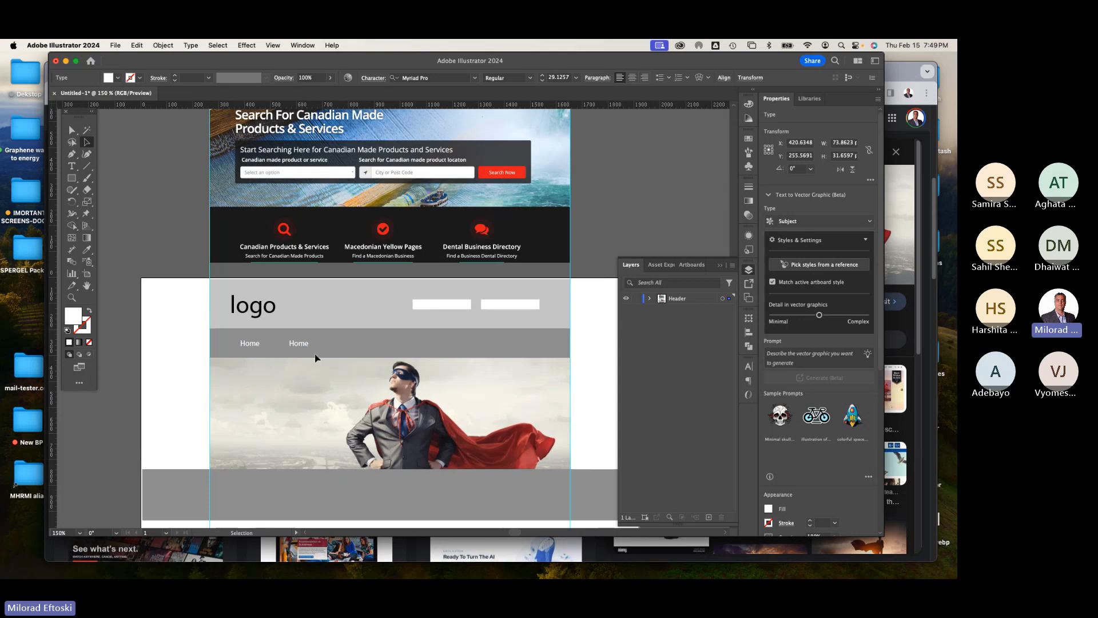
pyautogui.press('super+d')
pyautogui.press('super+d')
pyautogui.press('super+d')
pyautogui.press('super+d')
pyautogui.press('super+d')
pyautogui.click(185, 350)
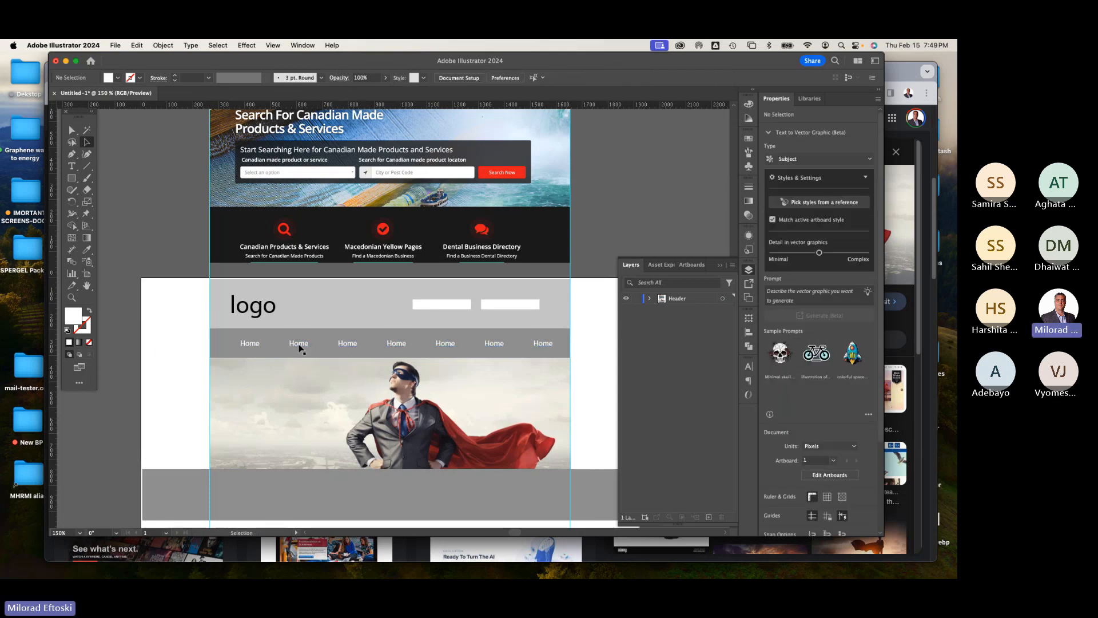
# Step: Rename the second, third and fourth nav labels to About, Services and Products
pyautogui.doubleClick(299, 343)
pyautogui.write('About')
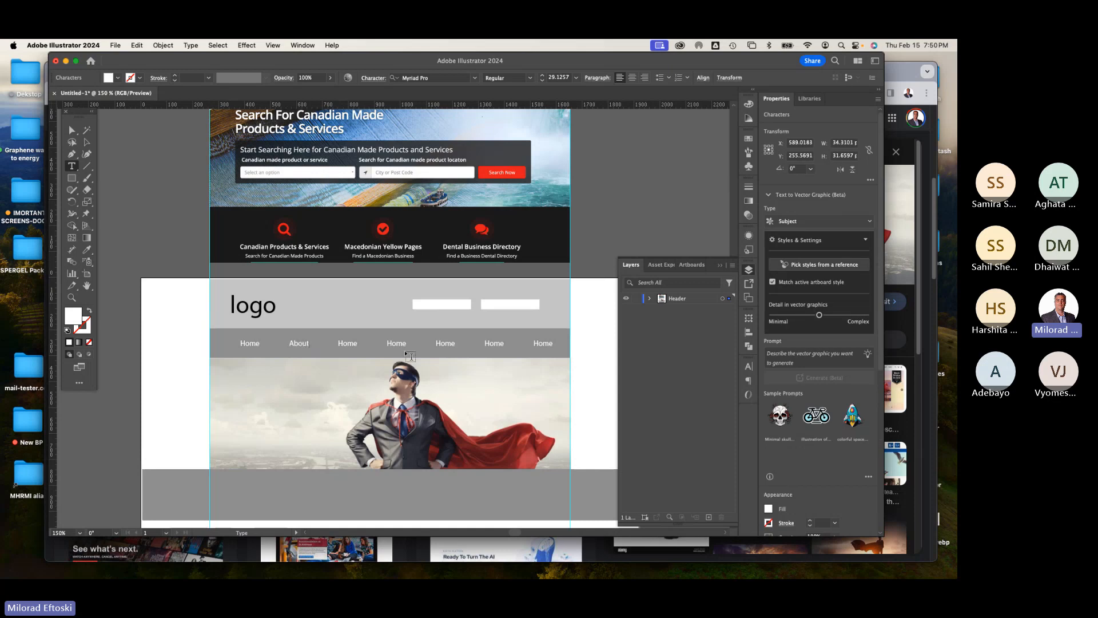
pyautogui.doubleClick(347, 344)
pyautogui.write('Services')
pyautogui.doubleClick(396, 342)
pyautogui.write('P')
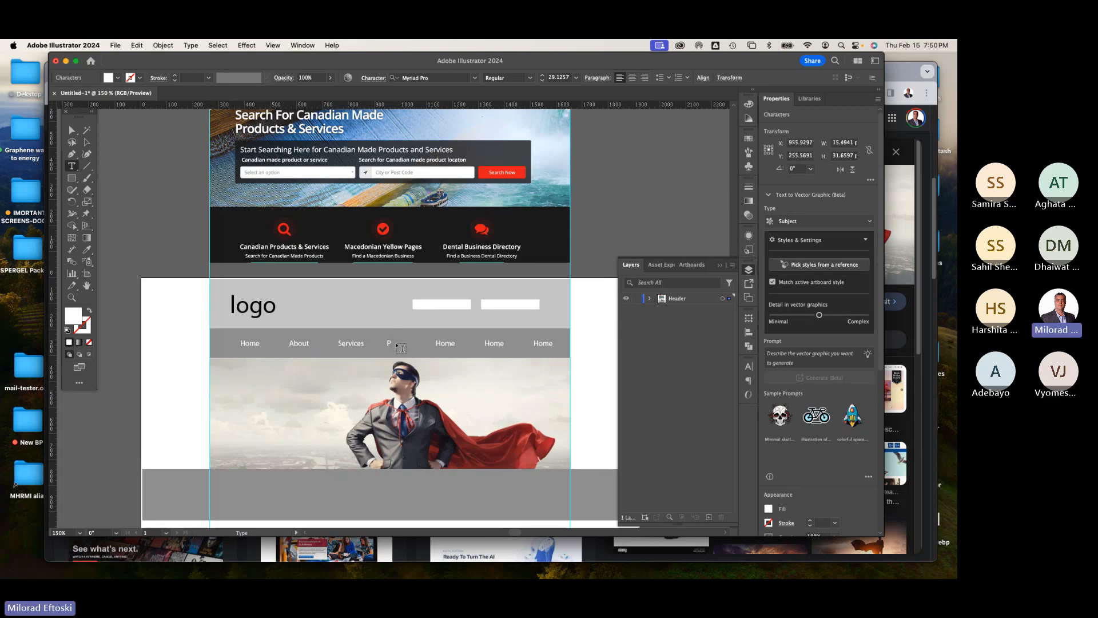
pyautogui.write('roducts')
# Step: Rename the next labels to Contact and FAQ, and remove the extra last Home label
pyautogui.doubleClick(446, 344)
pyautogui.write('Contact')
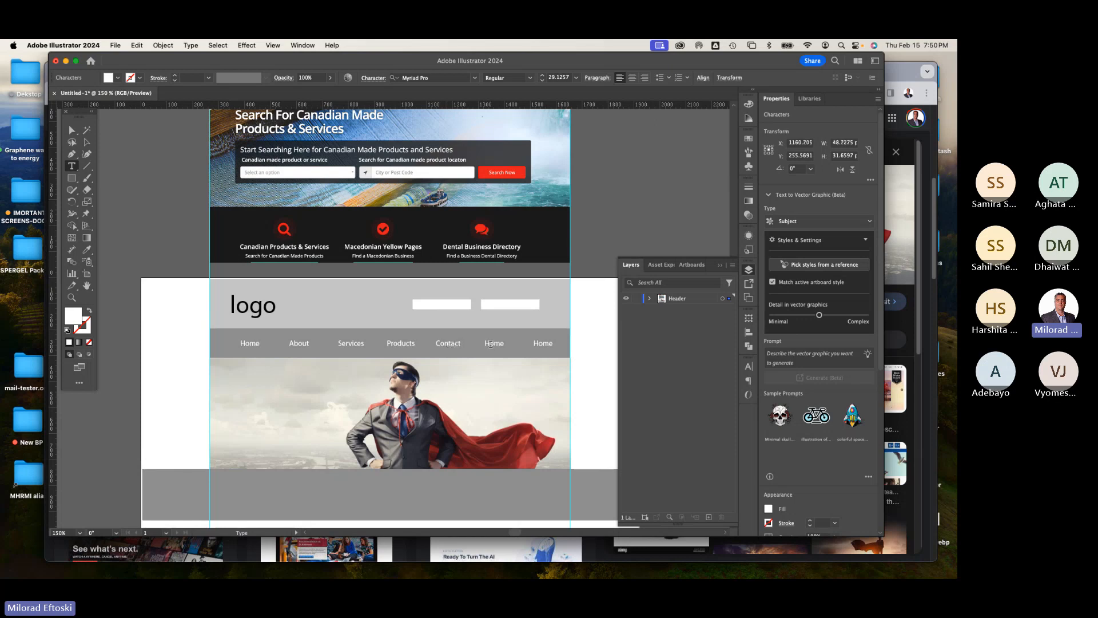
pyautogui.doubleClick(490, 344)
pyautogui.write('FaQ')
pyautogui.press('Escape')
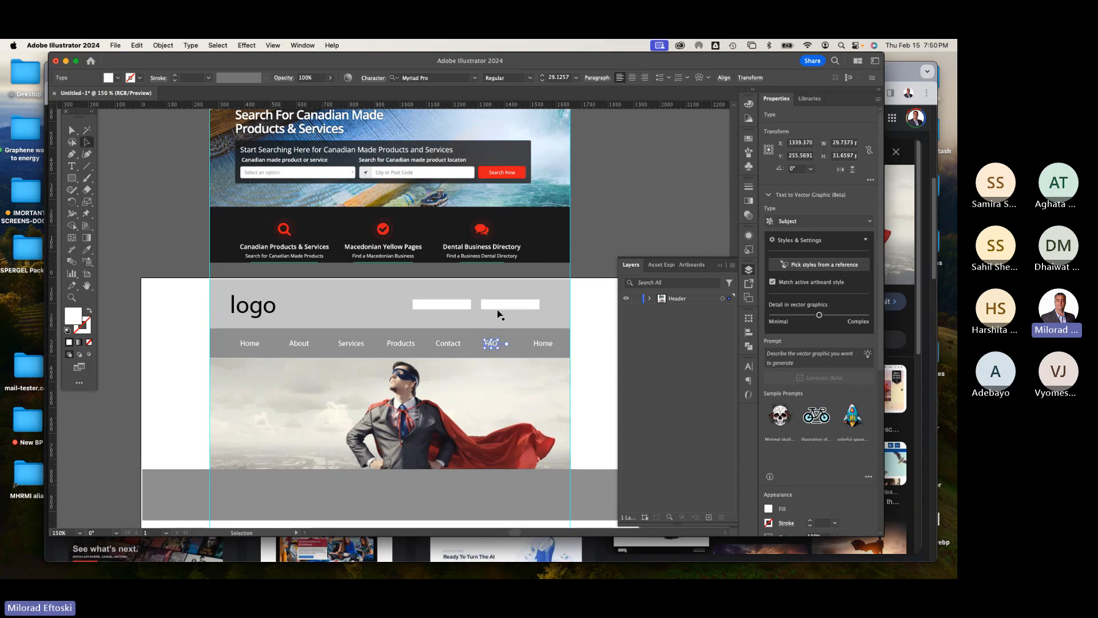
pyautogui.click(547, 348)
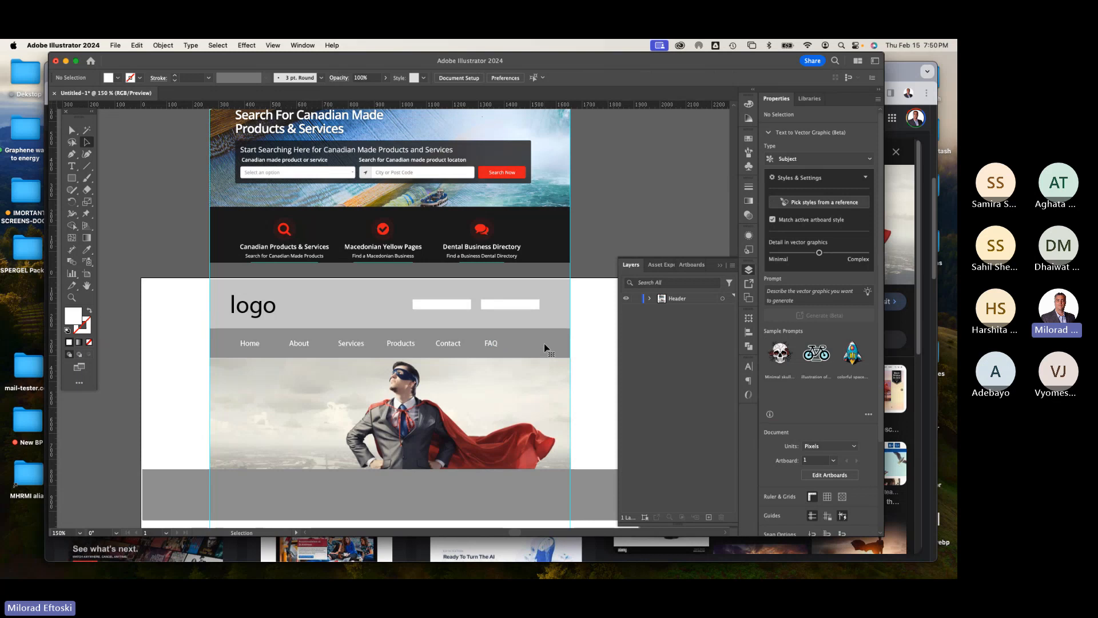
# Step: Delete the website reference screenshot sitting above the artboard
pyautogui.press('super+minus')
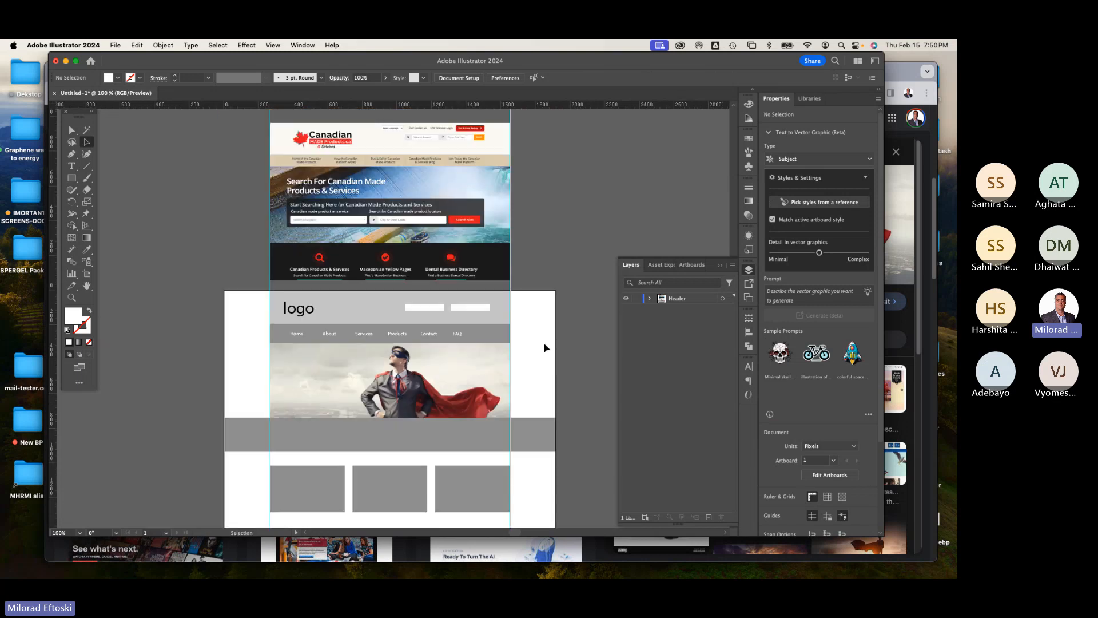
pyautogui.moveTo(409, 356); pyautogui.dragTo(408, 299)
pyautogui.click(438, 206)
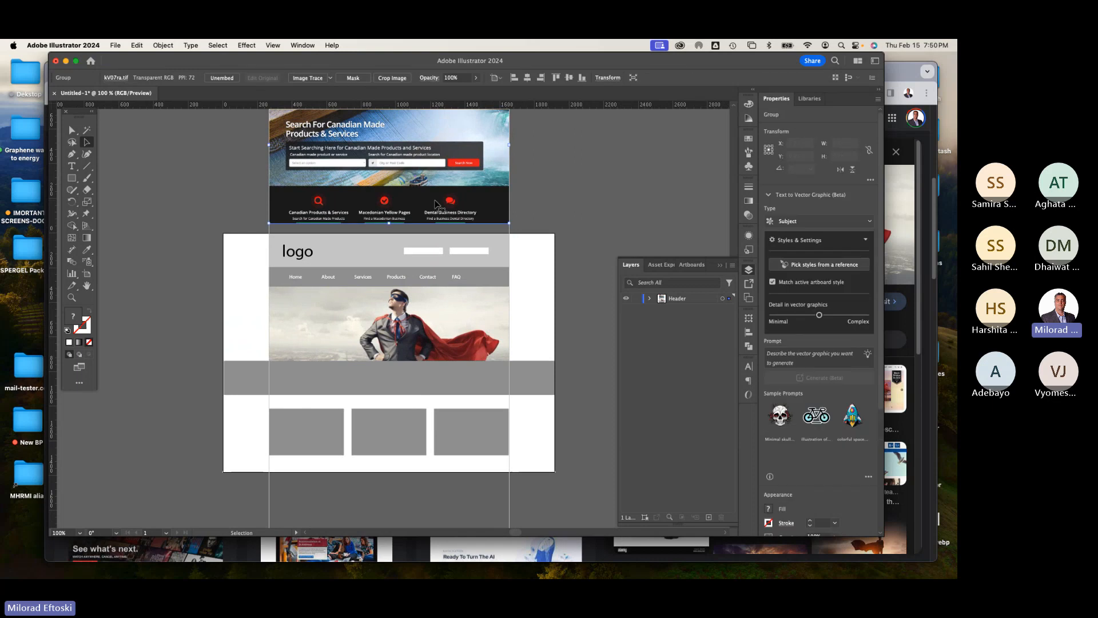
pyautogui.press('Delete')
pyautogui.scroll(-2, 461, 299)
pyautogui.hscroll(2, 461, 299)
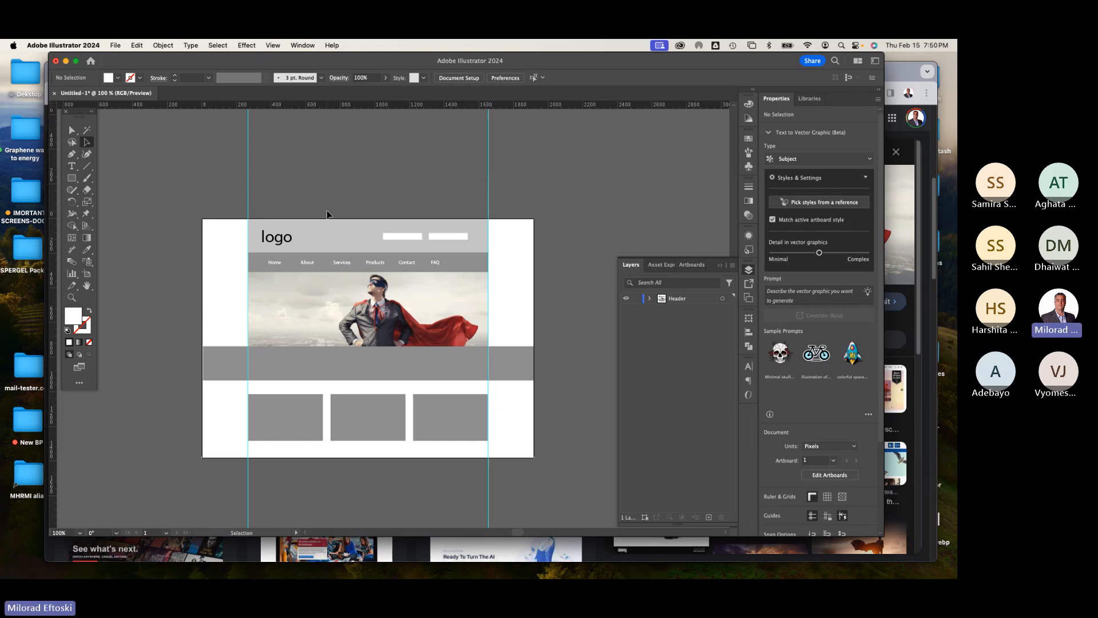
# Step: Save the document as "Wireframe Prototype start" in Illustrator format on the Desktop, accepting the default Illustrator options
pyautogui.click(116, 46)
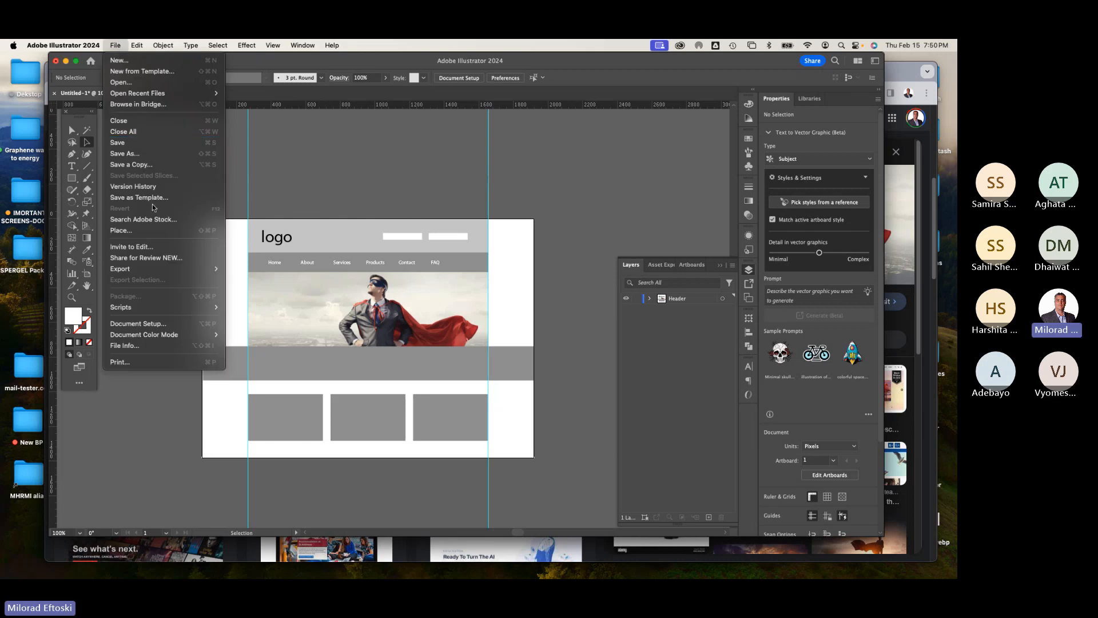
pyautogui.click(138, 153)
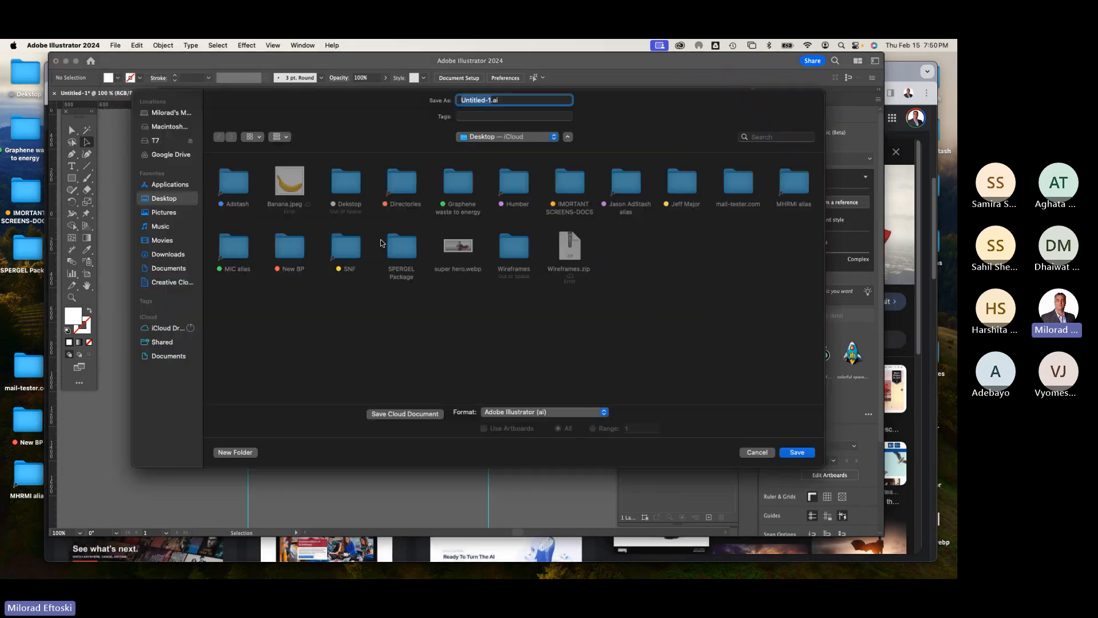
pyautogui.write('W')
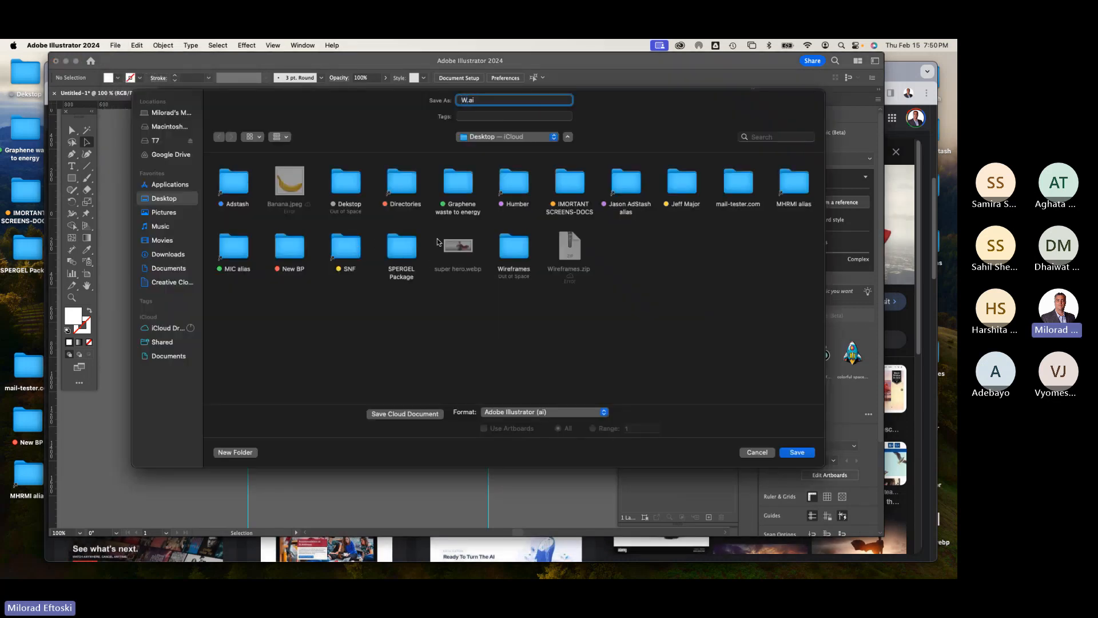
pyautogui.write('irefra')
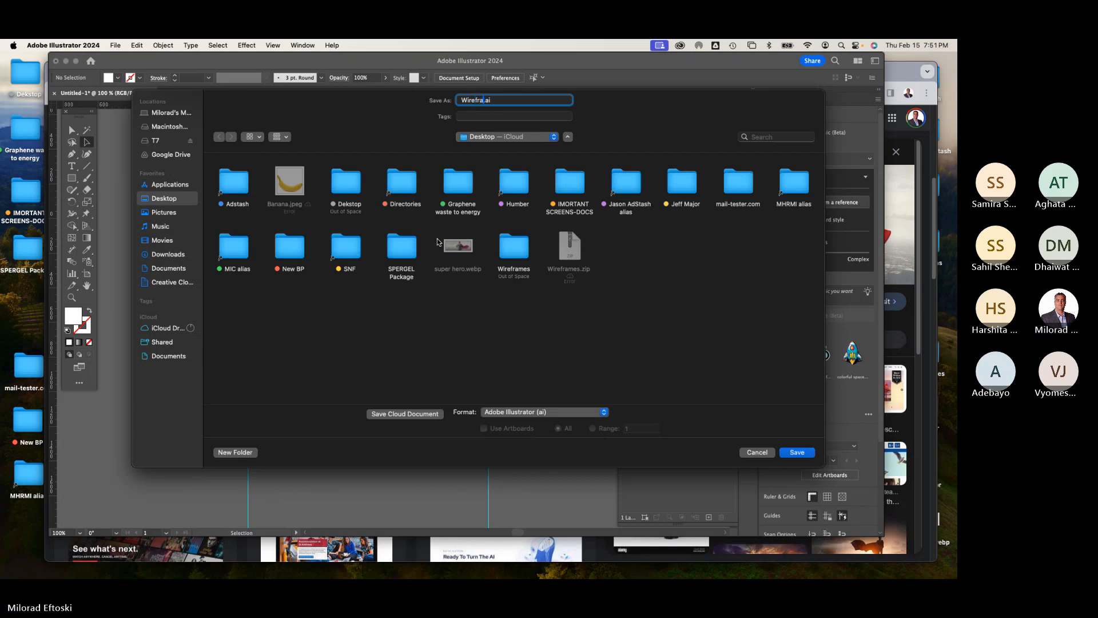
pyautogui.write('me Prototyupe start')
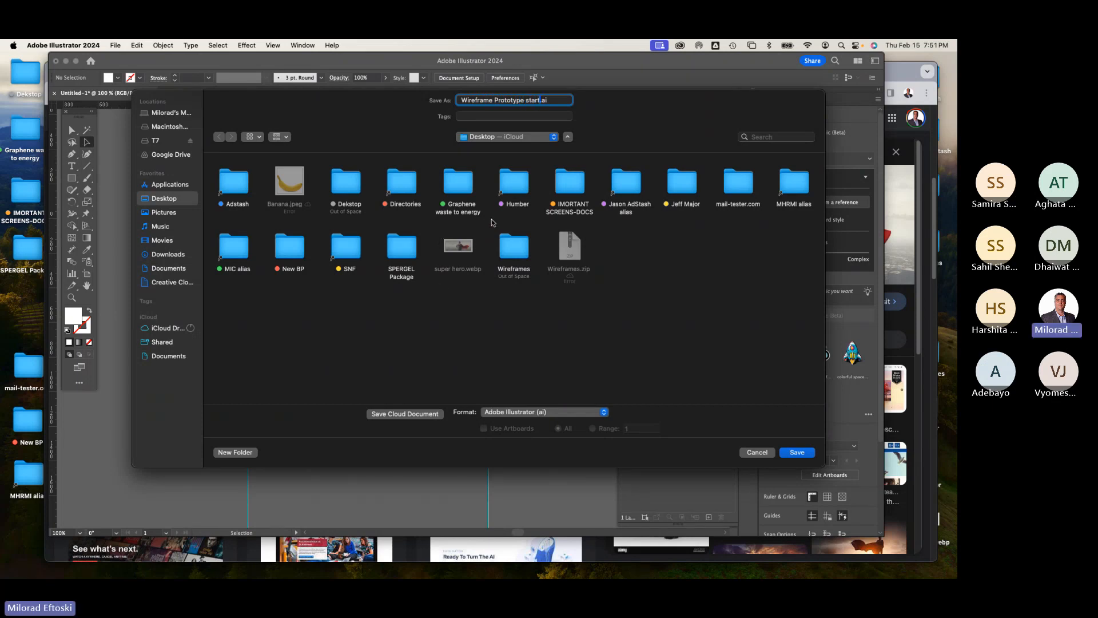
pyautogui.click(792, 454)
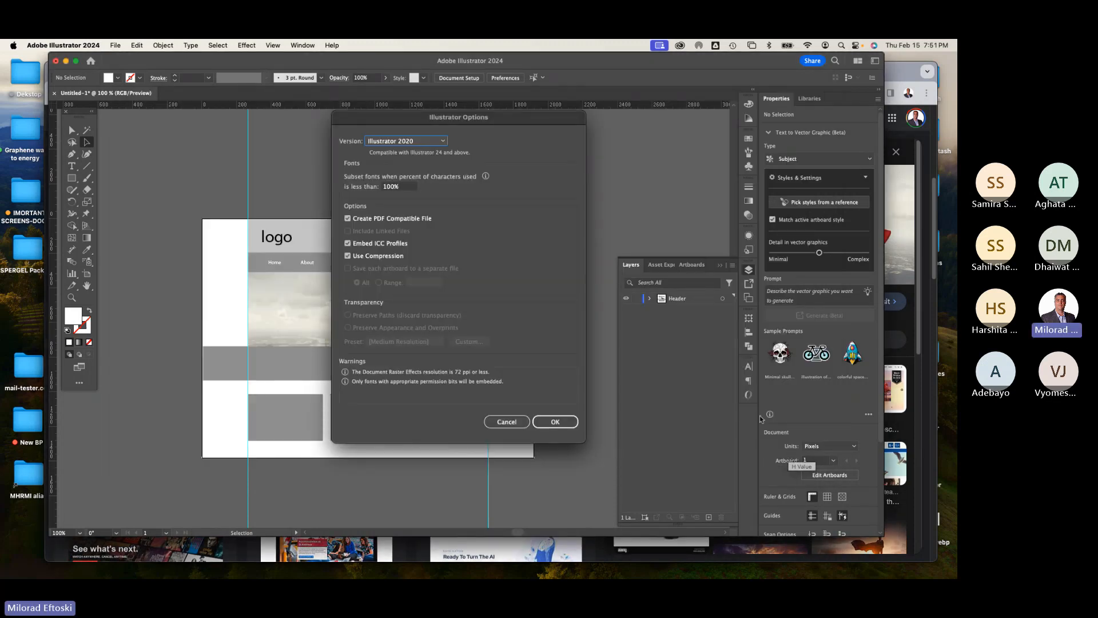
pyautogui.click(558, 423)
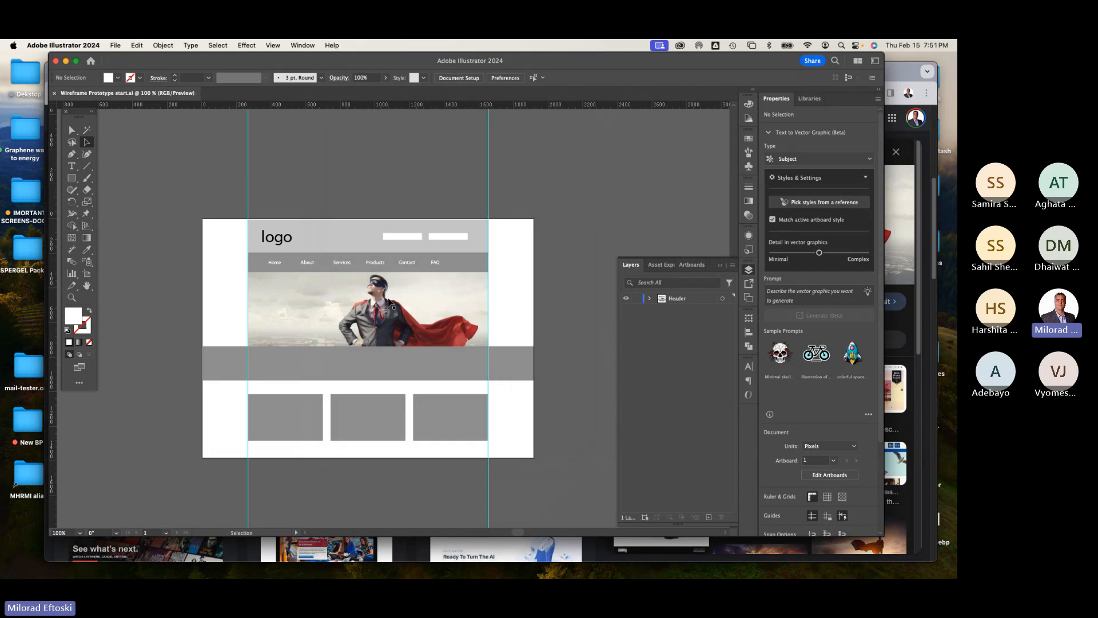
# Step: Close the saved wireframe document
pyautogui.scroll(2, 351, 341)
pyautogui.scroll(-1, 351, 342)
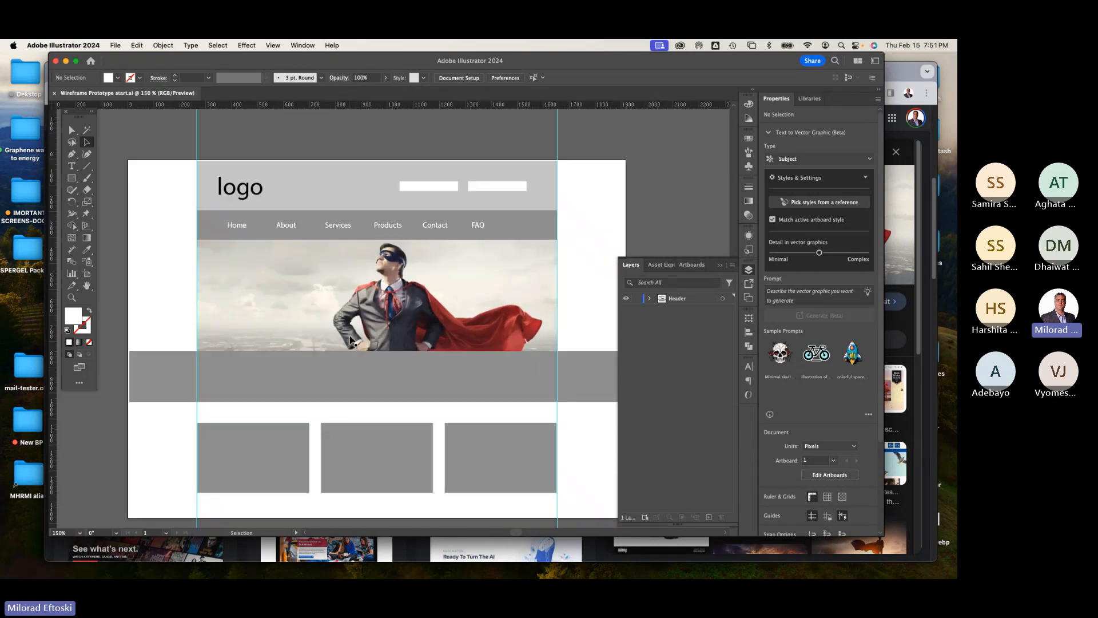
pyautogui.scroll(-2, 352, 341)
pyautogui.scroll(2, 352, 342)
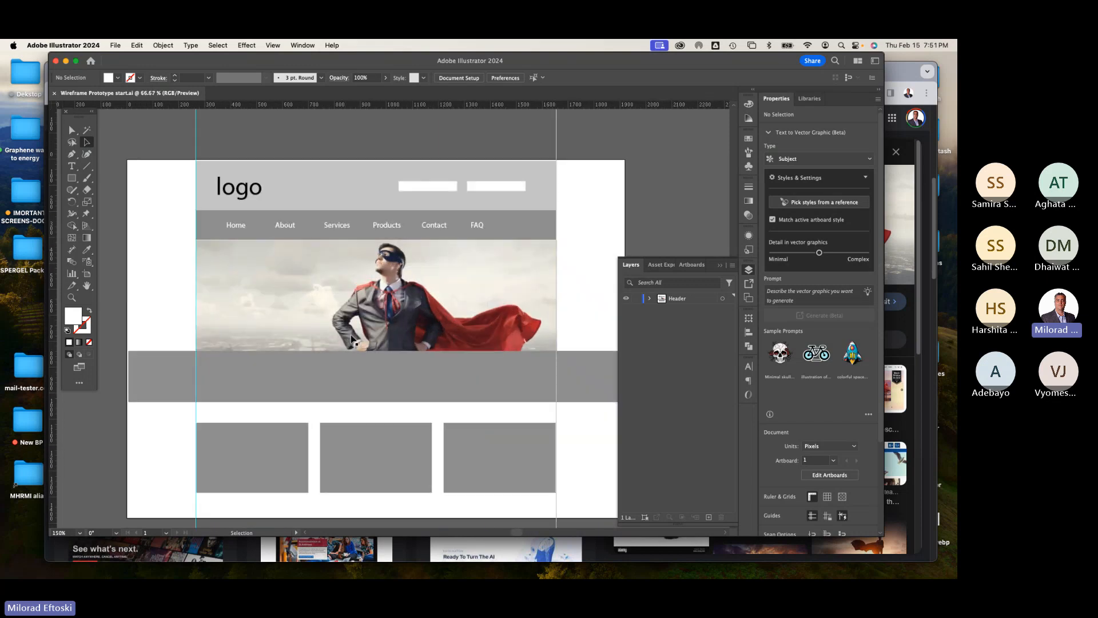
pyautogui.scroll(-1, 352, 340)
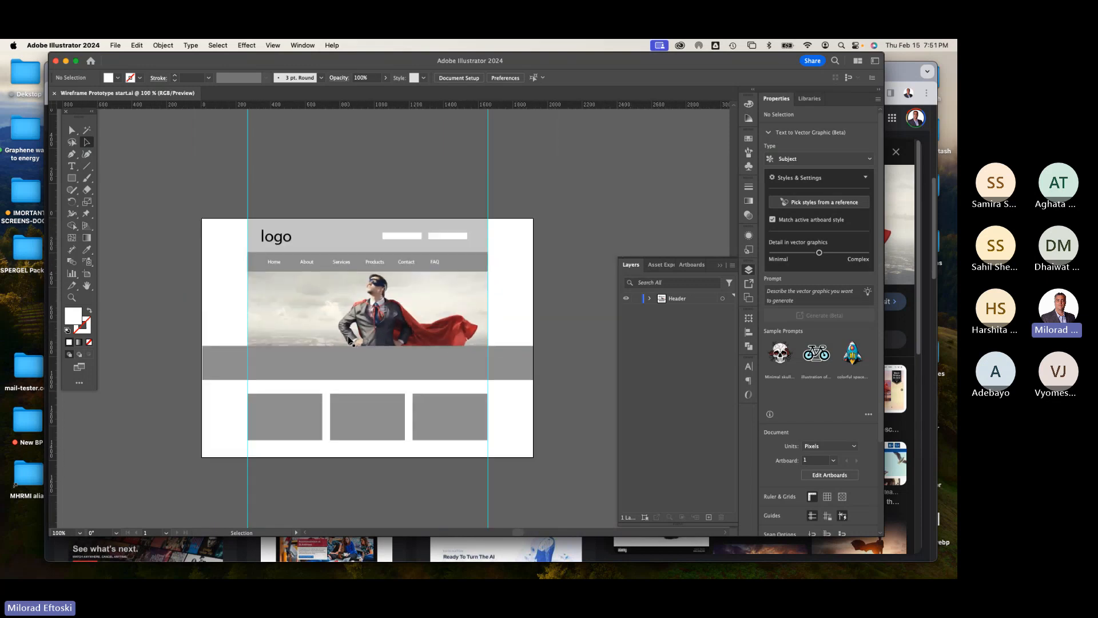
pyautogui.scroll(1, 350, 342)
pyautogui.scroll(-1, 351, 342)
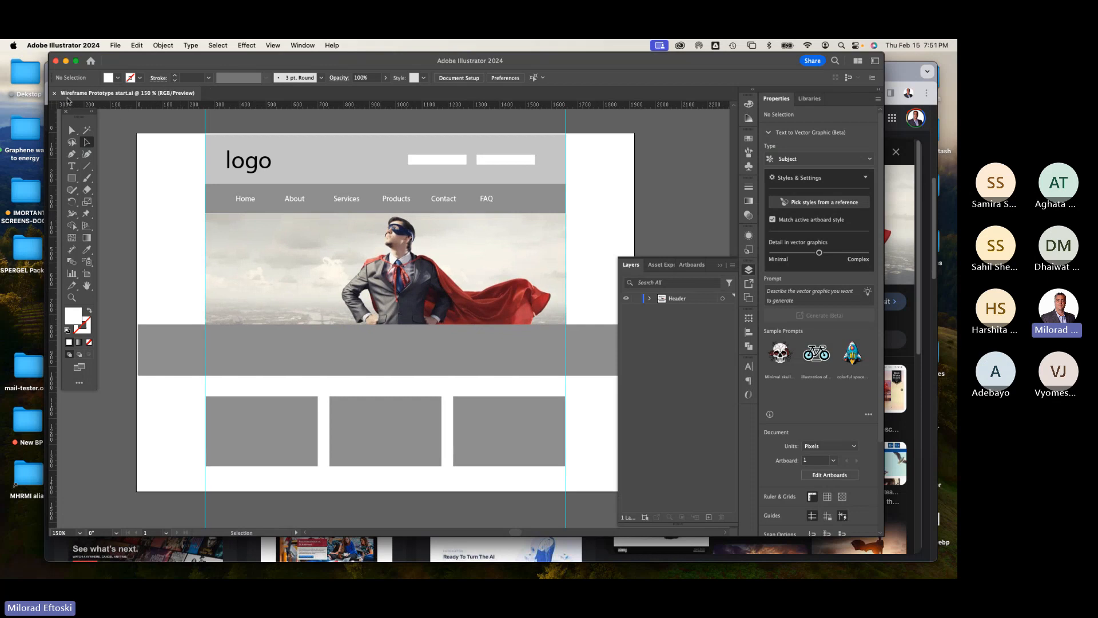
pyautogui.press('super+w')
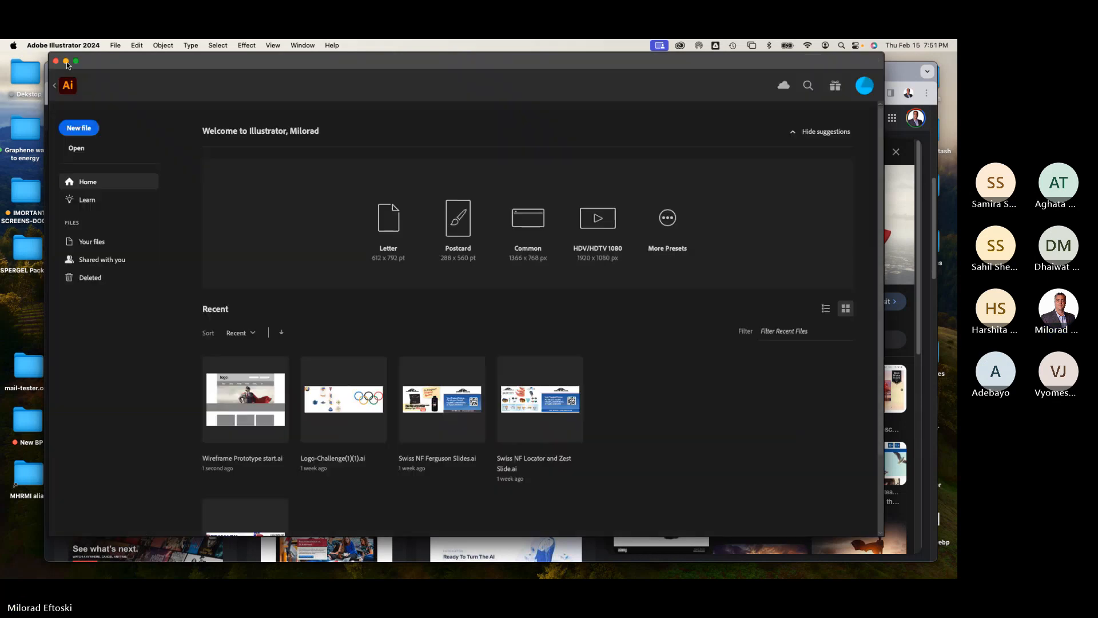
# Step: Switch to the desktop and open the Wireframe Prototype start.ai file in Adobe XD
pyautogui.click(66, 62)
pyautogui.click(69, 74)
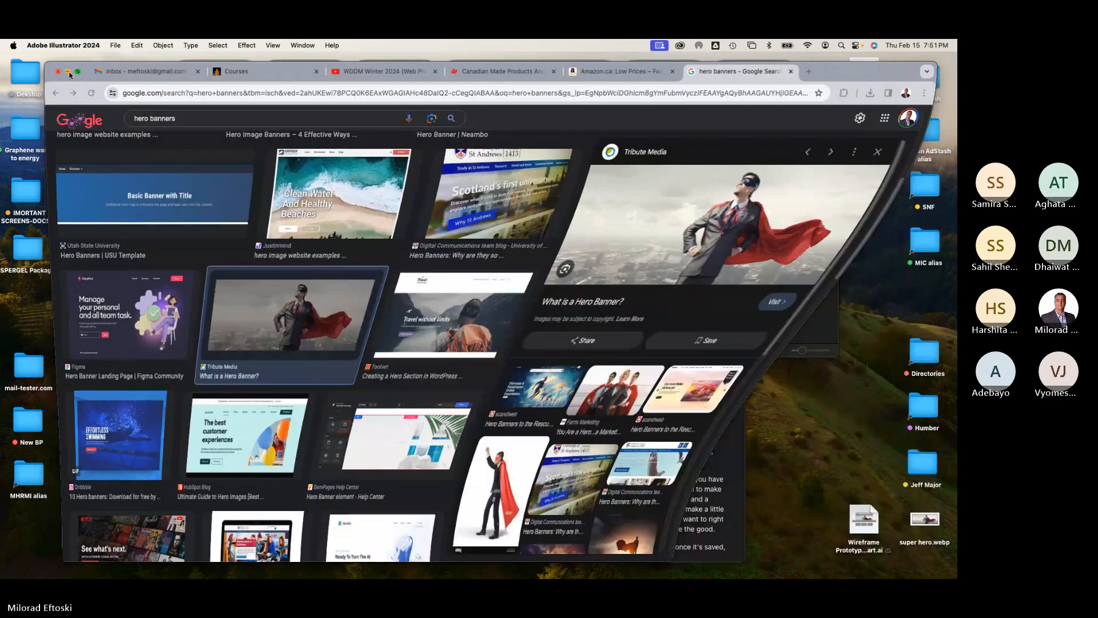
pyautogui.click(580, 288)
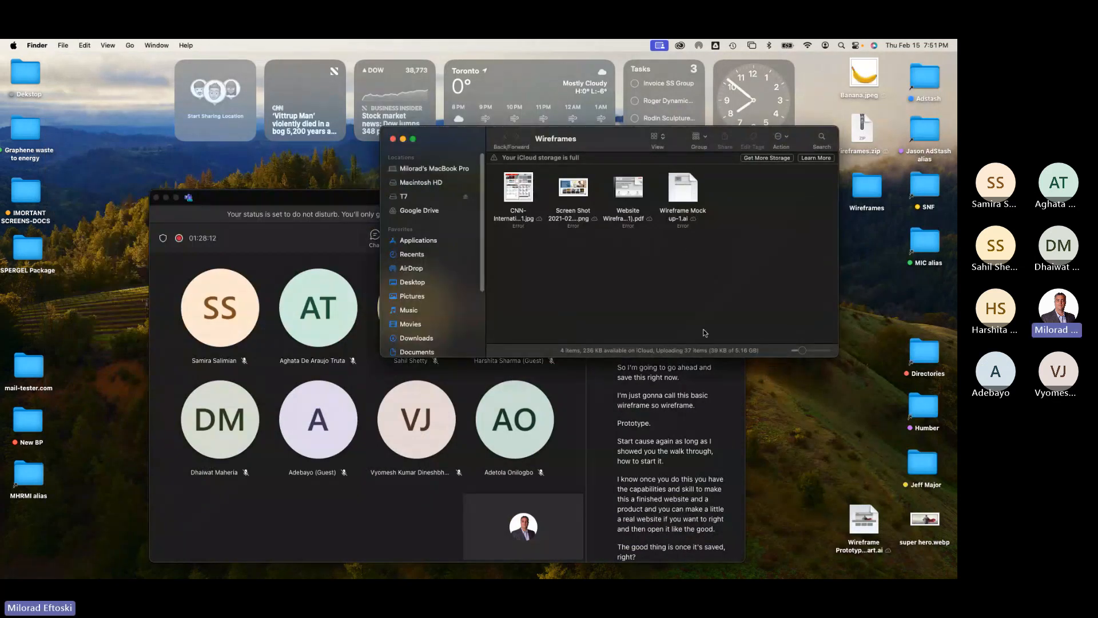
pyautogui.moveTo(863, 518); pyautogui.dragTo(872, 282)
pyautogui.rightClick(873, 281)
pyautogui.moveTo(858, 294)
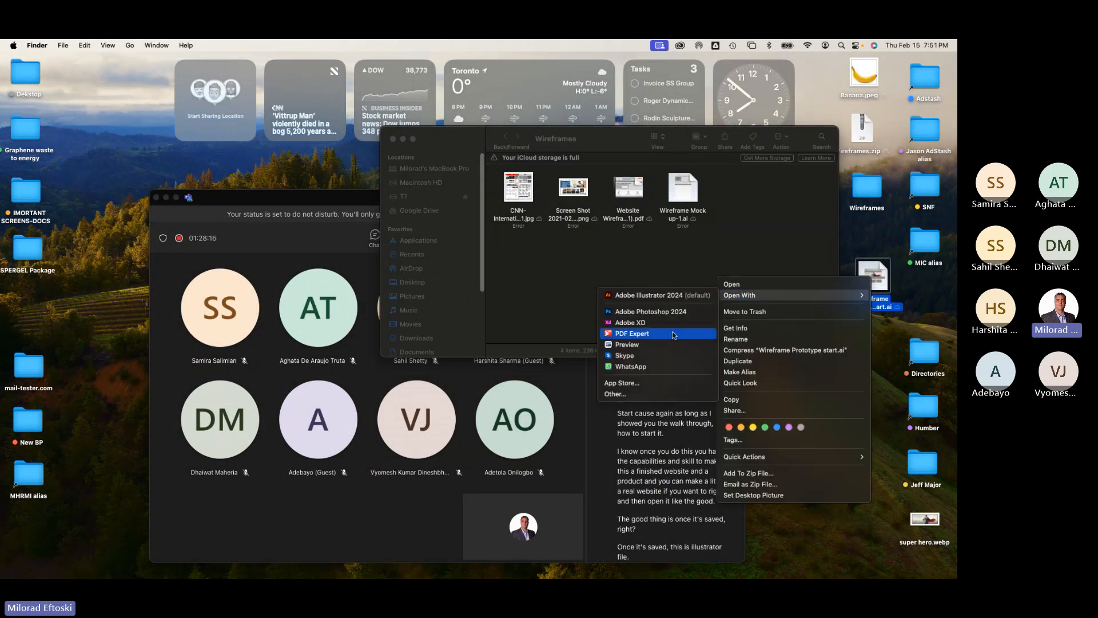
pyautogui.click(646, 324)
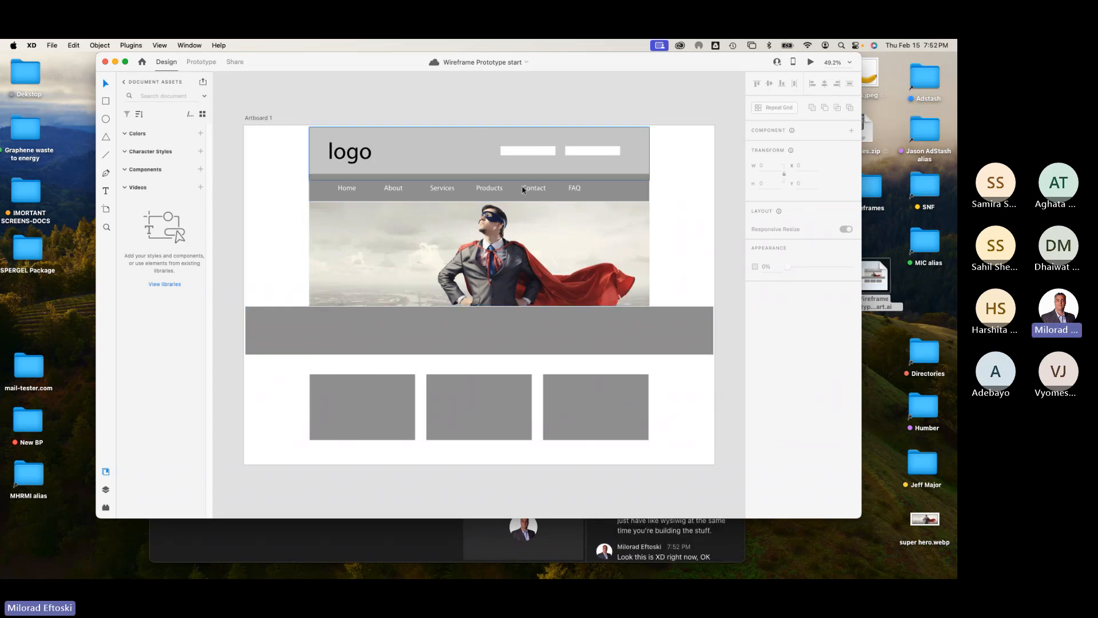
# Step: Change the header rectangle's fill colour to red #C10000
pyautogui.click(394, 189)
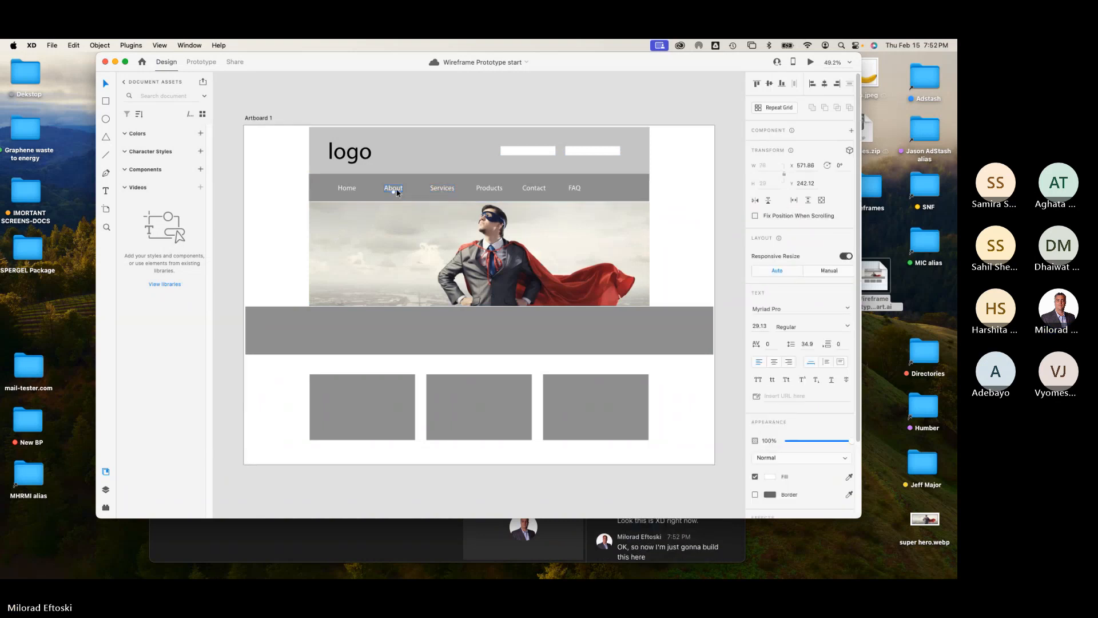
pyautogui.click(454, 113)
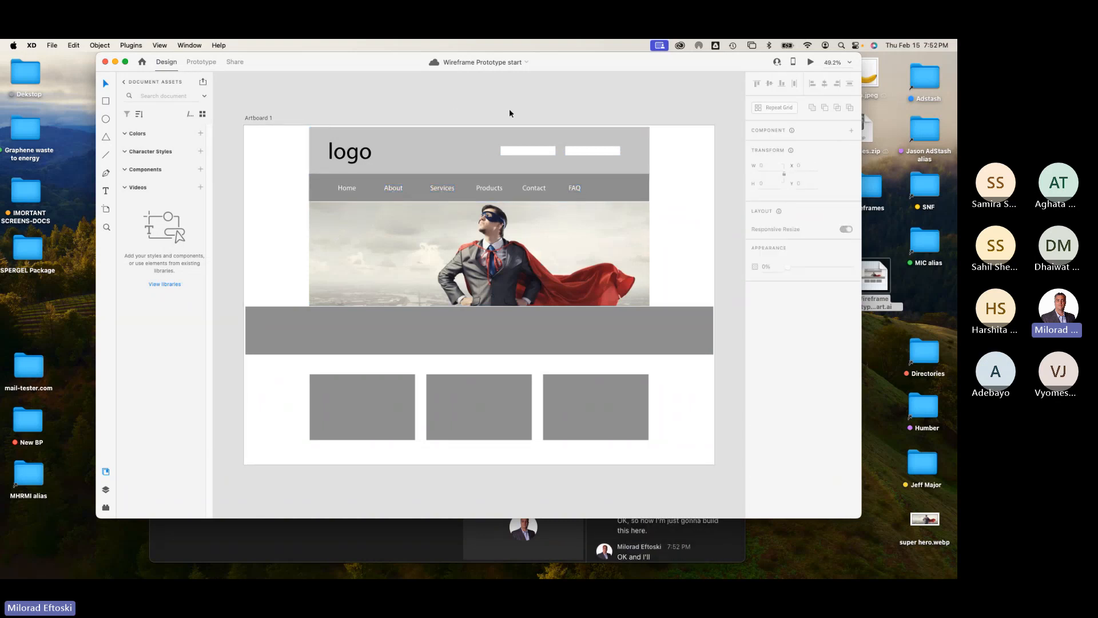
pyautogui.click(472, 151)
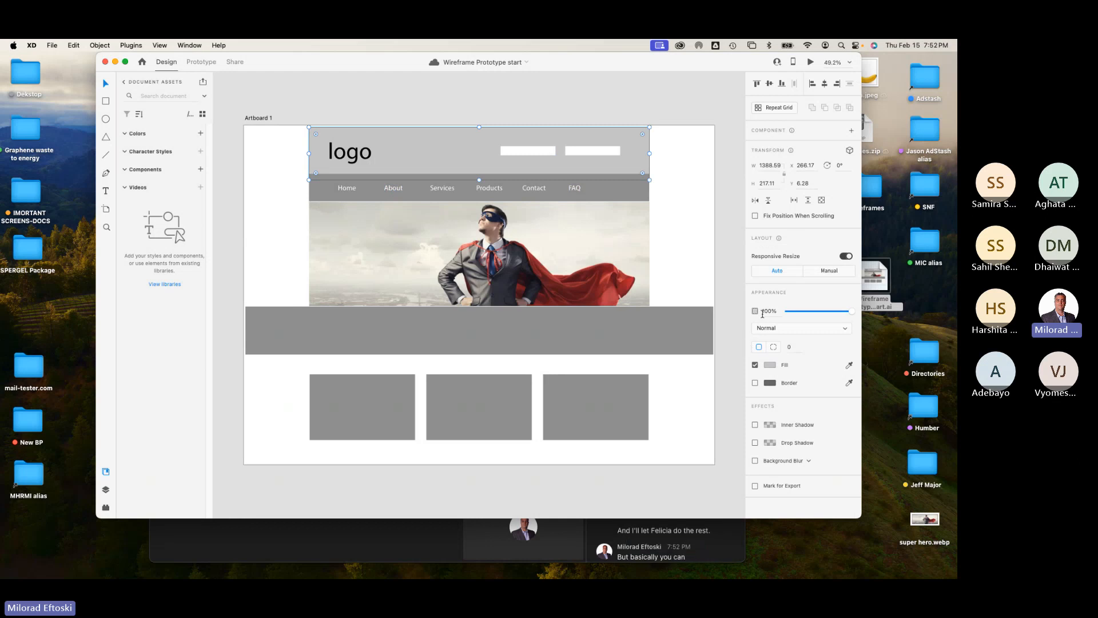
pyautogui.click(771, 365)
pyautogui.moveTo(708, 345); pyautogui.dragTo(730, 343)
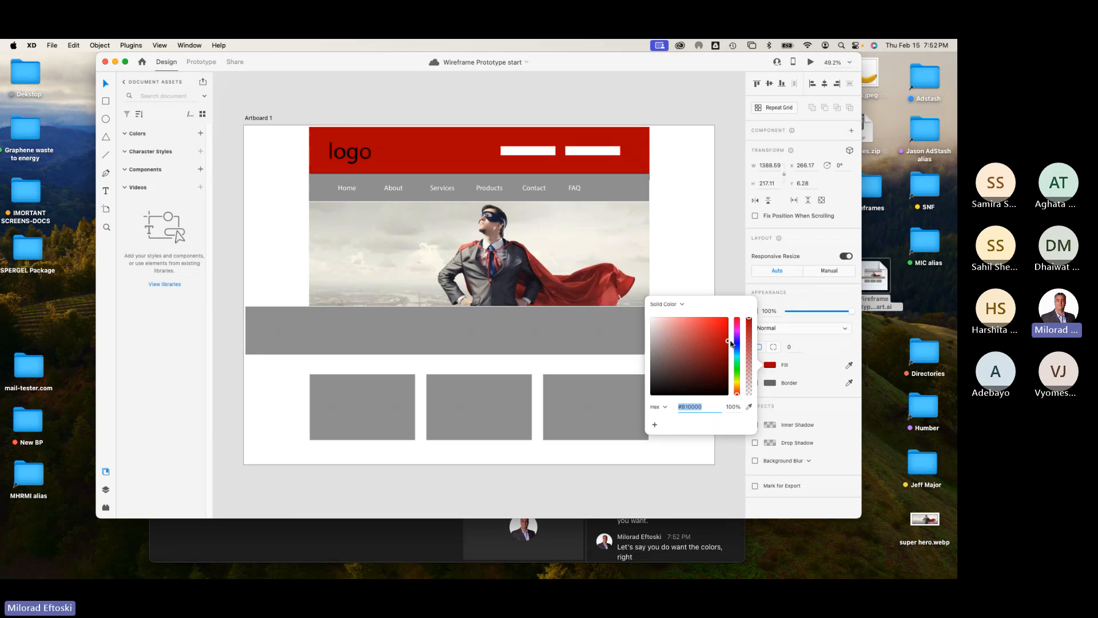
# Step: Change the logo text's fill colour to white #FFFFFF
pyautogui.click(673, 256)
pyautogui.click(338, 155)
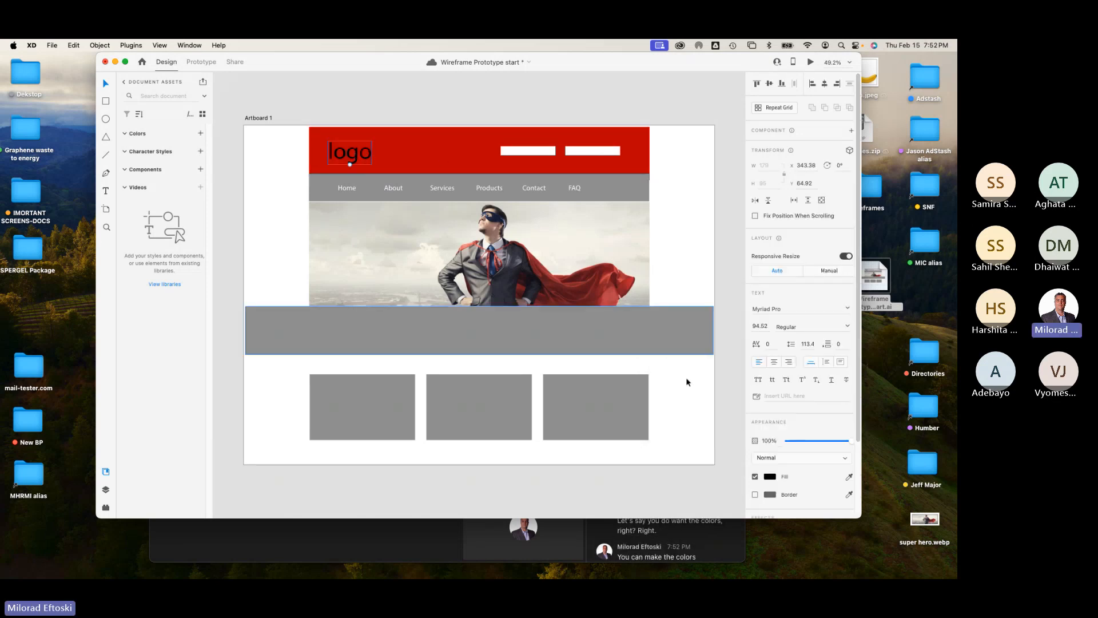
pyautogui.click(769, 477)
pyautogui.moveTo(659, 435); pyautogui.dragTo(638, 415)
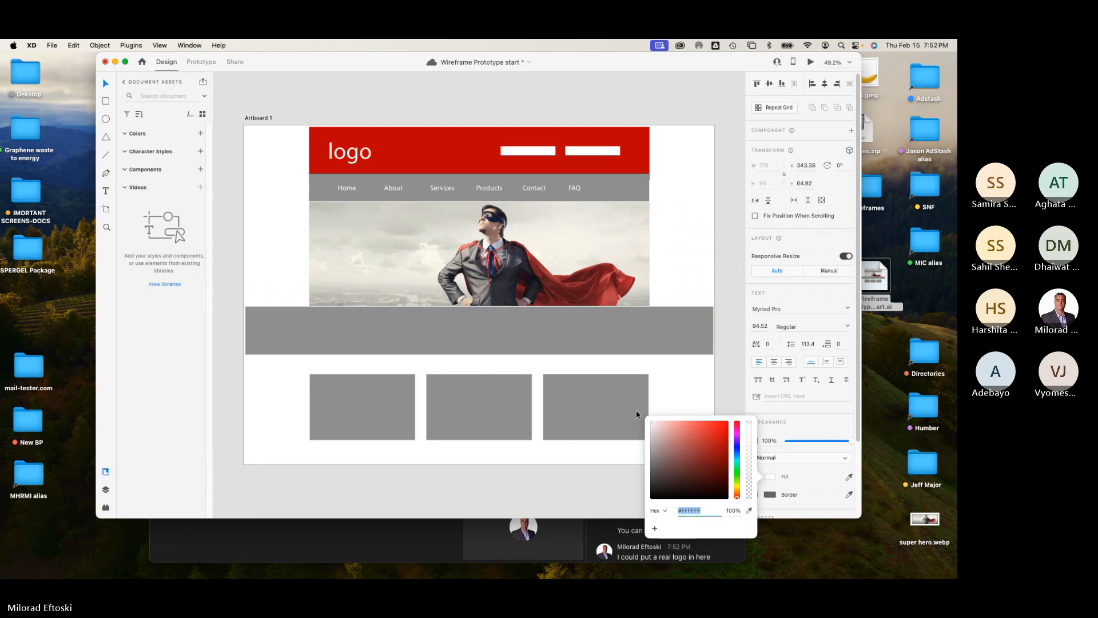
pyautogui.click(684, 267)
# Step: Change the wide grey band below the hero image to an orange fill colour
pyautogui.click(536, 328)
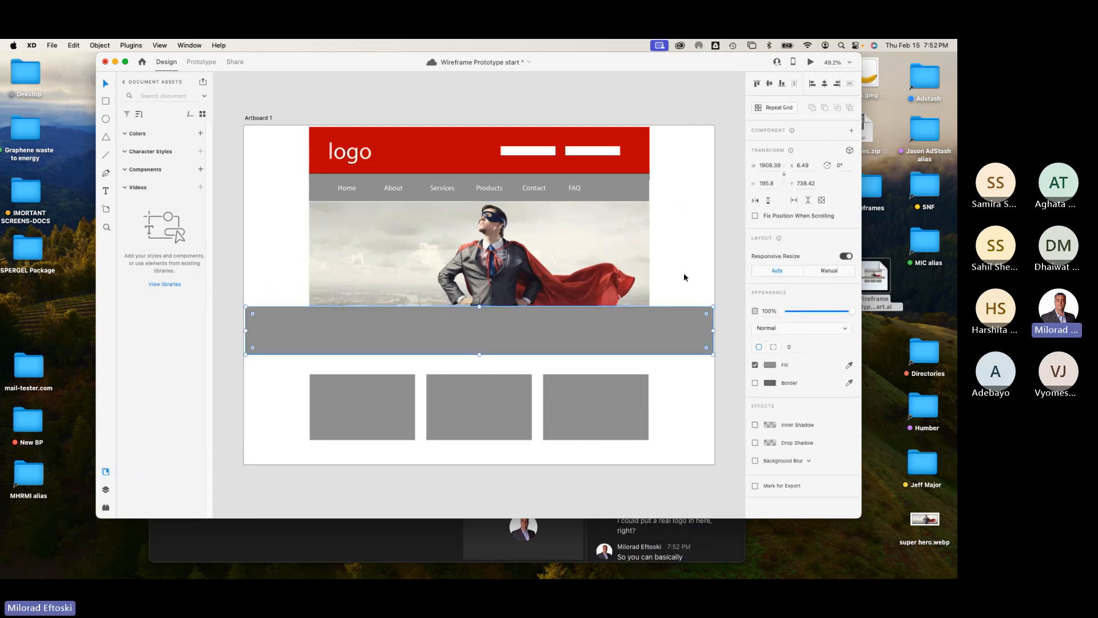
pyautogui.click(770, 366)
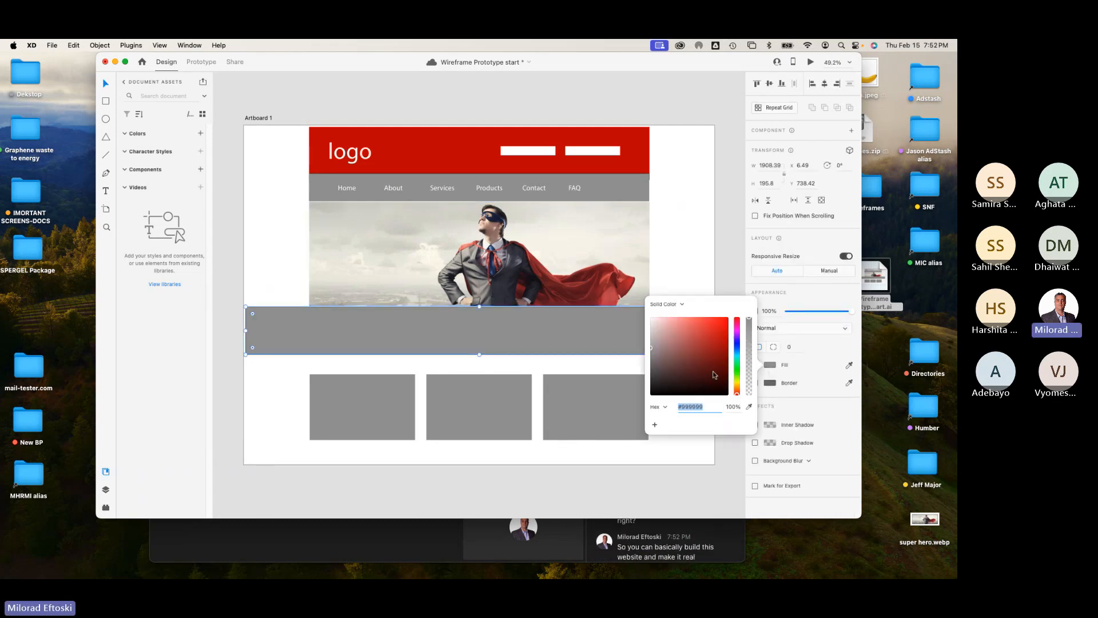
pyautogui.moveTo(714, 374); pyautogui.dragTo(736, 378)
pyautogui.click(706, 258)
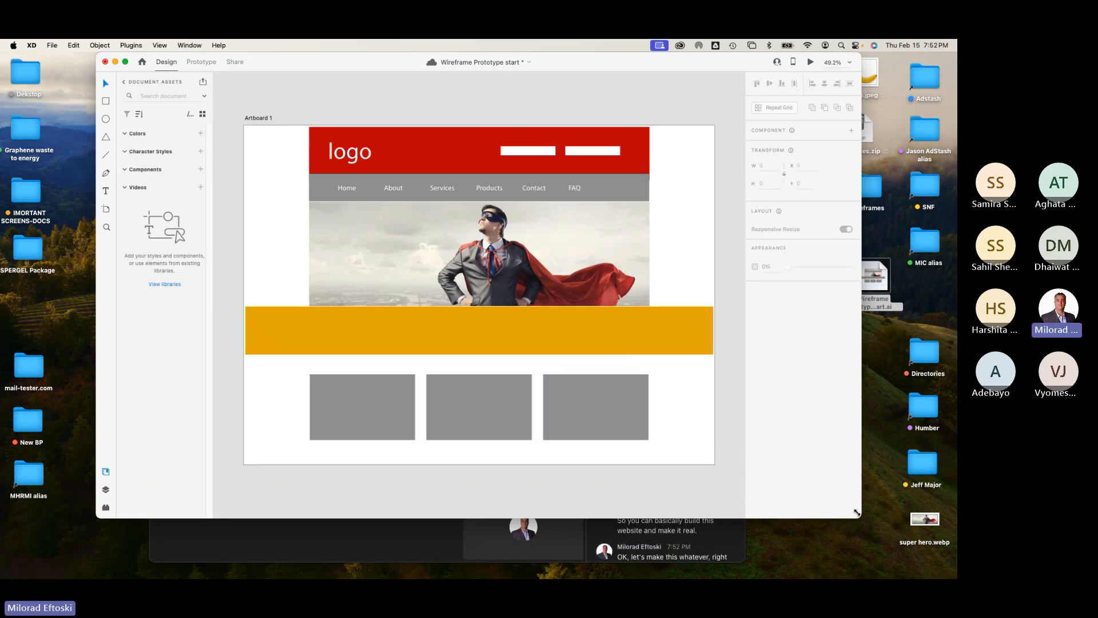
# Step: Place the Banana.jpeg image from the desktop into the third grey box below the band
pyautogui.moveTo(924, 519); pyautogui.dragTo(612, 405)
pyautogui.click(628, 416)
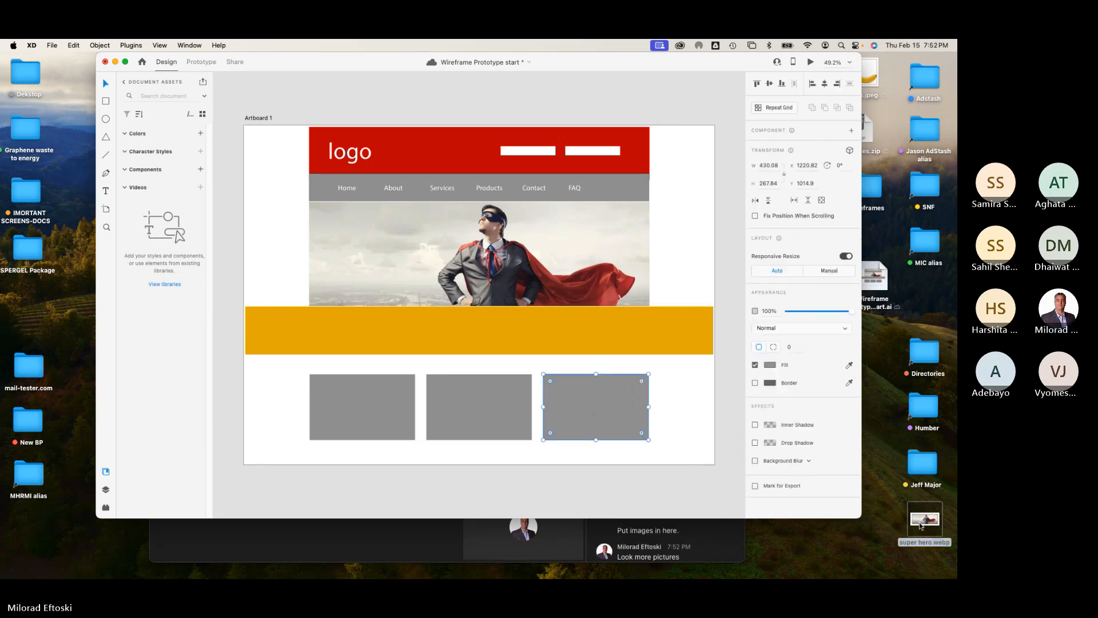
pyautogui.moveTo(920, 523); pyautogui.dragTo(595, 416)
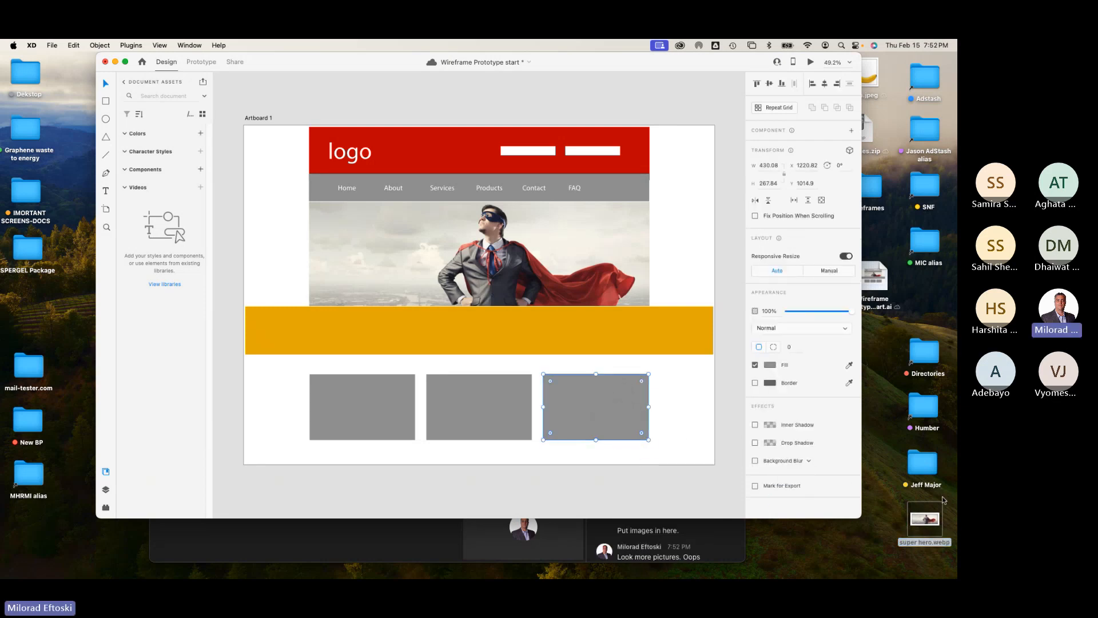
pyautogui.moveTo(869, 77); pyautogui.dragTo(617, 407)
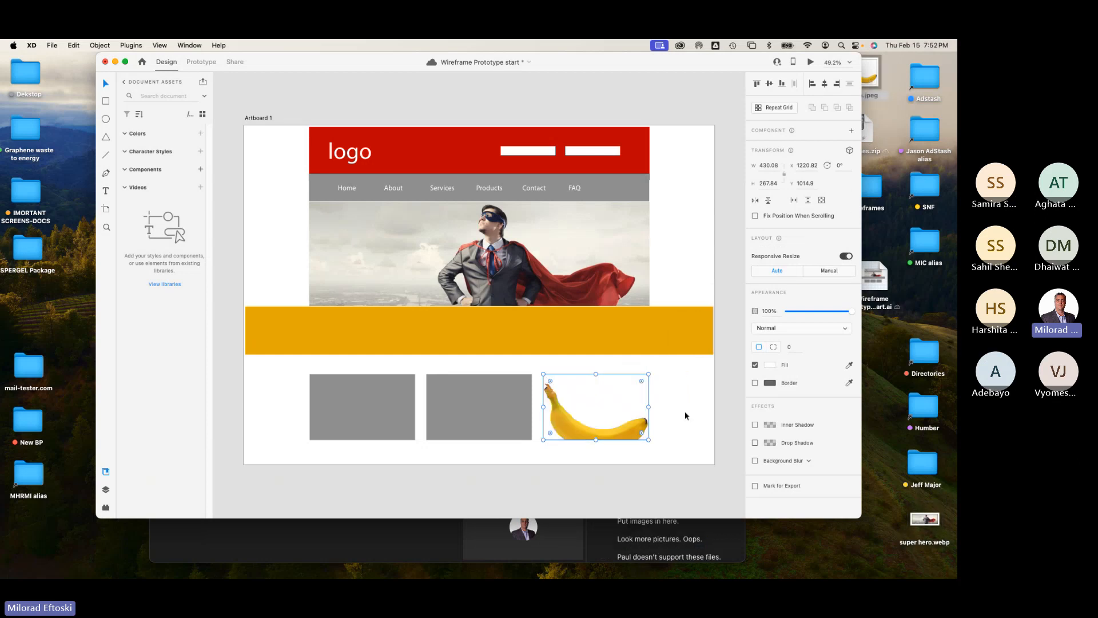
pyautogui.doubleClick(606, 420)
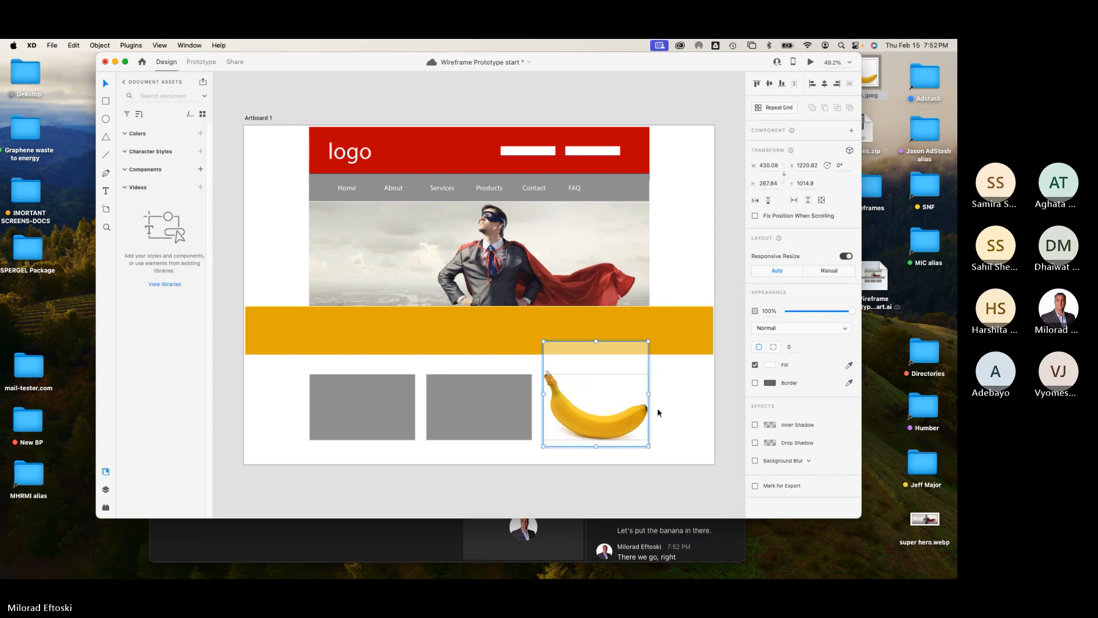
pyautogui.click(686, 409)
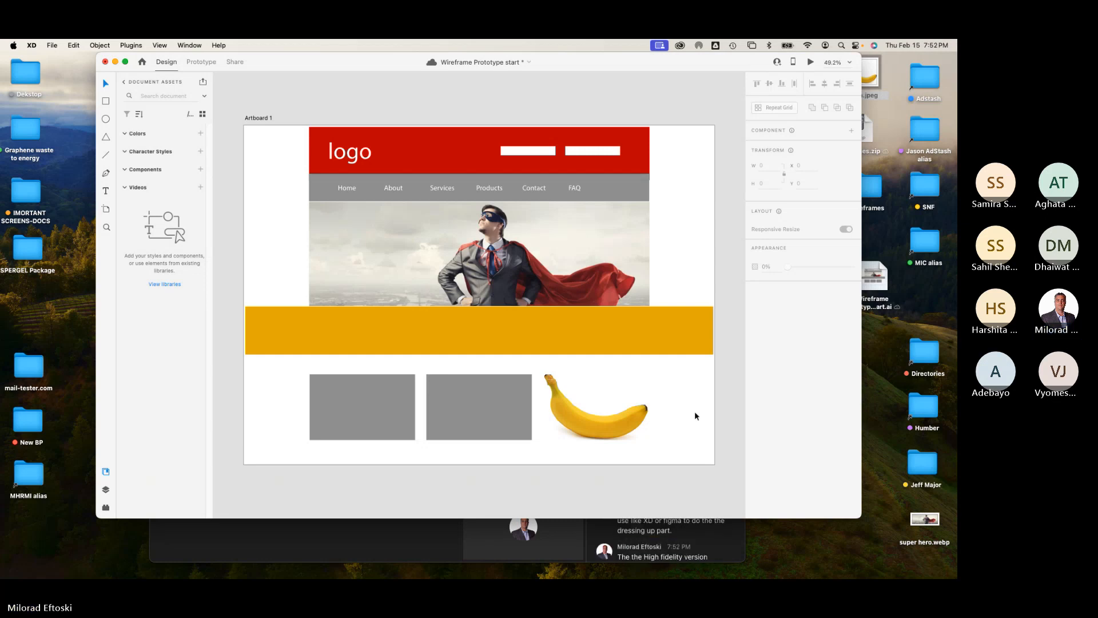
# Step: Save the document to Creative Cloud as "Wireframe Prototype start"
pyautogui.click(51, 45)
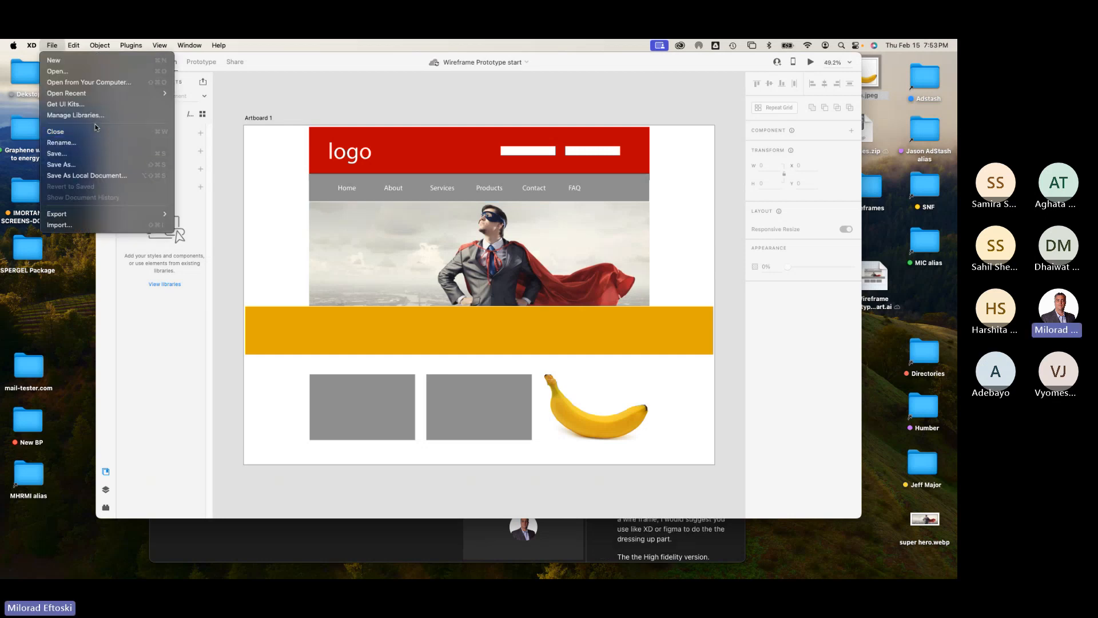
pyautogui.click(61, 164)
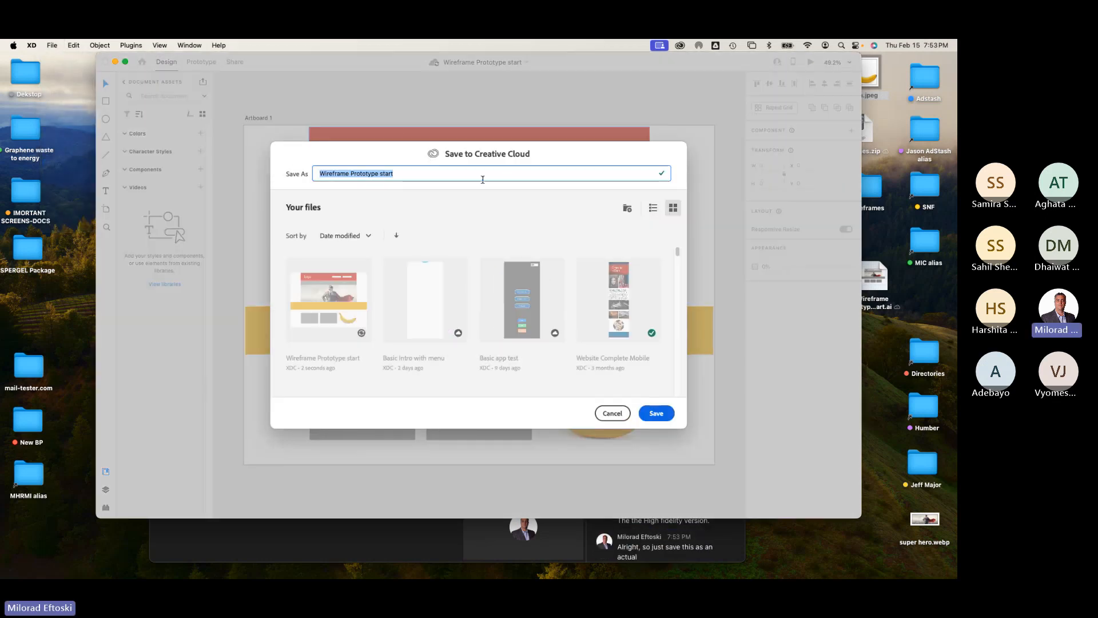
pyautogui.click(651, 411)
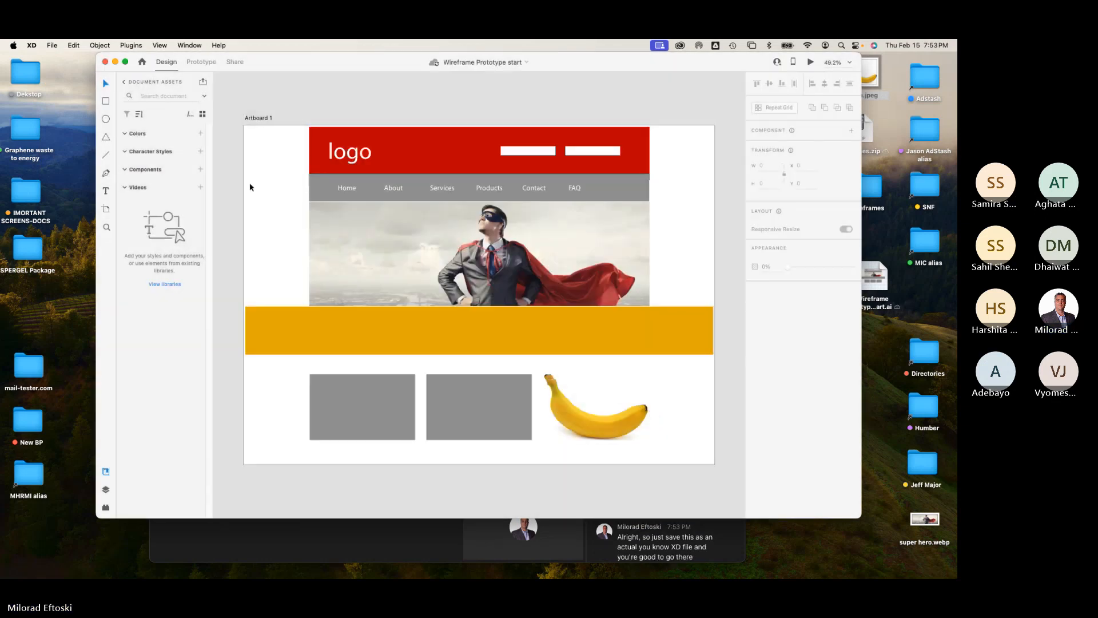
# Step: Close the document and reopen Wireframe Prototype start from the recent files
pyautogui.click(105, 62)
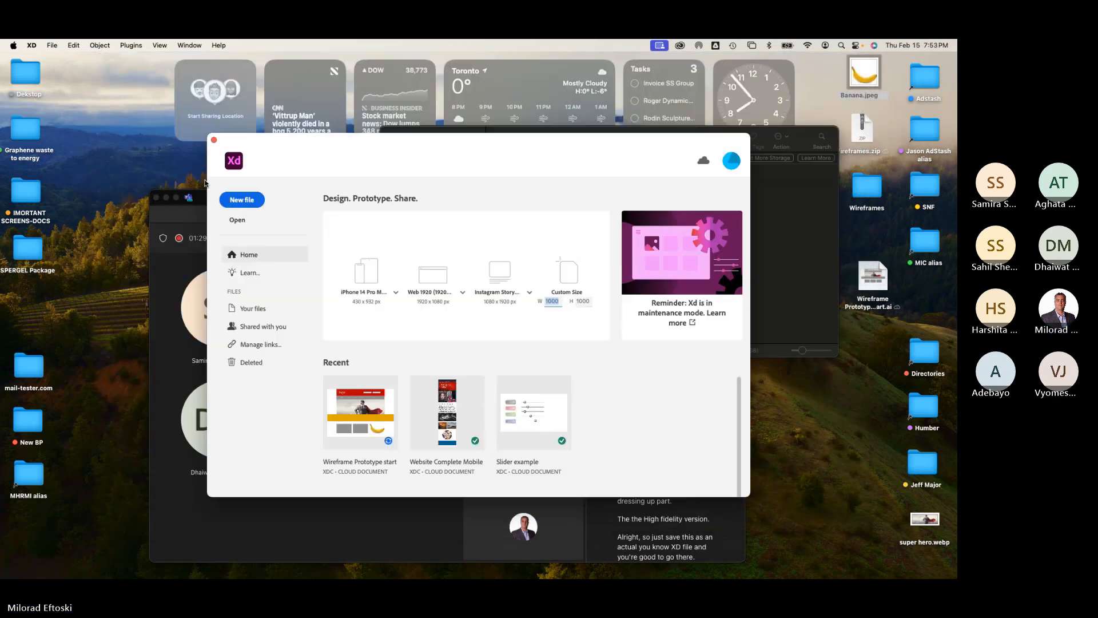
pyautogui.moveTo(371, 147); pyautogui.dragTo(369, 154)
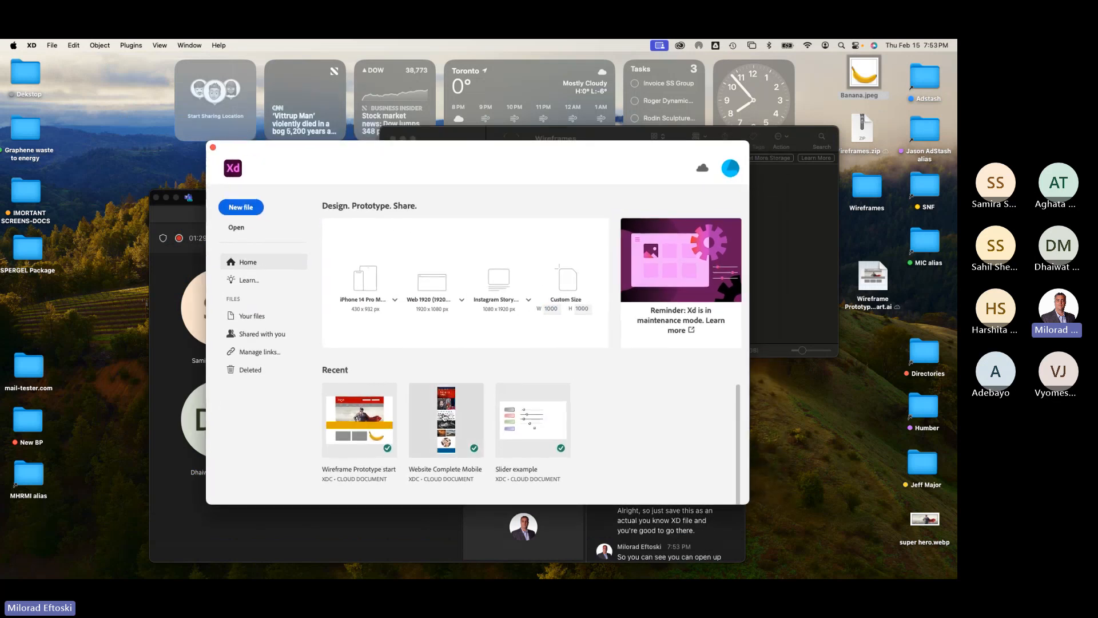
pyautogui.click(369, 436)
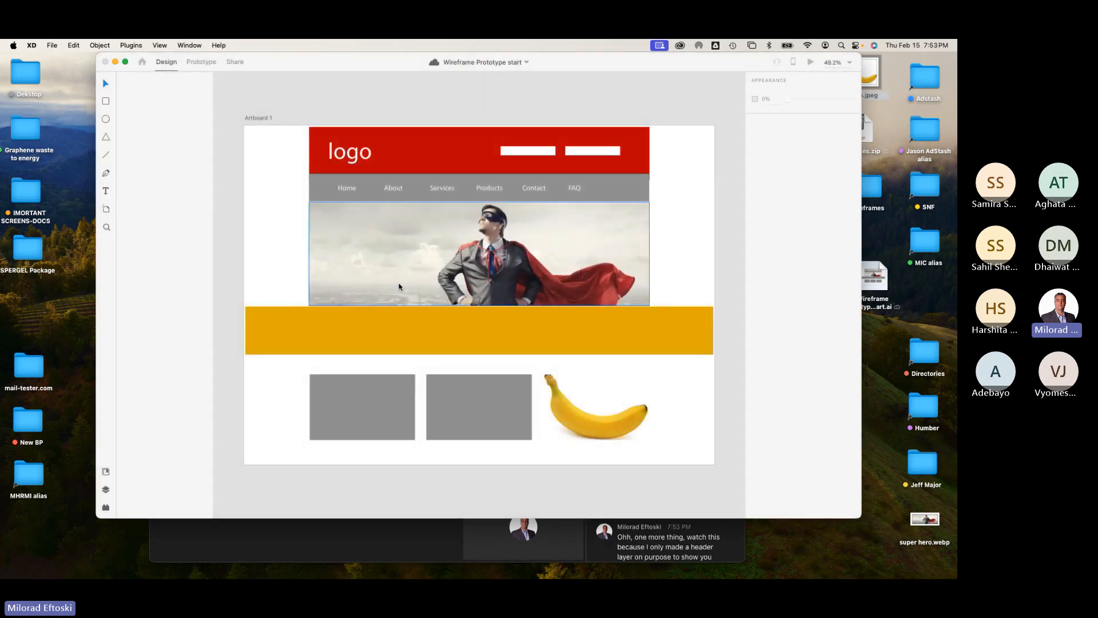
# Step: Open the Layers panel and inspect the logo, text and Group 2 layers of the artboard
pyautogui.click(105, 489)
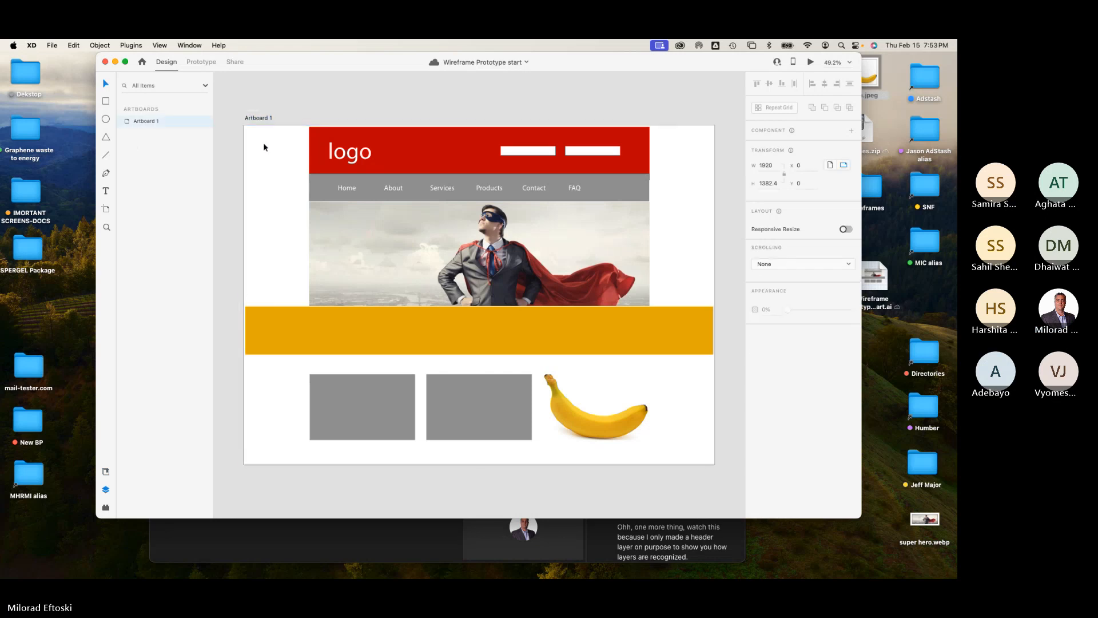
pyautogui.click(337, 153)
pyautogui.click(178, 145)
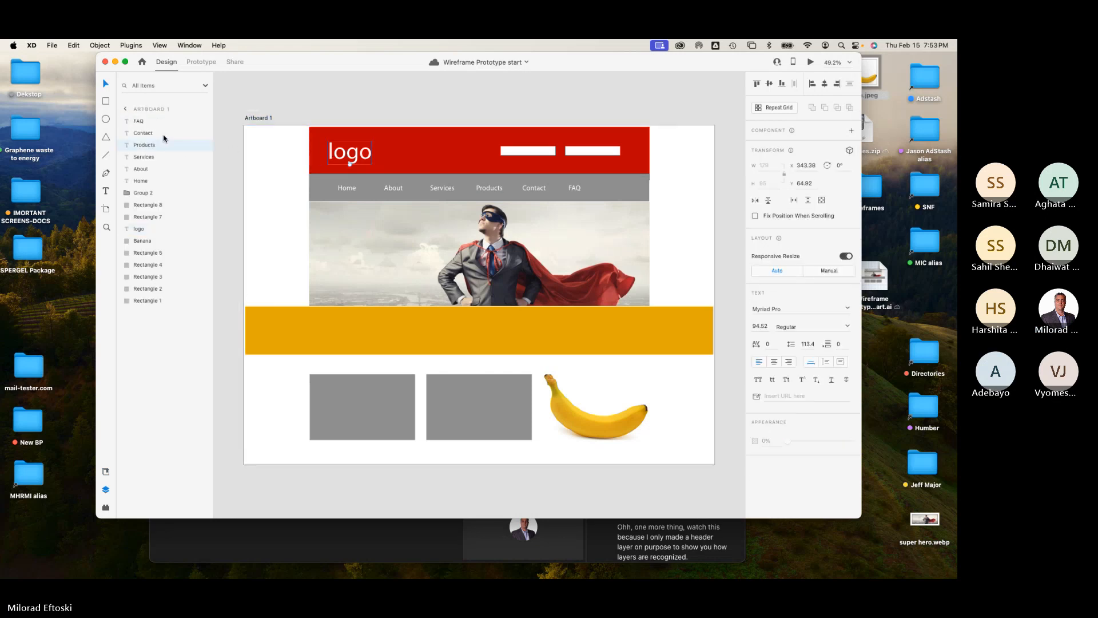
pyautogui.click(145, 194)
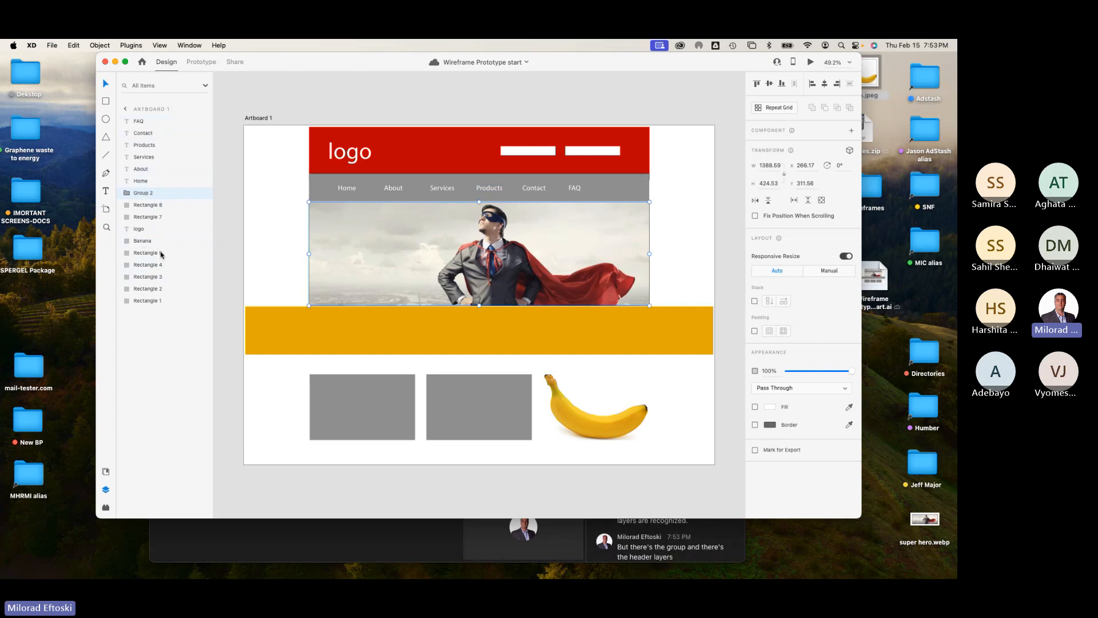
pyautogui.click(172, 348)
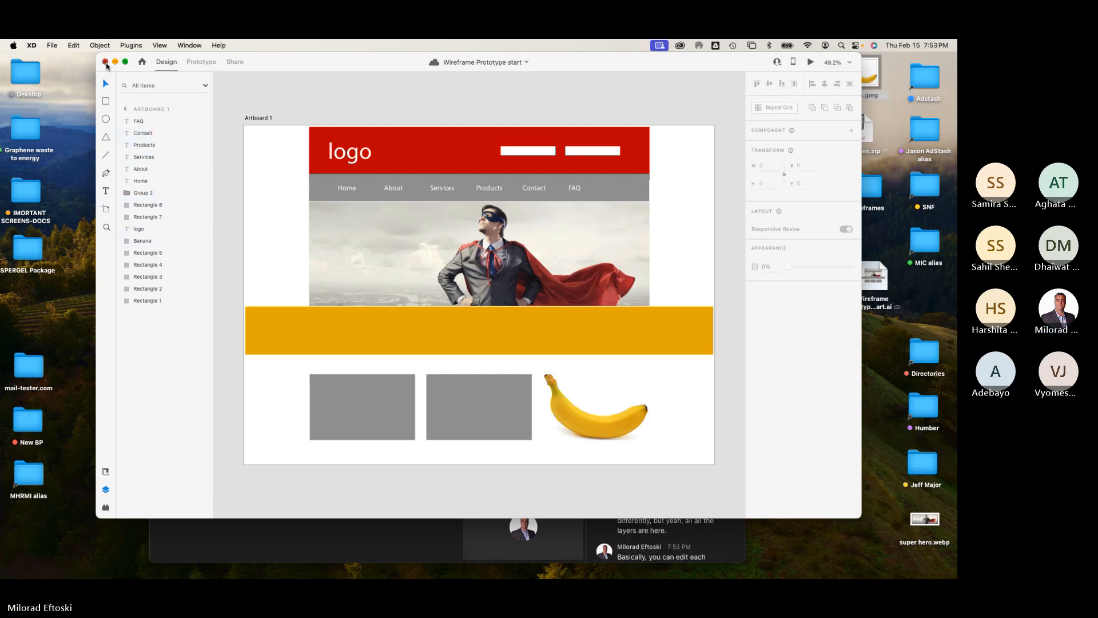
# Step: Close the XD document
pyautogui.click(105, 62)
pyautogui.click(213, 148)
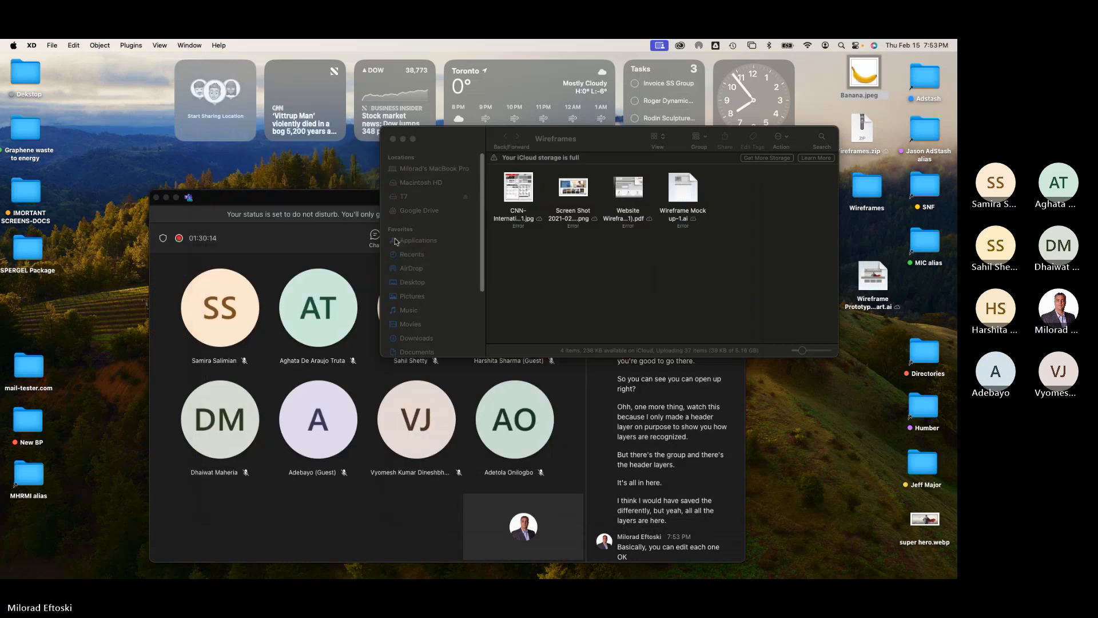
# Step: Preview the CNN-International wireframe image in the Wireframes folder, then close the folder window
pyautogui.click(521, 191)
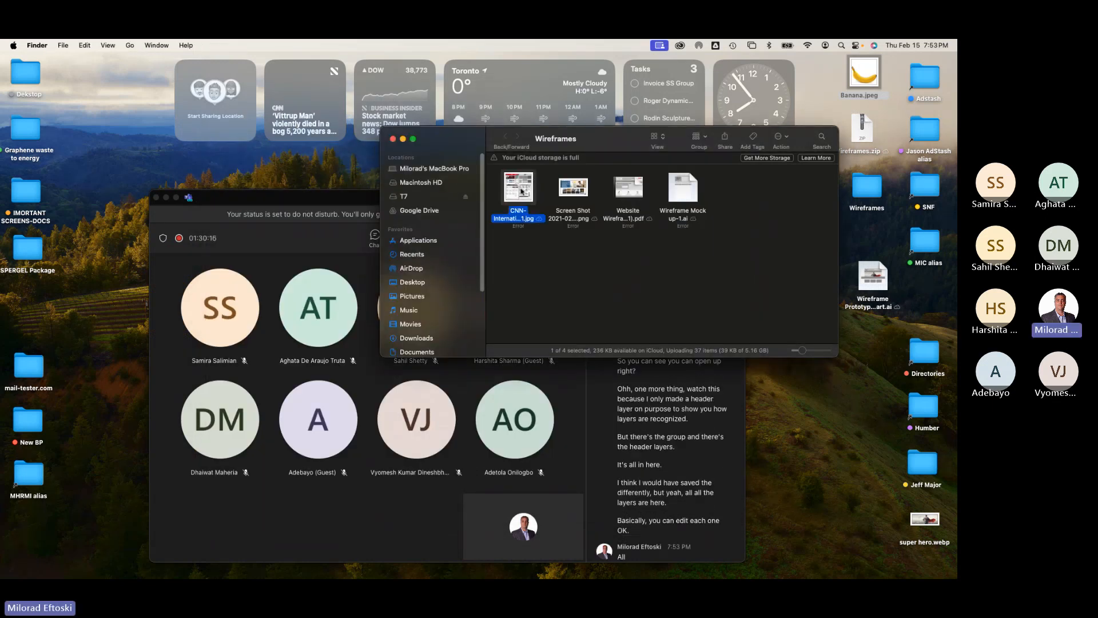
pyautogui.press('space')
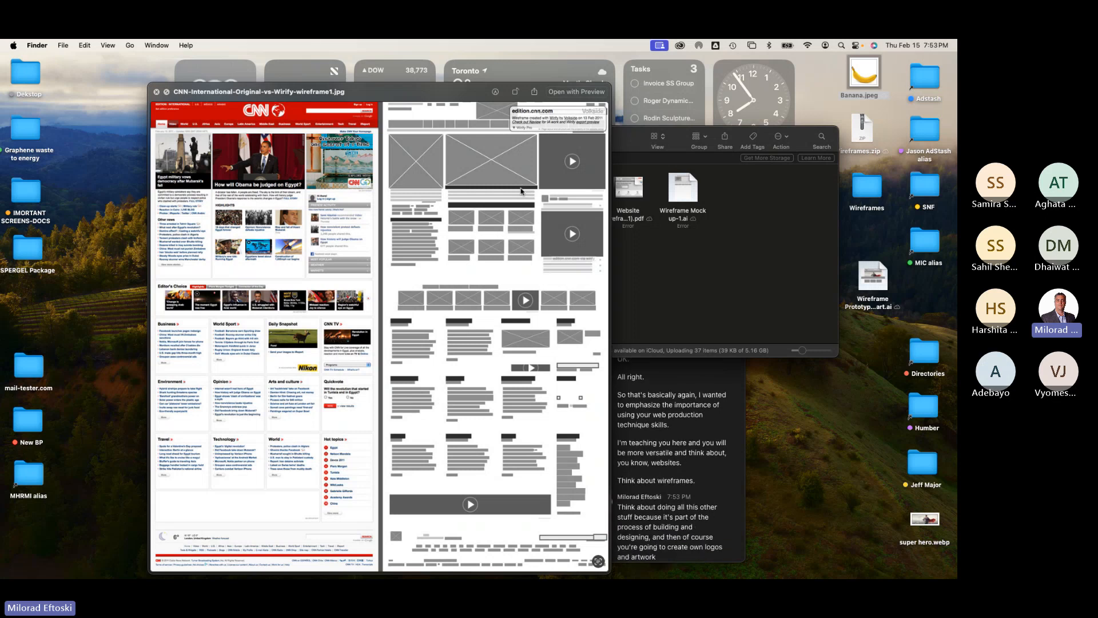
pyautogui.press('space')
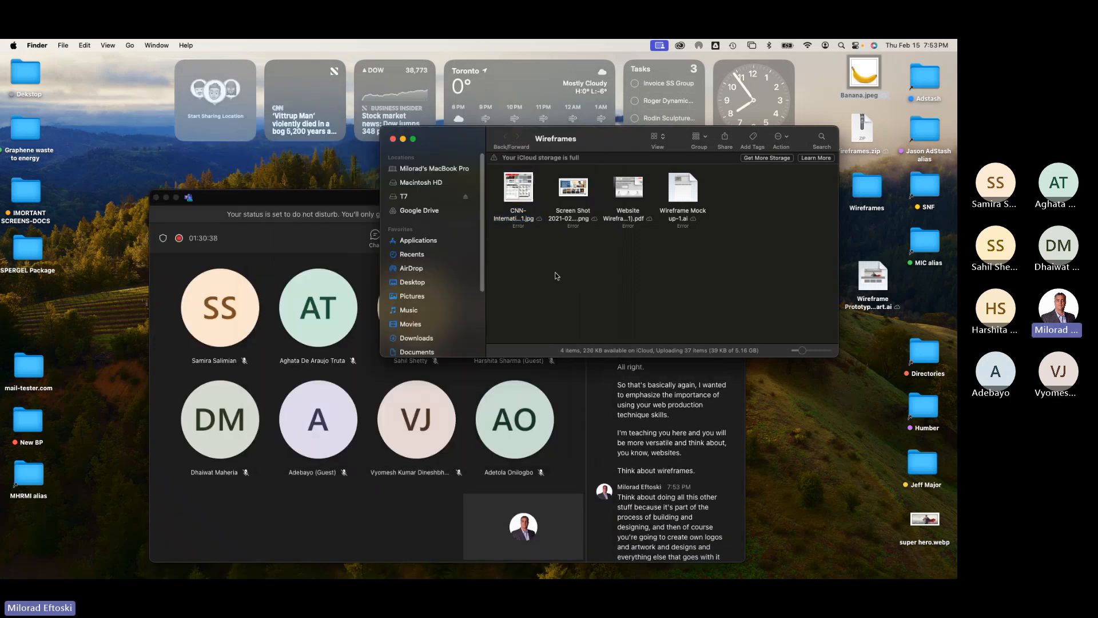
pyautogui.click(557, 275)
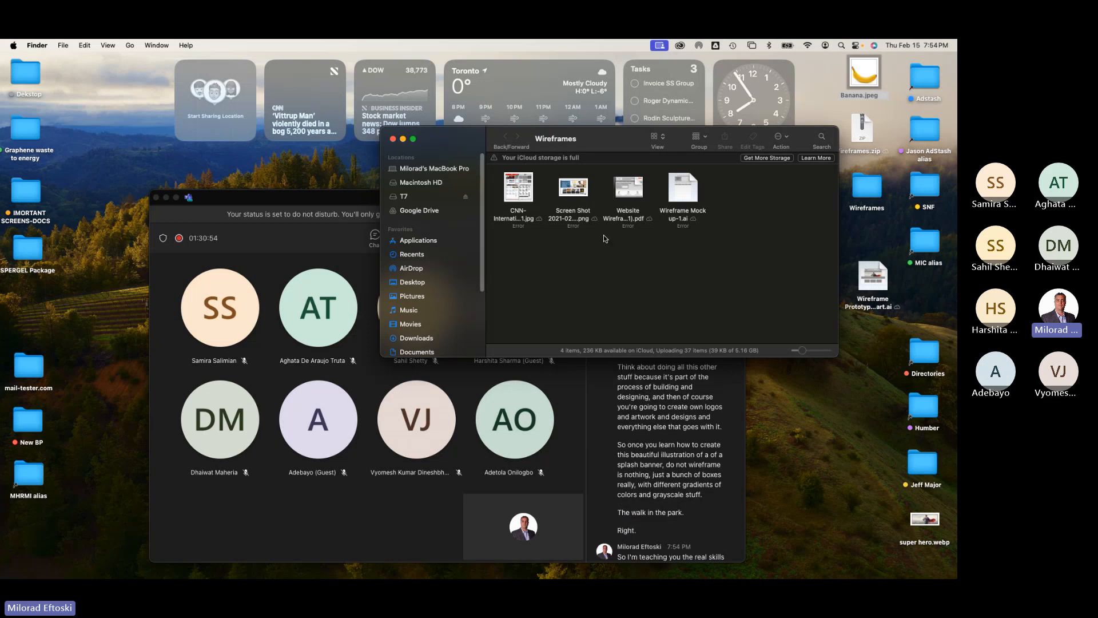
pyautogui.click(393, 138)
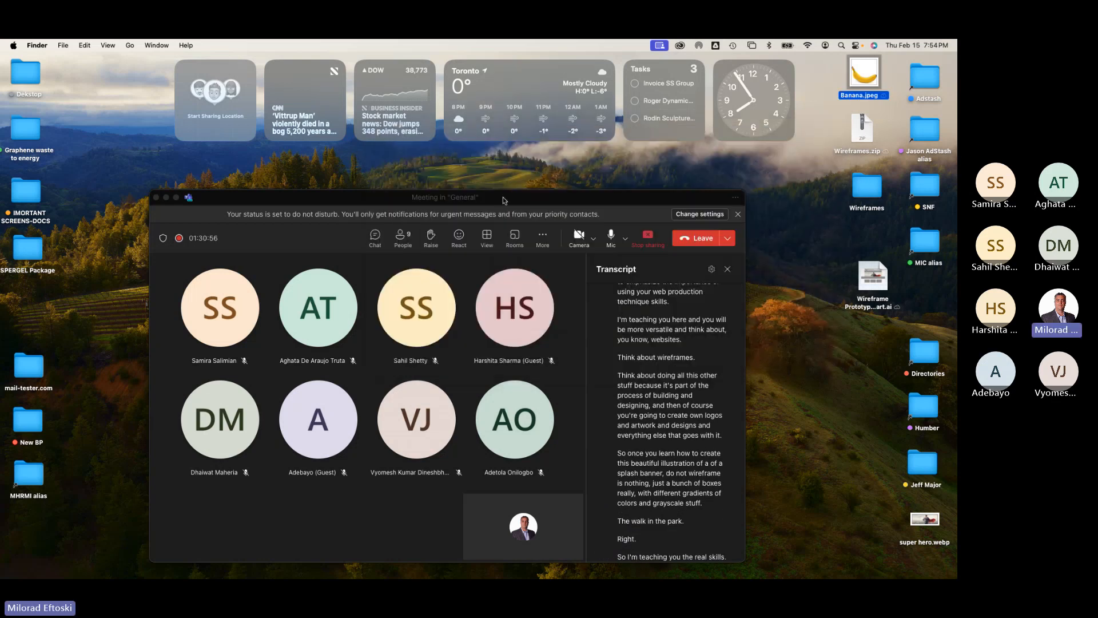
pyautogui.moveTo(499, 202); pyautogui.dragTo(514, 180)
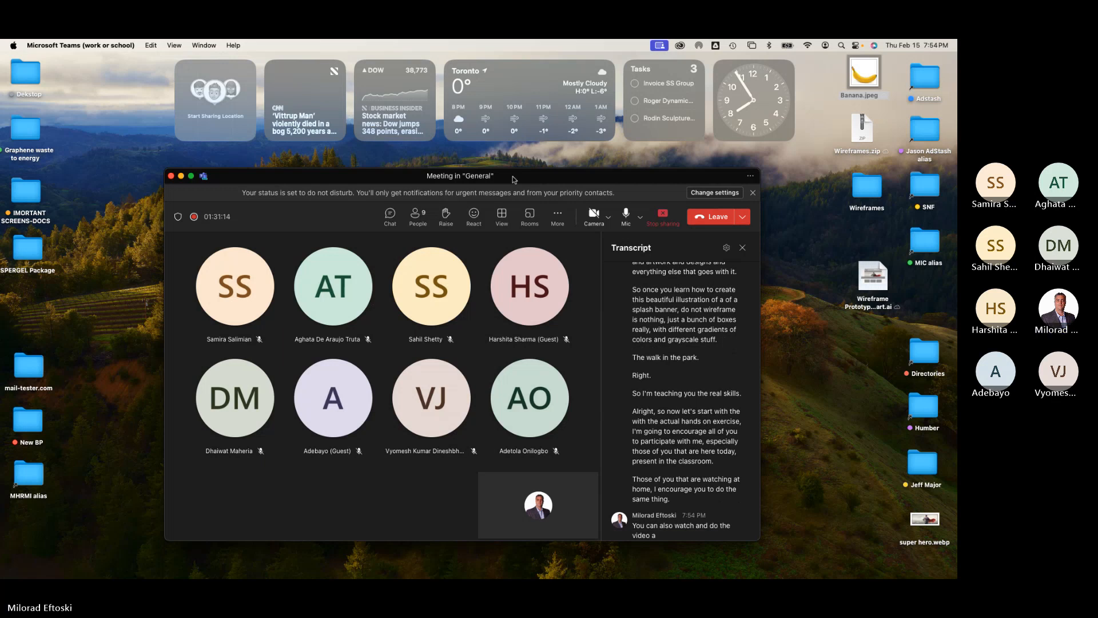
pyautogui.click(181, 177)
pyautogui.moveTo(877, 277); pyautogui.dragTo(870, 253)
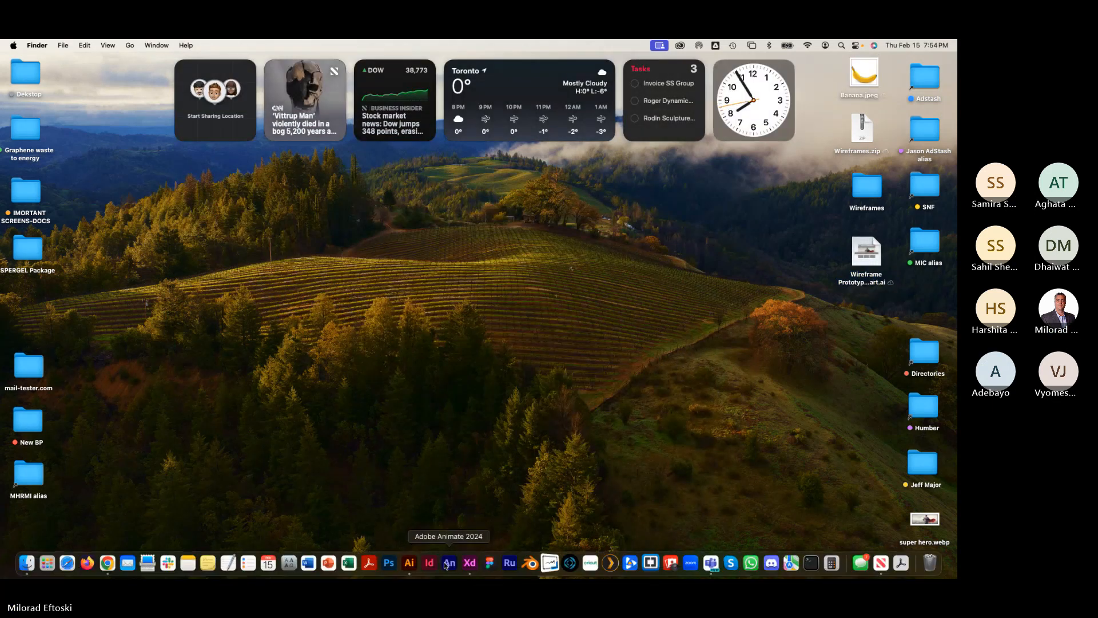
# Step: Launch Illustrator and create a new document from the Web-Large 1920 x 1080 px preset
pyautogui.click(413, 564)
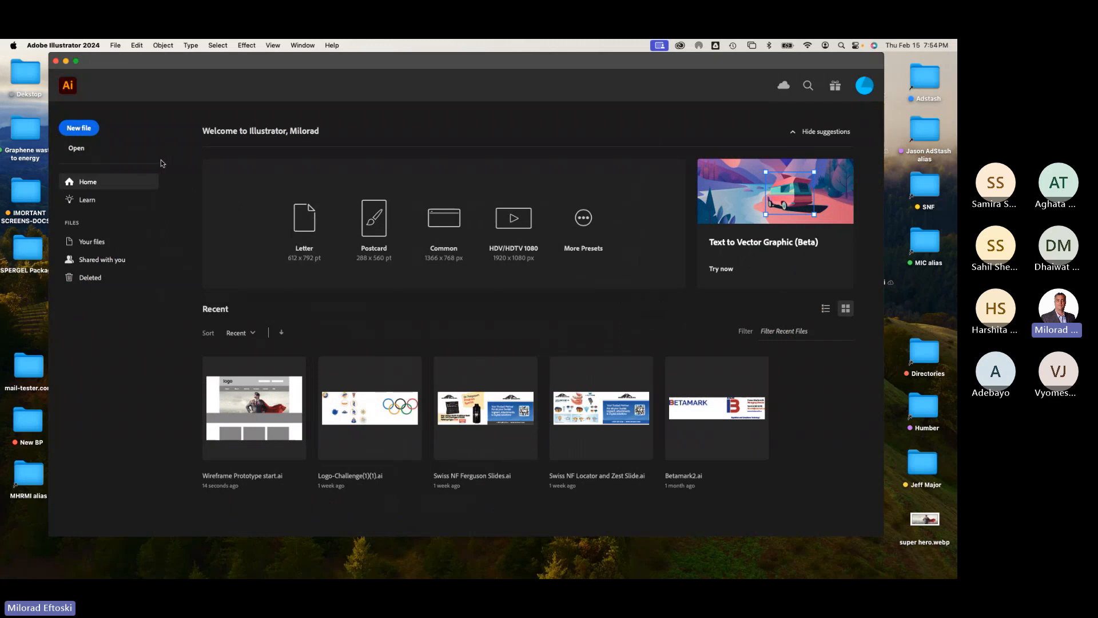
pyautogui.click(82, 129)
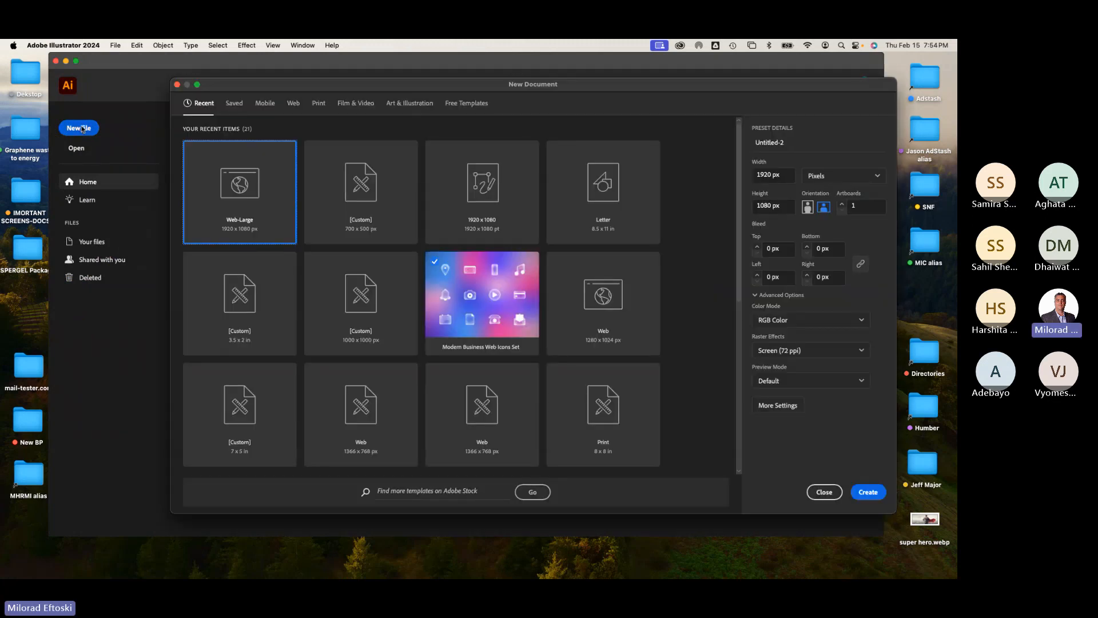
pyautogui.click(297, 105)
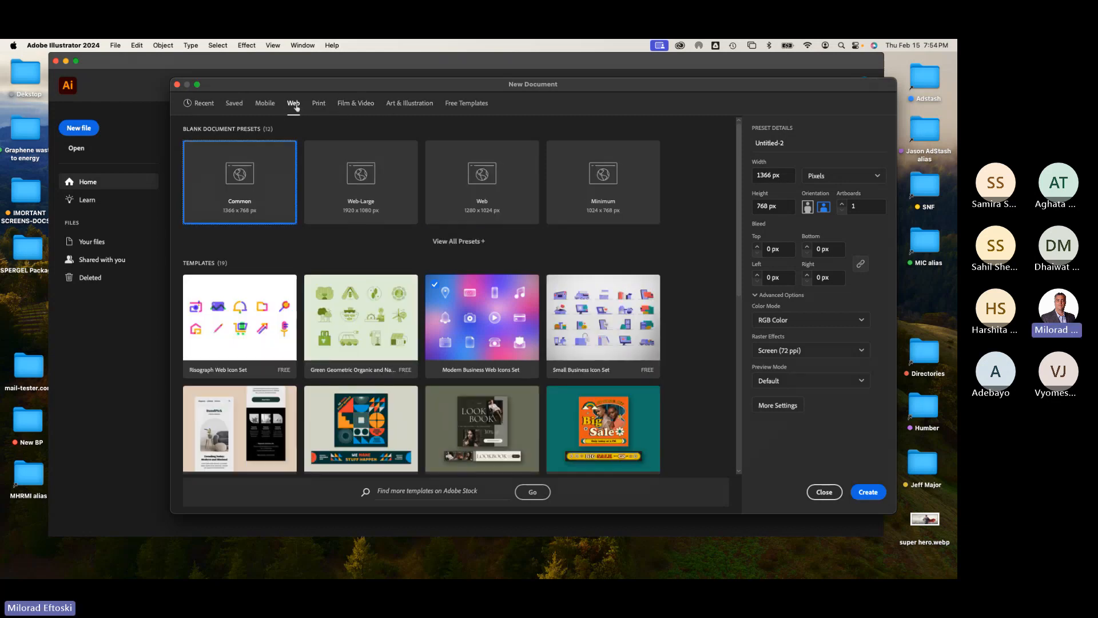
pyautogui.click(349, 195)
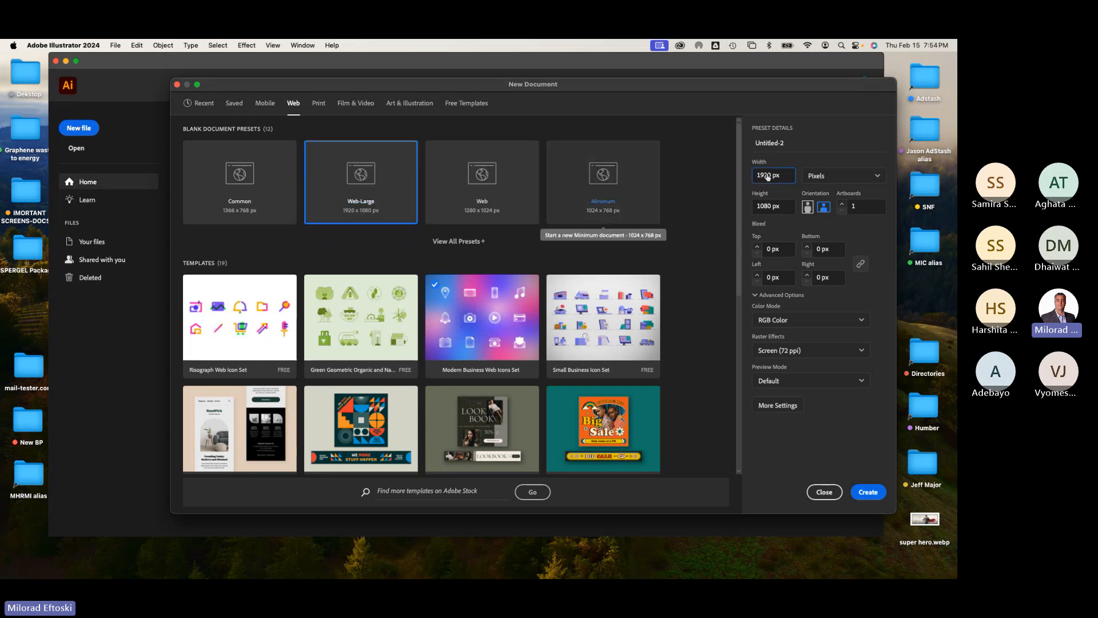
pyautogui.click(769, 207)
pyautogui.moveTo(769, 207); pyautogui.dragTo(739, 206)
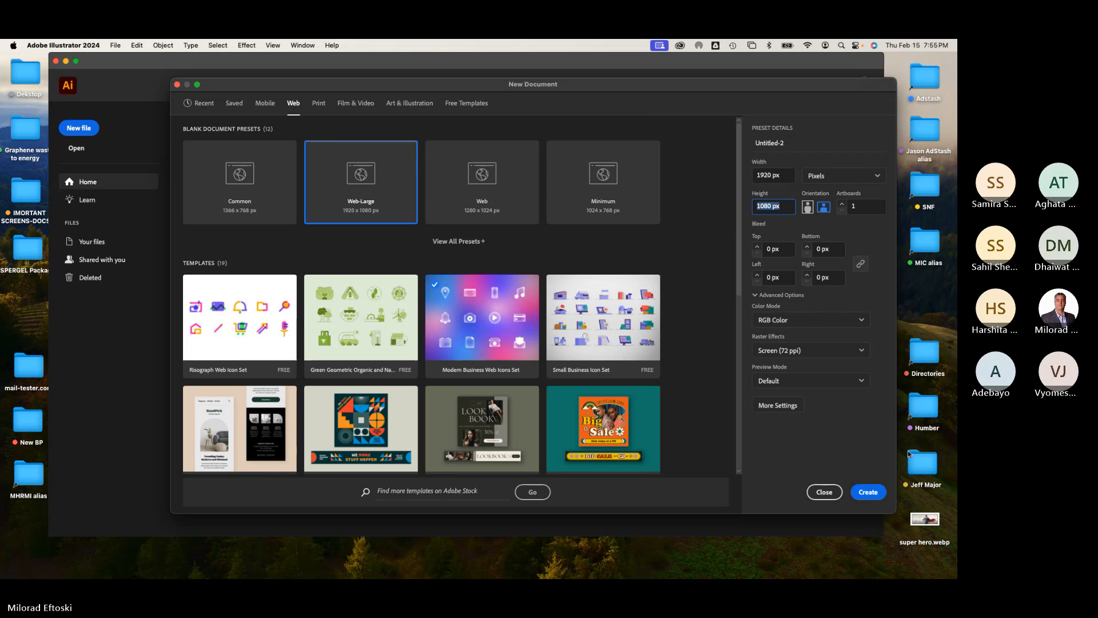
pyautogui.click(878, 495)
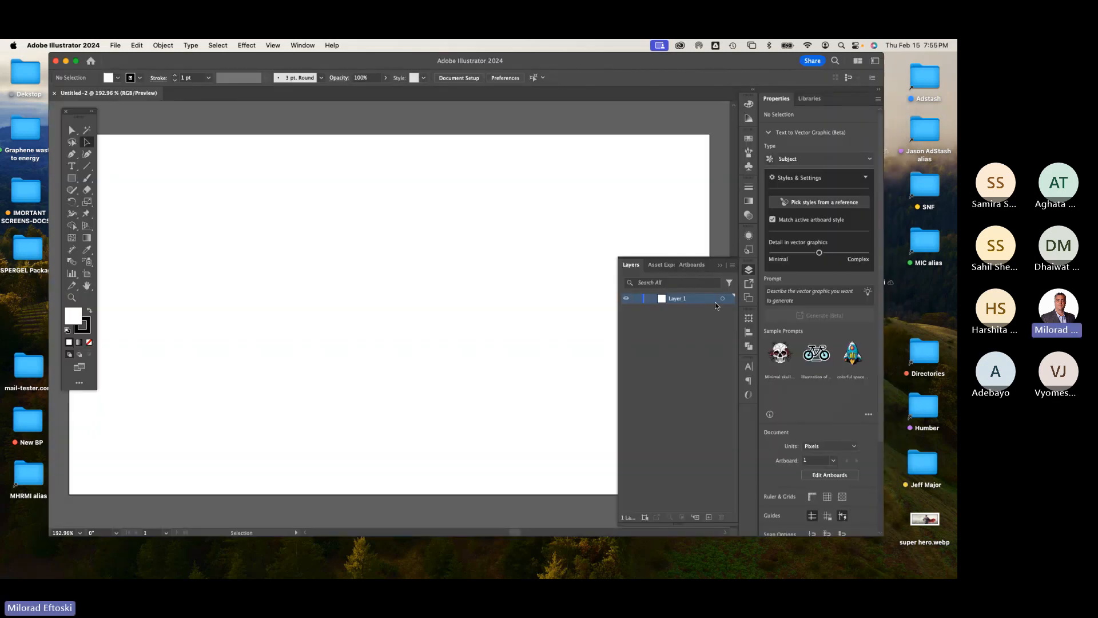
pyautogui.click(749, 270)
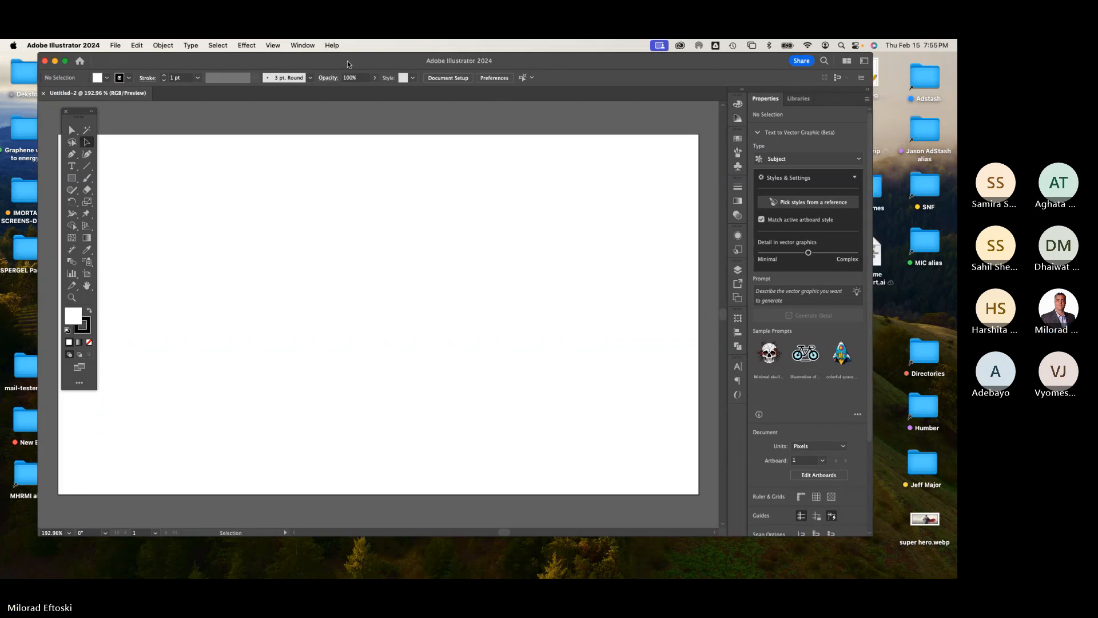
# Step: Enlarge the application window and reposition the Tools panel beside the artboard
pyautogui.moveTo(846, 536); pyautogui.dragTo(956, 566)
pyautogui.moveTo(435, 306); pyautogui.dragTo(502, 297)
pyautogui.moveTo(80, 112); pyautogui.dragTo(63, 120)
pyautogui.moveTo(159, 59); pyautogui.dragTo(162, 60)
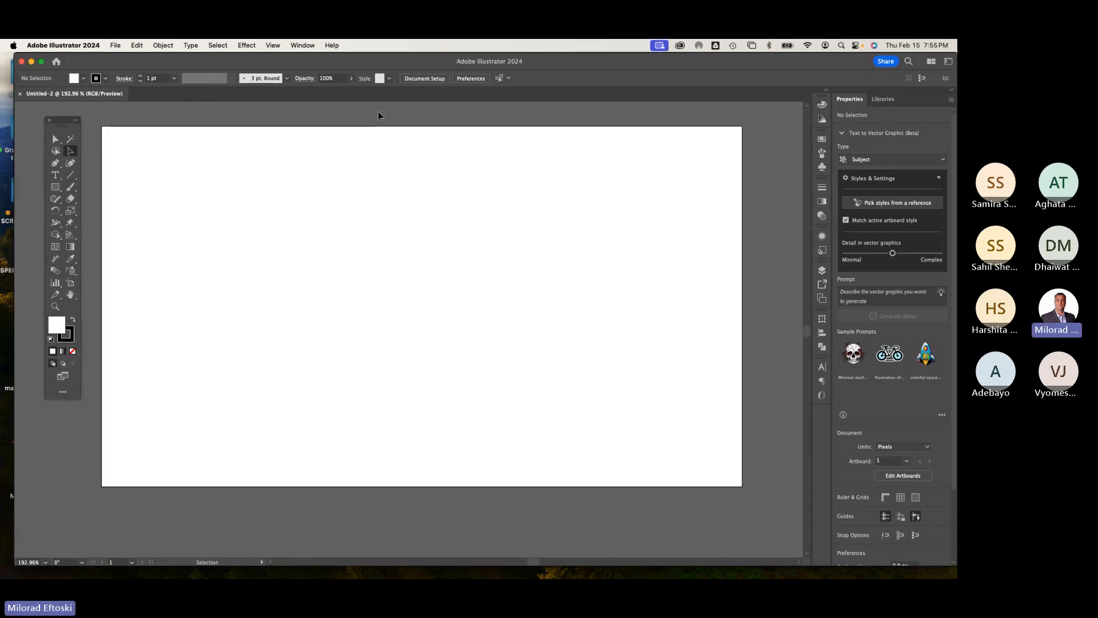
pyautogui.click(303, 45)
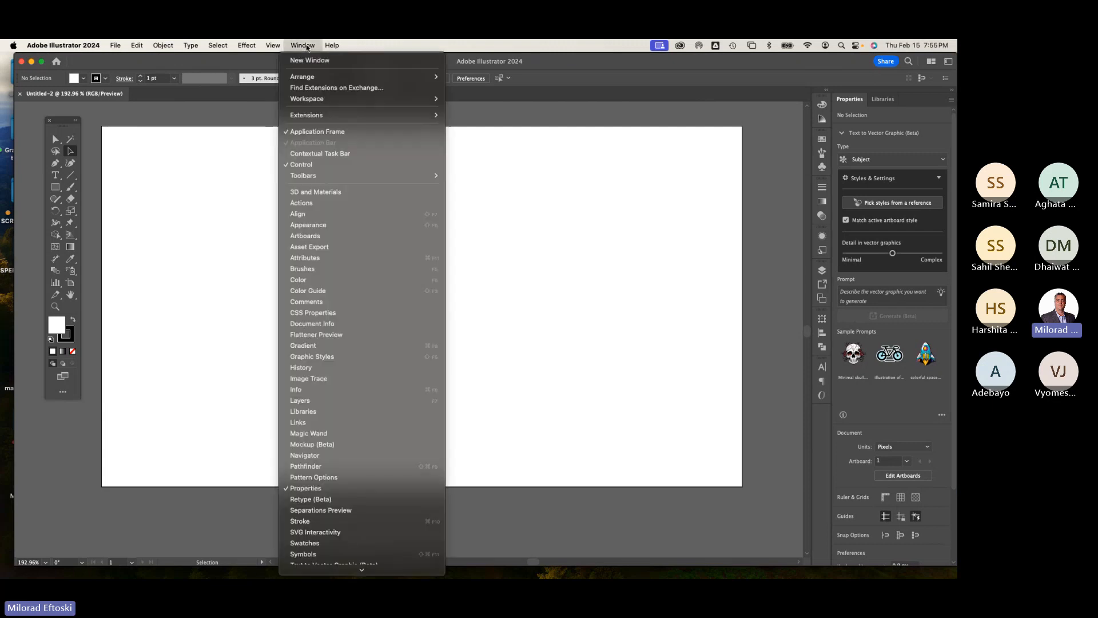
pyautogui.moveTo(326, 106)
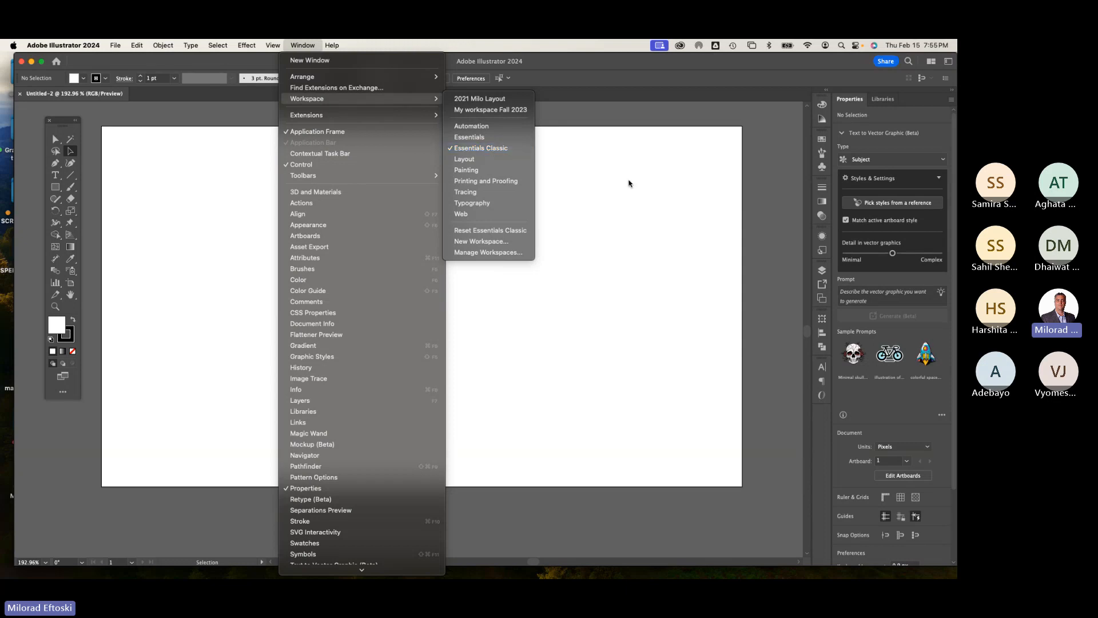
pyautogui.click(729, 259)
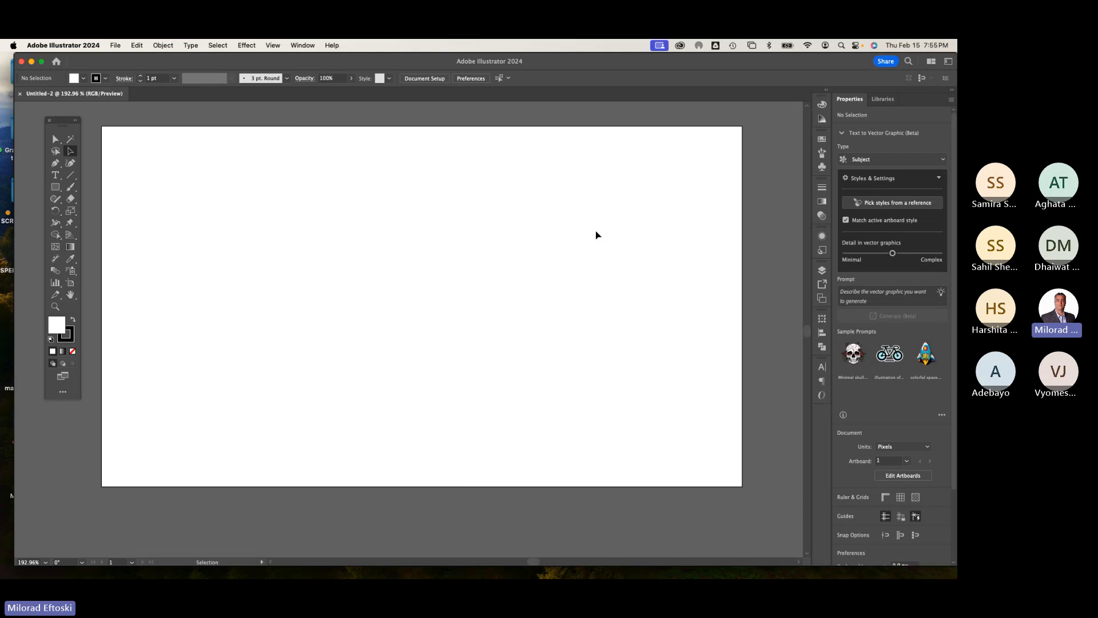
# Step: Generate a vector graphic with Text to Vector Graphic from the prompt "Website wireframe"
pyautogui.click(853, 296)
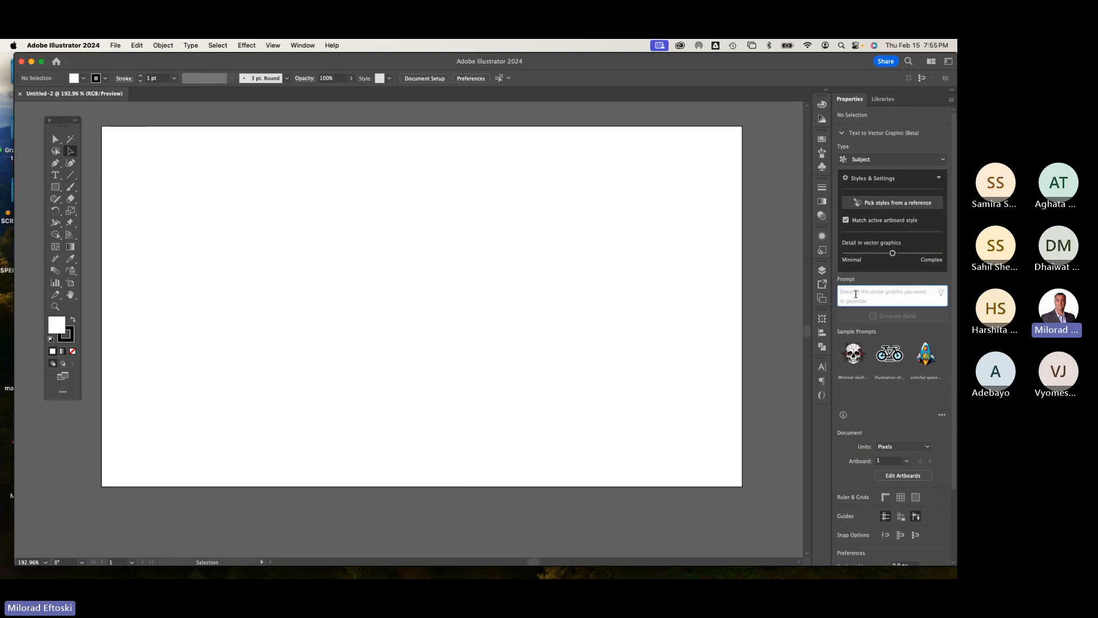
pyautogui.write('W')
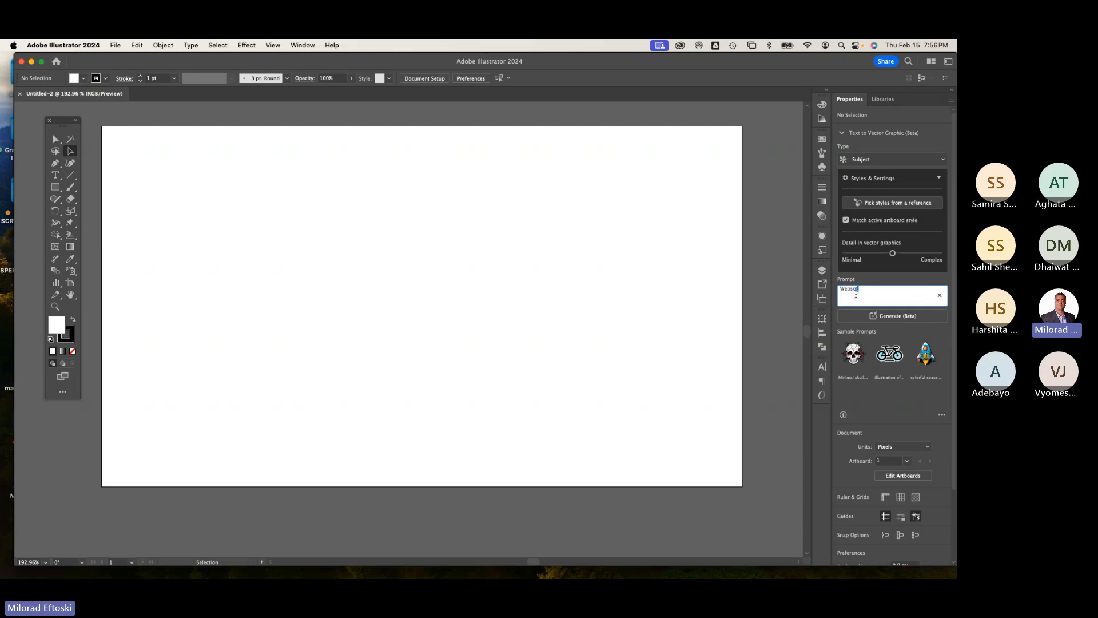
pyautogui.write('ebsite')
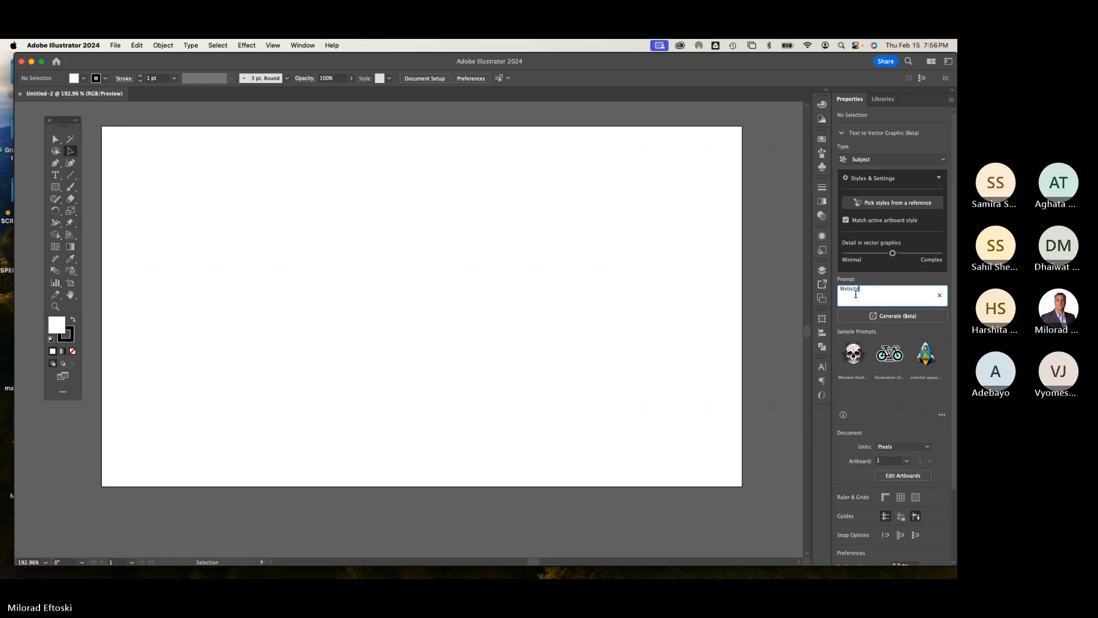
pyautogui.write(' wireframe')
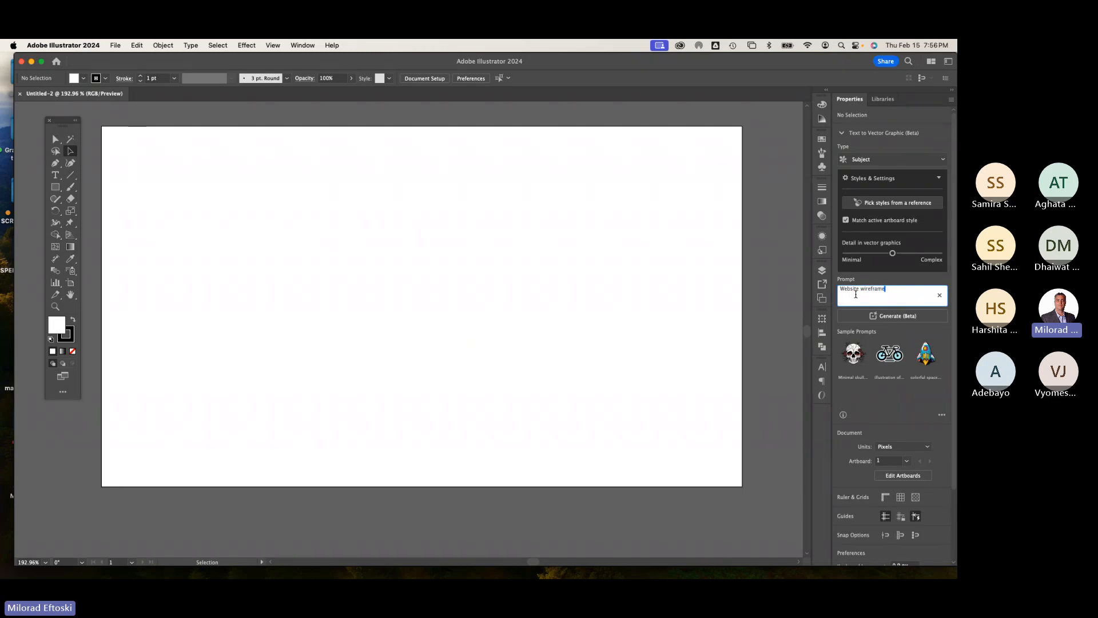
pyautogui.press('Return')
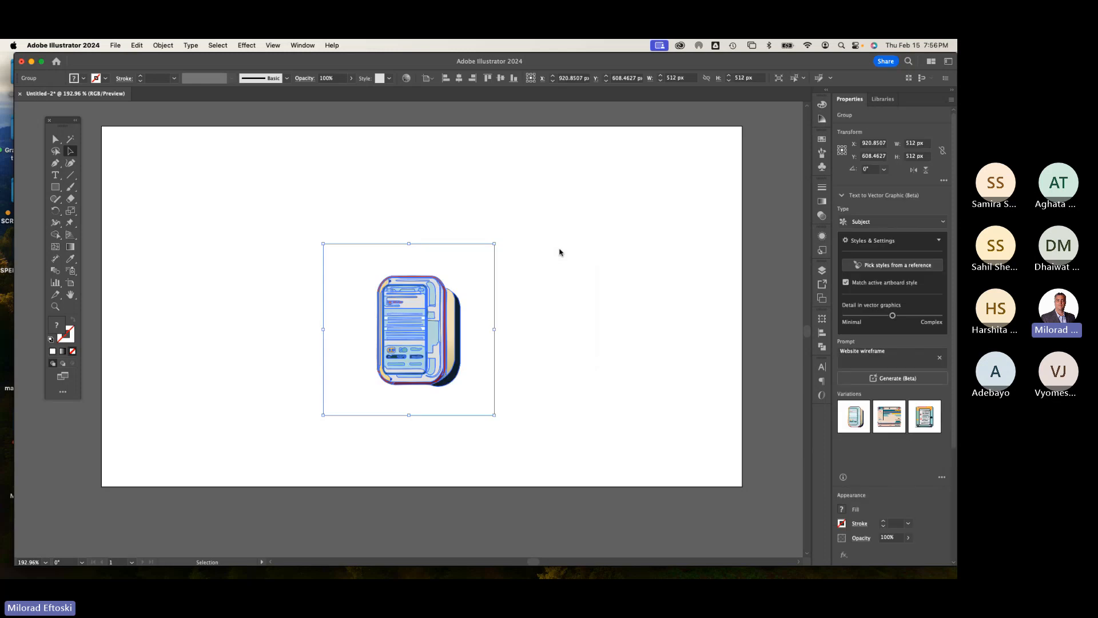
# Step: Move and enlarge the generated wireframe graphic, then delete it from the artboard
pyautogui.click(559, 252)
pyautogui.moveTo(422, 319); pyautogui.dragTo(326, 250)
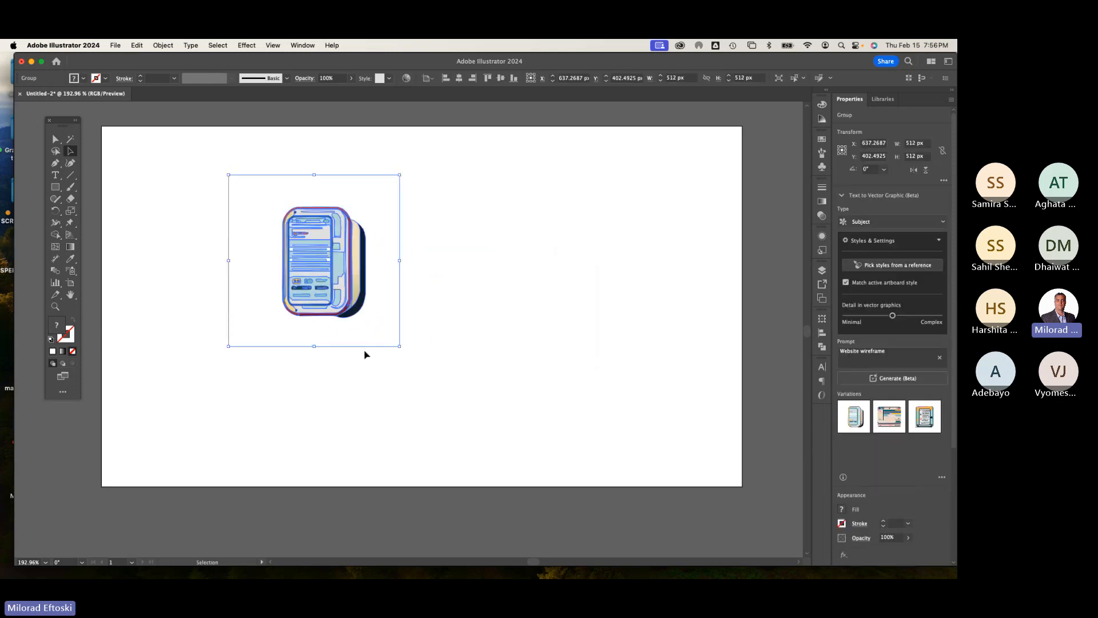
pyautogui.moveTo(401, 349); pyautogui.dragTo(496, 440)
pyautogui.click(650, 433)
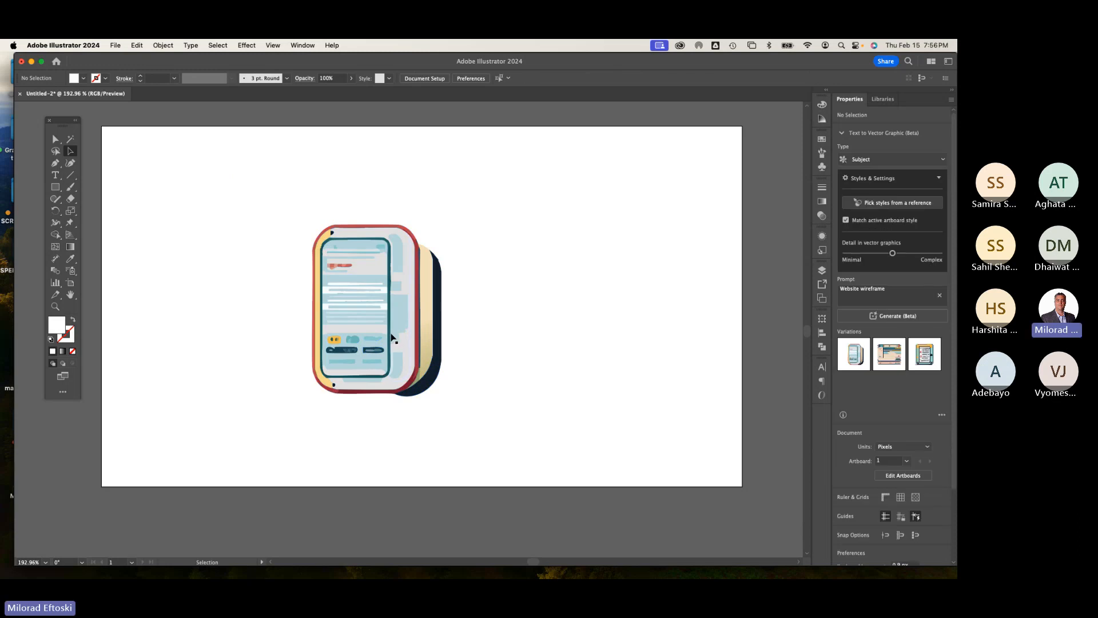
pyautogui.moveTo(393, 337); pyautogui.dragTo(420, 334)
pyautogui.press('Delete')
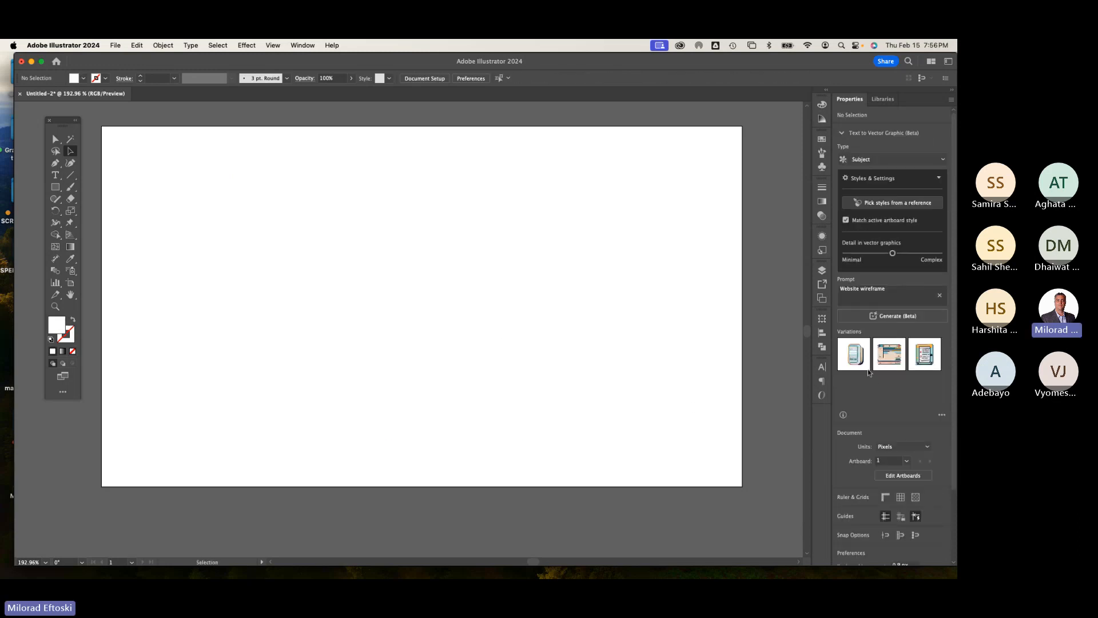
# Step: Place a wireframe variation on the artboard, cycling through the second, third, first and second variations
pyautogui.click(881, 356)
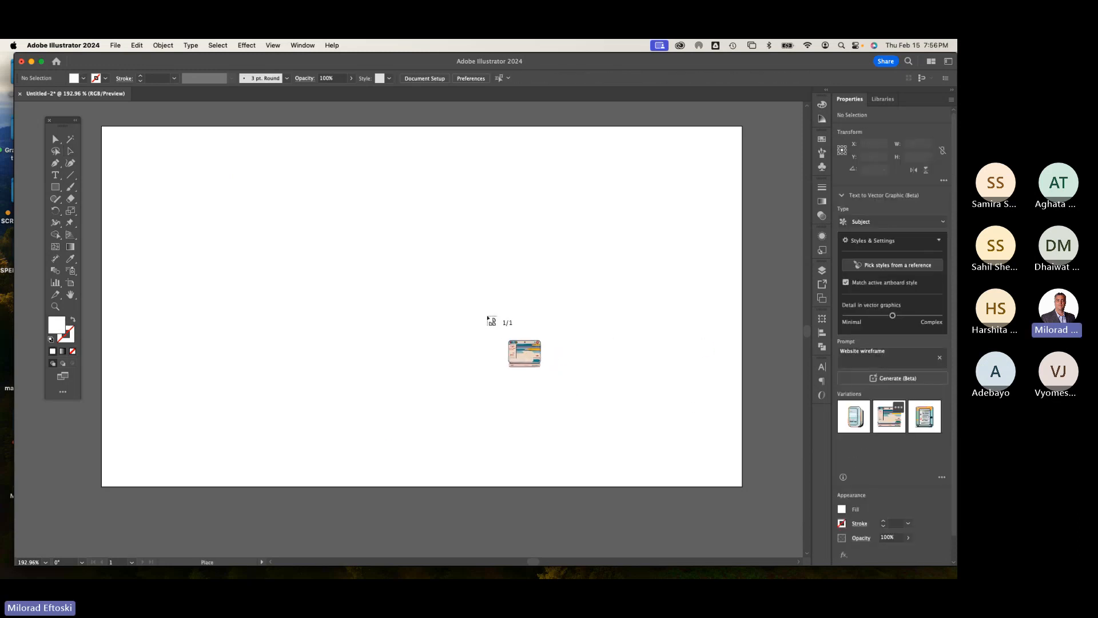
pyautogui.moveTo(280, 208); pyautogui.dragTo(591, 439)
pyautogui.click(630, 427)
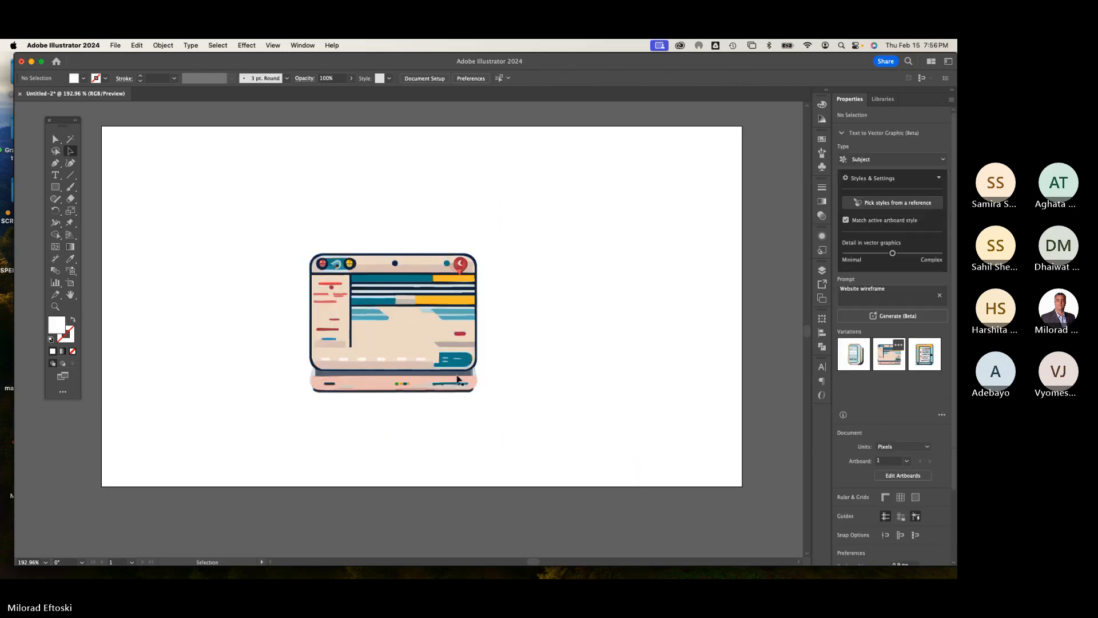
pyautogui.moveTo(455, 377); pyautogui.dragTo(418, 357)
pyautogui.click(927, 415)
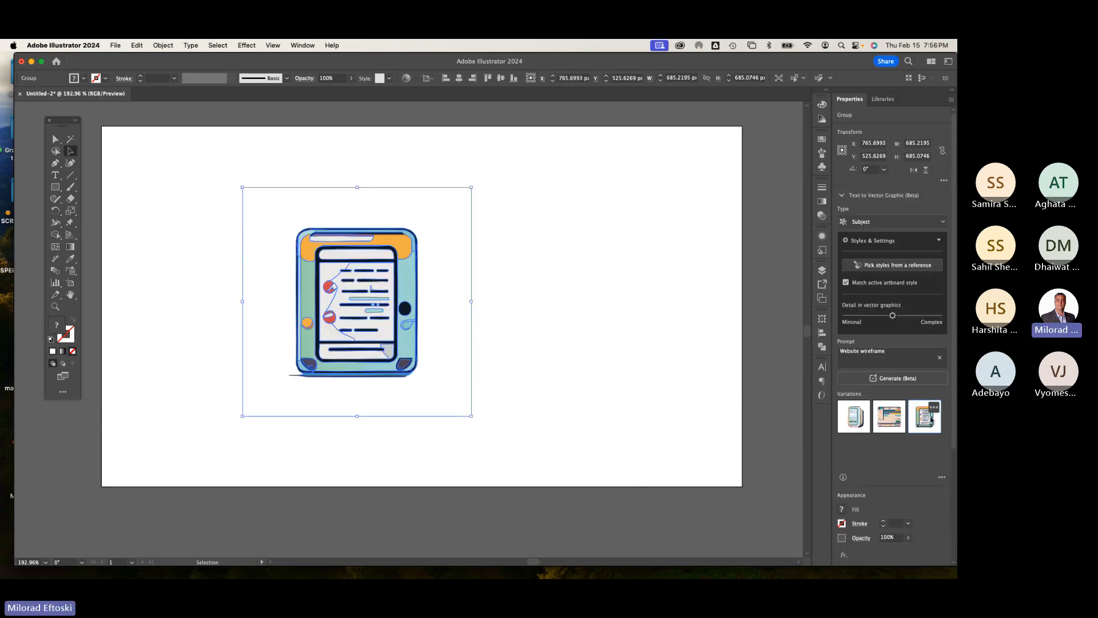
pyautogui.click(863, 417)
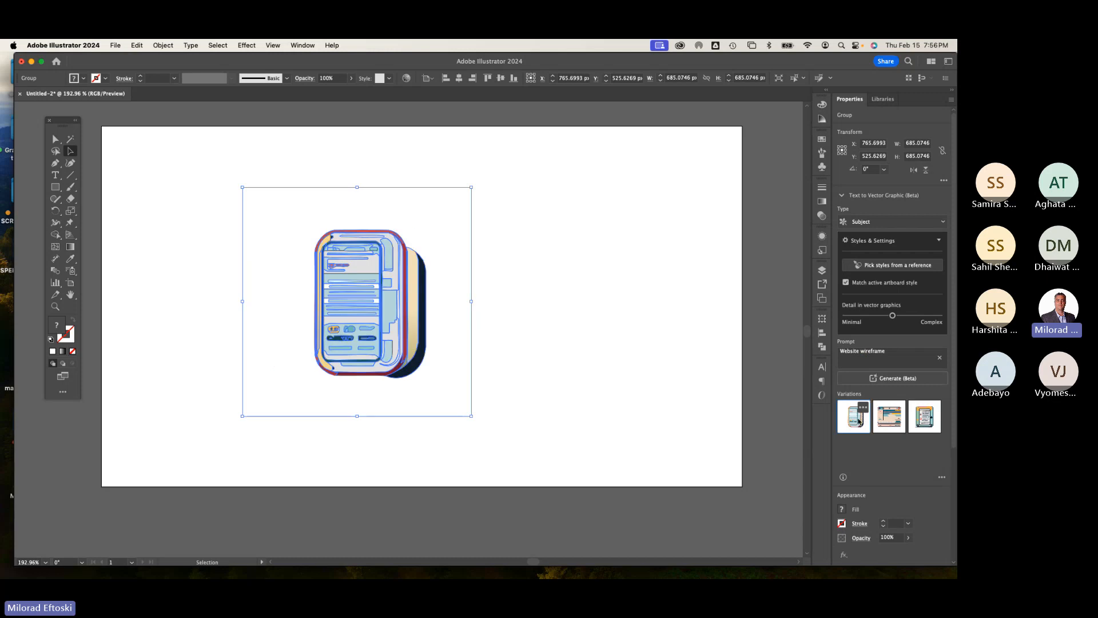
pyautogui.click(890, 417)
# Step: Delete the placed wireframe variation graphic from the artboard
pyautogui.click(692, 372)
pyautogui.click(387, 316)
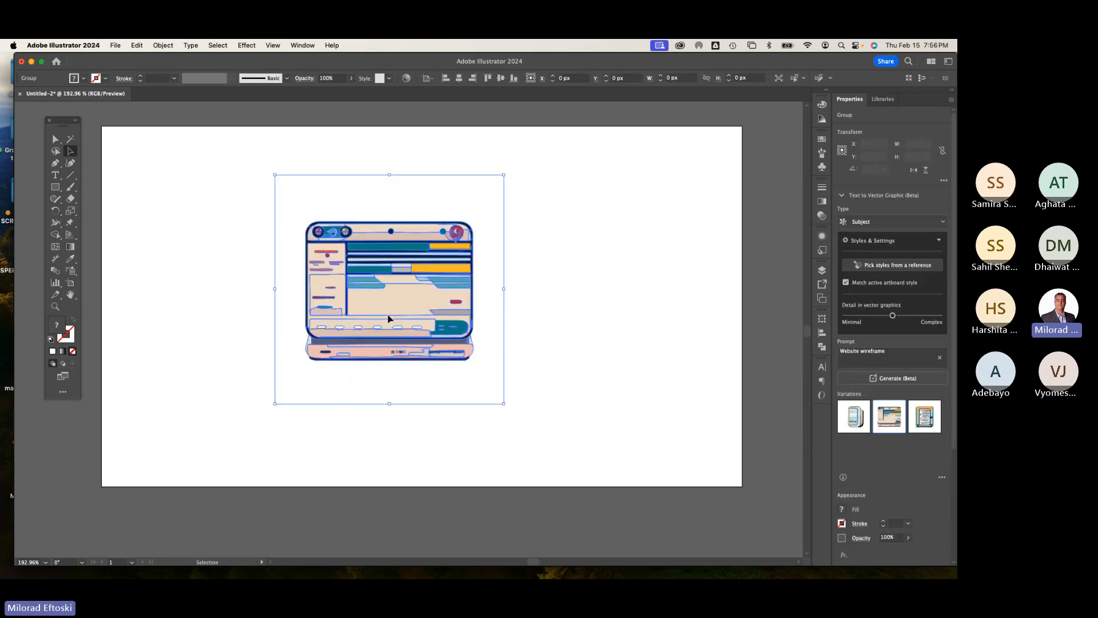
pyautogui.press('Delete')
# Step: Replace the prompt with "motorcycle" and generate a new vector graphic
pyautogui.click(864, 289)
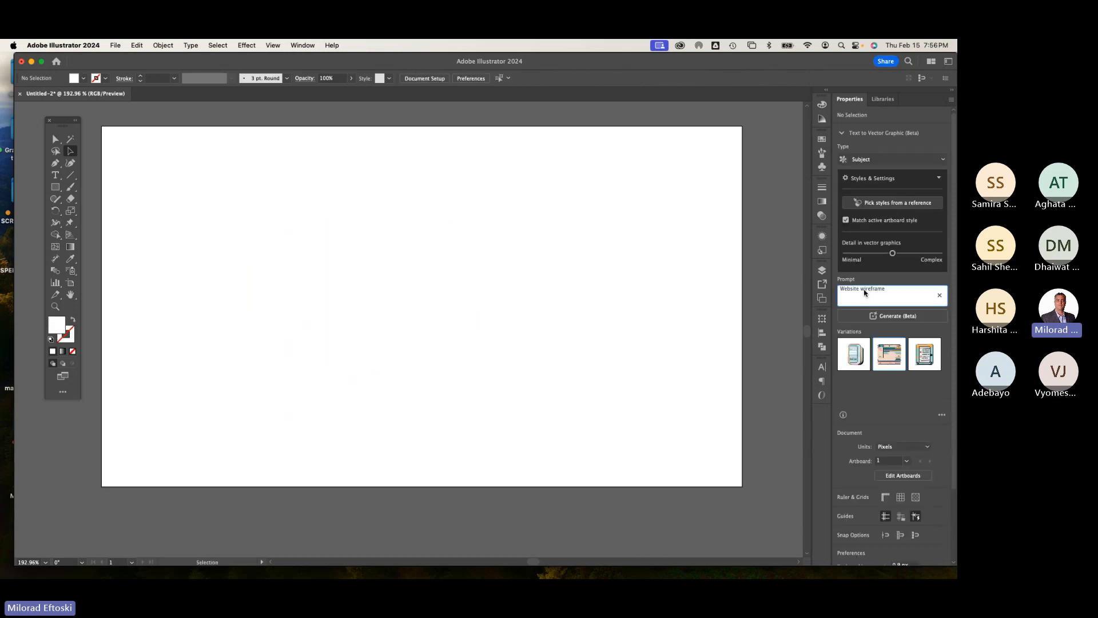
pyautogui.moveTo(887, 289); pyautogui.dragTo(833, 289)
pyautogui.click(844, 291)
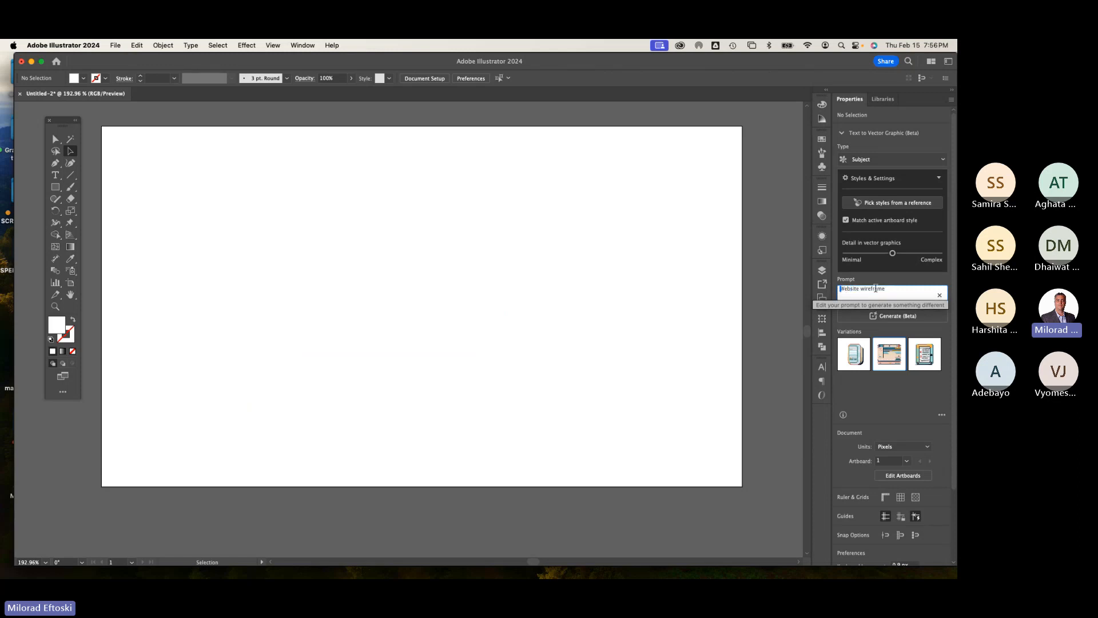
pyautogui.moveTo(882, 289); pyautogui.dragTo(828, 292)
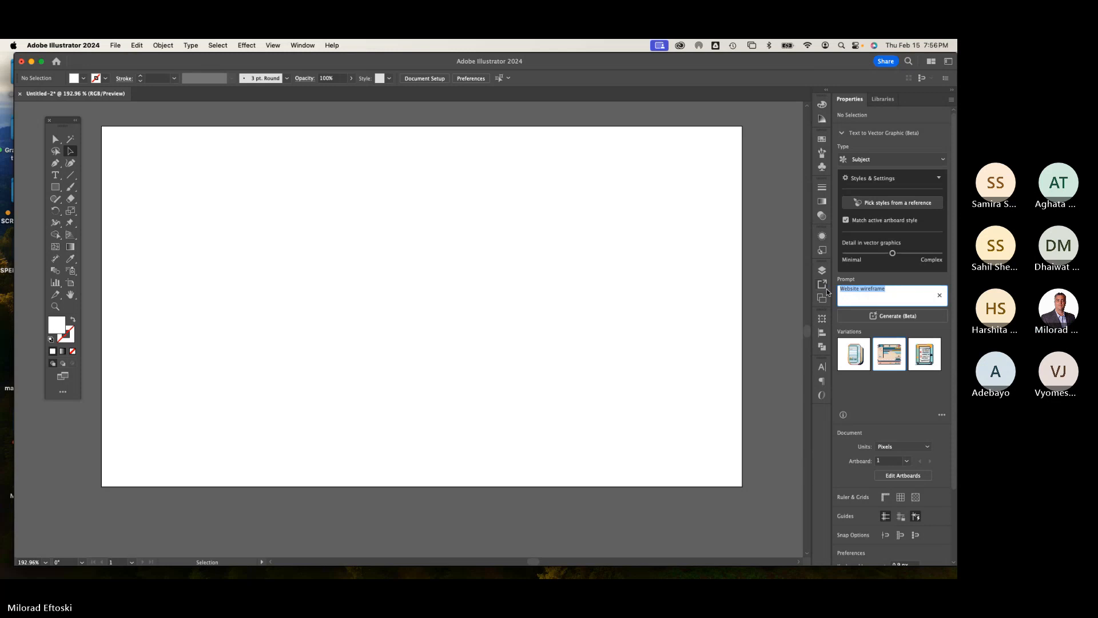
pyautogui.write('otorcycle')
pyautogui.click(839, 290)
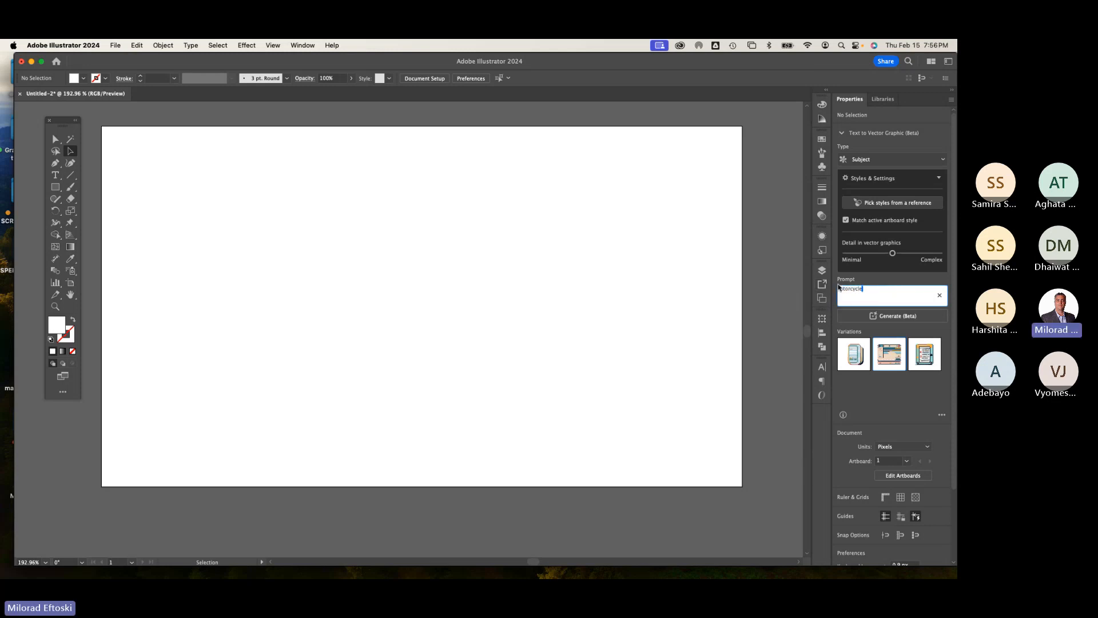
pyautogui.write('m')
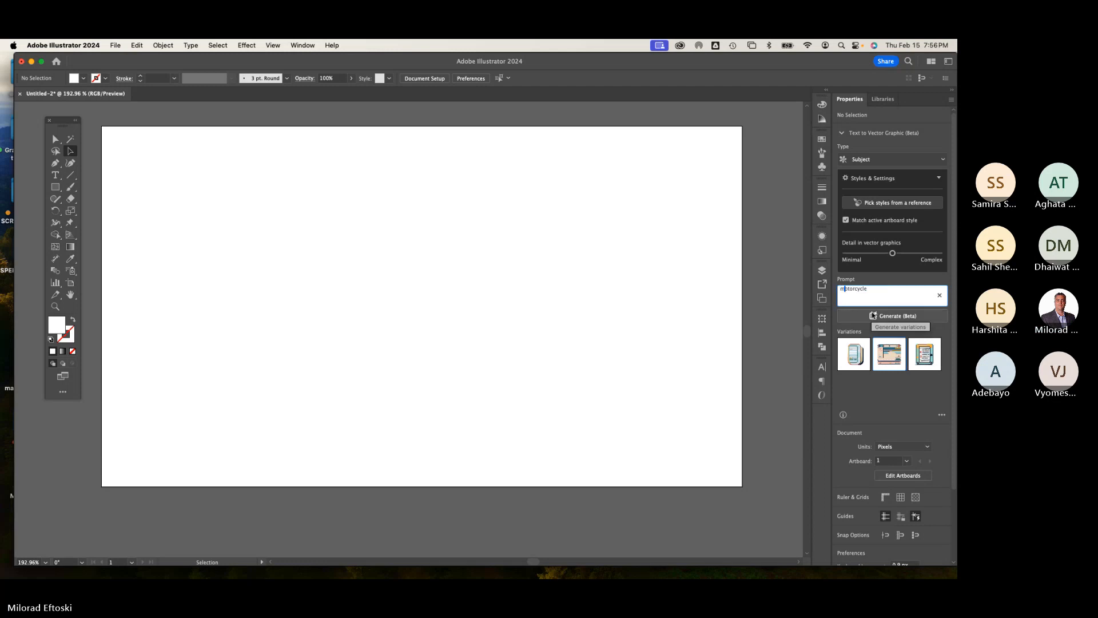
pyautogui.click(873, 316)
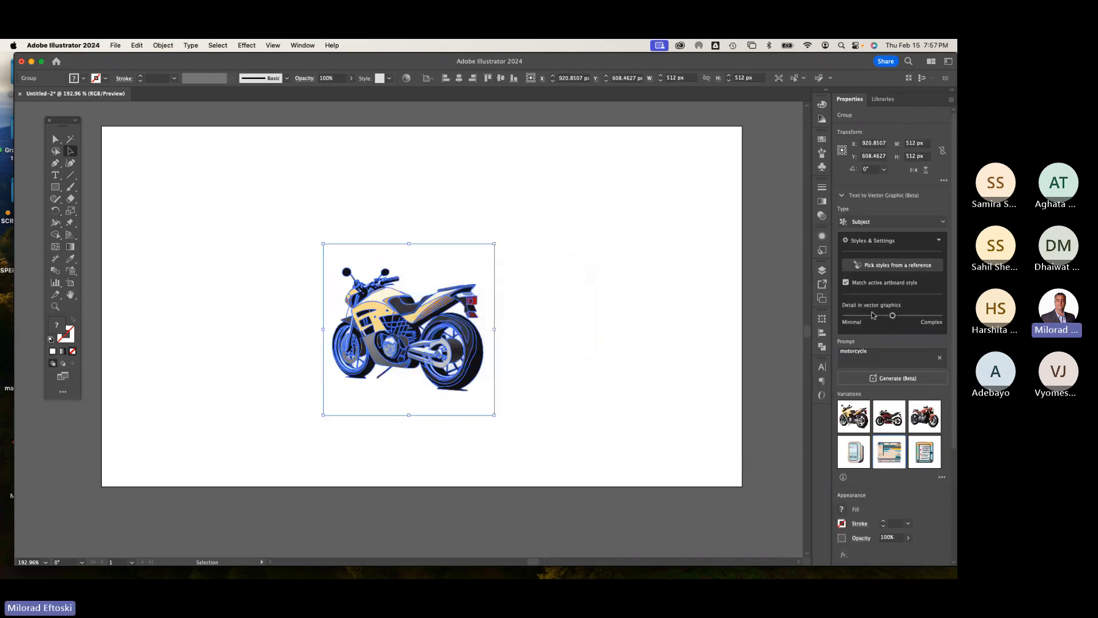
# Step: Enlarge the motorcycle graphic and reposition it on the artboard
pyautogui.click(571, 285)
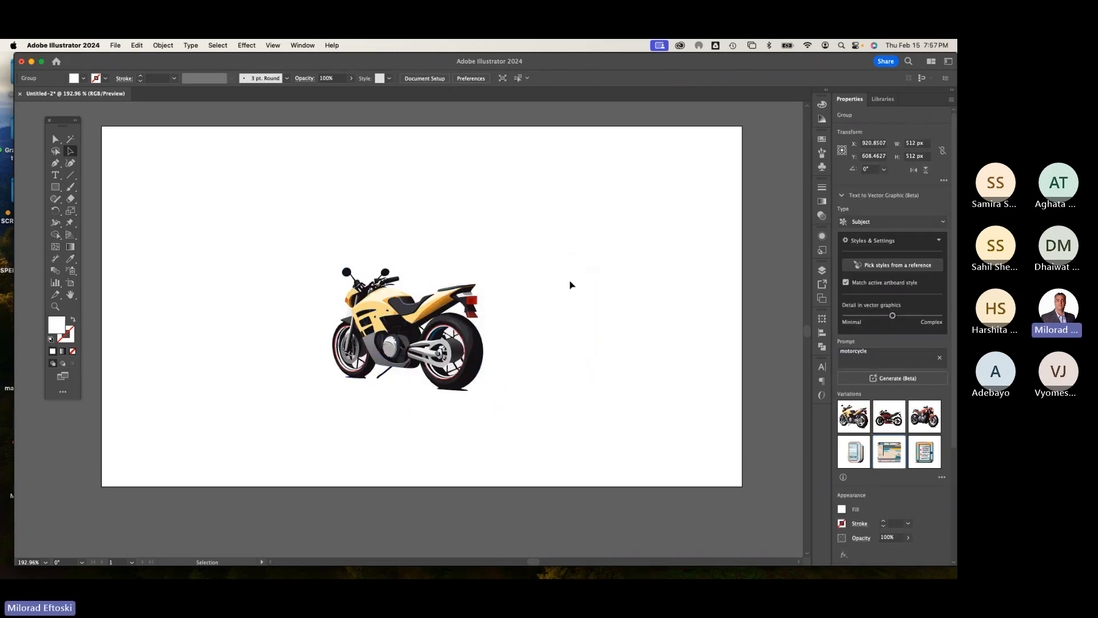
pyautogui.click(443, 302)
pyautogui.moveTo(473, 396); pyautogui.dragTo(564, 487)
pyautogui.moveTo(519, 413); pyautogui.dragTo(454, 368)
pyautogui.moveTo(502, 312); pyautogui.dragTo(548, 319)
pyautogui.click(628, 344)
pyautogui.click(478, 350)
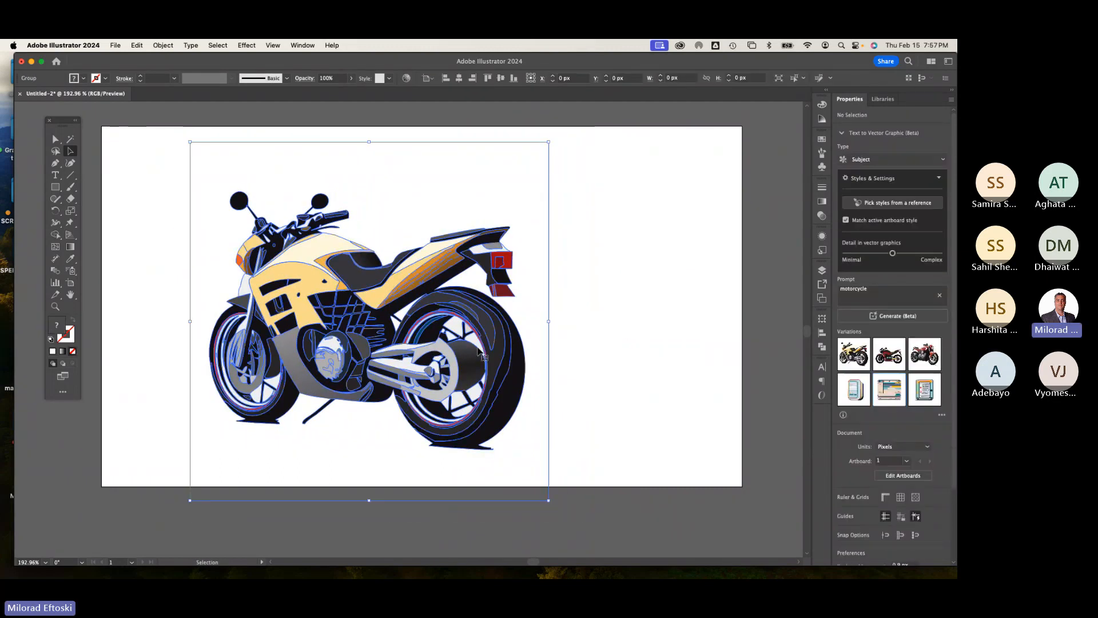
# Step: Swap the motorcycle graphic for the second and then the third variation
pyautogui.click(890, 416)
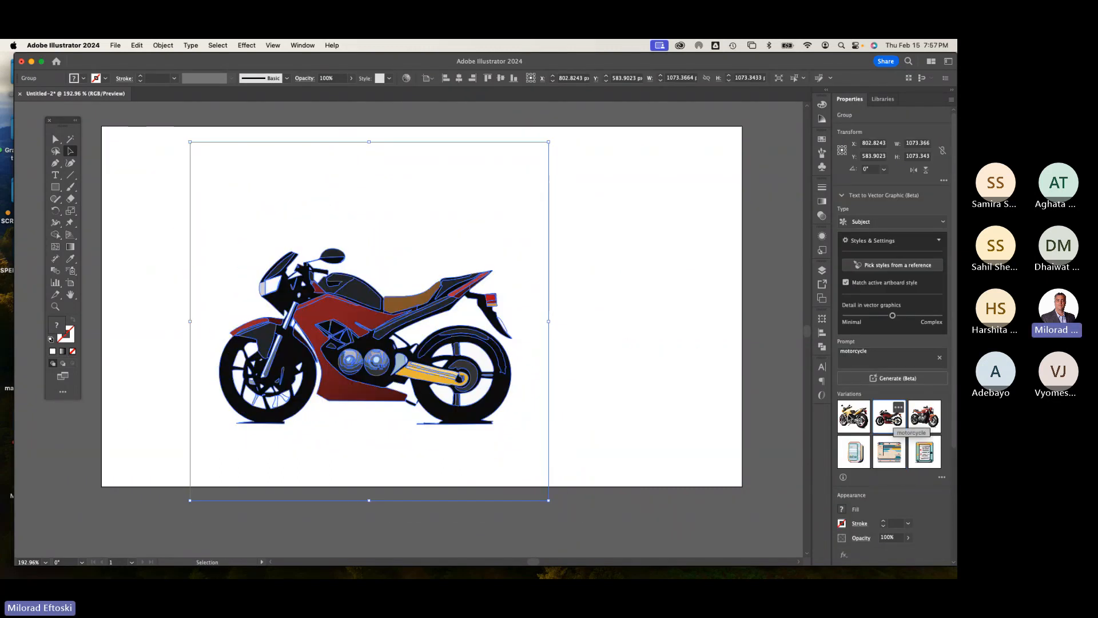
pyautogui.click(925, 414)
pyautogui.click(740, 394)
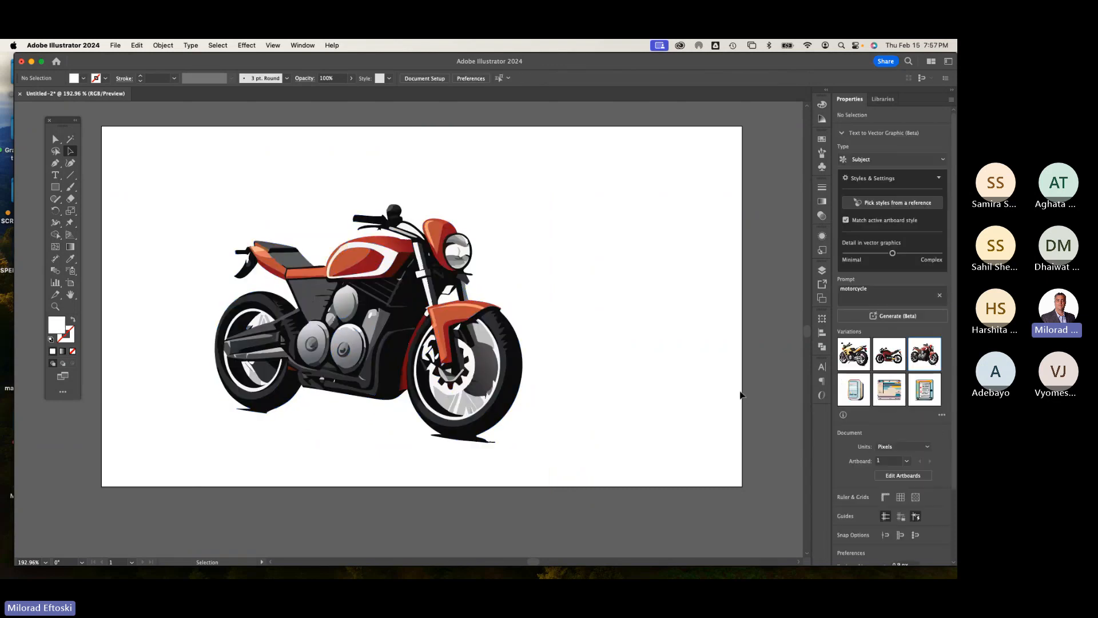
# Step: Shift the motorcycle graphic right, toggling Outline view on and off to inspect its paths
pyautogui.press('super+y')
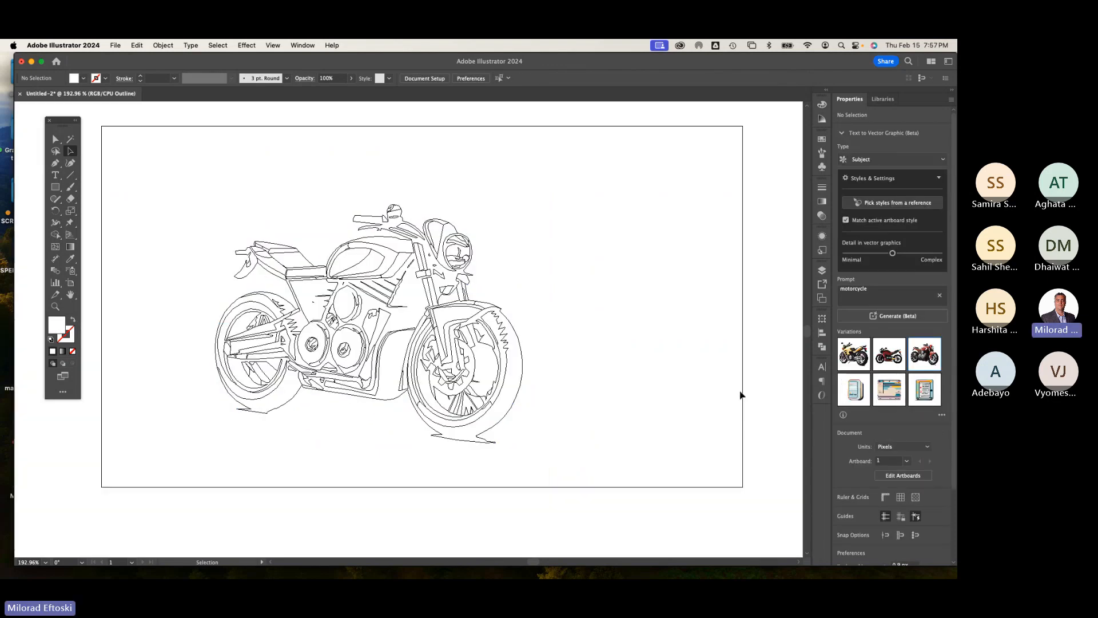
pyautogui.press('super+y')
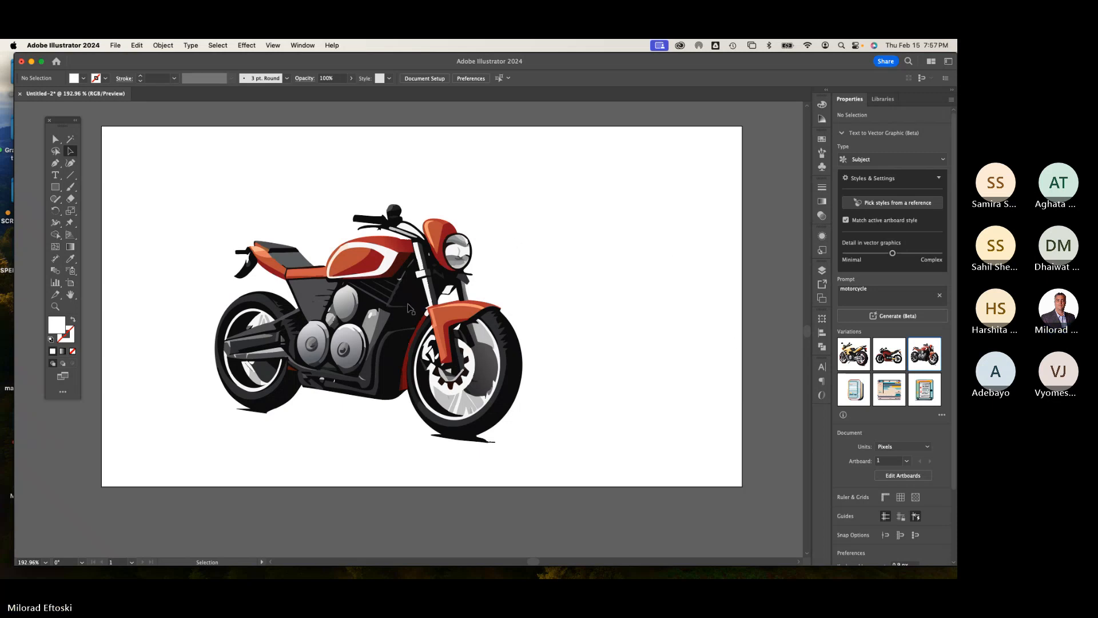
pyautogui.moveTo(396, 308); pyautogui.dragTo(485, 306)
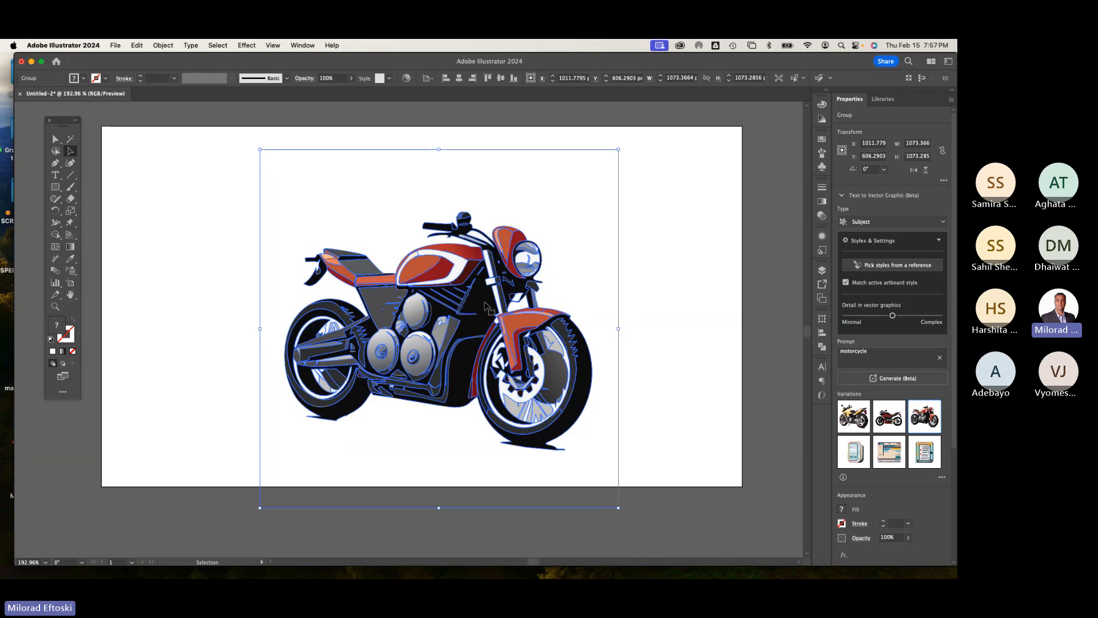
pyautogui.press('super+y')
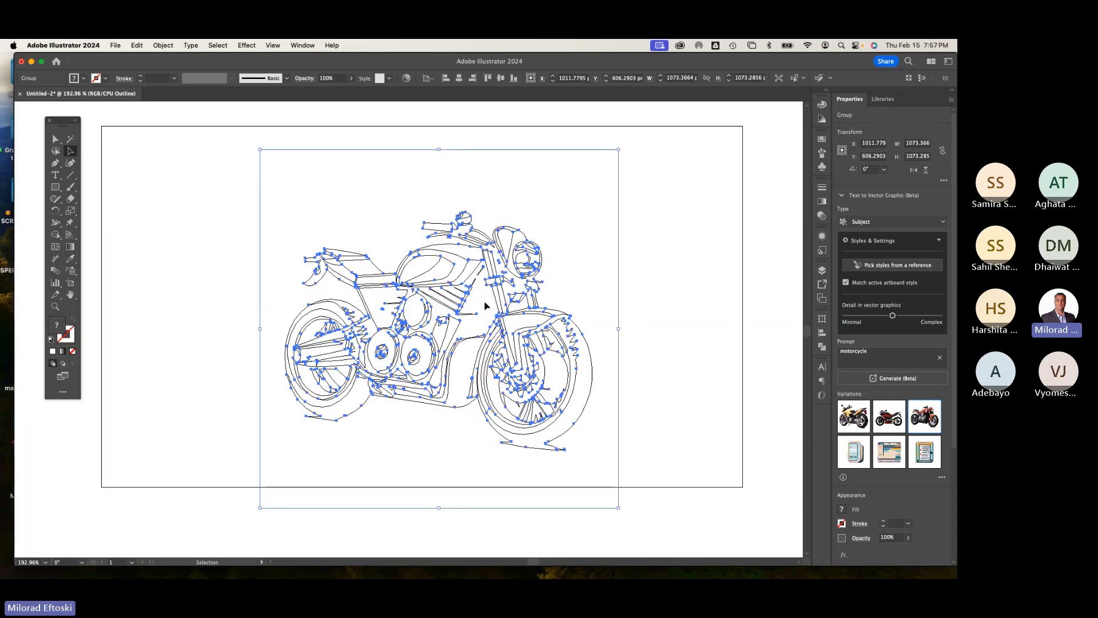
pyautogui.press('super+y')
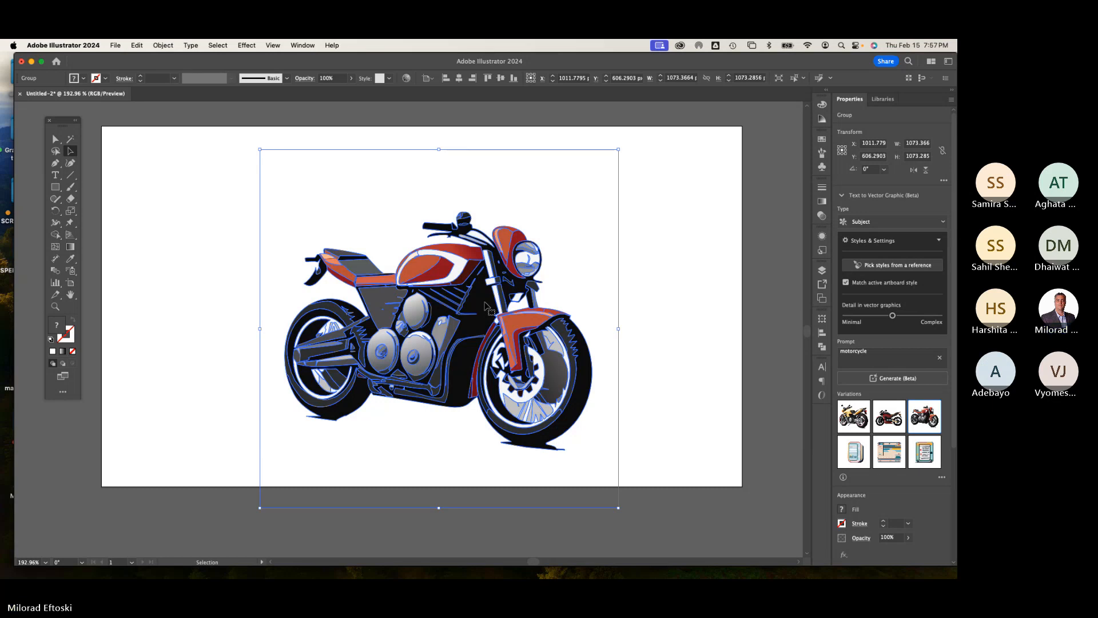
# Step: Delete the motorcycle graphic from the artboard
pyautogui.click(655, 270)
pyautogui.click(493, 261)
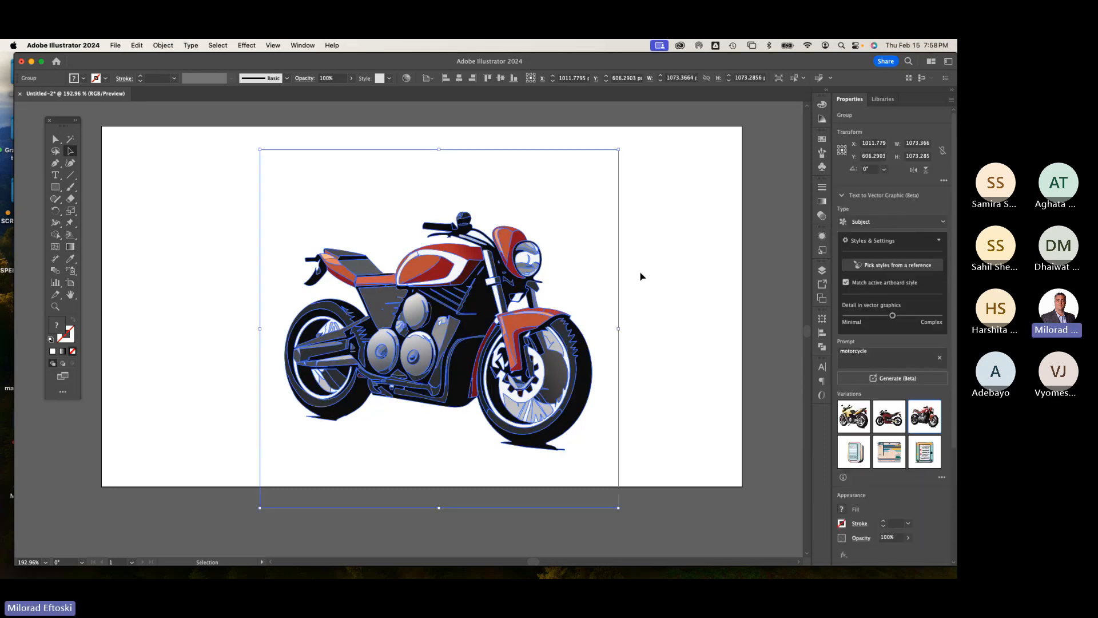
pyautogui.press('Delete')
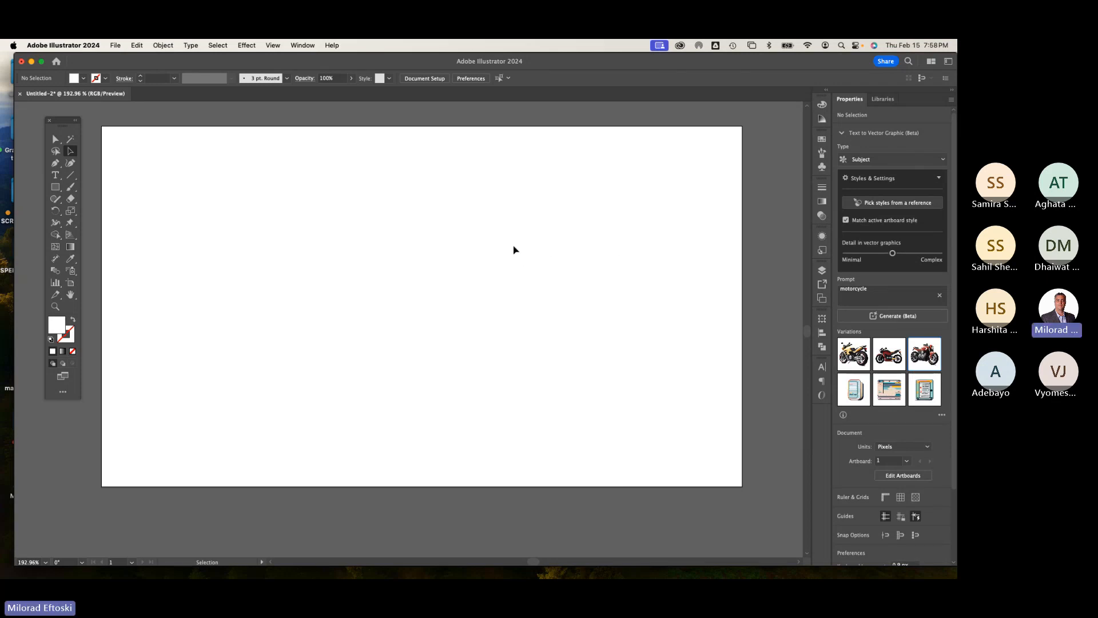
# Step: Generate a vector graphic from the prompt banana
pyautogui.click(858, 299)
pyautogui.press('super+a')
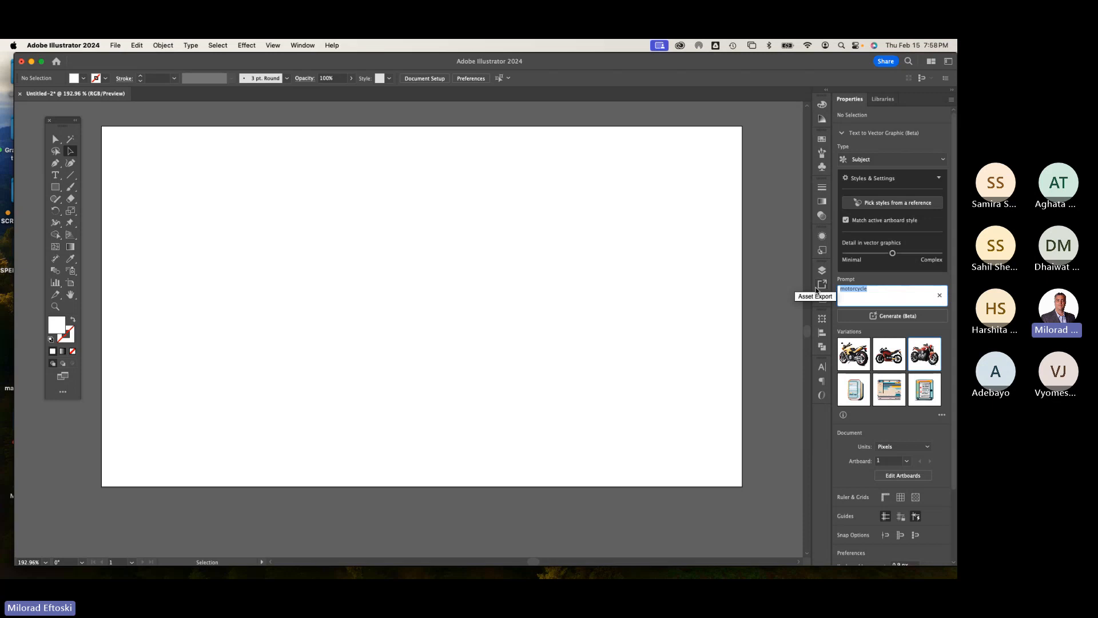
pyautogui.write('anana')
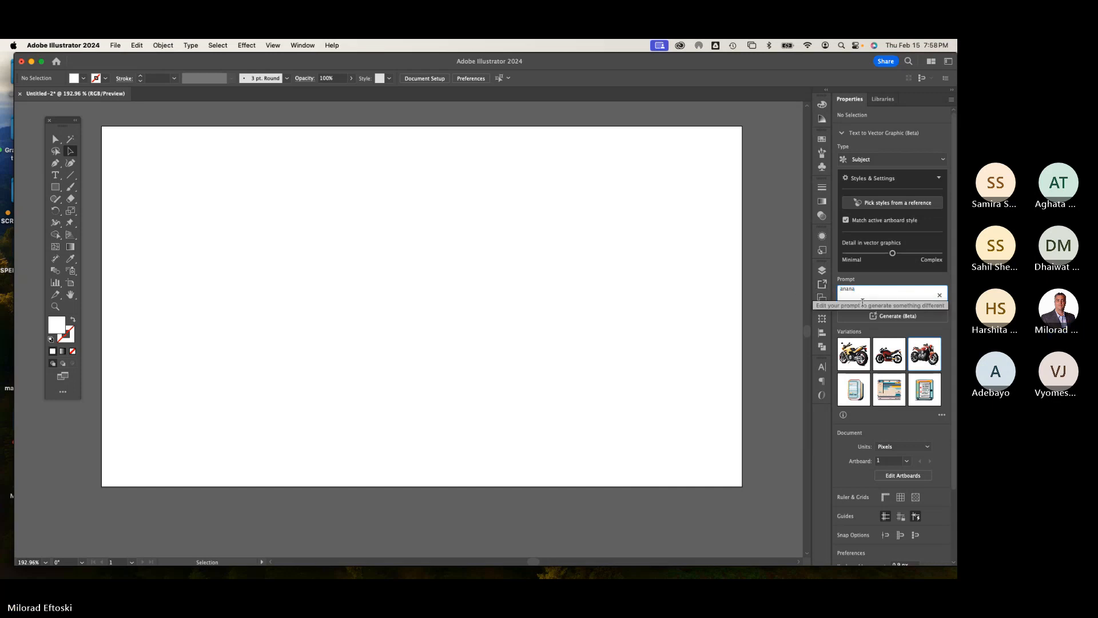
pyautogui.press('Return')
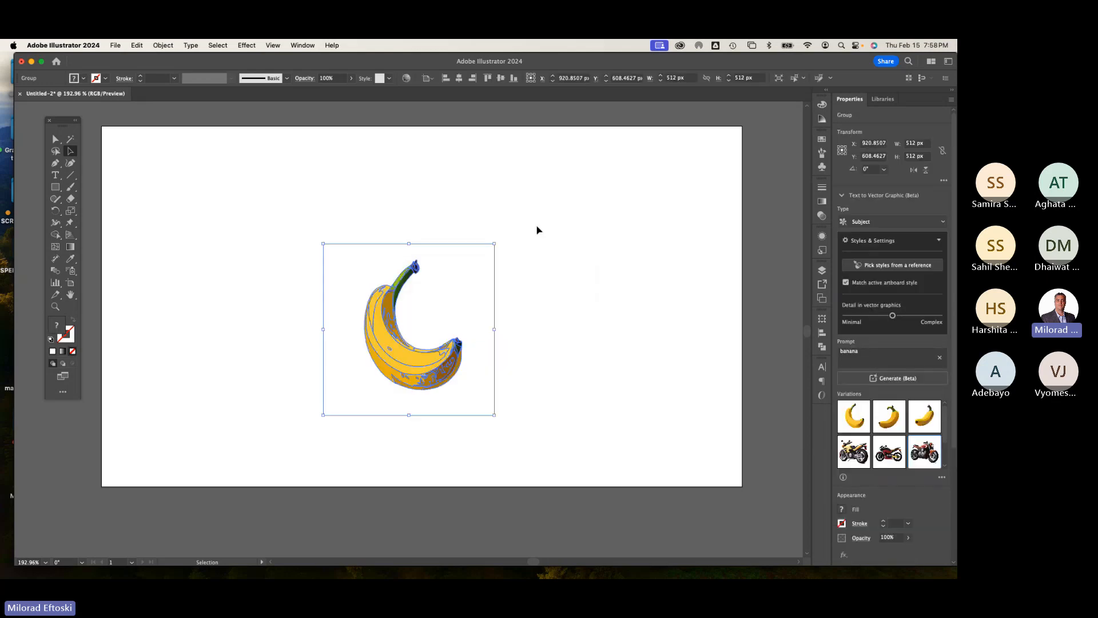
# Step: Move the banana graphic left and swap it for the second variation
pyautogui.click(537, 231)
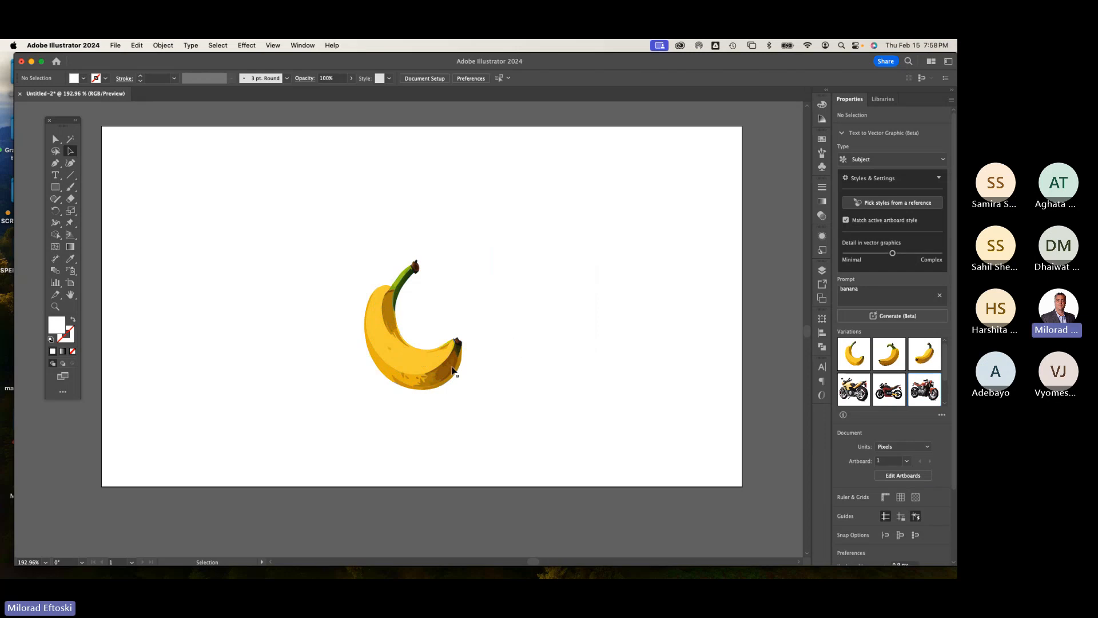
pyautogui.moveTo(453, 370); pyautogui.dragTo(410, 354)
pyautogui.click(889, 415)
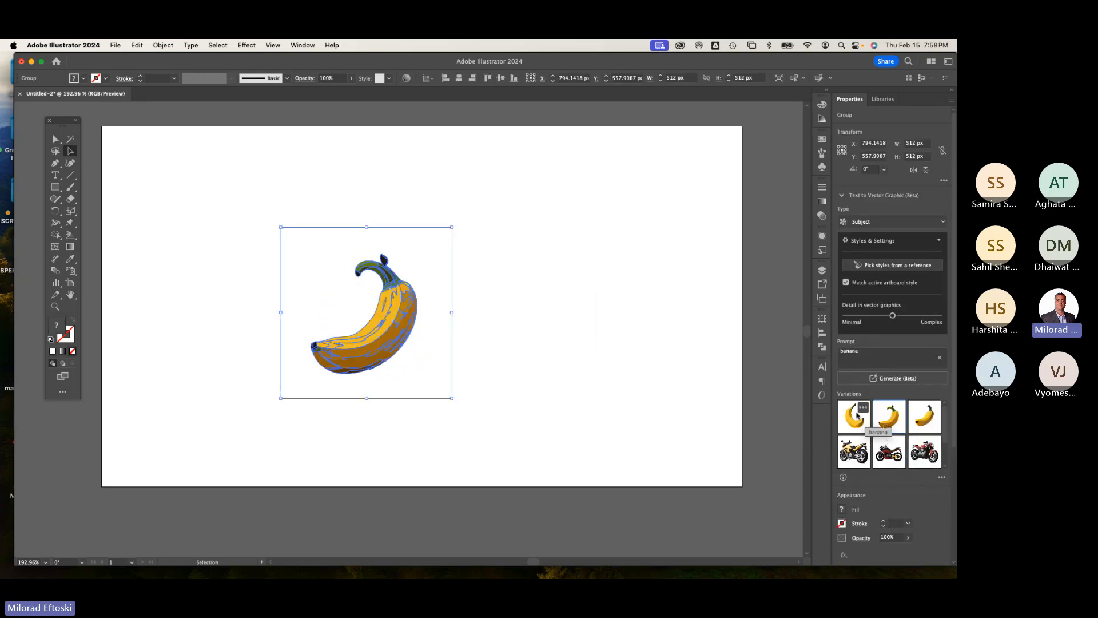
pyautogui.click(764, 390)
# Step: Swap the banana graphic for the third variation and then back to the first
pyautogui.click(417, 342)
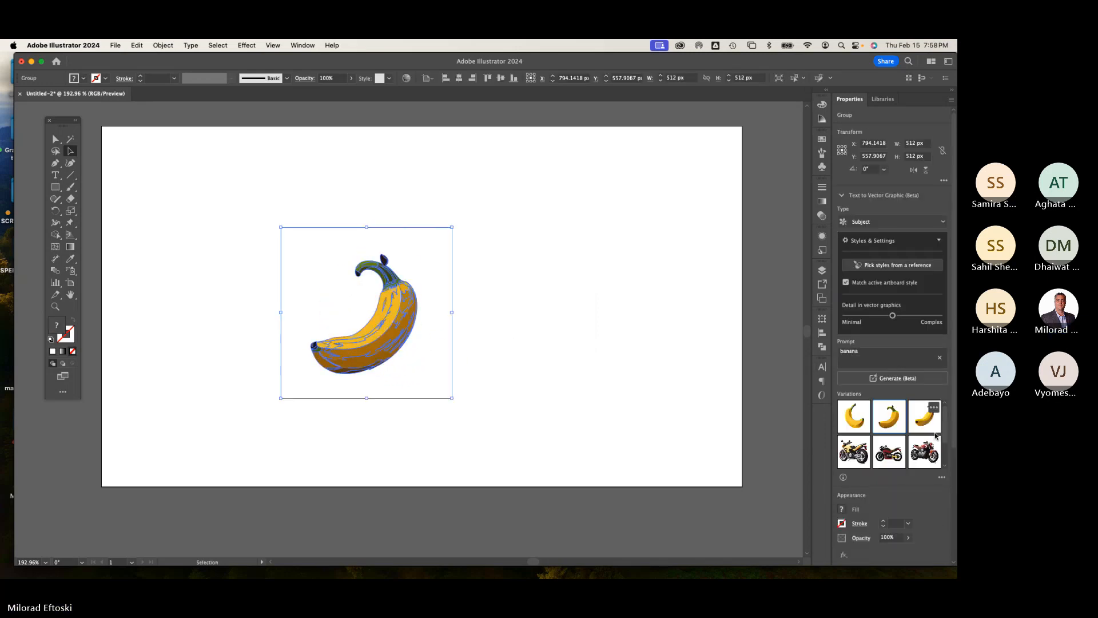
pyautogui.click(931, 427)
pyautogui.click(648, 381)
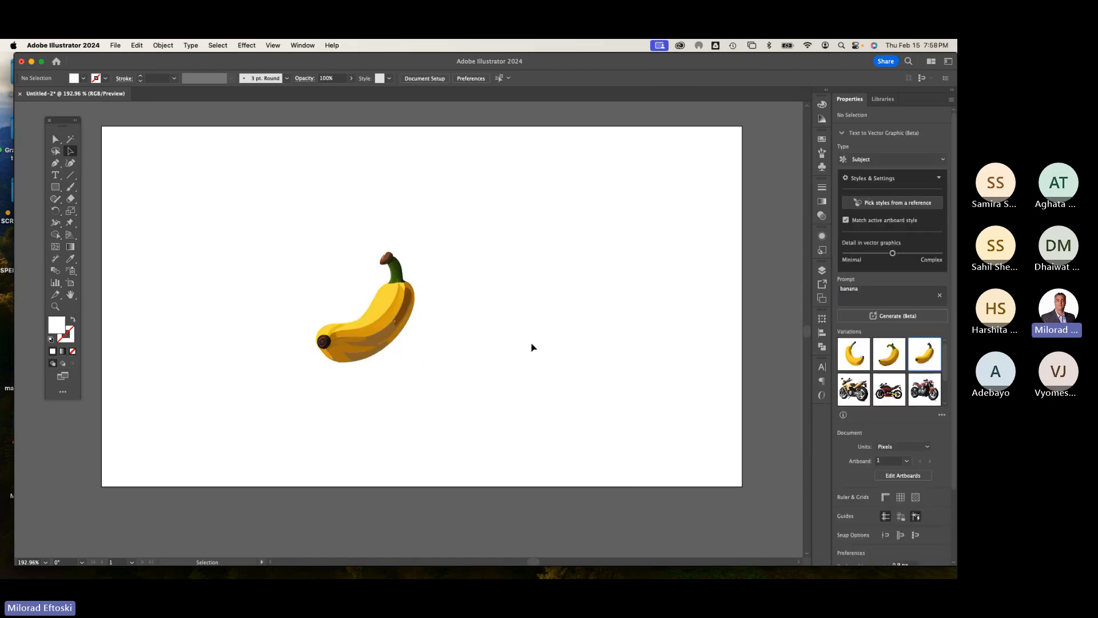
pyautogui.click(389, 326)
pyautogui.click(854, 416)
pyautogui.click(604, 349)
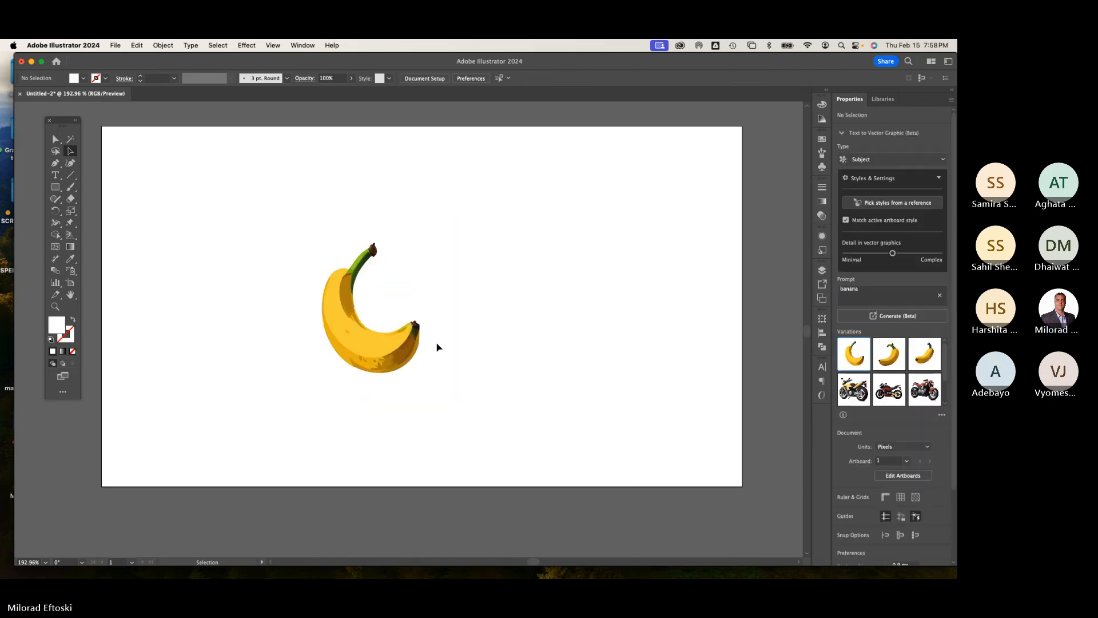
# Step: Zoom in to inspect the banana graphic, toggling Outline view on and off
pyautogui.scroll(5, 351, 343)
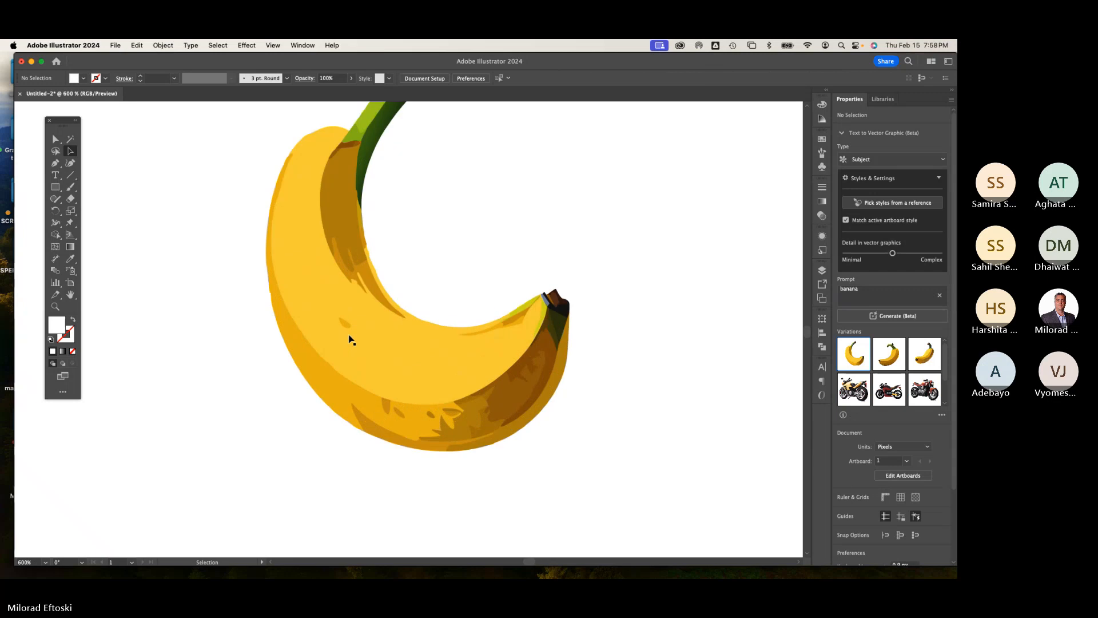
pyautogui.scroll(-2, 352, 340)
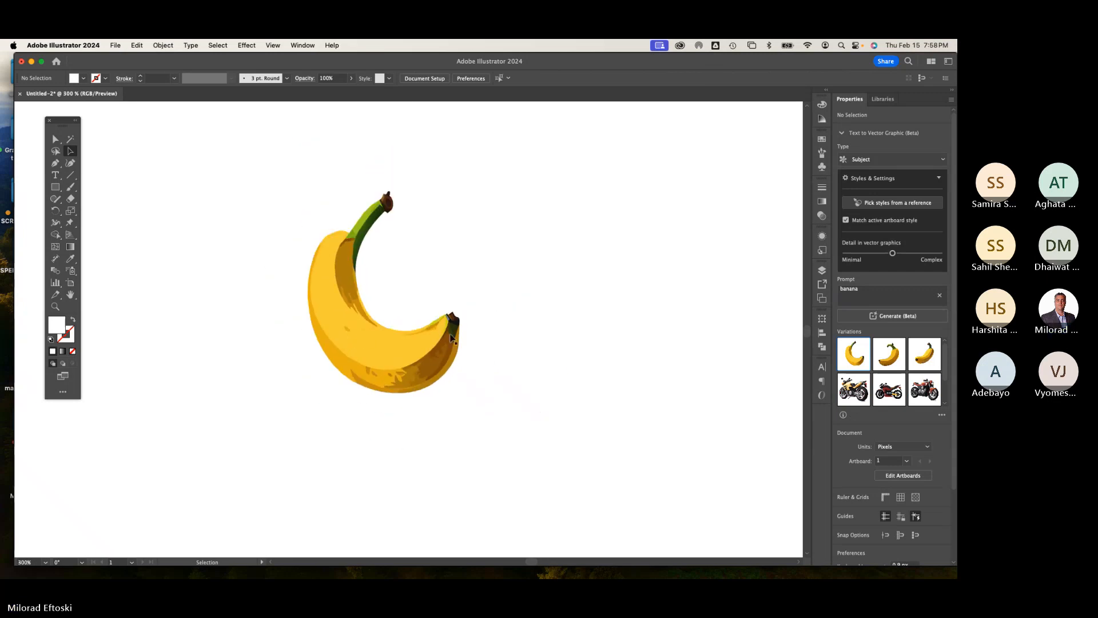
pyautogui.press('super+y')
pyautogui.press('super+y')
pyautogui.press('super+minus')
pyautogui.press('super+minus')
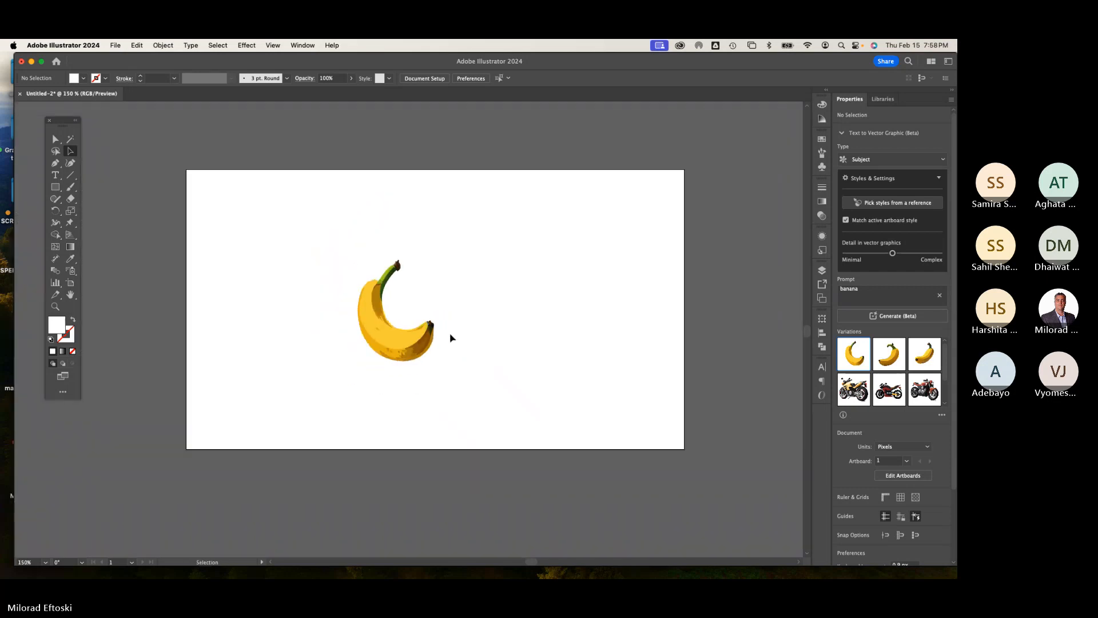
# Step: Delete the banana graphic from the artboard
pyautogui.click(409, 342)
pyautogui.press('Delete')
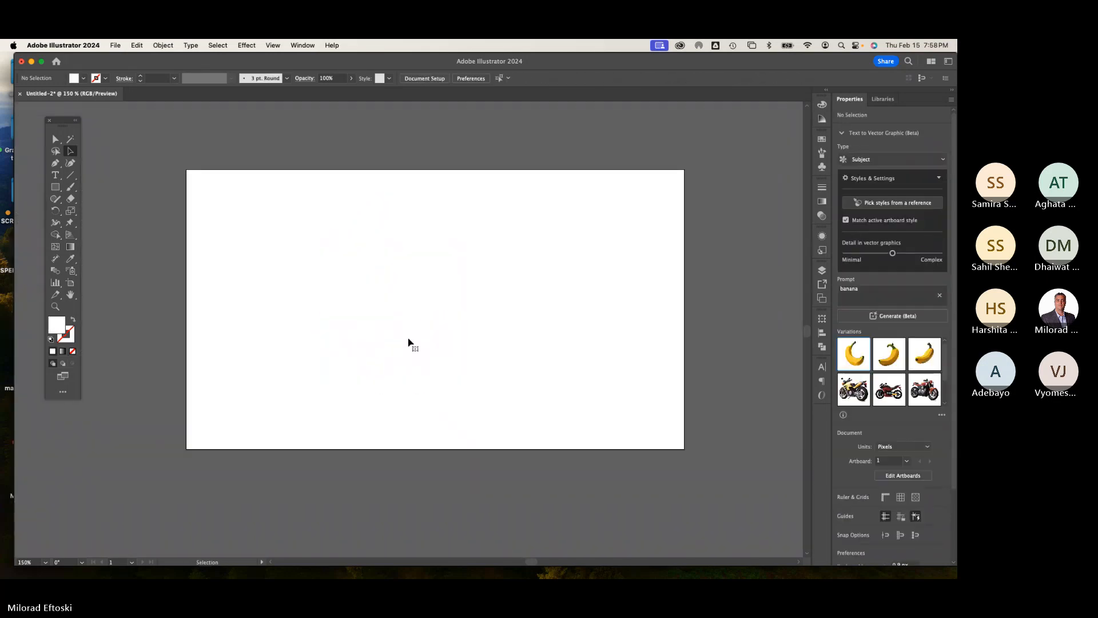
pyautogui.hotkey('shift', '=')
pyautogui.press('super+equal')
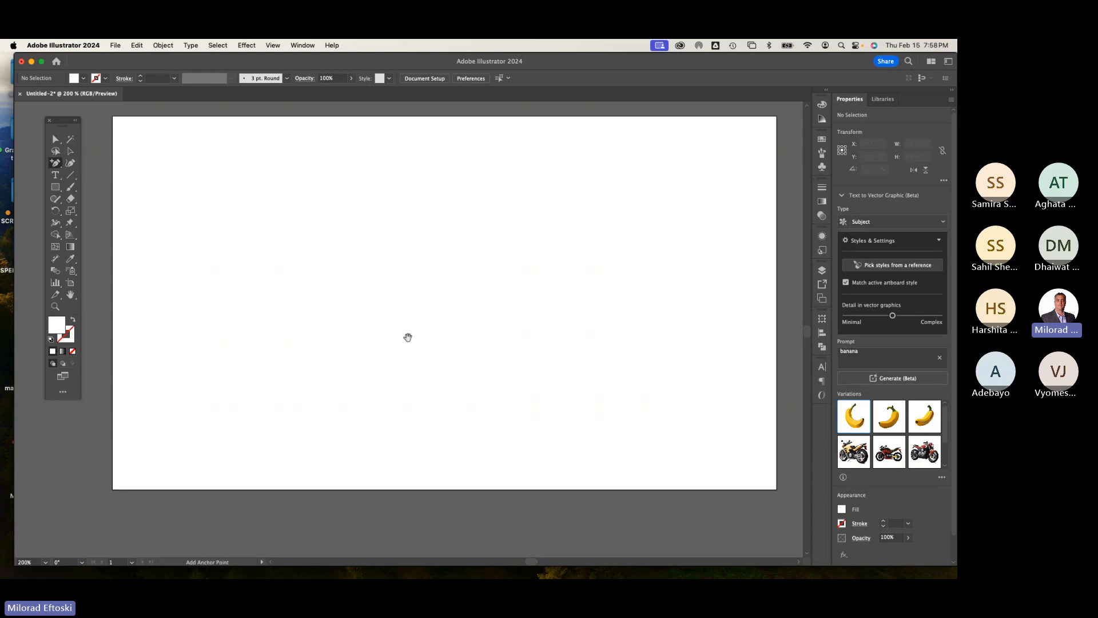
pyautogui.moveTo(428, 332); pyautogui.dragTo(414, 334)
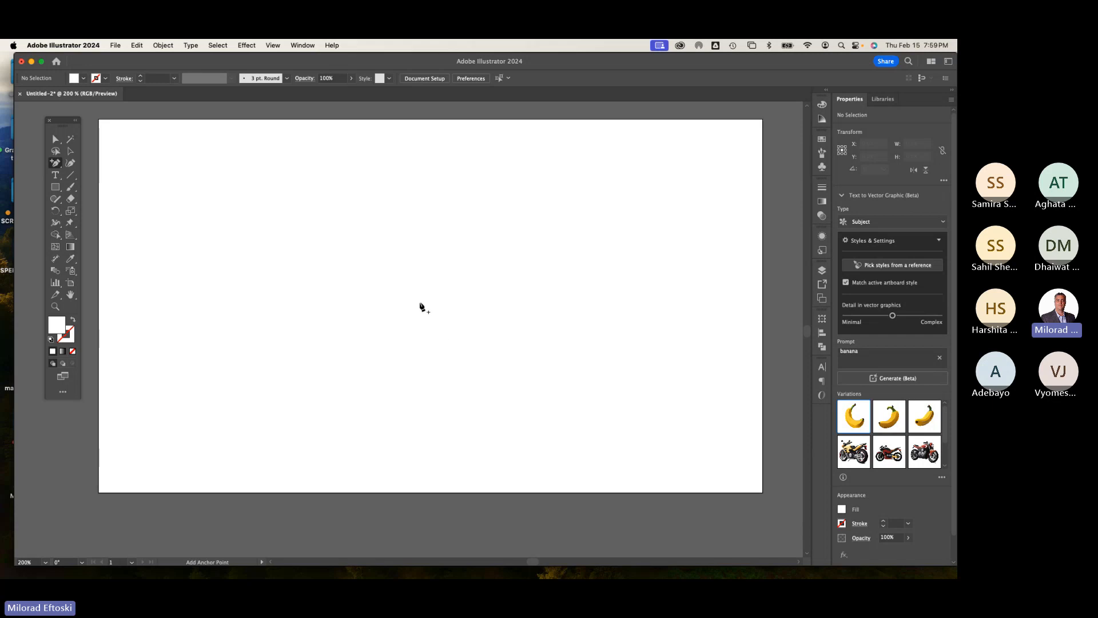
# Step: Draw a circle about 481 px wide near the artboard's left side with the Ellipse tool
pyautogui.click(59, 191)
pyautogui.click(124, 212)
pyautogui.moveTo(155, 203); pyautogui.dragTo(319, 331)
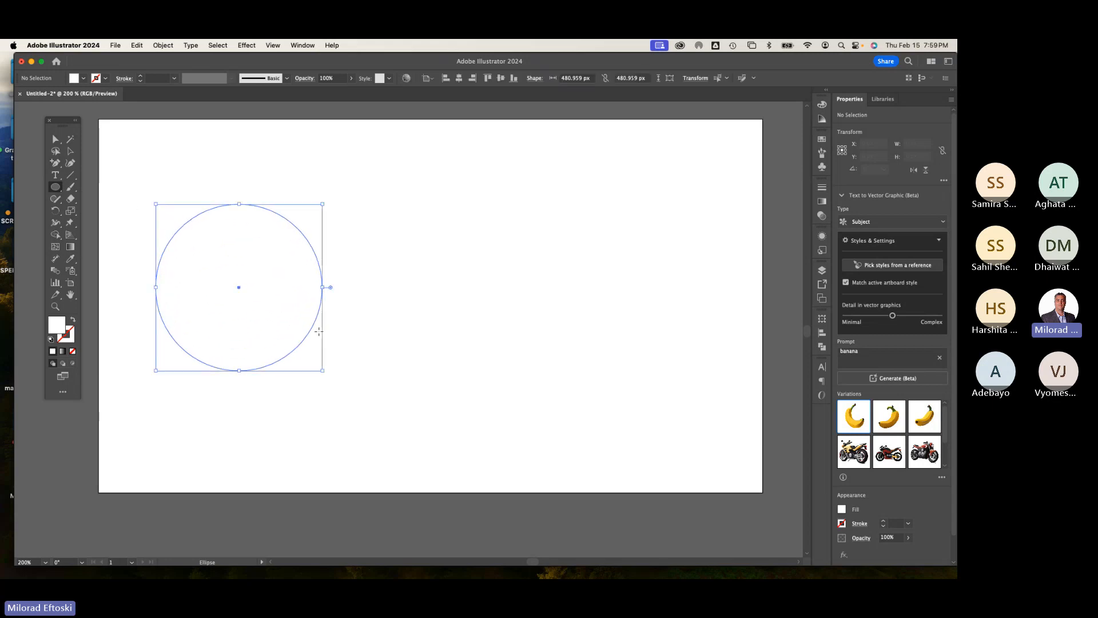
# Step: Reset the circle to the default white fill and black stroke and nudge it slightly
pyautogui.press('v')
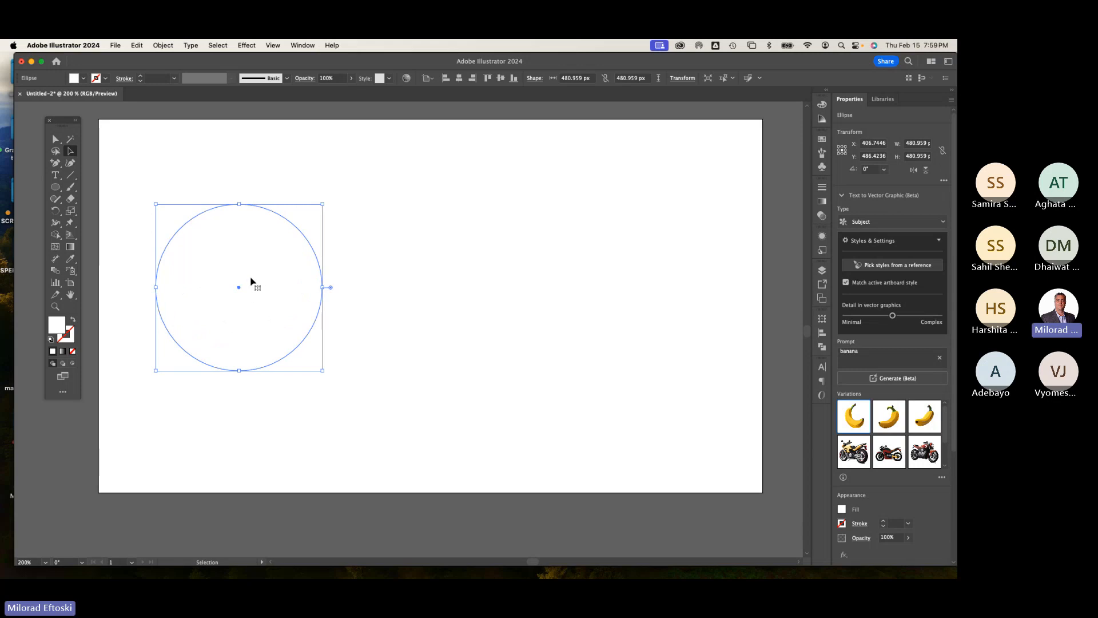
pyautogui.press('d')
pyautogui.moveTo(247, 277); pyautogui.dragTo(282, 278)
pyautogui.click(385, 267)
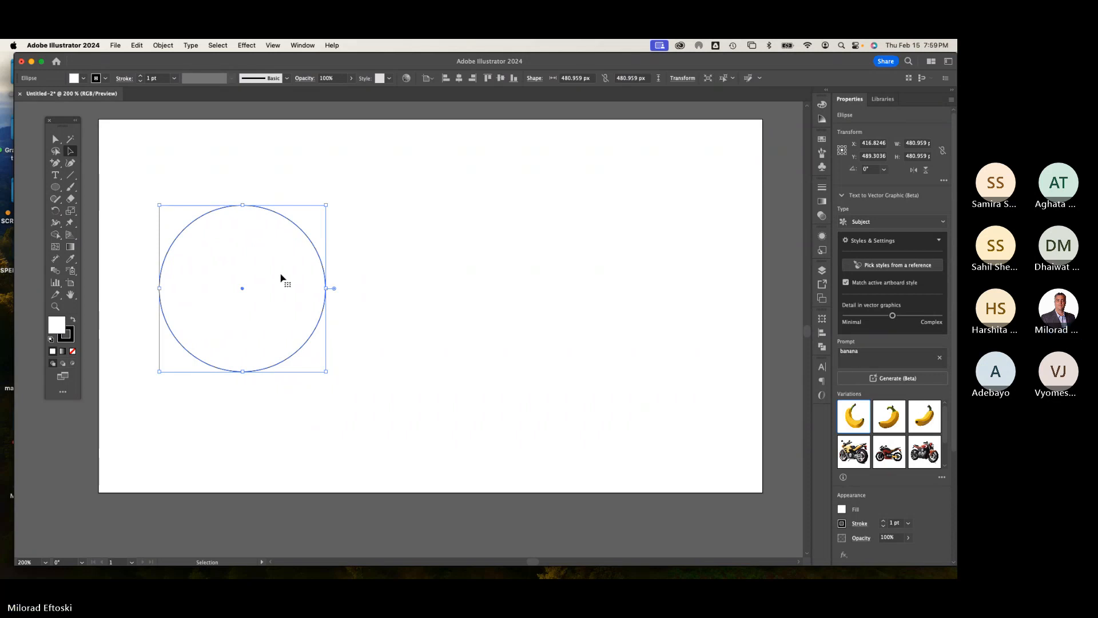
# Step: Duplicate the circle twice to the right, making a row of three evenly spaced circles
pyautogui.moveTo(281, 278); pyautogui.dragTo(473, 288)
pyautogui.moveTo(482, 288); pyautogui.dragTo(473, 290)
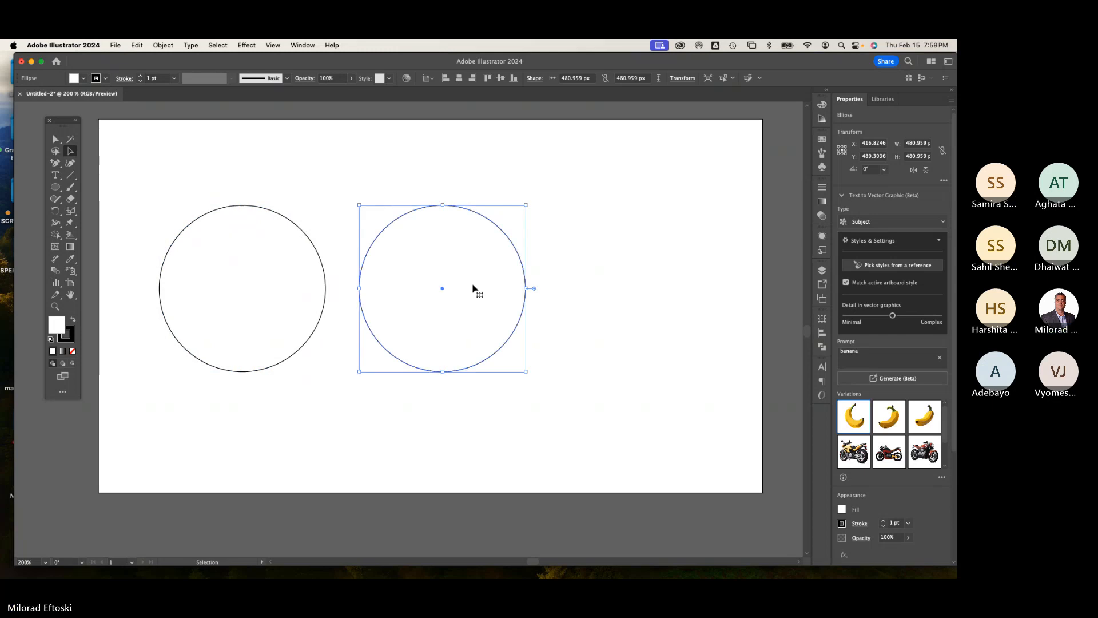
pyautogui.press('super+d')
pyautogui.click(461, 186)
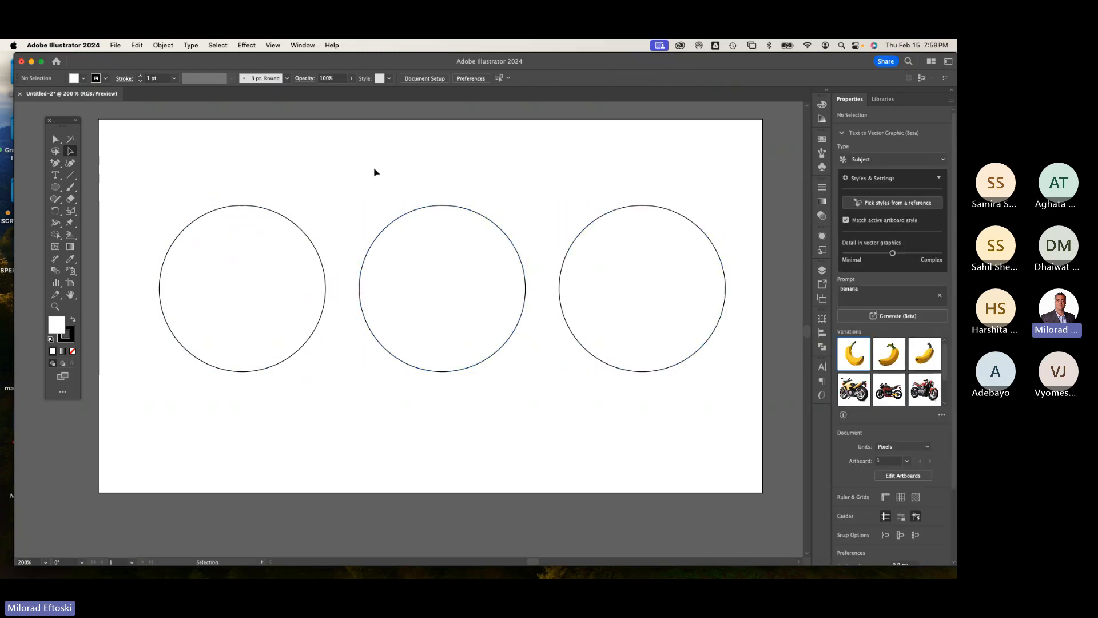
# Step: Select the left circle and fill it with a radial gradient
pyautogui.moveTo(229, 169); pyautogui.dragTo(633, 411)
pyautogui.click(633, 411)
pyautogui.click(288, 318)
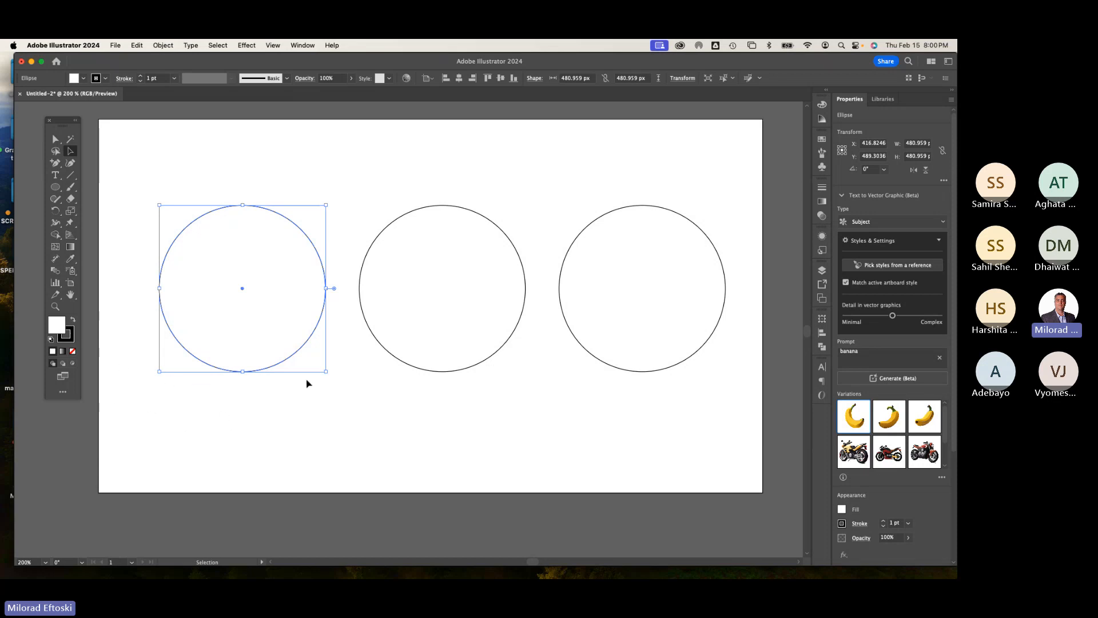
pyautogui.moveTo(196, 321); pyautogui.dragTo(192, 336)
pyautogui.press('super+z')
pyautogui.click(62, 353)
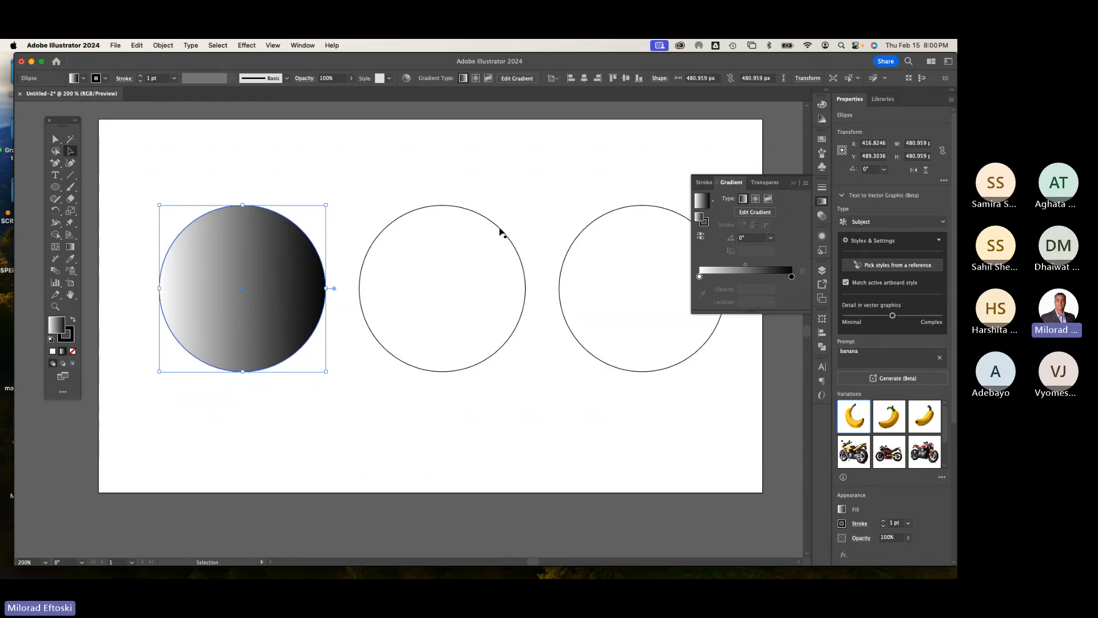
pyautogui.click(755, 200)
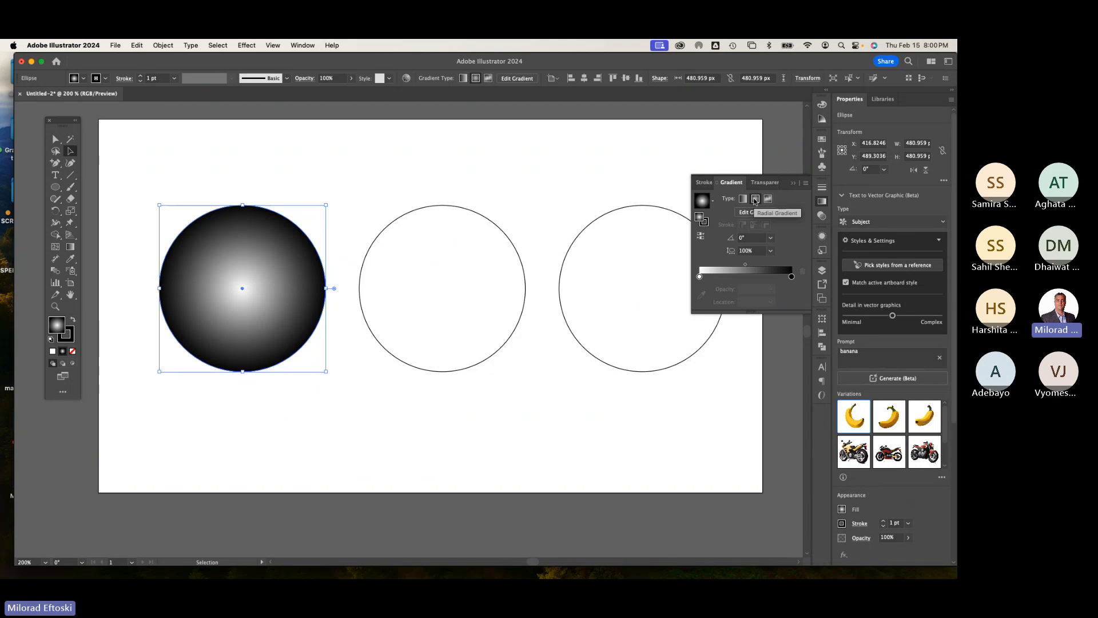
# Step: Reposition the left circle's radial gradient origin and end stop with the Gradient tool
pyautogui.click(71, 251)
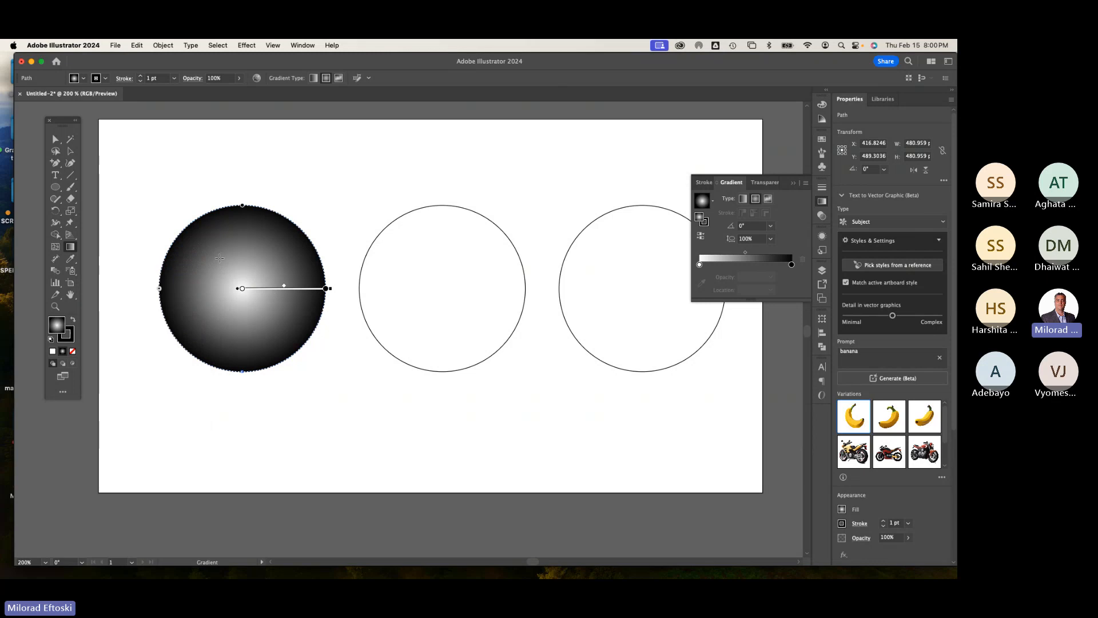
pyautogui.moveTo(215, 263)
pyautogui.mouseDown()
pyautogui.moveTo(252, 307)
pyautogui.moveTo(269, 385)
pyautogui.moveTo(285, 396)
pyautogui.mouseUp()
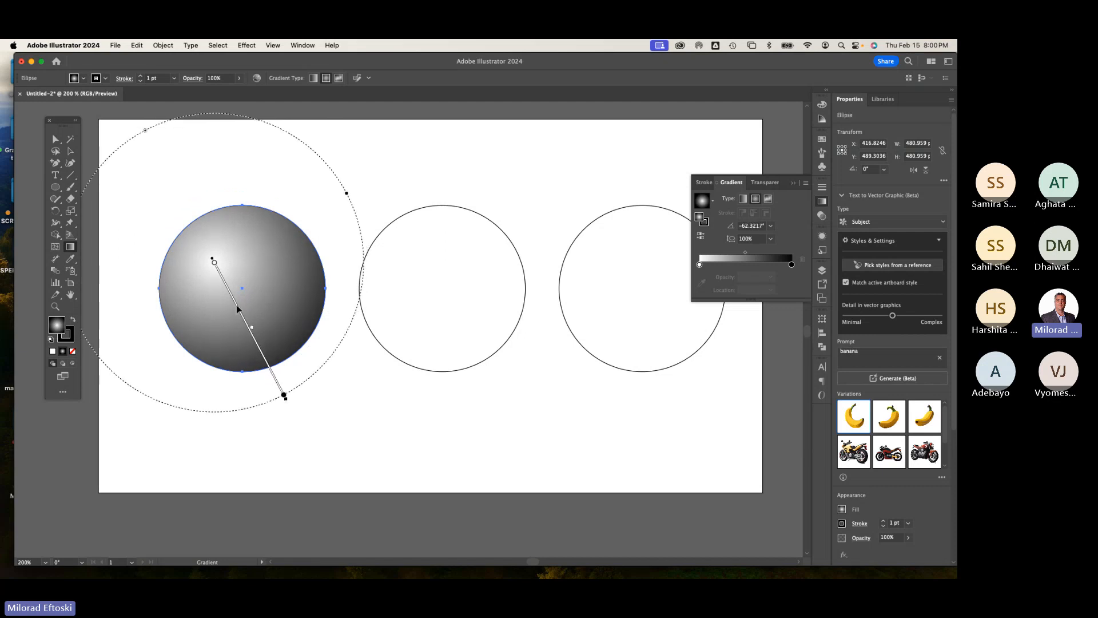
pyautogui.moveTo(239, 312)
pyautogui.mouseDown()
pyautogui.moveTo(265, 333)
pyautogui.moveTo(267, 310)
pyautogui.mouseUp()
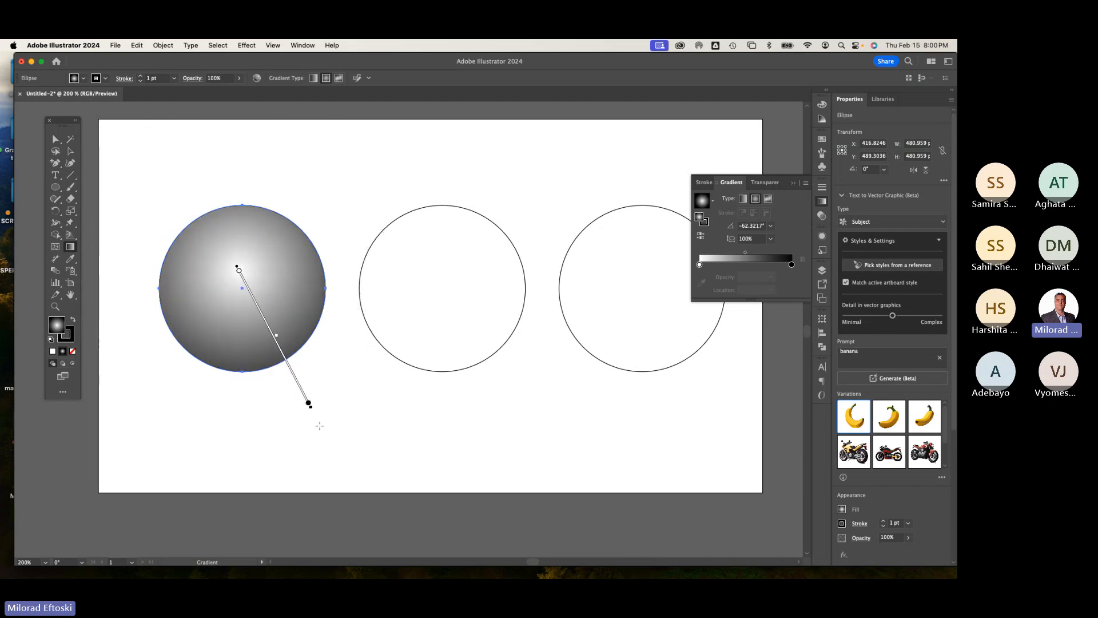
pyautogui.moveTo(313, 410)
pyautogui.mouseDown()
pyautogui.moveTo(286, 419)
pyautogui.moveTo(326, 403)
pyautogui.mouseUp()
pyautogui.click(322, 395)
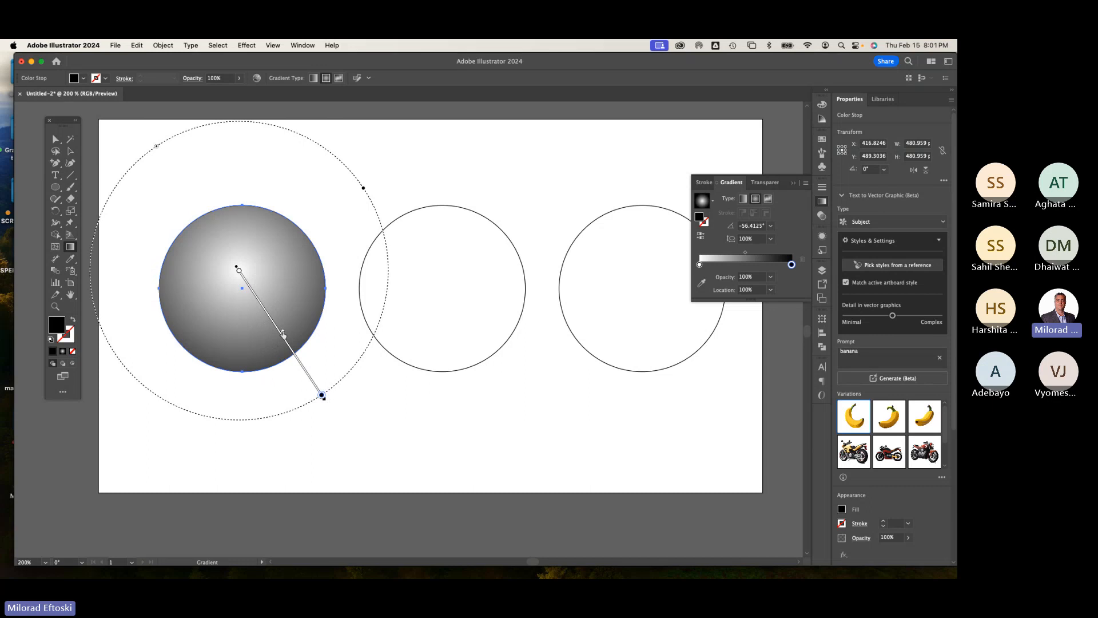
pyautogui.moveTo(282, 331)
pyautogui.mouseDown()
pyautogui.moveTo(265, 309)
pyautogui.moveTo(297, 361)
pyautogui.moveTo(289, 340)
pyautogui.mouseUp()
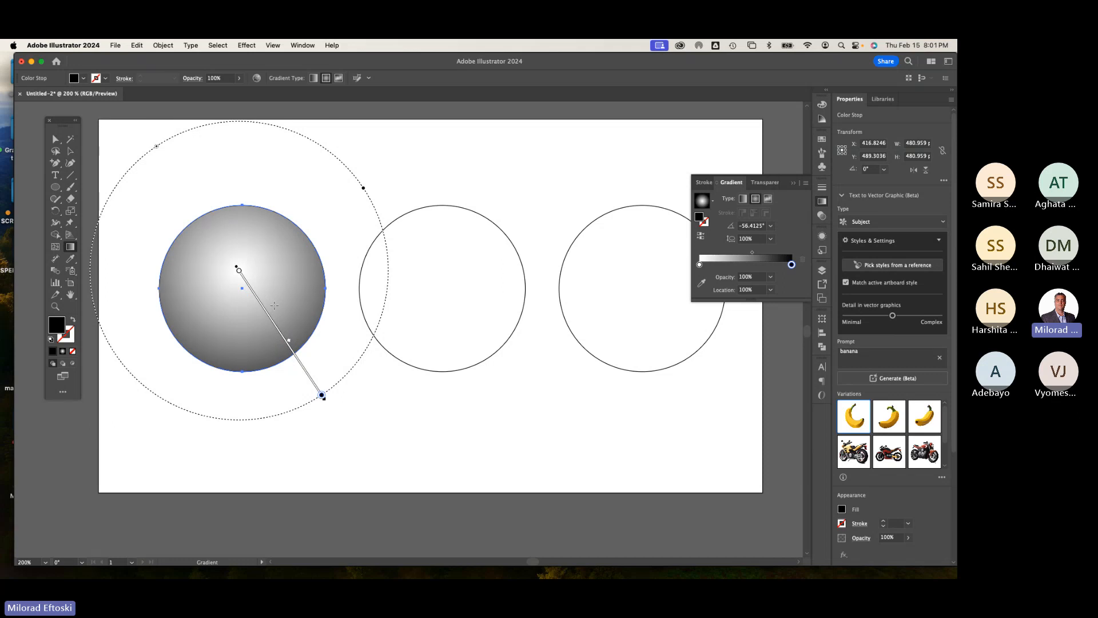
pyautogui.click(69, 151)
pyautogui.click(137, 180)
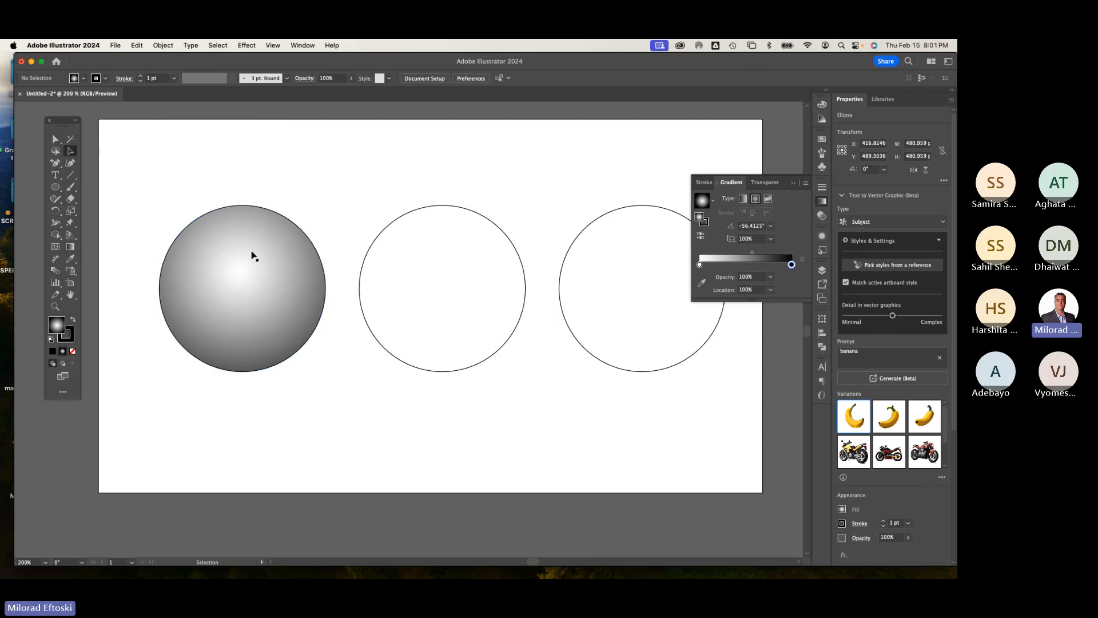
# Step: Reset the left circle's gradient by switching it to linear and back to radial
pyautogui.click(261, 248)
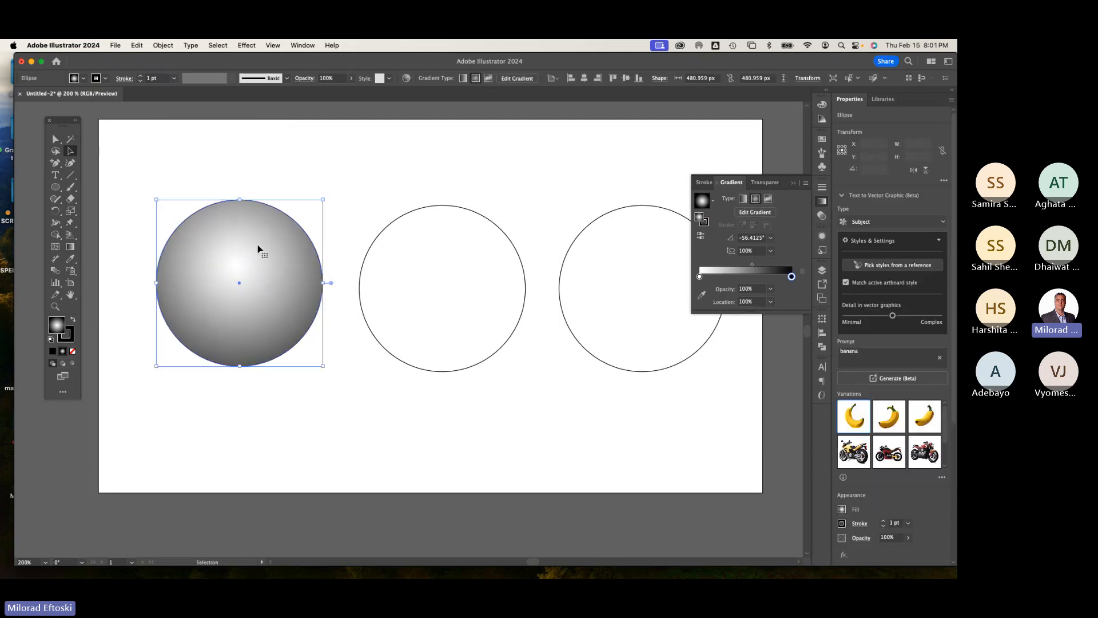
pyautogui.click(322, 182)
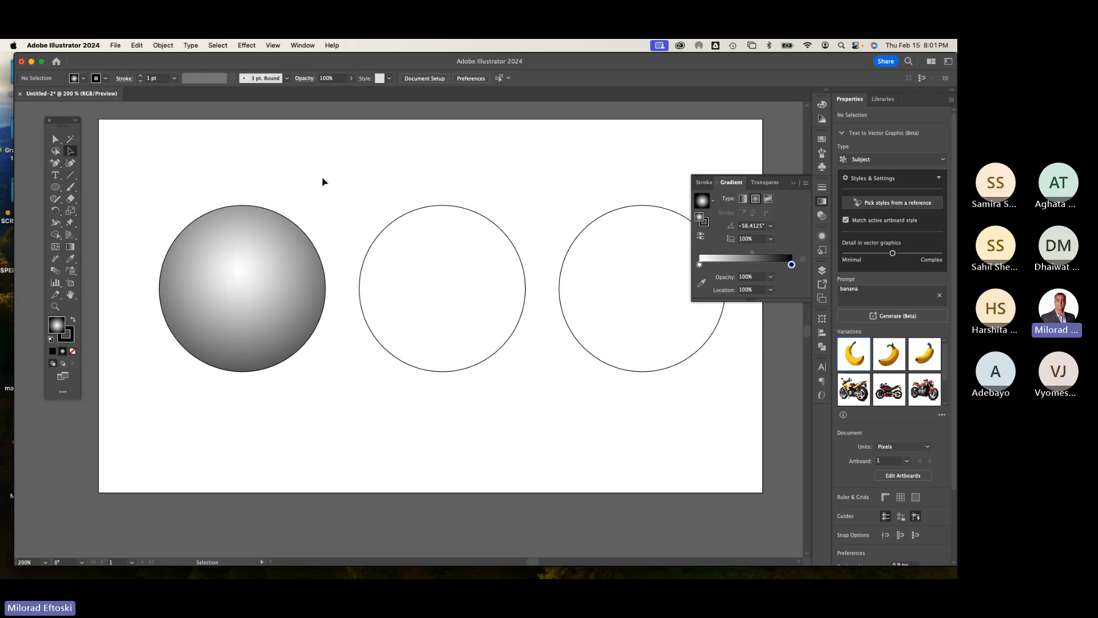
pyautogui.moveTo(388, 205); pyautogui.dragTo(457, 266)
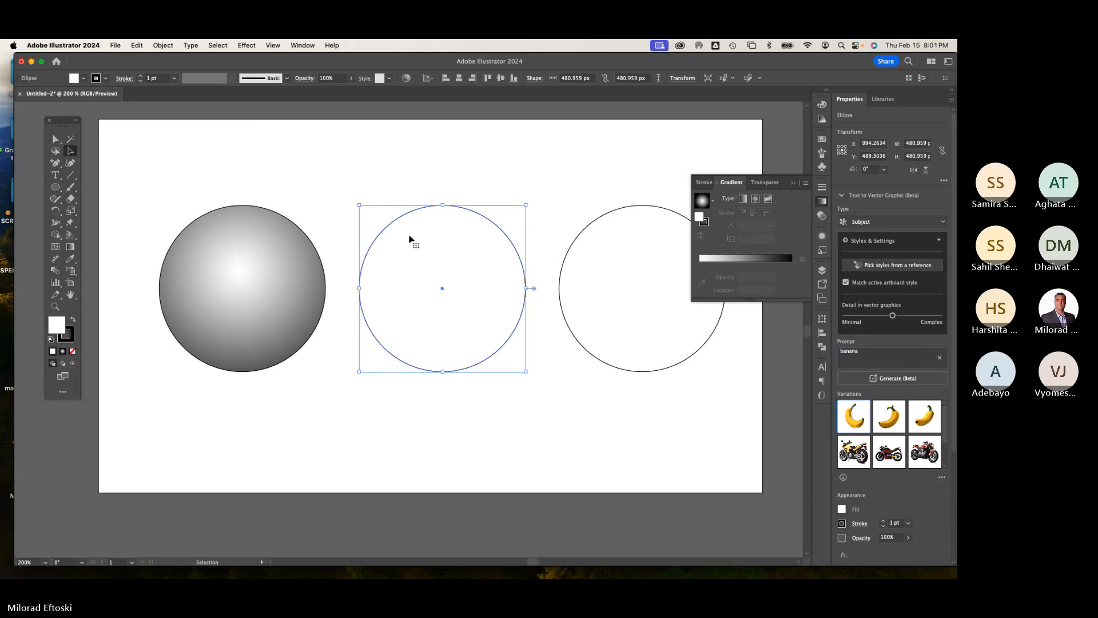
pyautogui.click(294, 248)
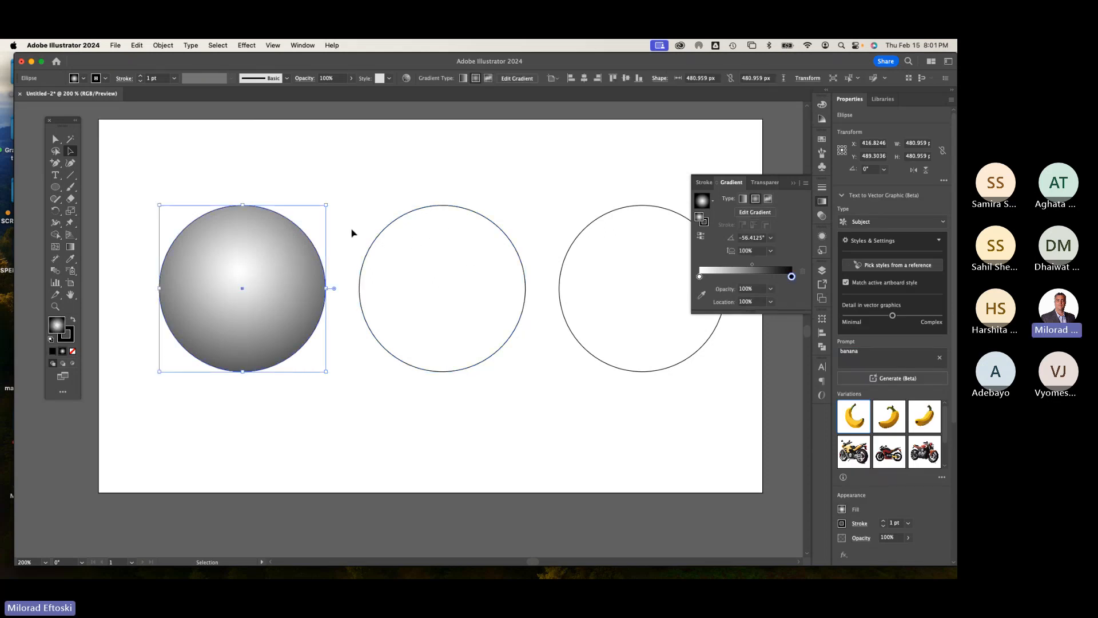
pyautogui.click(744, 198)
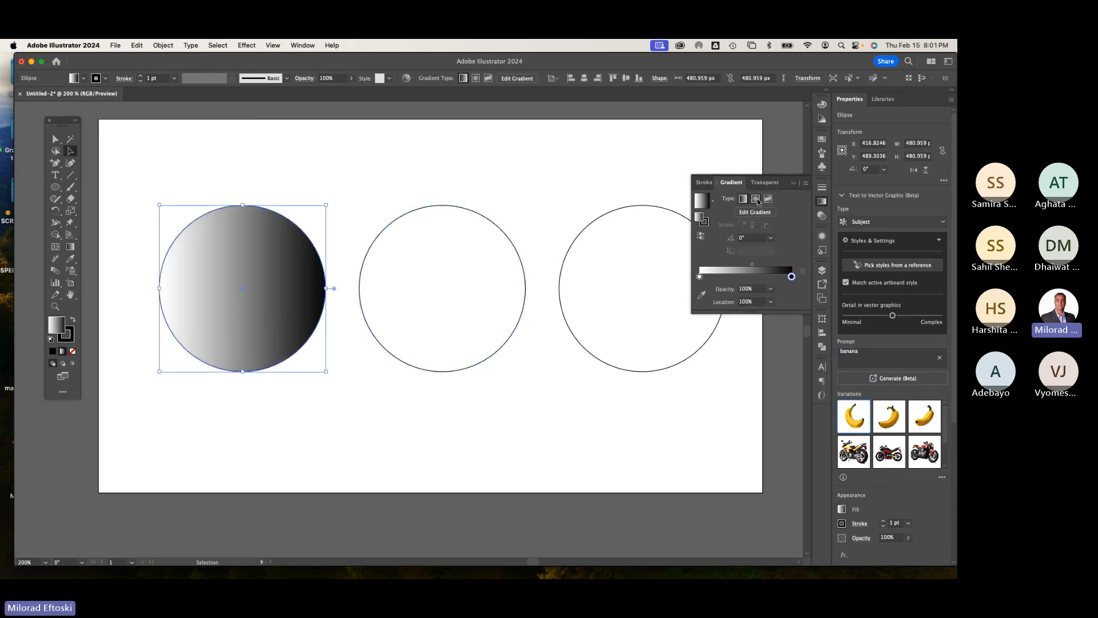
pyautogui.click(756, 199)
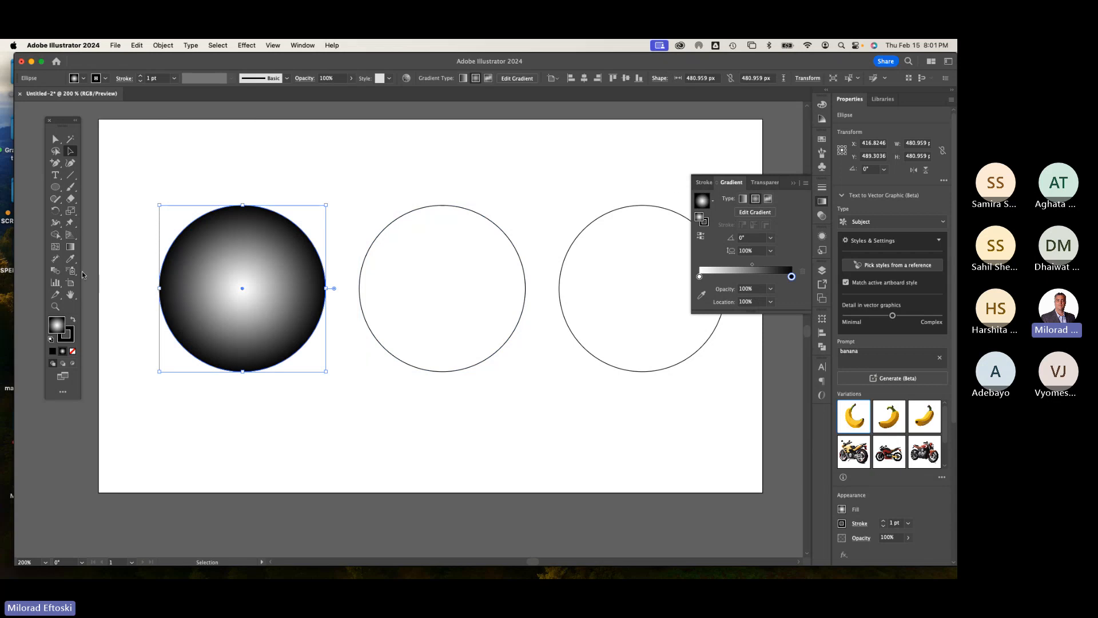
# Step: Drag the radial gradient with the Gradient tool so the highlight sits toward the left circle's left side
pyautogui.click(71, 246)
pyautogui.moveTo(224, 268); pyautogui.dragTo(288, 377)
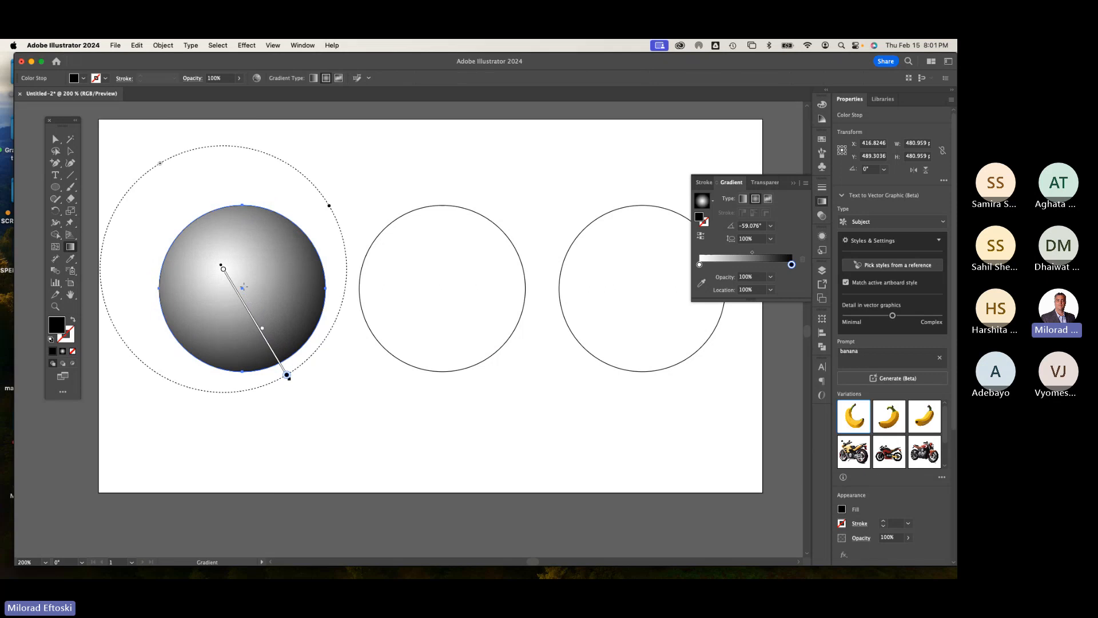
pyautogui.moveTo(275, 267); pyautogui.dragTo(210, 361)
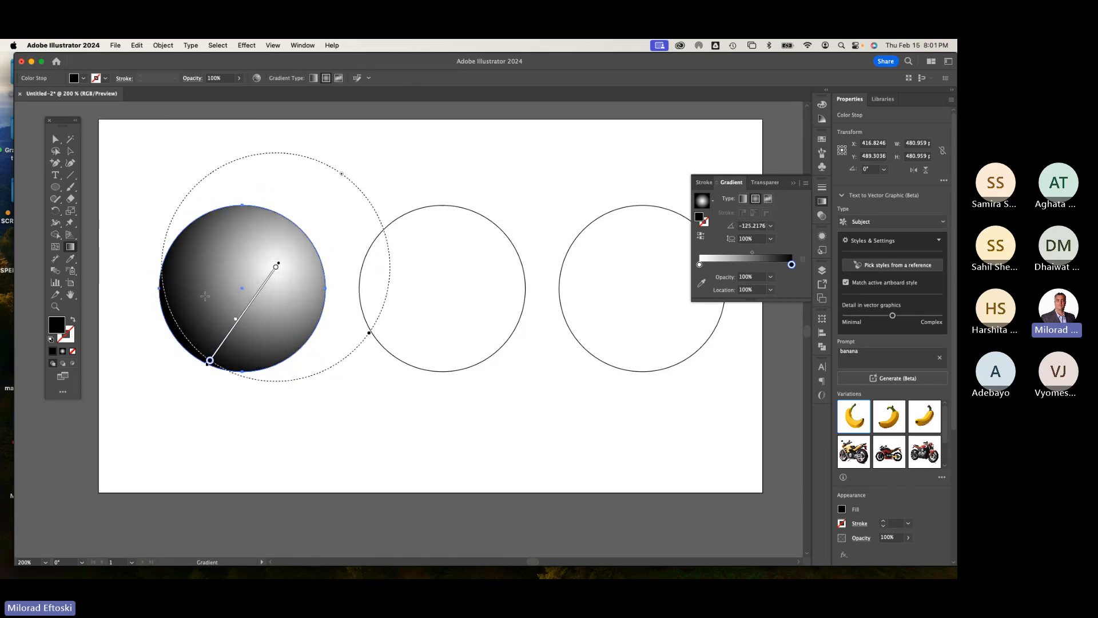
pyautogui.moveTo(206, 286); pyautogui.dragTo(288, 387)
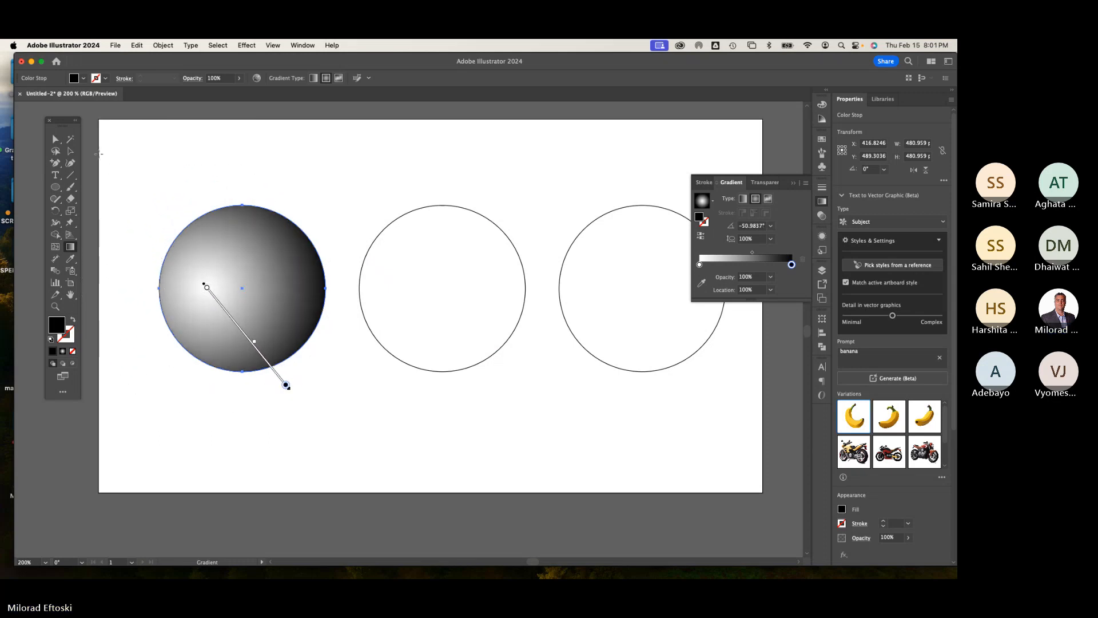
pyautogui.click(71, 153)
pyautogui.keyDown('super'); pyautogui.click(149, 154); pyautogui.keyUp('super')
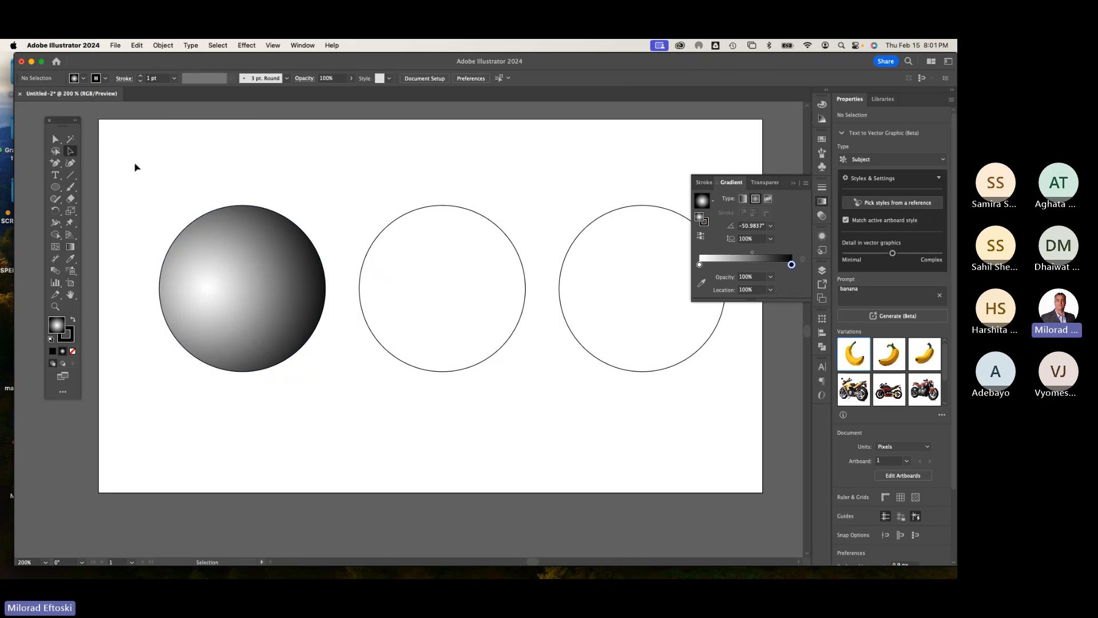
# Step: Select the middle circle and swap its fill and stroke colours to give it a black fill
pyautogui.click(450, 251)
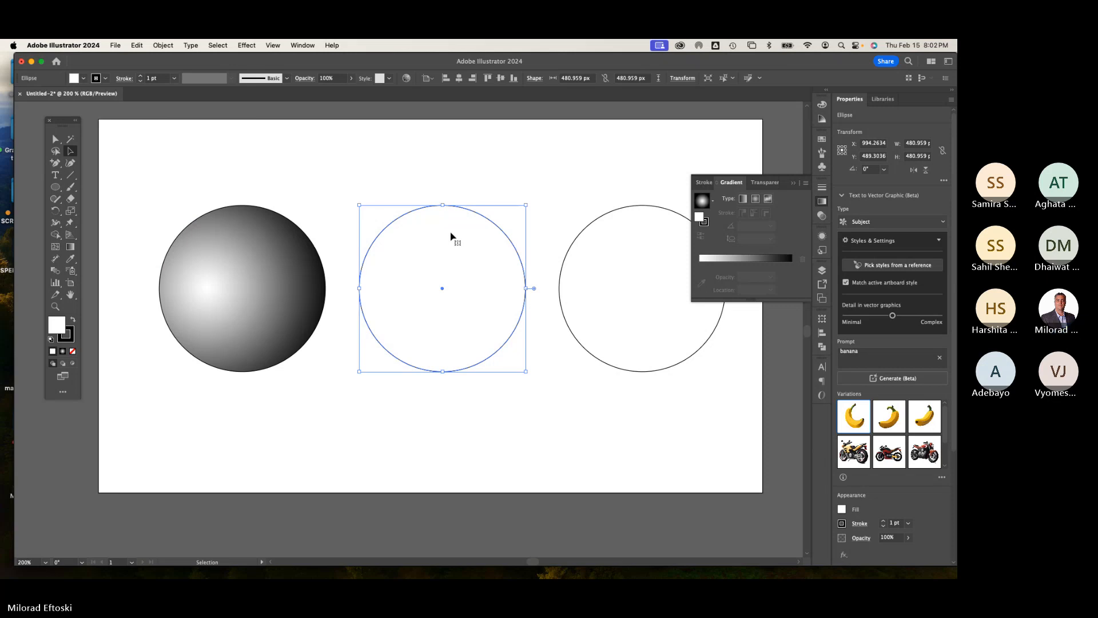
pyautogui.click(822, 201)
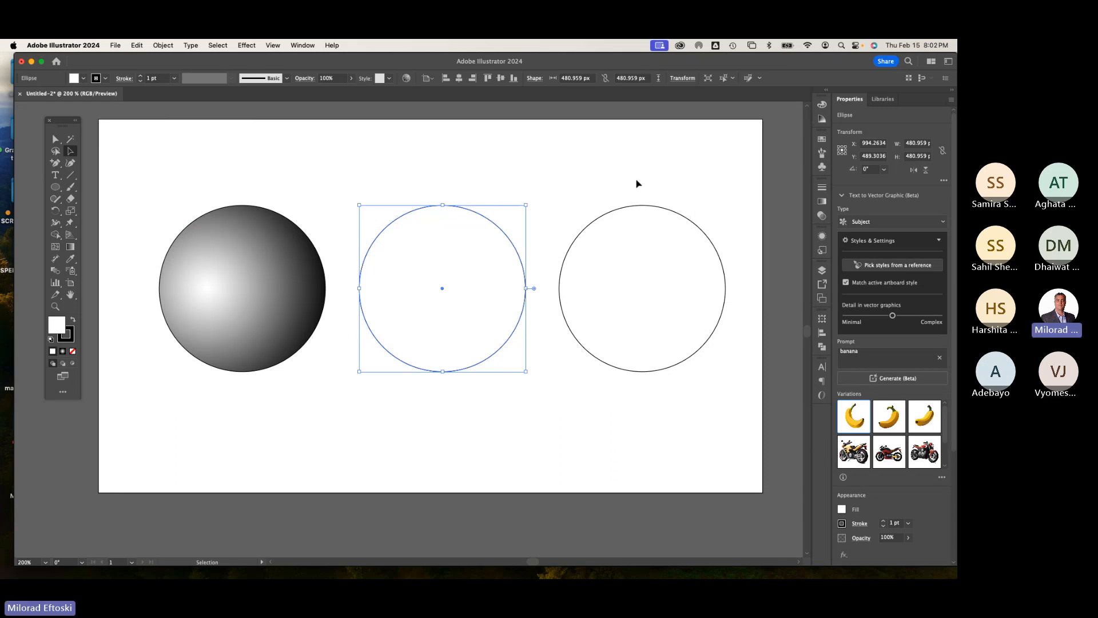
pyautogui.click(636, 183)
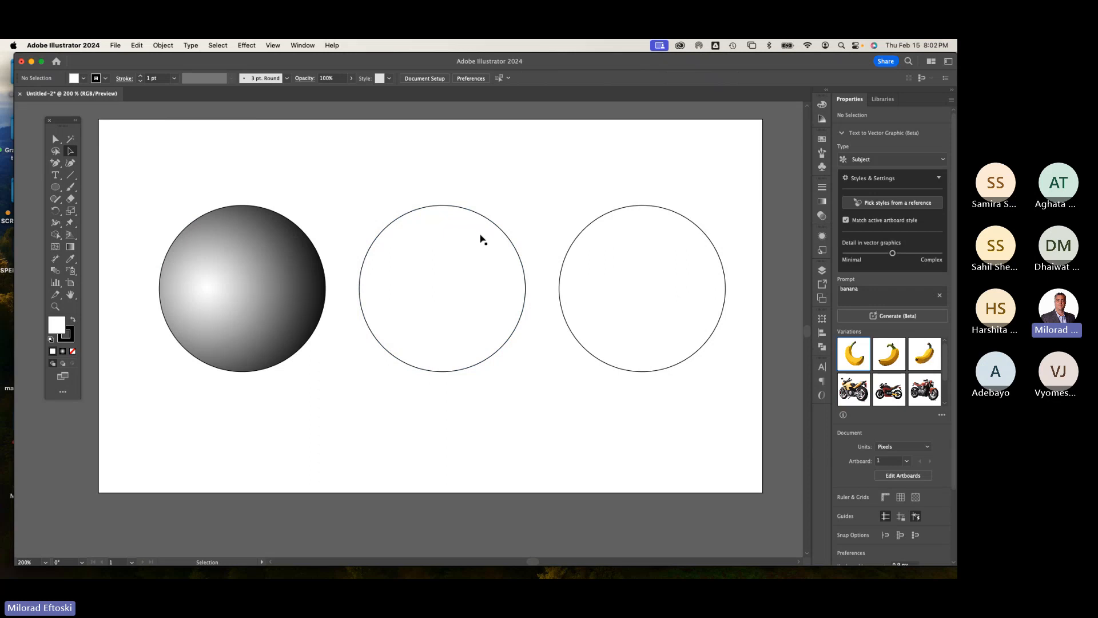
pyautogui.click(454, 252)
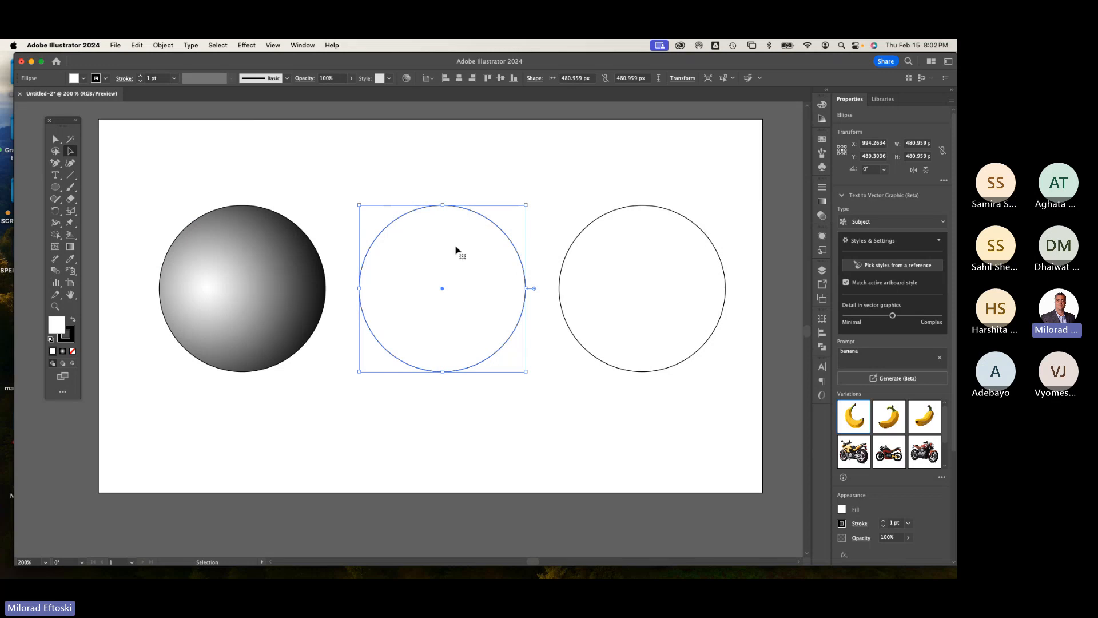
pyautogui.click(74, 321)
pyautogui.click(74, 322)
pyautogui.click(74, 322)
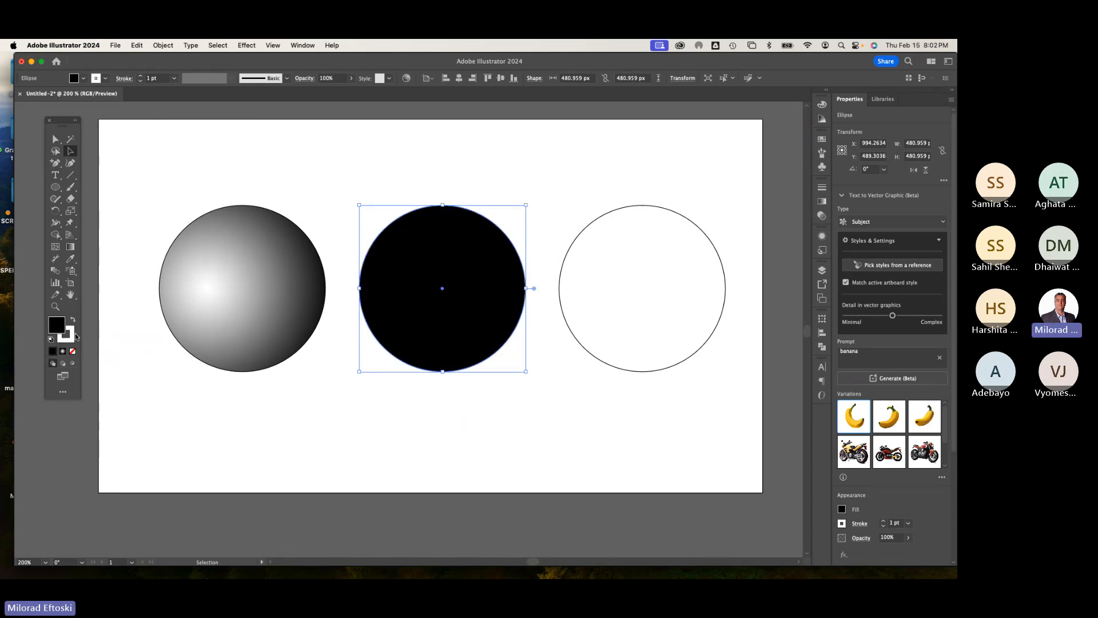
# Step: Apply a radial gradient to the middle circle's stroke and fill
pyautogui.click(70, 340)
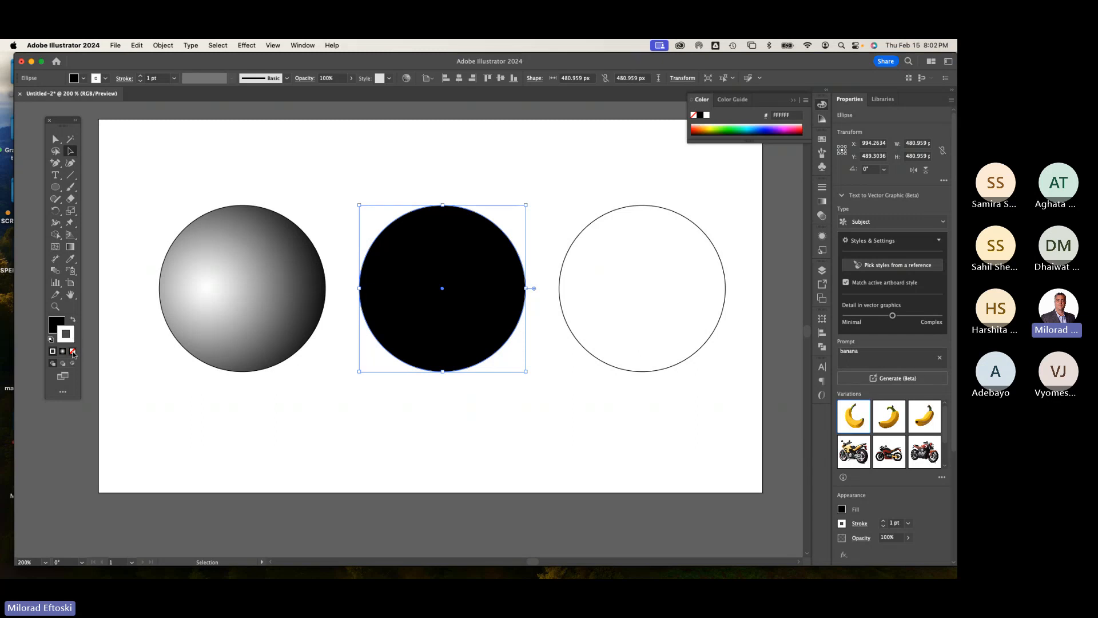
pyautogui.click(73, 351)
pyautogui.click(57, 324)
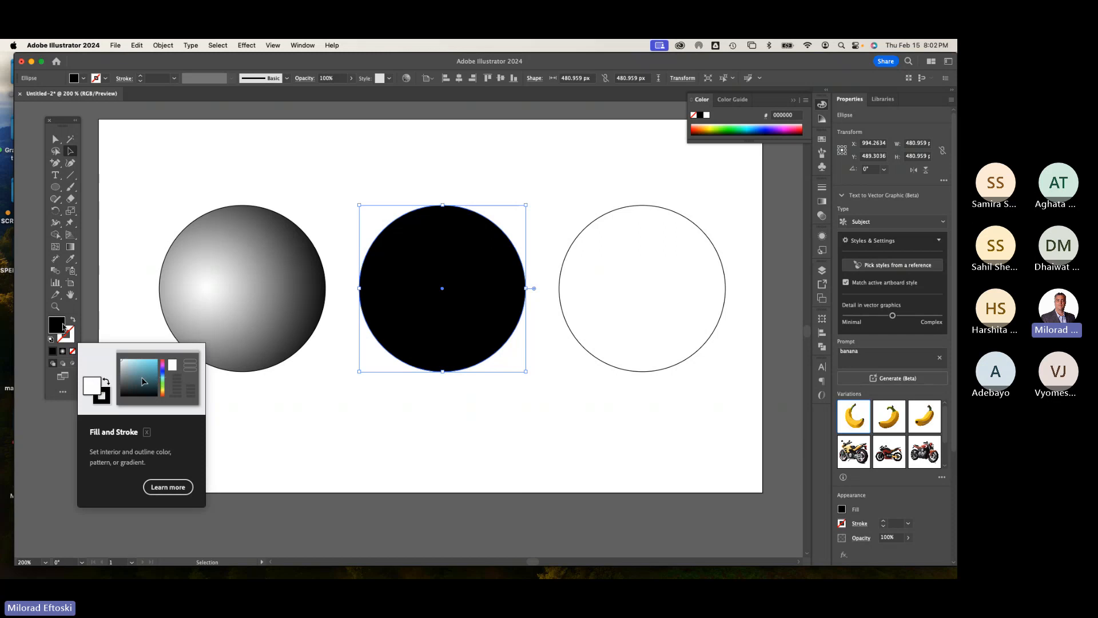
pyautogui.click(71, 338)
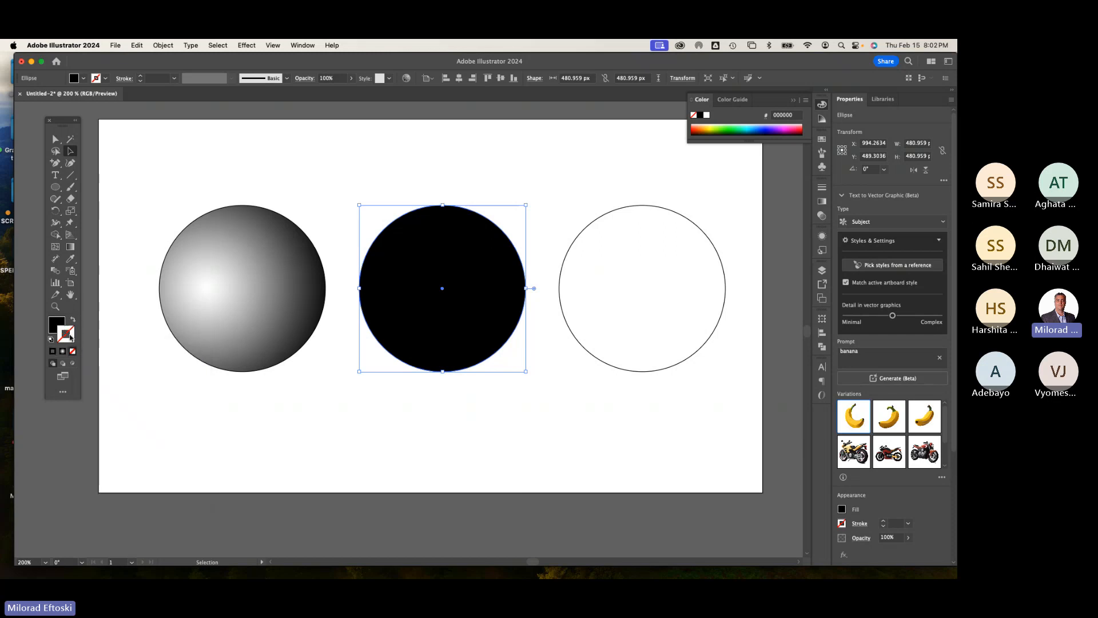
pyautogui.click(63, 352)
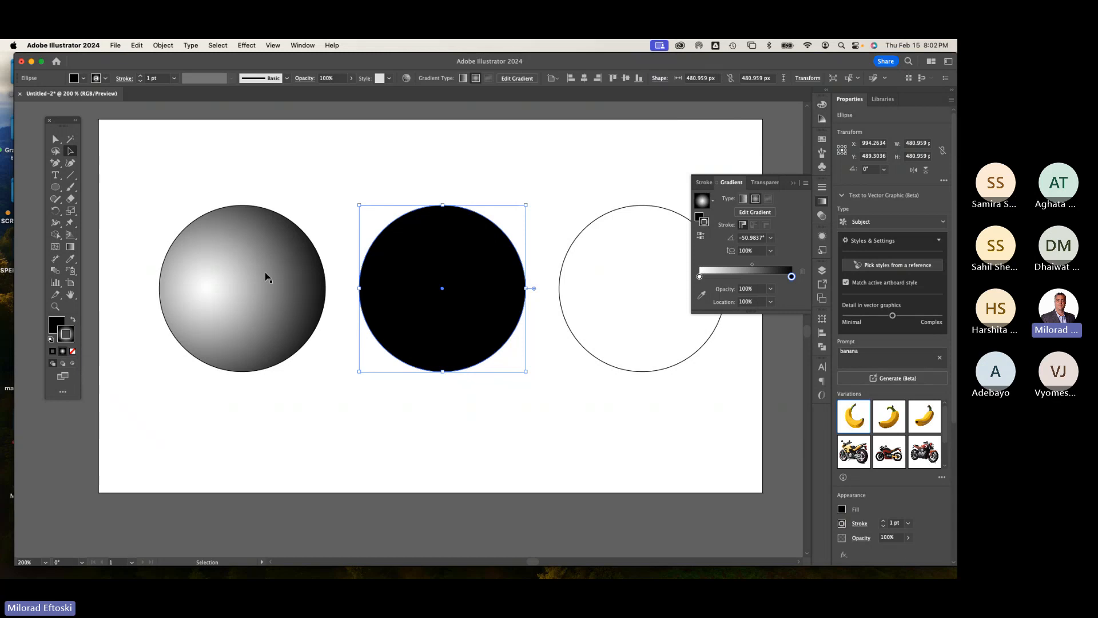
pyautogui.click(56, 324)
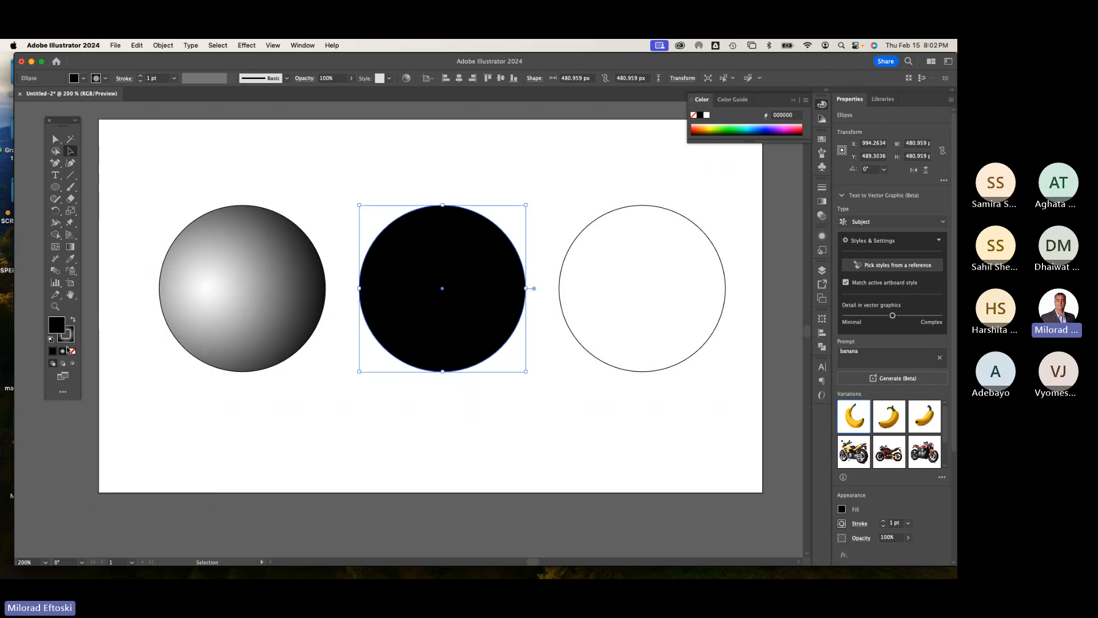
pyautogui.click(63, 352)
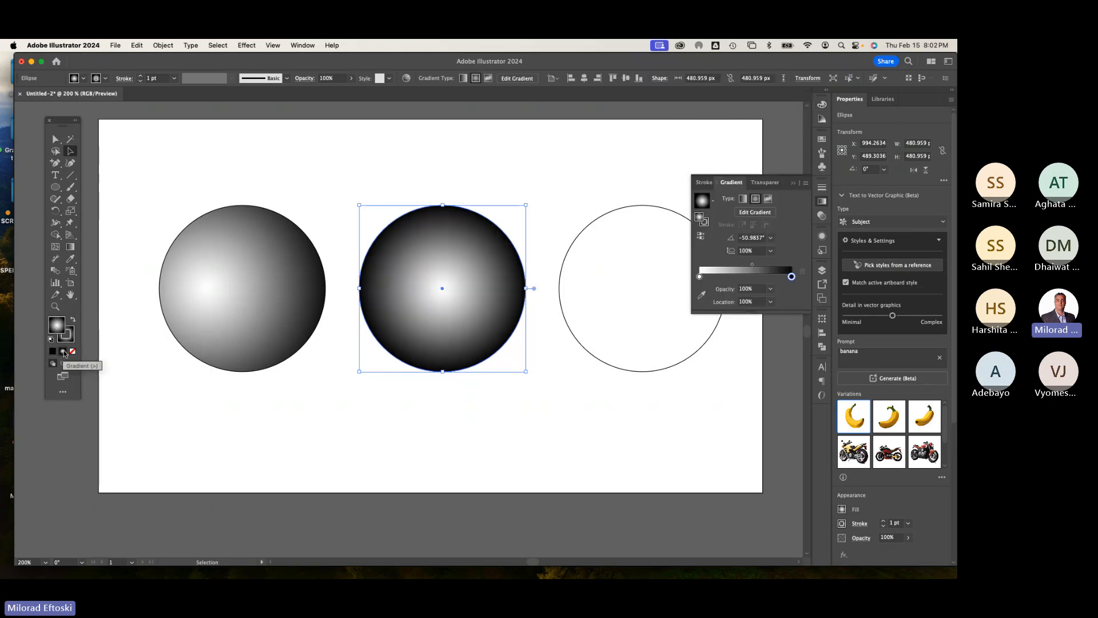
# Step: Undo the middle circle's gradient and remove its stroke, leaving a solid black fill
pyautogui.press('super+z')
pyautogui.press('super+z')
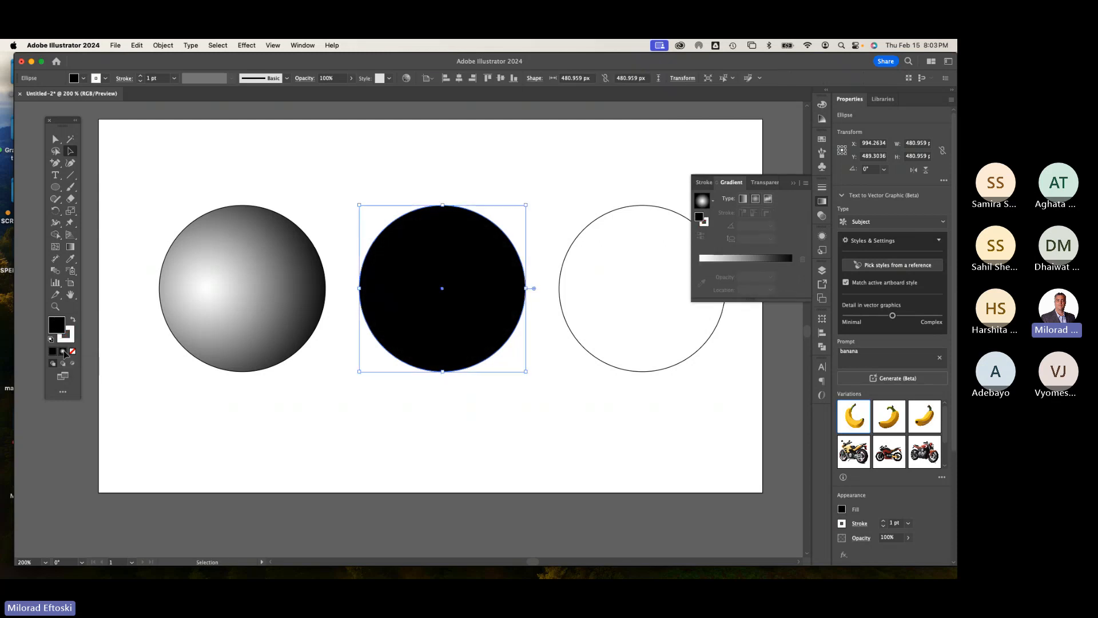
pyautogui.click(281, 393)
pyautogui.click(374, 338)
pyautogui.click(69, 340)
pyautogui.click(72, 351)
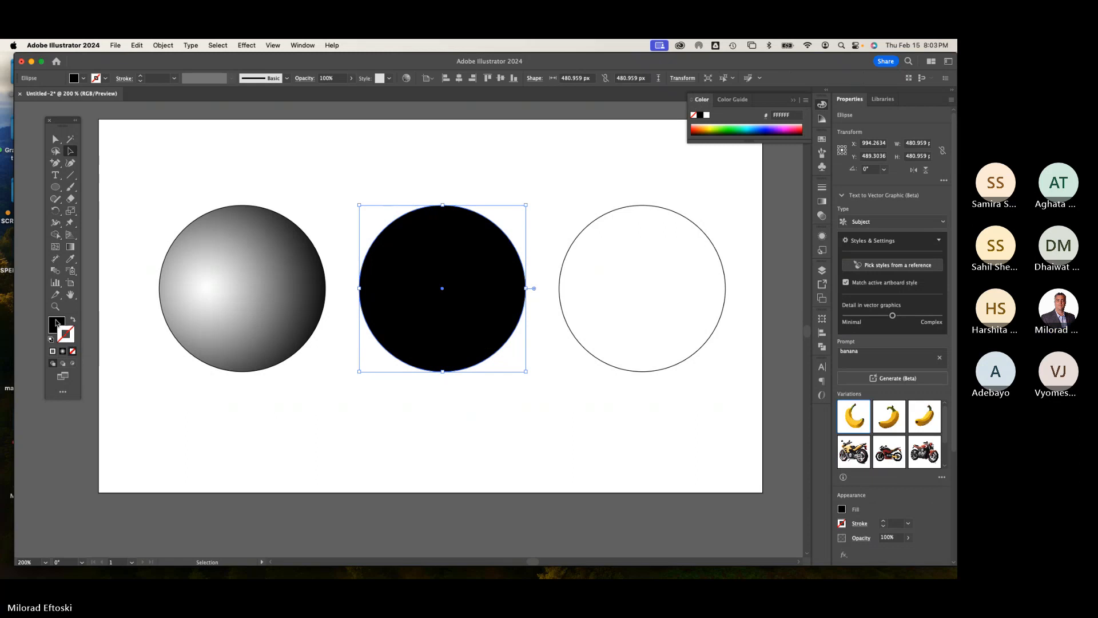
pyautogui.click(56, 323)
pyautogui.press('space')
pyautogui.moveTo(302, 250); pyautogui.dragTo(387, 314)
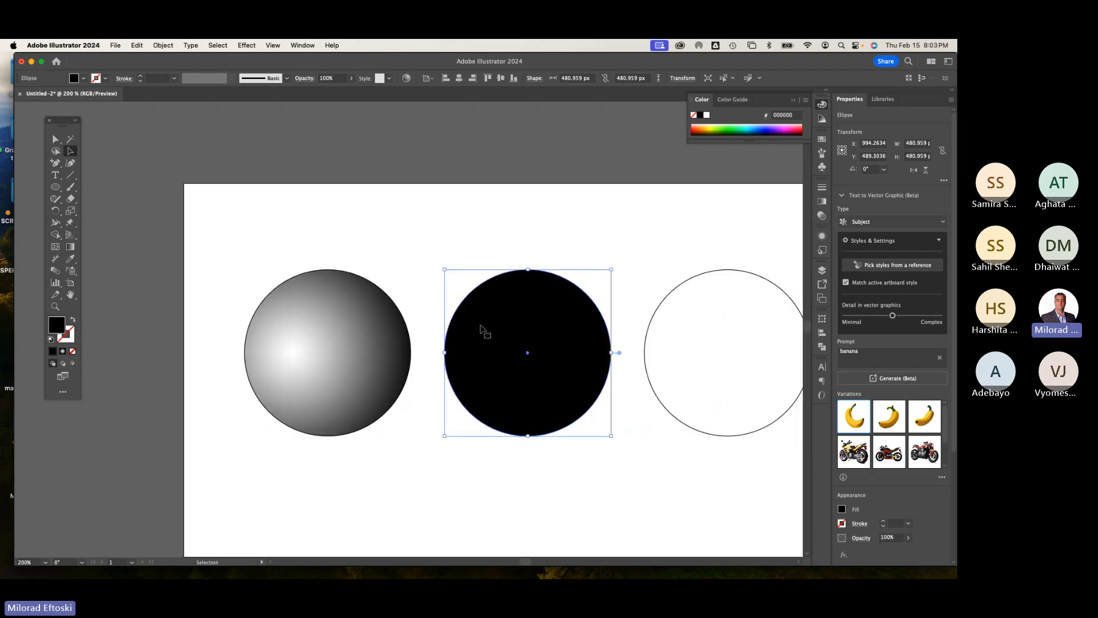
pyautogui.moveTo(480, 331); pyautogui.dragTo(420, 182)
pyautogui.click(70, 322)
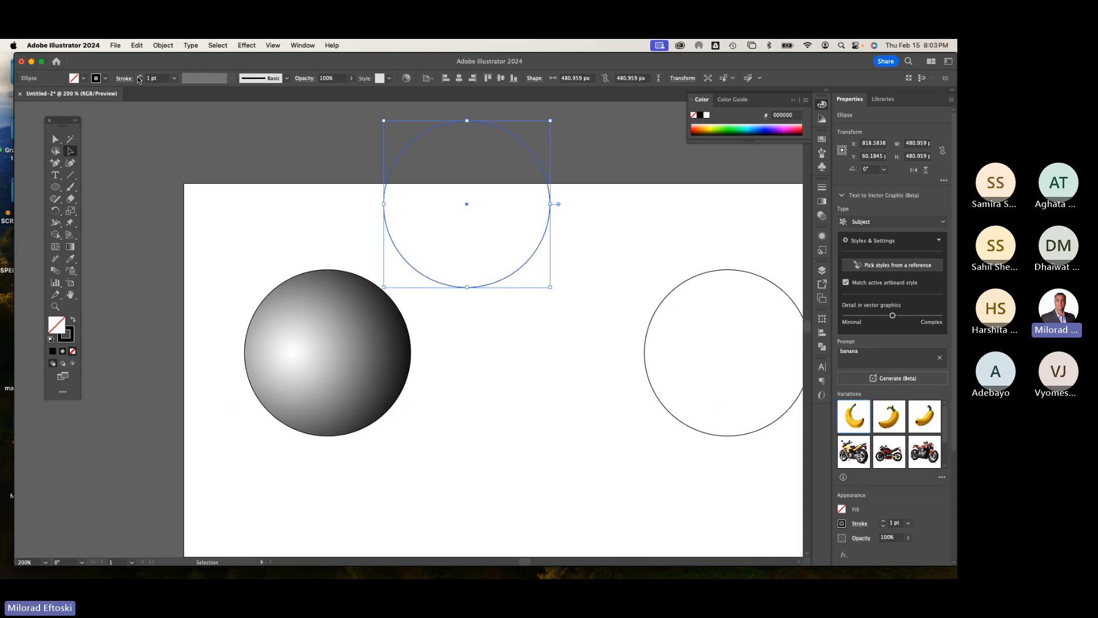
pyautogui.click(140, 76)
pyautogui.click(140, 76)
pyautogui.click(141, 76)
pyautogui.click(140, 76)
pyautogui.click(141, 76)
pyautogui.click(140, 76)
pyautogui.click(141, 76)
pyautogui.click(140, 77)
pyautogui.click(140, 76)
pyautogui.click(140, 76)
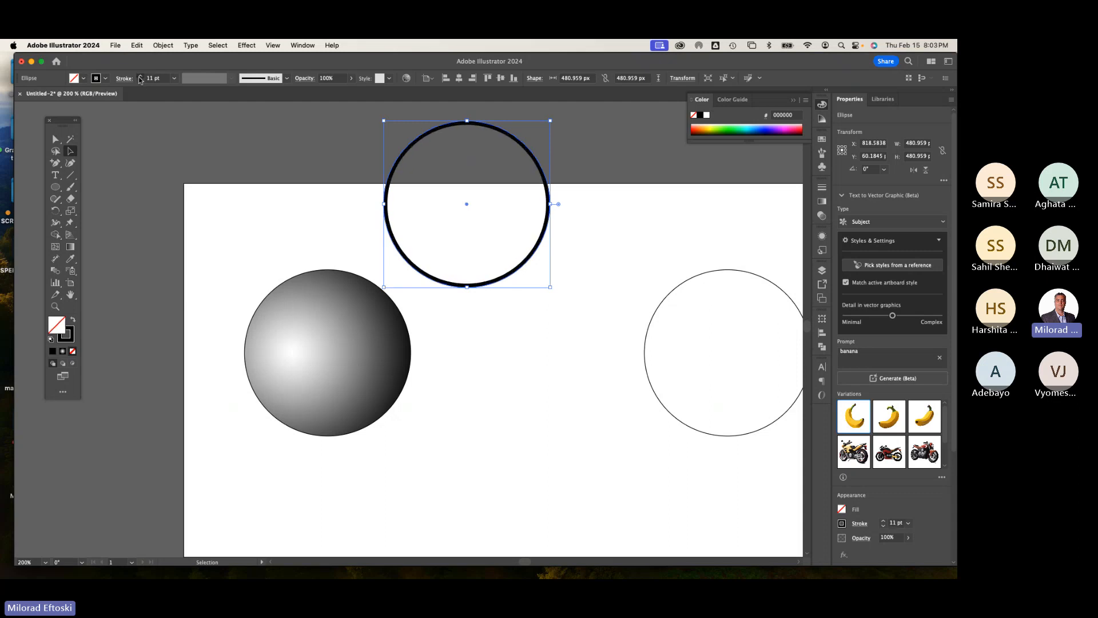
pyautogui.click(141, 76)
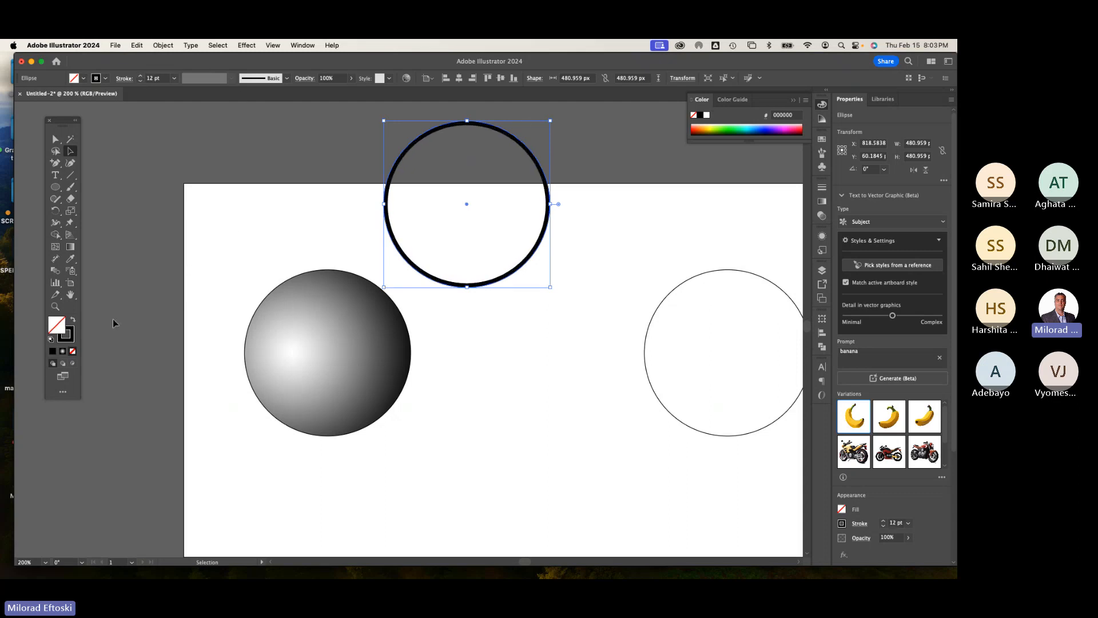
pyautogui.click(74, 322)
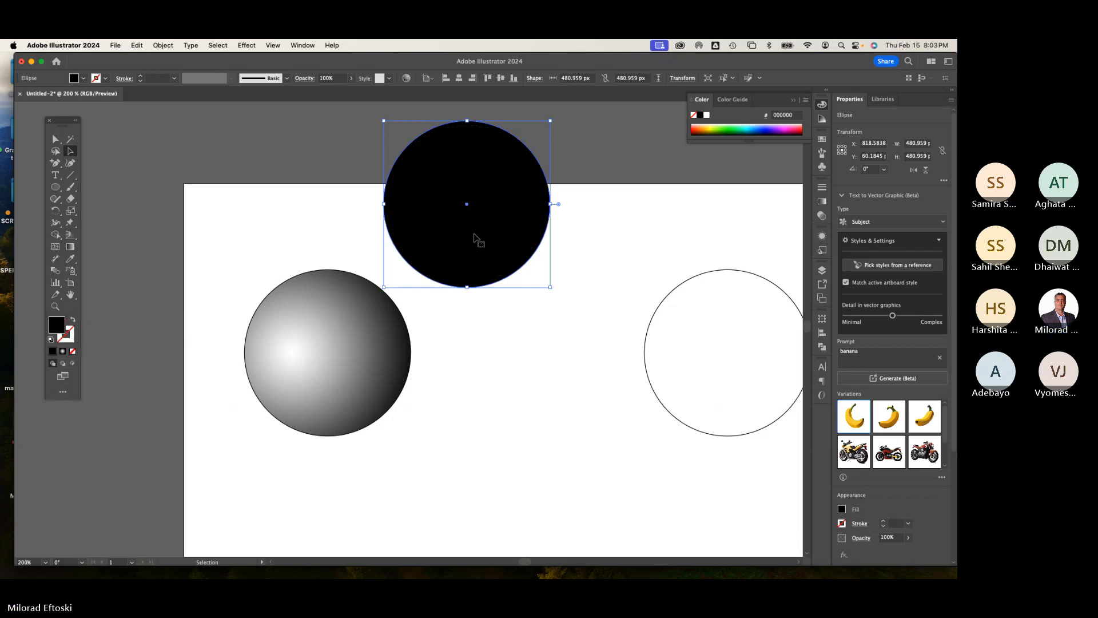
pyautogui.moveTo(474, 240)
pyautogui.mouseDown()
pyautogui.moveTo(540, 361)
pyautogui.moveTo(533, 387)
pyautogui.mouseUp()
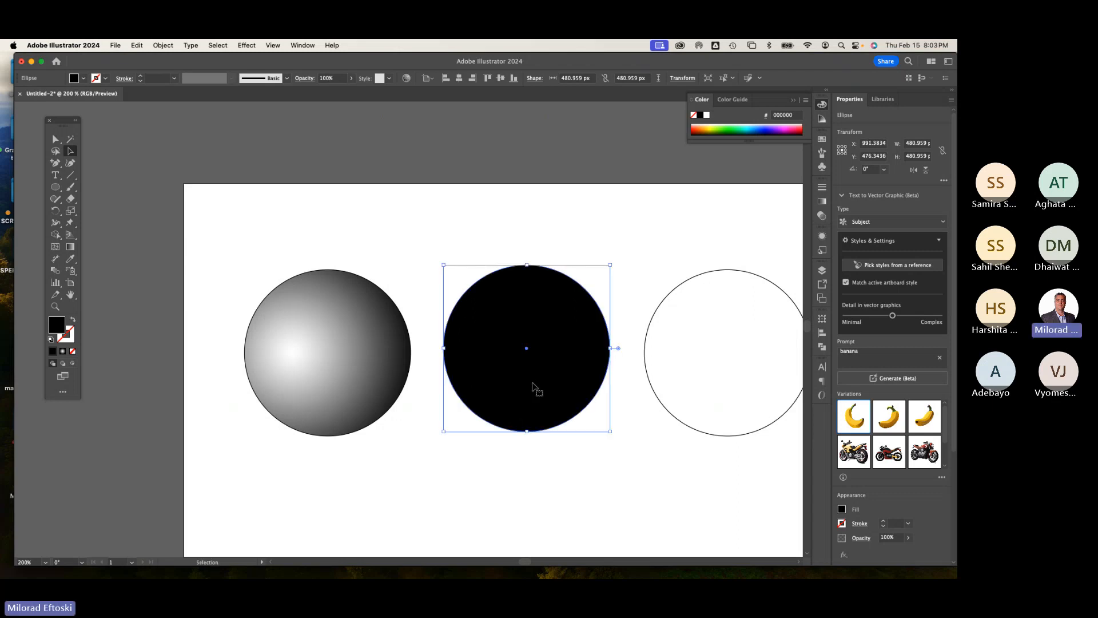
# Step: Nudge the middle circle back into line between the other two circles
pyautogui.scroll(-3, 534, 389)
pyautogui.hscroll(5, 534, 389)
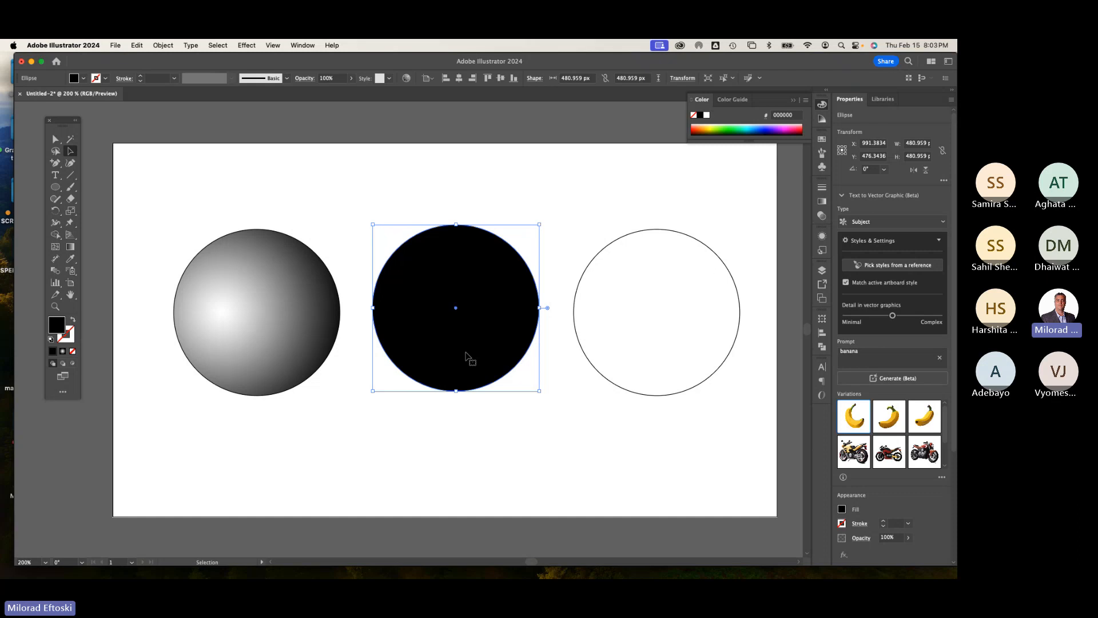
pyautogui.moveTo(466, 355); pyautogui.dragTo(463, 349)
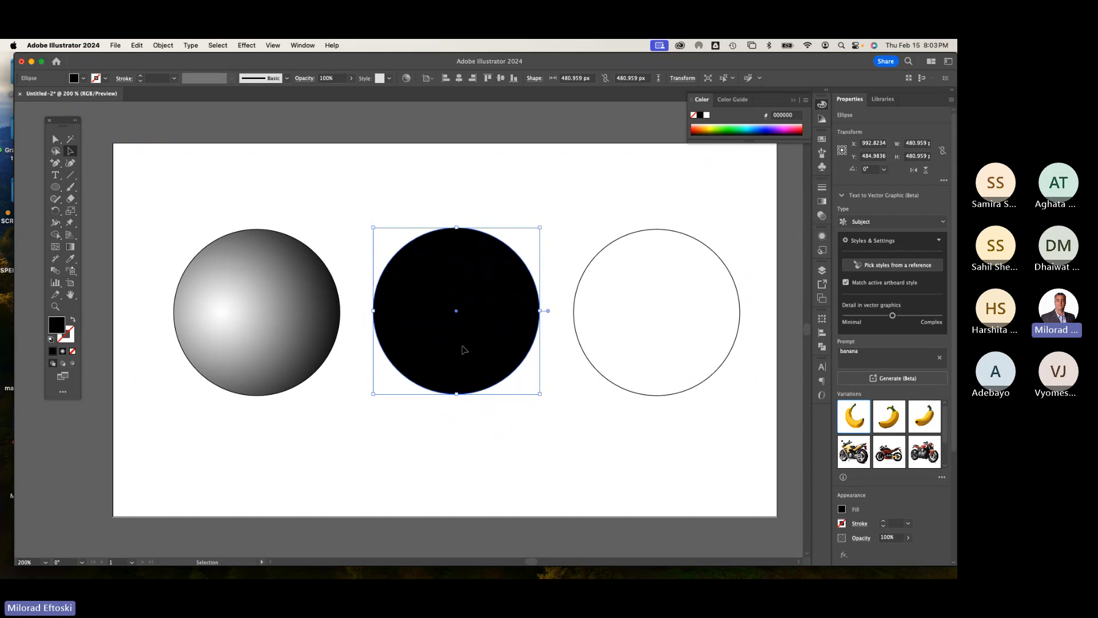
# Step: Draw a small black circle about 49 px wide above the middle circle with the Ellipse tool
pyautogui.click(252, 191)
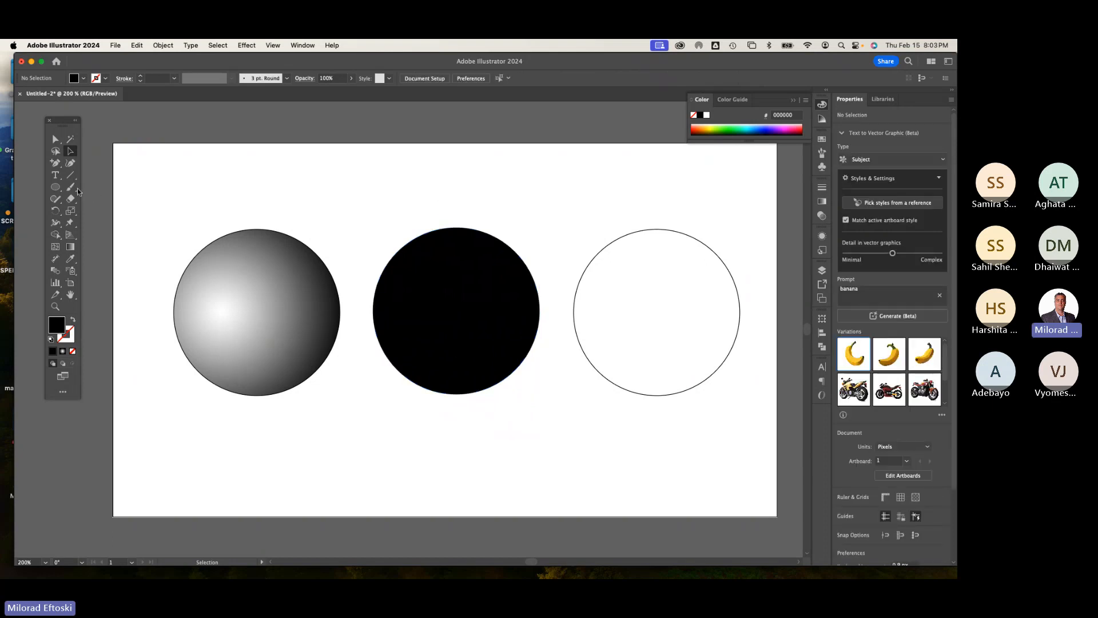
pyautogui.click(55, 187)
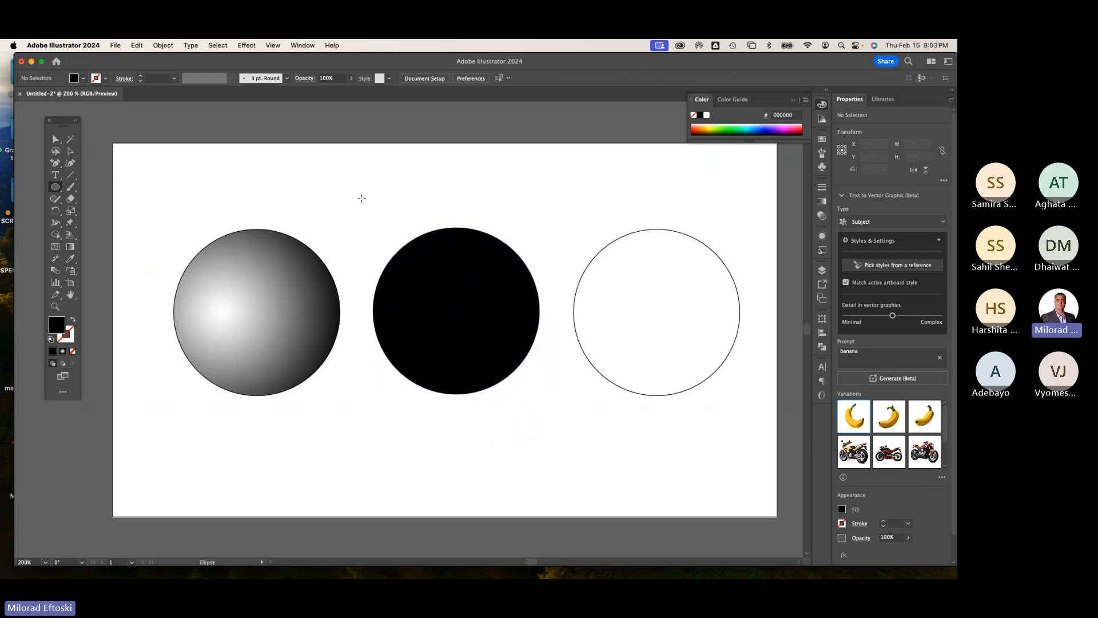
pyautogui.moveTo(361, 198); pyautogui.dragTo(379, 216)
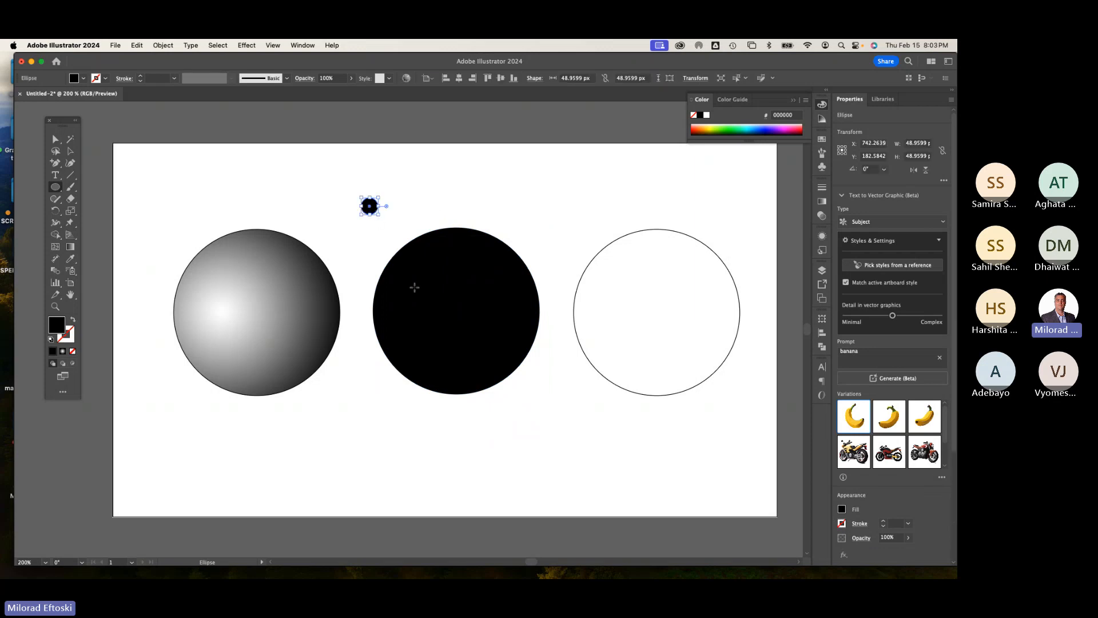
# Step: Fill the small circle white and move it onto the upper left area of the black circle
pyautogui.click(70, 151)
pyautogui.click(372, 236)
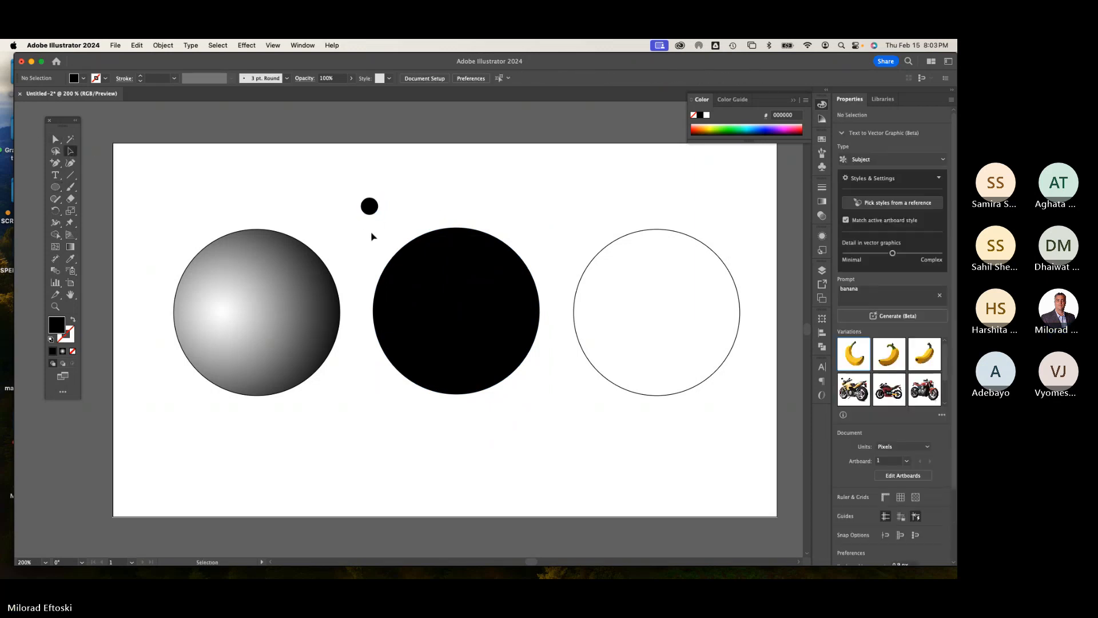
pyautogui.moveTo(371, 214)
pyautogui.mouseDown()
pyautogui.moveTo(393, 205)
pyautogui.moveTo(440, 269)
pyautogui.moveTo(387, 215)
pyautogui.mouseUp()
pyautogui.click(385, 209)
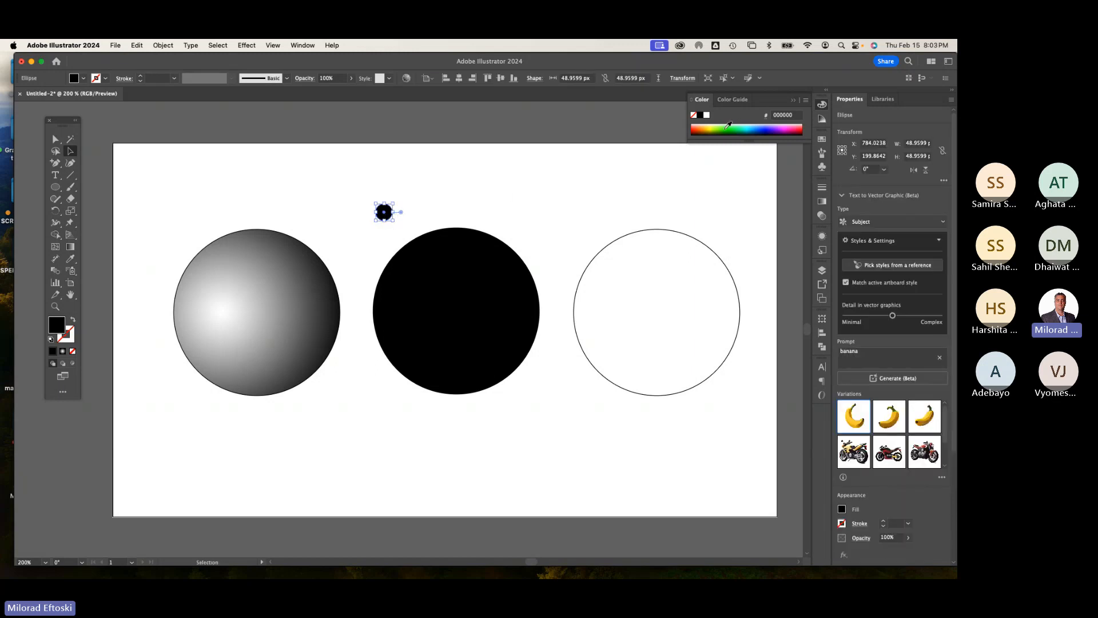
pyautogui.click(707, 115)
pyautogui.moveTo(384, 217); pyautogui.dragTo(438, 282)
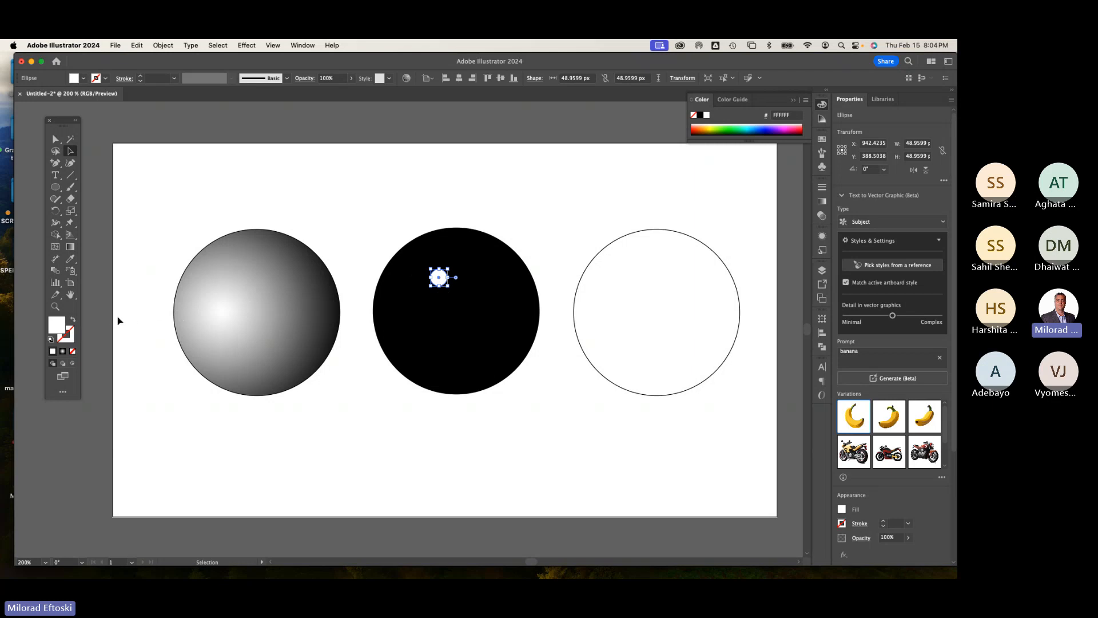
# Step: Reposition the small white circle slightly within the black circle's upper left area
pyautogui.click(450, 354)
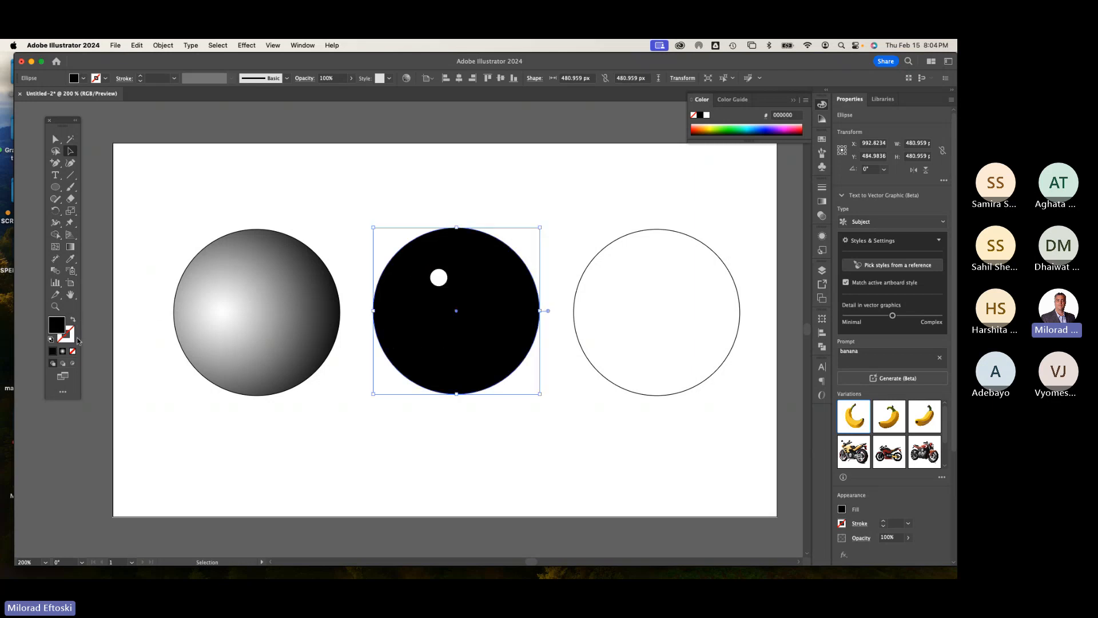
pyautogui.click(441, 279)
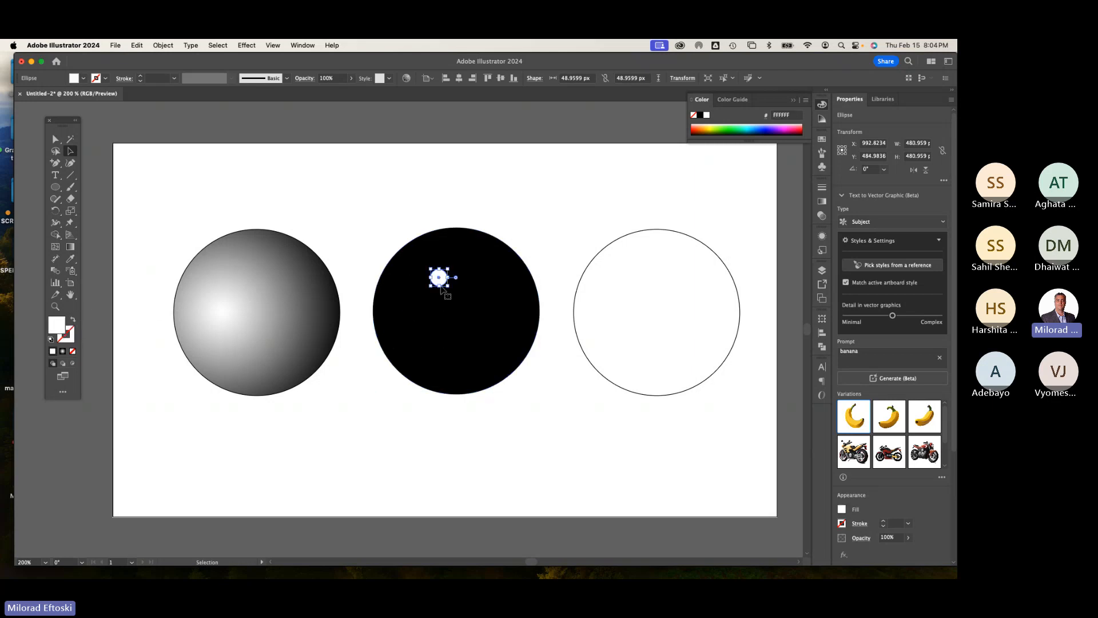
pyautogui.click(476, 324)
pyautogui.click(443, 280)
pyautogui.click(544, 233)
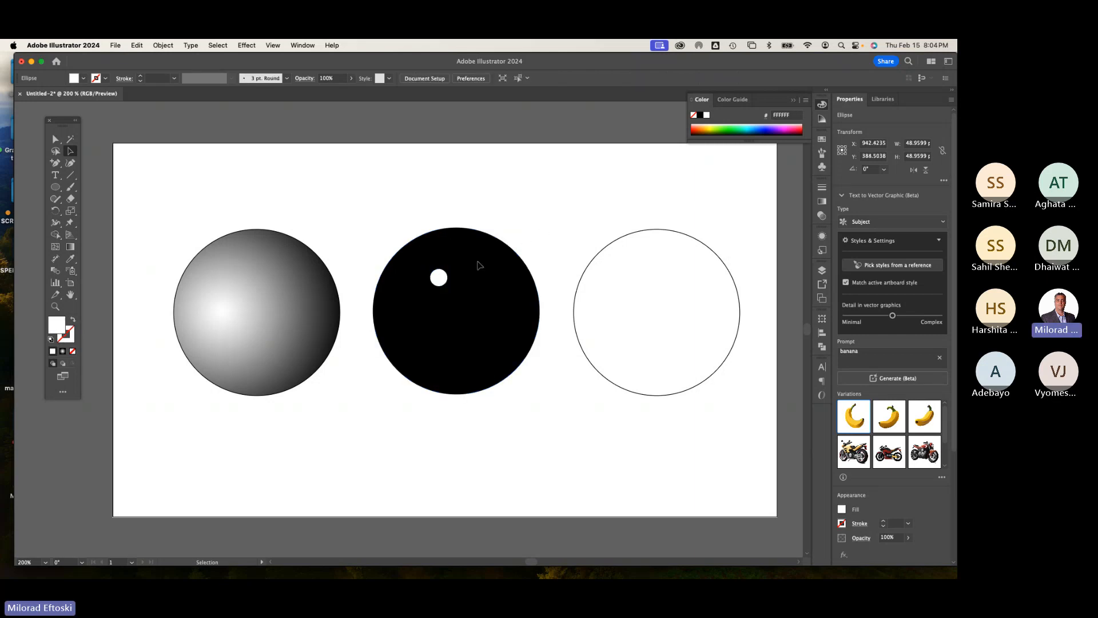
pyautogui.moveTo(440, 279); pyautogui.dragTo(435, 286)
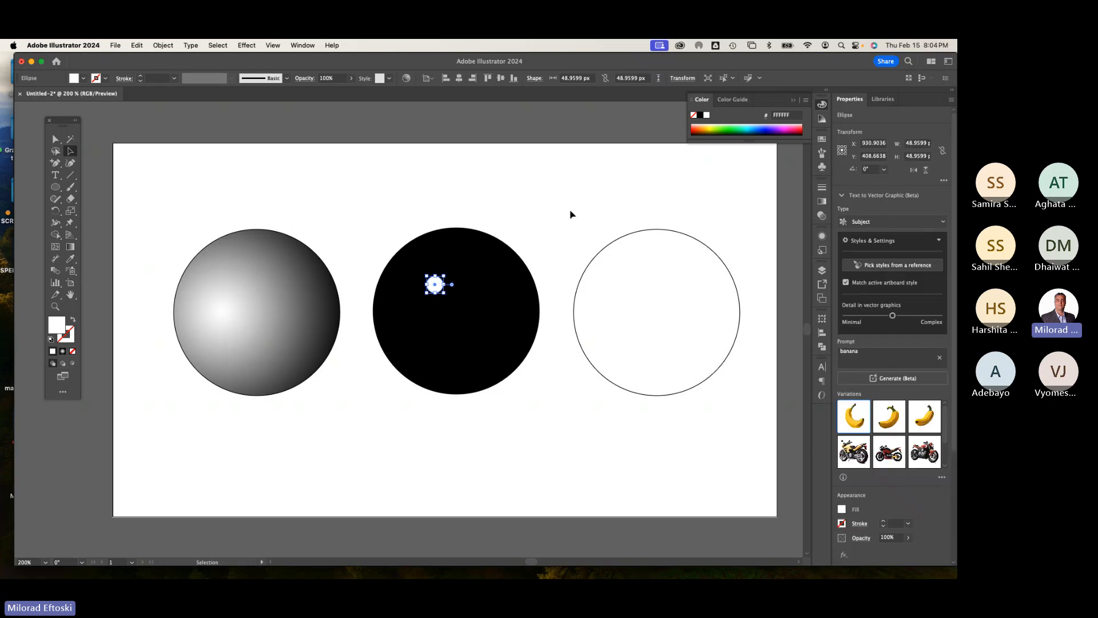
pyautogui.click(571, 213)
pyautogui.click(433, 292)
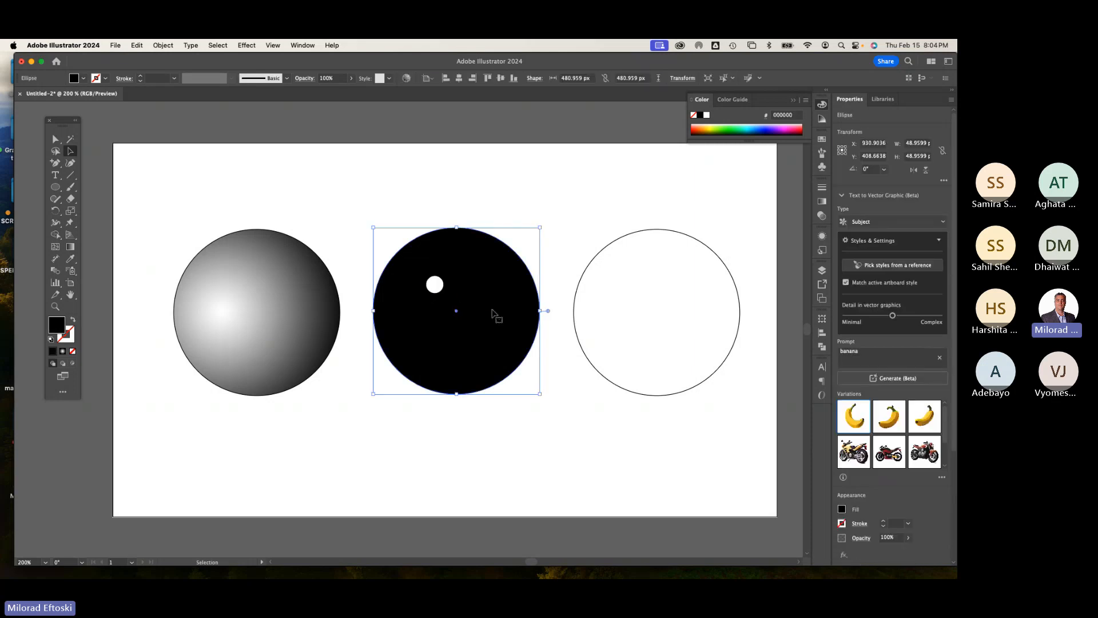
pyautogui.click(556, 222)
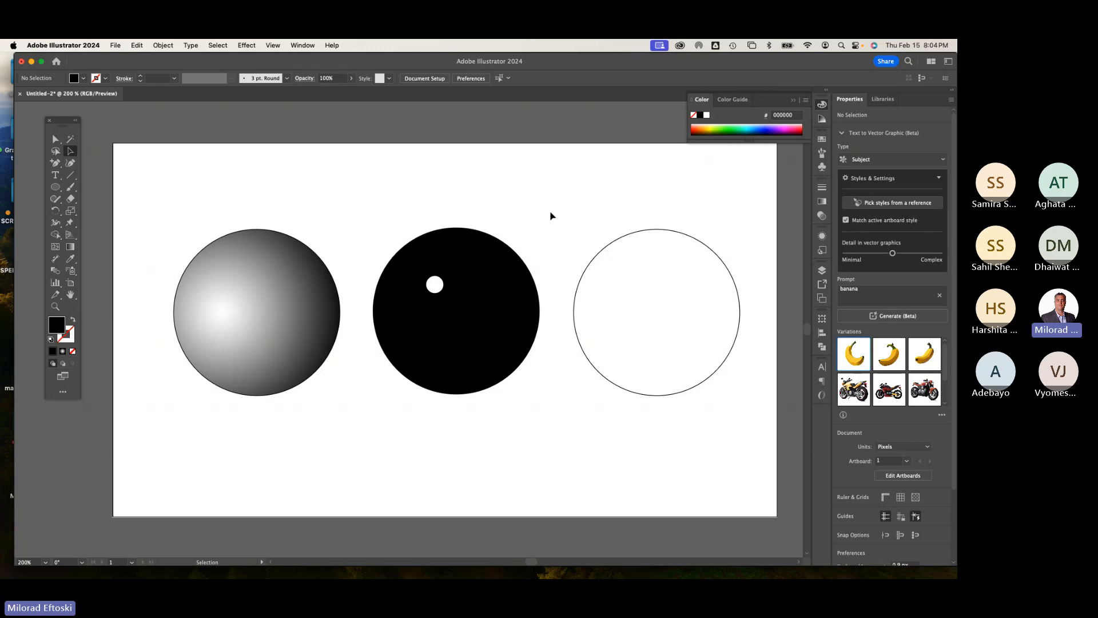
pyautogui.click(435, 284)
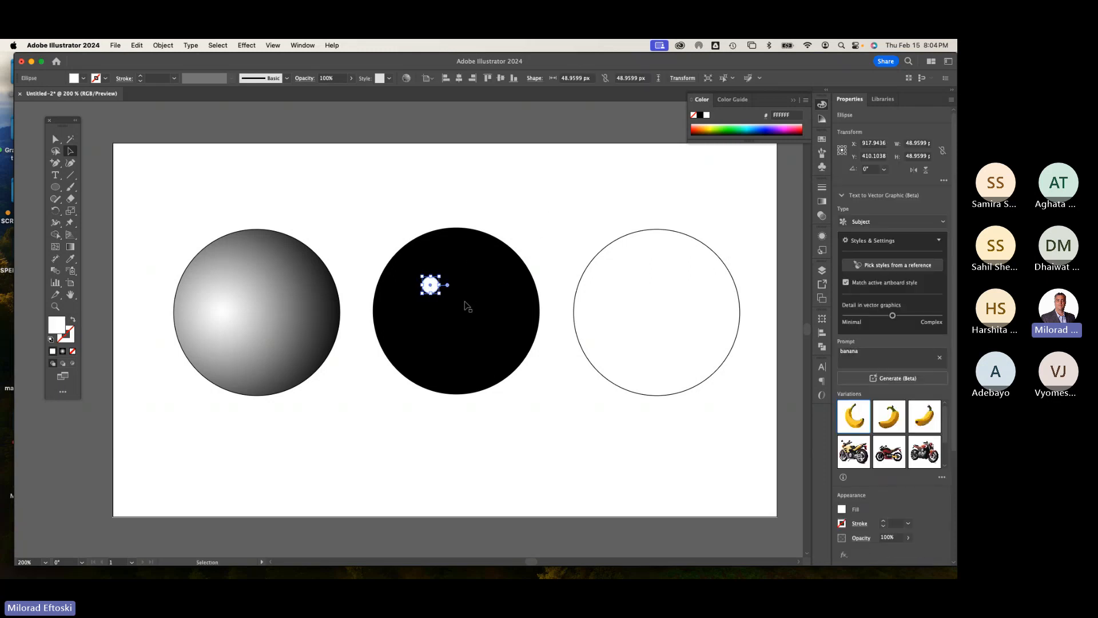
pyautogui.click(441, 430)
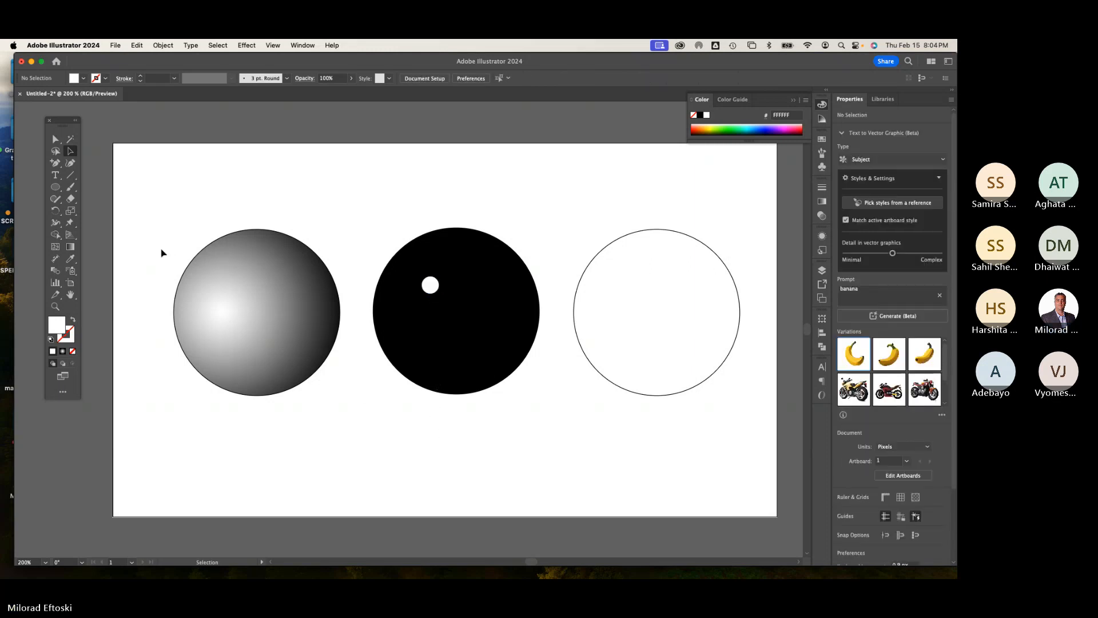
# Step: Blend the white circle with the black circle, setting the blend spacing to Specified Steps of 256
pyautogui.click(57, 272)
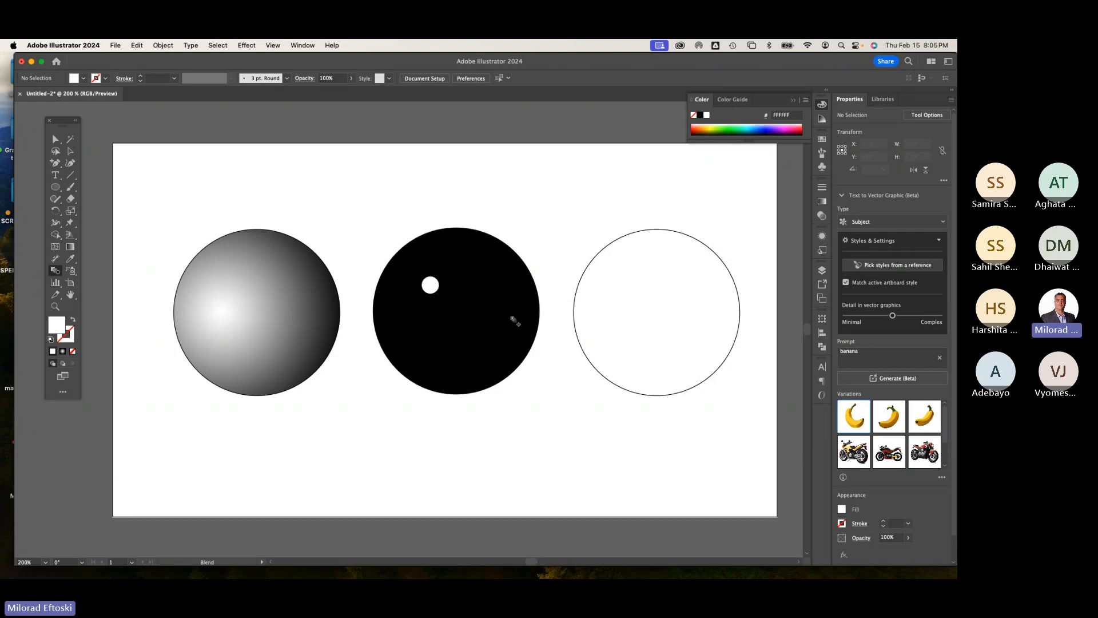
pyautogui.click(507, 342)
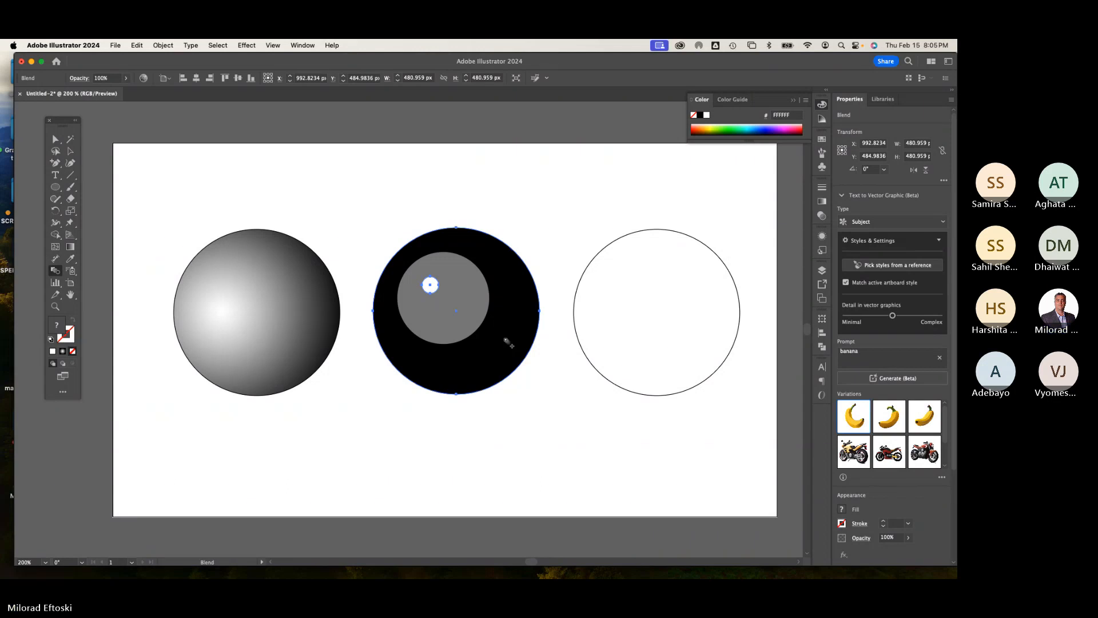
pyautogui.doubleClick(56, 271)
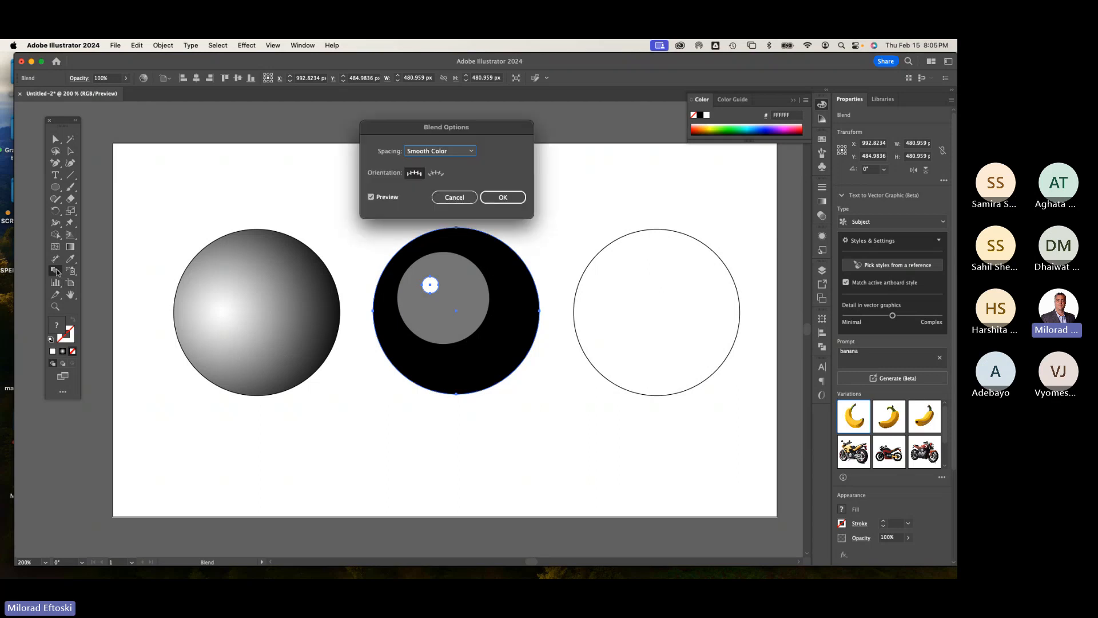
pyautogui.click(452, 152)
pyautogui.click(451, 172)
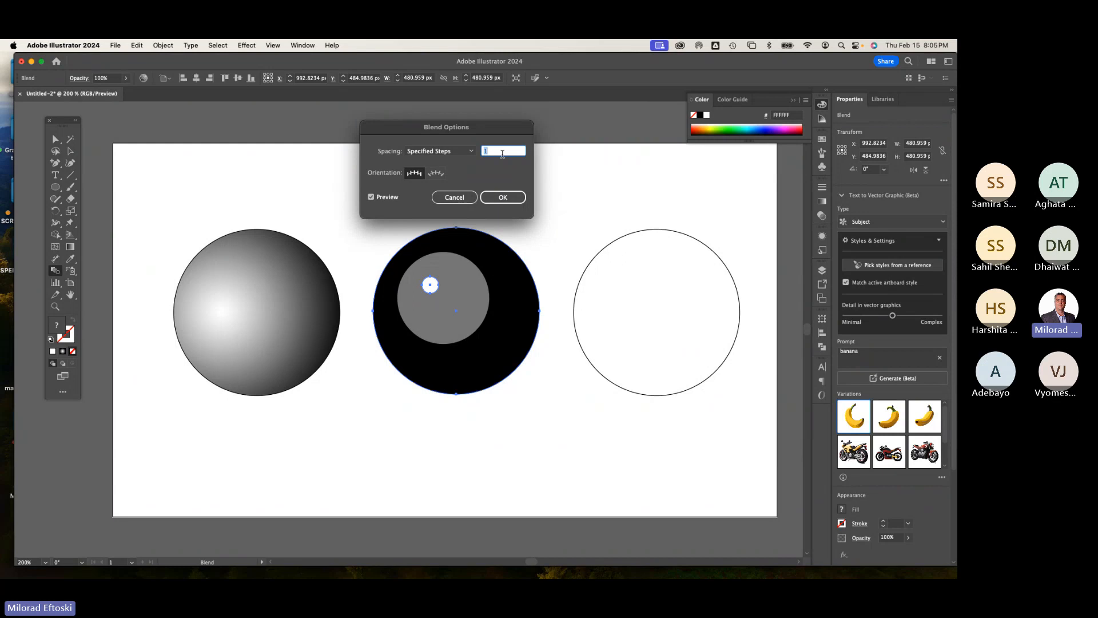
pyautogui.write('256')
pyautogui.click(502, 198)
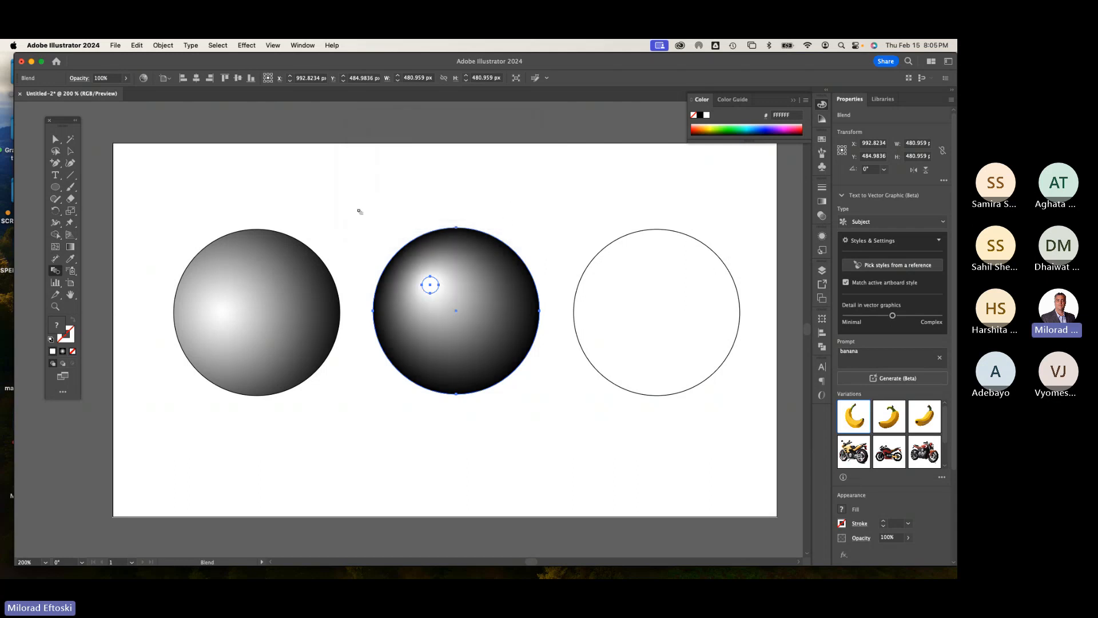
# Step: Try moving the highlight circle inside the blend with the Group Selection tool
pyautogui.click(55, 140)
pyautogui.click(55, 141)
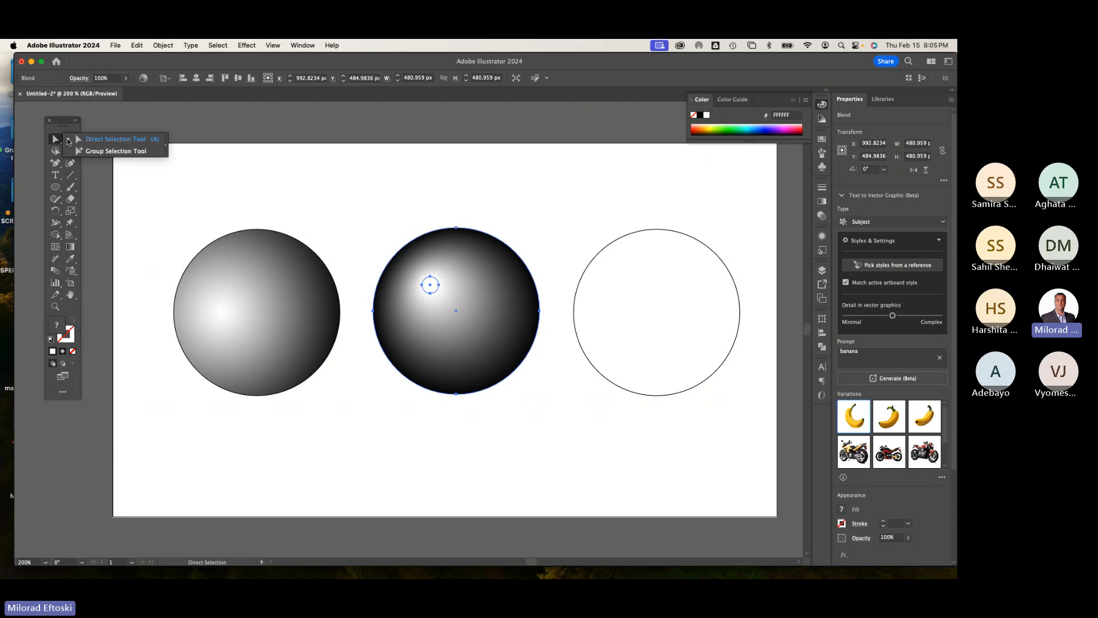
pyautogui.click(96, 152)
pyautogui.moveTo(439, 293); pyautogui.dragTo(486, 280)
pyautogui.press('super+z')
pyautogui.click(426, 286)
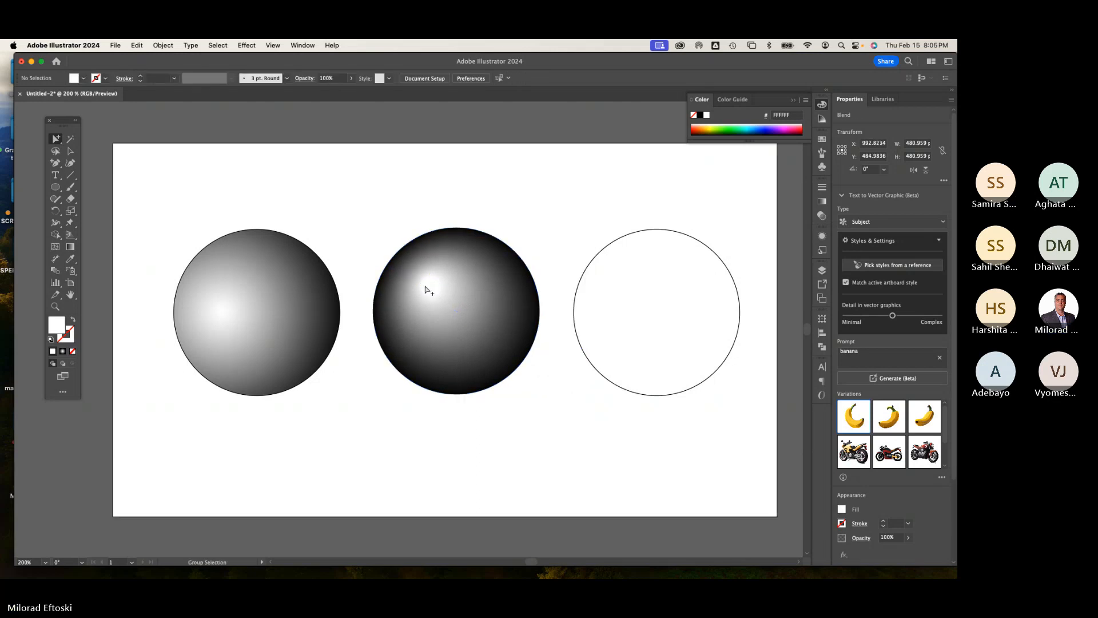
pyautogui.moveTo(430, 286)
pyautogui.mouseDown()
pyautogui.moveTo(476, 270)
pyautogui.moveTo(475, 290)
pyautogui.moveTo(422, 291)
pyautogui.moveTo(435, 294)
pyautogui.moveTo(430, 286)
pyautogui.mouseUp()
pyautogui.click(163, 175)
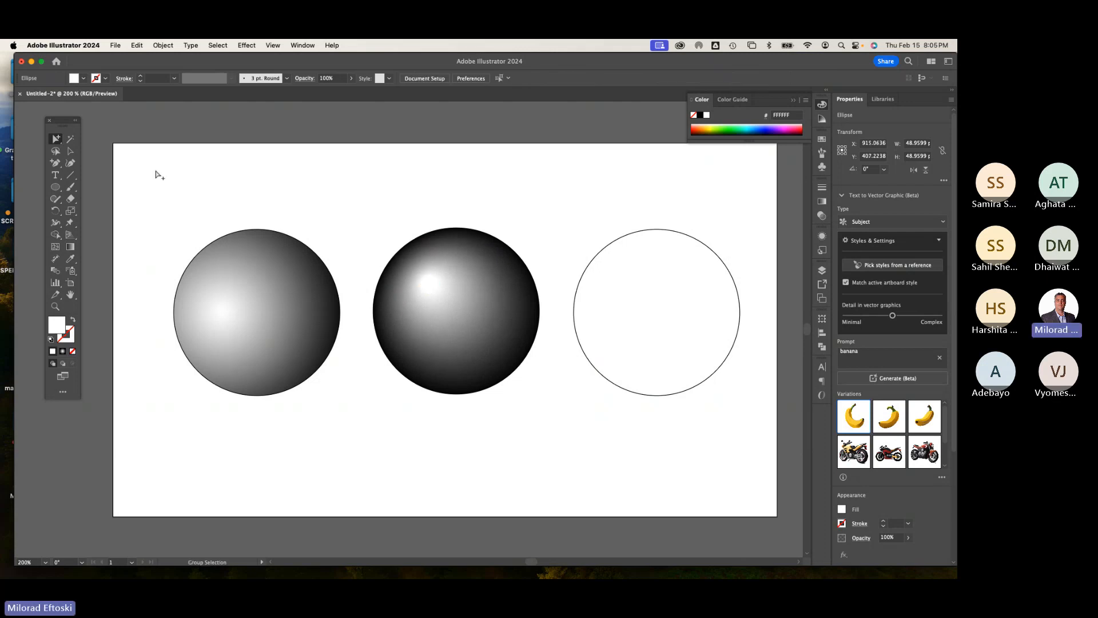
pyautogui.click(419, 267)
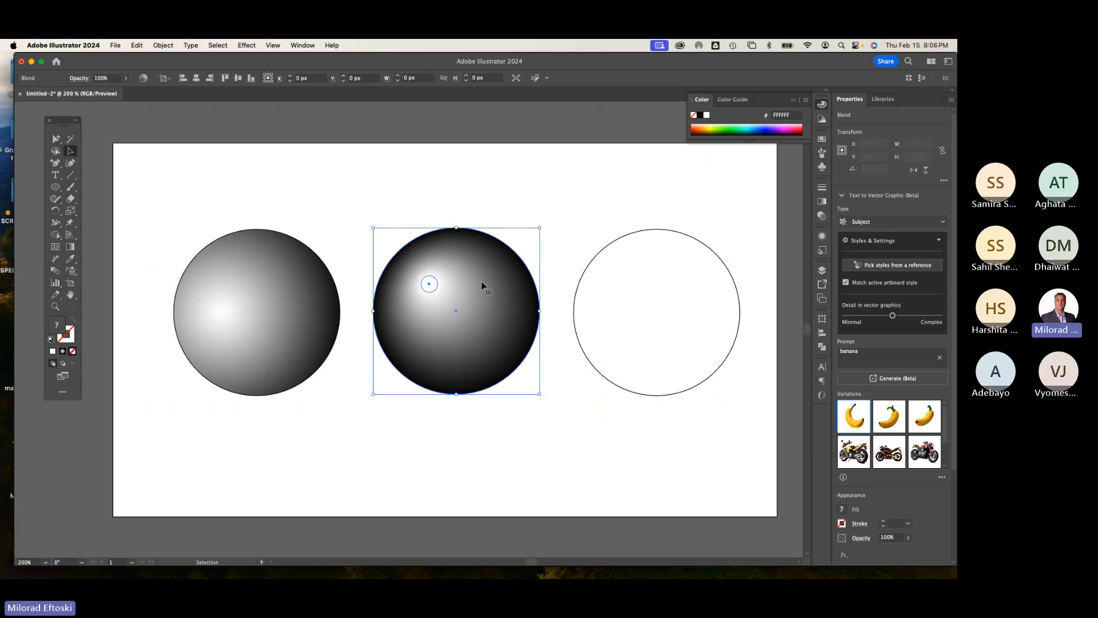
# Step: Reopen the blend options for the sphere blend and confirm Specified Steps spacing of 256
pyautogui.doubleClick(55, 271)
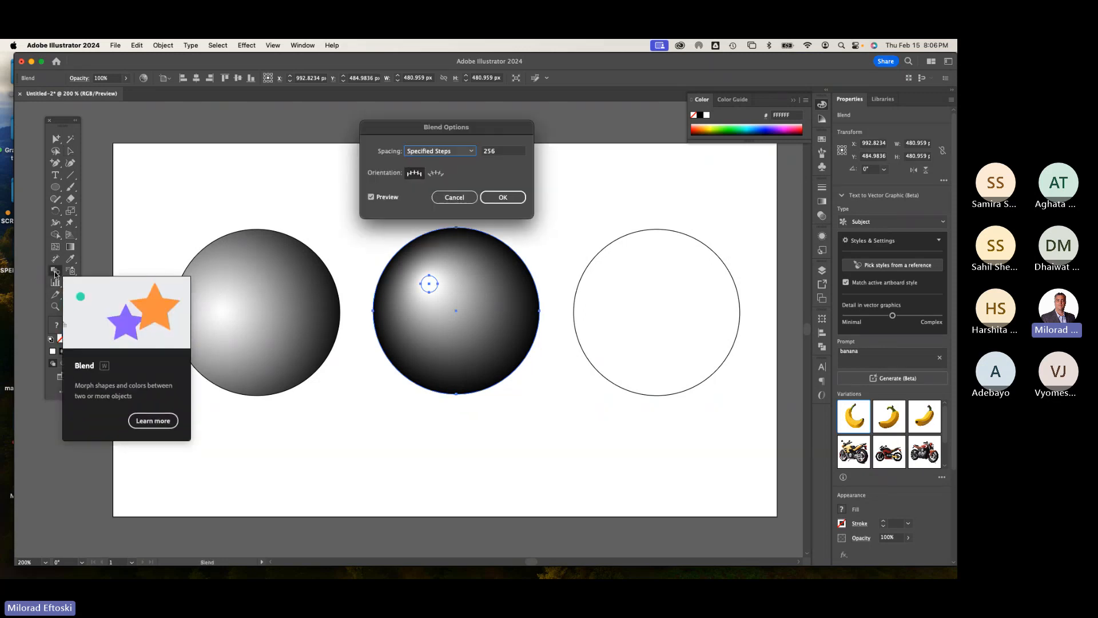
pyautogui.click(447, 150)
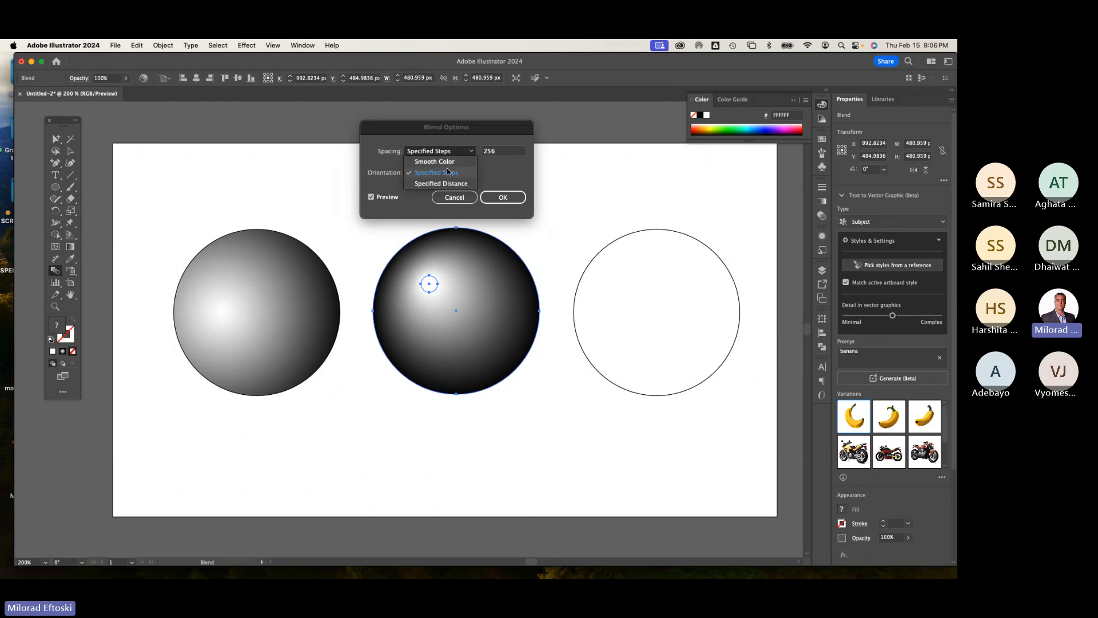
pyautogui.click(449, 137)
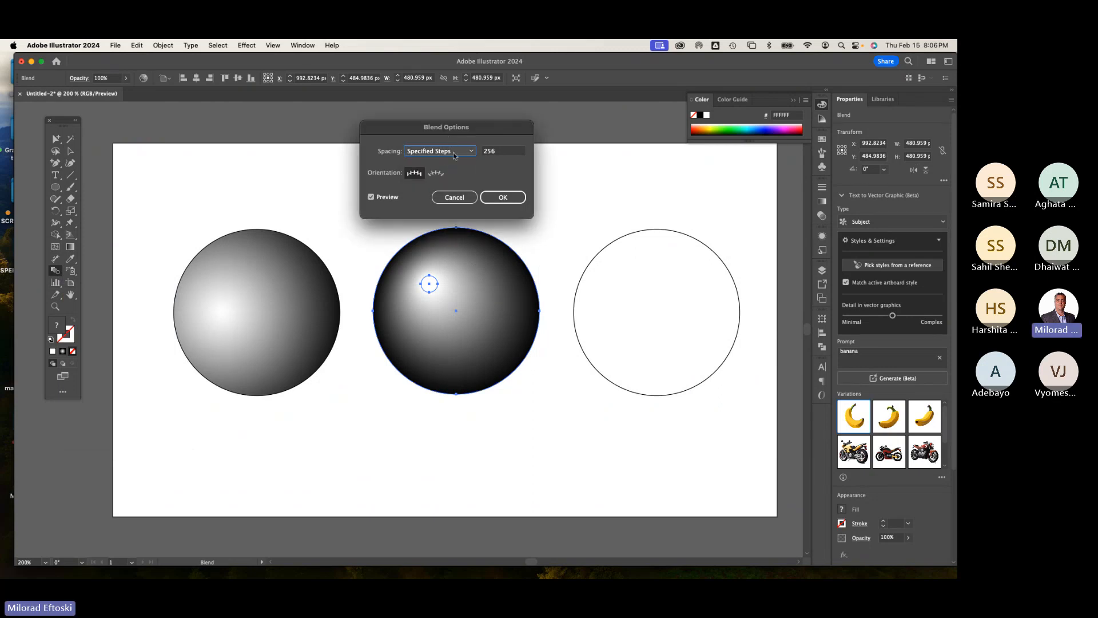
pyautogui.moveTo(502, 151); pyautogui.dragTo(476, 148)
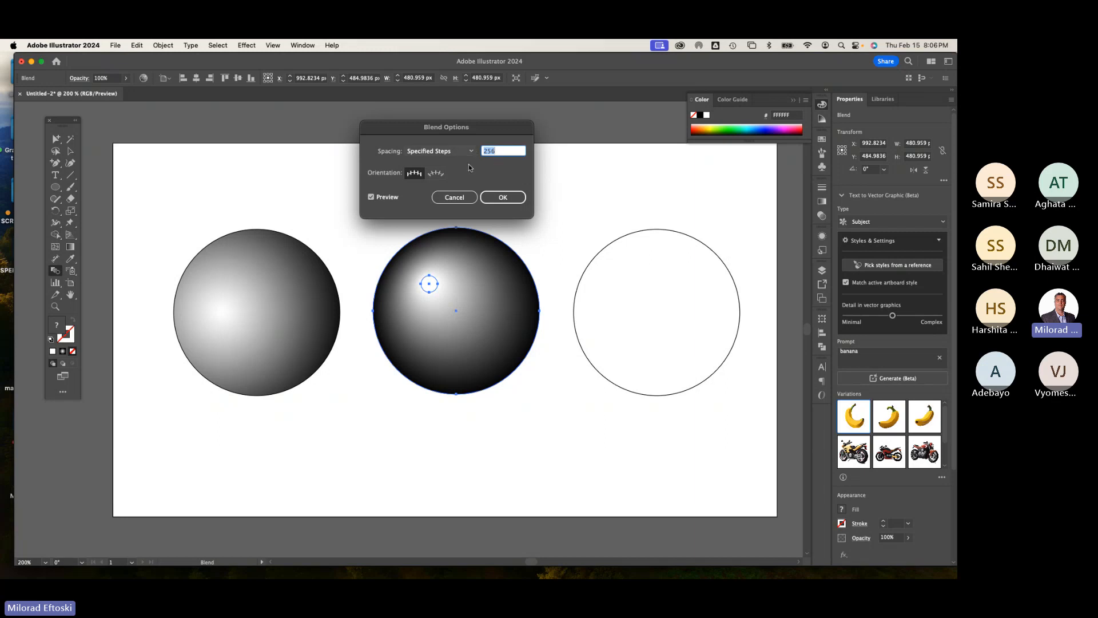
pyautogui.click(498, 198)
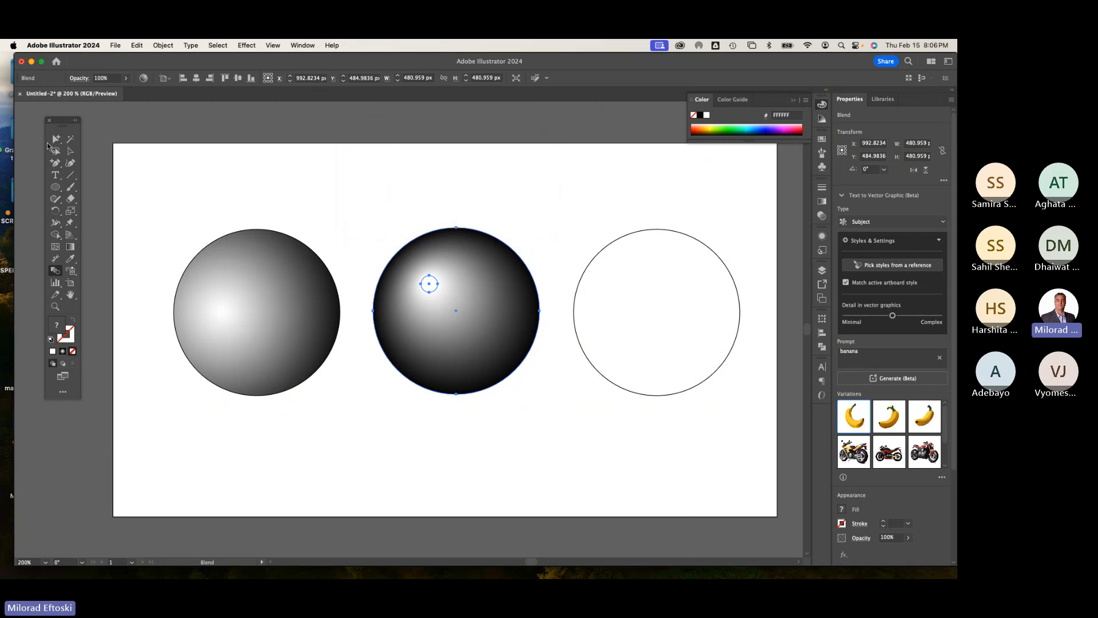
# Step: Move the white highlight circle slightly upward inside the blended black sphere with the Group Selection tool
pyautogui.click(70, 151)
pyautogui.keyDown('super'); pyautogui.click(256, 173); pyautogui.keyUp('super')
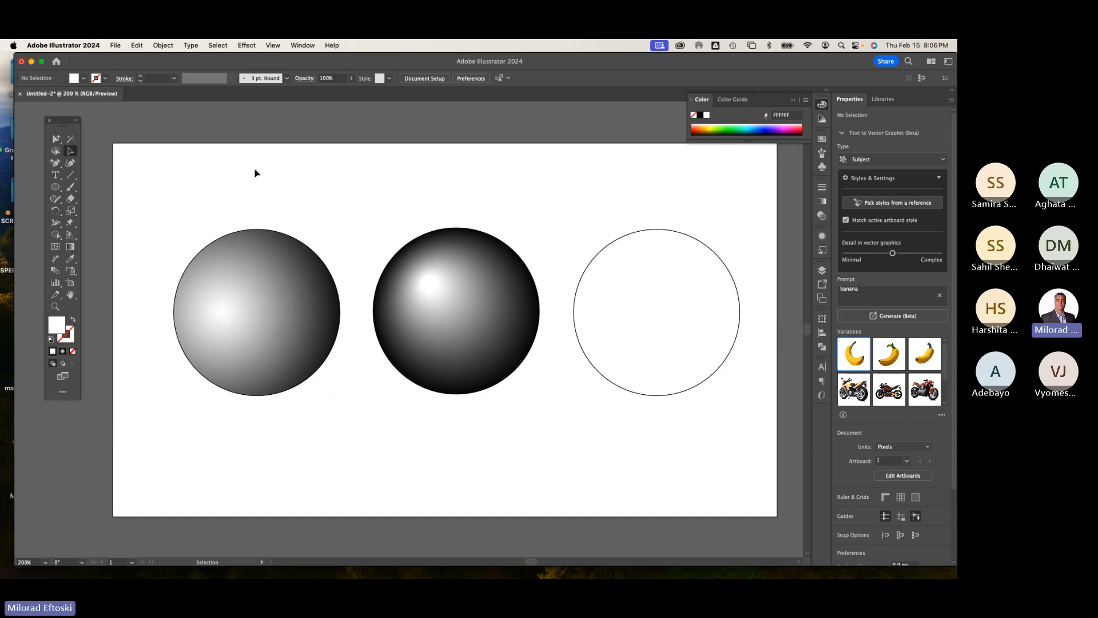
pyautogui.click(56, 139)
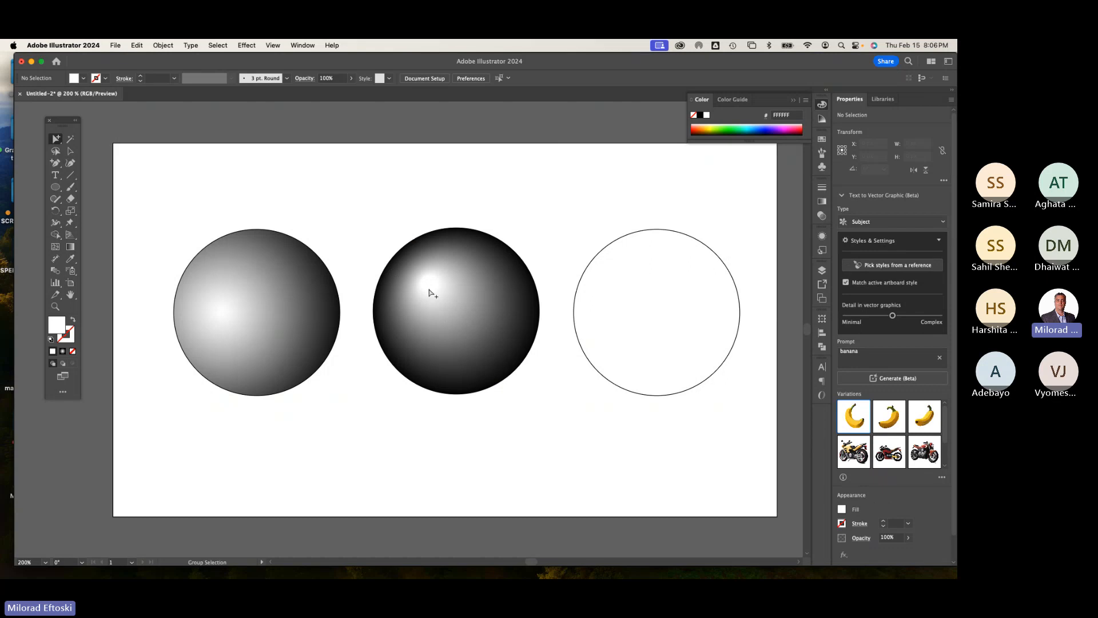
pyautogui.moveTo(429, 289); pyautogui.dragTo(431, 267)
pyautogui.click(354, 197)
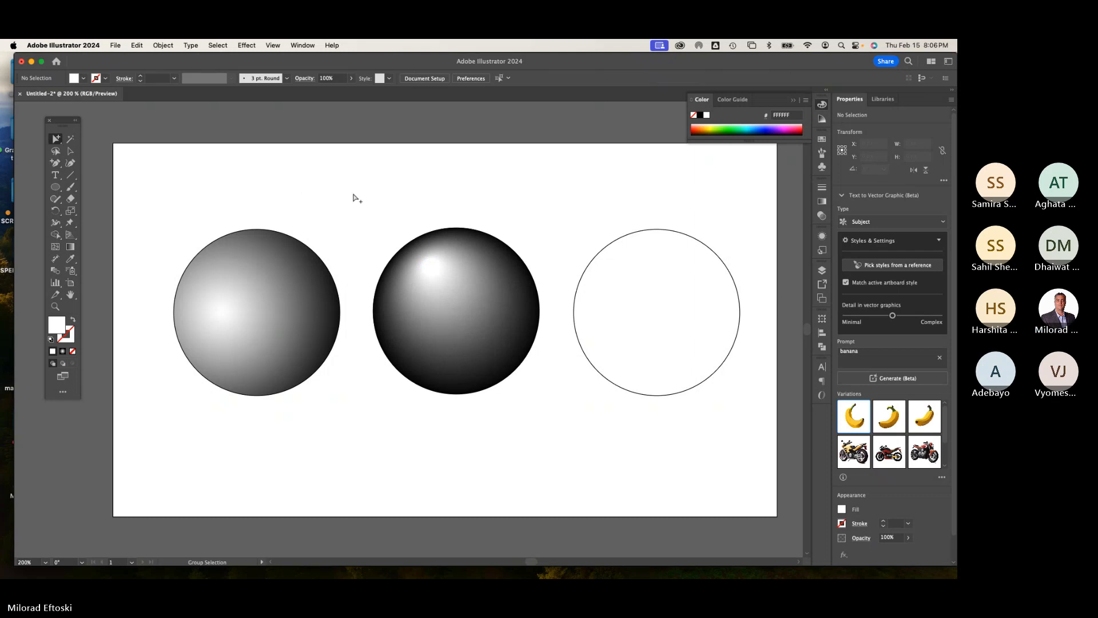
pyautogui.press('space')
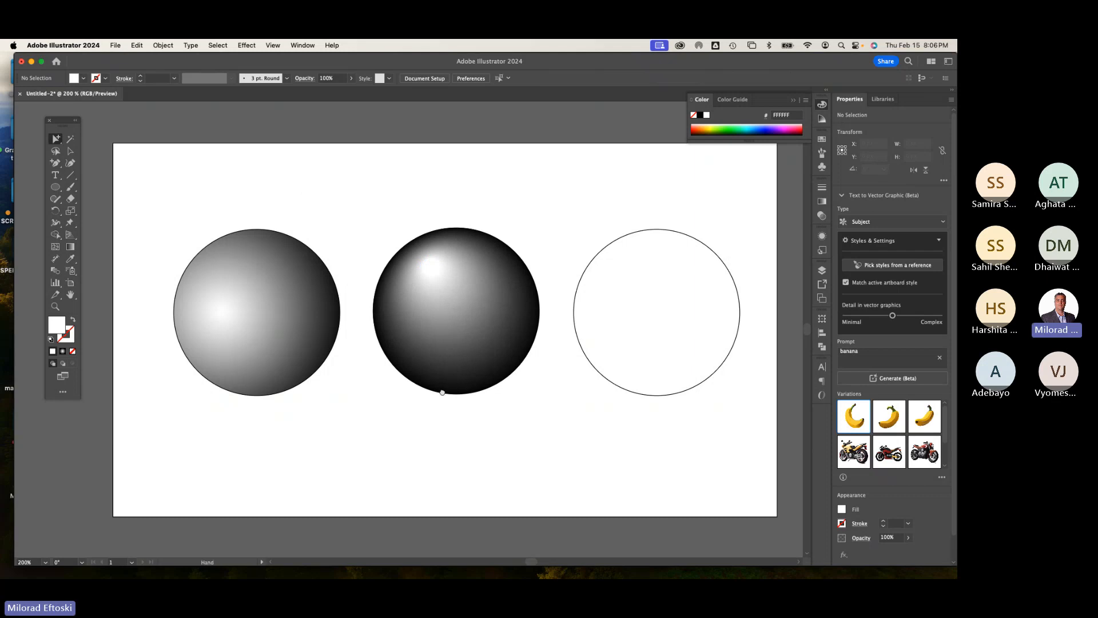
pyautogui.moveTo(441, 392); pyautogui.dragTo(425, 370)
pyautogui.press('space')
pyautogui.moveTo(244, 223); pyautogui.dragTo(244, 186)
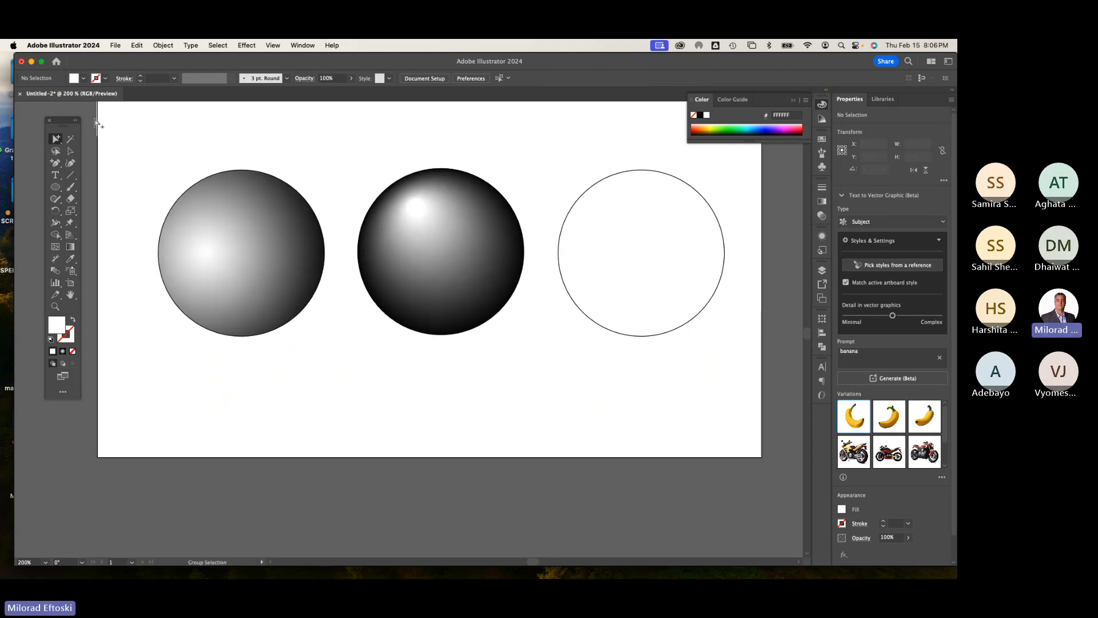
pyautogui.press('a')
pyautogui.moveTo(177, 153); pyautogui.dragTo(627, 313)
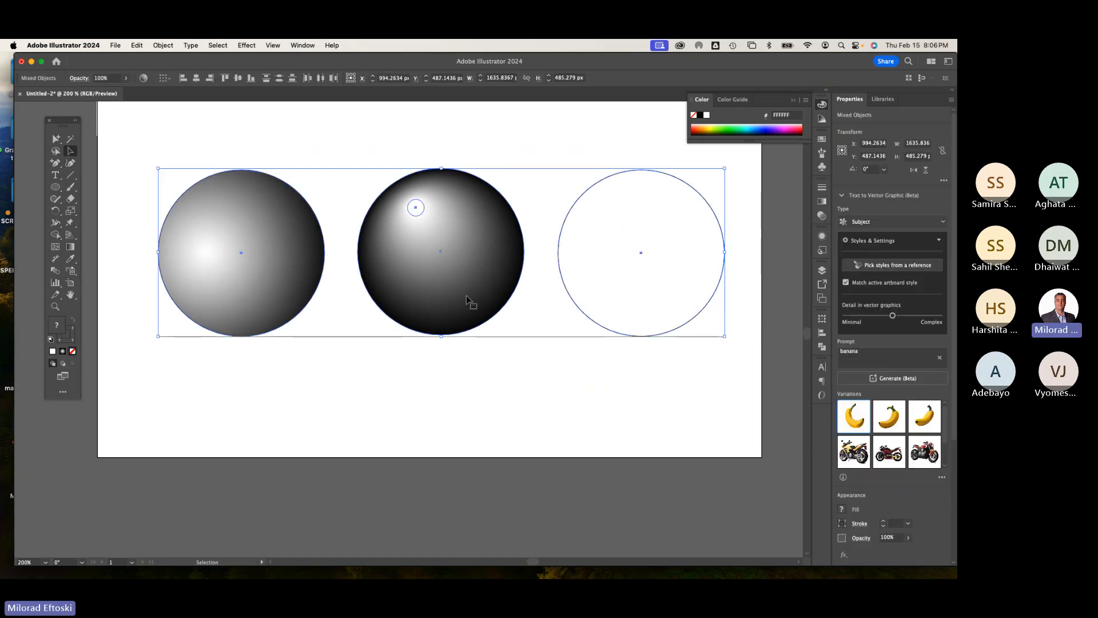
pyautogui.scroll(5, 452, 348)
pyautogui.scroll(-3, 456, 350)
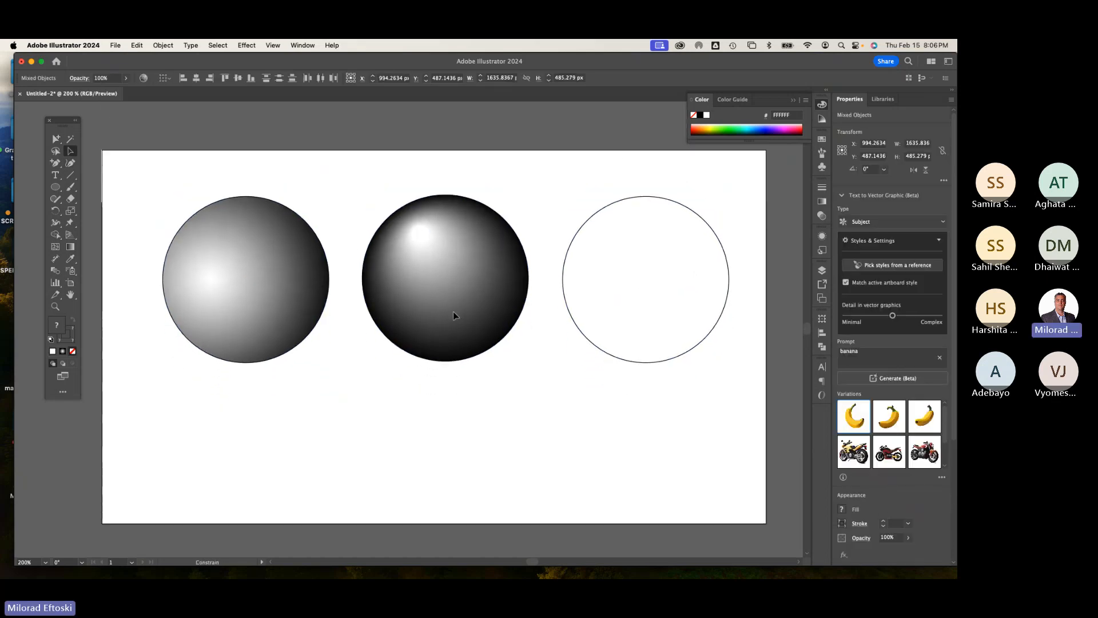
pyautogui.click(113, 246)
# Step: Add an "m" text object below the spheres and scale it up to about 357 pt
pyautogui.click(55, 176)
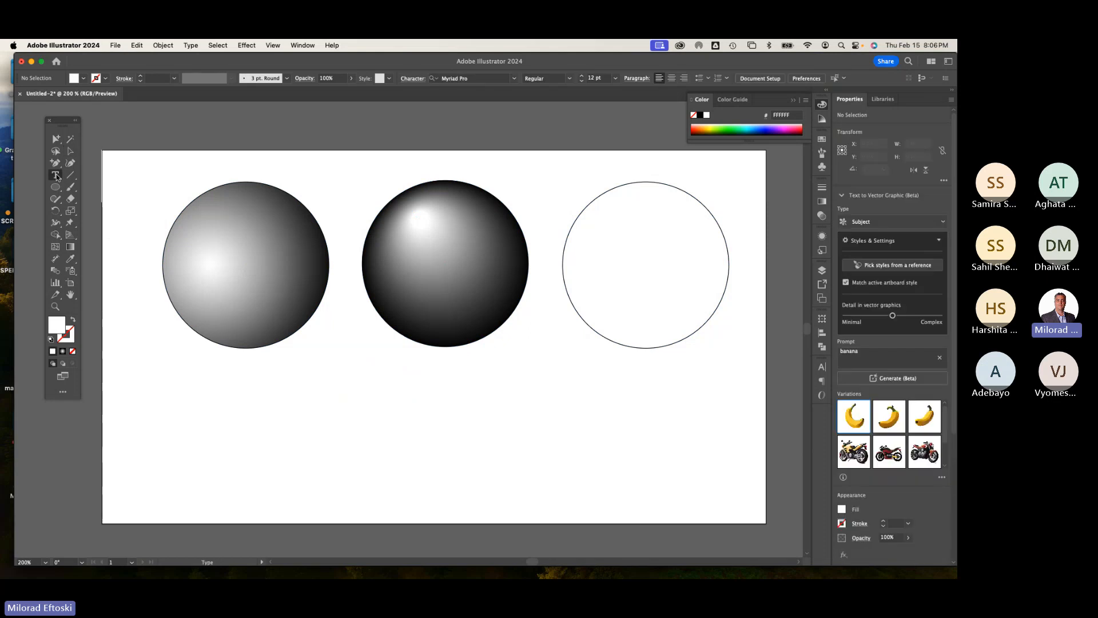
pyautogui.click(264, 455)
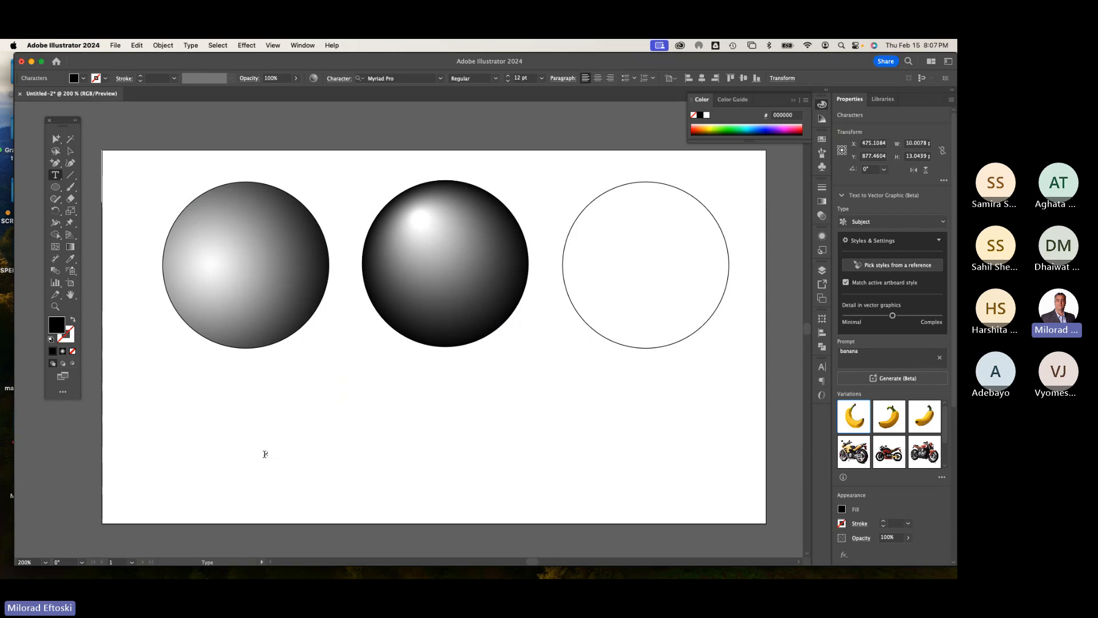
pyautogui.press('Escape')
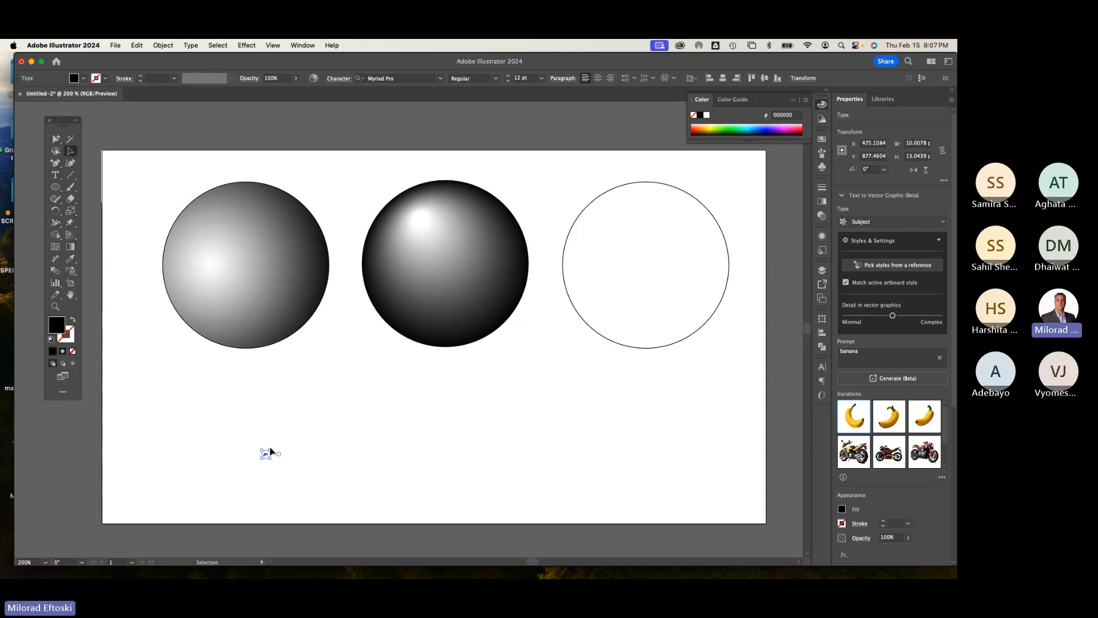
pyautogui.moveTo(270, 450); pyautogui.dragTo(326, 378)
pyautogui.click(334, 447)
pyautogui.moveTo(314, 444); pyautogui.dragTo(463, 523)
pyautogui.click(363, 450)
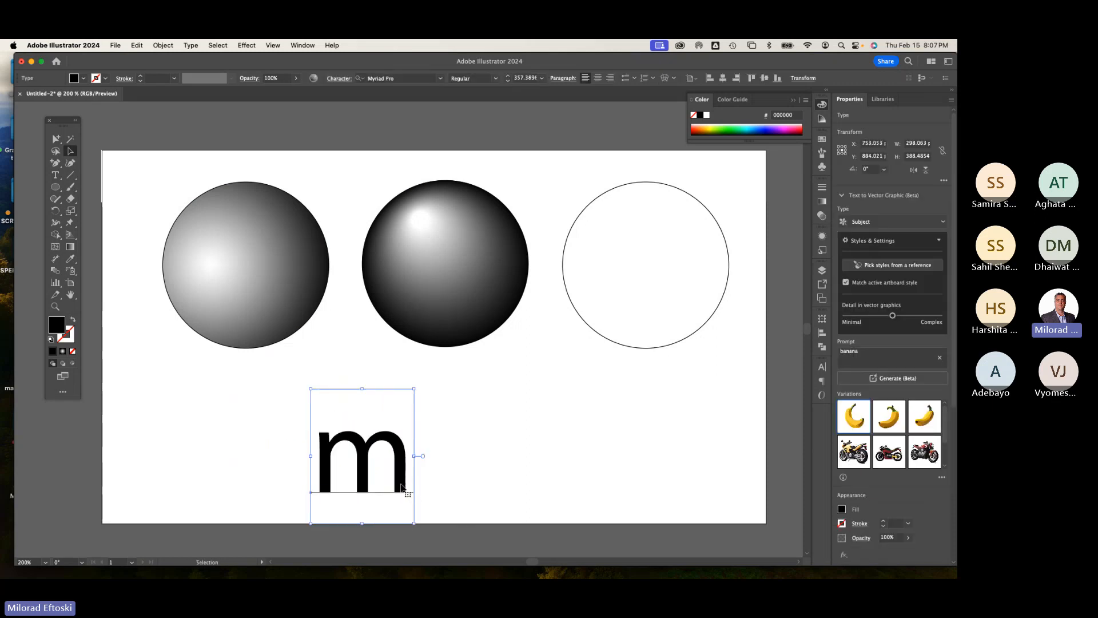
pyautogui.moveTo(402, 487); pyautogui.dragTo(384, 434)
# Step: Set the m to Bold and fill it blue, #0051D4
pyautogui.click(497, 81)
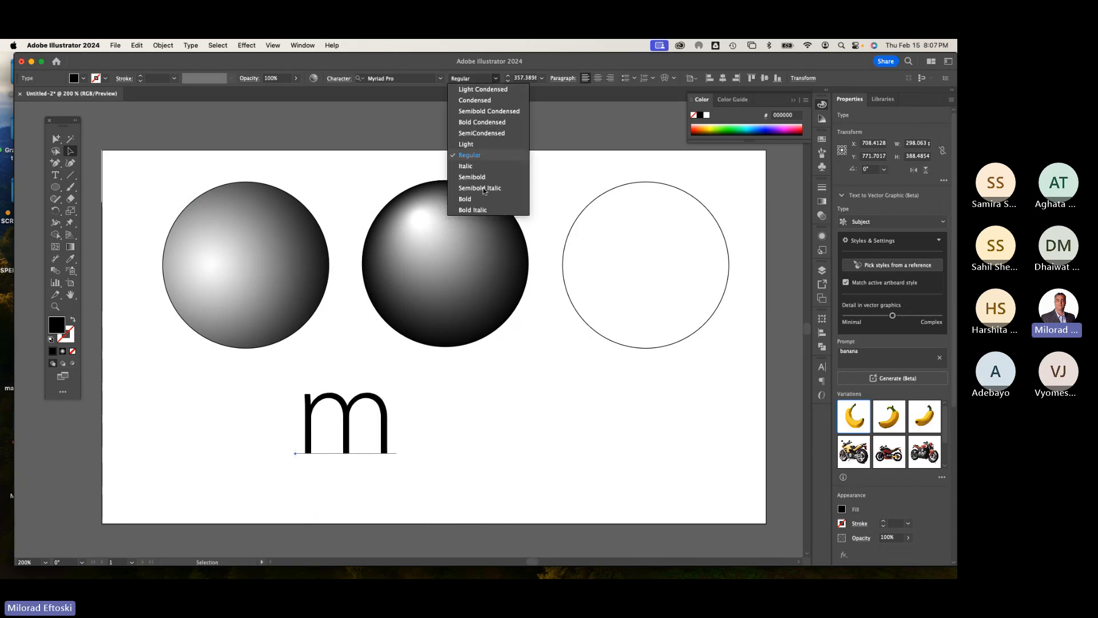
pyautogui.click(472, 200)
pyautogui.click(412, 432)
pyautogui.moveTo(398, 426); pyautogui.dragTo(420, 433)
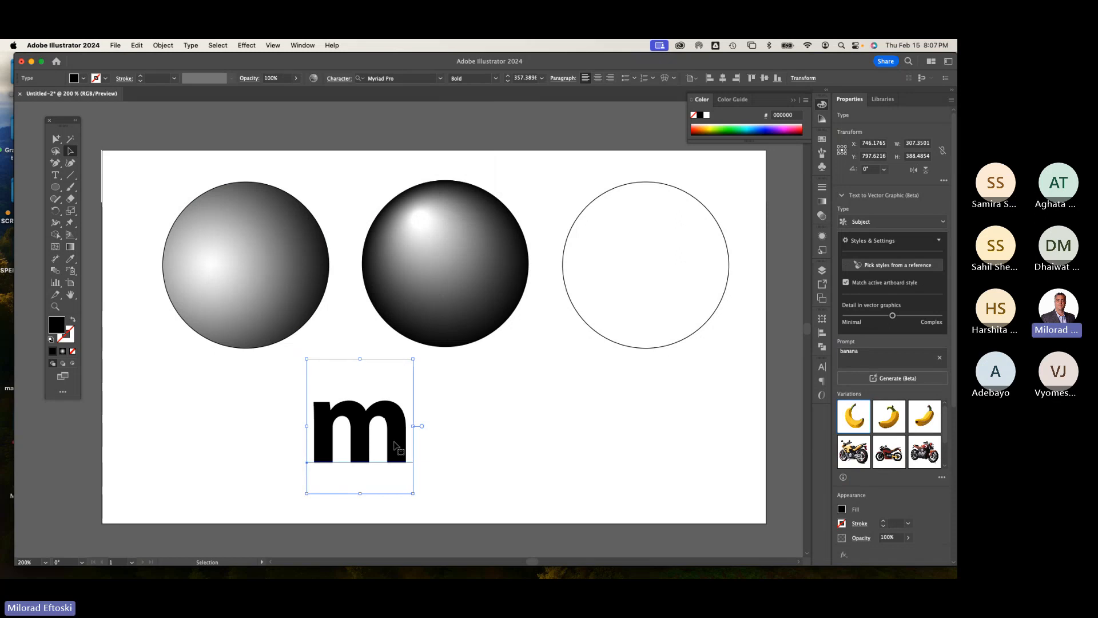
pyautogui.moveTo(771, 128); pyautogui.dragTo(760, 127)
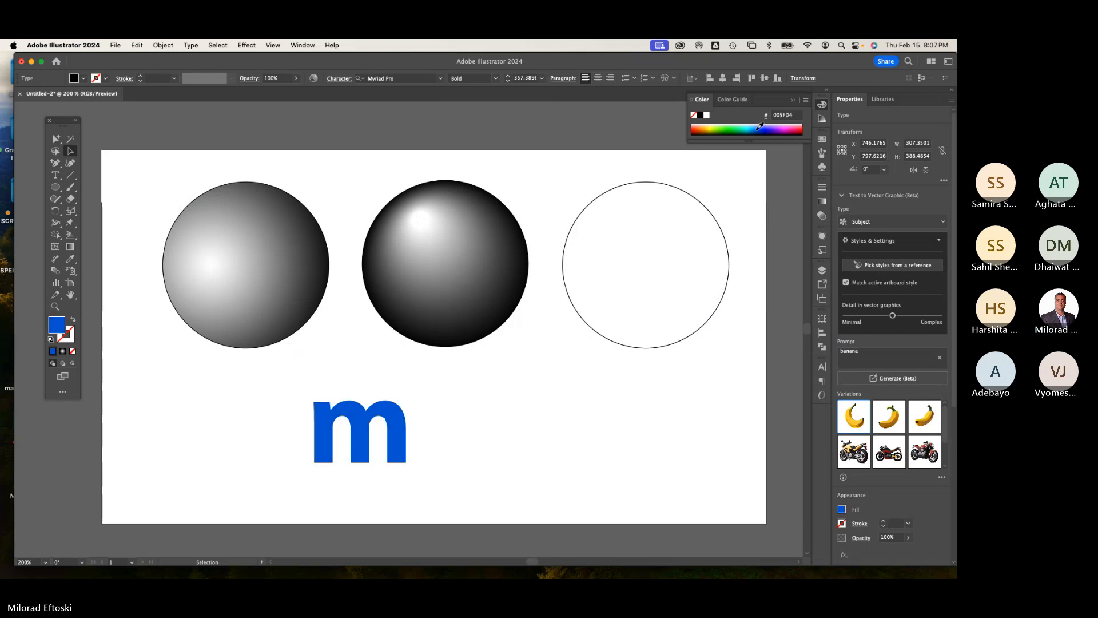
# Step: Move the blue m slightly to the left below the first two spheres
pyautogui.click(435, 447)
pyautogui.moveTo(393, 447); pyautogui.dragTo(387, 449)
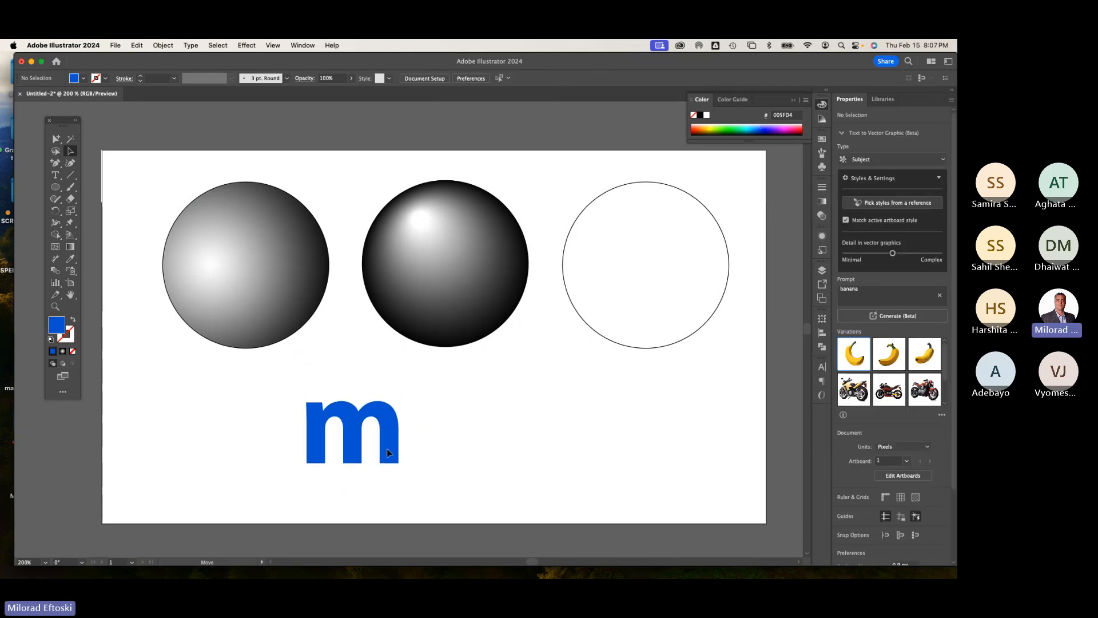
pyautogui.click(524, 432)
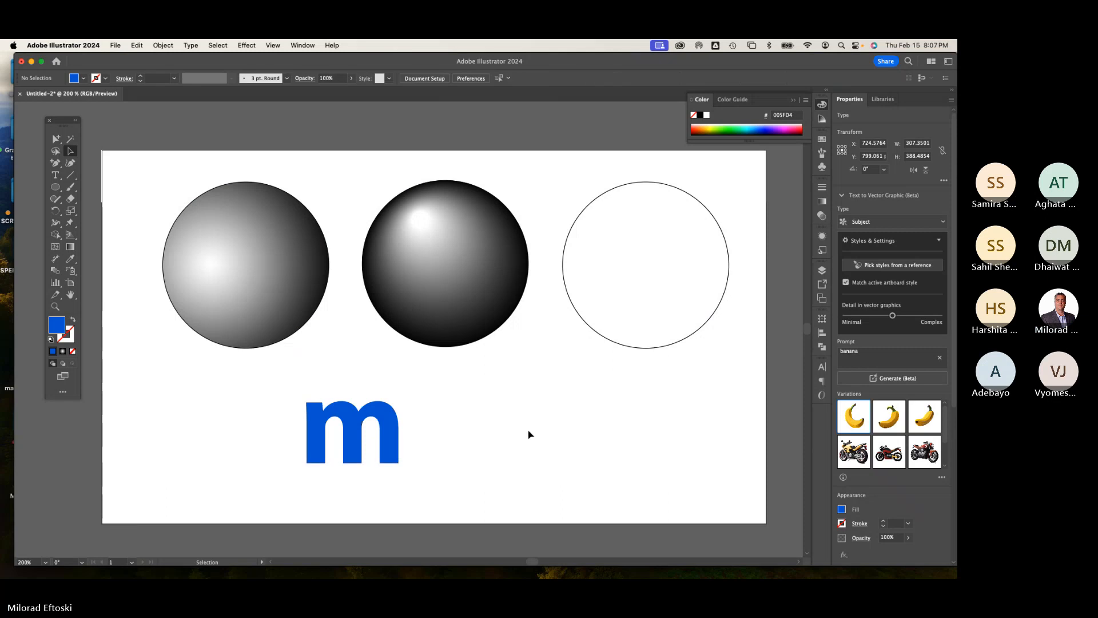
pyautogui.moveTo(392, 449); pyautogui.dragTo(369, 451)
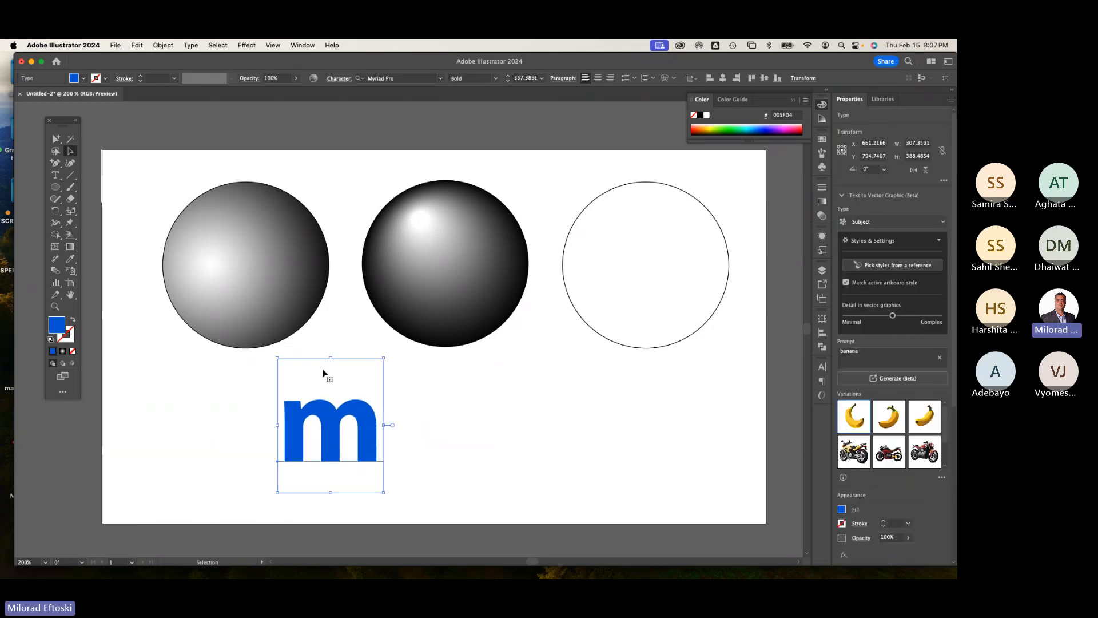
pyautogui.click(506, 409)
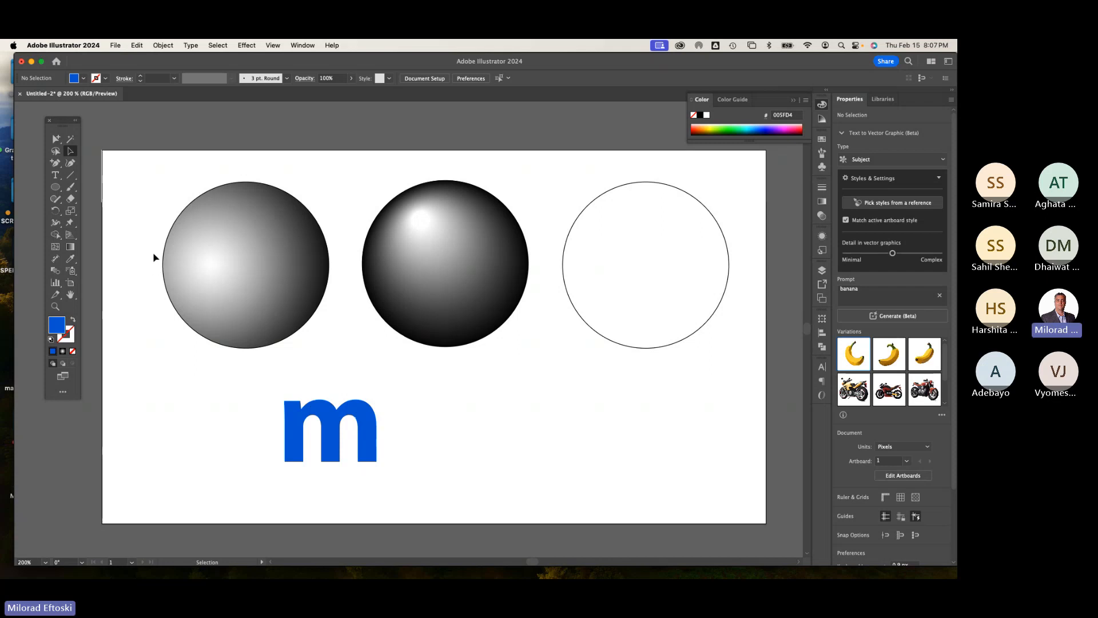
# Step: Draw a star about 270 px wide to the right of the m and fill it orange, #FF6000
pyautogui.click(55, 186)
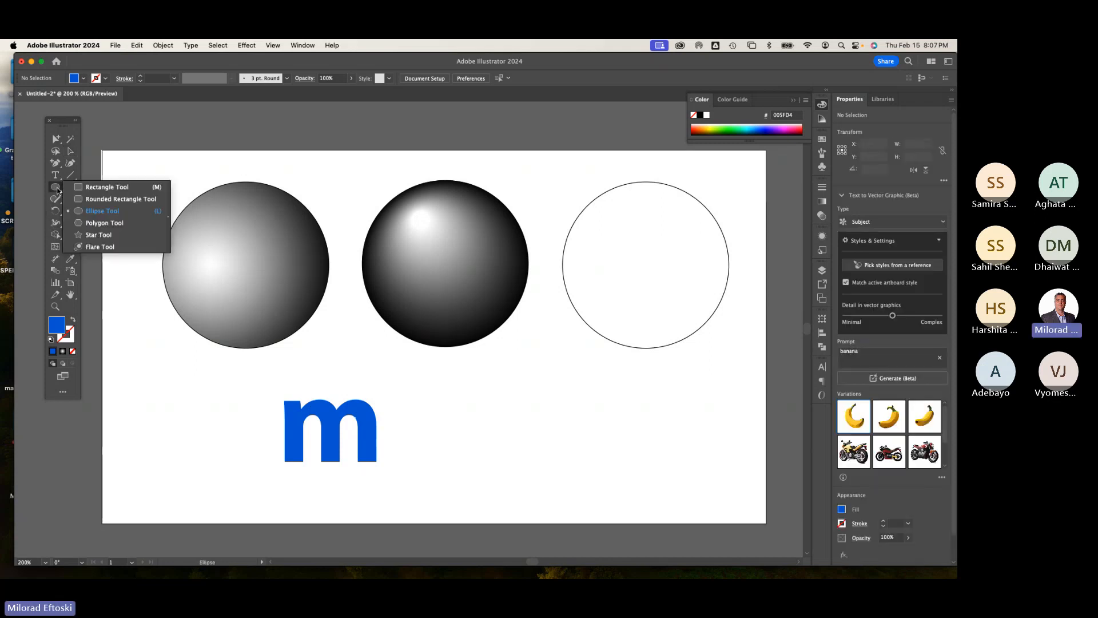
pyautogui.click(107, 238)
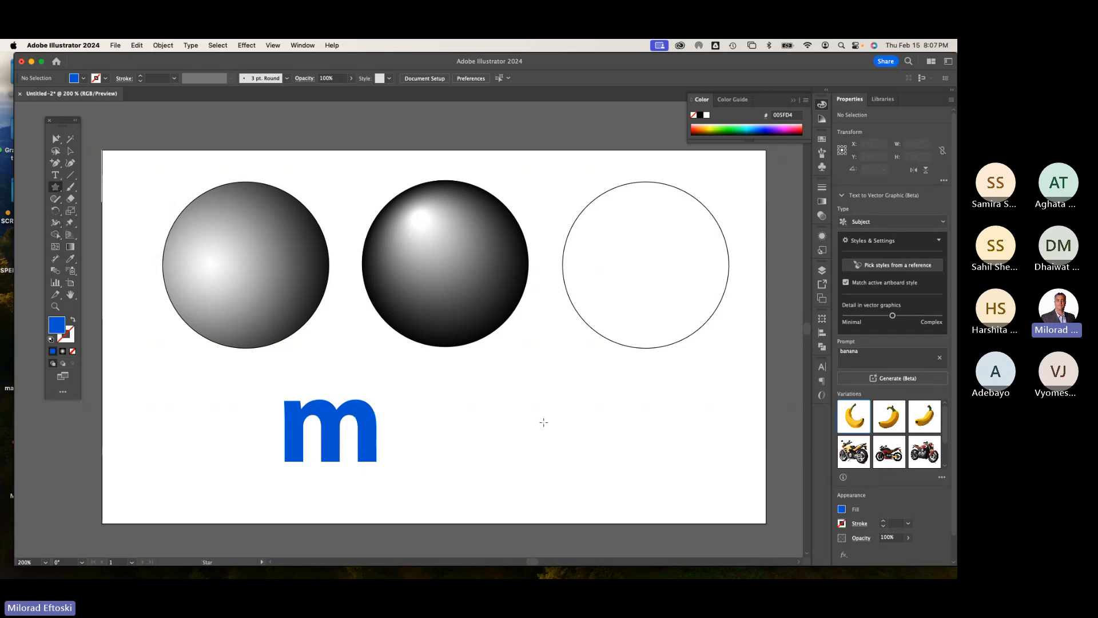
pyautogui.moveTo(539, 416); pyautogui.dragTo(578, 447)
pyautogui.click(71, 151)
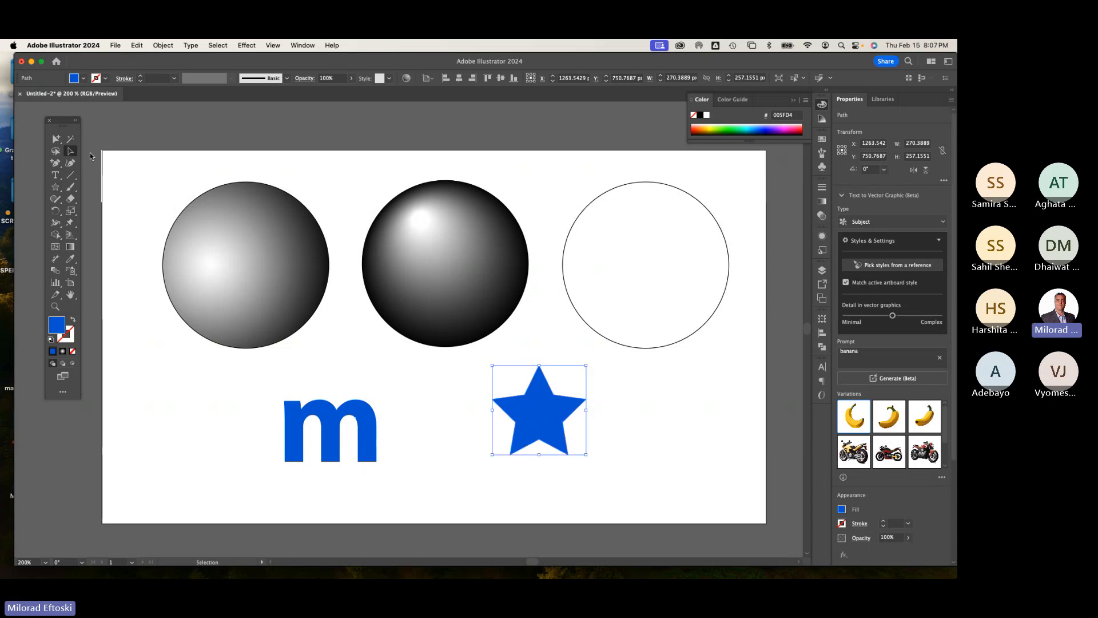
pyautogui.click(702, 127)
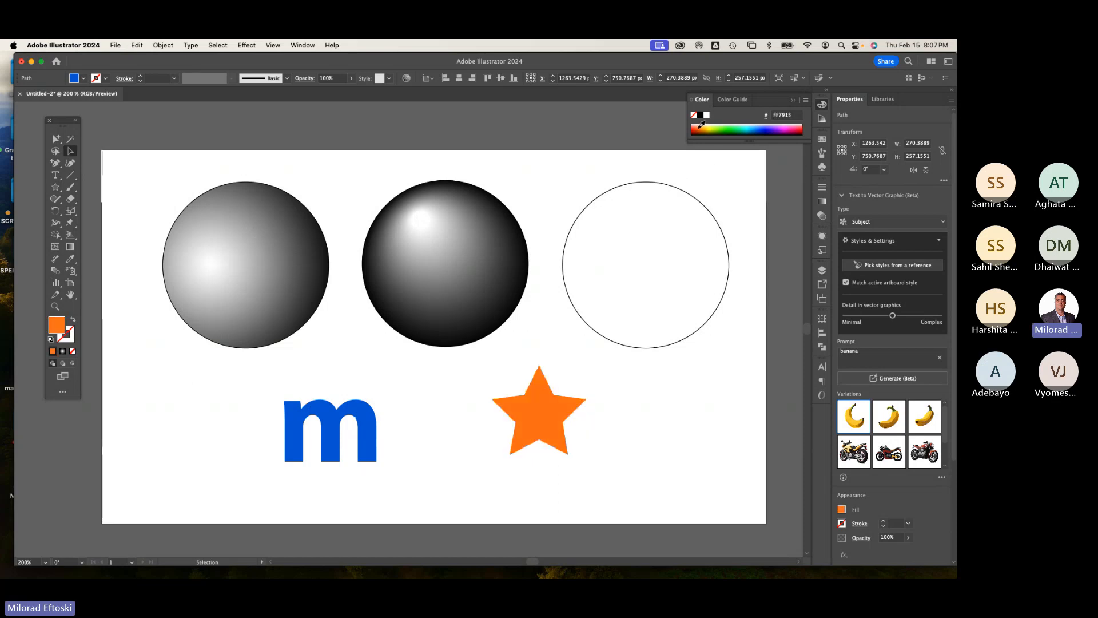
pyautogui.moveTo(698, 128); pyautogui.dragTo(698, 129)
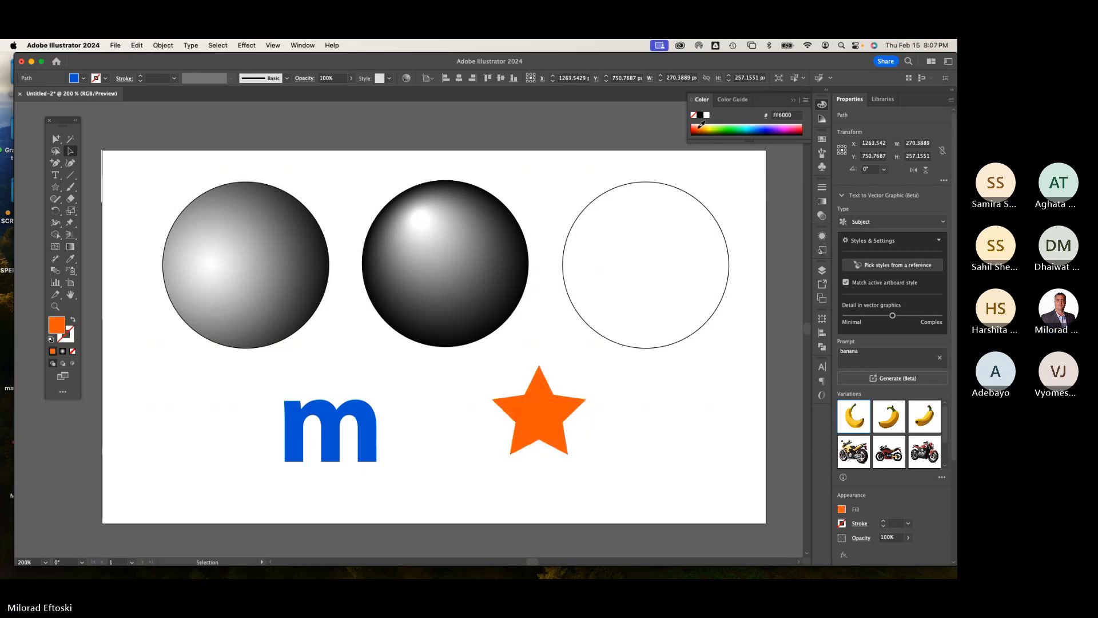
# Step: Move the orange star slightly up and to the right
pyautogui.click(629, 452)
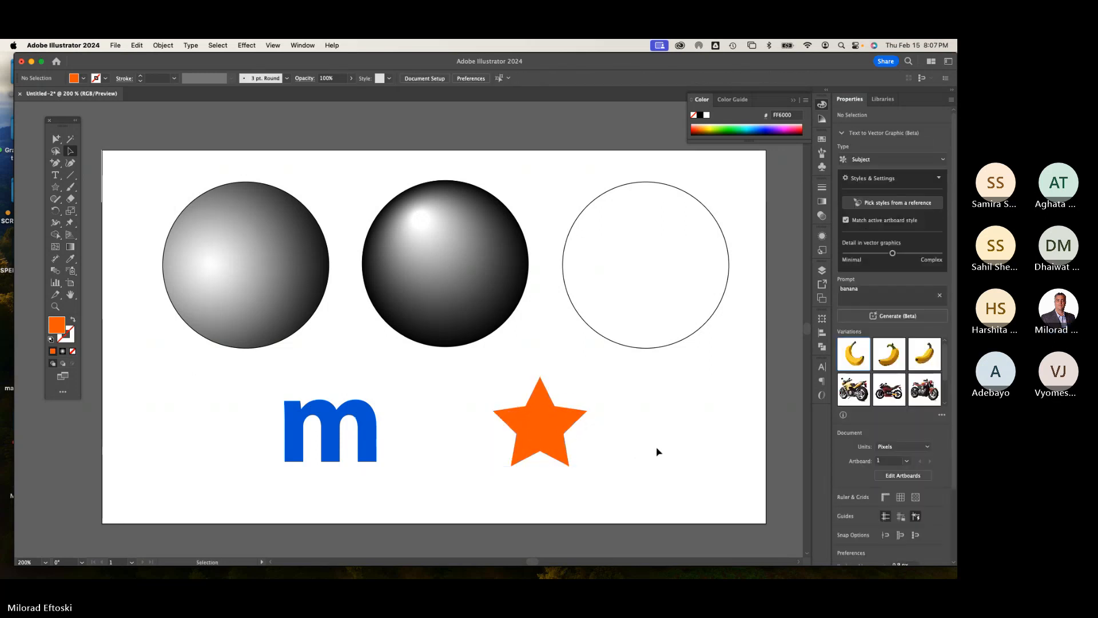
pyautogui.moveTo(559, 438)
pyautogui.mouseDown()
pyautogui.moveTo(449, 440)
pyautogui.moveTo(562, 434)
pyautogui.mouseUp()
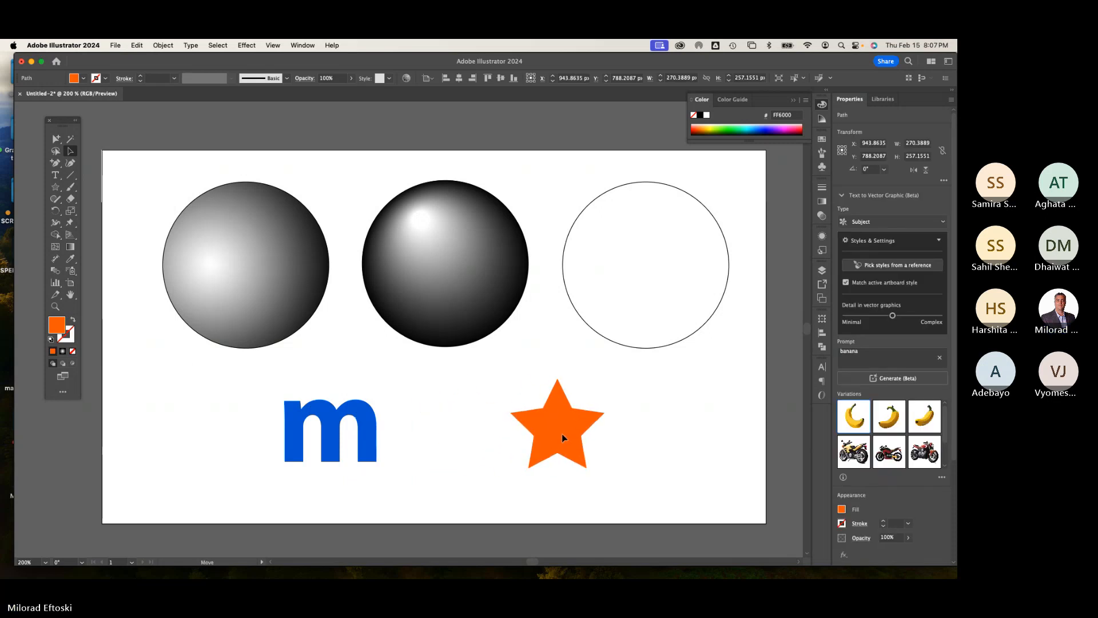
pyautogui.click(660, 446)
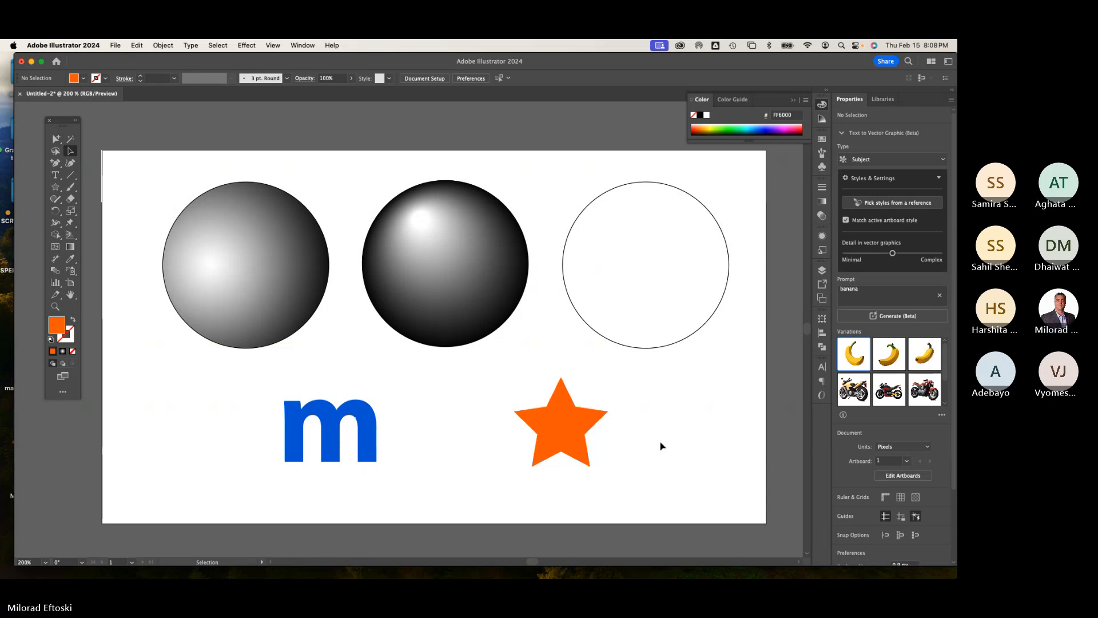
# Step: Blend the blue m with the orange star using the Blend tool
pyautogui.click(55, 270)
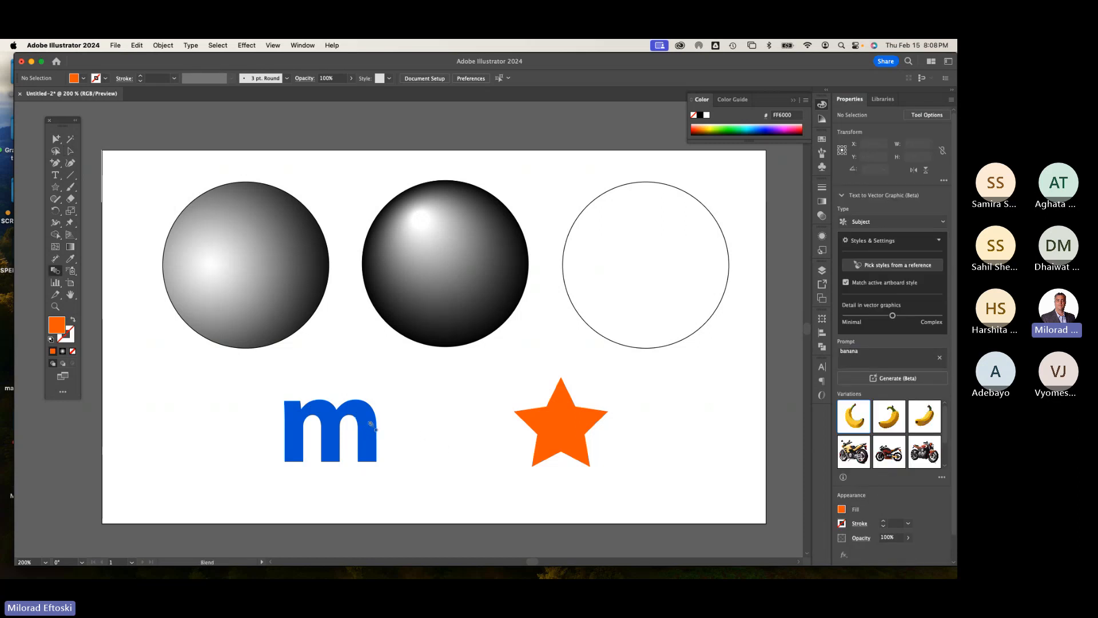
pyautogui.click(554, 423)
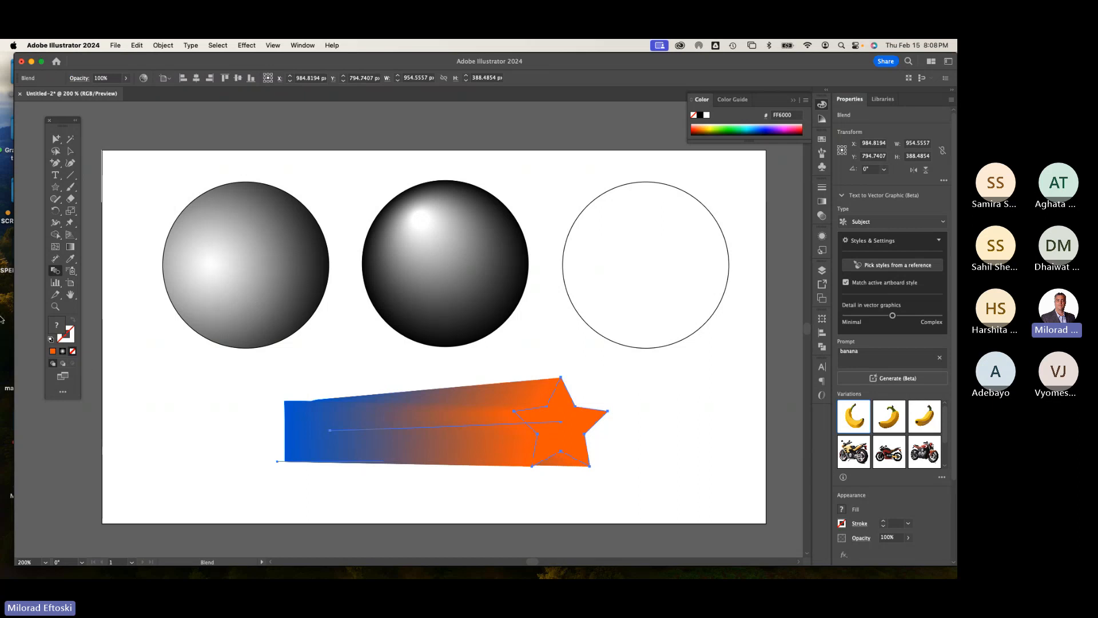
# Step: Set the blend options to Specified Steps with 10 steps
pyautogui.doubleClick(57, 272)
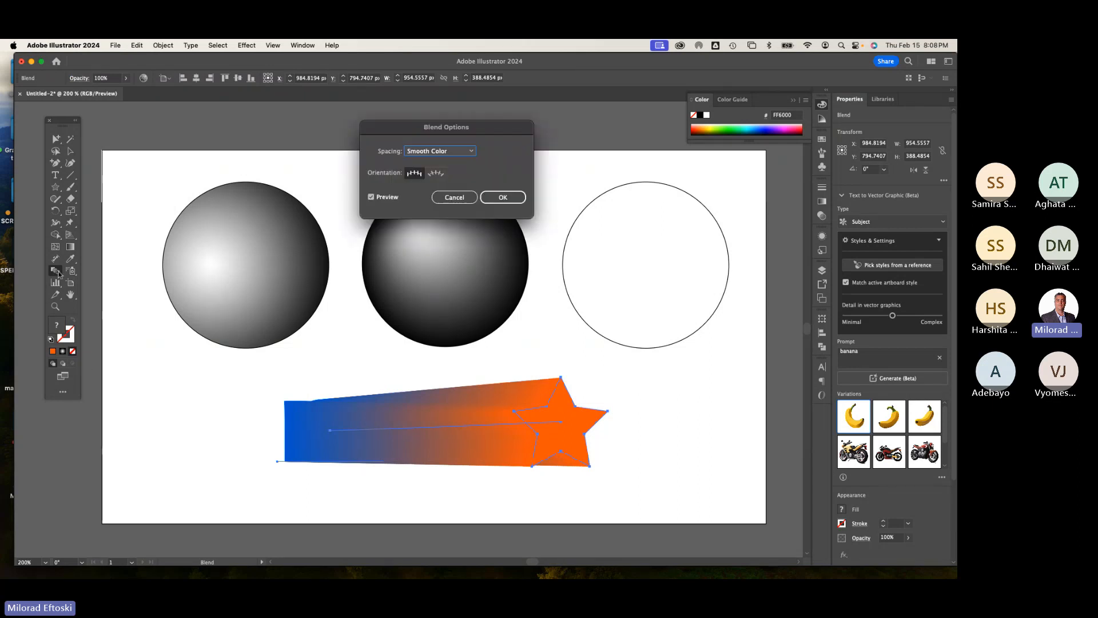
pyautogui.click(441, 152)
pyautogui.click(435, 166)
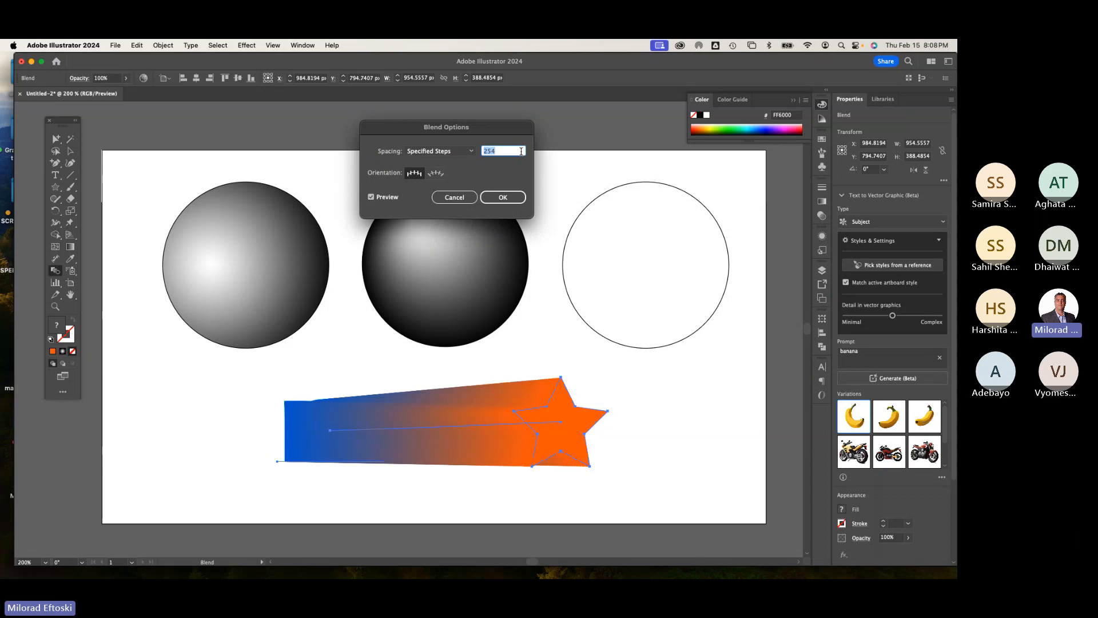
pyautogui.write('10')
pyautogui.press('Return')
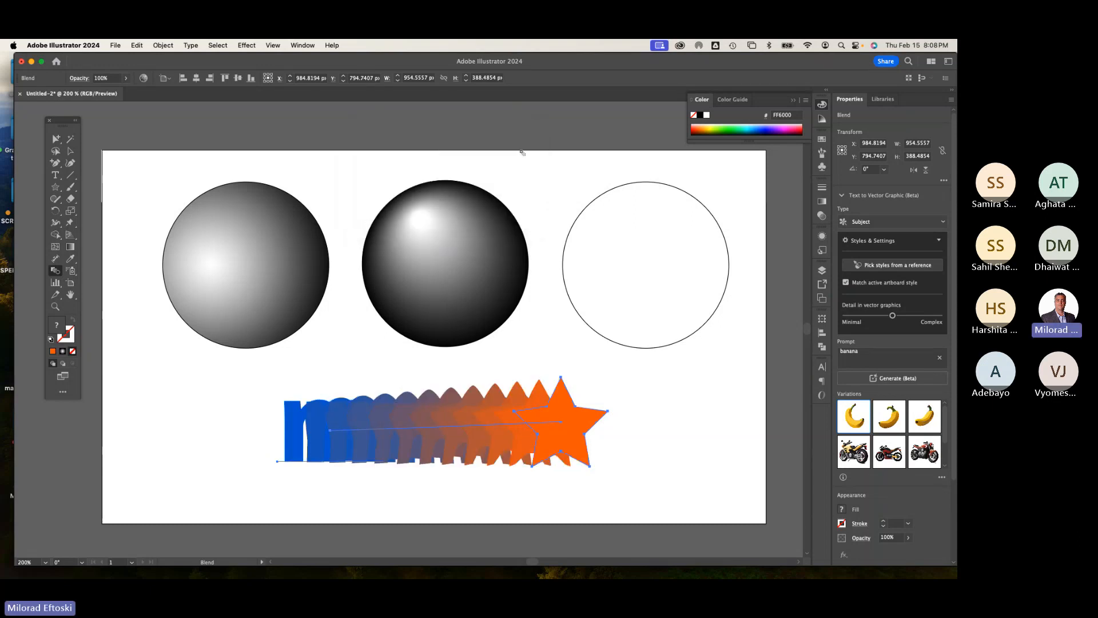
# Step: Select the m-to-star blend and give it a white stroke
pyautogui.click(70, 152)
pyautogui.click(183, 176)
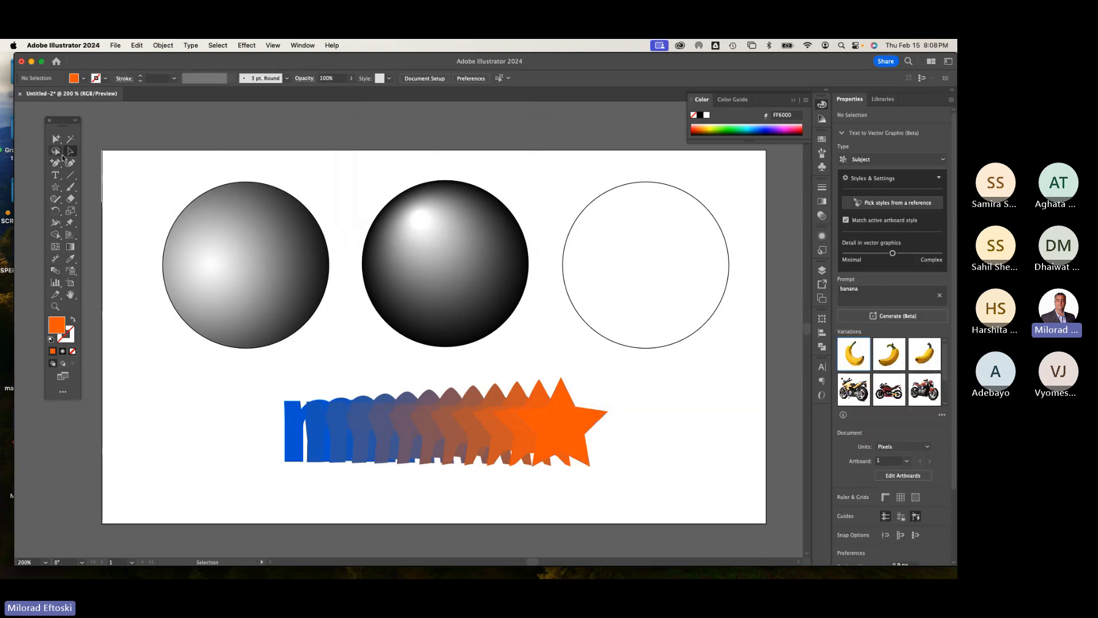
pyautogui.click(492, 439)
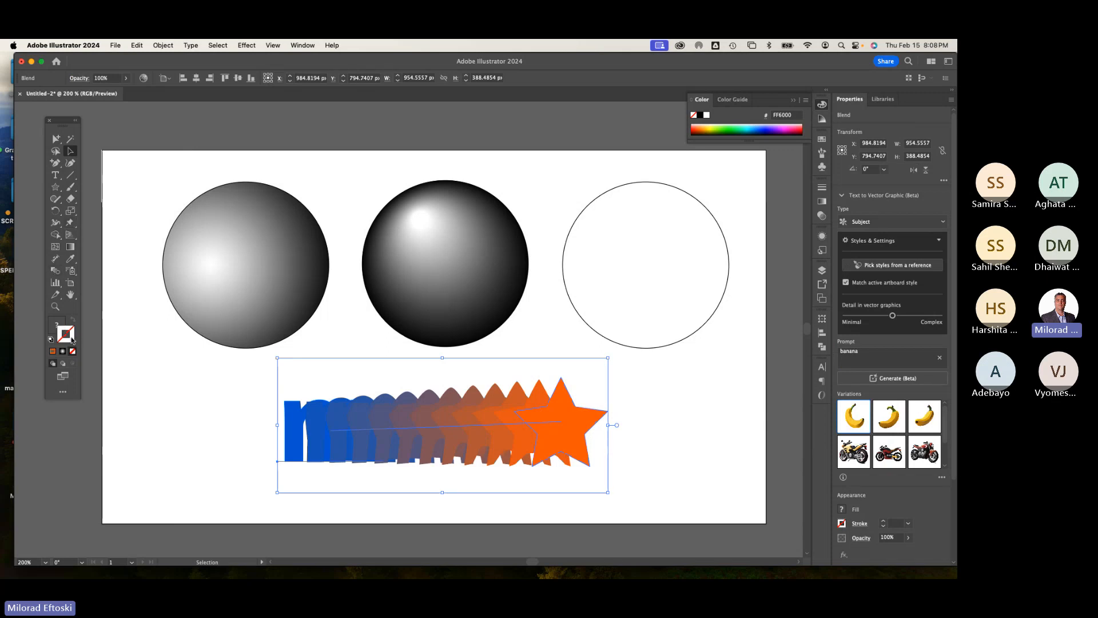
pyautogui.click(707, 116)
pyautogui.click(527, 189)
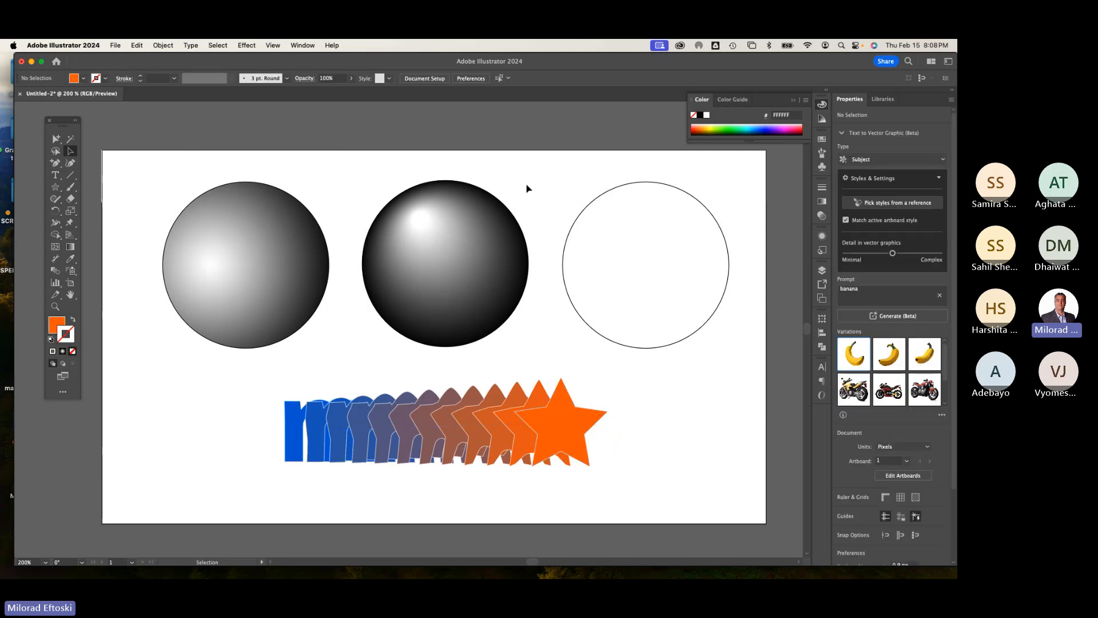
# Step: Move the orange star slightly left to compress the blend
pyautogui.click(56, 139)
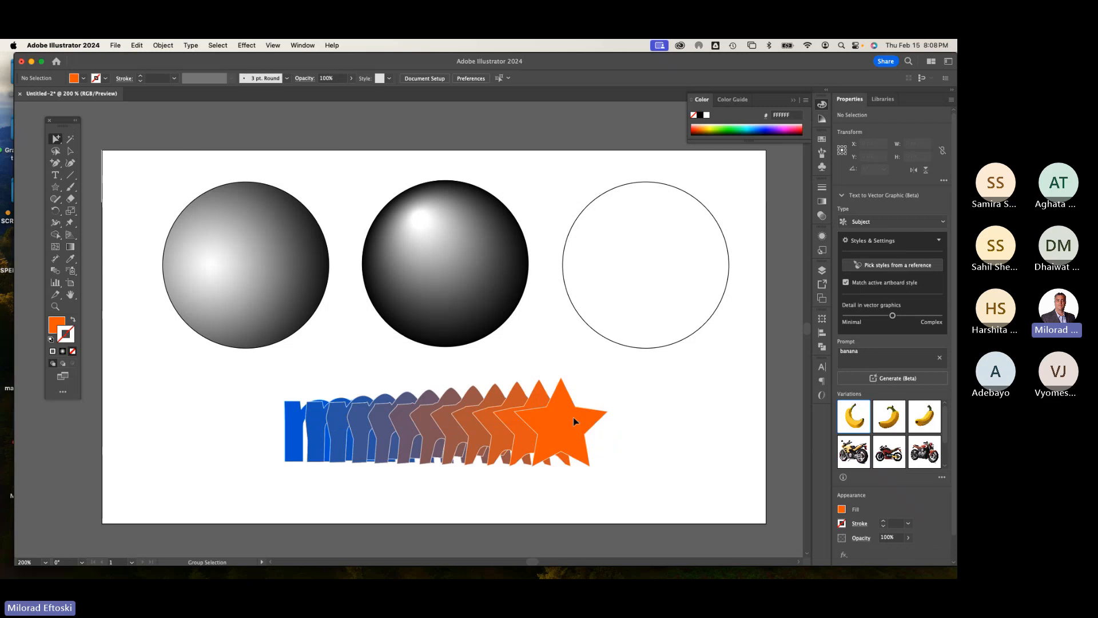
pyautogui.moveTo(573, 417); pyautogui.dragTo(533, 412)
pyautogui.click(603, 438)
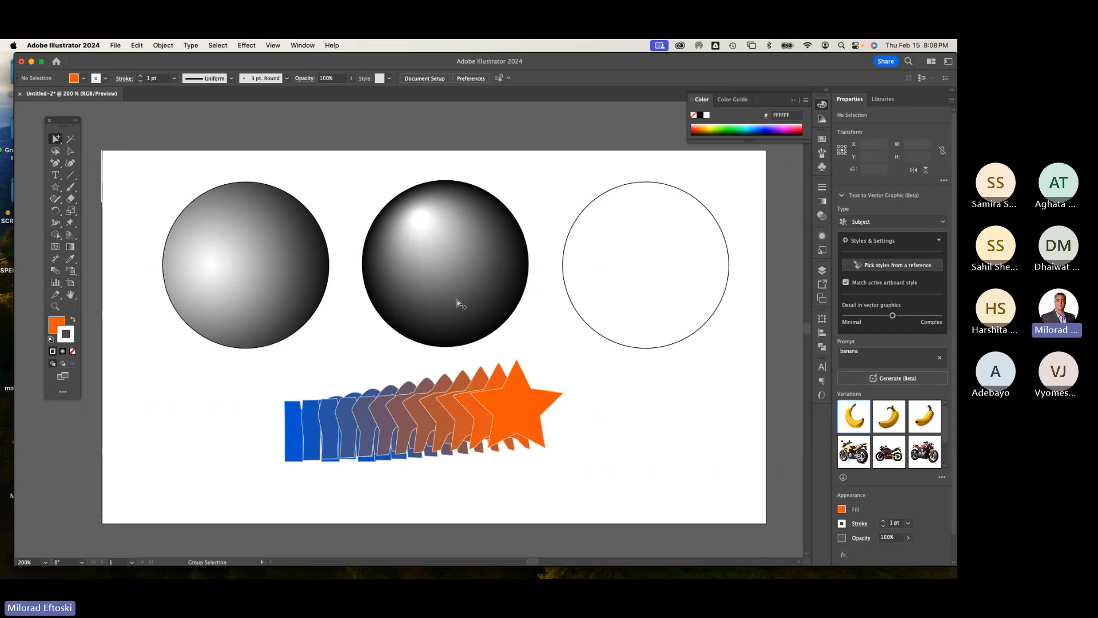
# Step: Change the star's stacking order within the blend so the m's steps overlap in front
pyautogui.click(519, 407)
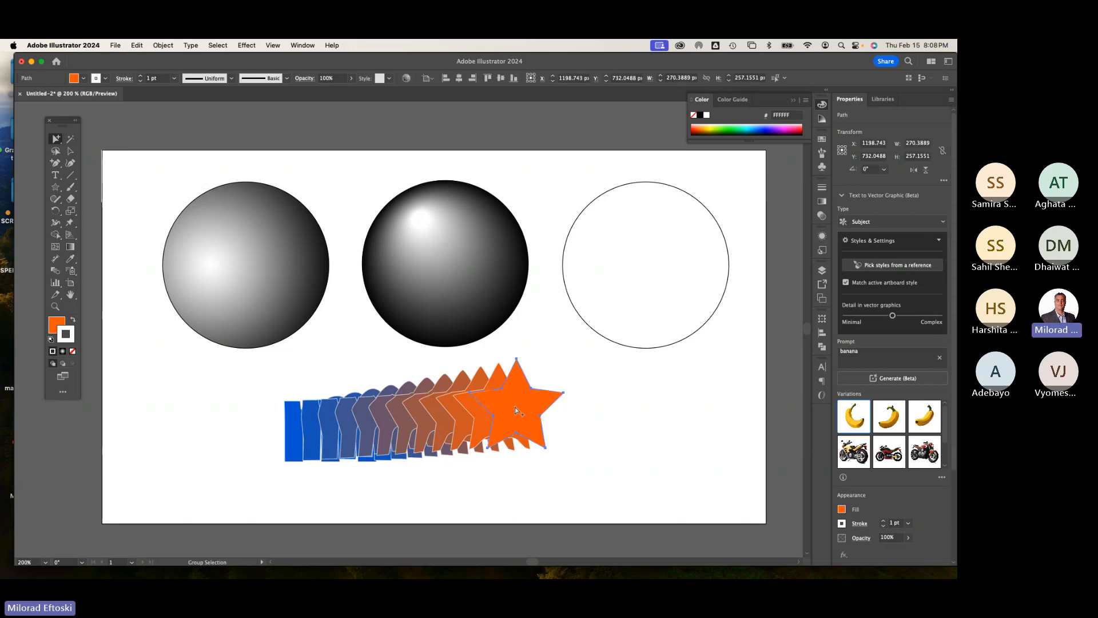
pyautogui.rightClick(522, 410)
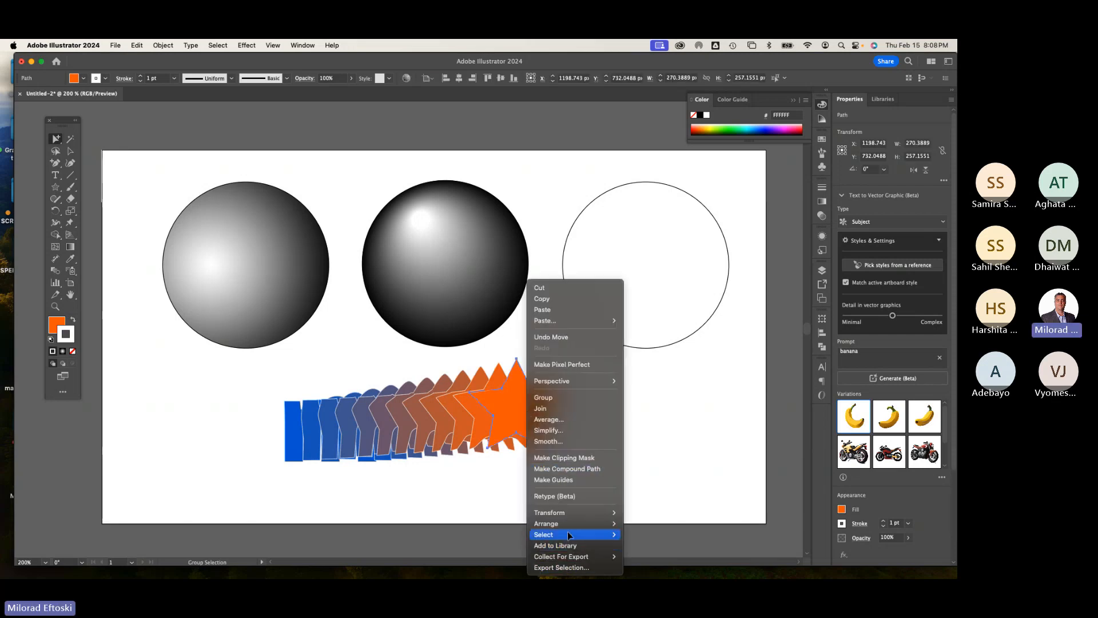
pyautogui.moveTo(567, 526)
pyautogui.click(649, 551)
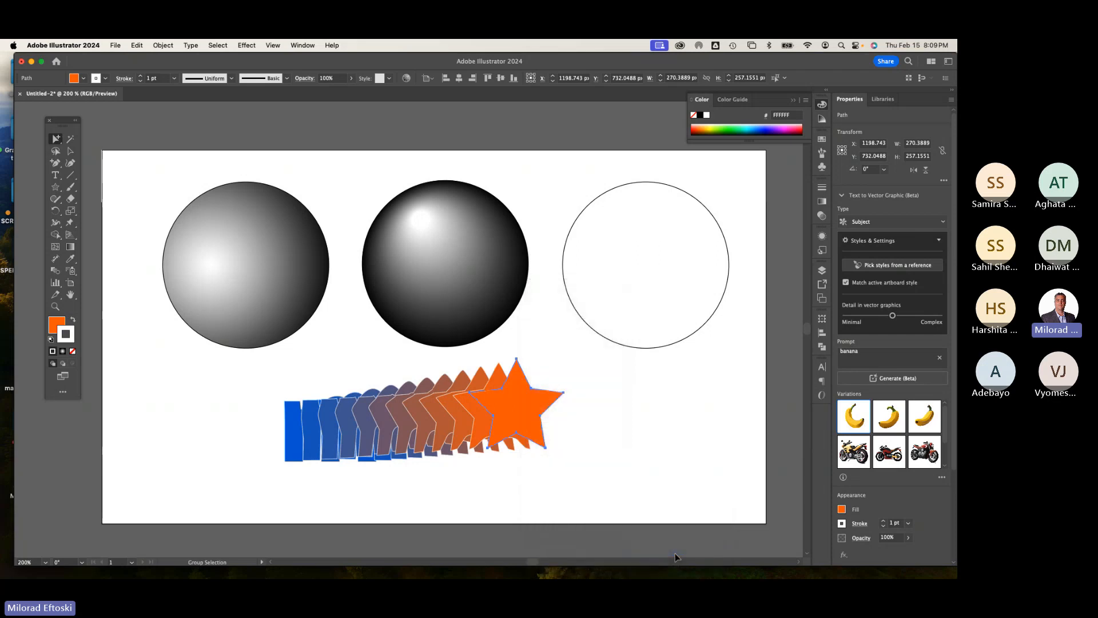
pyautogui.click(662, 507)
# Step: Move the blue m to the right and retype its letter as X with the Type tool
pyautogui.moveTo(370, 420); pyautogui.dragTo(457, 446)
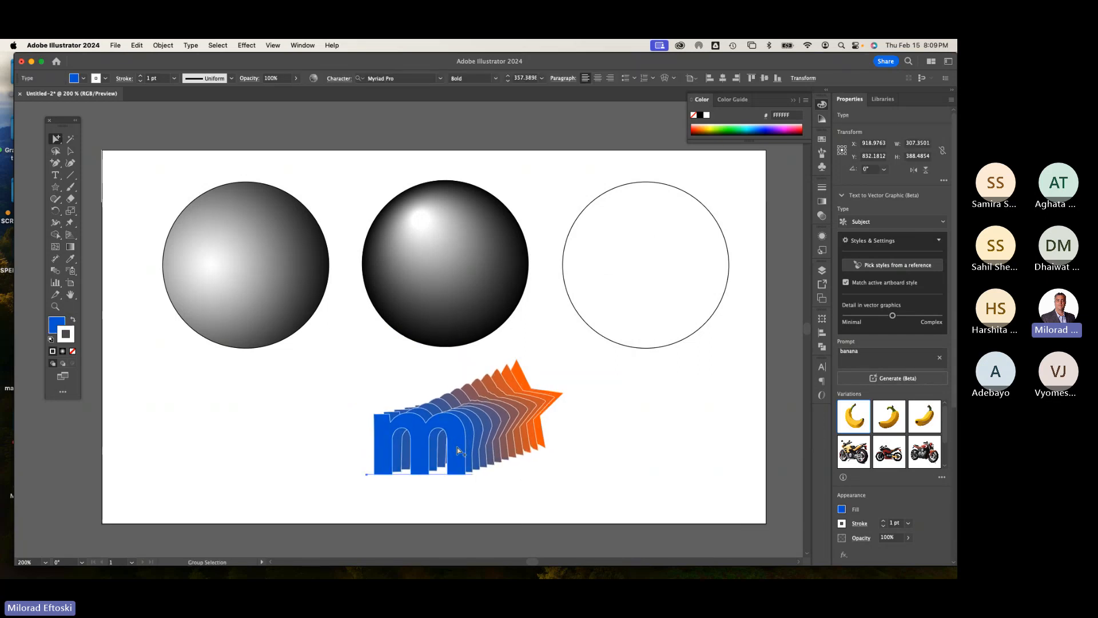
pyautogui.press('t')
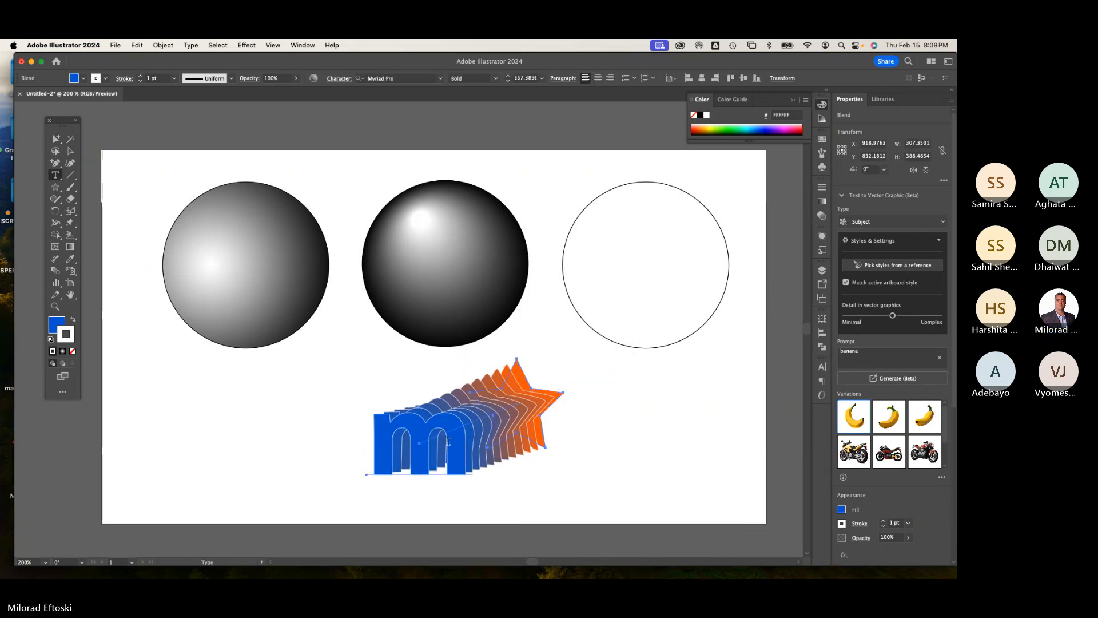
pyautogui.click(425, 446)
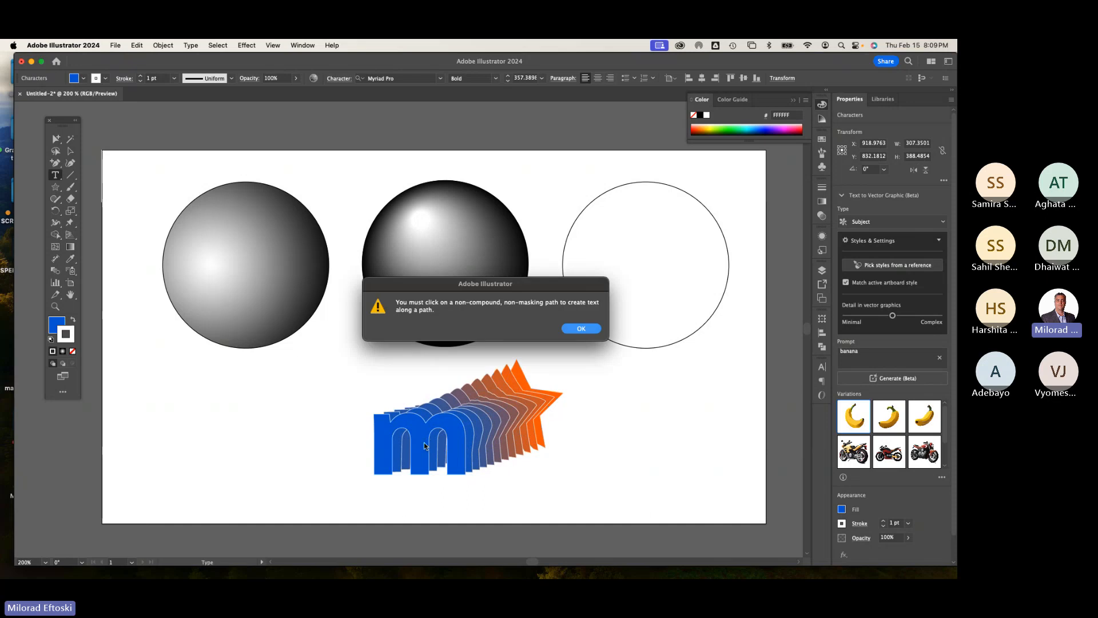
pyautogui.click(580, 329)
pyautogui.click(401, 456)
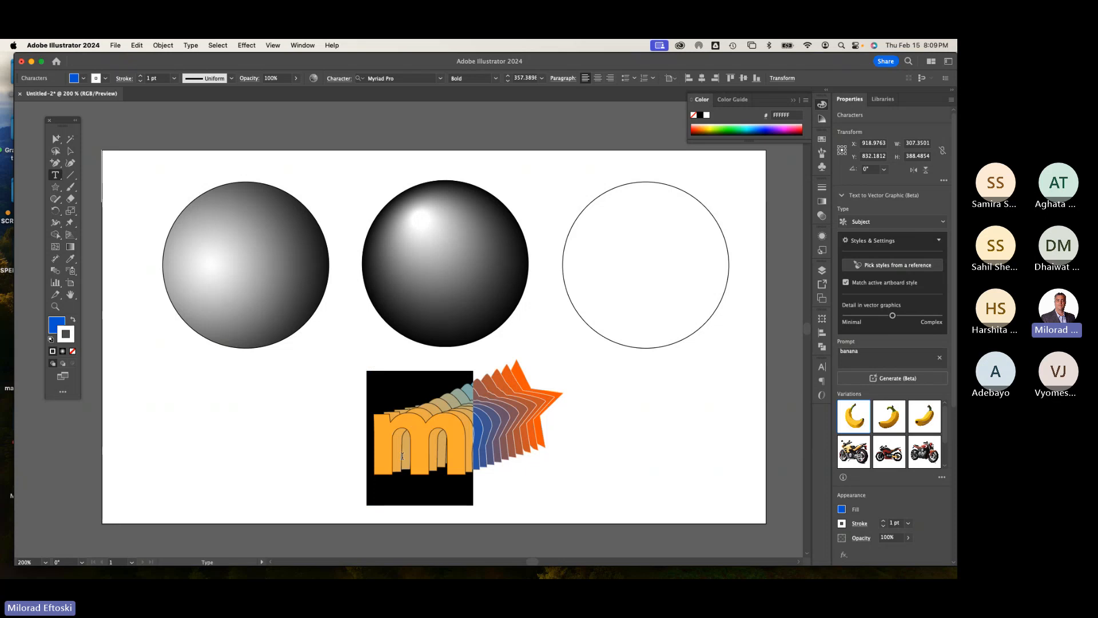
pyautogui.write('X')
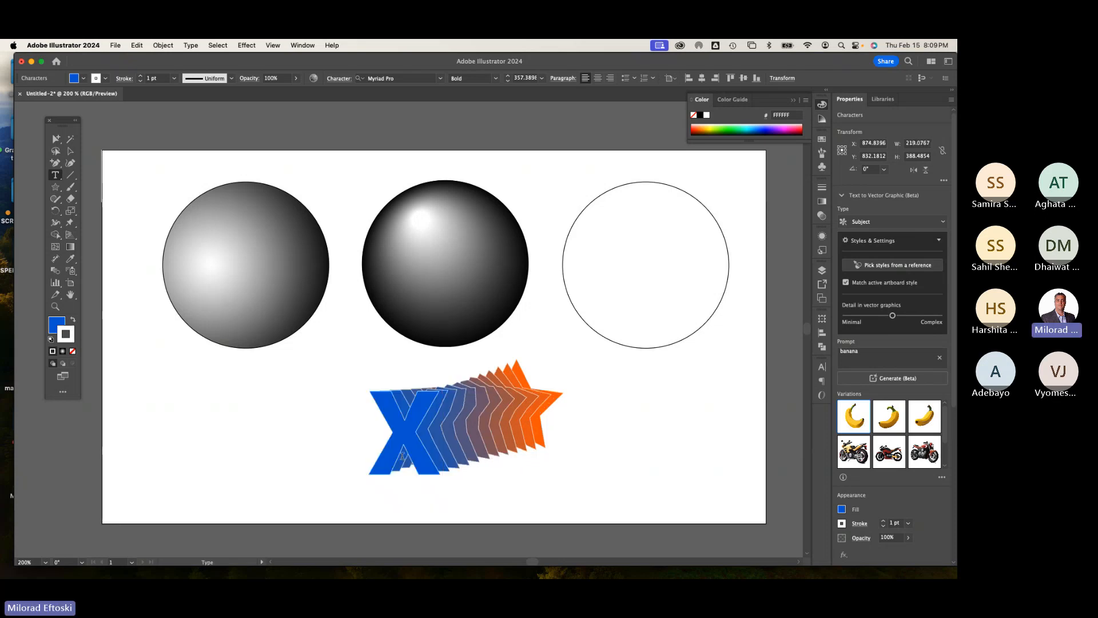
pyautogui.press('Escape')
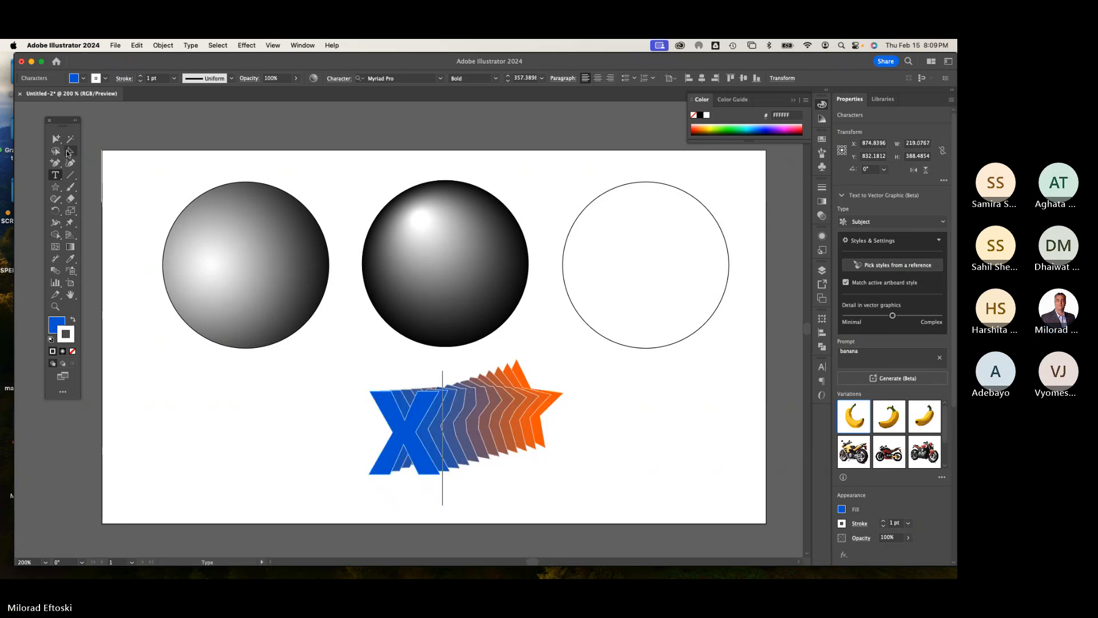
# Step: Reposition the X-to-star blend to the left, below the first sphere
pyautogui.click(206, 395)
pyautogui.moveTo(386, 451); pyautogui.dragTo(414, 456)
pyautogui.click(345, 430)
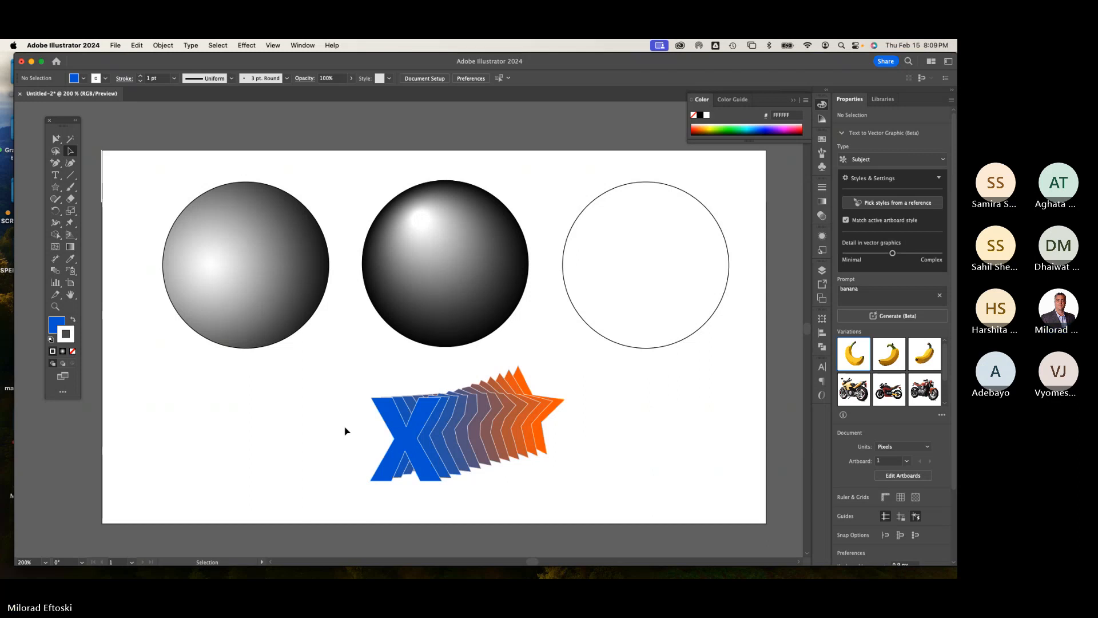
pyautogui.moveTo(410, 434); pyautogui.dragTo(210, 438)
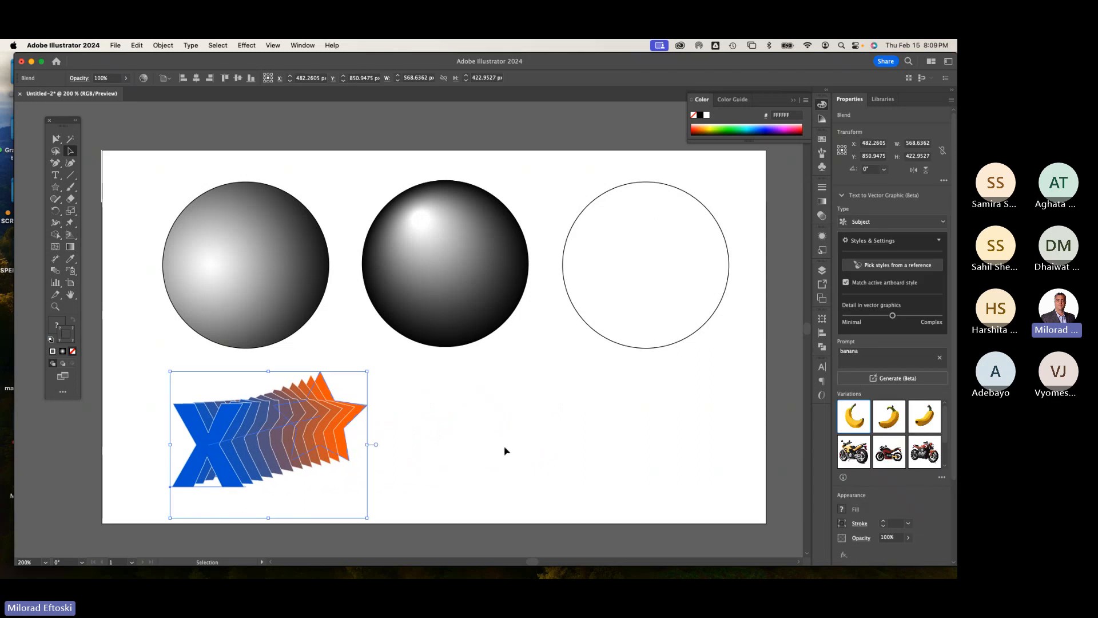
pyautogui.click(546, 437)
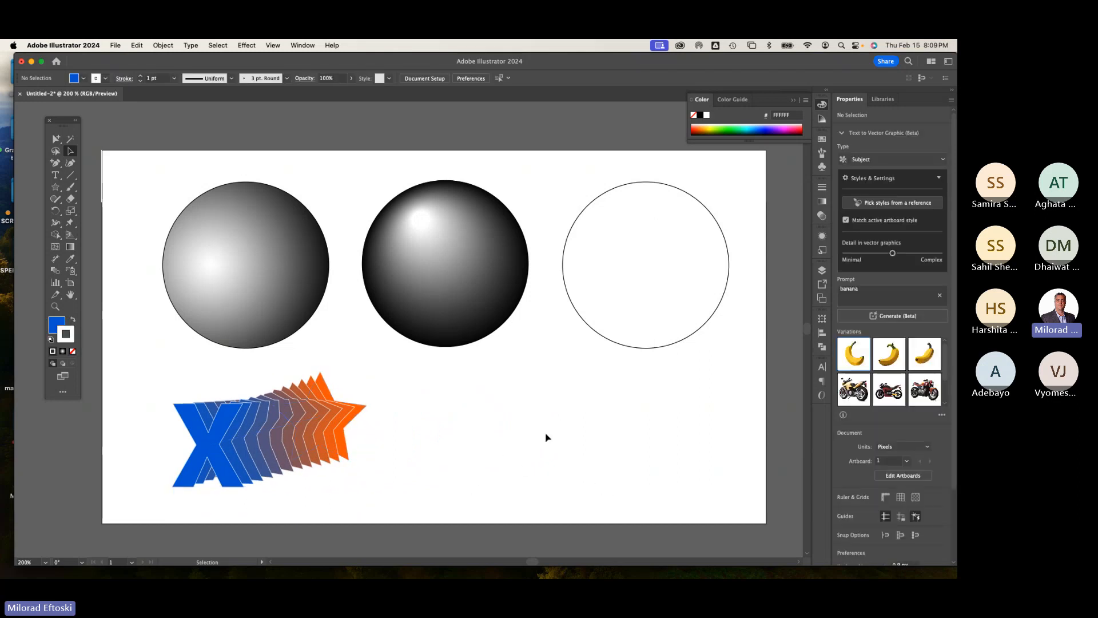
pyautogui.moveTo(289, 435)
pyautogui.mouseDown()
pyautogui.moveTo(323, 426)
pyautogui.moveTo(309, 428)
pyautogui.mouseUp()
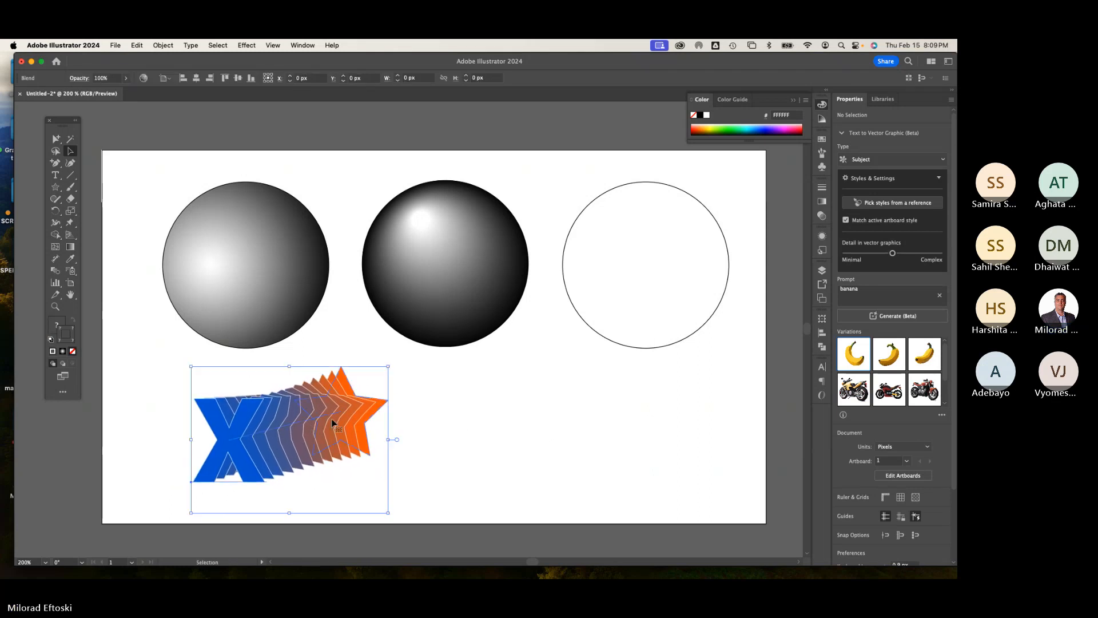
pyautogui.click(434, 409)
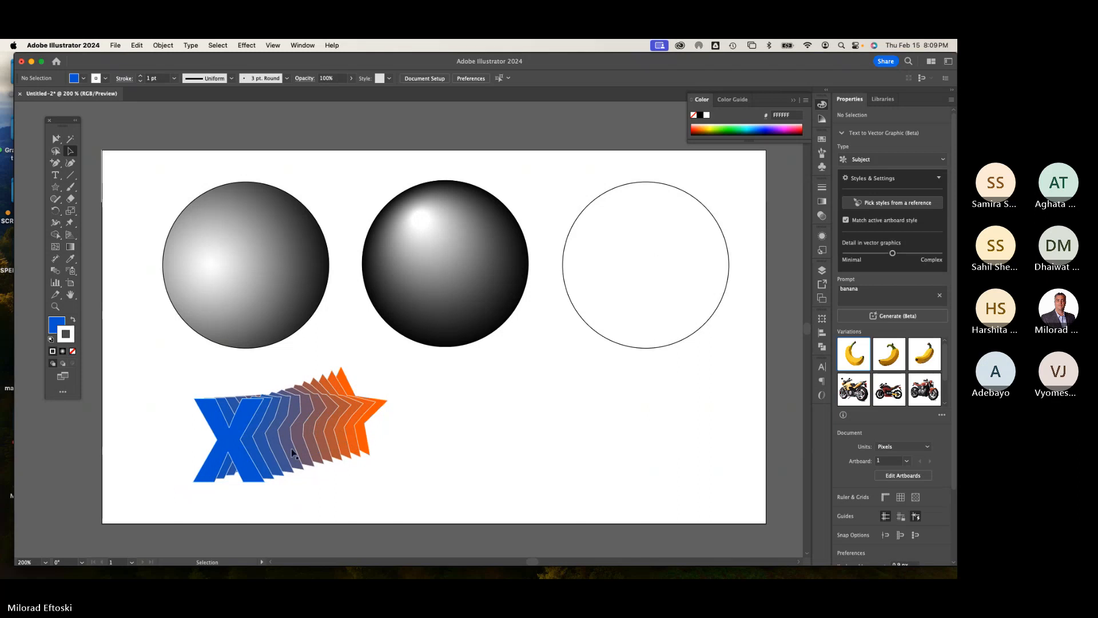
# Step: Zoom in, switch to outline view, and add an anchor point to the middle of the blend's spine
pyautogui.scroll(1, 295, 451)
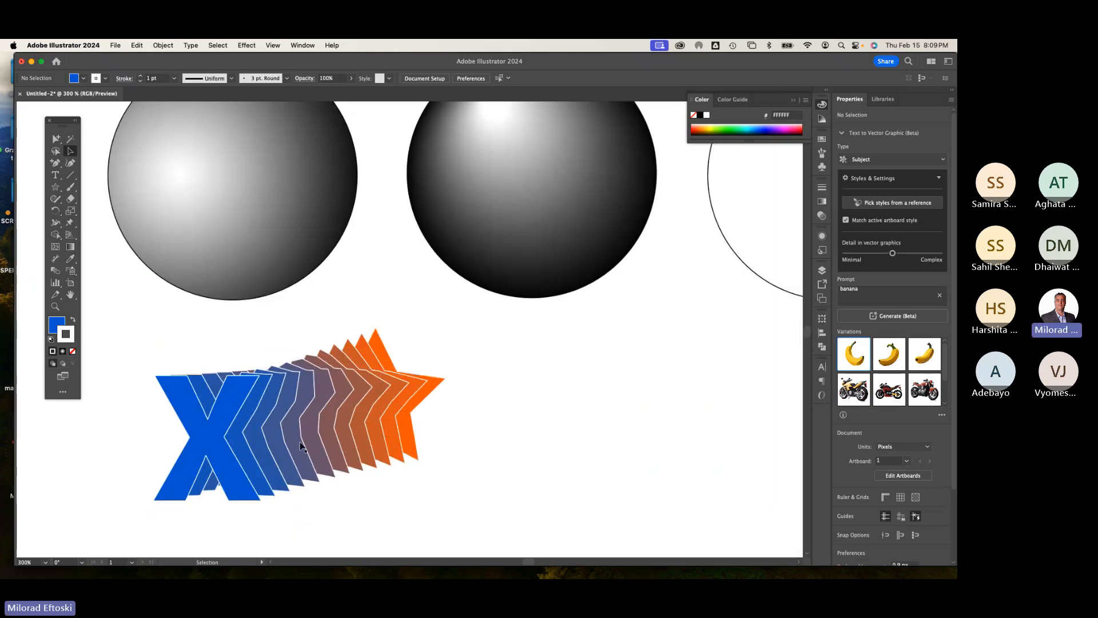
pyautogui.press('super+y')
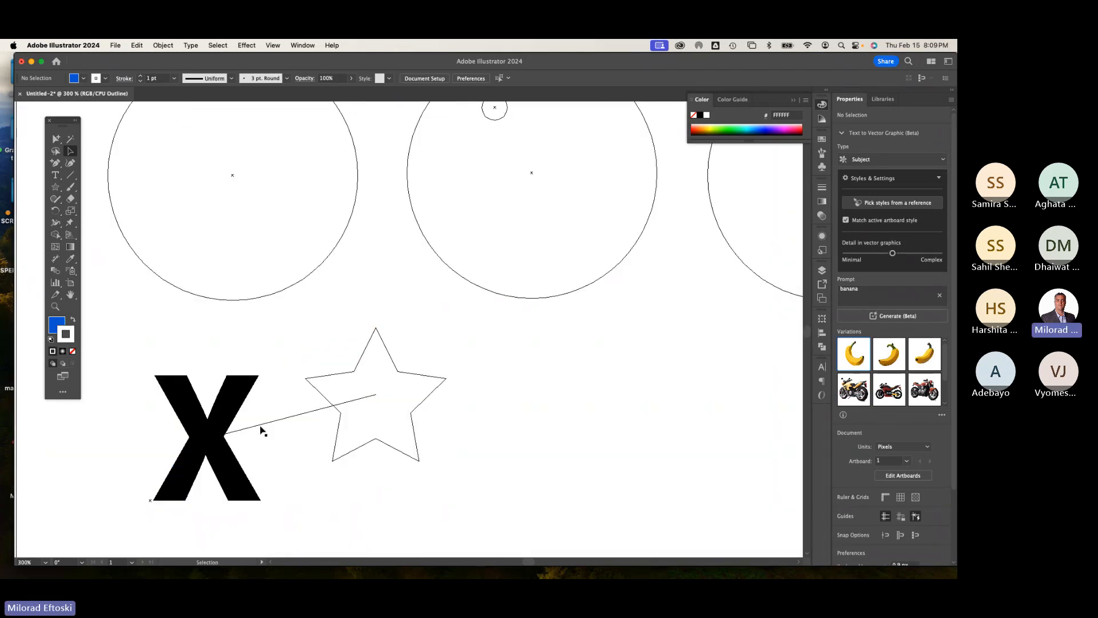
pyautogui.press('super+y')
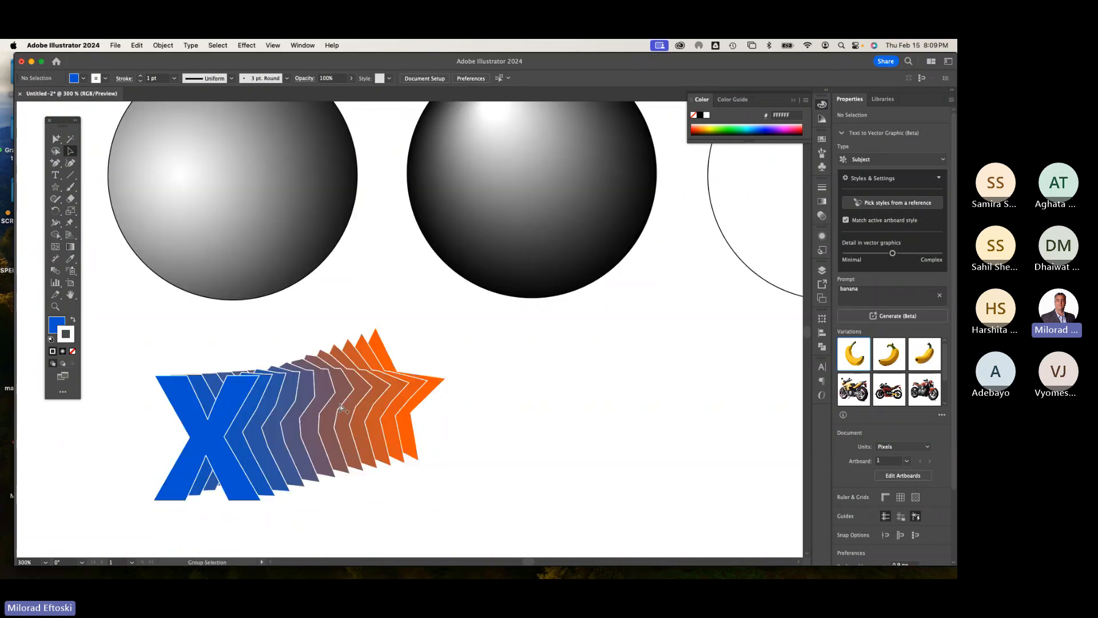
pyautogui.press('super+y')
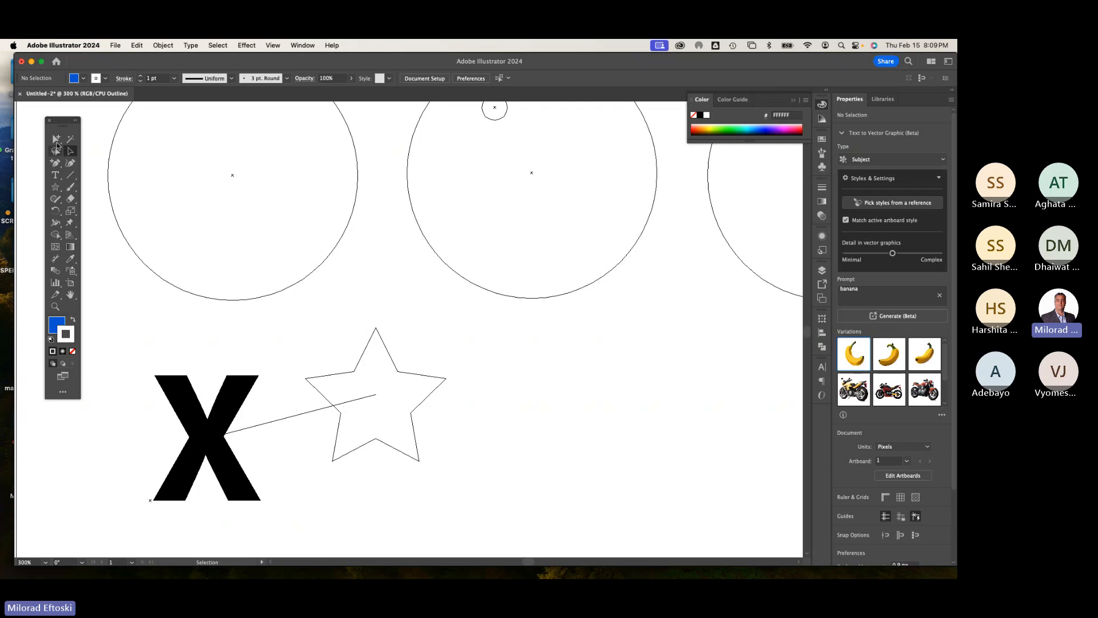
pyautogui.moveTo(71, 151); pyautogui.dragTo(88, 140)
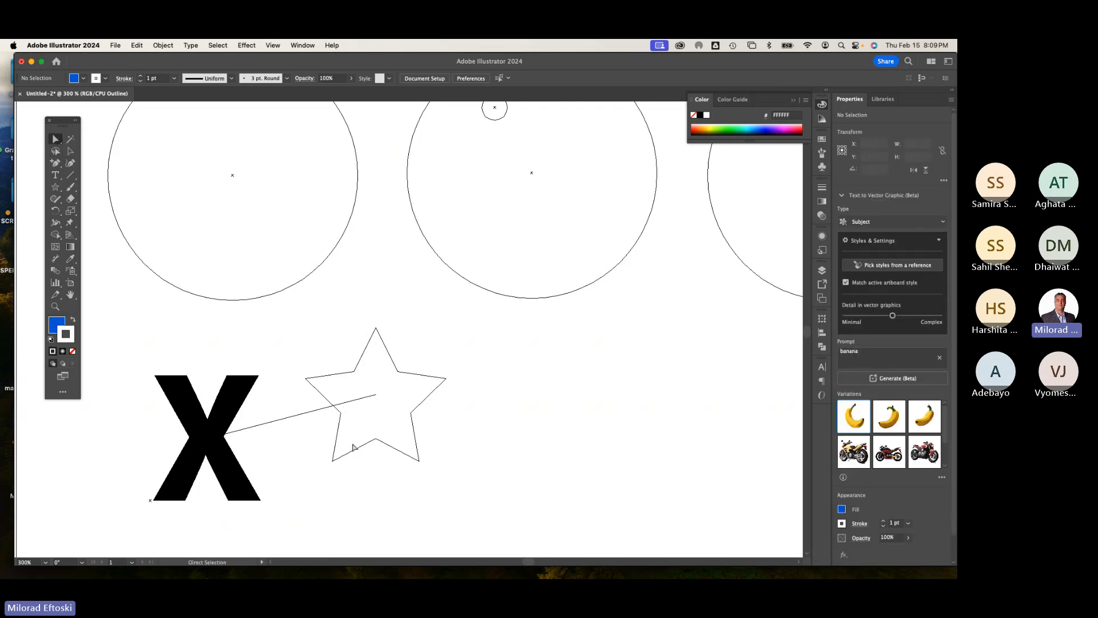
pyautogui.click(306, 414)
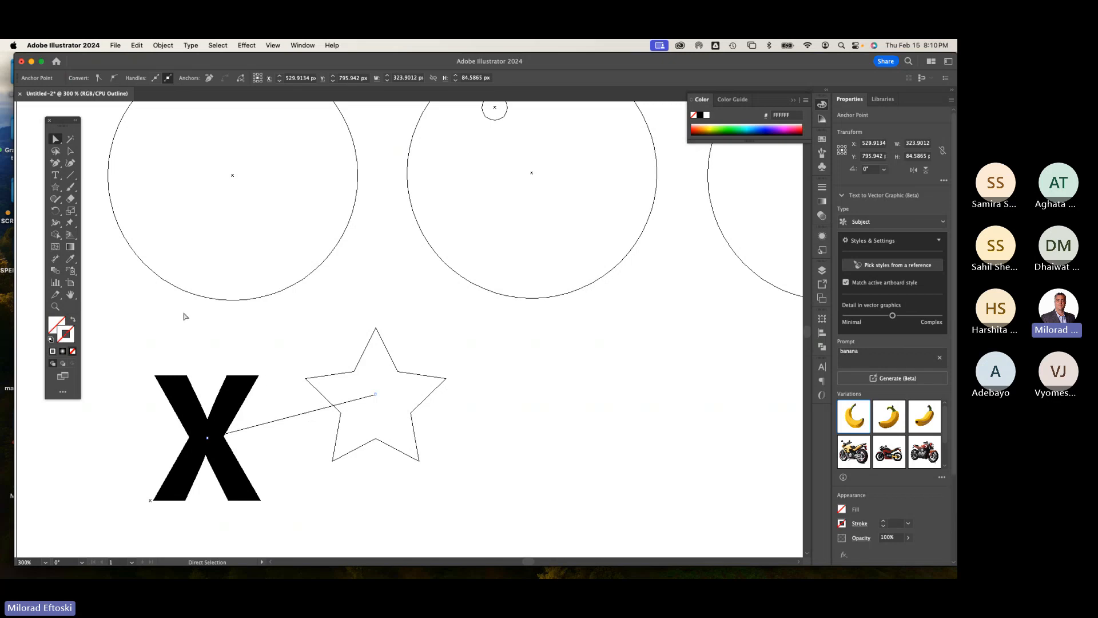
pyautogui.click(55, 163)
pyautogui.click(292, 417)
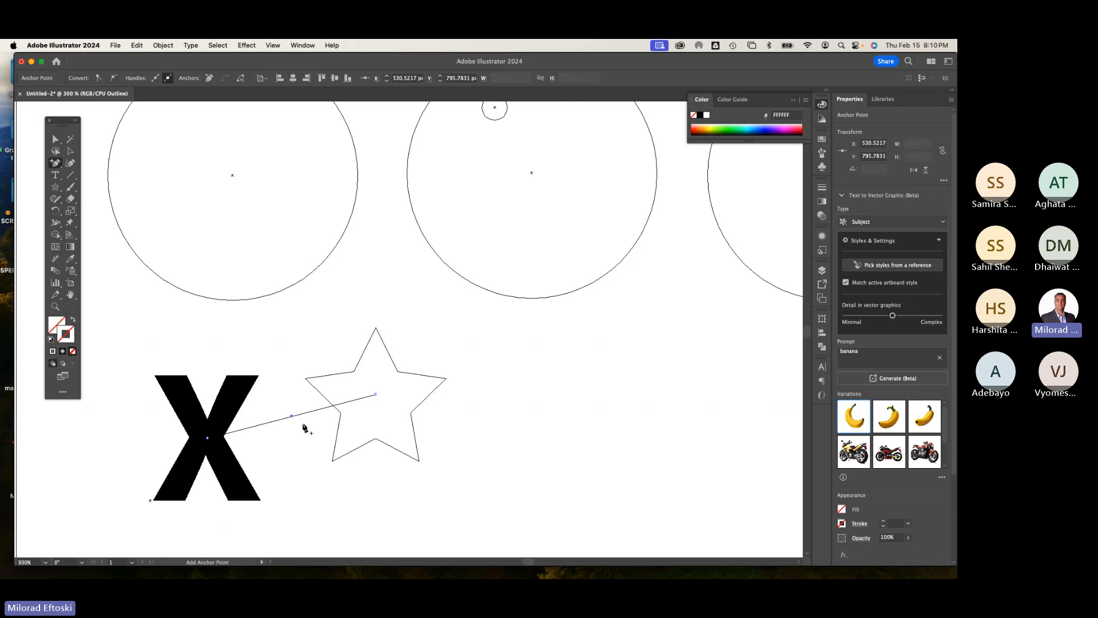
# Step: Try to curve the blend's spine by converting the new anchor point into a smooth point, then undo it
pyautogui.moveTo(55, 163); pyautogui.dragTo(114, 202)
pyautogui.moveTo(291, 415); pyautogui.dragTo(337, 438)
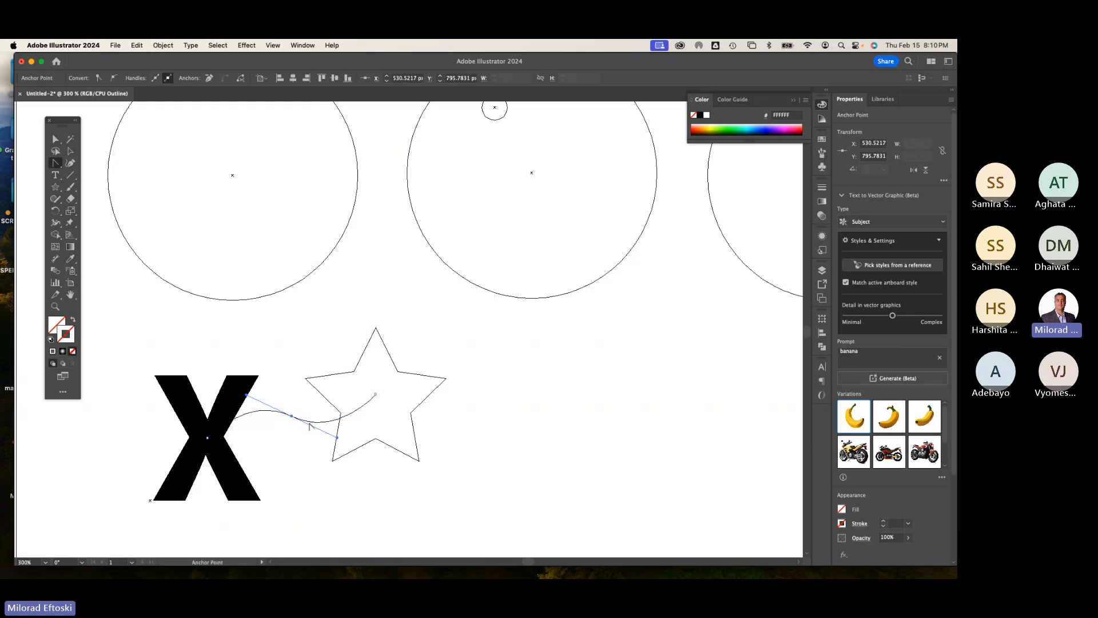
pyautogui.click(71, 151)
pyautogui.click(118, 273)
pyautogui.press('super+y')
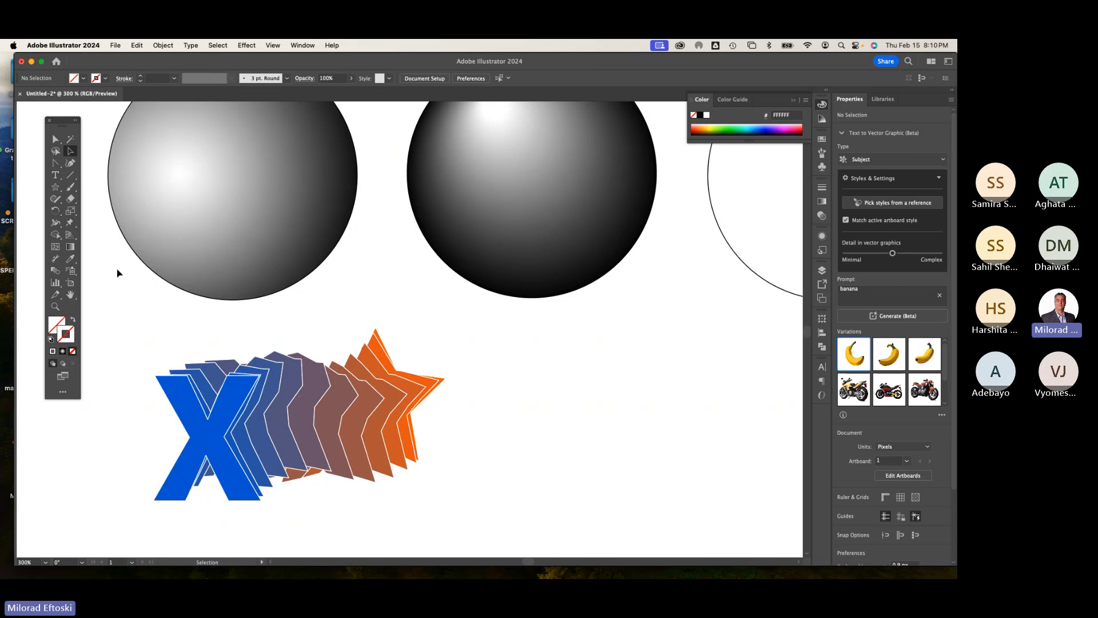
pyautogui.press('super+z')
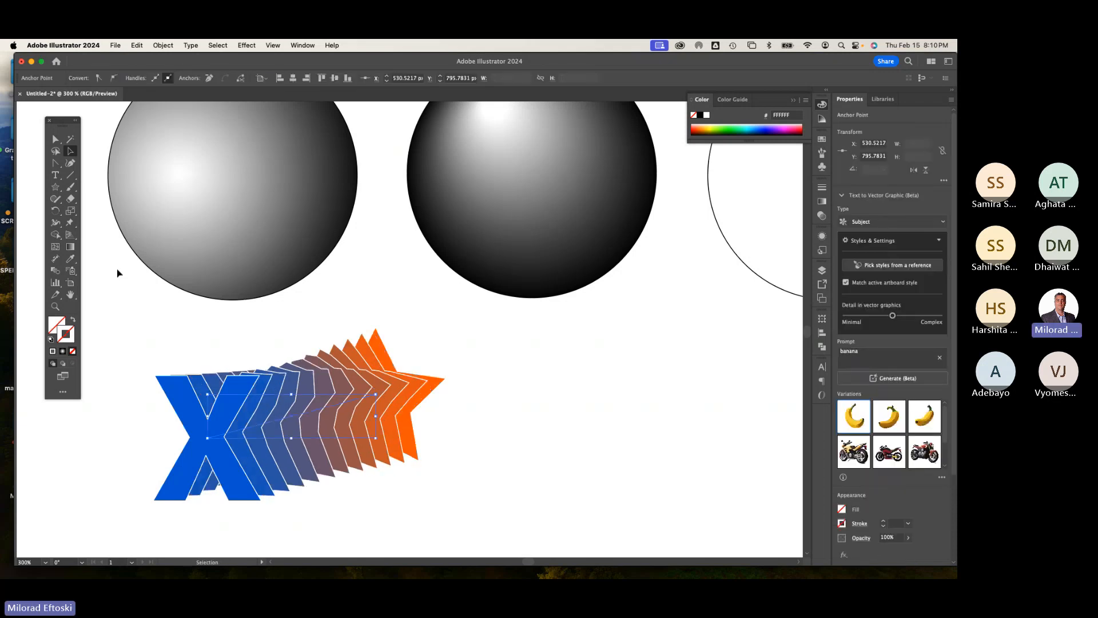
pyautogui.press('super+minus')
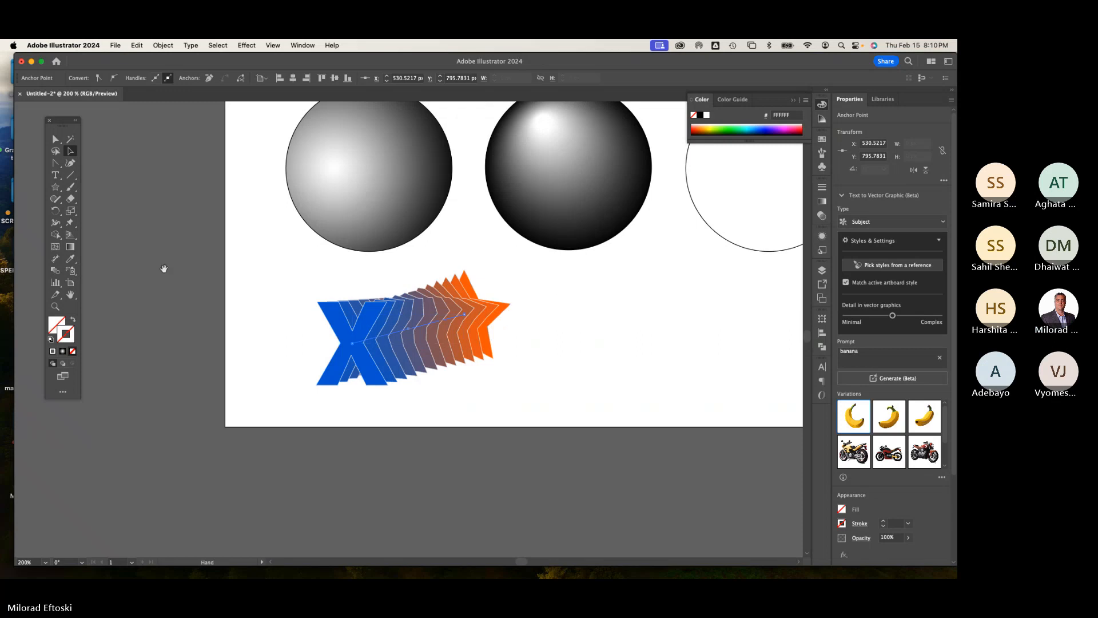
pyautogui.moveTo(162, 266); pyautogui.dragTo(184, 333)
pyautogui.click(536, 413)
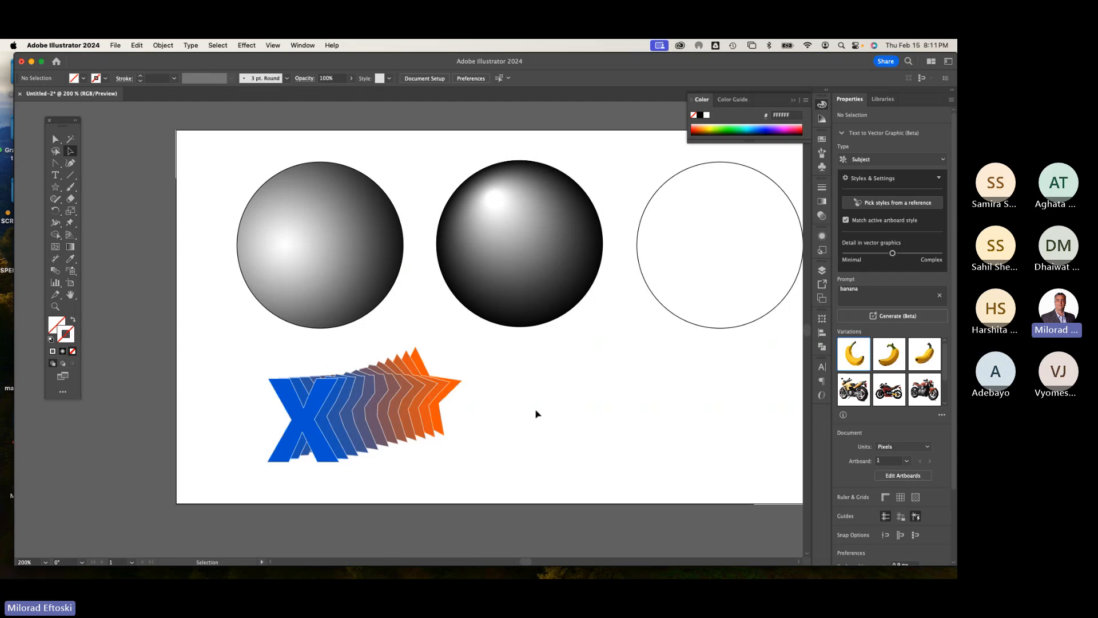
pyautogui.click(409, 404)
pyautogui.press('super+shift+a')
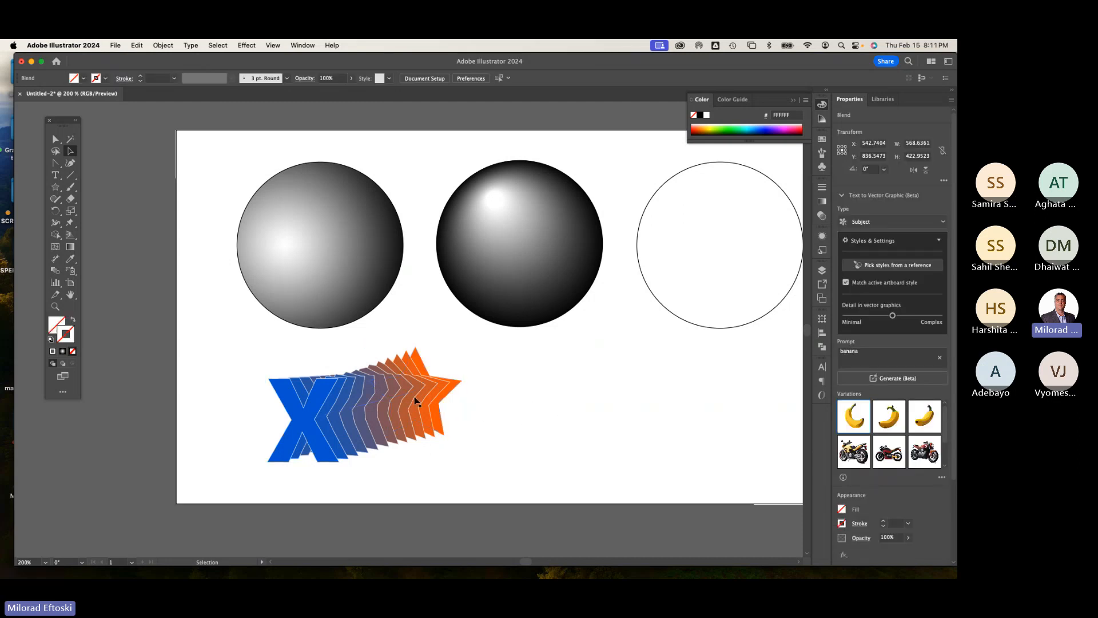
# Step: Fill the third circle with black and remove its stroke
pyautogui.hscroll(5, 523, 400)
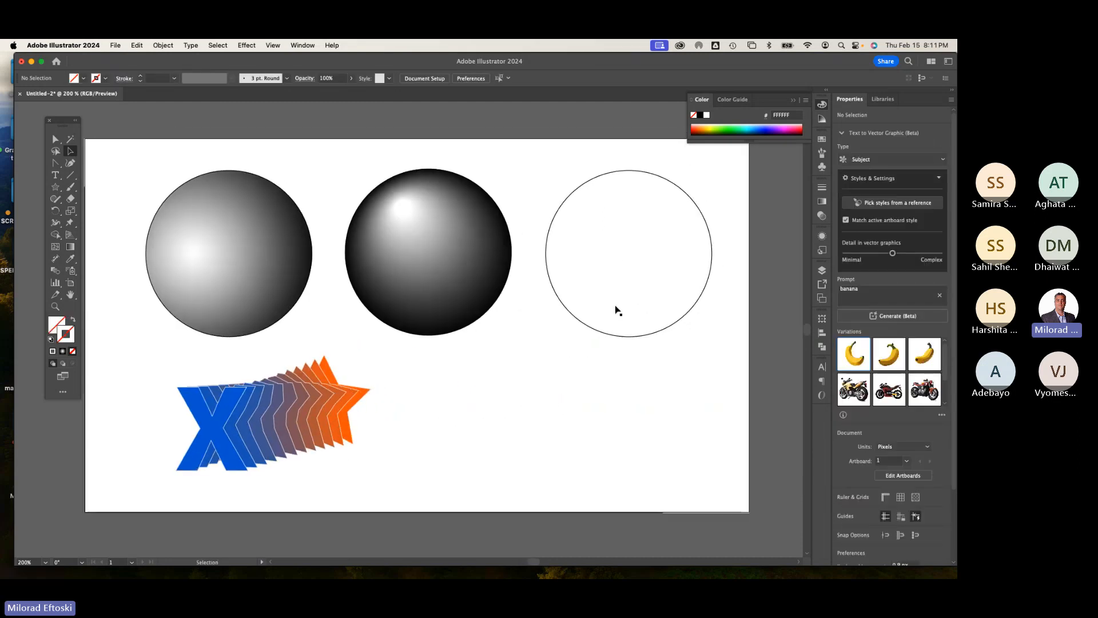
pyautogui.click(616, 310)
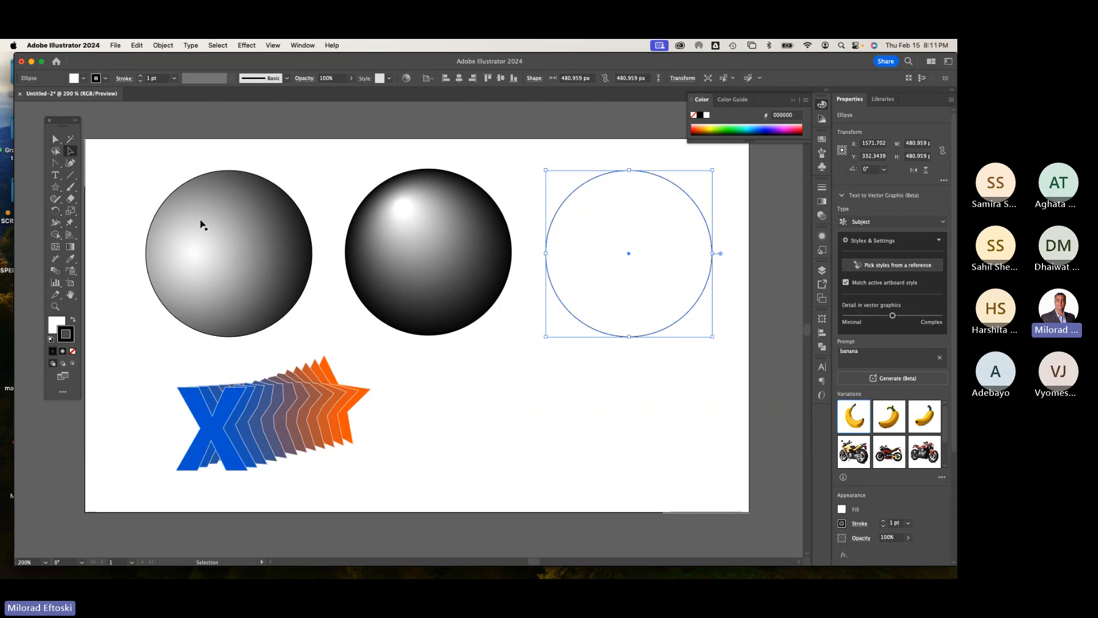
pyautogui.click(72, 320)
pyautogui.click(72, 351)
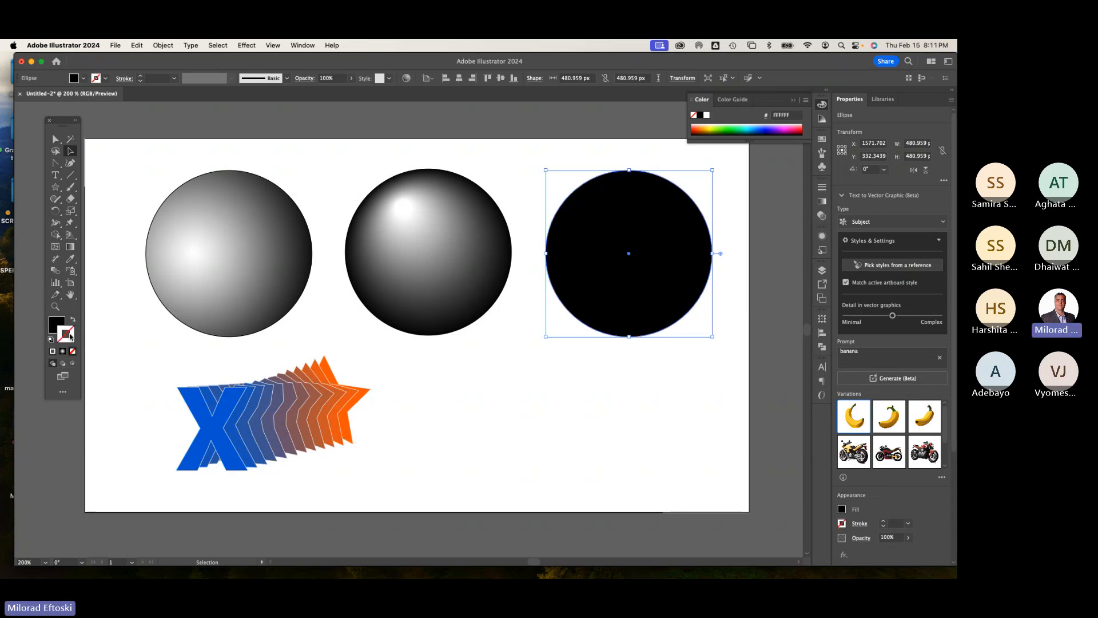
pyautogui.click(57, 325)
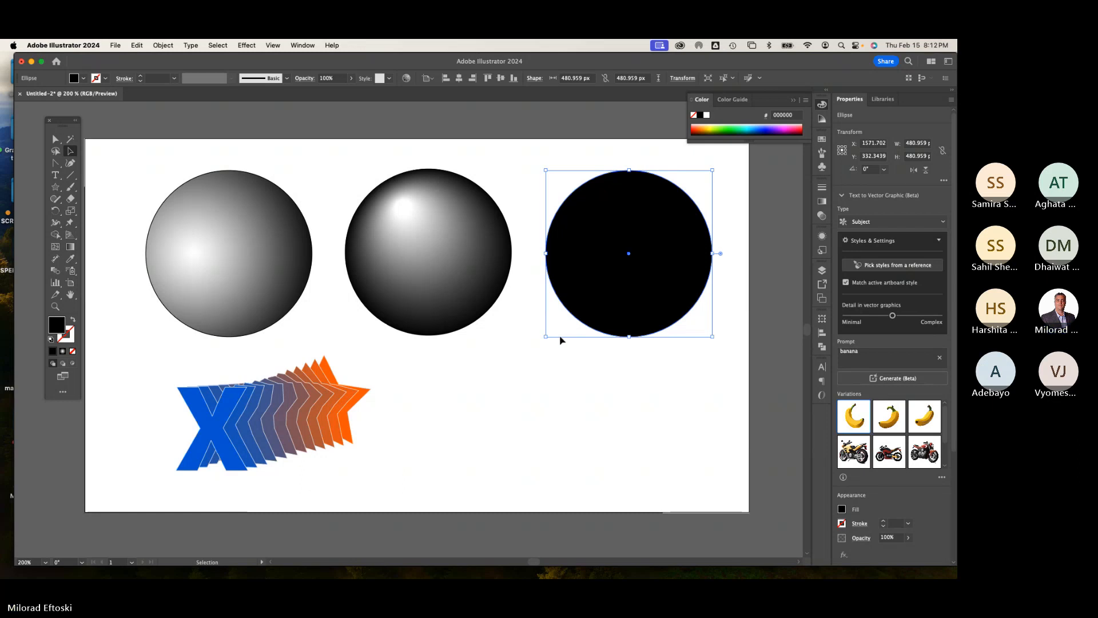
pyautogui.click(535, 377)
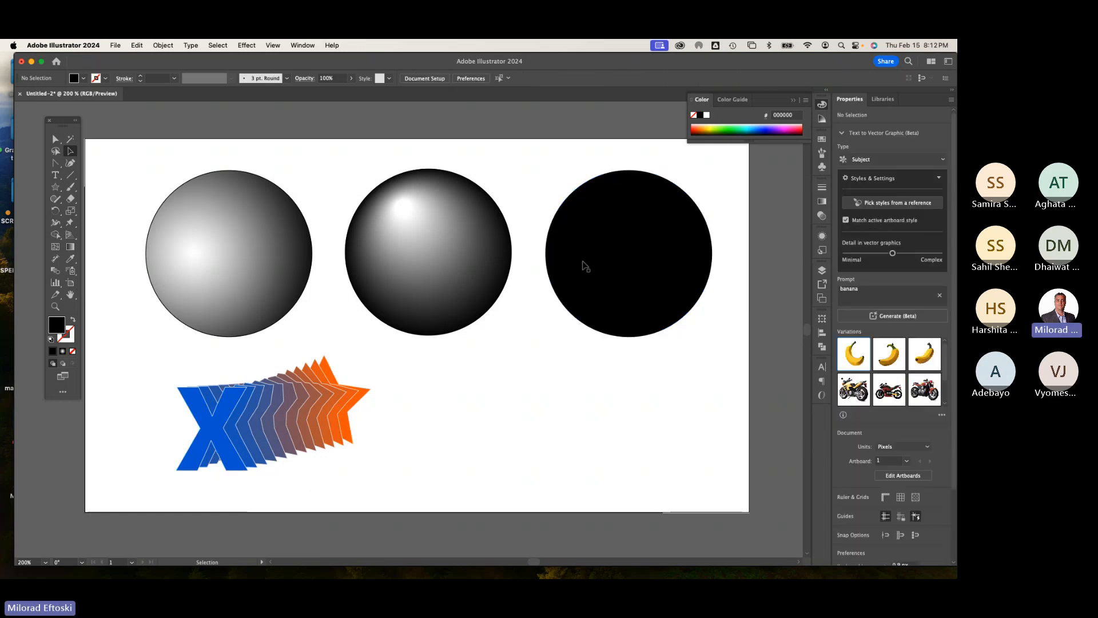
# Step: Add a mesh point in the upper left of the black circle with the Mesh tool and color it yellow
pyautogui.click(588, 263)
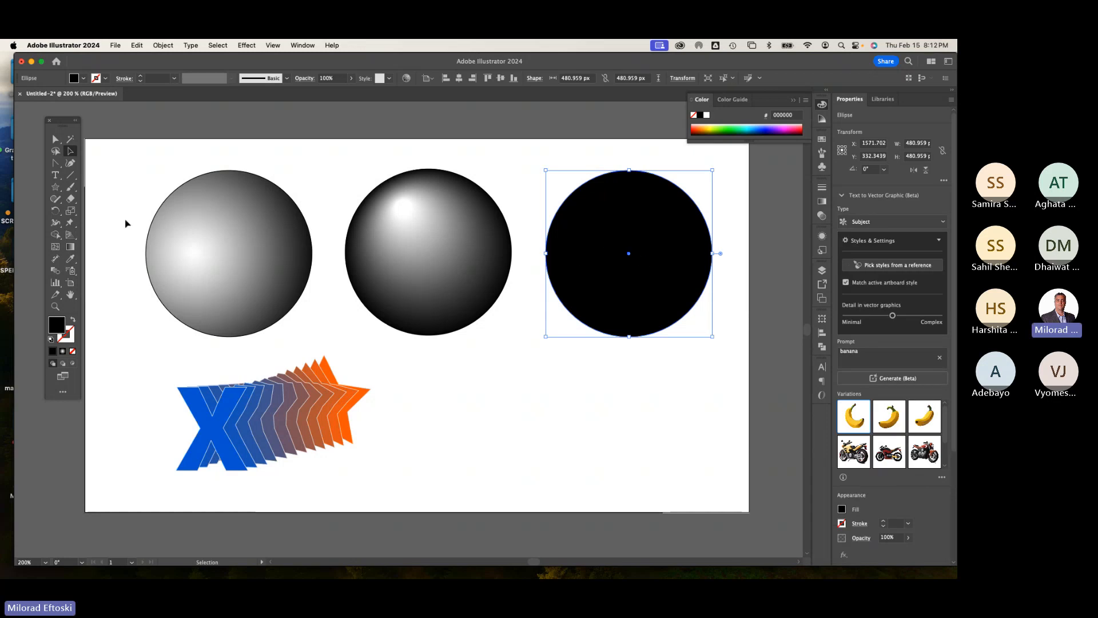
pyautogui.click(55, 247)
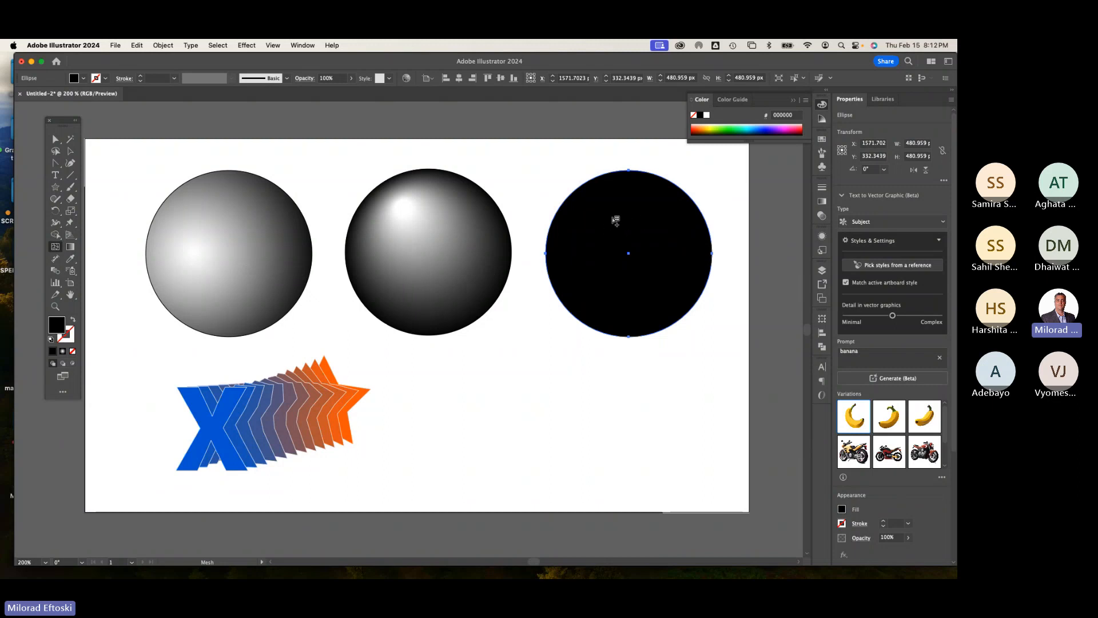
pyautogui.click(608, 224)
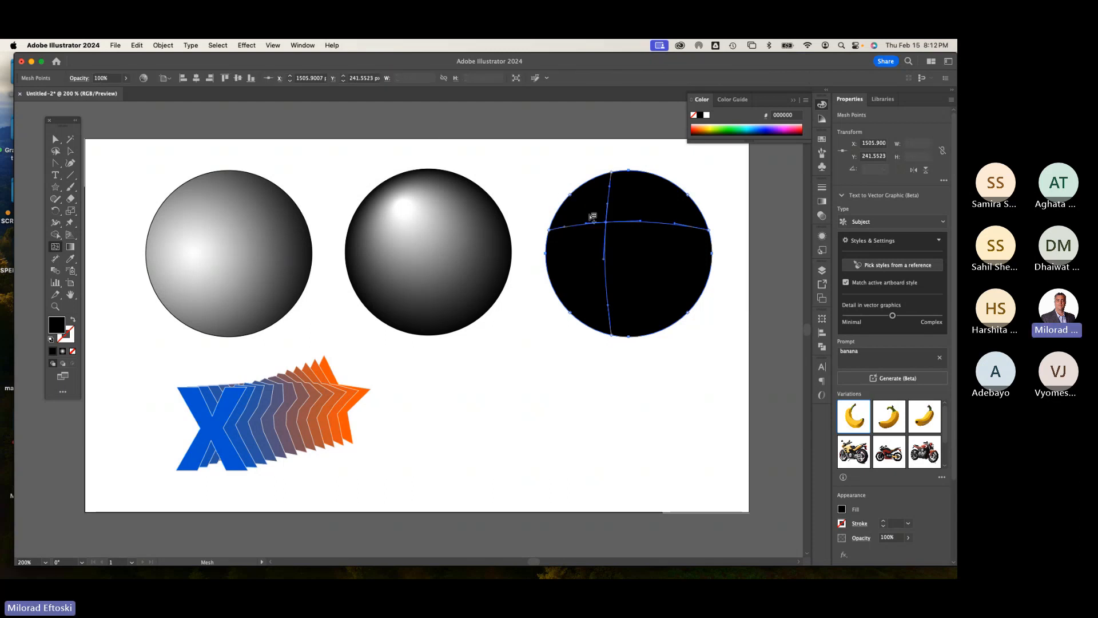
pyautogui.click(707, 116)
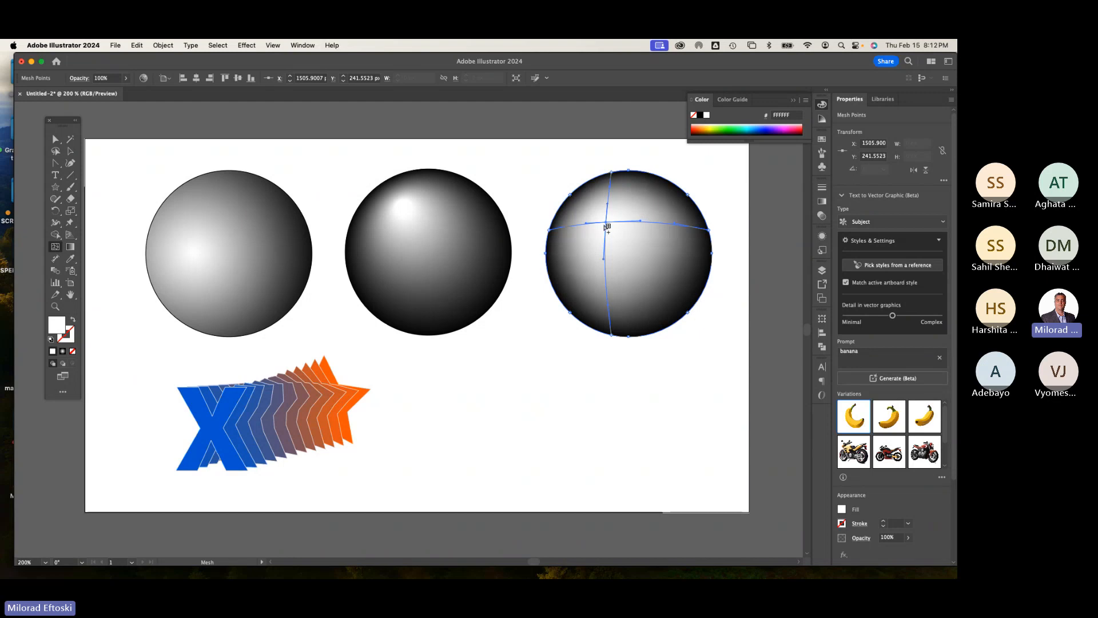
pyautogui.moveTo(606, 222)
pyautogui.mouseDown()
pyautogui.moveTo(613, 240)
pyautogui.moveTo(660, 256)
pyautogui.moveTo(605, 229)
pyautogui.mouseUp()
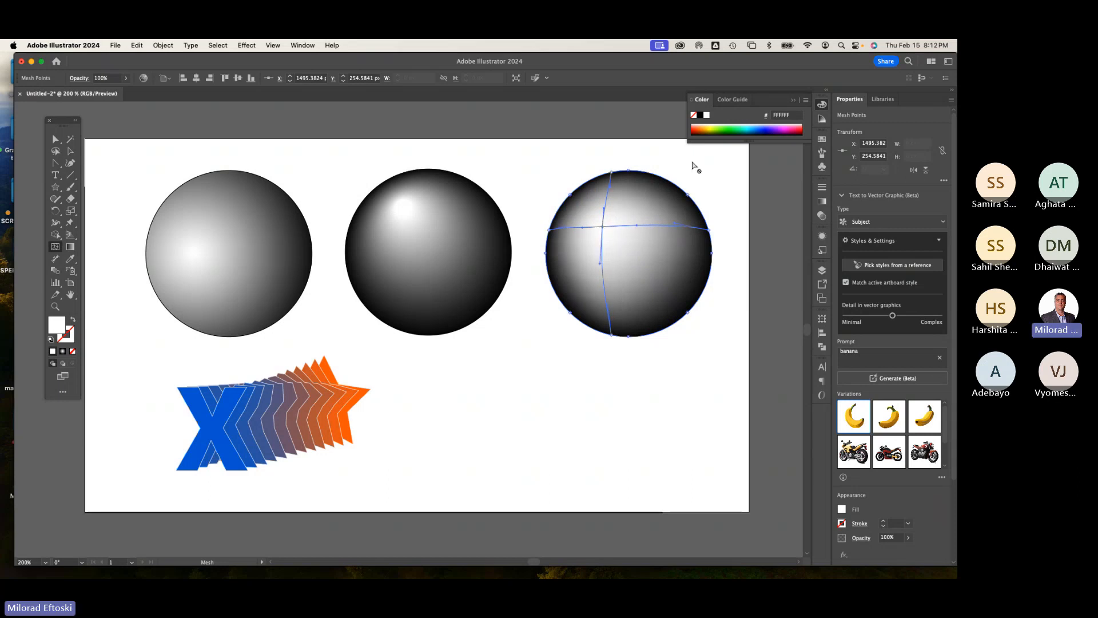
pyautogui.click(713, 125)
pyautogui.click(715, 124)
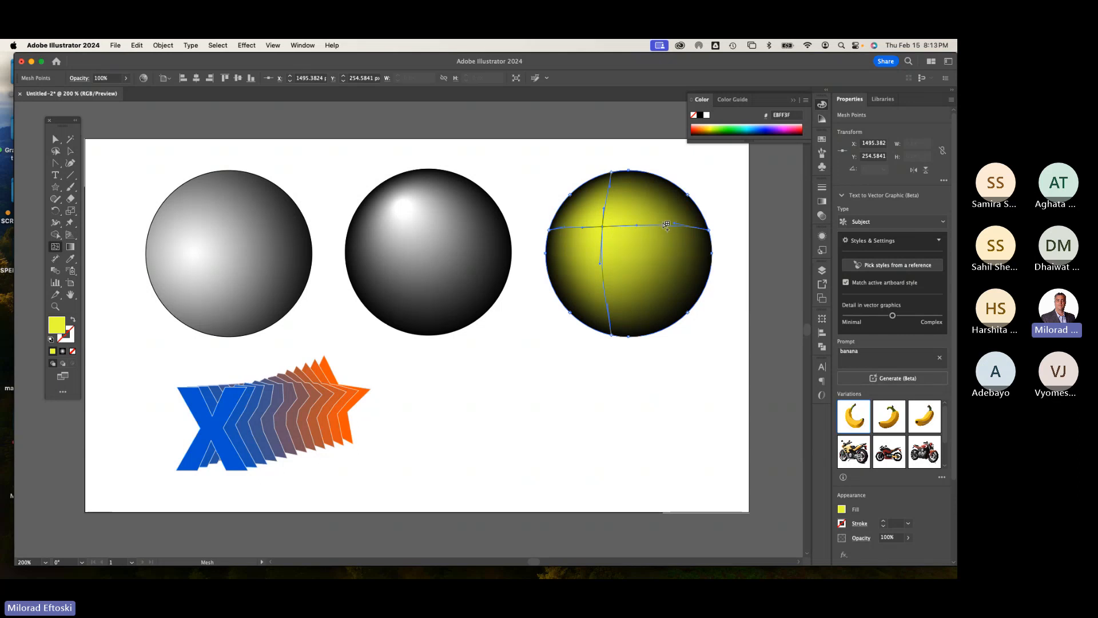
# Step: Add a mesh point in the circle's upper right and color it green
pyautogui.click(662, 220)
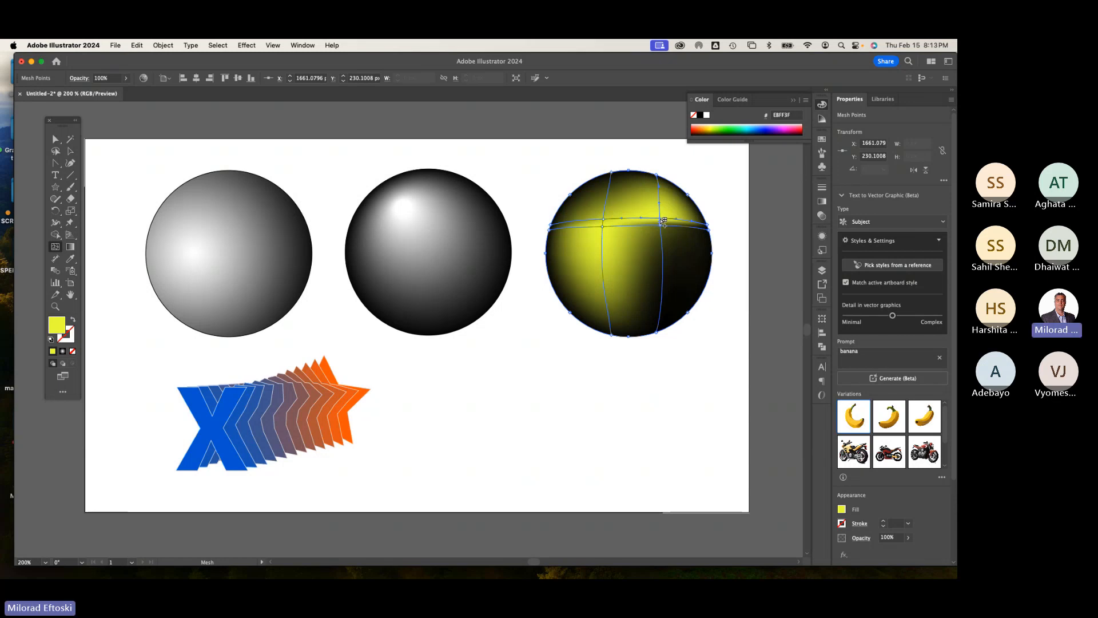
pyautogui.keyDown('alt'); pyautogui.click(663, 222); pyautogui.keyUp('alt')
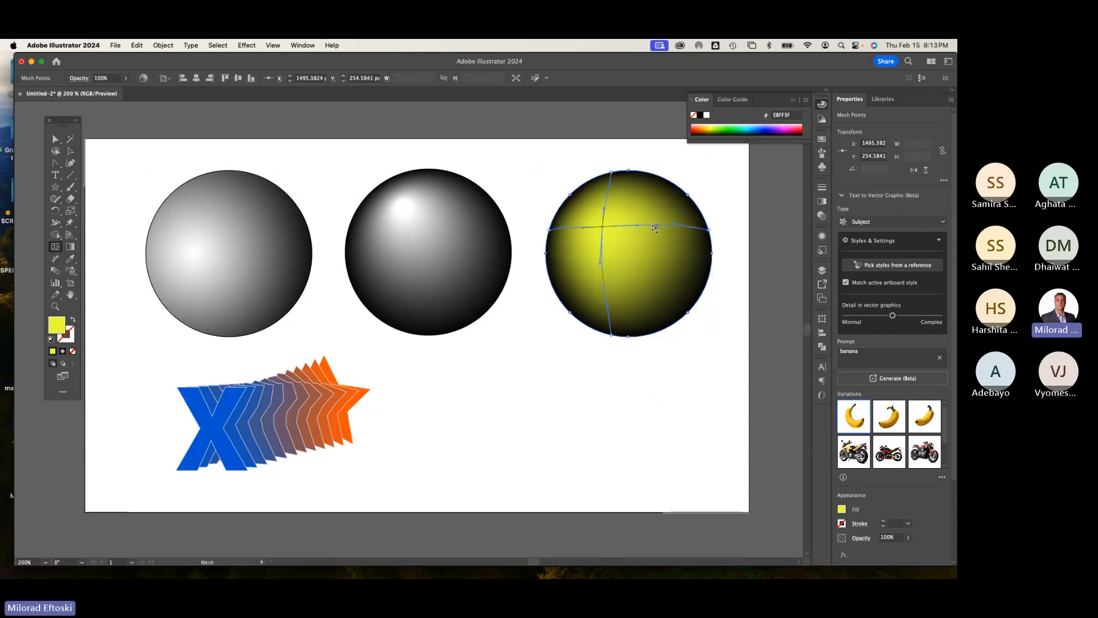
pyautogui.click(666, 226)
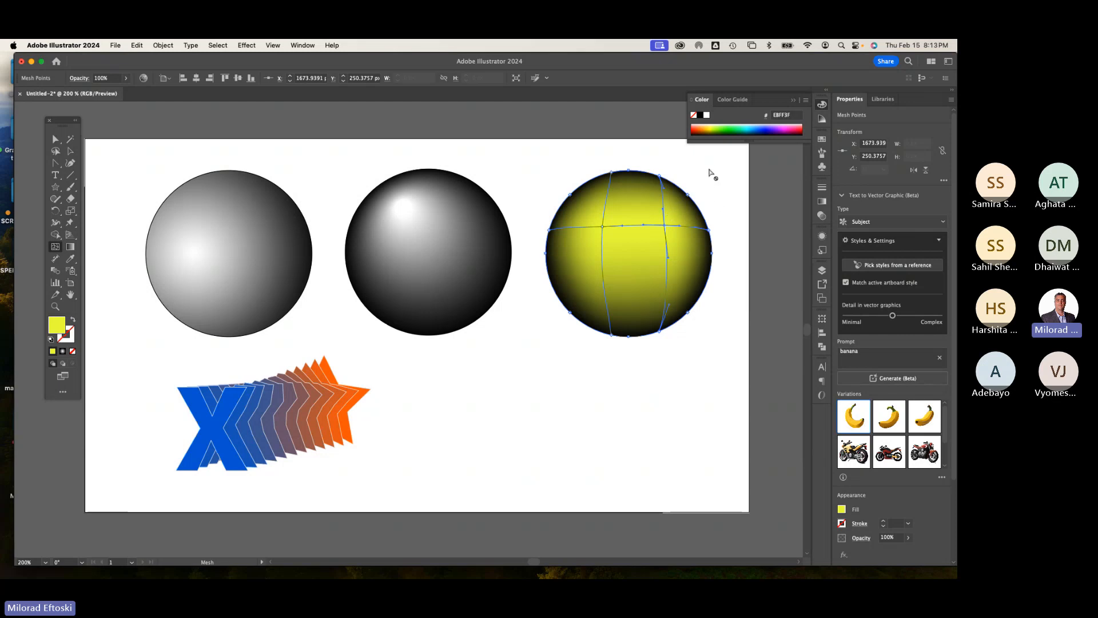
pyautogui.click(728, 127)
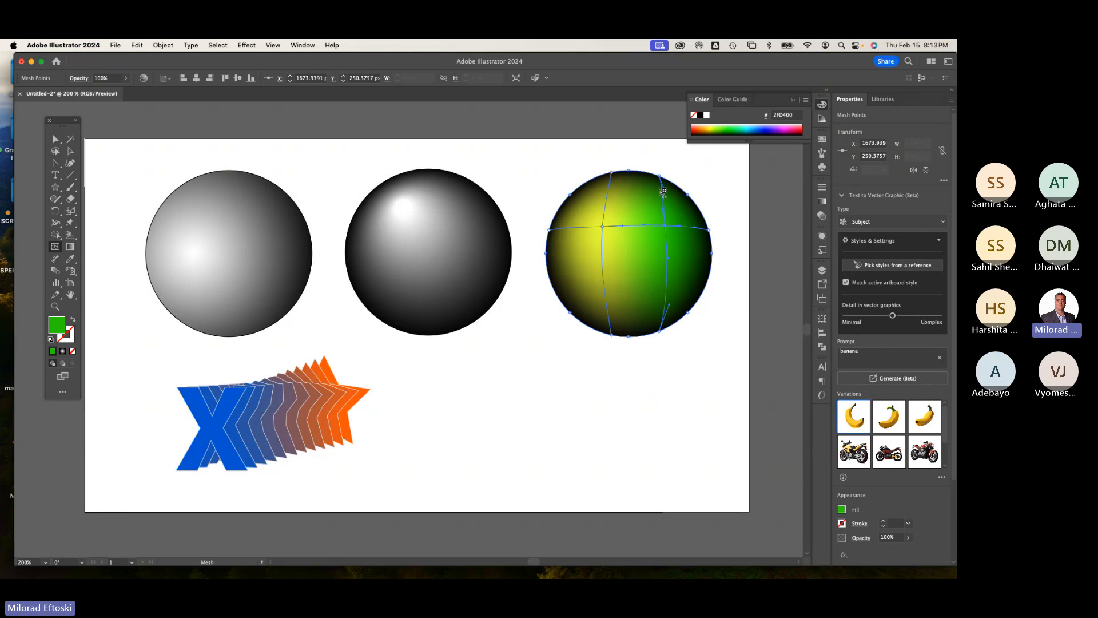
# Step: Add a mesh point in the circle's lower right and color it cyan
pyautogui.click(668, 293)
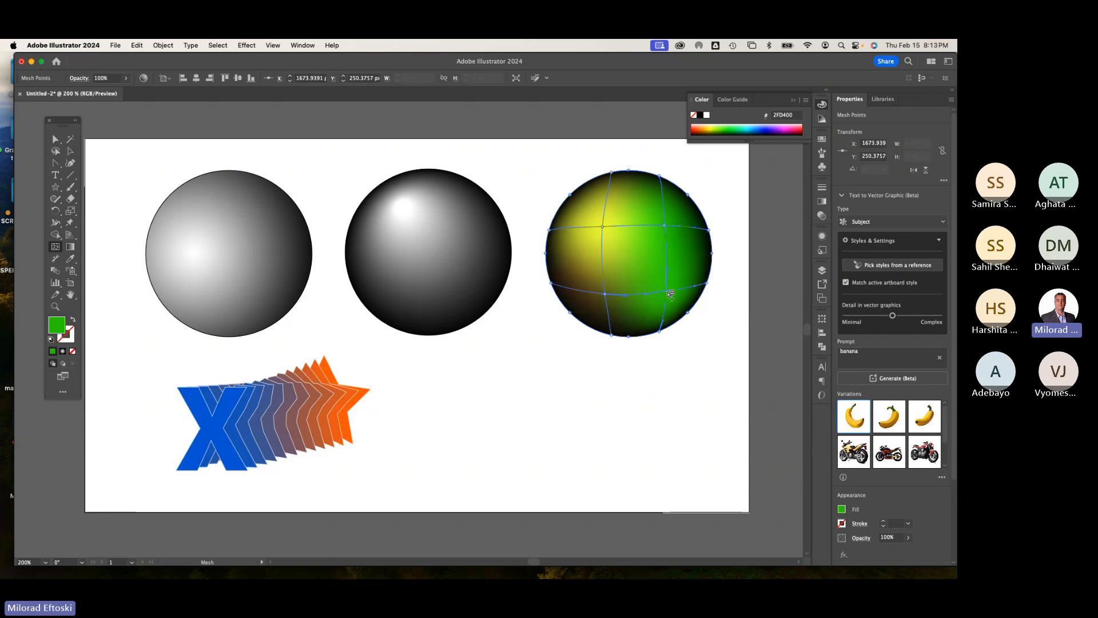
pyautogui.click(750, 127)
pyautogui.click(752, 125)
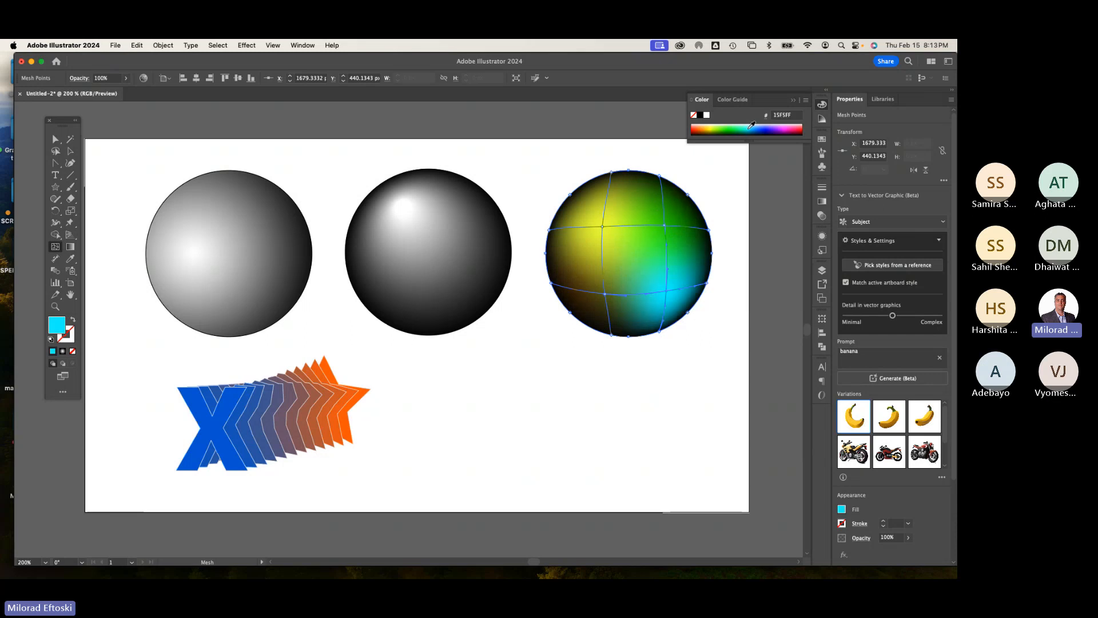
pyautogui.click(752, 125)
pyautogui.click(752, 124)
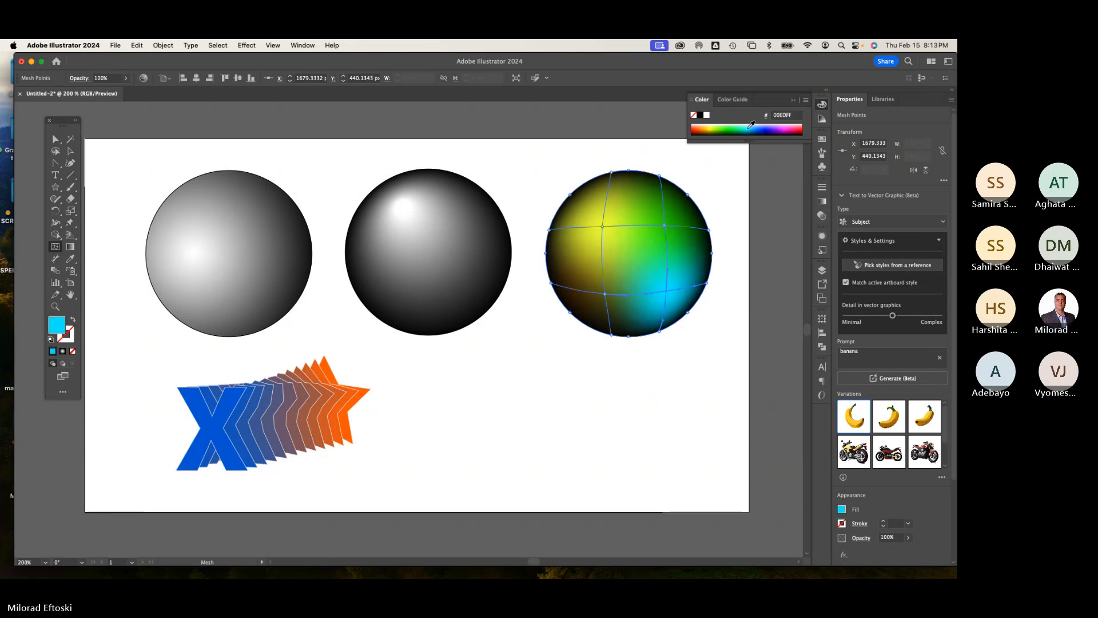
# Step: Add a mesh point in the circle's lower left and color it magenta
pyautogui.click(608, 295)
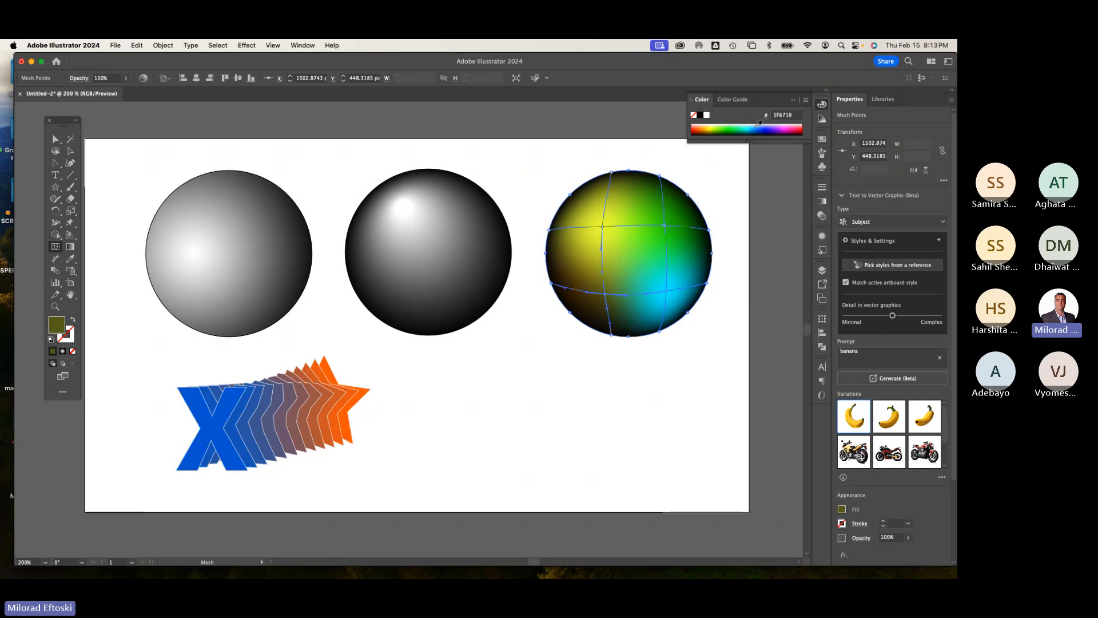
pyautogui.click(788, 124)
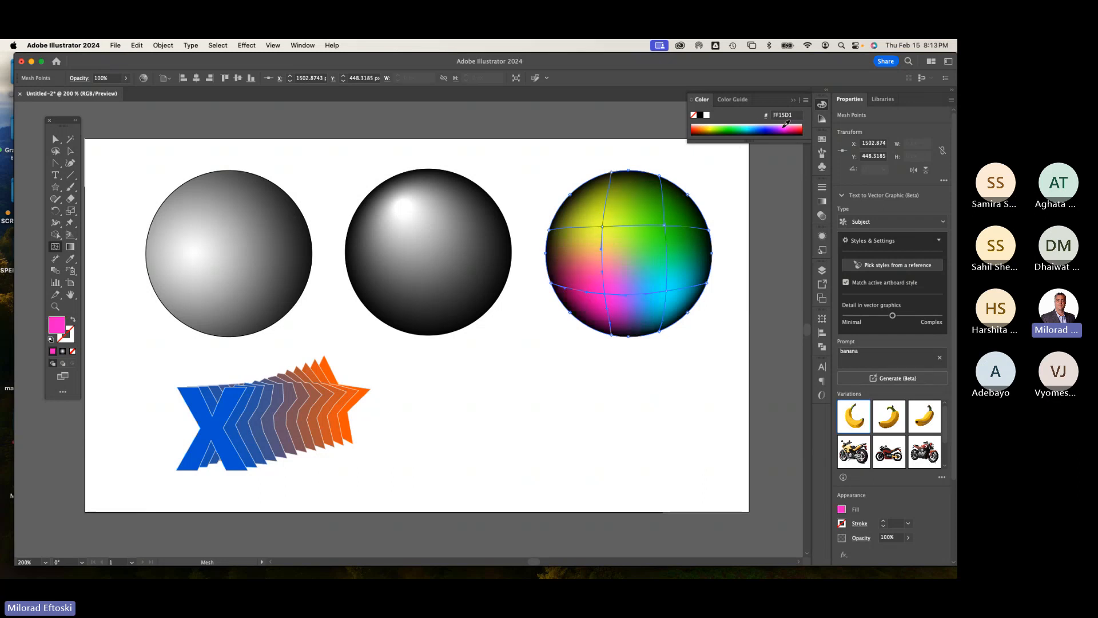
pyautogui.click(784, 127)
pyautogui.click(783, 127)
pyautogui.click(782, 126)
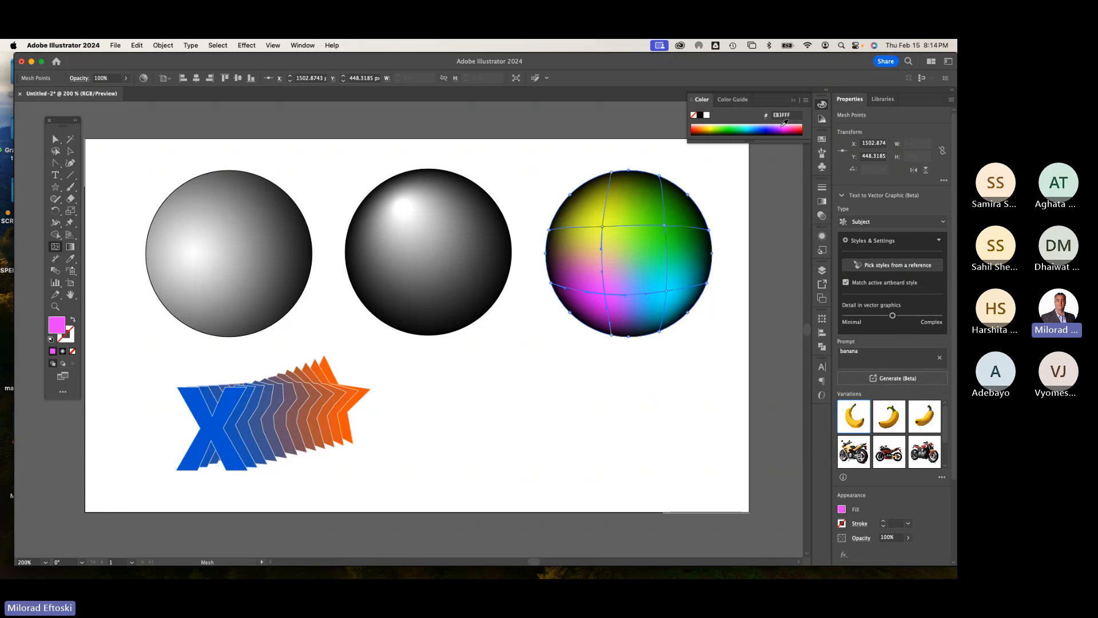
# Step: Select the lower-left mesh point with the Direct Selection tool and recolor it blue
pyautogui.press('super+y')
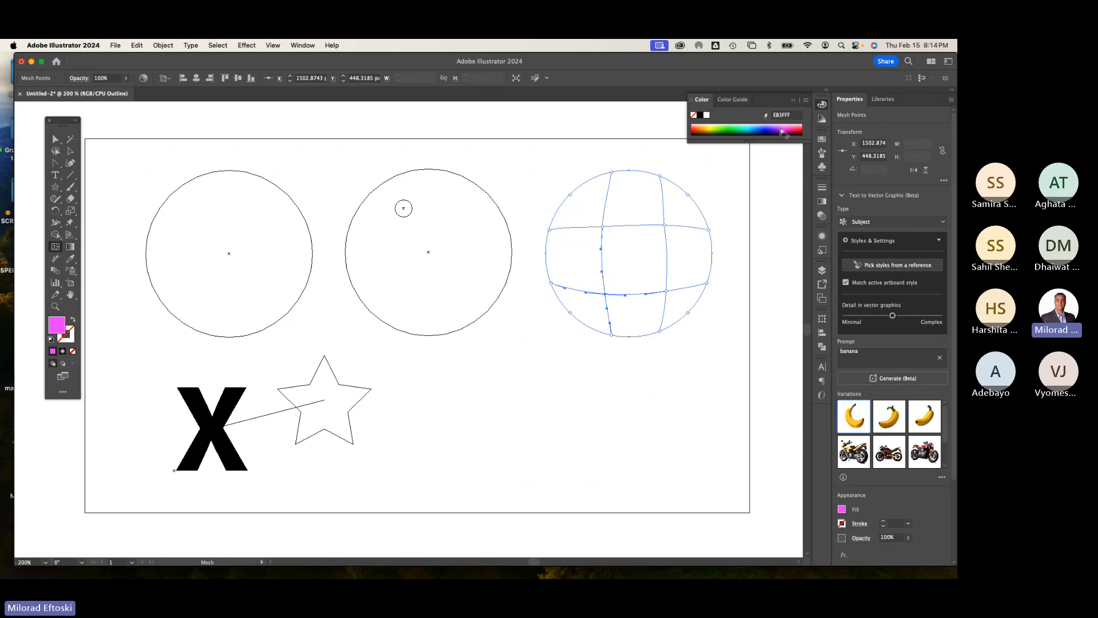
pyautogui.press('super+y')
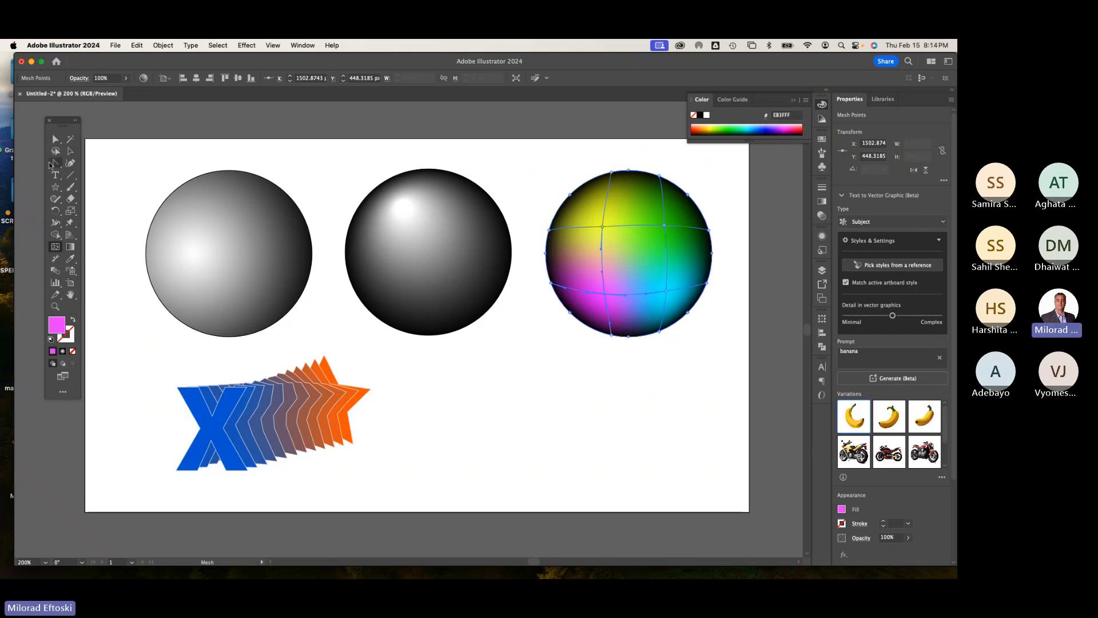
pyautogui.click(71, 151)
pyautogui.click(179, 165)
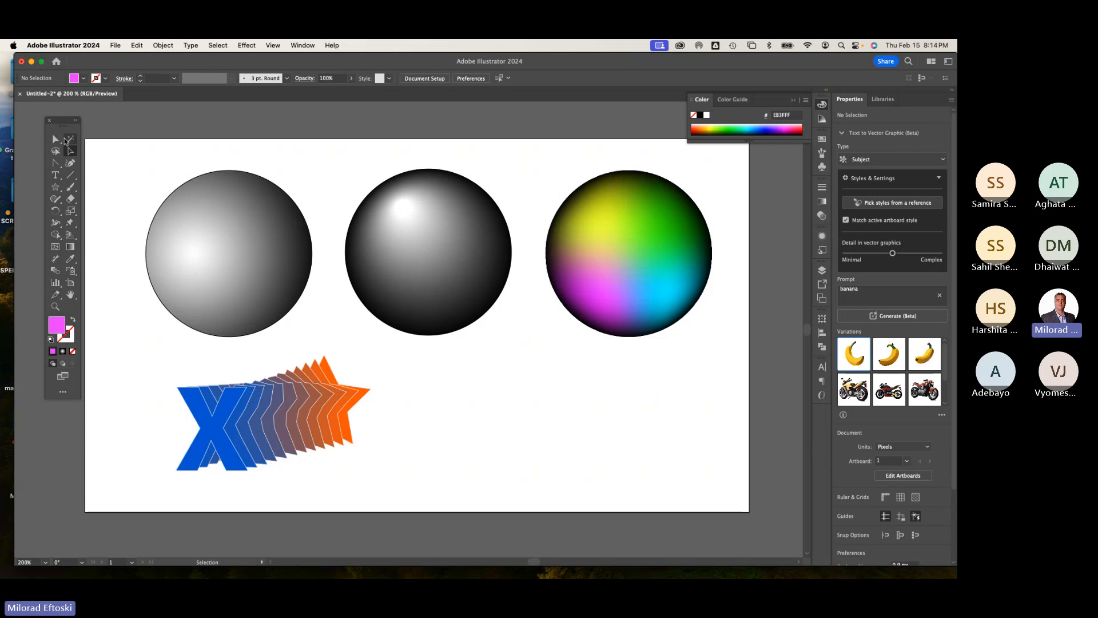
pyautogui.moveTo(70, 139); pyautogui.dragTo(104, 142)
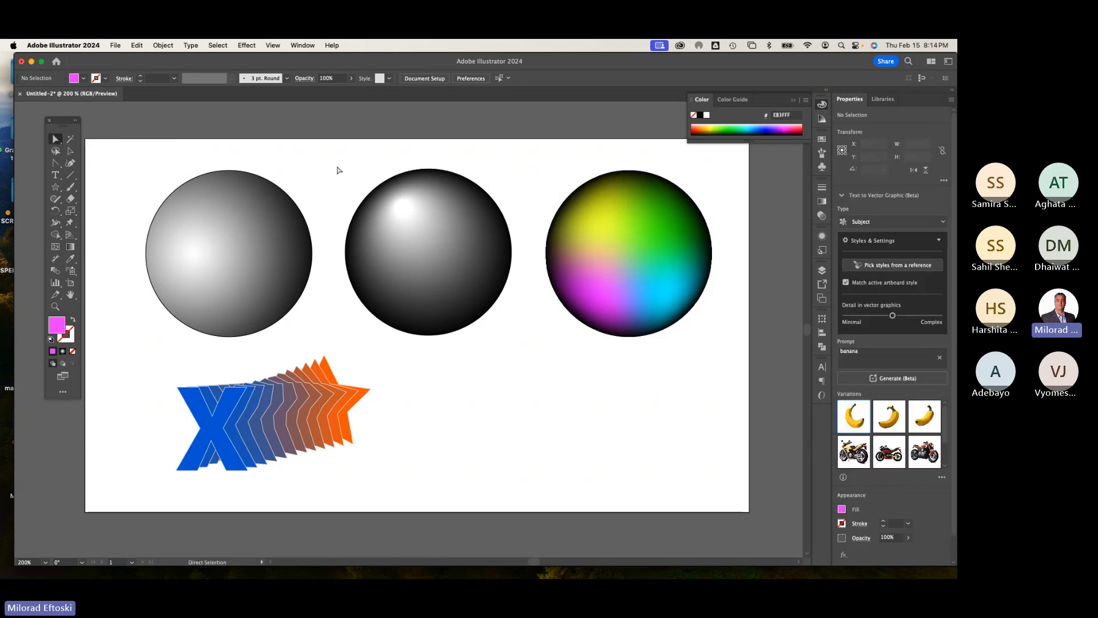
pyautogui.click(586, 259)
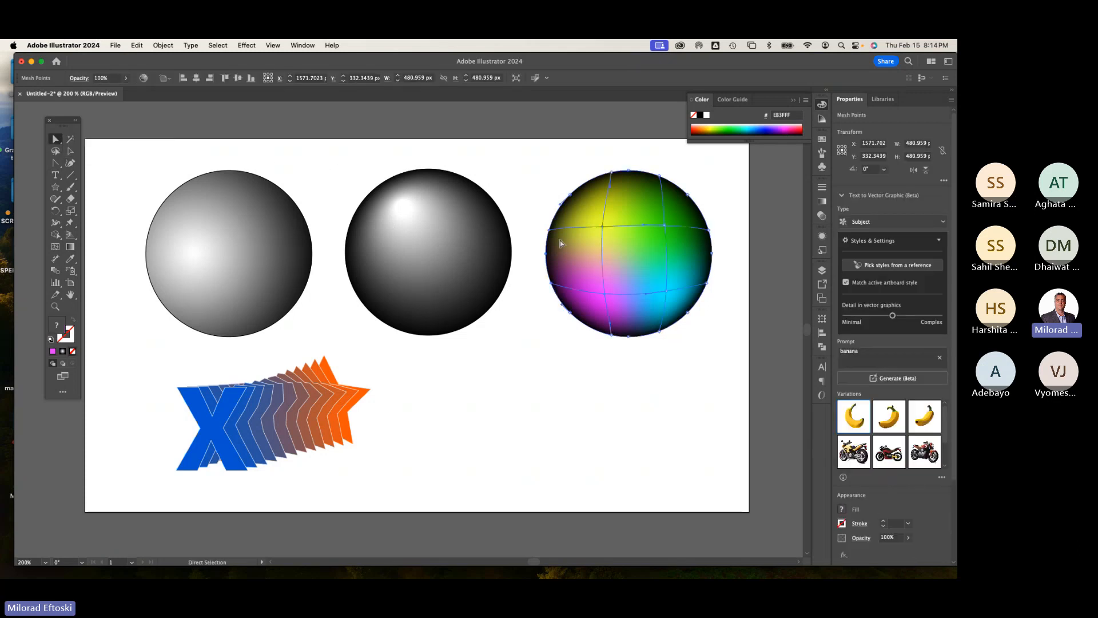
pyautogui.click(603, 227)
pyautogui.moveTo(605, 229)
pyautogui.mouseDown()
pyautogui.moveTo(612, 208)
pyautogui.moveTo(603, 228)
pyautogui.mouseUp()
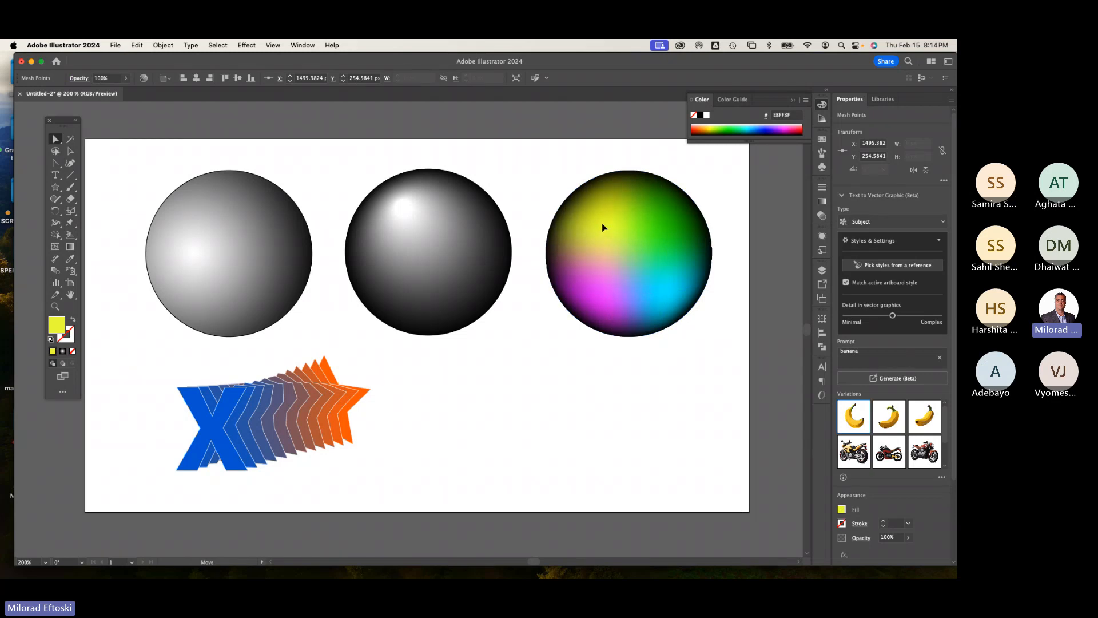
pyautogui.click(671, 218)
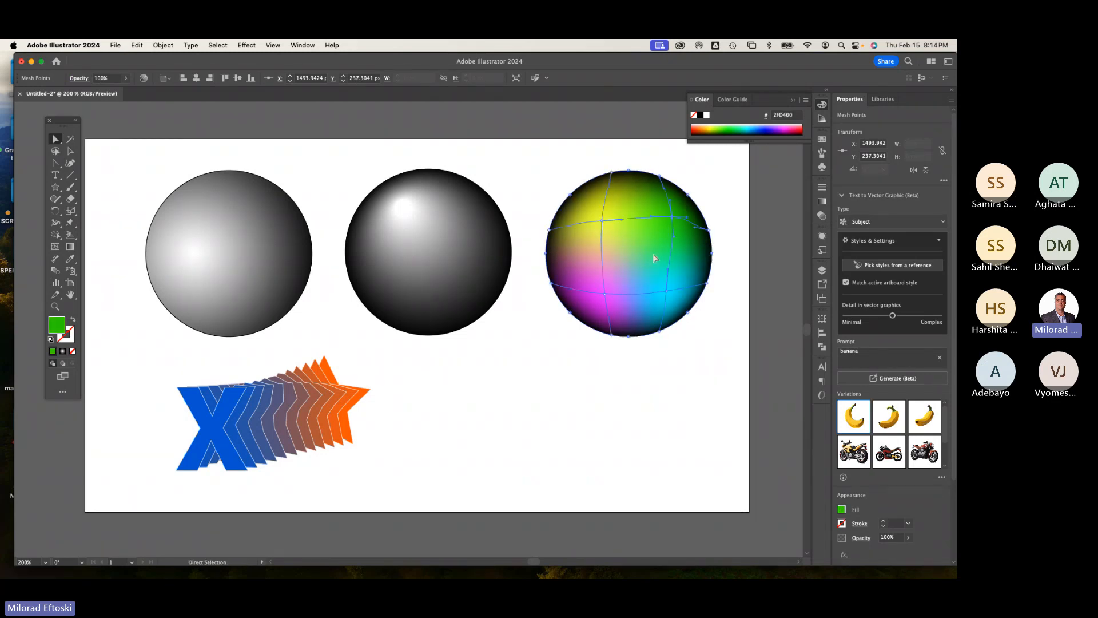
pyautogui.click(605, 294)
pyautogui.moveTo(738, 127); pyautogui.dragTo(754, 128)
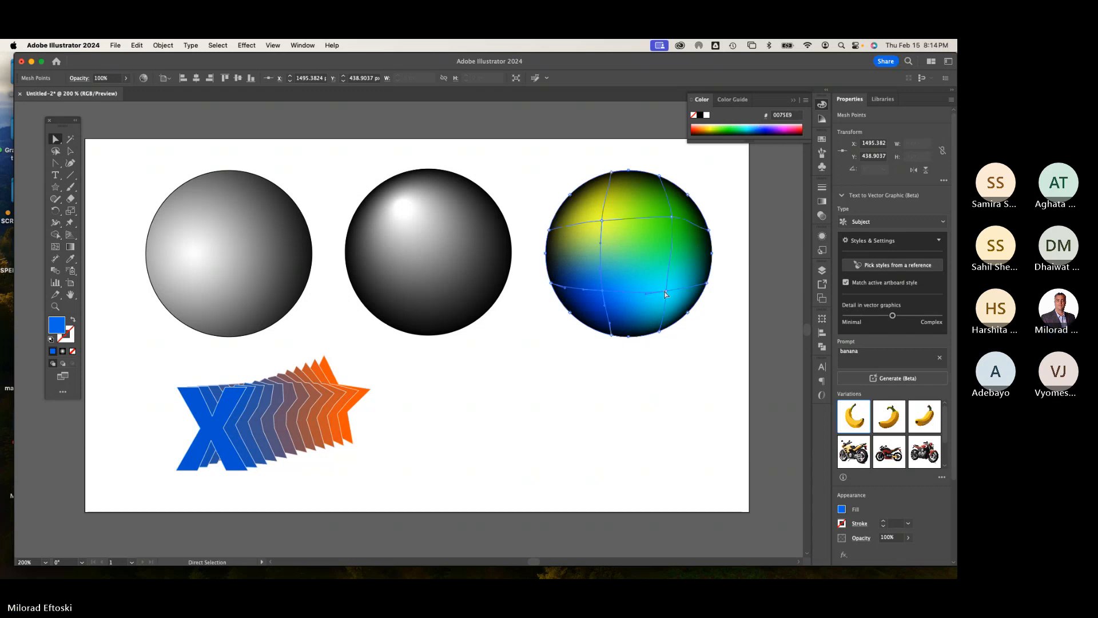
# Step: Examine the mesh points of the colored sphere and select the shaded spheres together
pyautogui.click(663, 289)
pyautogui.click(672, 217)
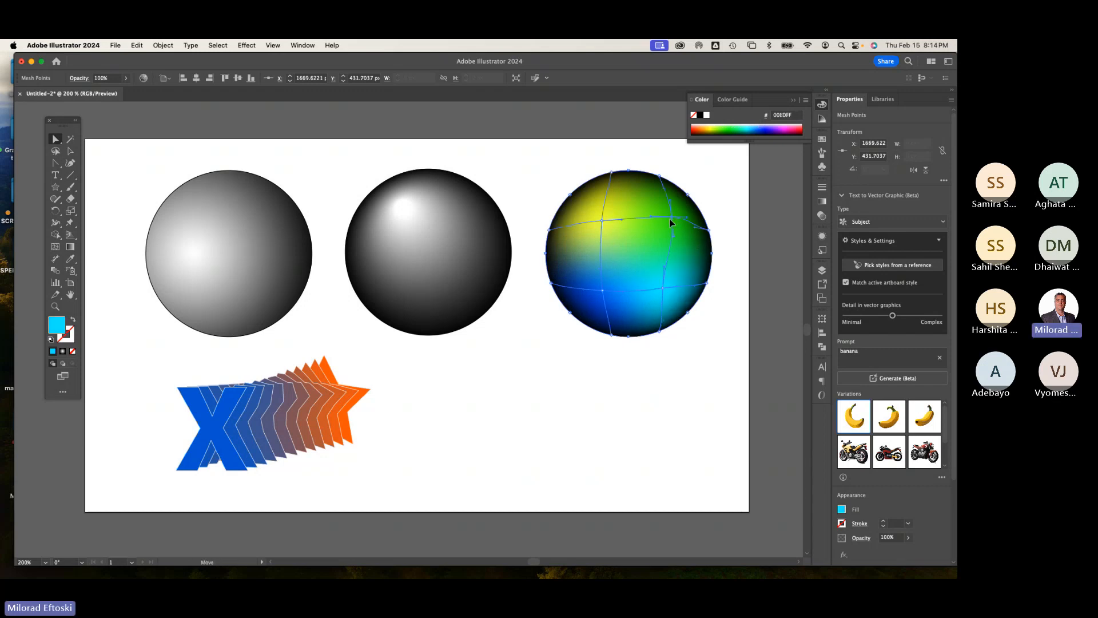
pyautogui.click(725, 200)
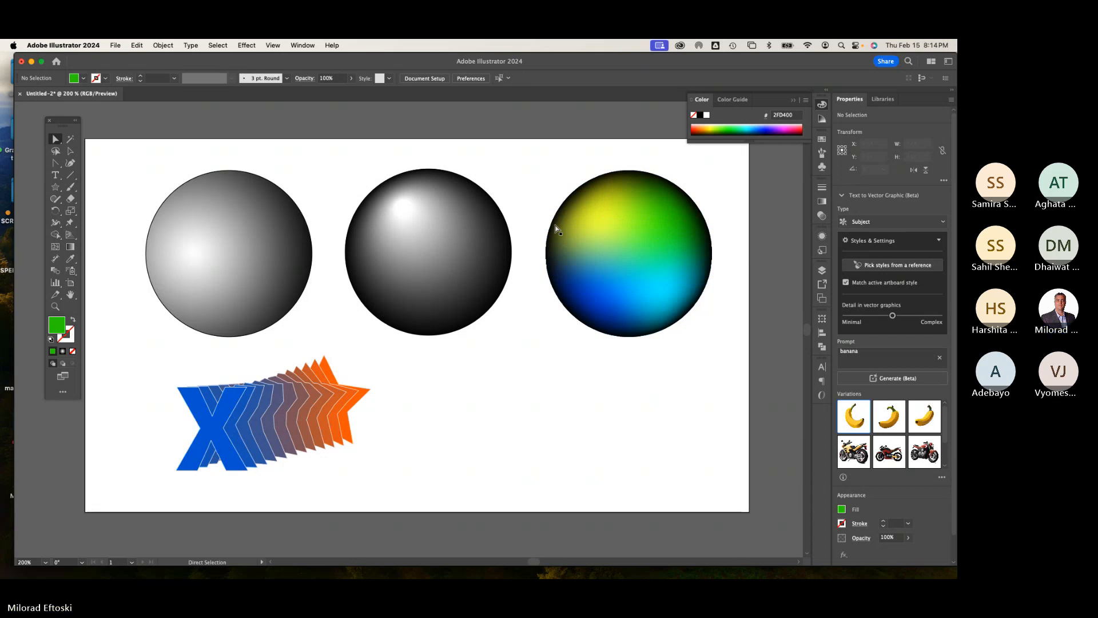
pyautogui.click(71, 151)
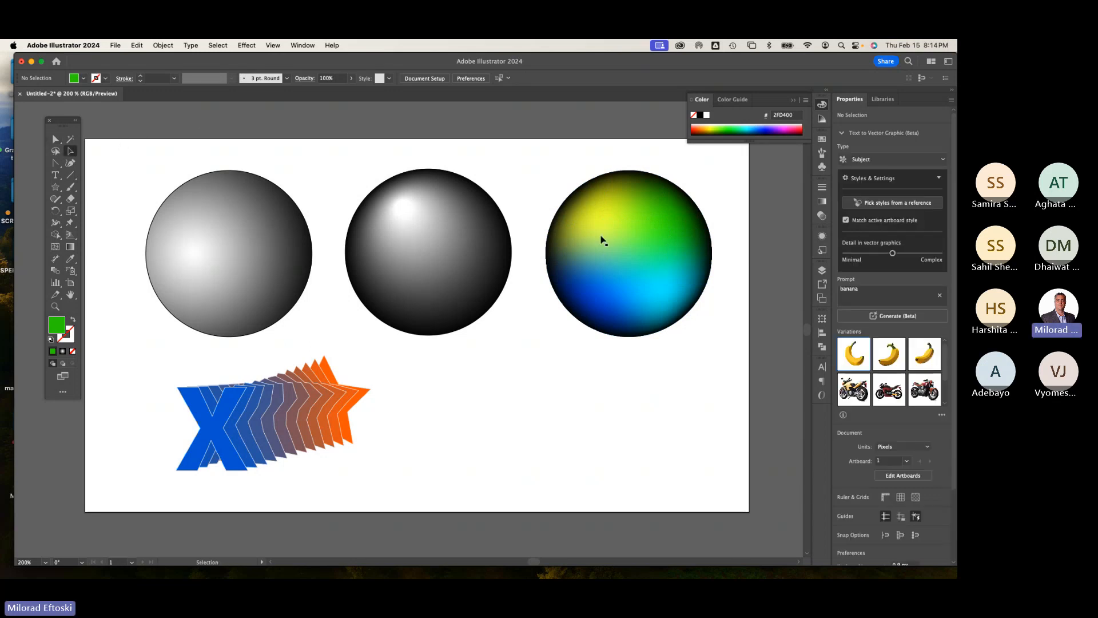
pyautogui.click(642, 221)
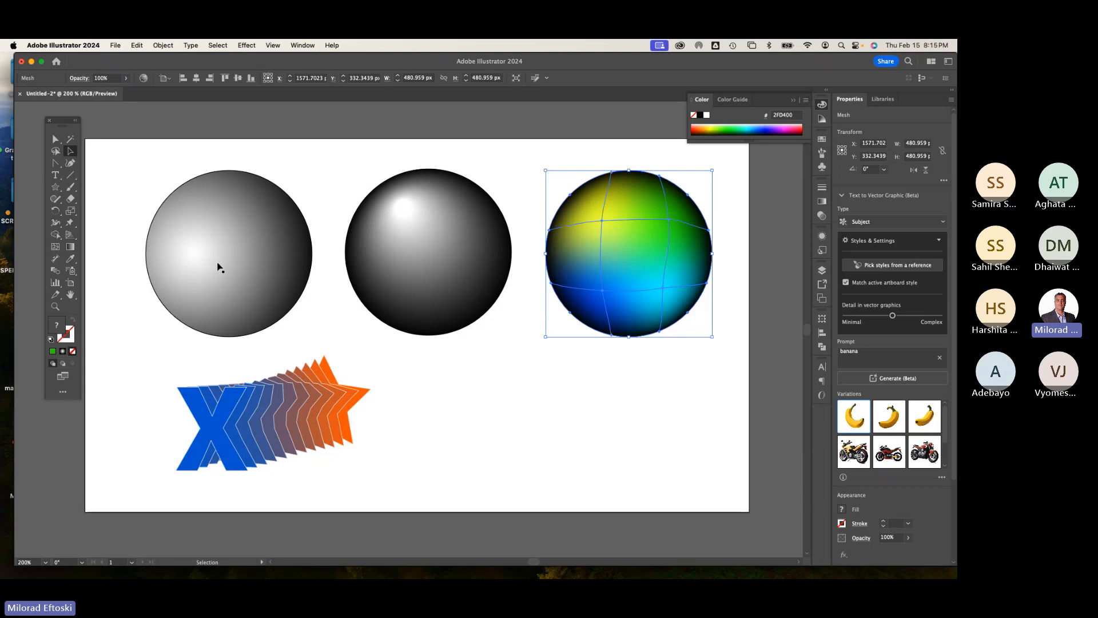
pyautogui.click(440, 272)
pyautogui.click(595, 238)
pyautogui.moveTo(426, 147); pyautogui.dragTo(680, 291)
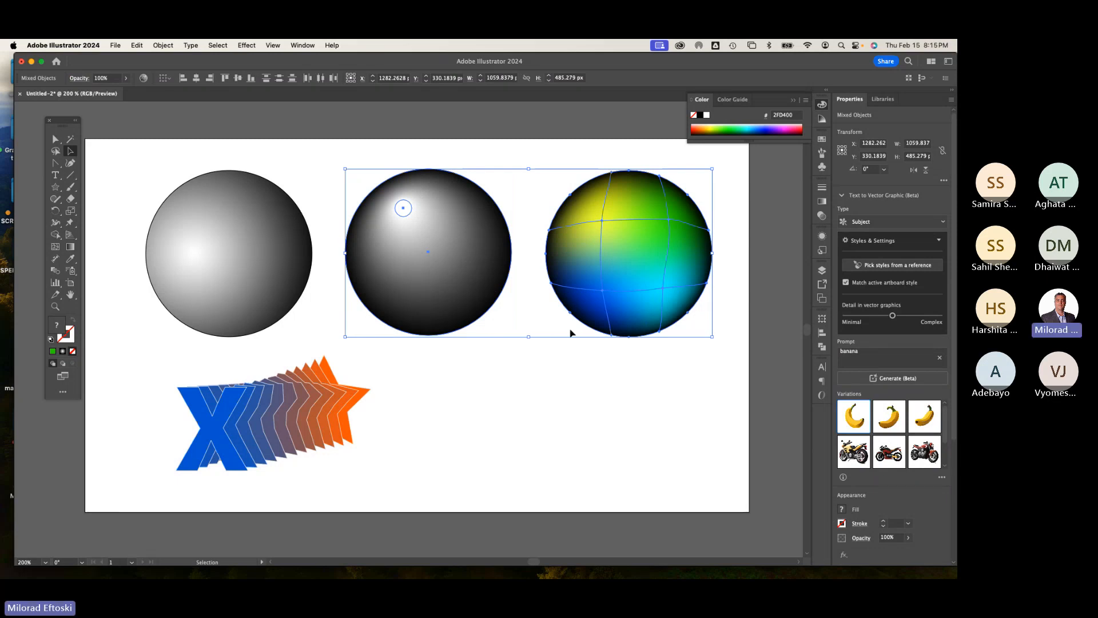
pyautogui.click(574, 377)
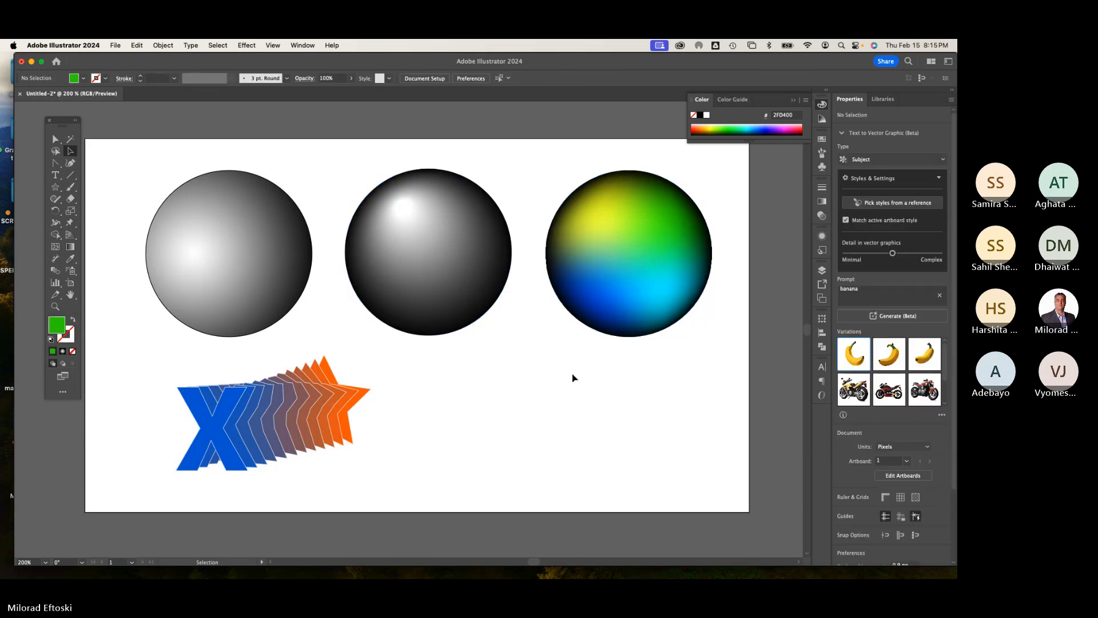
# Step: Copy the colored mesh sphere and paste it onto a new Web 1920 artboard in Adobe XD
pyautogui.click(608, 330)
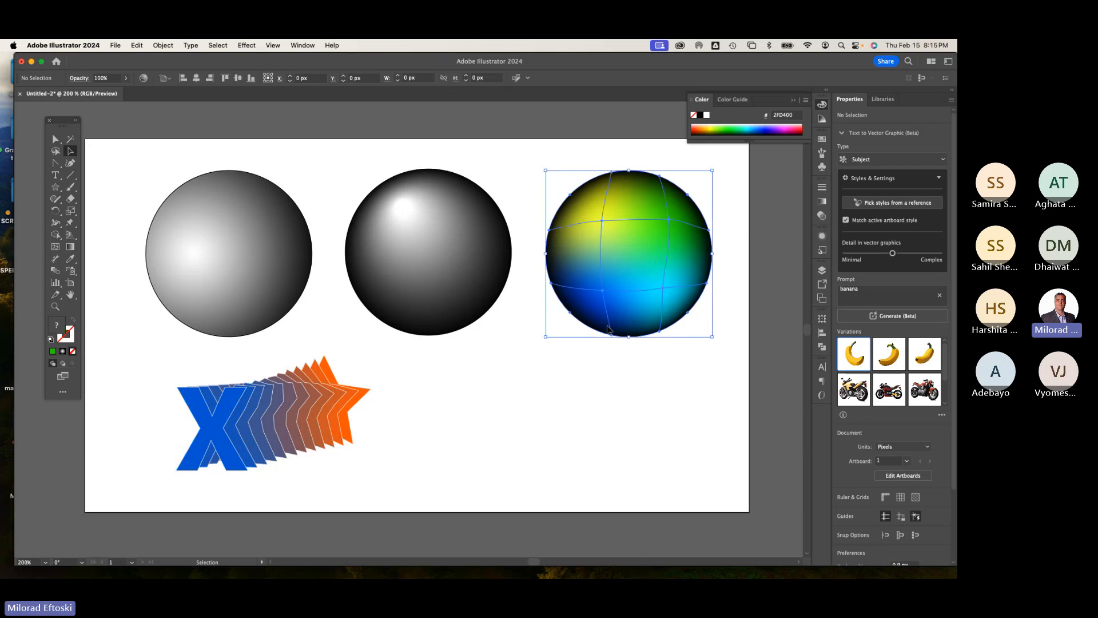
pyautogui.press('super+c')
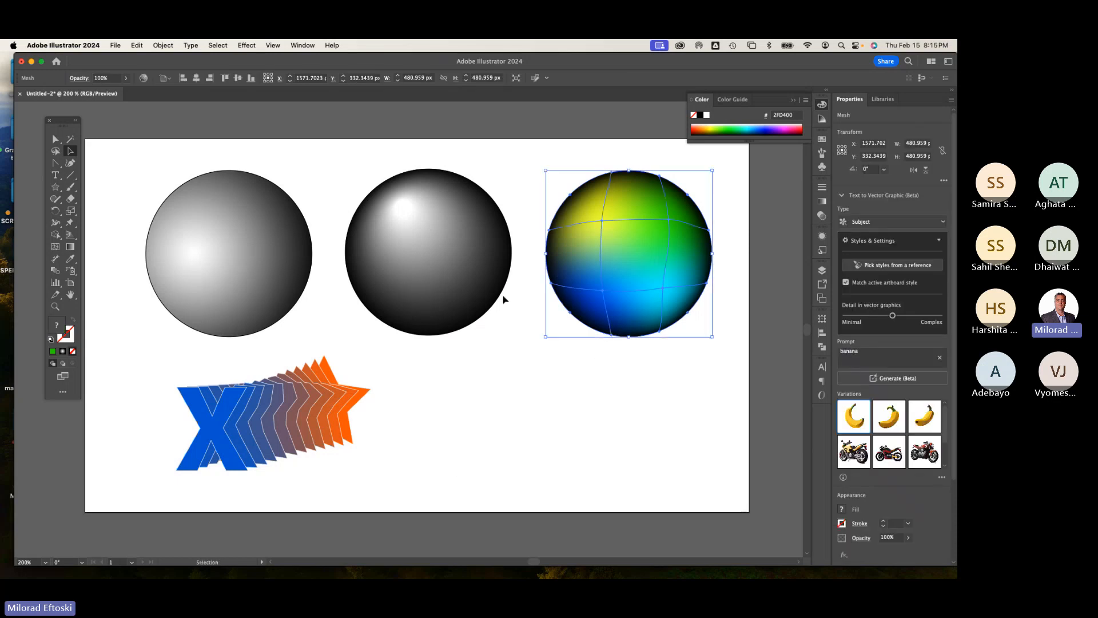
pyautogui.moveTo(446, 578)
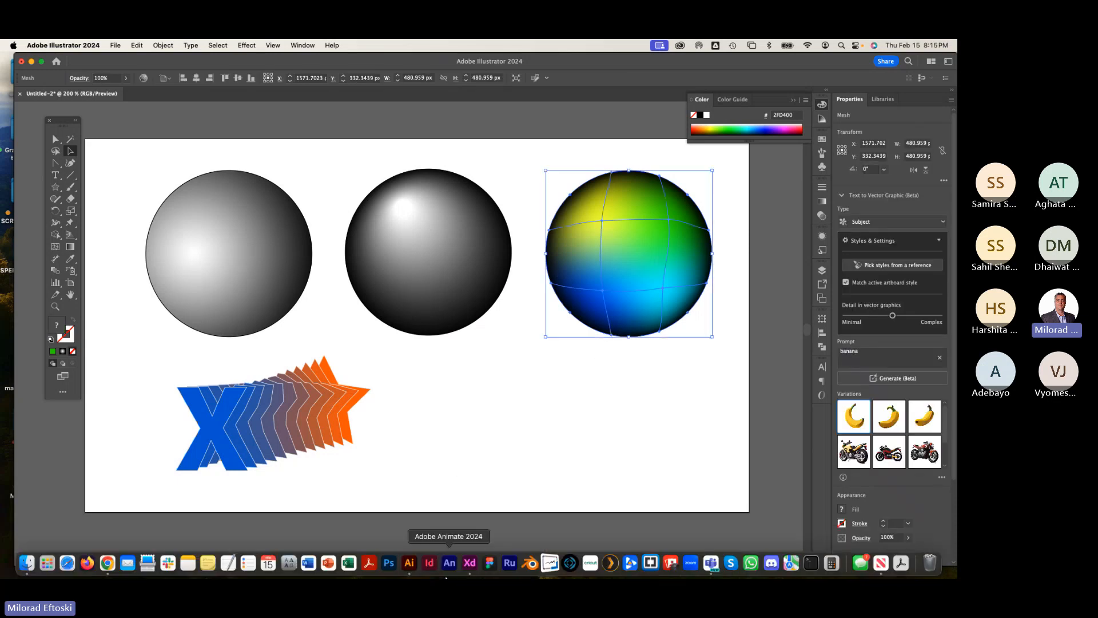
pyautogui.click(470, 563)
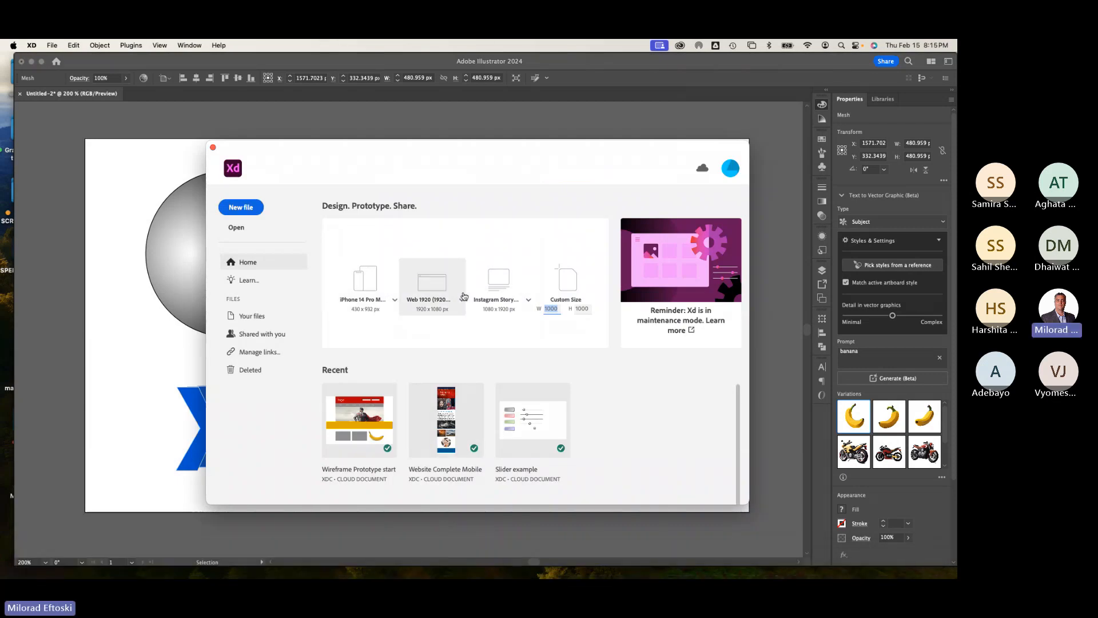
pyautogui.click(430, 283)
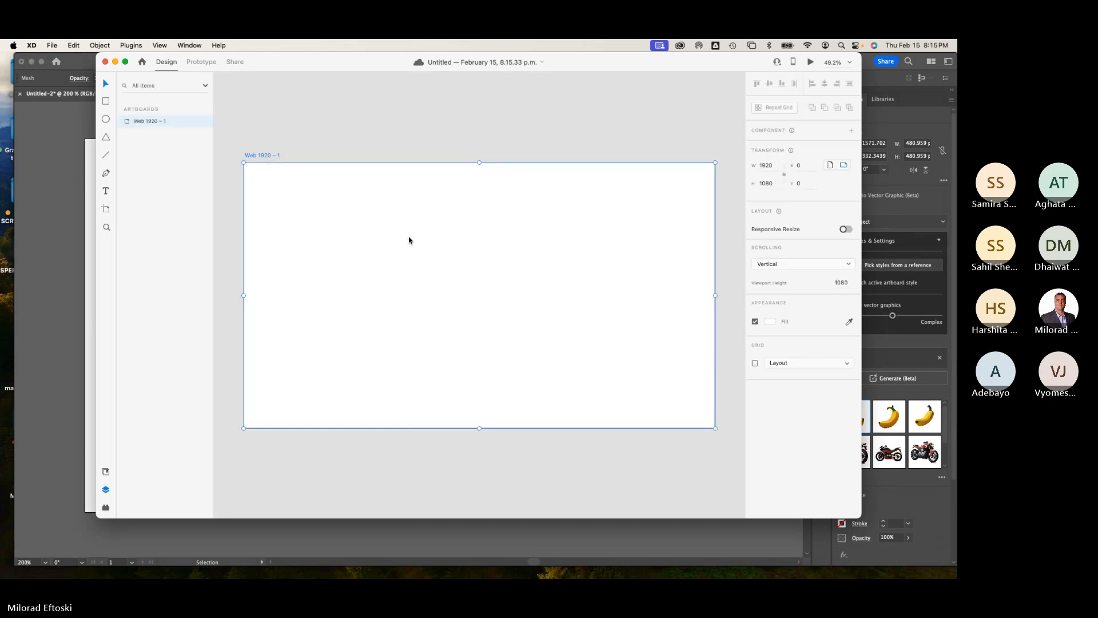
pyautogui.click(406, 208)
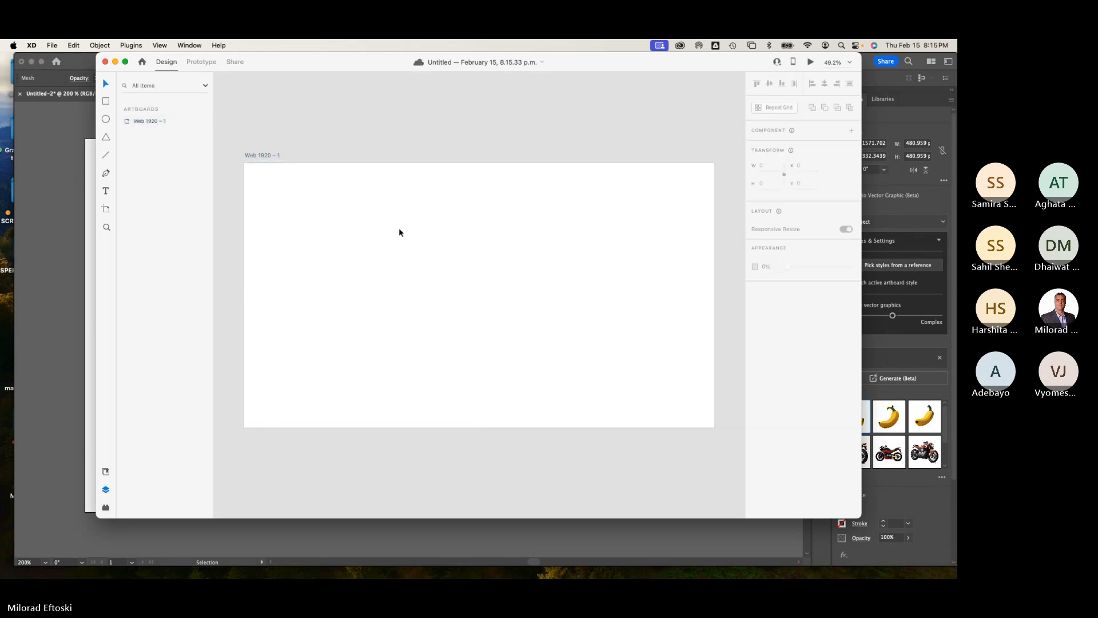
pyautogui.press('super+v')
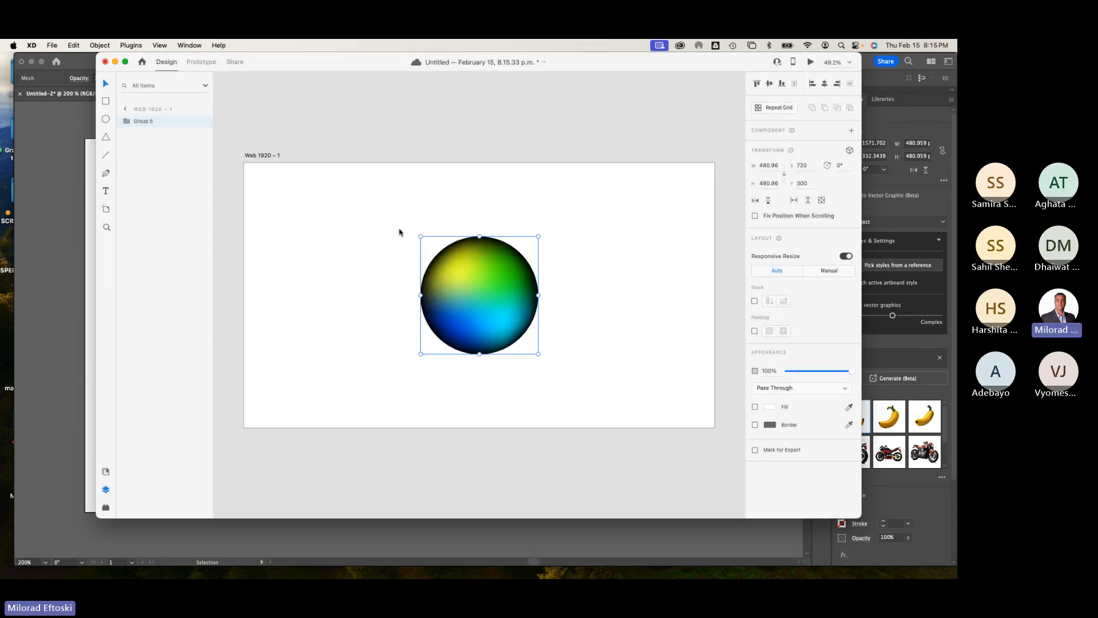
# Step: Examine the pasted sphere's nested groups, path and rectangles in the layers list
pyautogui.moveTo(489, 291); pyautogui.dragTo(455, 282)
pyautogui.click(127, 121)
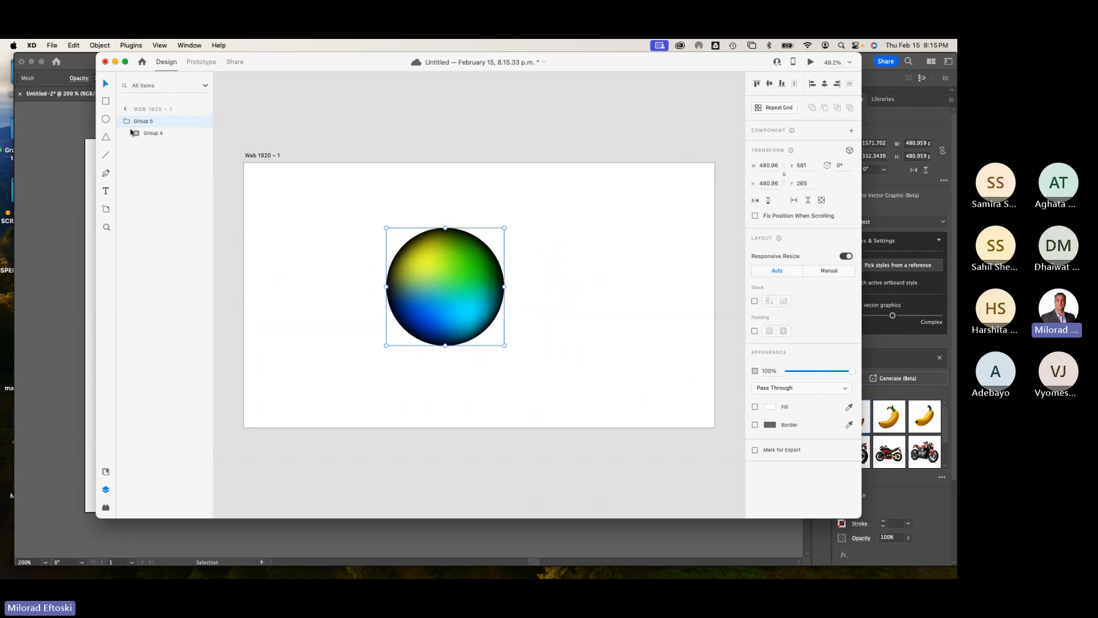
pyautogui.click(137, 134)
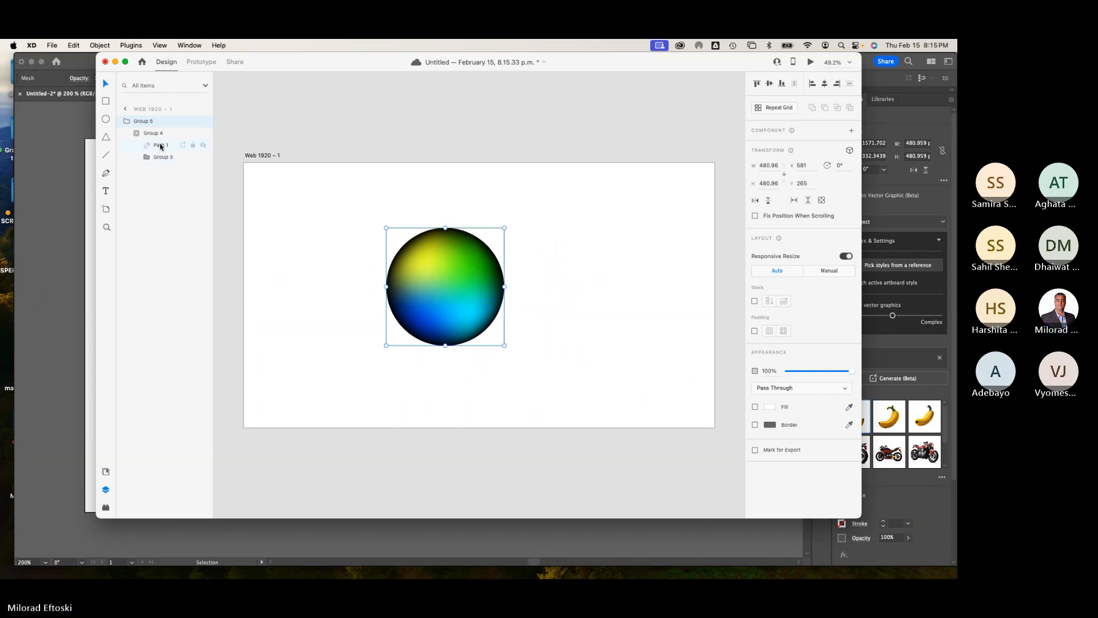
pyautogui.click(161, 146)
pyautogui.click(162, 158)
pyautogui.click(147, 157)
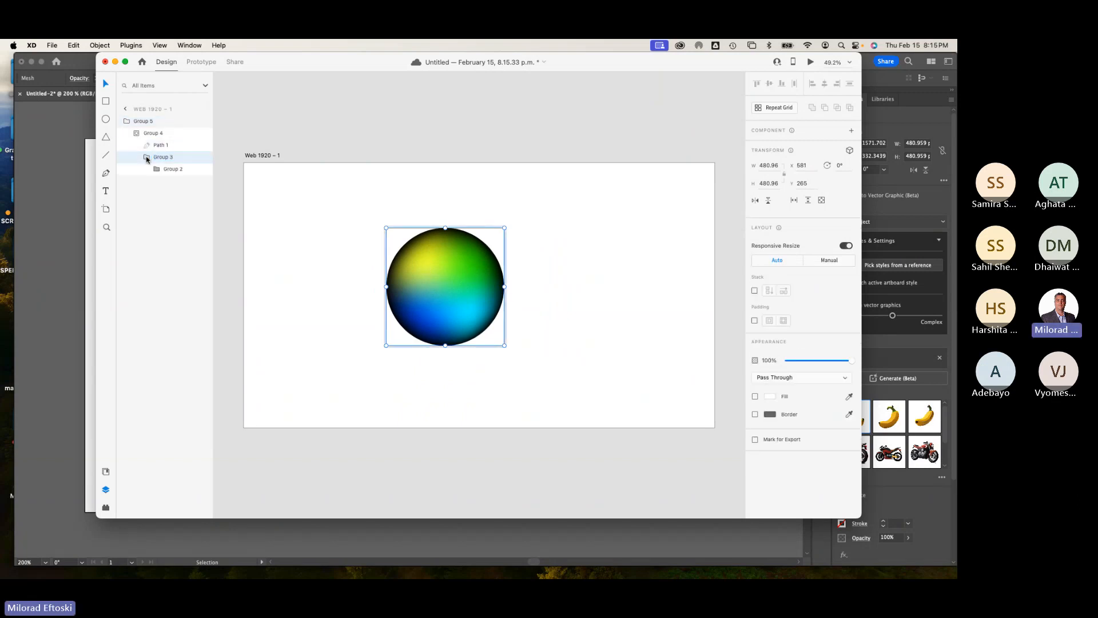
pyautogui.click(155, 170)
pyautogui.click(167, 182)
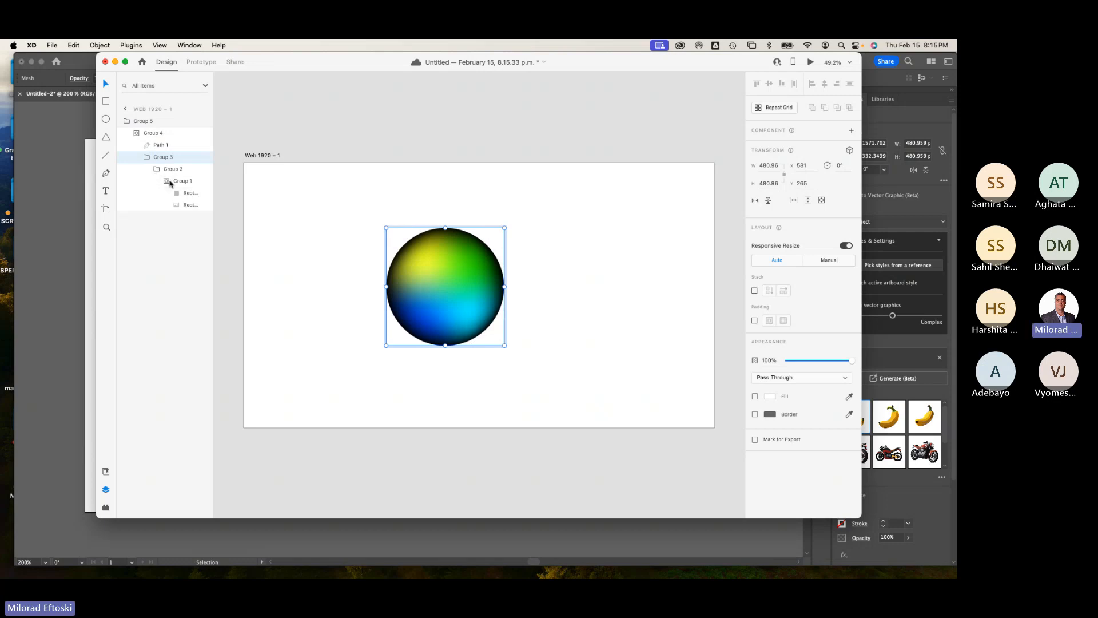
pyautogui.click(188, 205)
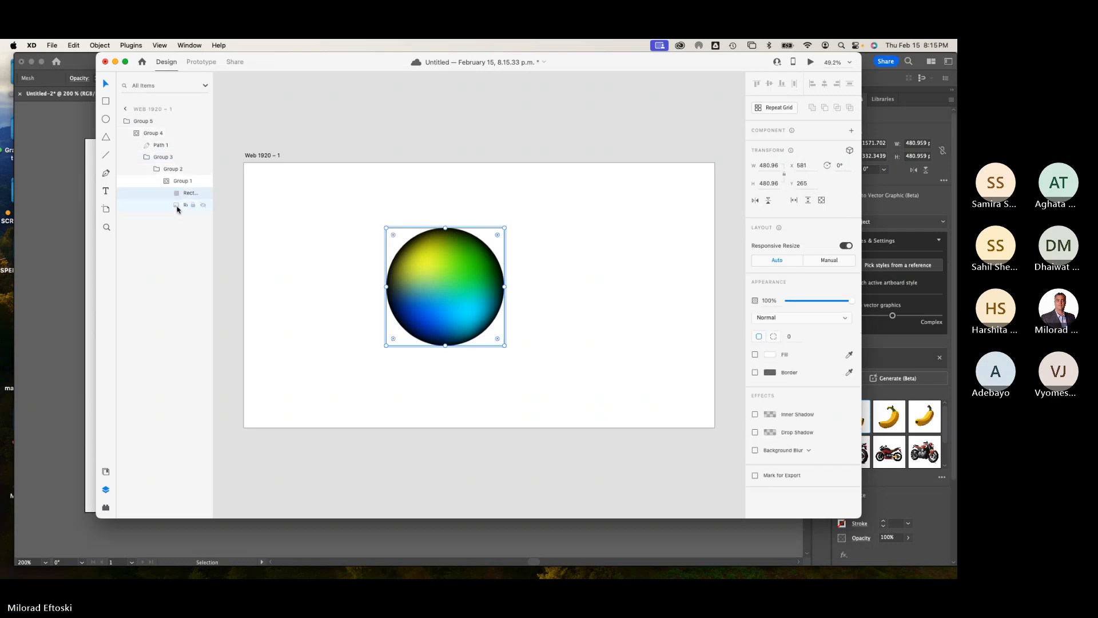
pyautogui.click(341, 257)
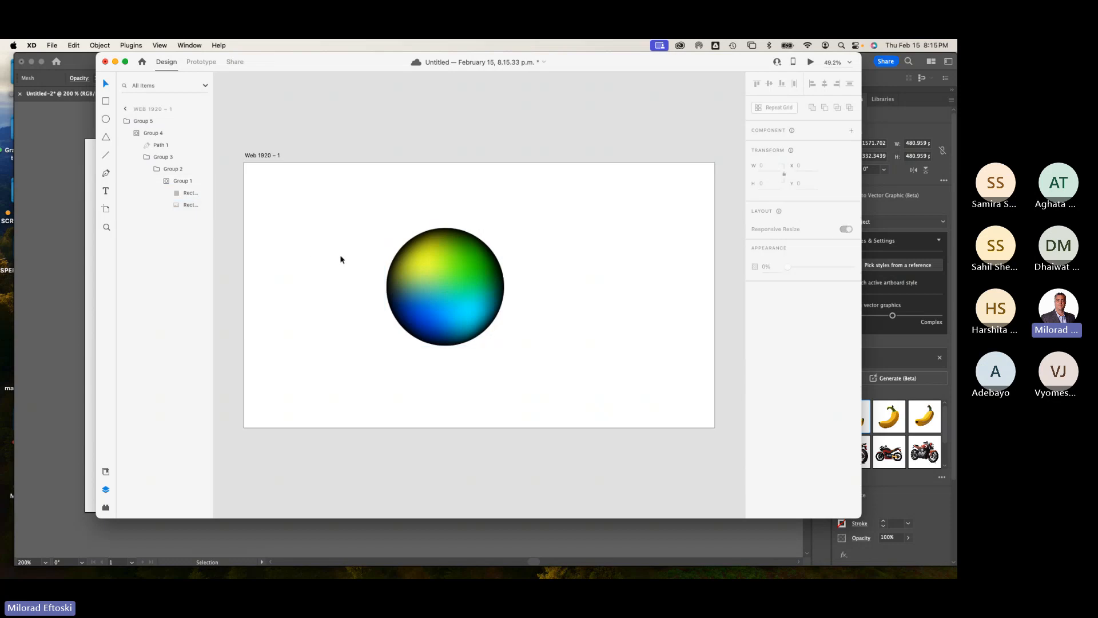
pyautogui.click(418, 274)
pyautogui.moveTo(418, 274)
pyautogui.mouseDown()
pyautogui.moveTo(430, 233)
pyautogui.moveTo(414, 259)
pyautogui.moveTo(414, 281)
pyautogui.moveTo(418, 261)
pyautogui.moveTo(423, 277)
pyautogui.mouseUp()
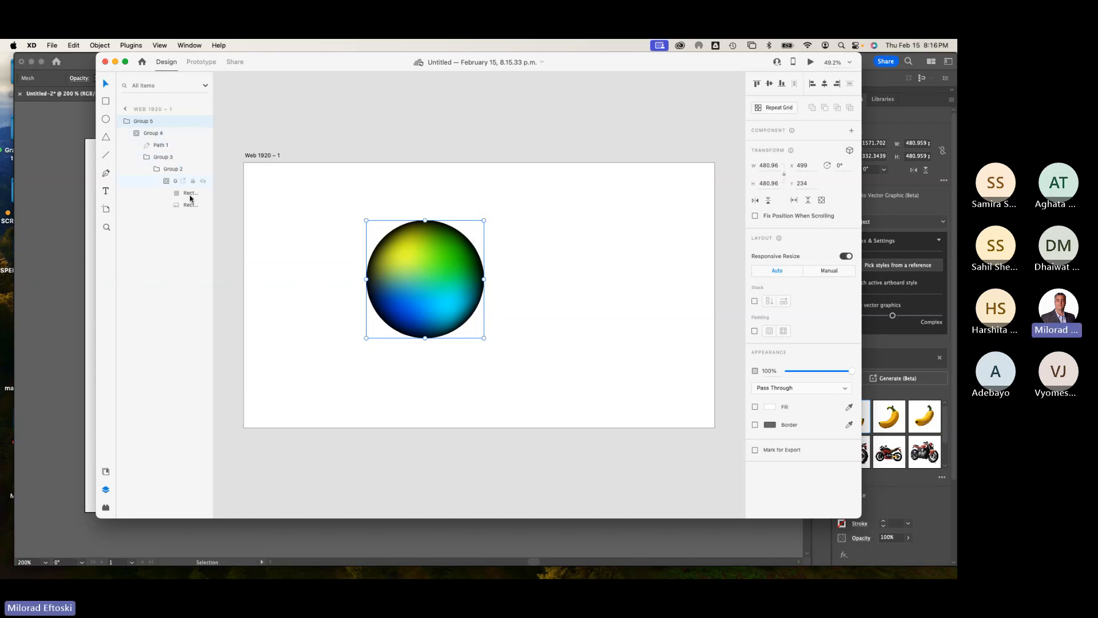
# Step: Select the pasted sphere on the artboard and delete it
pyautogui.click(281, 135)
pyautogui.moveTo(418, 255); pyautogui.dragTo(363, 235)
pyautogui.press('Delete')
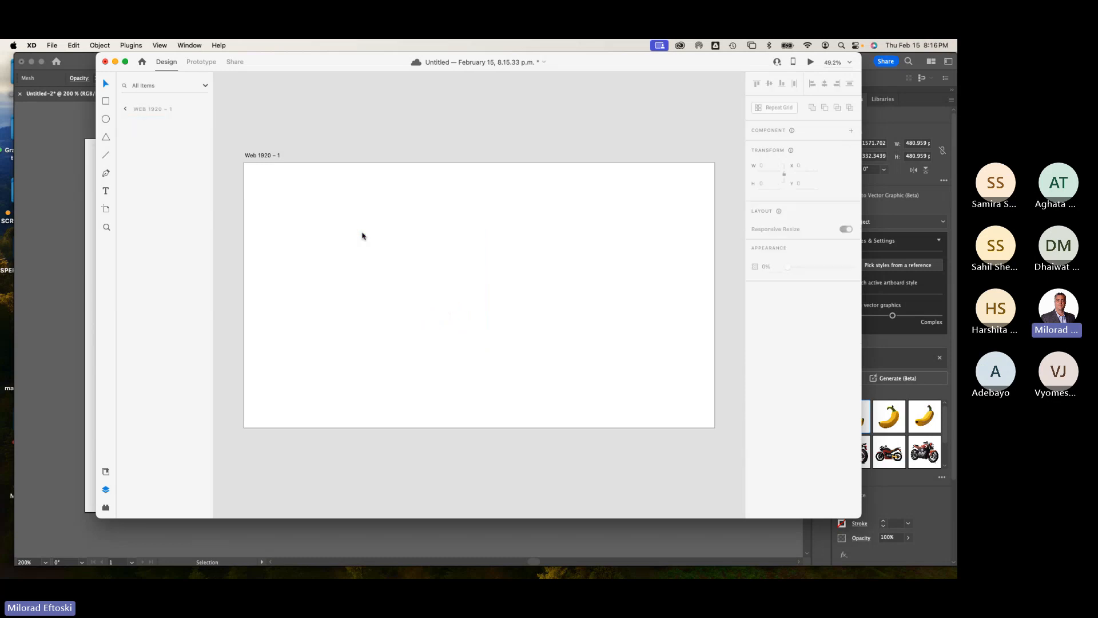
# Step: Quit Adobe XD without saving the document and return to Illustrator
pyautogui.click(32, 45)
pyautogui.click(38, 148)
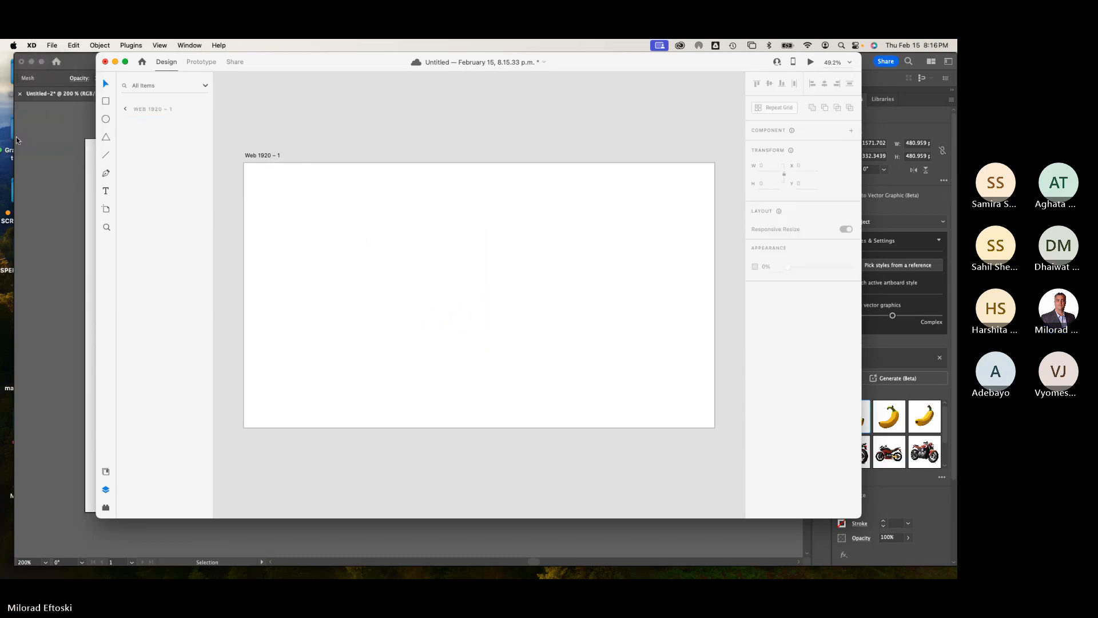
pyautogui.click(484, 319)
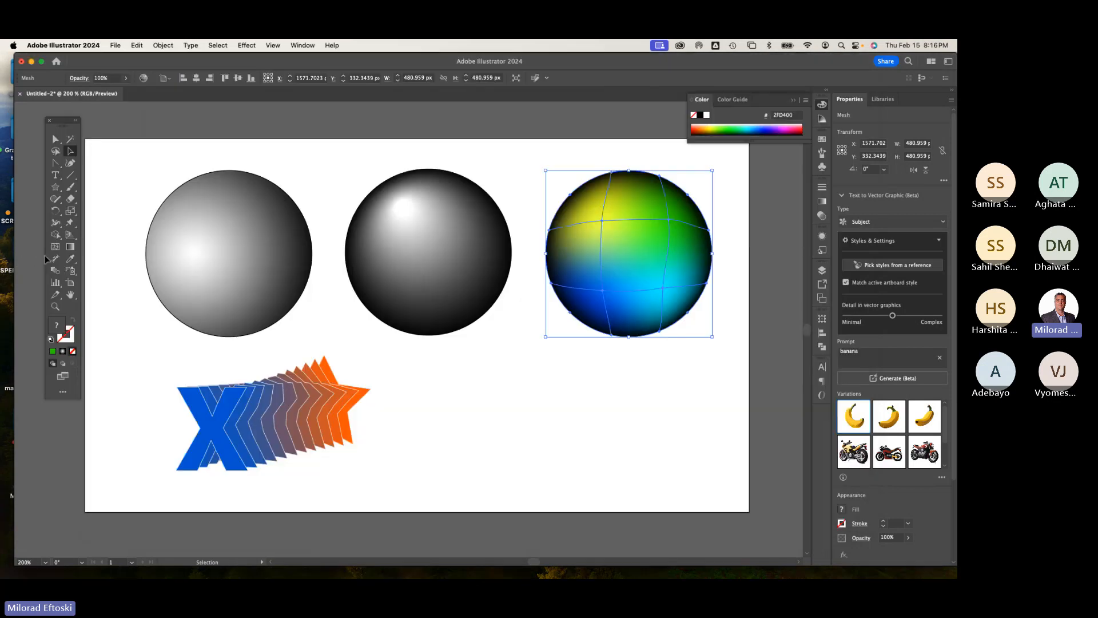
pyautogui.click(441, 152)
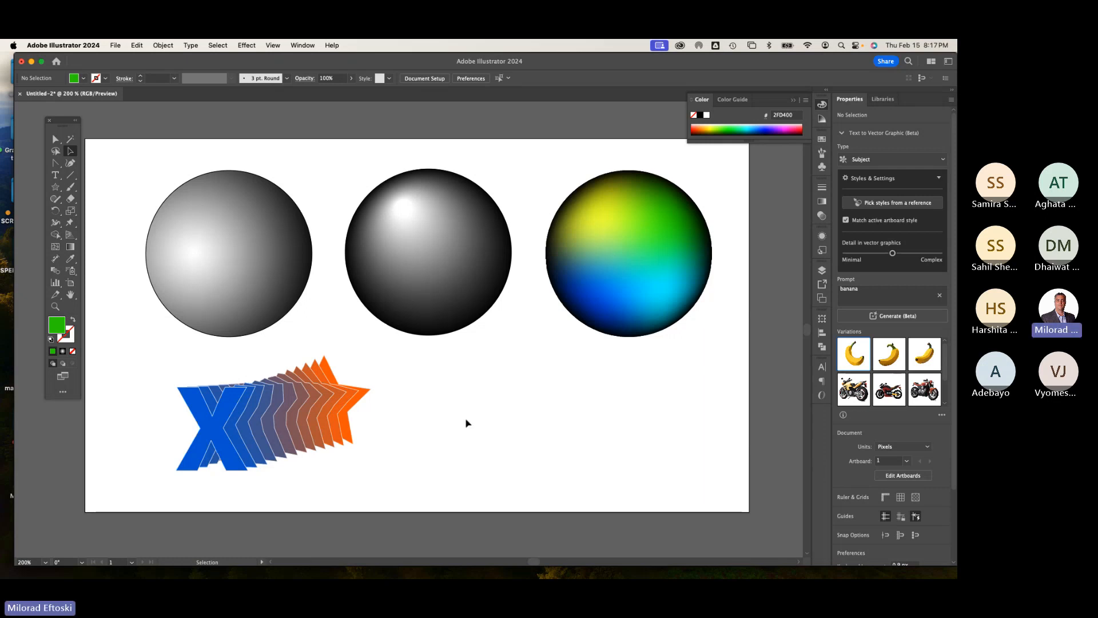
# Step: Save the Illustrator document as 3 circles.ai with the default Illustrator 2020 options
pyautogui.moveTo(63, 123); pyautogui.dragTo(50, 118)
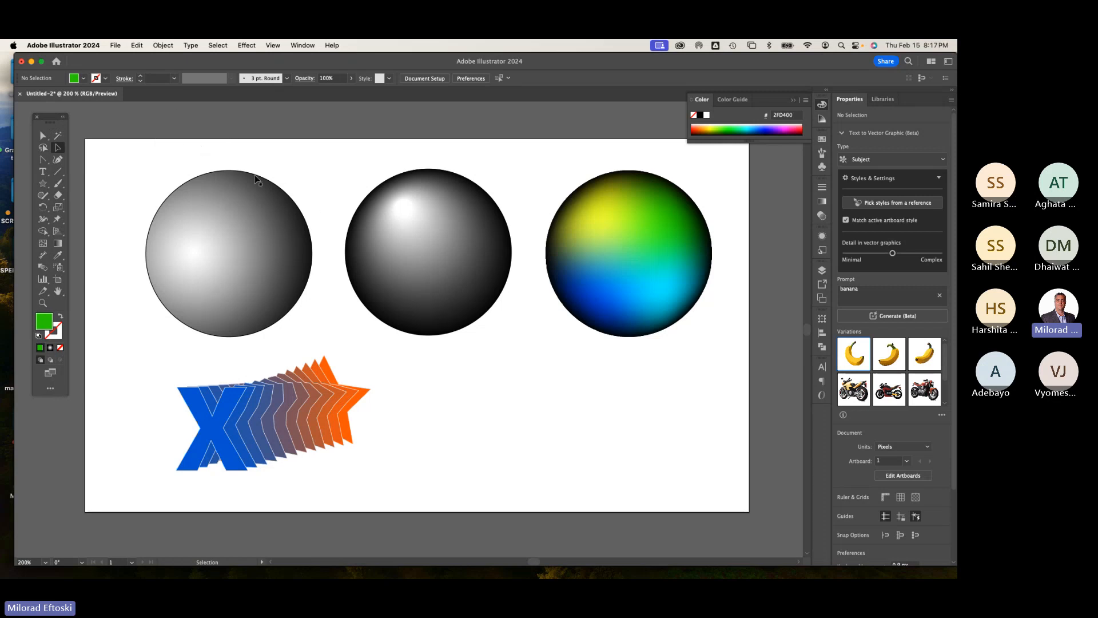
pyautogui.click(115, 44)
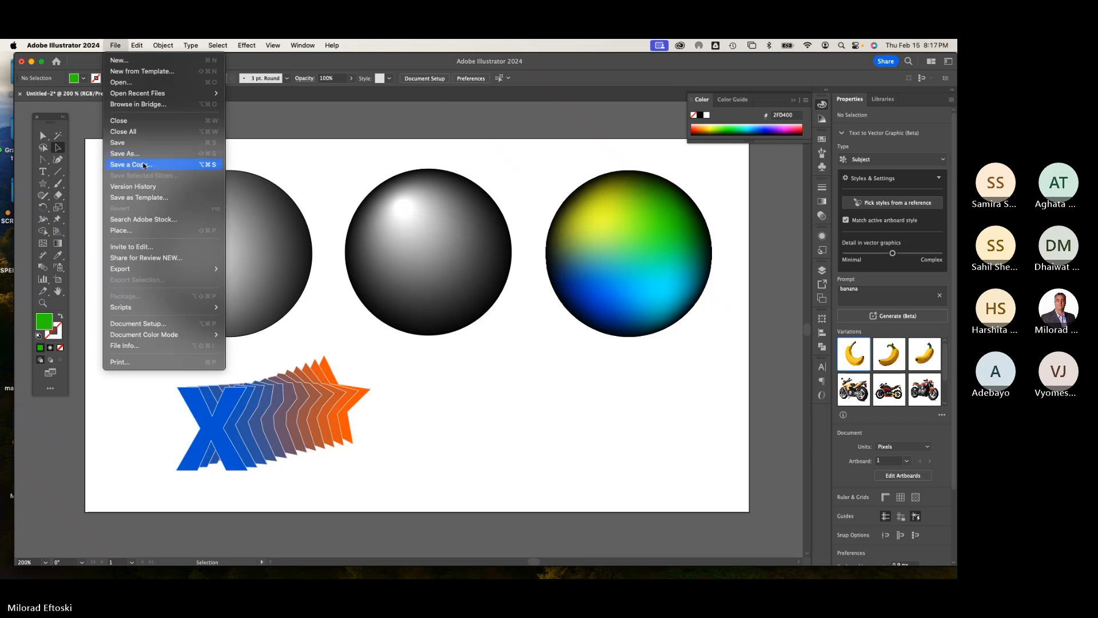
pyautogui.click(140, 154)
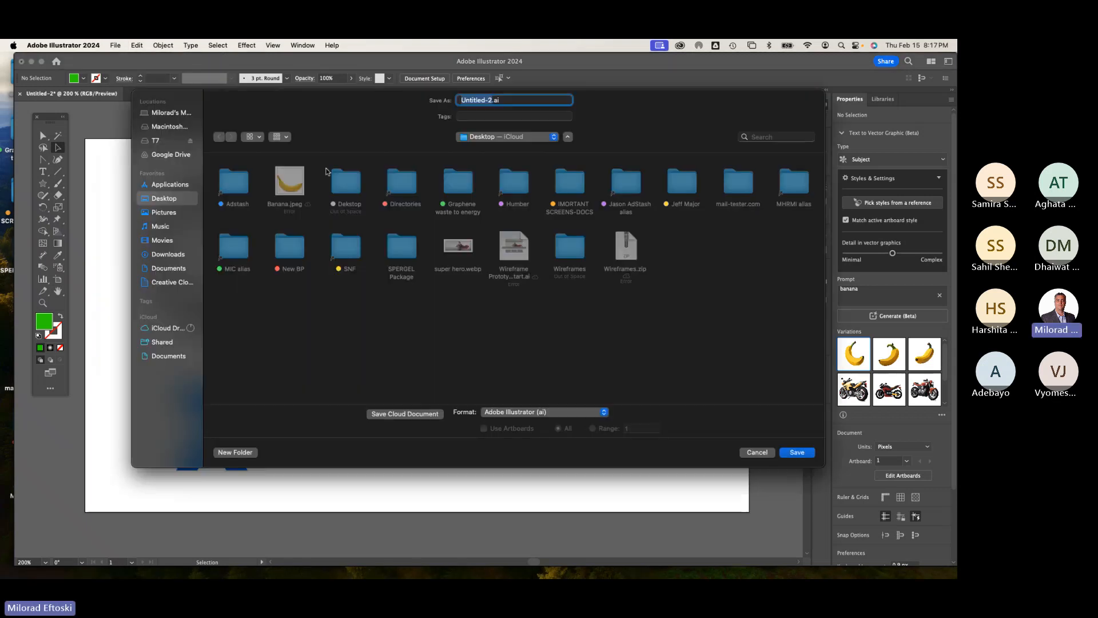
pyautogui.write('3')
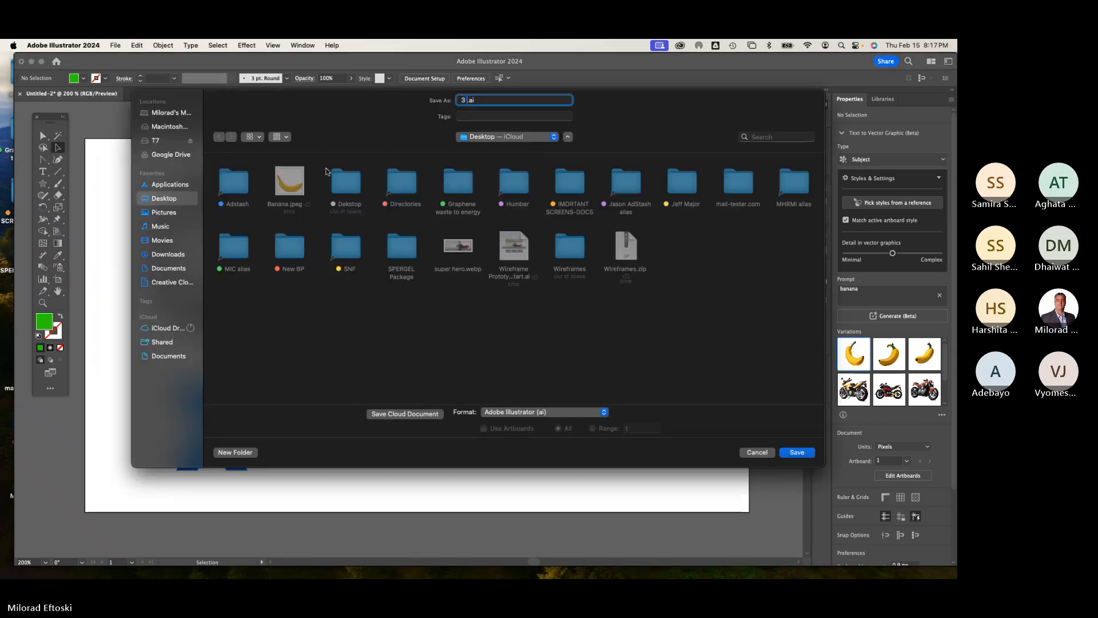
pyautogui.write(' circles')
pyautogui.click(796, 452)
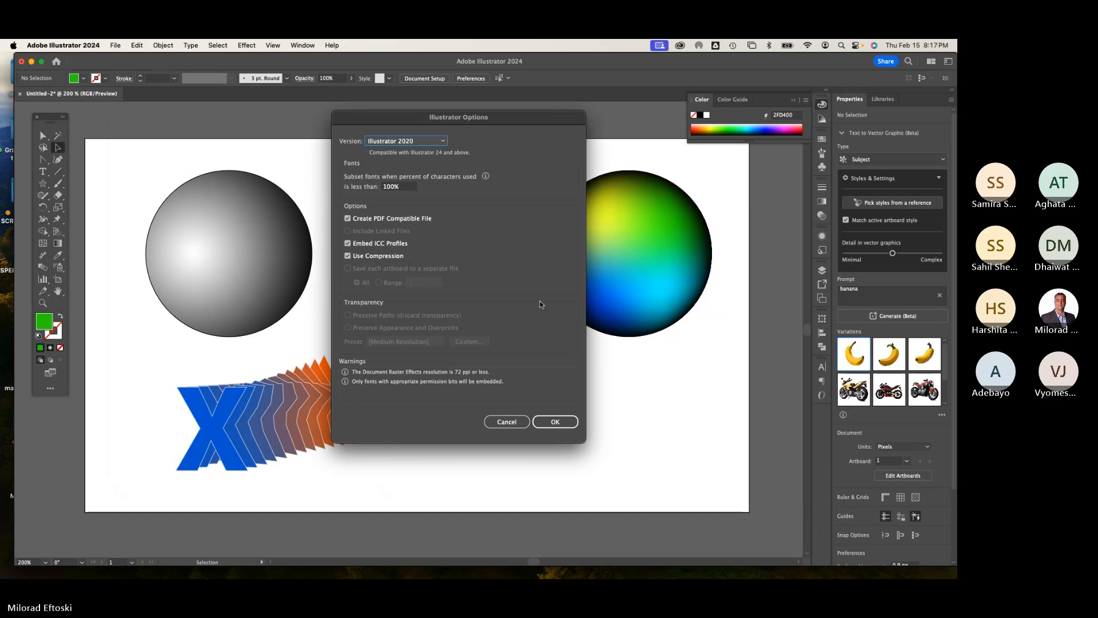
pyautogui.click(555, 422)
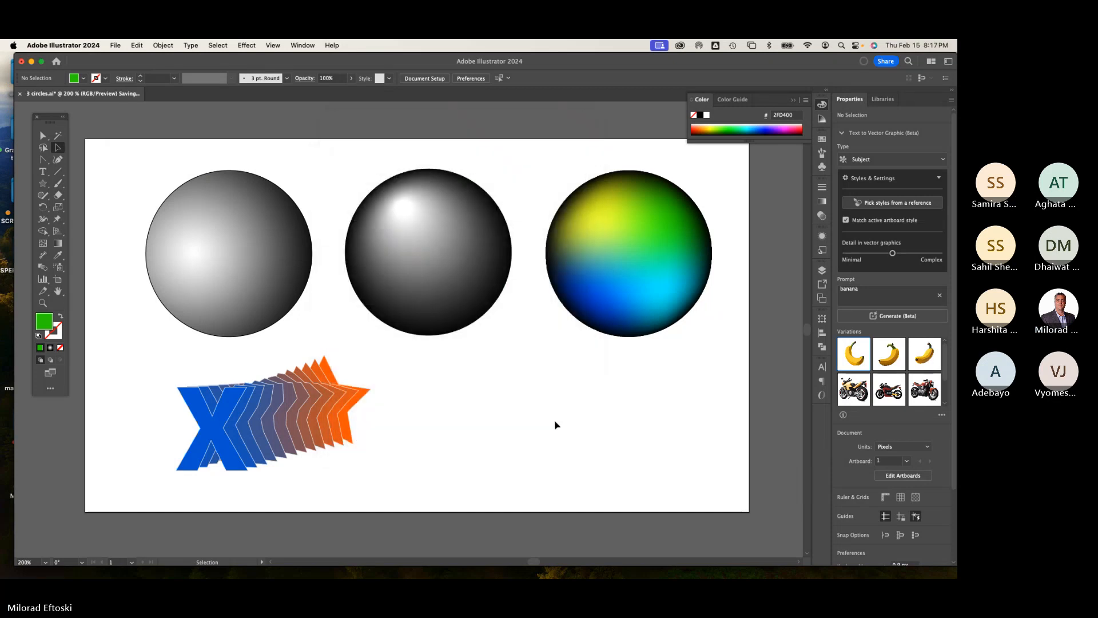
# Step: Close the document and move the 3 circles.ai file icon on the desktop
pyautogui.click(20, 93)
pyautogui.click(32, 61)
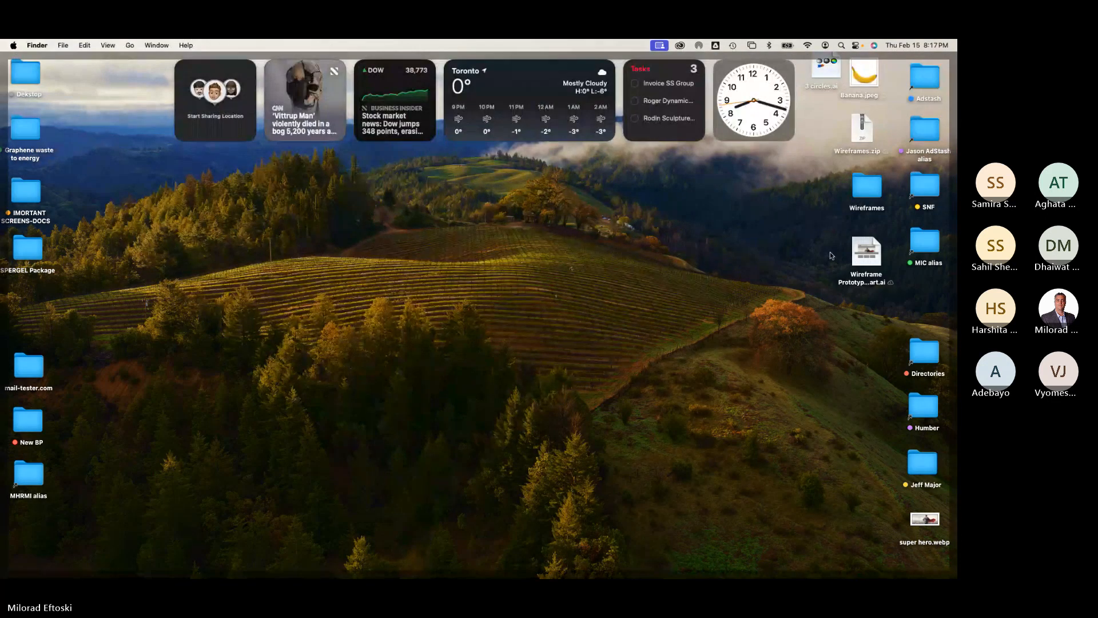
pyautogui.moveTo(809, 73); pyautogui.dragTo(848, 323)
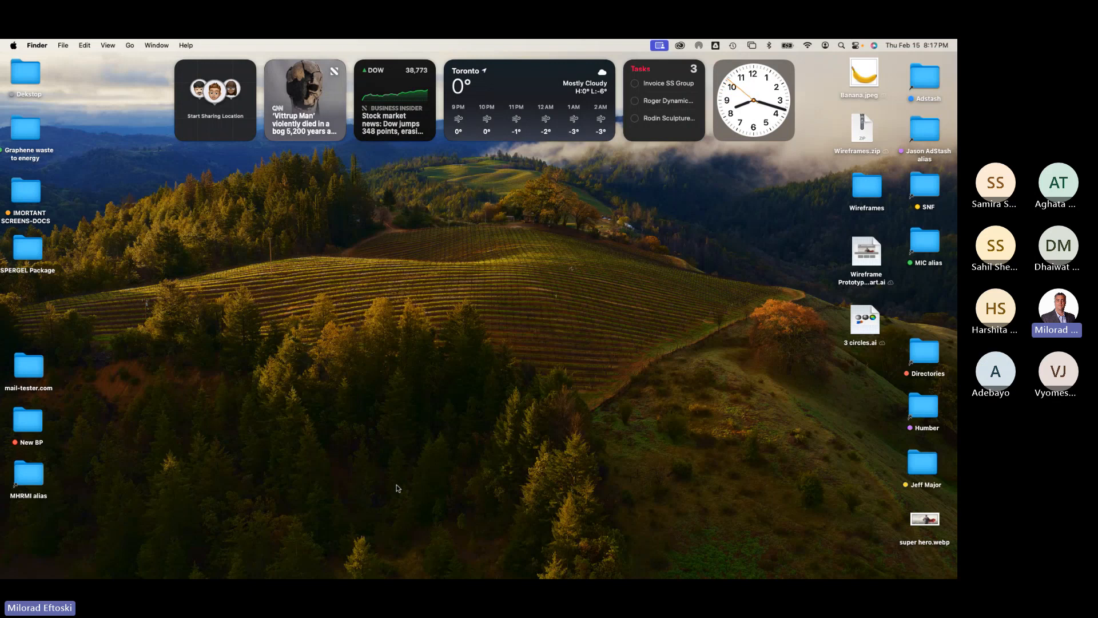
# Step: Switch to Google Chrome and search Google Images for mango
pyautogui.moveTo(129, 579)
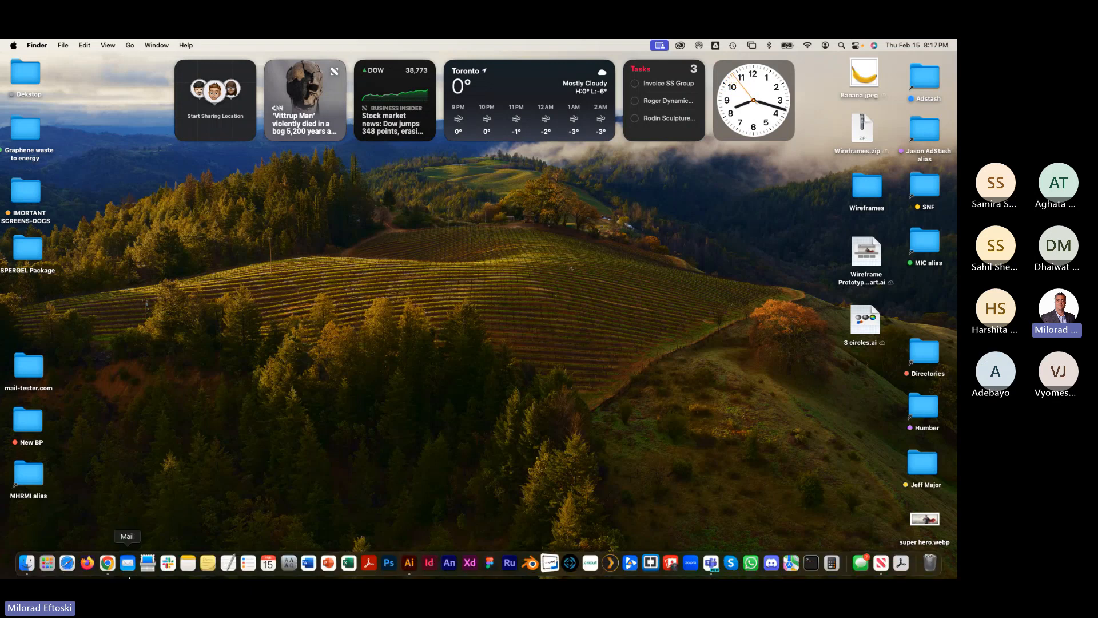
pyautogui.click(108, 563)
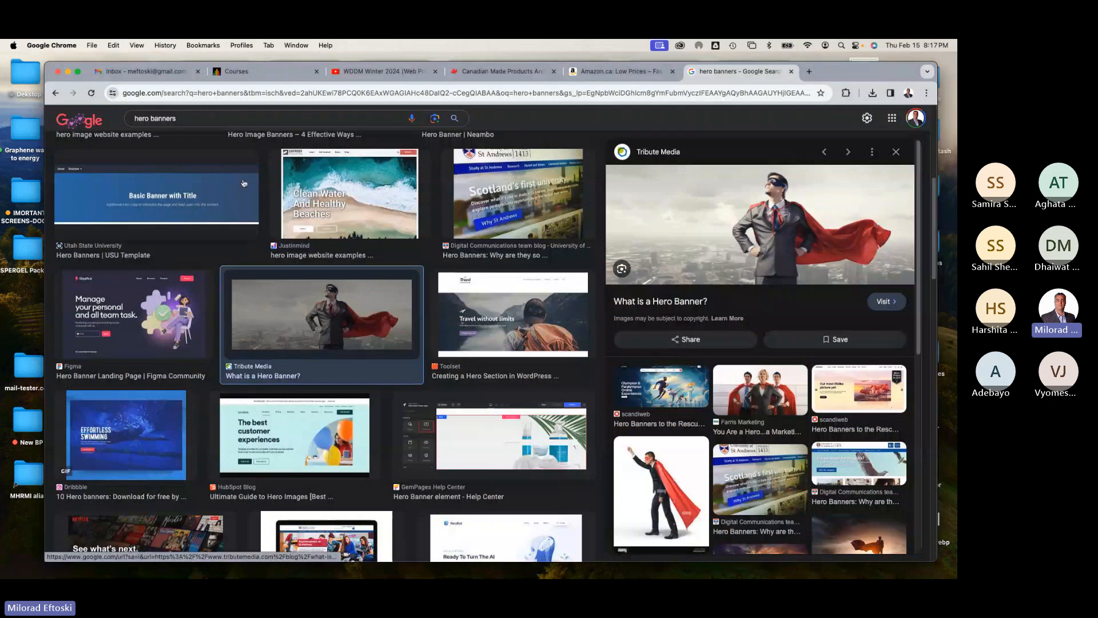
pyautogui.tripleClick(114, 119)
pyautogui.write('na')
pyautogui.press('BackSpace')
pyautogui.press('BackSpace')
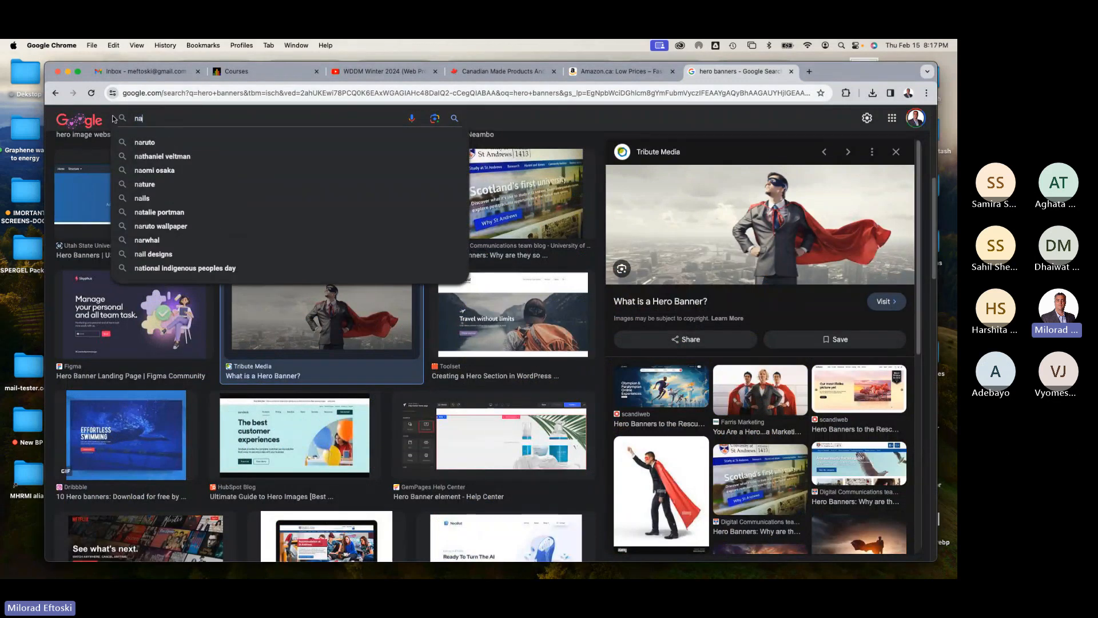
pyautogui.write('mango')
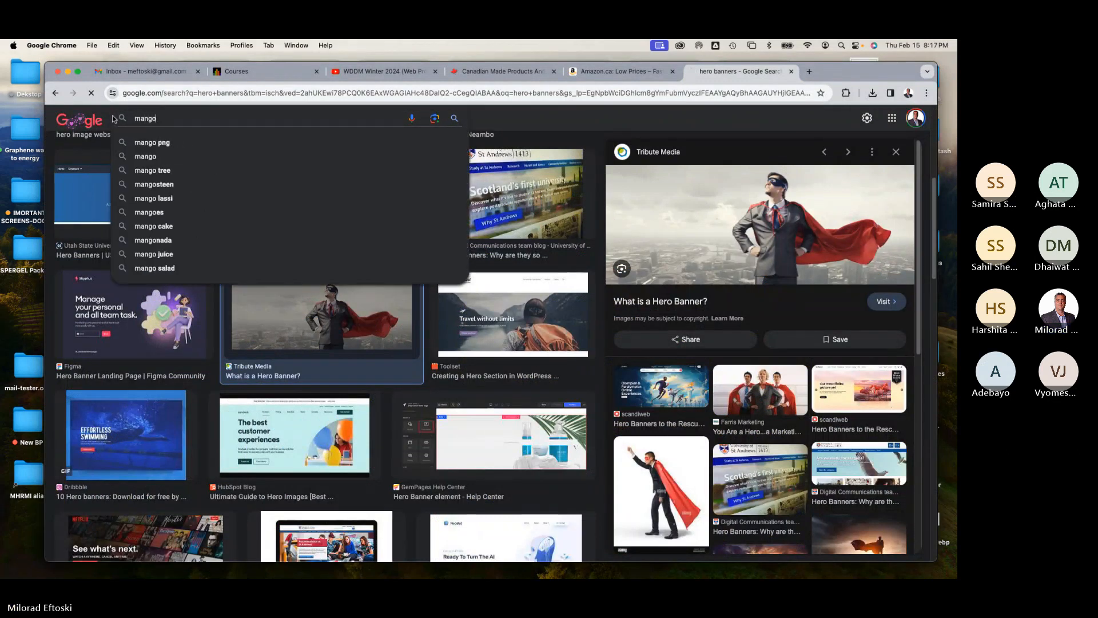
pyautogui.click(218, 183)
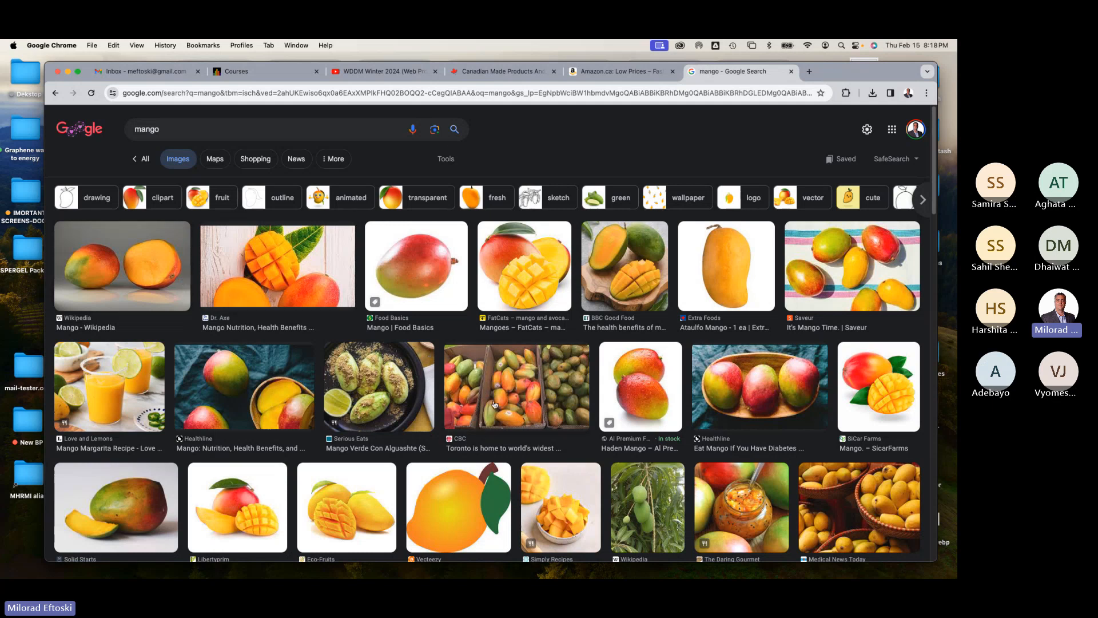
# Step: Browse the mango image results and save the Nearly Naked Veg mango photo to the desktop as Mango image
pyautogui.click(629, 395)
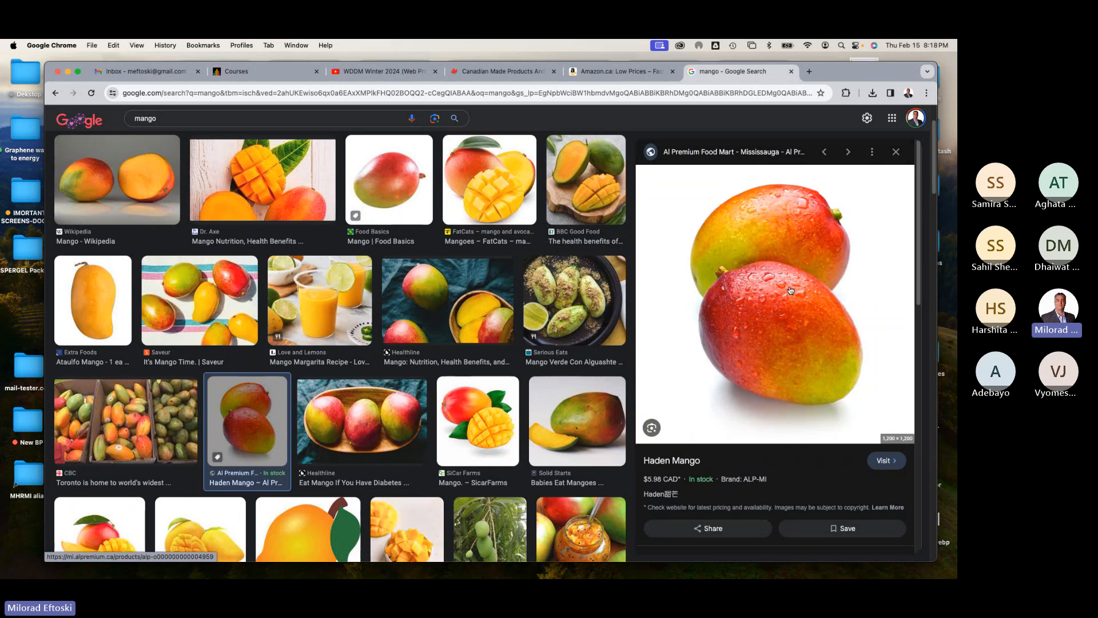
pyautogui.click(426, 189)
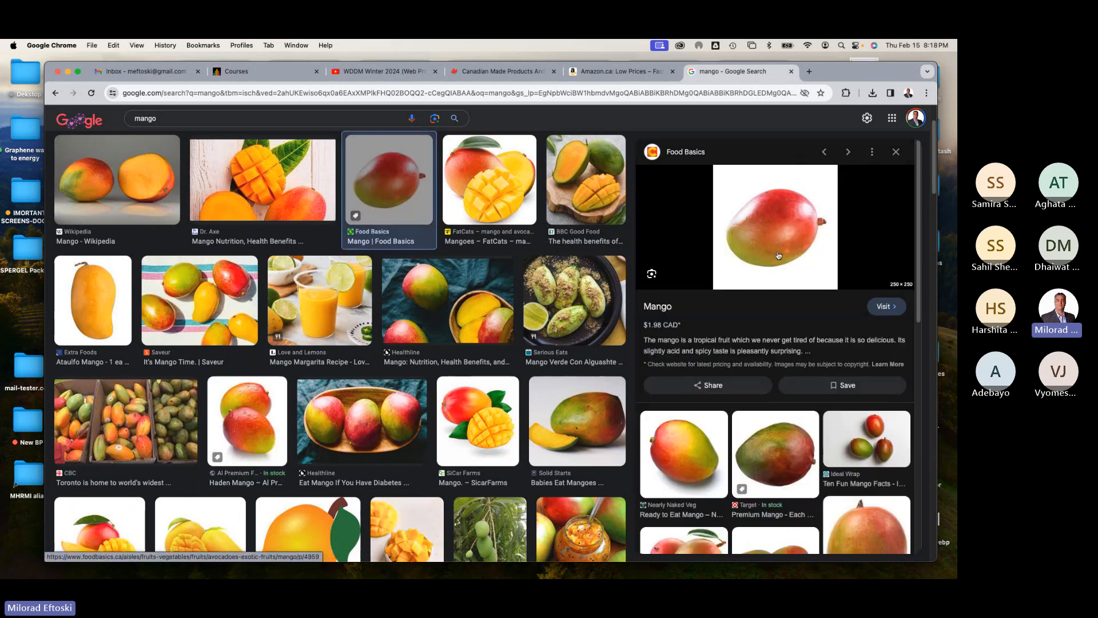
pyautogui.click(695, 441)
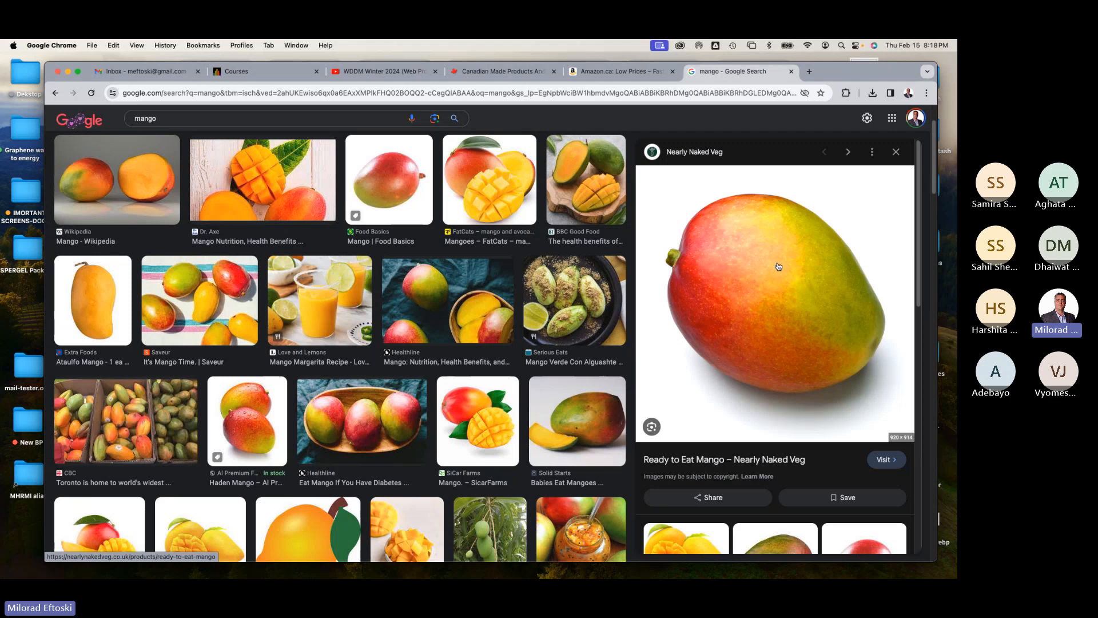
pyautogui.rightClick(797, 265)
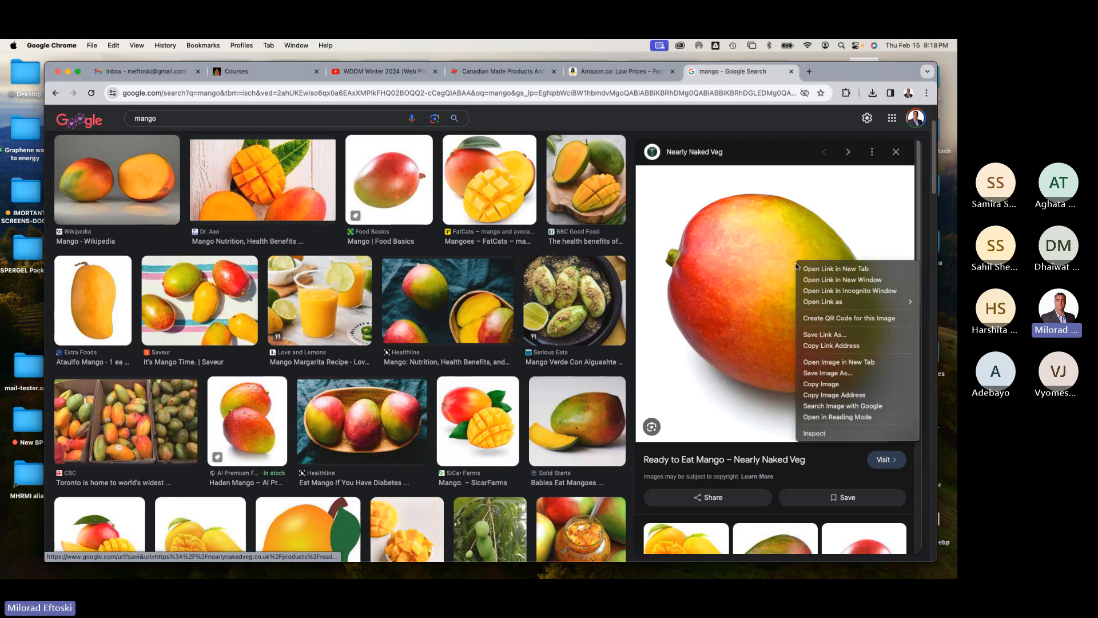
pyautogui.click(834, 374)
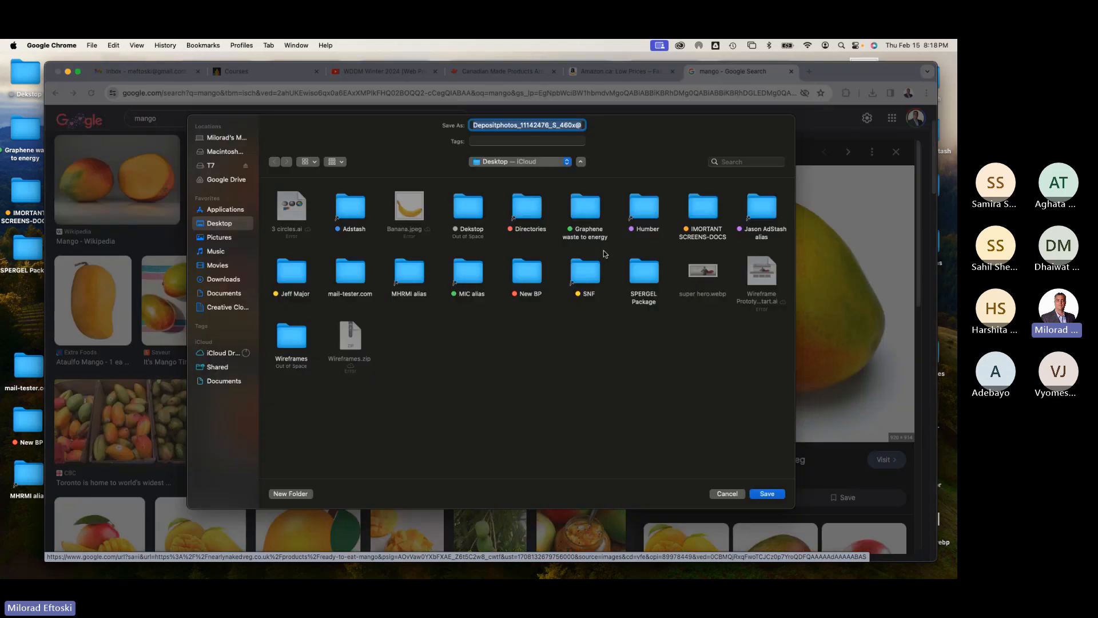
pyautogui.moveTo(535, 127)
pyautogui.mouseDown()
pyautogui.moveTo(611, 125)
pyautogui.moveTo(555, 127)
pyautogui.mouseUp()
pyautogui.write('Mango')
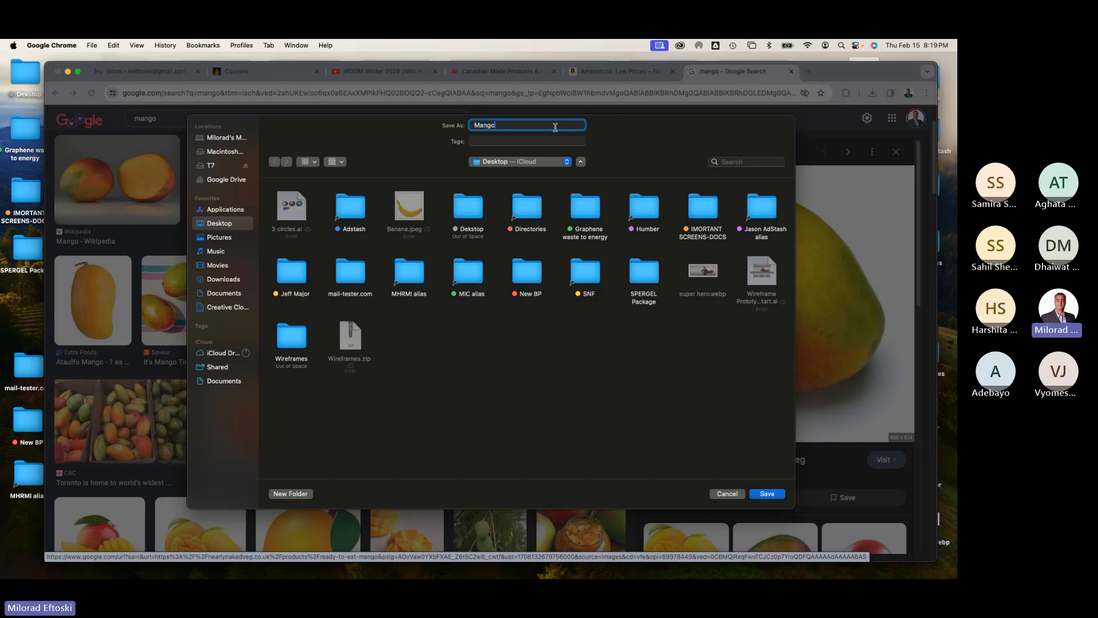
pyautogui.write(' image')
pyautogui.click(768, 493)
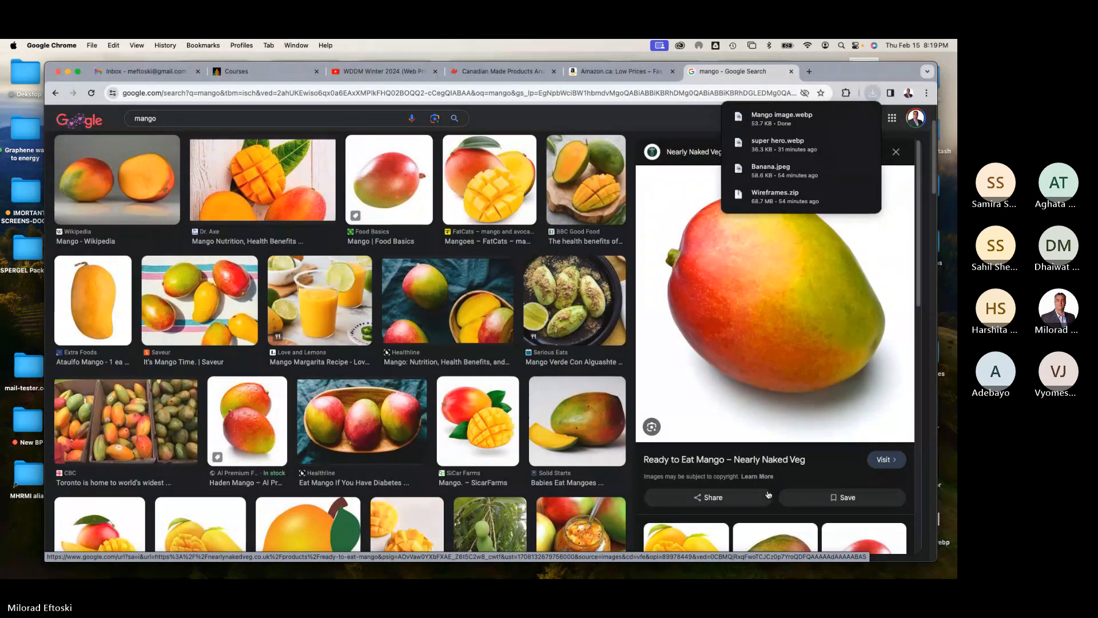
# Step: Close the image preview, the browser tabs and the browser window
pyautogui.click(898, 154)
pyautogui.click(791, 71)
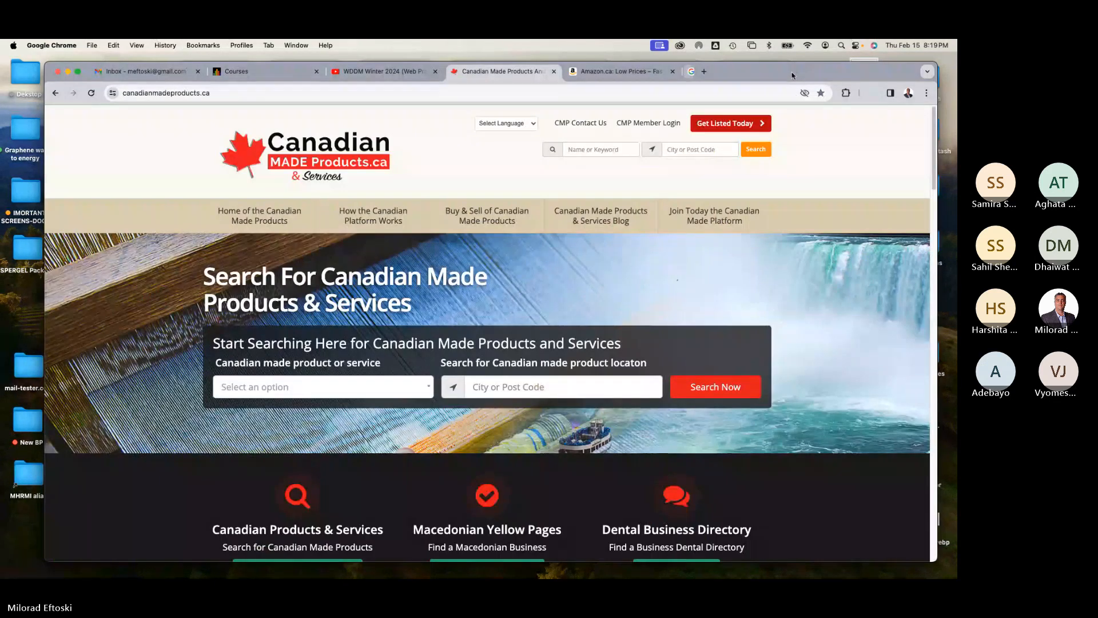
pyautogui.click(626, 71)
pyautogui.click(673, 71)
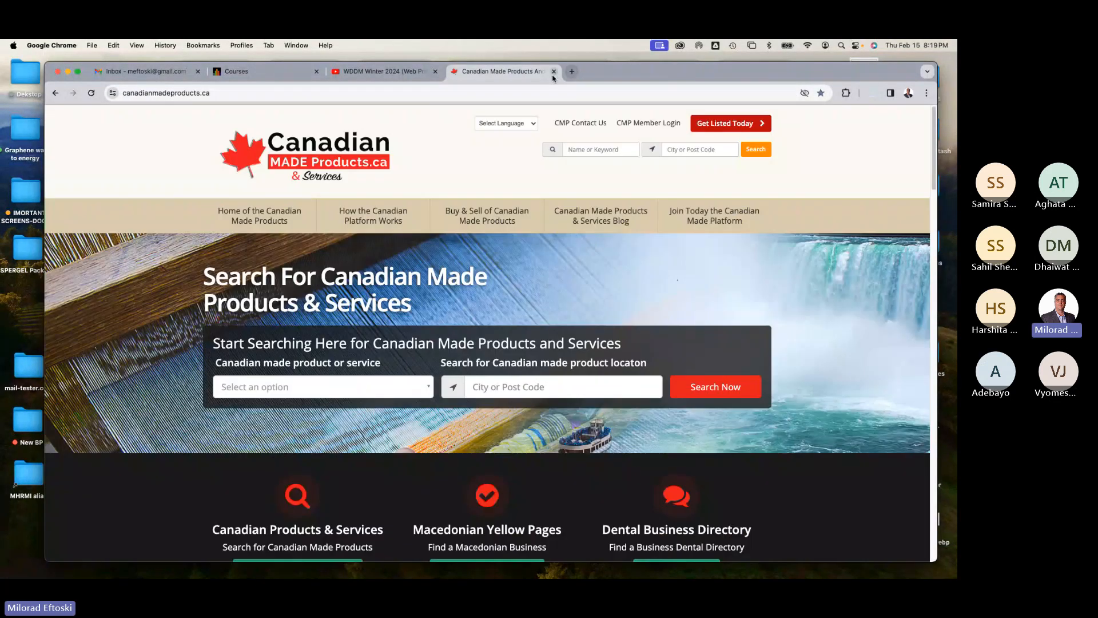
pyautogui.click(554, 72)
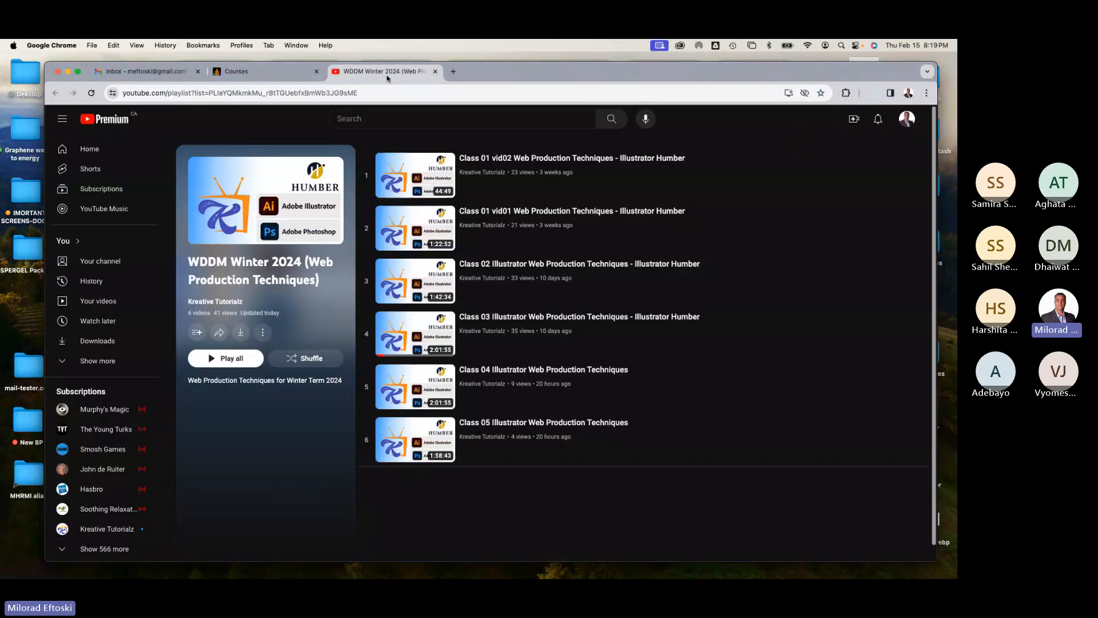
pyautogui.click(247, 73)
pyautogui.click(150, 71)
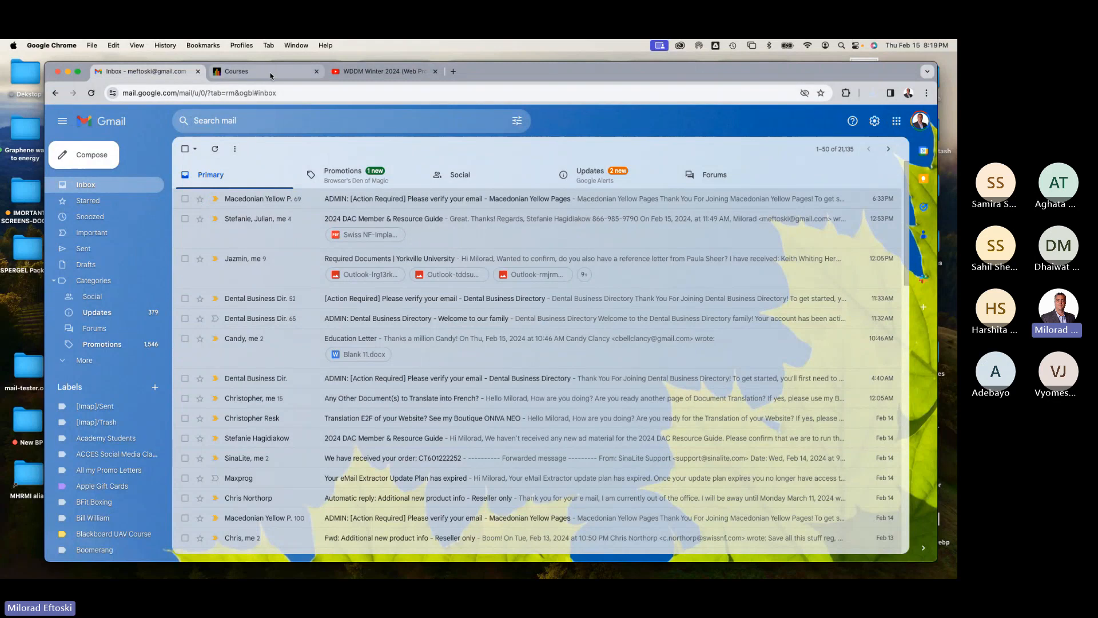
pyautogui.click(252, 71)
pyautogui.click(68, 72)
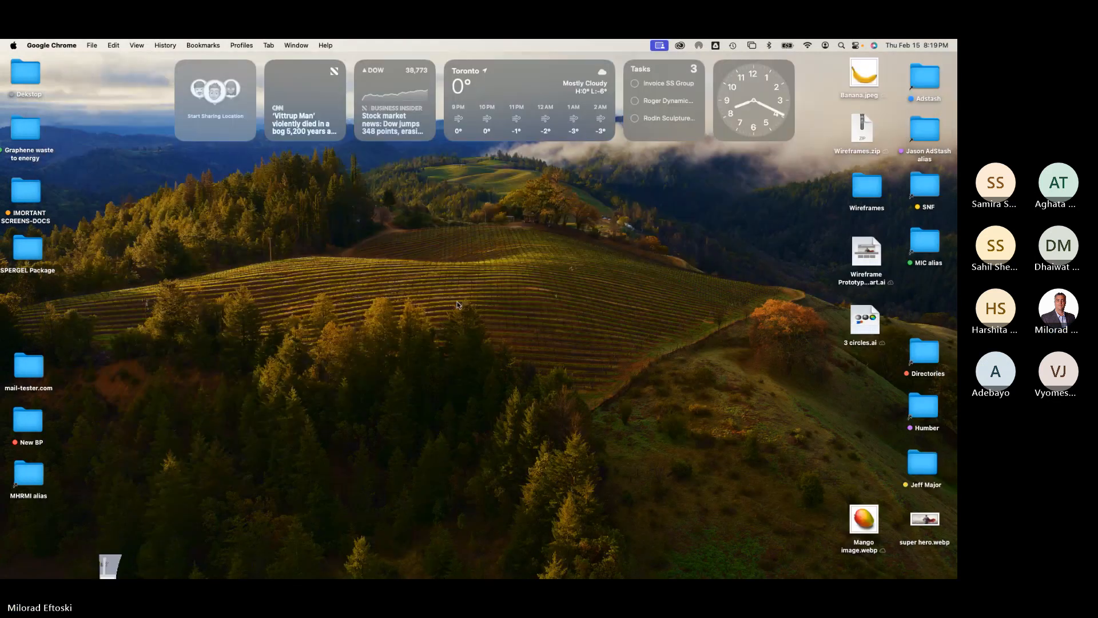
# Step: Move the Mango image.webp icon on the desktop and preview it with Quick Look
pyautogui.moveTo(871, 521); pyautogui.dragTo(864, 387)
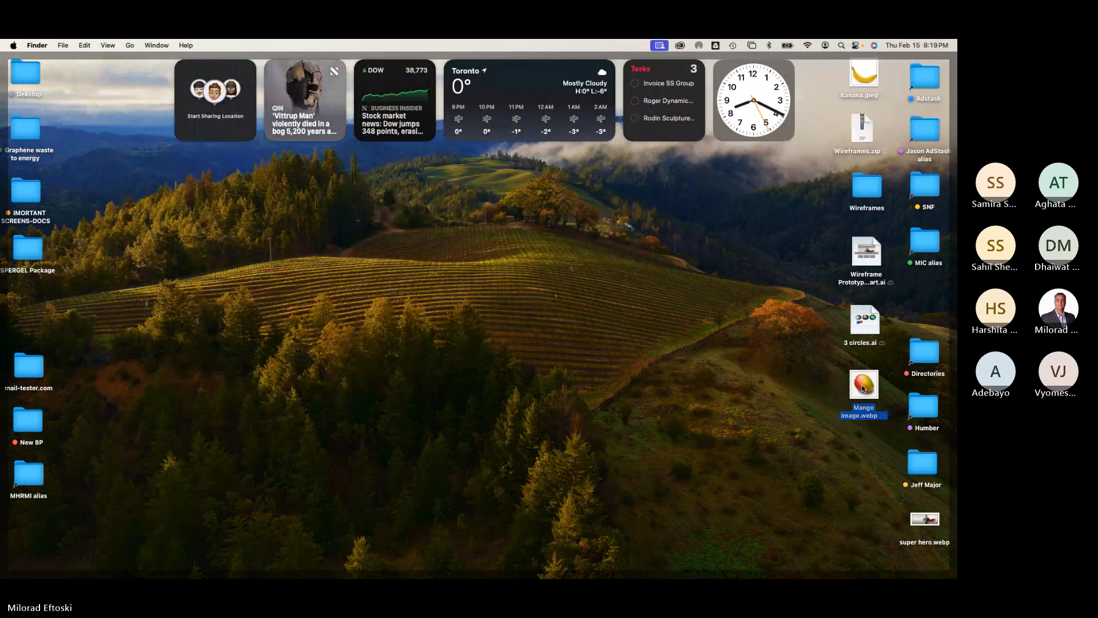
pyautogui.press('space')
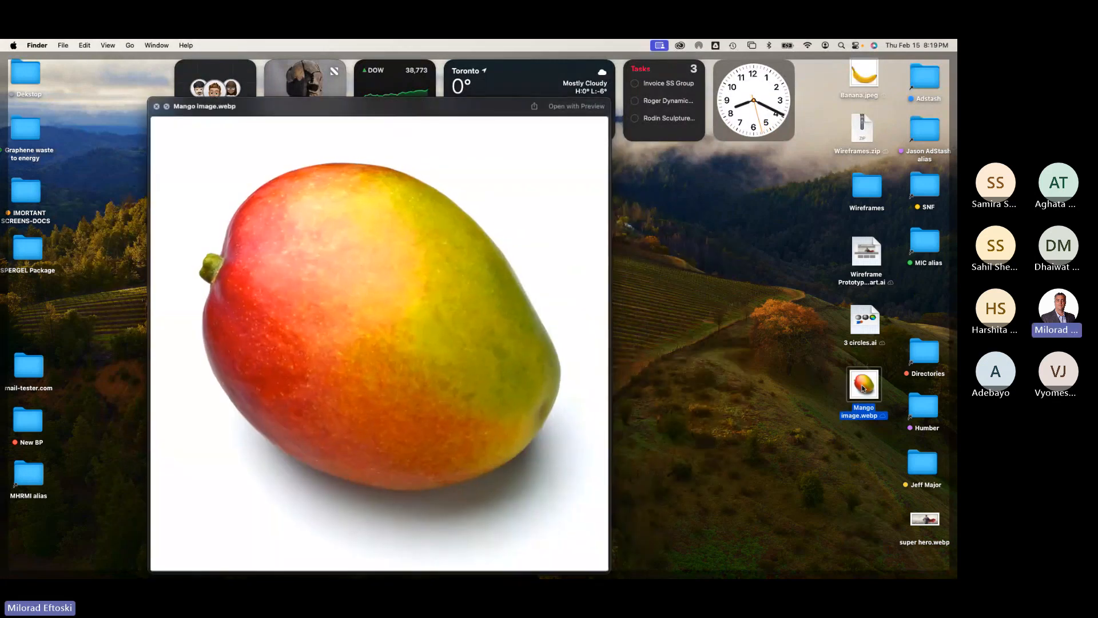
pyautogui.press('space')
pyautogui.press('space')
pyautogui.press('space')
pyautogui.click(744, 374)
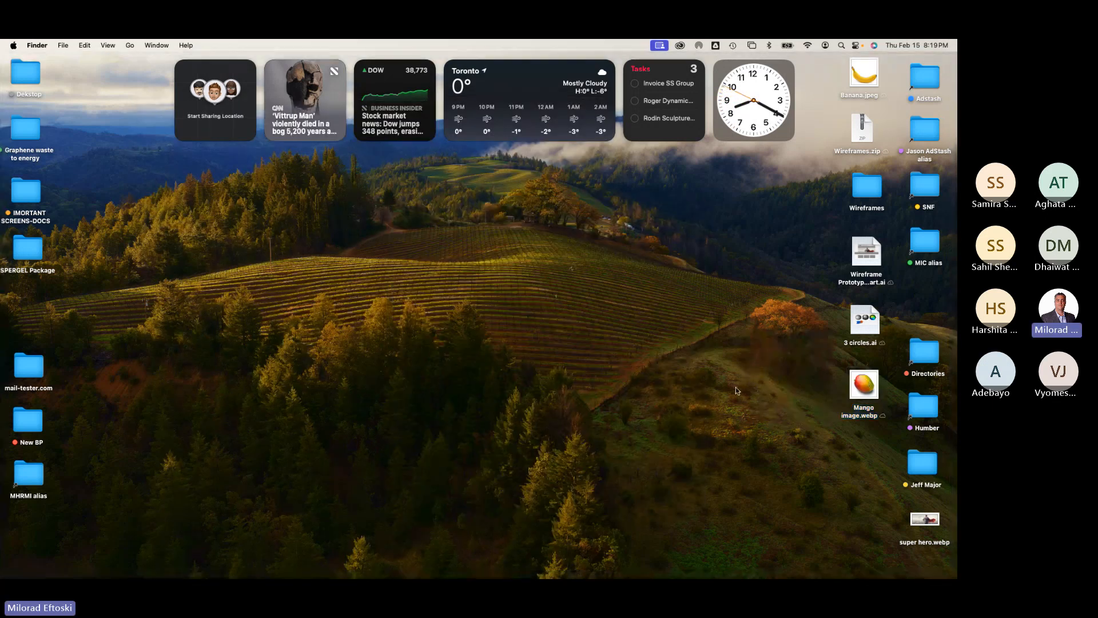
# Step: Enlarge the Teams meeting window and minimize both Teams windows
pyautogui.moveTo(349, 563)
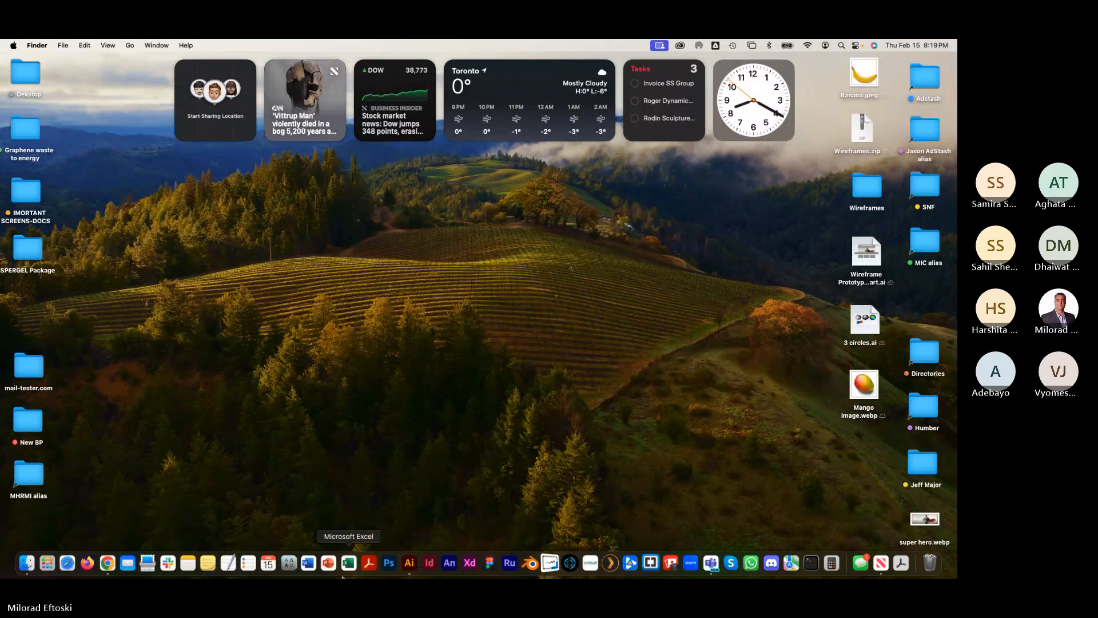
pyautogui.click(107, 564)
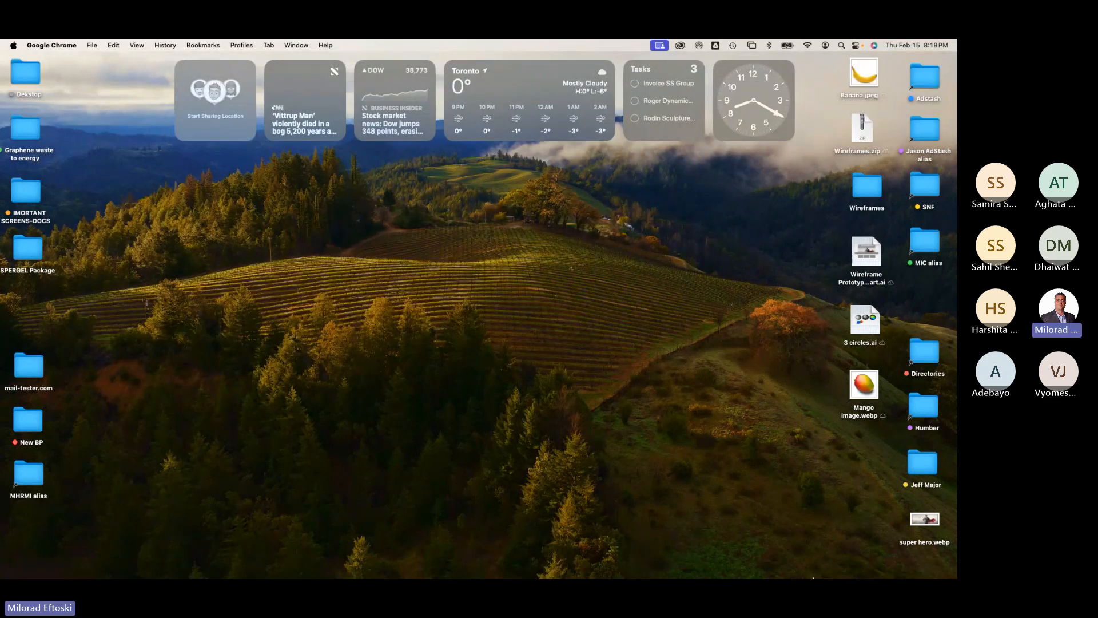
pyautogui.moveTo(812, 576)
pyautogui.click(711, 563)
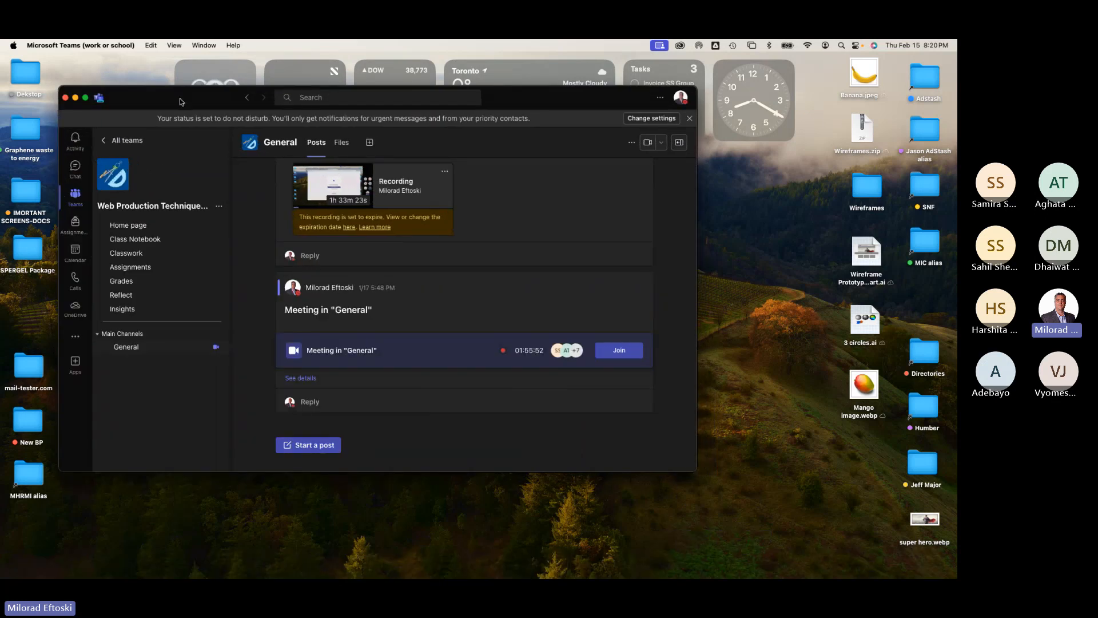
pyautogui.moveTo(182, 100); pyautogui.dragTo(200, 131)
pyautogui.click(204, 45)
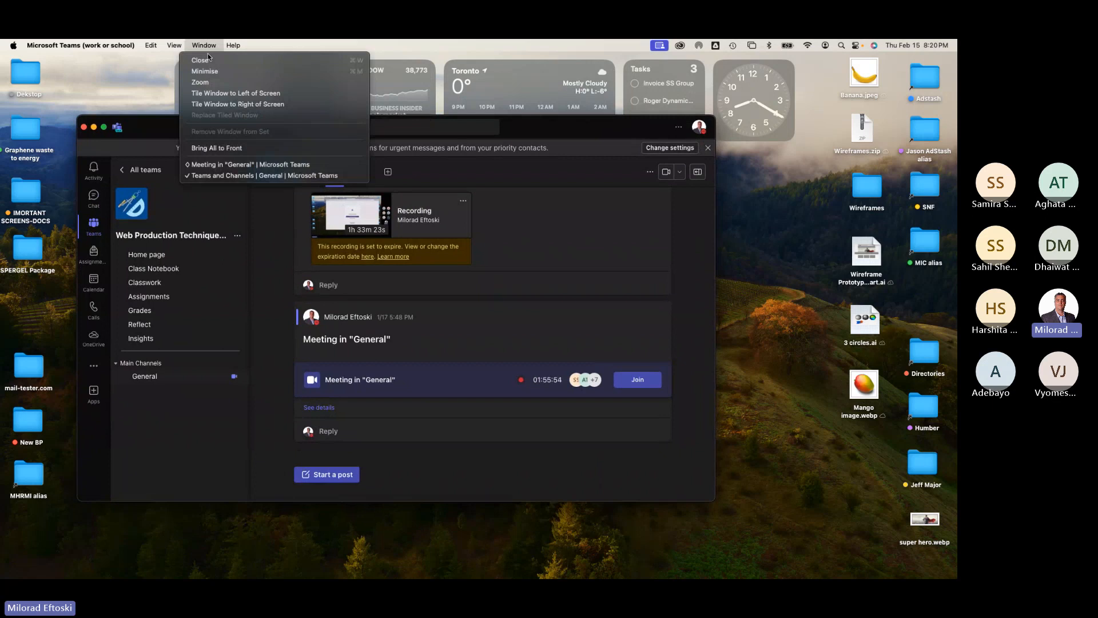
pyautogui.click(234, 165)
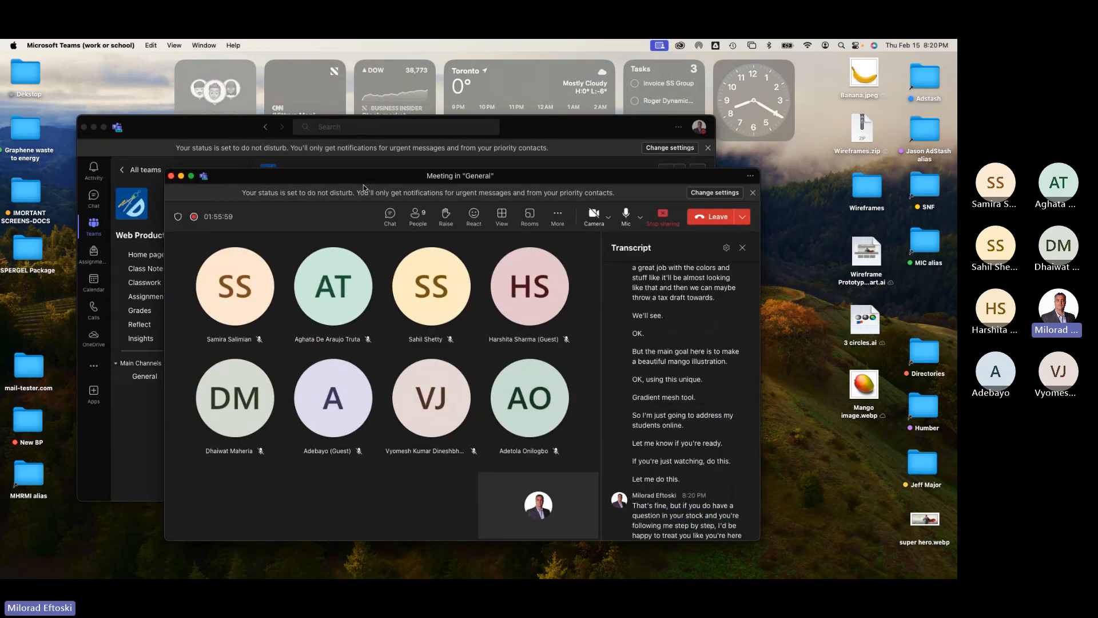
pyautogui.moveTo(360, 177); pyautogui.dragTo(451, 180)
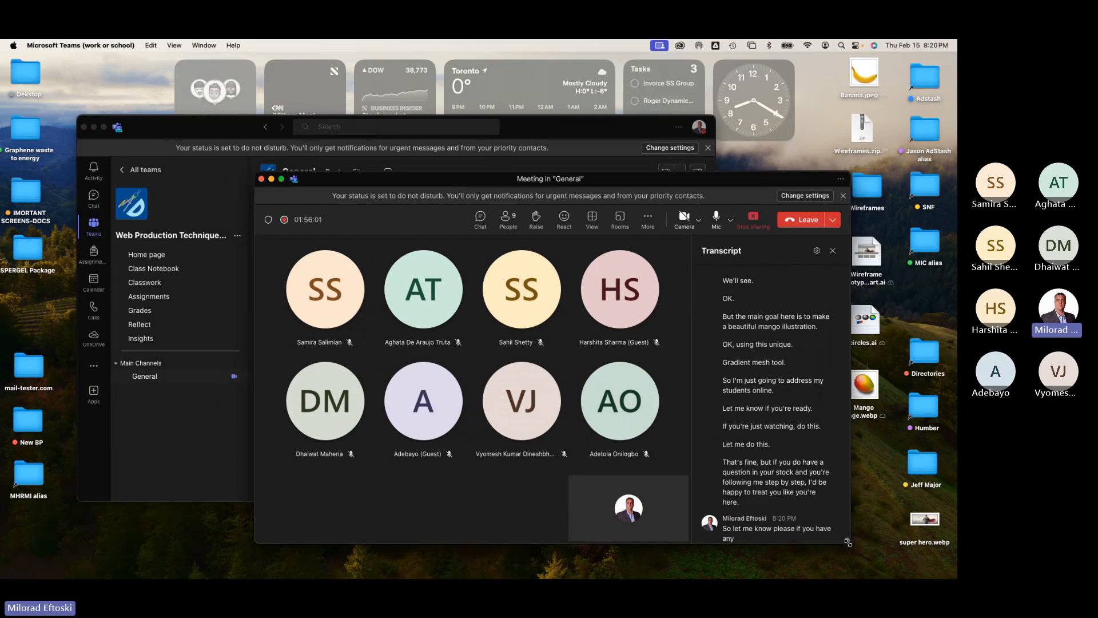
pyautogui.moveTo(849, 543); pyautogui.dragTo(943, 565)
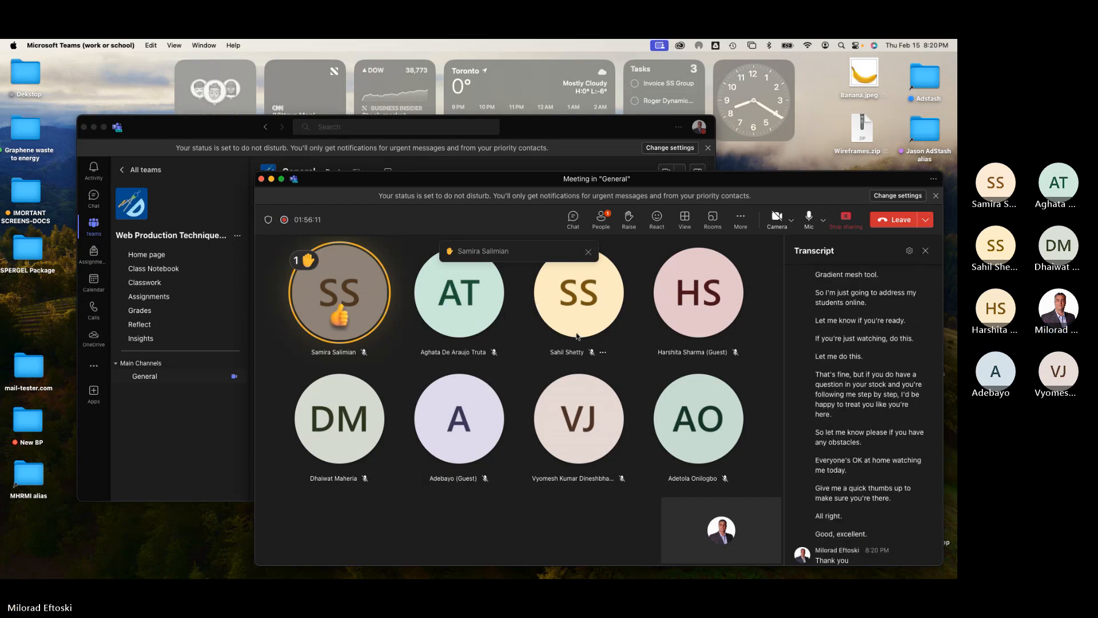
pyautogui.click(272, 179)
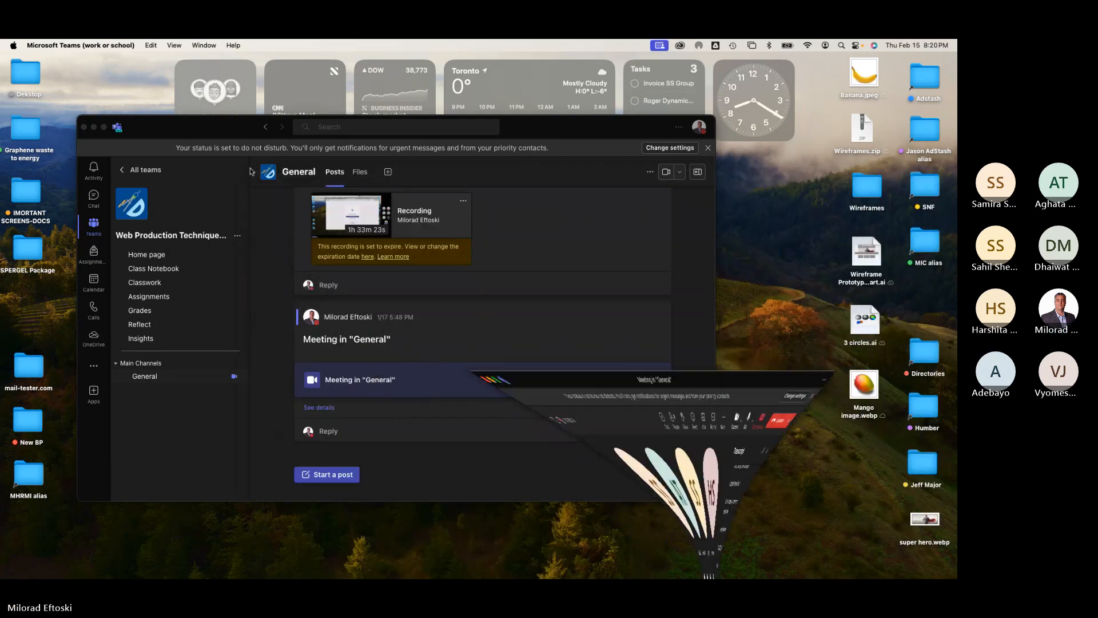
pyautogui.click(94, 127)
# Step: Switch to Illustrator and create a new 1280 x 1024 pt document from the Art & Illustration presets
pyautogui.click(410, 564)
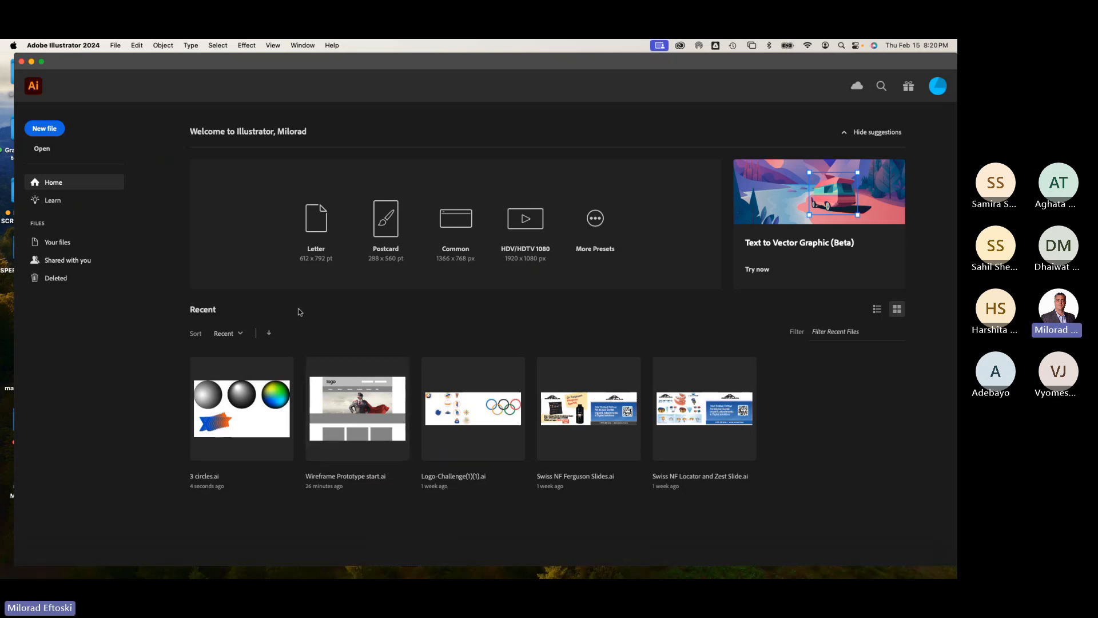
pyautogui.click(42, 131)
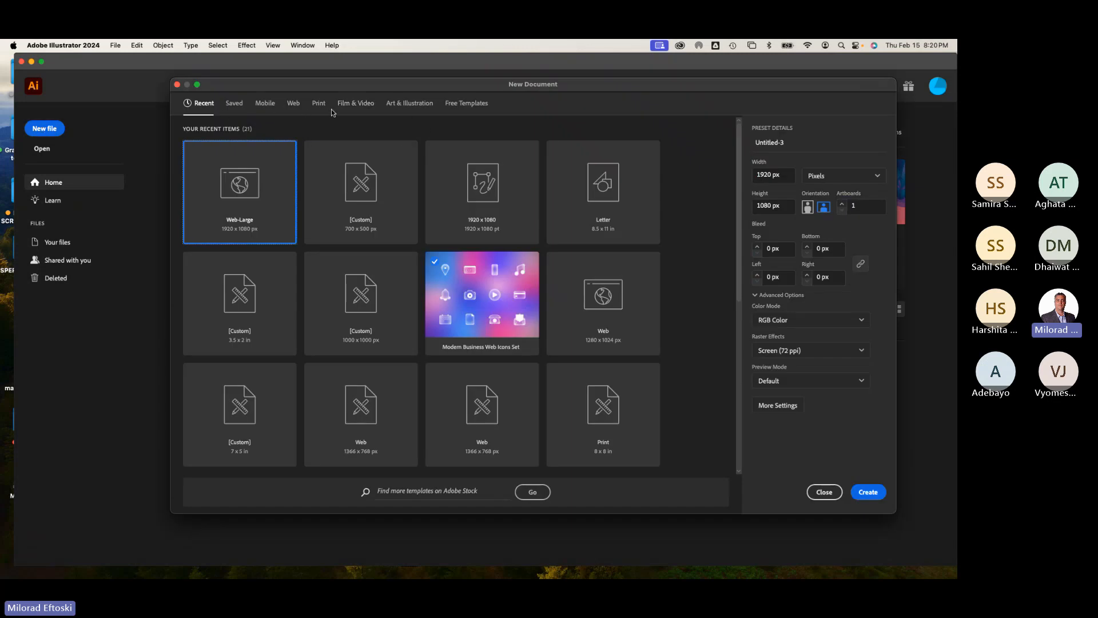
pyautogui.click(402, 110)
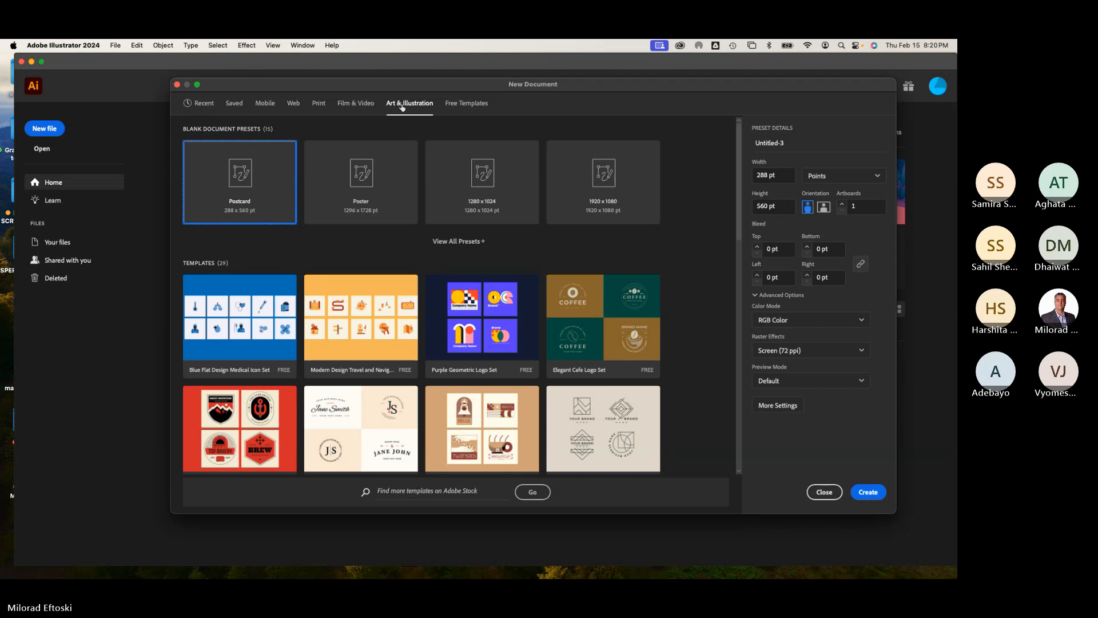
pyautogui.click(459, 201)
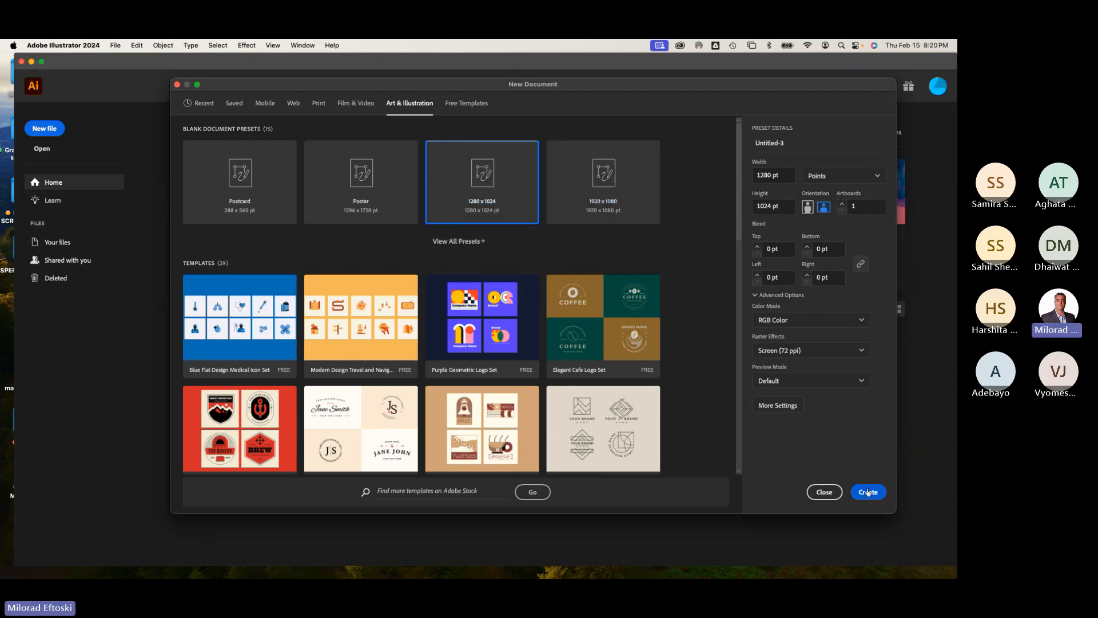
pyautogui.click(785, 175)
pyautogui.press('Tab')
pyautogui.click(867, 494)
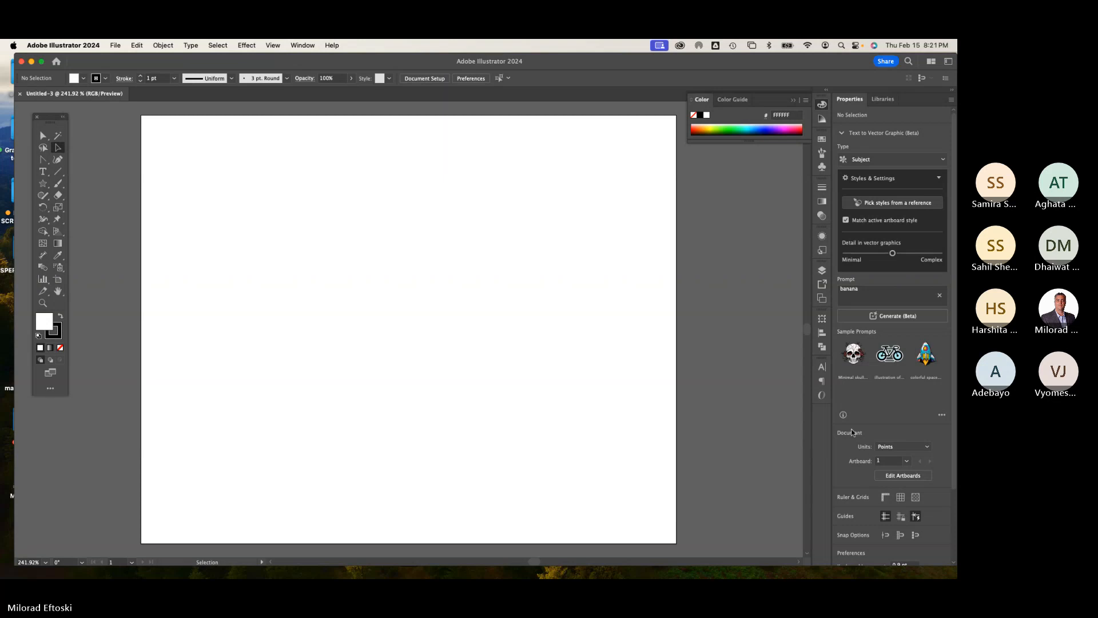
# Step: Collapse the Color panel and move the Tools panel closer to the artboard
pyautogui.click(823, 105)
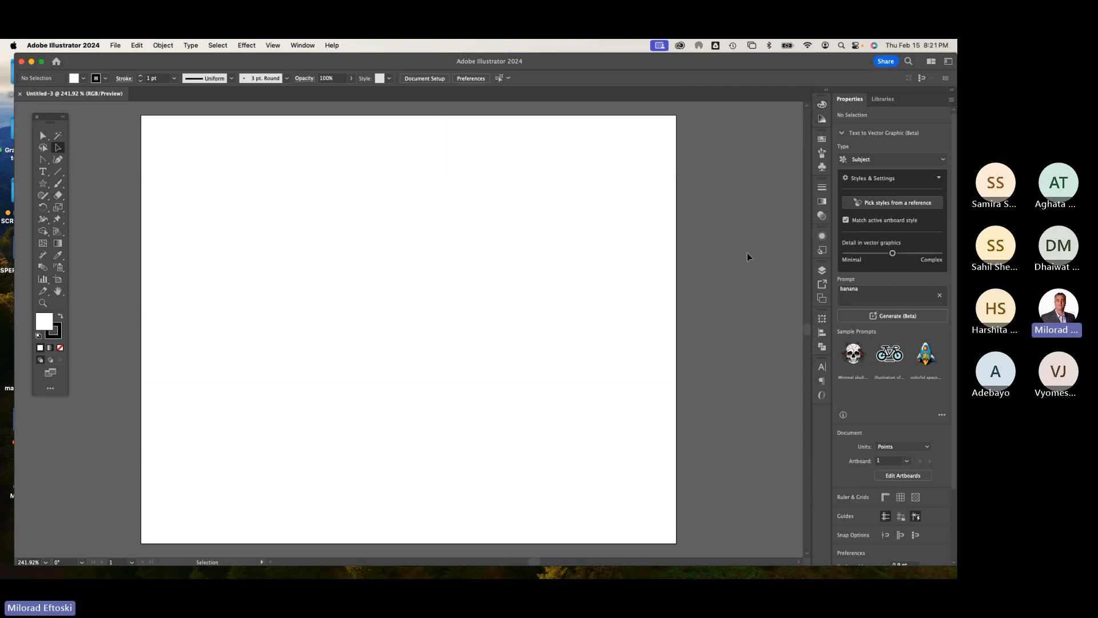
pyautogui.moveTo(49, 117); pyautogui.dragTo(70, 114)
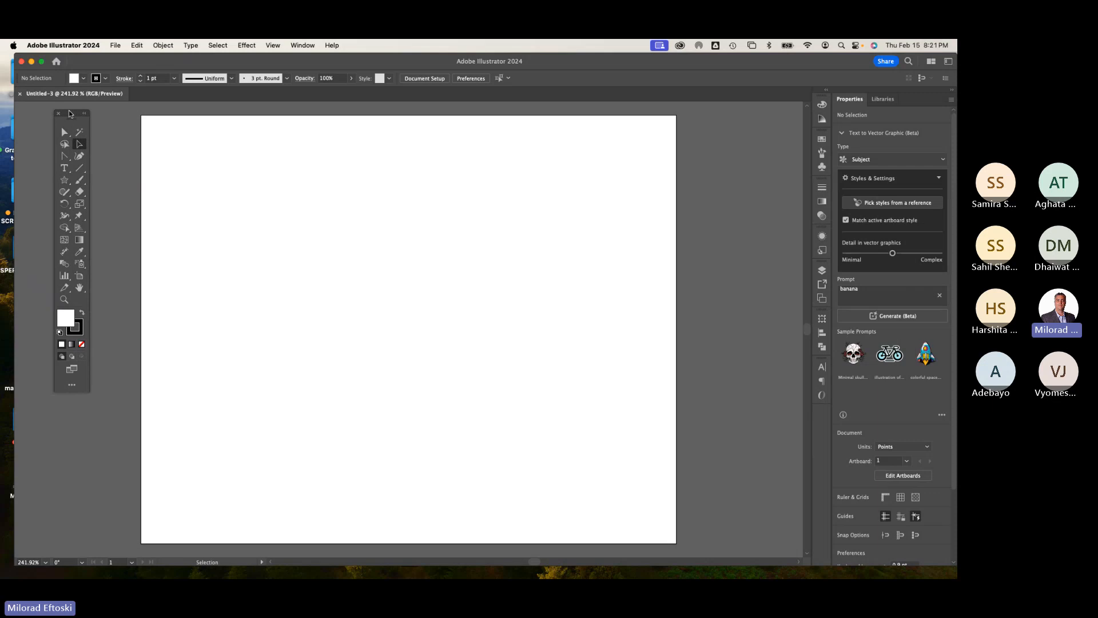
# Step: Open the Layers panel and set its row size to Large in the Layers Panel Options
pyautogui.click(302, 45)
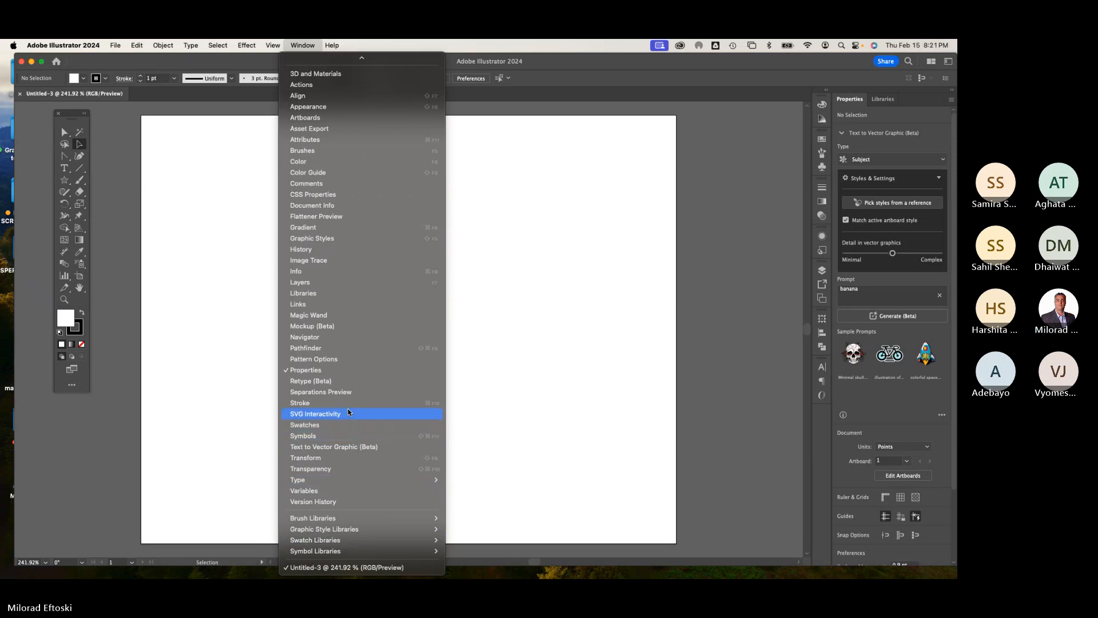
pyautogui.click(336, 282)
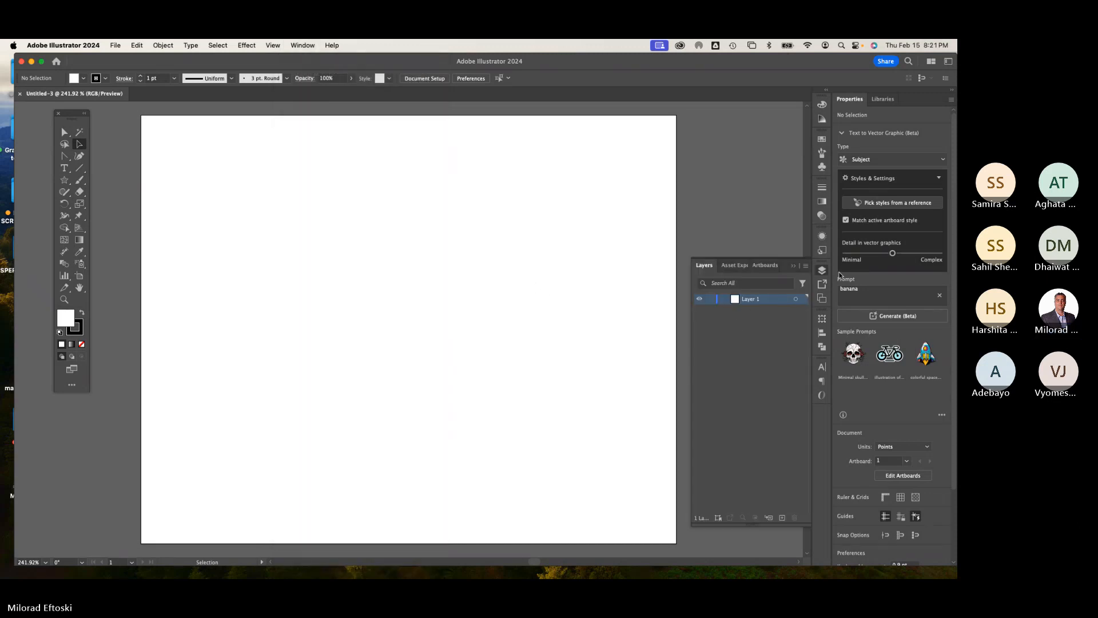
pyautogui.click(805, 266)
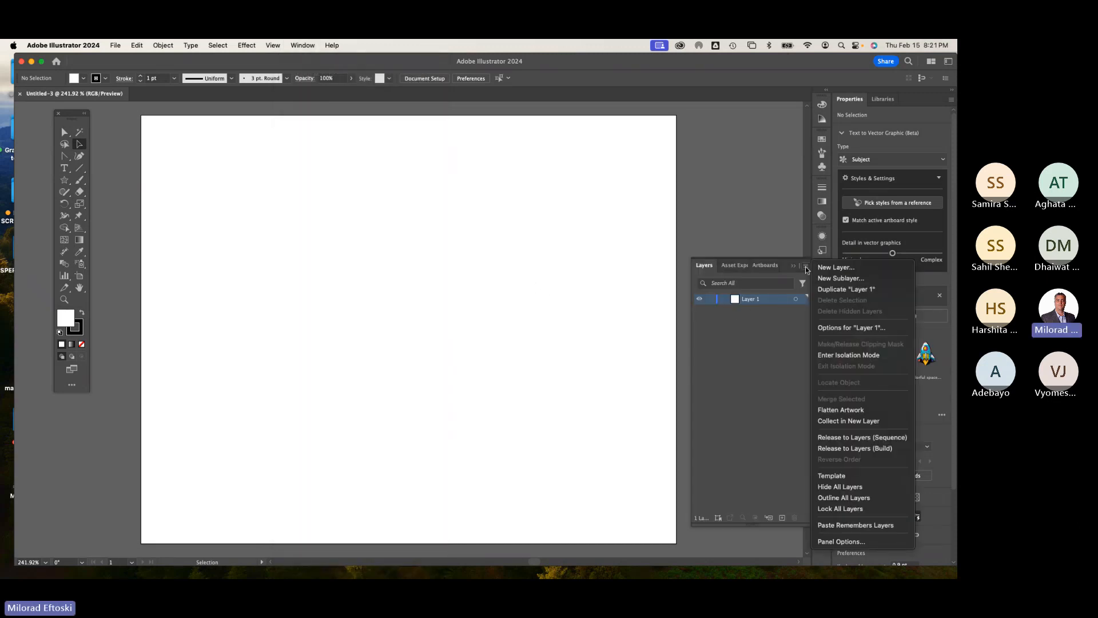
pyautogui.click(846, 542)
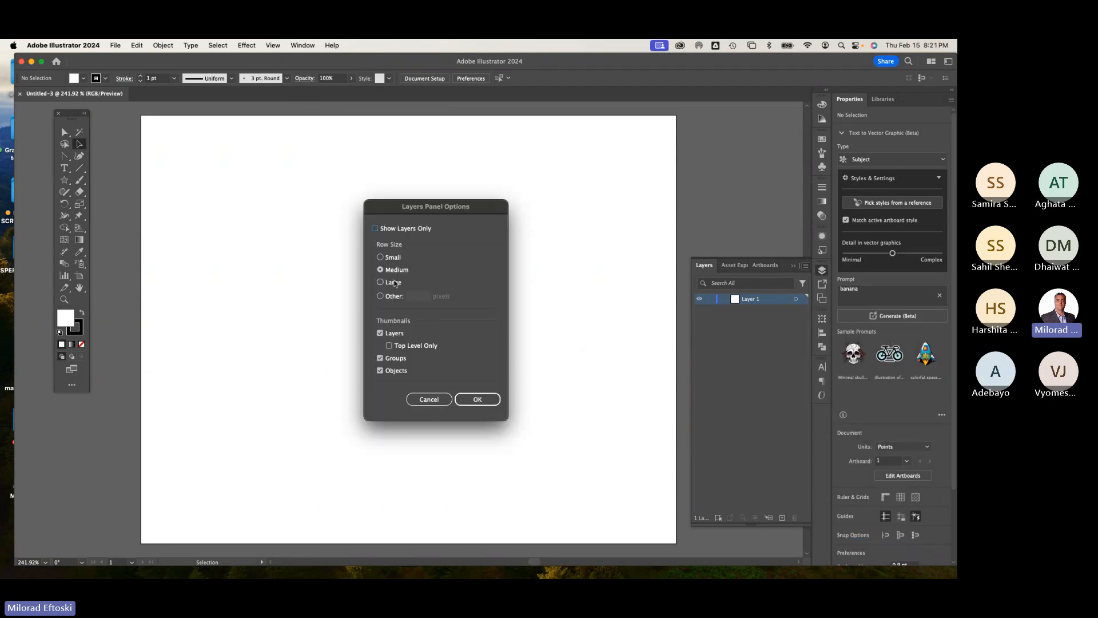
pyautogui.click(393, 283)
pyautogui.press('Return')
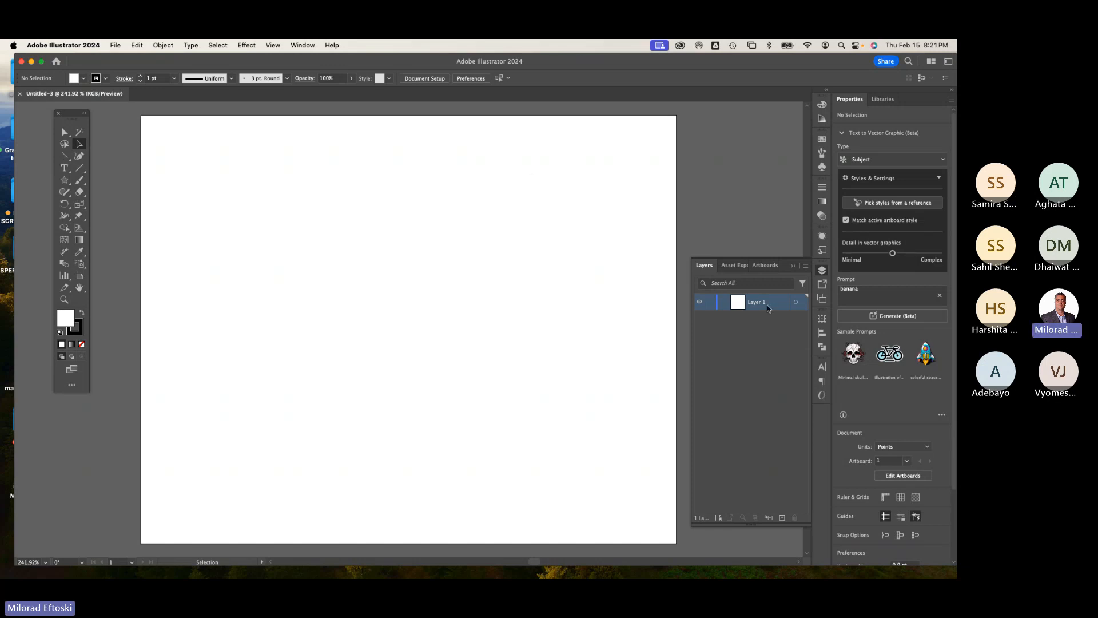
# Step: Place the saved Mango image.webp photo on the artboard, sized about 772 x 767 pt
pyautogui.click(115, 46)
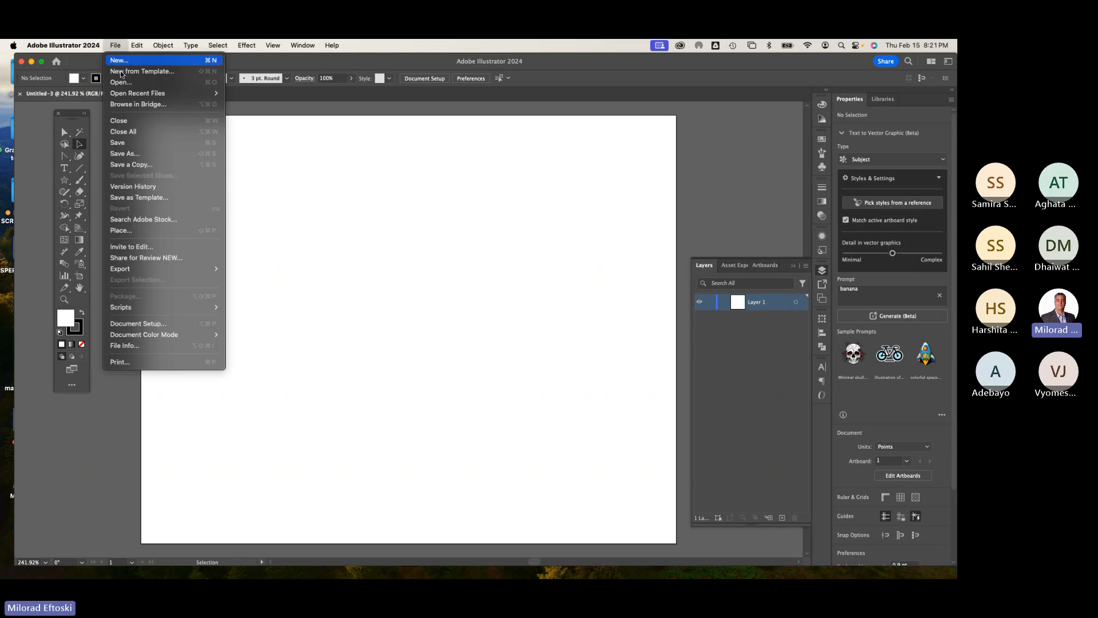
pyautogui.click(143, 230)
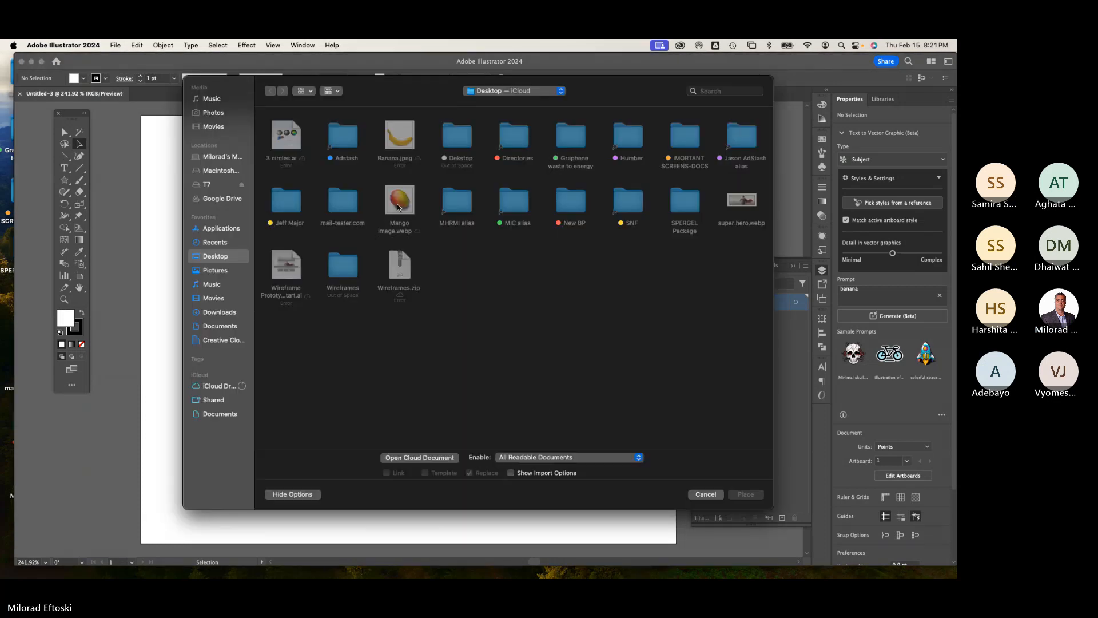
pyautogui.click(400, 205)
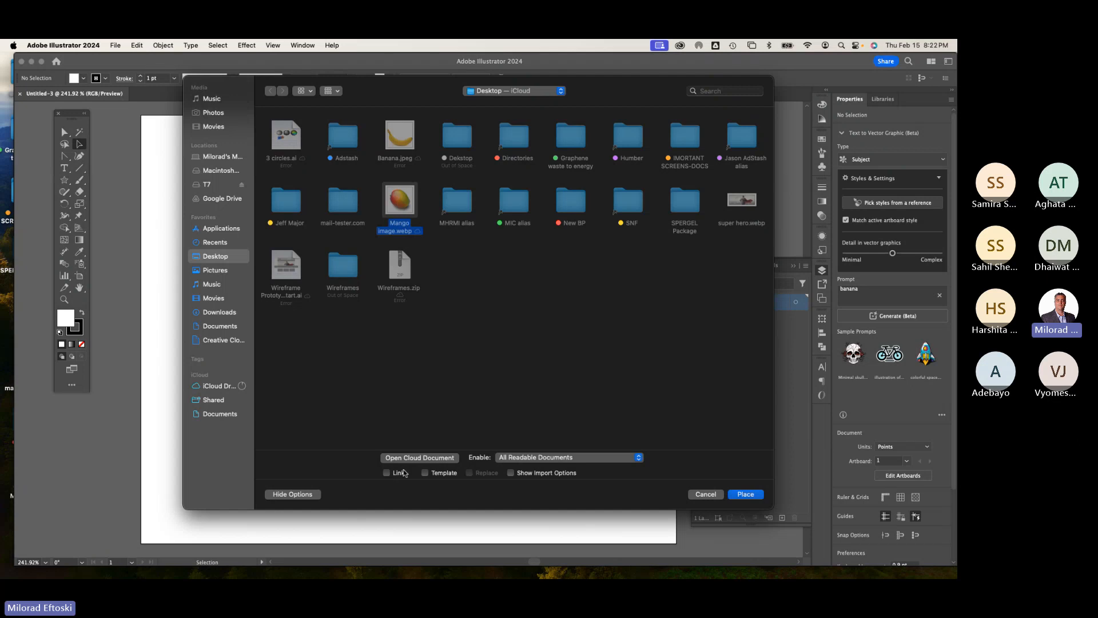
pyautogui.click(746, 494)
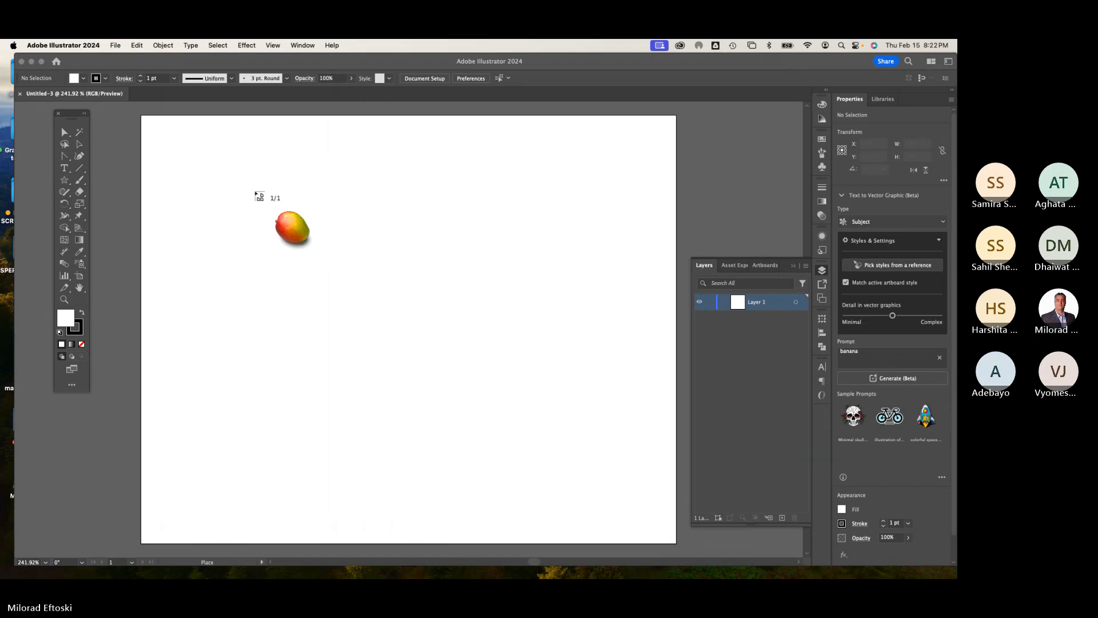
pyautogui.moveTo(221, 167); pyautogui.dragTo(601, 490)
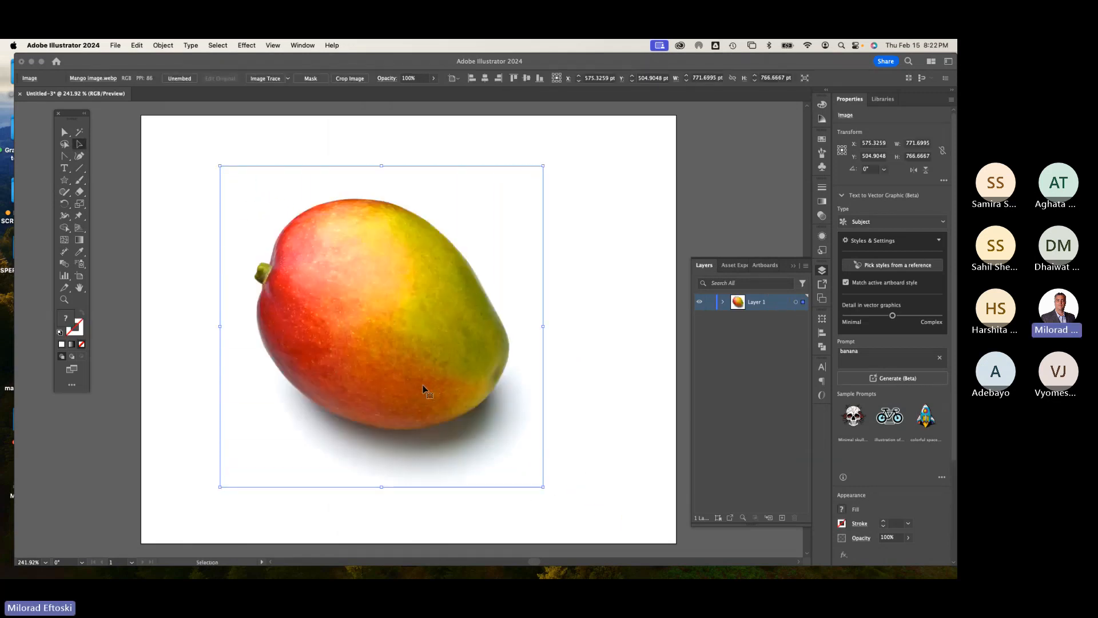
# Step: Move the placed mango photo slightly to the right on the artboard
pyautogui.moveTo(421, 388); pyautogui.dragTo(461, 387)
pyautogui.click(215, 372)
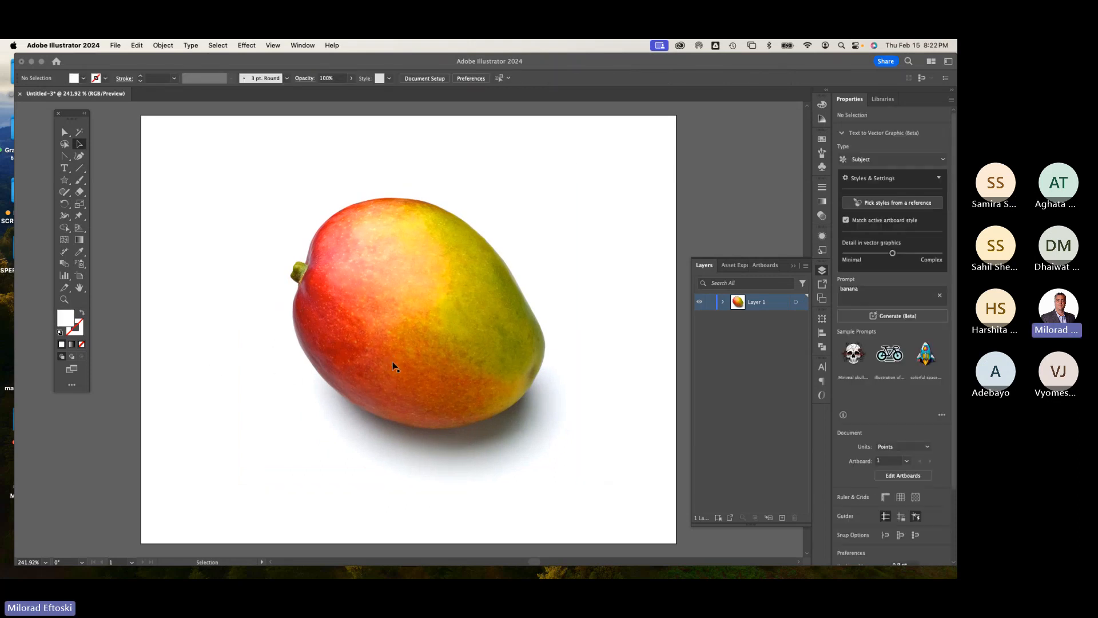
pyautogui.moveTo(400, 367); pyautogui.dragTo(397, 366)
pyautogui.click(242, 356)
pyautogui.click(343, 346)
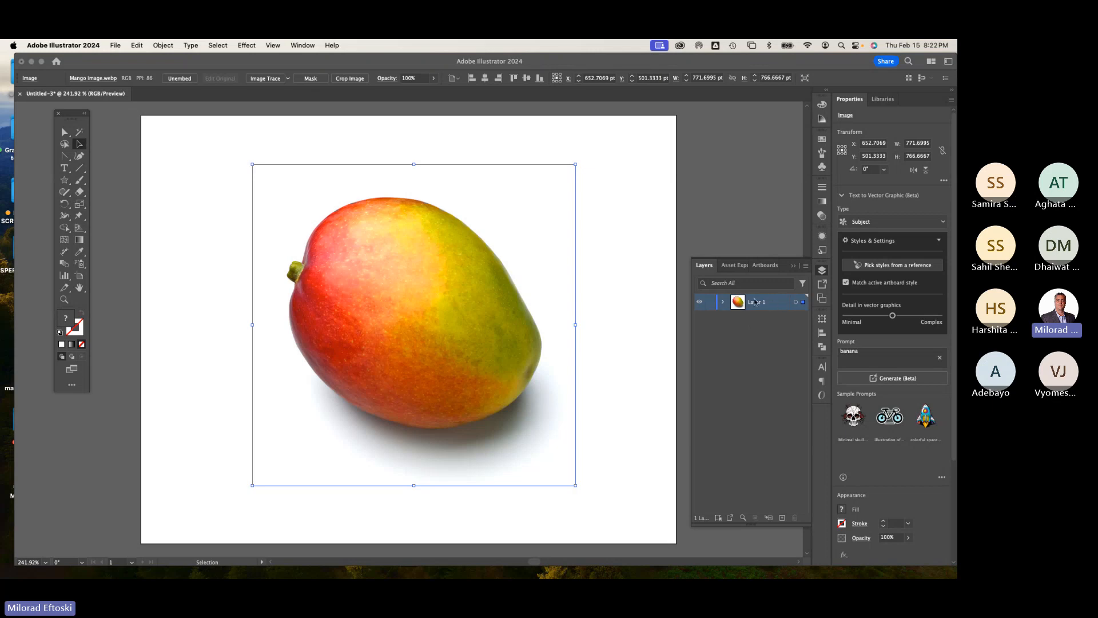
# Step: Rename Layer 1 to Mango Template and turn it into a template layer with images dimmed to 50%
pyautogui.doubleClick(777, 305)
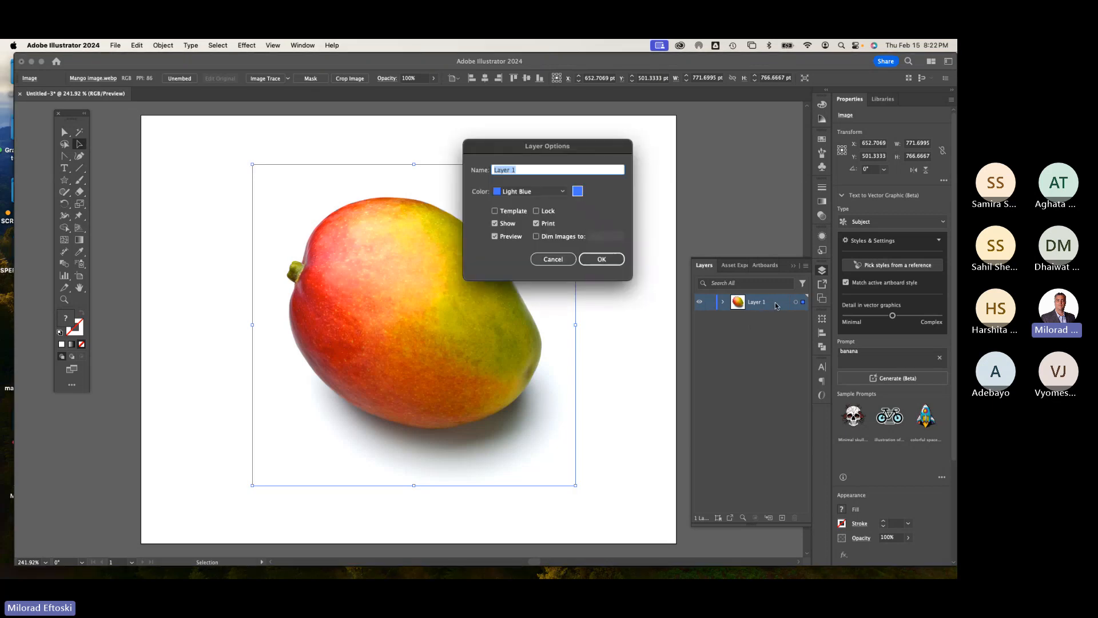
pyautogui.write('Mango Templagte')
pyautogui.press('BackSpace')
pyautogui.press('BackSpace')
pyautogui.press('BackSpace')
pyautogui.write('te')
pyautogui.moveTo(523, 151); pyautogui.dragTo(585, 139)
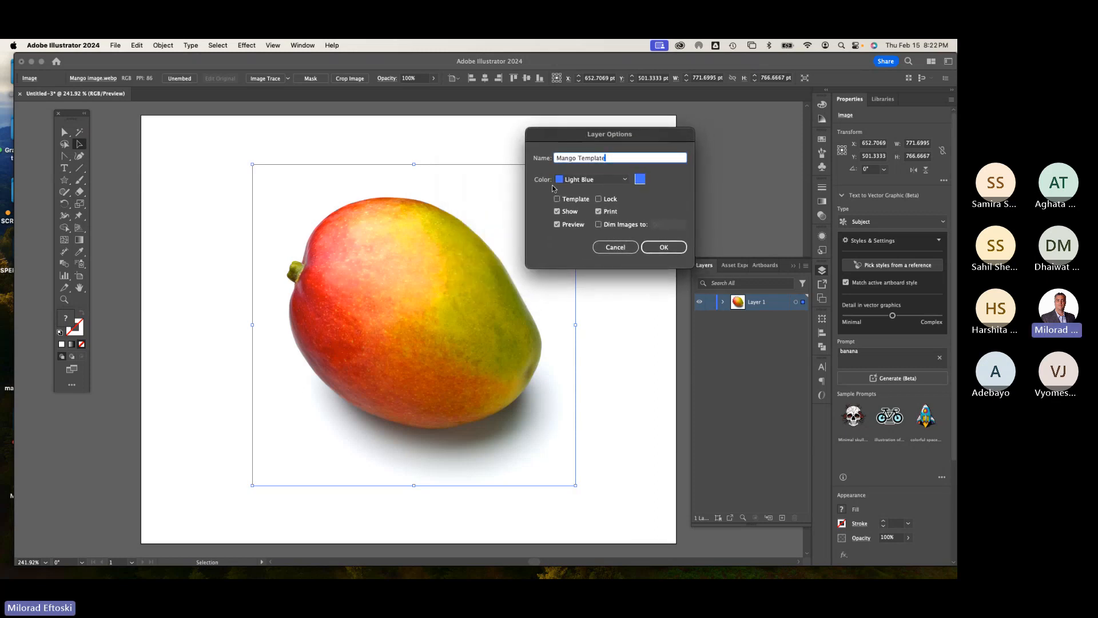
pyautogui.click(571, 201)
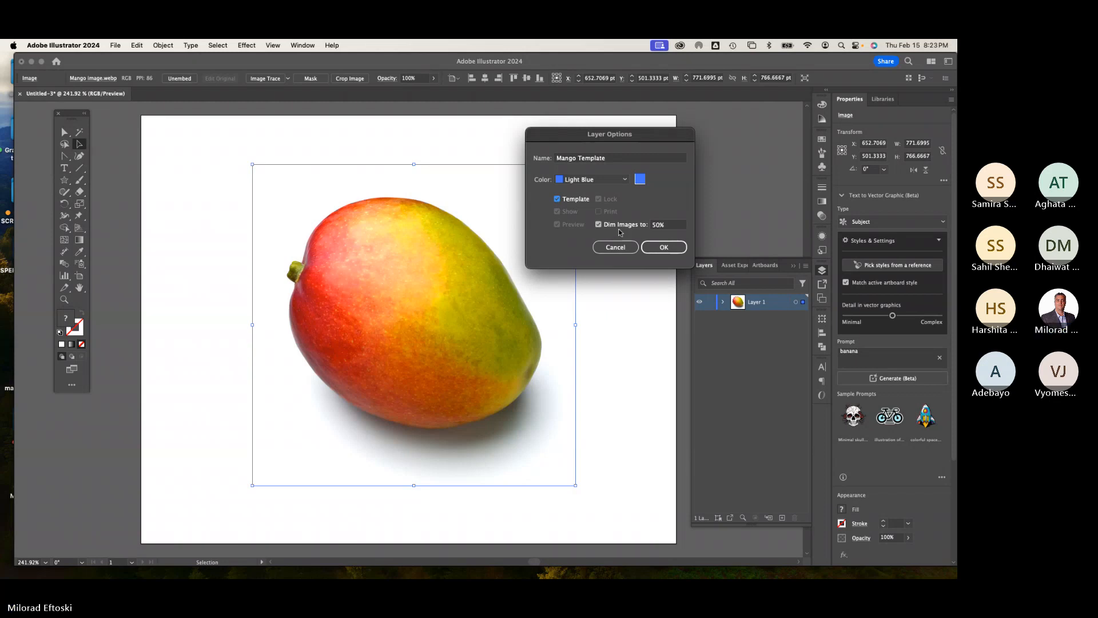
pyautogui.click(663, 225)
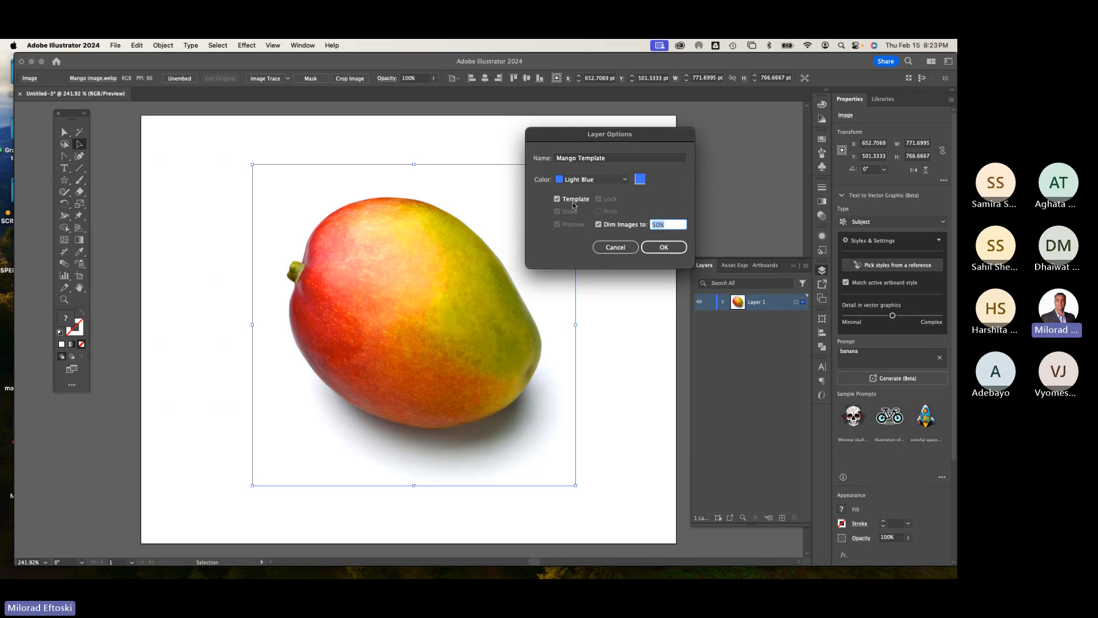
pyautogui.click(664, 247)
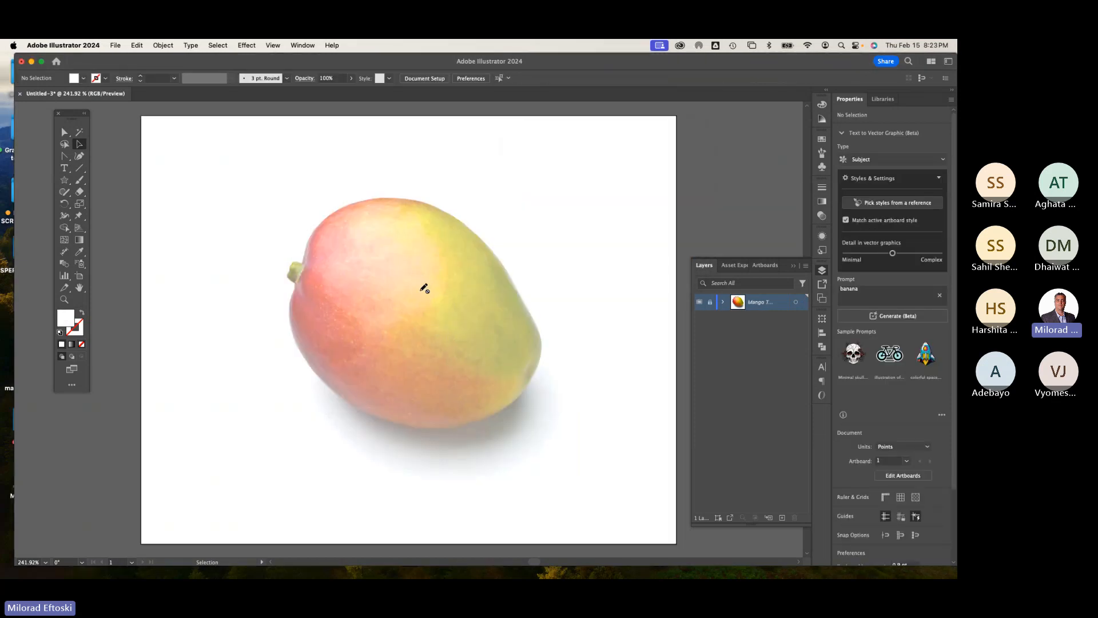
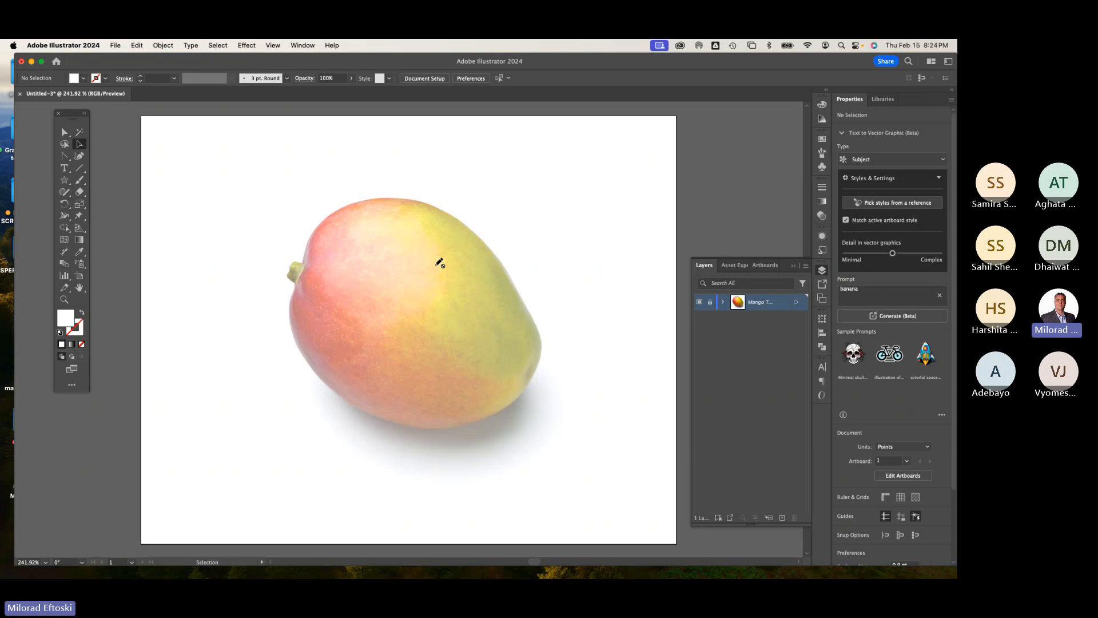
# Step: Add a new layer above the Mango Template layer and name it Drawing
pyautogui.click(723, 302)
pyautogui.click(768, 323)
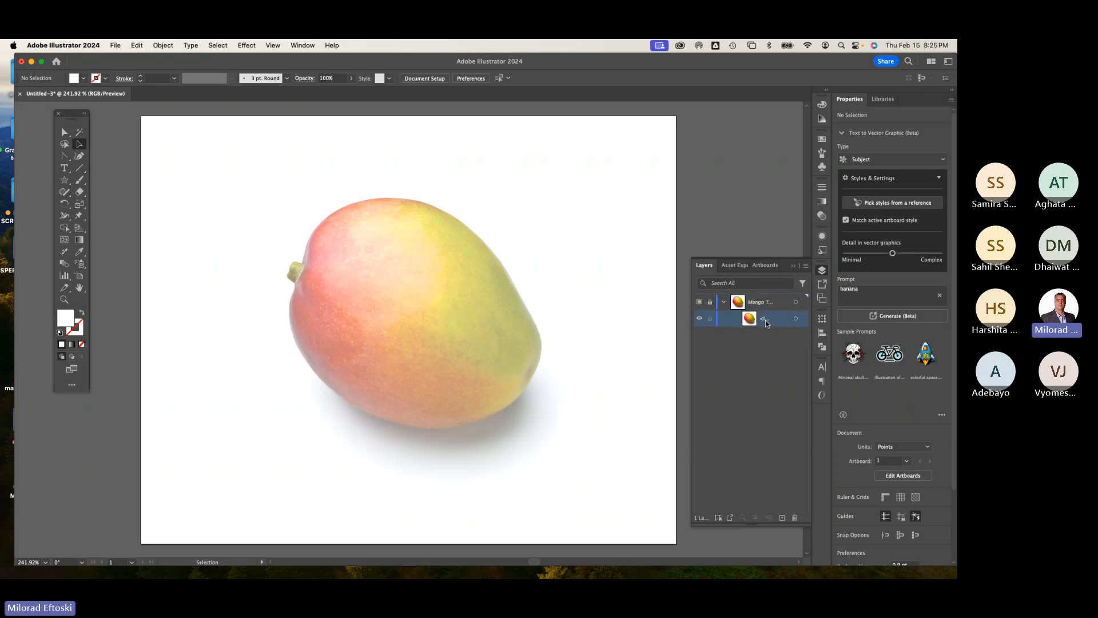
pyautogui.click(724, 303)
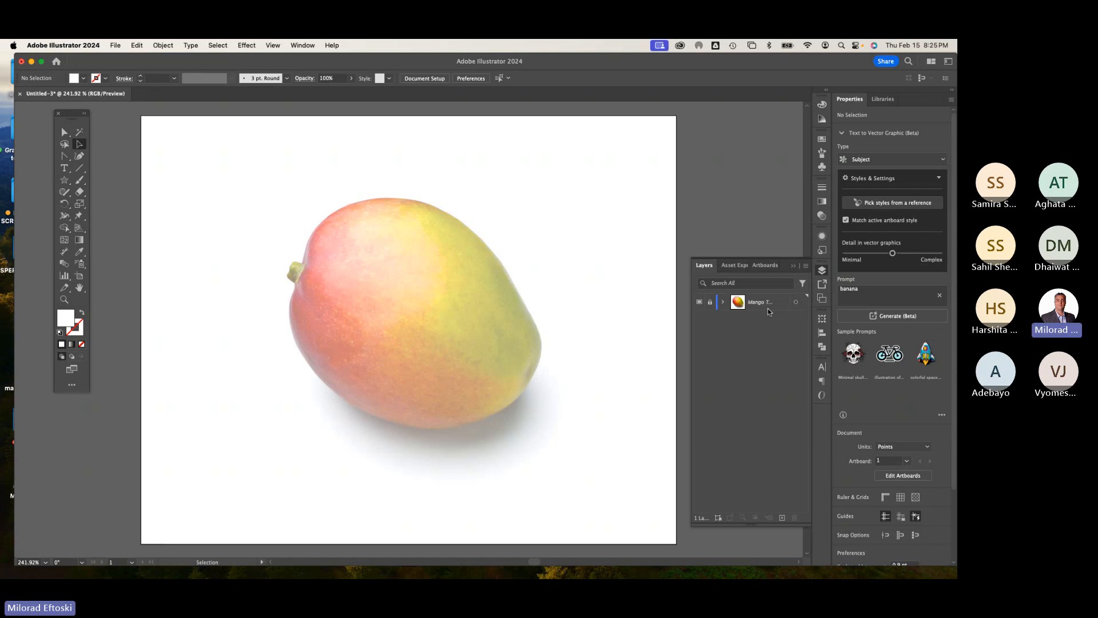
pyautogui.click(782, 518)
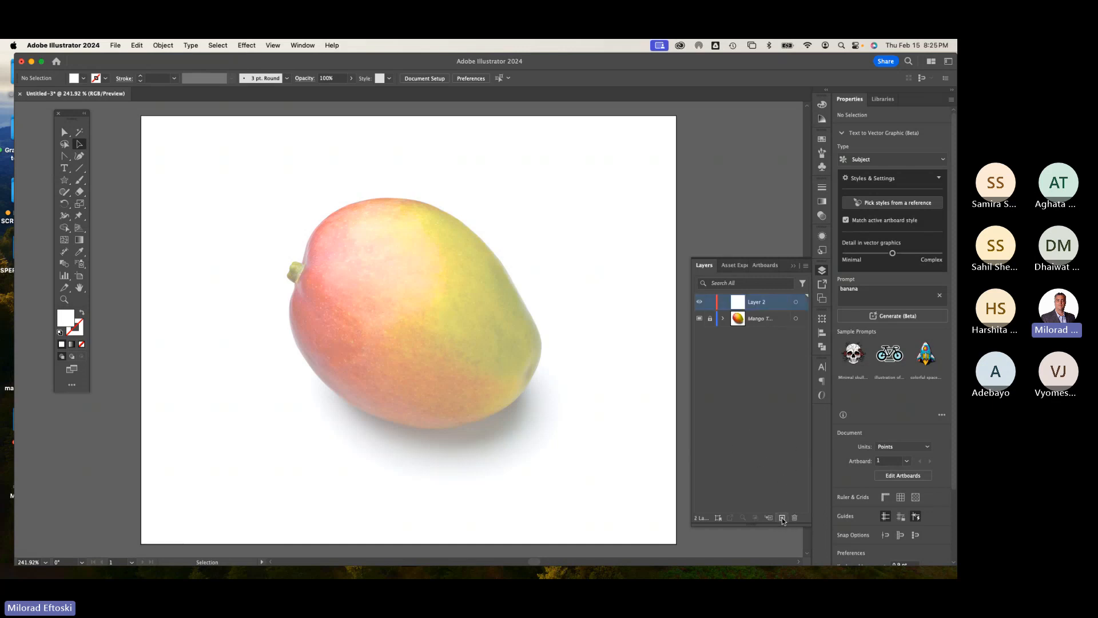
pyautogui.doubleClick(758, 302)
pyautogui.write('Drawing')
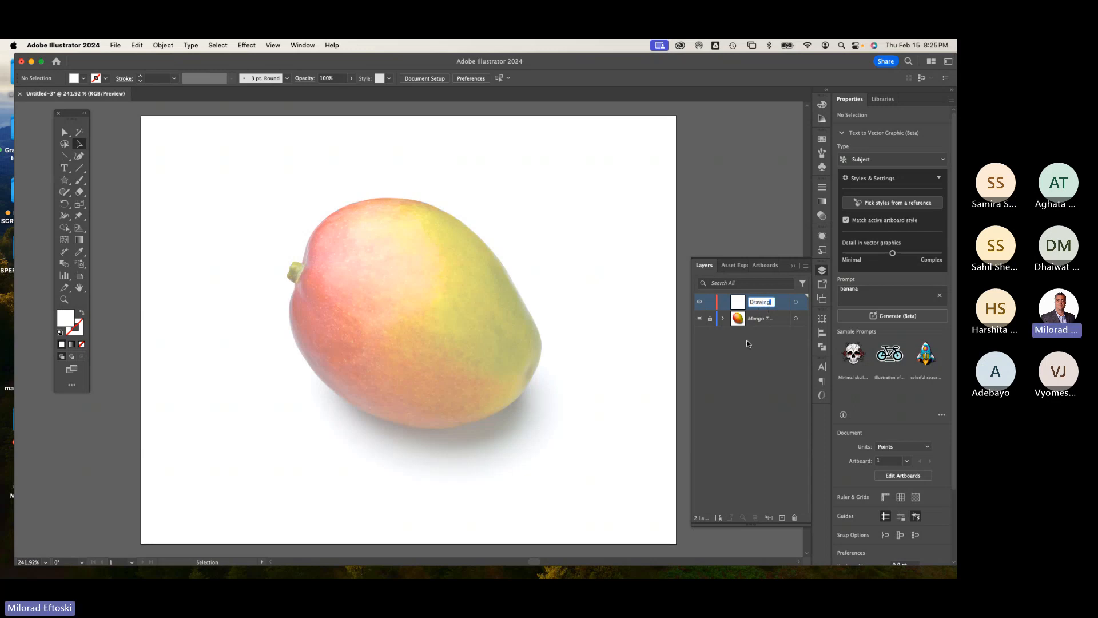
pyautogui.press('Return')
# Step: Switch the document to Outline view and back to GPU Preview to compare the display modes
pyautogui.click(280, 44)
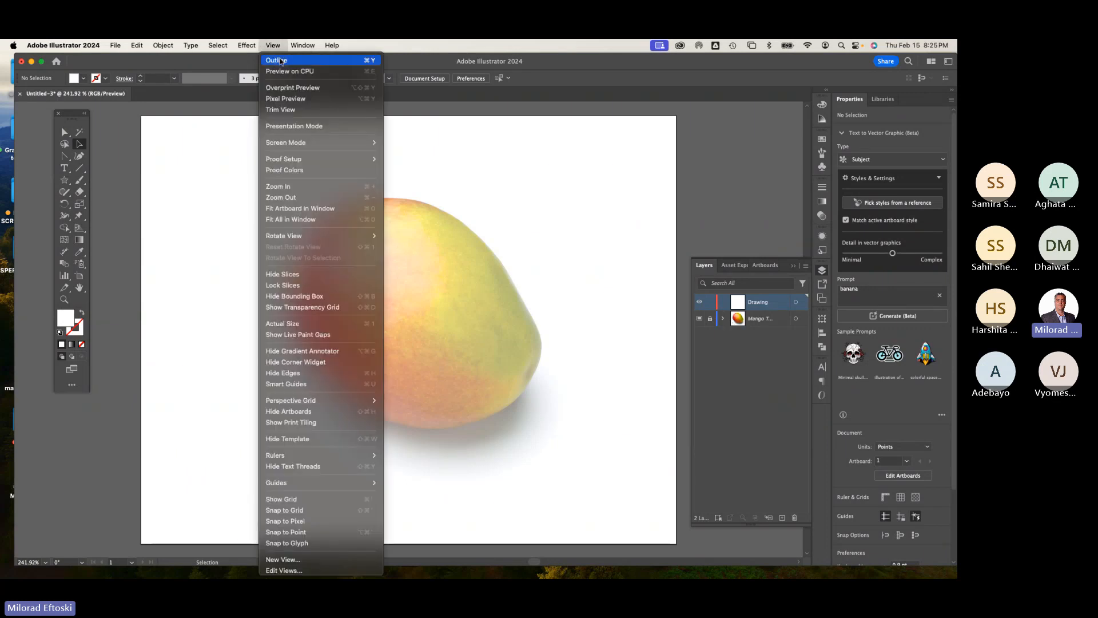
pyautogui.click(280, 60)
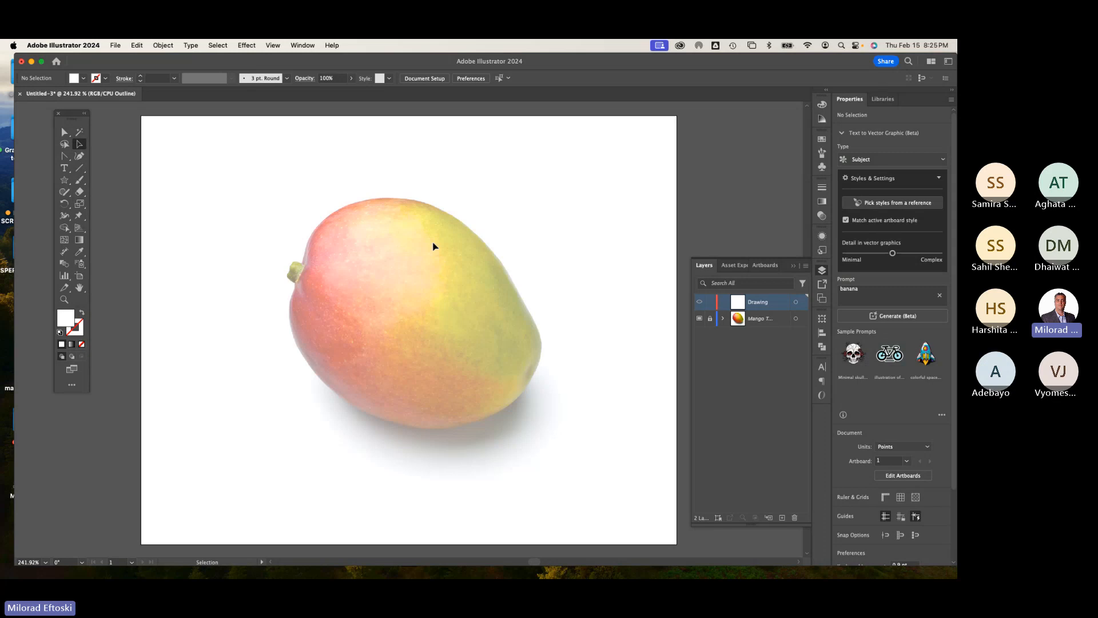
pyautogui.click(273, 46)
pyautogui.moveTo(303, 45)
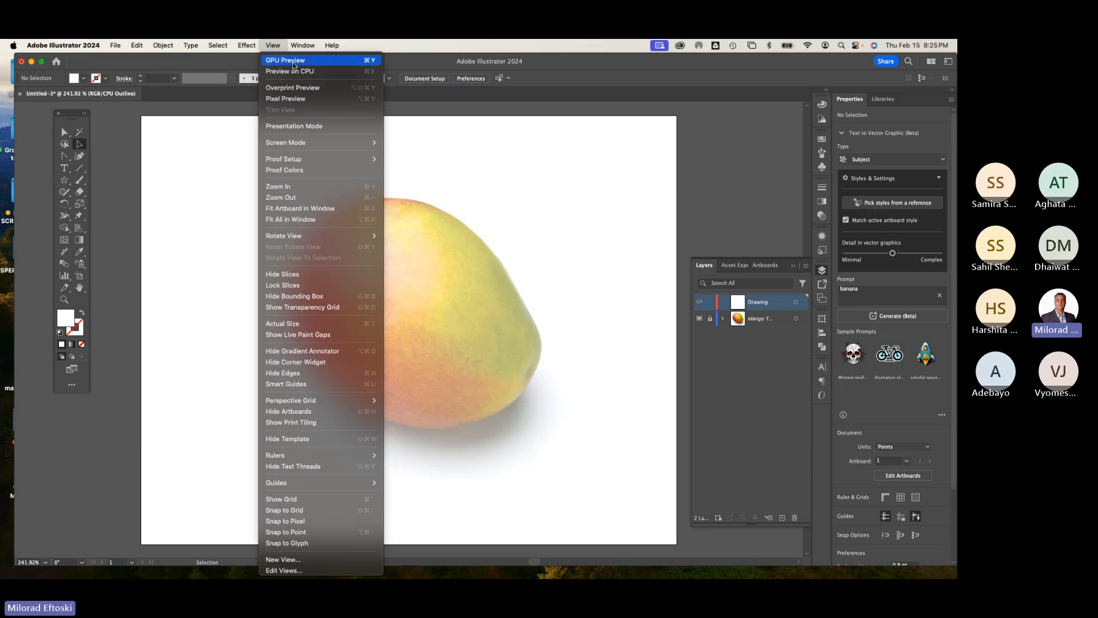
pyautogui.click(279, 60)
pyautogui.click(273, 45)
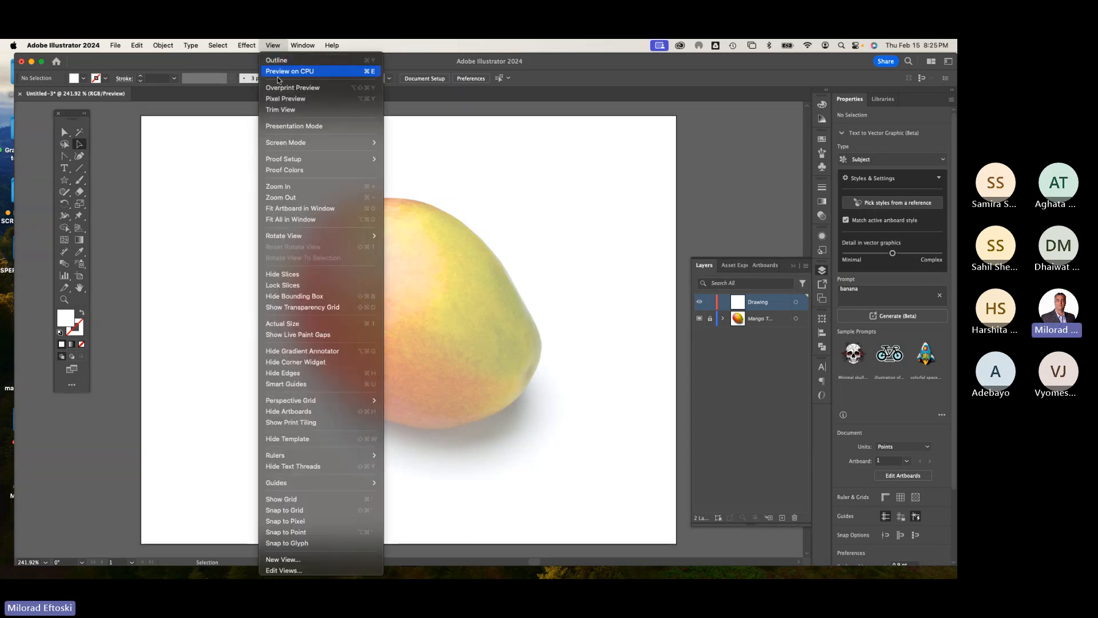
pyautogui.click(277, 45)
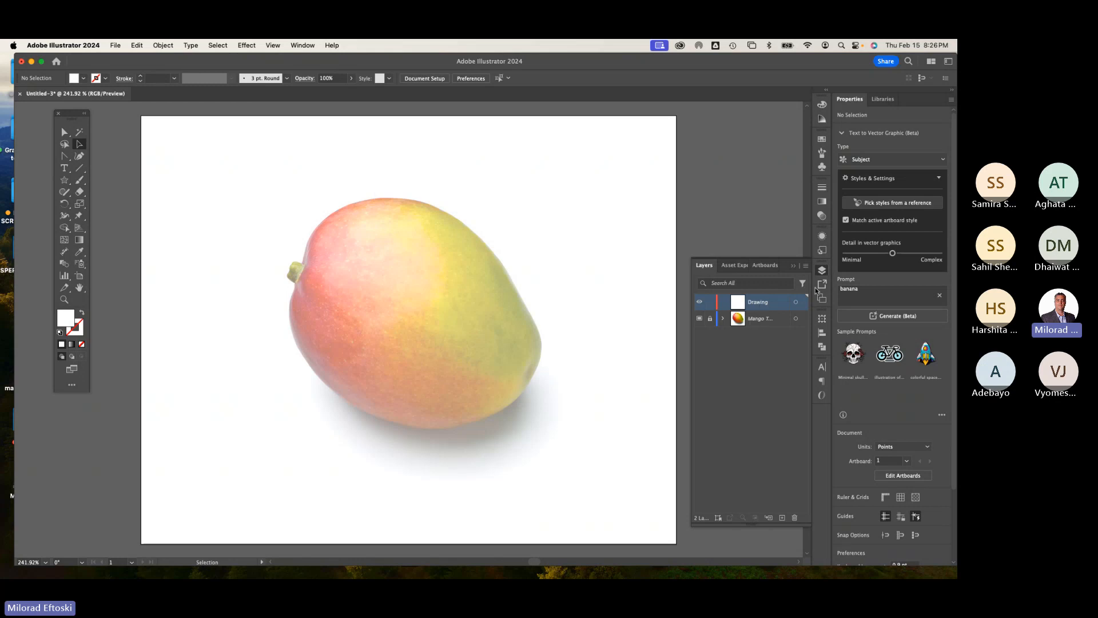
# Step: Collapse the Layers panel and move the toolbar closer to the edge of the window
pyautogui.click(822, 271)
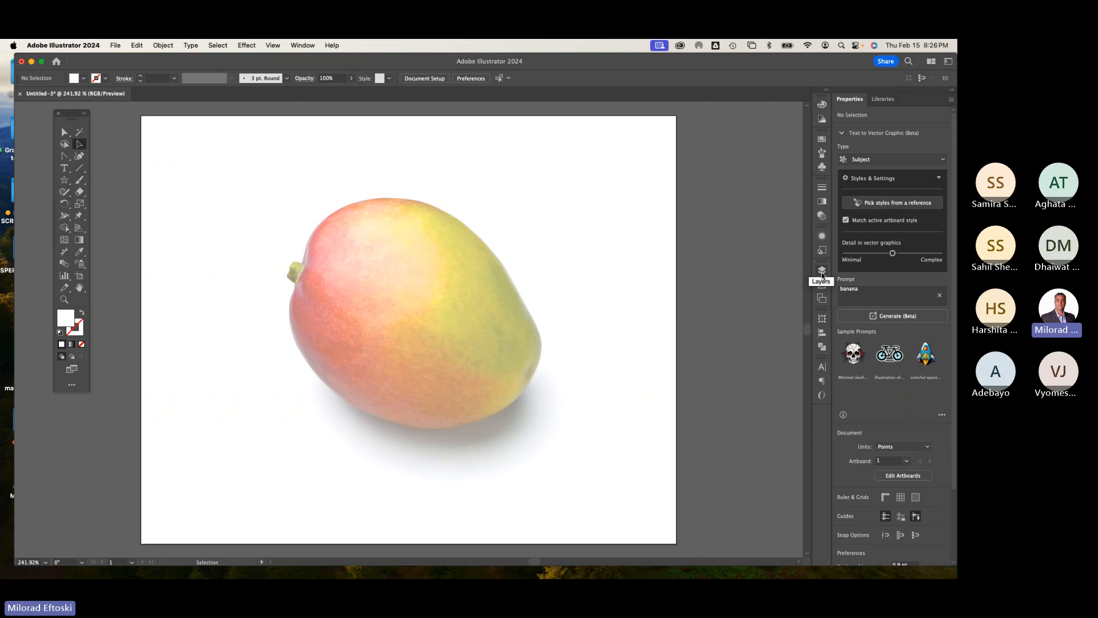
pyautogui.press('space')
pyautogui.moveTo(581, 313); pyautogui.dragTo(509, 307)
pyautogui.moveTo(74, 113); pyautogui.dragTo(36, 106)
pyautogui.press('space')
pyautogui.moveTo(215, 155); pyautogui.dragTo(175, 153)
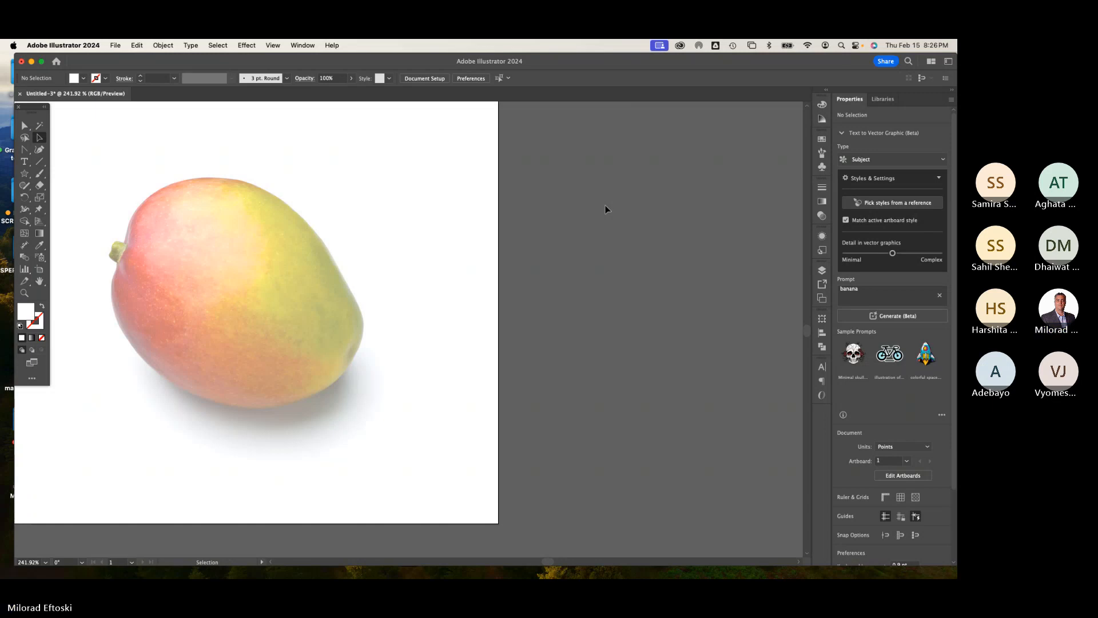
pyautogui.hscroll(-2, 478, 264)
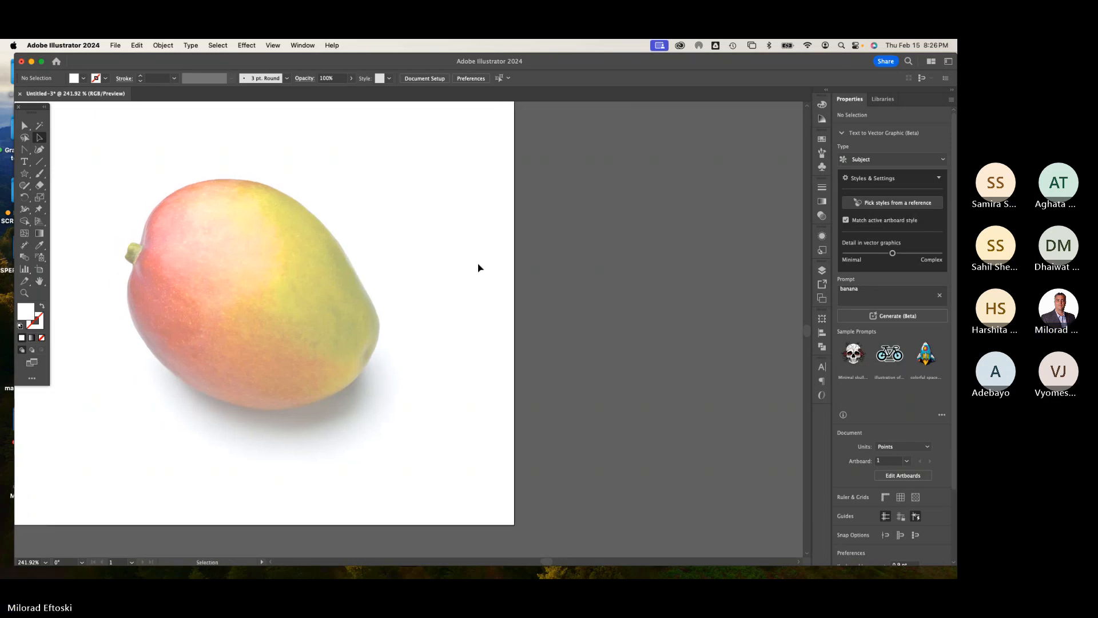
# Step: Draw a rectangle about 651 x 580 pt over the mango photo with the Rectangle tool
pyautogui.click(25, 150)
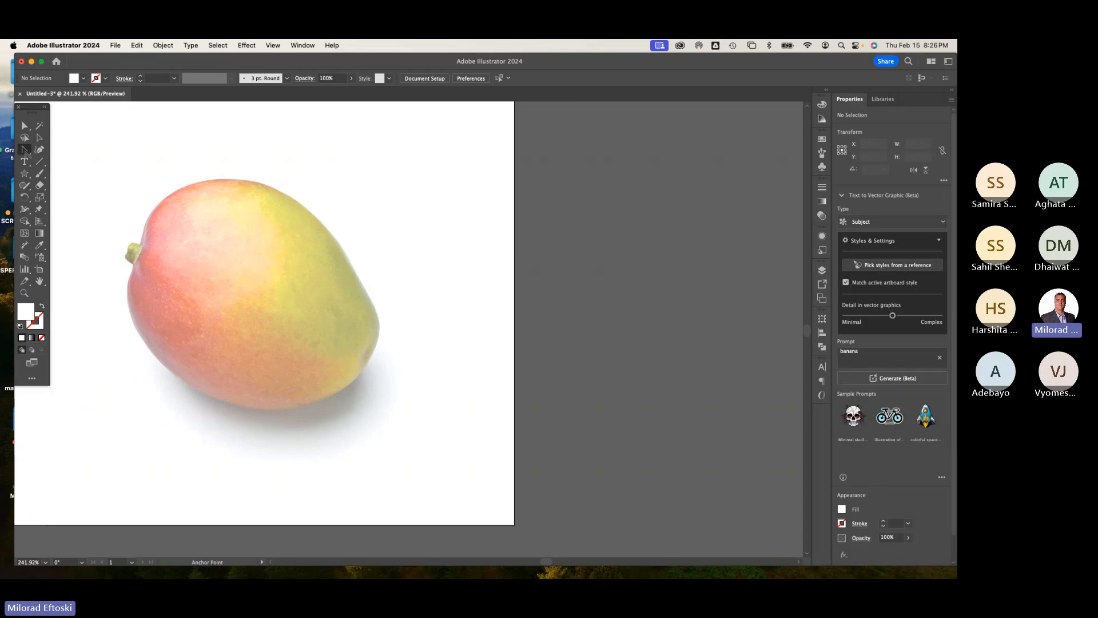
pyautogui.click(25, 173)
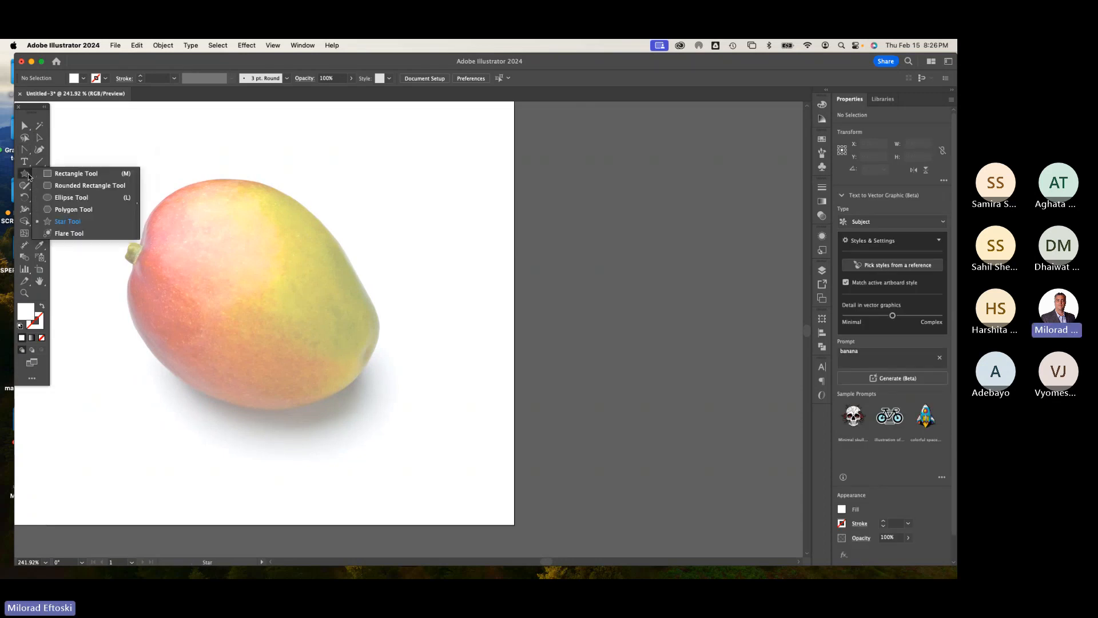
pyautogui.click(73, 175)
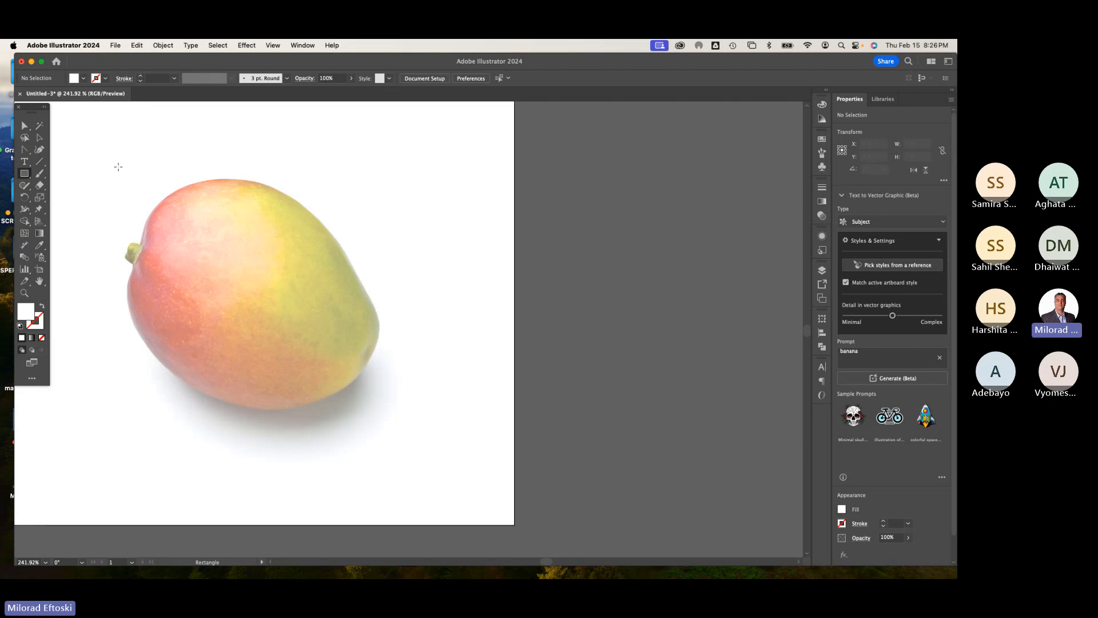
pyautogui.press('space')
pyautogui.moveTo(117, 174); pyautogui.dragTo(391, 417)
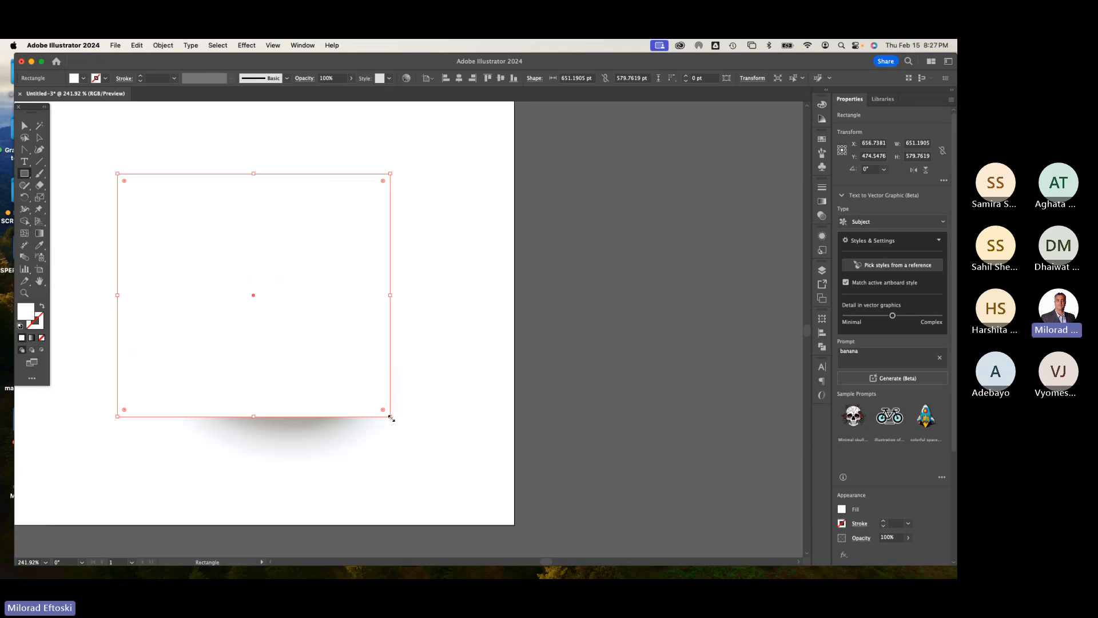
# Step: In Outline view, adjust the rectangle's edges to fit tightly around the mango, about 602 x 555 pt
pyautogui.press('super+y')
pyautogui.press('super+y')
pyautogui.press('super+y')
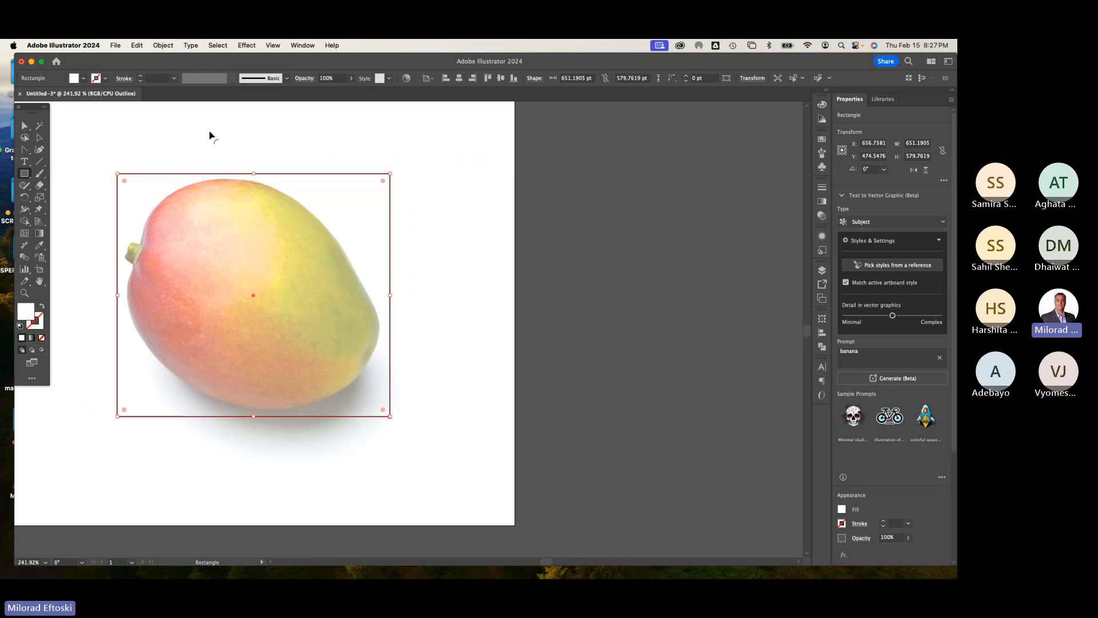
pyautogui.click(39, 137)
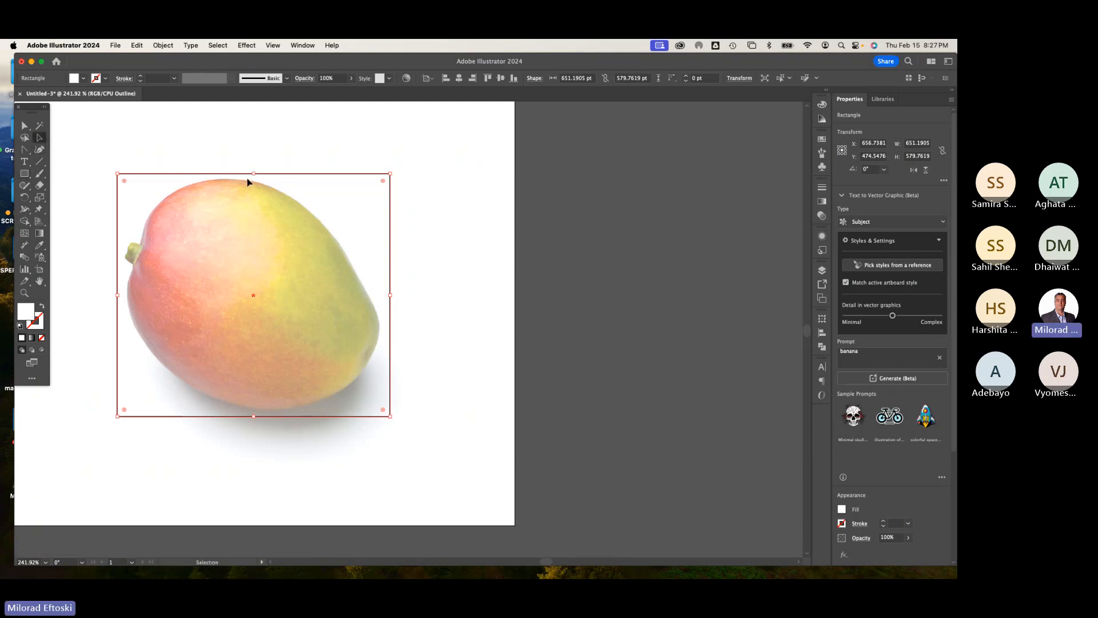
pyautogui.moveTo(253, 175); pyautogui.dragTo(254, 181)
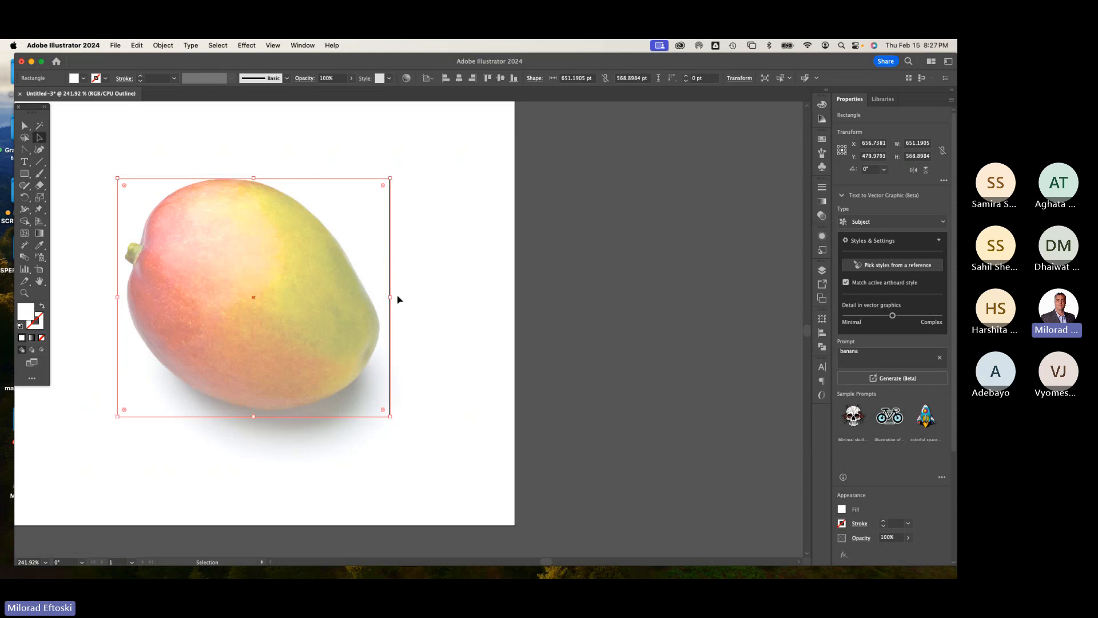
pyautogui.moveTo(391, 296); pyautogui.dragTo(379, 296)
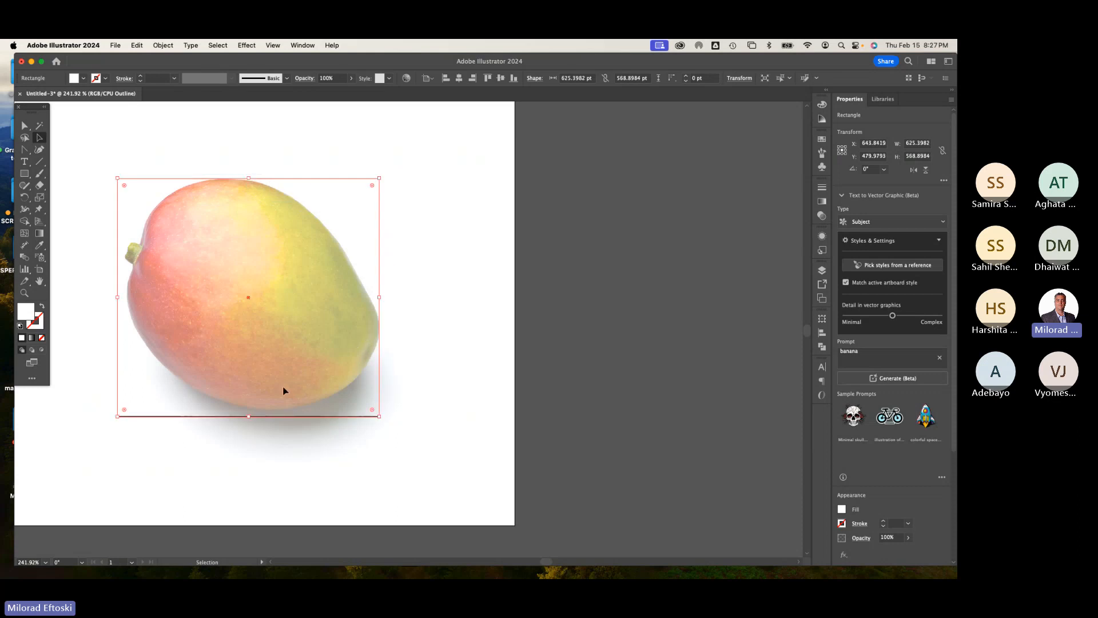
pyautogui.moveTo(250, 417); pyautogui.dragTo(250, 411)
pyautogui.moveTo(118, 294); pyautogui.dragTo(127, 295)
pyautogui.click(449, 309)
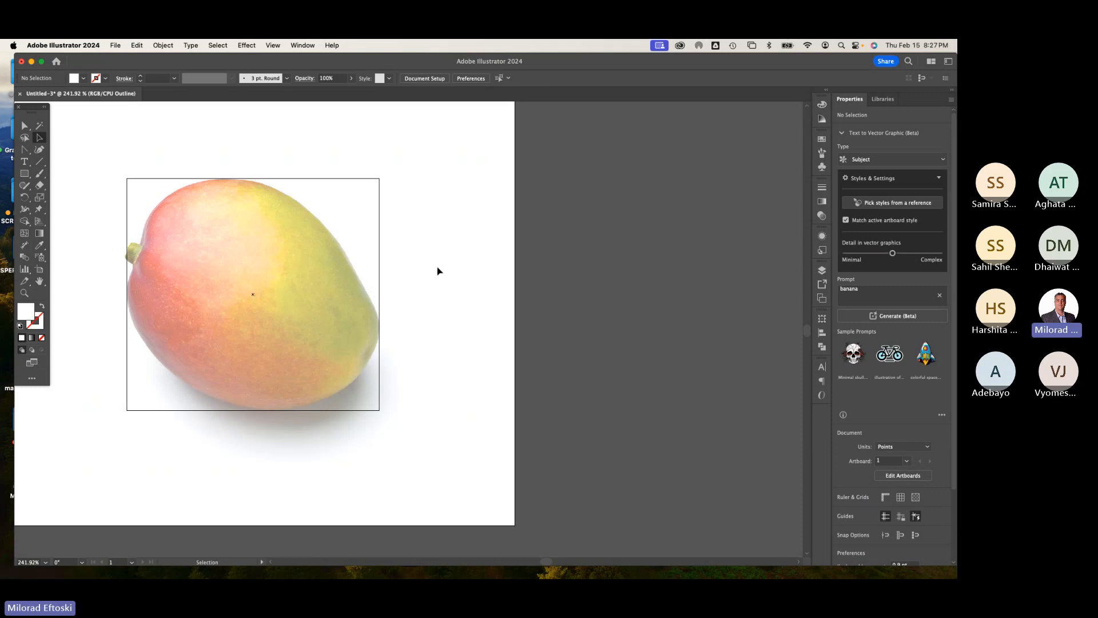
# Step: Open the Navigator panel and enlarge it beside the artboard
pyautogui.click(302, 44)
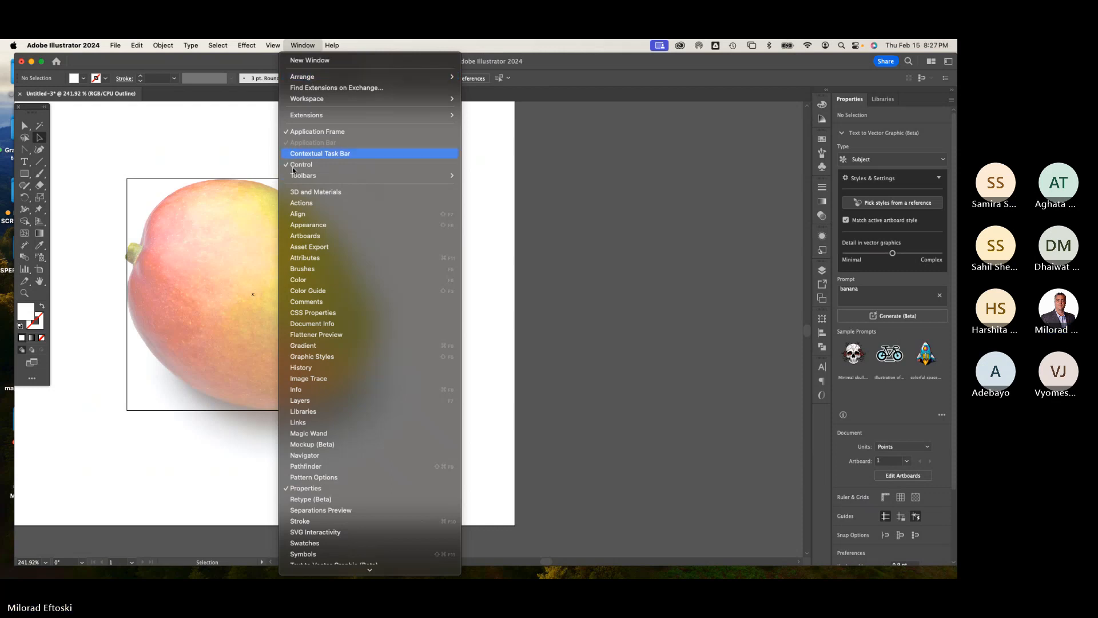
pyautogui.click(334, 457)
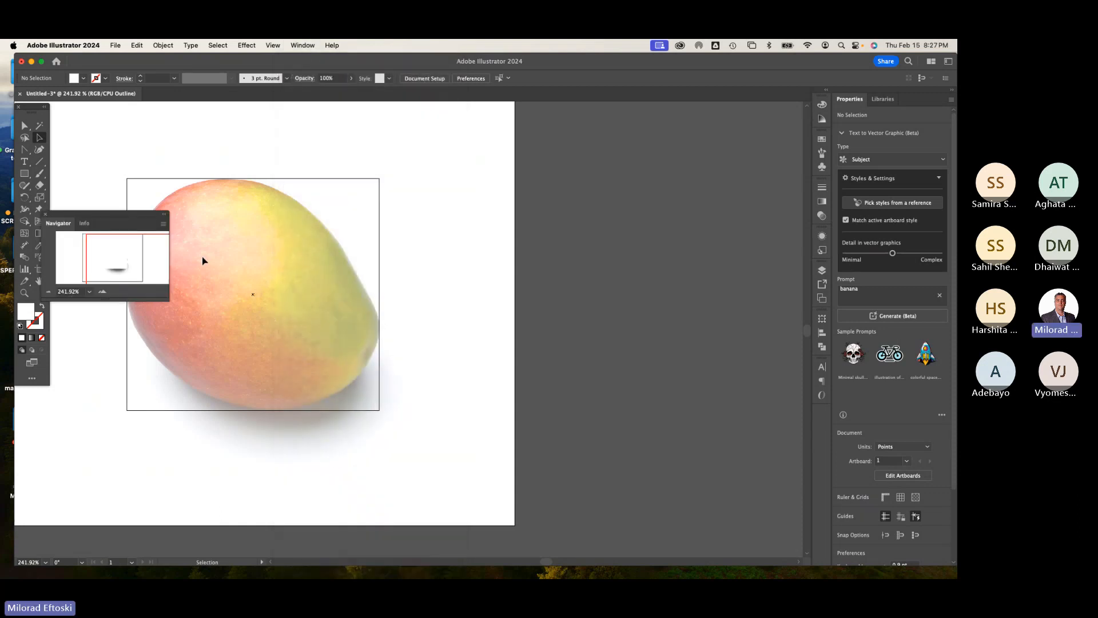
pyautogui.moveTo(119, 222); pyautogui.dragTo(558, 130)
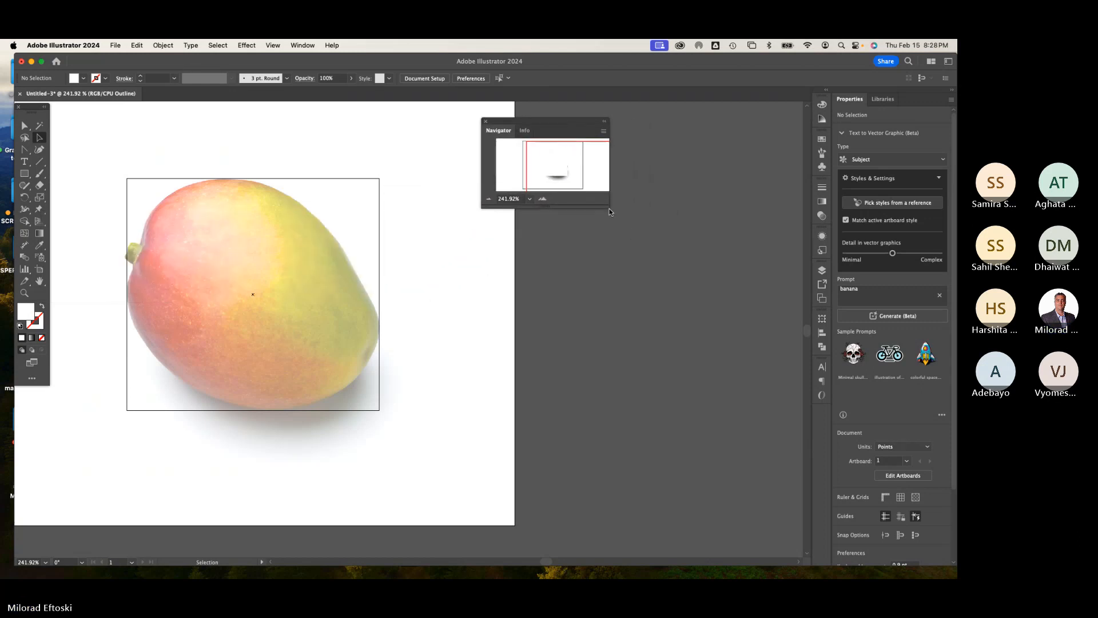
pyautogui.moveTo(611, 209); pyautogui.dragTo(801, 454)
pyautogui.moveTo(557, 129); pyautogui.dragTo(529, 123)
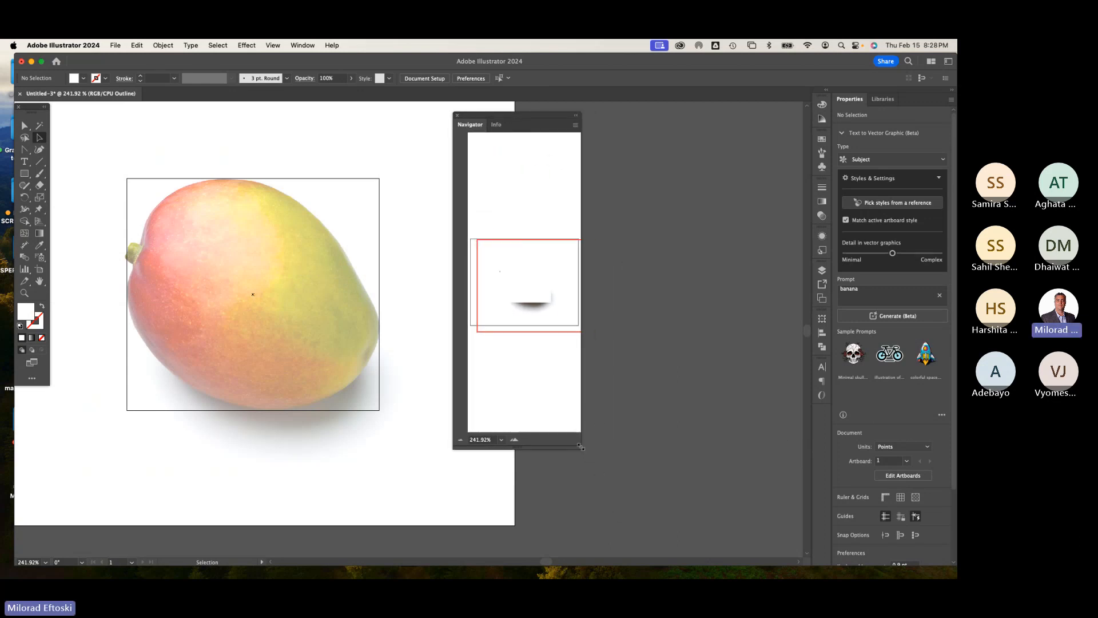
pyautogui.moveTo(581, 447); pyautogui.dragTo(795, 463)
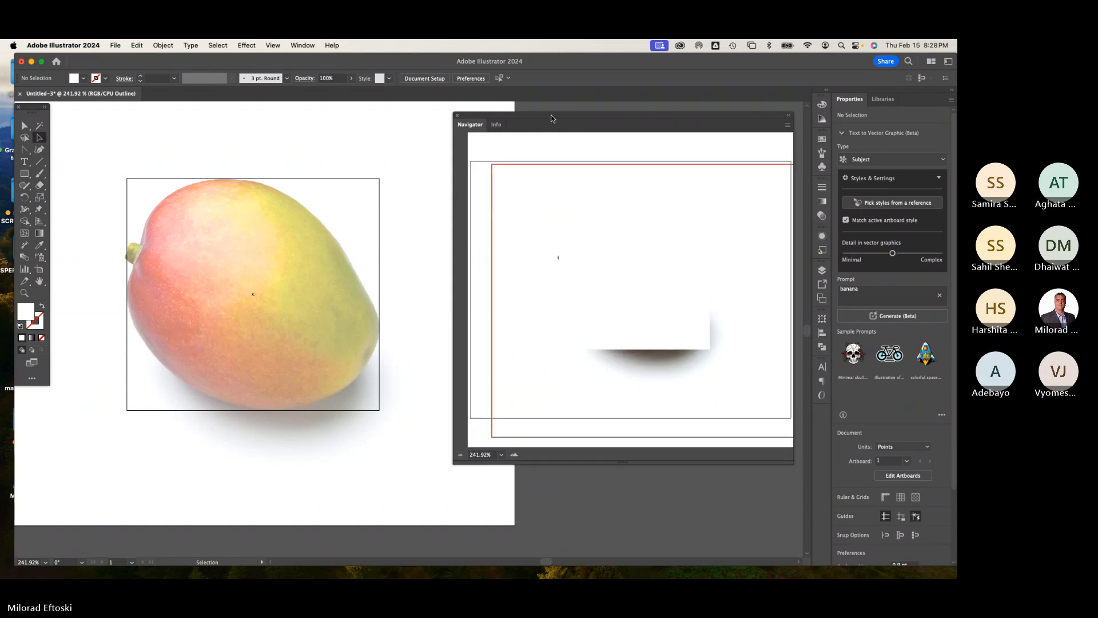
pyautogui.moveTo(552, 116); pyautogui.dragTo(516, 115)
pyautogui.moveTo(759, 463); pyautogui.dragTo(785, 465)
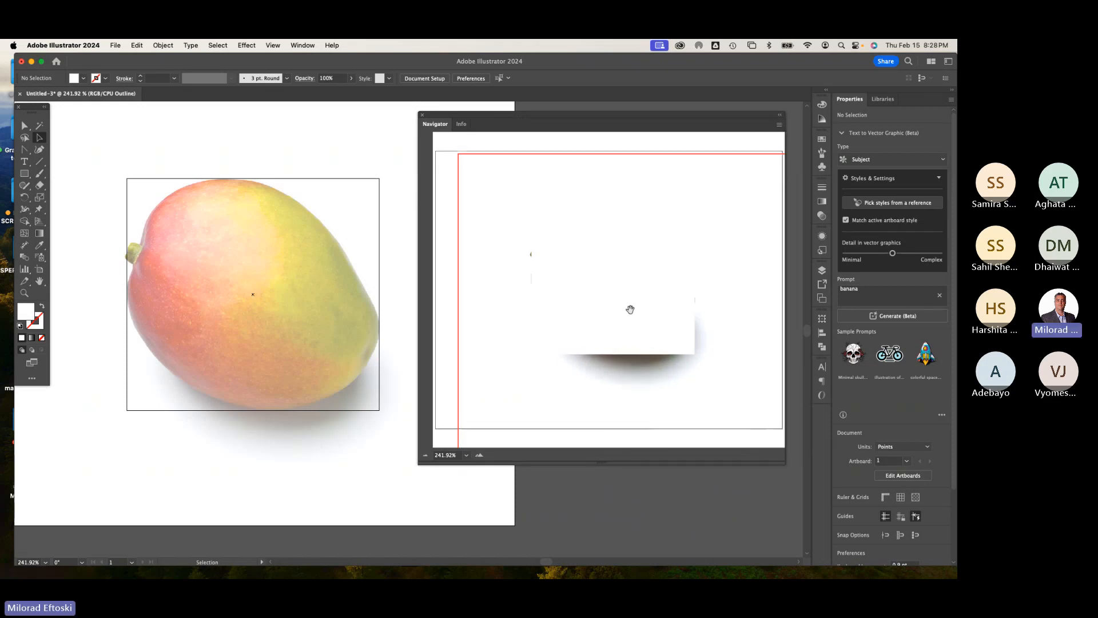
pyautogui.moveTo(629, 309); pyautogui.dragTo(711, 313)
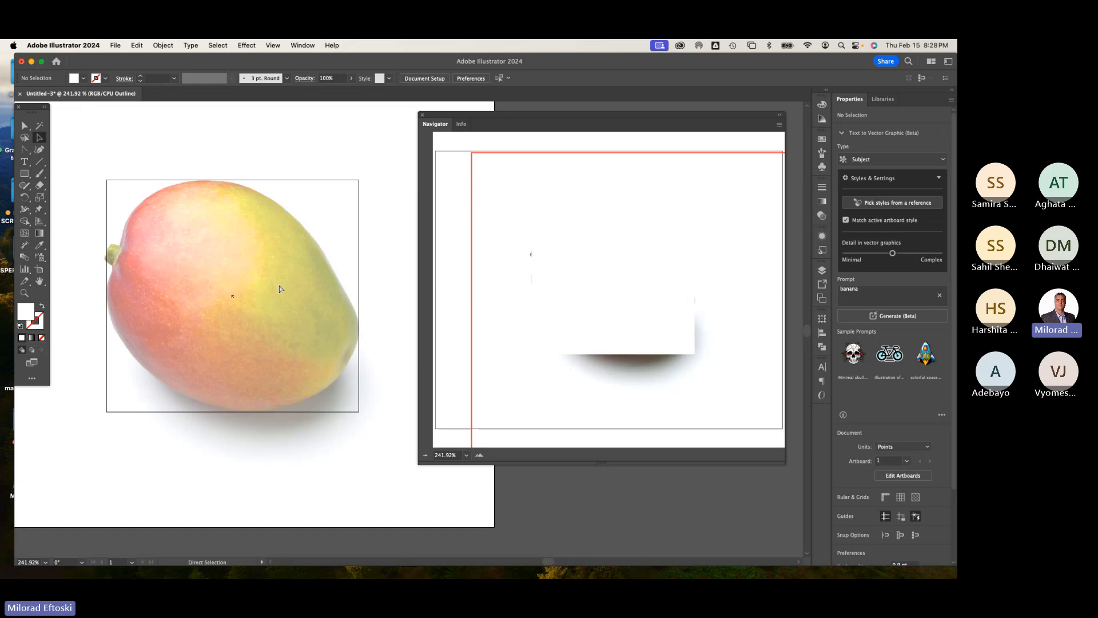
# Step: Select the rectangle and fill it with the mango's red skin colour sampled with the Eyedropper
pyautogui.press('super+y')
pyautogui.press('super+y')
pyautogui.press('super+y')
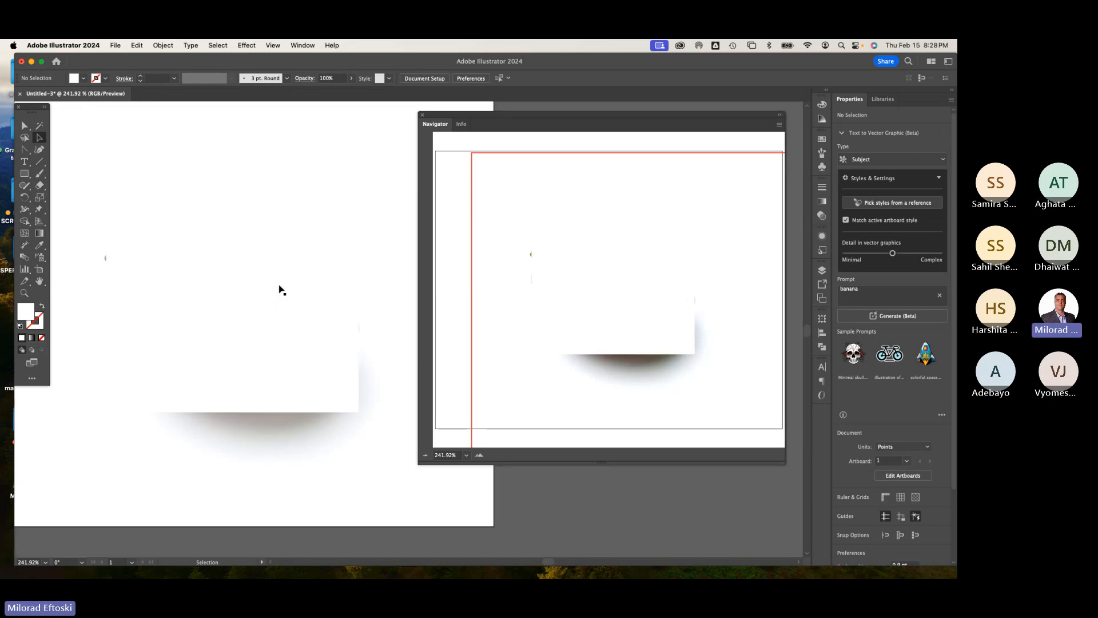
pyautogui.press('super+y')
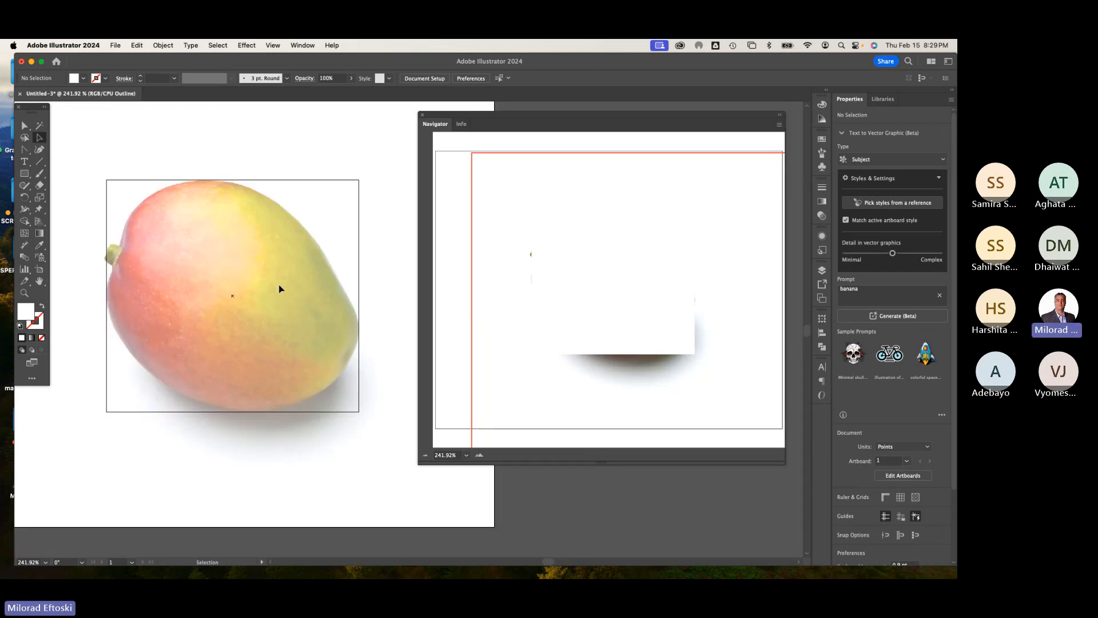
pyautogui.click(281, 182)
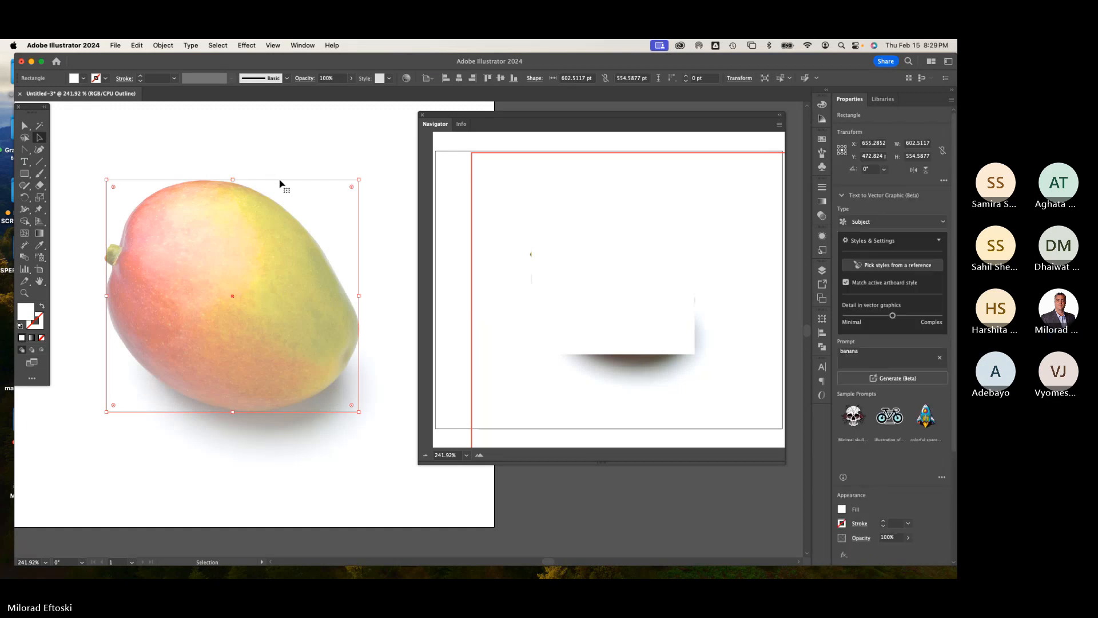
pyautogui.click(40, 246)
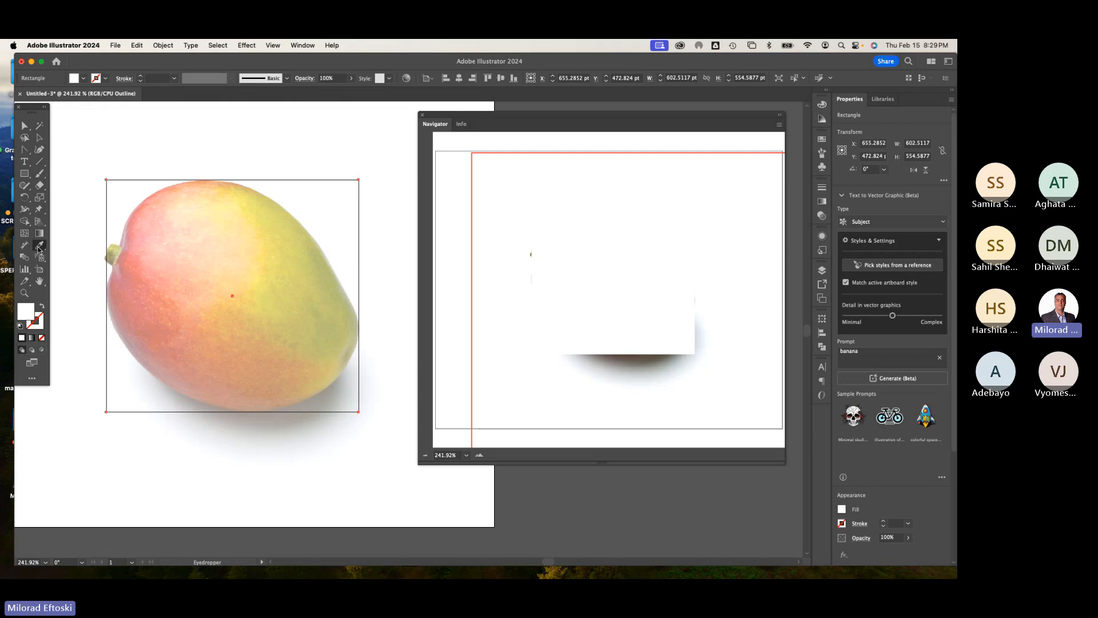
pyautogui.click(122, 292)
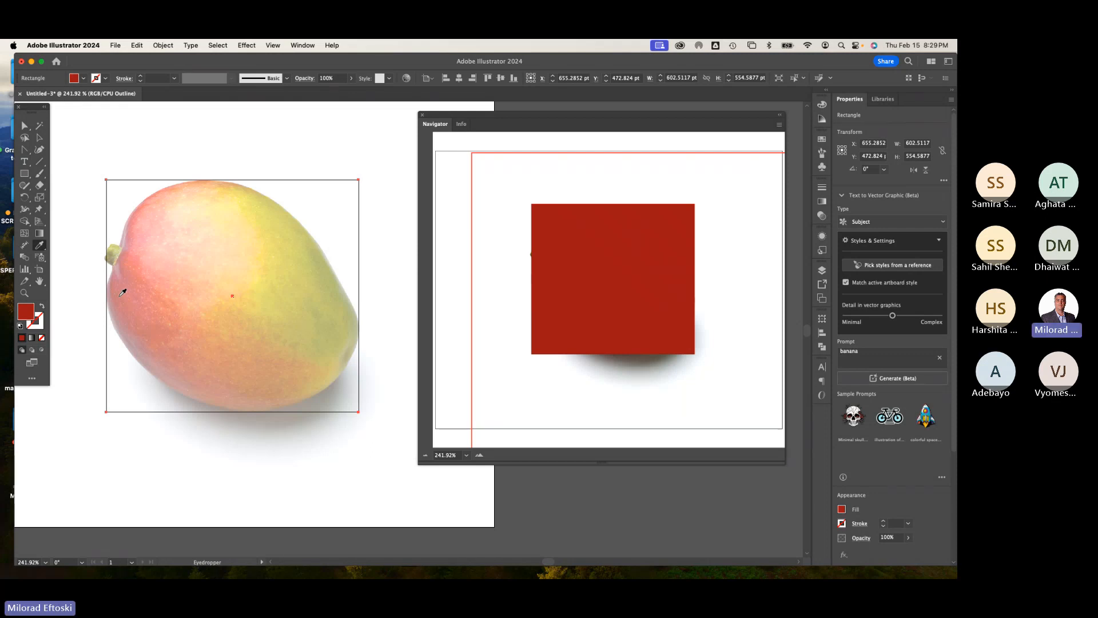
pyautogui.press('super+y')
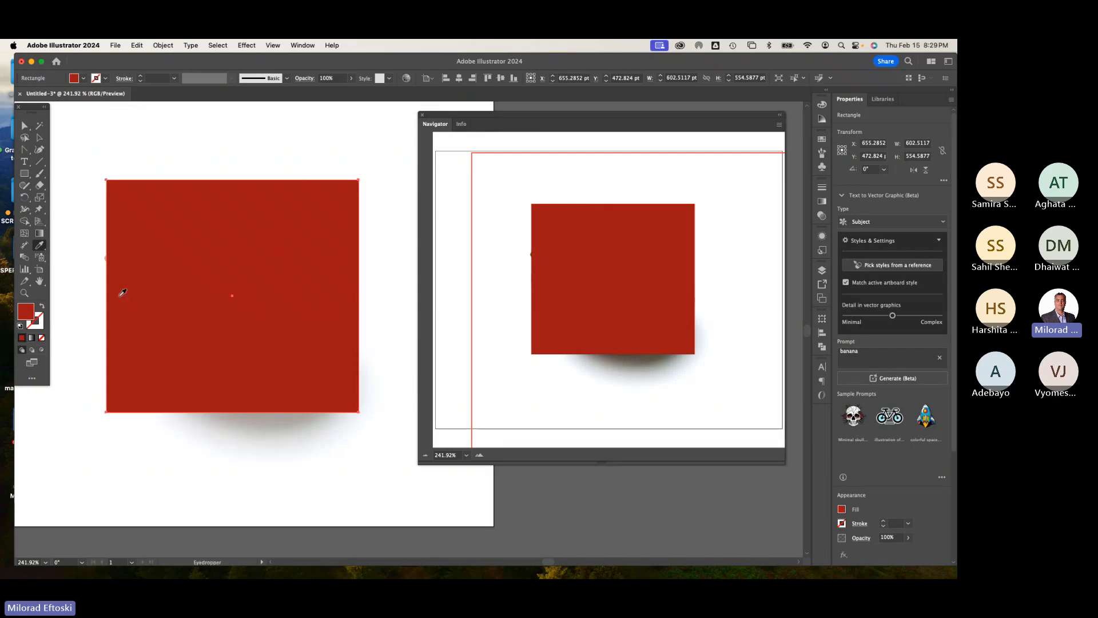
pyautogui.press('super+y')
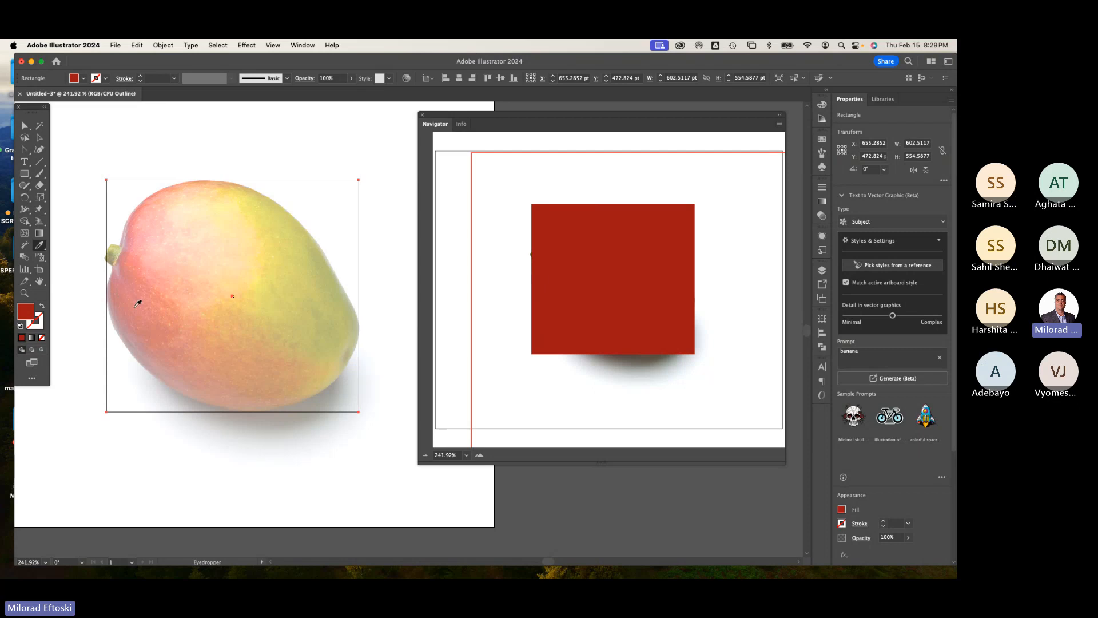
# Step: Save the document to the Desktop as Mango Gradient Mesh.ai in Adobe Illustrator format with Illustrator 2020 options
pyautogui.click(114, 45)
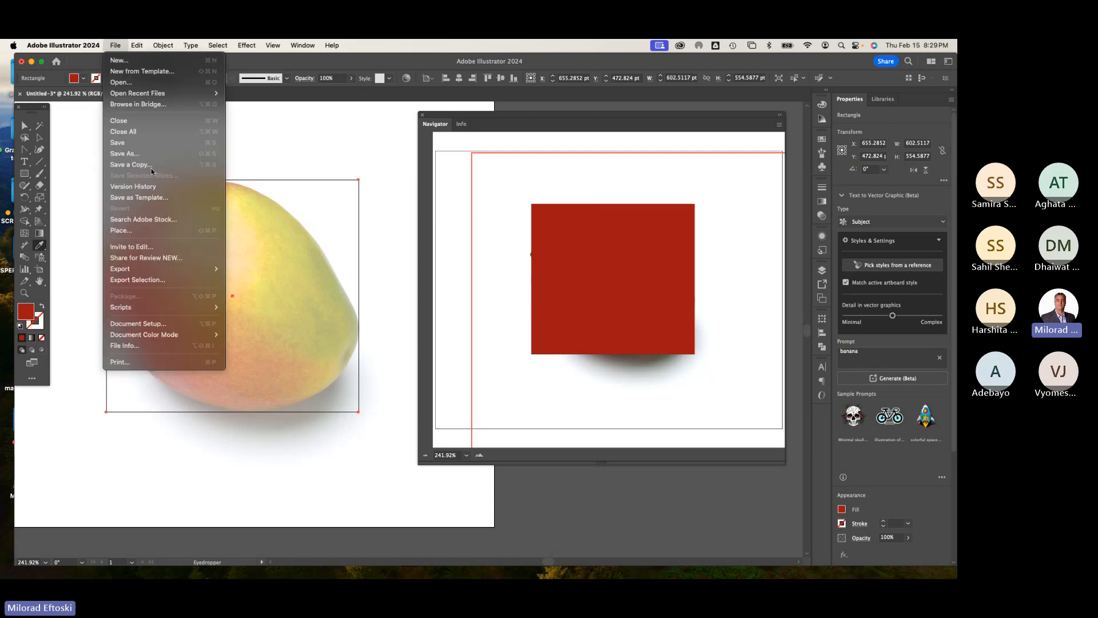
pyautogui.click(140, 153)
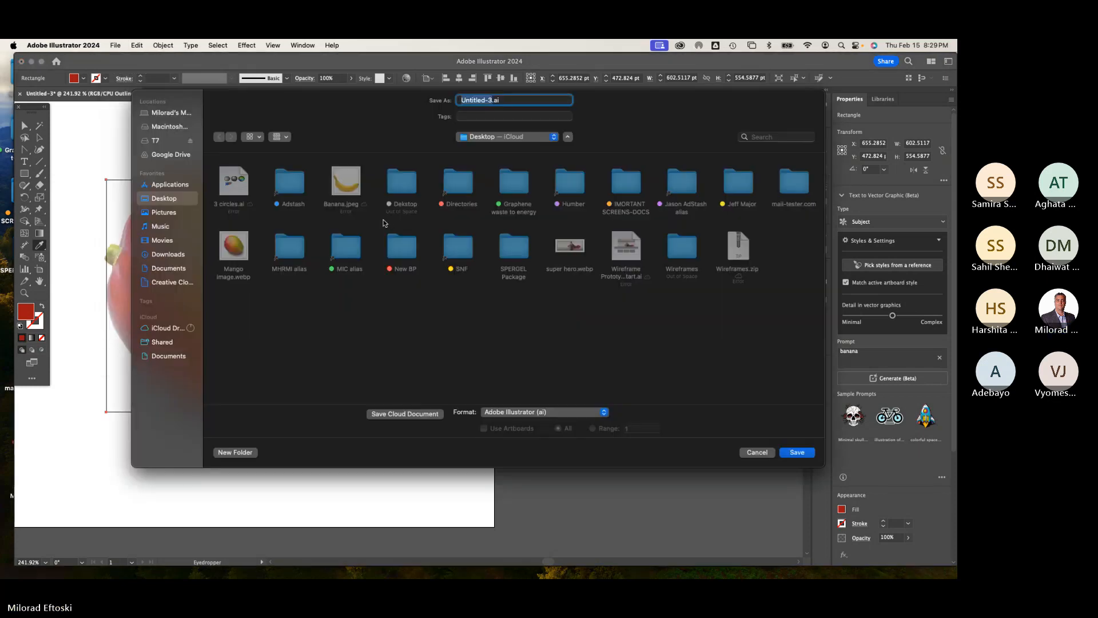
pyautogui.write('Mar')
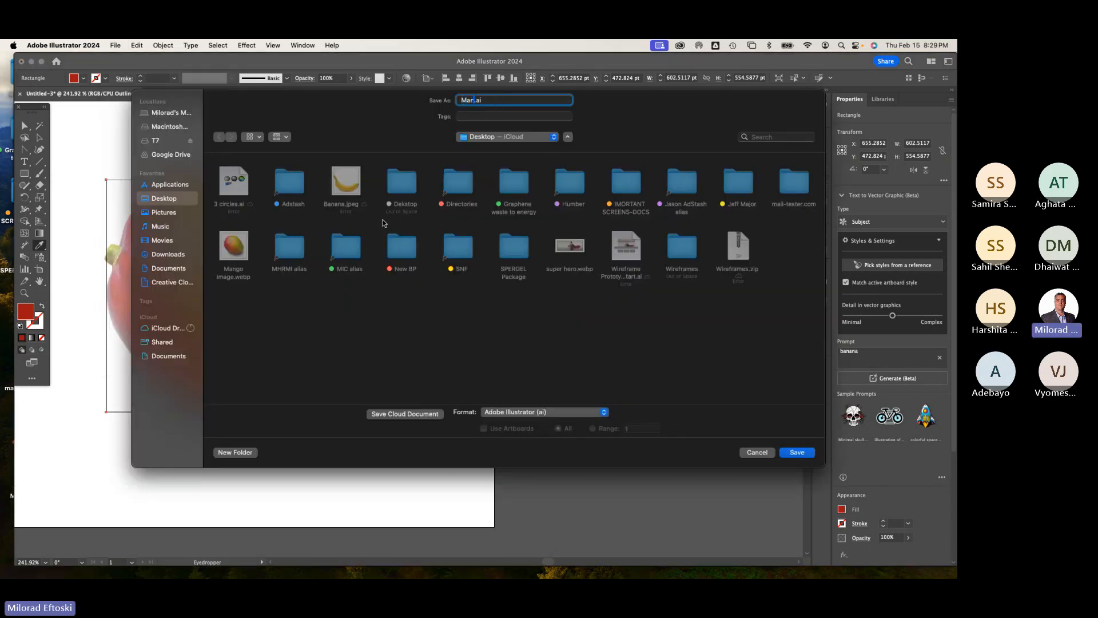
pyautogui.write('go')
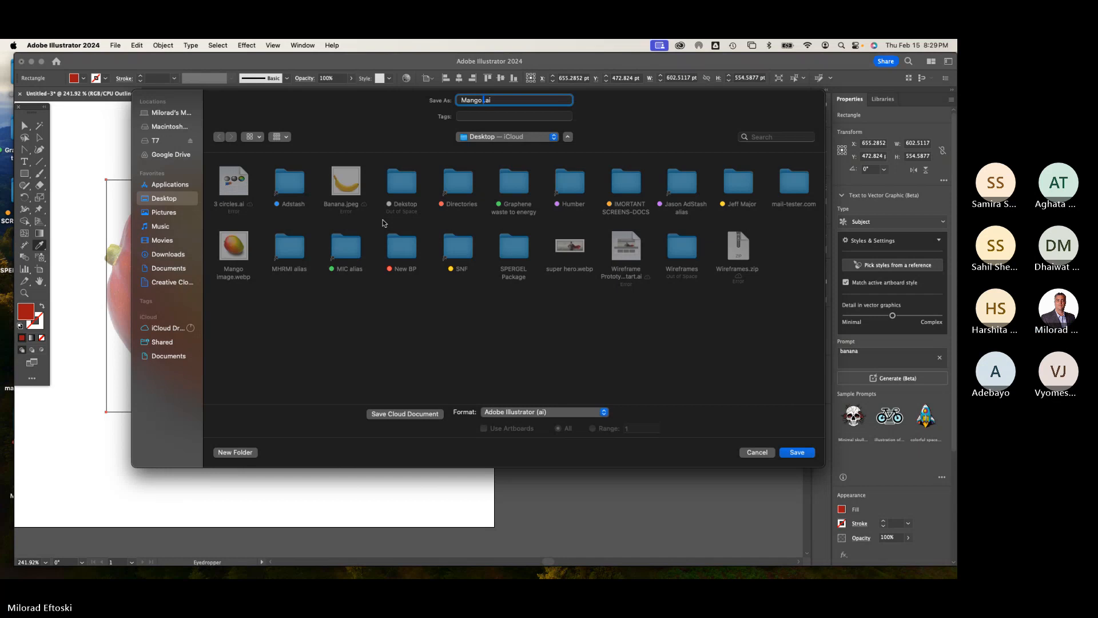
pyautogui.write('Gradient Mesh')
pyautogui.click(573, 413)
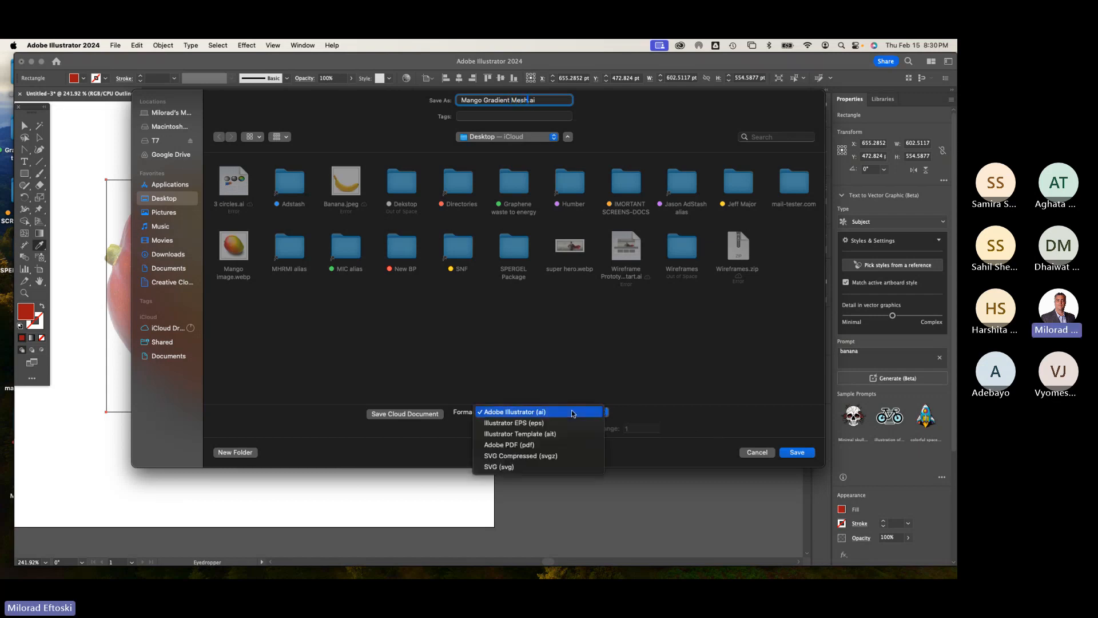
pyautogui.click(574, 412)
pyautogui.click(795, 454)
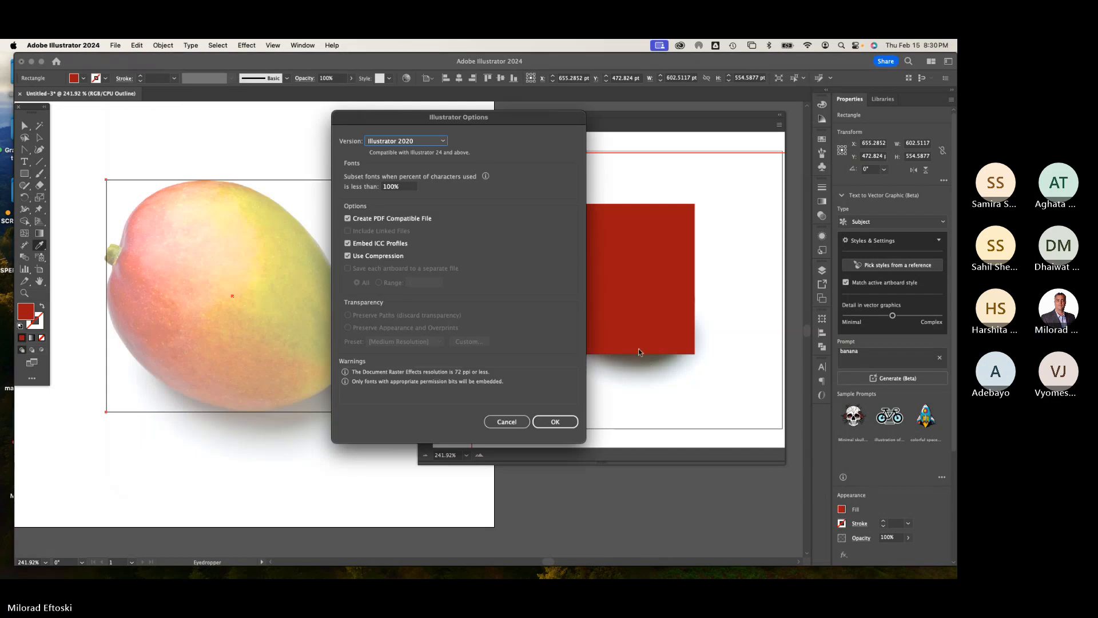
pyautogui.click(556, 422)
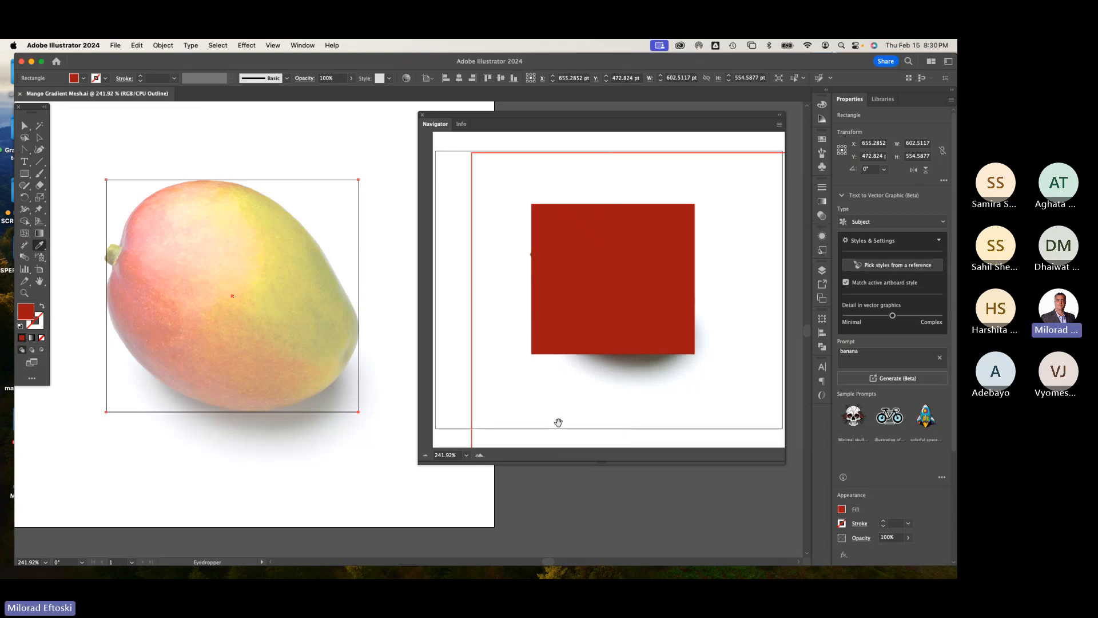
# Step: With the Mesh tool, add mesh points across the red rectangle to divide it into a four-by-four grid
pyautogui.click(38, 138)
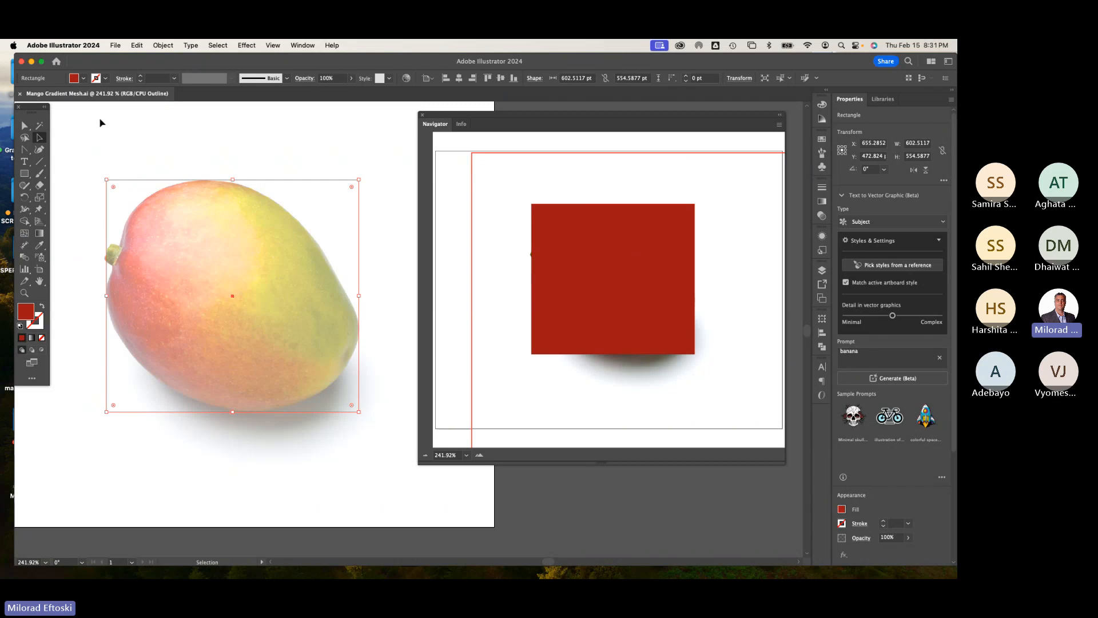
pyautogui.press('super+shift+3')
pyautogui.click(25, 234)
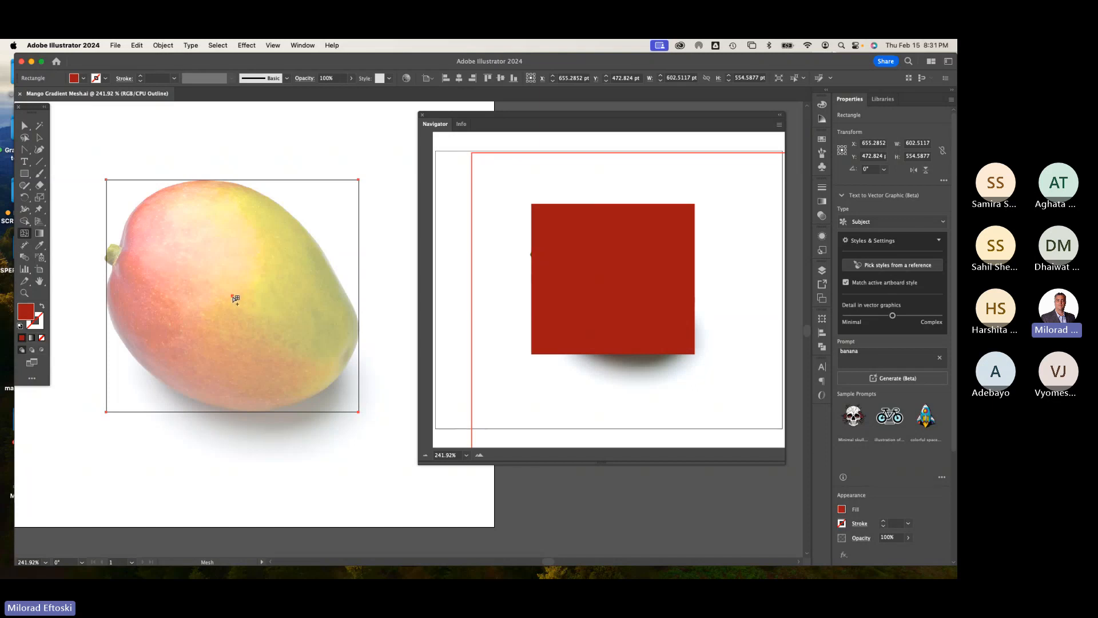
pyautogui.click(234, 297)
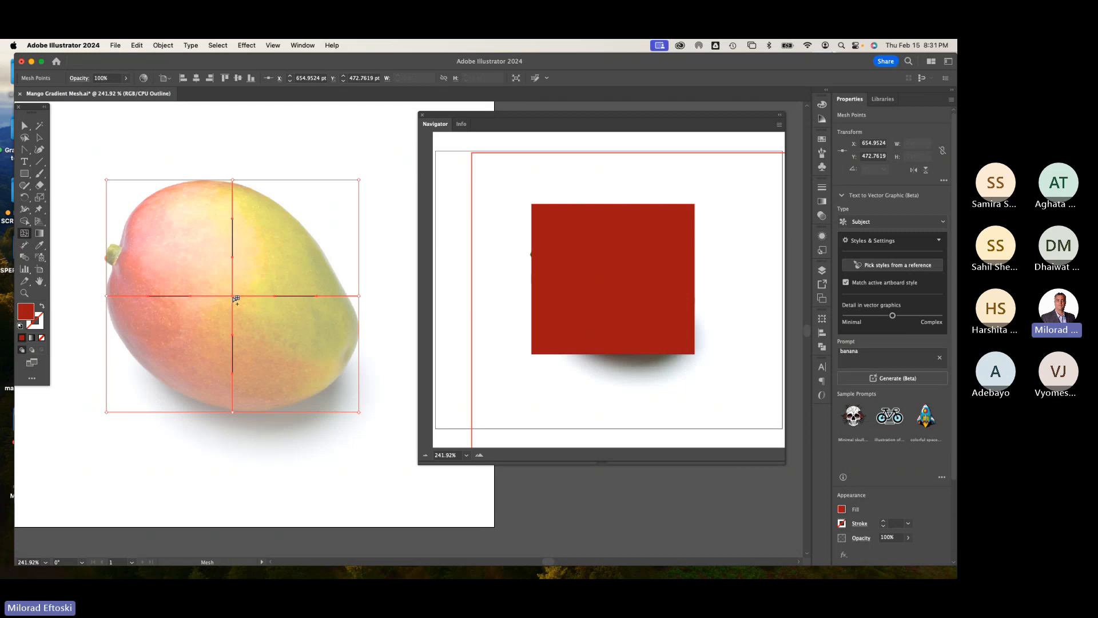
pyautogui.click(175, 297)
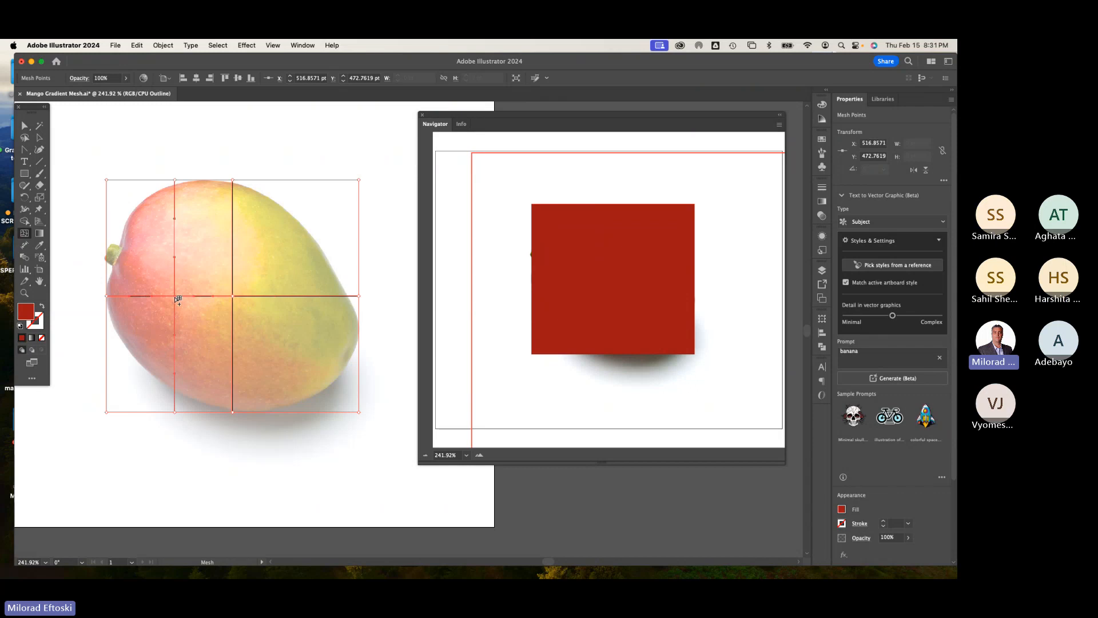
pyautogui.click(299, 296)
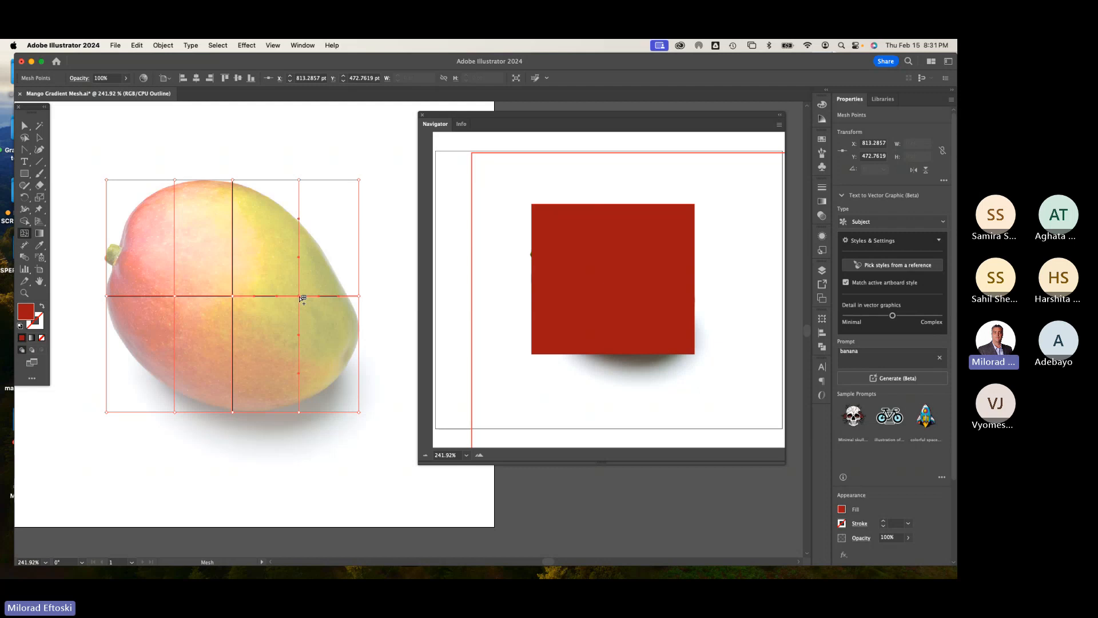
pyautogui.click(233, 233)
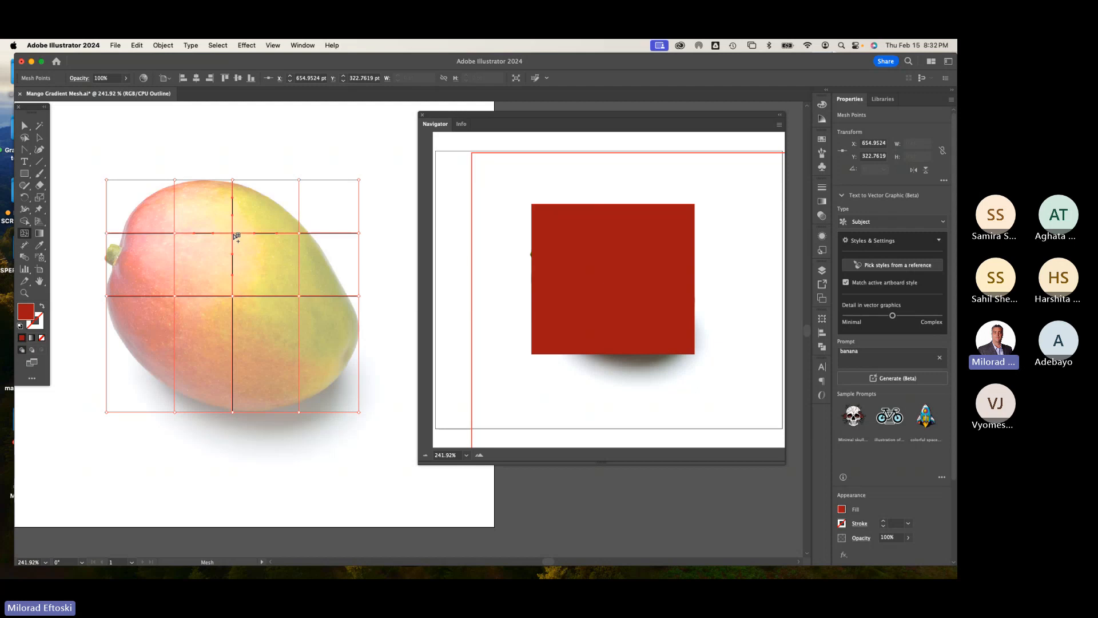
pyautogui.click(233, 359)
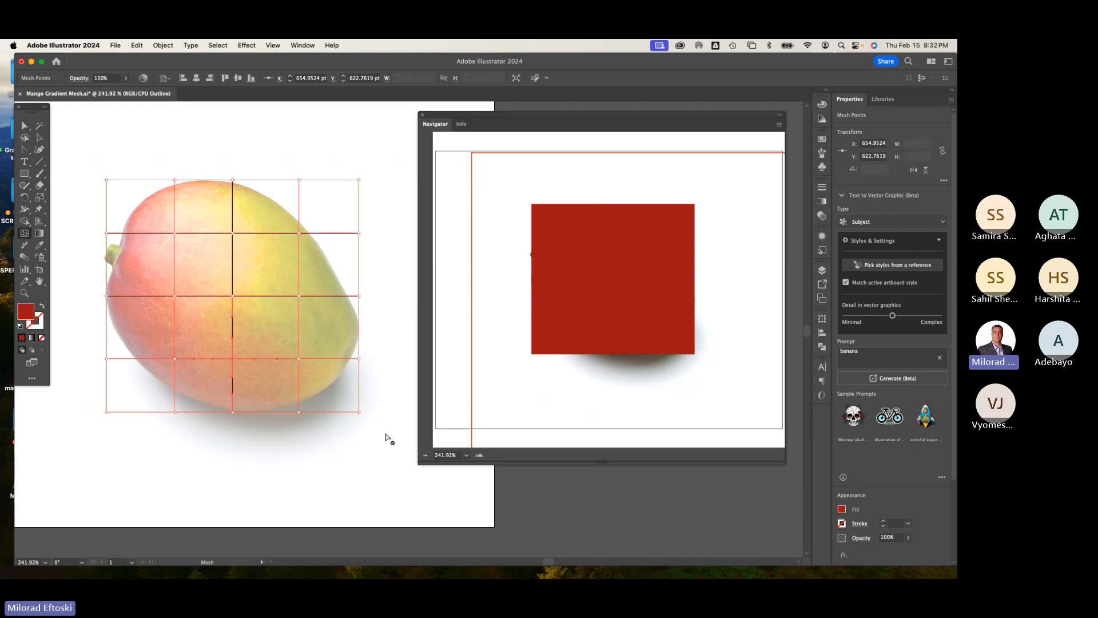
# Step: With Direct Selection, drag the mesh's top-left corner point onto the mango's upper-left outline and adjust its direction handle
pyautogui.press('super+plus')
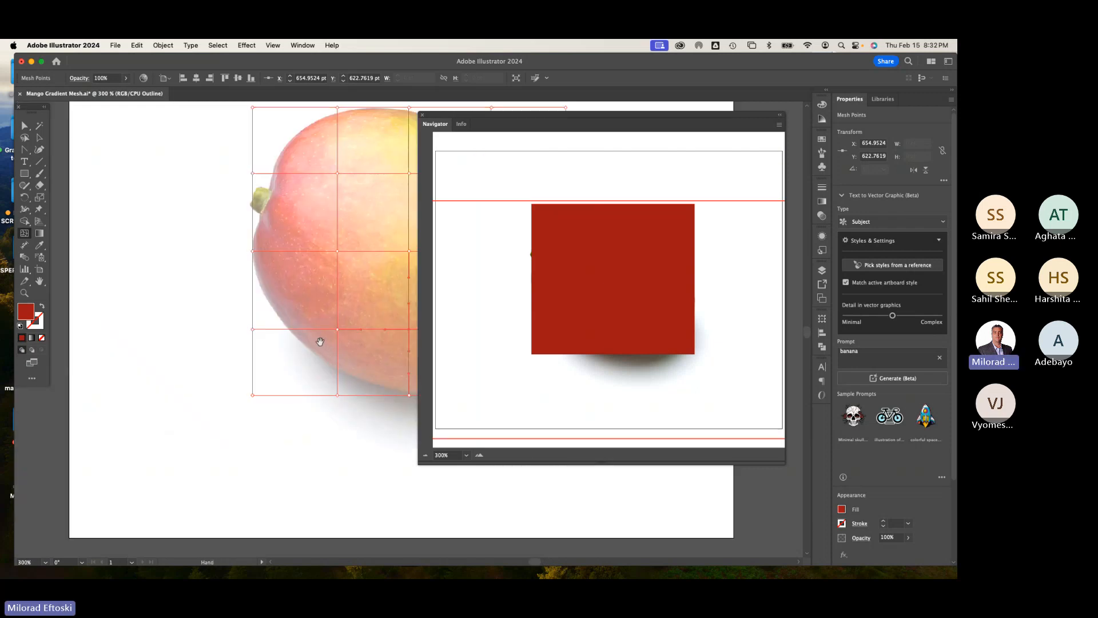
pyautogui.moveTo(388, 320); pyautogui.dragTo(209, 364)
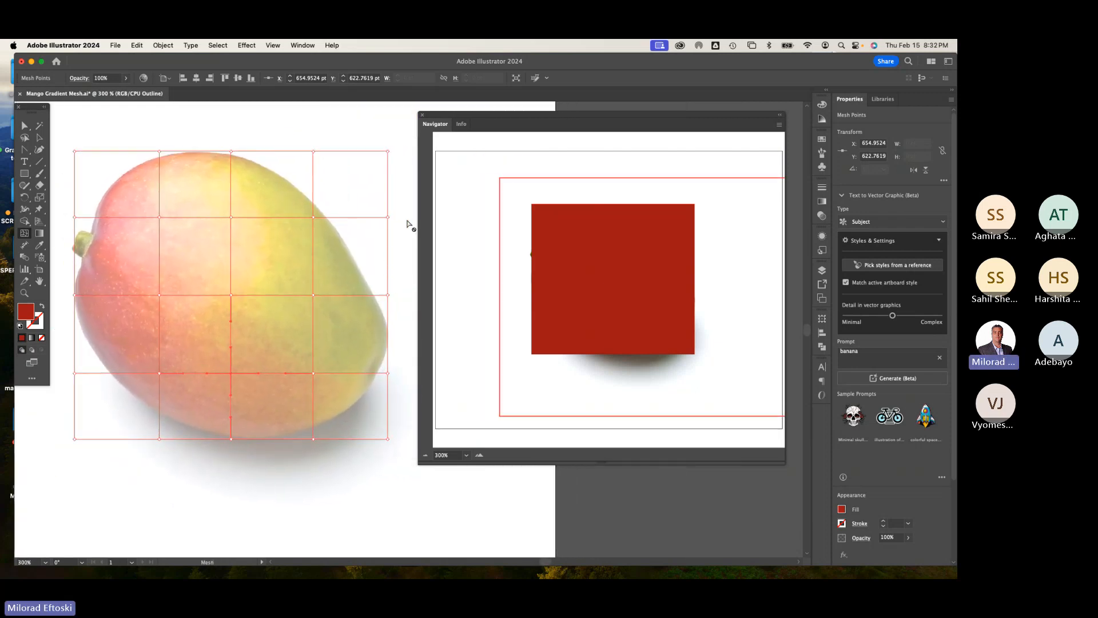
pyautogui.moveTo(396, 214); pyautogui.dragTo(404, 210)
pyautogui.moveTo(541, 115); pyautogui.dragTo(559, 117)
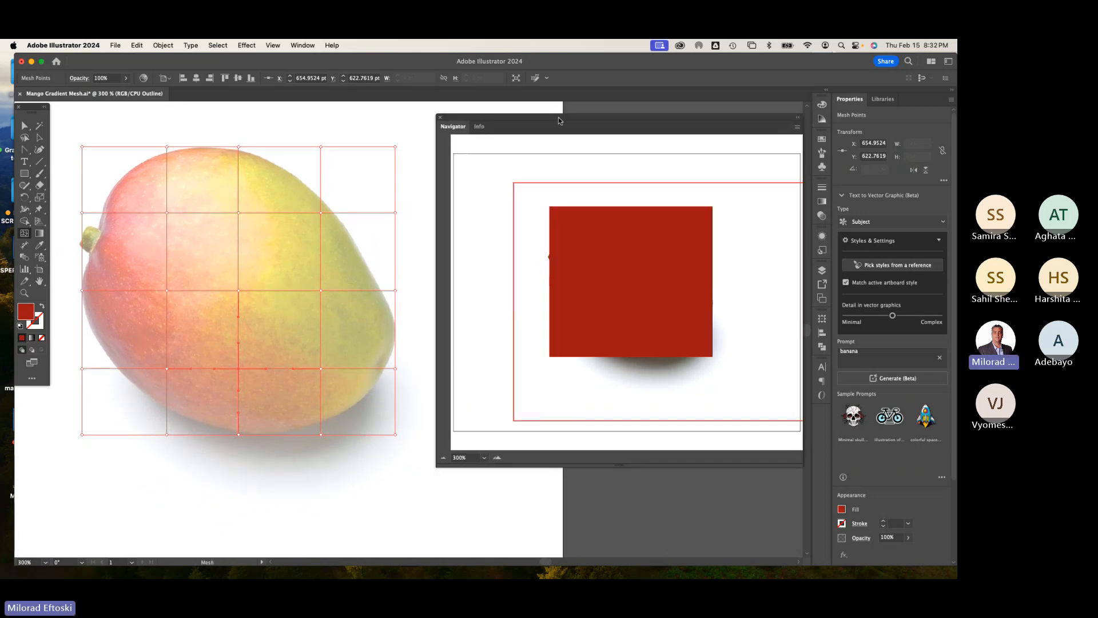
pyautogui.moveTo(437, 225); pyautogui.dragTo(499, 229)
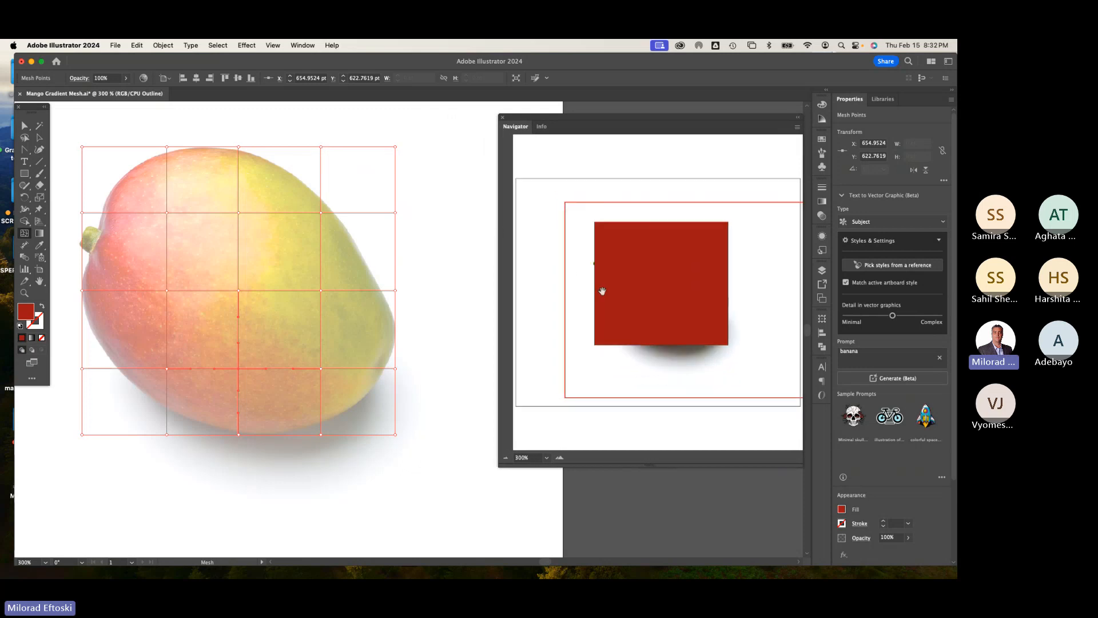
pyautogui.hscroll(-3, 371, 289)
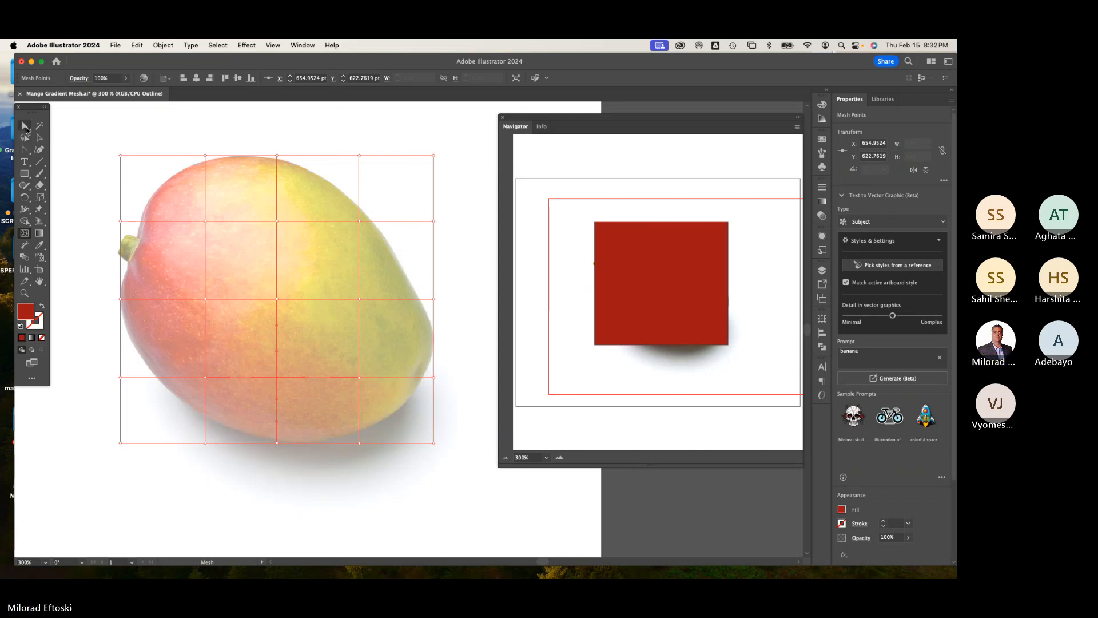
pyautogui.moveTo(24, 126); pyautogui.dragTo(74, 130)
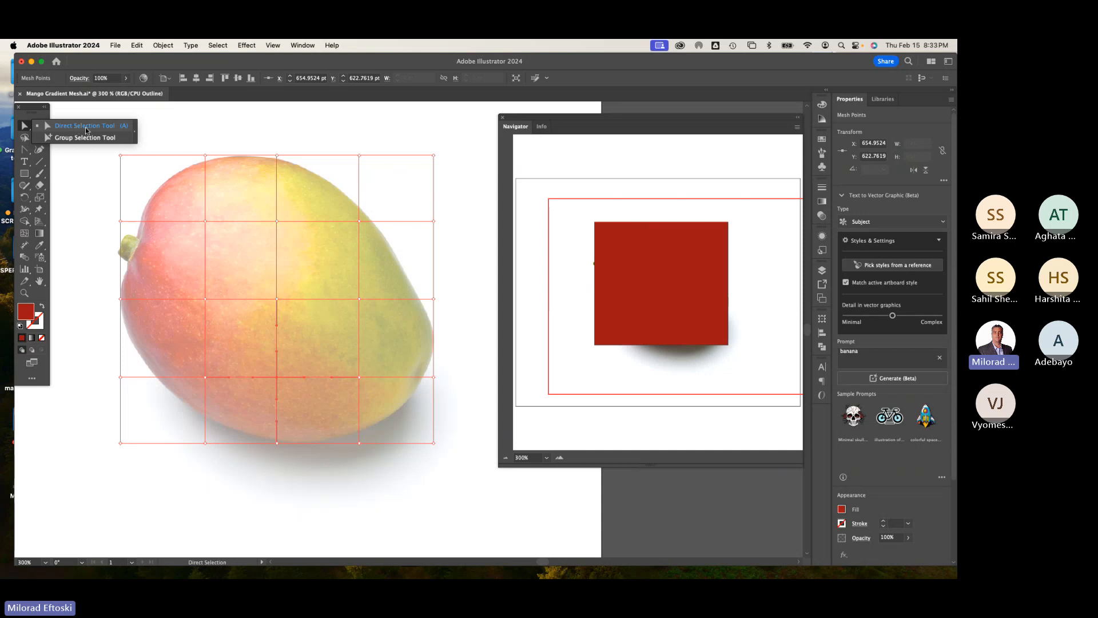
pyautogui.click(74, 128)
pyautogui.moveTo(27, 129); pyautogui.dragTo(68, 127)
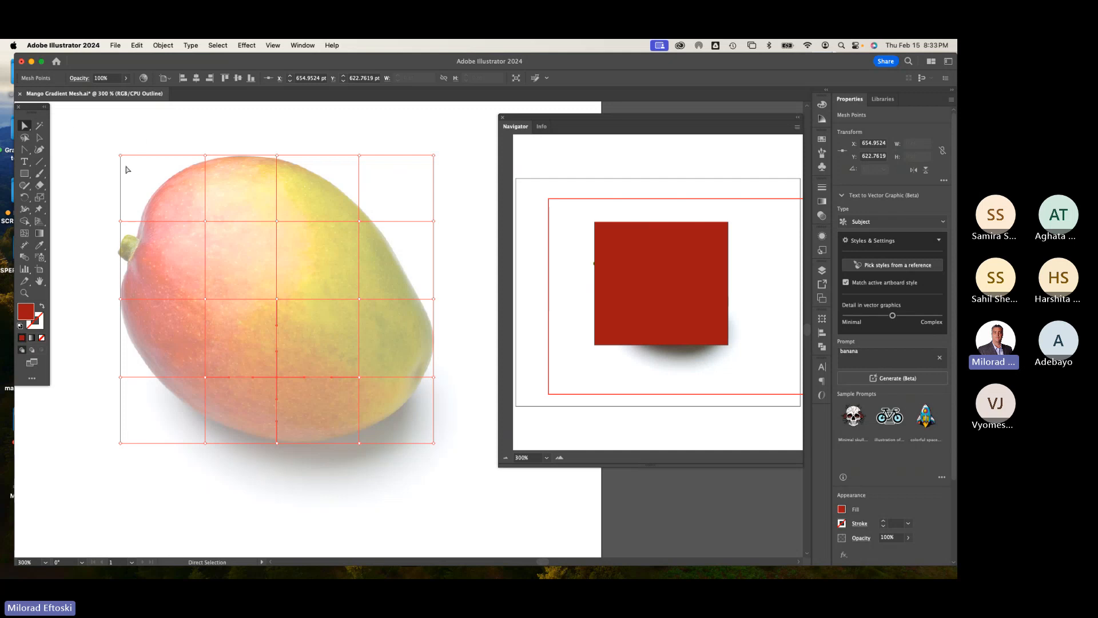
pyautogui.click(120, 155)
pyautogui.moveTo(121, 157); pyautogui.dragTo(160, 186)
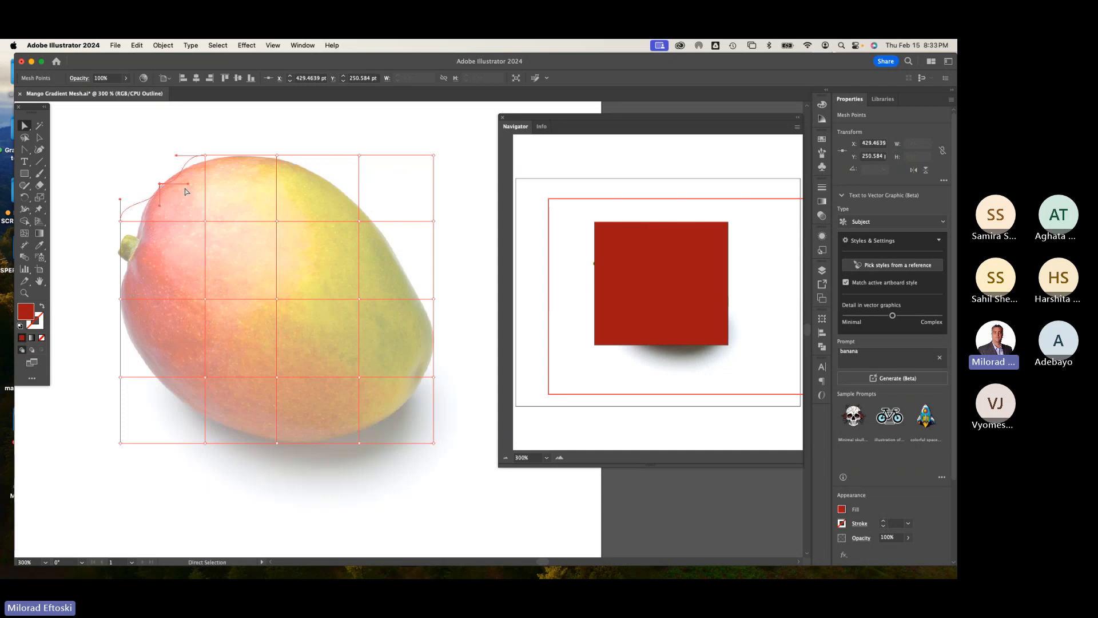
pyautogui.click(182, 171)
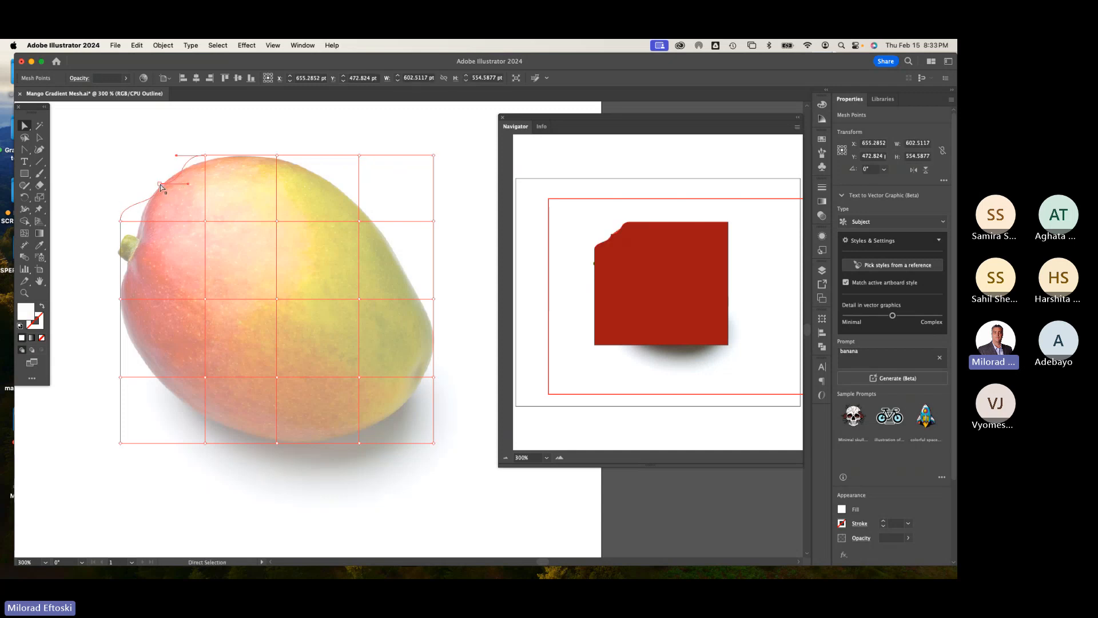
pyautogui.click(160, 185)
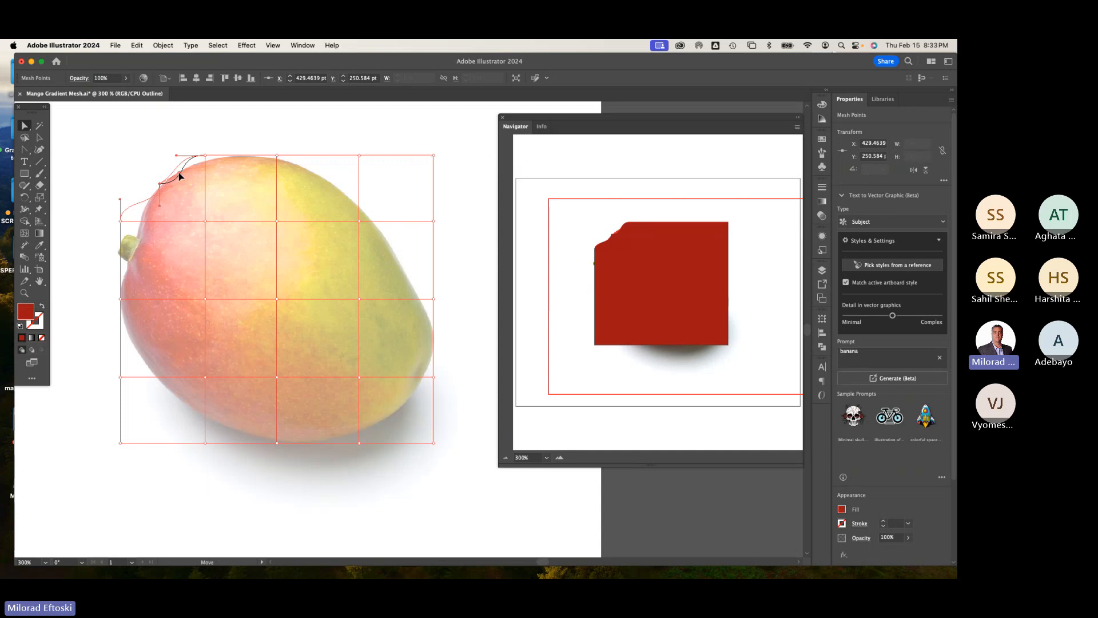
pyautogui.moveTo(179, 173); pyautogui.dragTo(143, 205)
# Step: Pull the top-edge mesh points and handles down so the edge follows the mango's top contour
pyautogui.moveTo(207, 159); pyautogui.dragTo(189, 168)
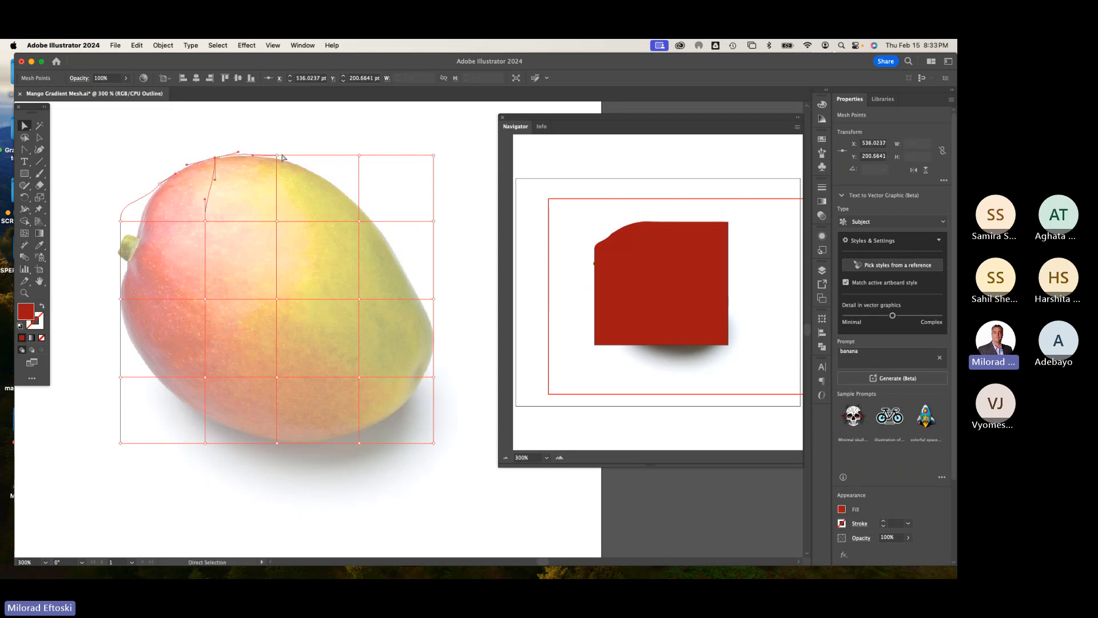
pyautogui.moveTo(277, 156); pyautogui.dragTo(285, 158)
pyautogui.press('super+shift+a')
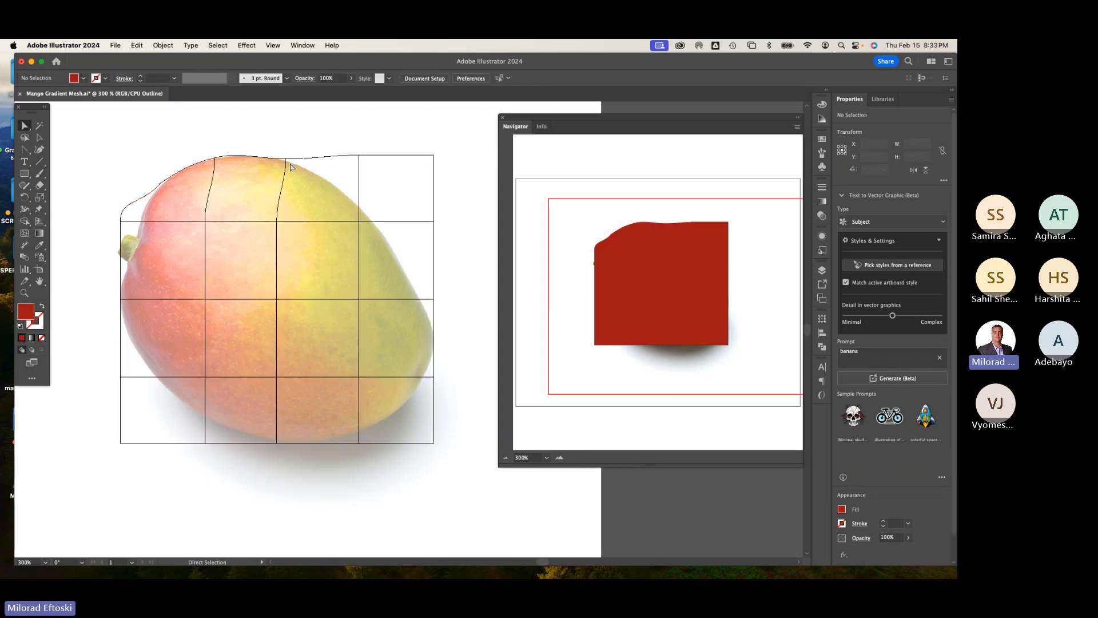
pyautogui.click(285, 159)
pyautogui.moveTo(312, 163); pyautogui.dragTo(292, 166)
# Step: Move the upper-right corner and right-edge mesh points inward onto the mango's right-side outline
pyautogui.moveTo(361, 162); pyautogui.dragTo(331, 184)
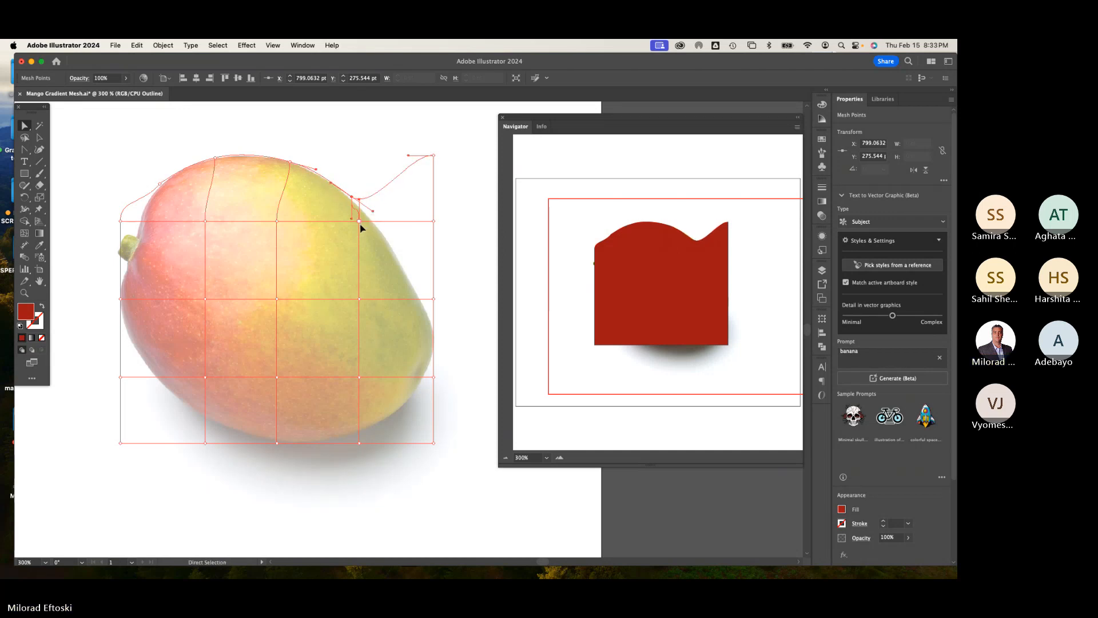
pyautogui.moveTo(360, 226); pyautogui.dragTo(352, 251)
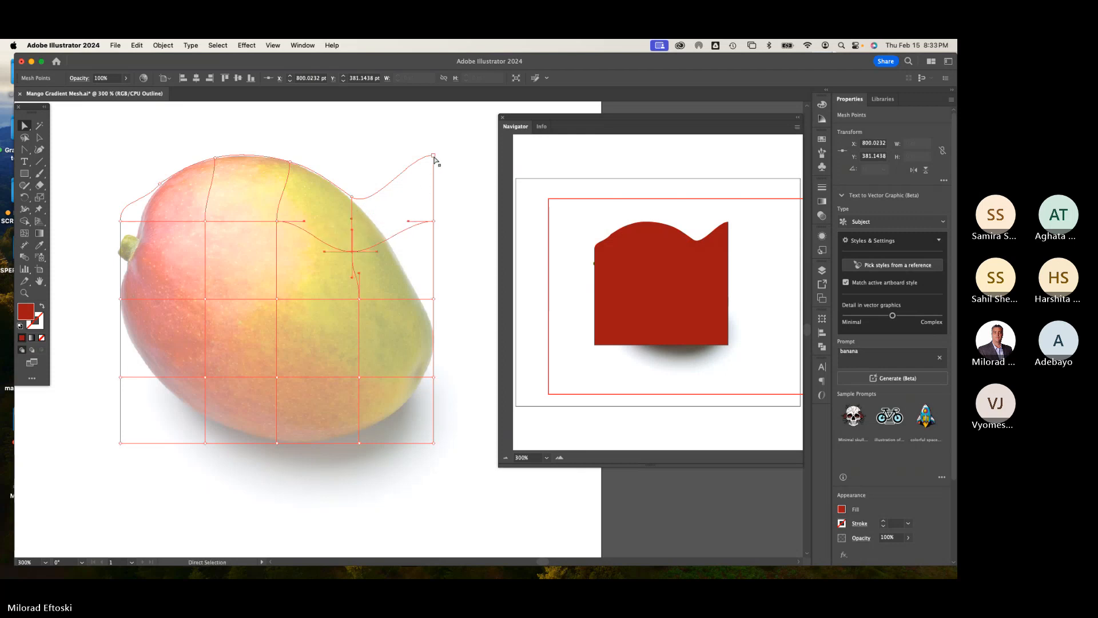
pyautogui.moveTo(435, 159); pyautogui.dragTo(388, 247)
pyautogui.moveTo(407, 286)
pyautogui.mouseDown()
pyautogui.moveTo(421, 281)
pyautogui.moveTo(418, 240)
pyautogui.moveTo(397, 224)
pyautogui.moveTo(415, 290)
pyautogui.mouseUp()
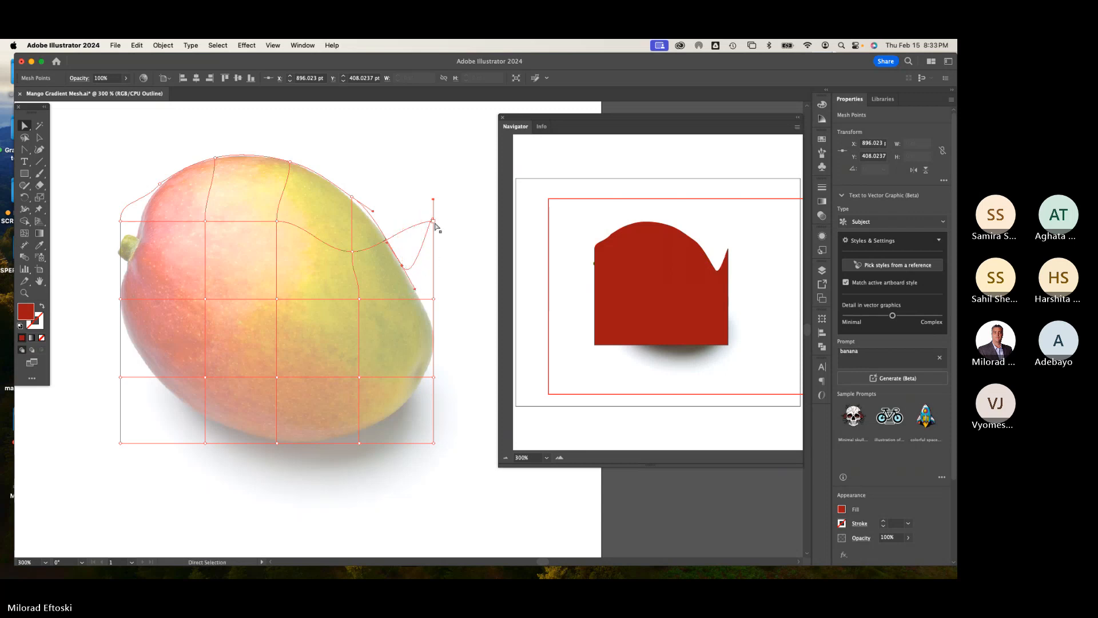
pyautogui.moveTo(436, 226); pyautogui.dragTo(435, 339)
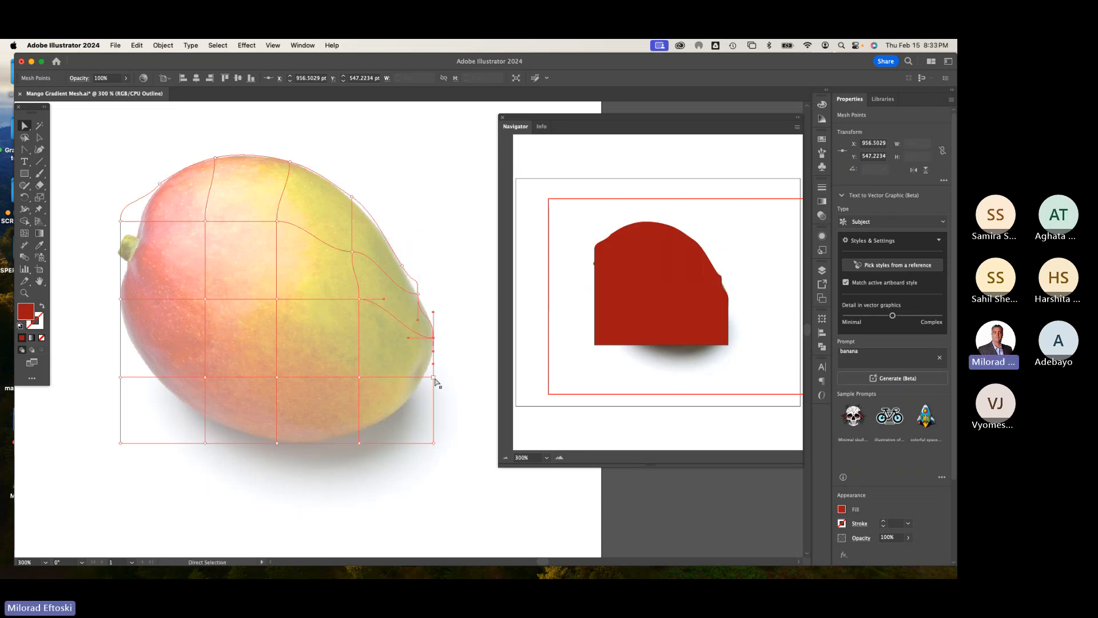
# Step: Drag the lower-right corner and nearby right-edge points onto the mango's lower-right outline, refining their handles
pyautogui.moveTo(434, 378); pyautogui.dragTo(416, 390)
pyautogui.moveTo(435, 445); pyautogui.dragTo(385, 420)
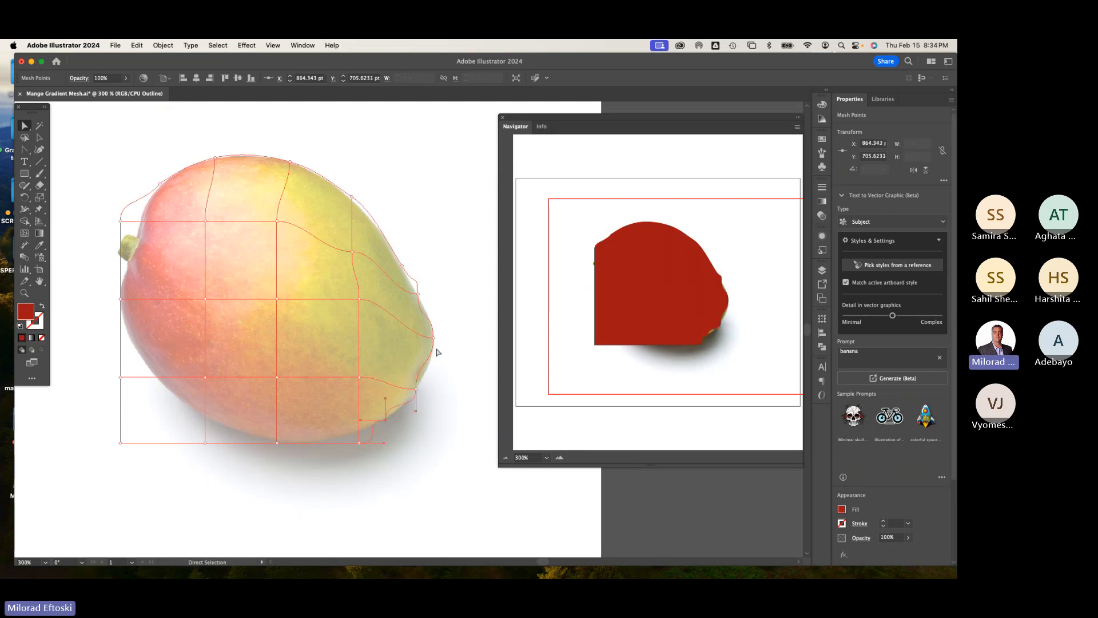
pyautogui.click(416, 390)
pyautogui.moveTo(417, 389)
pyautogui.mouseDown()
pyautogui.moveTo(422, 380)
pyautogui.moveTo(421, 389)
pyautogui.mouseUp()
pyautogui.click(418, 294)
pyautogui.moveTo(419, 322); pyautogui.dragTo(413, 289)
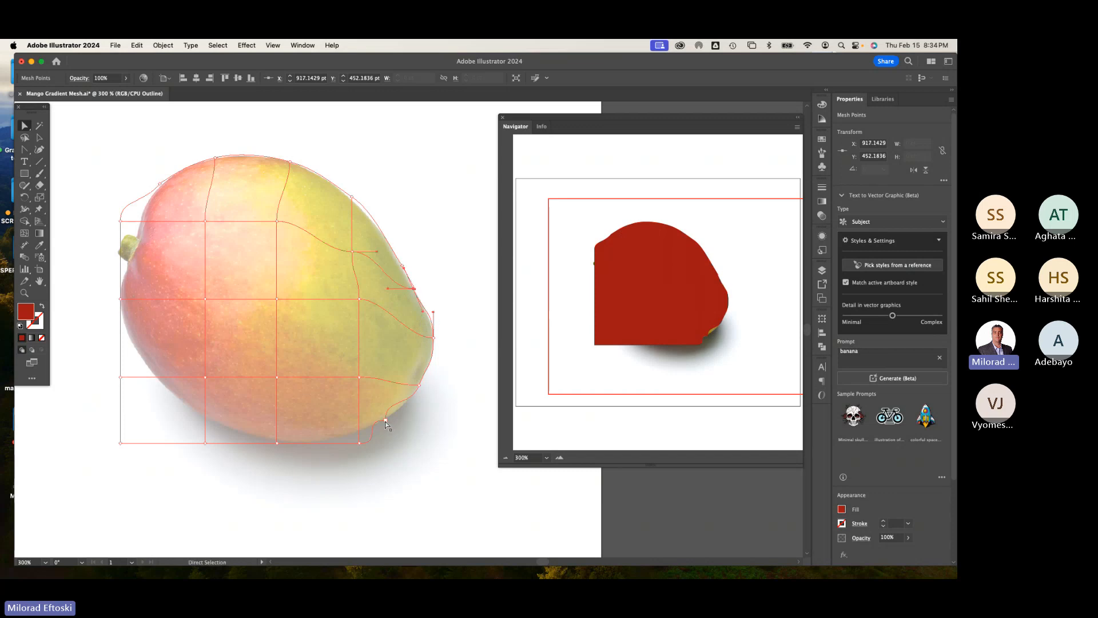
# Step: Drag the bottom-edge mesh points and their handles onto the mango's lower outline
pyautogui.click(385, 422)
pyautogui.moveTo(386, 399); pyautogui.dragTo(367, 429)
pyautogui.moveTo(277, 444); pyautogui.dragTo(224, 431)
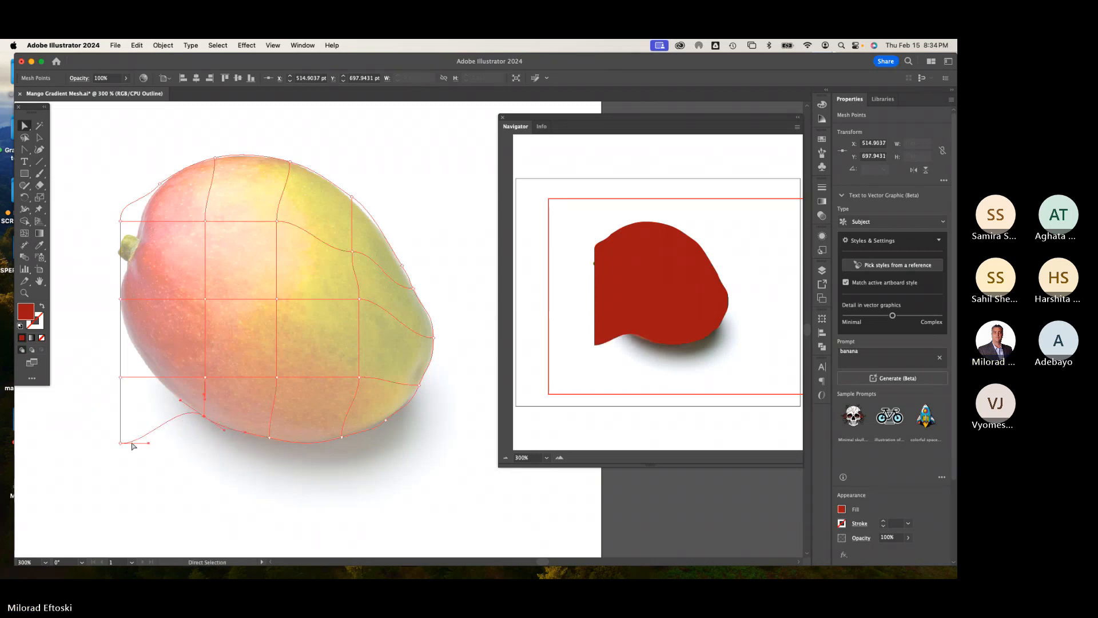
# Step: Move the lower-left corner mesh point and its handle onto the mango's lower-left contour
pyautogui.moveTo(121, 444); pyautogui.dragTo(163, 386)
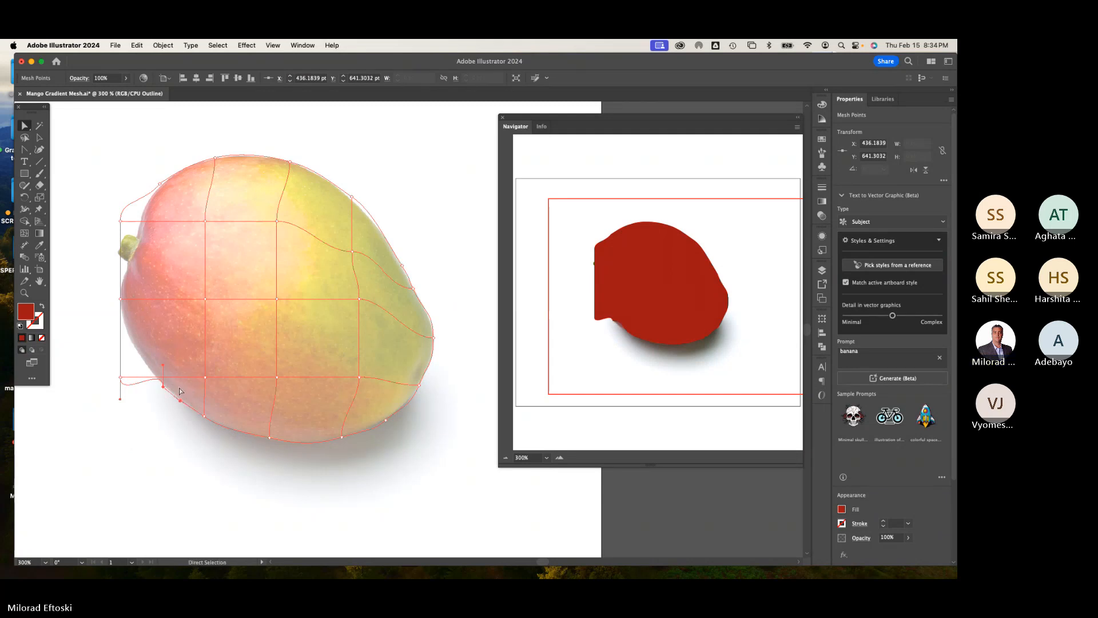
pyautogui.moveTo(159, 378); pyautogui.dragTo(144, 377)
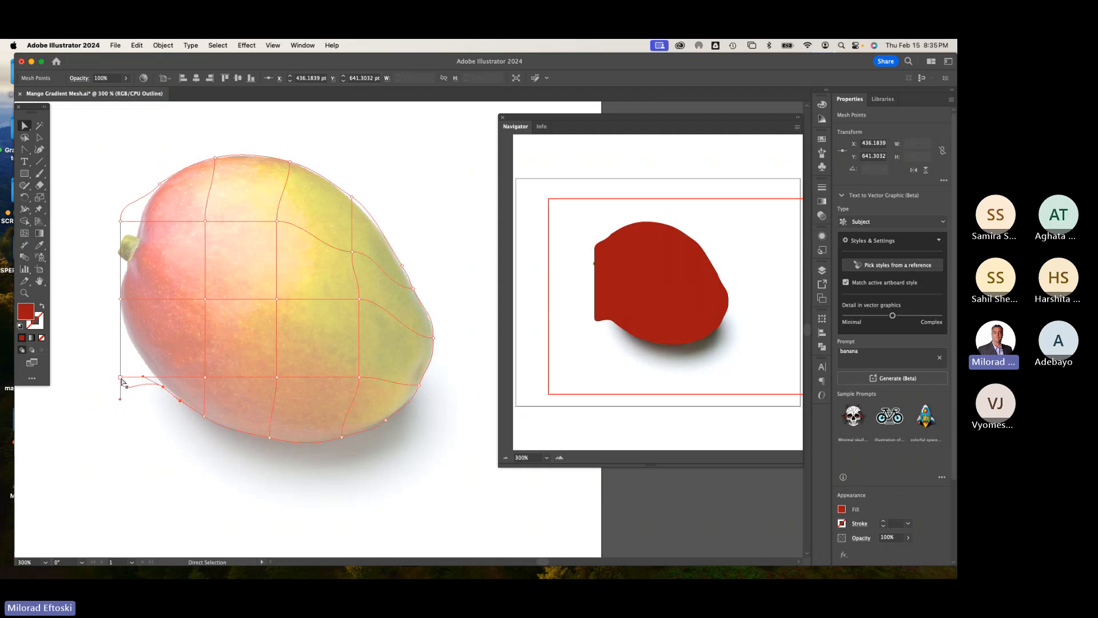
pyautogui.moveTo(122, 381)
pyautogui.mouseDown()
pyautogui.moveTo(137, 358)
pyautogui.moveTo(143, 377)
pyautogui.mouseUp()
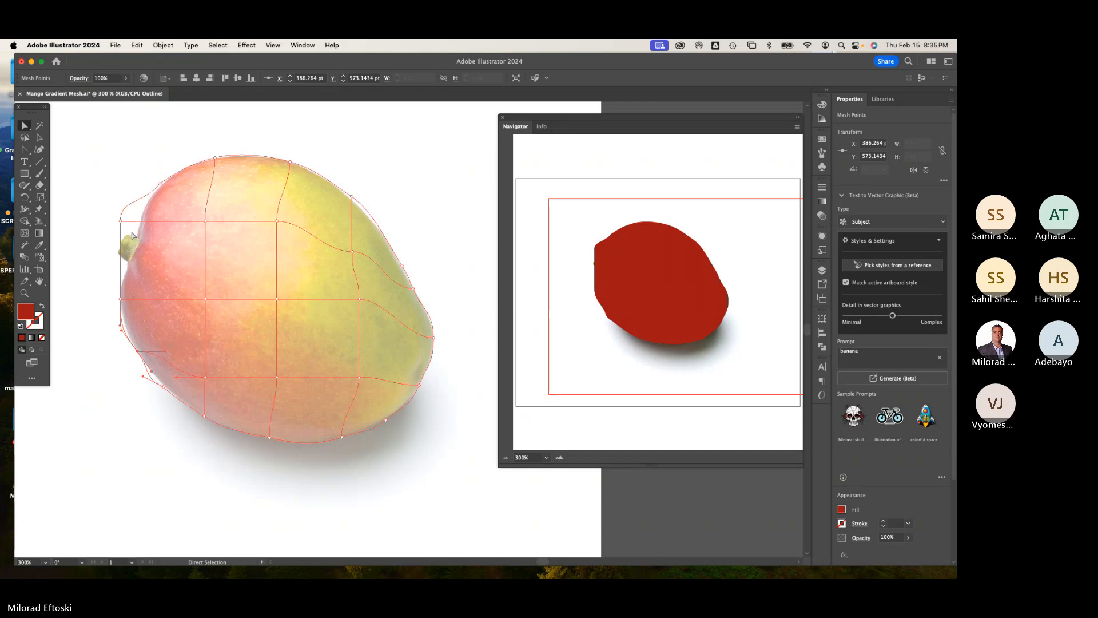
# Step: Align the left-edge mesh points with the mango's left-side outline and deselect the mesh
pyautogui.moveTo(121, 222); pyautogui.dragTo(139, 232)
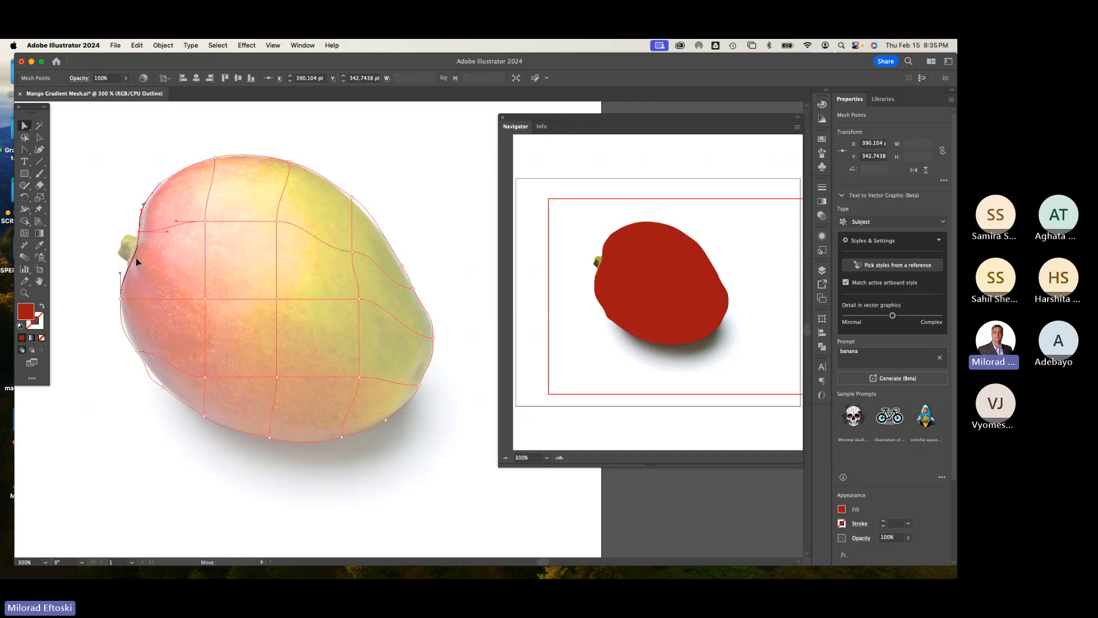
pyautogui.moveTo(139, 232); pyautogui.dragTo(137, 238)
pyautogui.click(161, 186)
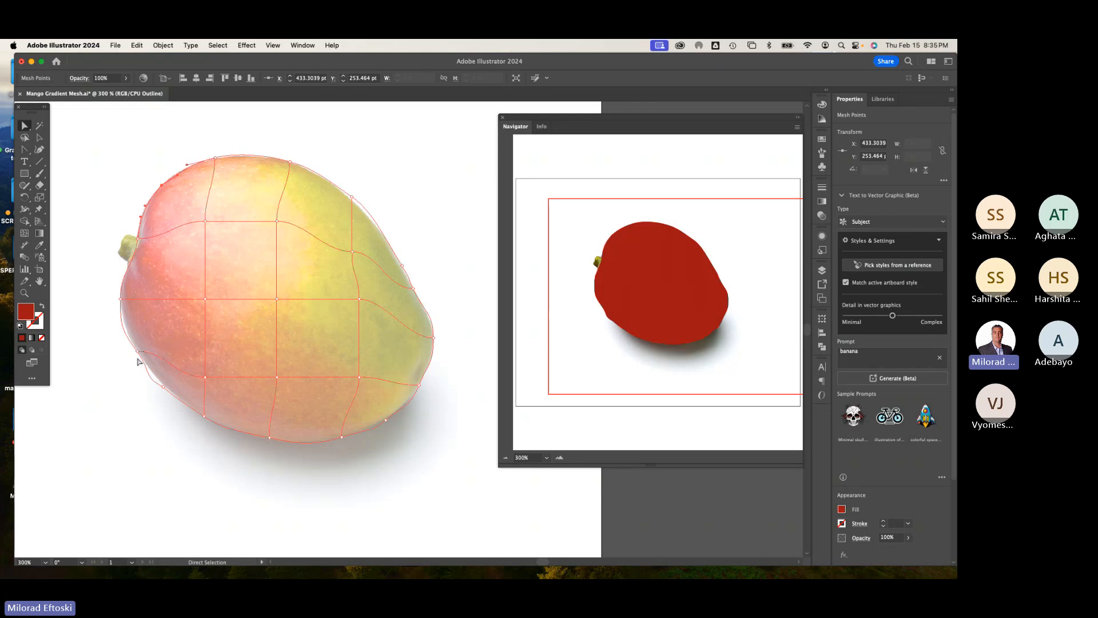
pyautogui.moveTo(137, 351); pyautogui.dragTo(160, 380)
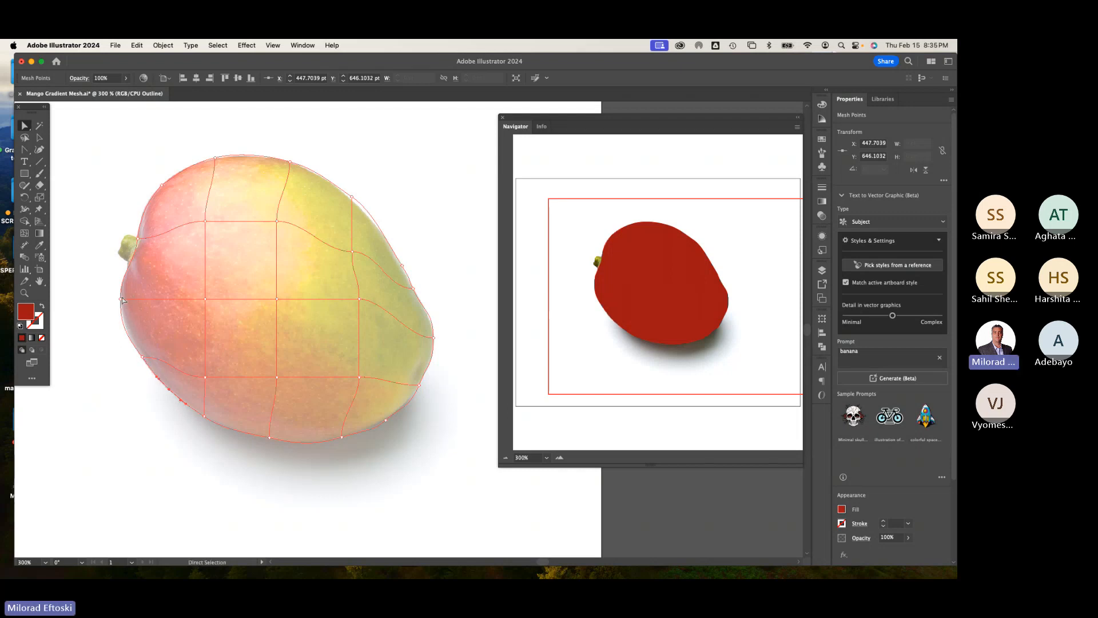
pyautogui.moveTo(122, 298); pyautogui.dragTo(122, 302)
pyautogui.click(127, 388)
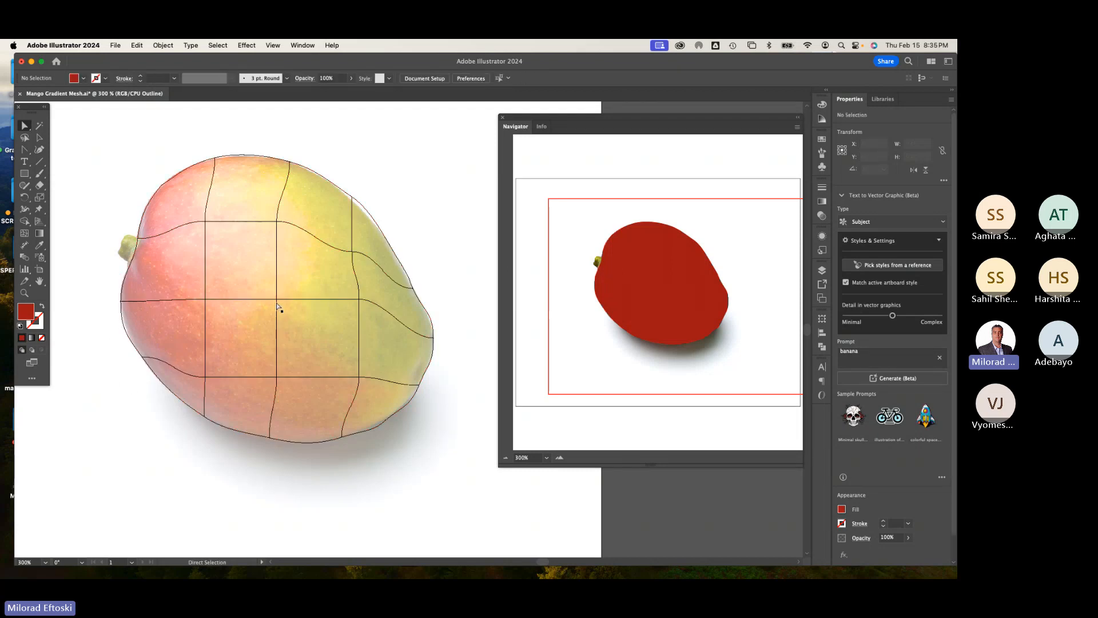
# Step: Nudge the central interior mesh points so the grid lines follow the mango's curvature
pyautogui.moveTo(278, 300); pyautogui.dragTo(277, 307)
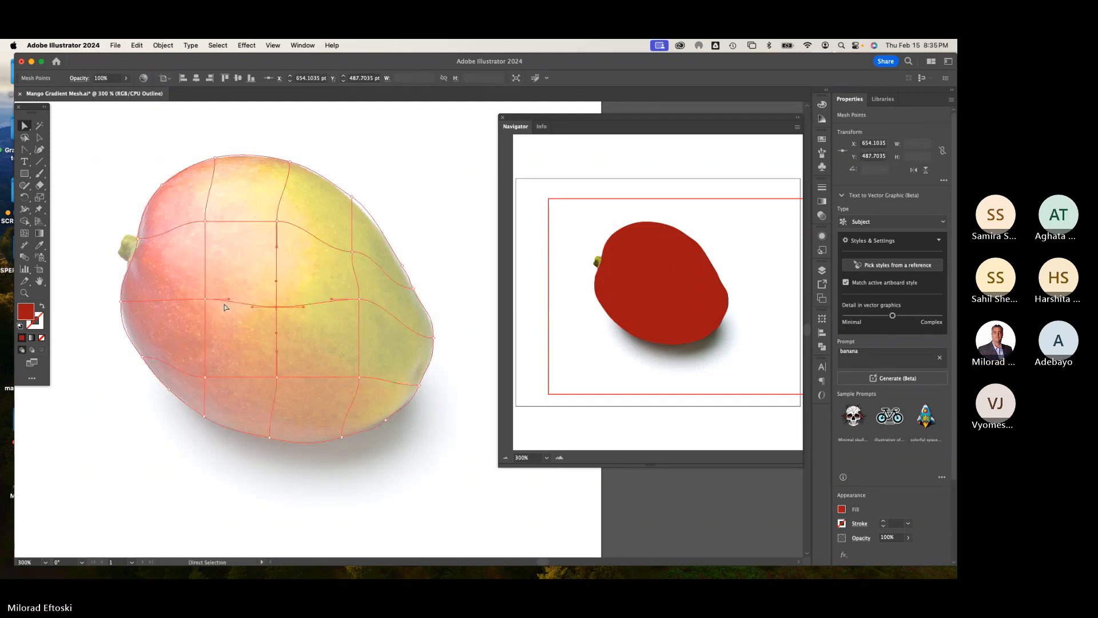
pyautogui.moveTo(204, 299); pyautogui.dragTo(205, 296)
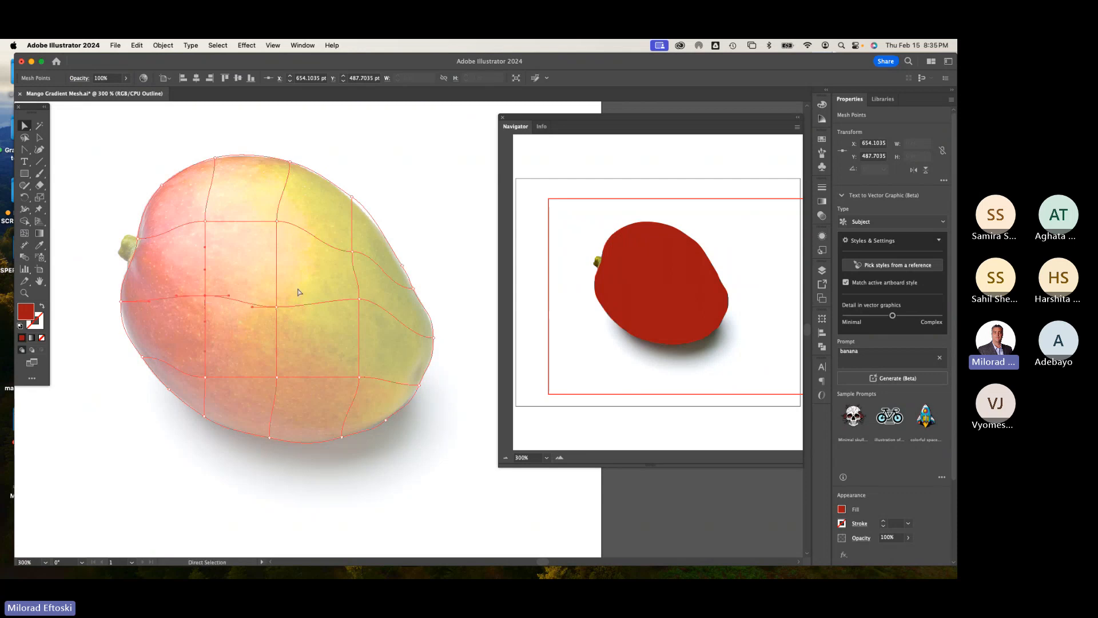
pyautogui.click(352, 250)
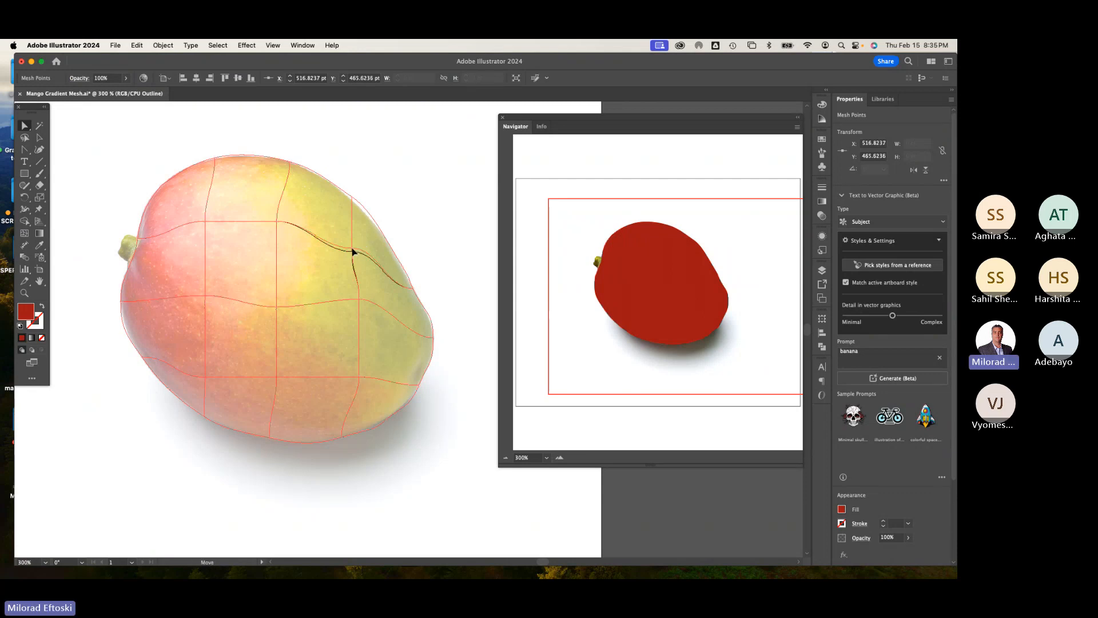
pyautogui.click(352, 201)
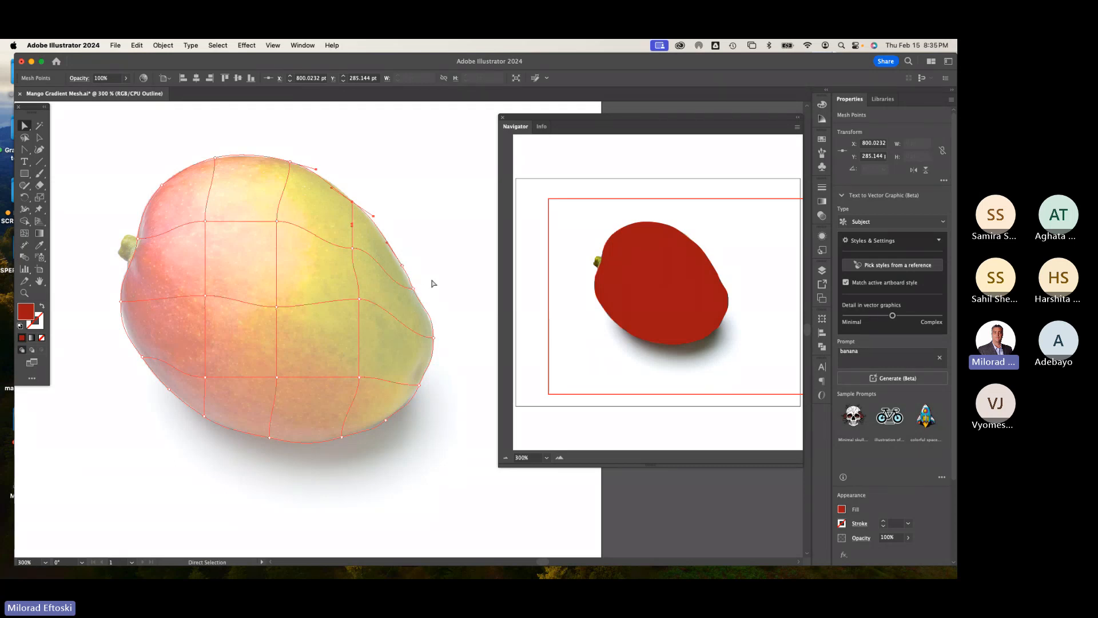
# Step: Toggle between outline and preview modes to compare the mesh shape with the photo
pyautogui.press('super+y')
pyautogui.press('super+y')
pyautogui.press('super+y')
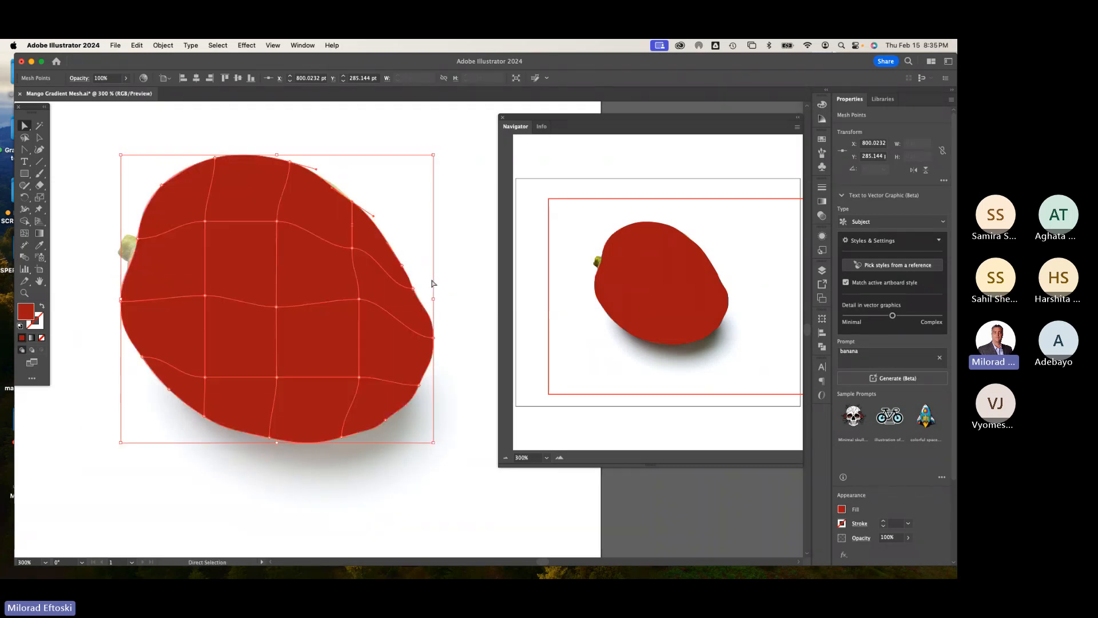
pyautogui.press('super+y')
pyautogui.press('super+y')
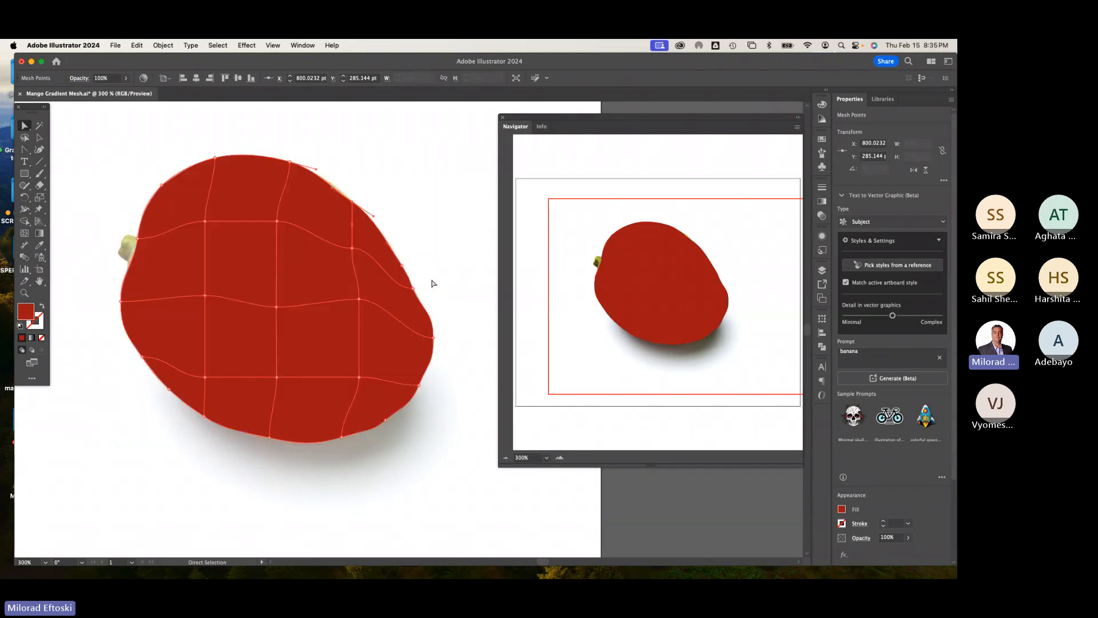
pyautogui.press('super+y')
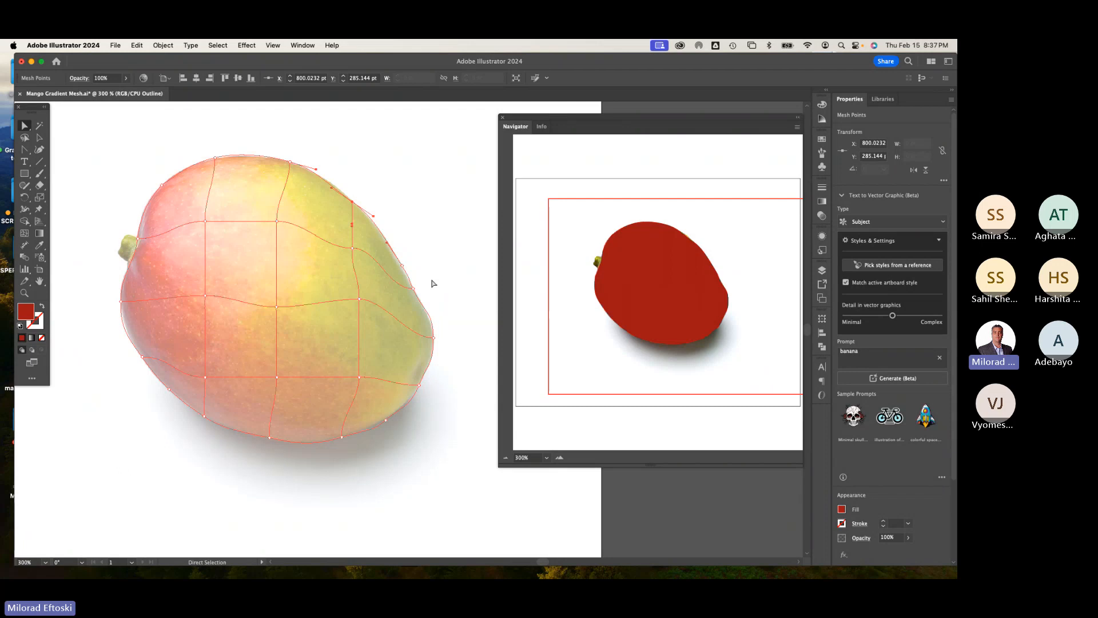
# Step: With Direct Selection, move a top-edge mesh point rightward along the mango's top contour
pyautogui.click(39, 138)
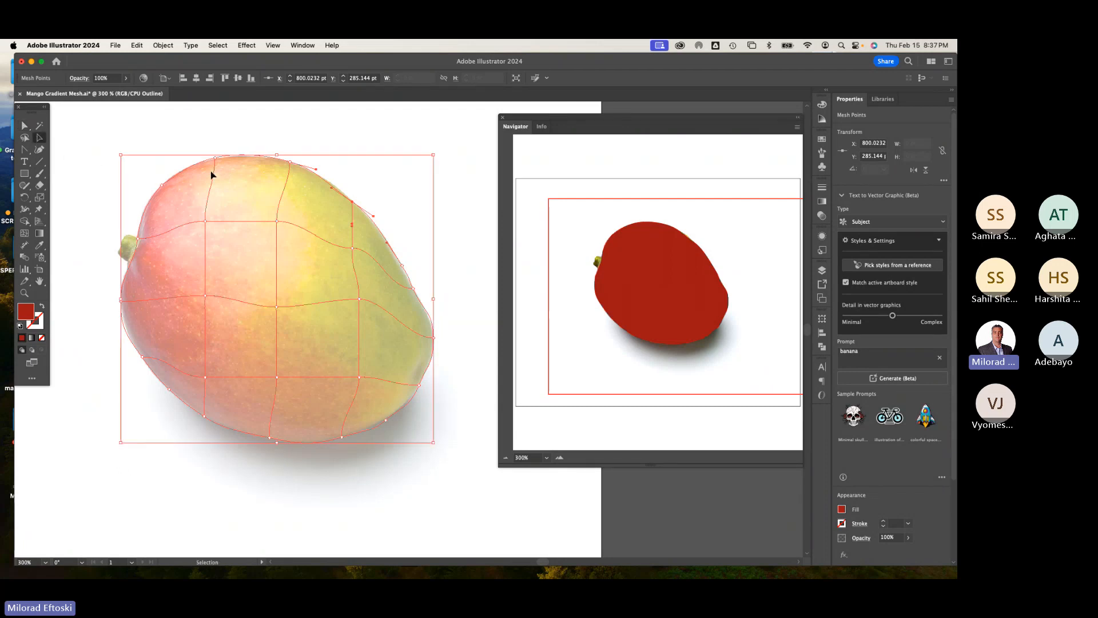
pyautogui.click(225, 143)
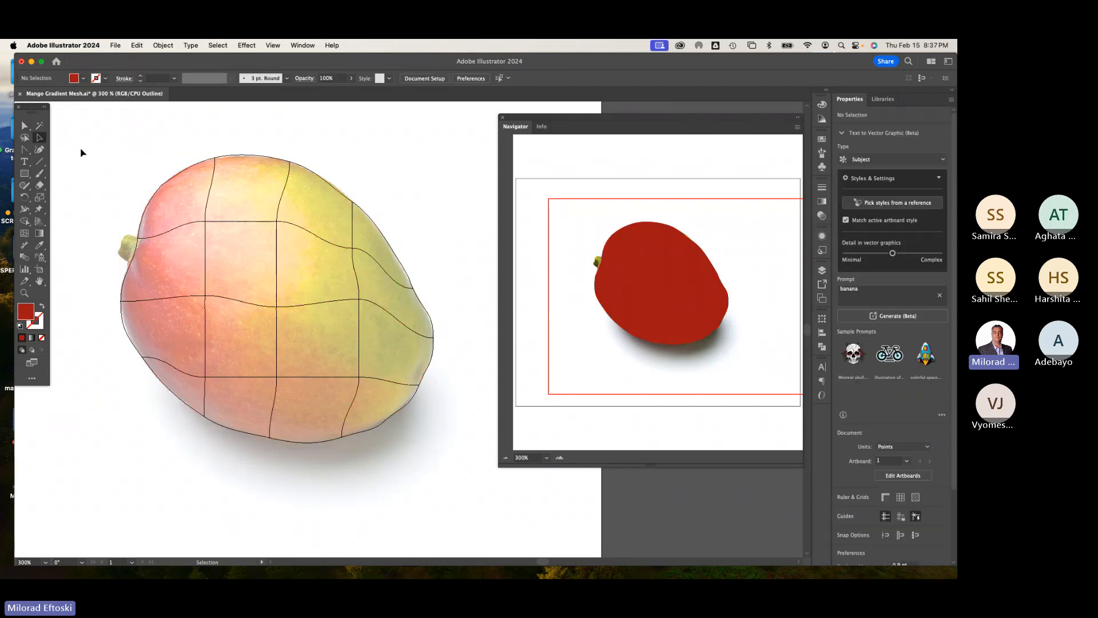
pyautogui.click(23, 127)
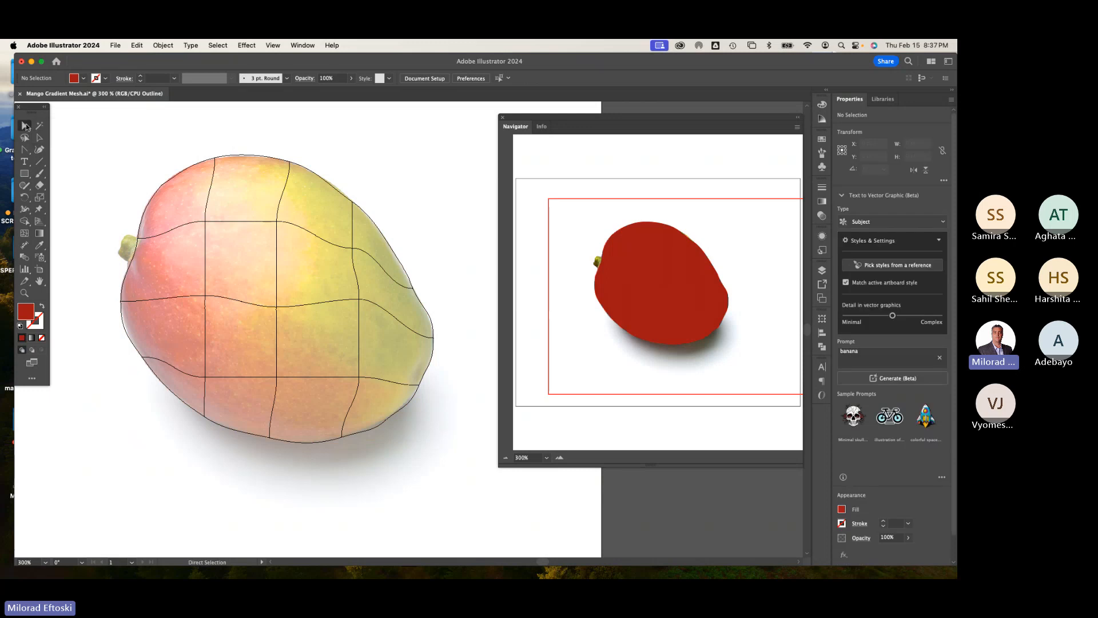
pyautogui.click(214, 159)
pyautogui.moveTo(215, 159); pyautogui.dragTo(239, 157)
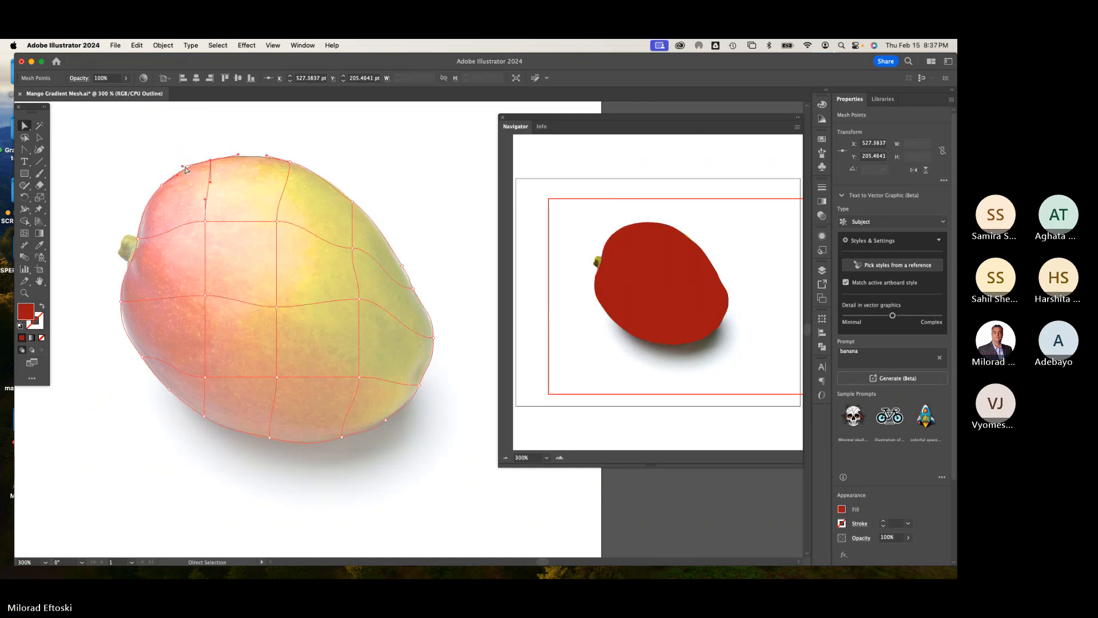
# Step: Refine the top-edge mesh points and handles so the edge hugs the mango's upper contour
pyautogui.scroll(5, 239, 158)
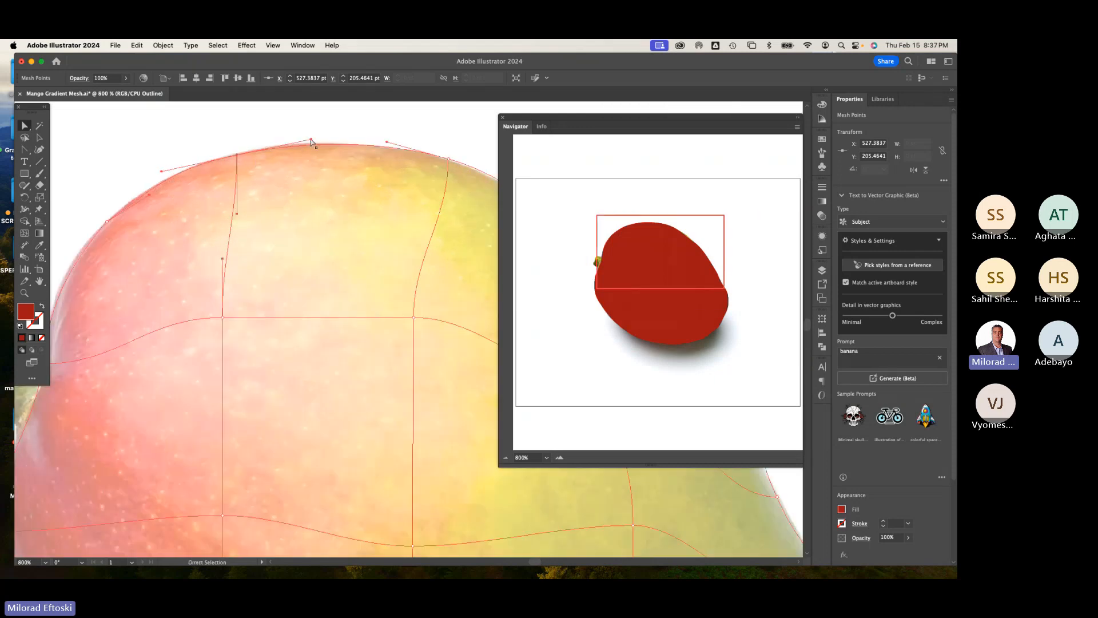
pyautogui.moveTo(311, 140)
pyautogui.mouseDown()
pyautogui.moveTo(314, 150)
pyautogui.moveTo(314, 139)
pyautogui.mouseUp()
pyautogui.moveTo(237, 158)
pyautogui.mouseDown()
pyautogui.moveTo(236, 138)
pyautogui.moveTo(238, 155)
pyautogui.mouseUp()
pyautogui.moveTo(318, 175); pyautogui.dragTo(230, 153)
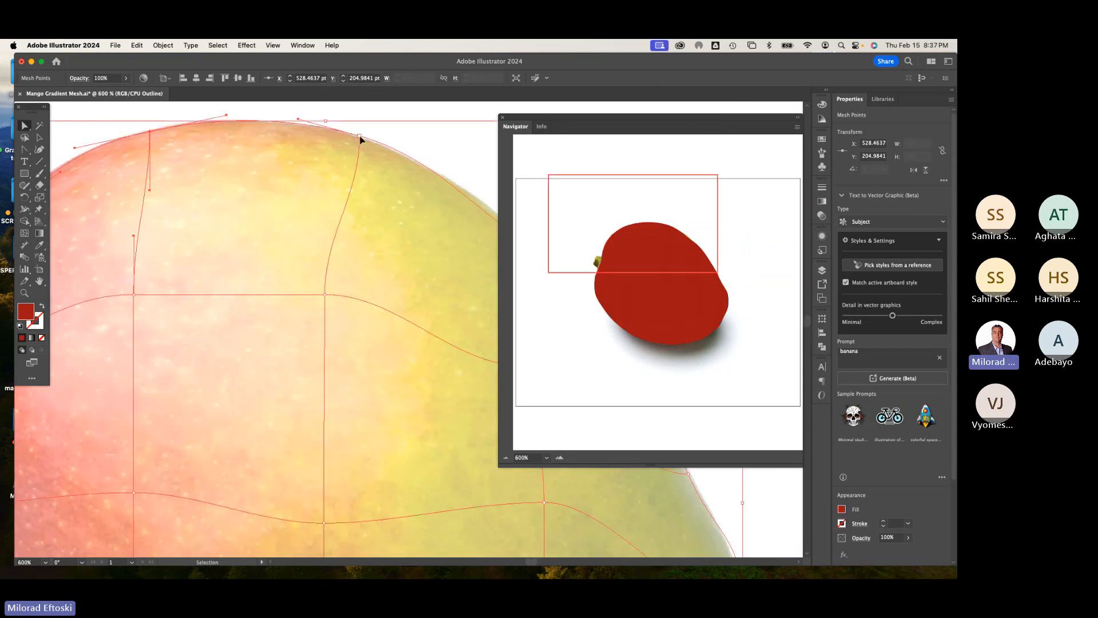
pyautogui.press('super+minus')
pyautogui.moveTo(375, 375); pyautogui.dragTo(213, 223)
pyautogui.press('super+minus')
pyautogui.moveTo(409, 415); pyautogui.dragTo(229, 283)
pyautogui.click(422, 197)
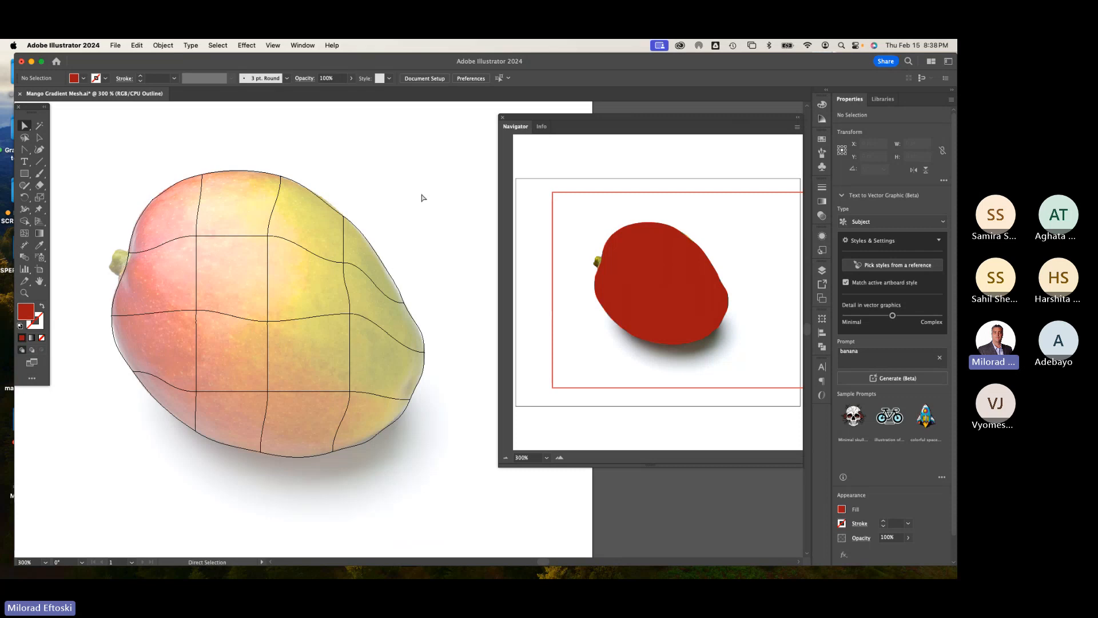
# Step: Nudge the right-column interior mesh points down slightly to follow the fruit's shape
pyautogui.click(350, 316)
pyautogui.moveTo(350, 316); pyautogui.dragTo(350, 328)
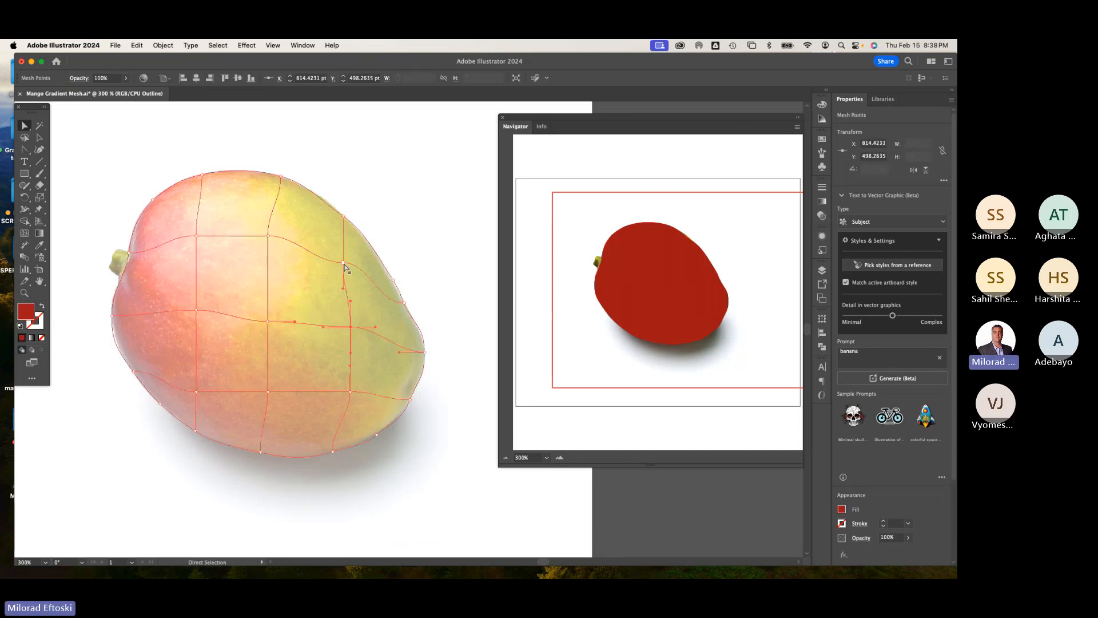
pyautogui.click(350, 267)
pyautogui.moveTo(350, 266); pyautogui.dragTo(350, 267)
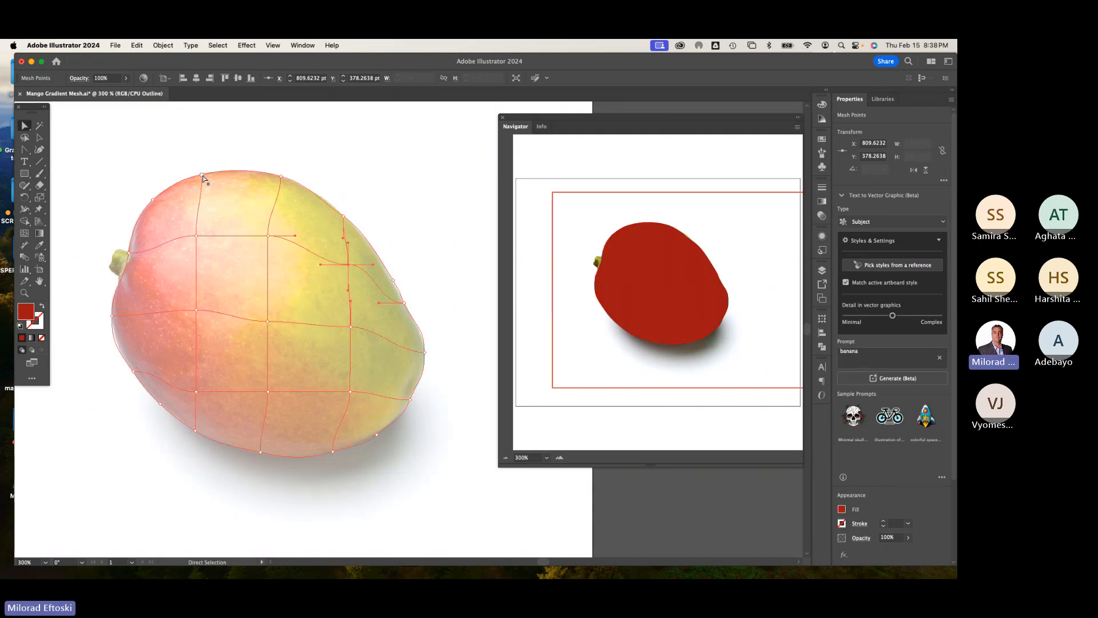
pyautogui.click(265, 152)
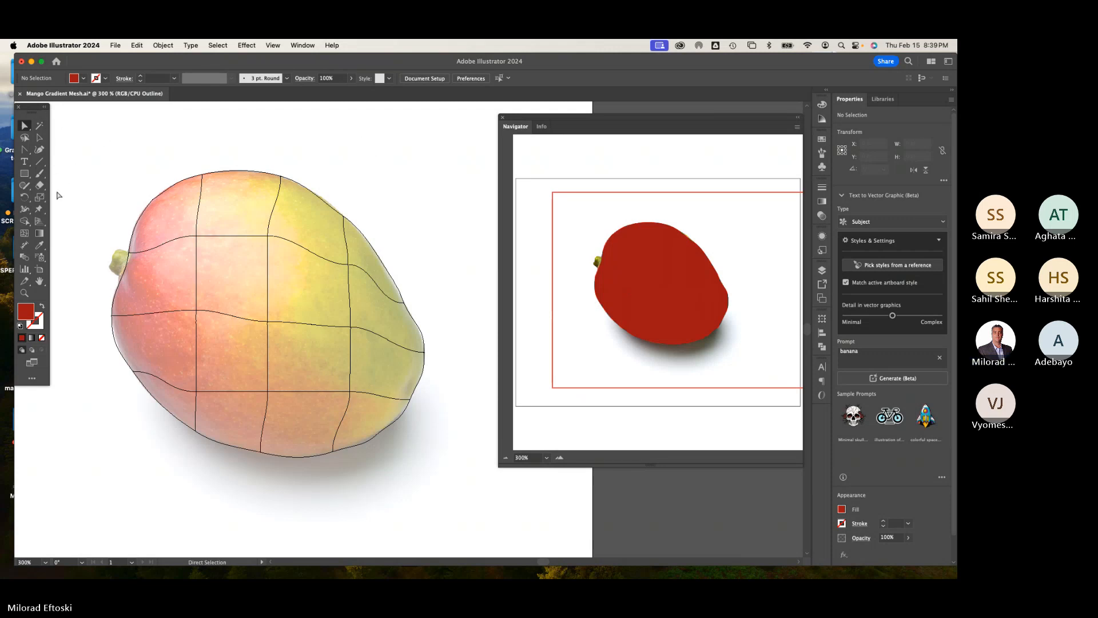
pyautogui.click(41, 247)
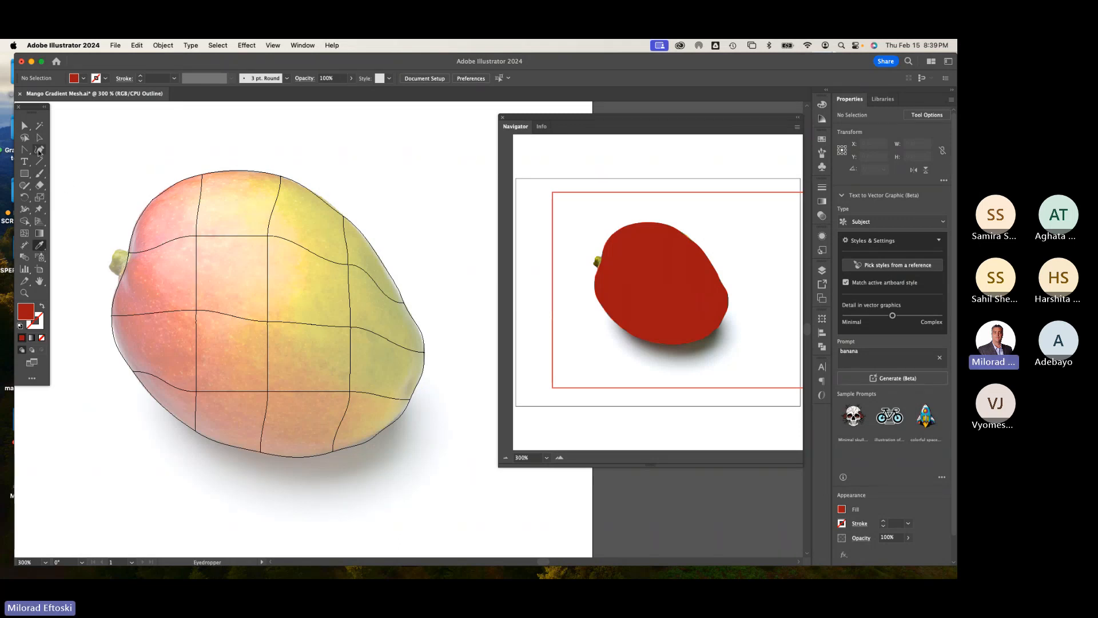
pyautogui.click(25, 127)
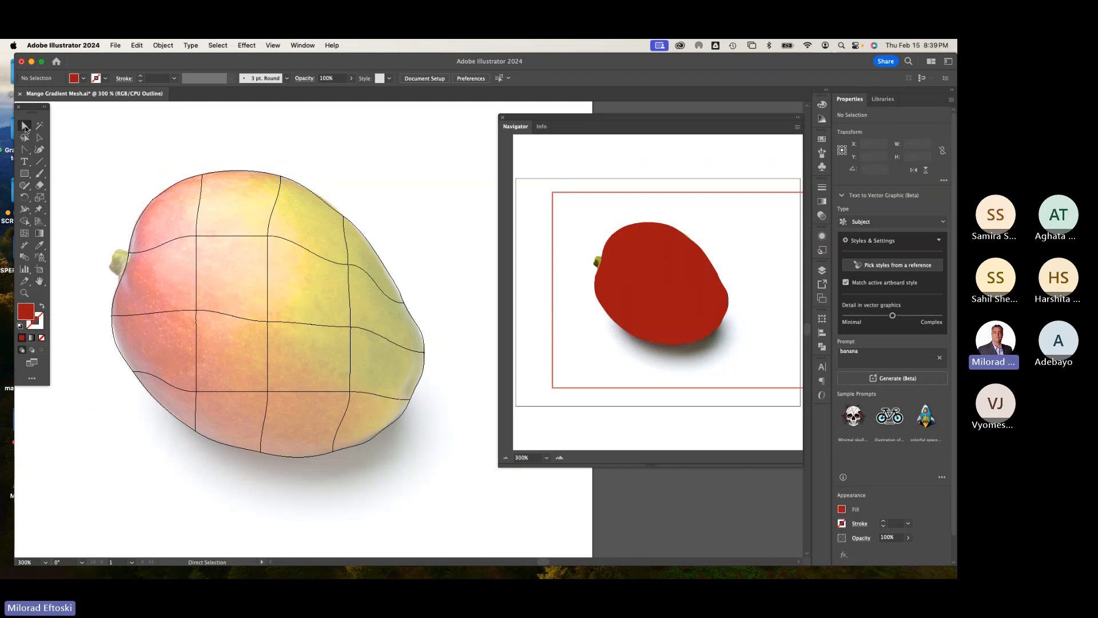
pyautogui.click(41, 246)
pyautogui.click(25, 126)
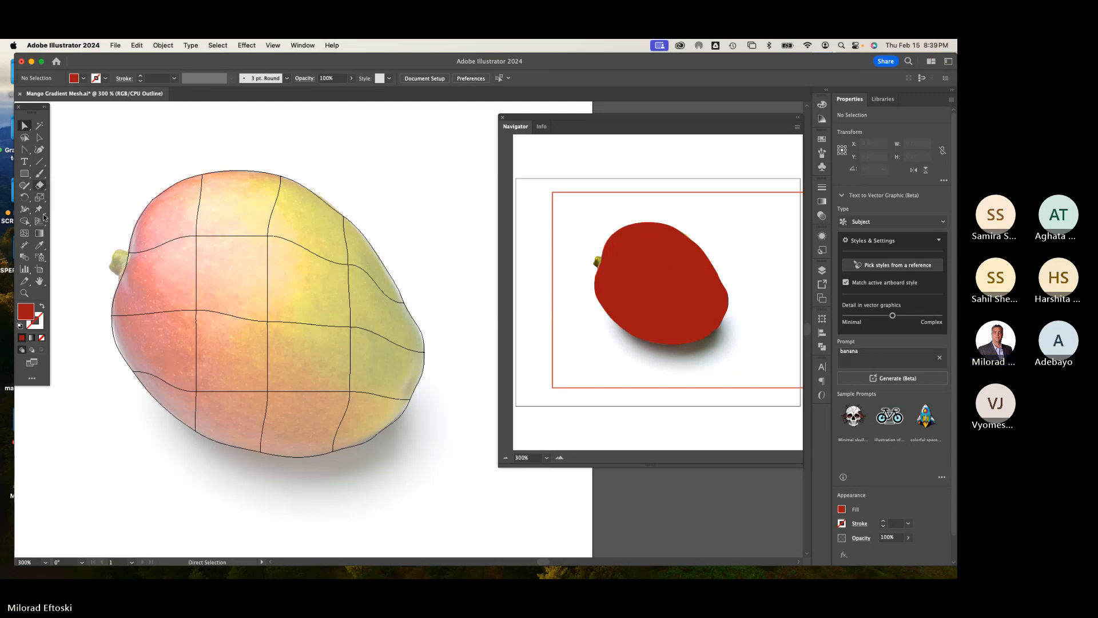
pyautogui.click(41, 248)
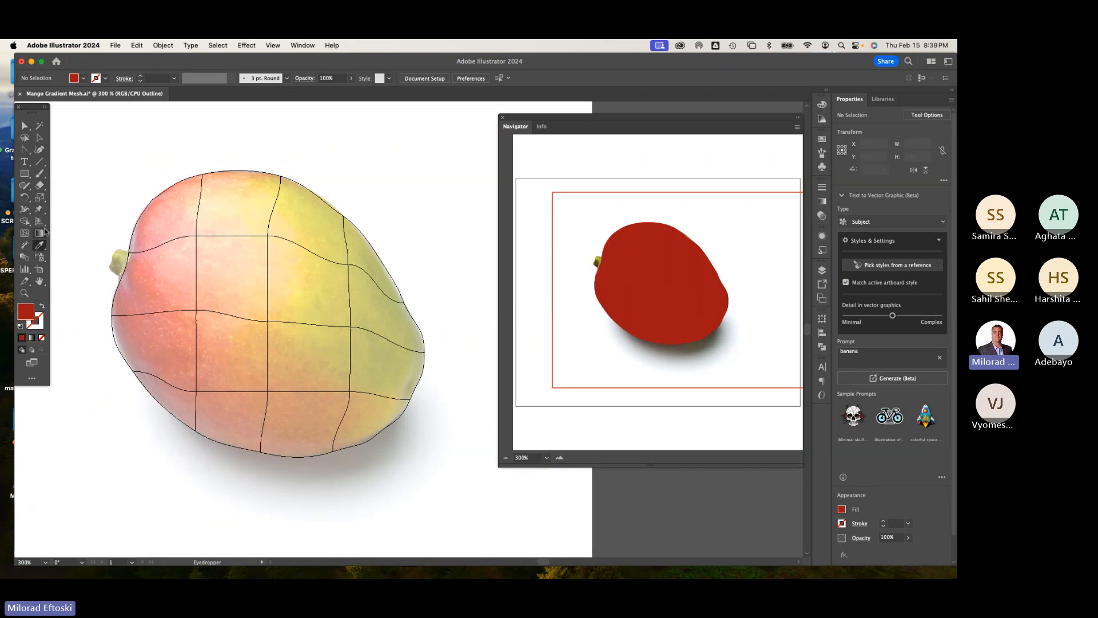
pyautogui.click(24, 127)
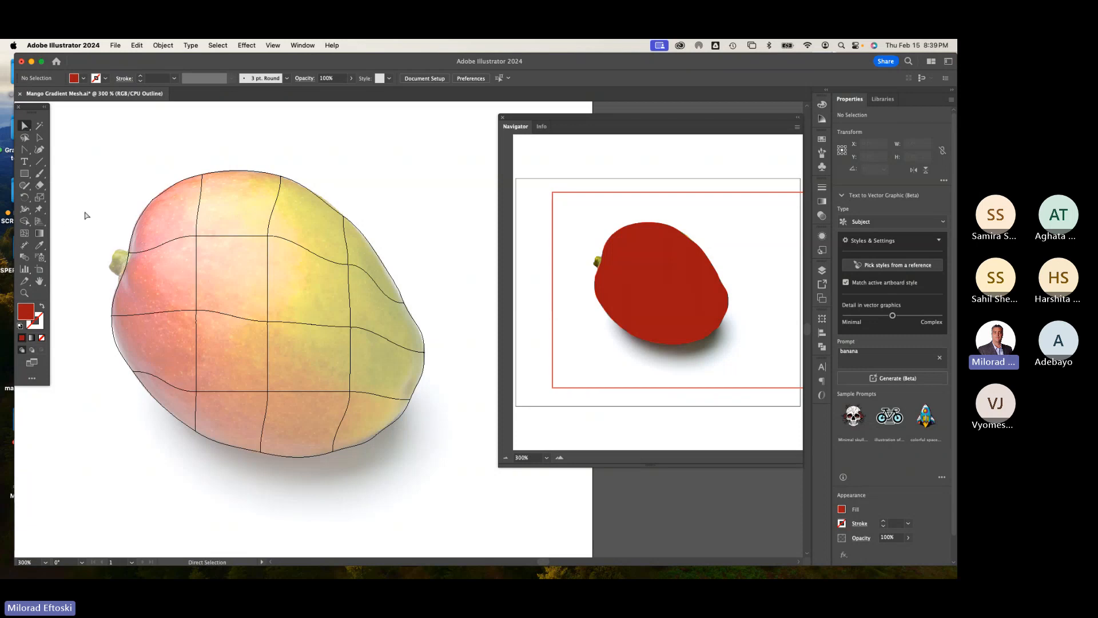
pyautogui.click(39, 245)
pyautogui.click(25, 126)
pyautogui.click(42, 247)
pyautogui.press('super')
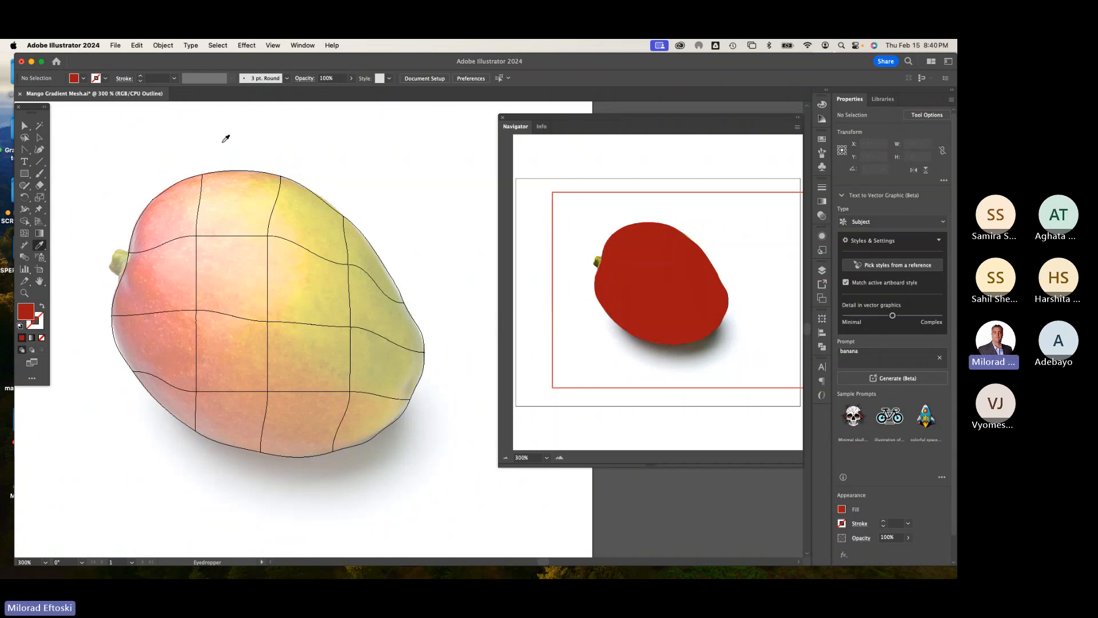
# Step: Select the top-left edge mesh point and sample the photo's colour beneath it with the Eyedropper
pyautogui.press('super')
pyautogui.keyDown('super'); pyautogui.click(203, 176); pyautogui.keyUp('super')
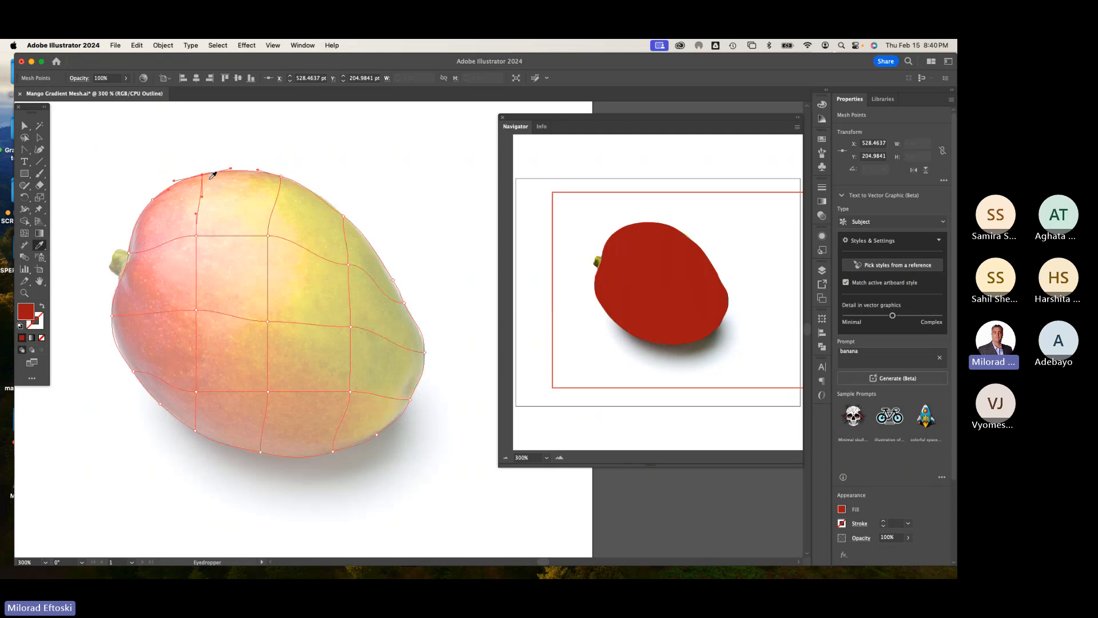
pyautogui.click(212, 175)
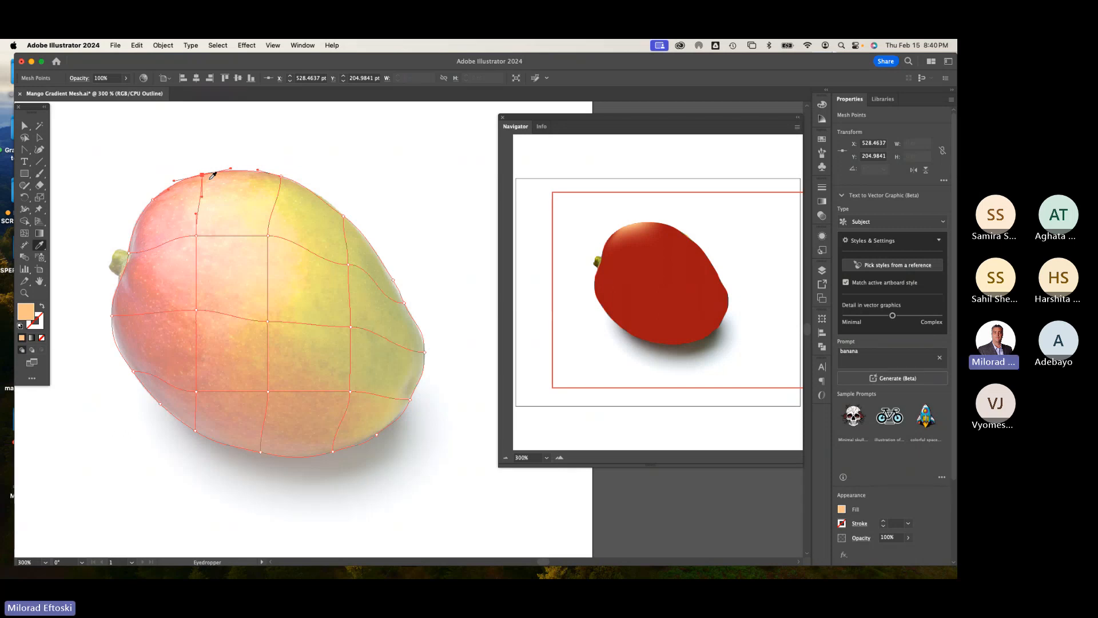
# Step: Select the next top-edge mesh point and sample the mango's colour under it with the Eyedropper
pyautogui.press('a')
pyautogui.click(281, 176)
pyautogui.press('i')
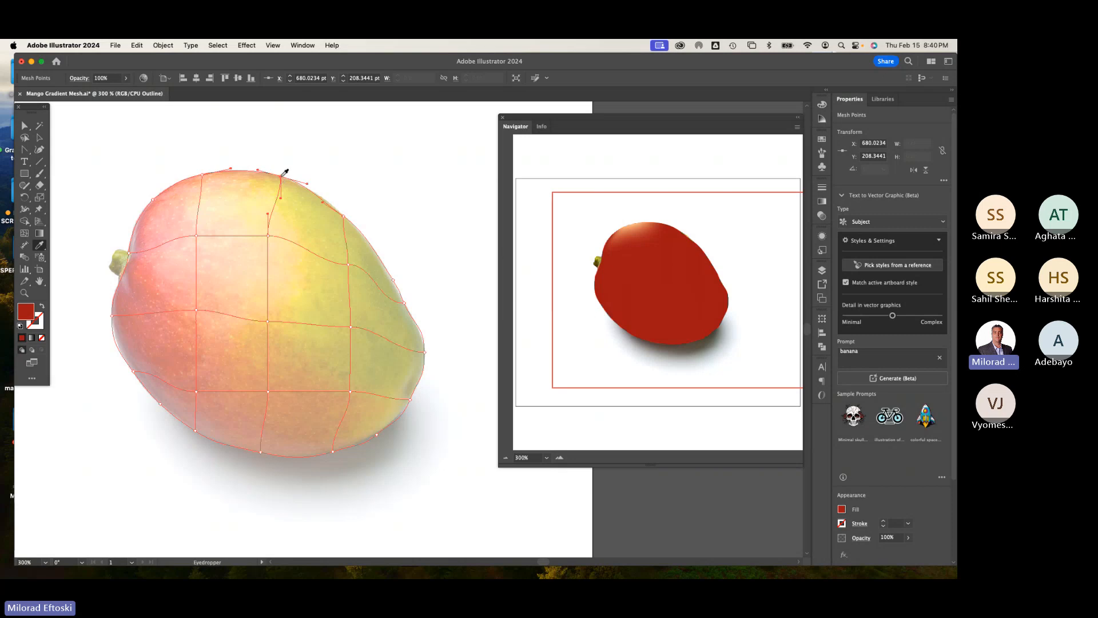
pyautogui.click(290, 182)
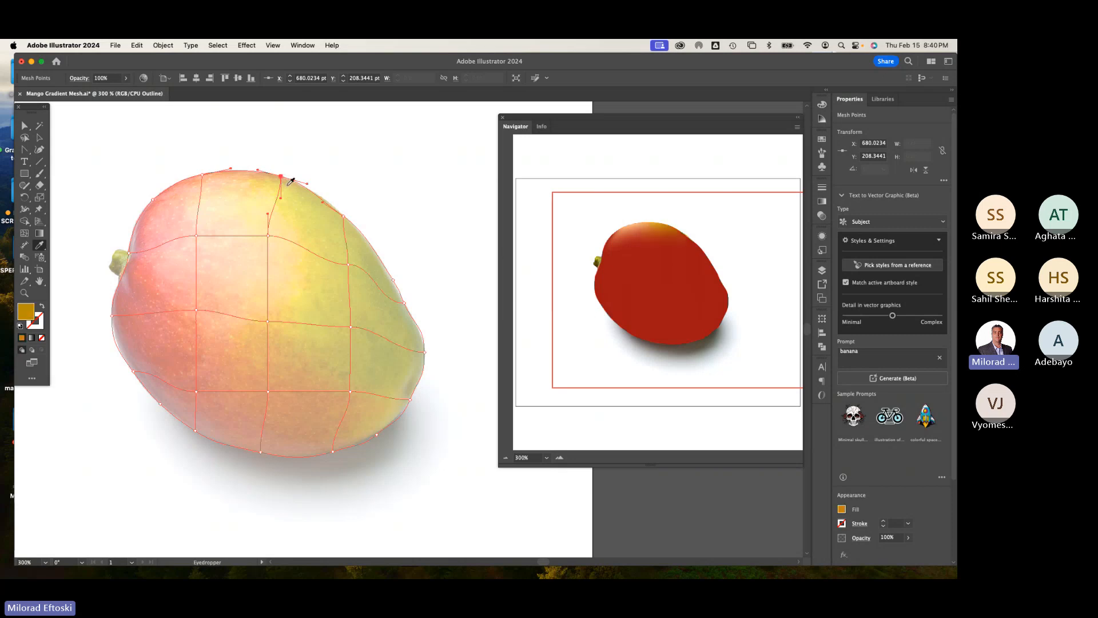
# Step: Select the next upper-right edge mesh points one by one and sample the photo's colour under each with the Eyedropper
pyautogui.press('a')
pyautogui.click(343, 217)
pyautogui.press('i')
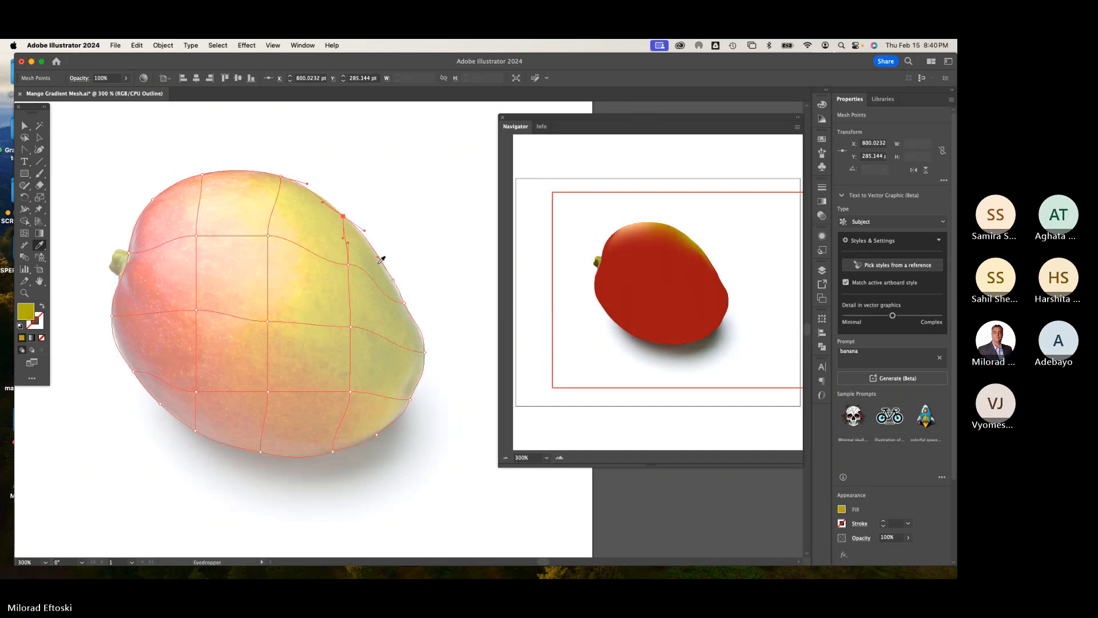
pyautogui.press('a')
pyautogui.click(393, 281)
pyautogui.press('i')
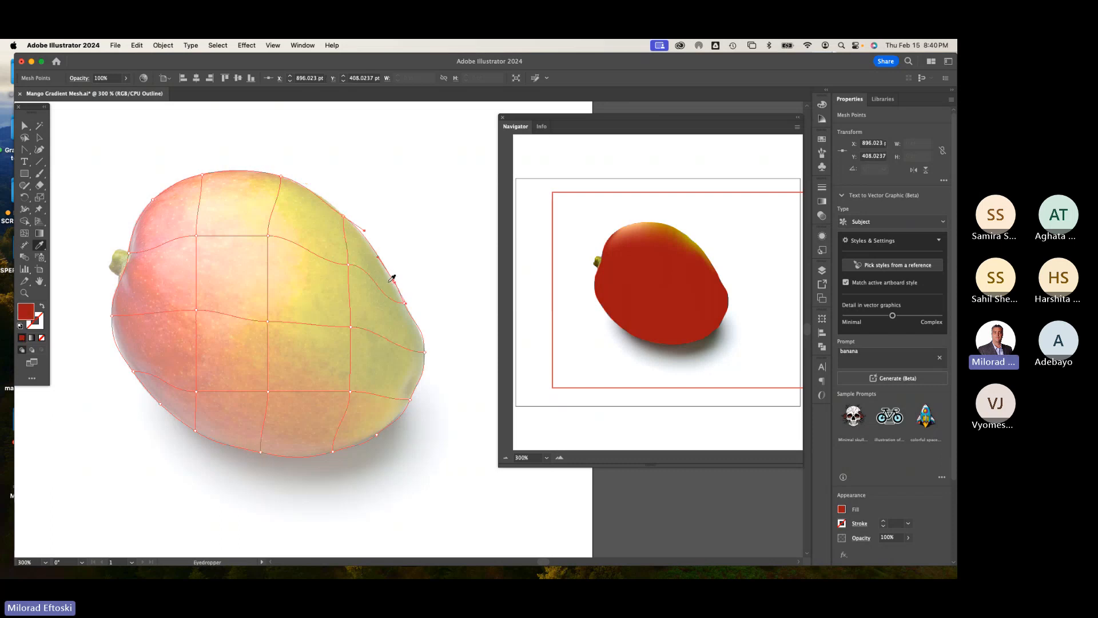
pyautogui.press('a')
pyautogui.click(405, 302)
pyautogui.press('i')
pyautogui.click(404, 314)
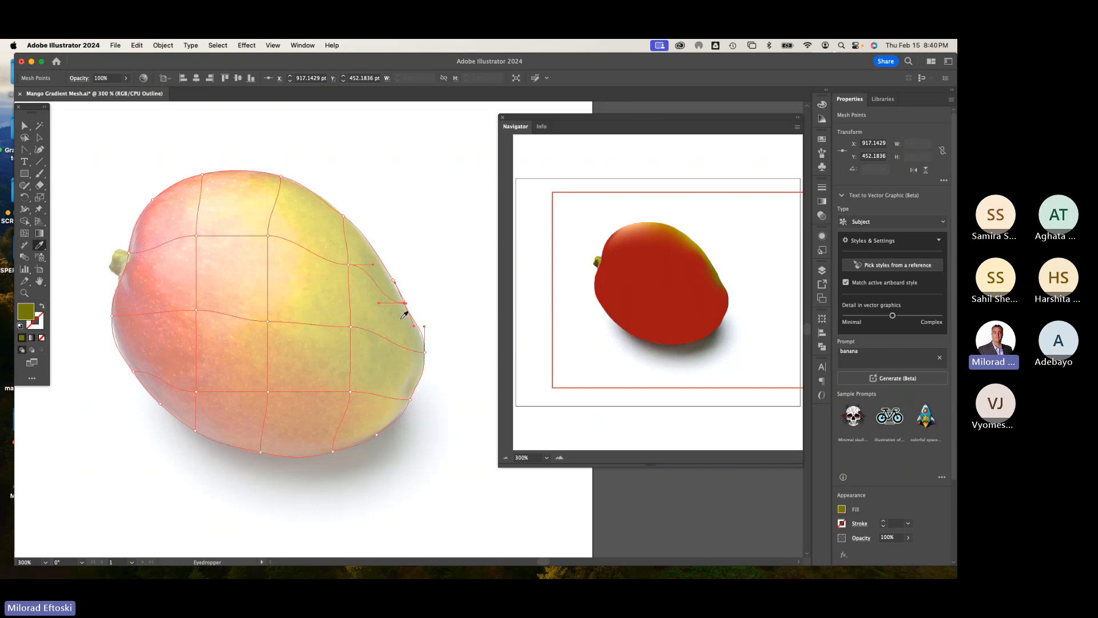
# Step: Continue down the right and lower-right edge, selecting each mesh point and sampling the mango's colour beneath it
pyautogui.press('a')
pyautogui.click(425, 352)
pyautogui.press('i')
pyautogui.click(419, 339)
pyautogui.press('a')
pyautogui.click(410, 400)
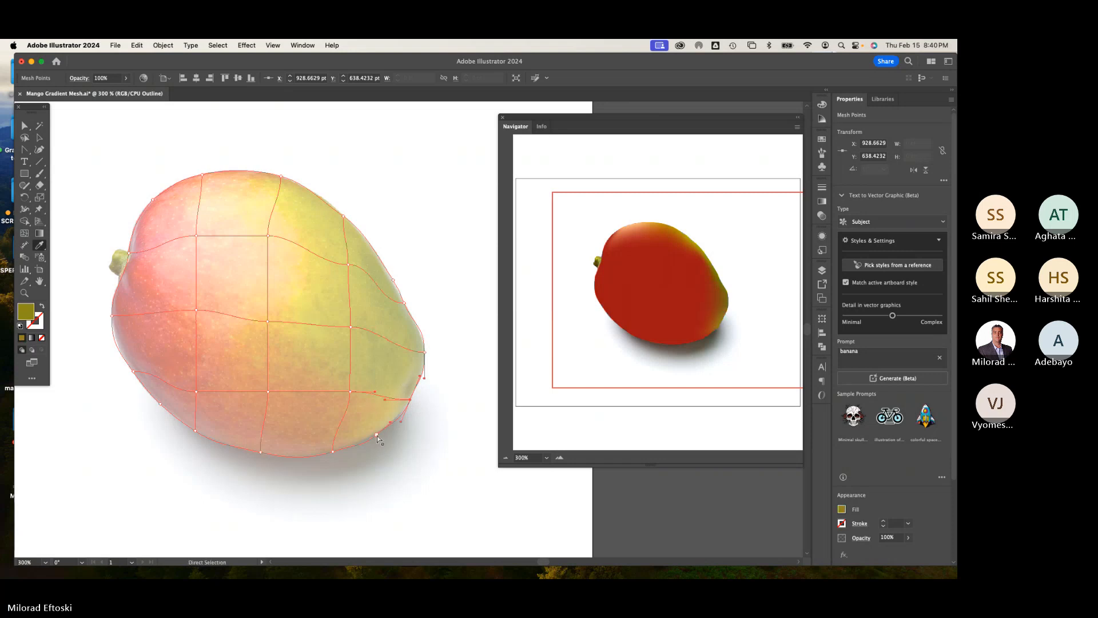
pyautogui.keyDown('super'); pyautogui.click(376, 435); pyautogui.keyUp('super')
pyautogui.click(372, 423)
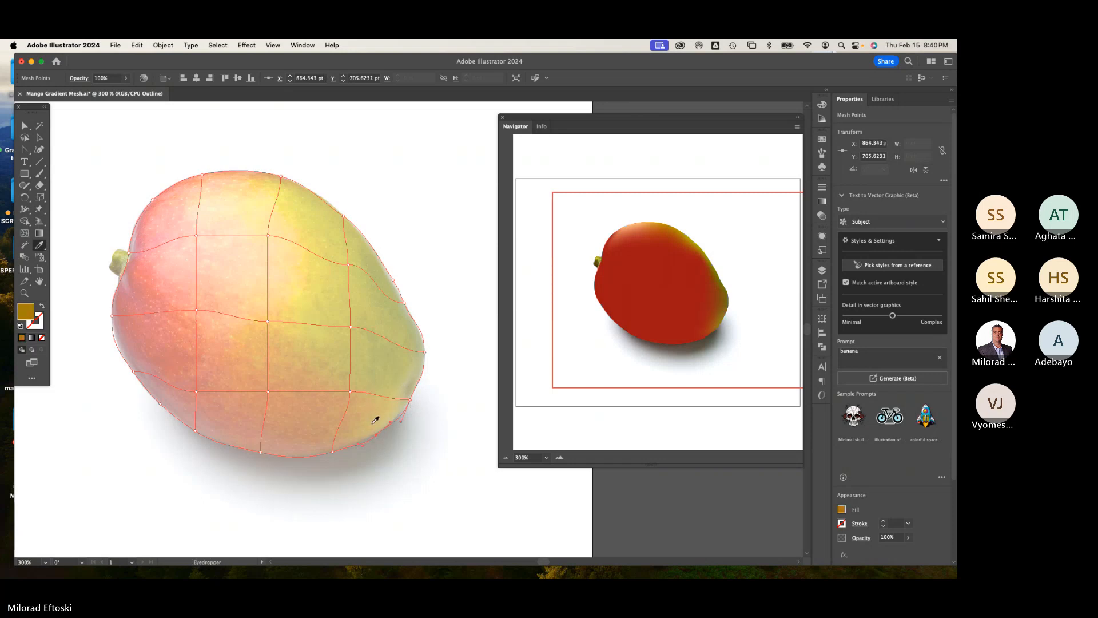
# Step: Colour the bottom edge point and the right interior column's mesh points by sampling the photo beneath each
pyautogui.keyDown('super'); pyautogui.click(333, 452); pyautogui.keyUp('super')
pyautogui.click(344, 436)
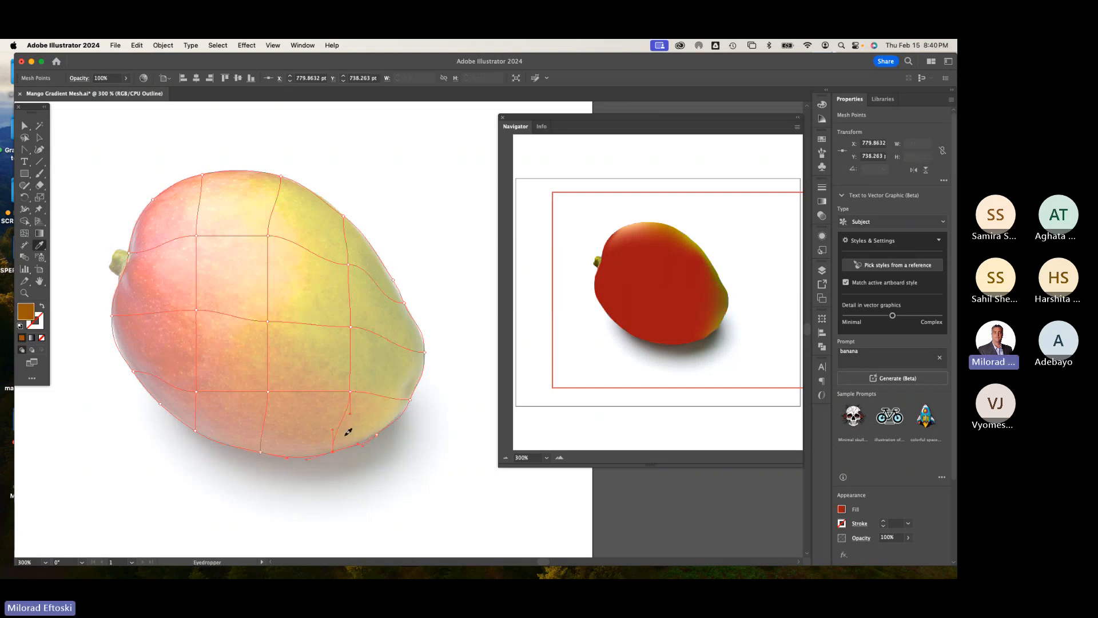
pyautogui.keyDown('super'); pyautogui.click(351, 393); pyautogui.keyUp('super')
pyautogui.click(351, 379)
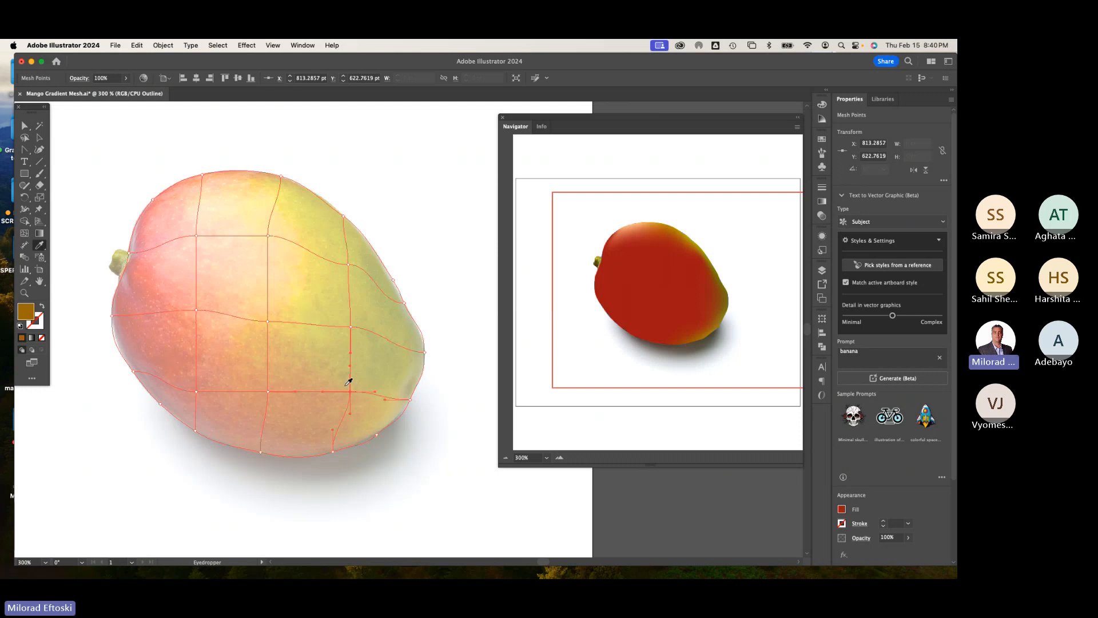
pyautogui.keyDown('super'); pyautogui.click(350, 329); pyautogui.keyUp('super')
pyautogui.click(359, 317)
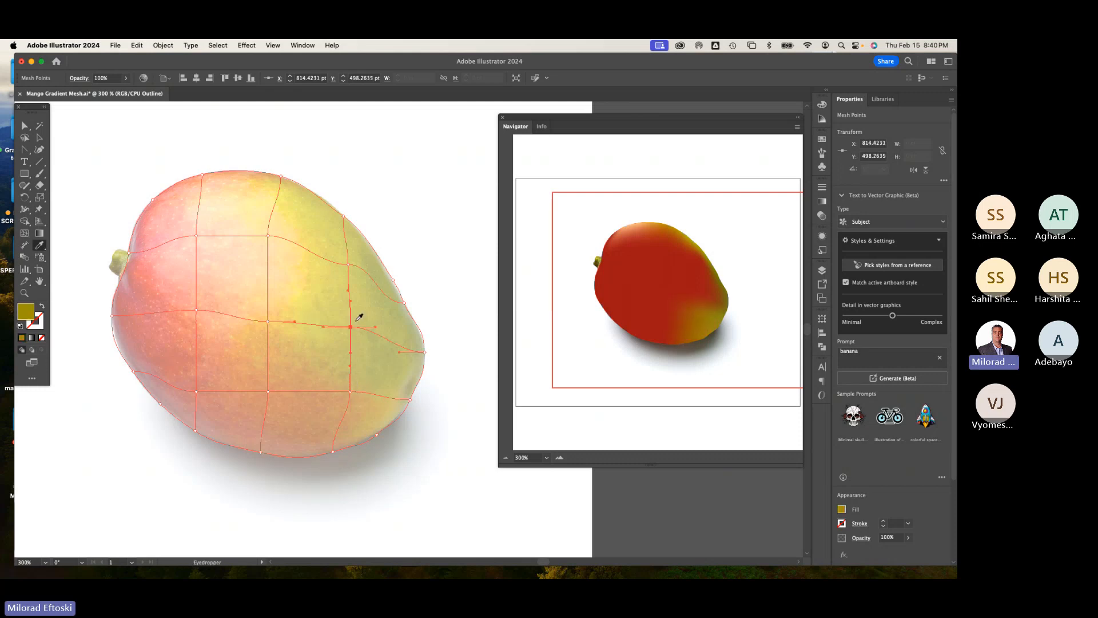
pyautogui.keyDown('super'); pyautogui.click(349, 266); pyautogui.keyUp('super')
pyautogui.click(356, 257)
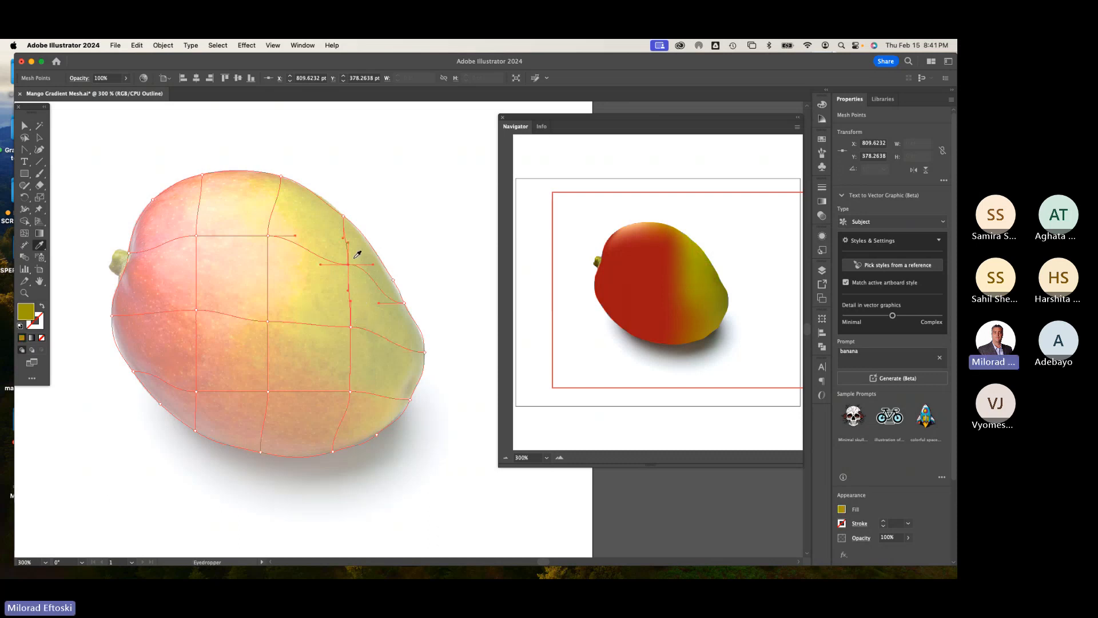
# Step: Sample photo colours into the top-row interior mesh points and the left-centre interior point
pyautogui.keyDown('super'); pyautogui.click(268, 237); pyautogui.keyUp('super')
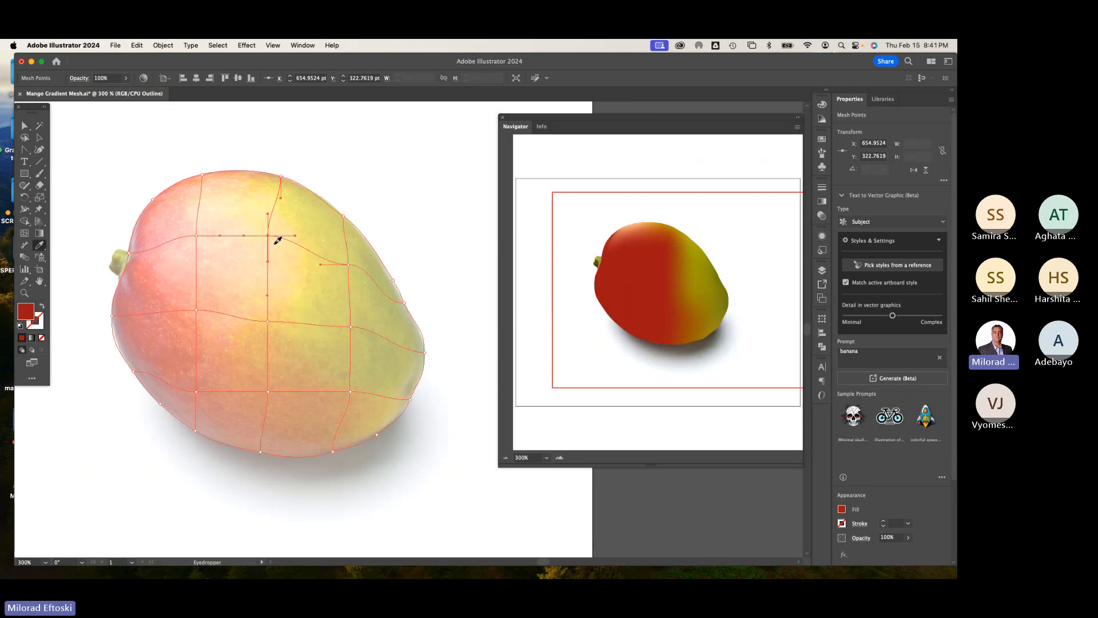
pyautogui.click(277, 242)
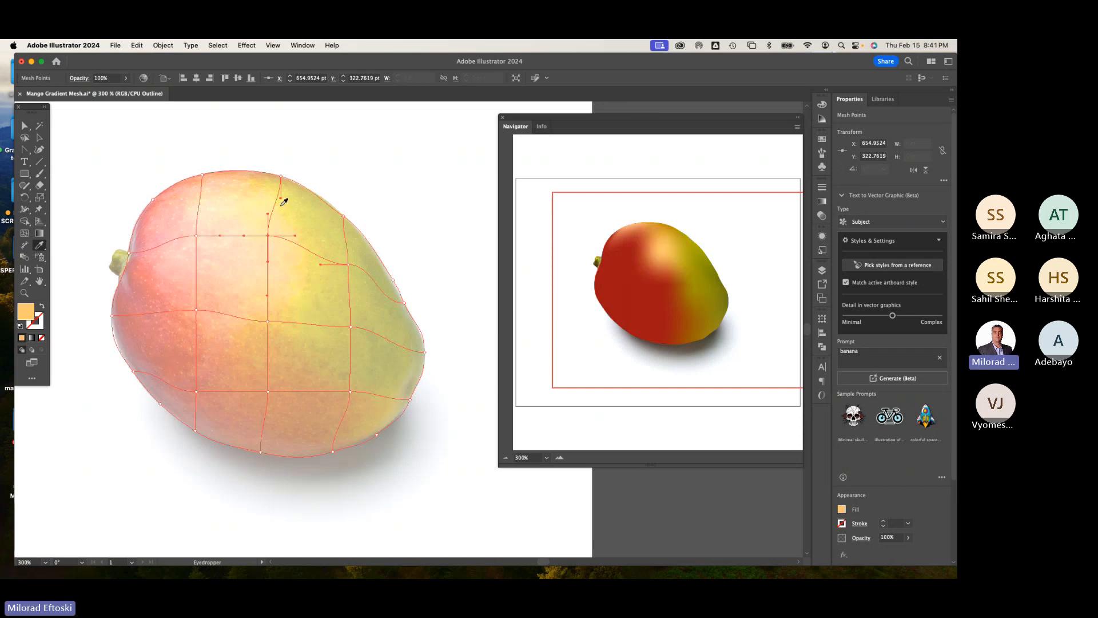
pyautogui.keyDown('super'); pyautogui.click(196, 235); pyautogui.keyUp('super')
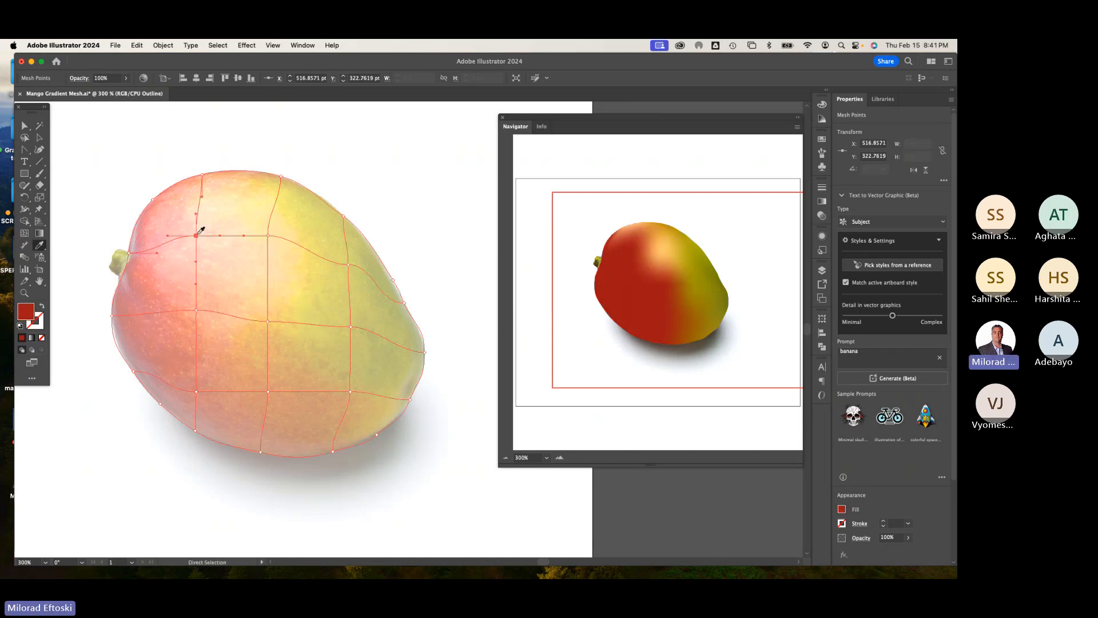
pyautogui.click(203, 230)
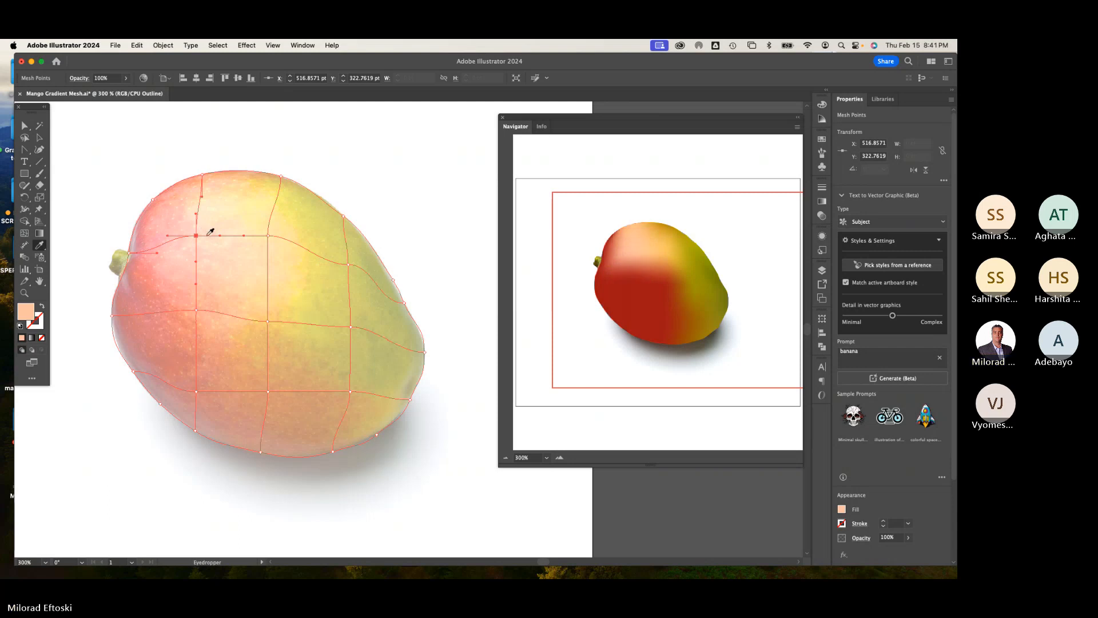
pyautogui.keyDown('super'); pyautogui.click(196, 310); pyautogui.keyUp('super')
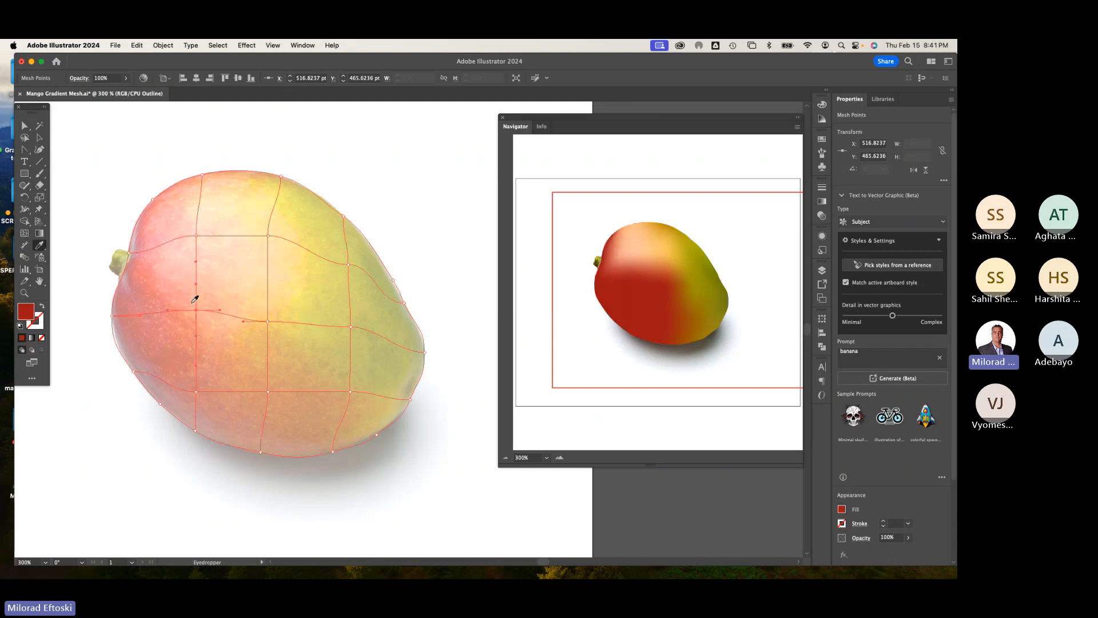
pyautogui.click(192, 302)
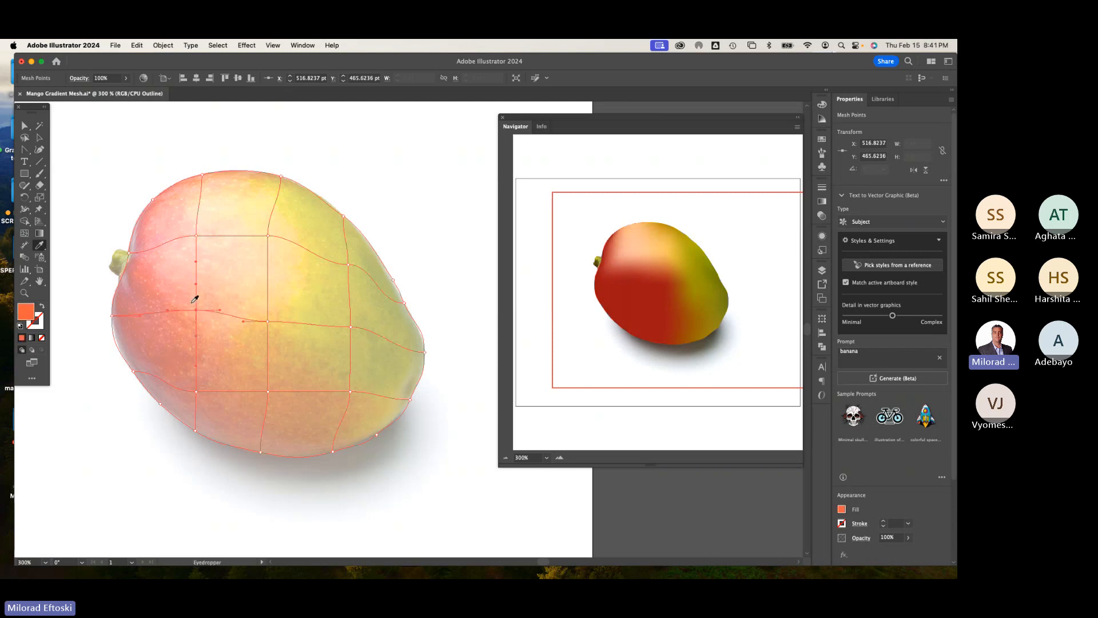
# Step: Sample colours for the remaining central interior points and the left-edge mesh points from the photo
pyautogui.keyDown('super'); pyautogui.click(268, 321); pyautogui.keyUp('super')
pyautogui.click(278, 312)
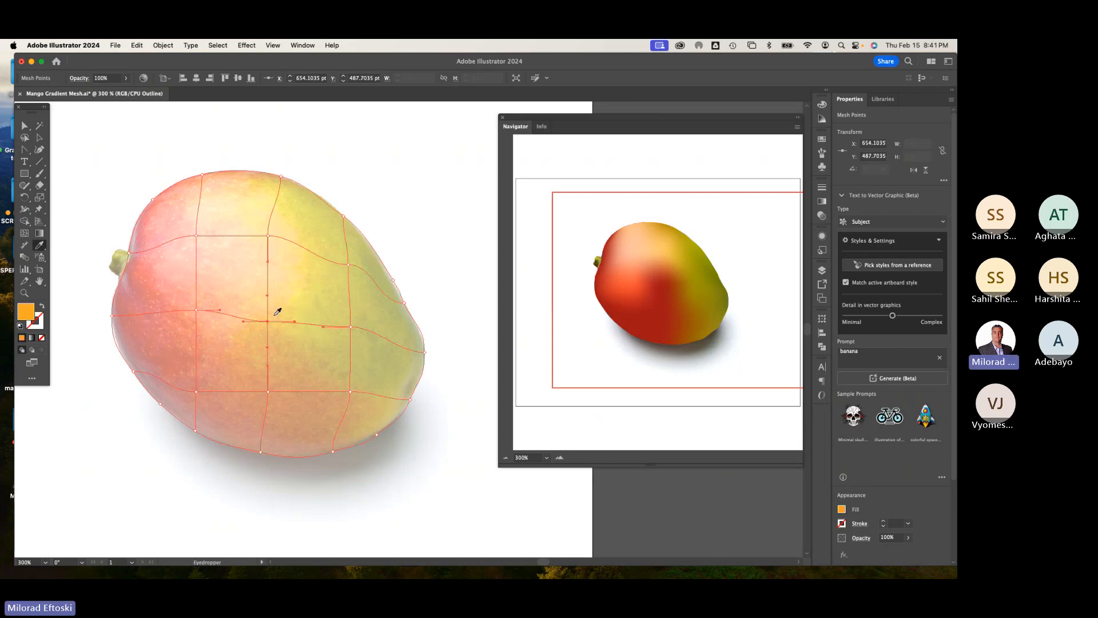
pyautogui.keyDown('super'); pyautogui.click(268, 392); pyautogui.keyUp('super')
pyautogui.click(278, 382)
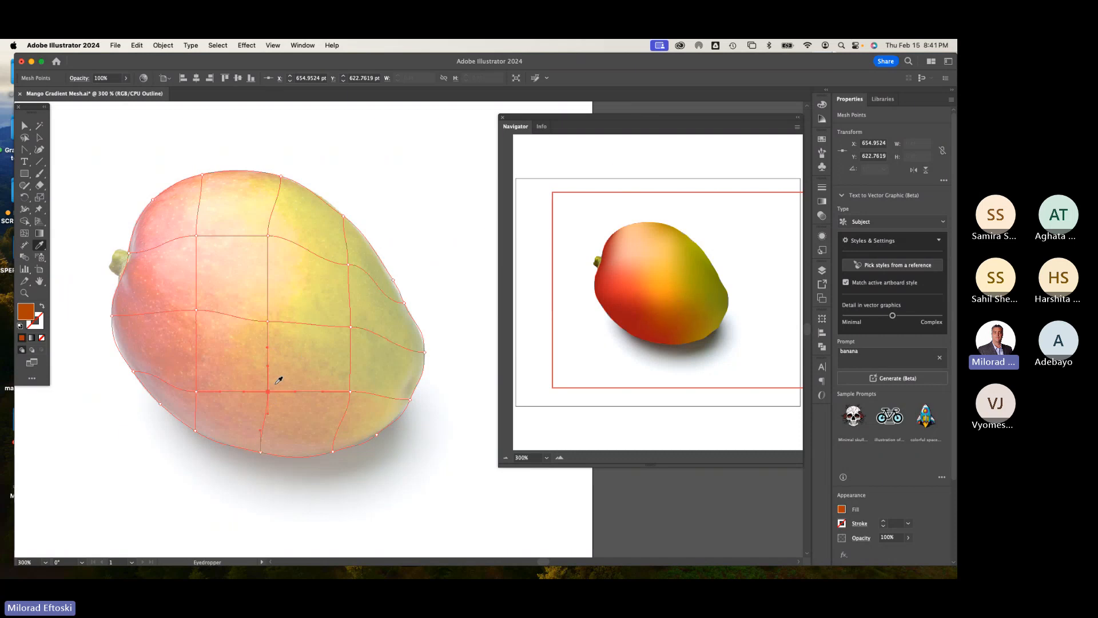
pyautogui.keyDown('super'); pyautogui.click(195, 392); pyautogui.keyUp('super')
pyautogui.keyDown('super'); pyautogui.click(196, 311); pyautogui.keyUp('super')
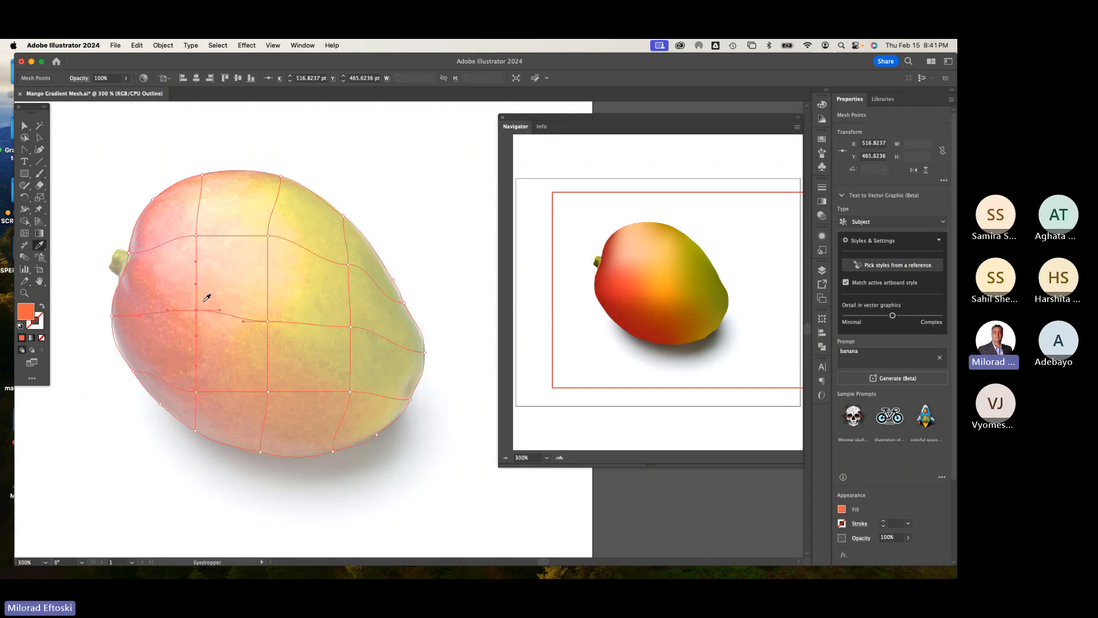
pyautogui.keyDown('super'); pyautogui.click(134, 252); pyautogui.keyUp('super')
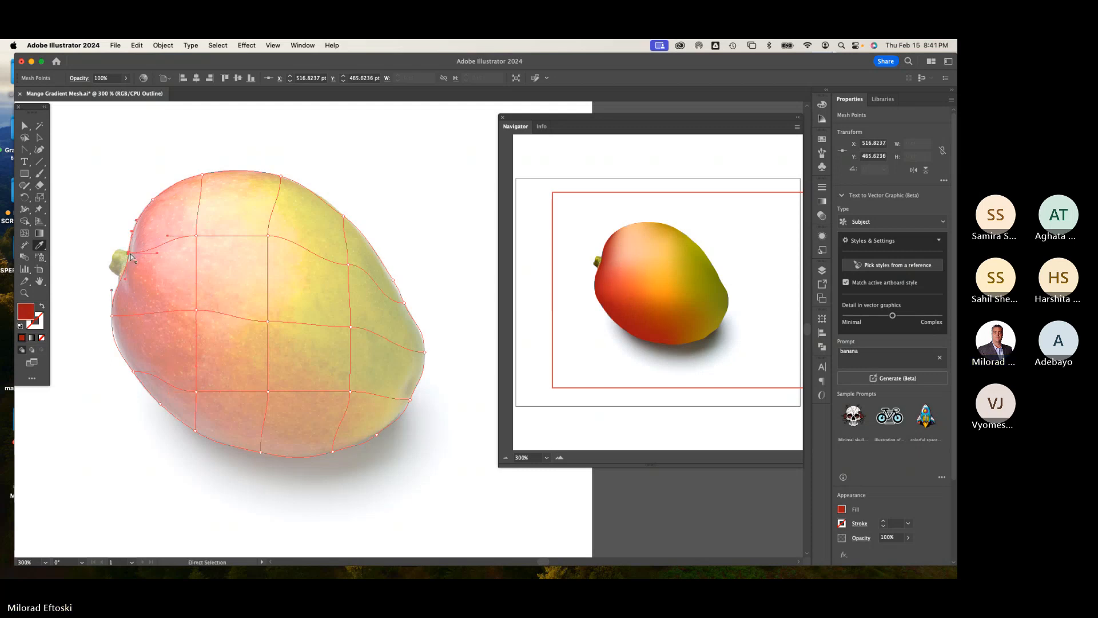
pyautogui.click(140, 244)
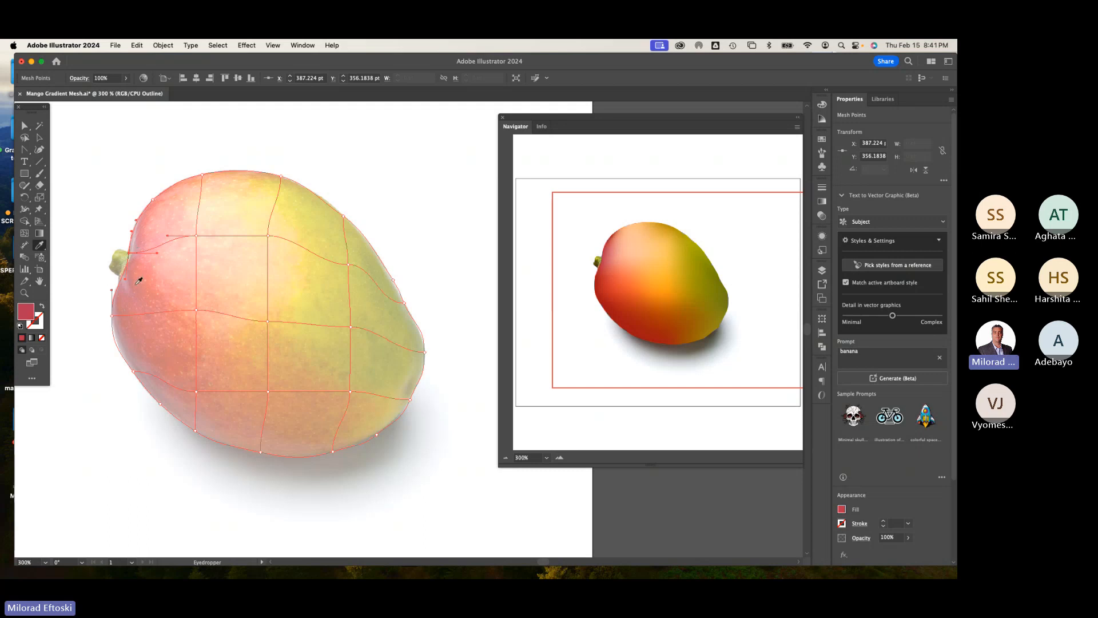
pyautogui.keyDown('super'); pyautogui.click(112, 315); pyautogui.keyUp('super')
# Step: Deselect the mesh and toggle between Outline and Preview views to inspect the coloured mango
pyautogui.click(44, 139)
pyautogui.click(128, 141)
pyautogui.press('super+y')
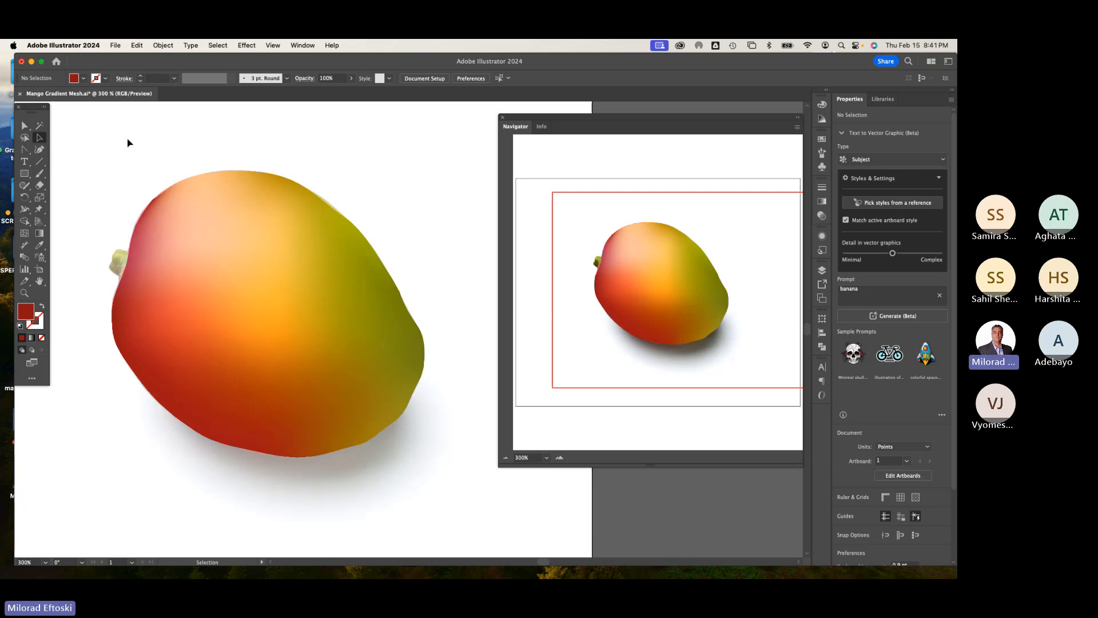
pyautogui.press('super+y')
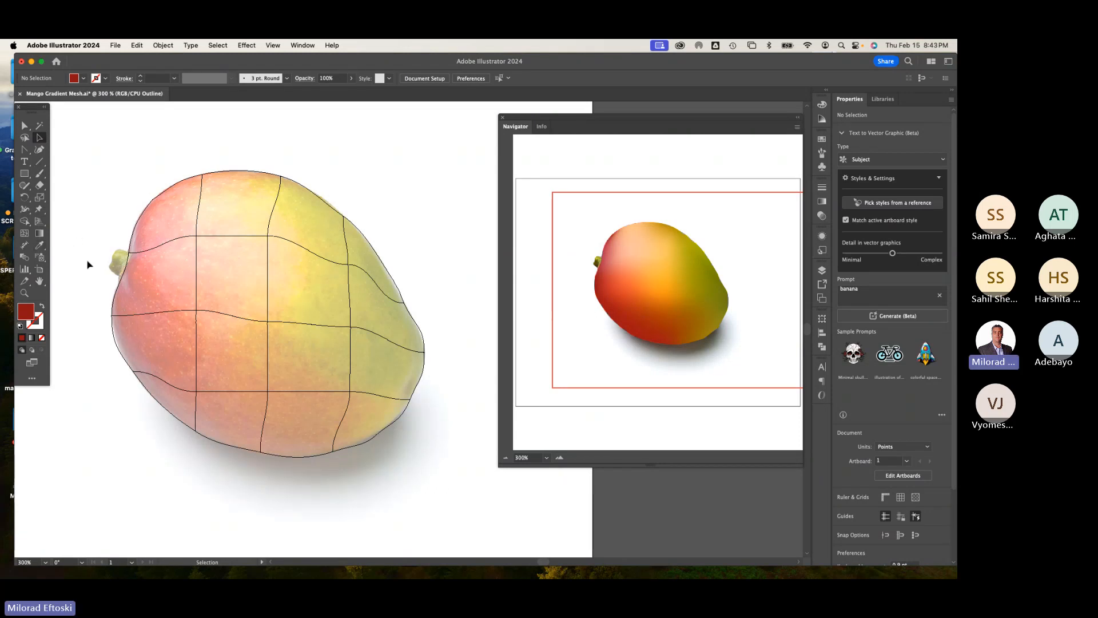
# Step: Draw a rectangle about 31 × 51 pt covering the mango's stem
pyautogui.scroll(3, 87, 265)
pyautogui.scroll(2, 87, 265)
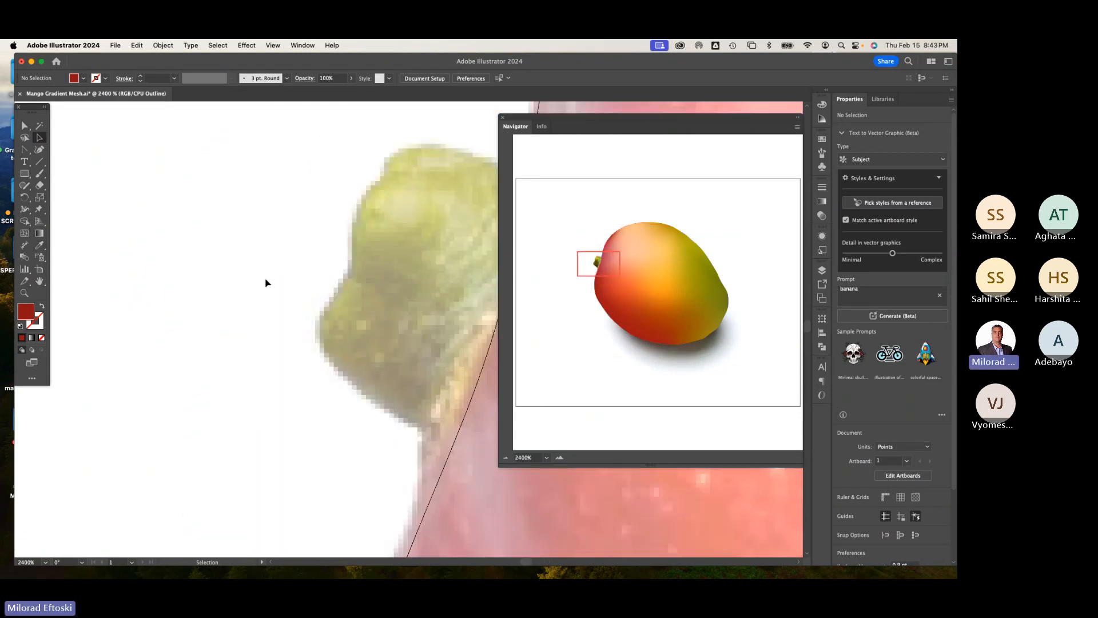
pyautogui.scroll(-1, 266, 283)
pyautogui.hscroll(3, 265, 283)
pyautogui.scroll(-1, 229, 263)
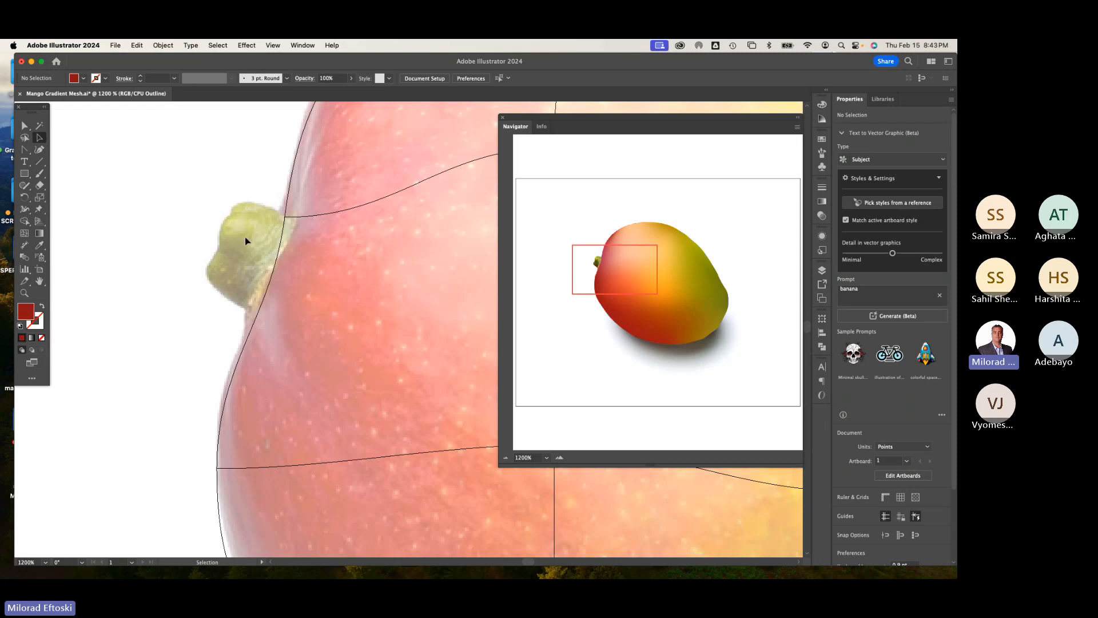
pyautogui.click(27, 176)
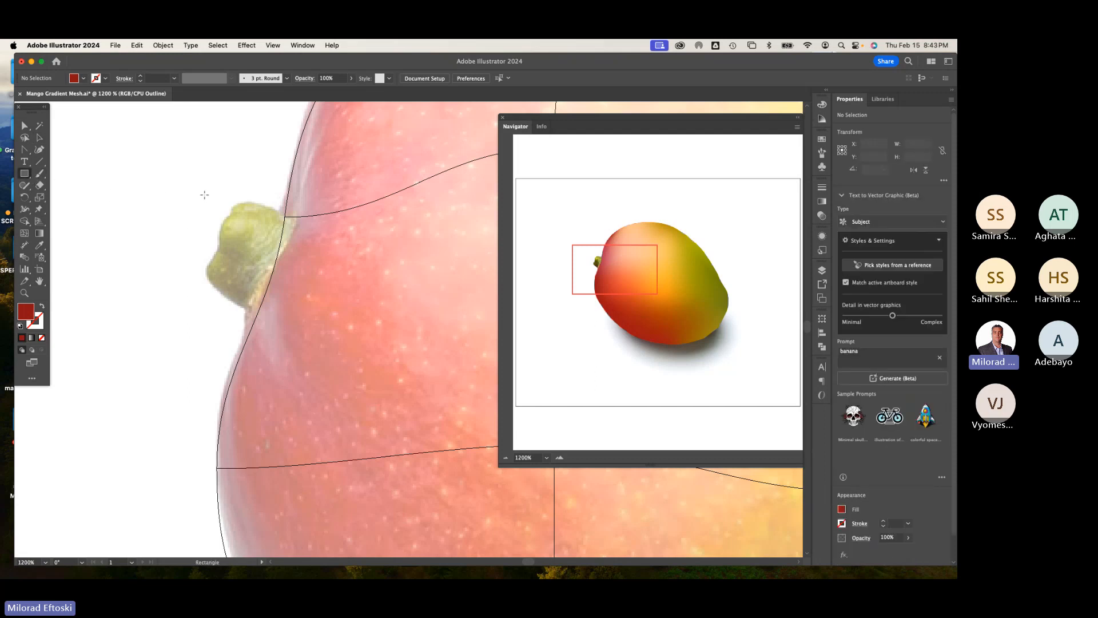
pyautogui.moveTo(204, 195); pyautogui.dragTo(269, 301)
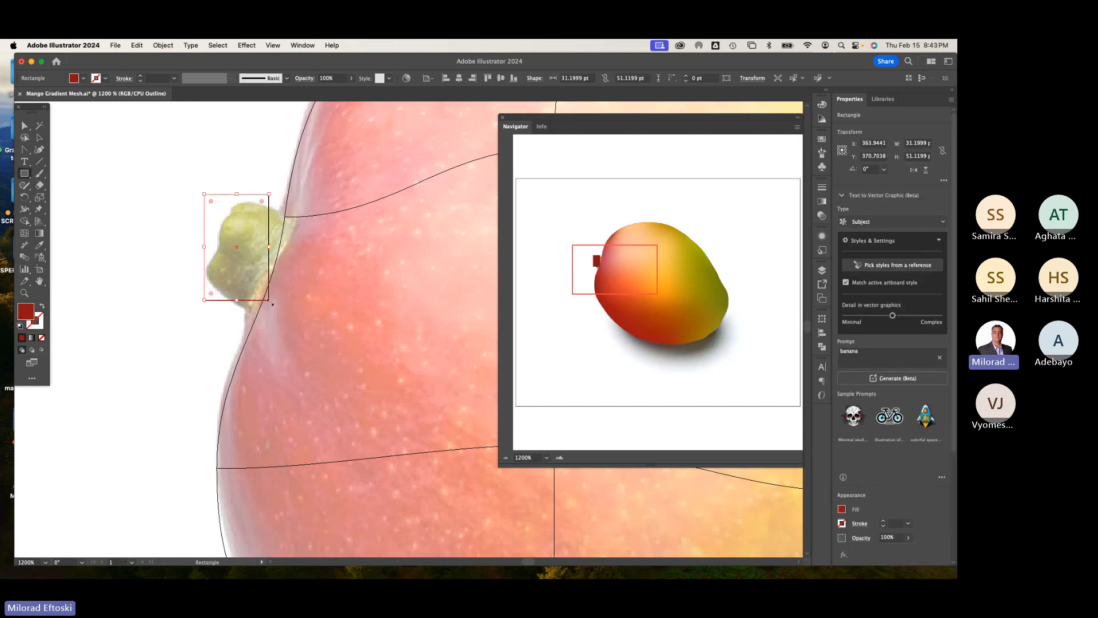
# Step: Fill the stem rectangle with the stem's green sampled from the photo using the Eyedropper
pyautogui.click(39, 245)
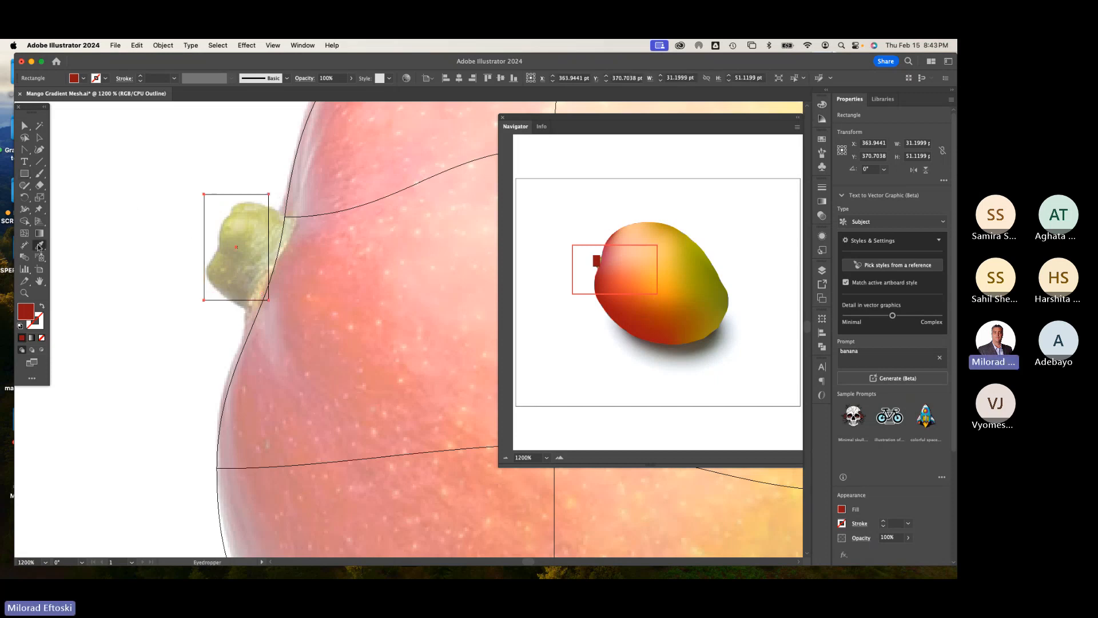
pyautogui.click(247, 250)
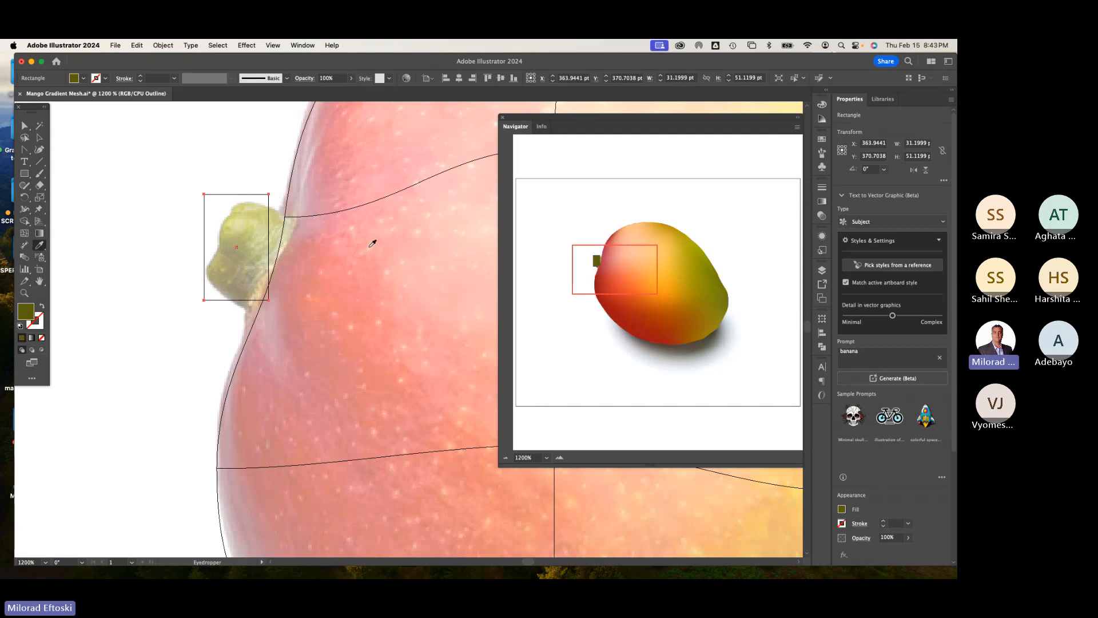
pyautogui.click(24, 126)
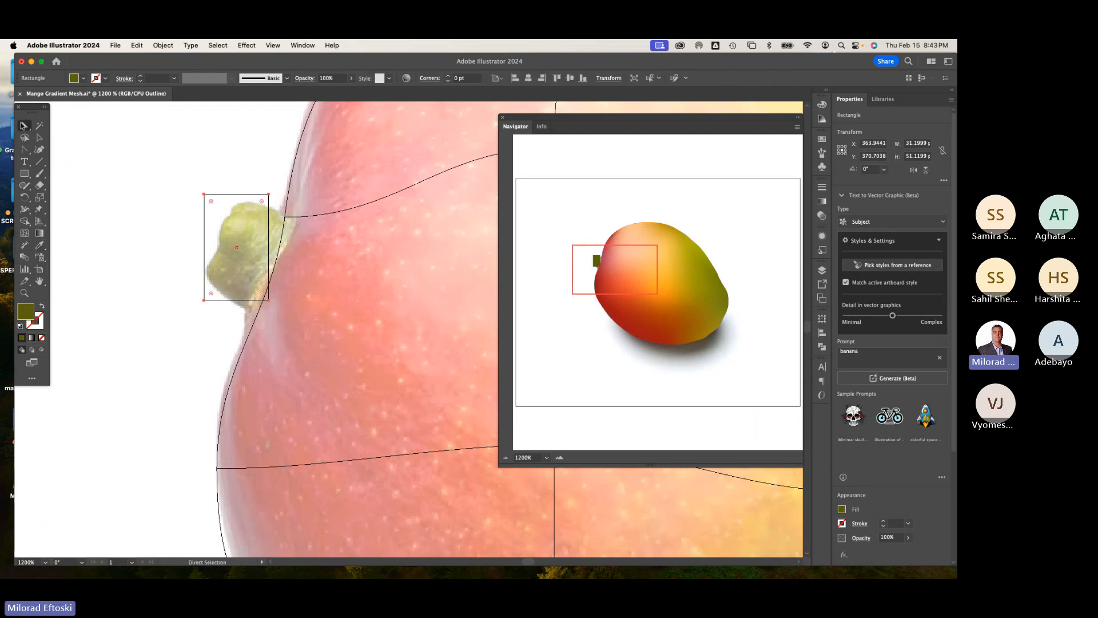
# Step: Add mesh lines to the stem rectangle with the Mesh tool
pyautogui.click(24, 233)
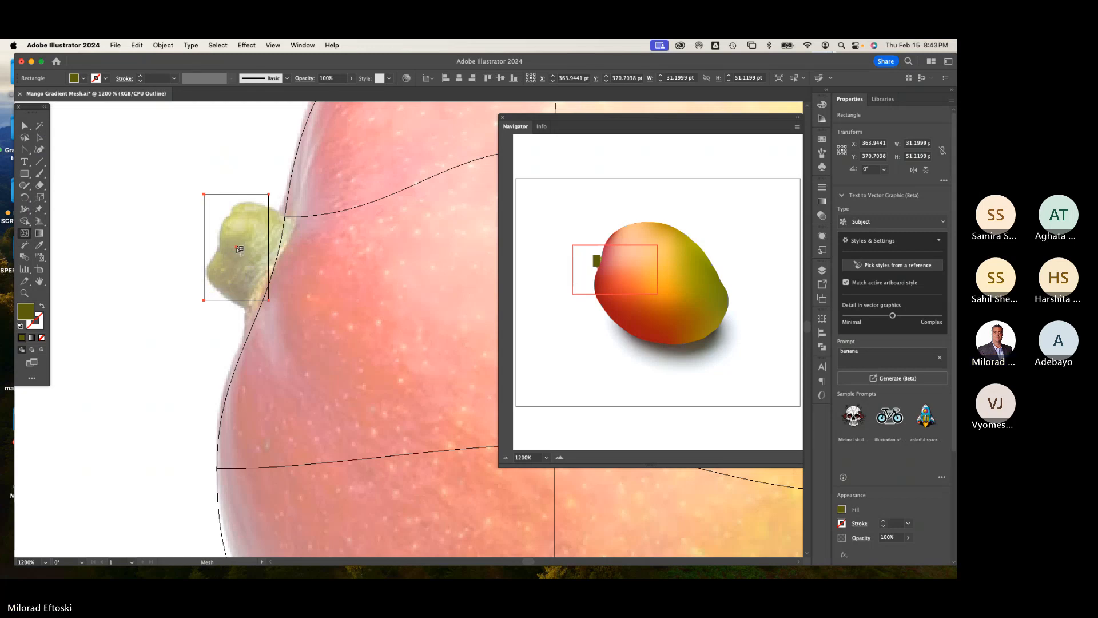
pyautogui.click(39, 138)
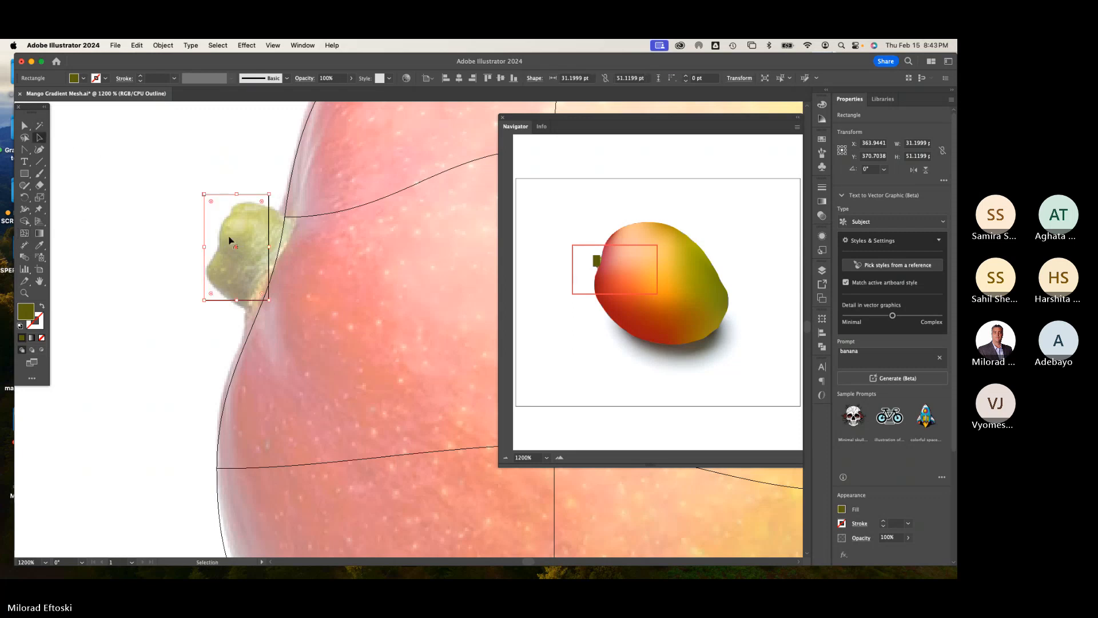
pyautogui.click(25, 234)
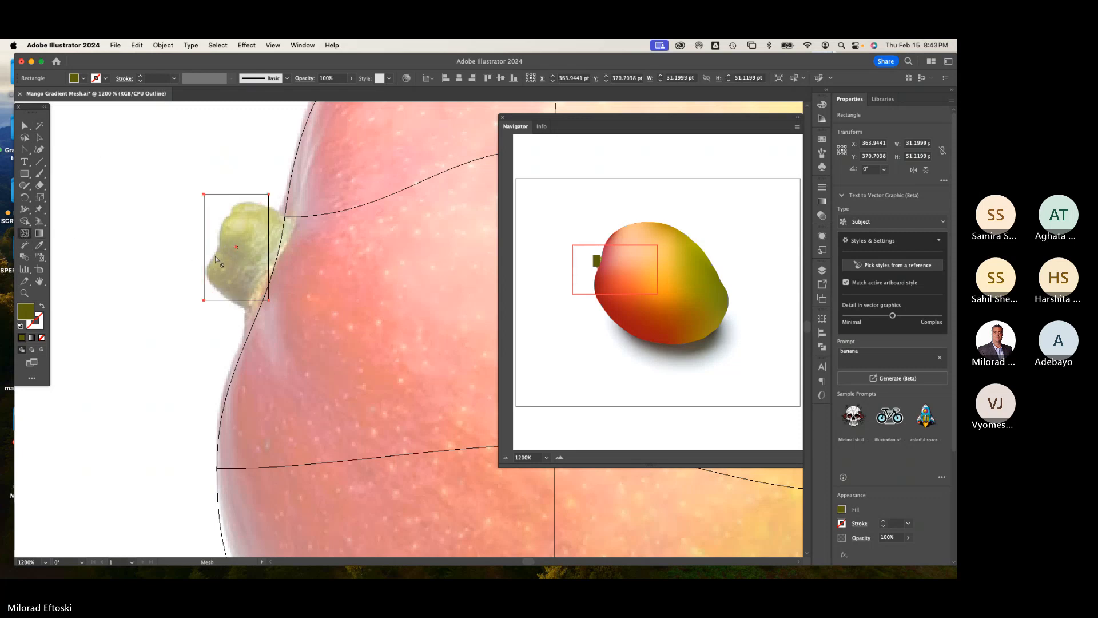
pyautogui.click(237, 248)
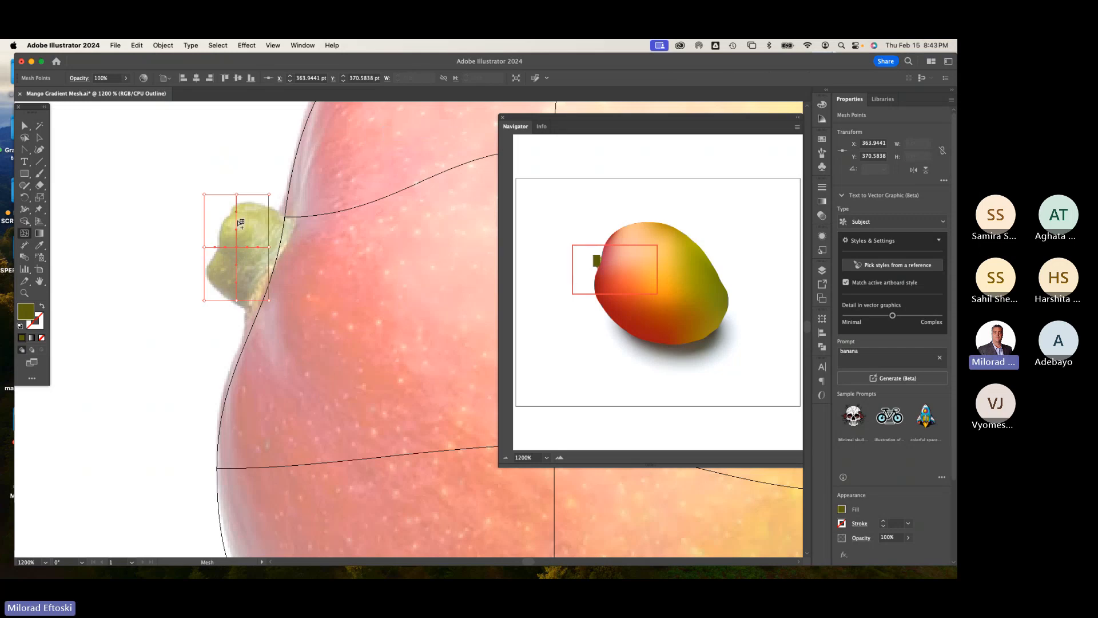
pyautogui.click(238, 219)
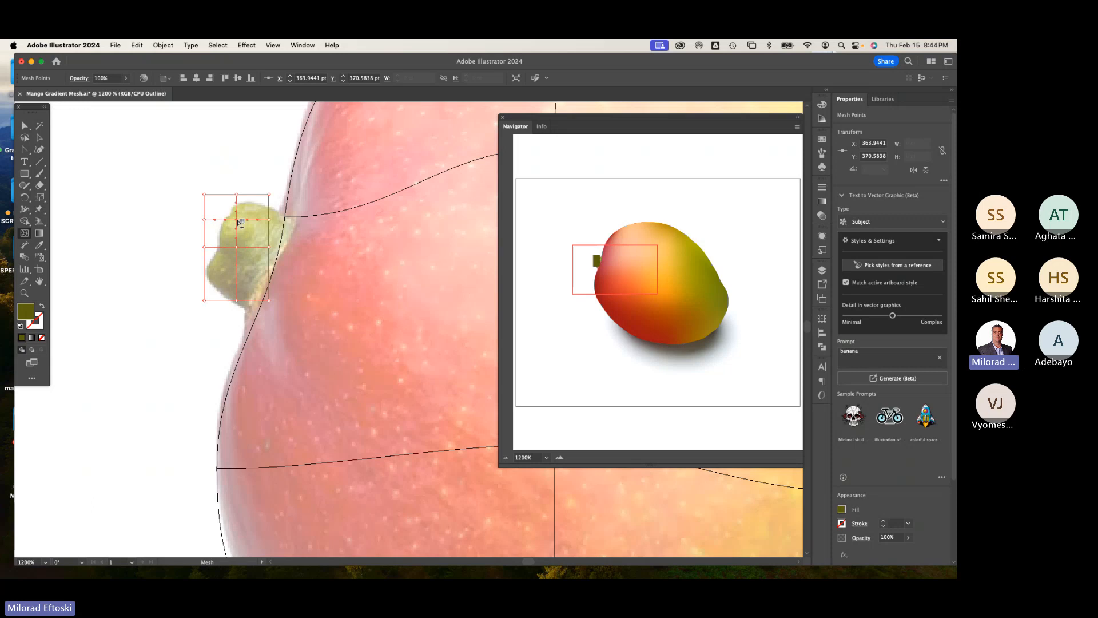
pyautogui.click(236, 276)
# Step: Drag the stem mesh's top-edge points and handles to follow the stem's upper contour
pyautogui.click(24, 126)
pyautogui.scroll(2, 256, 213)
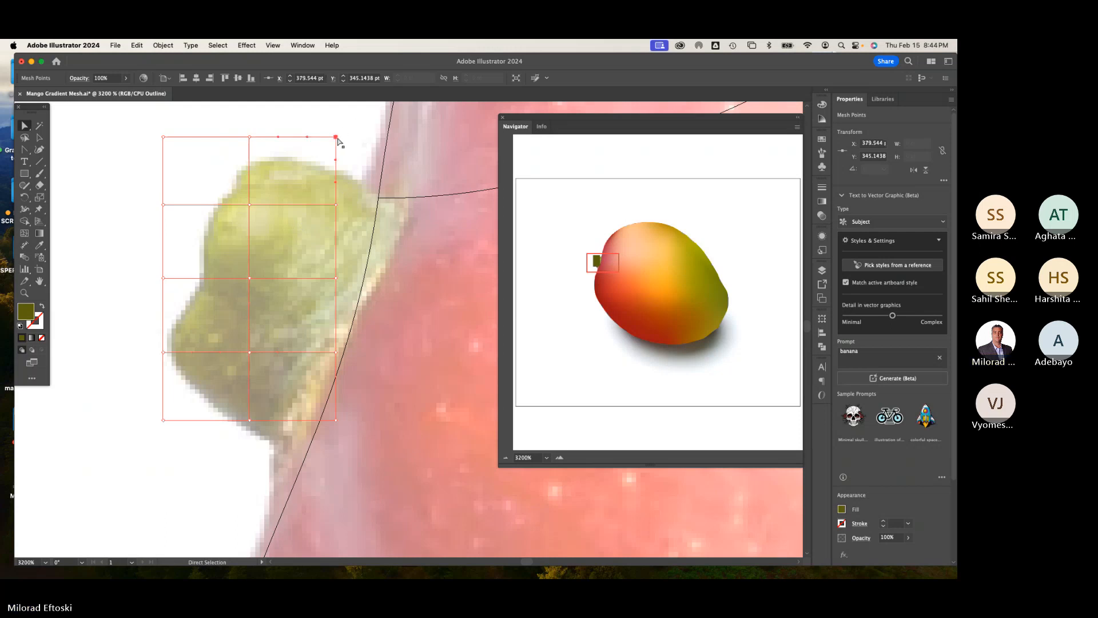
pyautogui.moveTo(336, 138); pyautogui.dragTo(406, 197)
pyautogui.moveTo(250, 138); pyautogui.dragTo(335, 170)
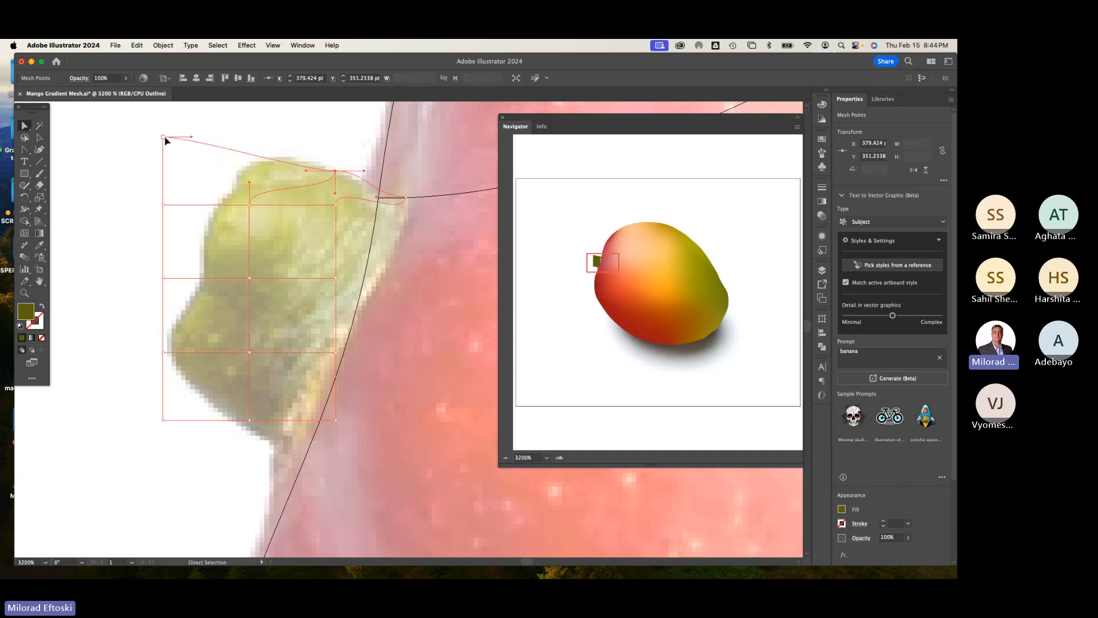
pyautogui.moveTo(165, 139); pyautogui.dragTo(257, 164)
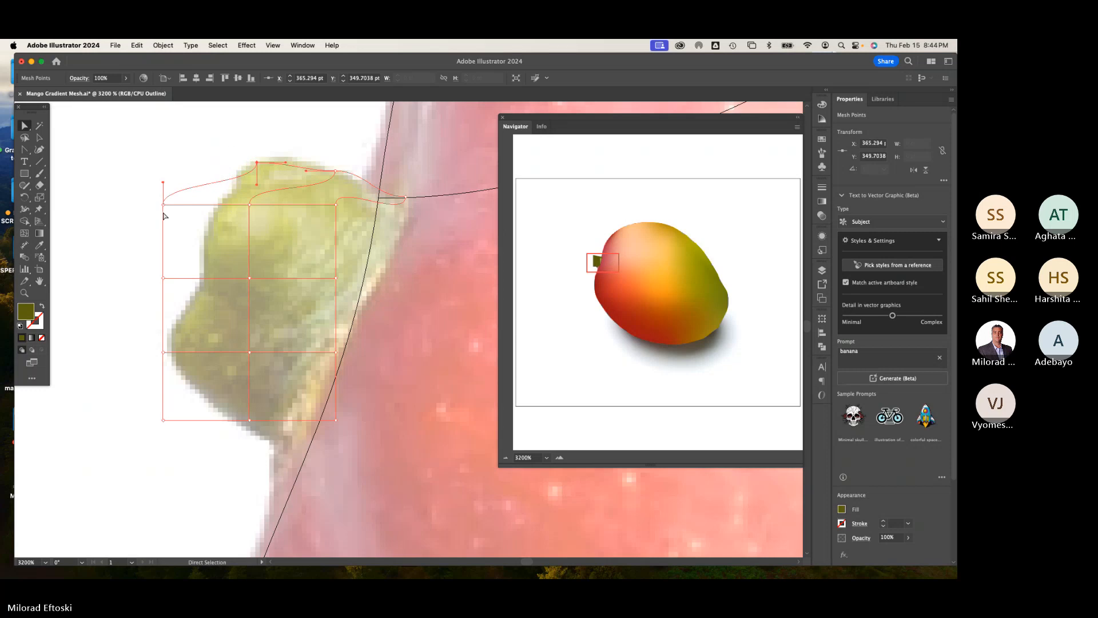
# Step: Drag the stem mesh's left-edge points and bottom corner to follow the stem's left and lower contour
pyautogui.moveTo(164, 205); pyautogui.dragTo(208, 227)
pyautogui.moveTo(165, 282); pyautogui.dragTo(194, 290)
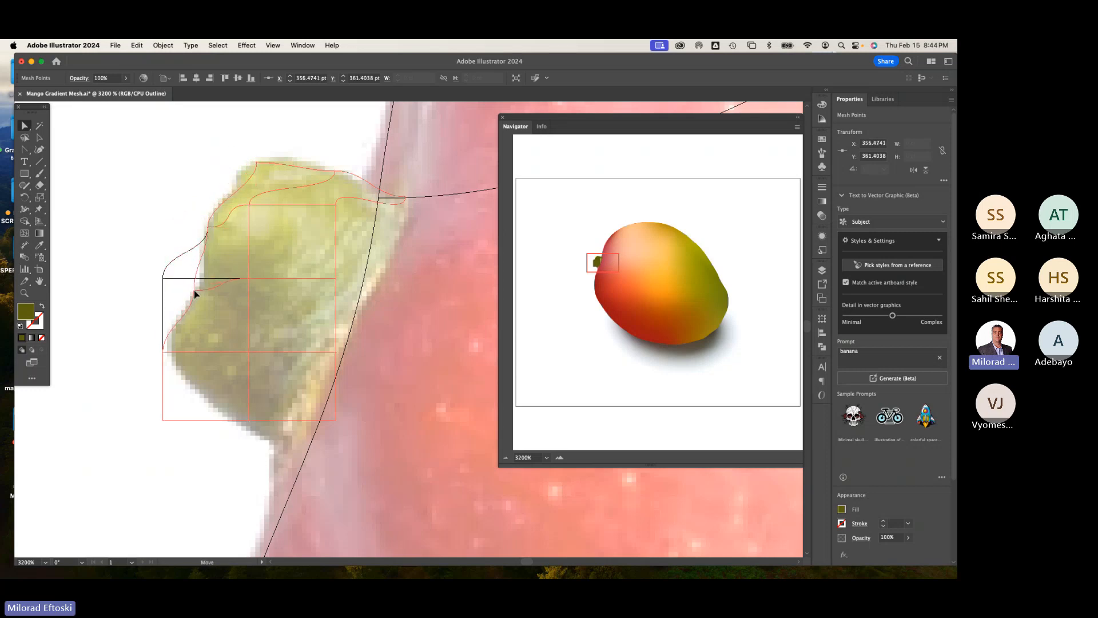
pyautogui.moveTo(163, 354); pyautogui.dragTo(170, 355)
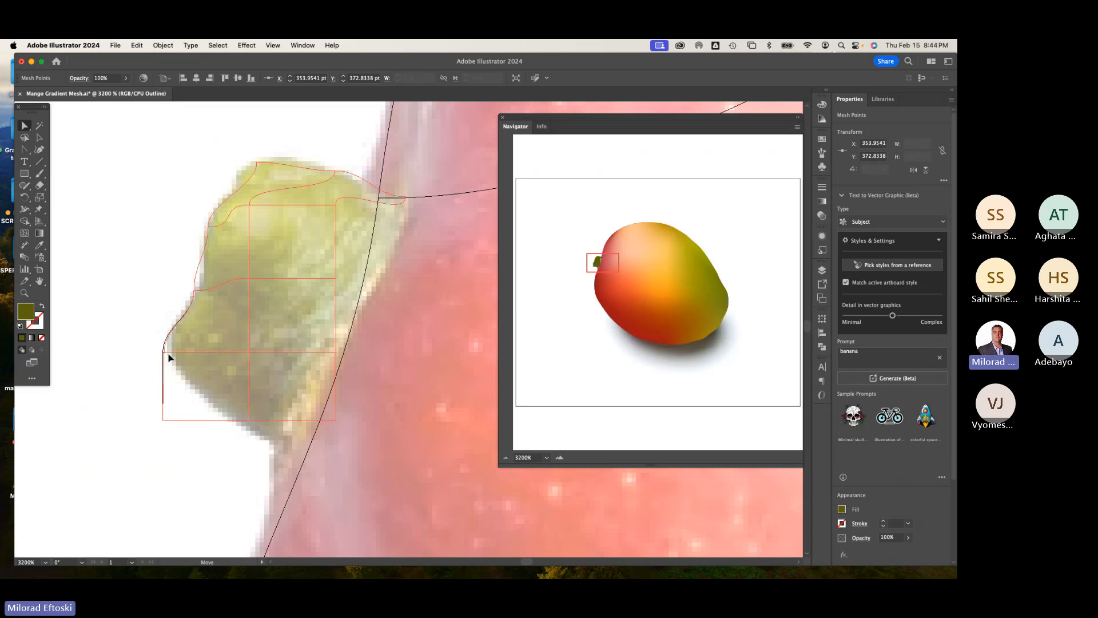
pyautogui.click(164, 421)
pyautogui.moveTo(164, 422); pyautogui.dragTo(284, 452)
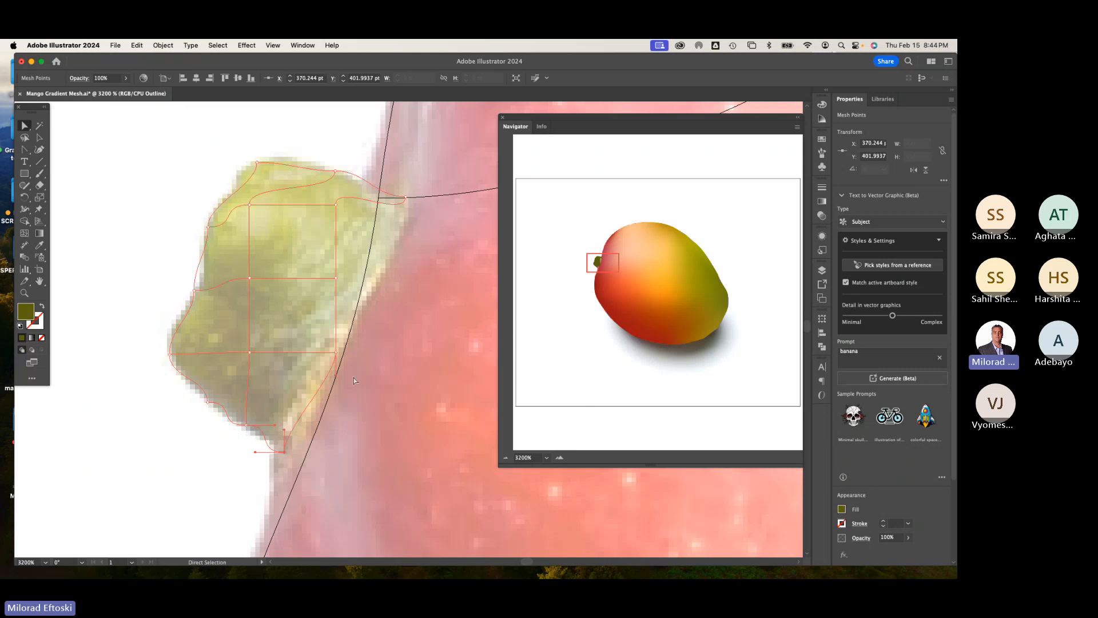
# Step: Drag the stem mesh's right-edge points to follow the stem's right contour where it meets the fruit
pyautogui.moveTo(337, 279); pyautogui.dragTo(363, 289)
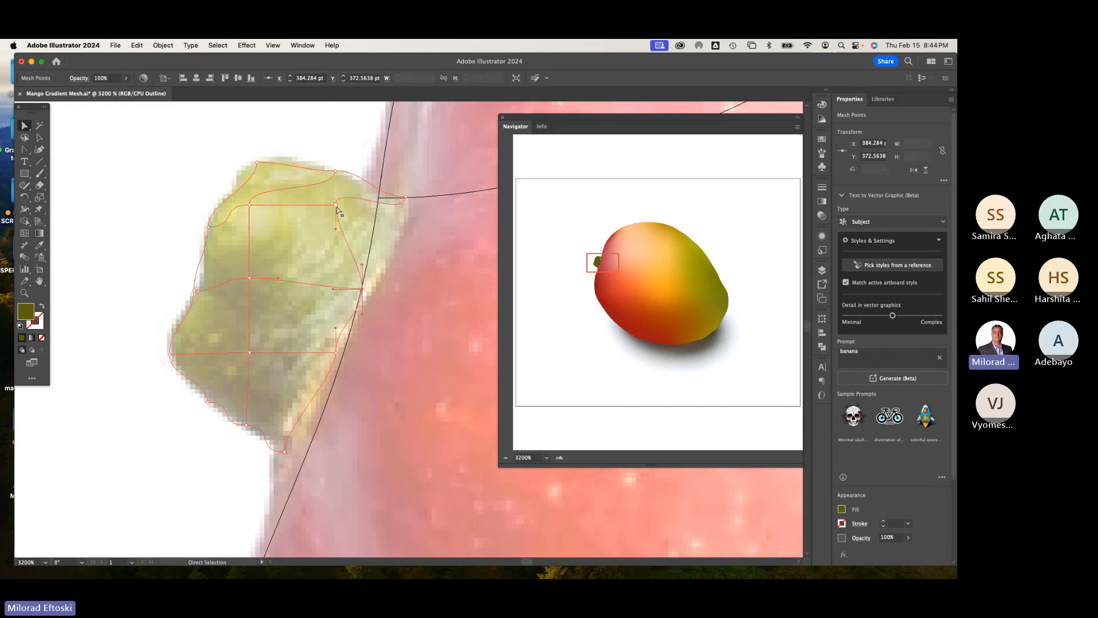
pyautogui.moveTo(336, 205); pyautogui.dragTo(376, 233)
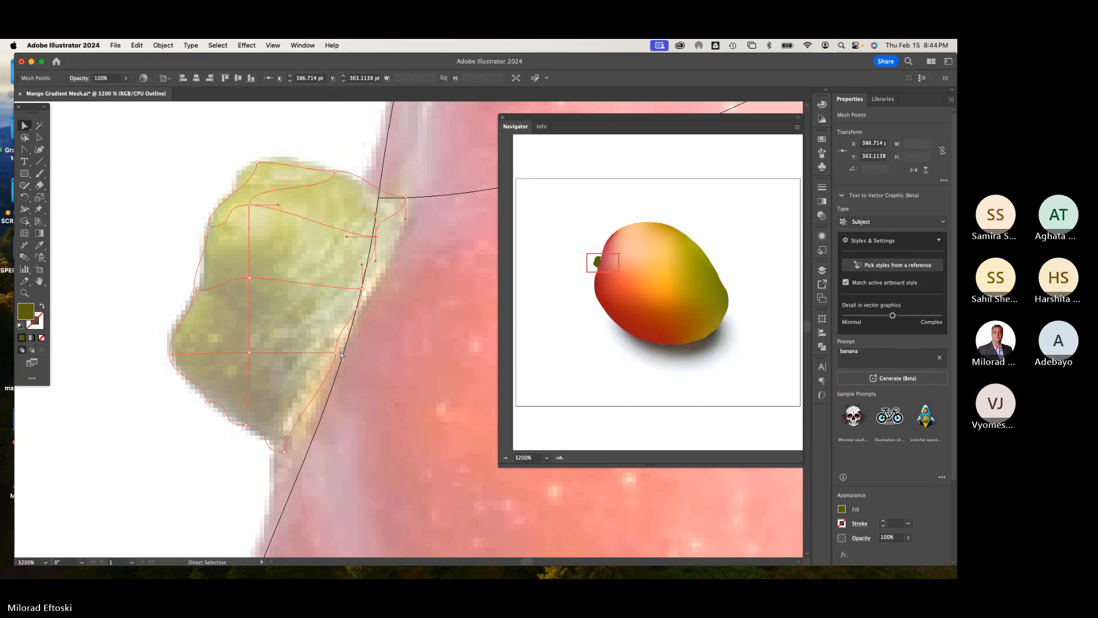
pyautogui.moveTo(336, 352); pyautogui.dragTo(339, 360)
pyautogui.click(209, 227)
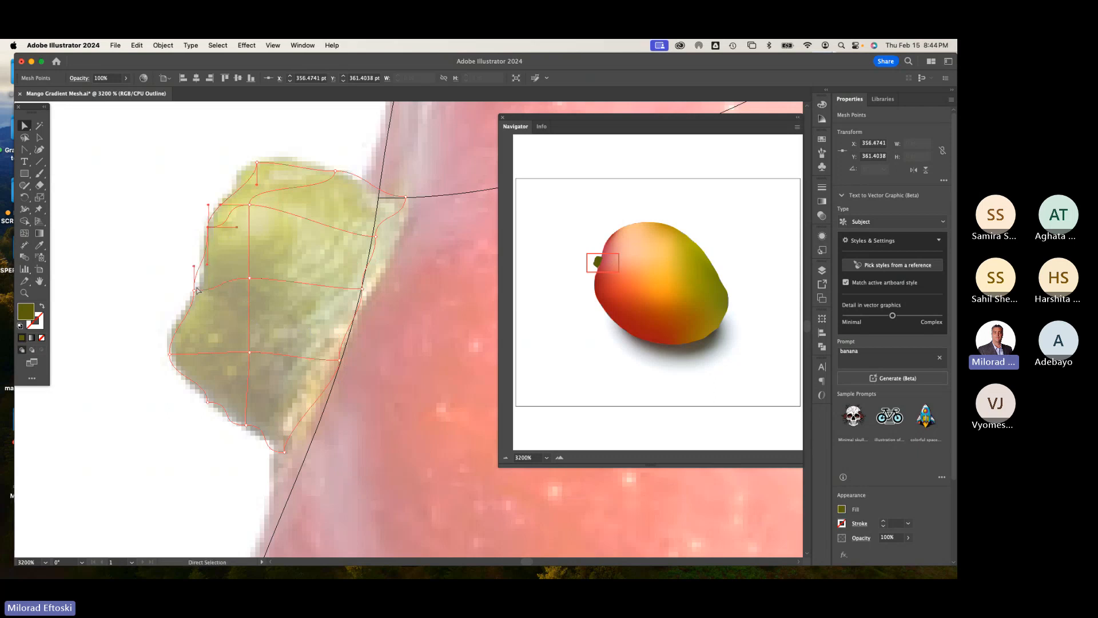
pyautogui.moveTo(194, 291); pyautogui.dragTo(199, 289)
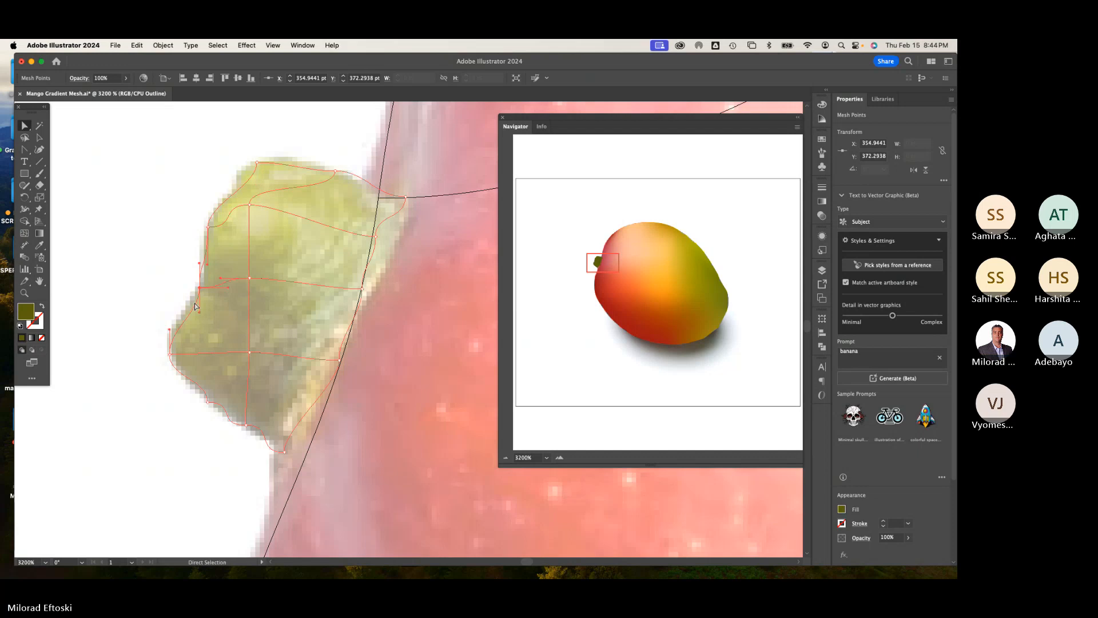
# Step: Refine the direction handles of the stem mesh's edge points so the outline hugs the stem's top and bottom curves
pyautogui.click(257, 164)
pyautogui.moveTo(255, 183); pyautogui.dragTo(238, 177)
pyautogui.click(289, 158)
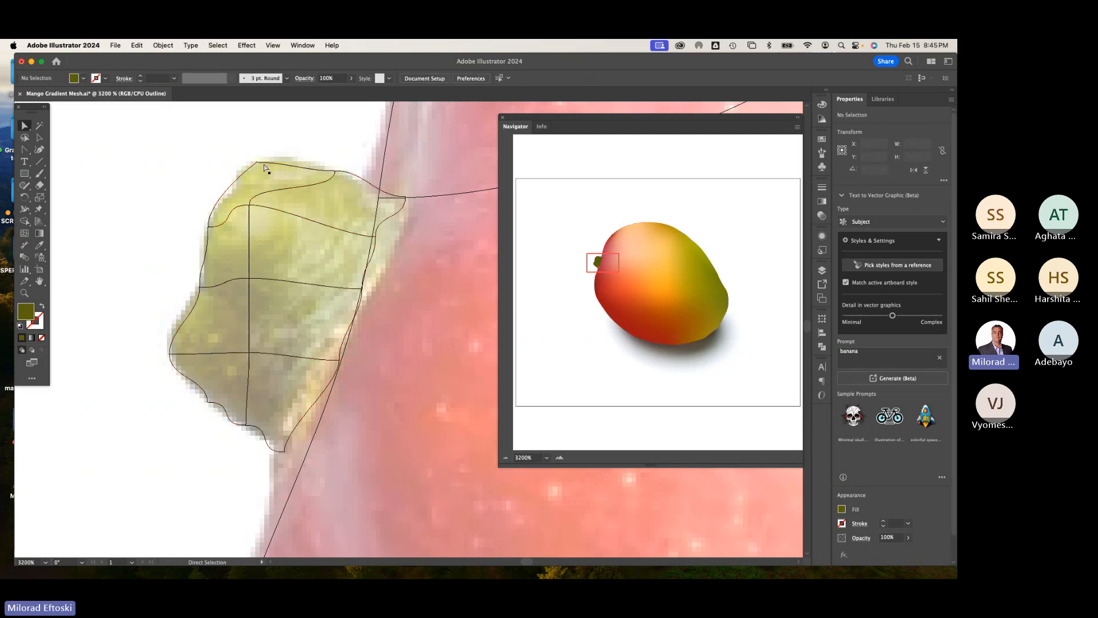
pyautogui.click(257, 163)
pyautogui.moveTo(286, 162); pyautogui.dragTo(288, 155)
pyautogui.click(330, 171)
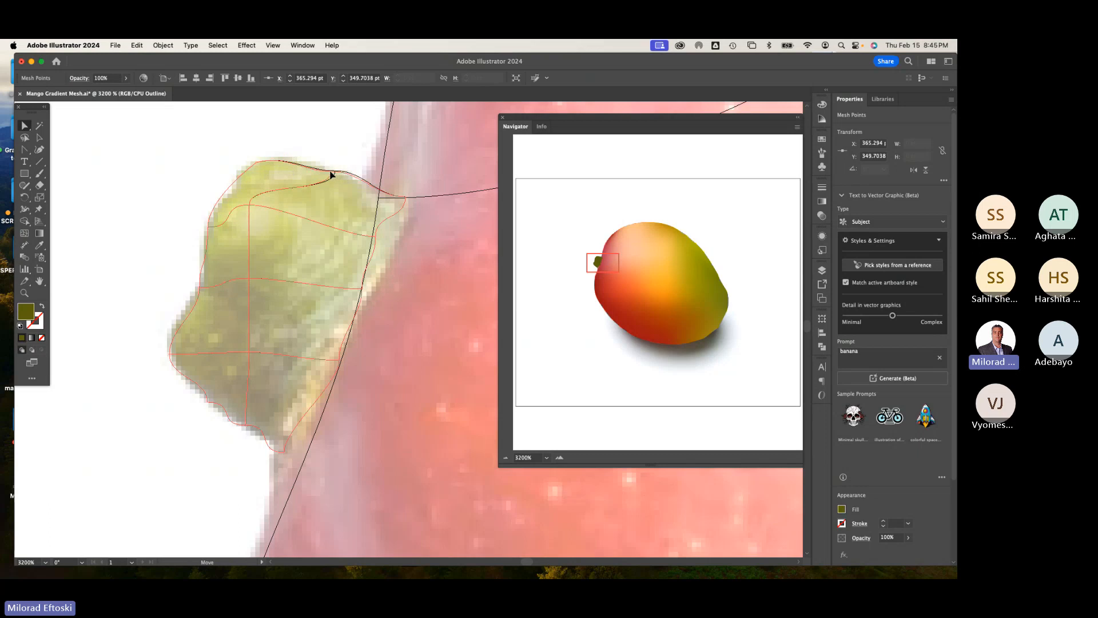
pyautogui.click(399, 202)
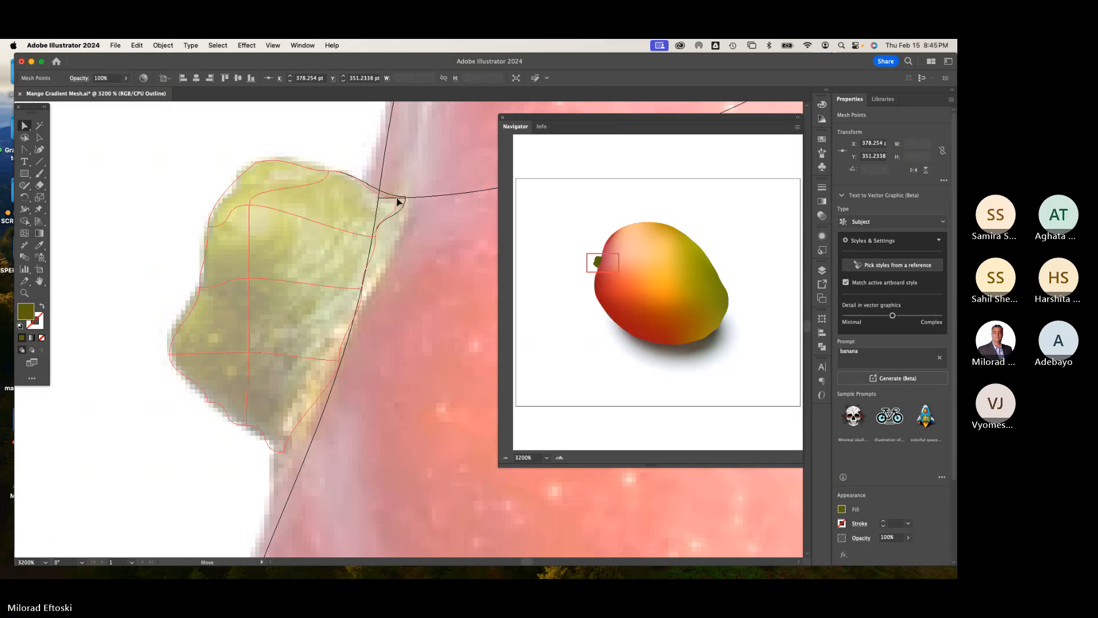
pyautogui.click(396, 201)
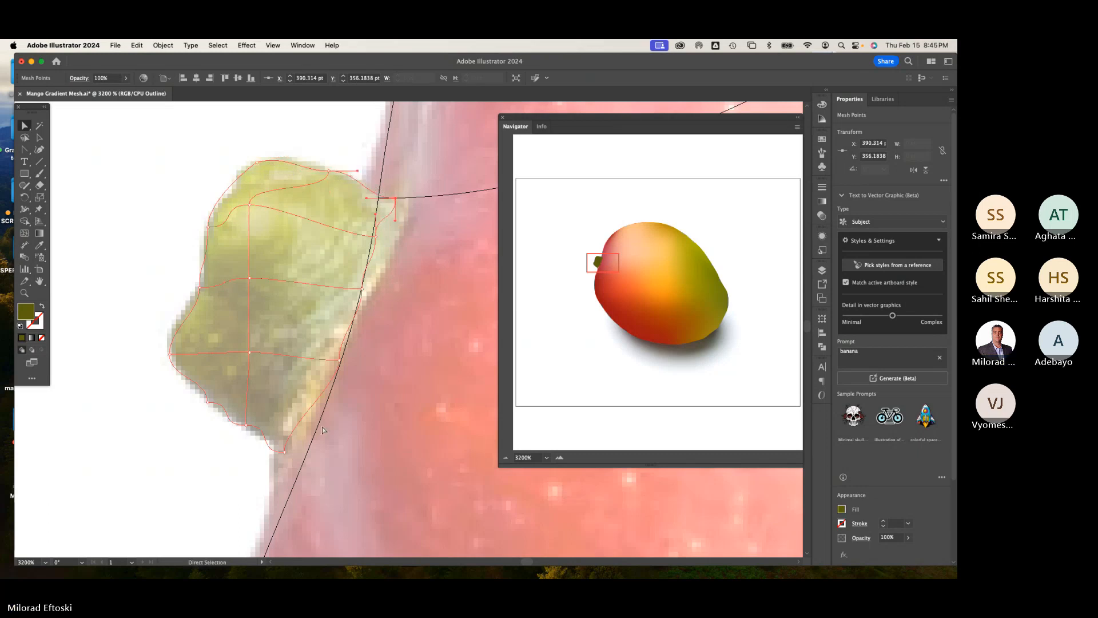
pyautogui.click(285, 452)
pyautogui.moveTo(260, 447); pyautogui.dragTo(260, 444)
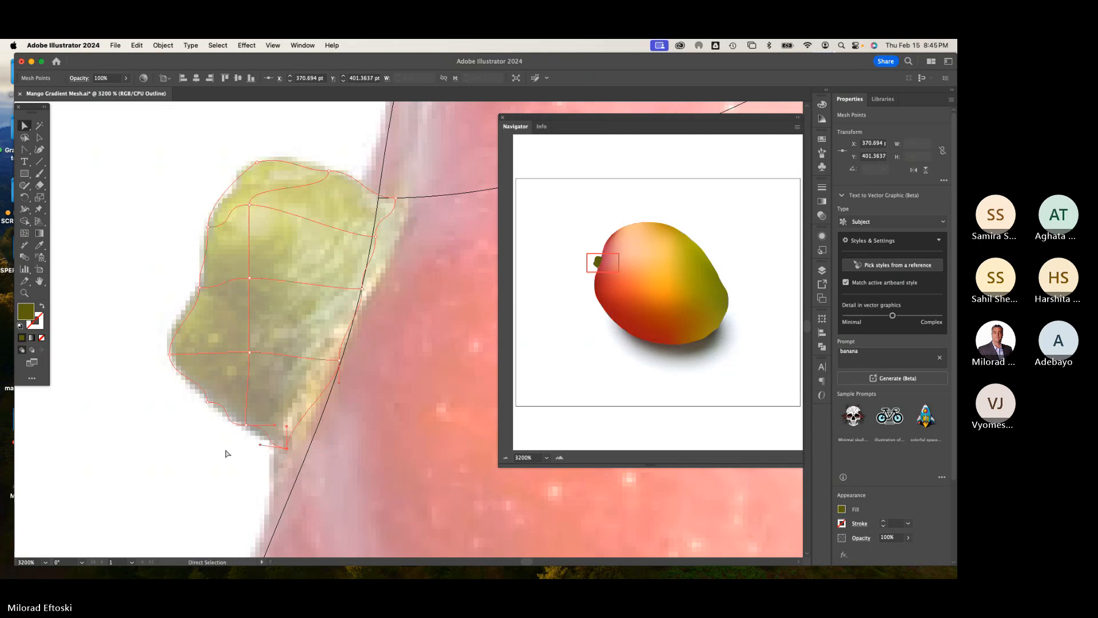
pyautogui.click(208, 402)
pyautogui.moveTo(237, 408); pyautogui.dragTo(198, 395)
pyautogui.click(201, 436)
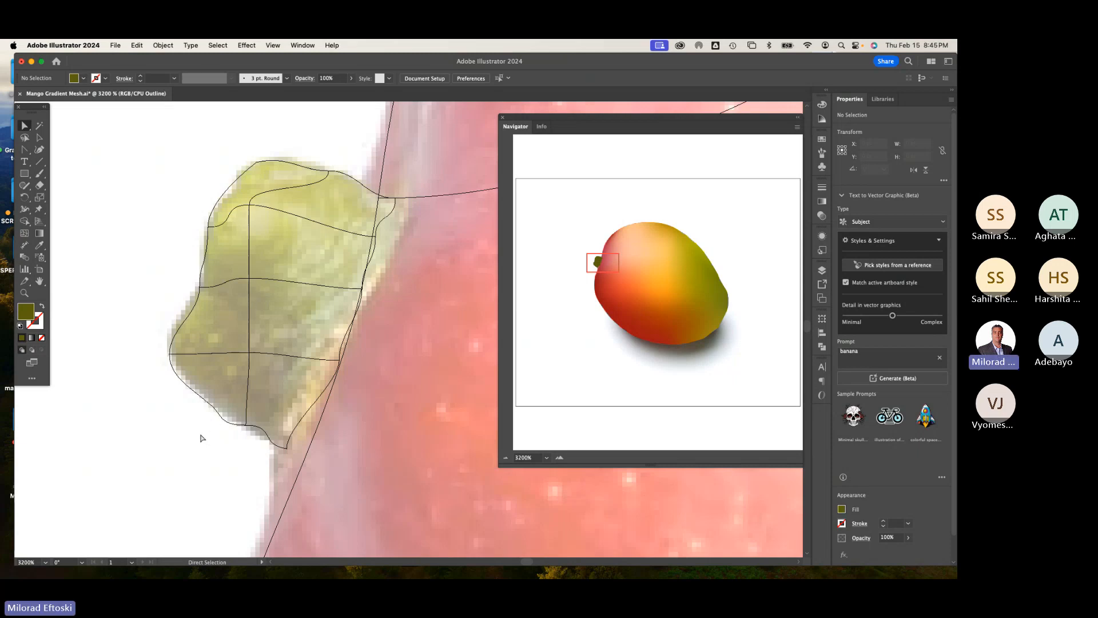
# Step: Nudge the stem mesh's interior points to follow the stem's form and check the shape in preview
pyautogui.moveTo(250, 205); pyautogui.dragTo(260, 215)
pyautogui.moveTo(250, 281); pyautogui.dragTo(252, 283)
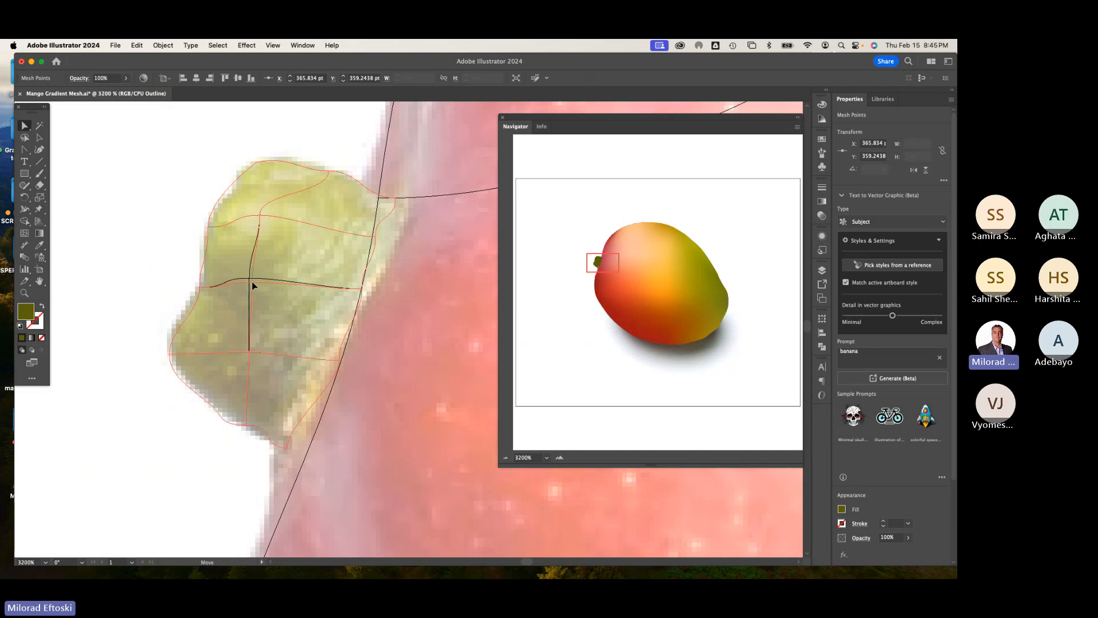
pyautogui.click(178, 250)
pyautogui.press('super+y')
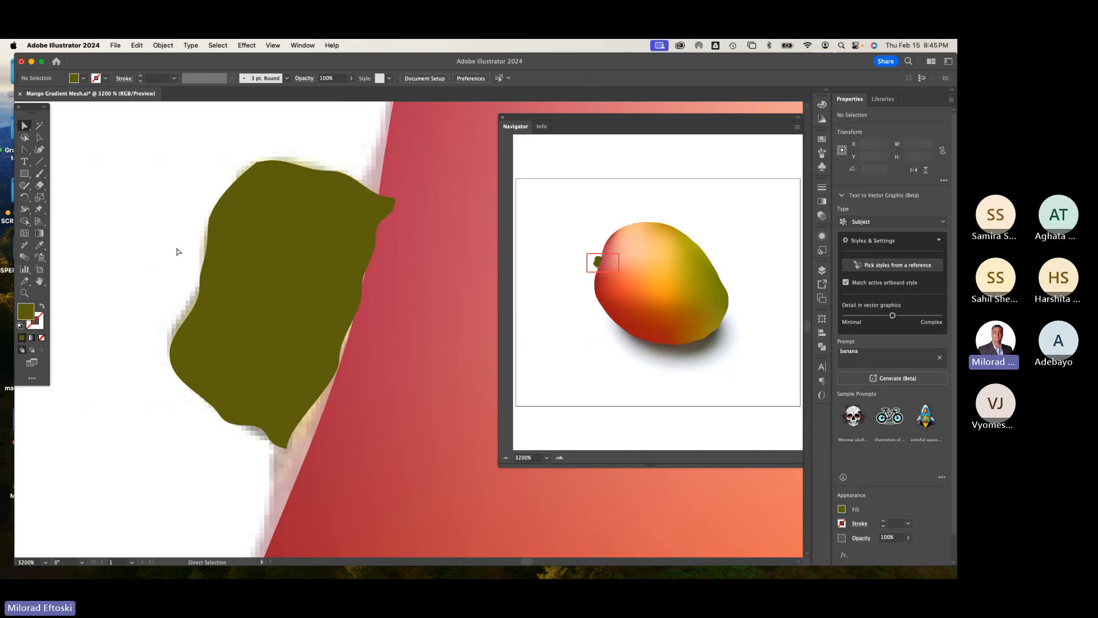
pyautogui.press('super+y')
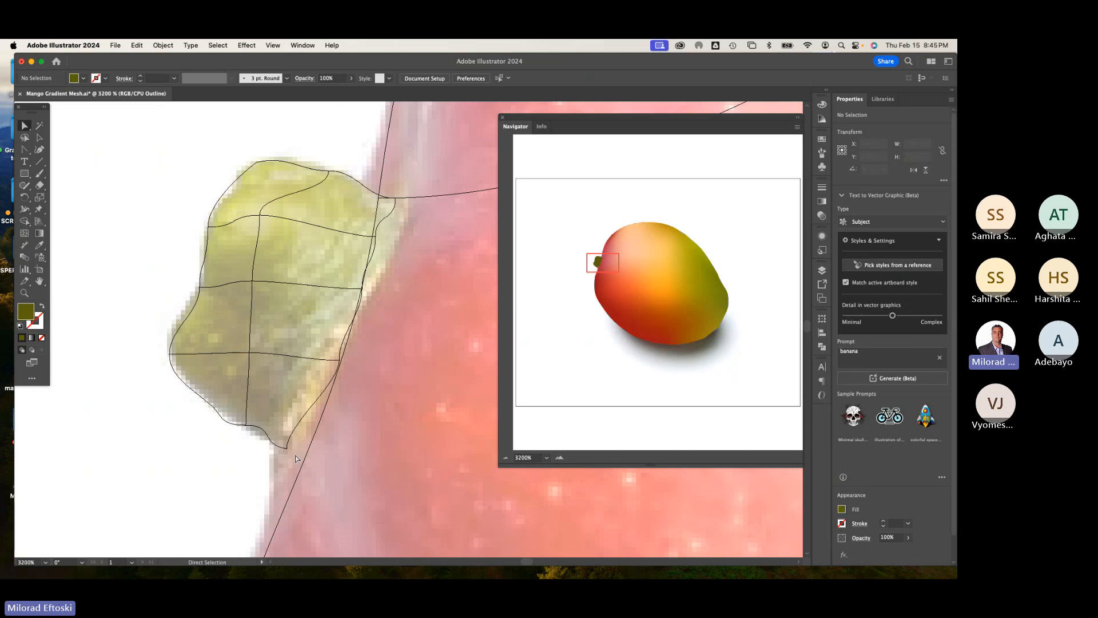
# Step: Adjust the mango mesh's point and handle where the stem joins the fruit
pyautogui.press('super+minus')
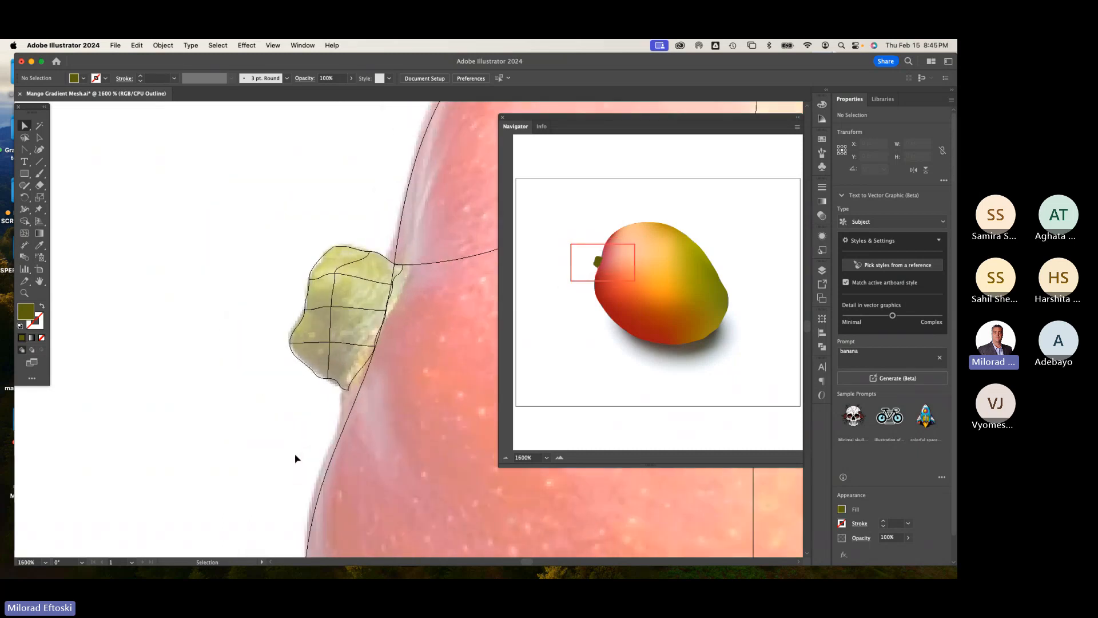
pyautogui.press('a')
pyautogui.click(334, 458)
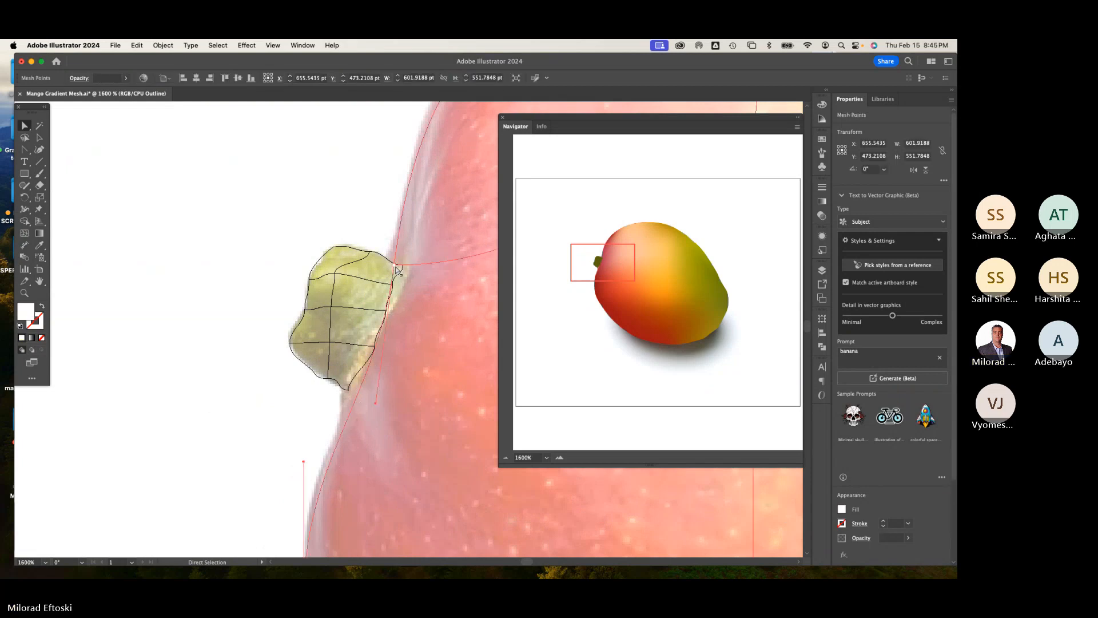
pyautogui.moveTo(393, 265); pyautogui.dragTo(388, 266)
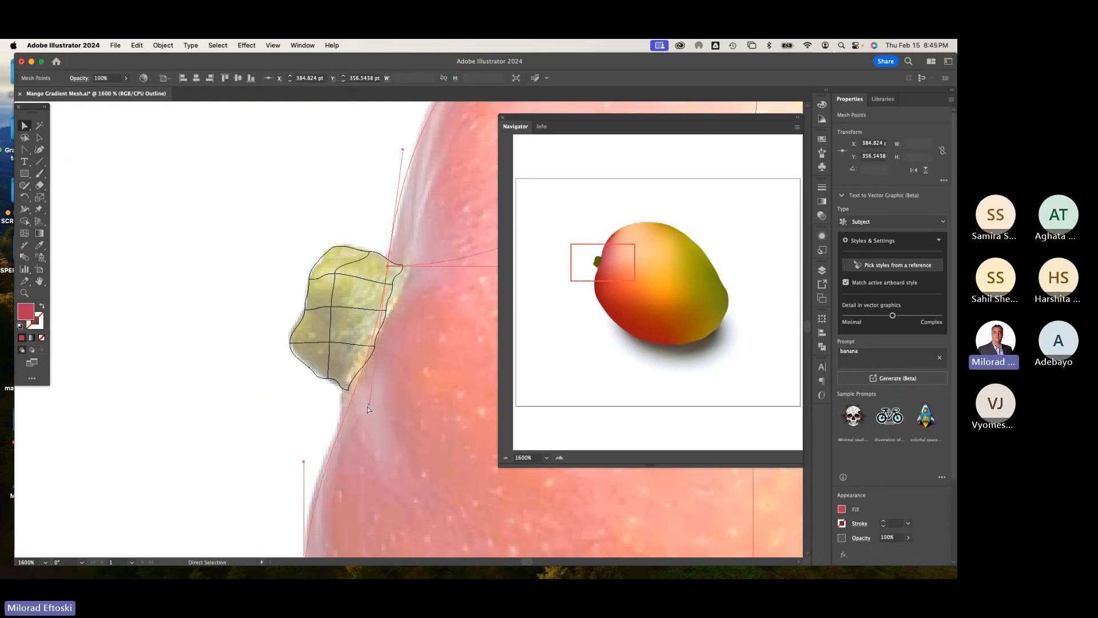
pyautogui.moveTo(369, 404); pyautogui.dragTo(343, 404)
pyautogui.click(277, 415)
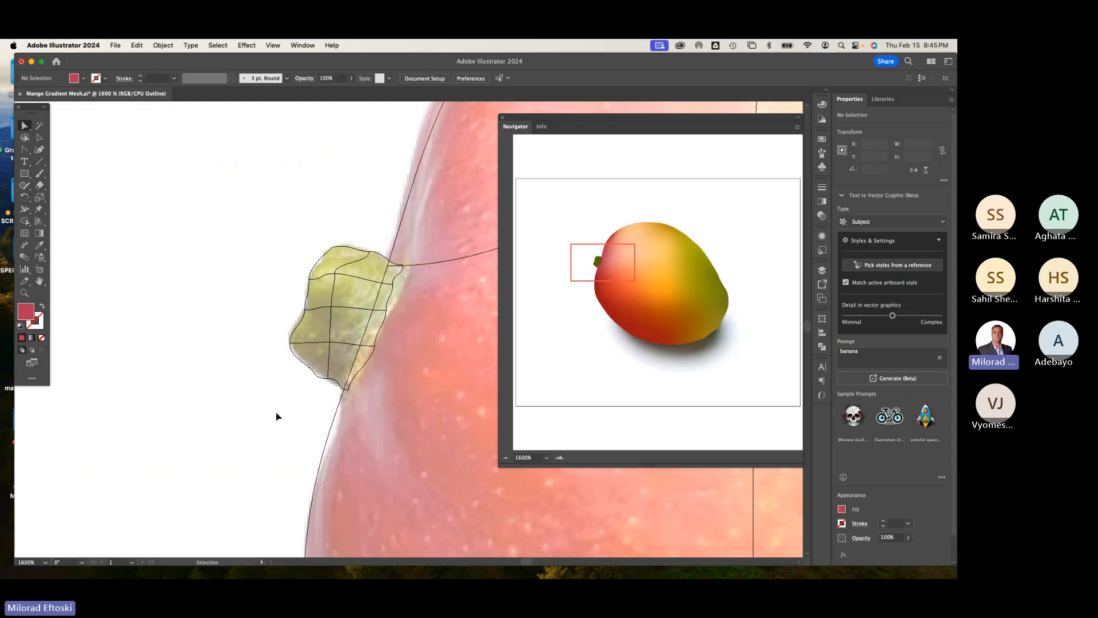
# Step: Colour the stem mesh's upper and right points with shades sampled from the photo using the Eyedropper
pyautogui.press('super+y')
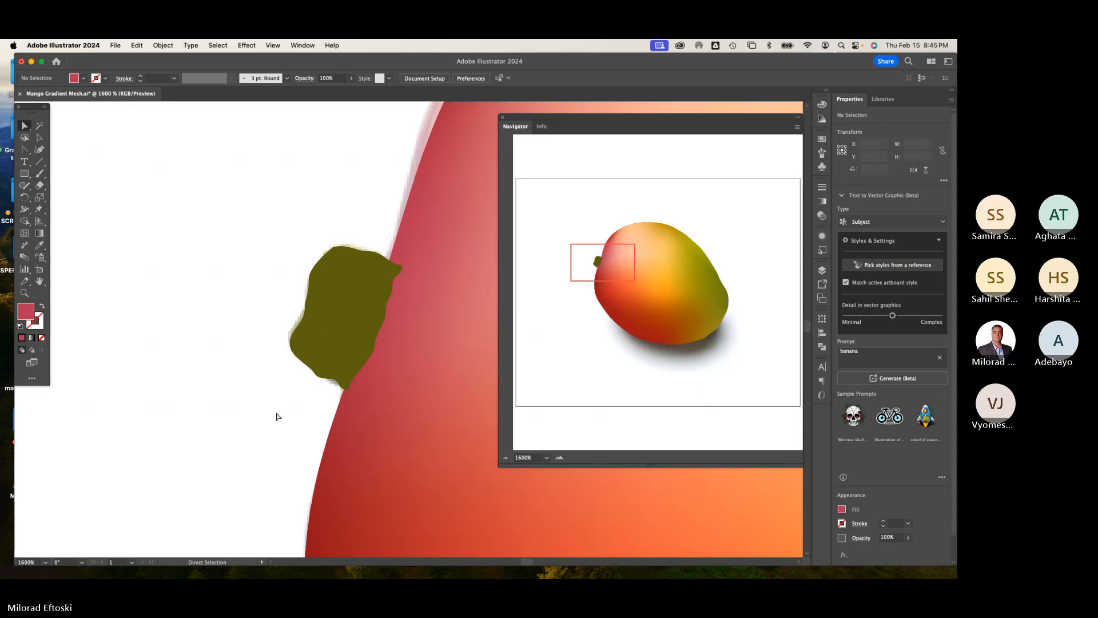
pyautogui.press('super+y')
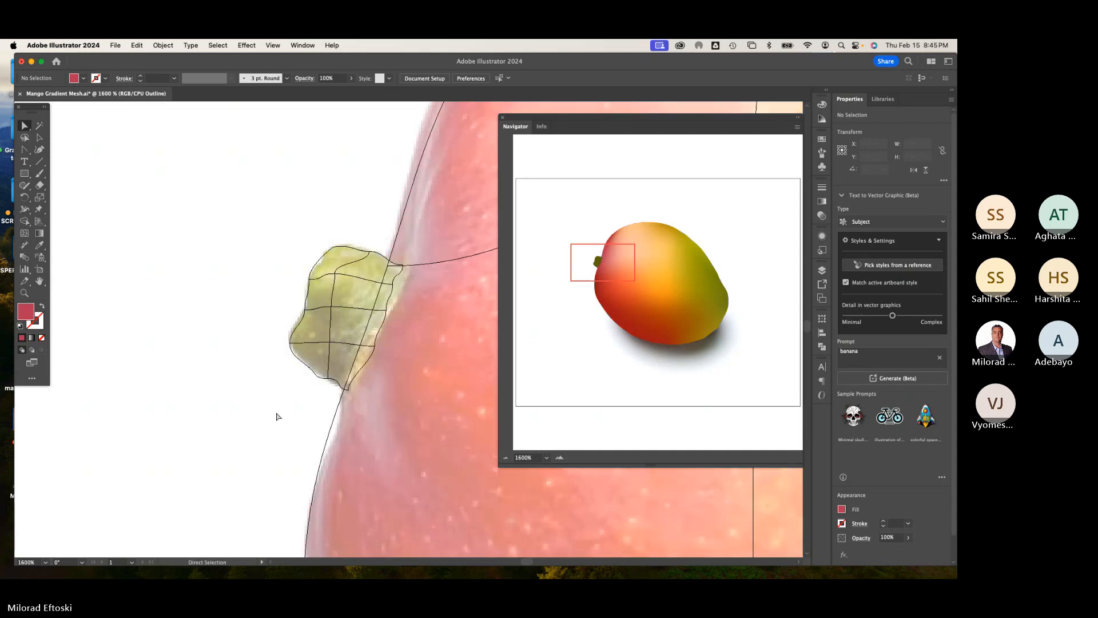
pyautogui.press('super+equal')
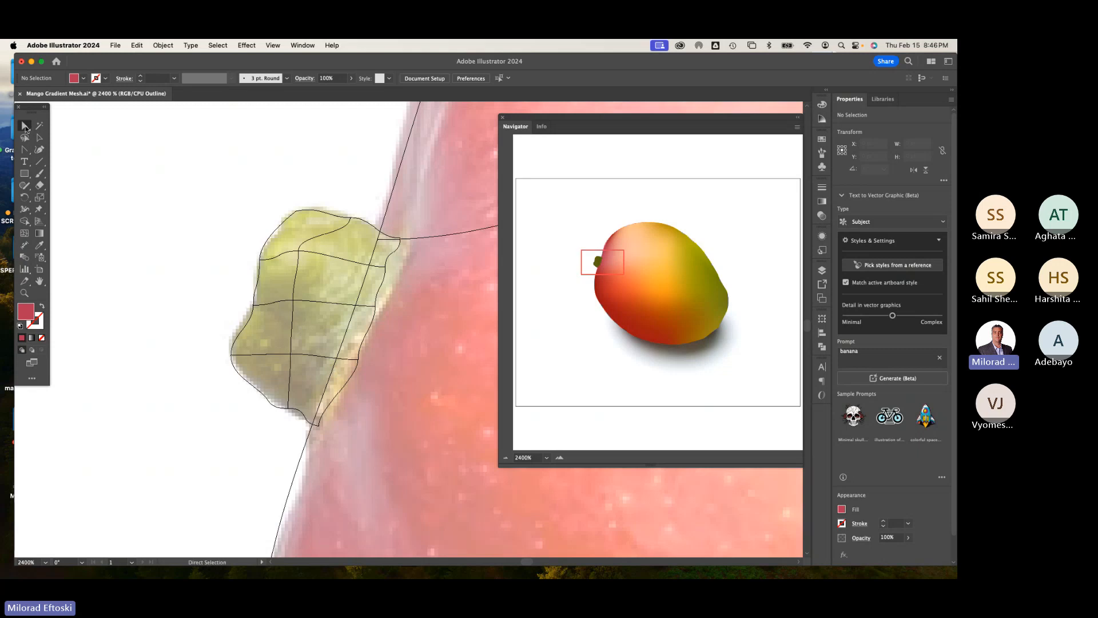
pyautogui.click(40, 245)
pyautogui.press('super')
pyautogui.press('super')
pyautogui.keyDown('super'); pyautogui.click(260, 262); pyautogui.keyUp('super')
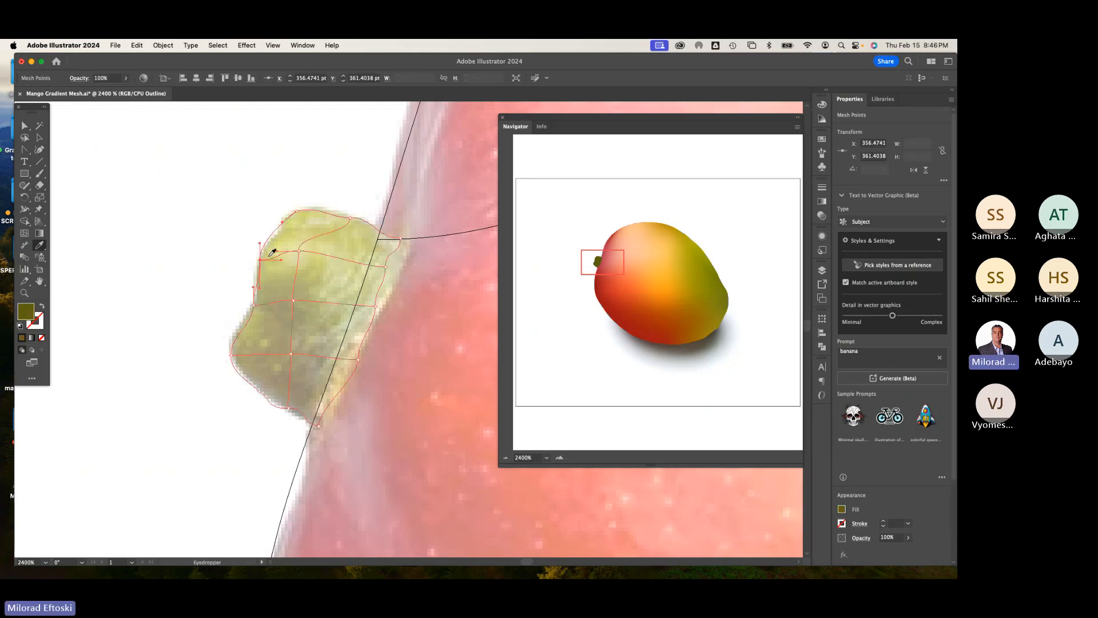
pyautogui.keyDown('super'); pyautogui.click(296, 212); pyautogui.keyUp('super')
pyautogui.keyDown('super'); pyautogui.click(298, 251); pyautogui.keyUp('super')
pyautogui.keyDown('super'); pyautogui.click(350, 218); pyautogui.keyUp('super')
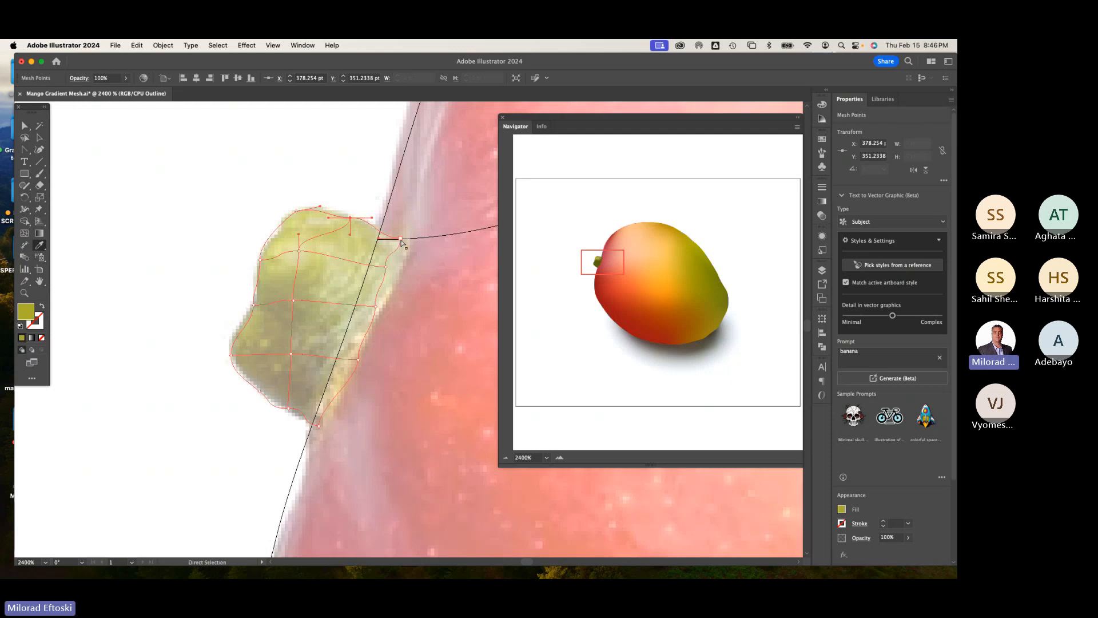
pyautogui.keyDown('super'); pyautogui.click(385, 265); pyautogui.keyUp('super')
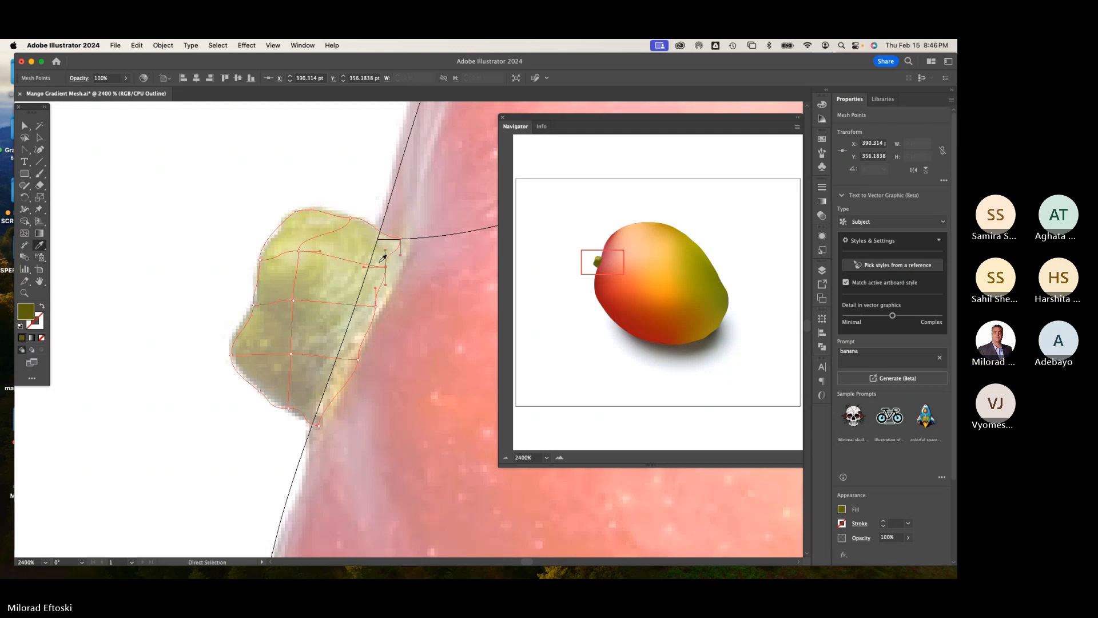
pyautogui.keyDown('super'); pyautogui.click(384, 264); pyautogui.keyUp('super')
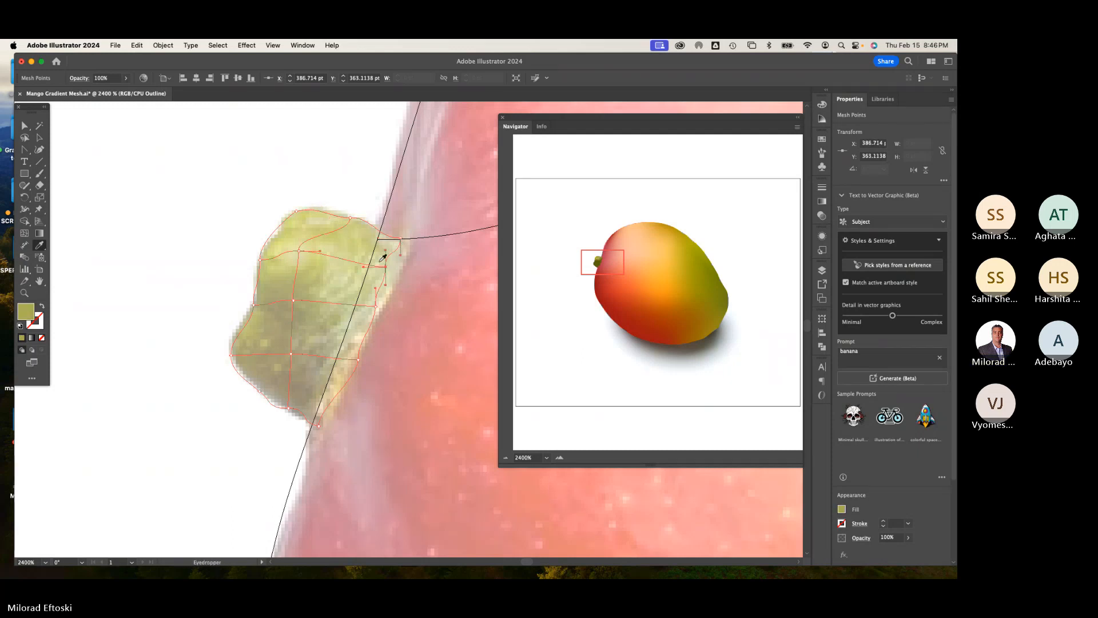
pyautogui.keyDown('super'); pyautogui.click(376, 307); pyautogui.keyUp('super')
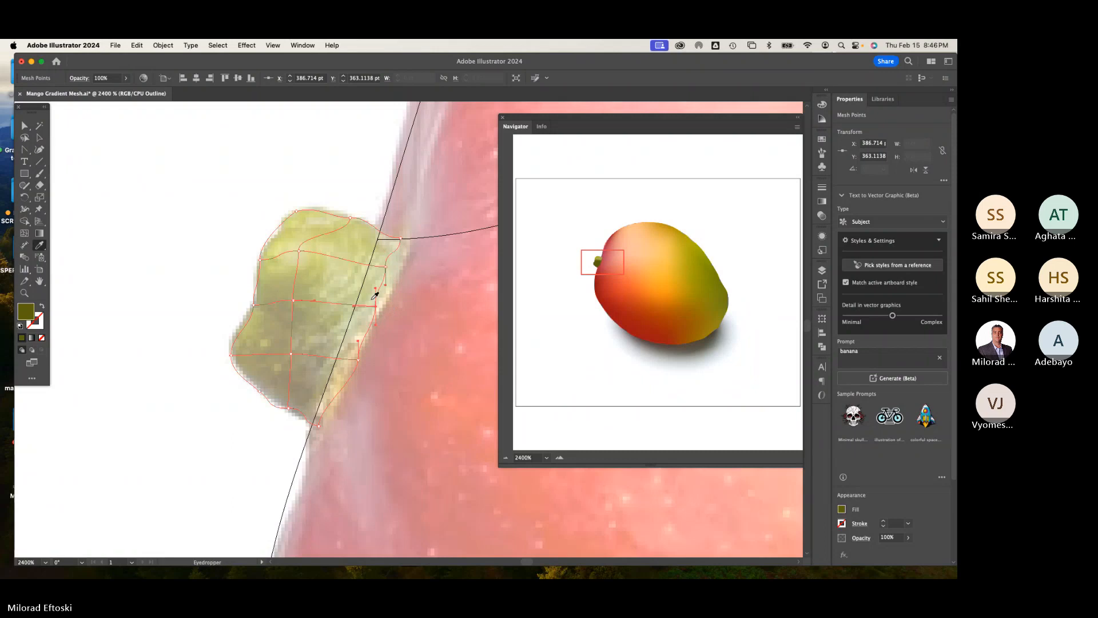
# Step: Colour the stem mesh's lower and left points with shades sampled from the photo using the Eyedropper
pyautogui.click(355, 351)
pyautogui.click(357, 349)
pyautogui.keyDown('super'); pyautogui.click(319, 426); pyautogui.keyUp('super')
pyautogui.click(324, 411)
pyautogui.keyDown('super'); pyautogui.click(290, 353); pyautogui.keyUp('super')
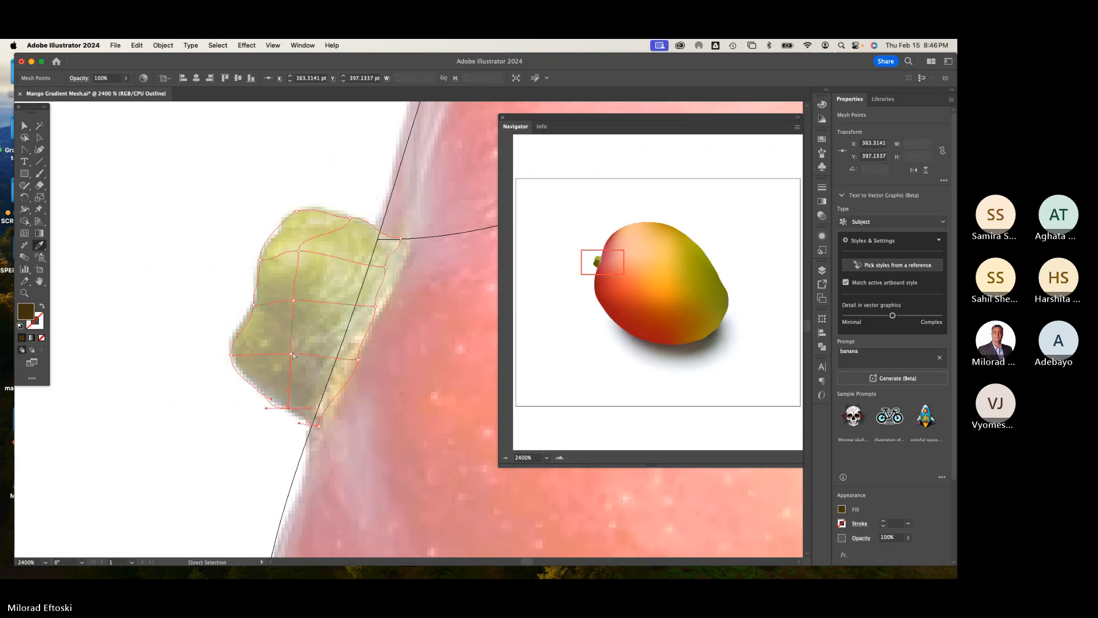
pyautogui.click(299, 345)
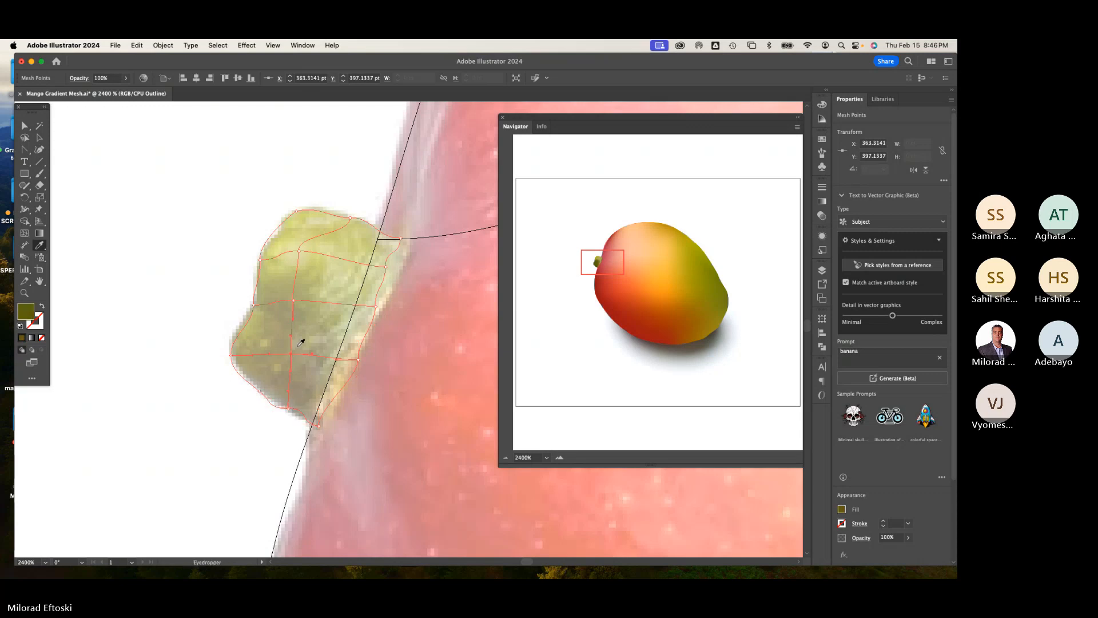
pyautogui.keyDown('super'); pyautogui.click(294, 300); pyautogui.keyUp('super')
pyautogui.keyDown('super'); pyautogui.click(298, 251); pyautogui.keyUp('super')
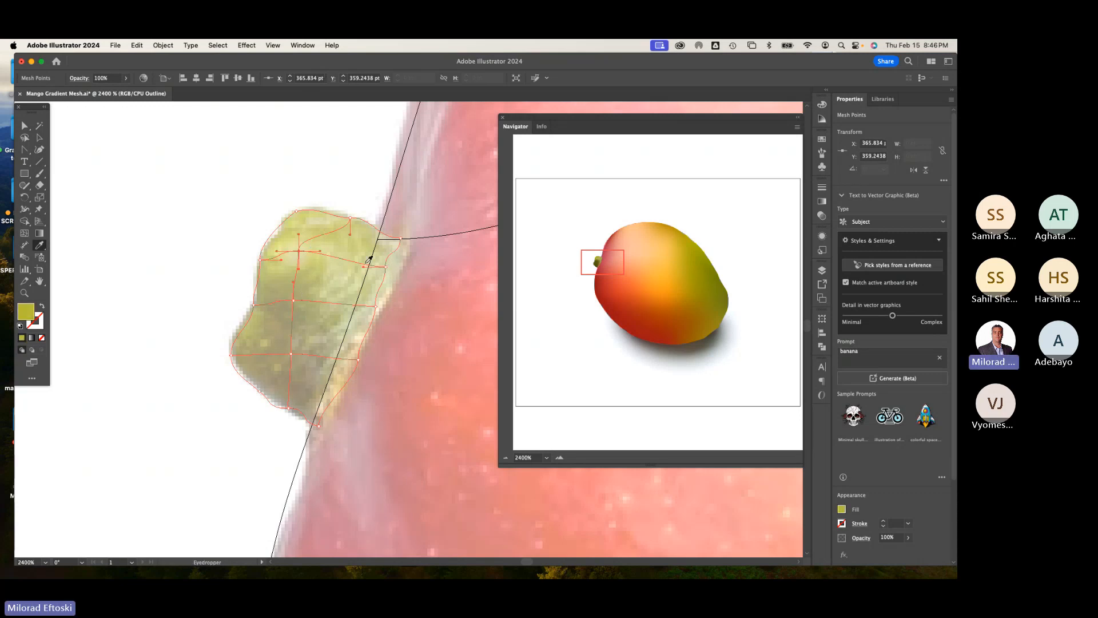
pyautogui.keyDown('super'); pyautogui.click(253, 305); pyautogui.keyUp('super')
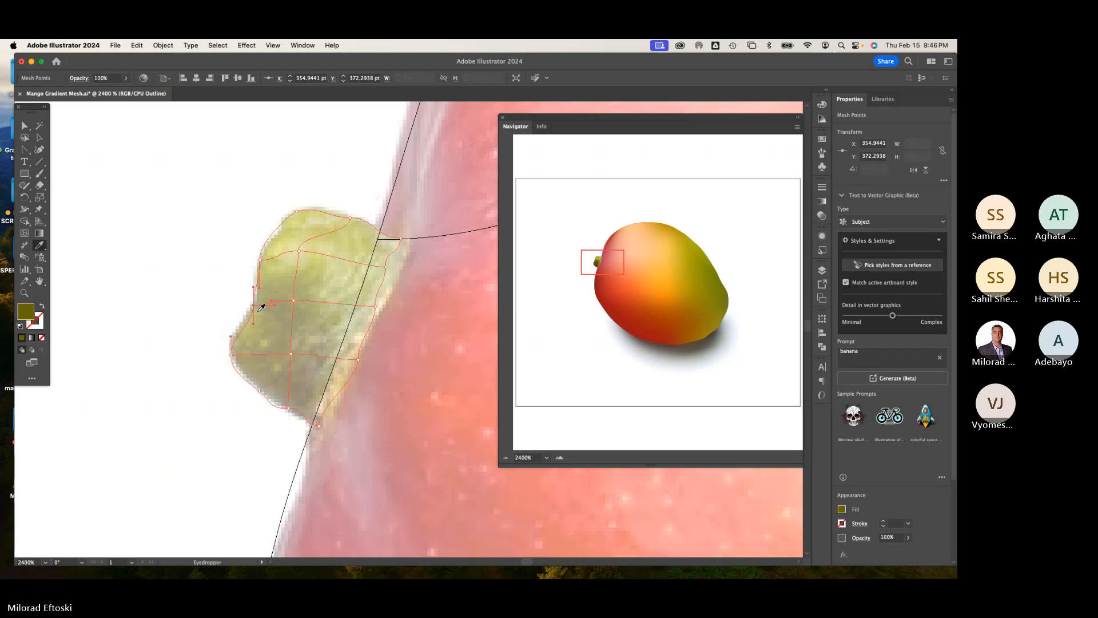
pyautogui.click(260, 309)
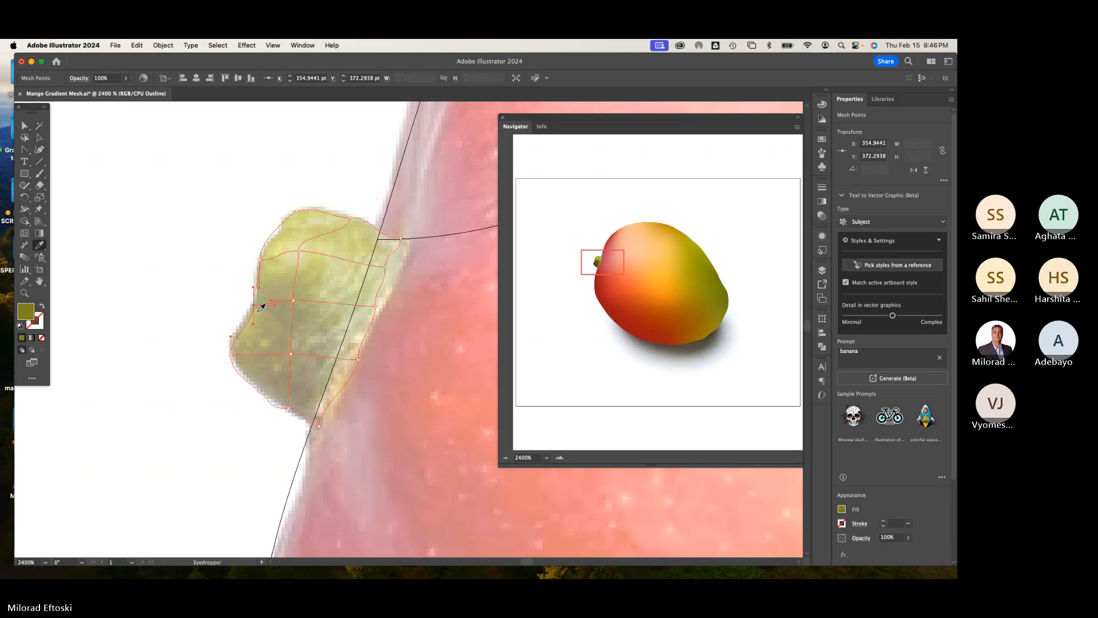
pyautogui.keyDown('super'); pyautogui.click(231, 356); pyautogui.keyUp('super')
# Step: Review the shaded stem against the mango in preview at several zoom levels
pyautogui.click(40, 137)
pyautogui.click(120, 168)
pyautogui.press('super+minus')
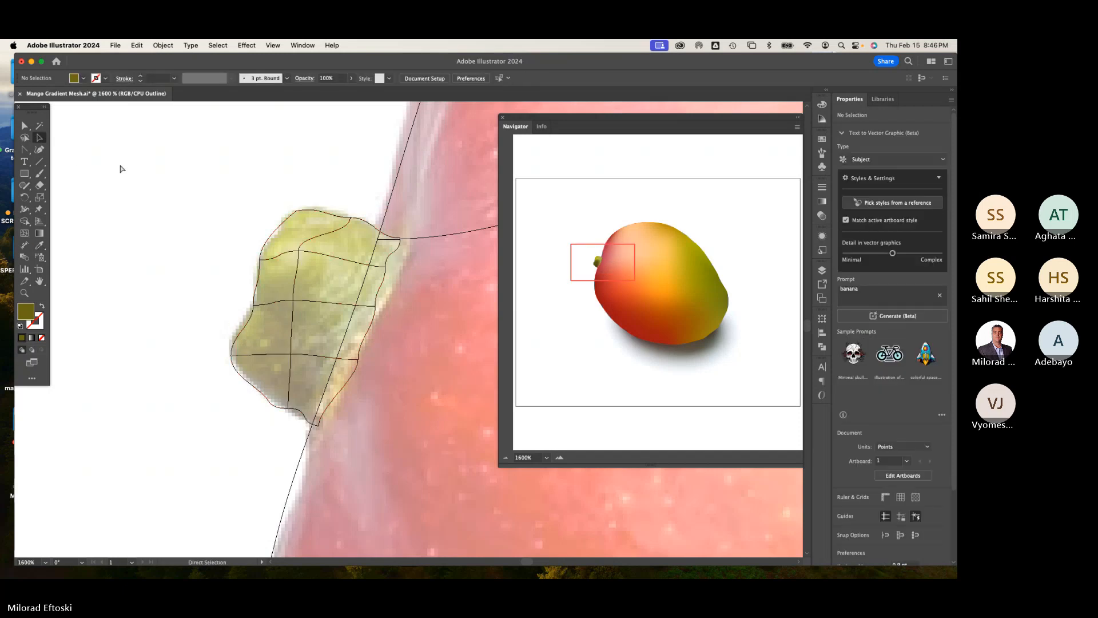
pyautogui.press('super+y')
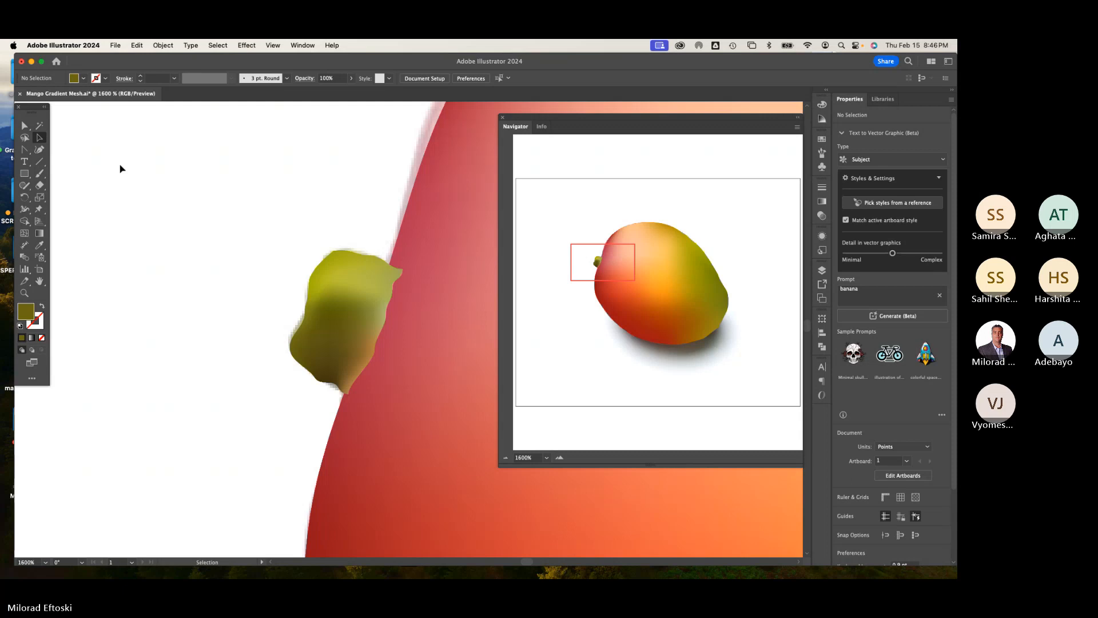
pyautogui.press('super+minus')
pyautogui.press('super+minus')
pyautogui.press('super+minus')
pyautogui.press('super+minus')
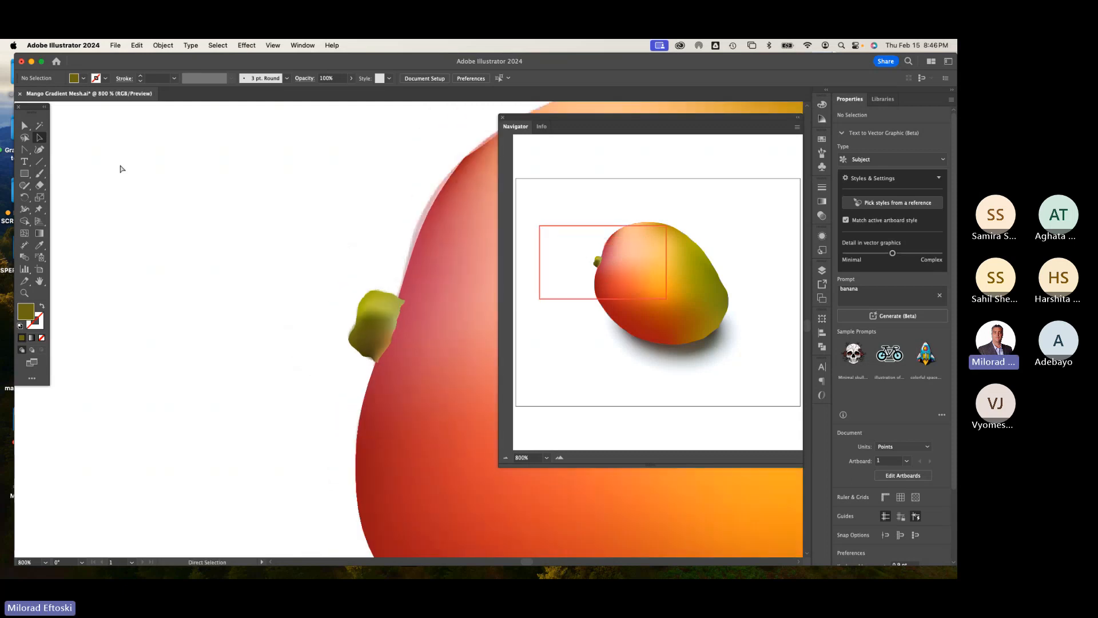
pyautogui.hscroll(5, 173, 218)
pyautogui.scroll(-2, 172, 218)
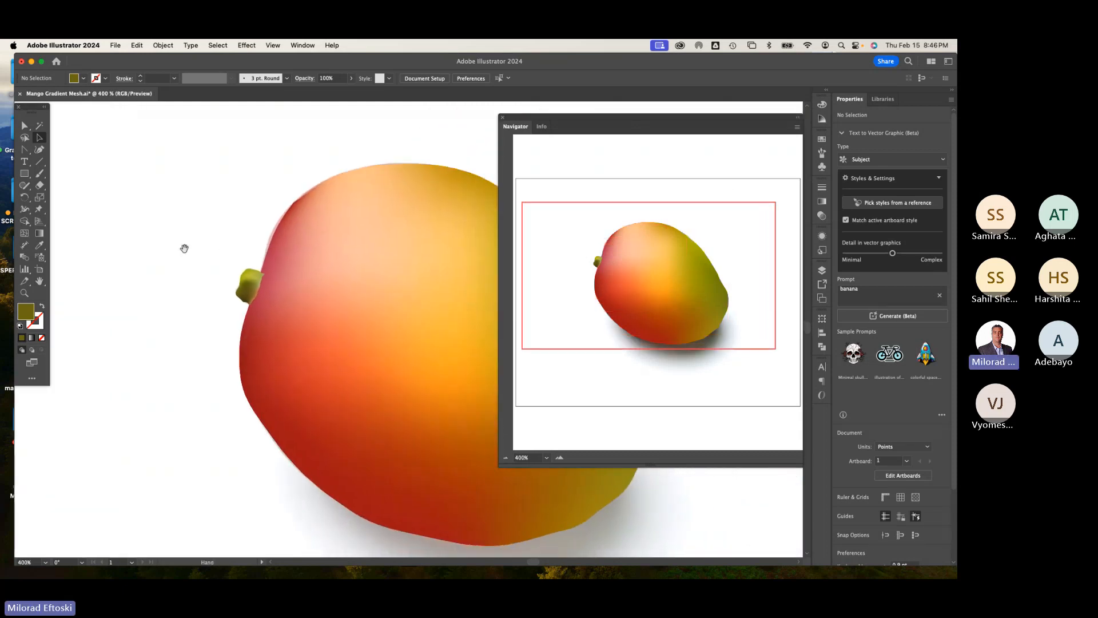
pyautogui.scroll(4, 227, 280)
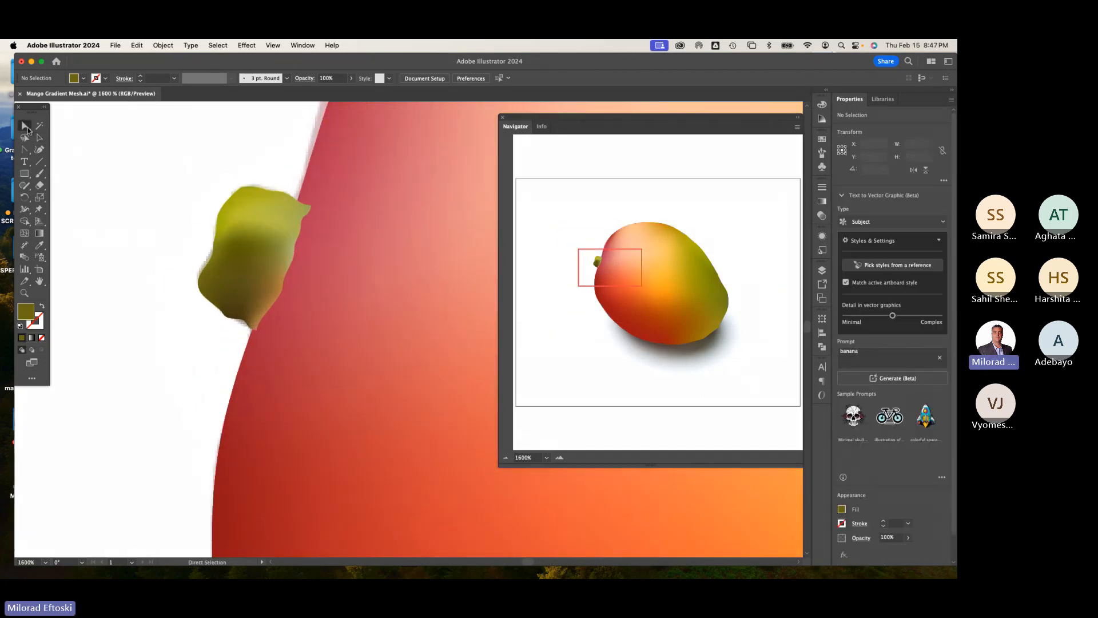
pyautogui.moveTo(261, 227)
pyautogui.mouseDown()
pyautogui.moveTo(224, 214)
pyautogui.moveTo(277, 245)
pyautogui.moveTo(261, 237)
pyautogui.mouseUp()
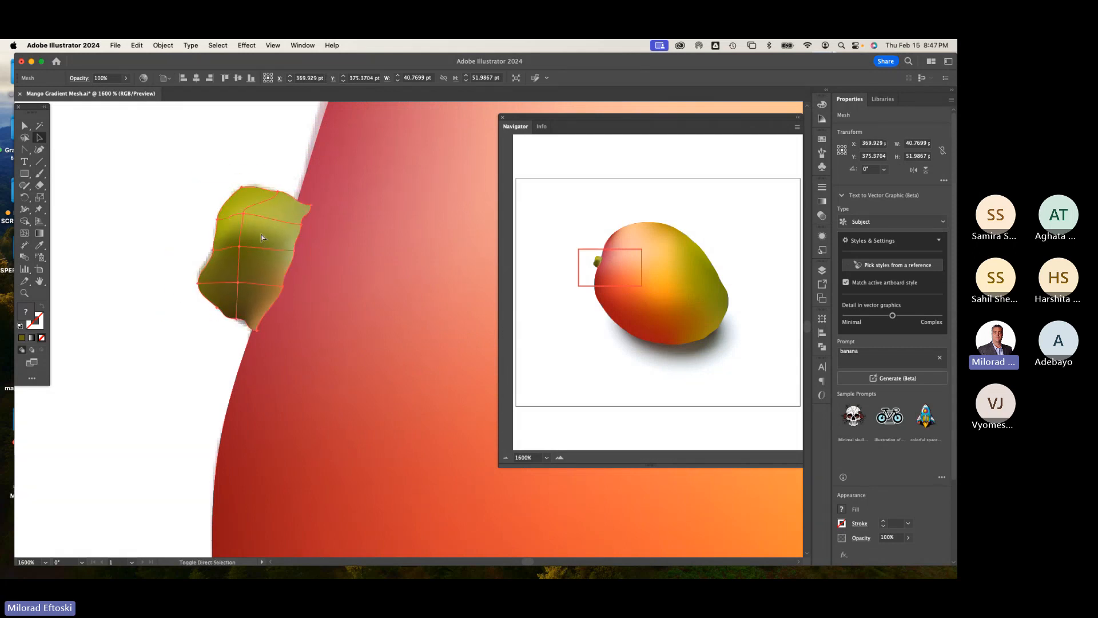
pyautogui.click(172, 150)
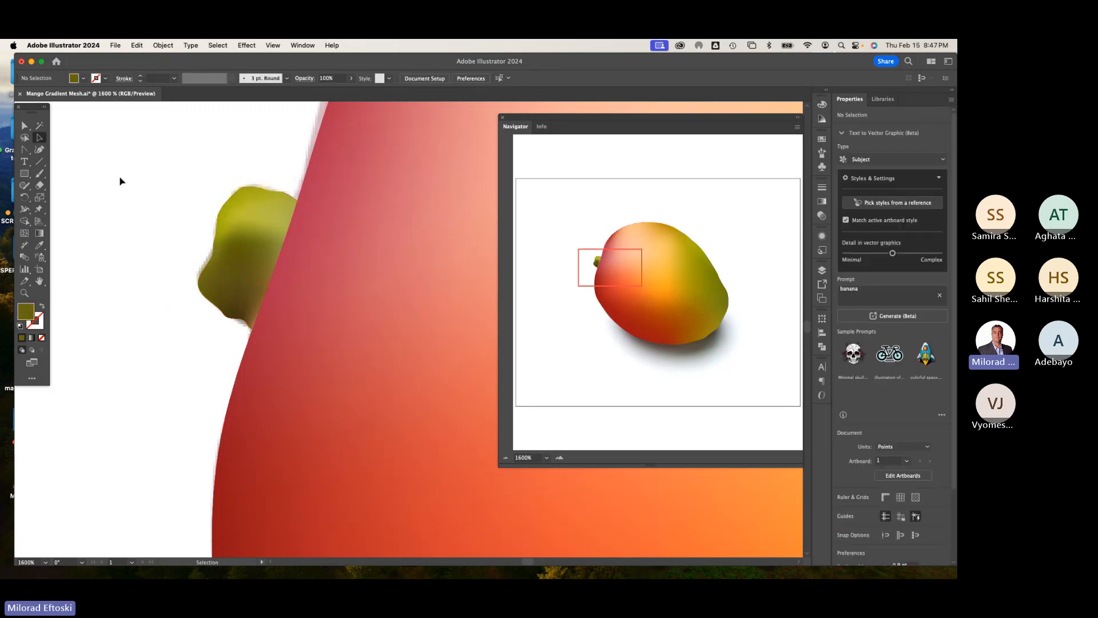
# Step: Bring the stem mesh to the front so it overlaps the mango's edge
pyautogui.click(249, 218)
pyautogui.press('shift+super+bracketright')
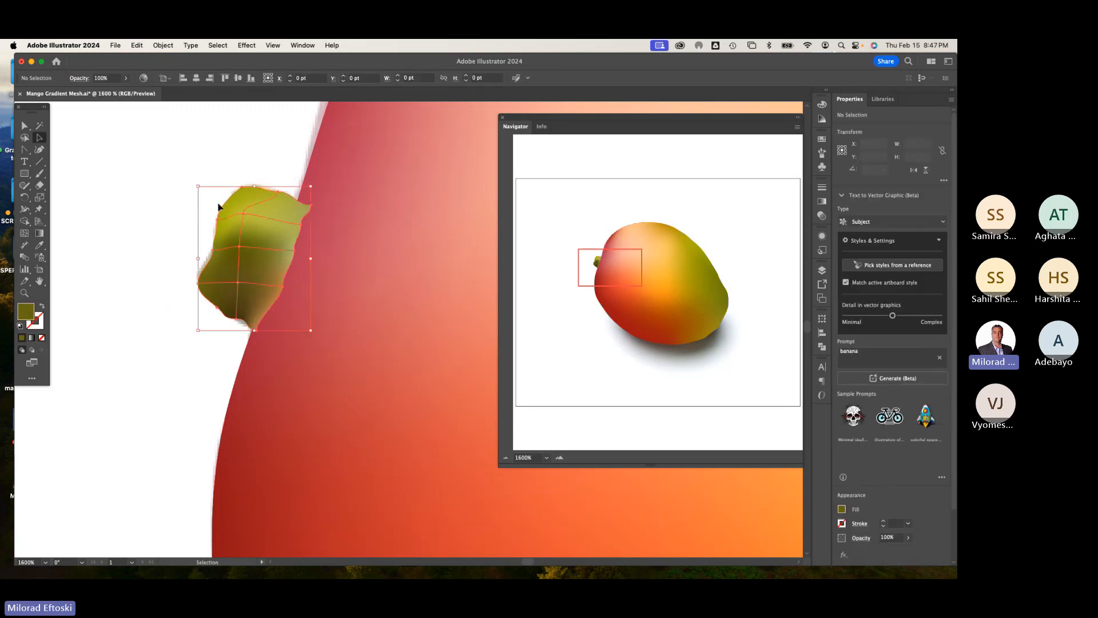
pyautogui.click(196, 197)
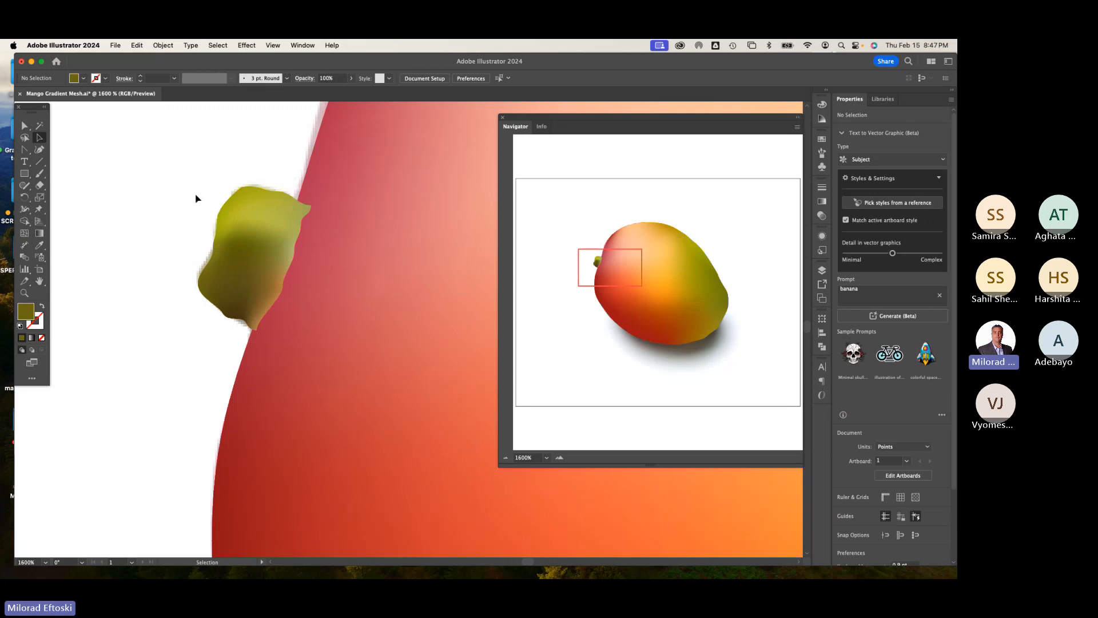
# Step: Move the stem mesh's upper right point slightly inward where it meets the mango
pyautogui.press('a')
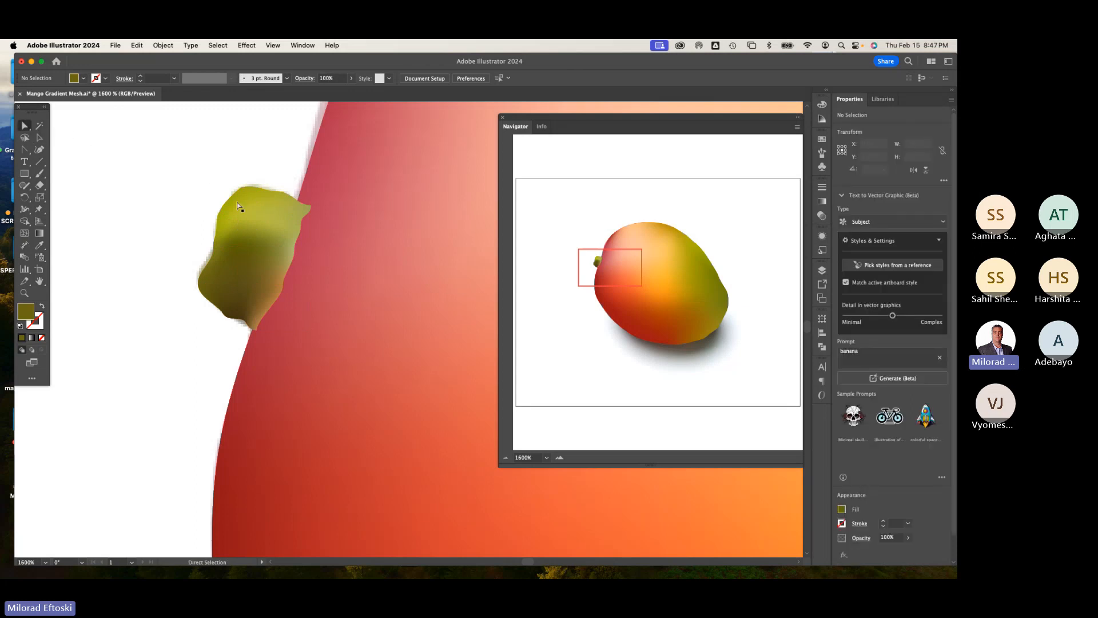
pyautogui.click(307, 217)
pyautogui.moveTo(311, 206); pyautogui.dragTo(303, 202)
pyautogui.click(179, 180)
# Step: Draw an ellipse about 487 × 352 pt over the lower half of the mango
pyautogui.press('super+minus')
pyautogui.press('super+minus')
pyautogui.press('super+minus')
pyautogui.press('super+minus')
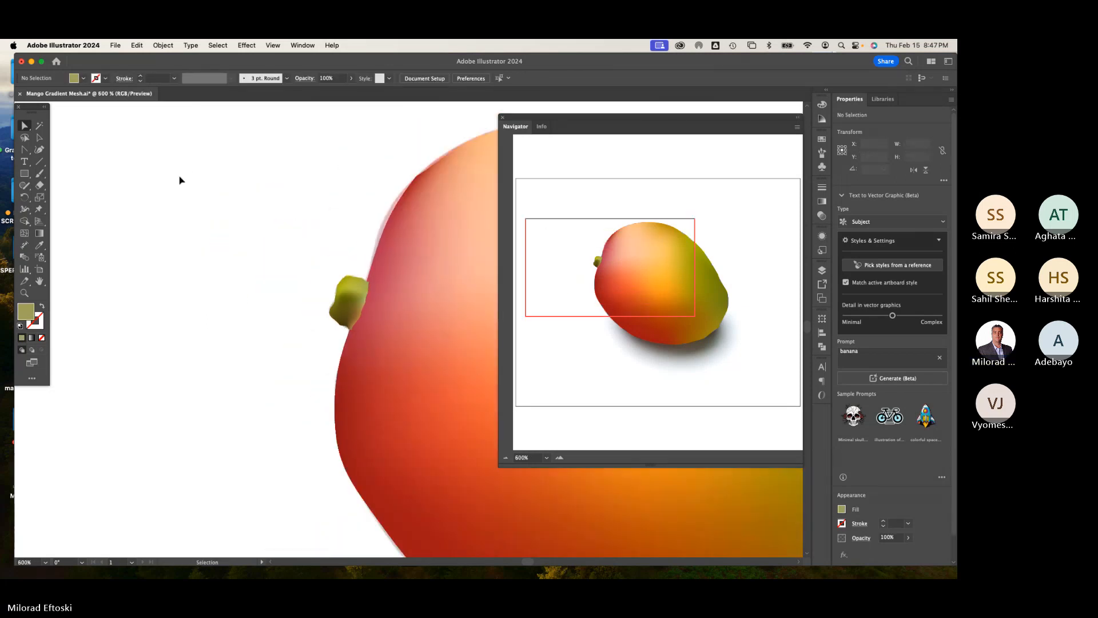
pyautogui.moveTo(350, 345); pyautogui.dragTo(105, 262)
pyautogui.press('super+minus')
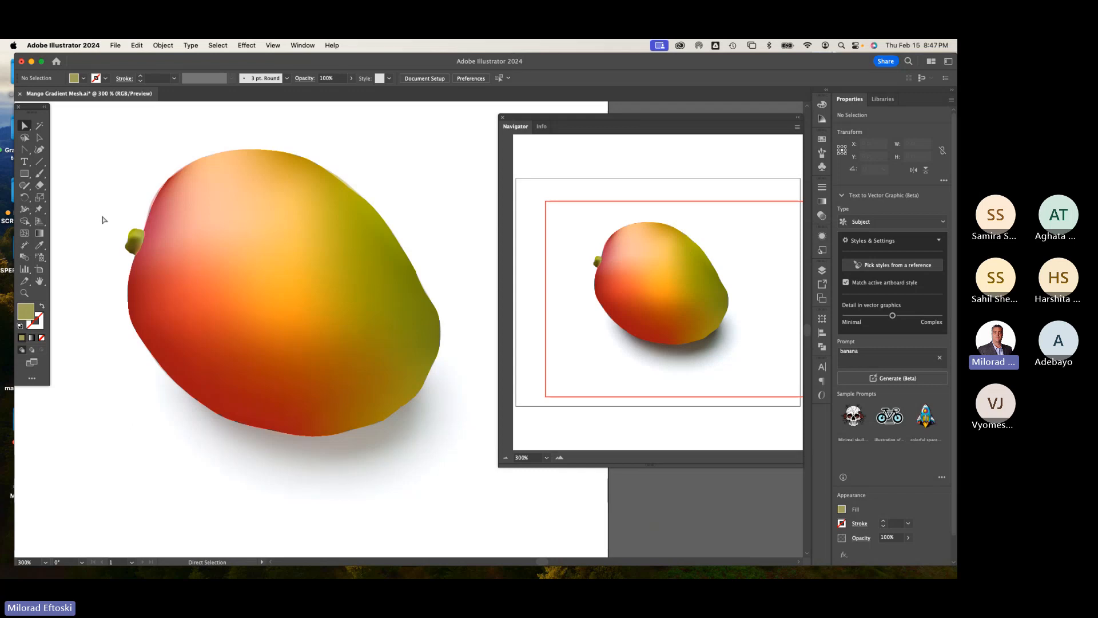
pyautogui.click(24, 174)
pyautogui.moveTo(25, 174); pyautogui.dragTo(65, 200)
pyautogui.moveTo(227, 294)
pyautogui.mouseDown()
pyautogui.moveTo(402, 457)
pyautogui.moveTo(480, 476)
pyautogui.mouseUp()
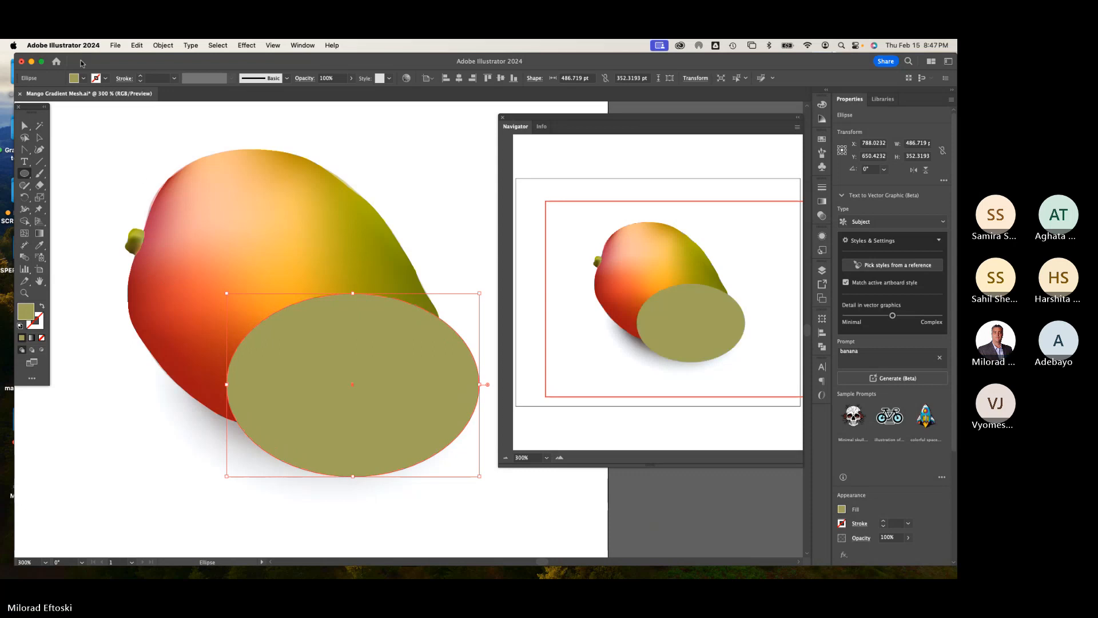
# Step: Fill the ellipse with black and move it slightly up and to the left
pyautogui.click(83, 77)
pyautogui.click(28, 95)
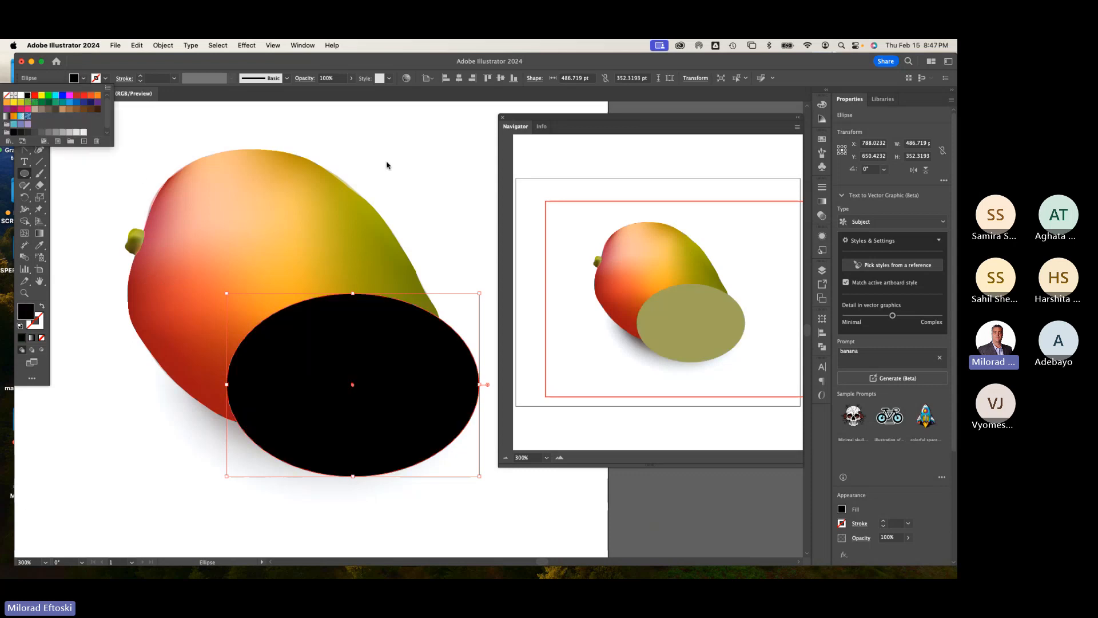
pyautogui.click(40, 137)
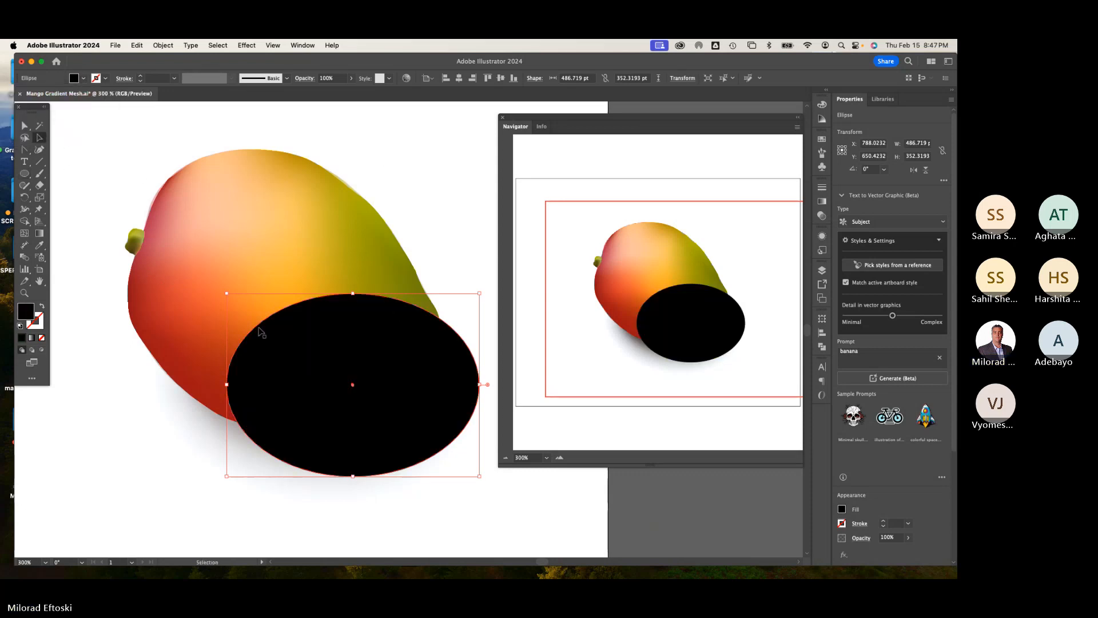
pyautogui.moveTo(326, 393); pyautogui.dragTo(288, 382)
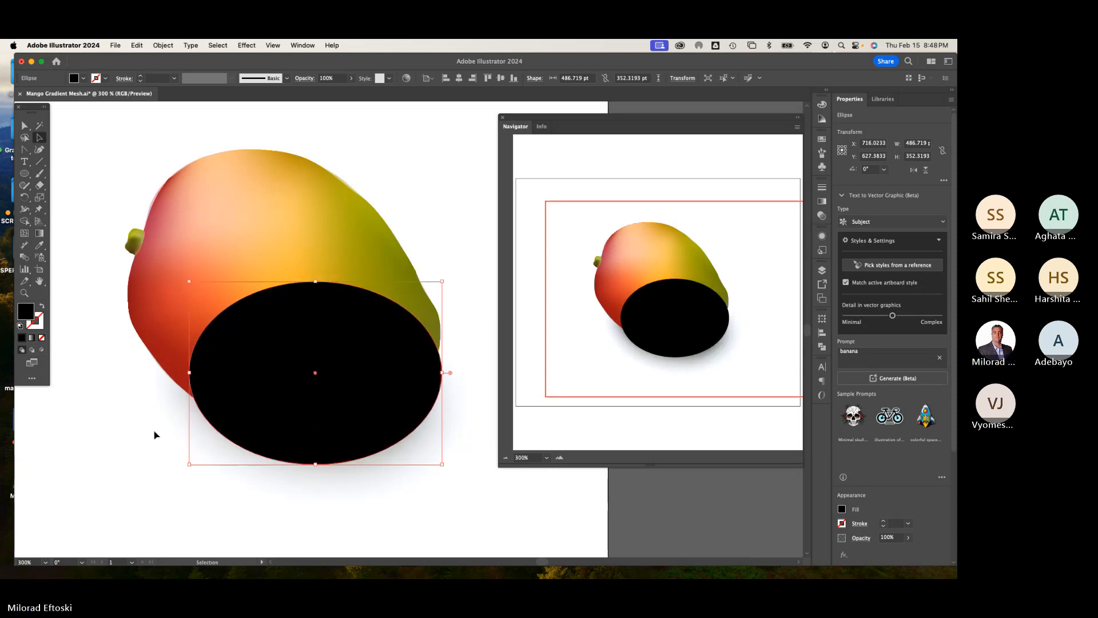
# Step: Apply a Feather effect to the black ellipse with a radius of 50 pt
pyautogui.click(246, 45)
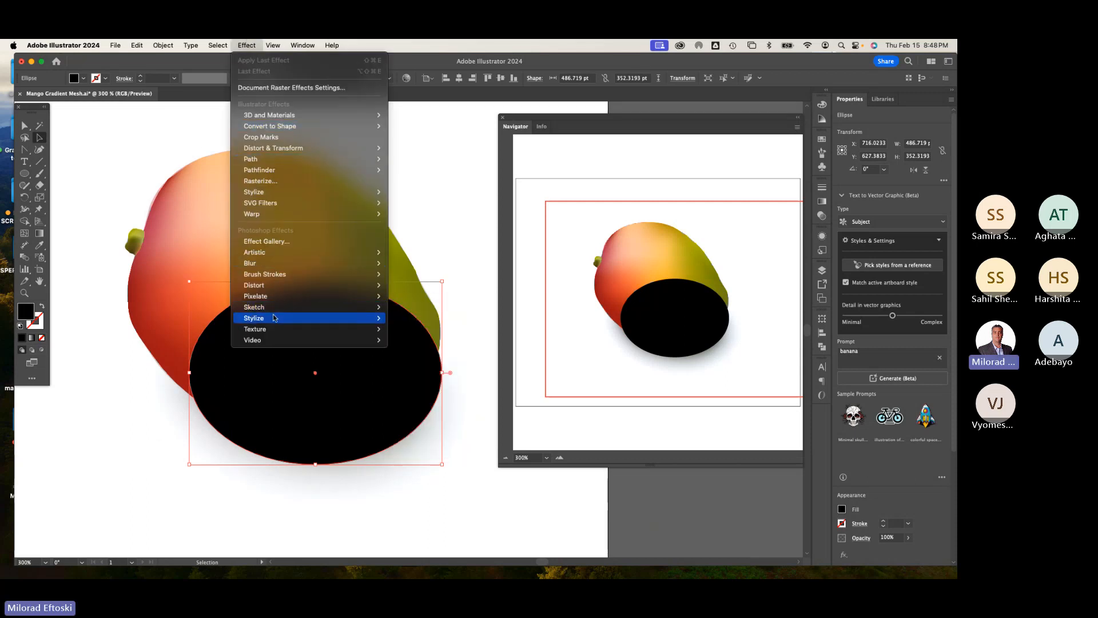
pyautogui.moveTo(273, 318)
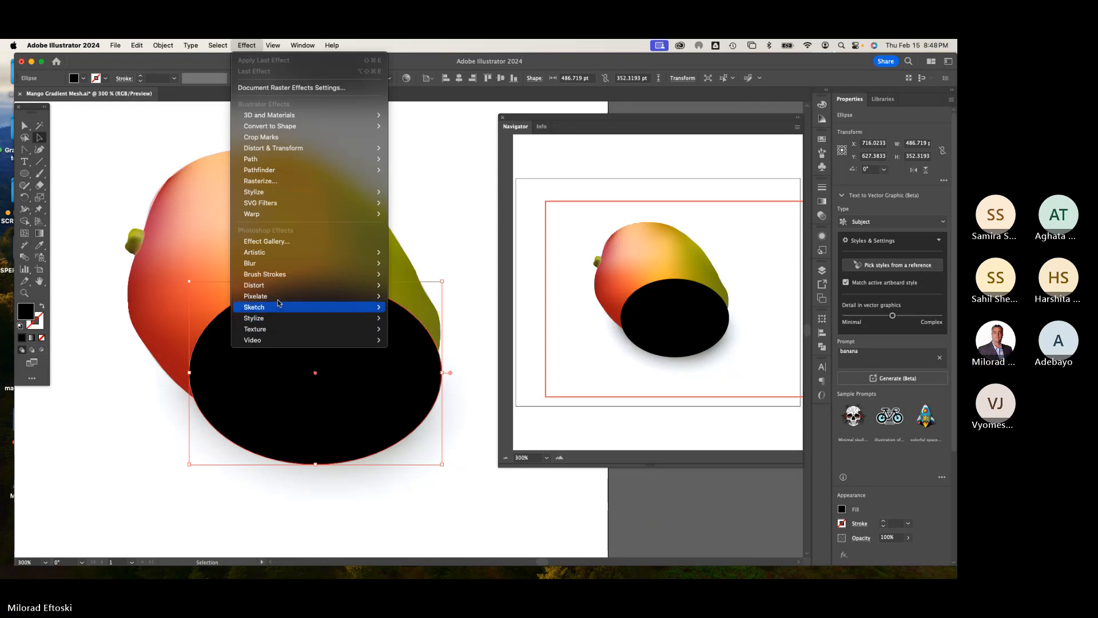
pyautogui.moveTo(288, 192)
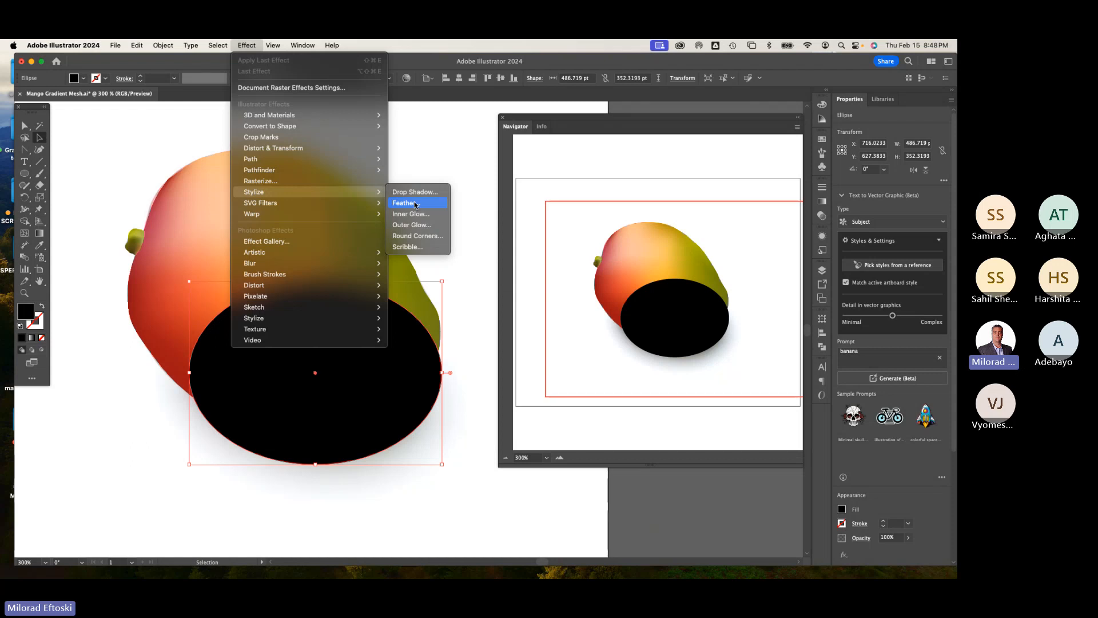
pyautogui.click(415, 203)
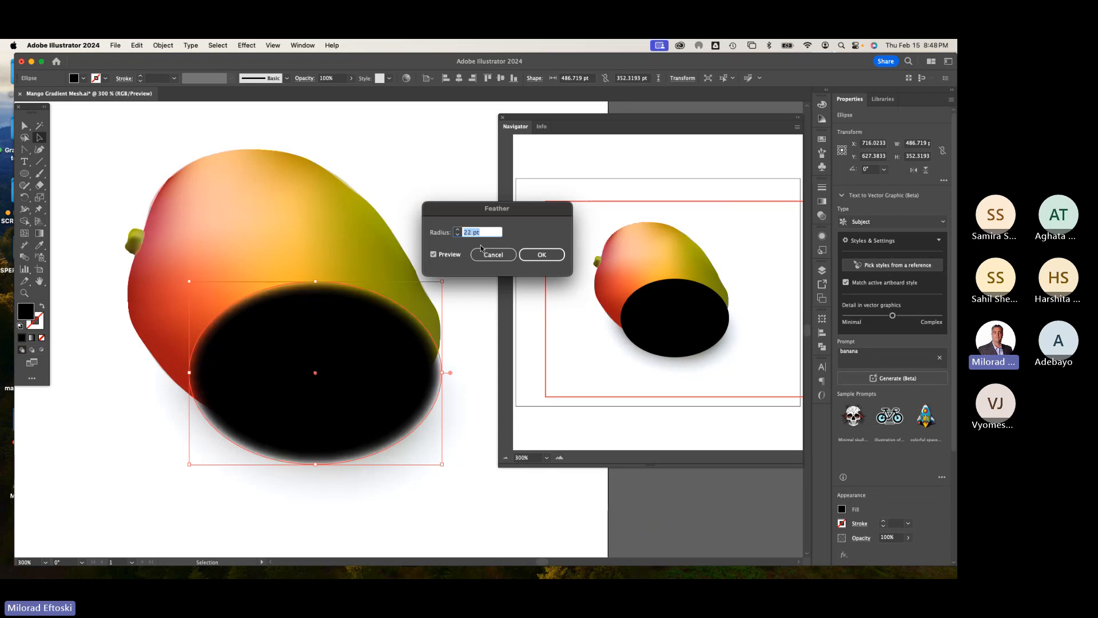
pyautogui.press('Up')
pyautogui.press('Up')
pyautogui.press('Up')
pyautogui.press('Up')
pyautogui.press('Up')
pyautogui.press('Up')
pyautogui.press('Up')
pyautogui.press('Up')
pyautogui.press('Up')
pyautogui.press('Up')
pyautogui.press('Up')
pyautogui.press('Up')
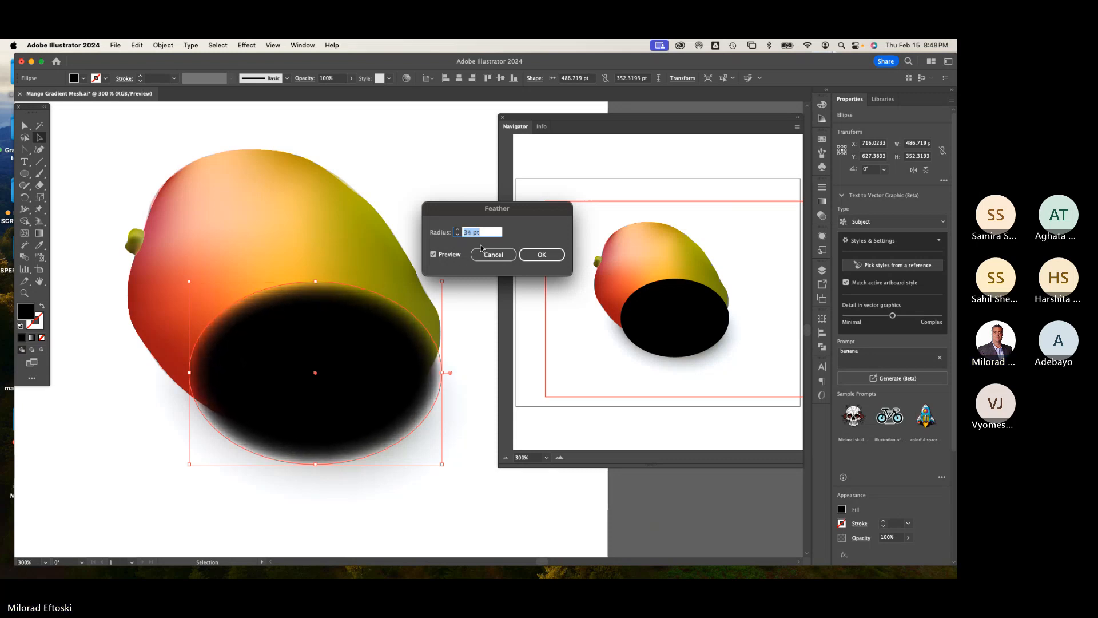
pyautogui.press('Up')
pyautogui.press('Up')
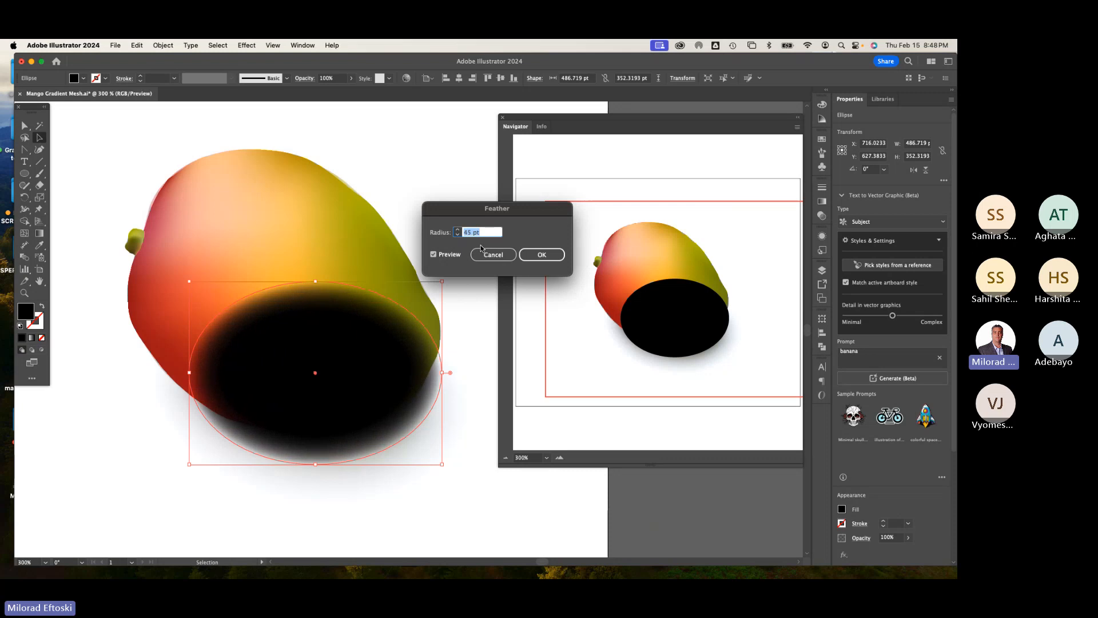
pyautogui.press('Up')
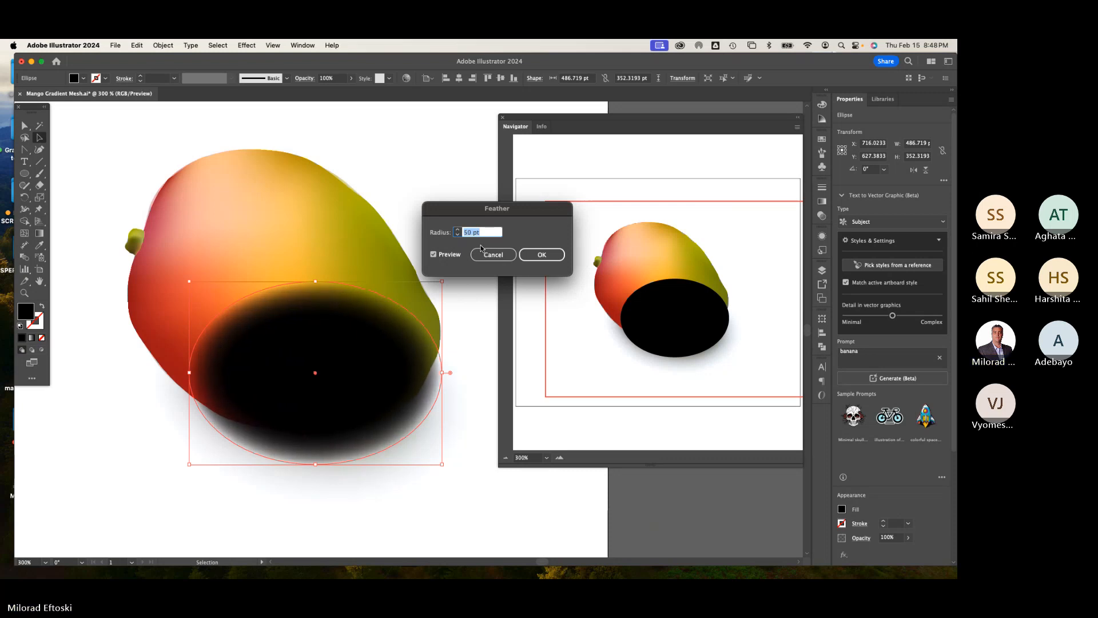
pyautogui.click(542, 255)
# Step: Enlarge the feathered ellipse to about 527 × 400 pt and reposition it under the mango
pyautogui.click(422, 520)
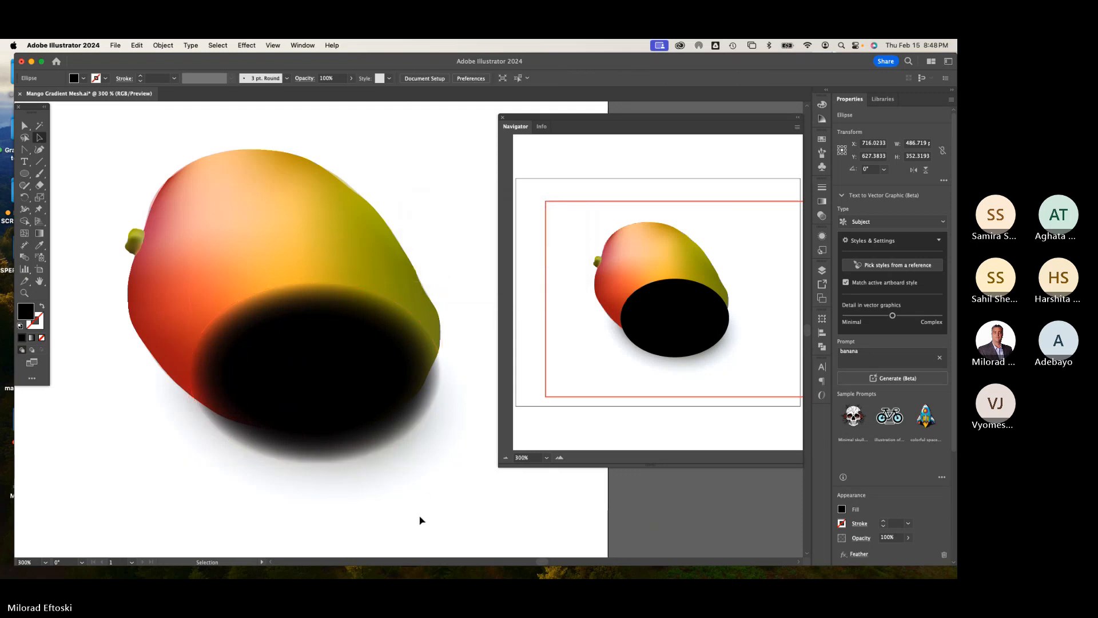
pyautogui.moveTo(344, 422)
pyautogui.mouseDown()
pyautogui.moveTo(375, 444)
pyautogui.moveTo(353, 417)
pyautogui.moveTo(344, 429)
pyautogui.mouseUp()
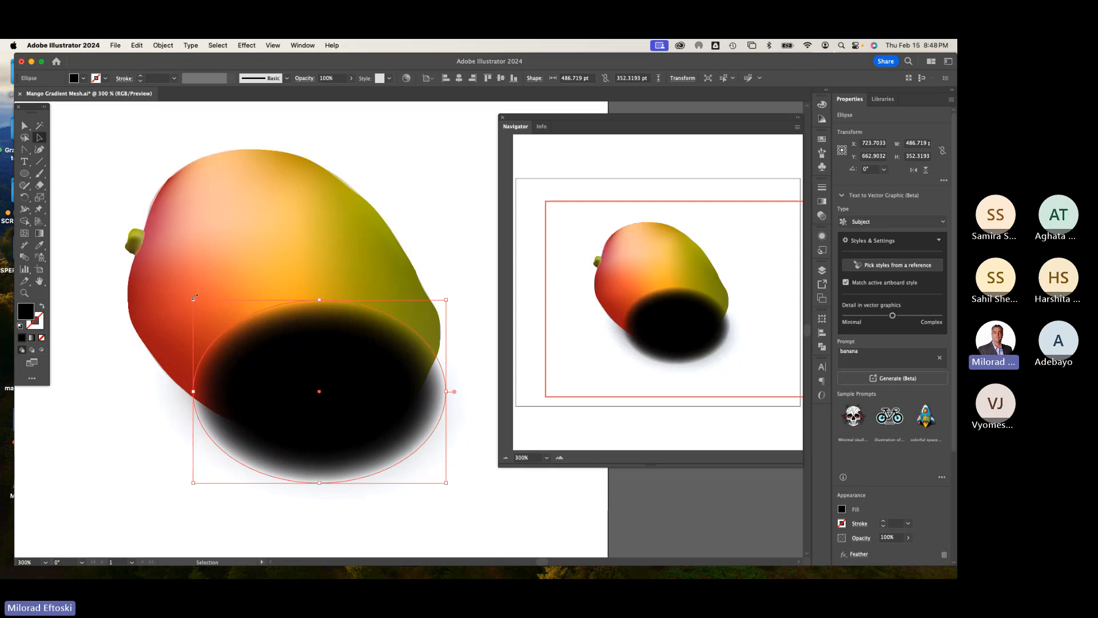
pyautogui.moveTo(194, 299); pyautogui.dragTo(170, 275)
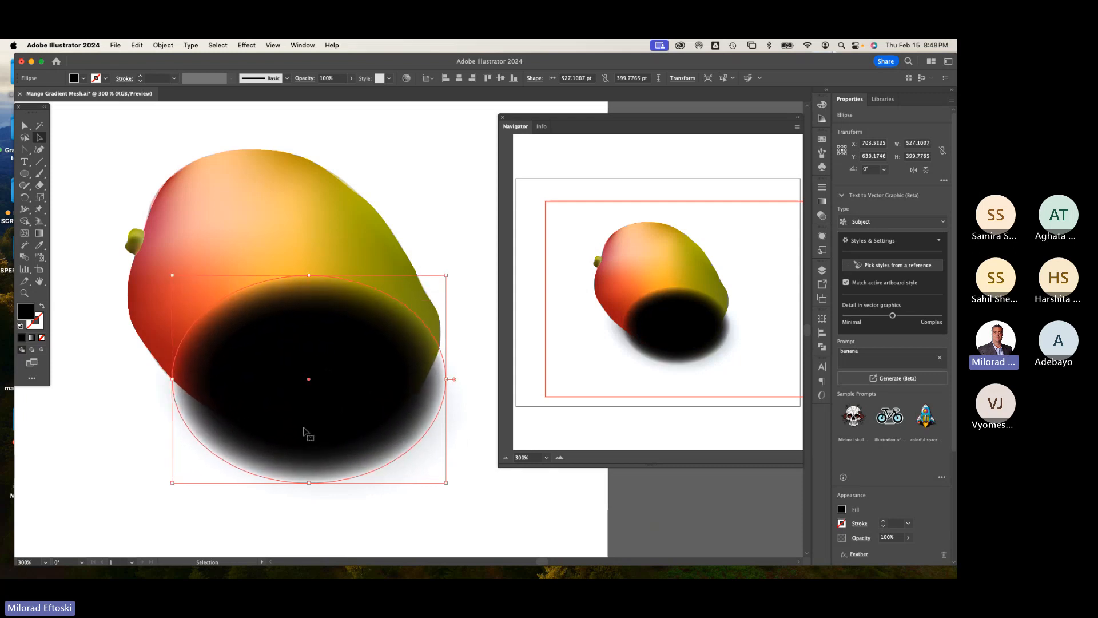
pyautogui.moveTo(309, 433); pyautogui.dragTo(315, 435)
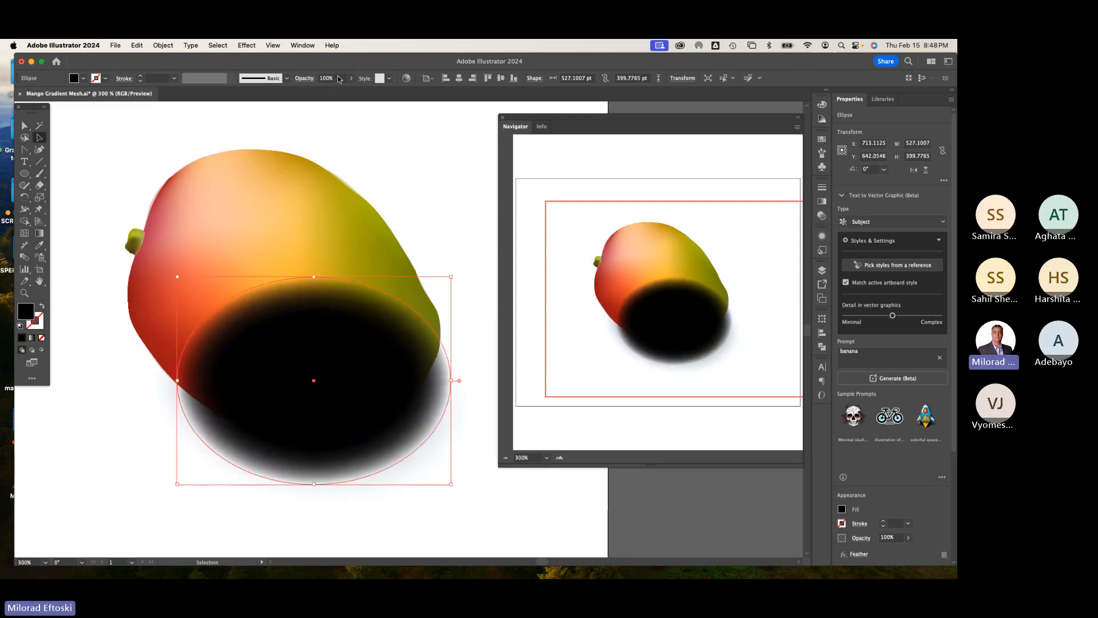
# Step: Set the feathered ellipse's opacity to 15%
pyautogui.click(330, 77)
pyautogui.write('50')
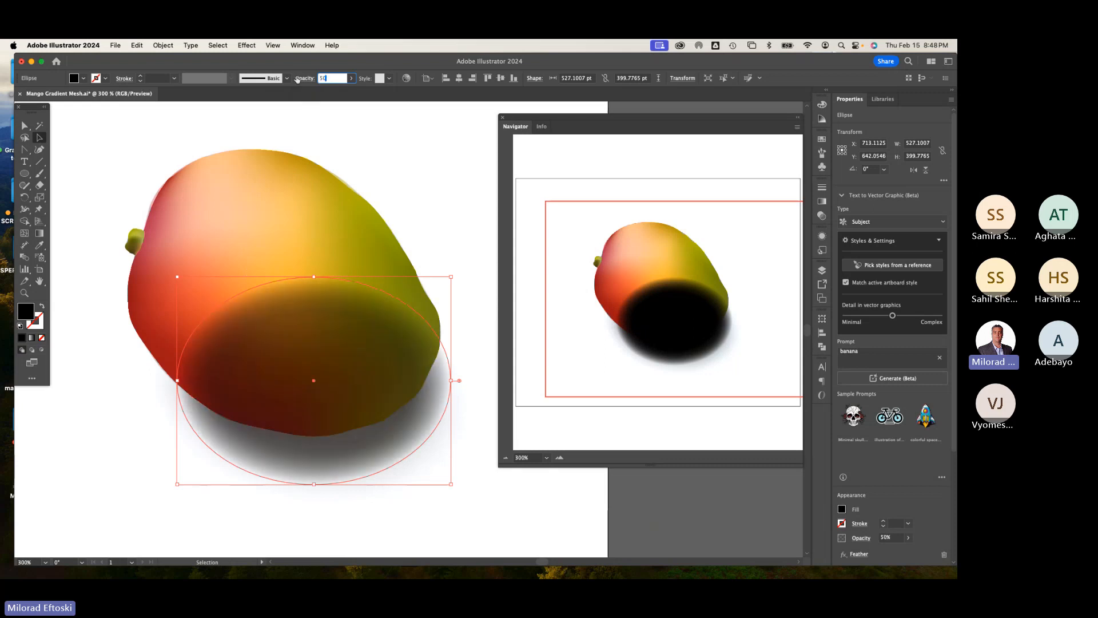
pyautogui.press('Return')
pyautogui.moveTo(336, 78); pyautogui.dragTo(289, 79)
pyautogui.write('25')
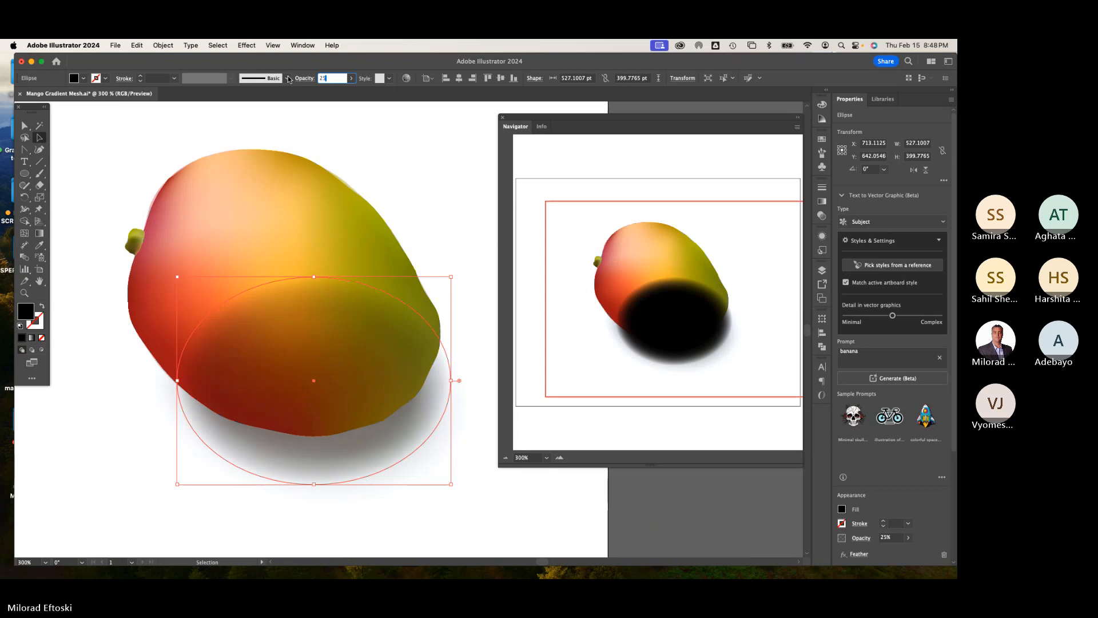
pyautogui.press('Return')
pyautogui.click(302, 79)
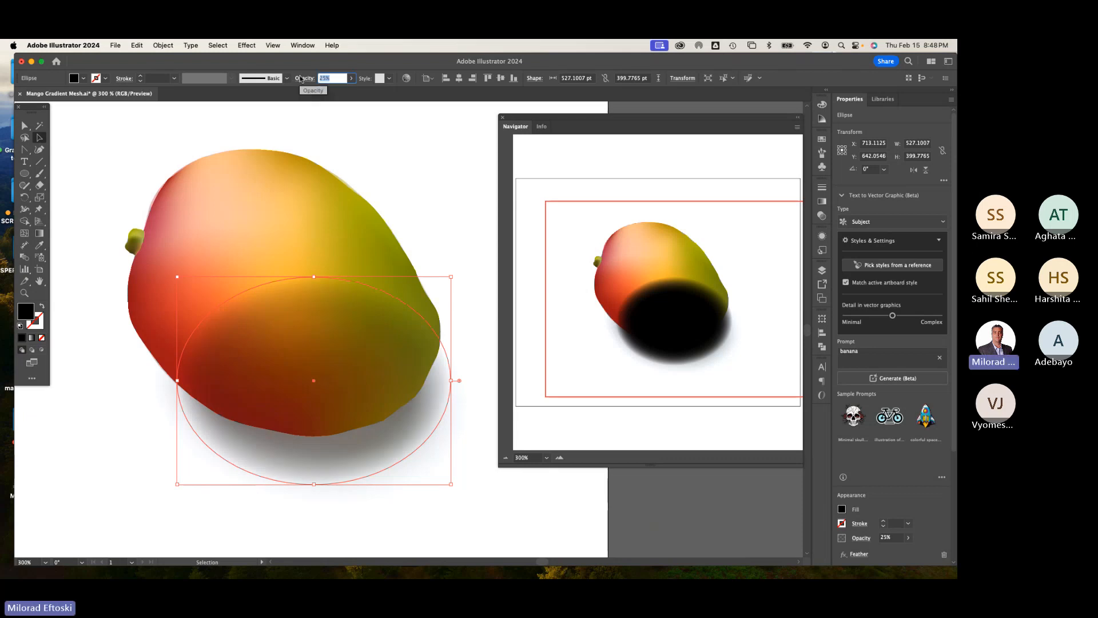
pyautogui.write('15')
pyautogui.press('Return')
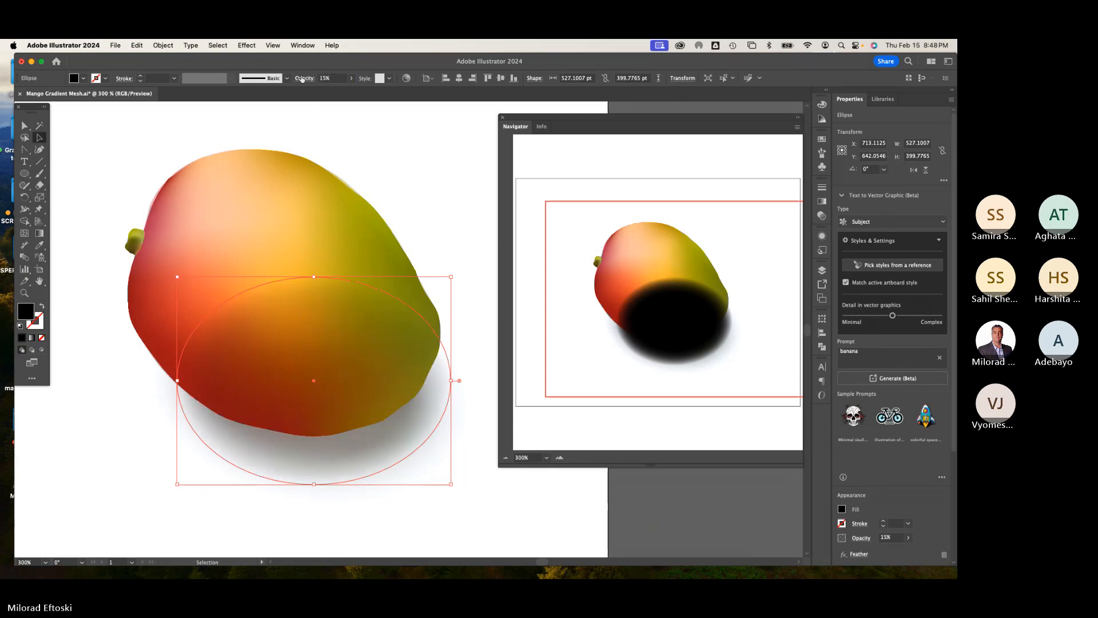
# Step: Send the shadow ellipse to the back, behind the mango
pyautogui.click(385, 151)
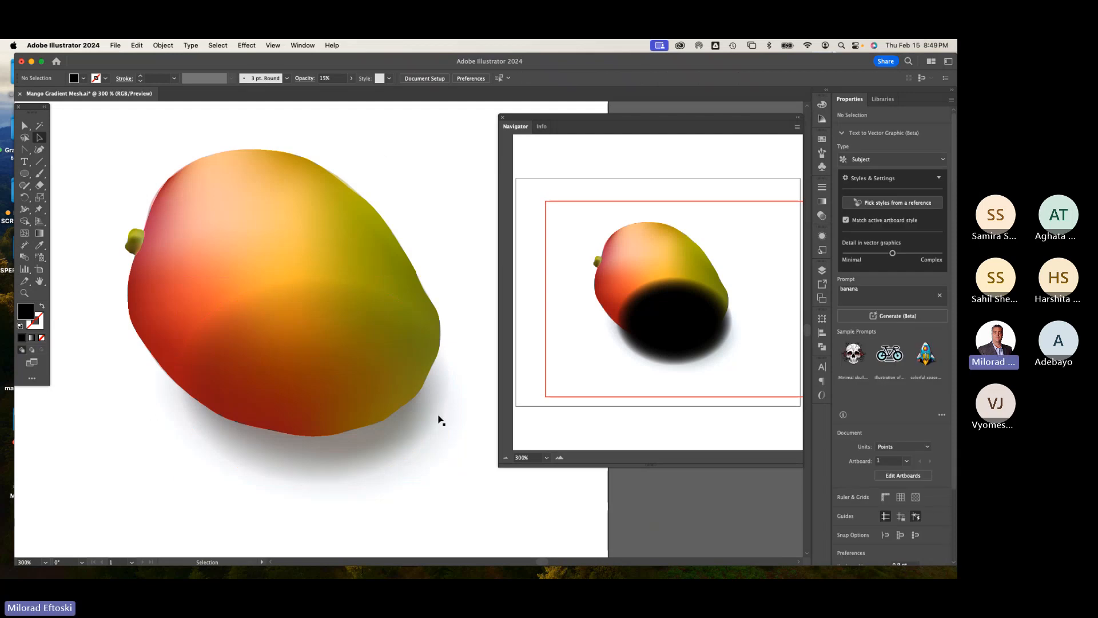
pyautogui.click(371, 451)
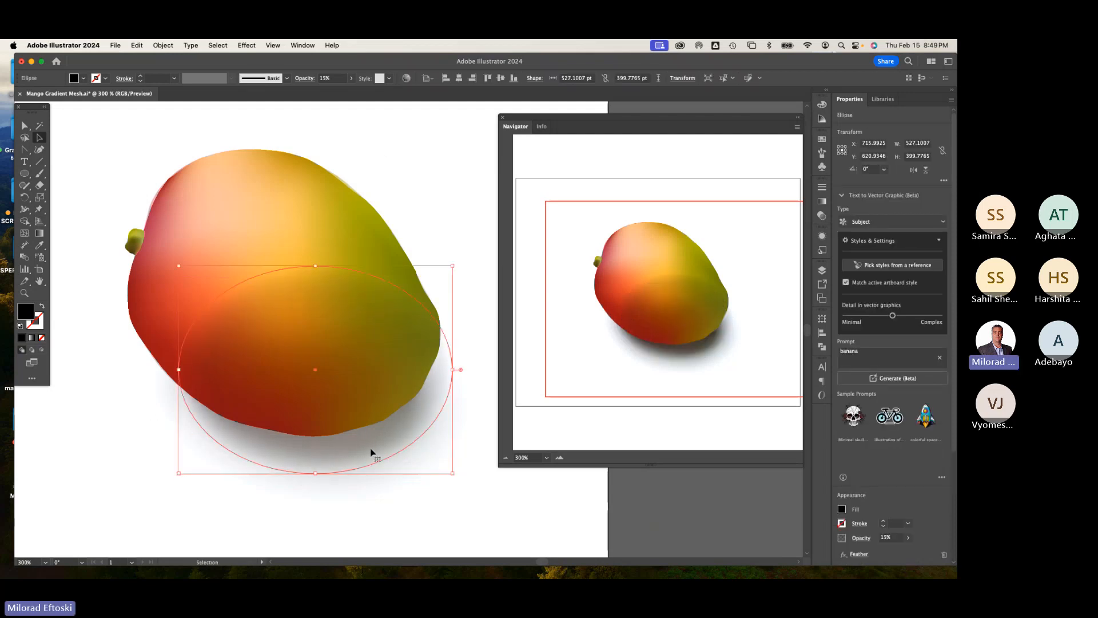
pyautogui.rightClick(360, 447)
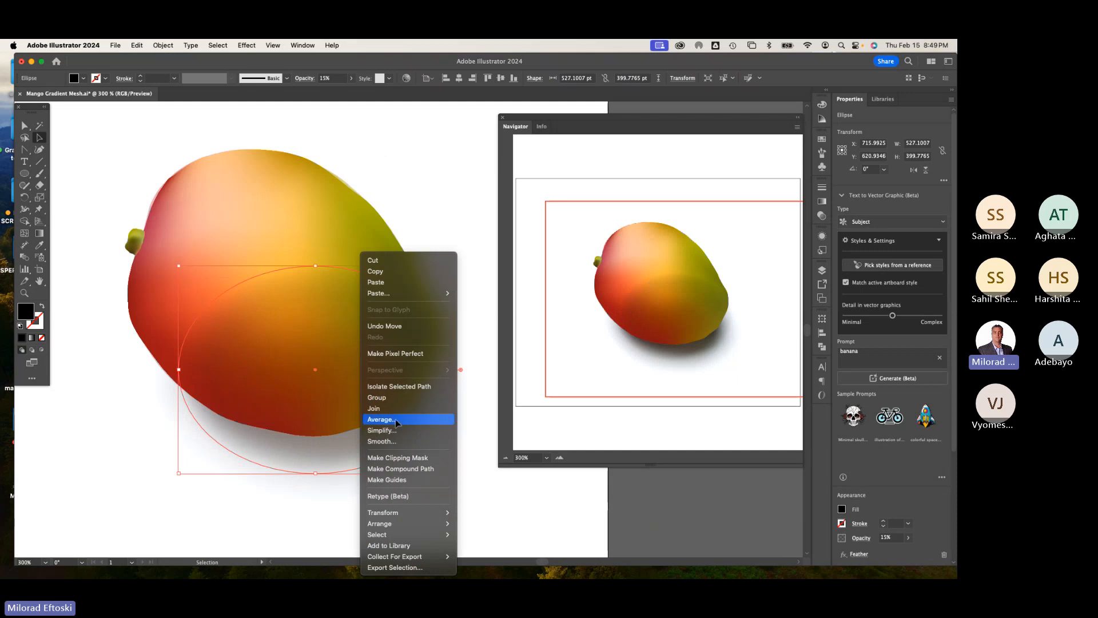
pyautogui.moveTo(403, 526)
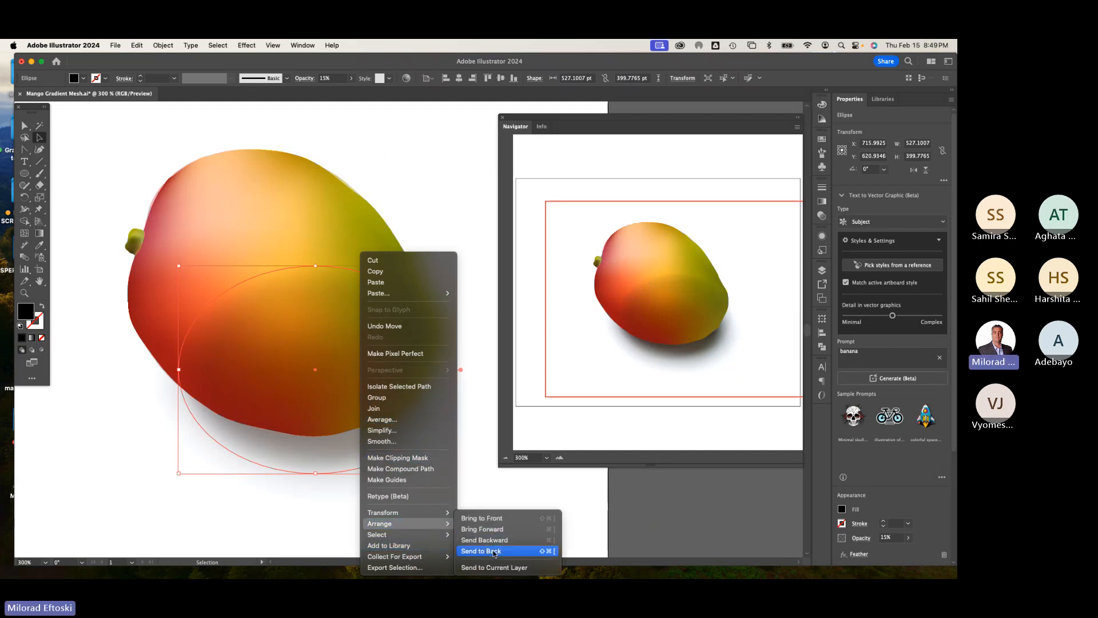
pyautogui.click(494, 551)
pyautogui.click(492, 527)
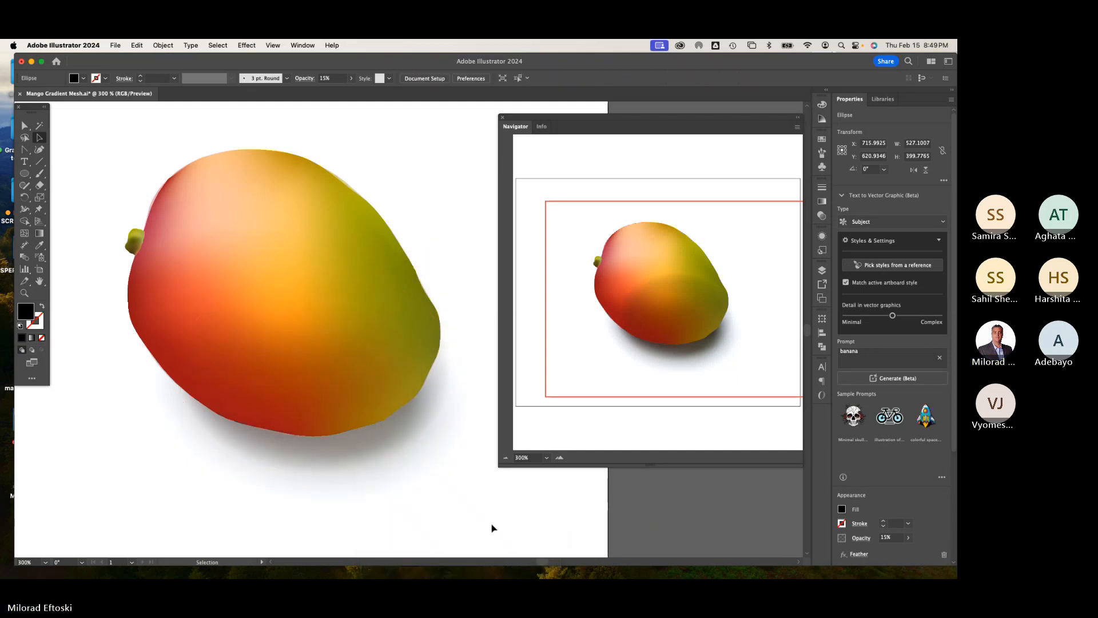
pyautogui.click(349, 449)
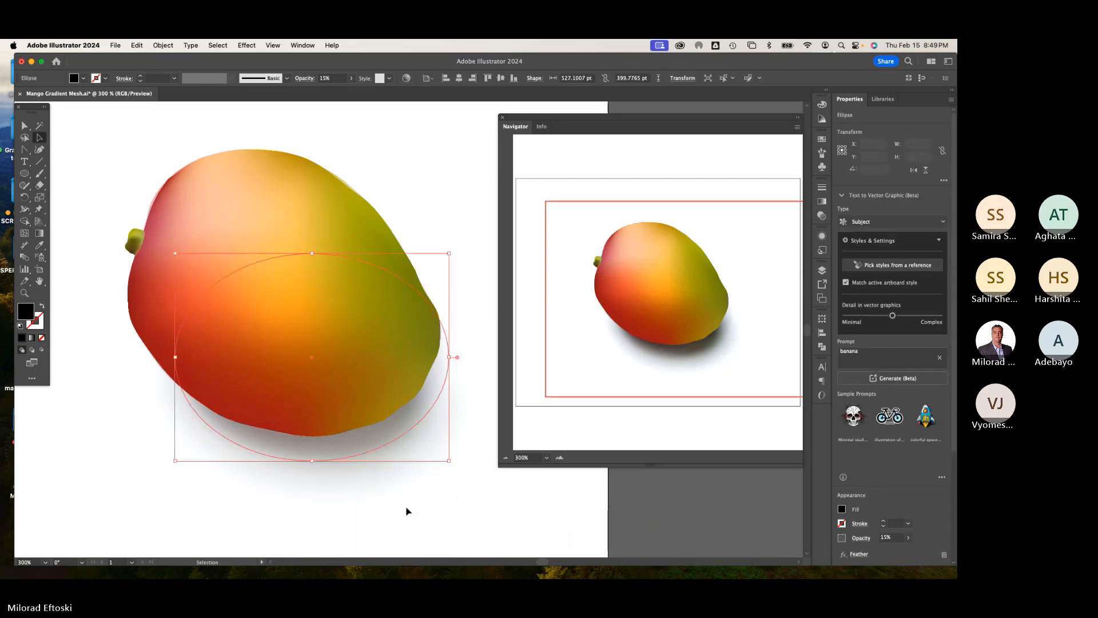
pyautogui.click(405, 510)
# Step: Toggle the visibility of the mango photo layer to compare it with the finished illustration
pyautogui.press('super+minus')
pyautogui.press('super+minus')
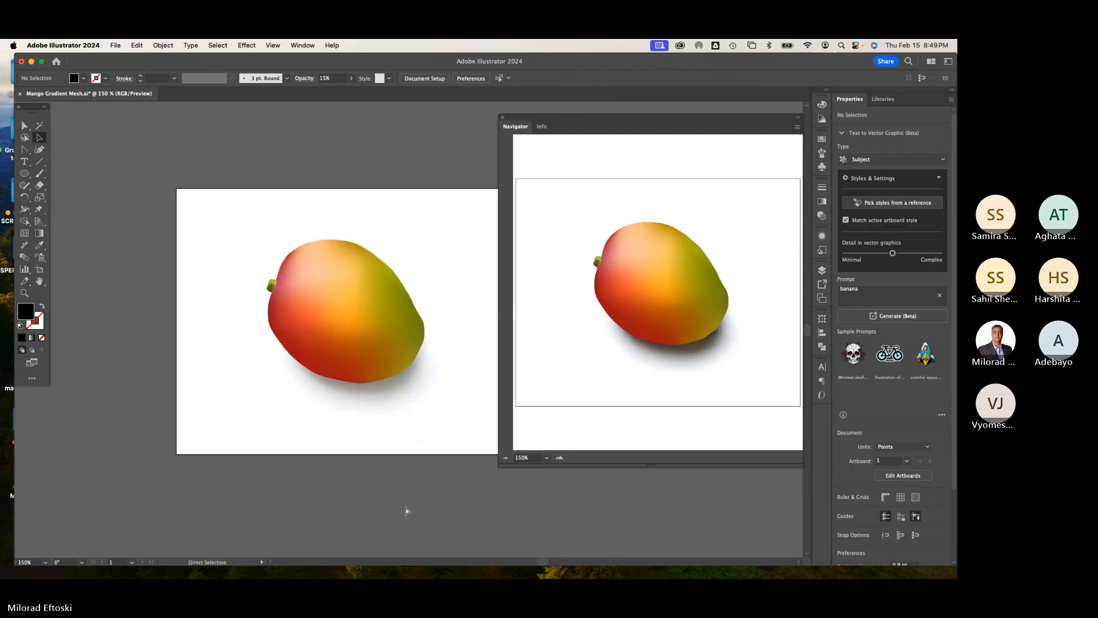
pyautogui.press('super+equal')
pyautogui.moveTo(412, 499); pyautogui.dragTo(355, 495)
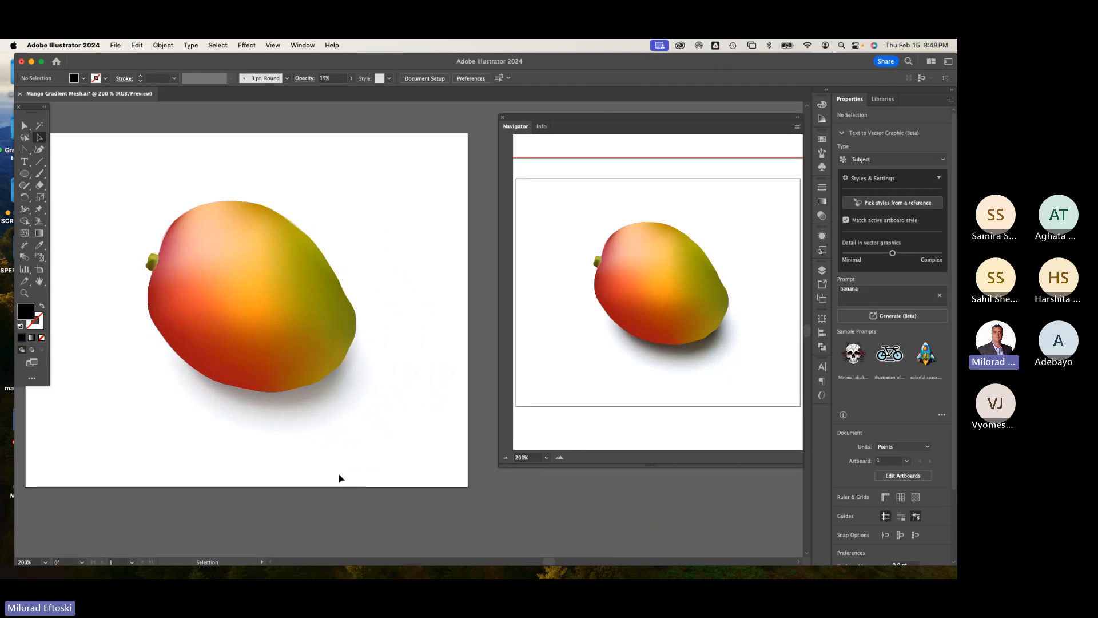
pyautogui.moveTo(295, 425); pyautogui.dragTo(339, 429)
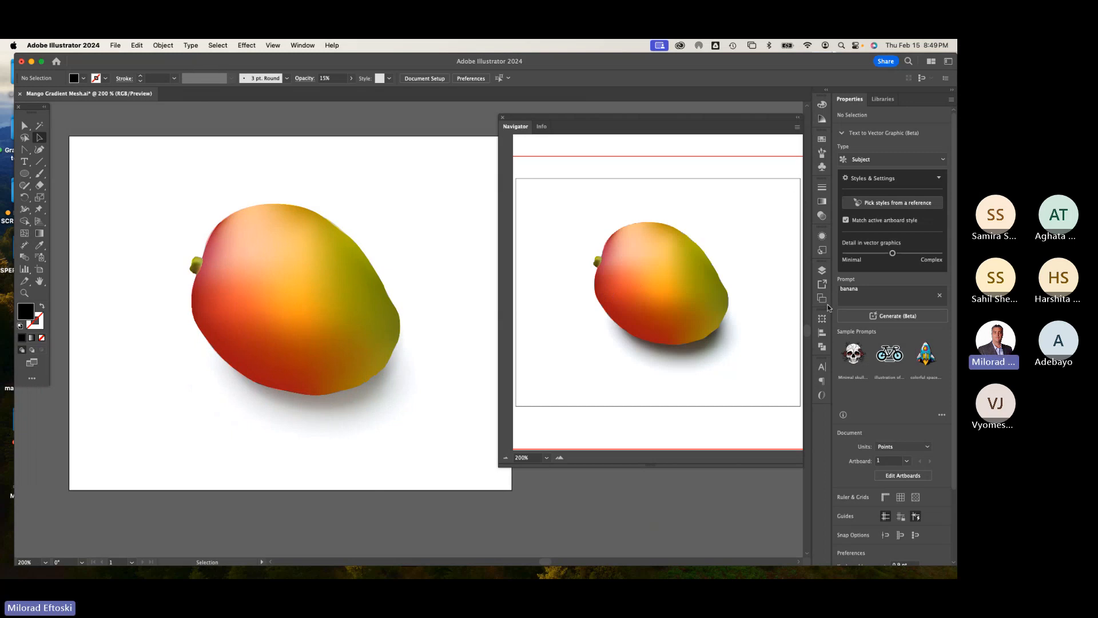
pyautogui.click(824, 273)
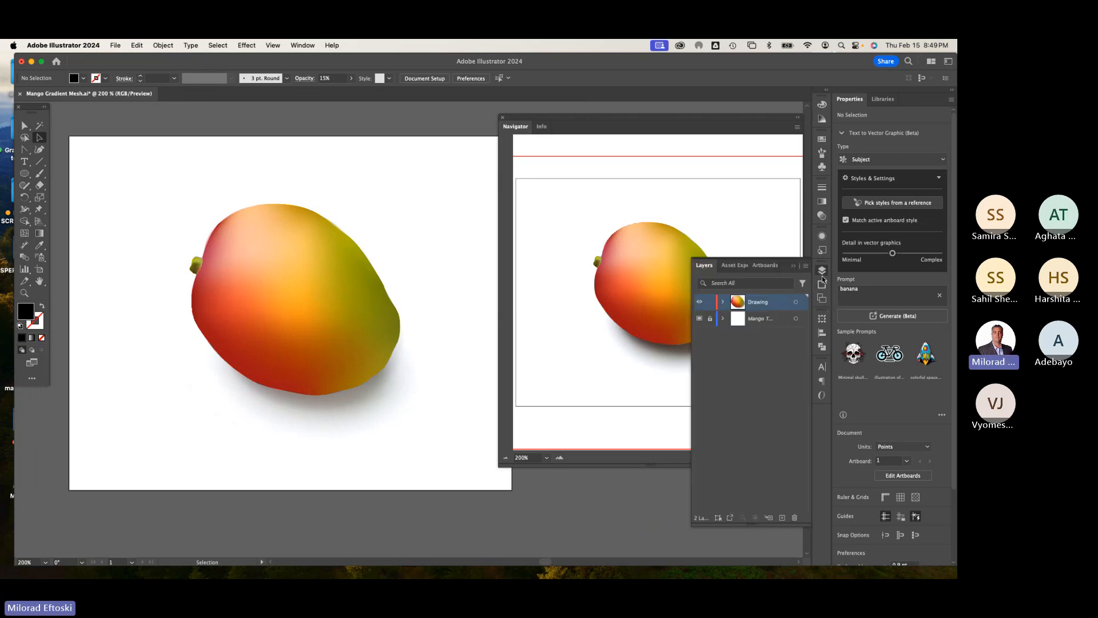
pyautogui.click(702, 322)
pyautogui.click(701, 323)
pyautogui.click(701, 322)
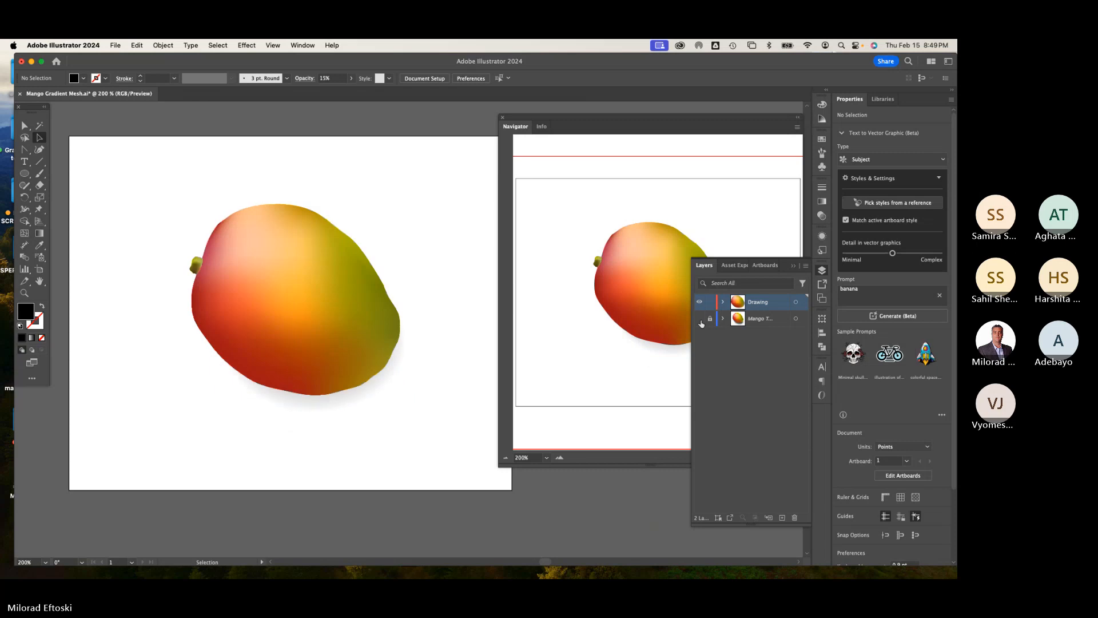
# Step: Nudge the shadow ellipse slightly downward and set its opacity to 30%
pyautogui.click(702, 322)
pyautogui.click(701, 322)
pyautogui.click(350, 408)
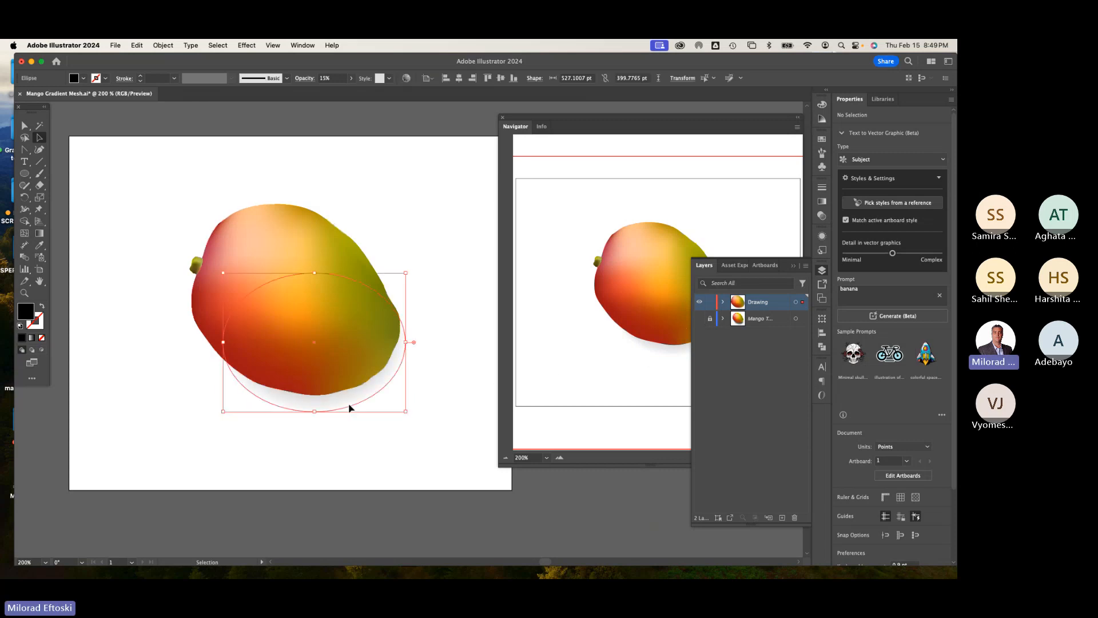
pyautogui.moveTo(350, 405)
pyautogui.mouseDown()
pyautogui.moveTo(360, 410)
pyautogui.moveTo(351, 410)
pyautogui.mouseUp()
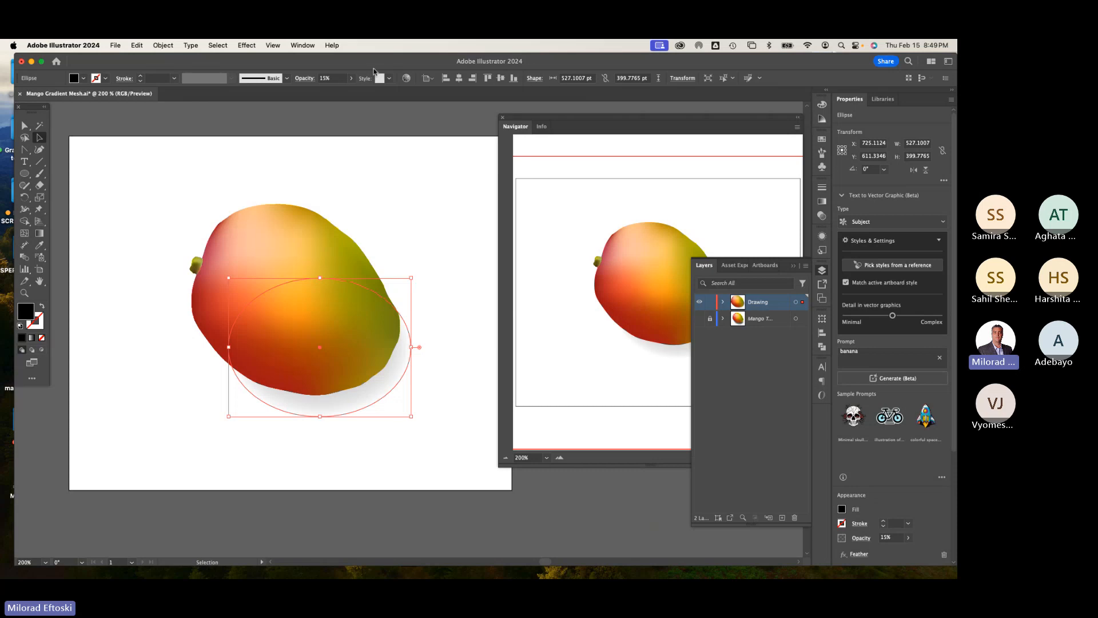
pyautogui.click(330, 79)
pyautogui.write('30')
pyautogui.press('Return')
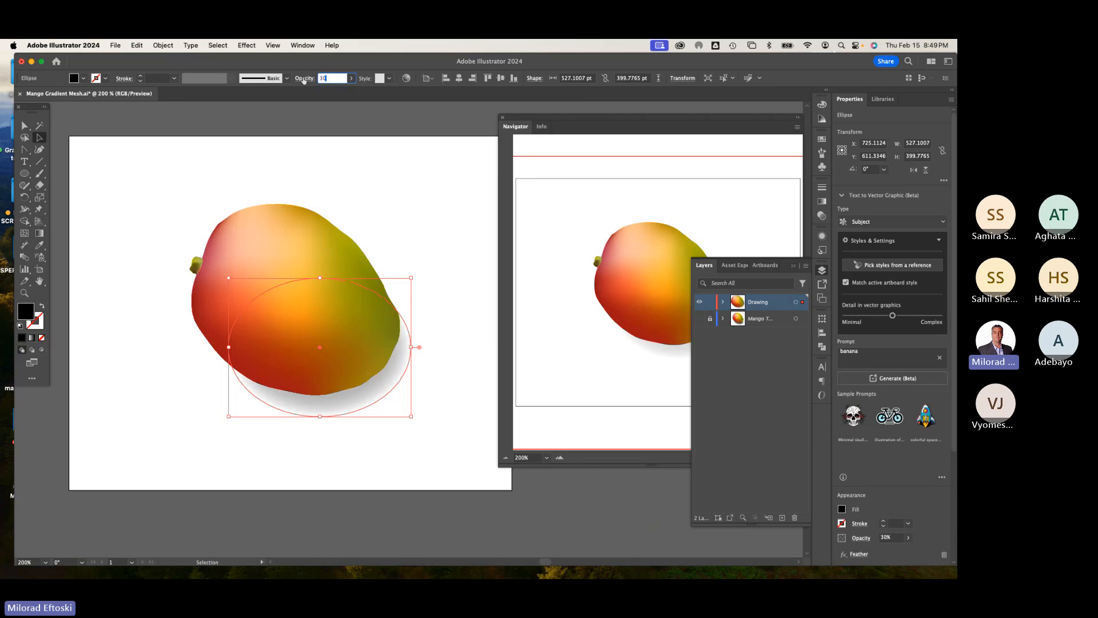
pyautogui.click(353, 183)
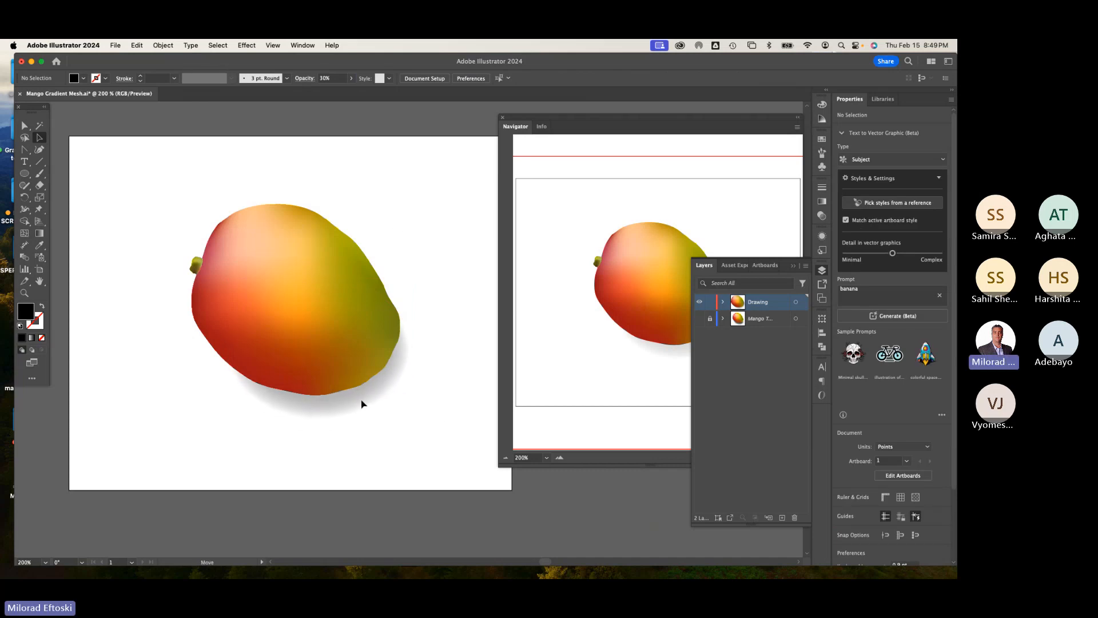
# Step: Move the shadow ellipse slightly to the right under the mango
pyautogui.moveTo(362, 401)
pyautogui.mouseDown()
pyautogui.moveTo(377, 404)
pyautogui.moveTo(367, 401)
pyautogui.mouseUp()
pyautogui.click(430, 422)
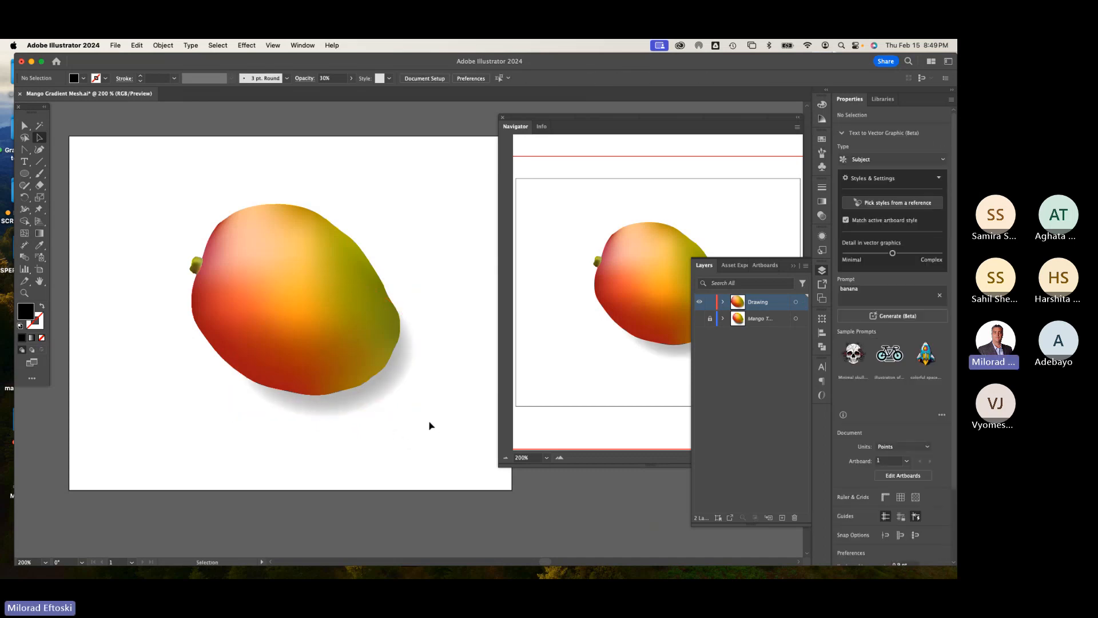
pyautogui.click(351, 409)
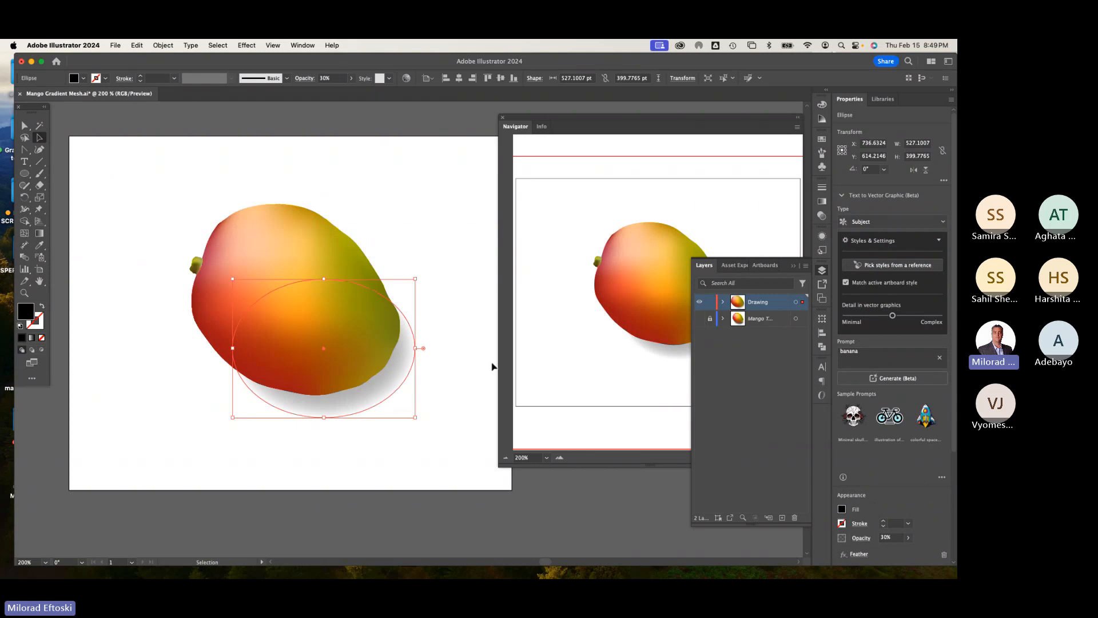
pyautogui.click(822, 215)
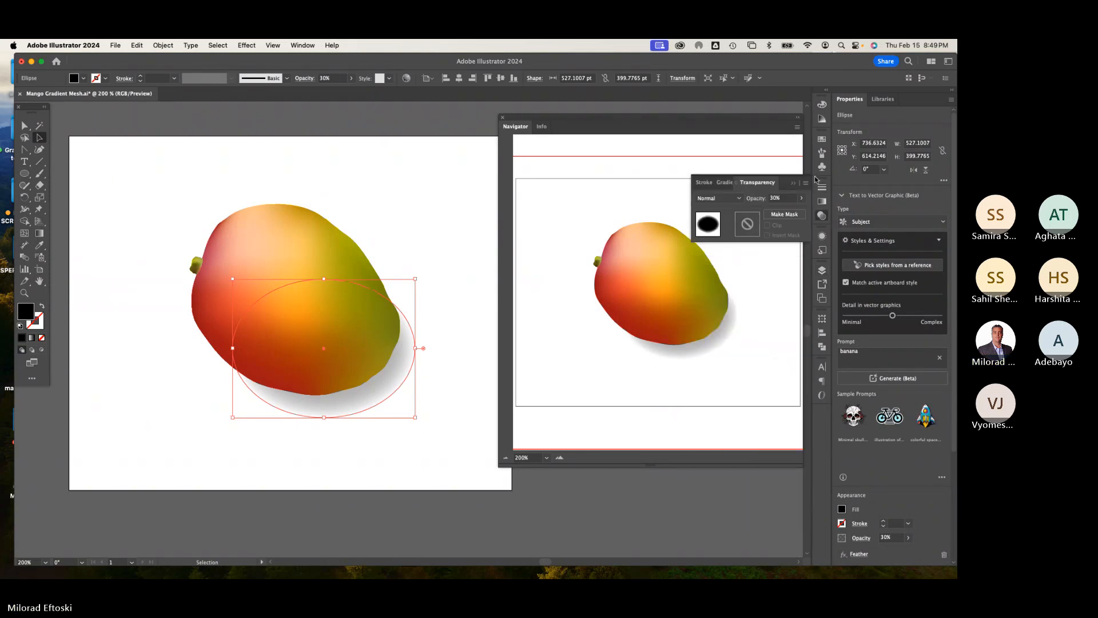
pyautogui.click(823, 215)
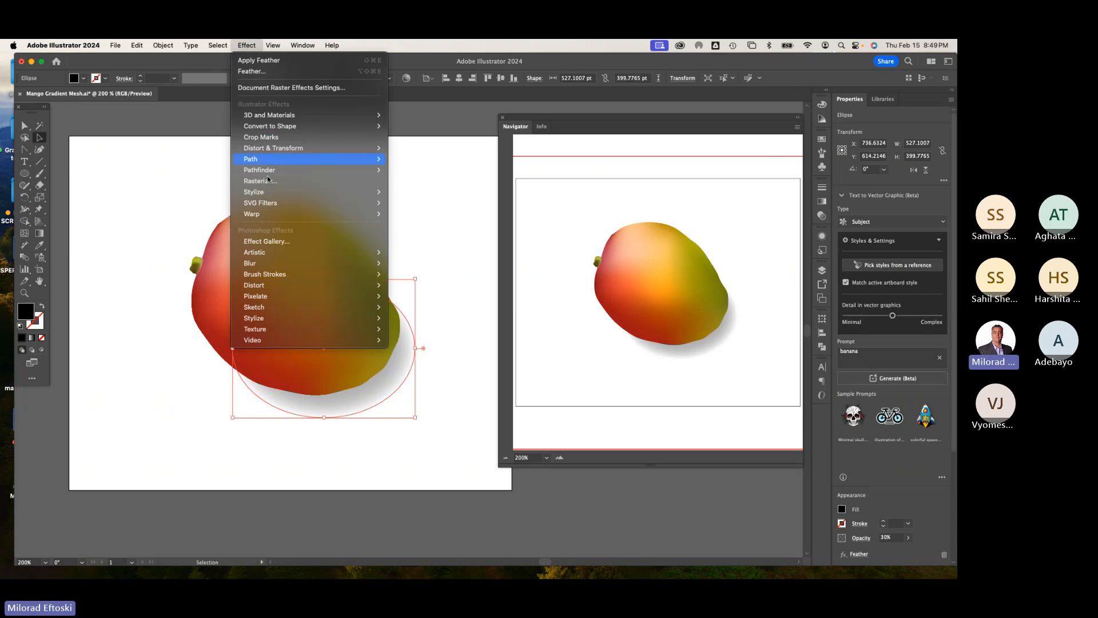
pyautogui.moveTo(262, 192)
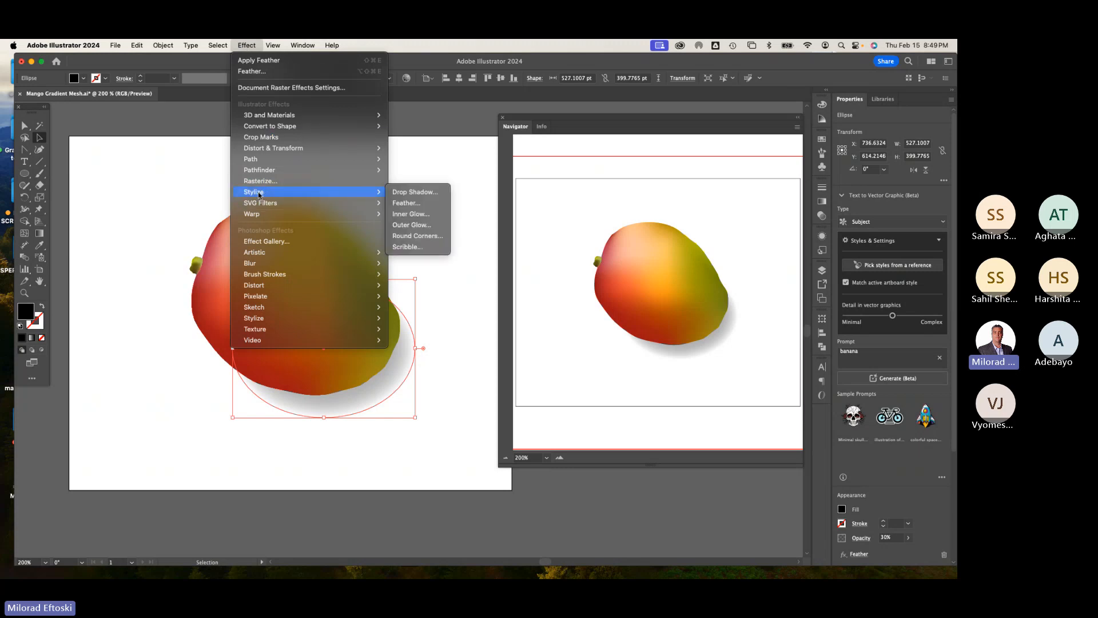
pyautogui.click(419, 205)
pyautogui.moveTo(465, 278); pyautogui.dragTo(451, 154)
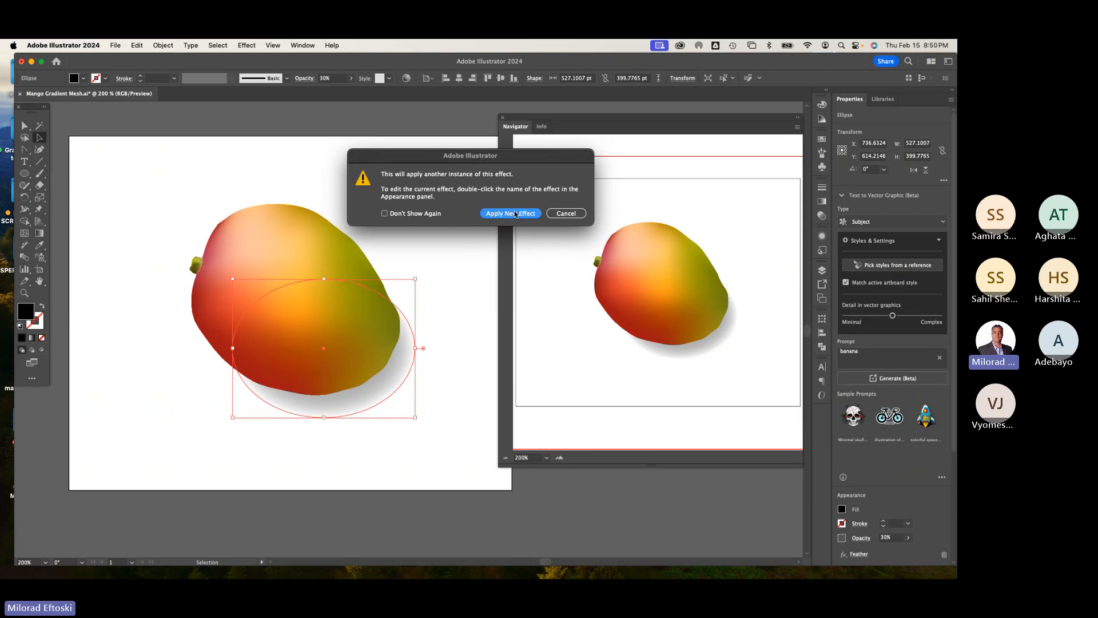
pyautogui.click(561, 214)
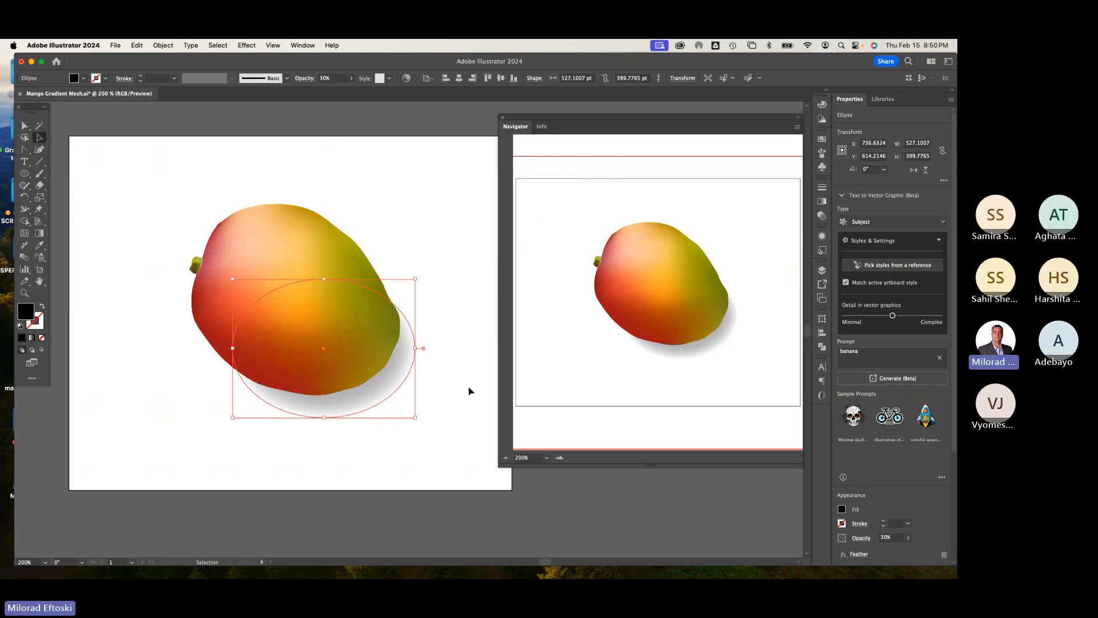
# Step: Open the Appearance panel and edit the shadow's Feather effect to a 75 pt radius
pyautogui.click(301, 45)
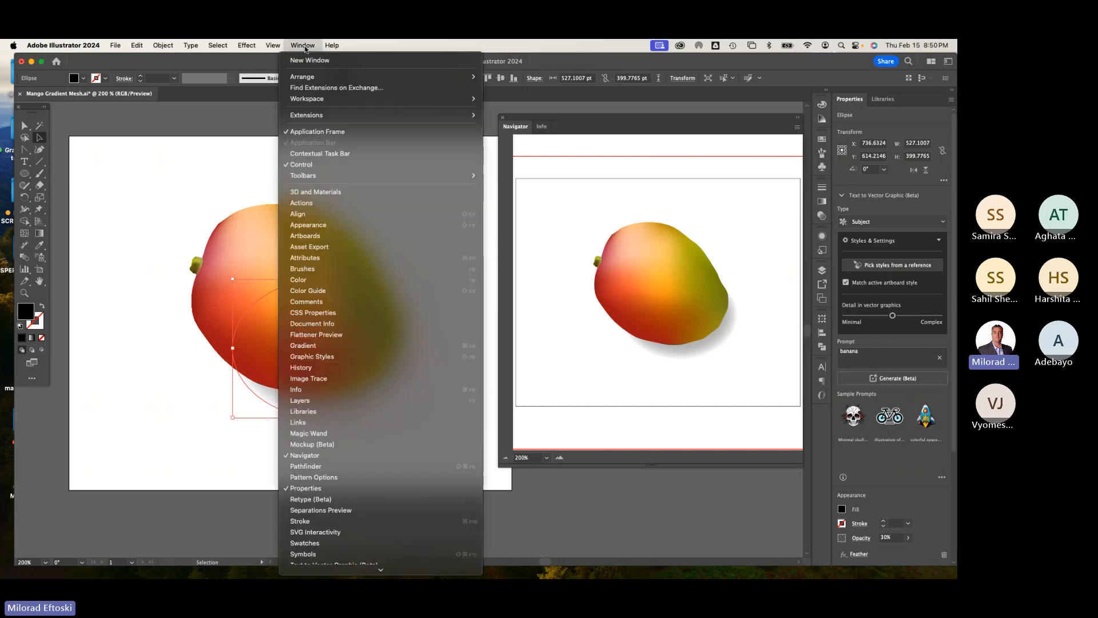
pyautogui.click(324, 228)
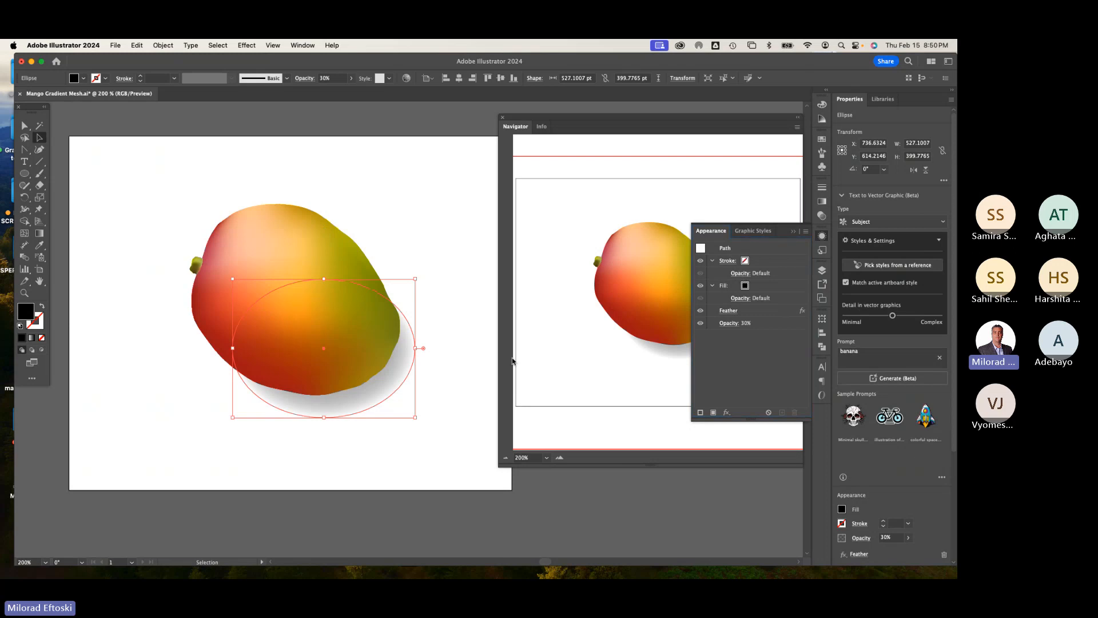
pyautogui.click(729, 312)
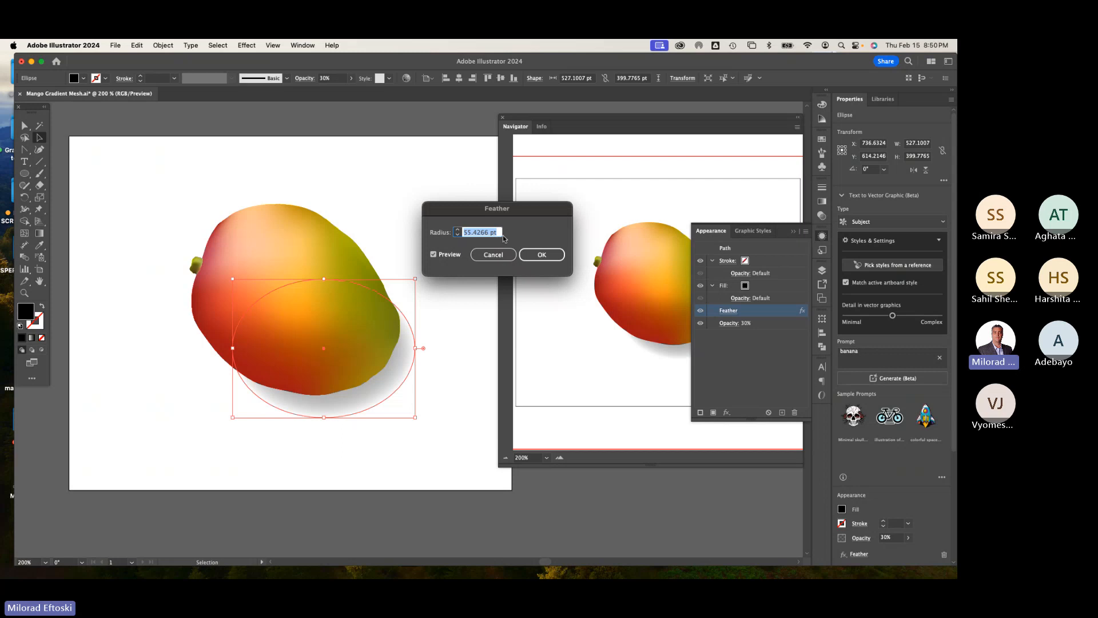
pyautogui.write('75')
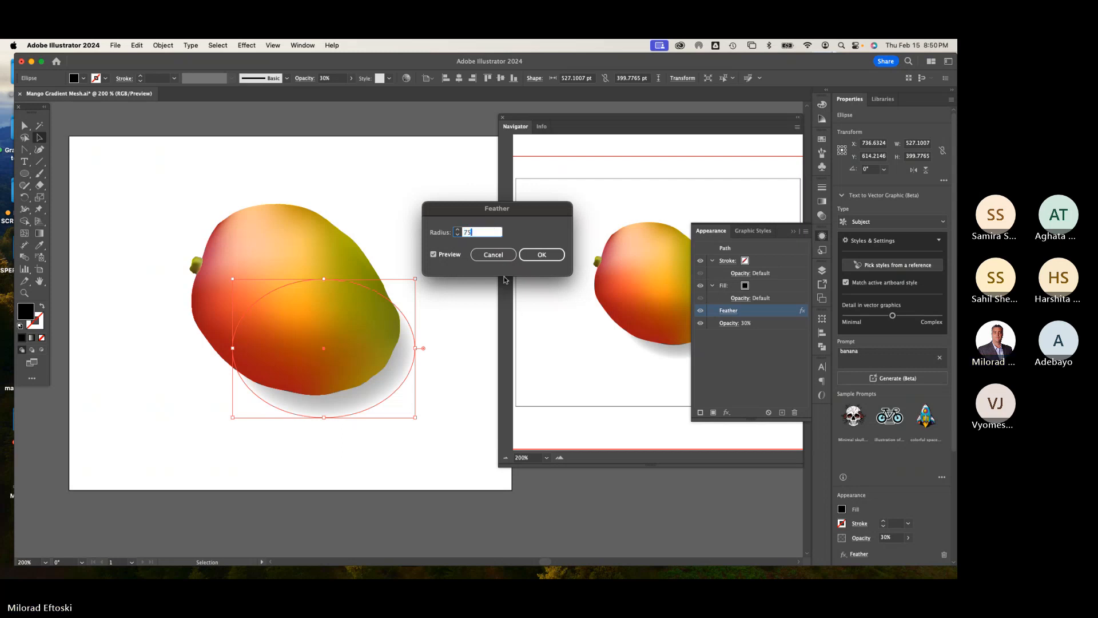
pyautogui.doubleClick(480, 232)
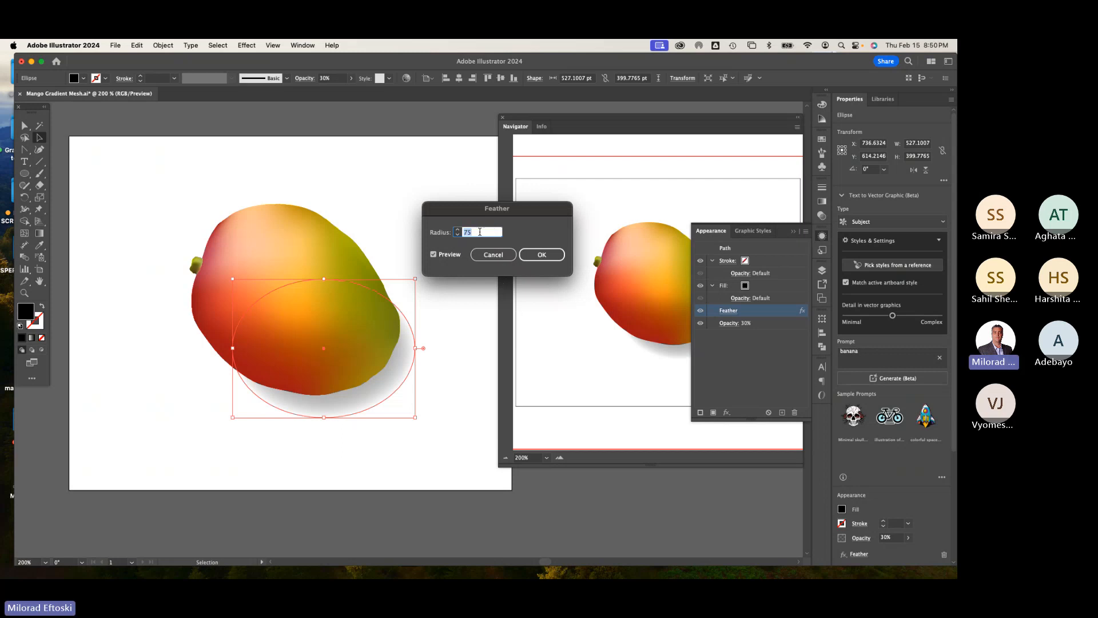
pyautogui.click(525, 257)
pyautogui.click(480, 369)
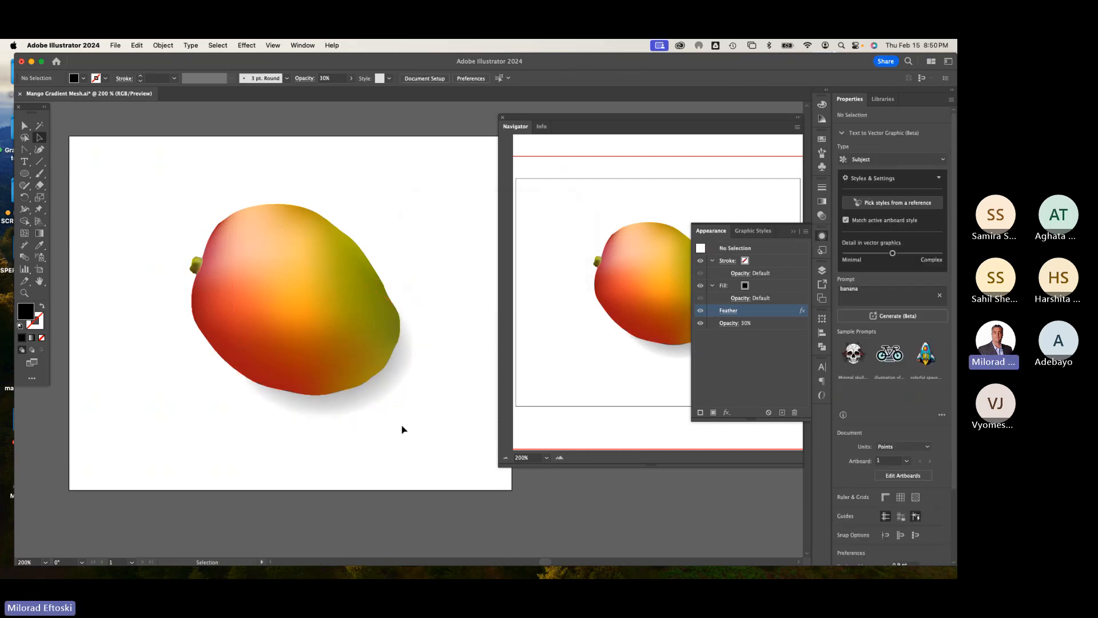
# Step: Increase the shadow ellipse's Feather radius to 100 pt
pyautogui.click(346, 412)
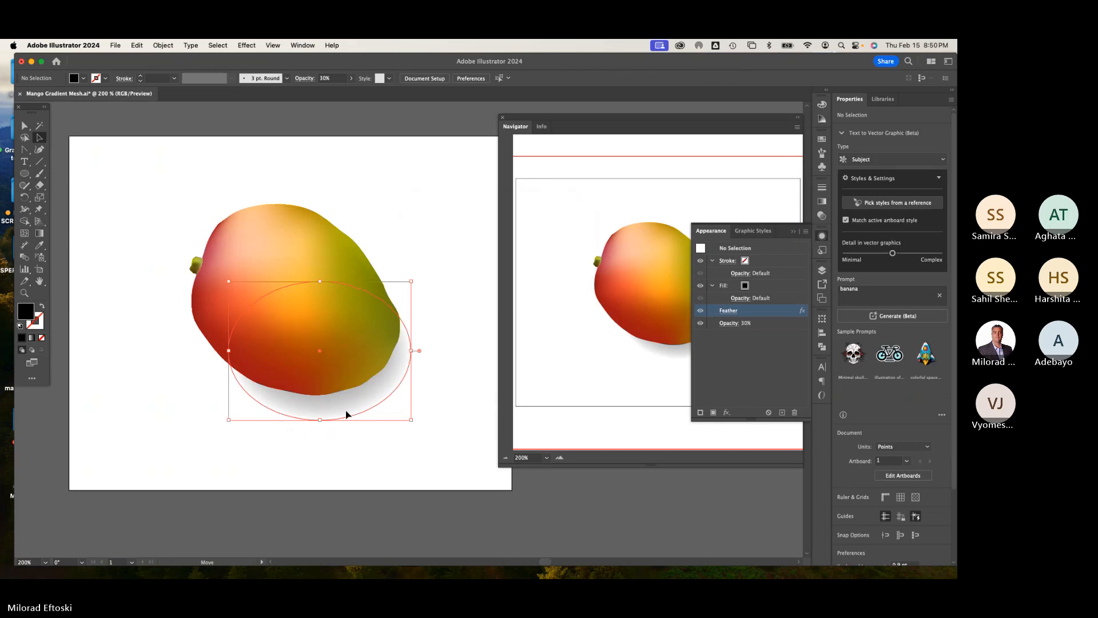
pyautogui.click(731, 311)
pyautogui.write('10')
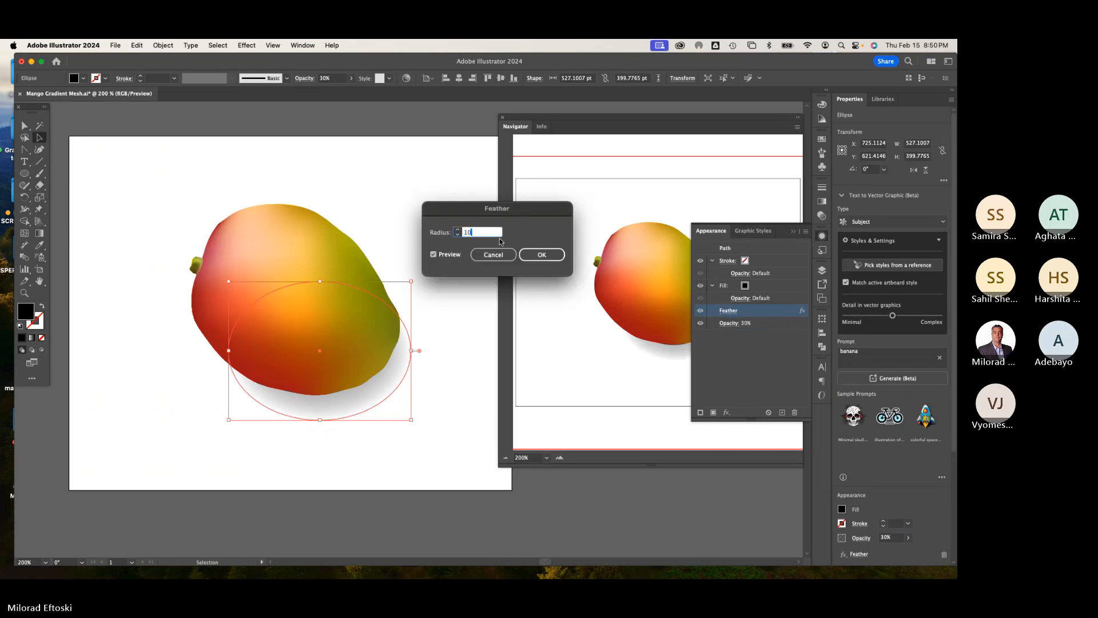
pyautogui.write('0')
pyautogui.press('Return')
pyautogui.click(328, 478)
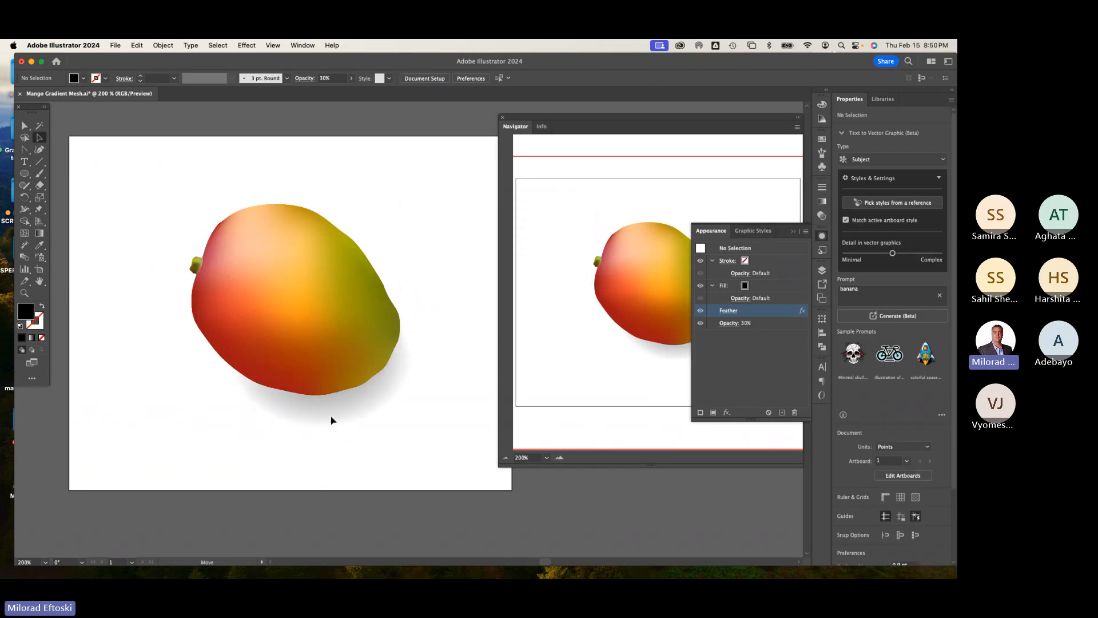
# Step: Shift the shadow ellipse slightly and set its opacity to 50%
pyautogui.click(342, 416)
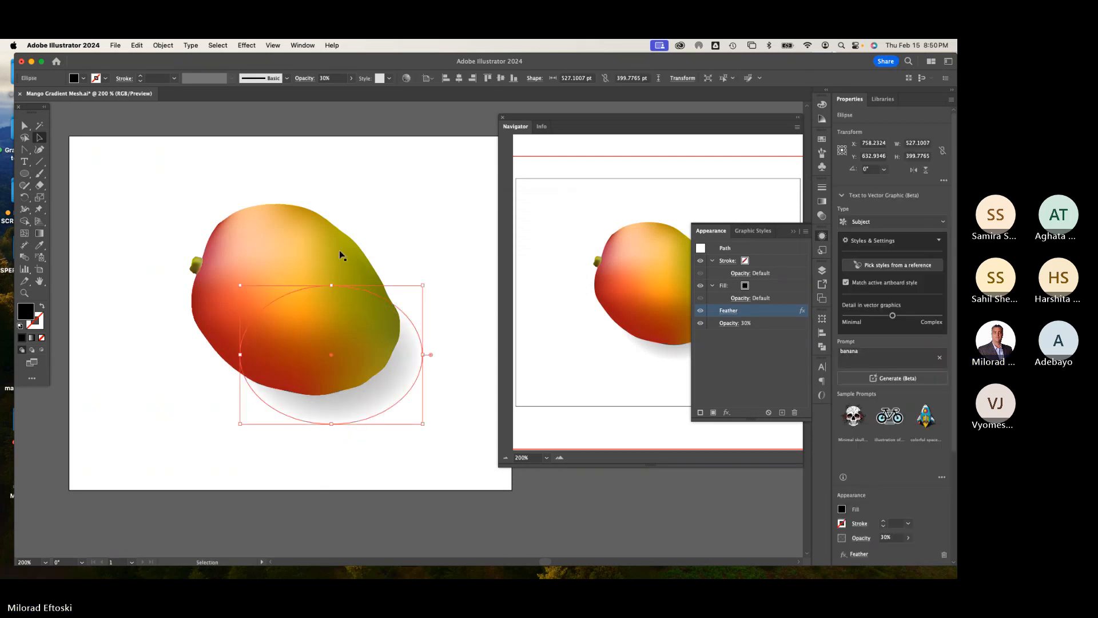
pyautogui.click(324, 78)
pyautogui.write('50')
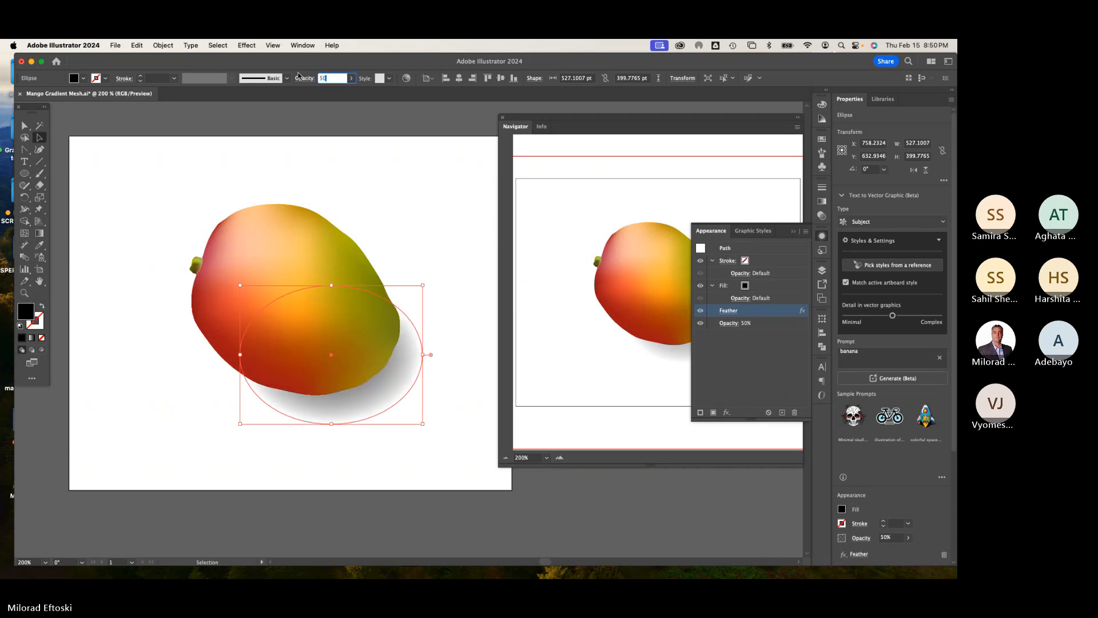
pyautogui.press('Return')
pyautogui.click(375, 514)
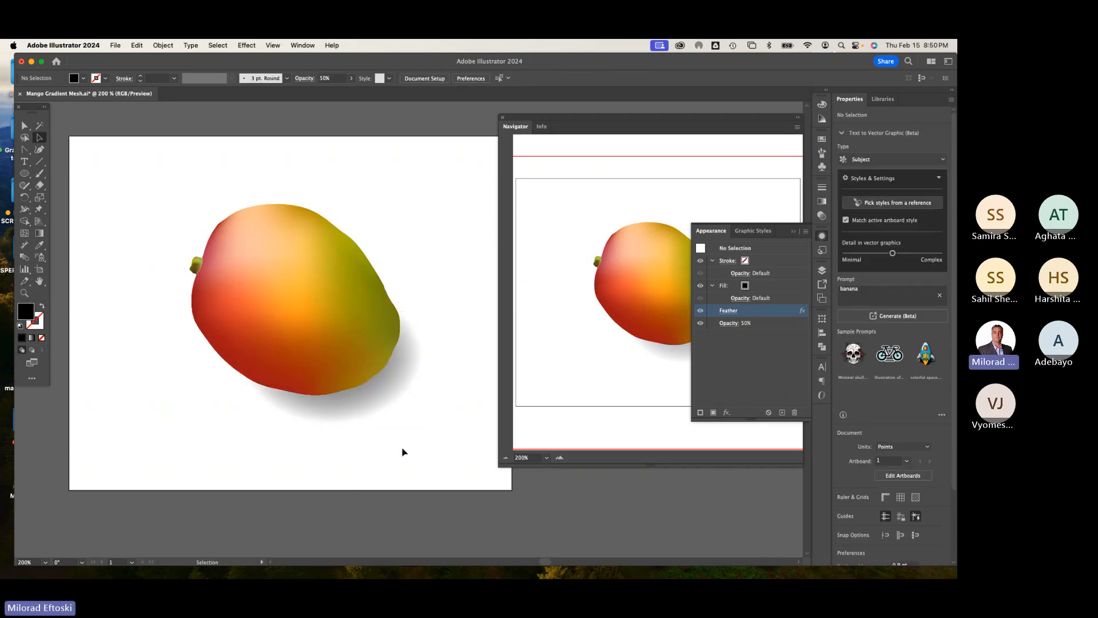
# Step: Reposition the shadow ellipse slightly left and lower its opacity to 45%
pyautogui.click(356, 413)
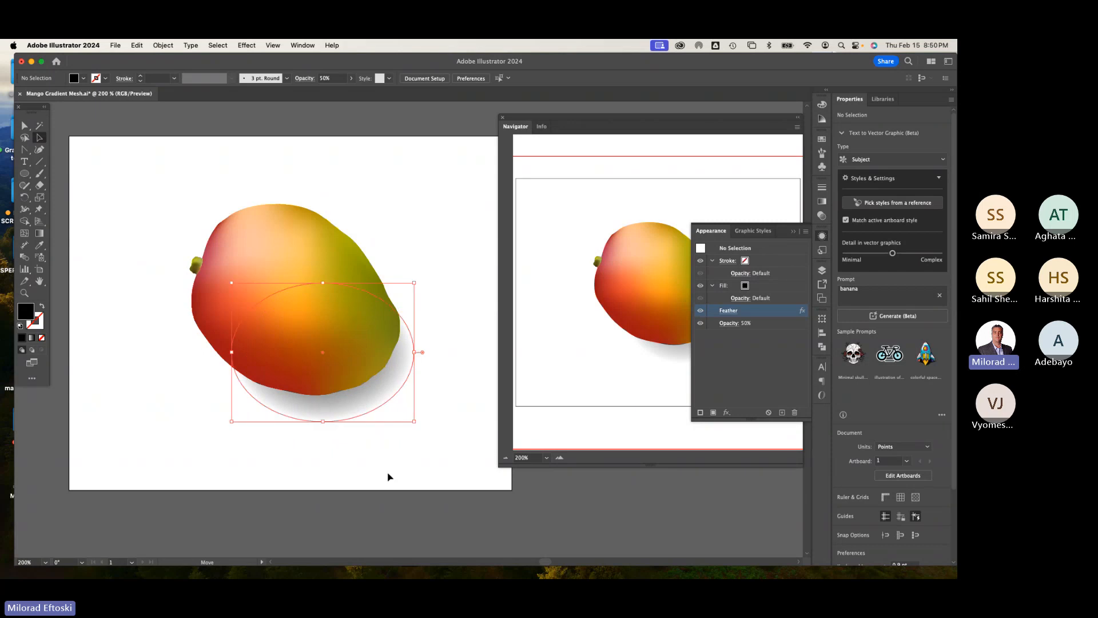
pyautogui.click(389, 472)
pyautogui.click(355, 414)
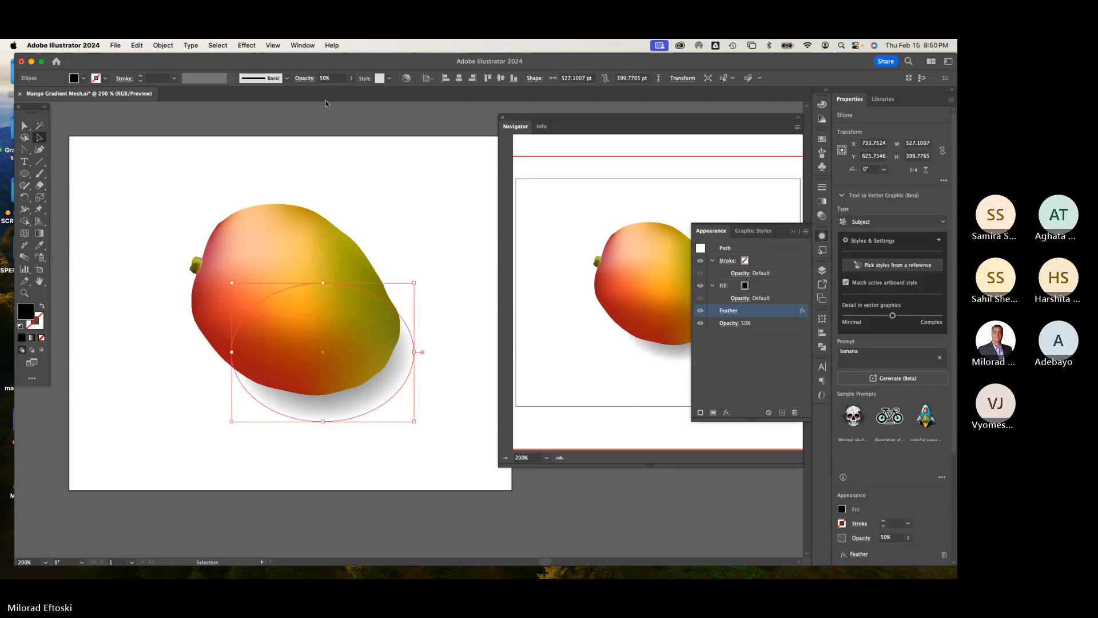
pyautogui.click(335, 78)
pyautogui.write('45')
pyautogui.press('Return')
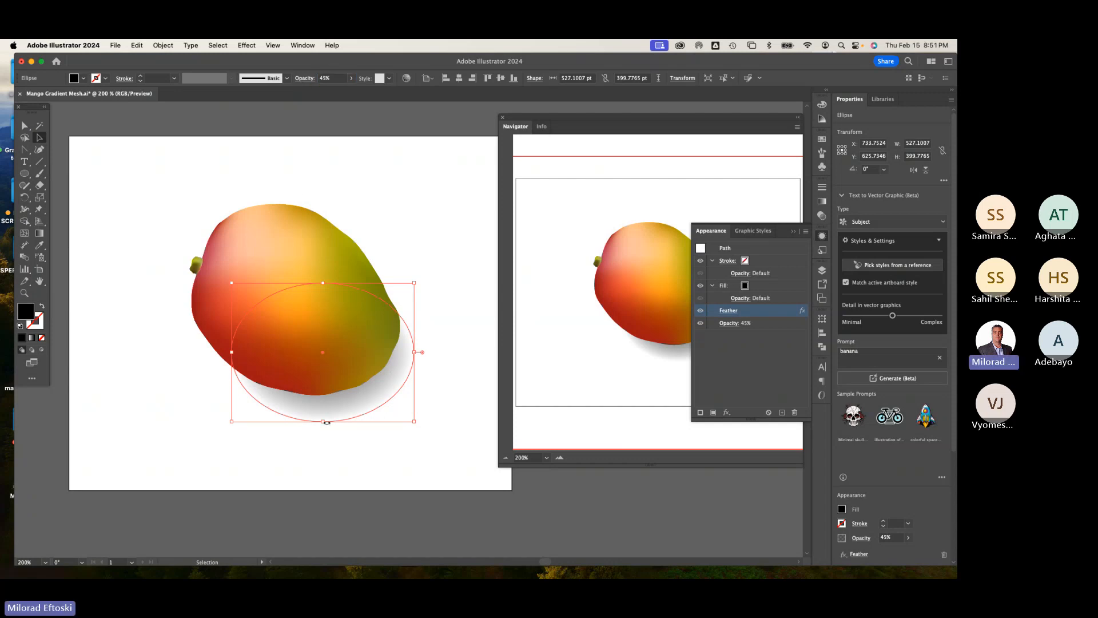
pyautogui.click(344, 478)
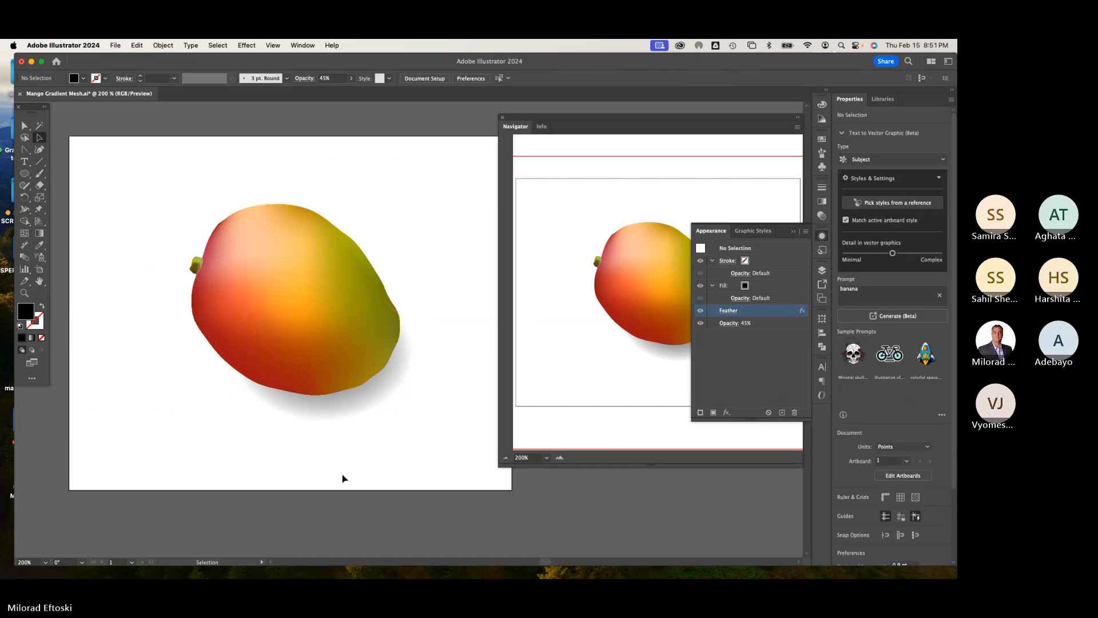
# Step: Zoom out and in to review the mango with its drop shadow
pyautogui.press('super+minus')
pyautogui.press('super+minus')
pyautogui.press('super+equal')
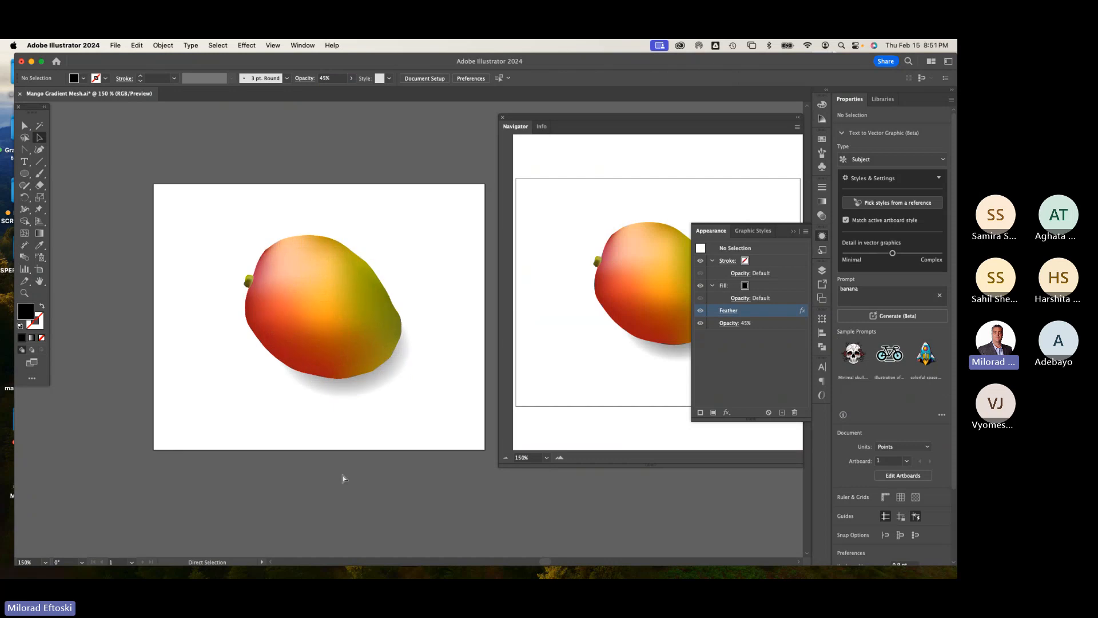
pyautogui.press('super+equal')
pyautogui.press('super+equal')
pyautogui.press('super+minus')
pyautogui.press('super+minus')
pyautogui.press('super+equal')
pyautogui.press('super+equal')
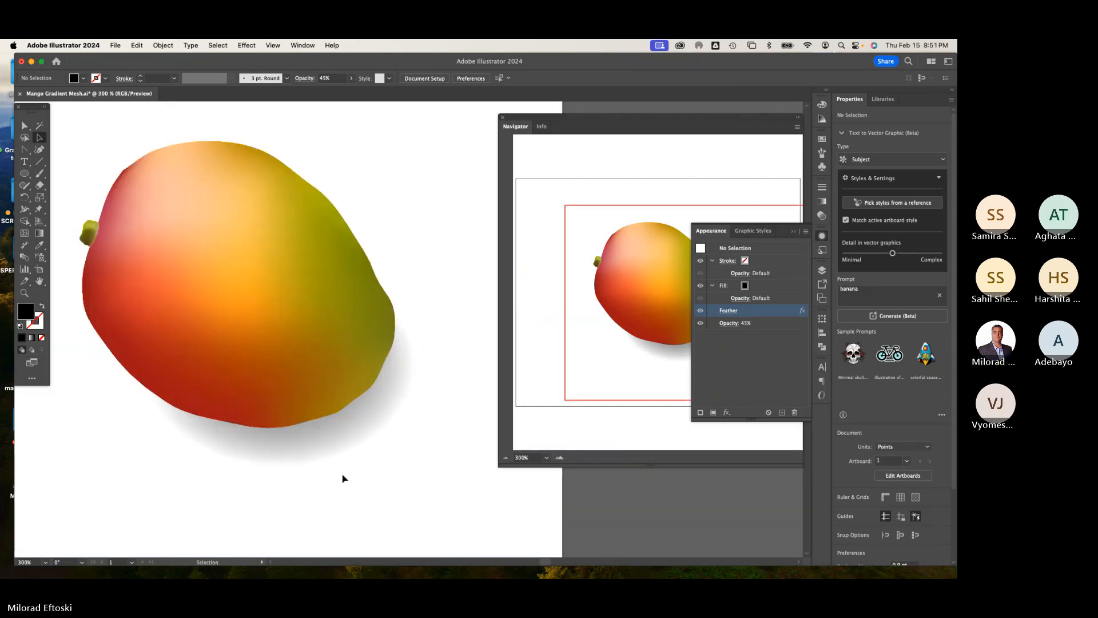
pyautogui.press('super+minus')
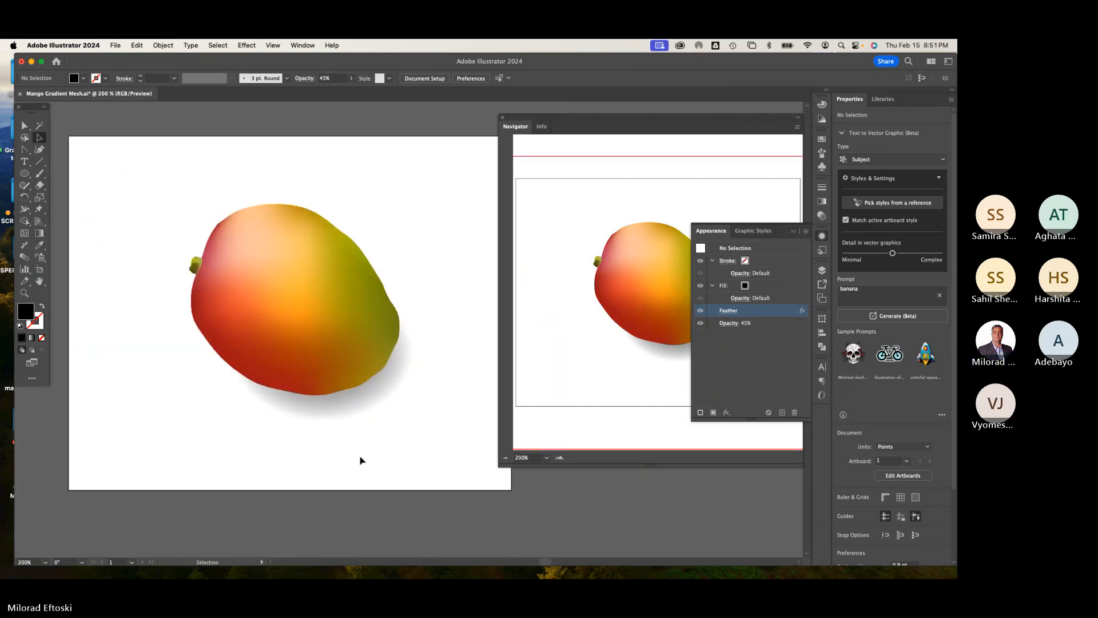
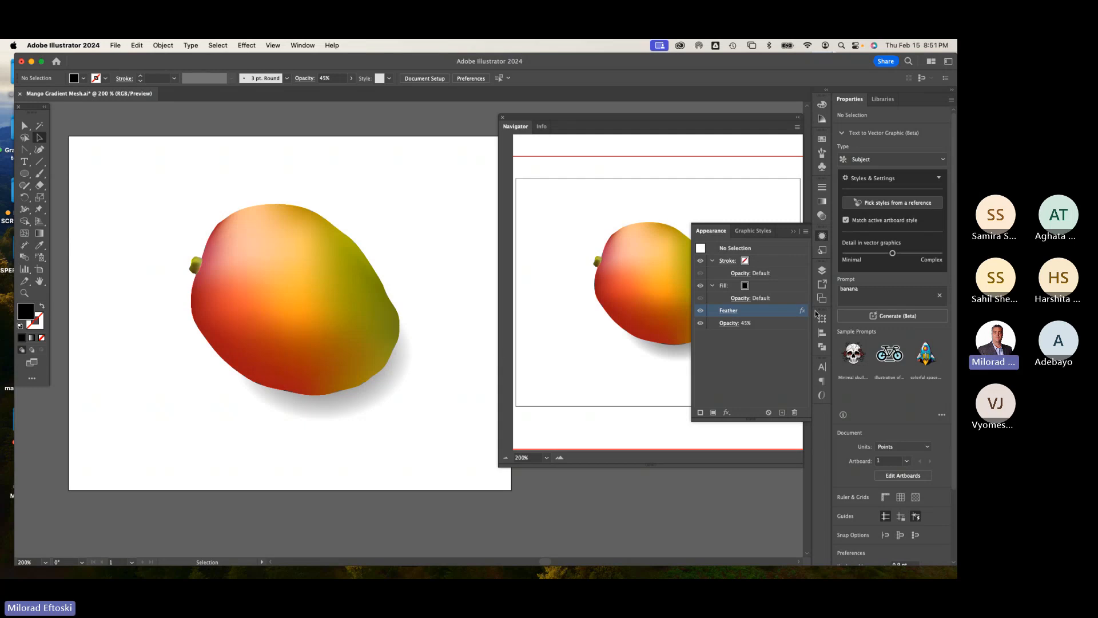
pyautogui.click(822, 236)
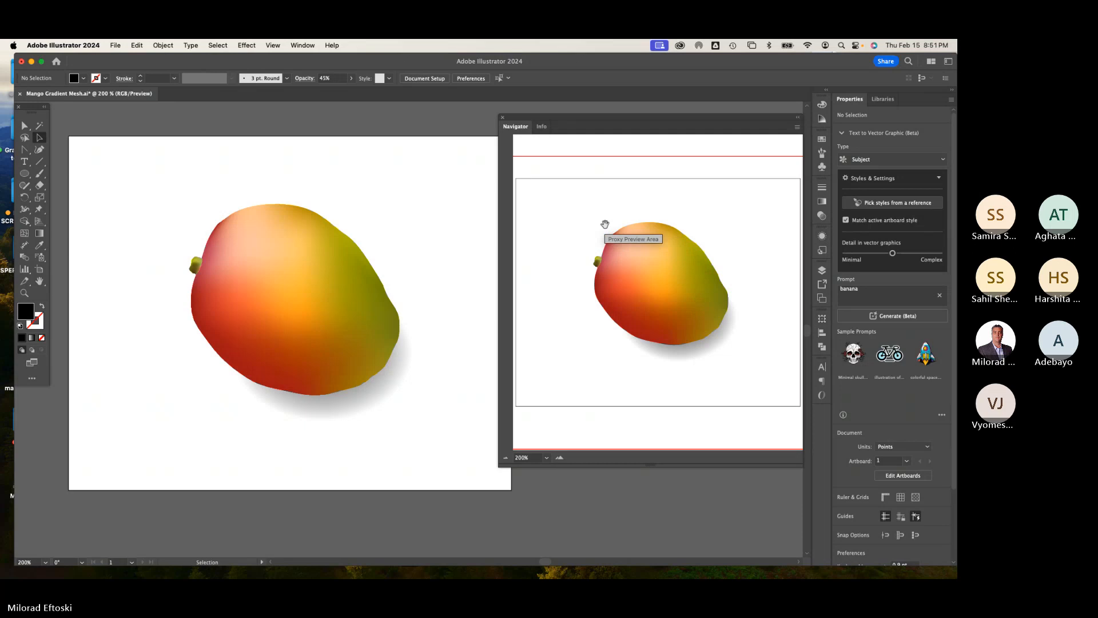
pyautogui.click(117, 45)
pyautogui.click(133, 147)
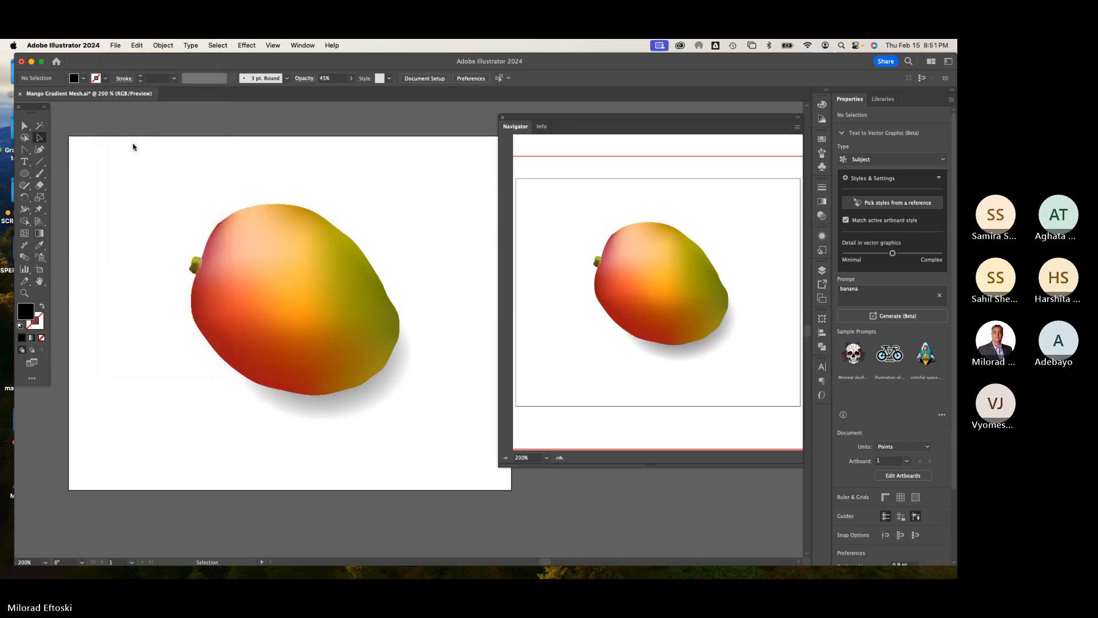
# Step: Reshape the mango's upper-right outline by moving an edge mesh point with the Direct Selection tool
pyautogui.press('space')
pyautogui.moveTo(278, 194); pyautogui.dragTo(246, 181)
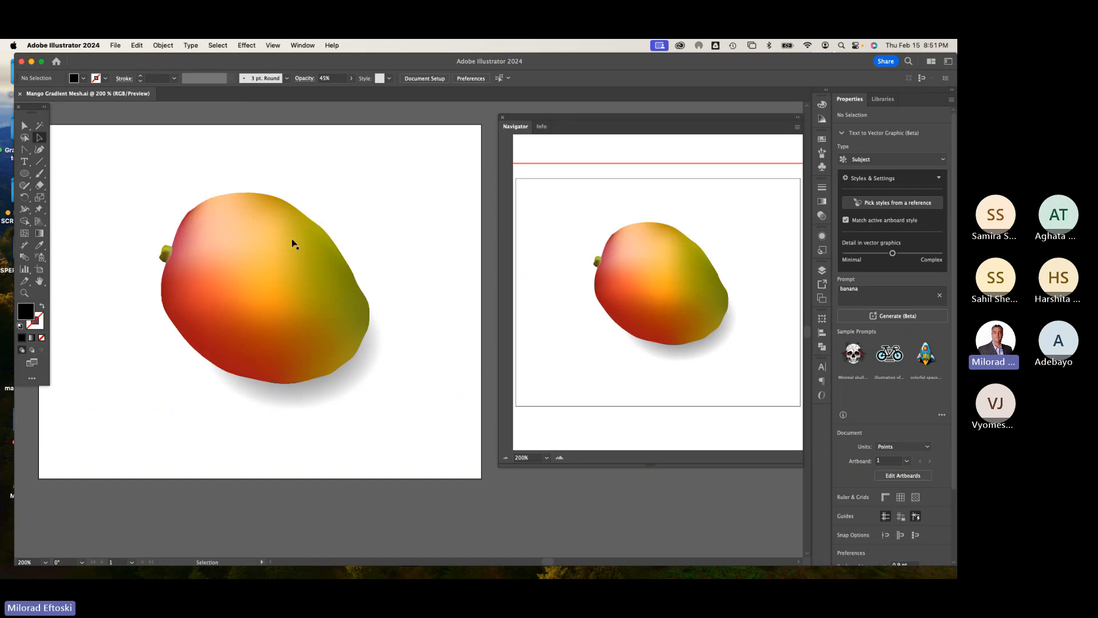
pyautogui.hscroll(3, 350, 298)
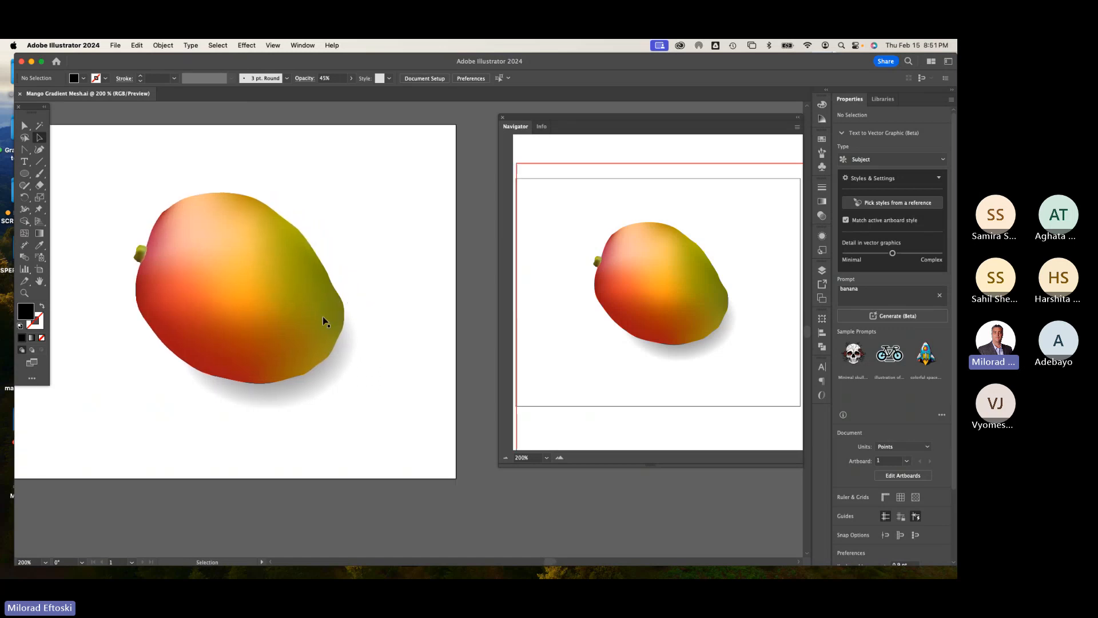
pyautogui.press('super+equal')
pyautogui.press('super+equal')
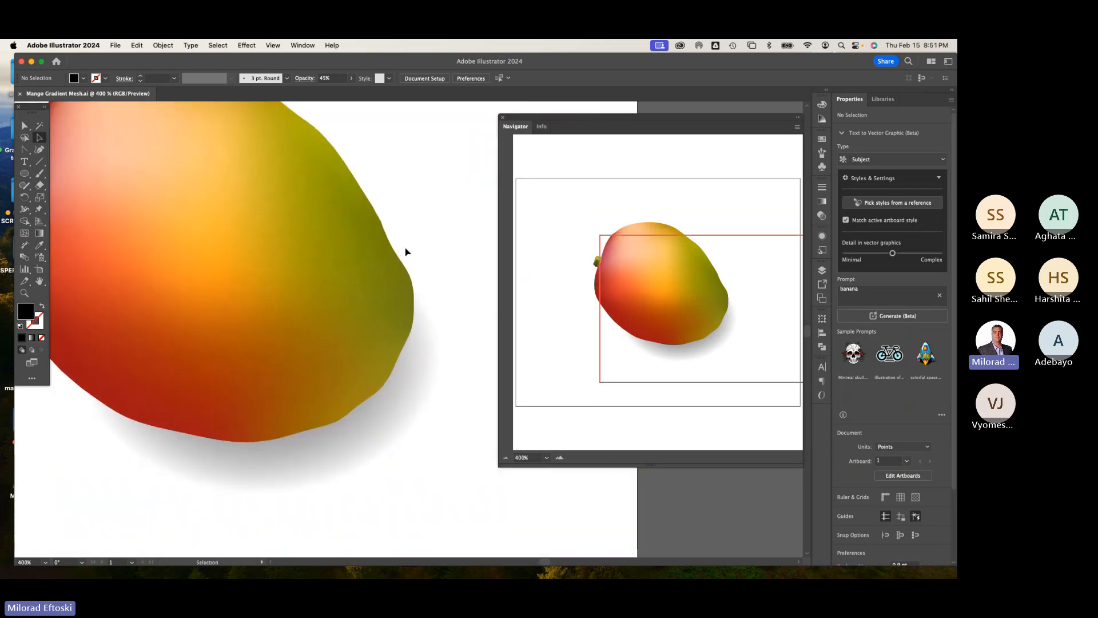
pyautogui.click(24, 125)
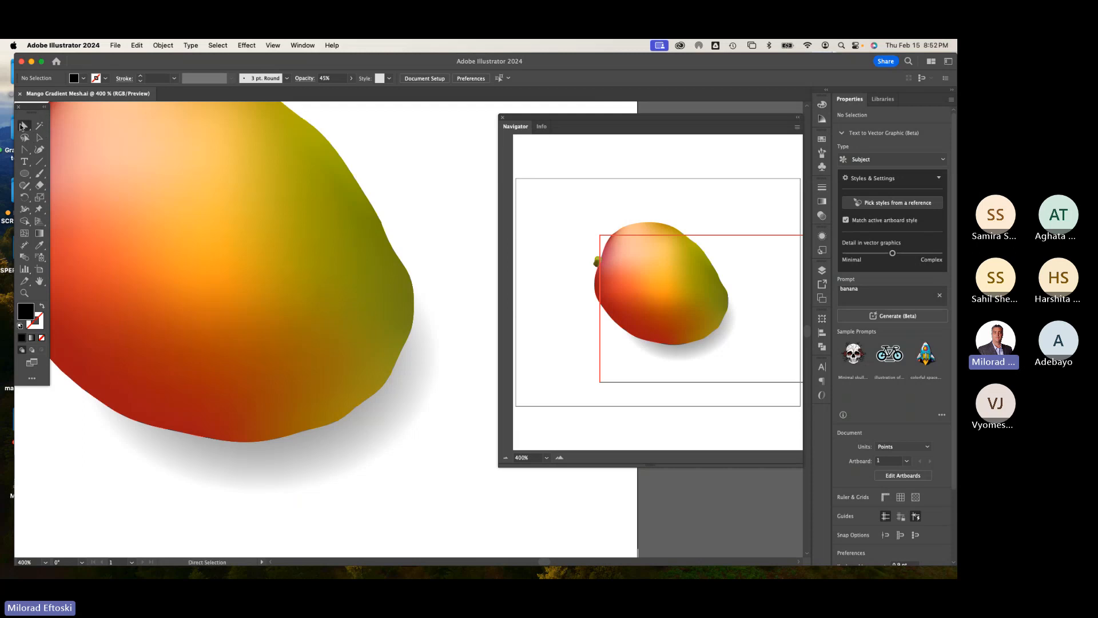
pyautogui.click(392, 246)
pyautogui.moveTo(401, 267); pyautogui.dragTo(394, 239)
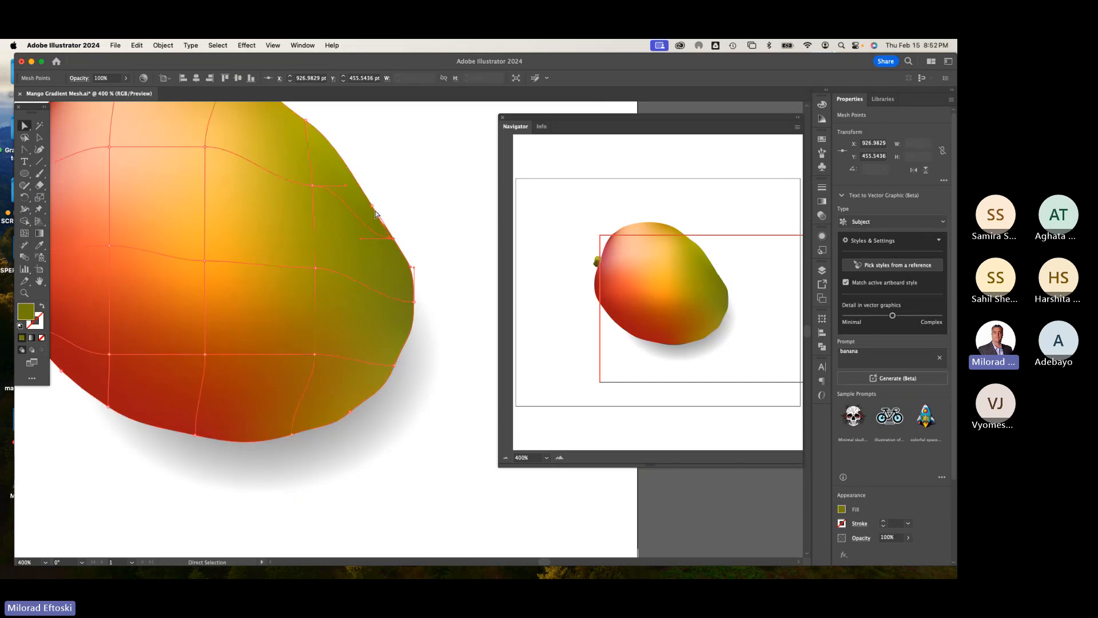
# Step: Try moving a mesh point on the mango's lower-right edge, then undo the move
pyautogui.click(367, 192)
pyautogui.click(363, 192)
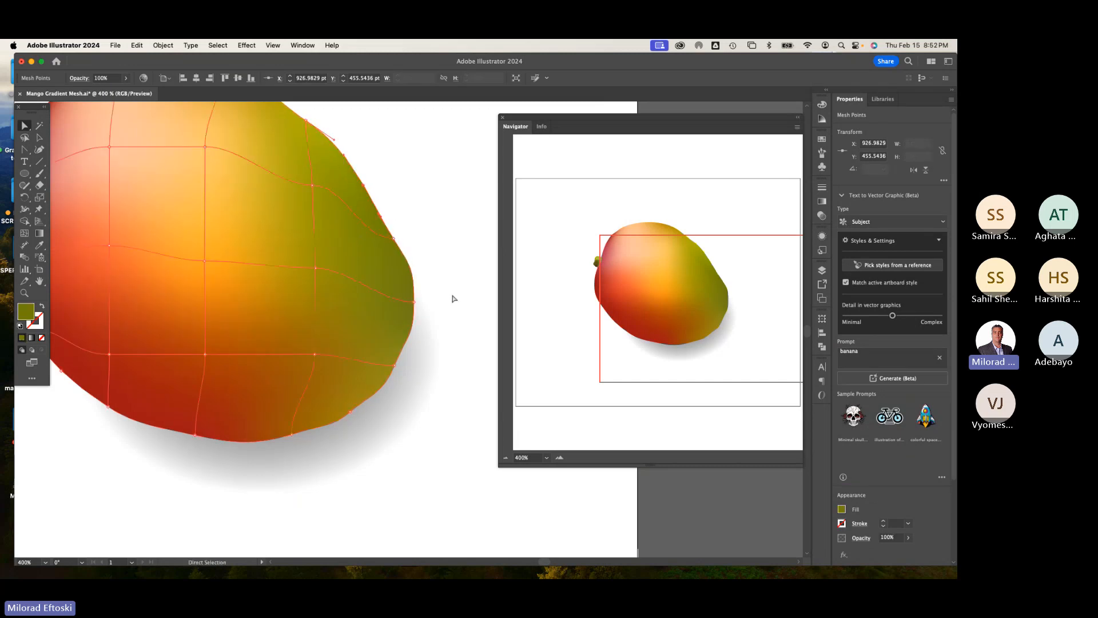
pyautogui.click(396, 367)
pyautogui.click(384, 395)
pyautogui.moveTo(382, 393); pyautogui.dragTo(380, 356)
pyautogui.press('super+z')
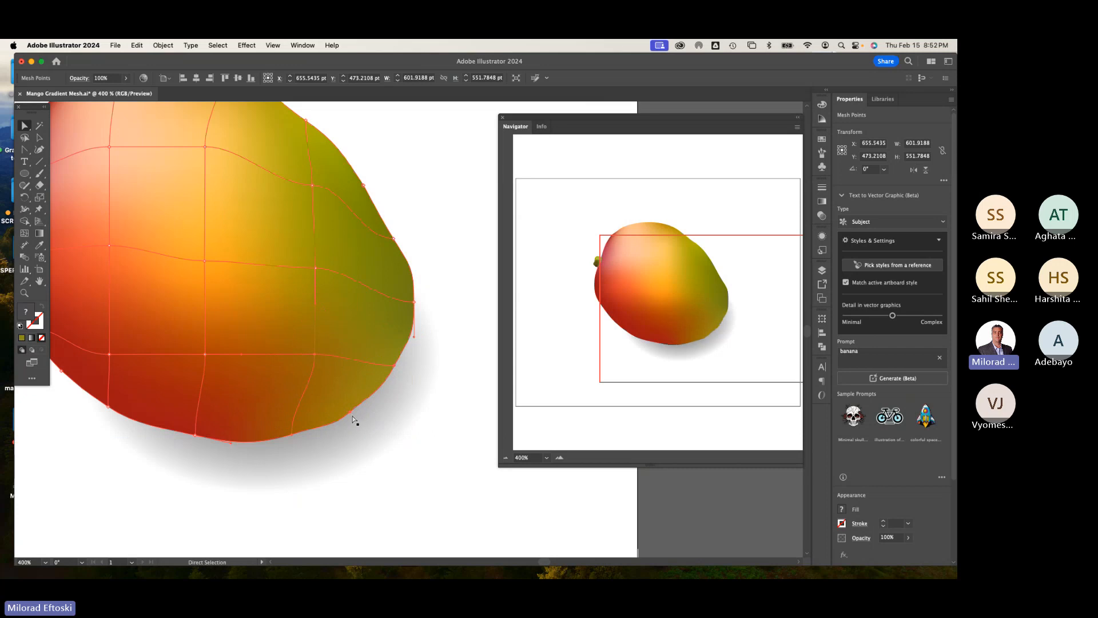
# Step: Nudge a mesh point on the mango's bottom edge slightly upward and deselect the mesh
pyautogui.click(351, 412)
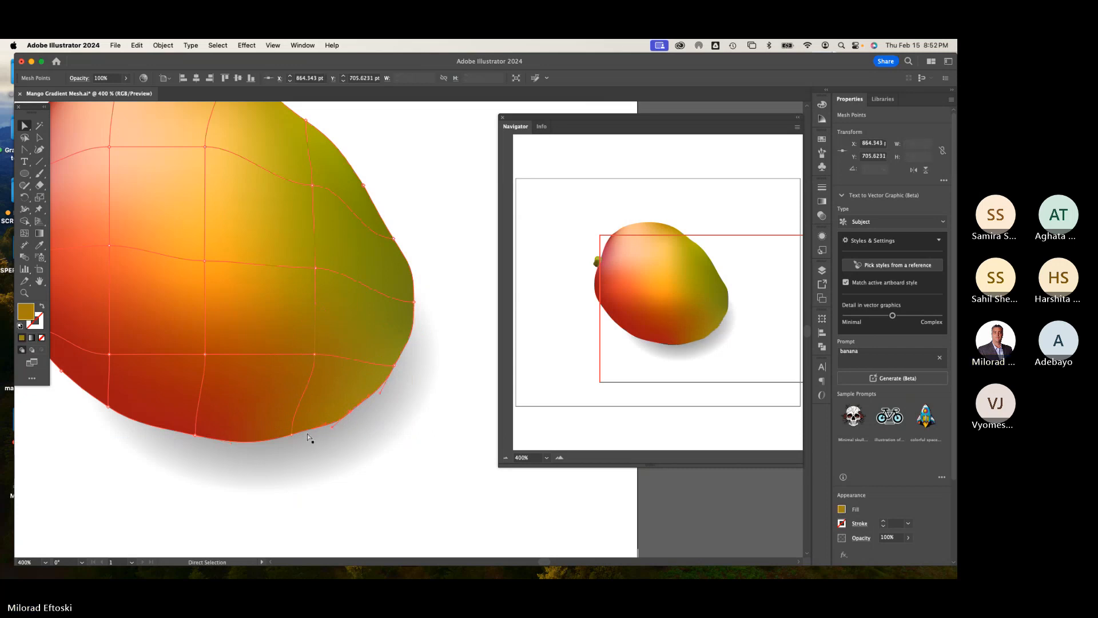
pyautogui.click(290, 439)
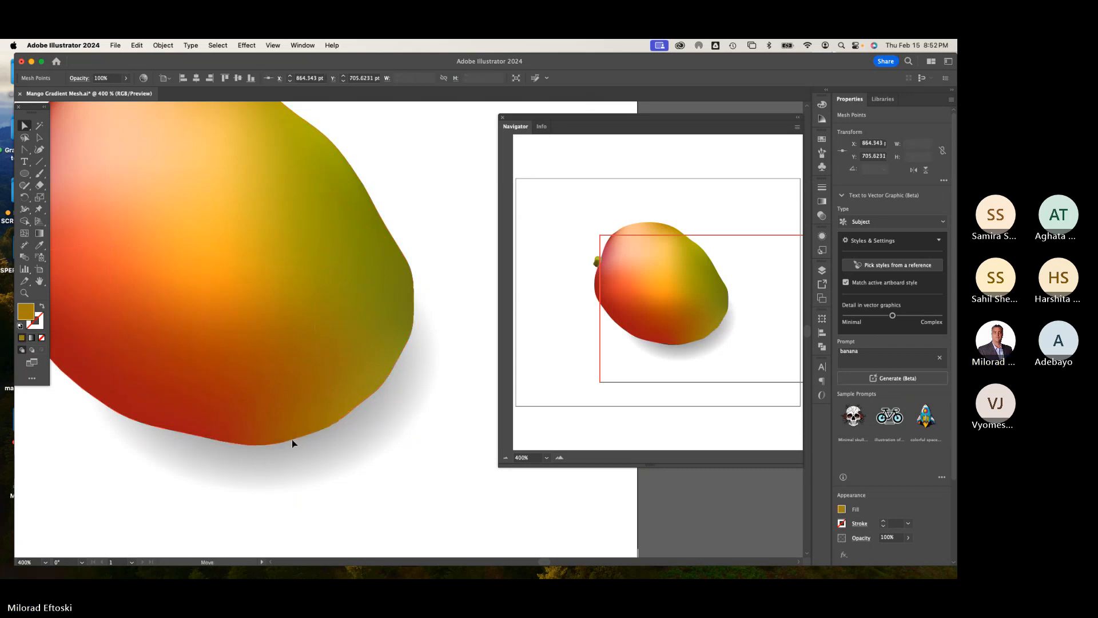
pyautogui.click(257, 452)
pyautogui.moveTo(257, 451); pyautogui.dragTo(255, 446)
pyautogui.click(333, 481)
pyautogui.click(440, 429)
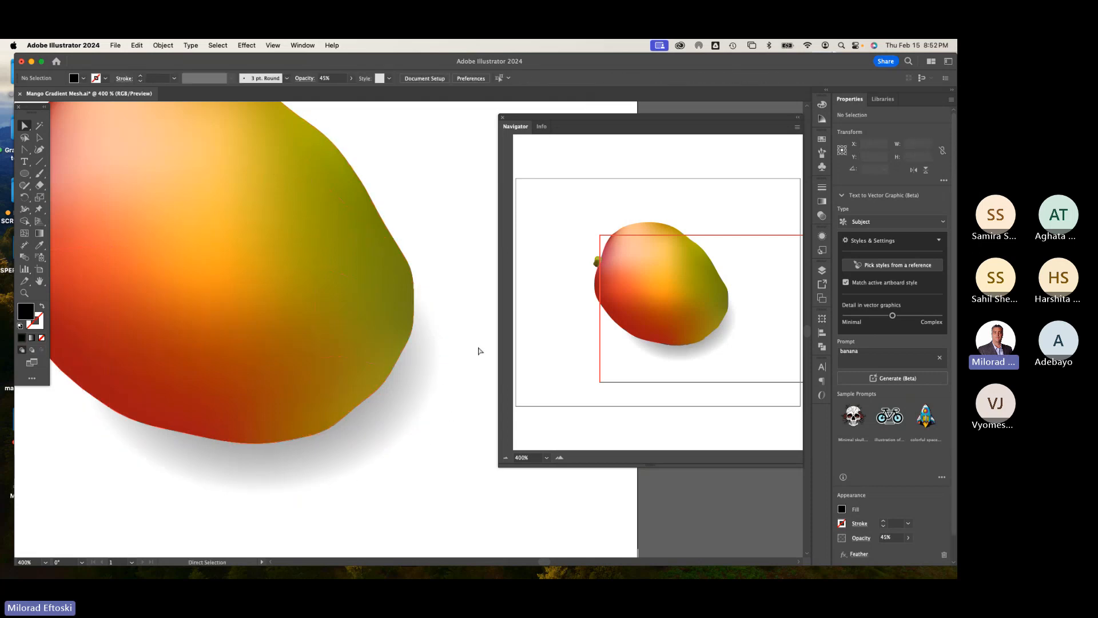
# Step: Reshape the mango's lower-right edge by moving a mesh point and adjusting its direction handle
pyautogui.press('super+minus')
pyautogui.press('super+minus')
pyautogui.press('super+minus')
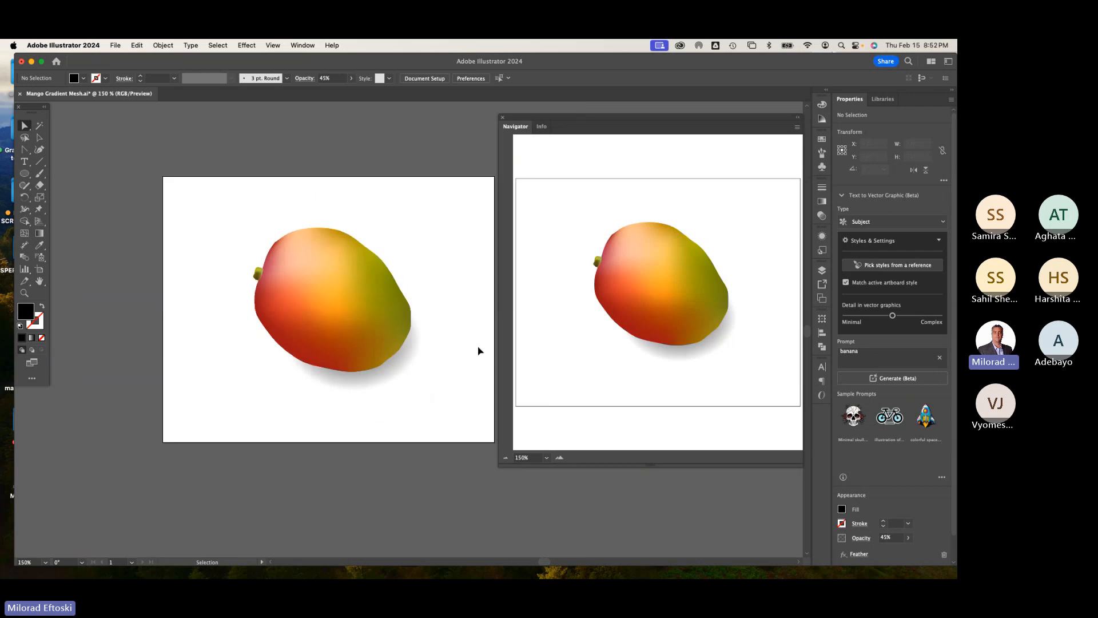
pyautogui.press('super+equal')
pyautogui.press('super+equal')
pyautogui.press('super+equal')
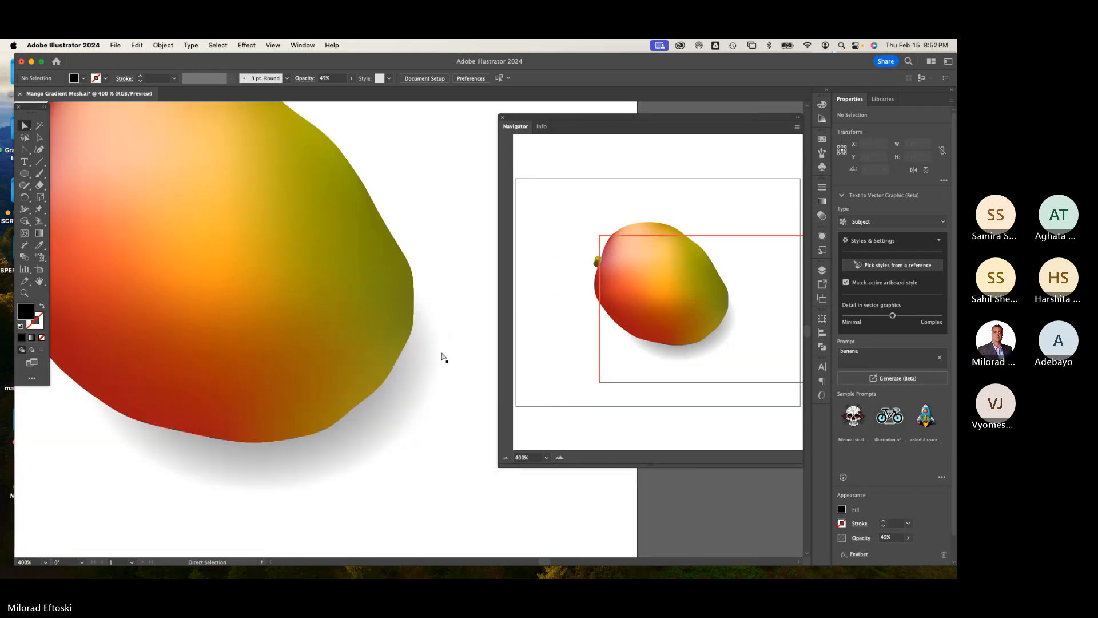
pyautogui.click(411, 342)
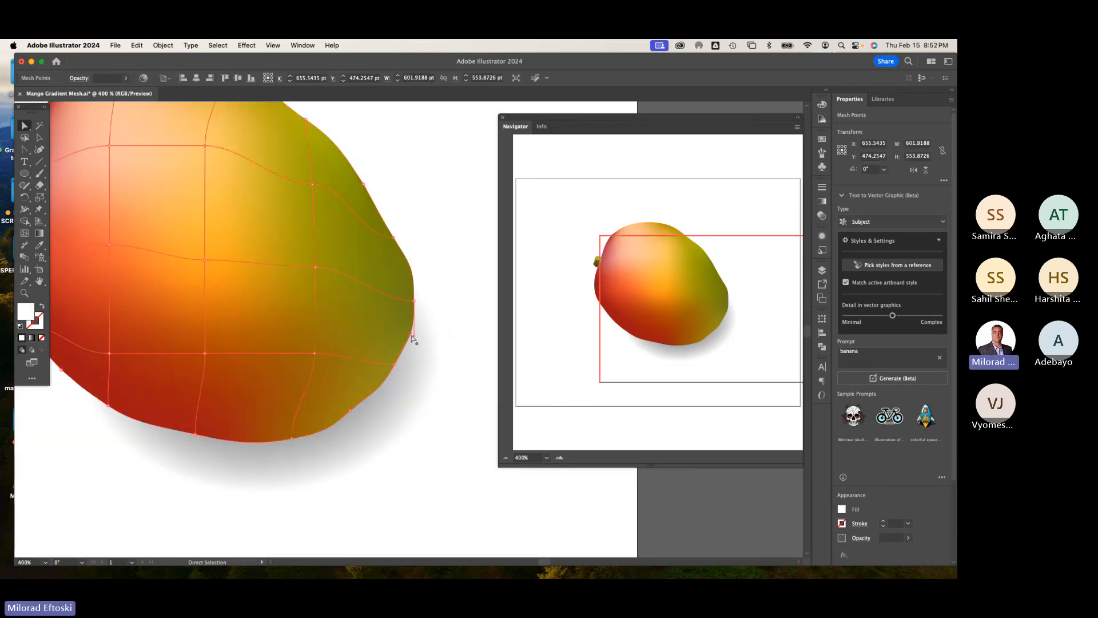
pyautogui.moveTo(394, 364); pyautogui.dragTo(382, 384)
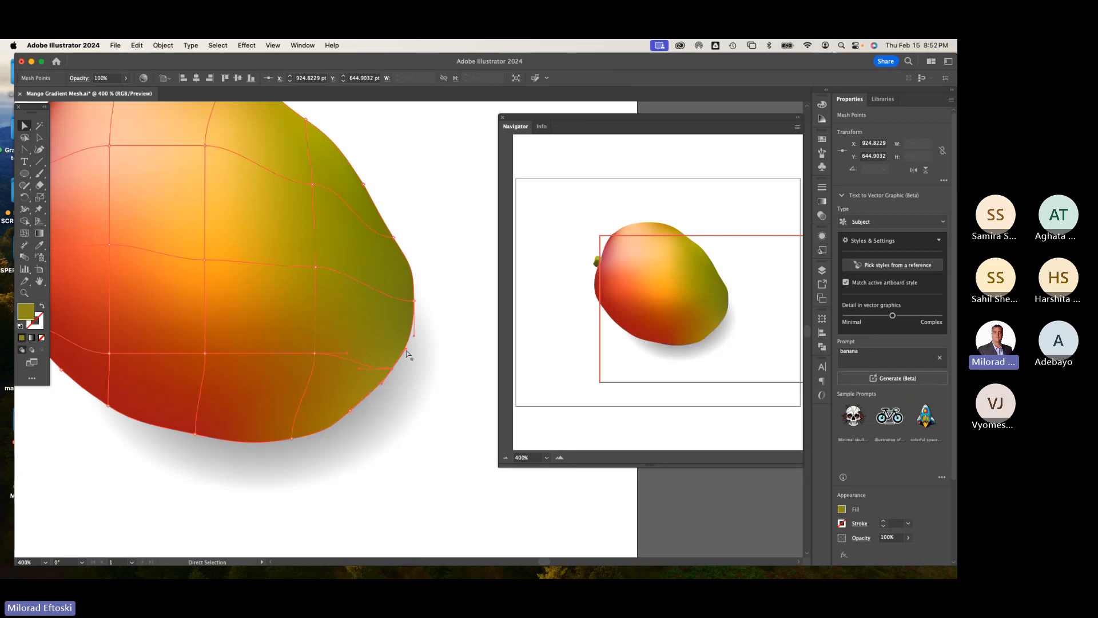
pyautogui.moveTo(405, 349); pyautogui.dragTo(404, 352)
pyautogui.click(414, 300)
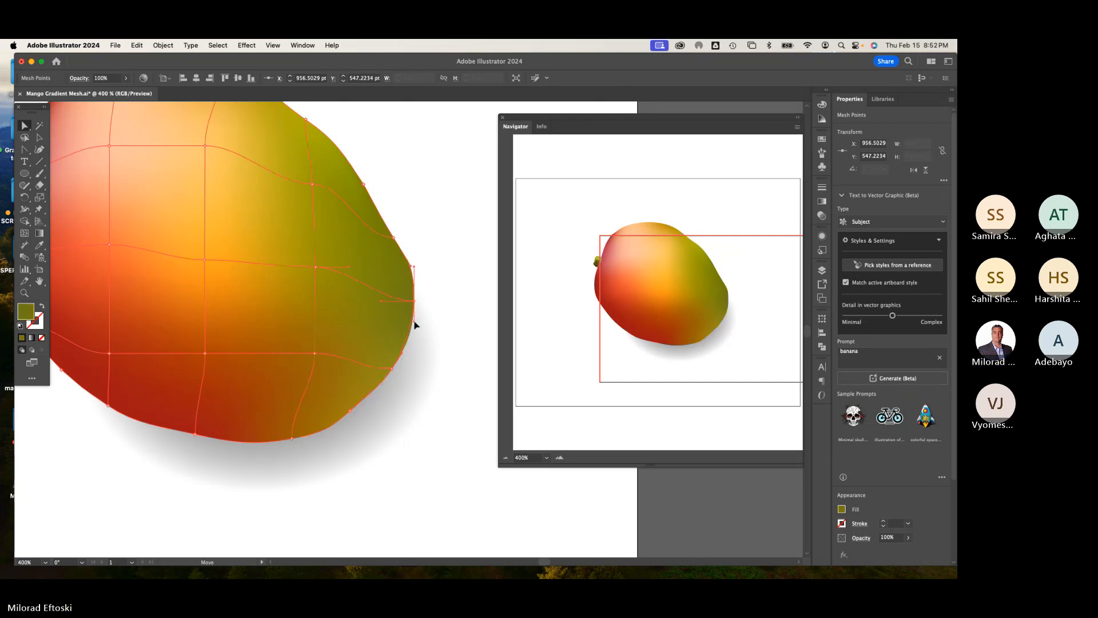
pyautogui.click(419, 267)
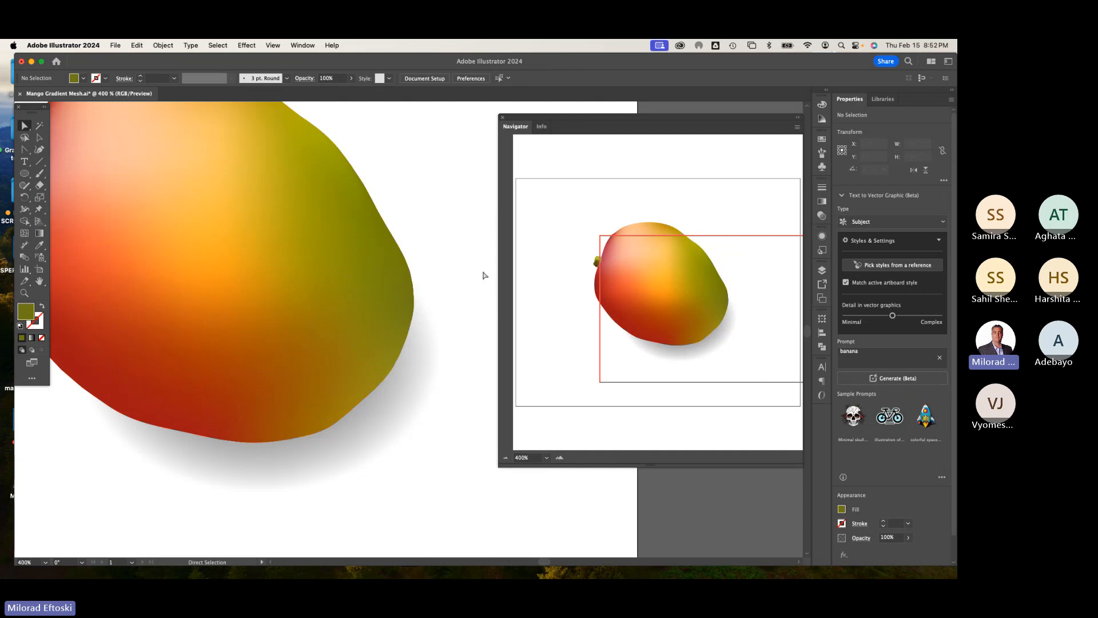
# Step: Smooth the mango's bottom contour by nudging a bottom edge mesh point, then deselect
pyautogui.press('super+minus')
pyautogui.press('super+minus')
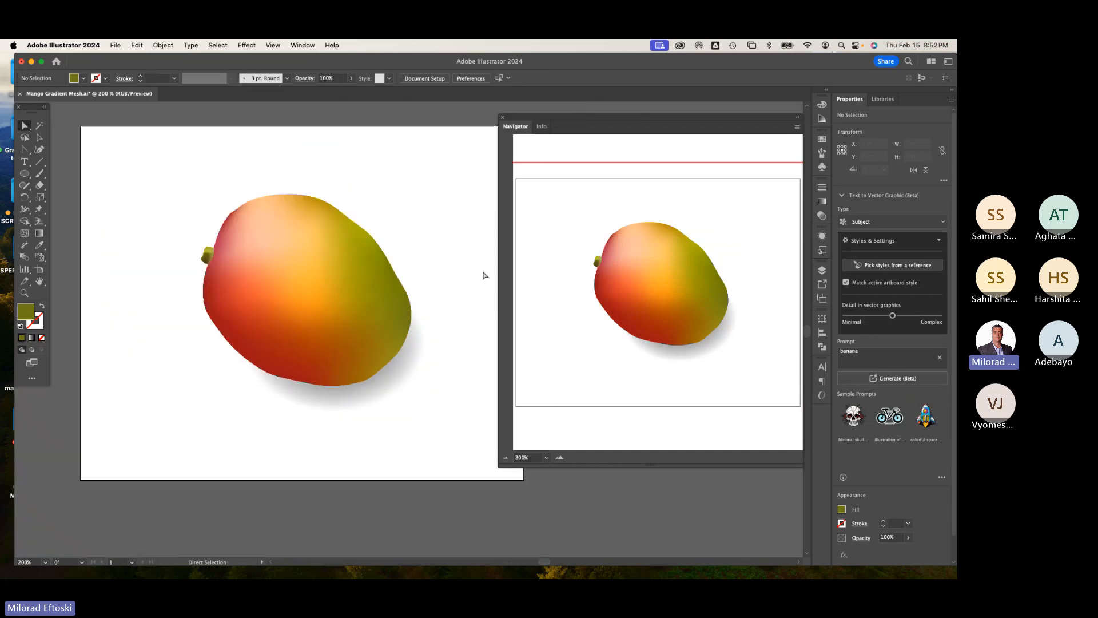
pyautogui.click(372, 390)
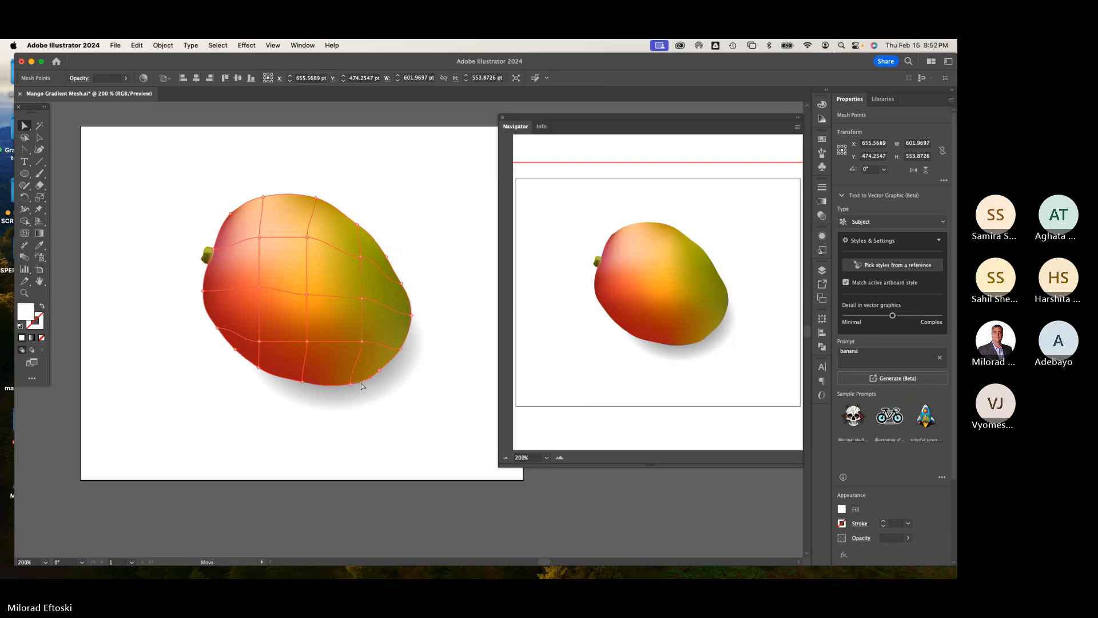
pyautogui.moveTo(351, 385); pyautogui.dragTo(351, 385)
pyautogui.click(351, 388)
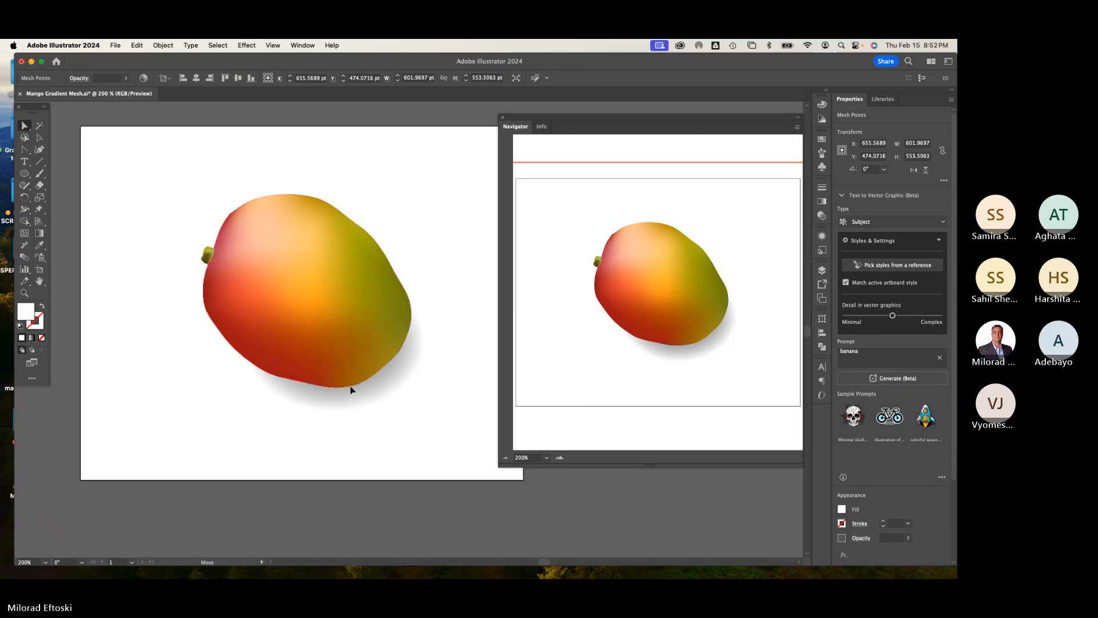
pyautogui.click(412, 430)
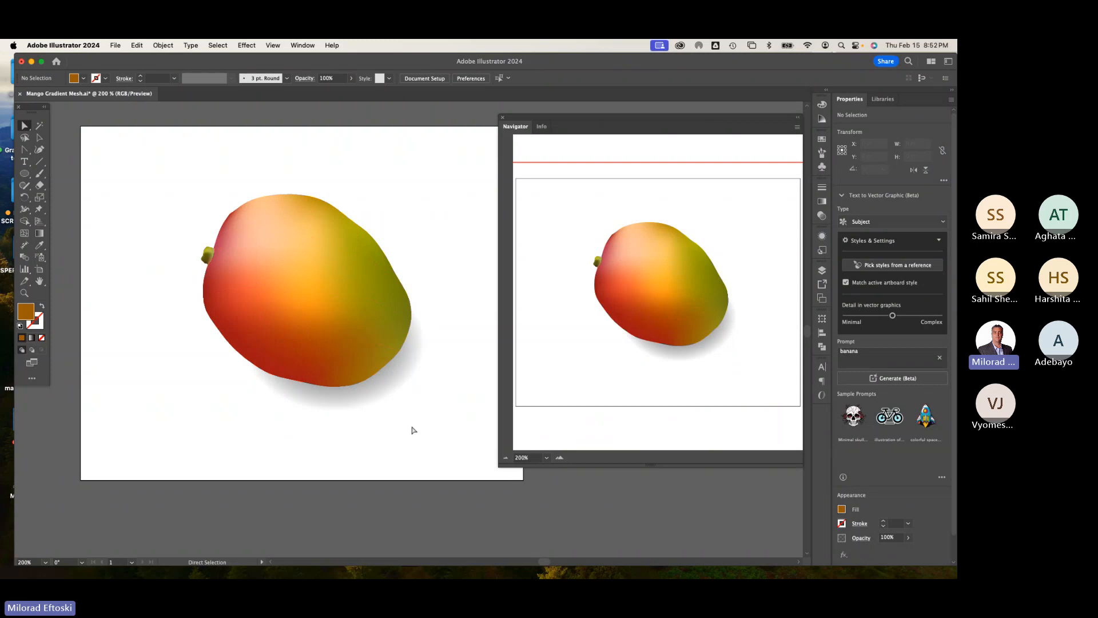
# Step: Save the Mango Gradient Mesh document, close its window and the Navigator panel
pyautogui.press('super+equal')
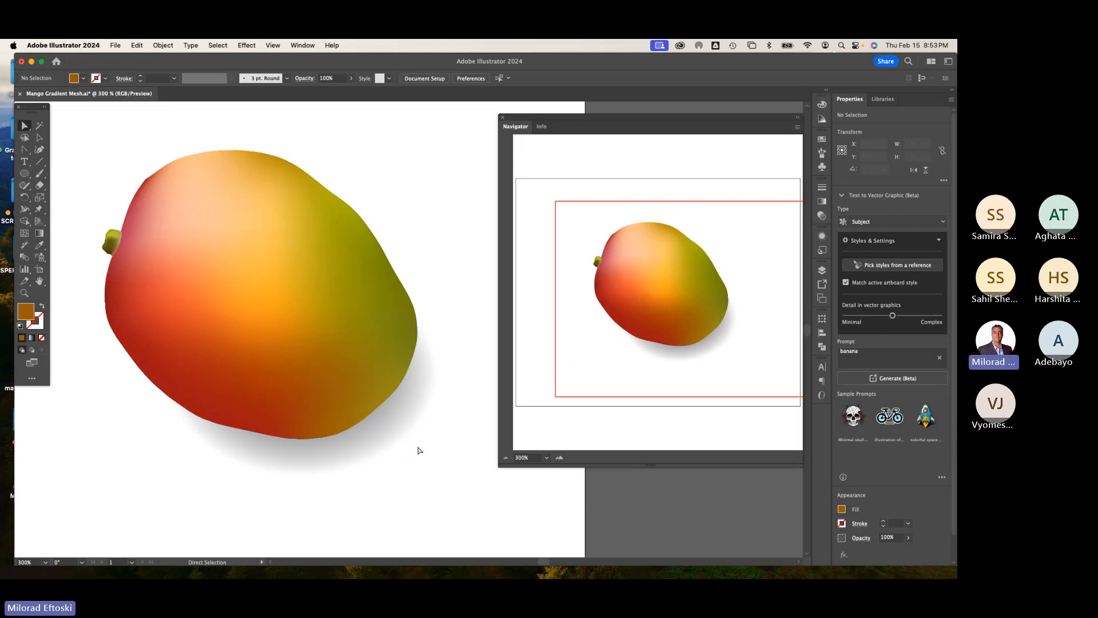
pyautogui.press('super+s')
pyautogui.click(31, 62)
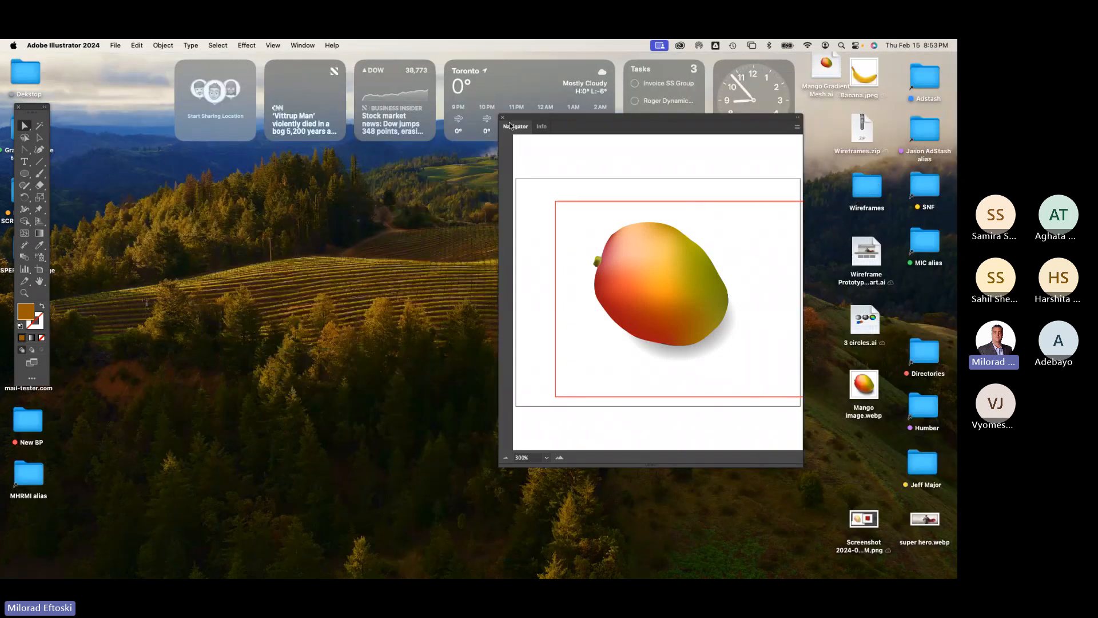
pyautogui.click(503, 118)
pyautogui.click(741, 234)
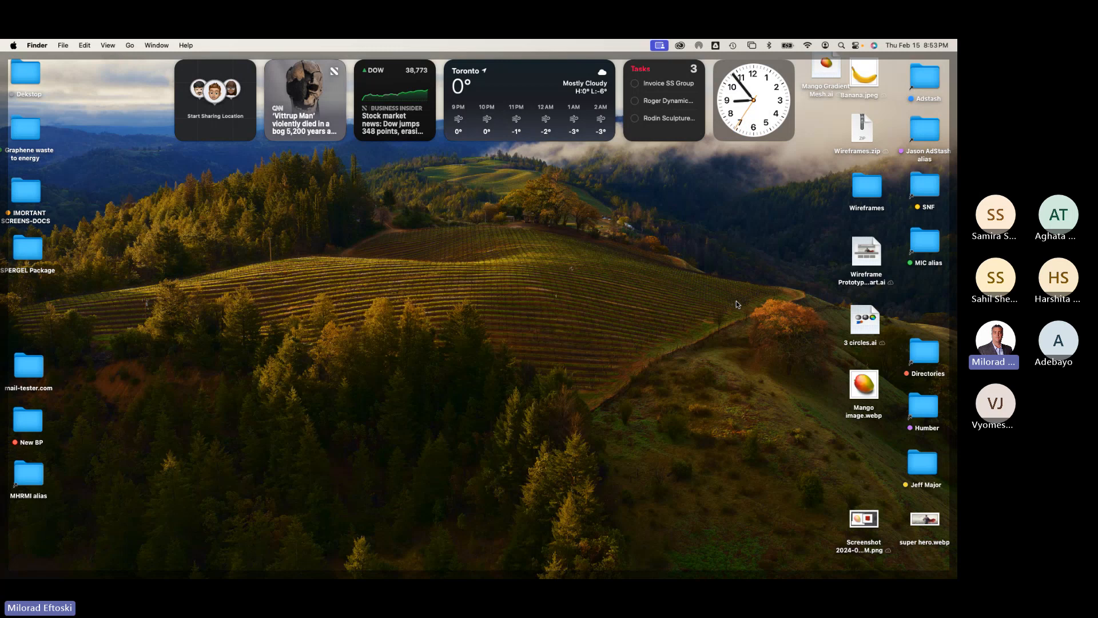
# Step: Quick Look preview the Wireframe Prototype start.ai file on the desktop
pyautogui.click(872, 254)
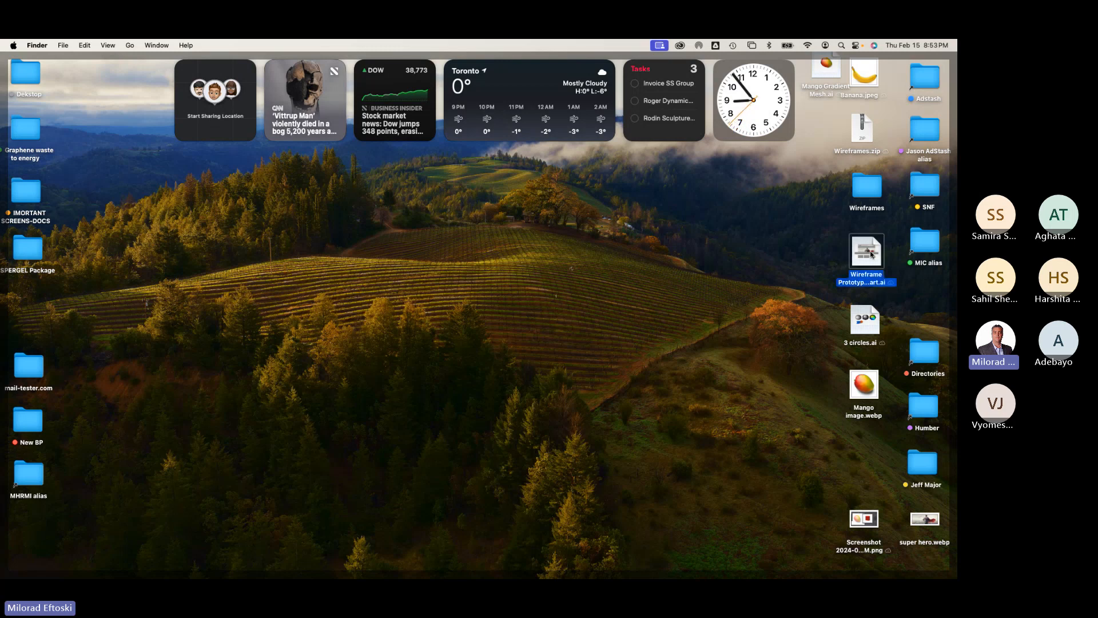
pyautogui.press('space')
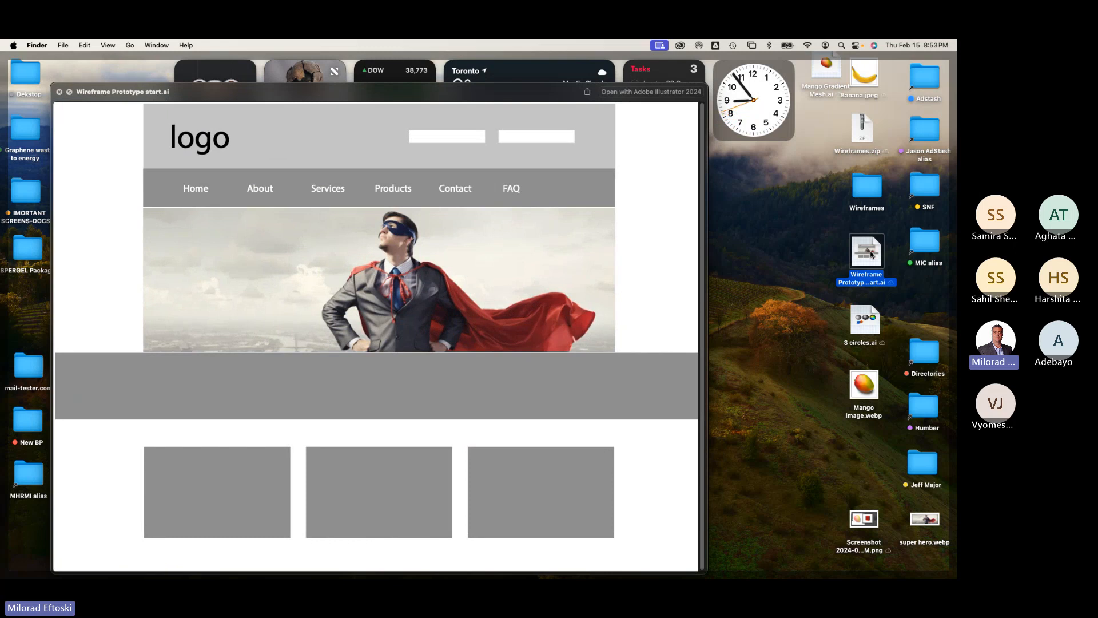
pyautogui.press('space')
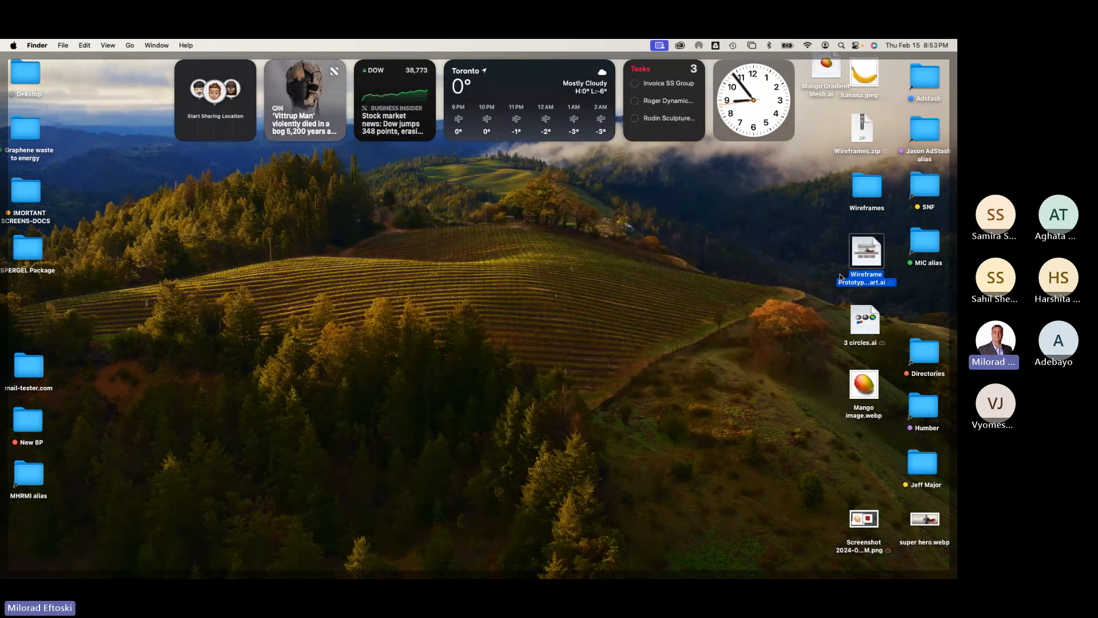
# Step: Quick Look preview the 3 circles.ai file and reposition its preview window
pyautogui.click(860, 324)
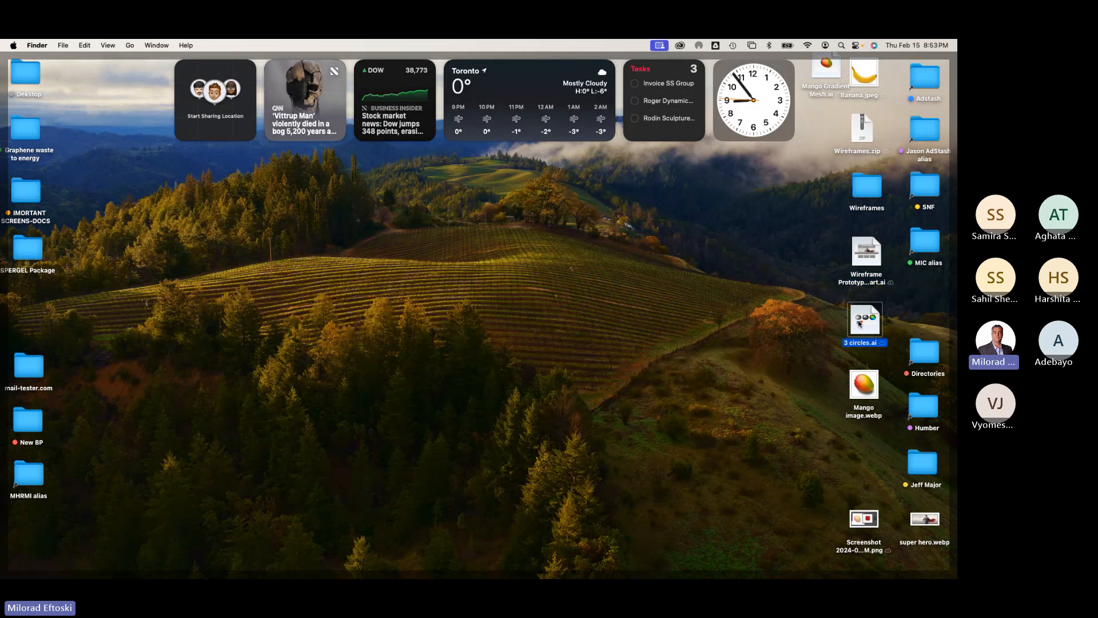
pyautogui.press('space')
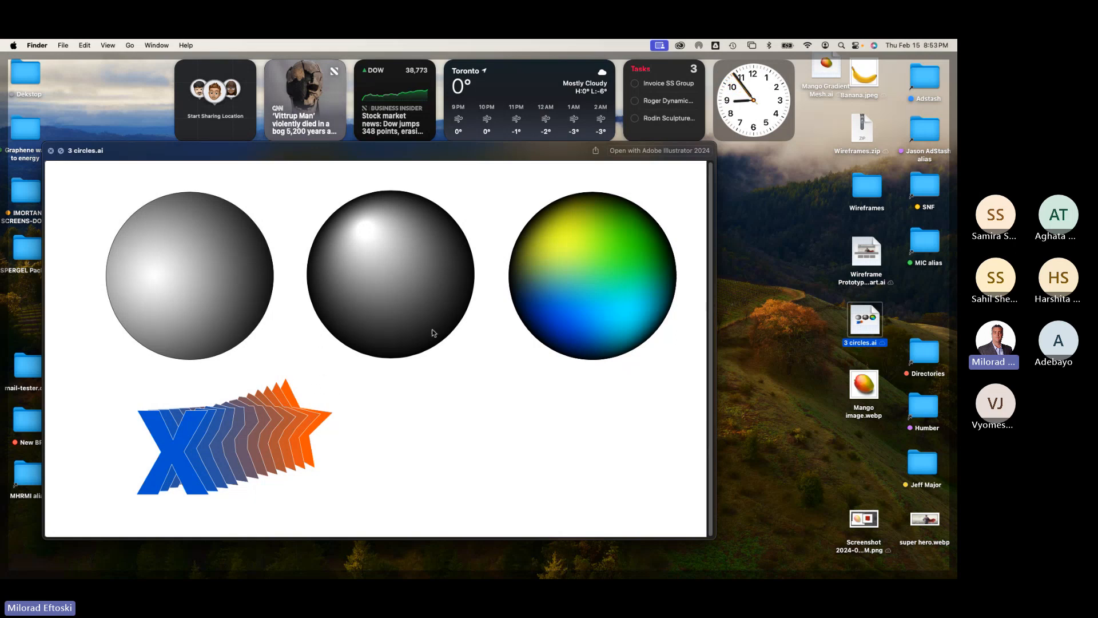
pyautogui.moveTo(513, 148); pyautogui.dragTo(554, 145)
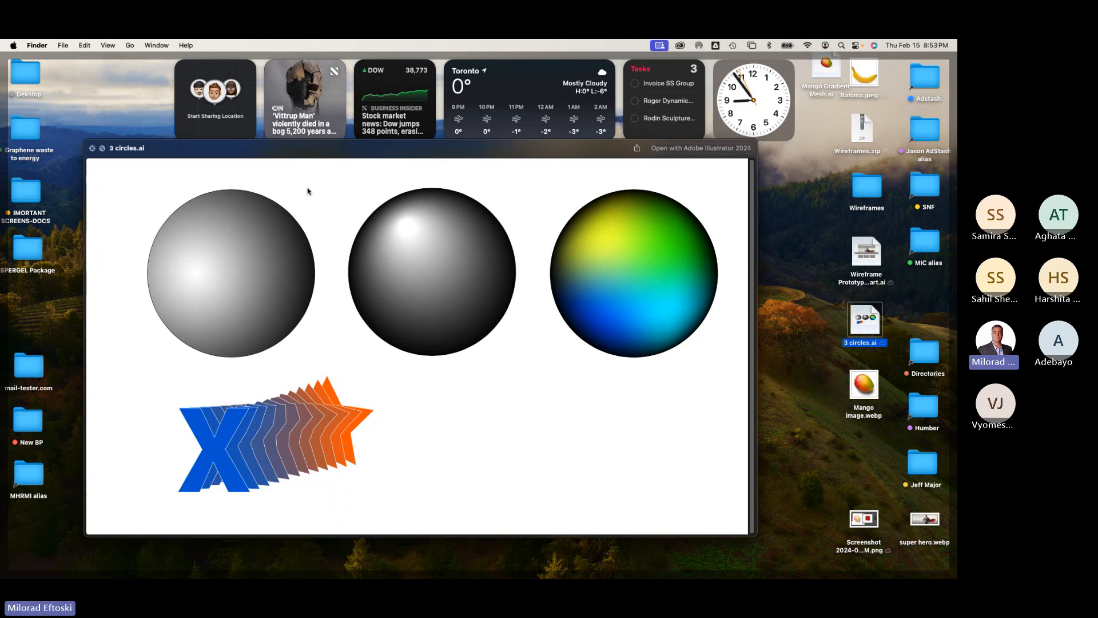
pyautogui.press('space')
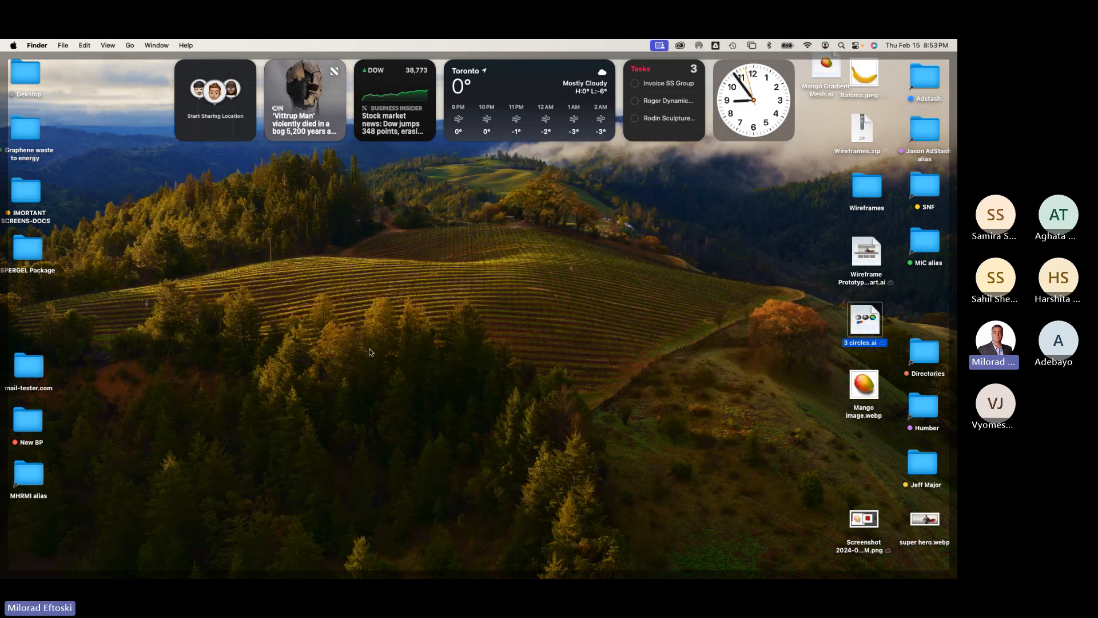
pyautogui.click(365, 348)
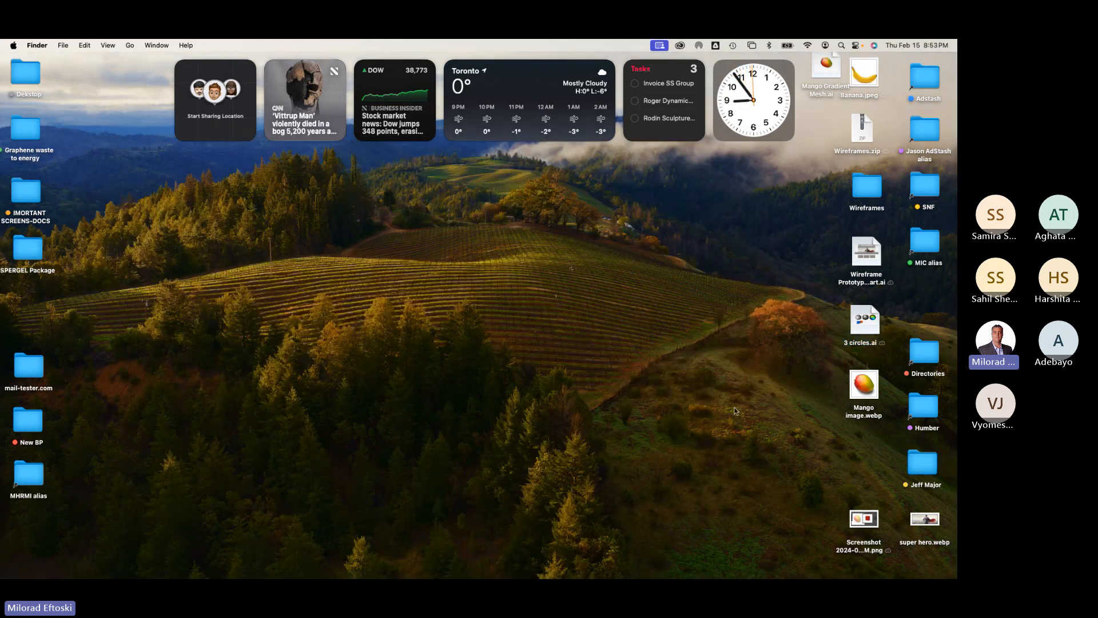
# Step: Quick Look preview the Mango image.webp reference photo
pyautogui.click(856, 386)
pyautogui.press('space')
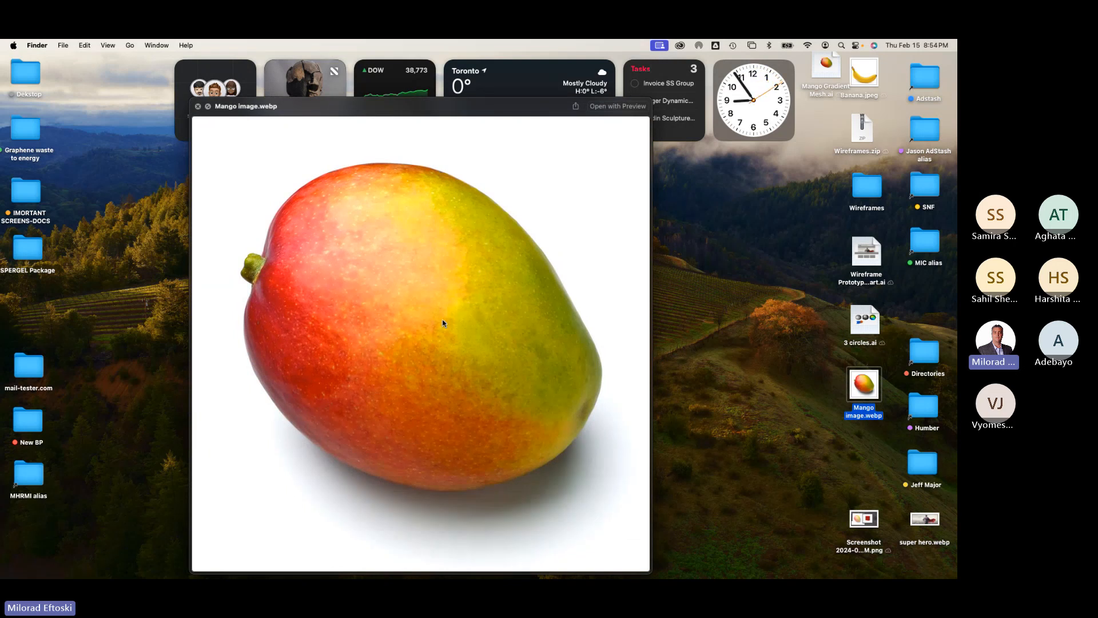
pyautogui.press('space')
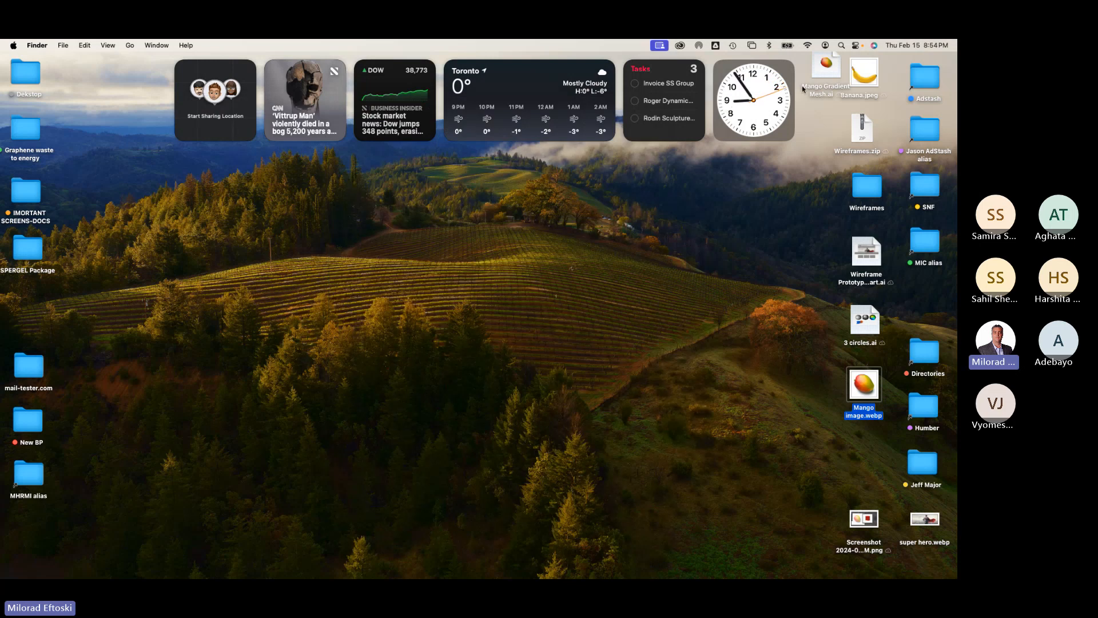
# Step: Quick Look preview the Mango Gradient Mesh.ai file and move its icon below the Mango image.webp file
pyautogui.moveTo(825, 67); pyautogui.dragTo(778, 330)
pyautogui.press('space')
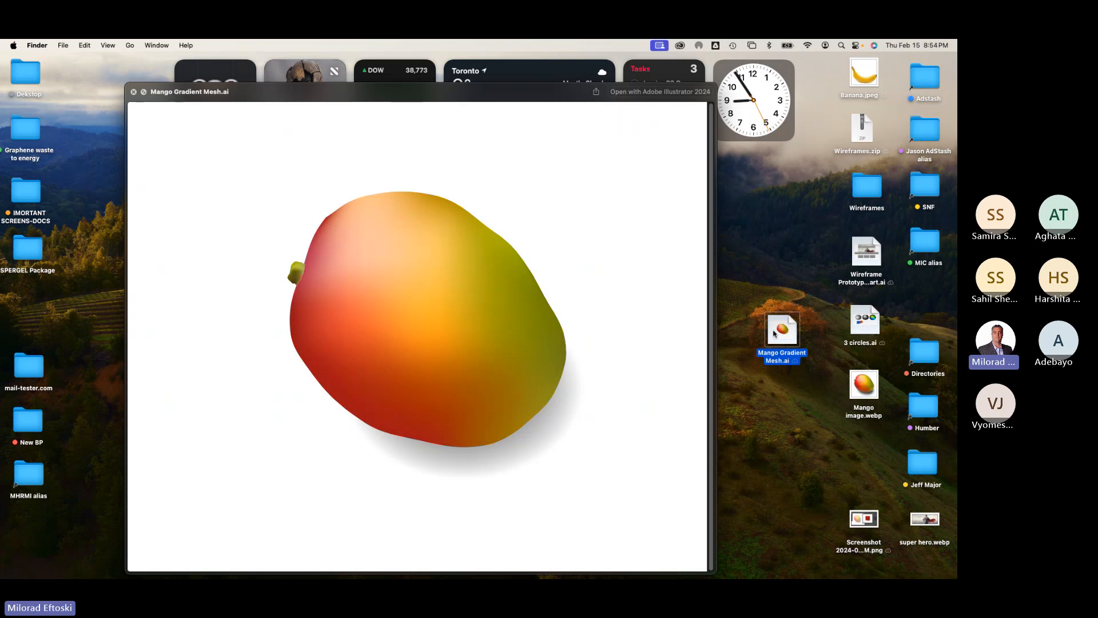
pyautogui.press('space')
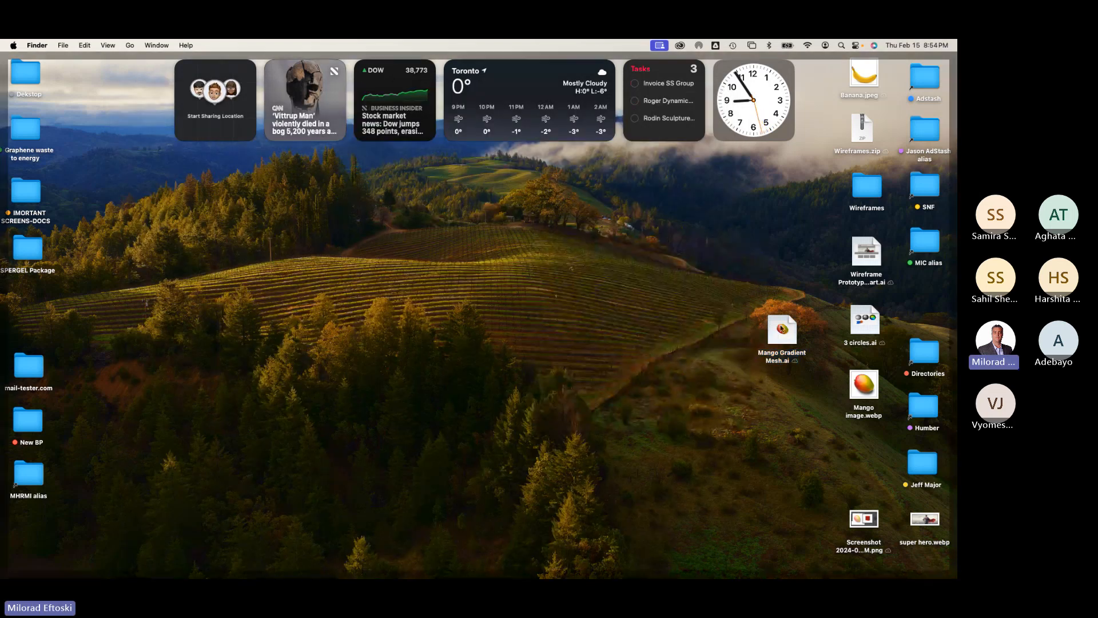
pyautogui.moveTo(782, 328); pyautogui.dragTo(861, 449)
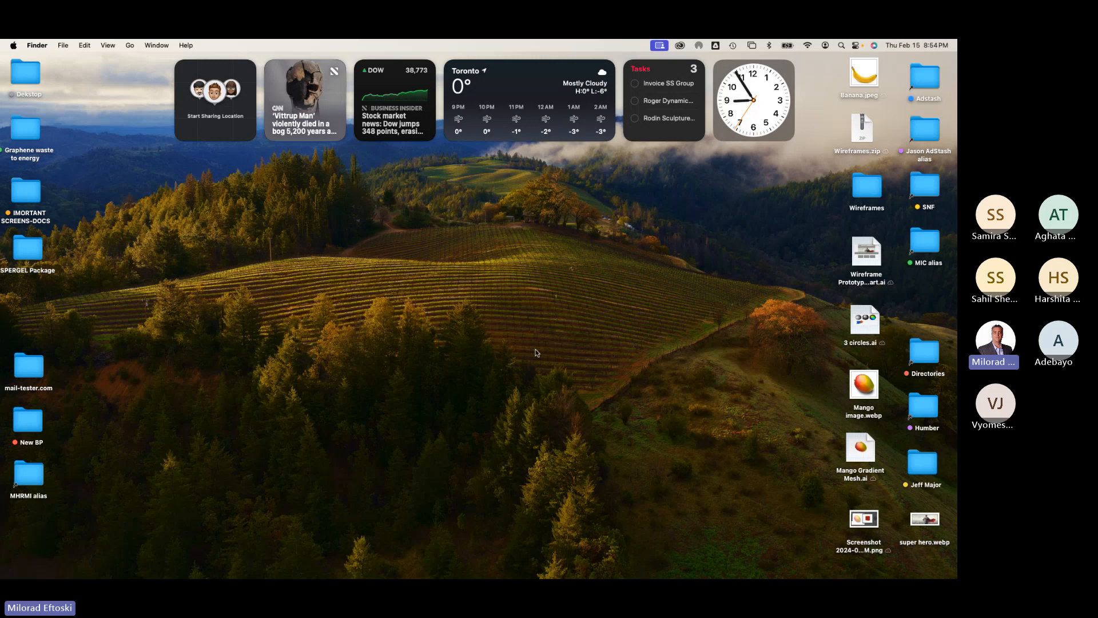
# Step: Switch to Microsoft Teams and bring the General meeting window to the front, repositioning it
pyautogui.moveTo(535, 575)
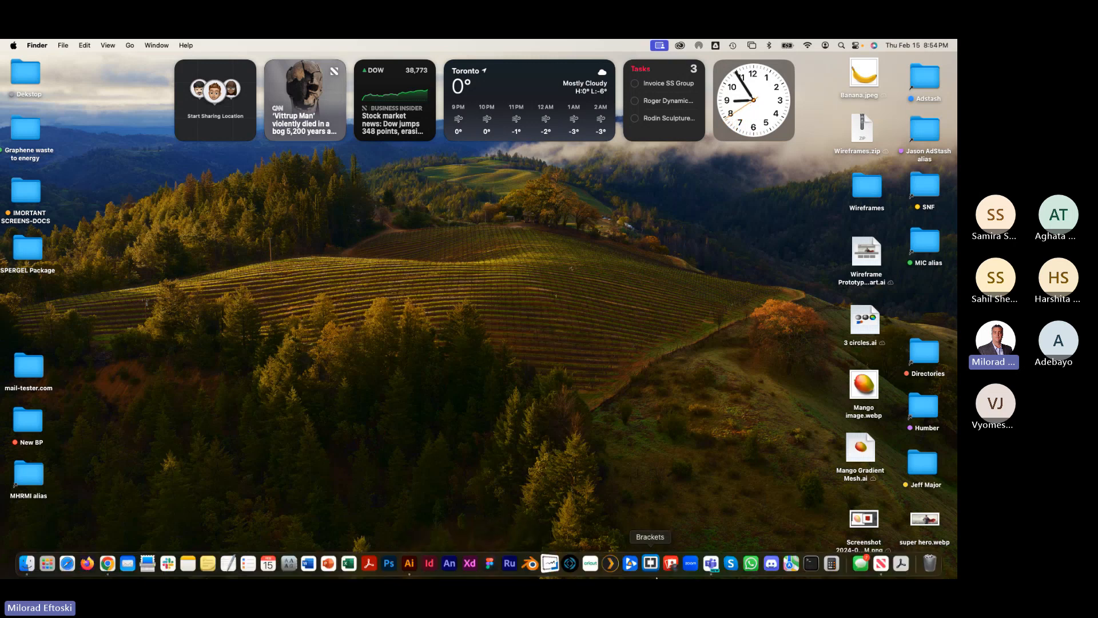
pyautogui.click(712, 564)
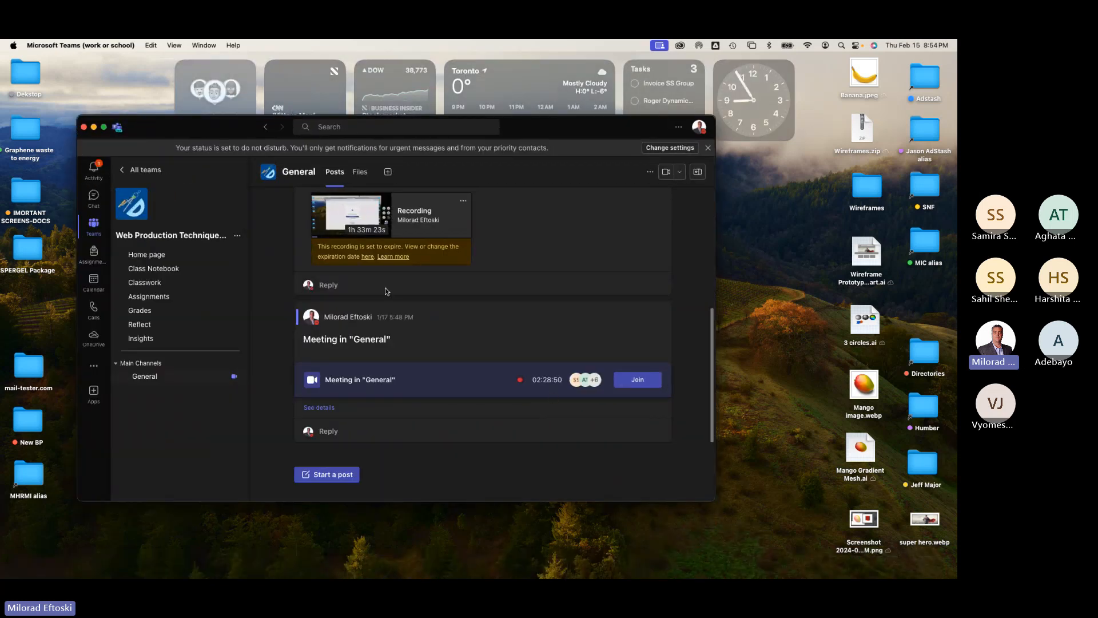
pyautogui.click(196, 45)
pyautogui.click(228, 164)
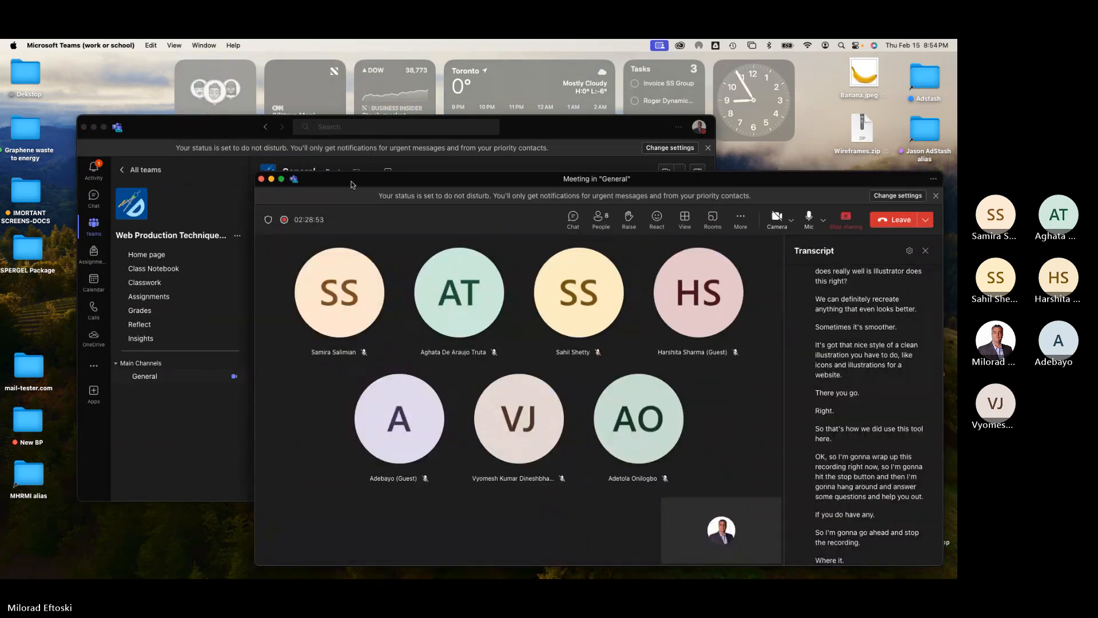
pyautogui.moveTo(352, 182); pyautogui.dragTo(277, 169)
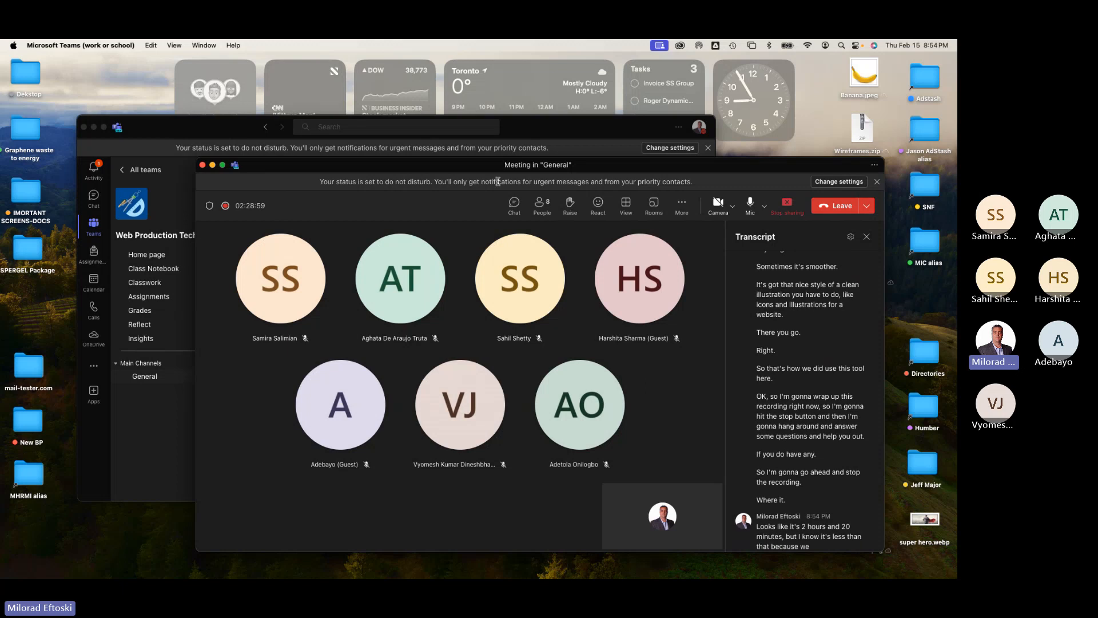
pyautogui.moveTo(283, 205); pyautogui.dragTo(263, 198)
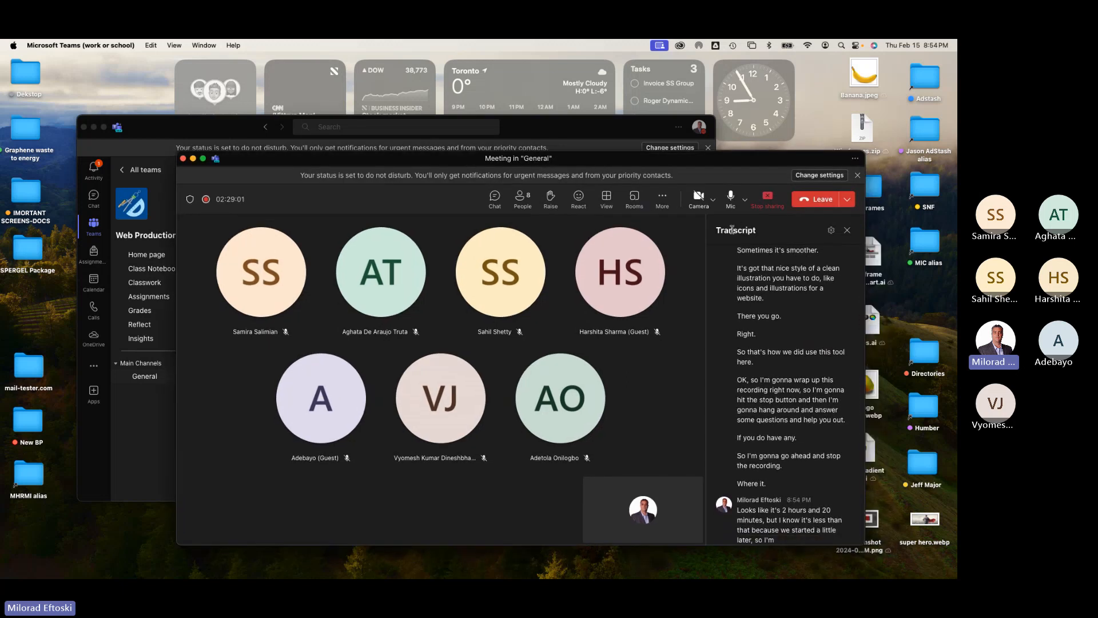
# Step: Turn the camera on and back off
pyautogui.click(695, 200)
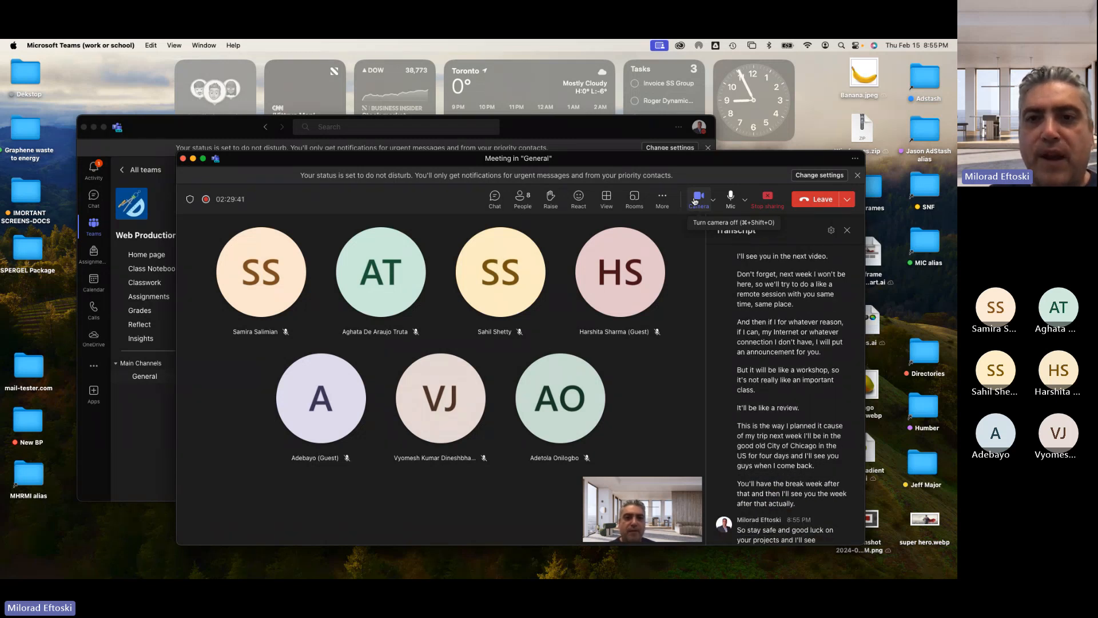
pyautogui.click(696, 198)
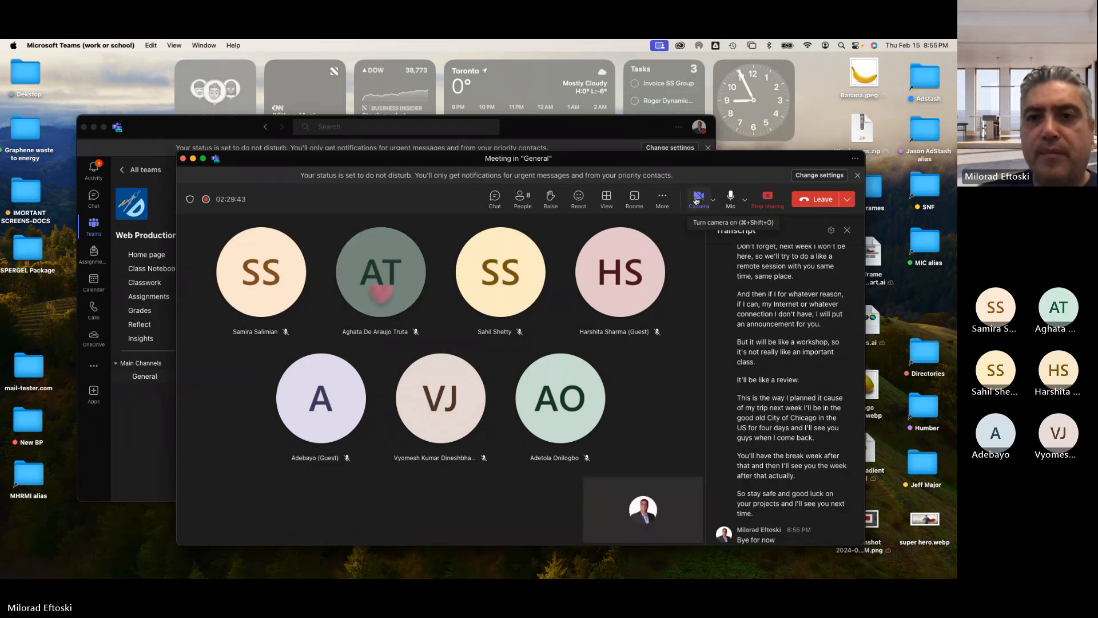
# Step: Stop the meeting's recording and transcription
pyautogui.click(663, 199)
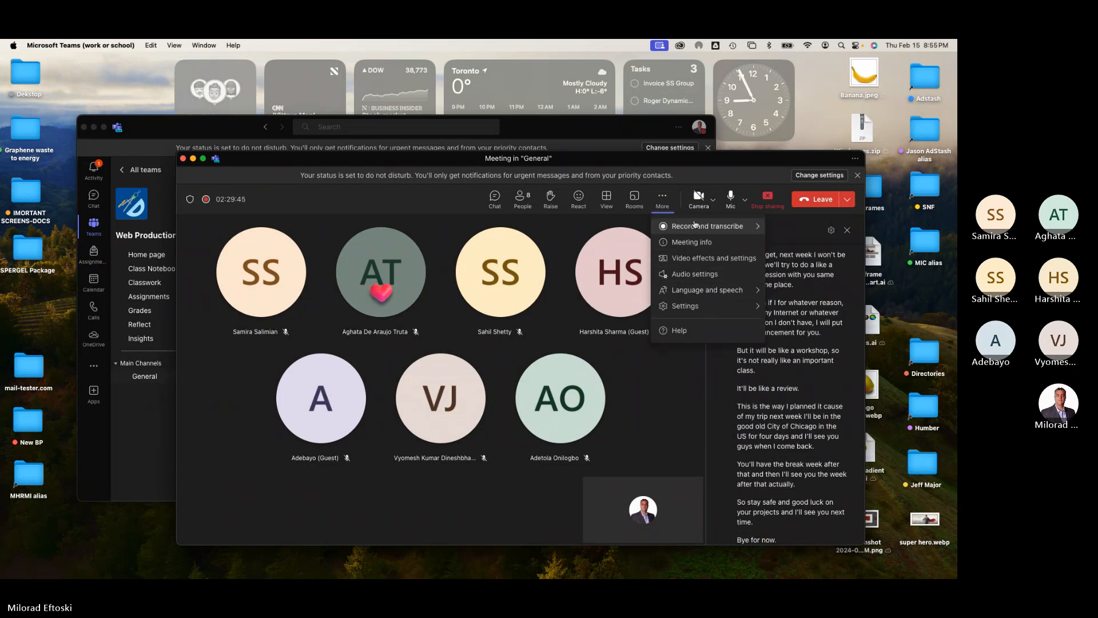
pyautogui.moveTo(695, 225)
pyautogui.click(612, 230)
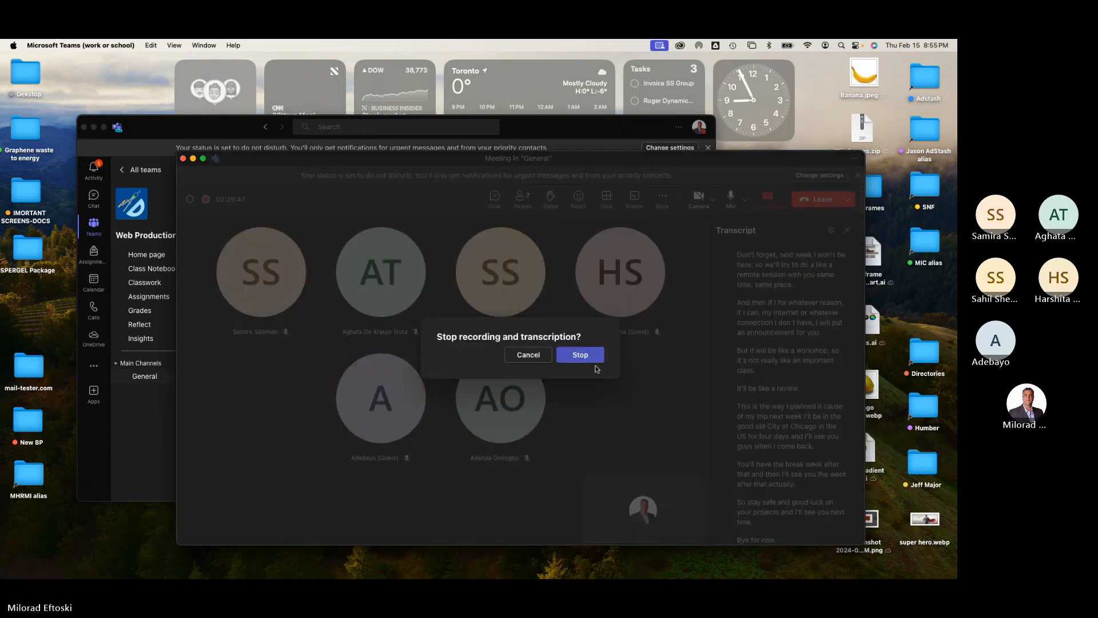